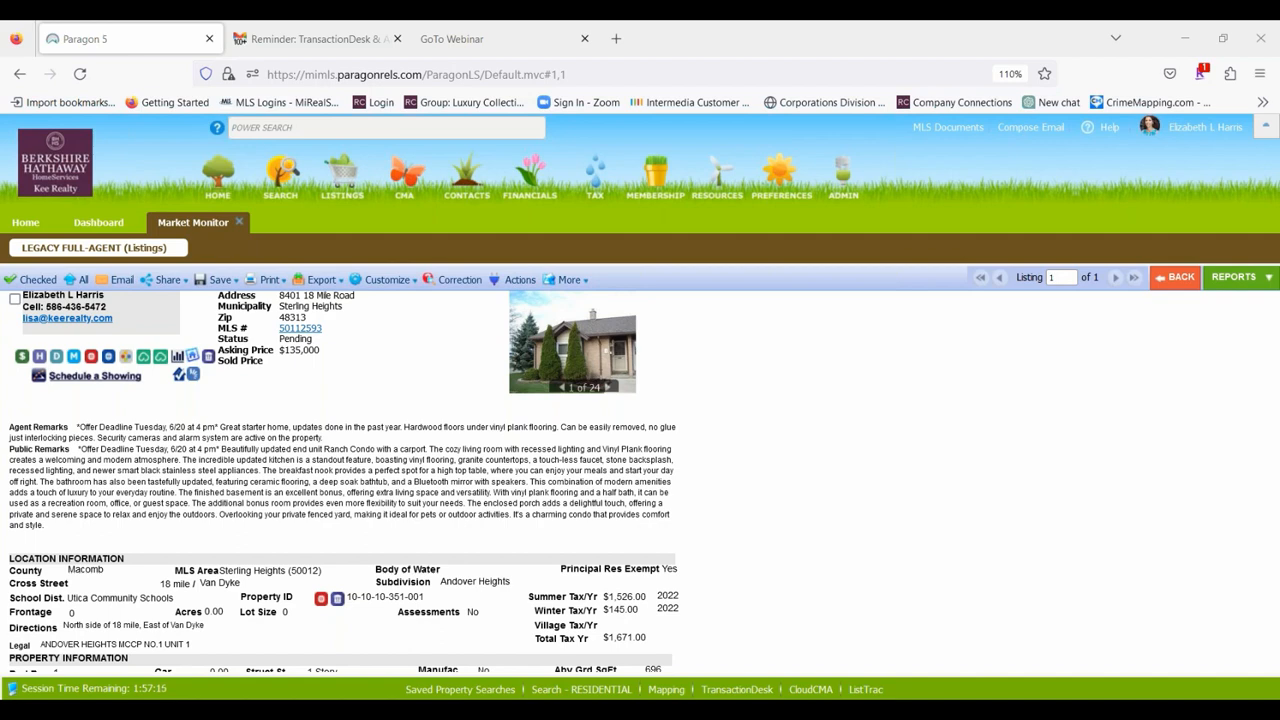
Search the MLS for listings by the property's street number and street name.
left_click(266, 127)
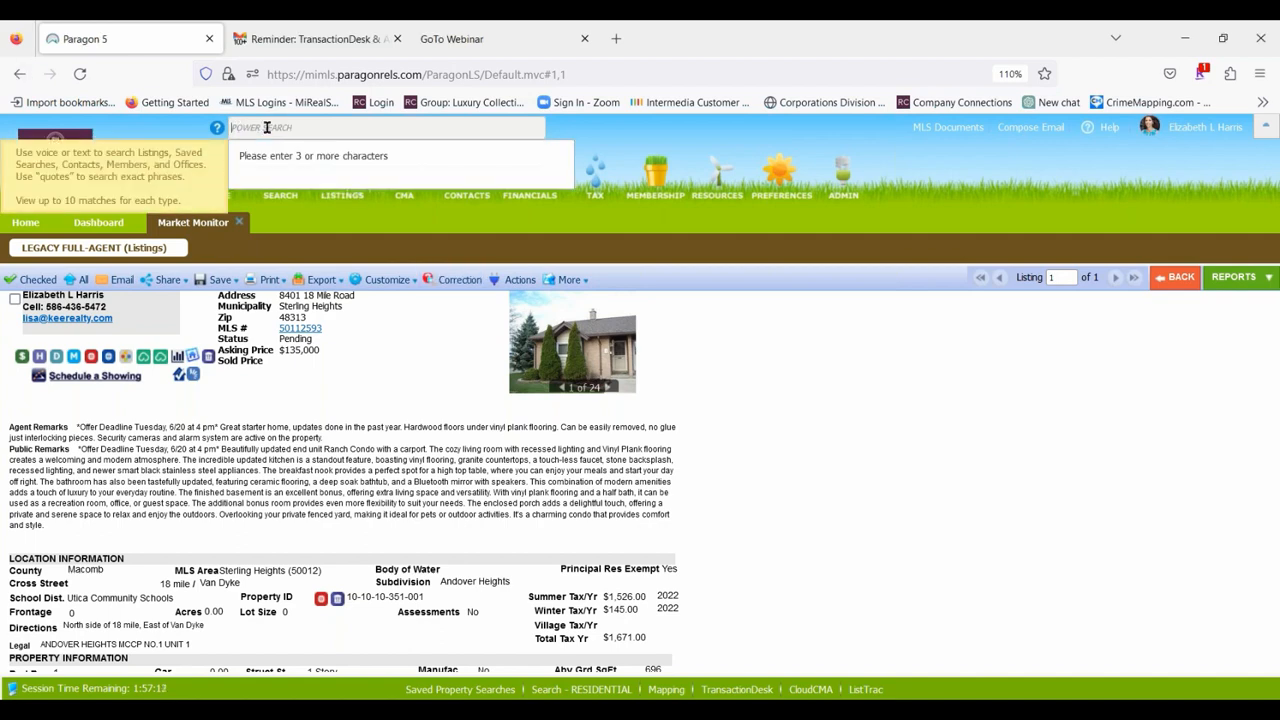
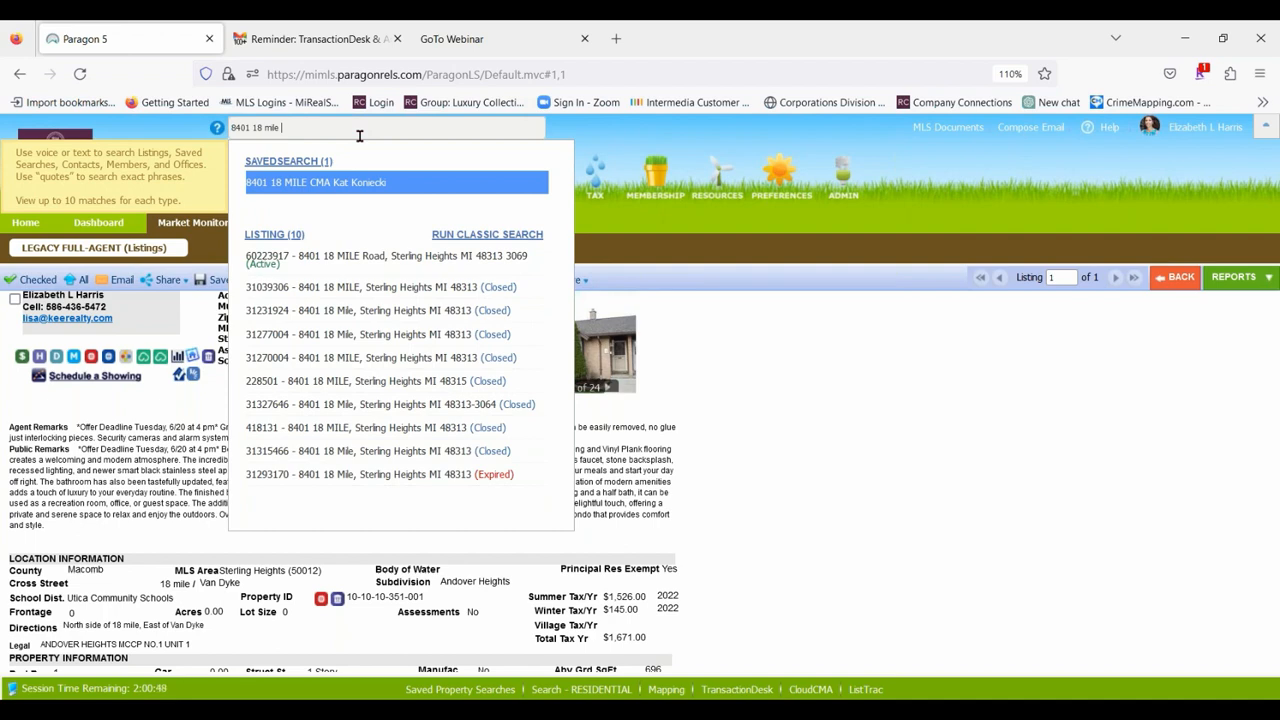
Broaden the address search by removing "mile", look through the matching listings, and close the results.
key("BackSpace")
key("BackSpace")
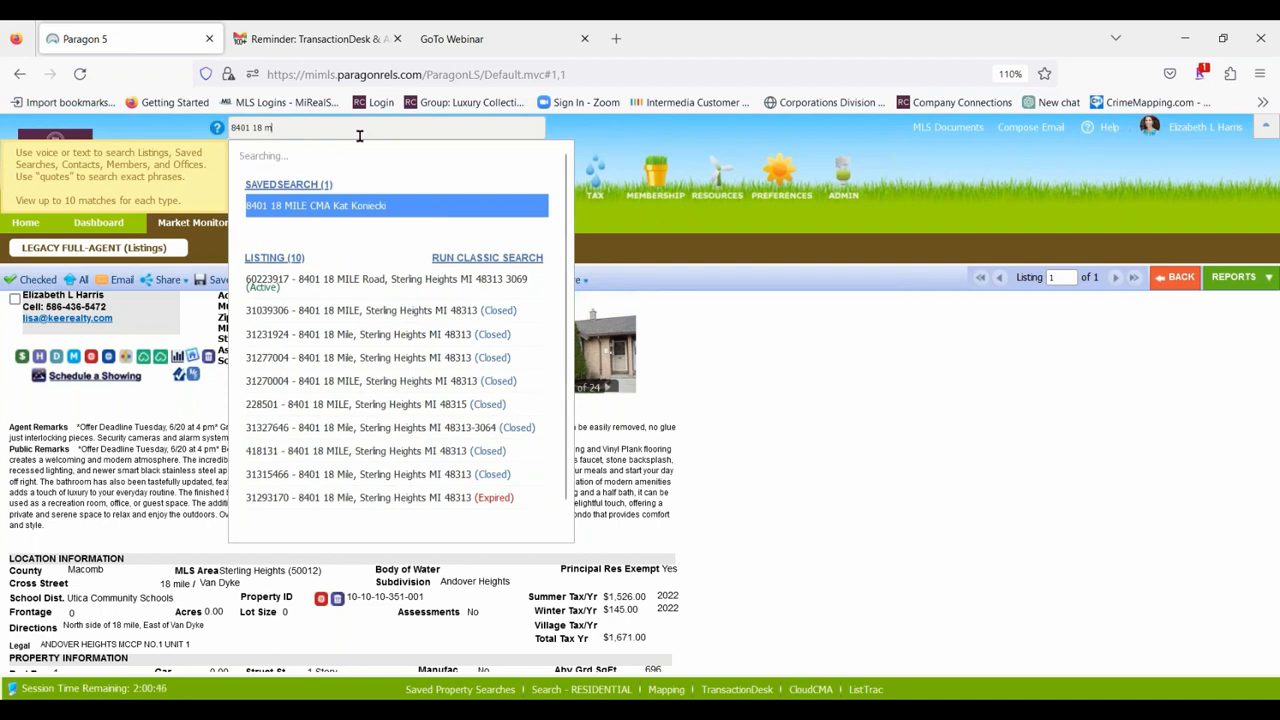
key("BackSpace")
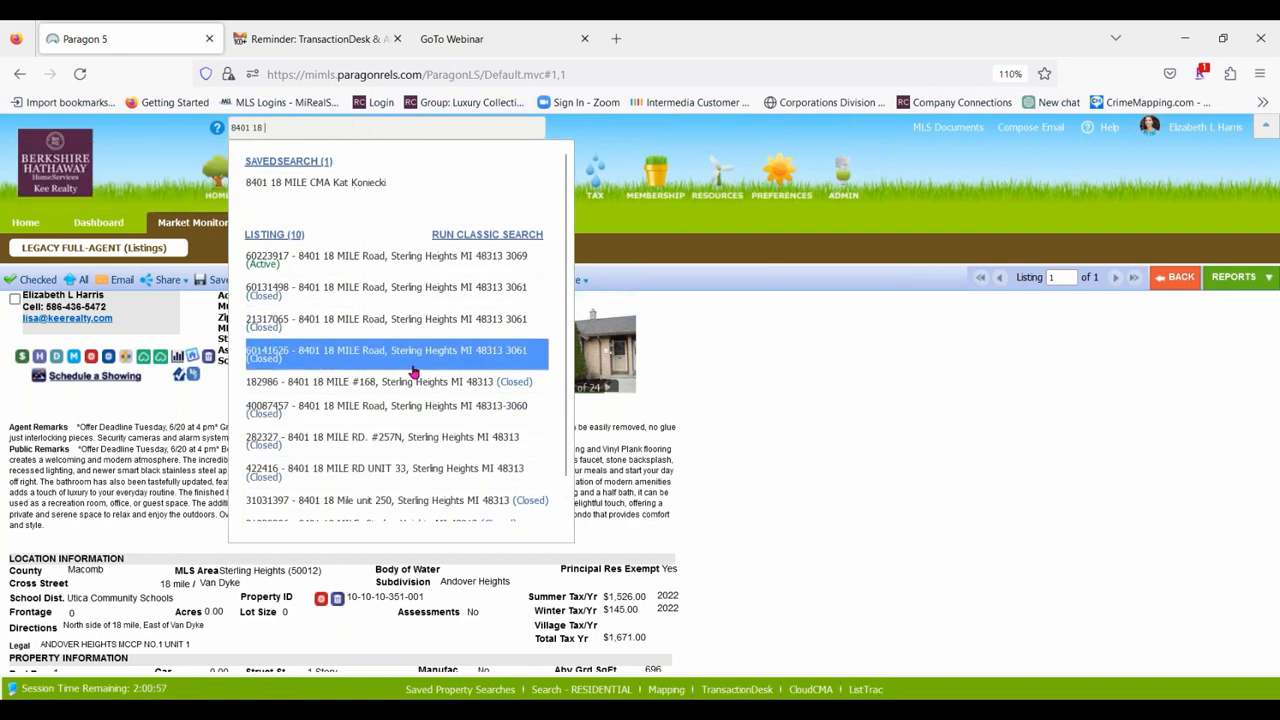
scroll(421, 369, "down", 1)
left_click(884, 490)
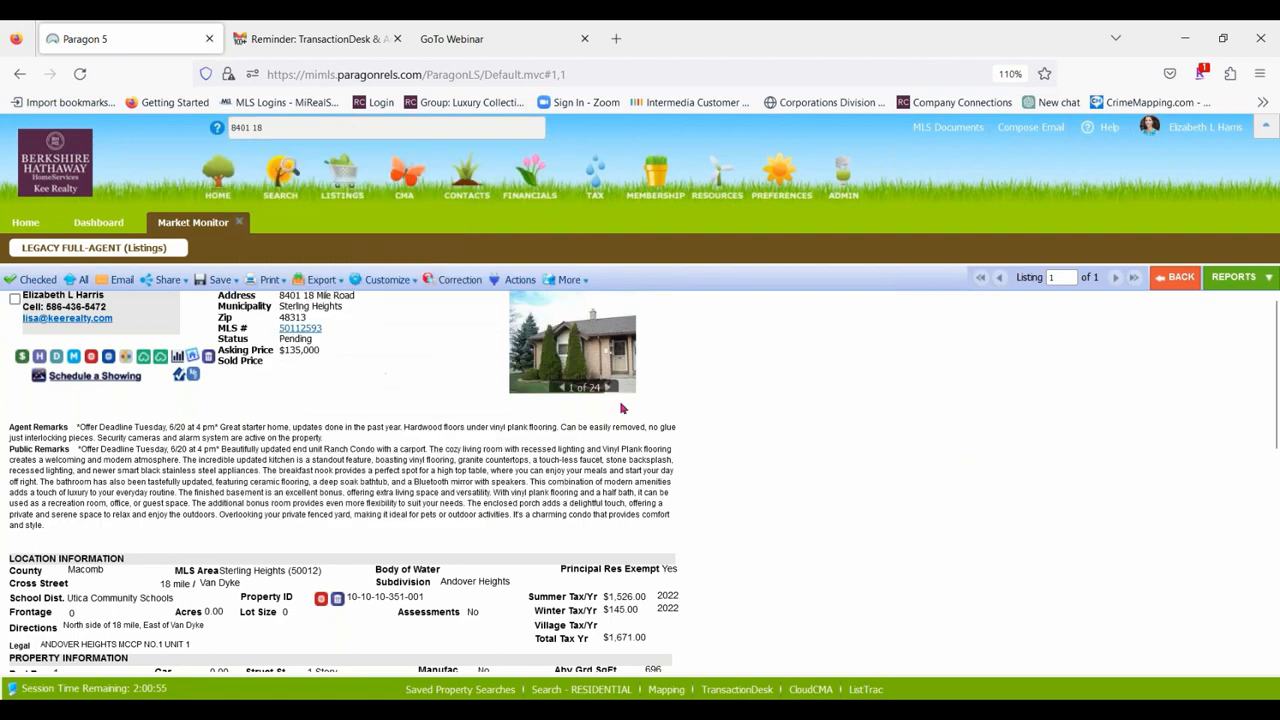
Copy the open listing's MLS number, search for it in place of the address, and close the results.
left_click_drag(334, 330, 281, 329)
right_click(295, 330)
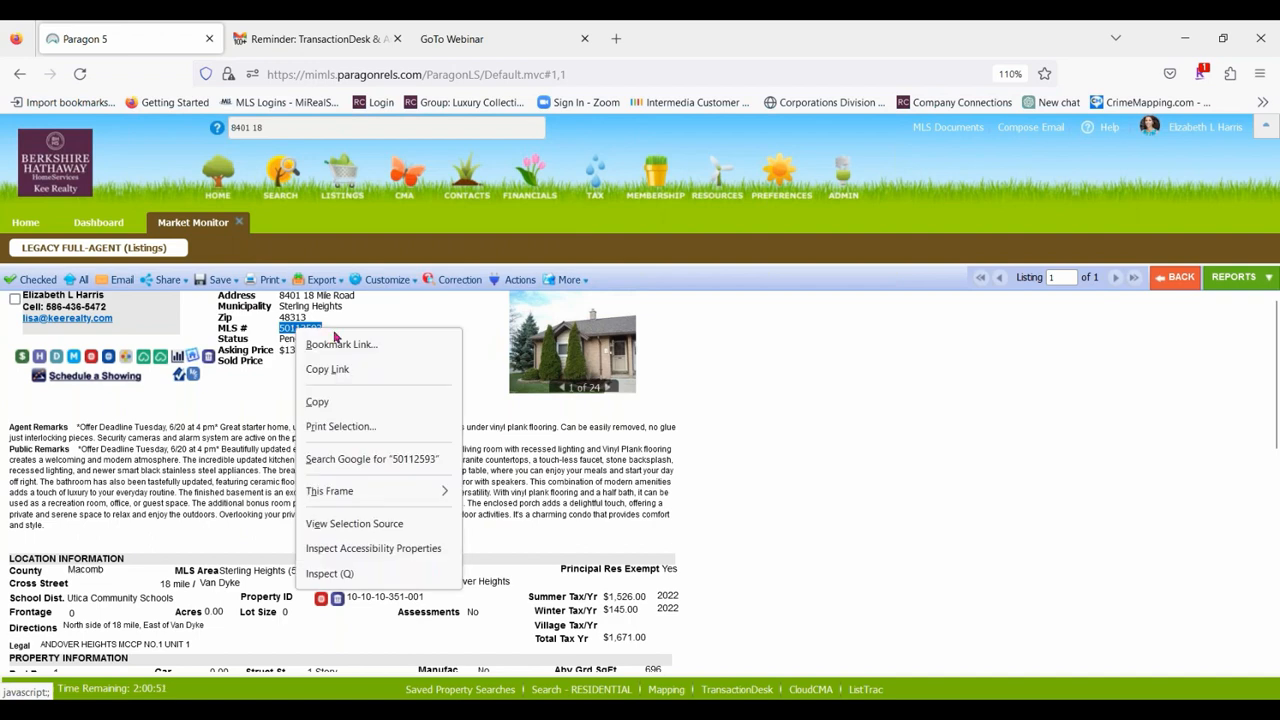
left_click(340, 404)
left_click(261, 126)
triple_click(261, 126)
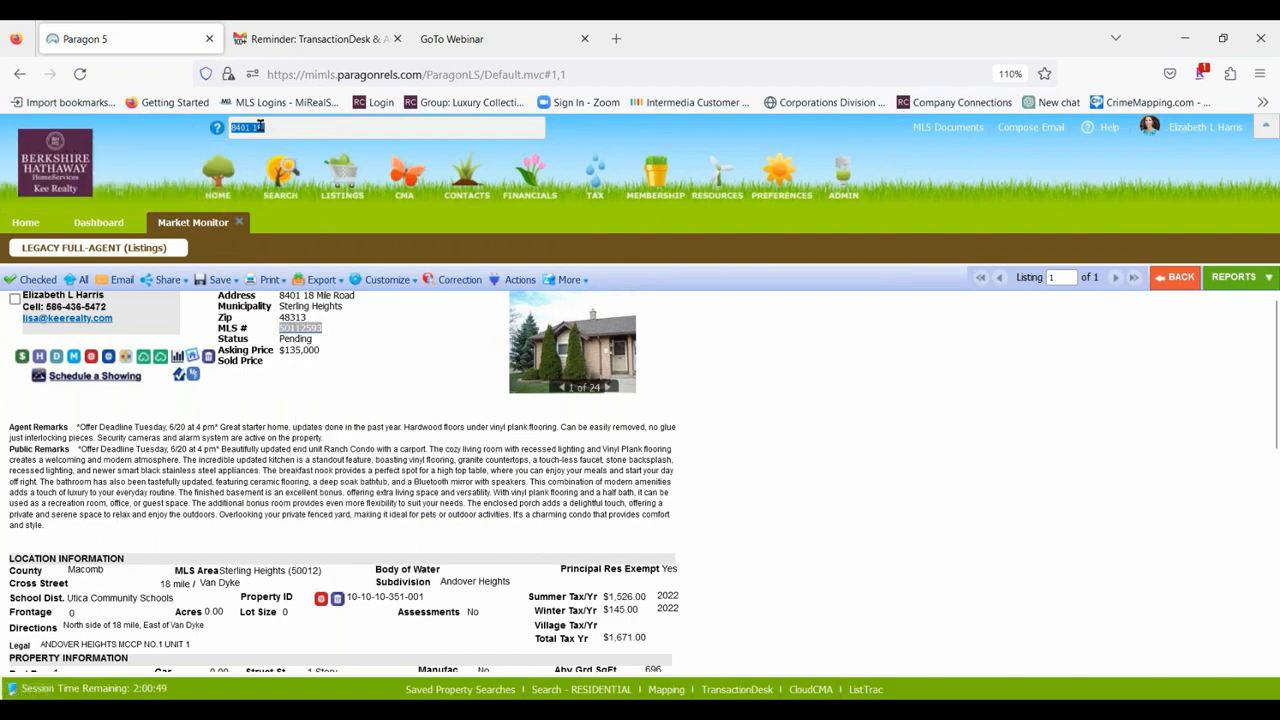
right_click(248, 127)
left_click(289, 251)
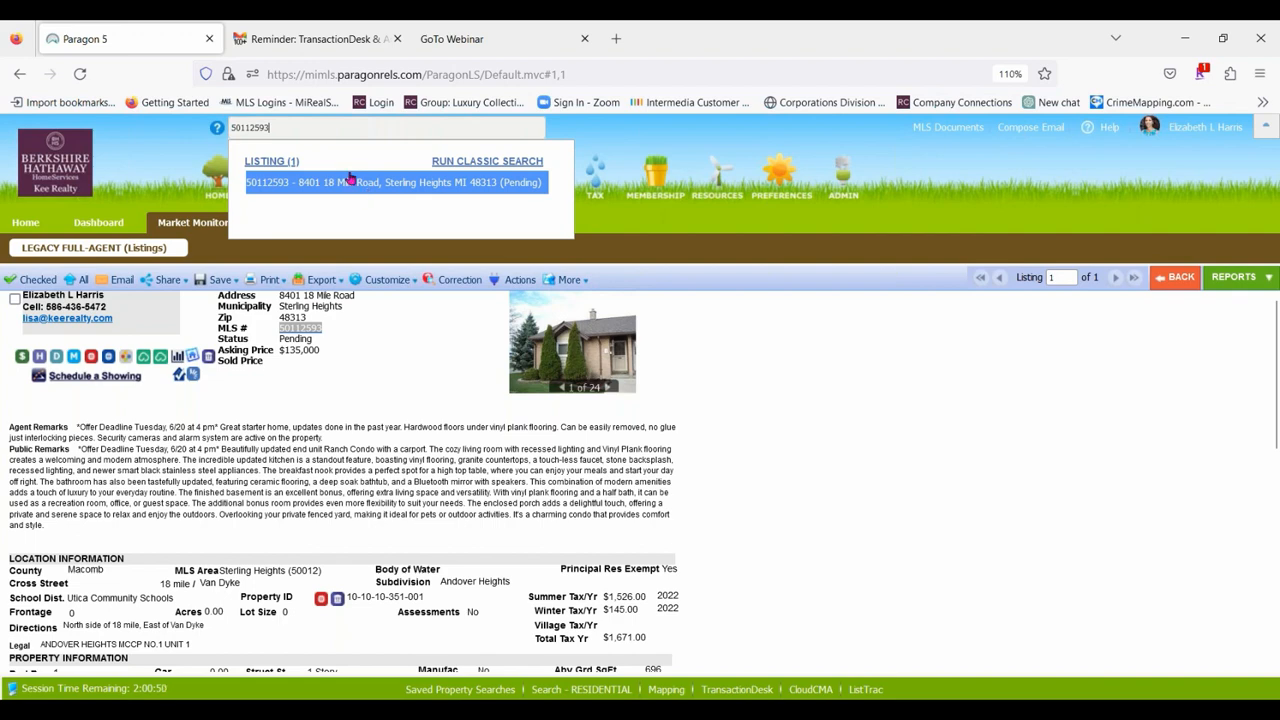
left_click(783, 365)
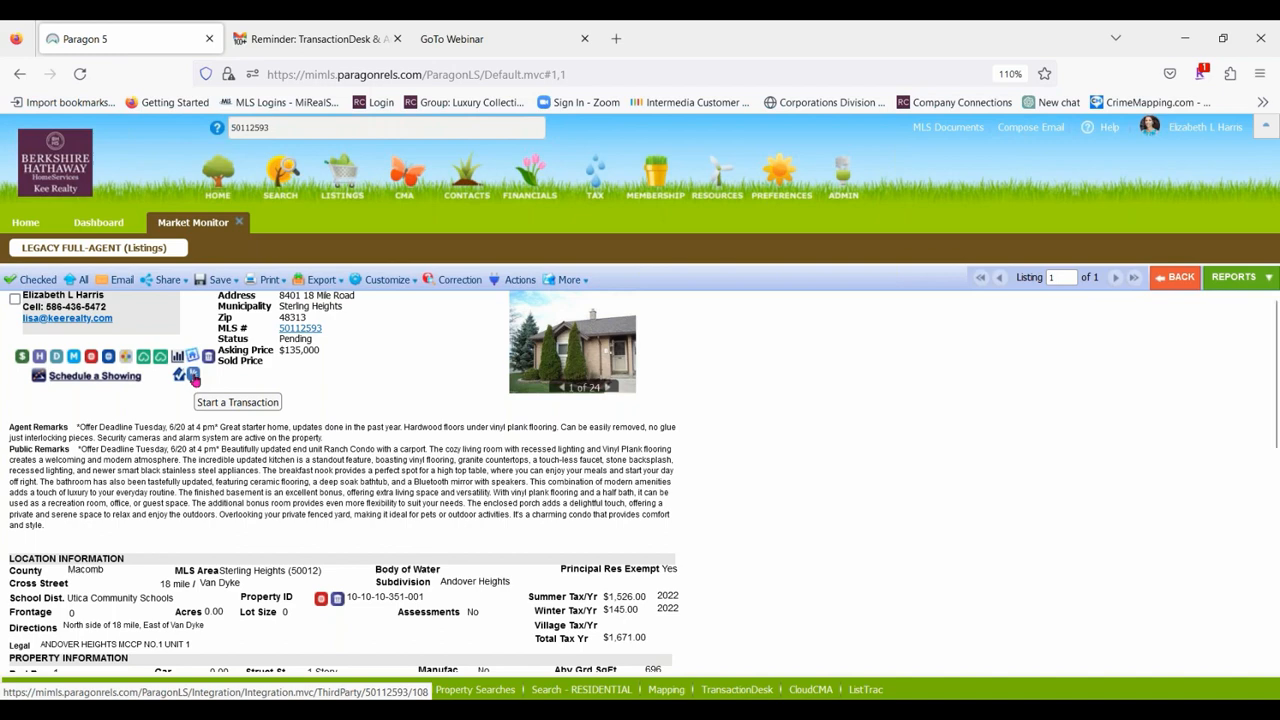
Start a transaction from the listing using the BHHSKR Buyer Package template, append "Rd" to its name, and create it.
left_click(193, 375)
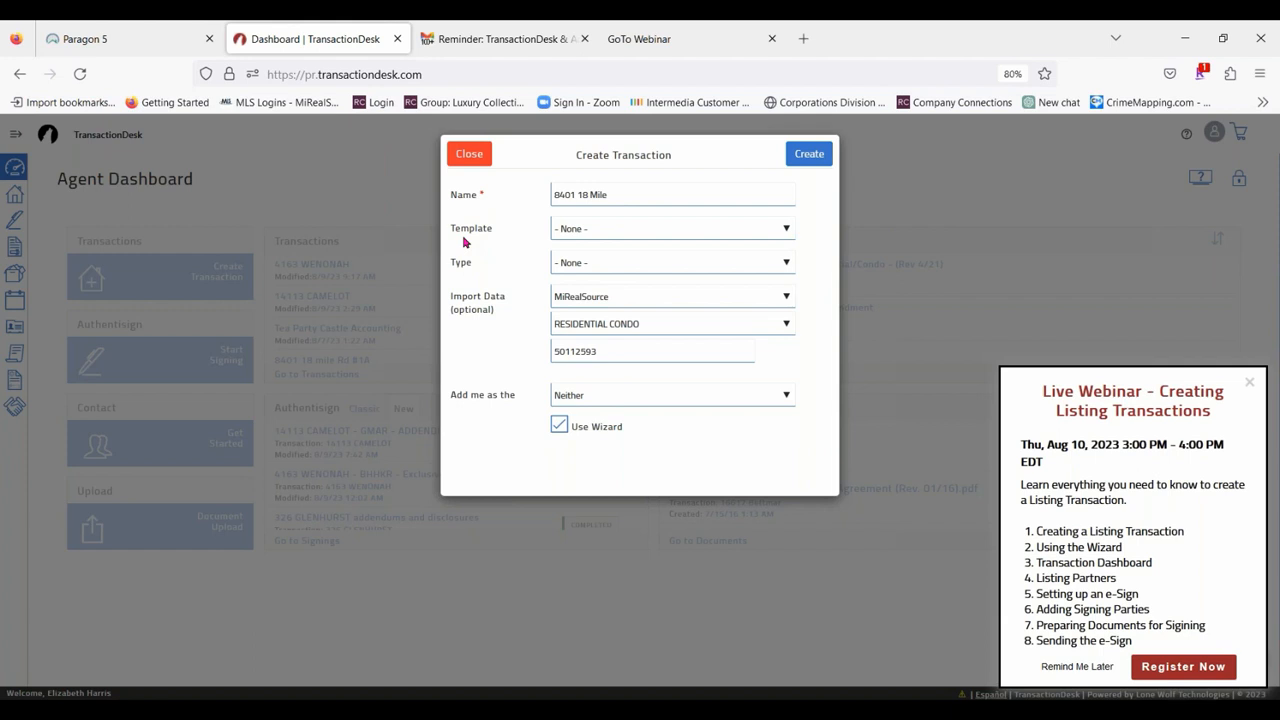
left_click(786, 229)
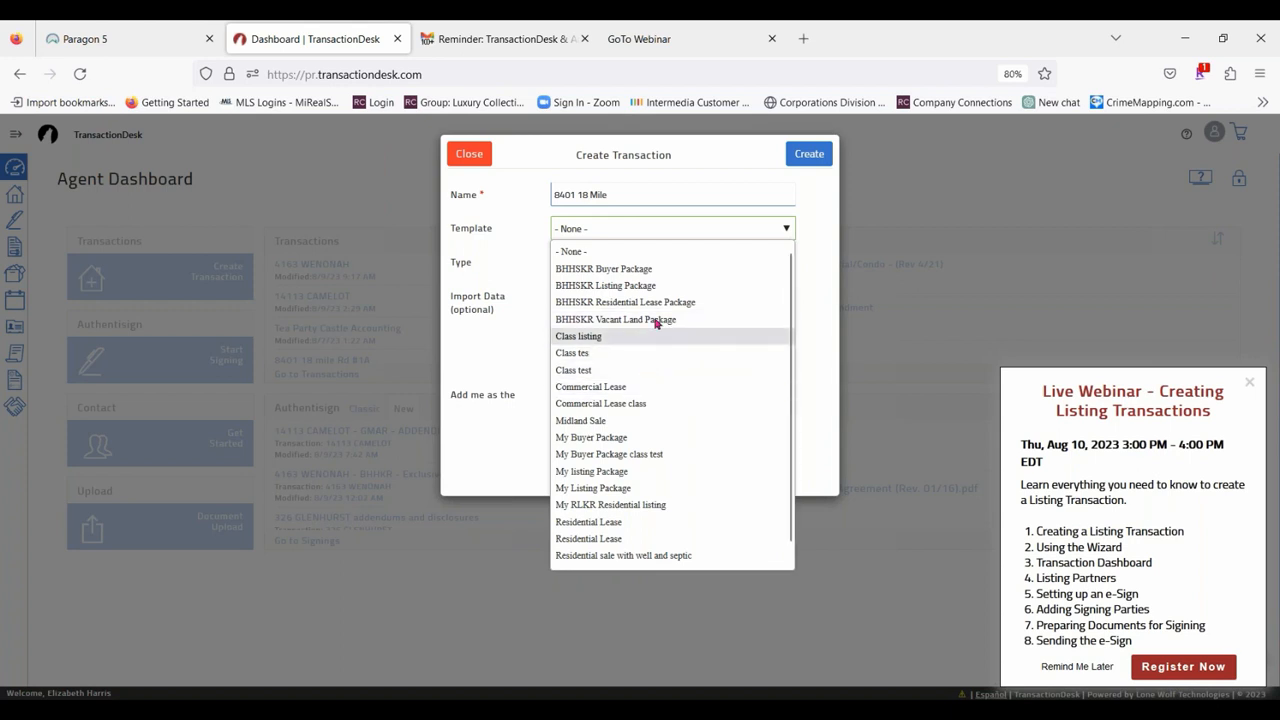
left_click(644, 271)
left_click(621, 197)
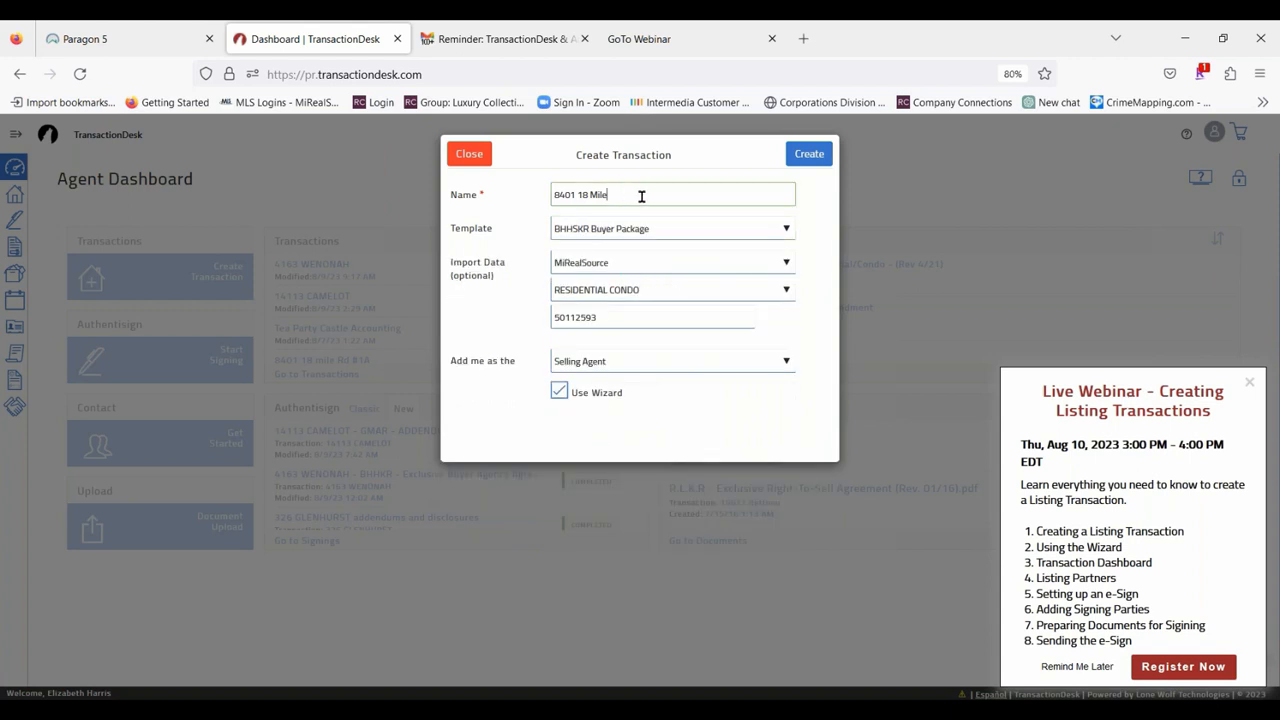
type("Rd")
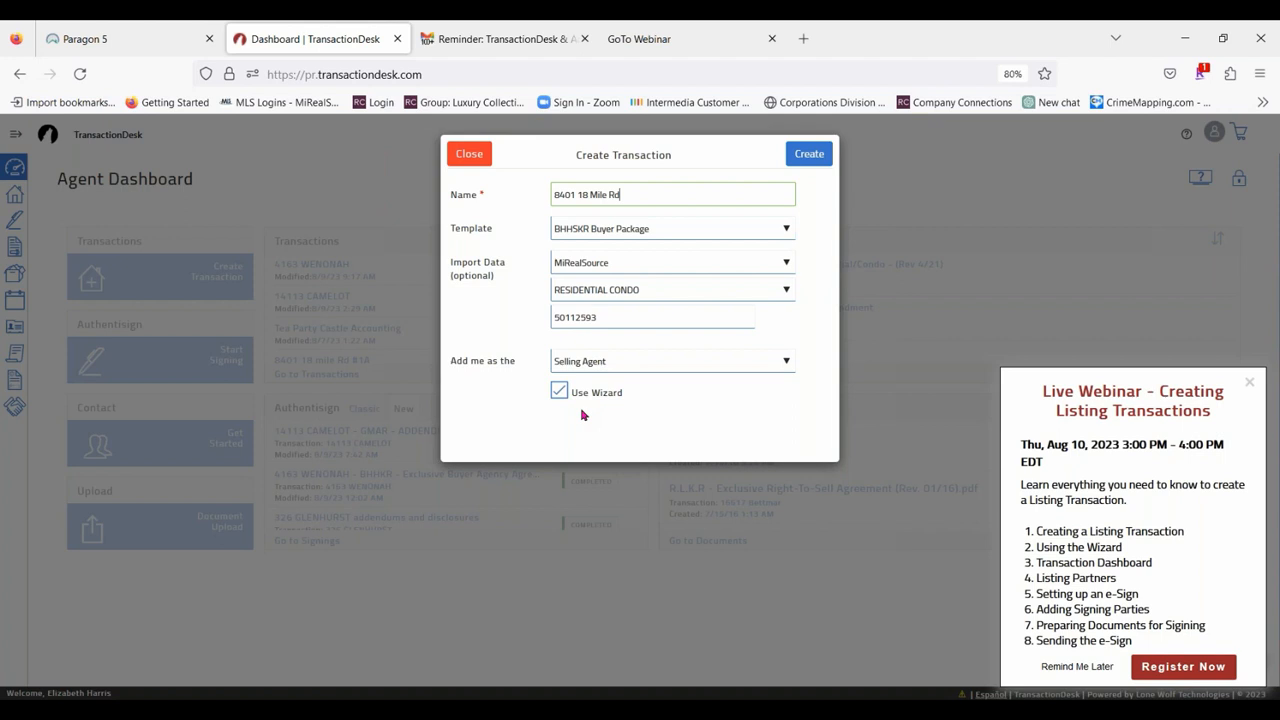
left_click(827, 156)
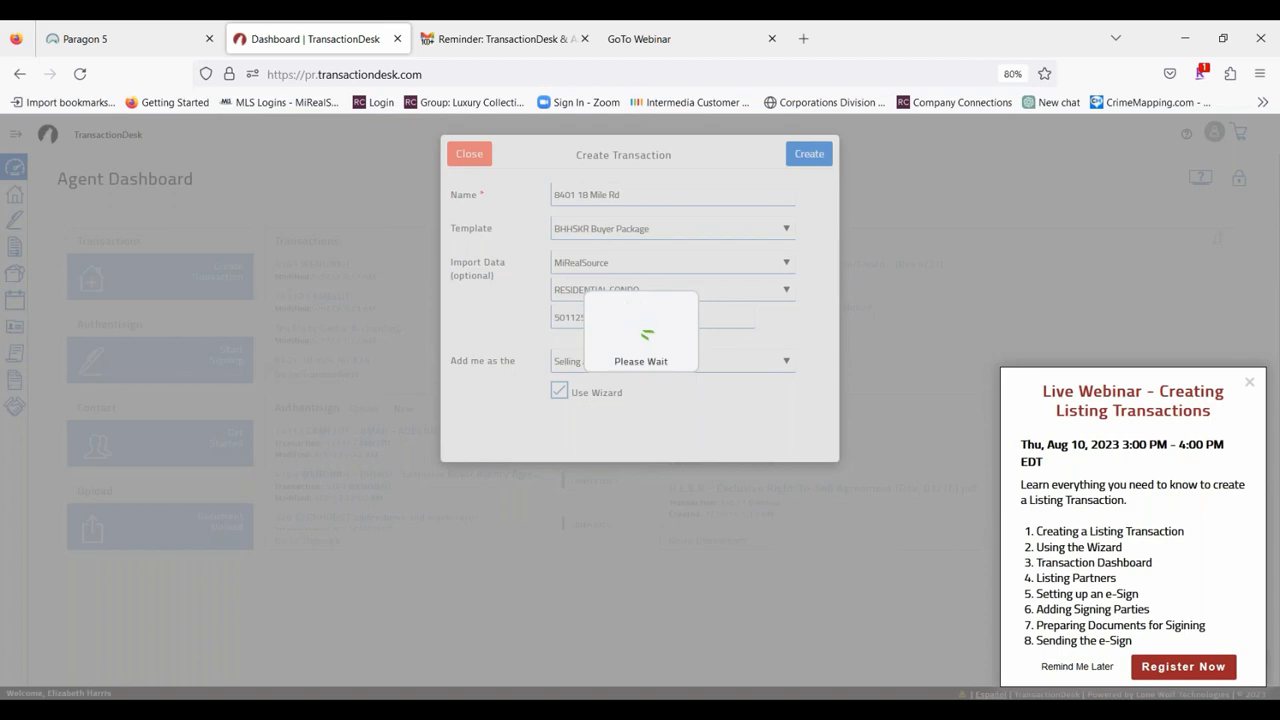
left_click(466, 24)
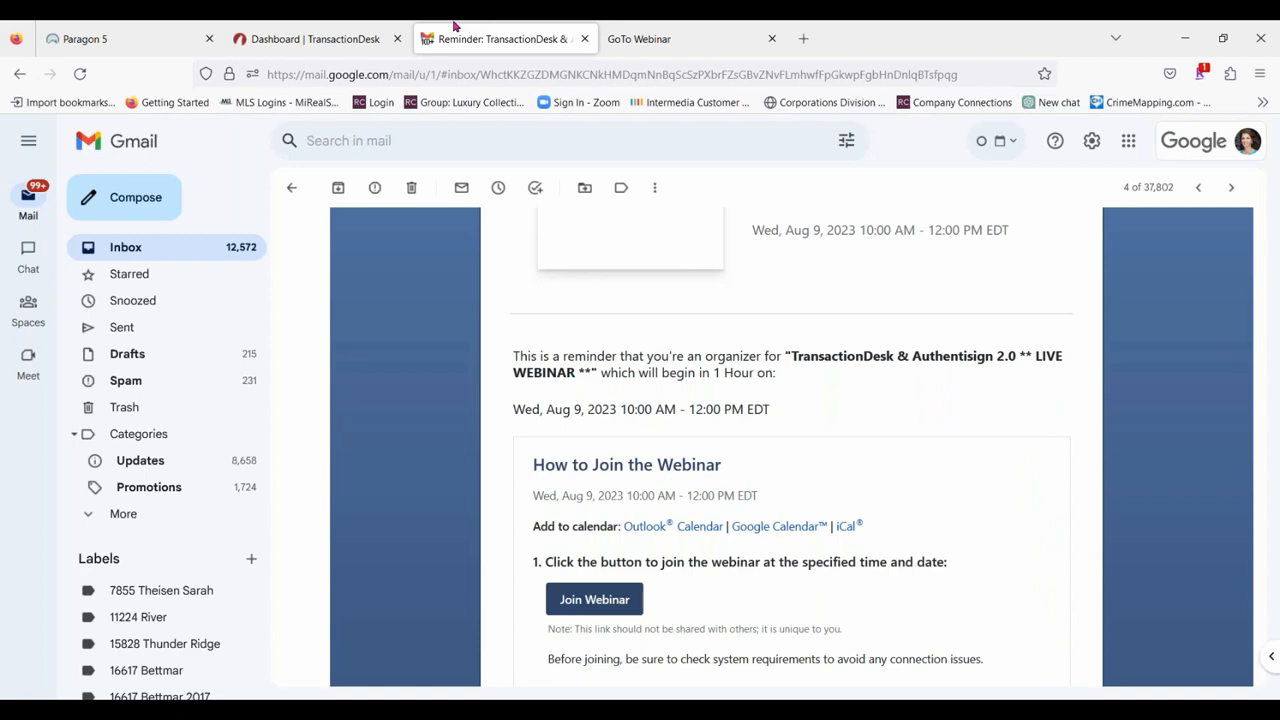
left_click(118, 27)
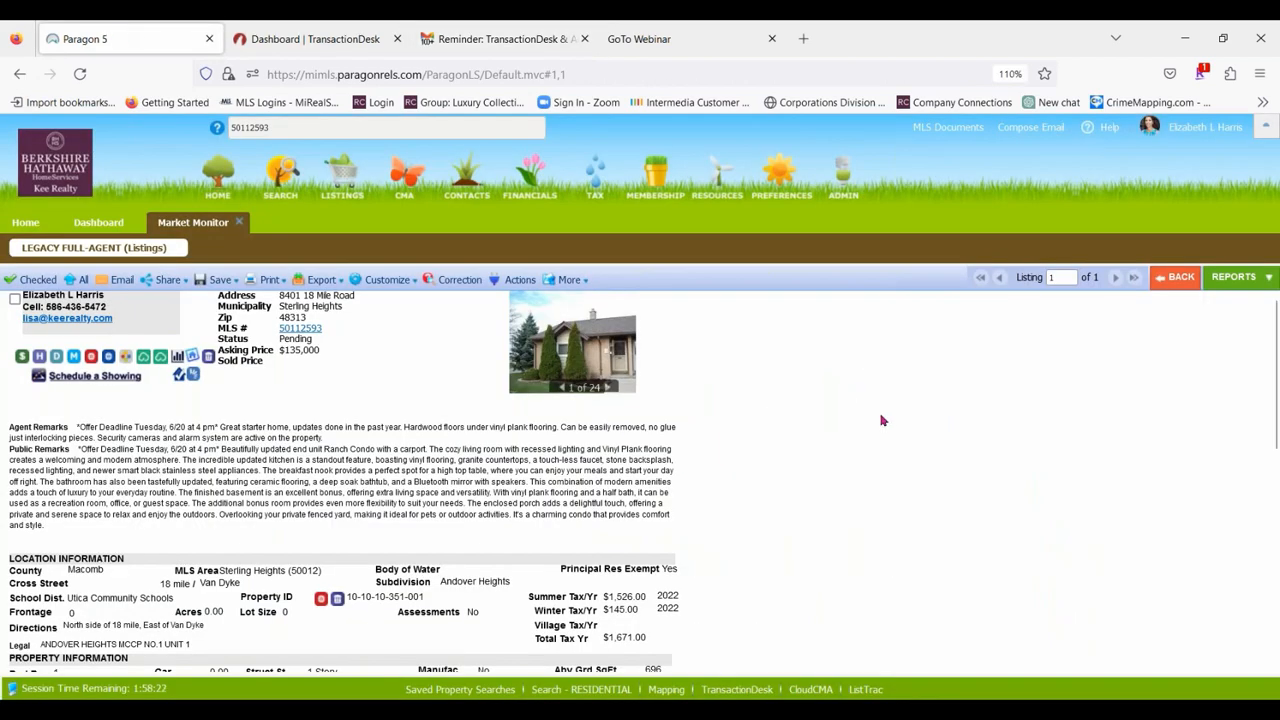
left_click(305, 38)
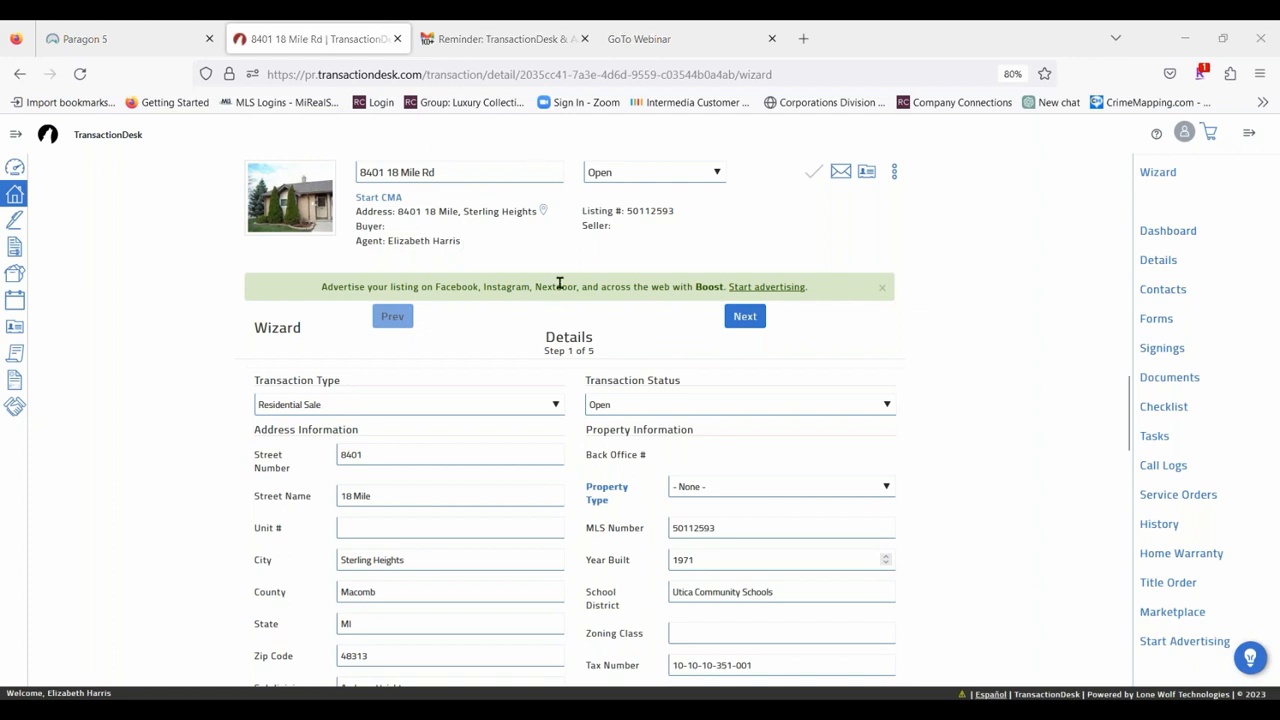
left_click(924, 218)
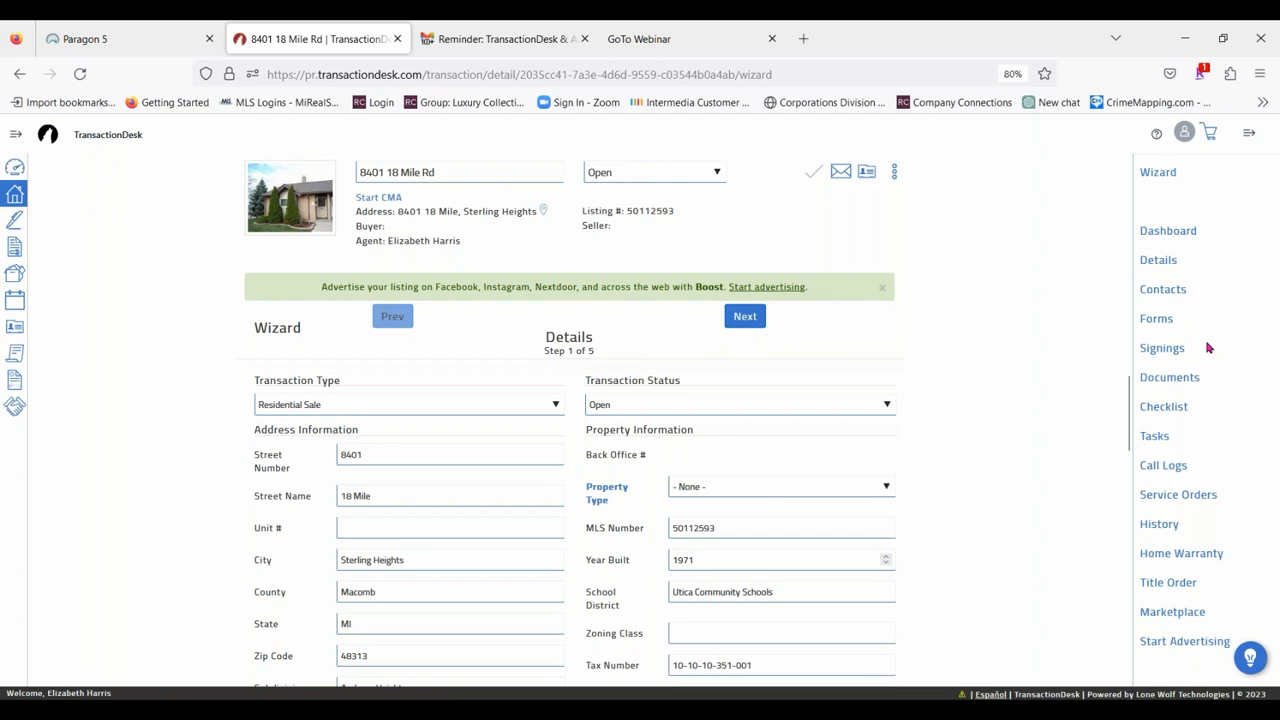
Set the property type to RESIDENTIAL in the wizard's property information.
scroll(810, 440, "down", 15)
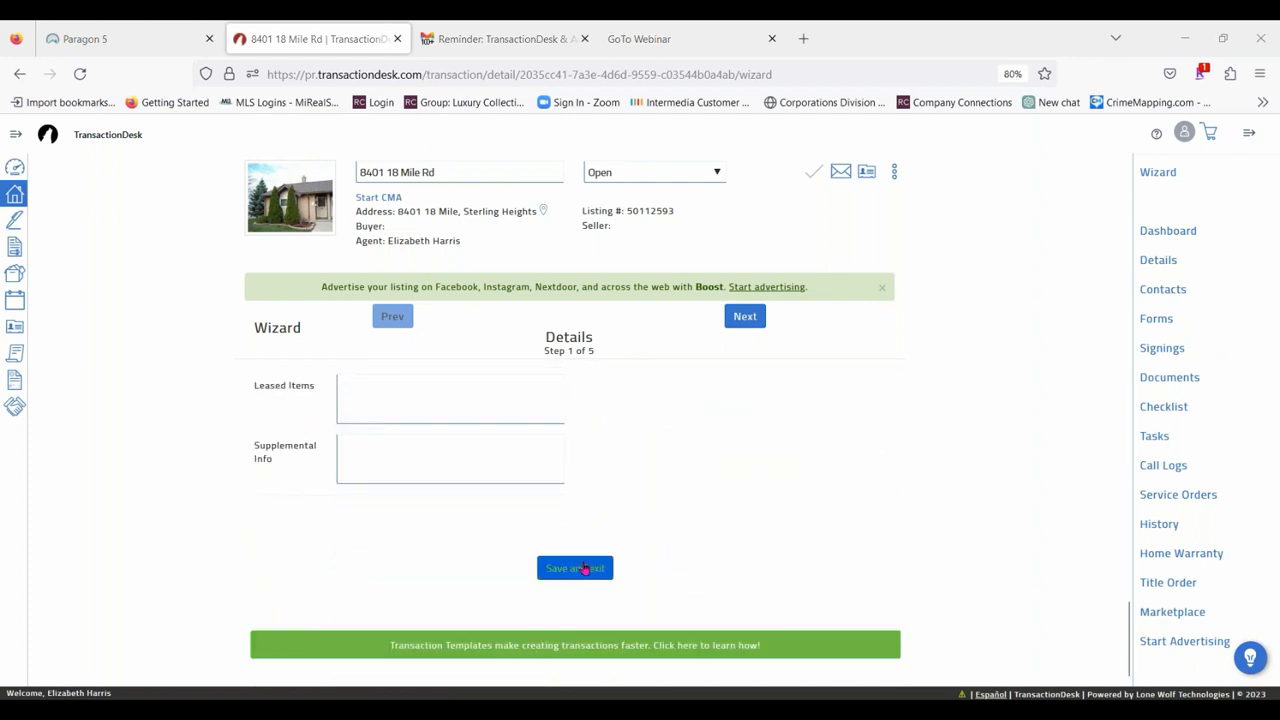
scroll(860, 490, "up", 15)
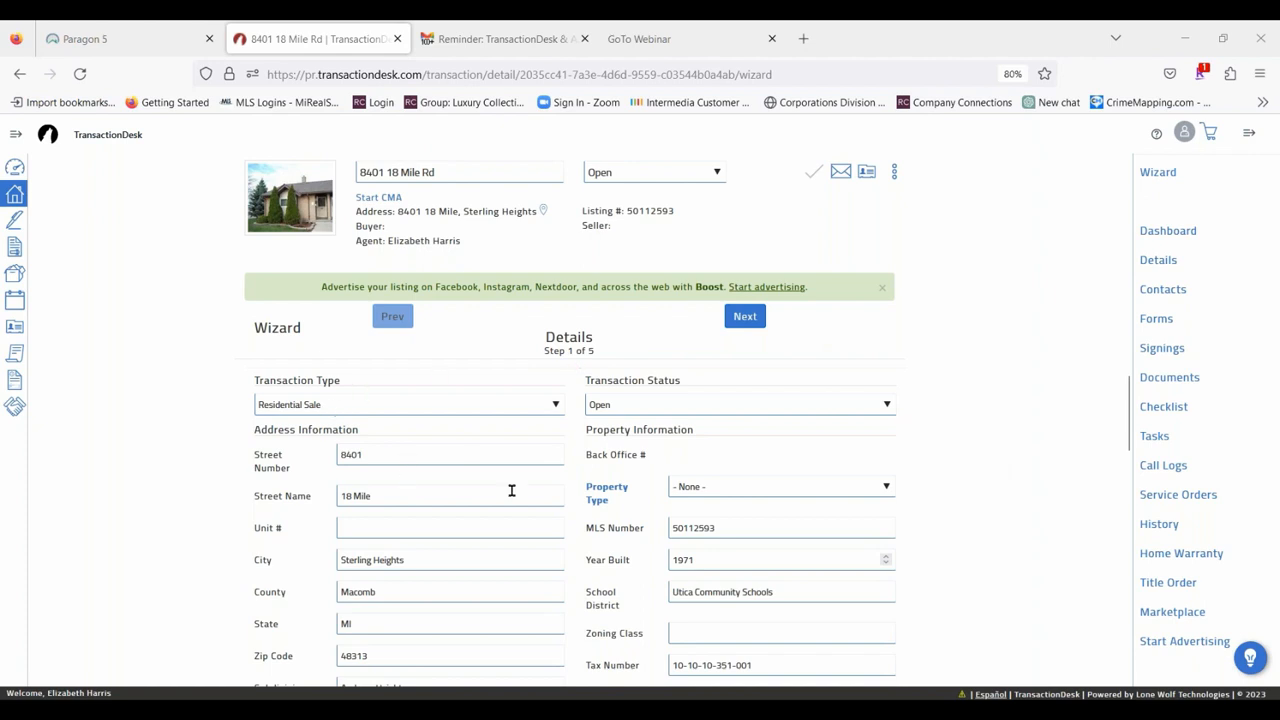
scroll(511, 490, "down", 1)
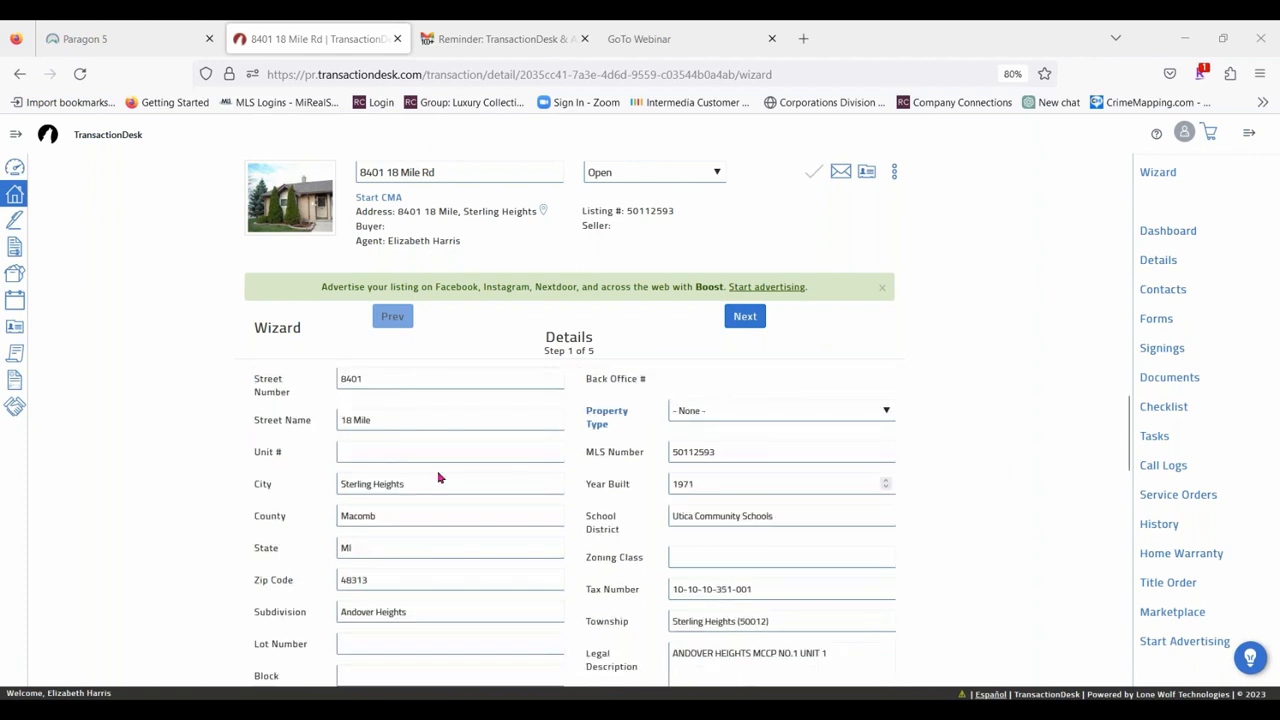
left_click(758, 416)
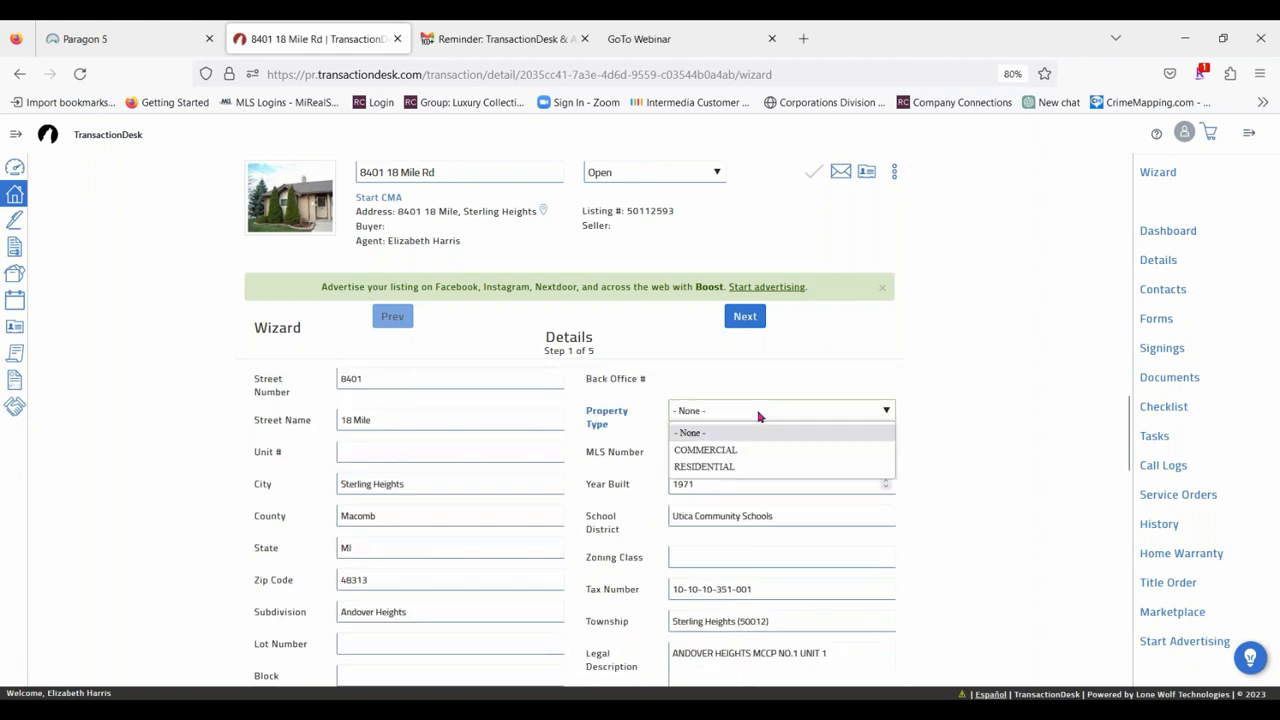
left_click(735, 468)
Enter a purchase price of 145000 and a deposit of 5000 in the purchase information.
scroll(526, 406, "down", 2)
scroll(488, 537, "down", 2)
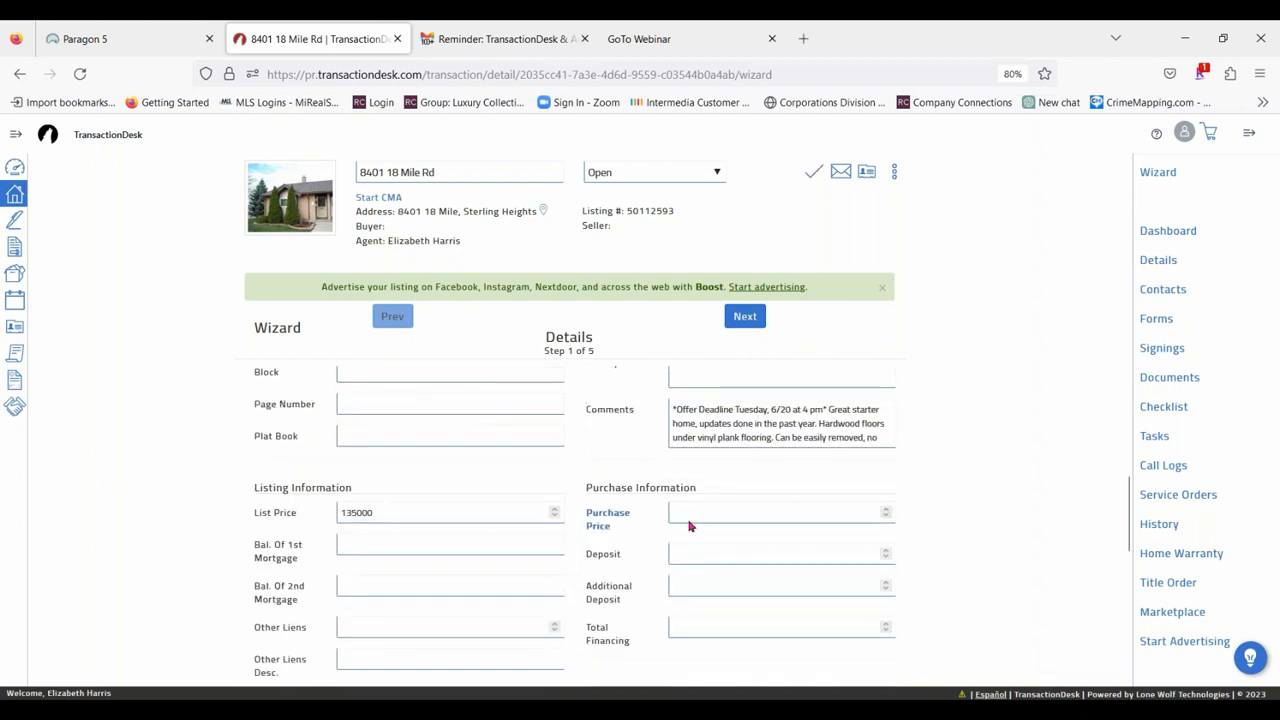
scroll(445, 468, "down", 1)
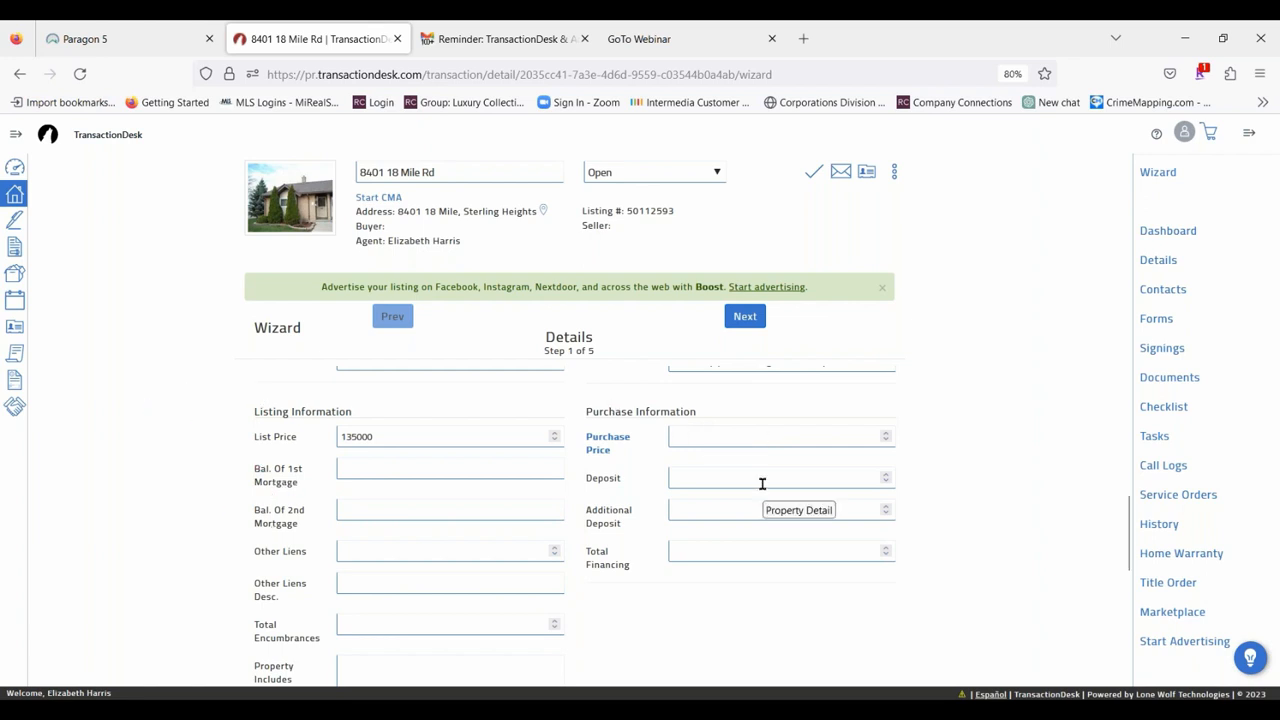
left_click(710, 437)
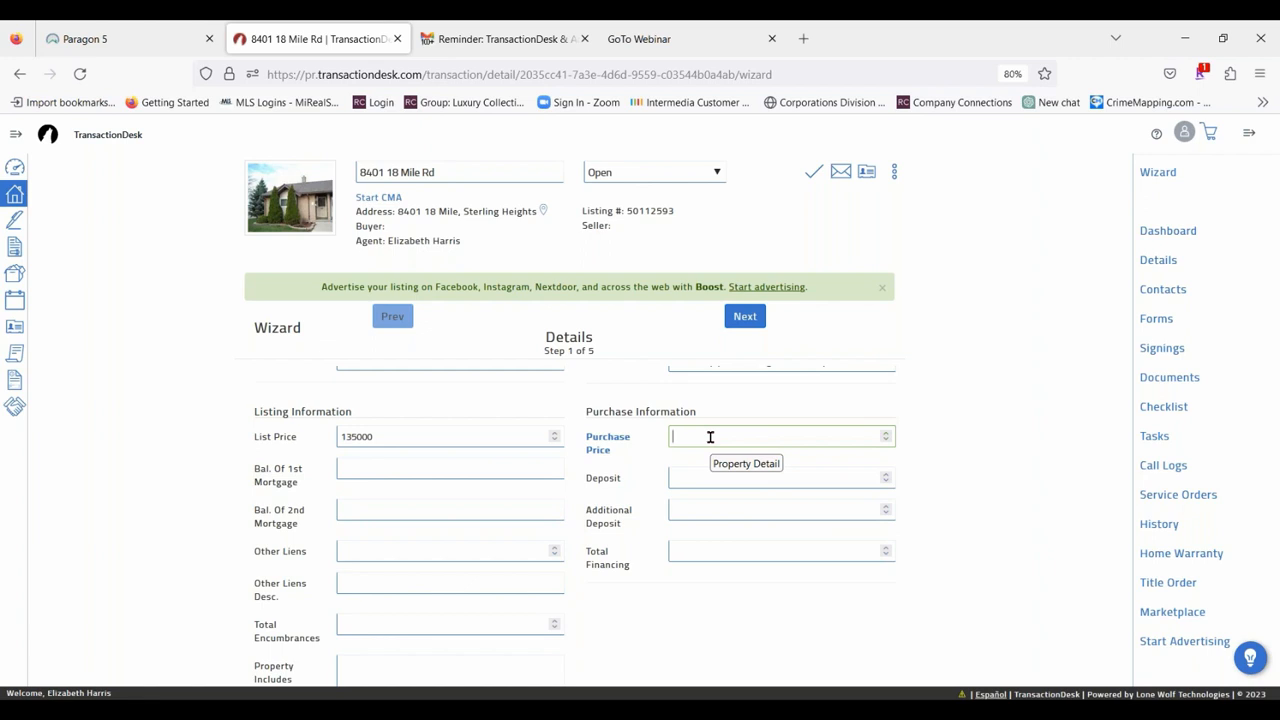
type("145000")
left_click(718, 481)
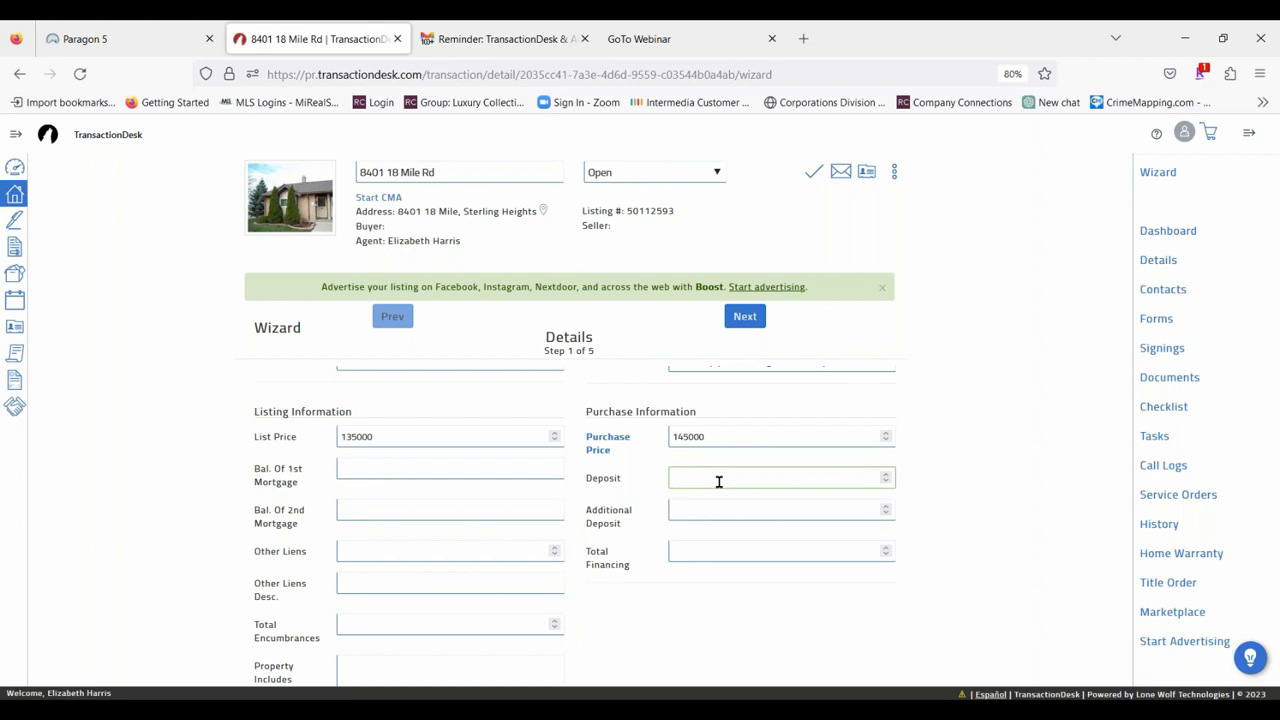
type("5000")
left_click(720, 596)
Enter "All Appliances" as what the property includes and "Chandelier in dining room" as what it excludes.
scroll(587, 556, "down", 1)
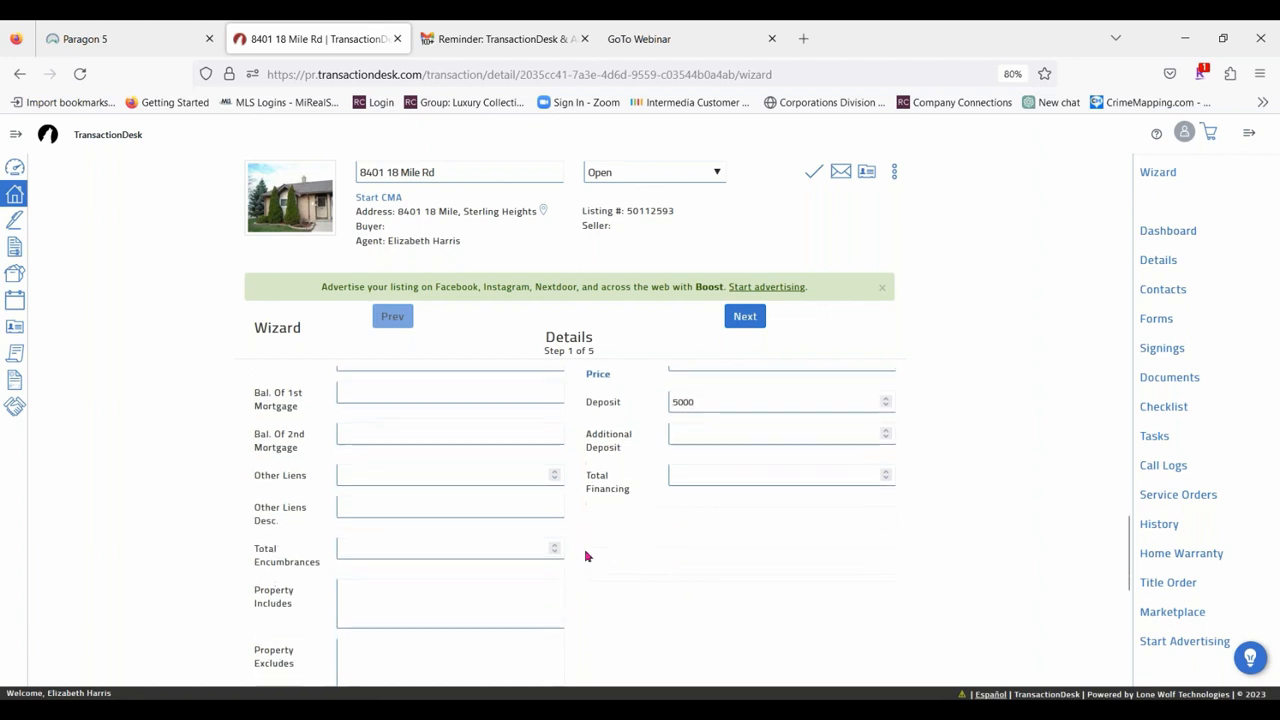
scroll(587, 556, "down", 2)
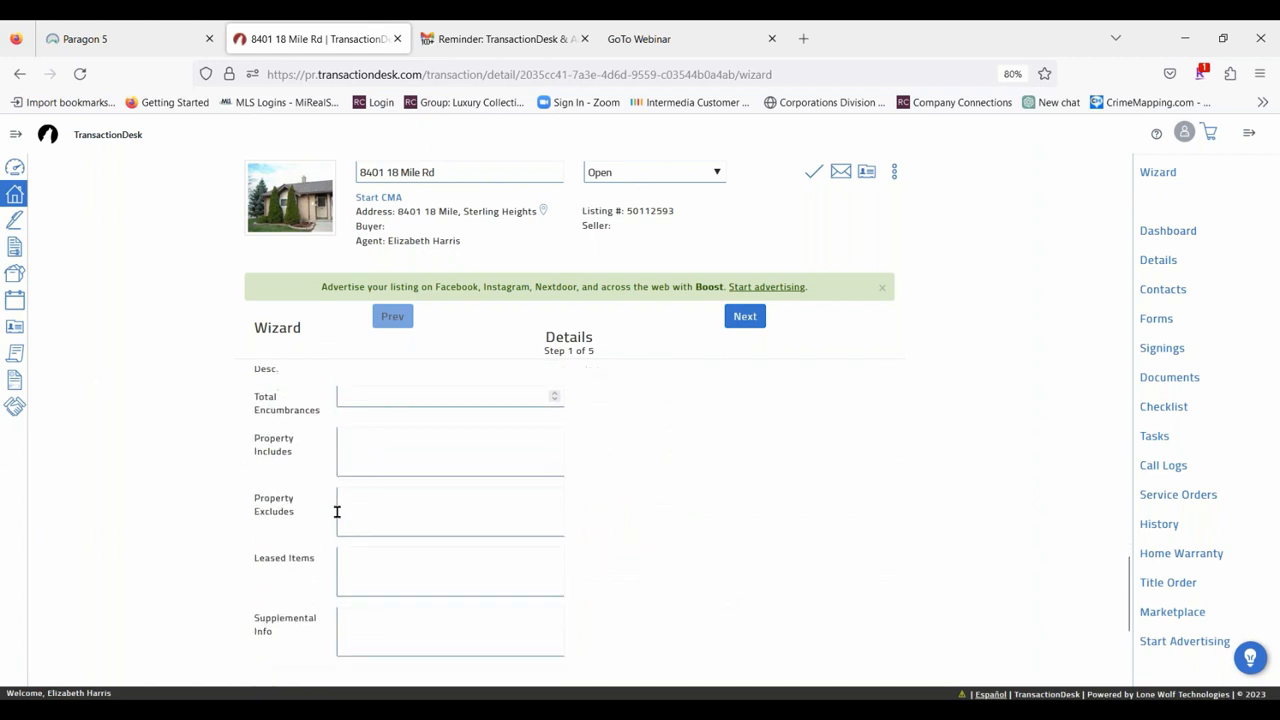
left_click(359, 442)
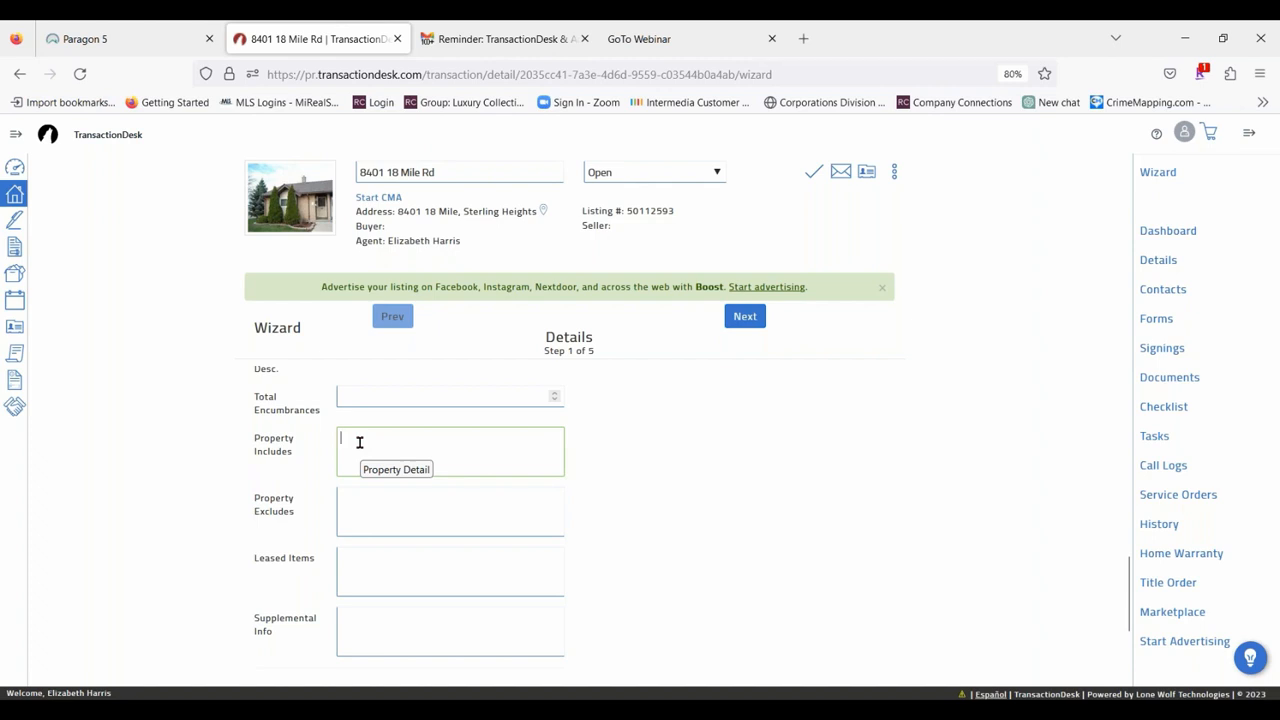
type("All Appliances")
left_click(379, 509)
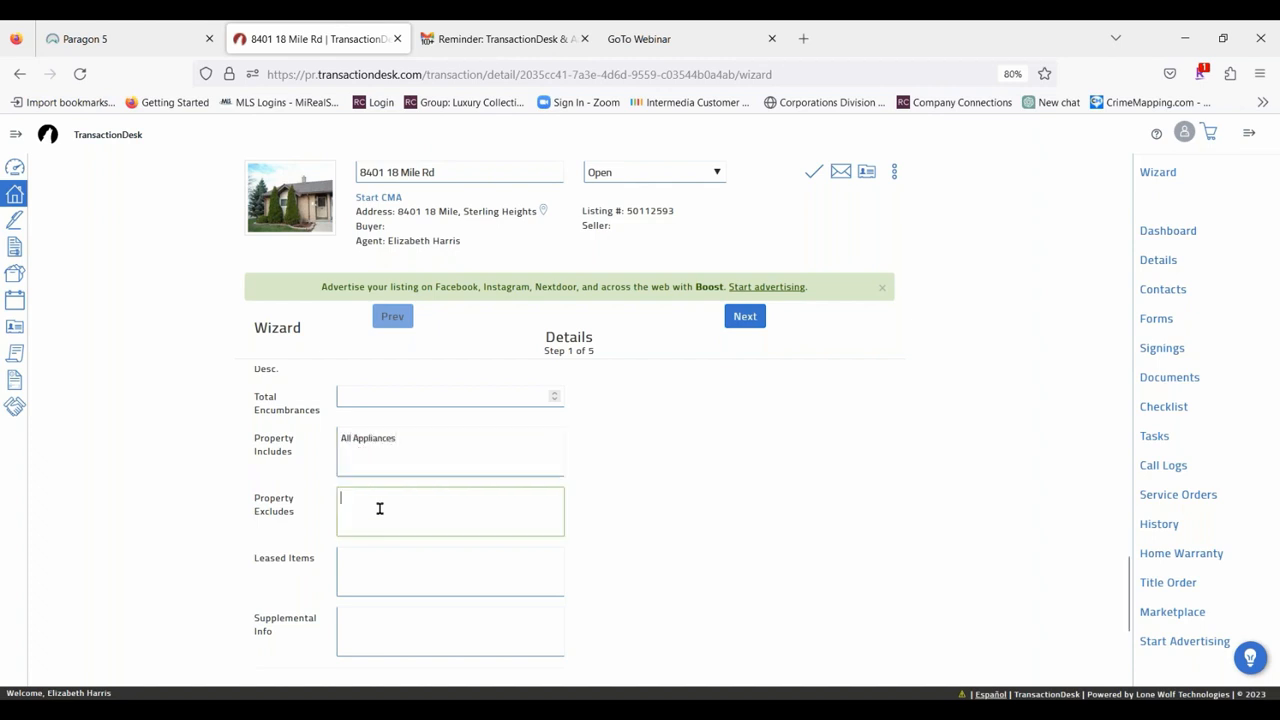
type("Chandelier in dining room")
Review the completed details, advance the wizard to Transaction Dates, and look over its date fields.
scroll(760, 489, "up", 5)
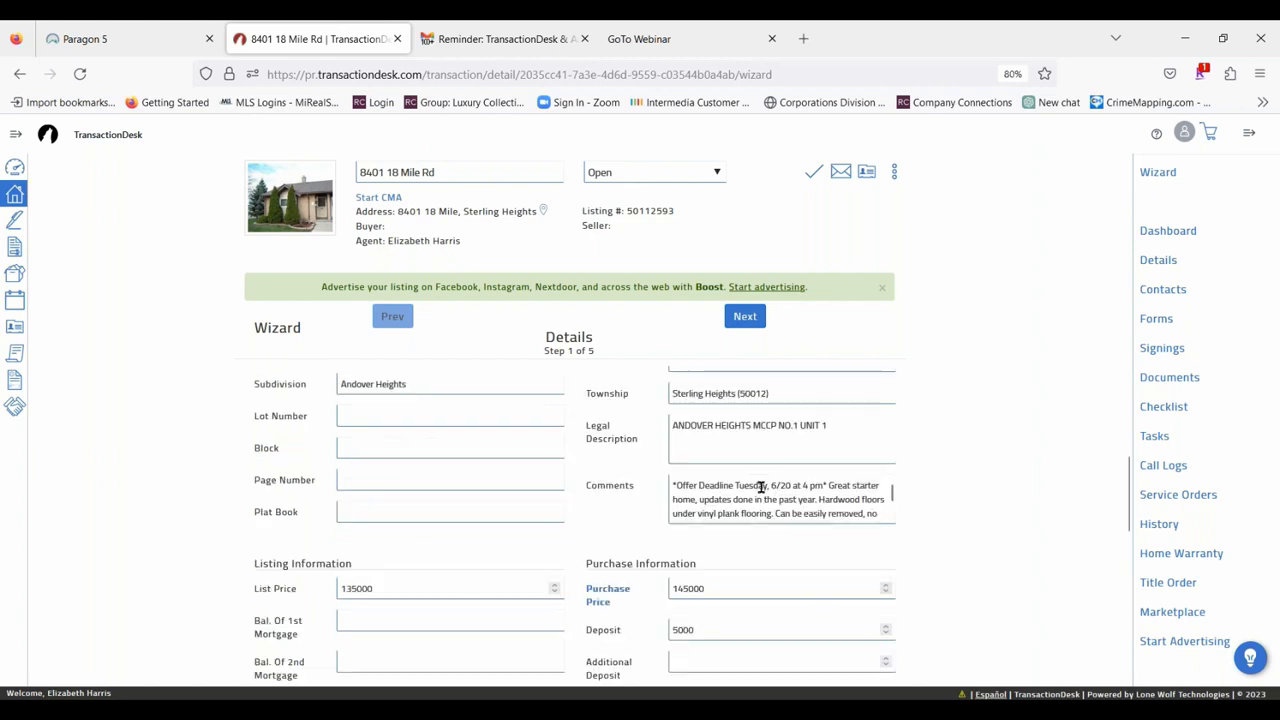
scroll(592, 445, "down", 3)
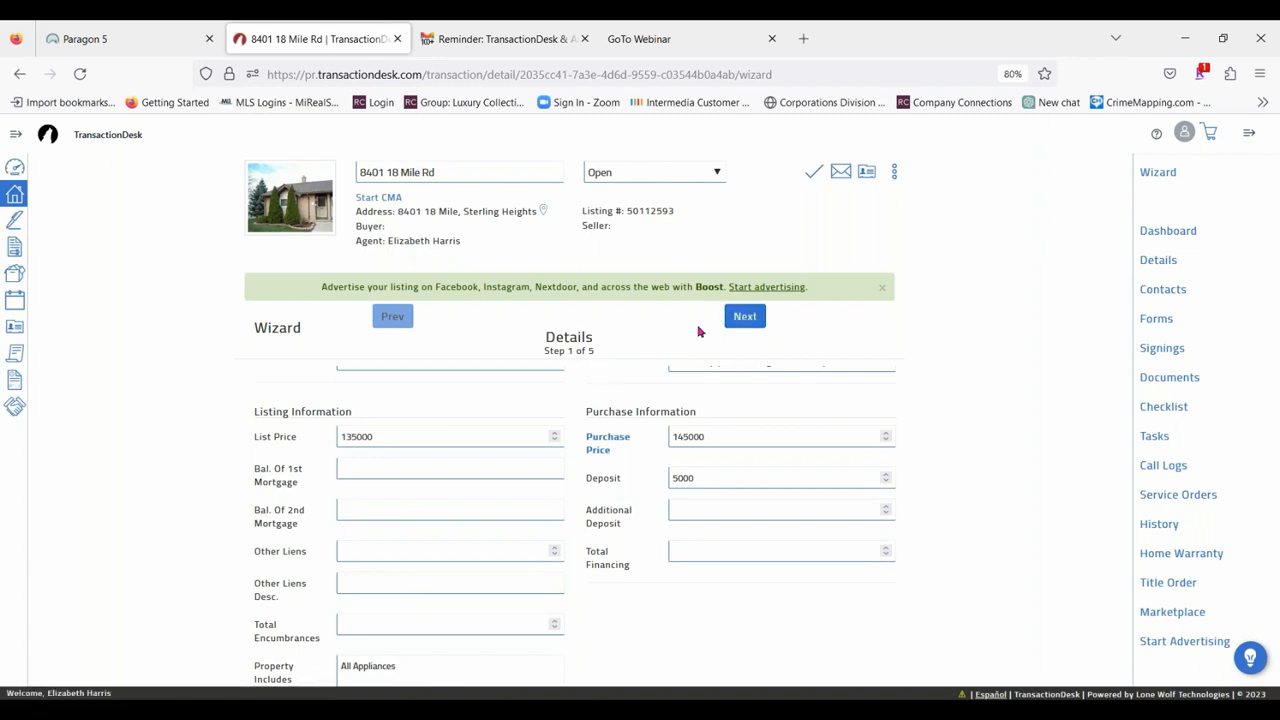
left_click(745, 317)
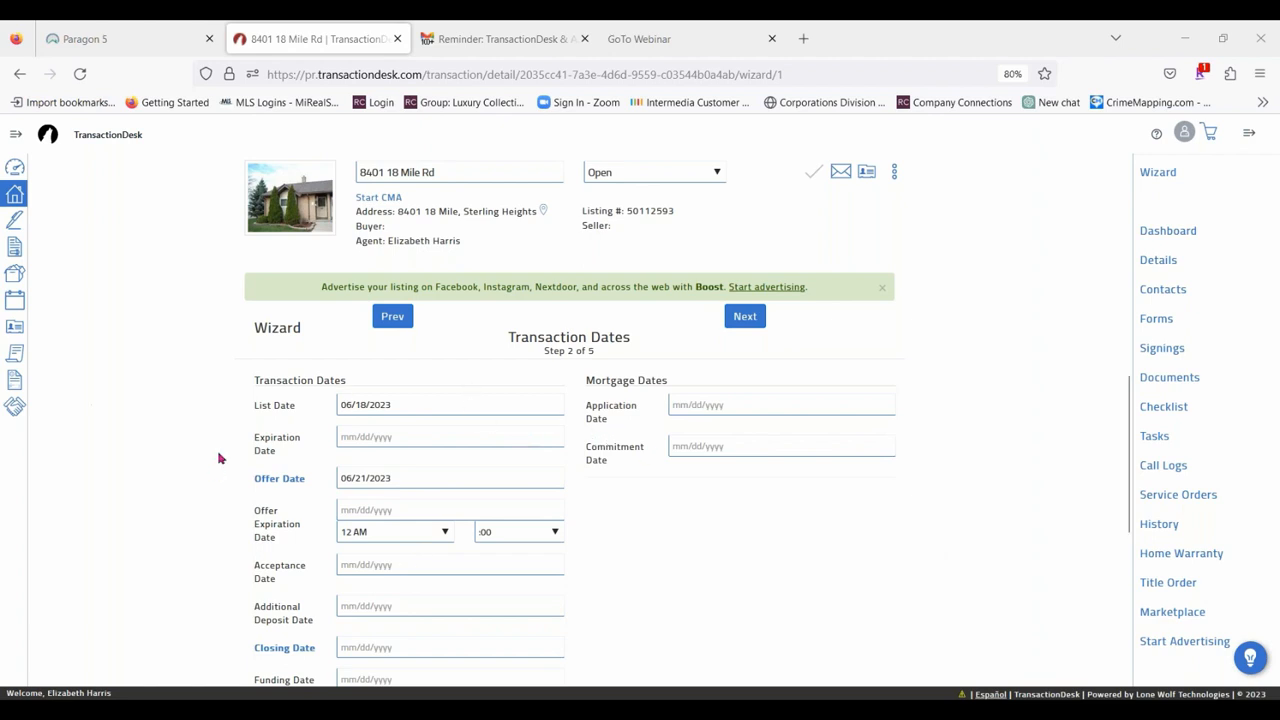
scroll(165, 389, "down", 3)
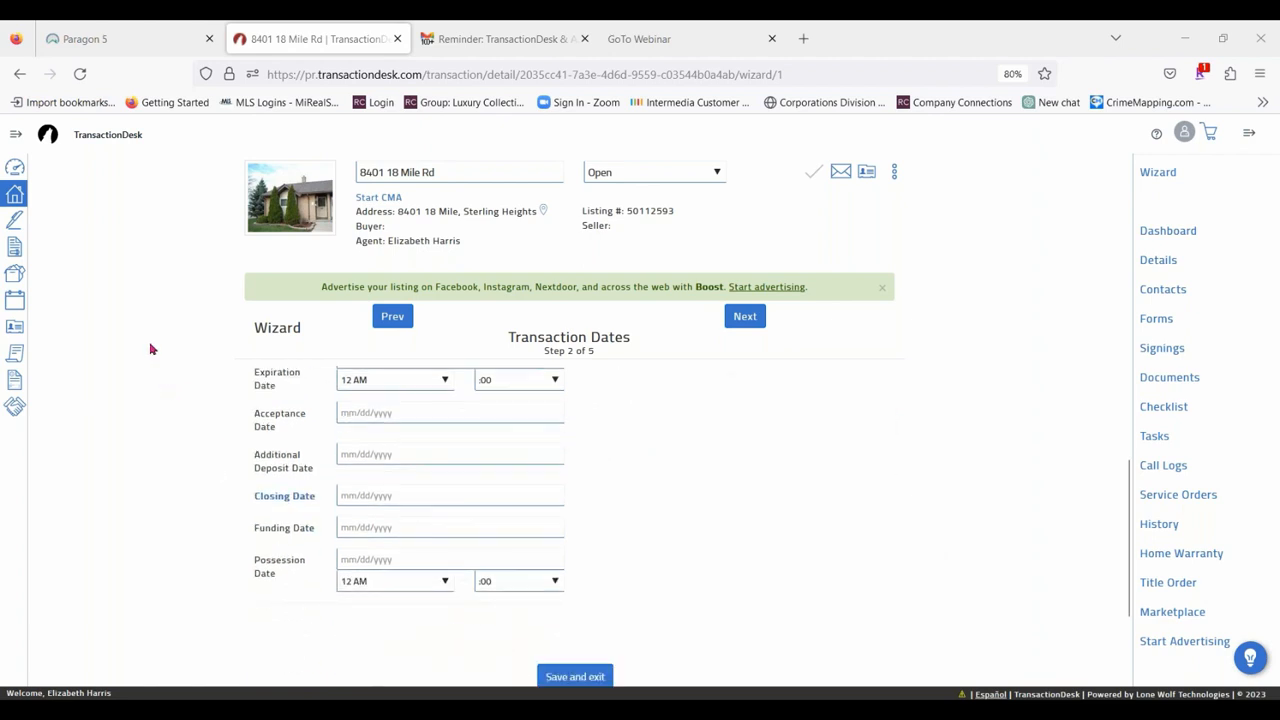
Set the closing date to 08/30/2023 and the possession date to 09/08/2023 in the transaction dates.
left_click(352, 496)
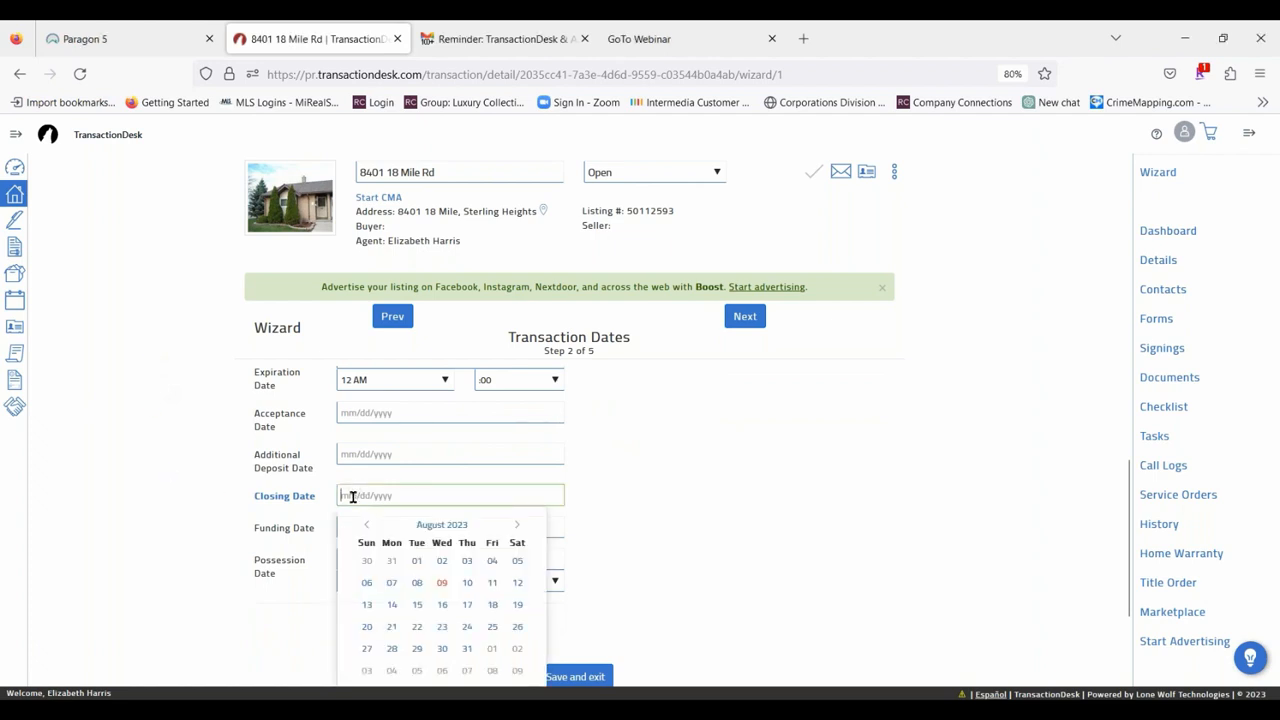
scroll(643, 483, "down", 2)
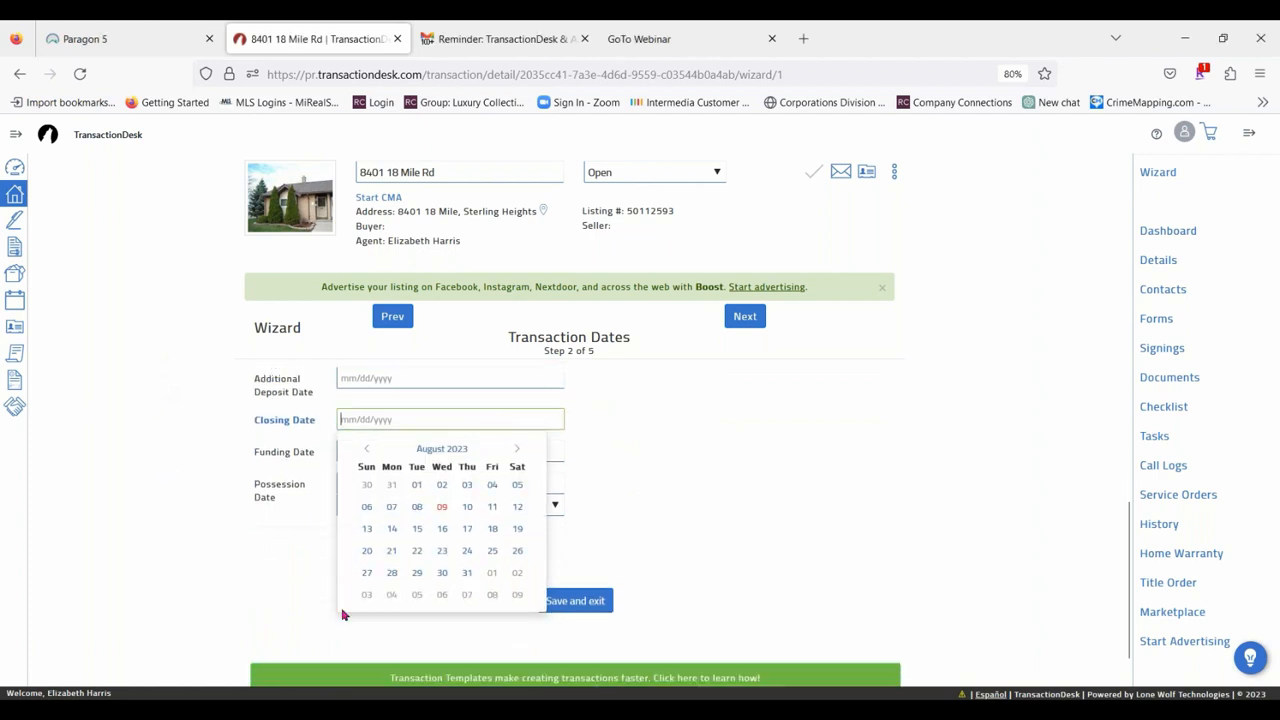
left_click(442, 572)
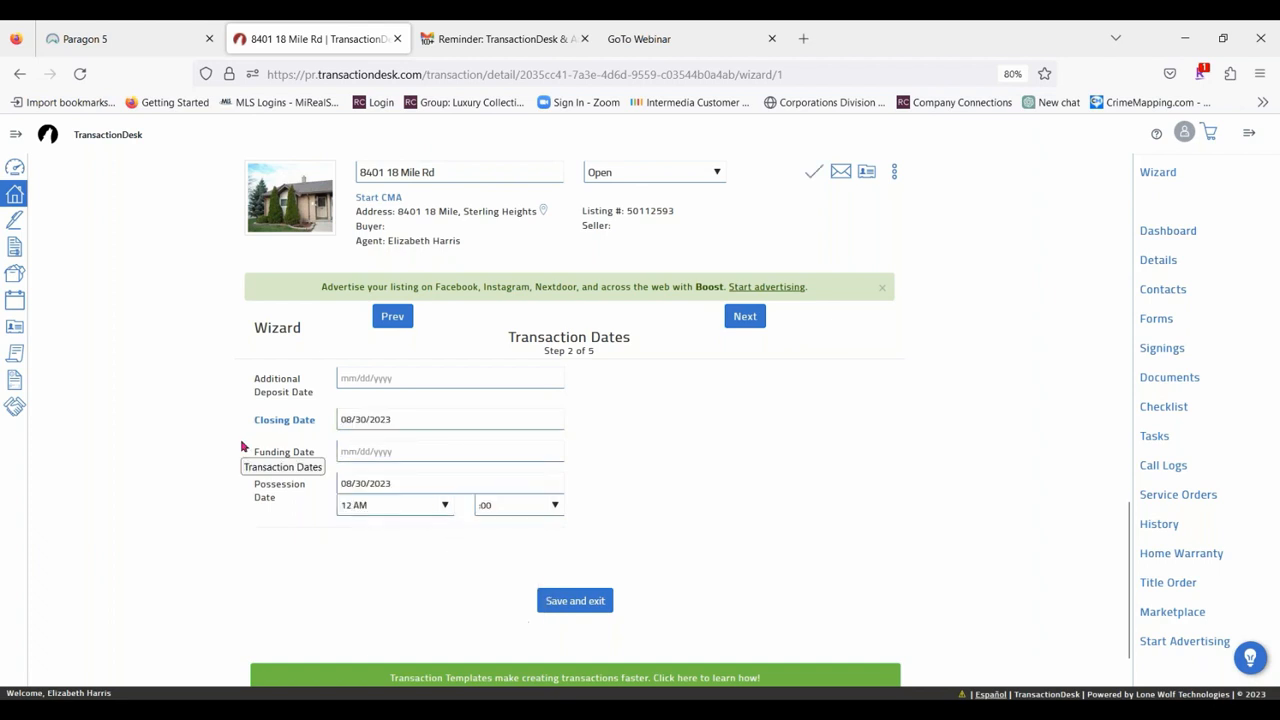
left_click(434, 482)
left_click(516, 511)
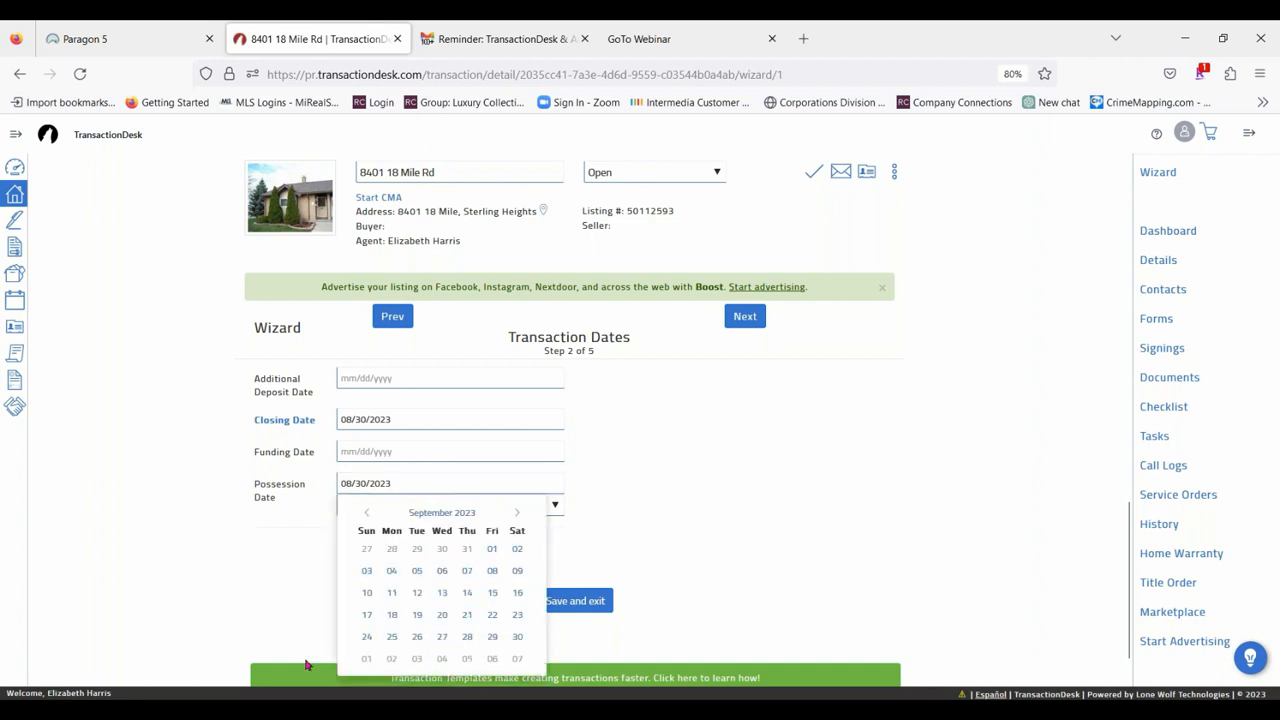
left_click(492, 570)
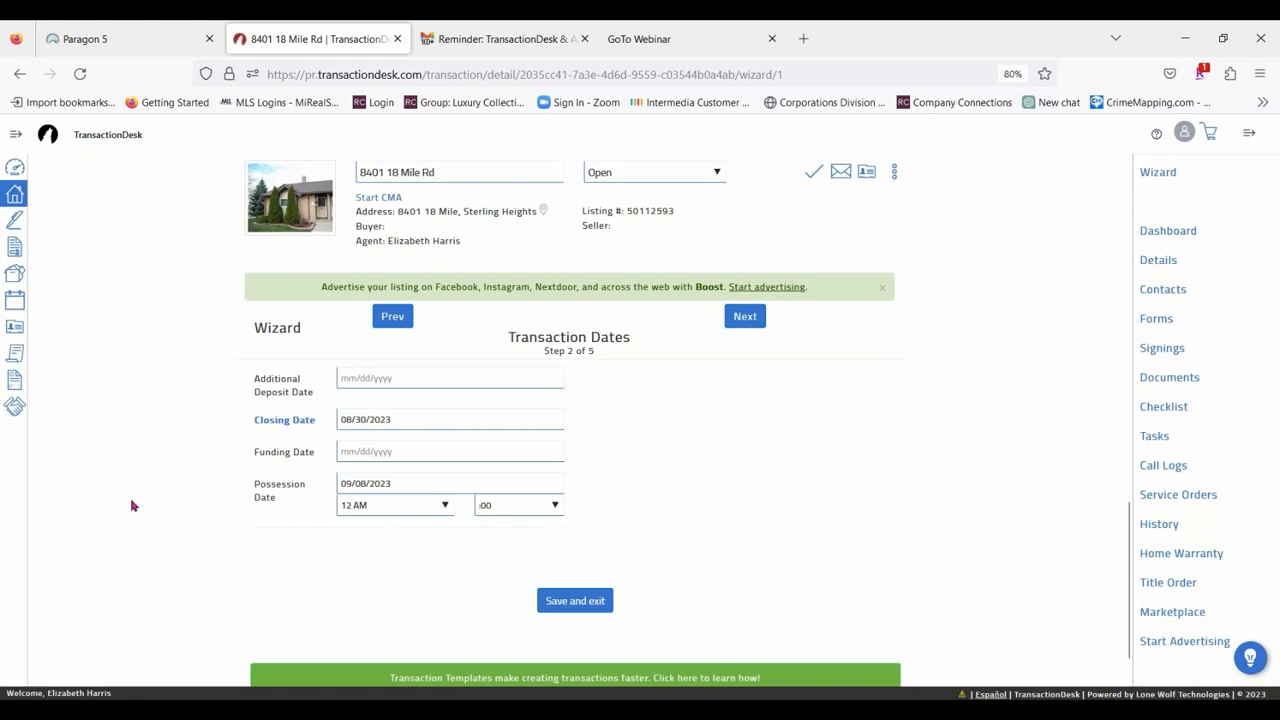
Advance the wizard to Contacts and start a new transaction contact of type Buyer.
scroll(131, 506, "up", 5)
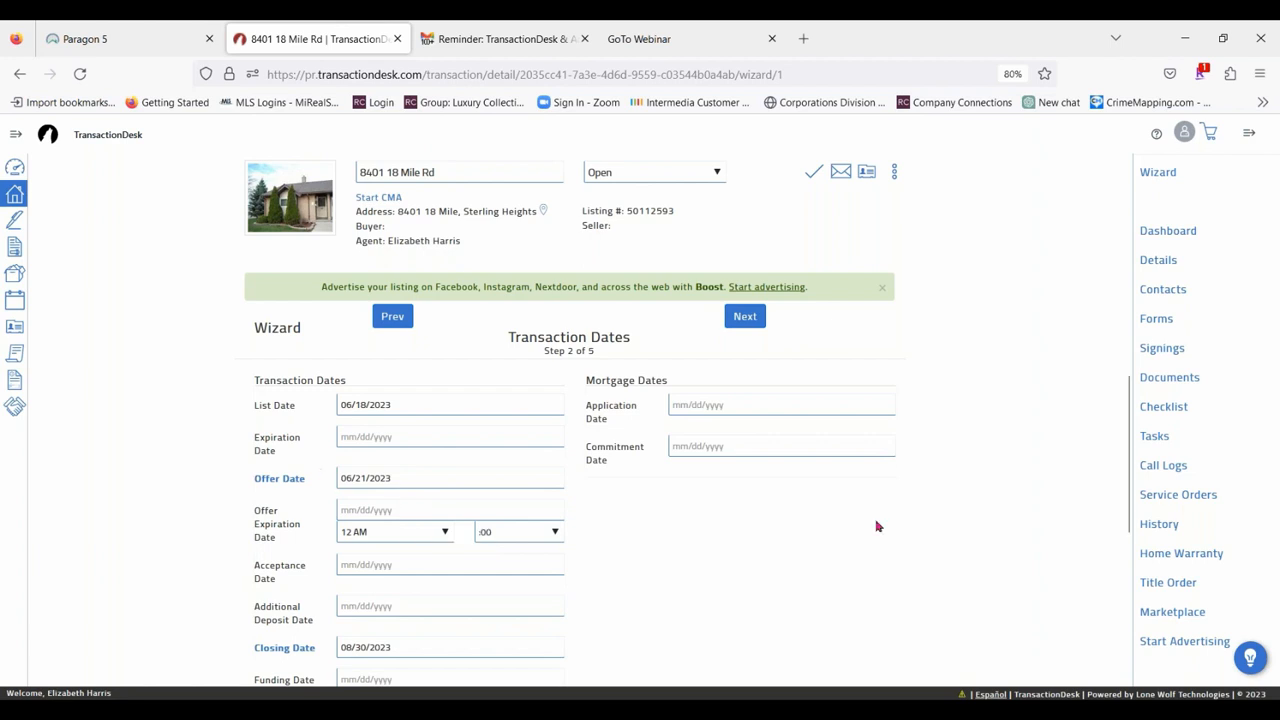
left_click(744, 318)
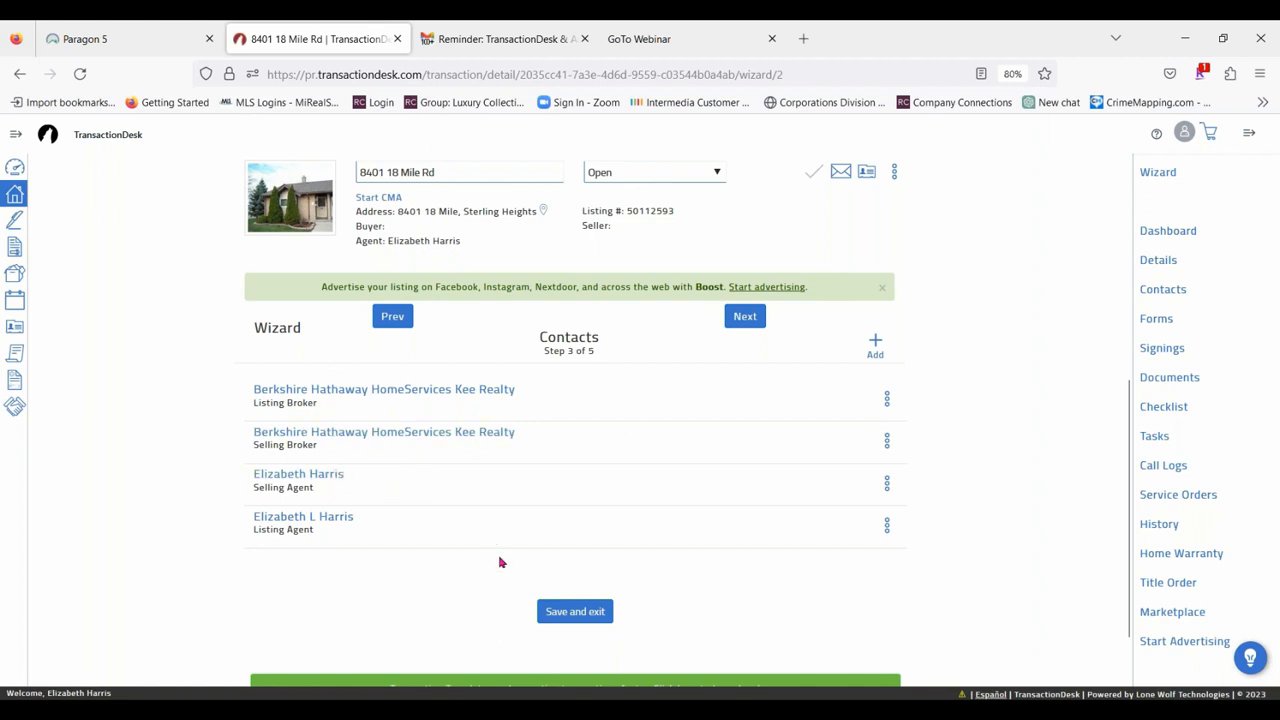
left_click(876, 346)
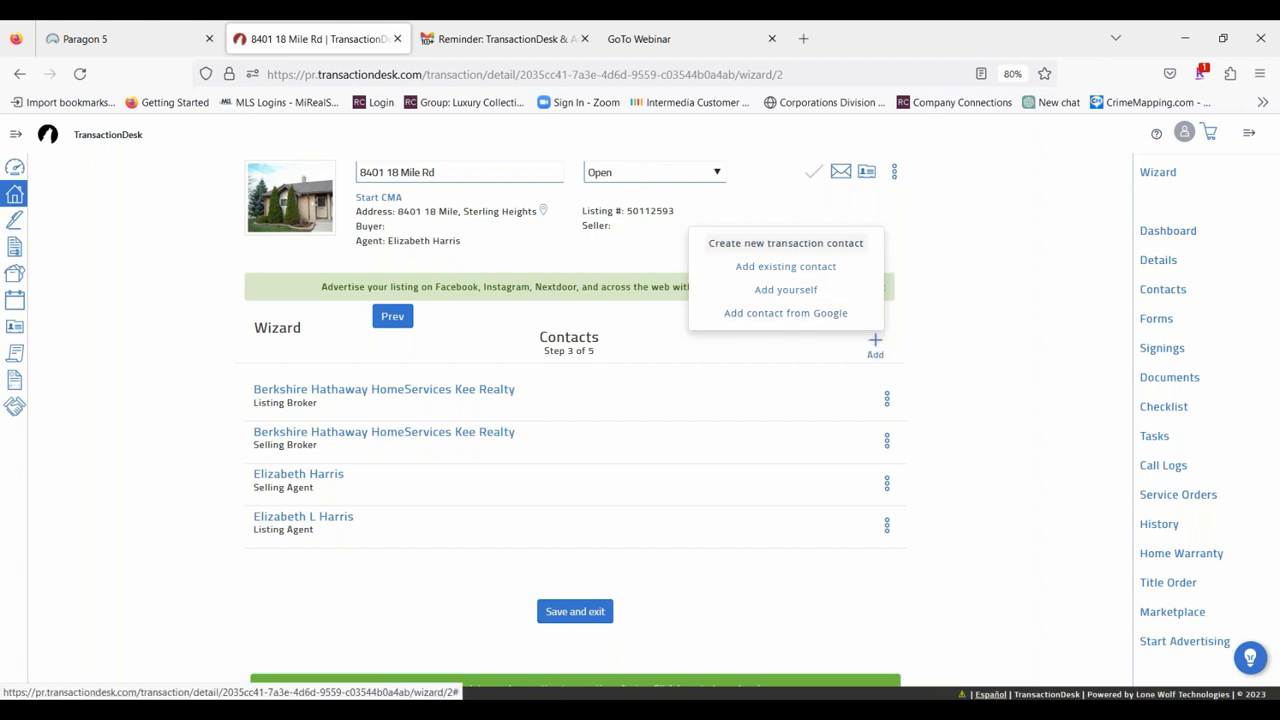
left_click(786, 243)
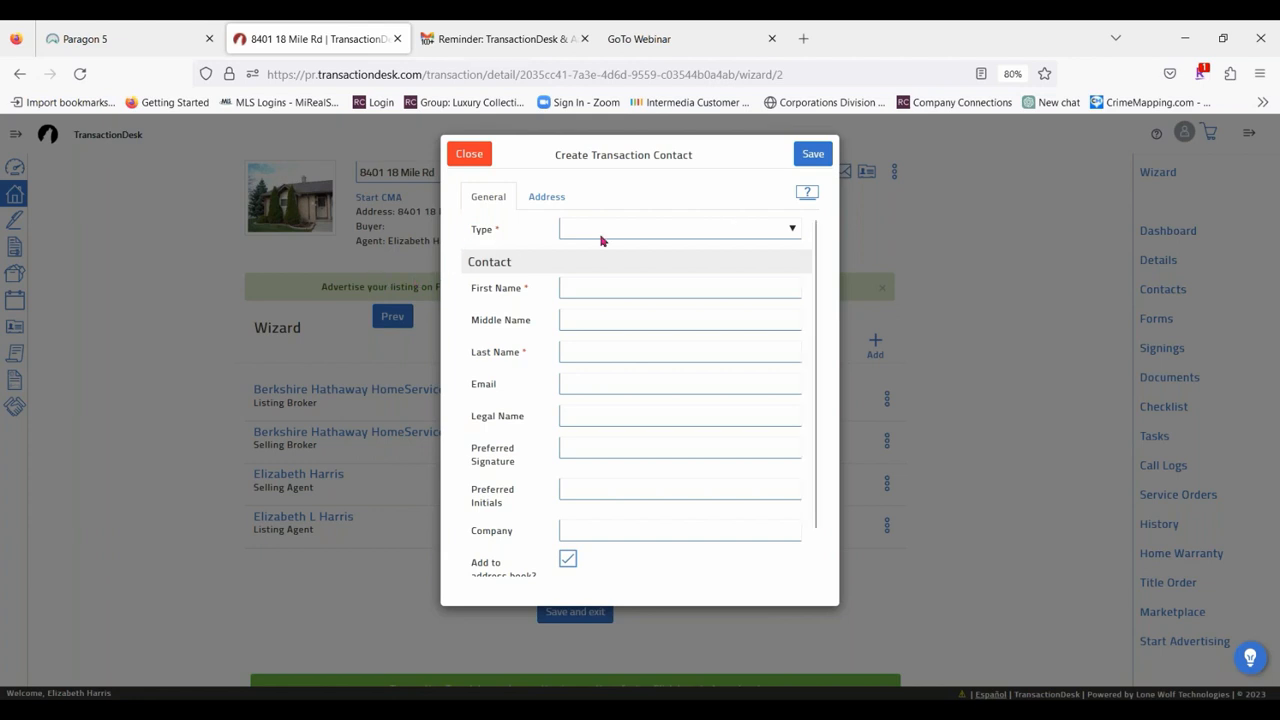
left_click(795, 231)
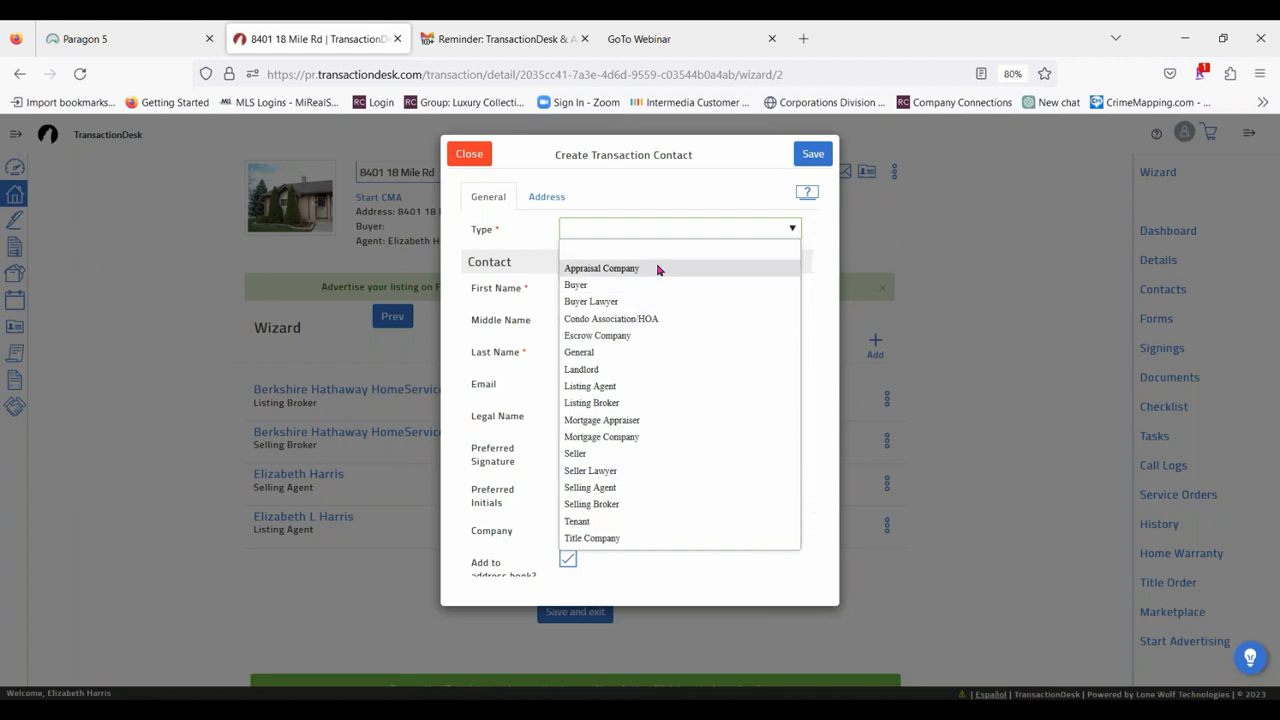
left_click(620, 285)
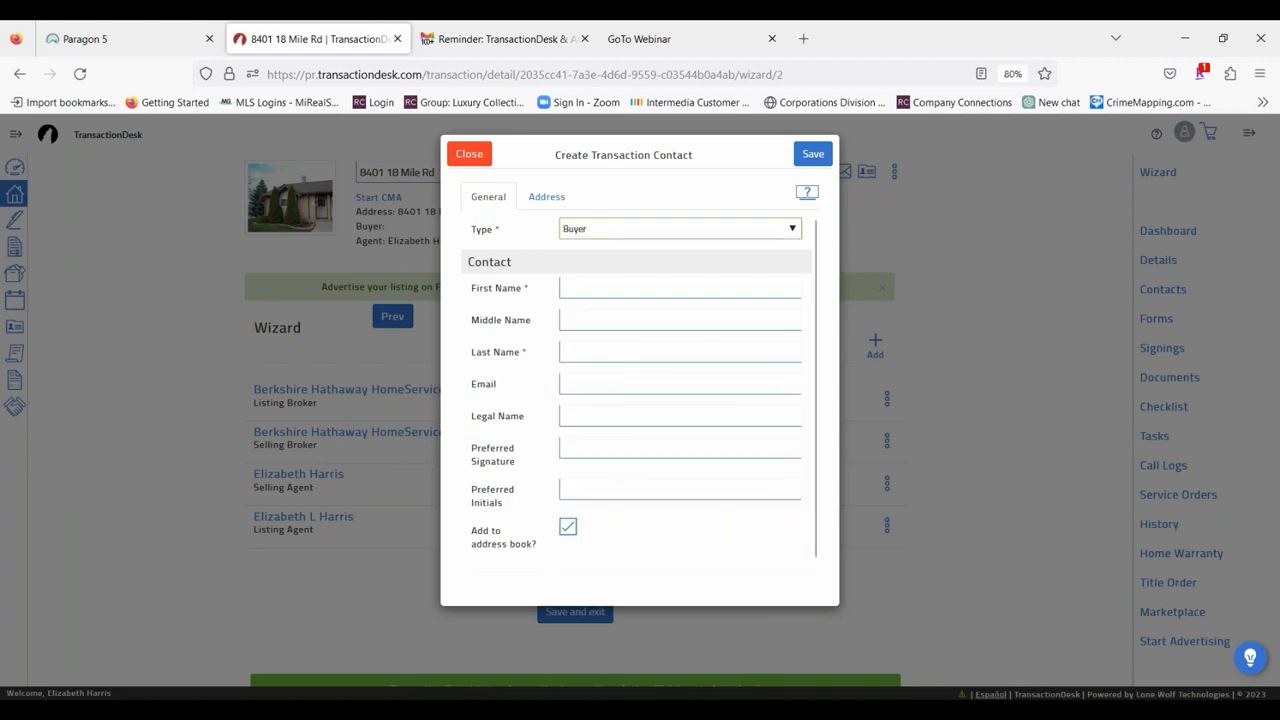
Enter "Mr." as the buyer's first name and fill in the buyer's last name with its suffix.
left_click(620, 288)
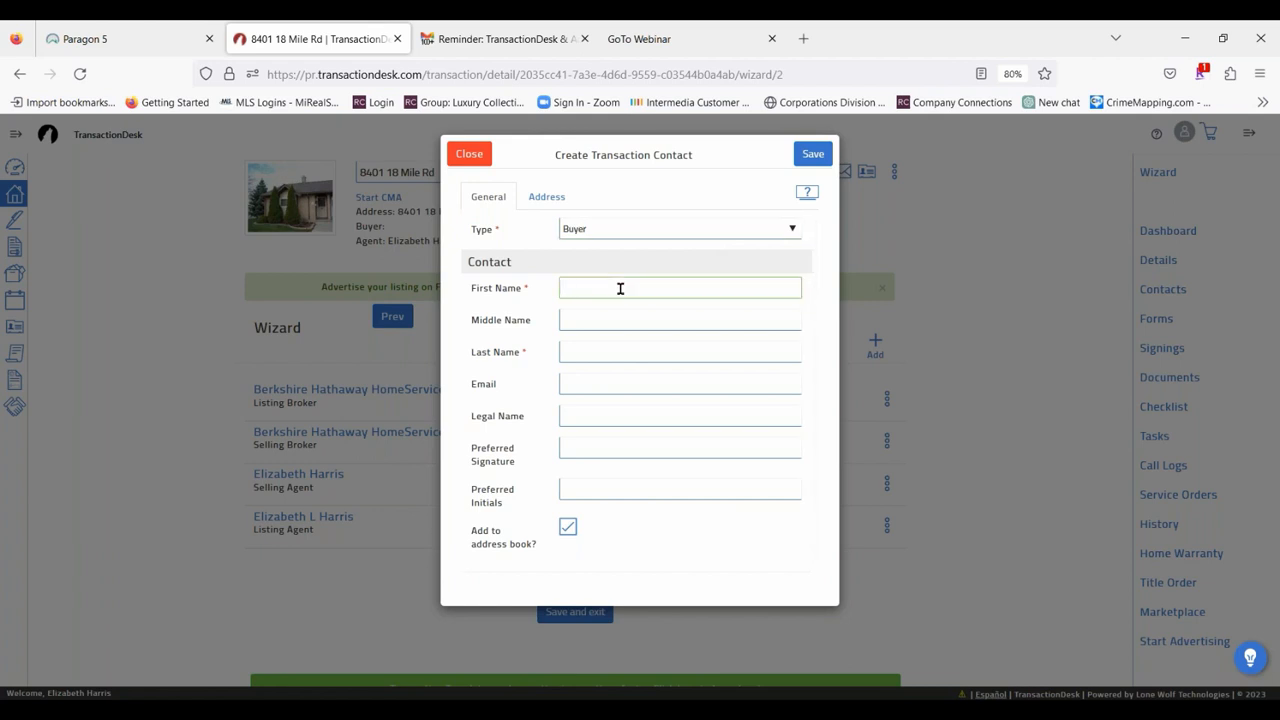
type("M")
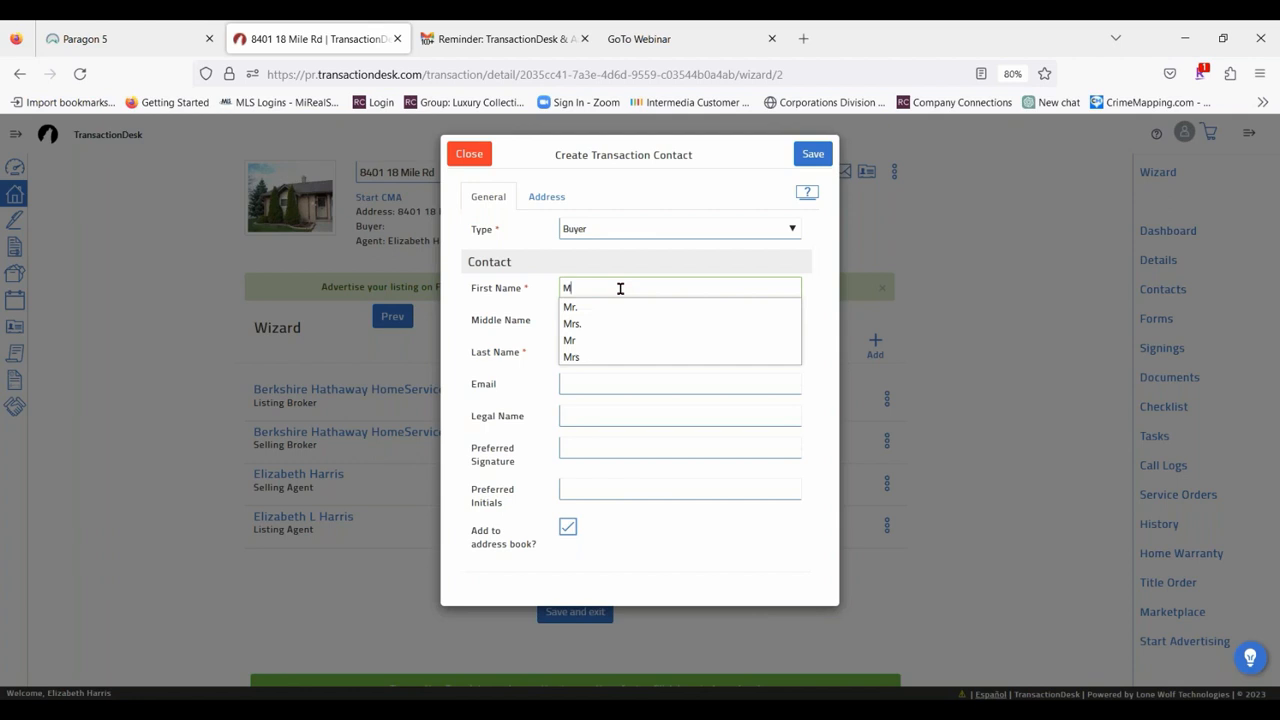
type("r.")
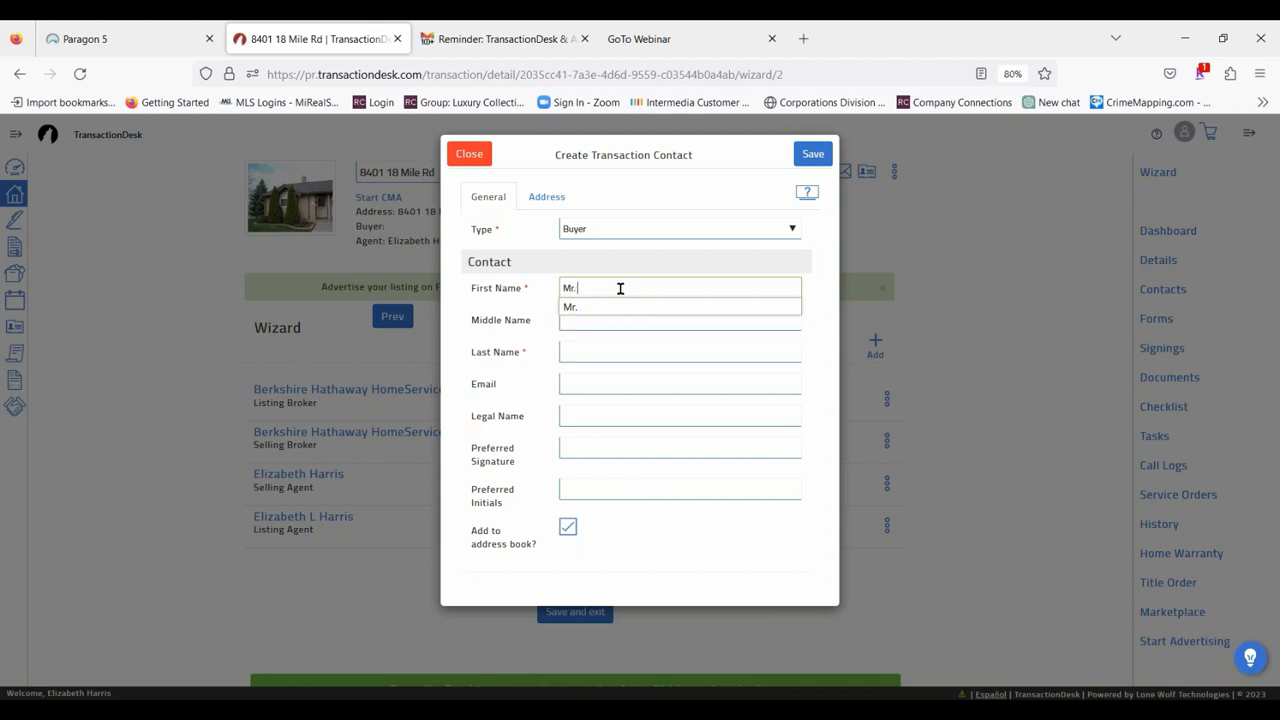
left_click(609, 348)
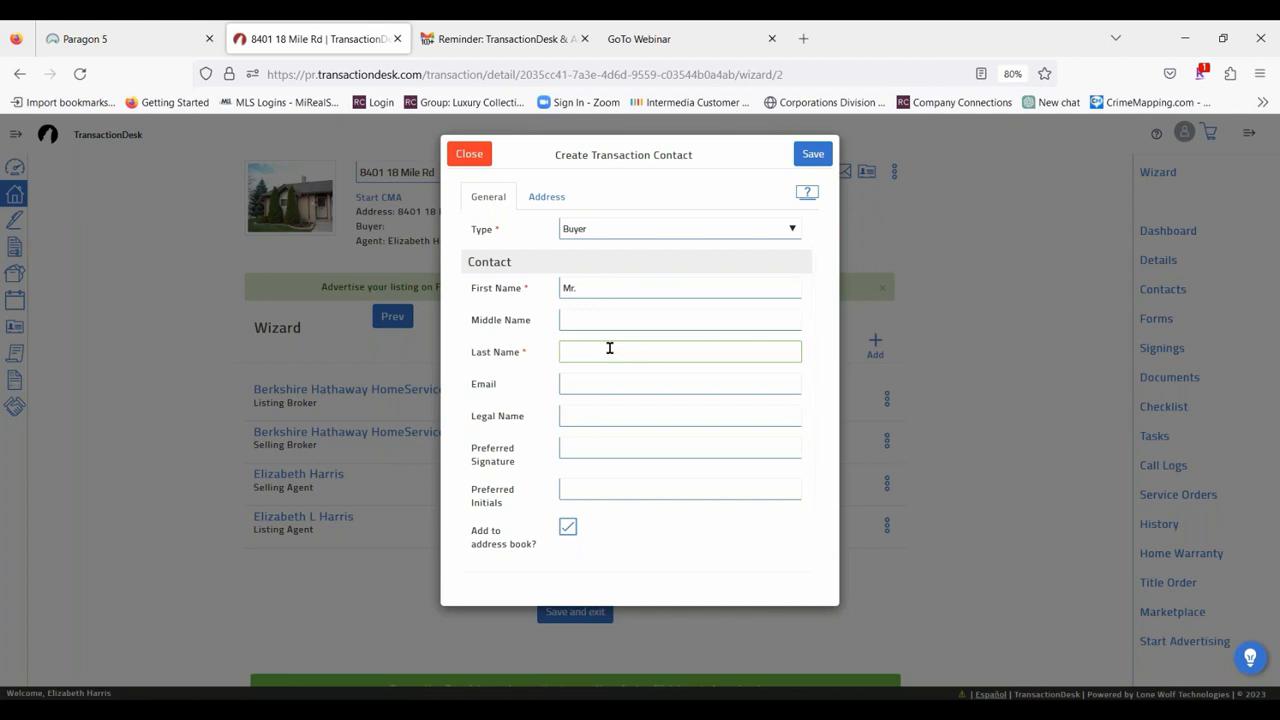
type("l")
key("BackSpace")
type("Loa")
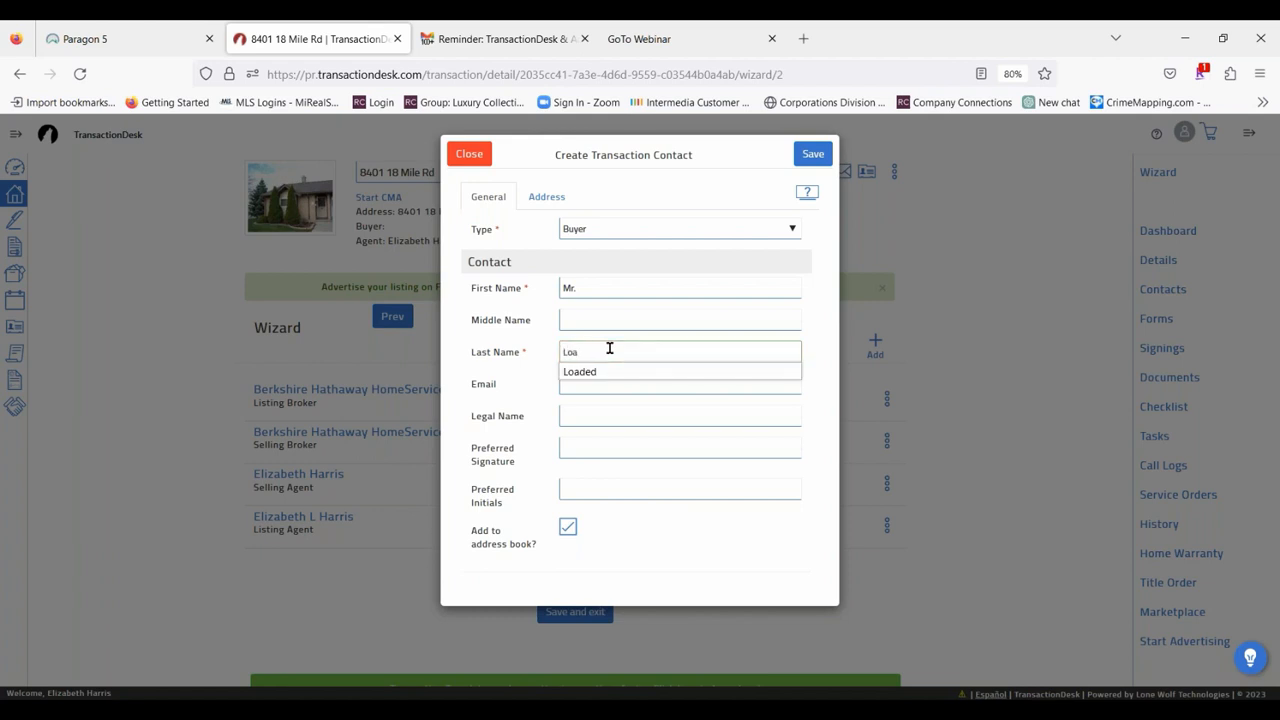
type("ded Jr")
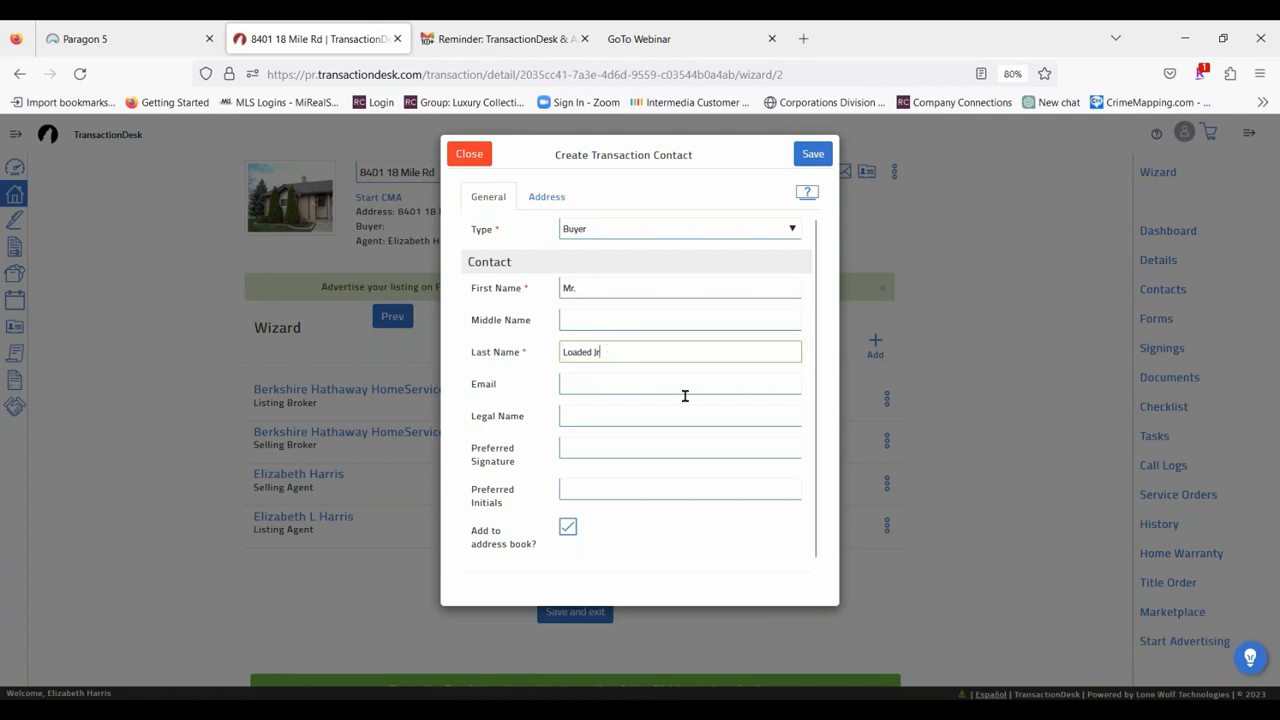
Fill in the buyer contact's e-mail with the saved company address.
left_click(567, 380)
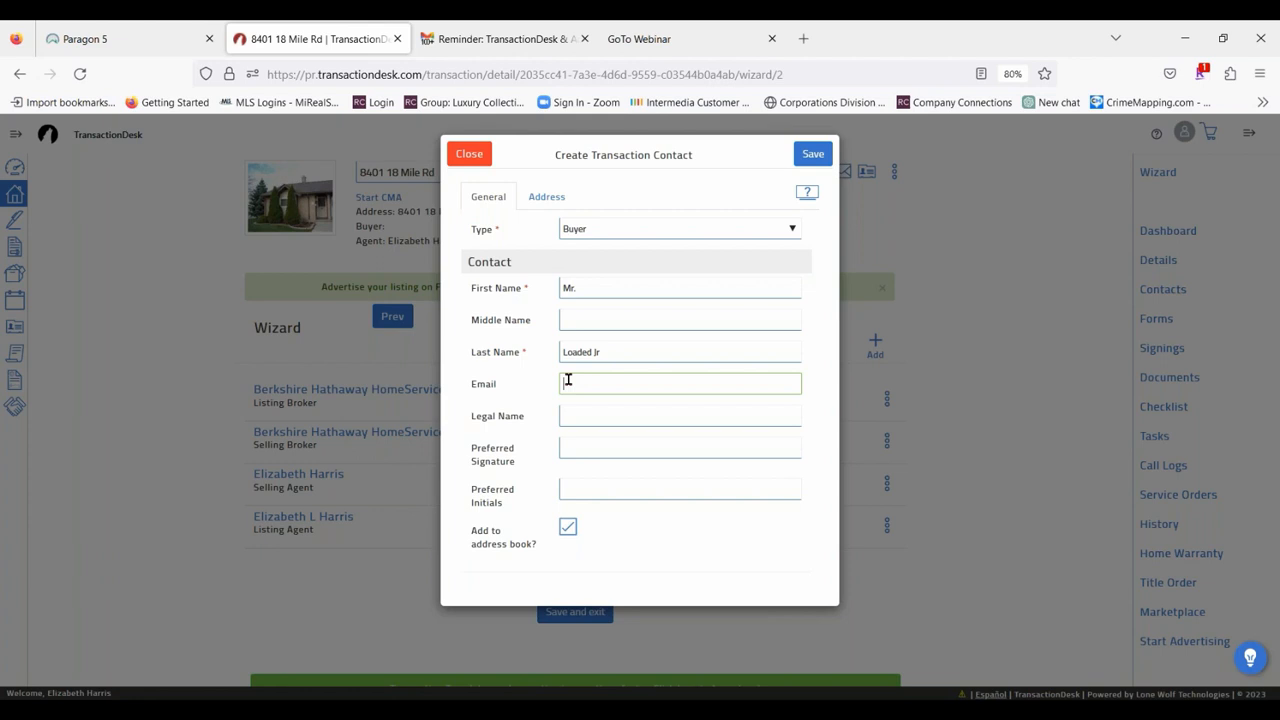
type("lisa")
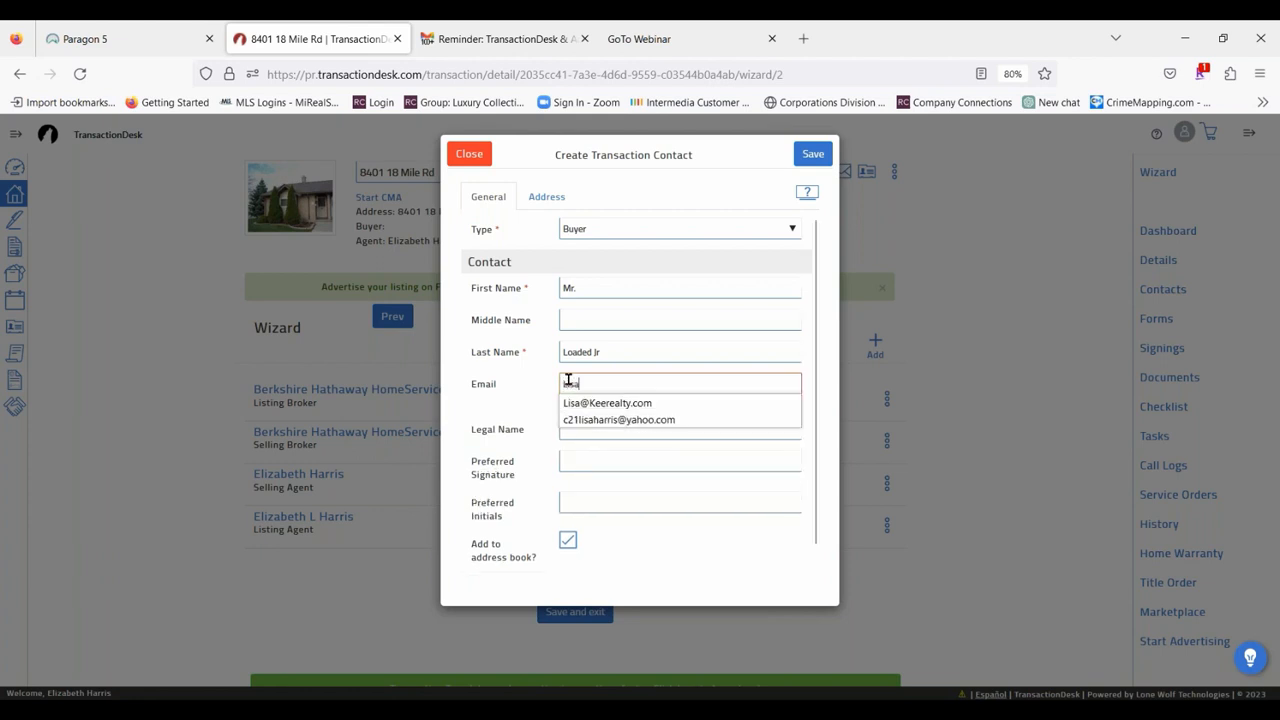
left_click(600, 404)
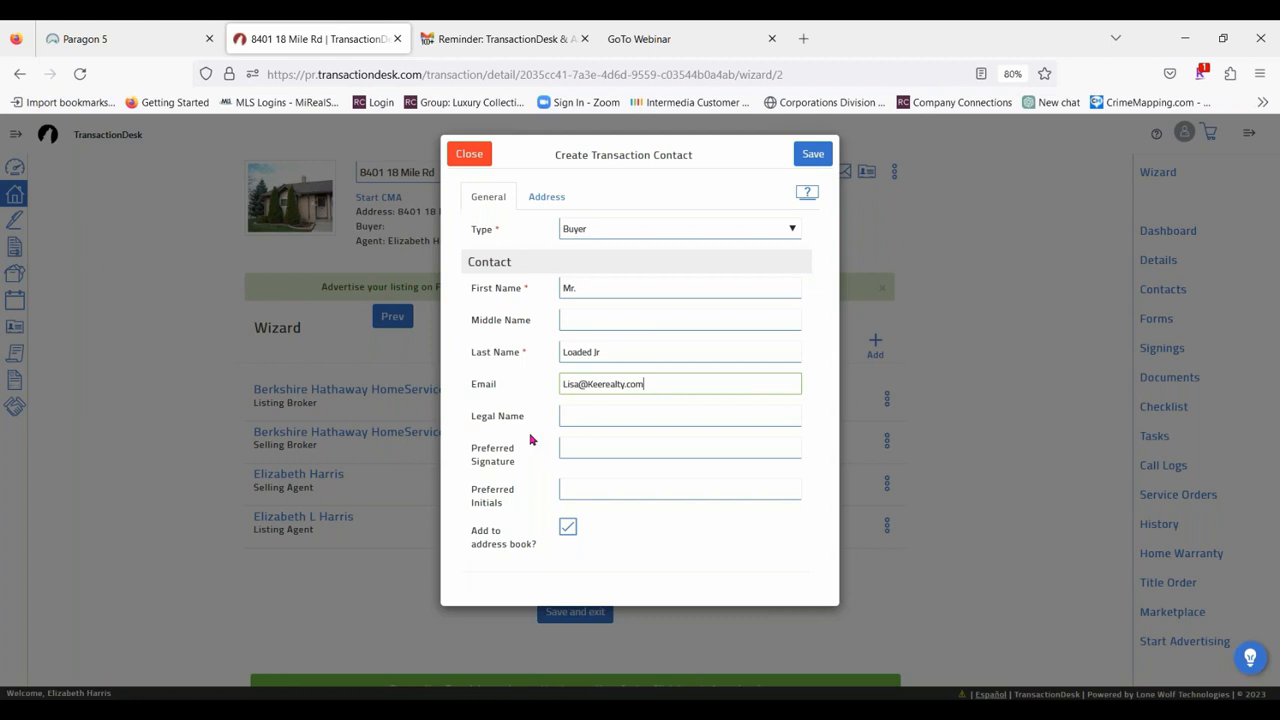
Replace the buyer's name with a company, using "LB" as first name and "Assoc, LLC" as last name.
double_click(590, 289)
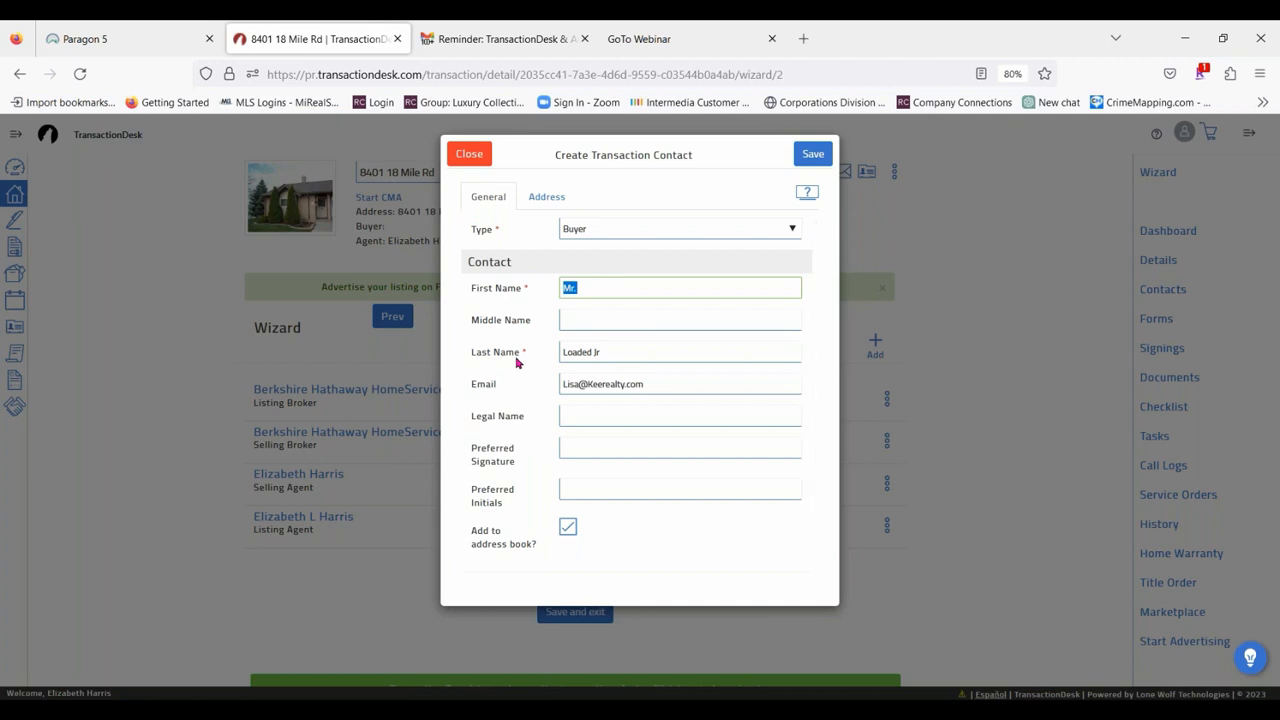
type("LB")
left_click_drag(617, 346, 538, 345)
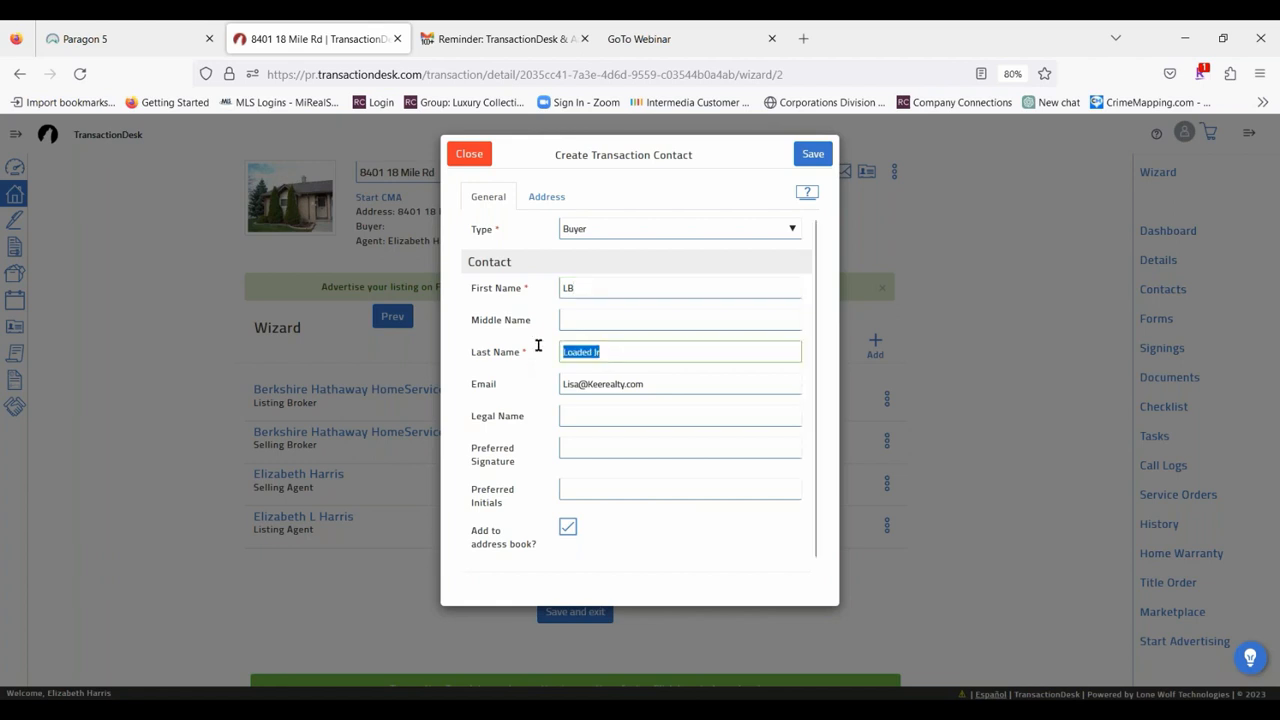
type("Assoc")
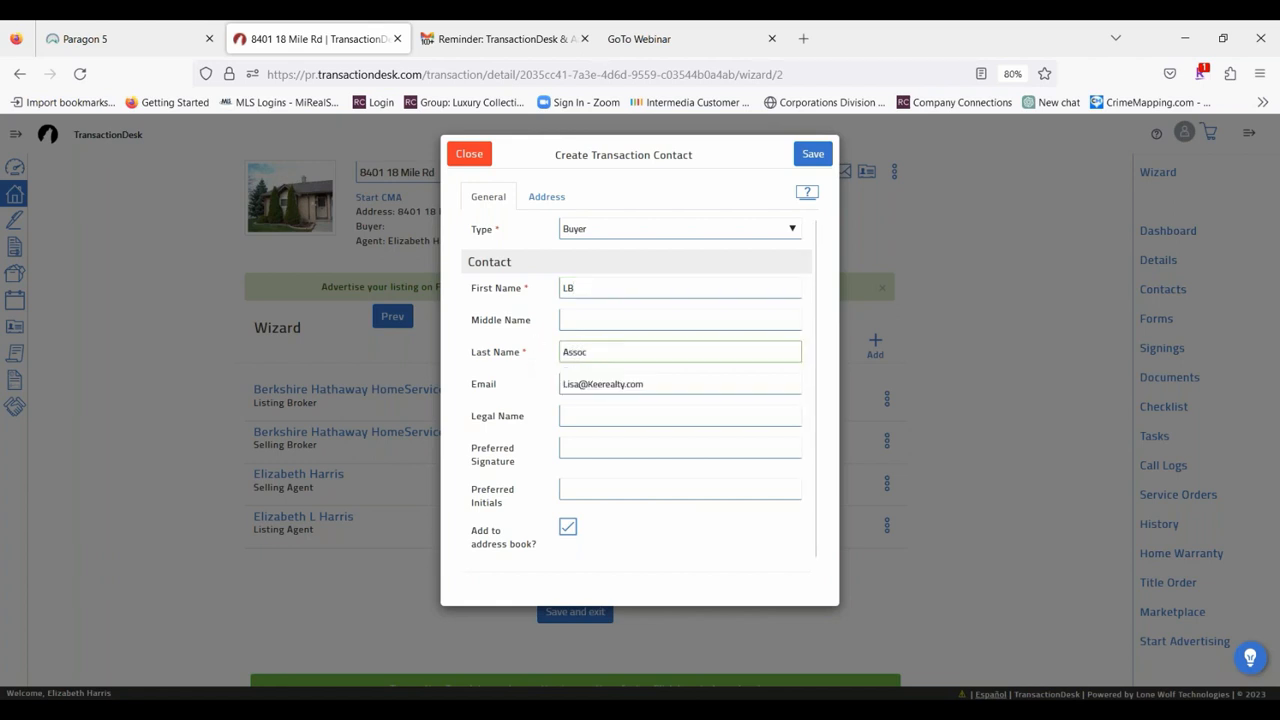
type(", LLC")
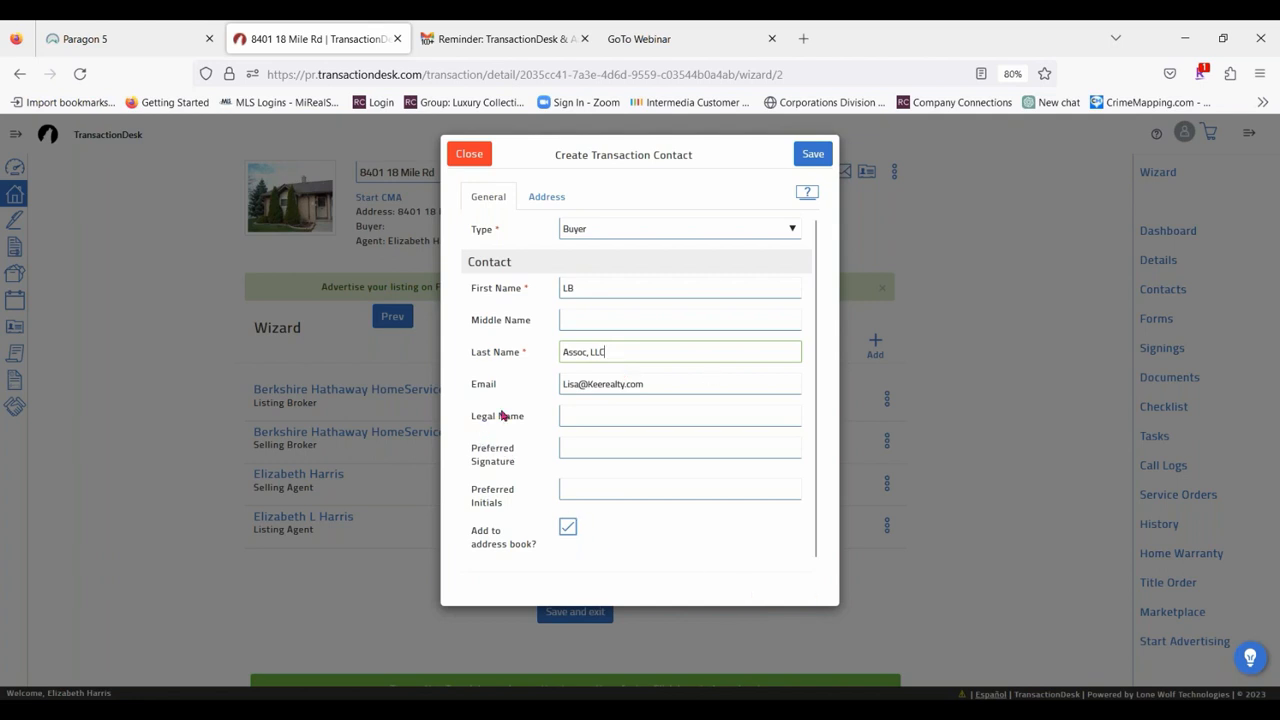
Fill in the signer's legal name, preferred signature and preferred initials for the company buyer.
left_click(584, 418)
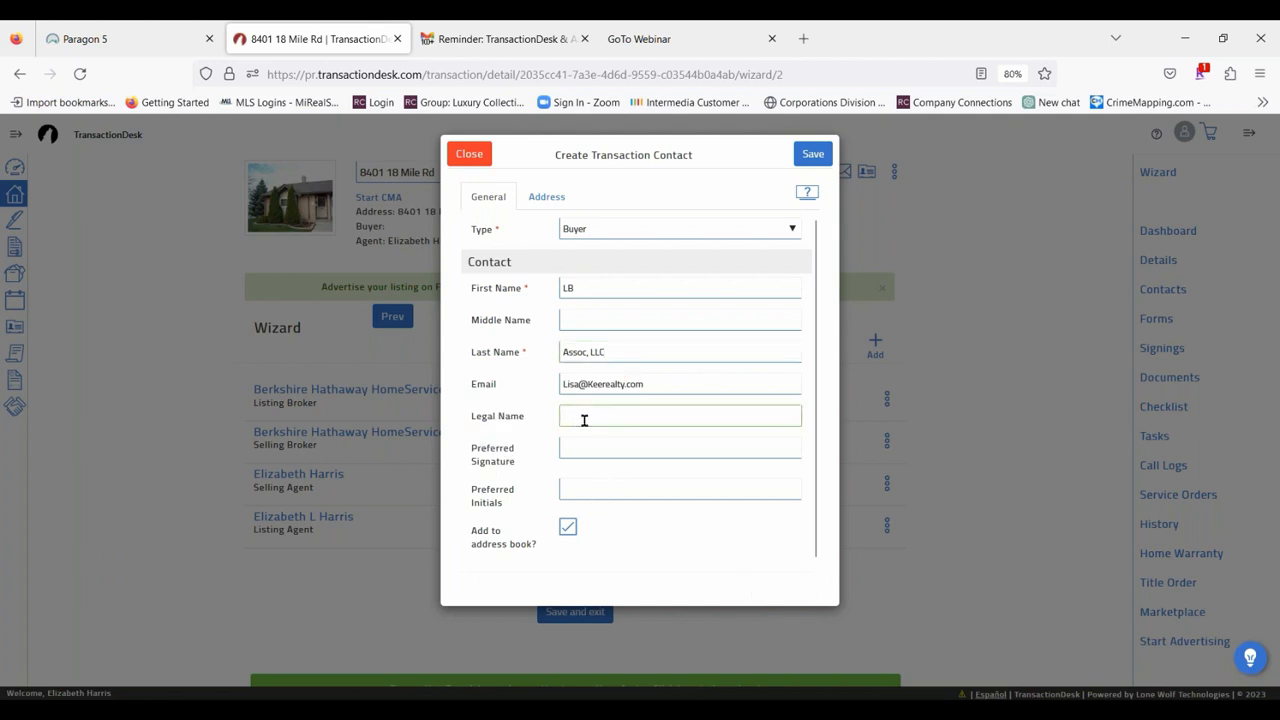
type("L Brown")
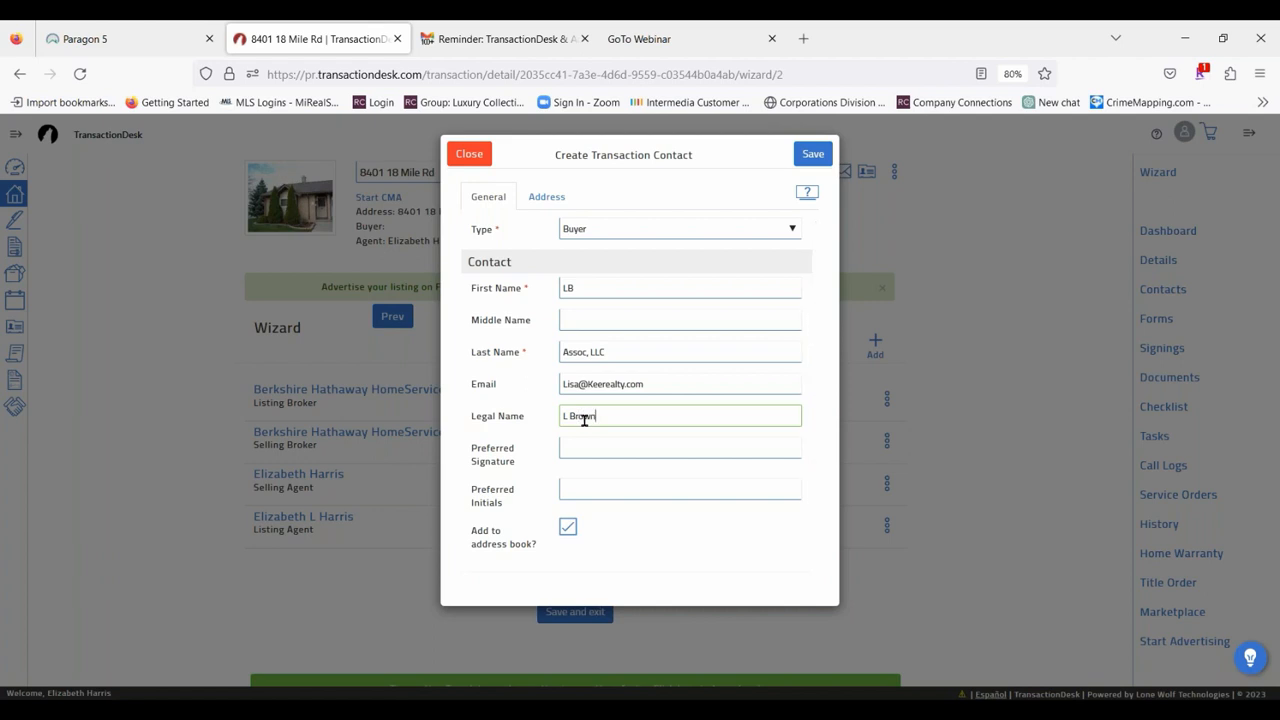
left_click(604, 449)
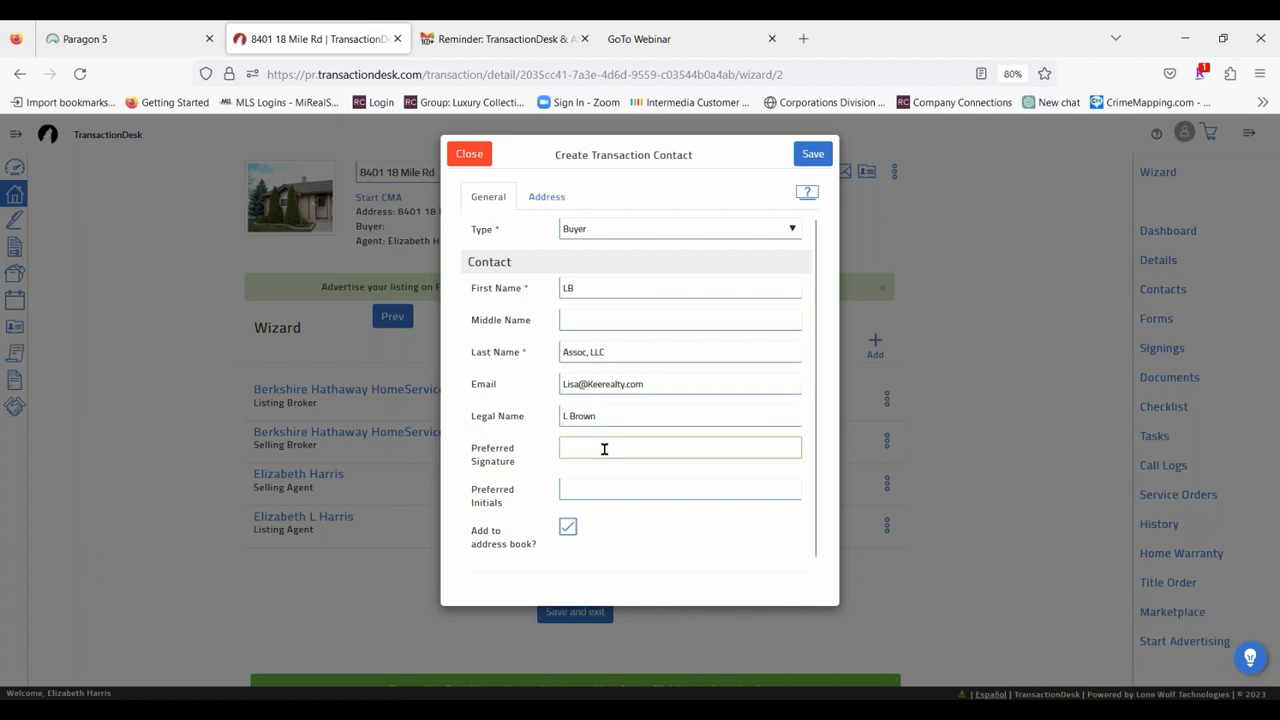
type("L Brown")
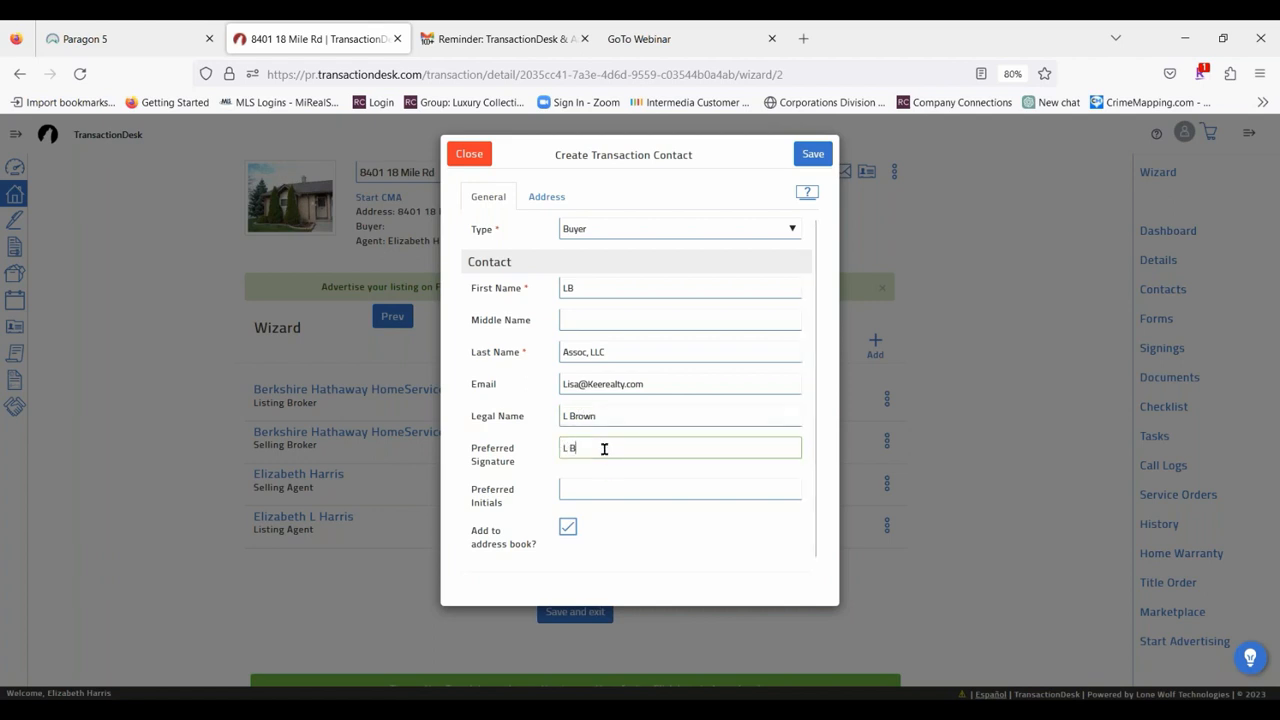
left_click(609, 487)
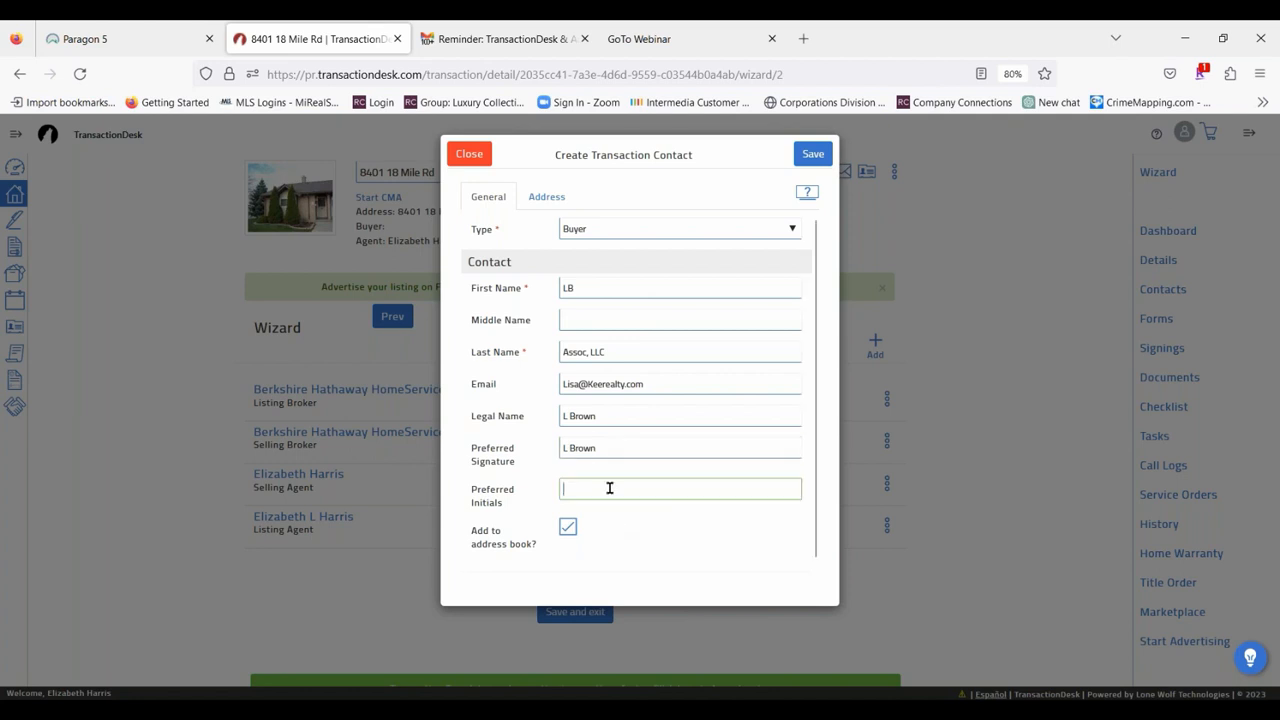
type("LB")
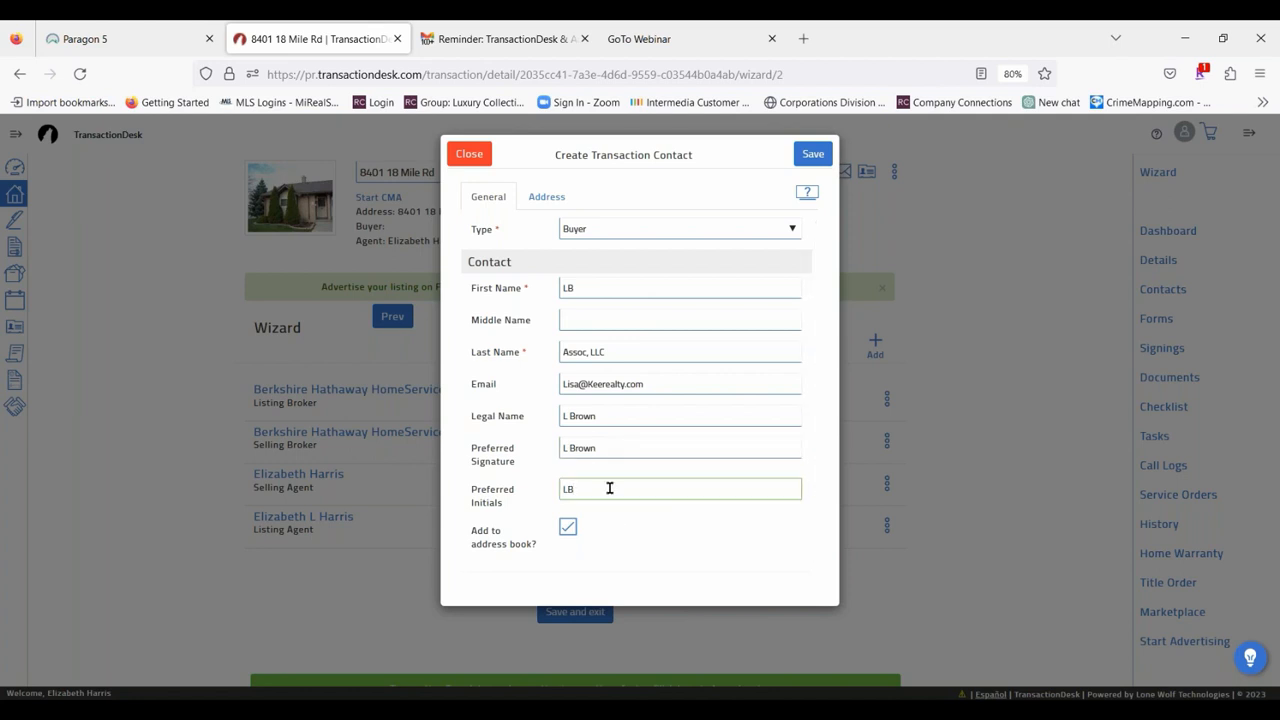
Clear the buyer contact's preferred initials, preferred signature, legal name, first name and last name.
left_click_drag(589, 486, 457, 480)
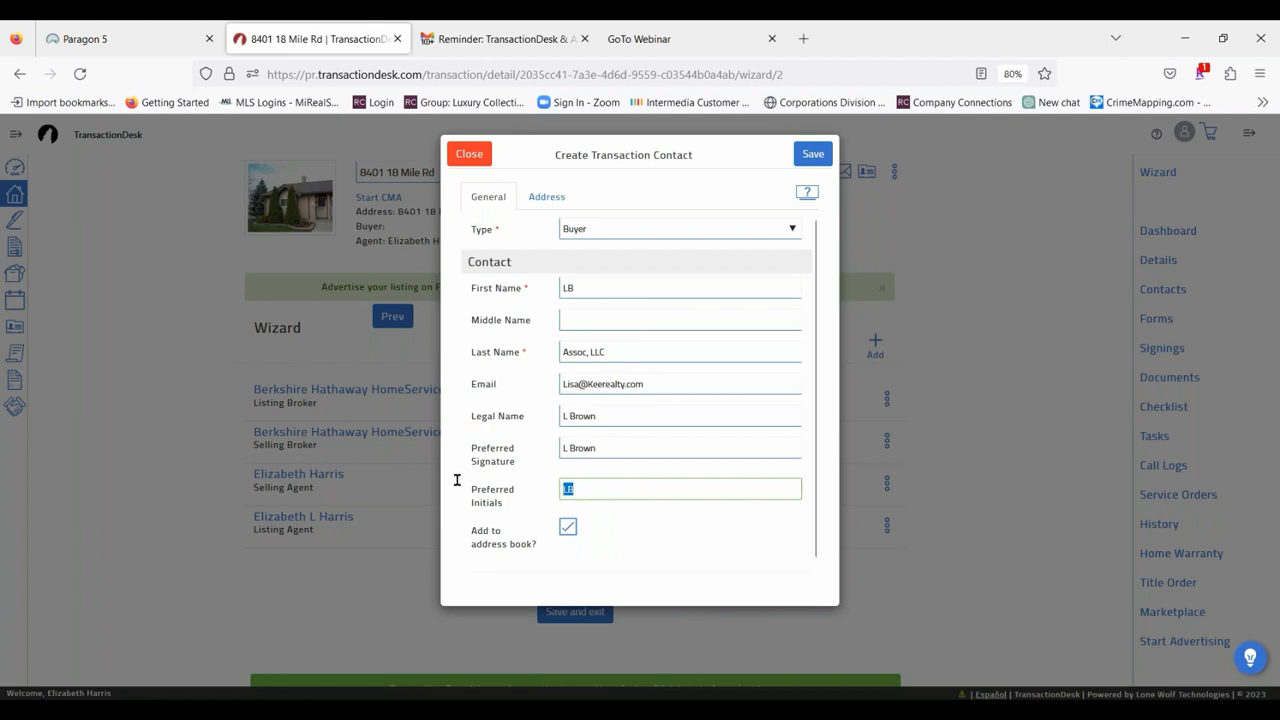
key("BackSpace")
left_click(608, 446)
key("BackSpace")
key("BackSpace")
key("BackSpace")
key("BackSpace")
key("BackSpace")
key("BackSpace")
key("BackSpace")
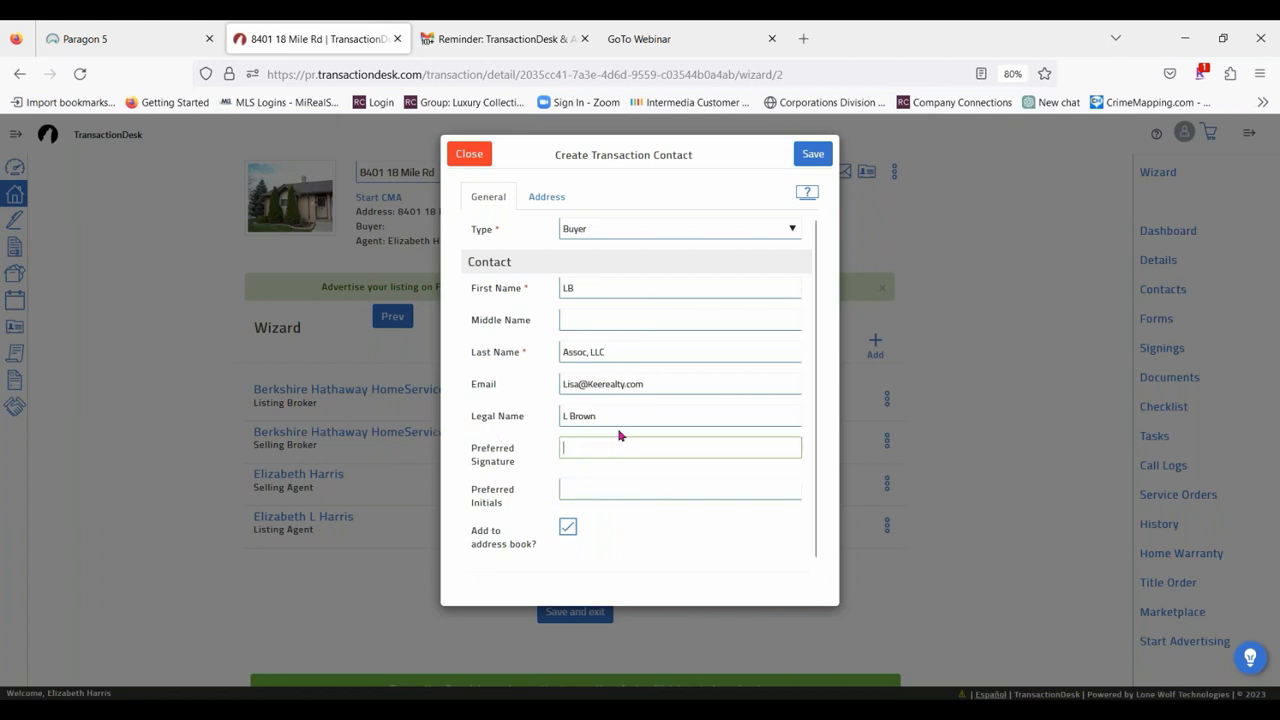
left_click(618, 420)
key("BackSpace")
key("BackSpace")
key("BackSpace")
key("BackSpace")
key("BackSpace")
key("BackSpace")
key("BackSpace")
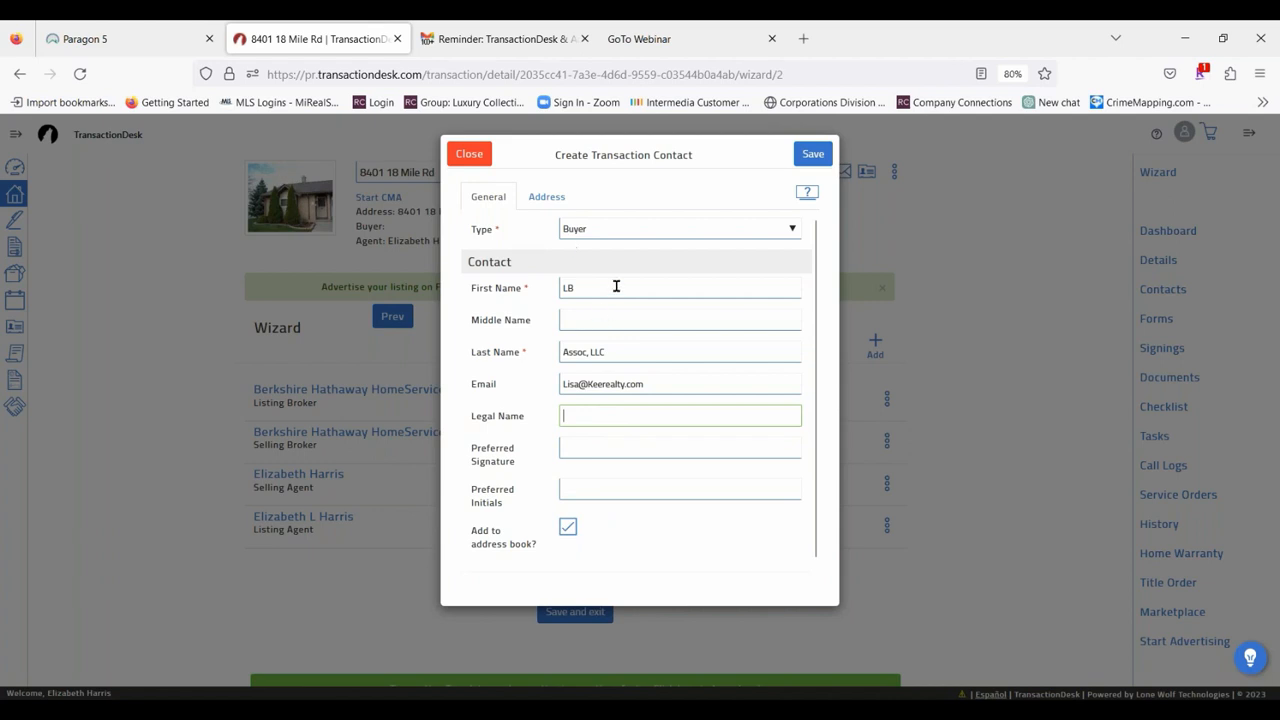
left_click_drag(614, 286, 486, 281)
key("BackSpace")
left_click_drag(620, 349, 345, 345)
key("BackSpace")
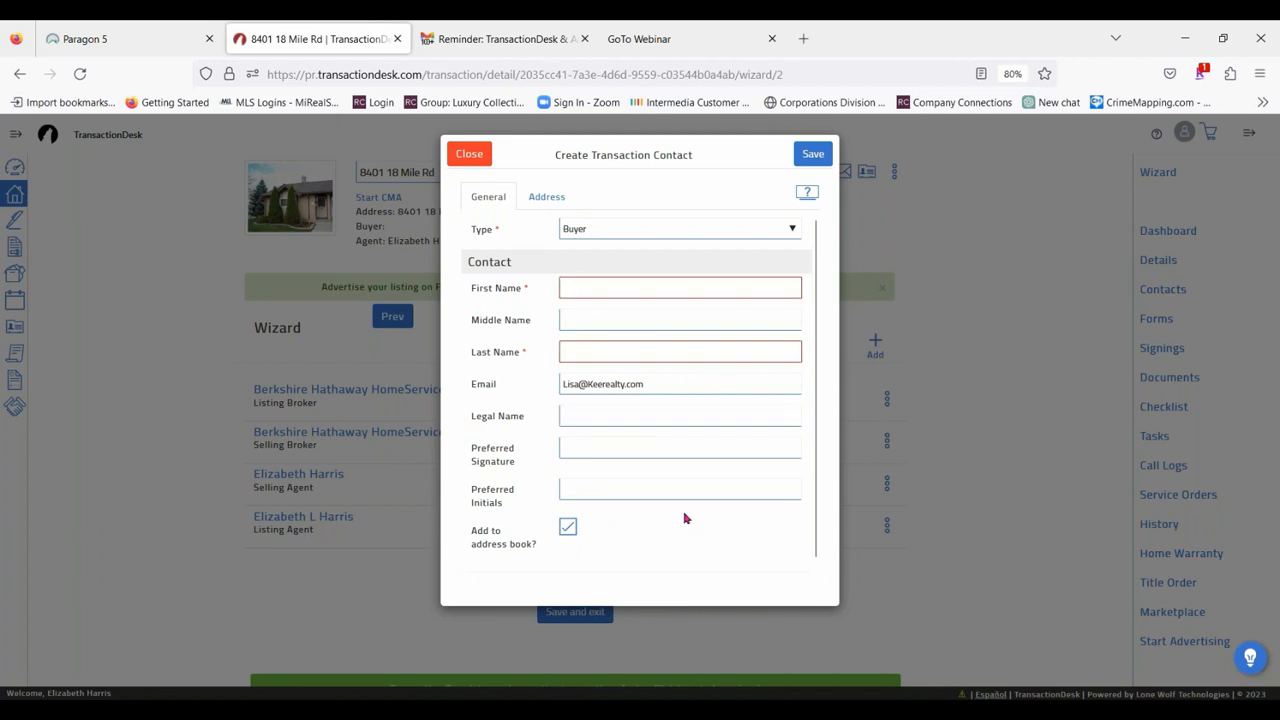
Enter "Mr." as the first name and fill in the last name with a Jr suffix for the buyer contact.
left_click(591, 289)
type("Mr.")
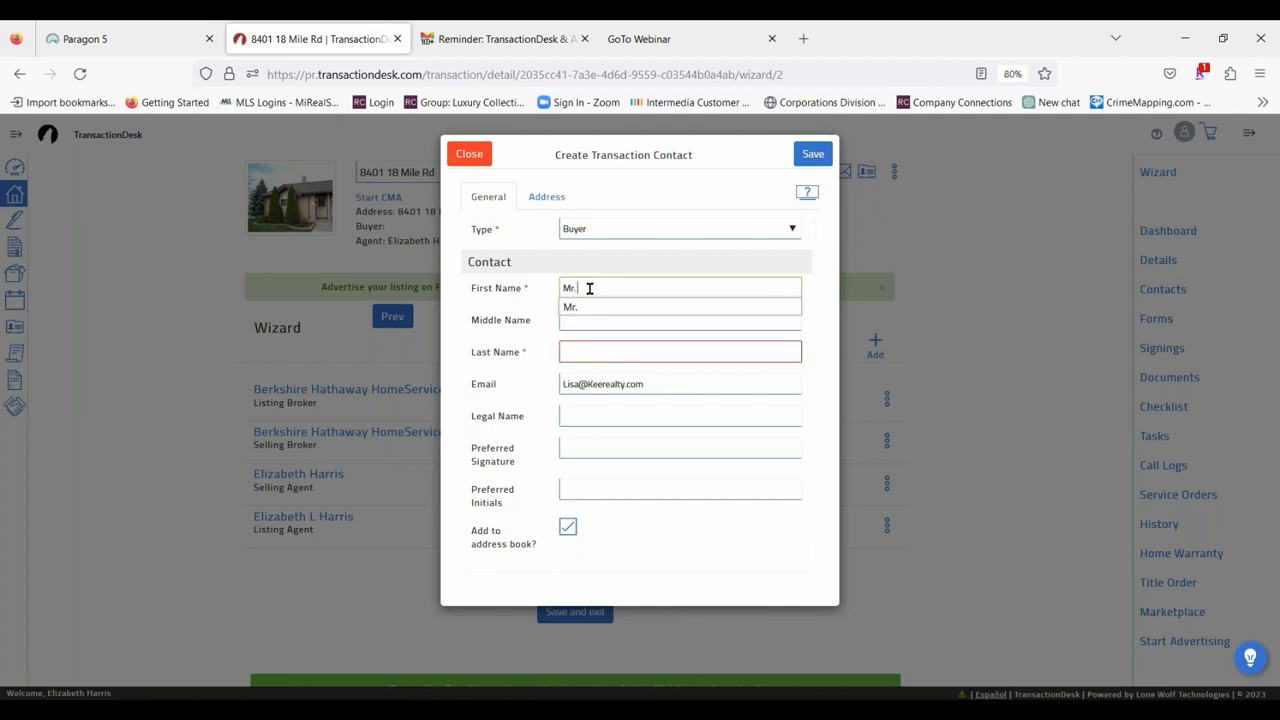
key("Tab")
type("L")
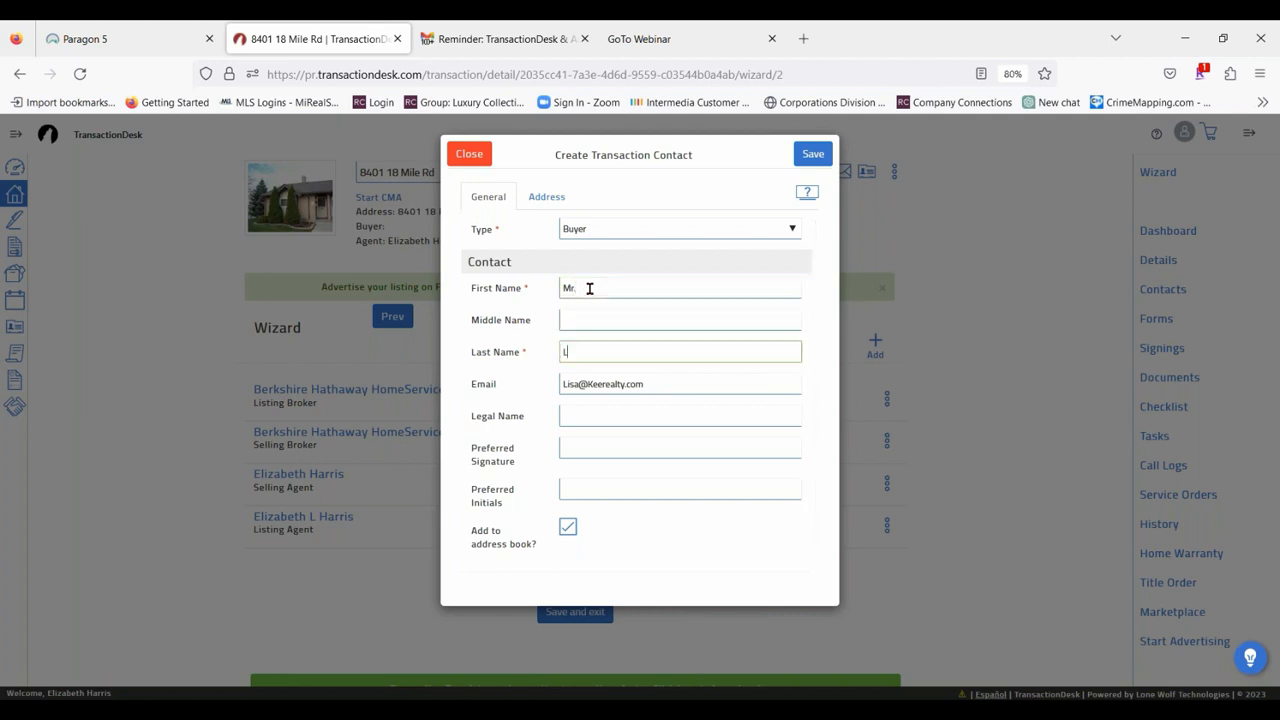
type("oaded Jr")
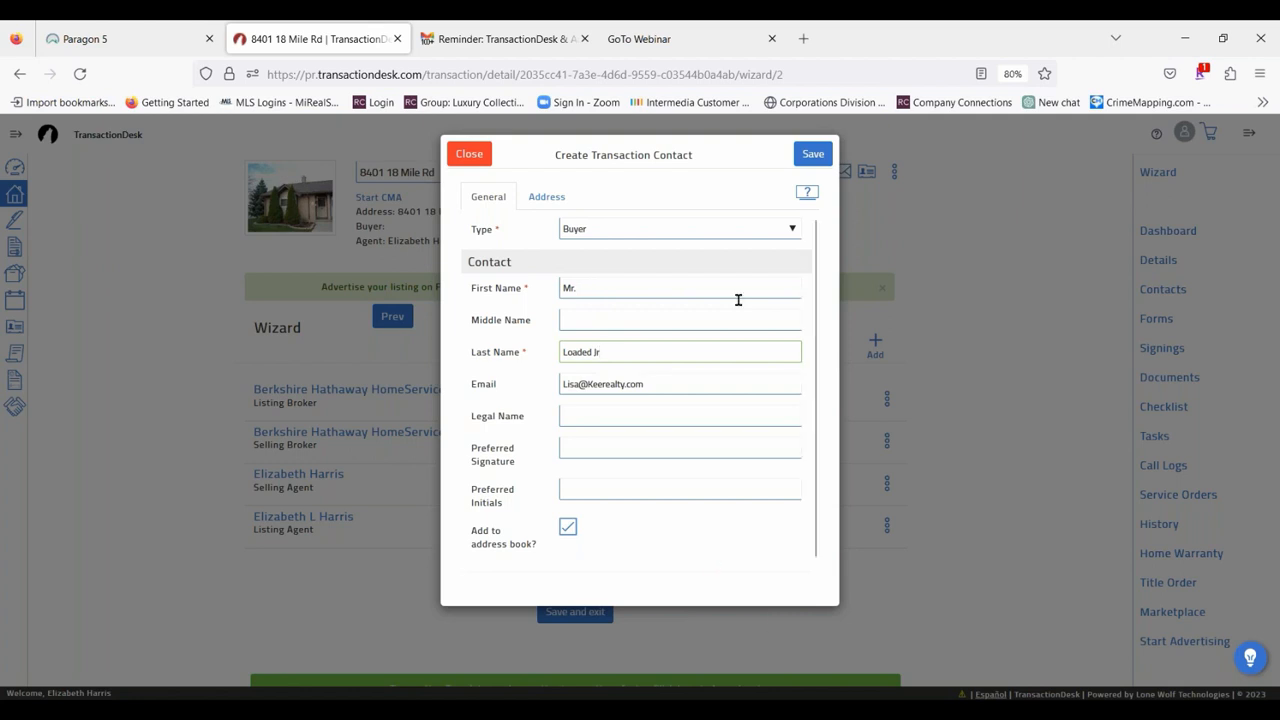
Exclude the buyer contact from the address book and save it to the transaction.
left_click(812, 158)
left_click(568, 530)
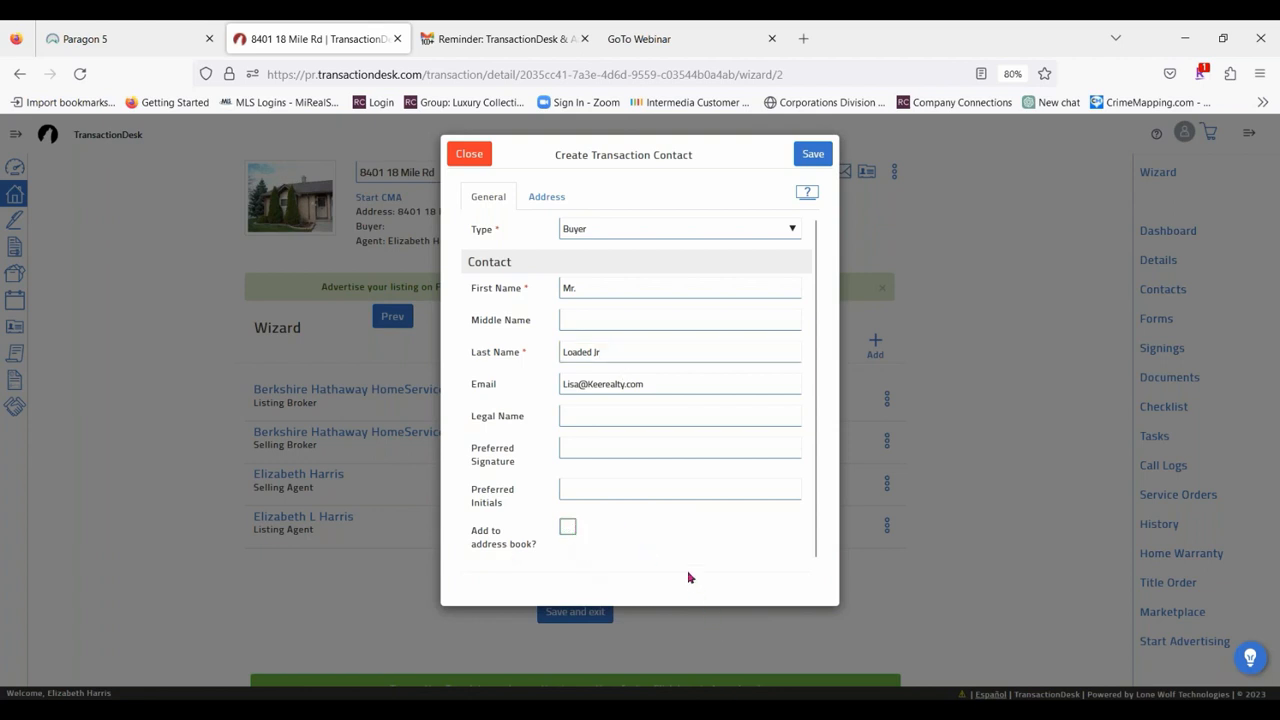
left_click(831, 156)
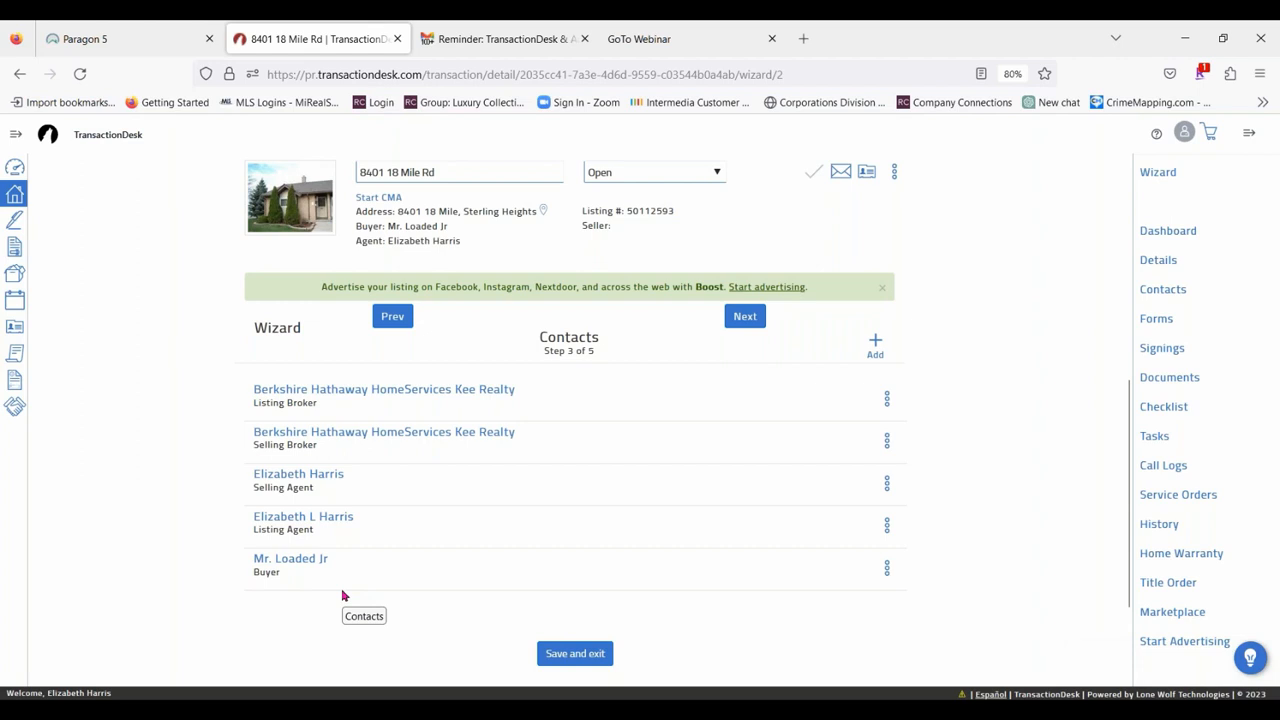
Start another new transaction contact and set its type to Buyer.
left_click(876, 342)
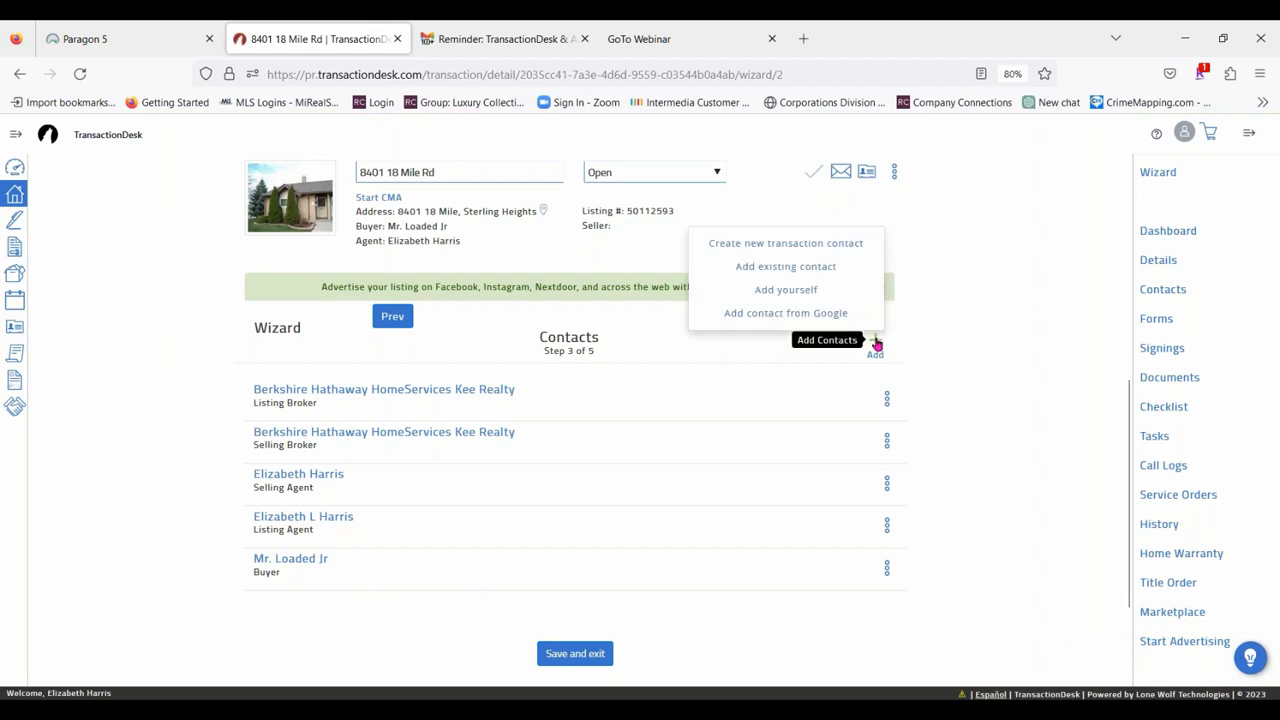
left_click(808, 245)
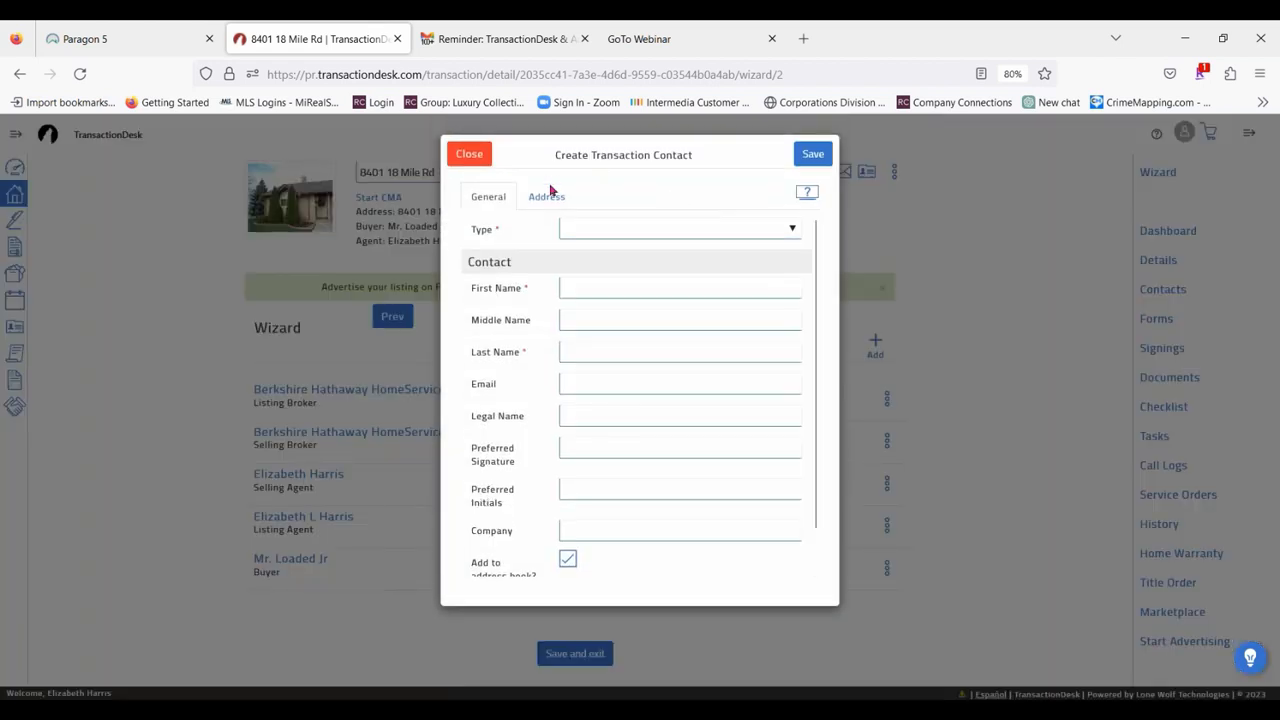
left_click(622, 229)
left_click(576, 285)
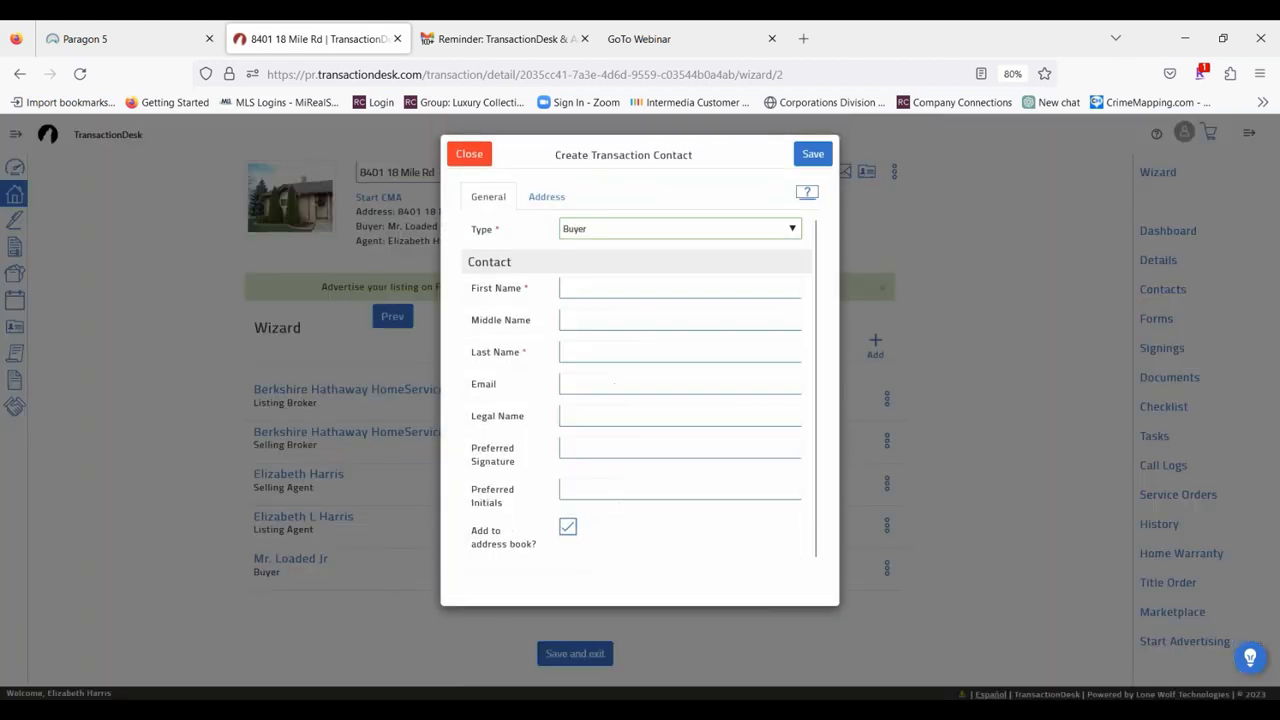
Enter "Mrs." as the second buyer's first name and fill in the last name.
left_click(586, 290)
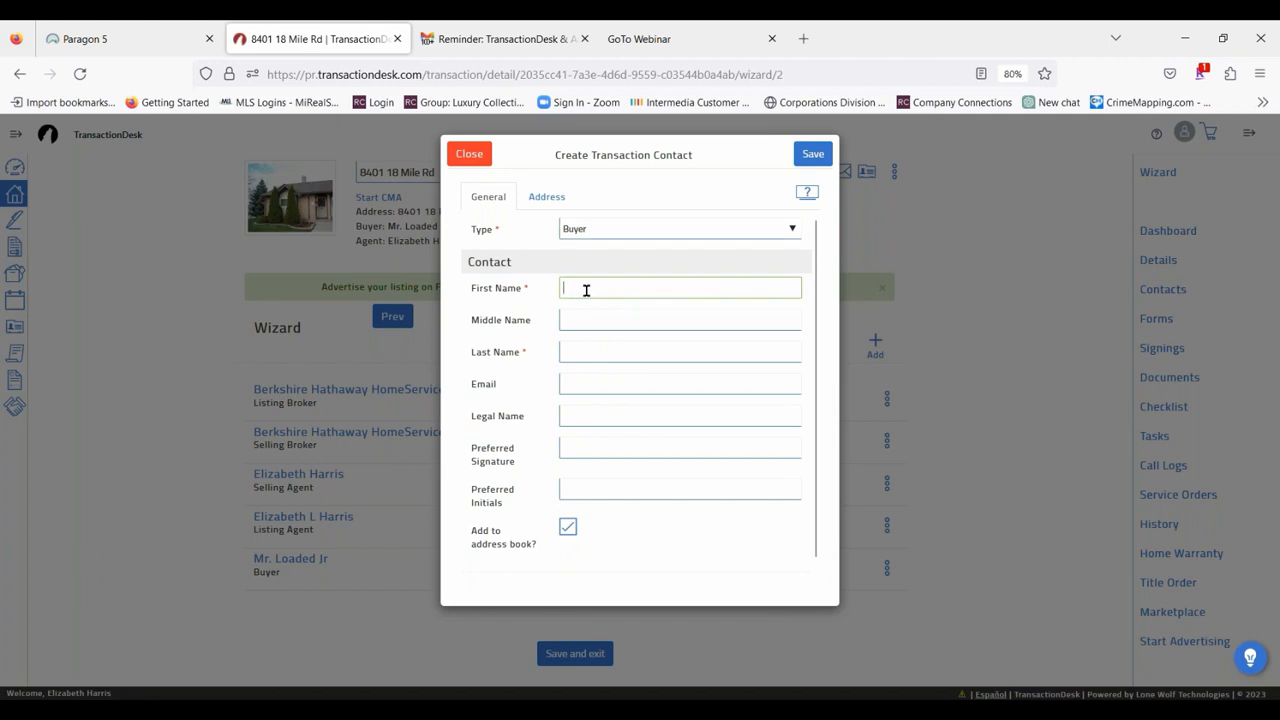
type("Mrs.")
key("Tab")
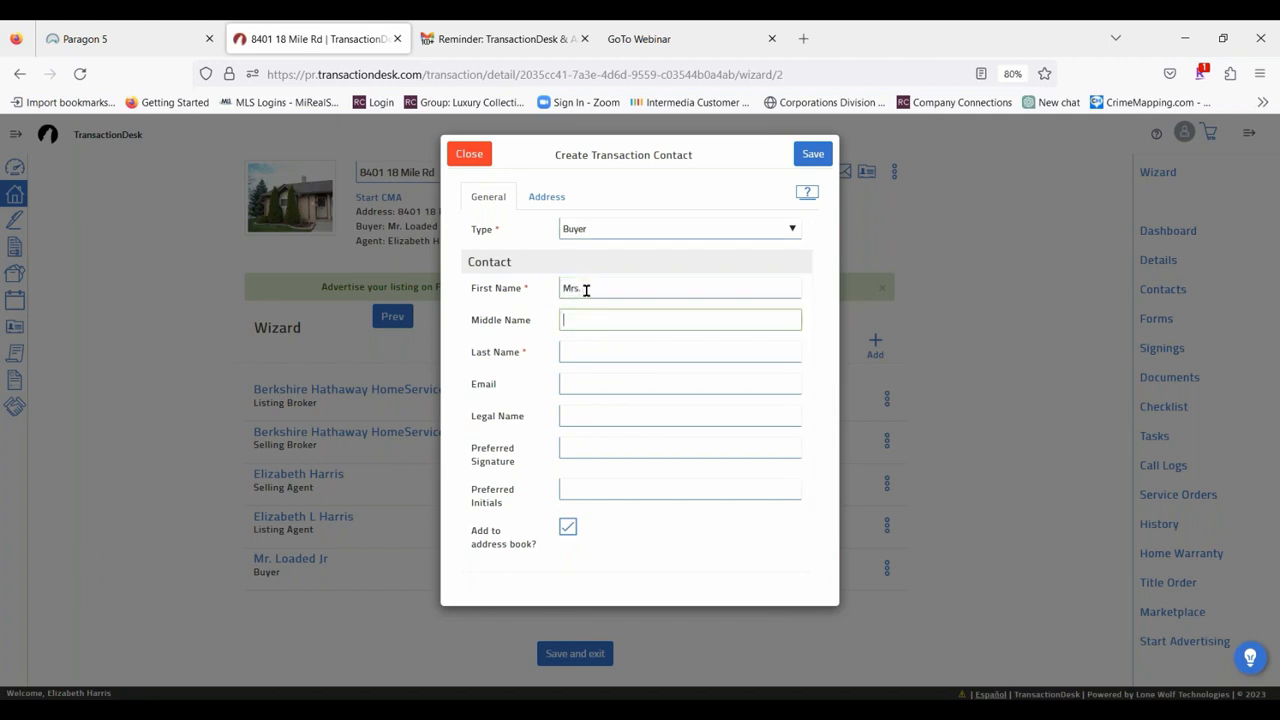
key("Tab")
type("Spends")
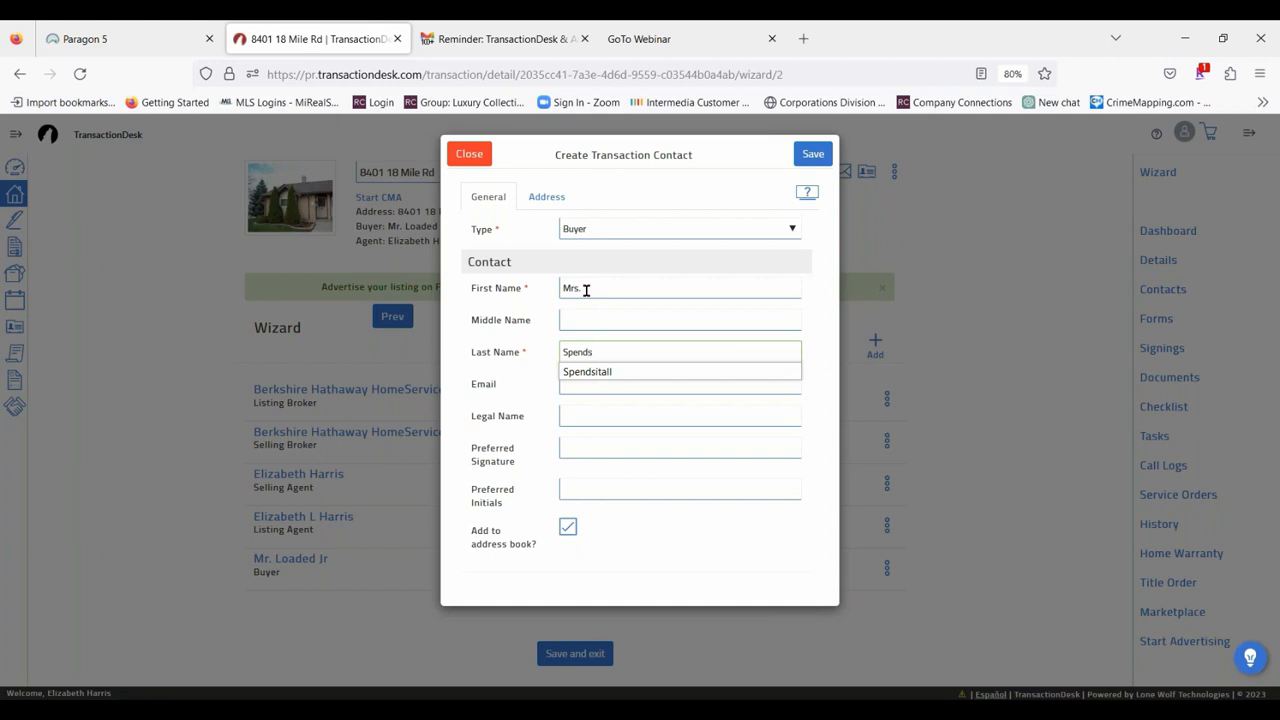
type(" itall")
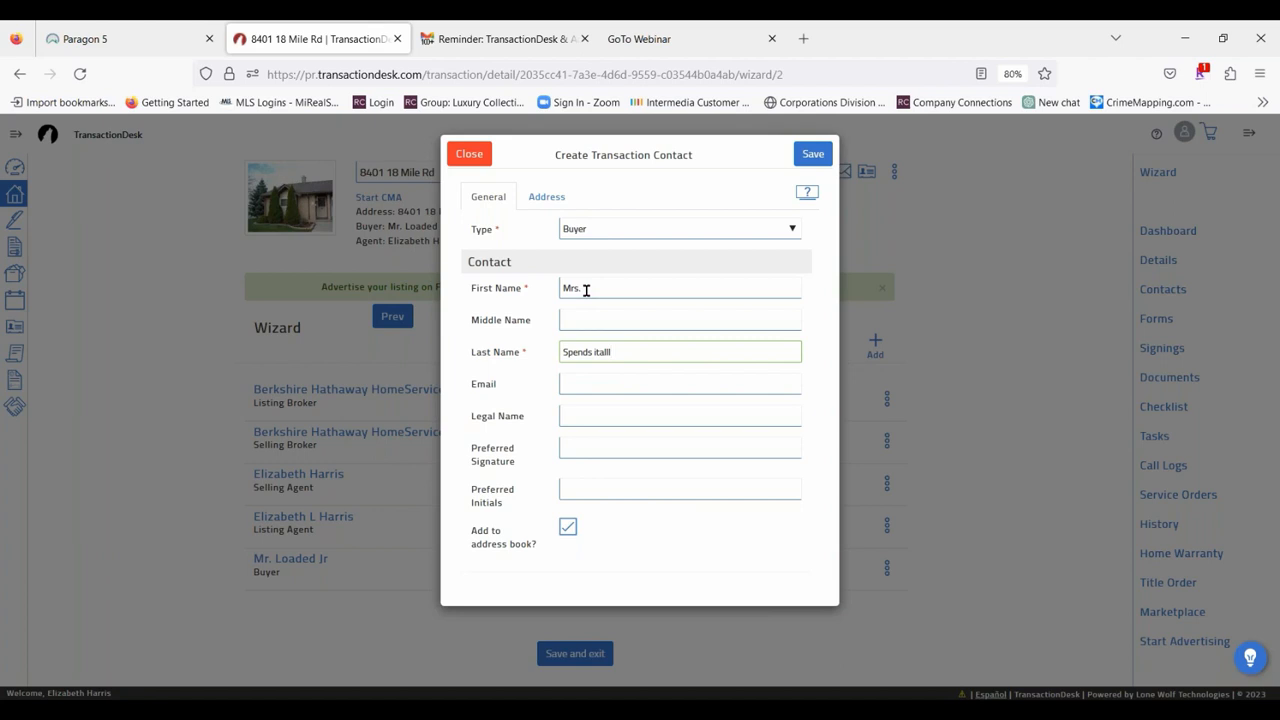
Fill in the second buyer's e-mail with the saved address and save the contact without adding it to the address book.
left_click(613, 384)
type("L")
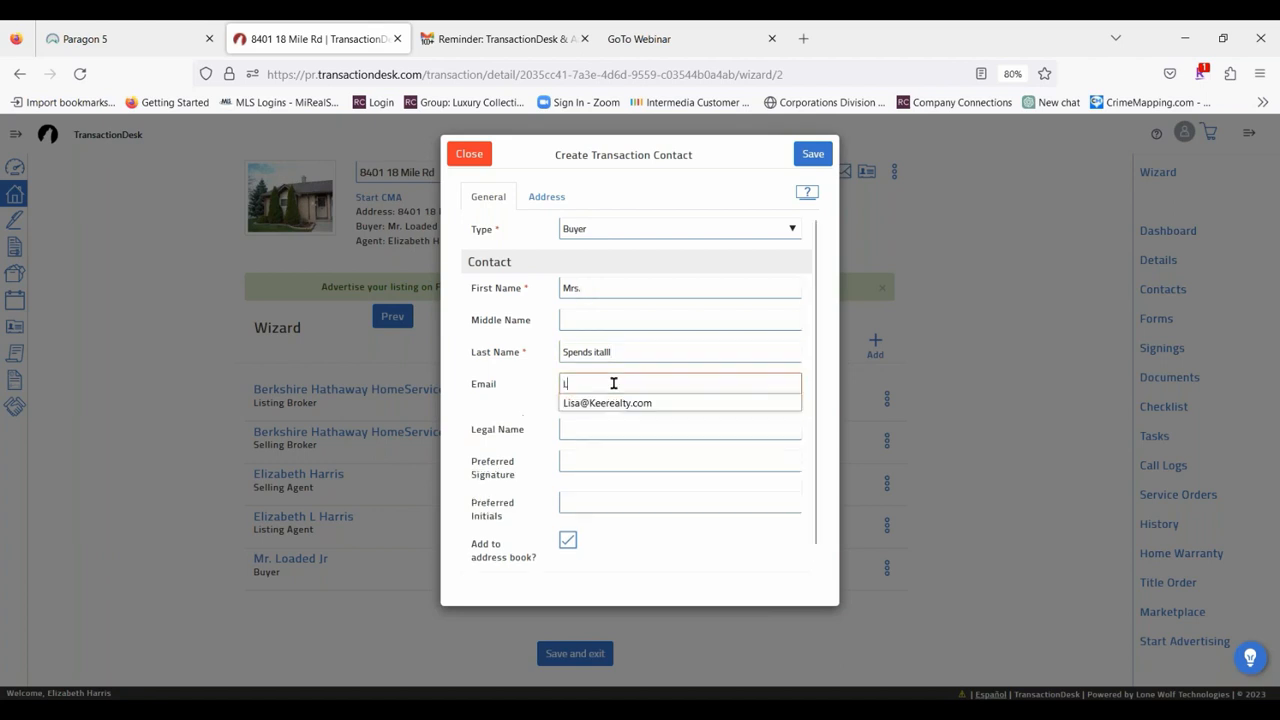
type("isa")
left_click(608, 403)
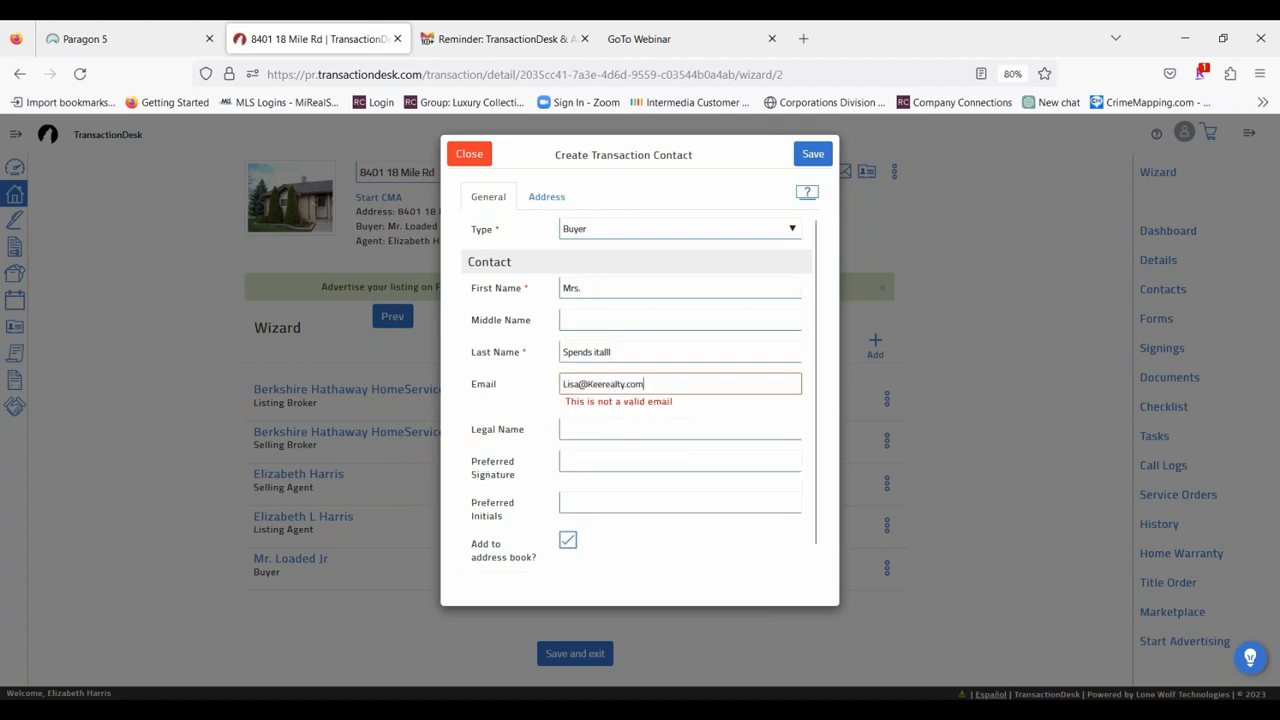
left_click(564, 528)
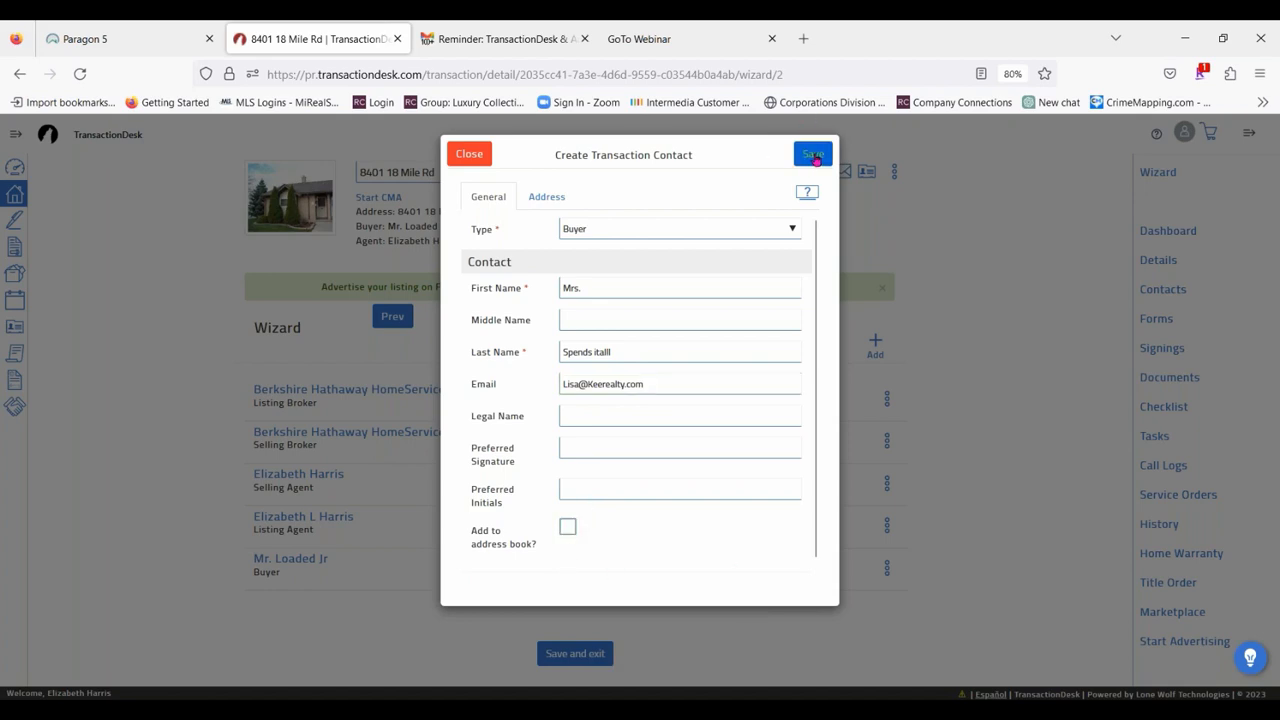
left_click(814, 155)
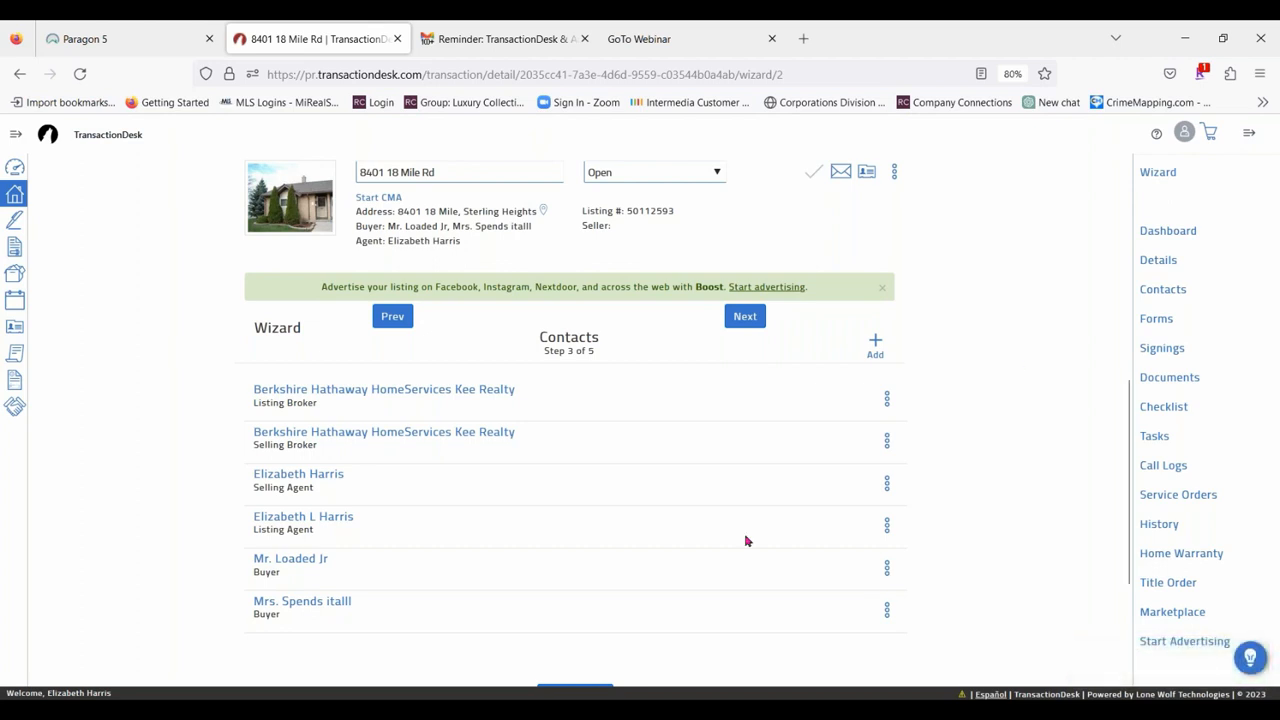
Advance the wizard to the Forms step and look through the attached forms and the options for the Goldshield Services Home Warranty form.
left_click(748, 320)
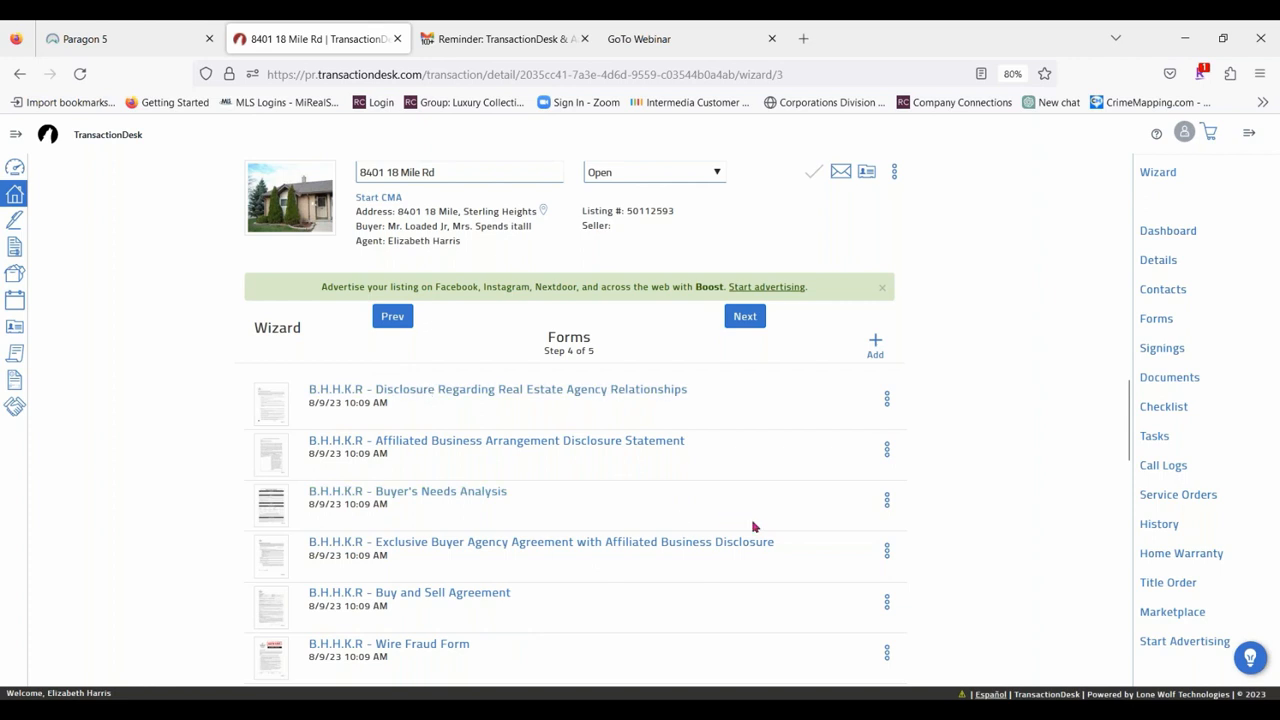
scroll(754, 527, "down", 10)
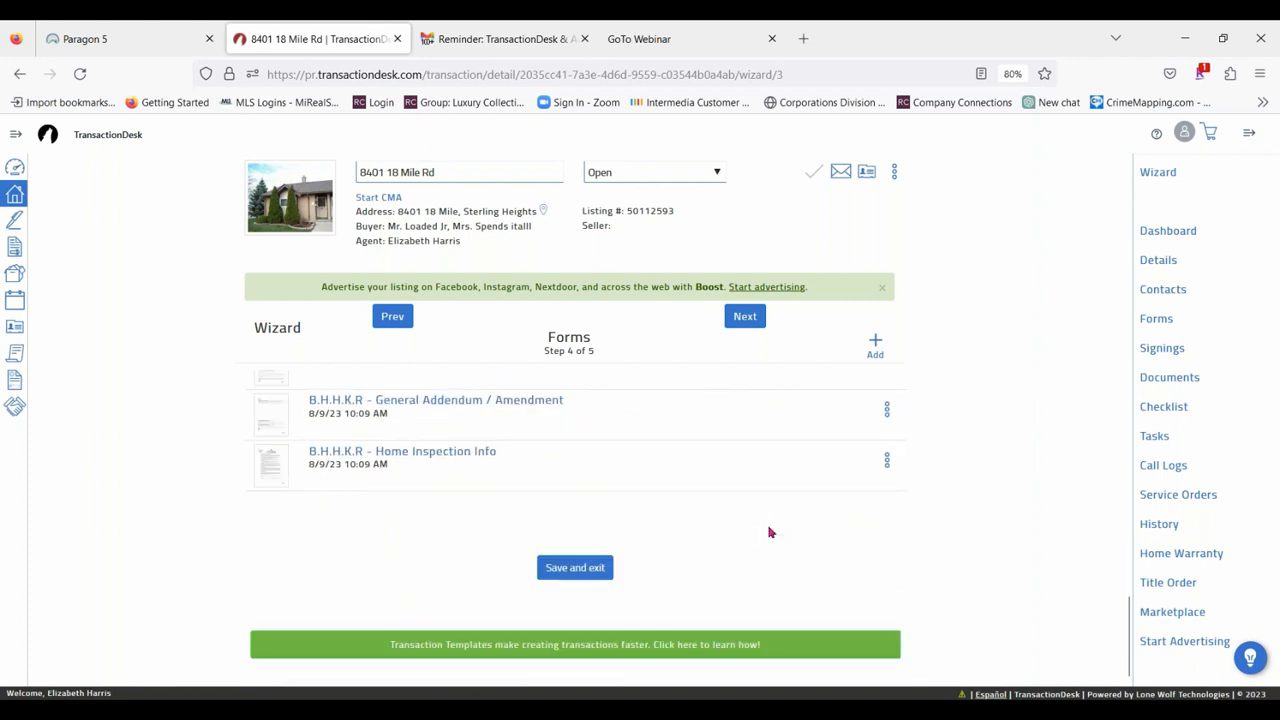
scroll(569, 557, "up", 3)
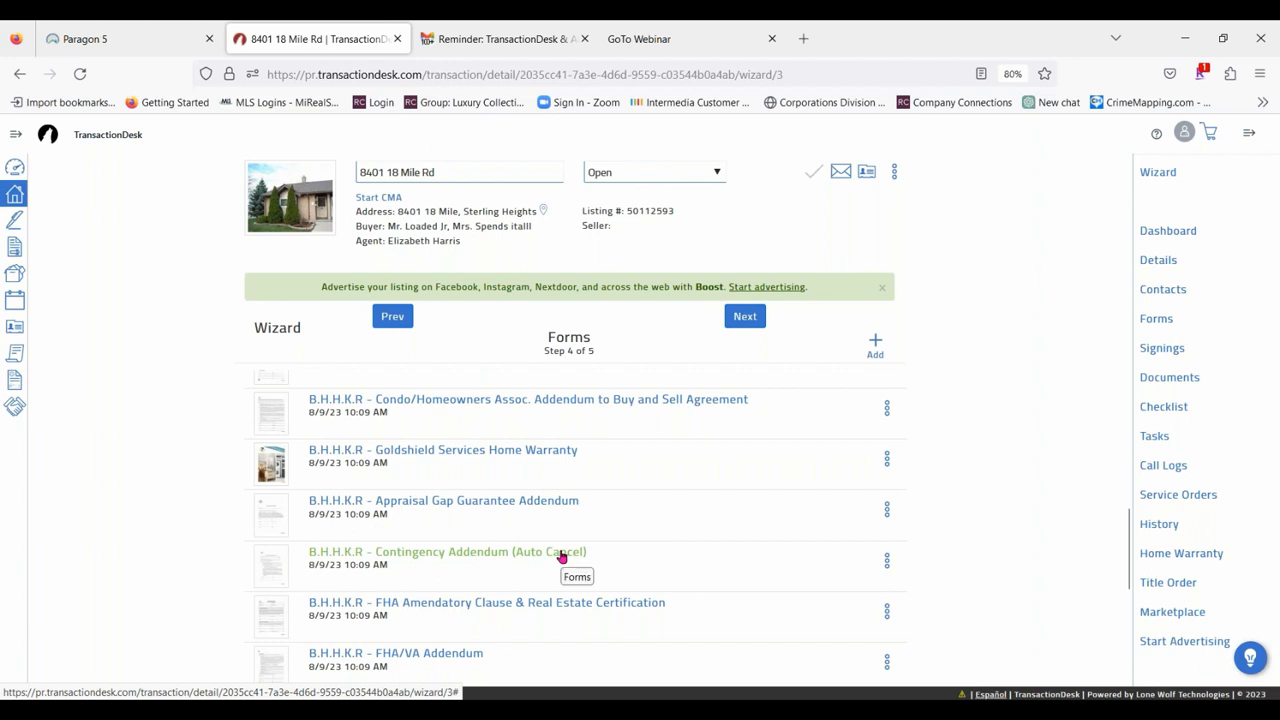
left_click(889, 460)
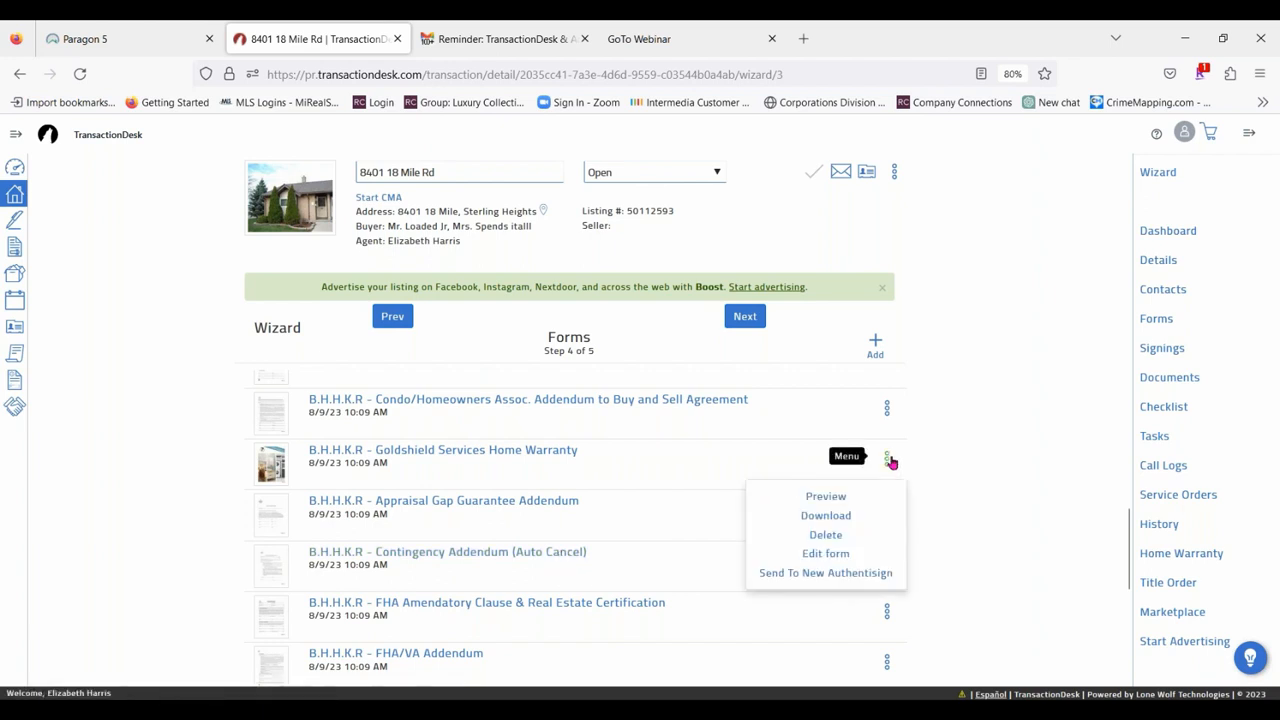
left_click(158, 383)
scroll(268, 424, "up", 5)
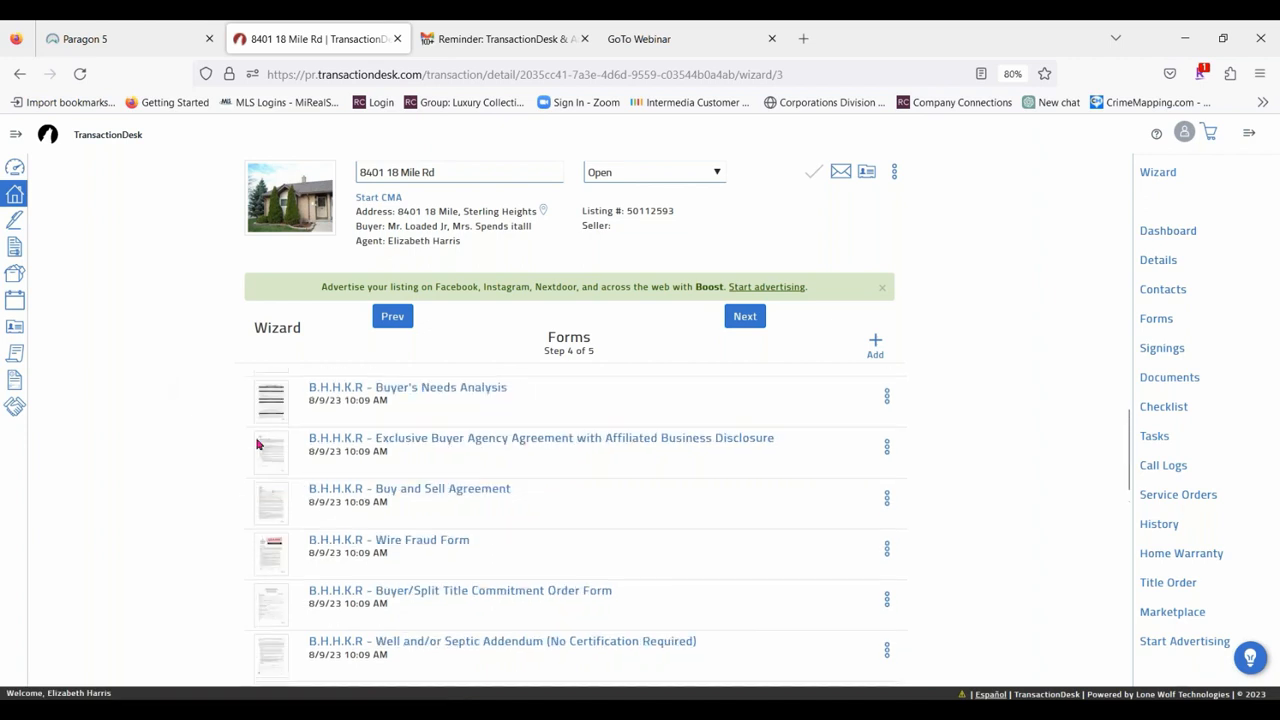
scroll(257, 444, "up", 2)
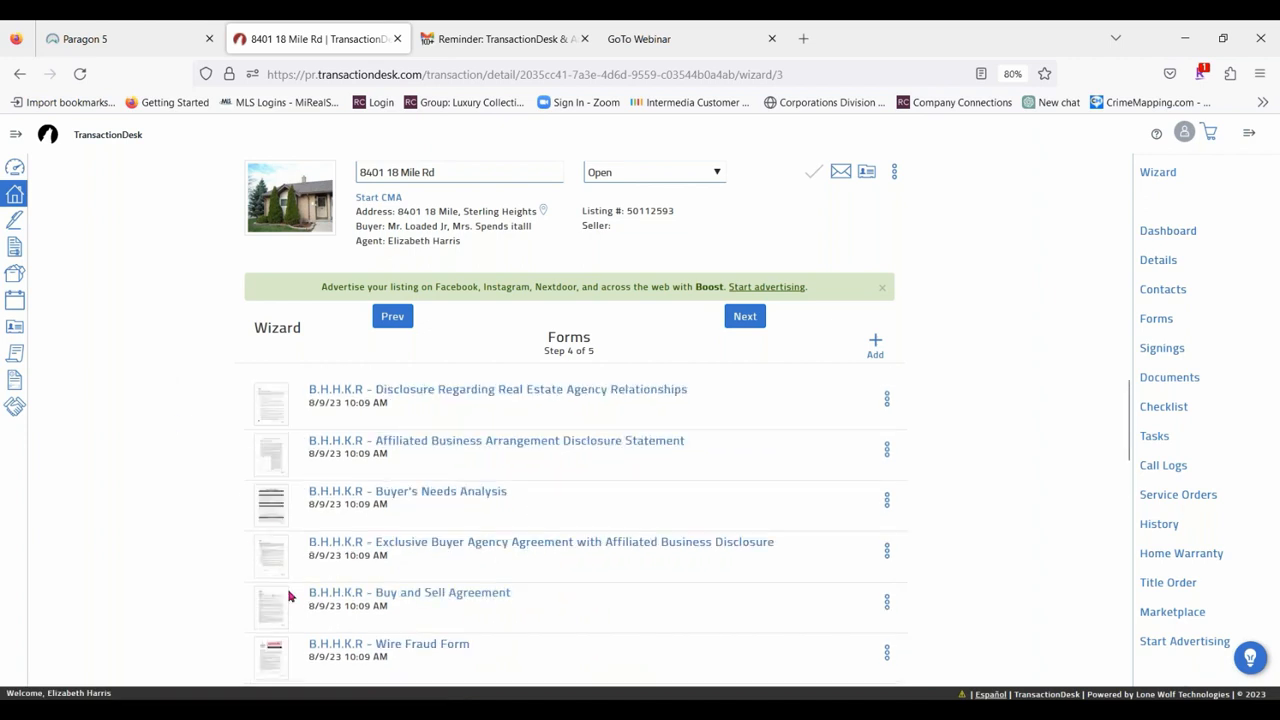
Reorder the forms with Buy and Sell Agreement first, Wire Fraud Form third, and Exclusive Buyer Agency Agreement above Buyer's Needs Analysis.
left_click_drag(282, 599, 273, 455)
left_click_drag(266, 377, 268, 380)
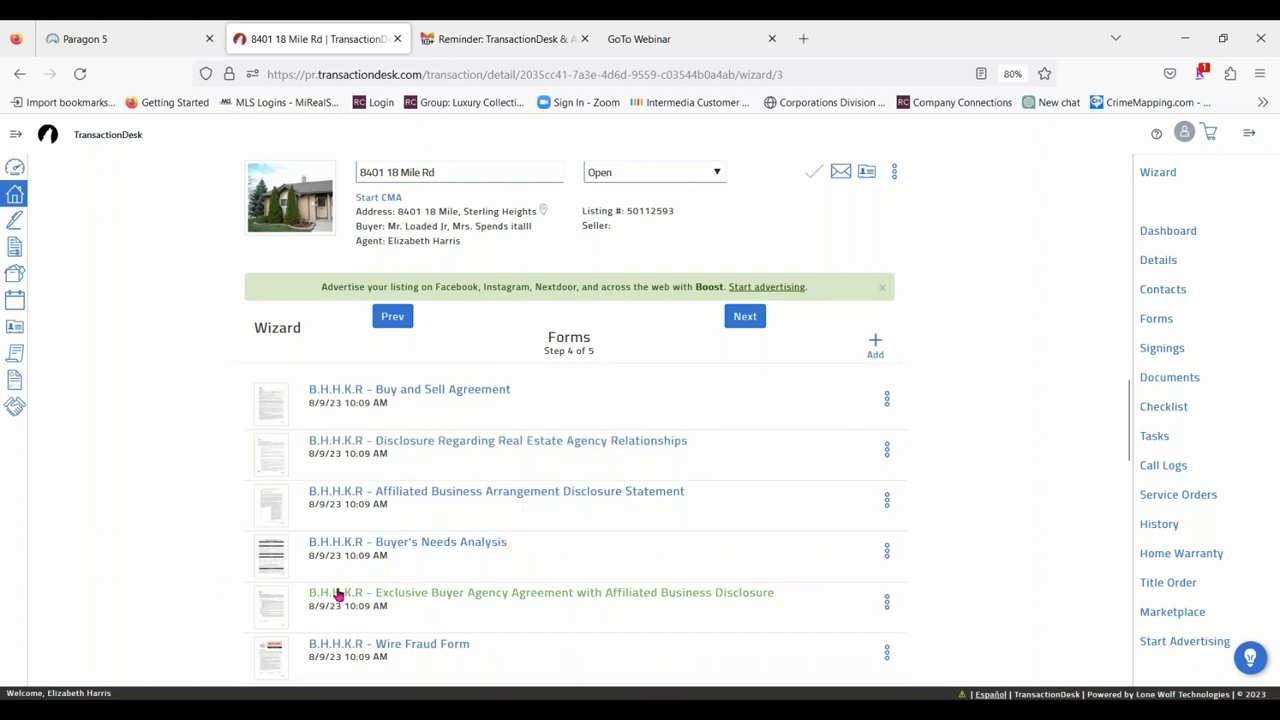
left_click_drag(283, 615, 282, 552)
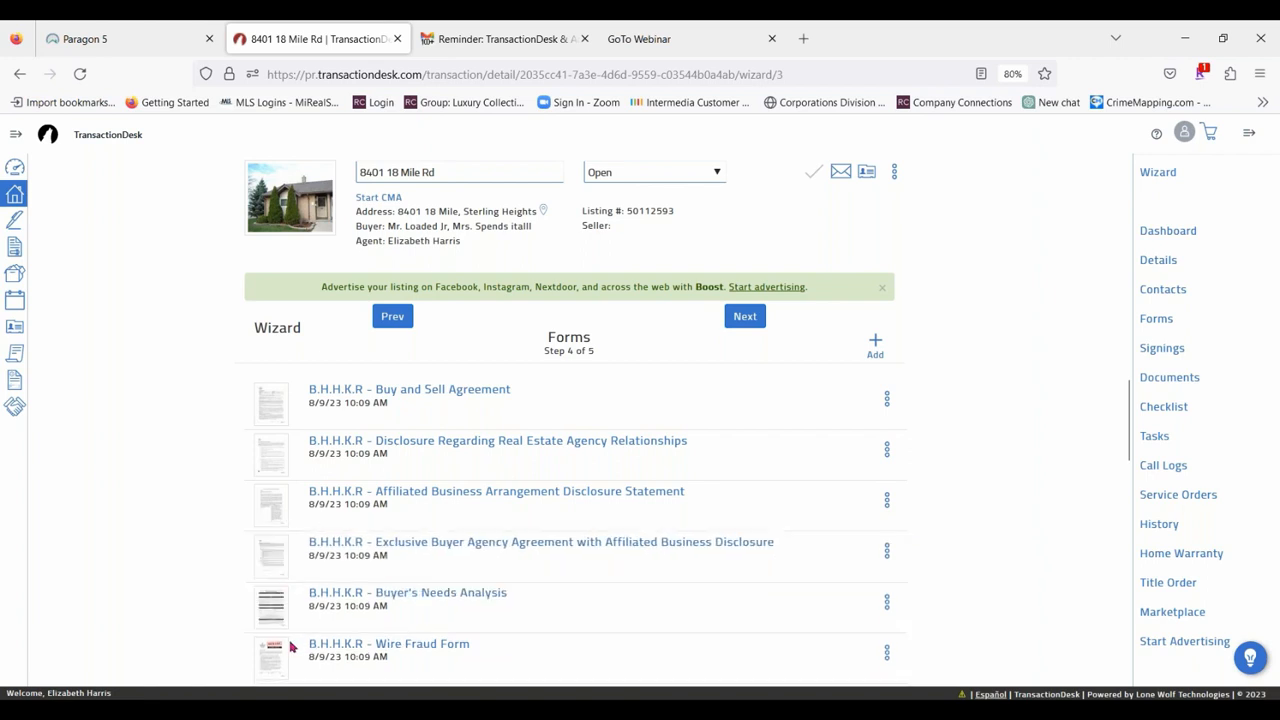
left_click_drag(271, 657, 272, 500)
Move the Condo/Homeowners Assoc. Addendum to Buy and Sell Agreement directly above Buyer's Needs Analysis.
scroll(500, 558, "down", 2)
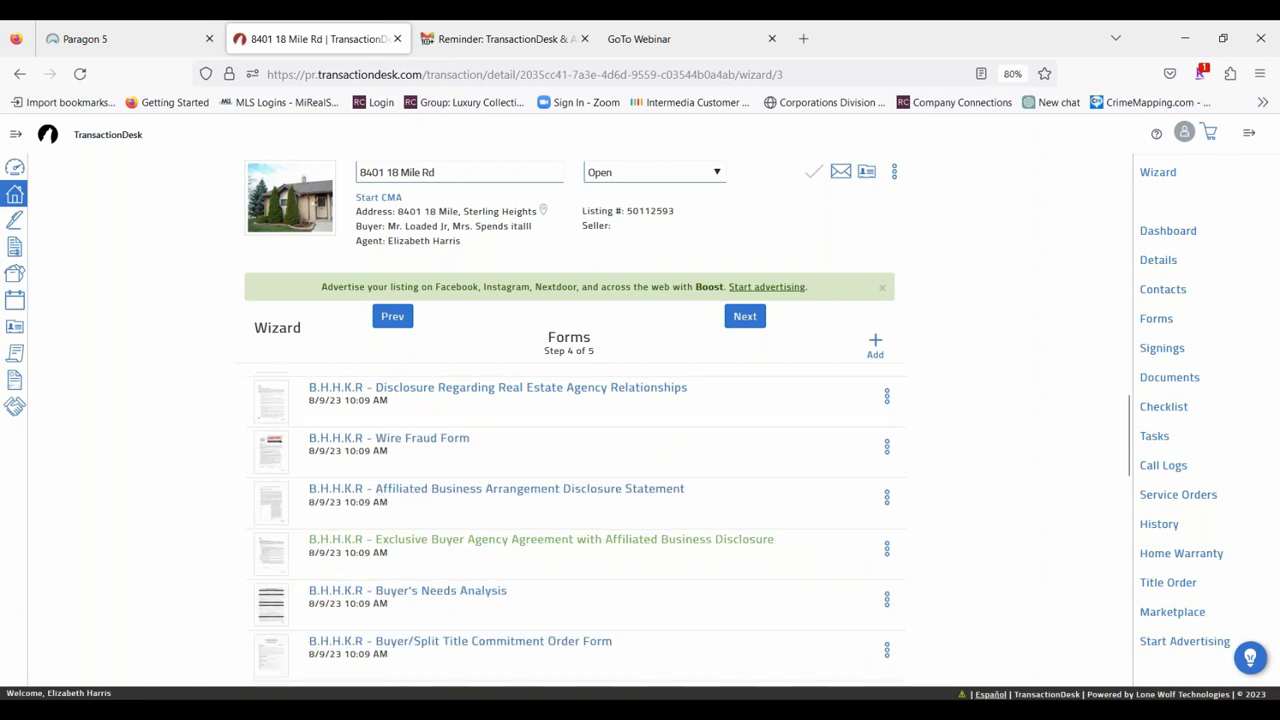
scroll(440, 530, "down", 4)
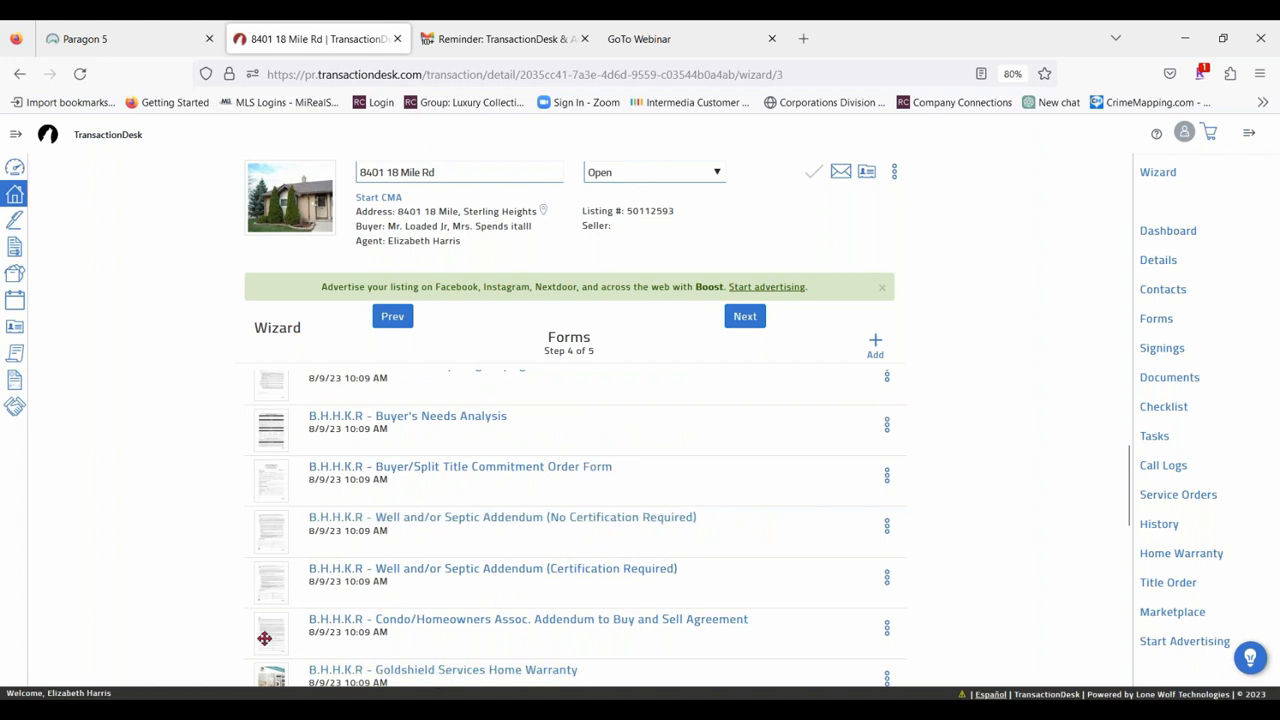
left_click_drag(263, 634, 266, 418)
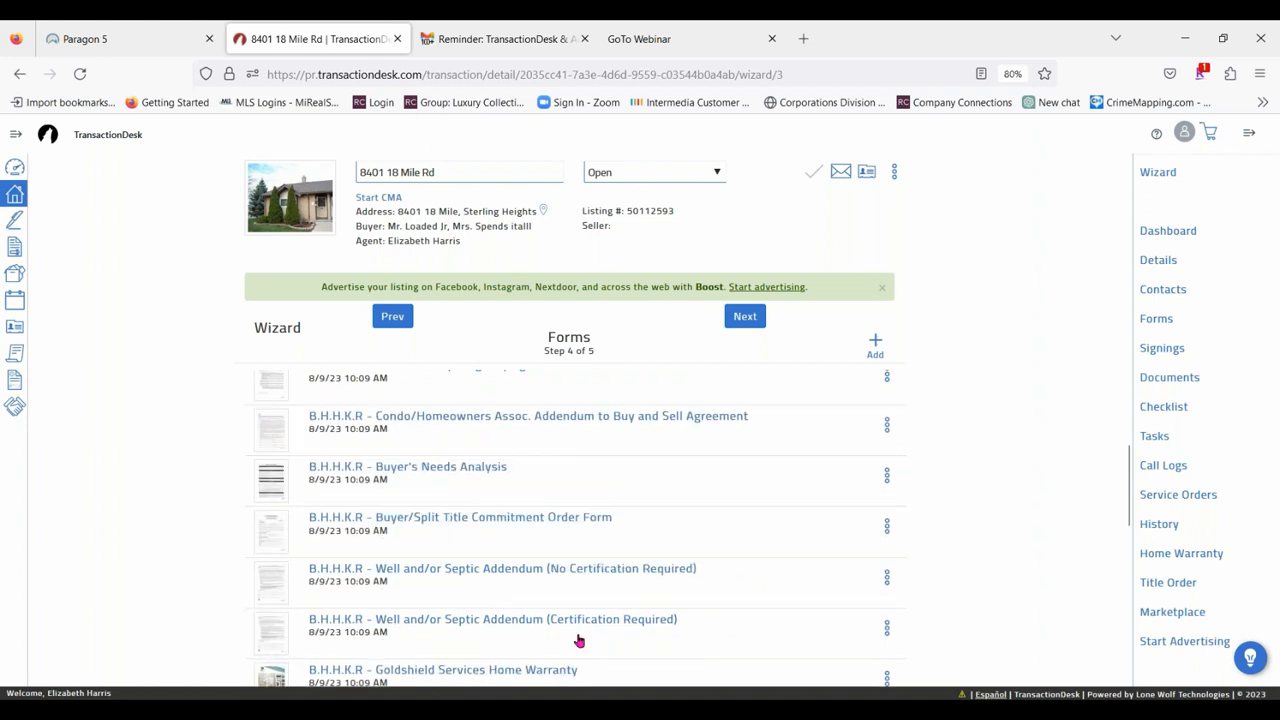
Open the transaction's form library and select Buy & Sell Agreement from the Berkshire Hathaway HomeServices Kee Realty folder.
scroll(650, 560, "up", 6)
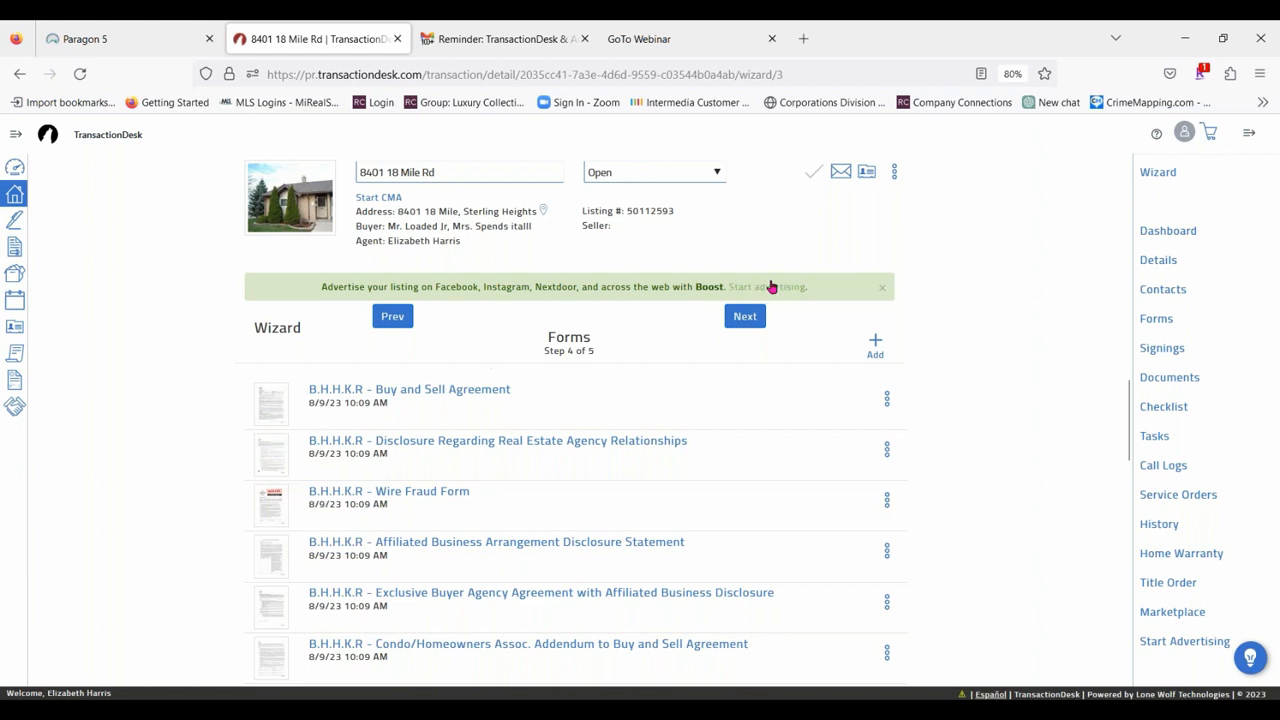
left_click(872, 344)
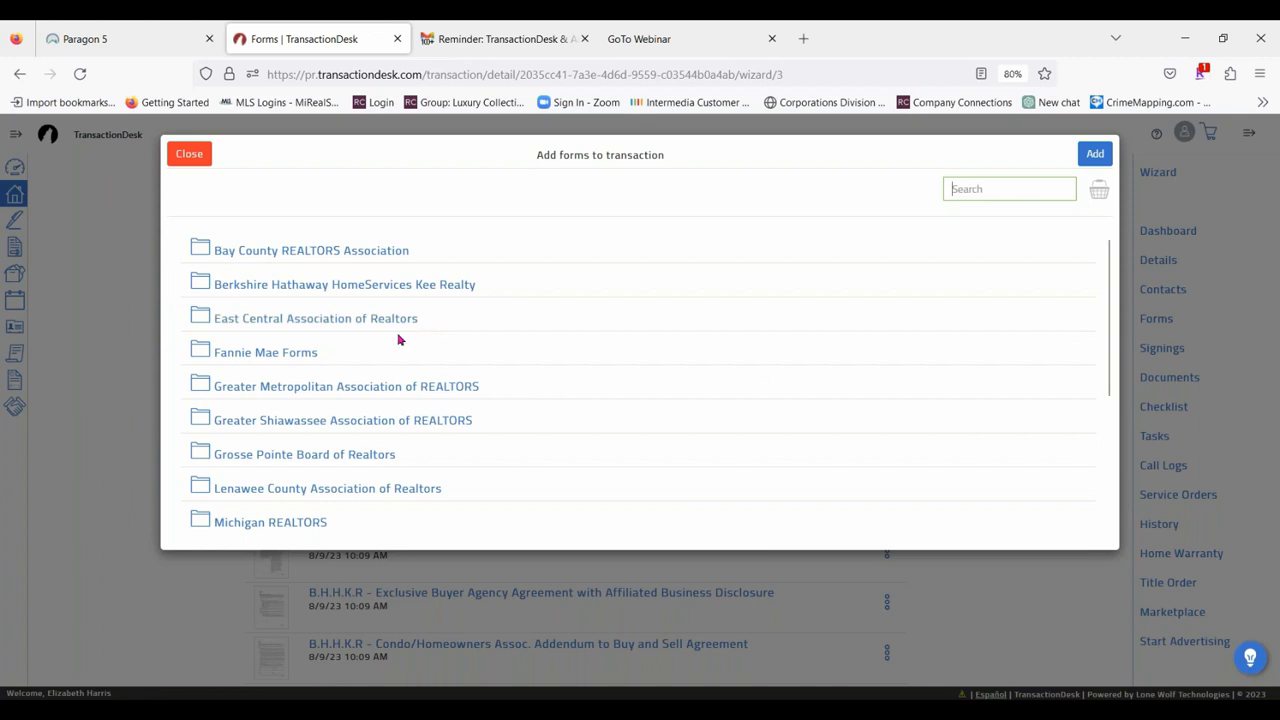
scroll(514, 301, "down", 3)
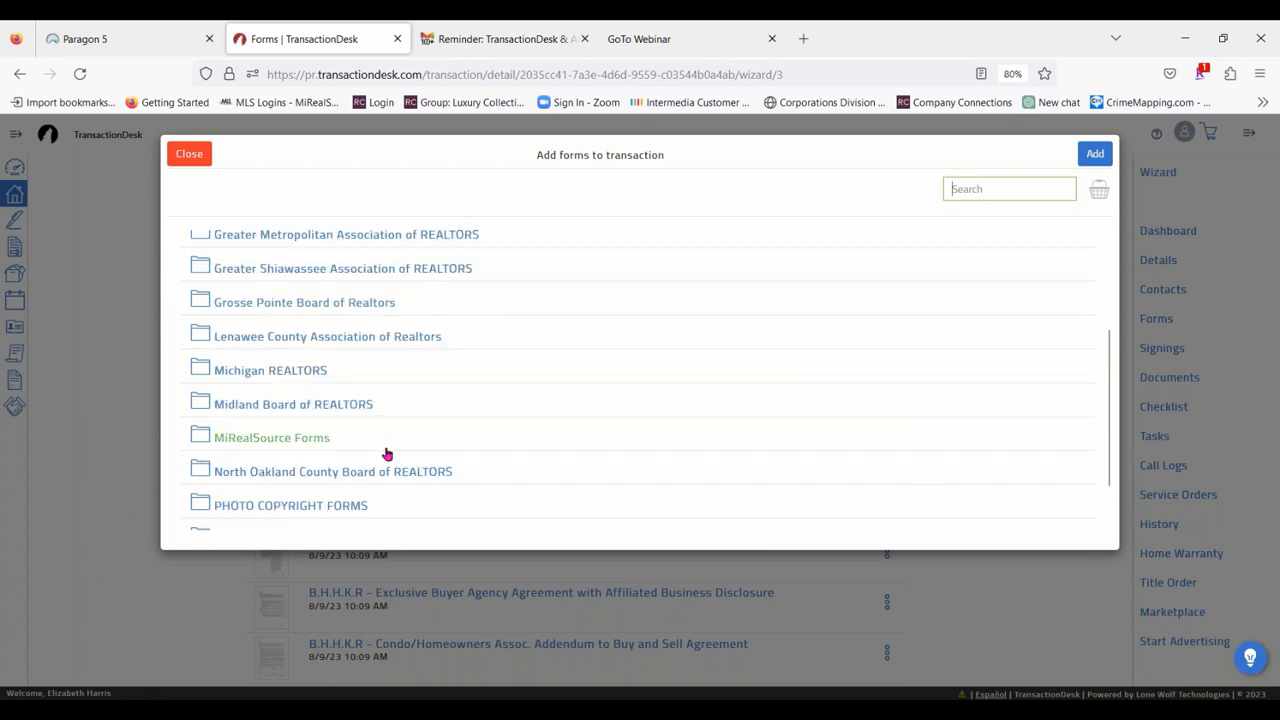
scroll(521, 360, "down", 1)
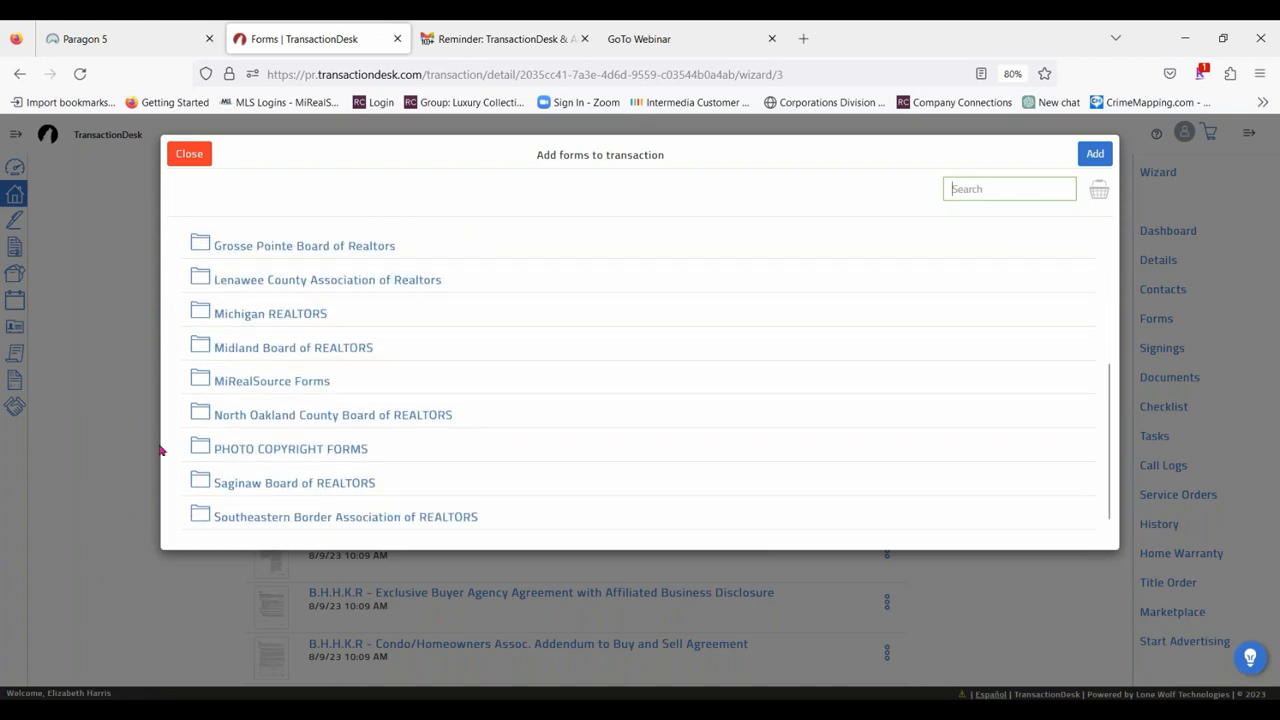
scroll(530, 384, "up", 4)
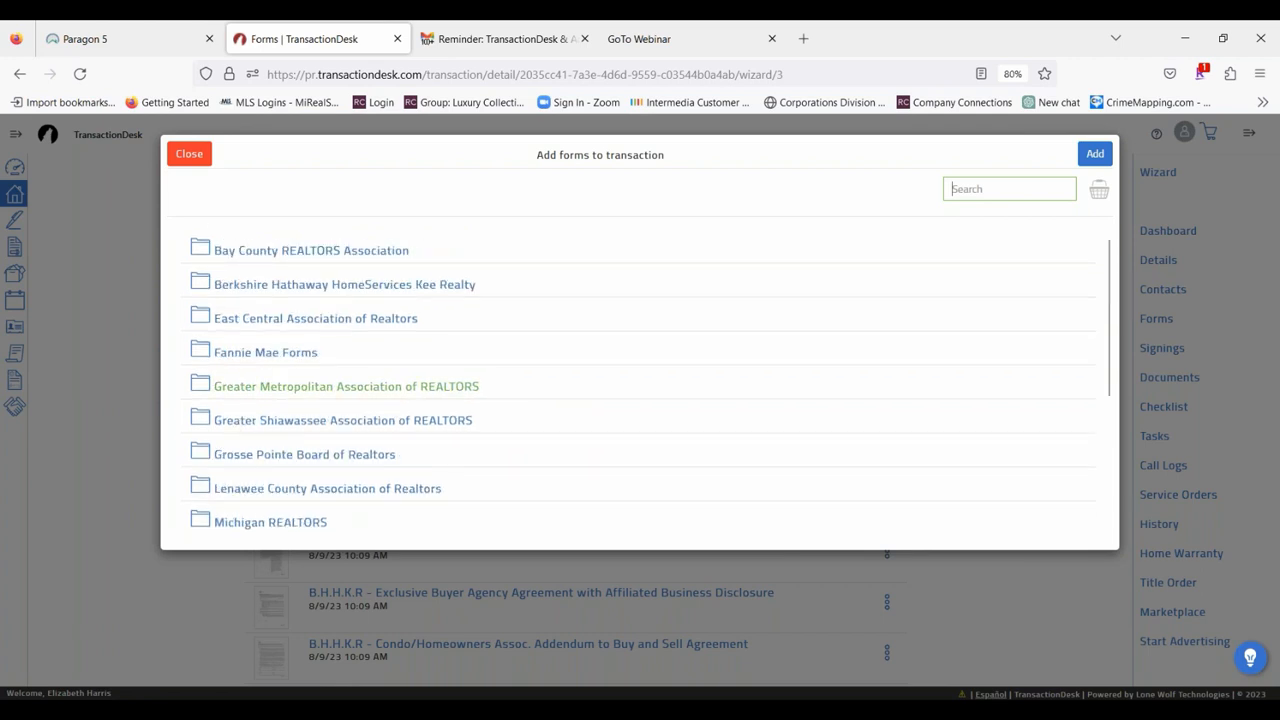
left_click(203, 282)
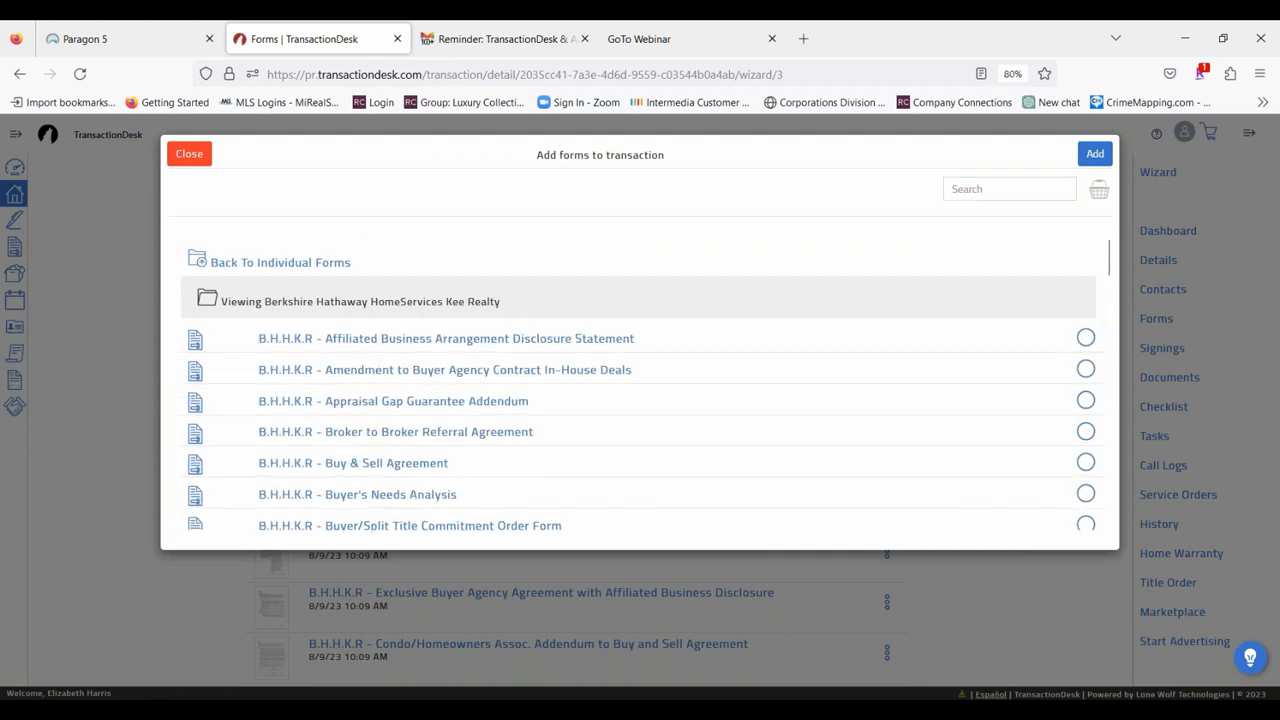
scroll(880, 317, "down", 3)
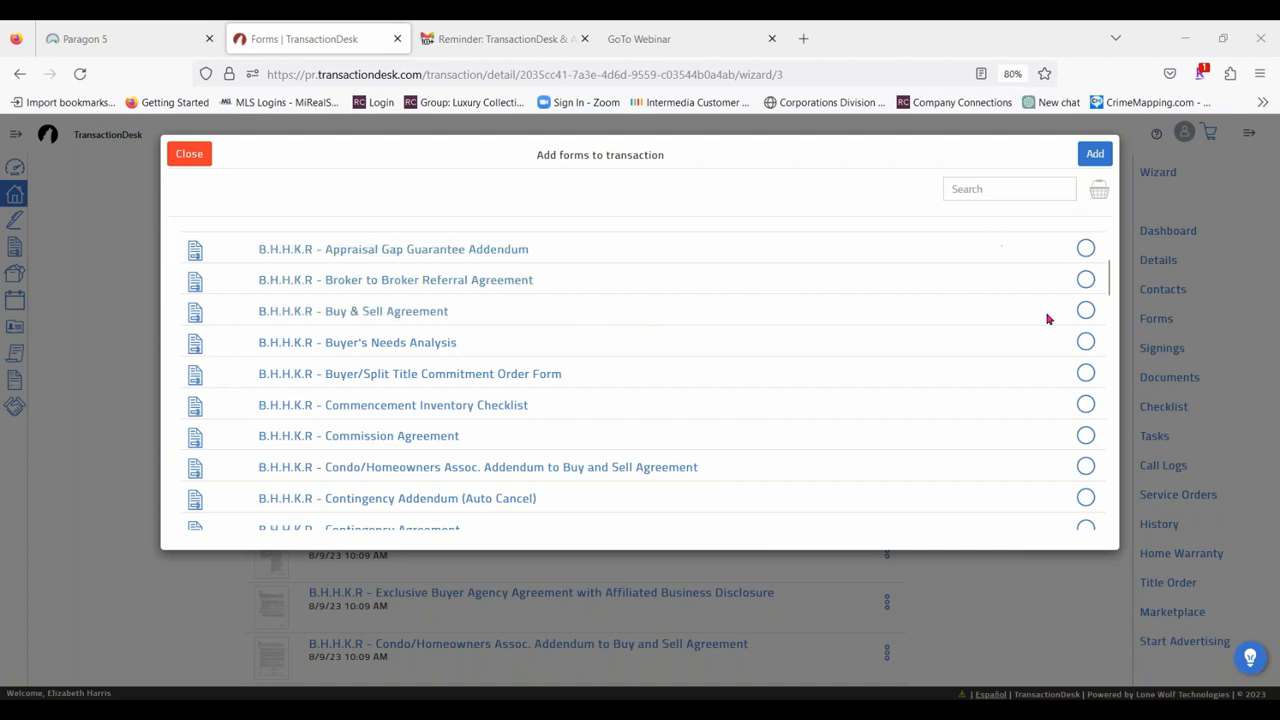
left_click(1087, 312)
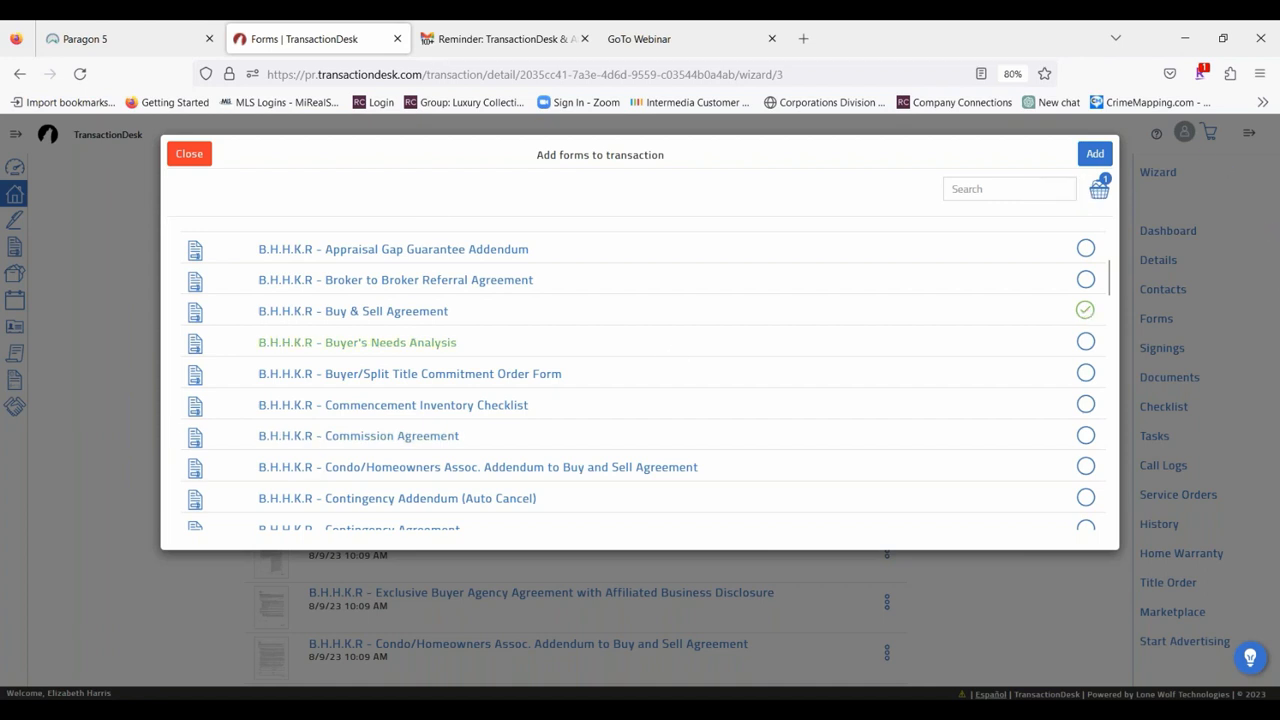
Select Disclosure Regarding Real Estate Agency Relationships (Rev 6/11) from the Michigan REALTORS folder and add the selected forms to the transaction.
scroll(674, 354, "down", 4)
scroll(640, 380, "up", 1)
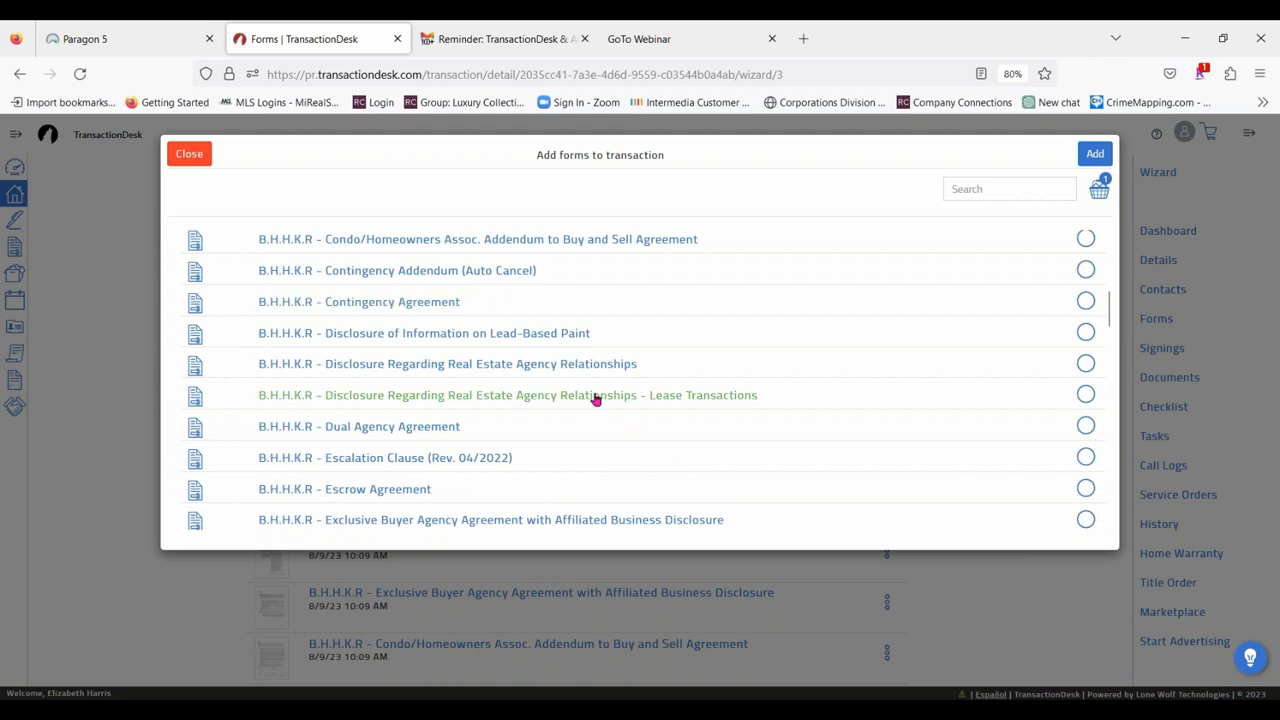
scroll(517, 414, "up", 4)
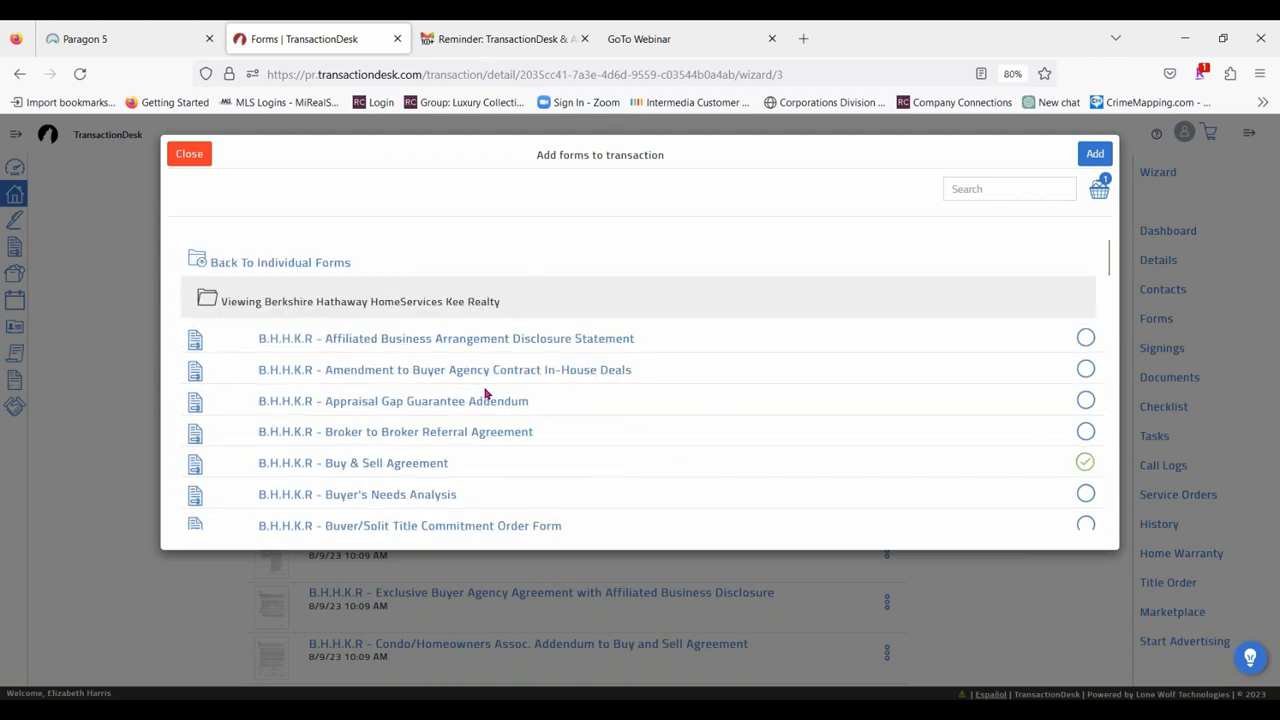
left_click(235, 262)
scroll(324, 450, "down", 2)
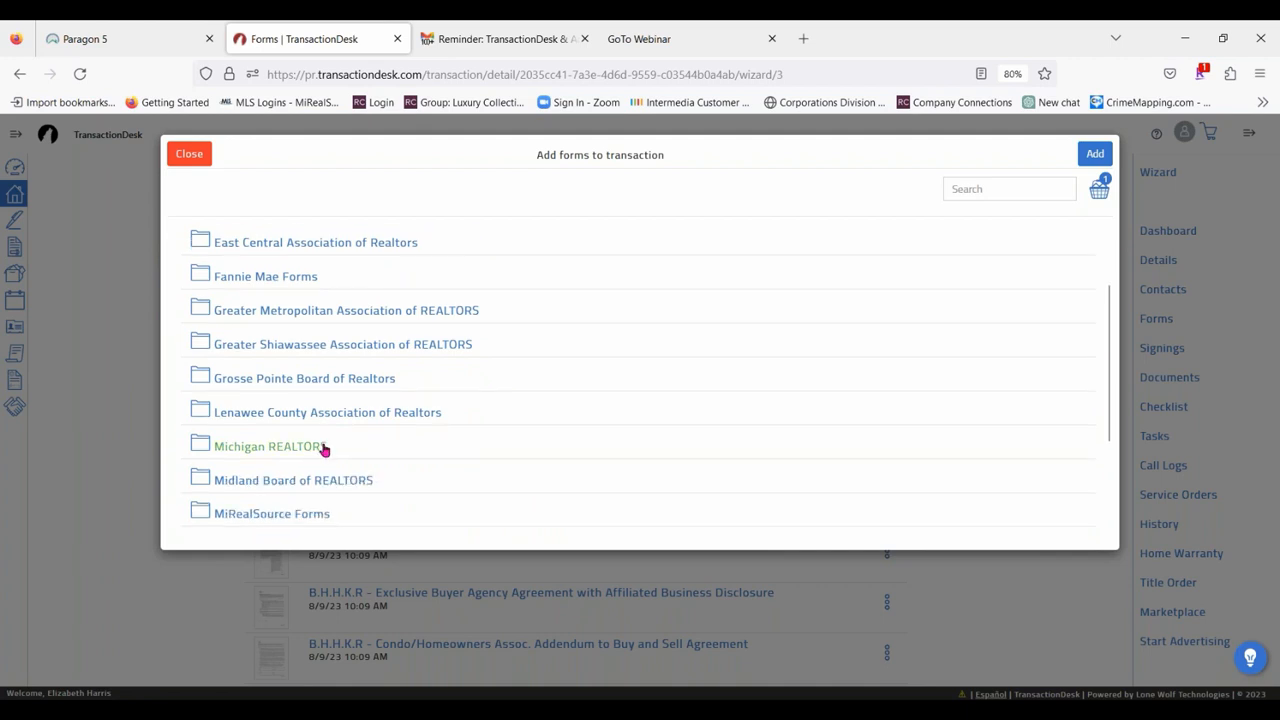
left_click(277, 449)
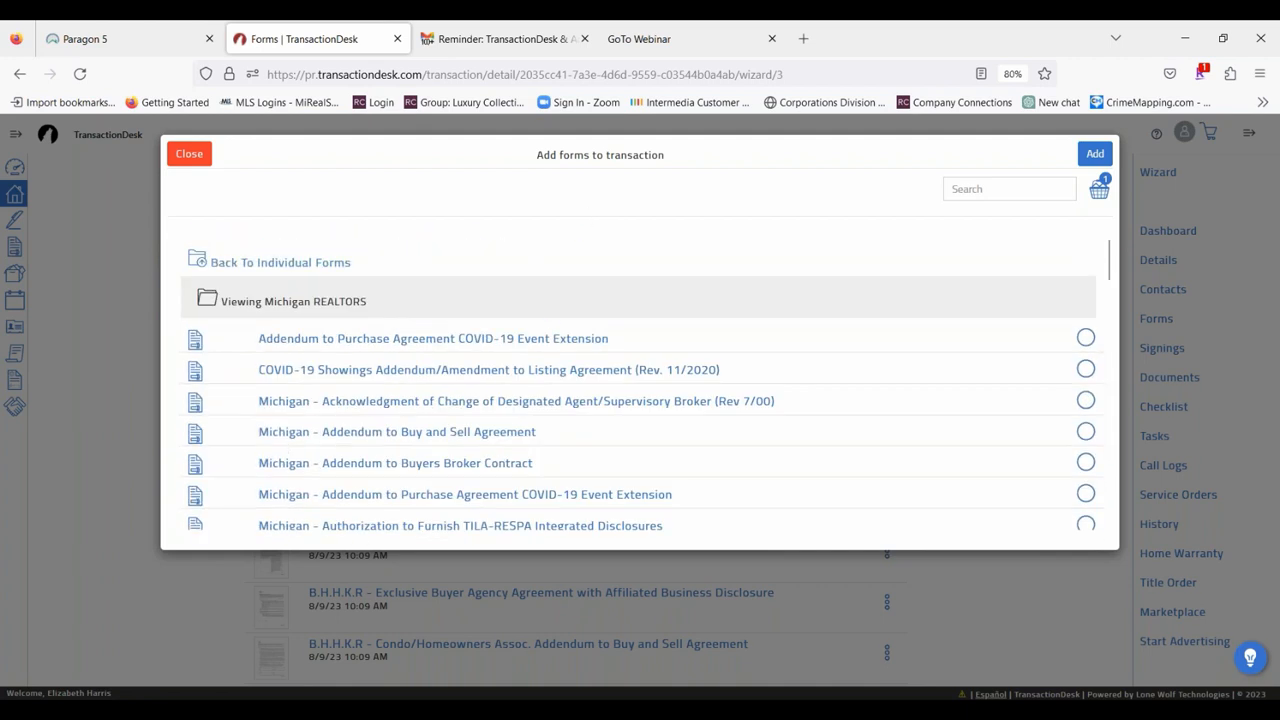
scroll(790, 355, "down", 5)
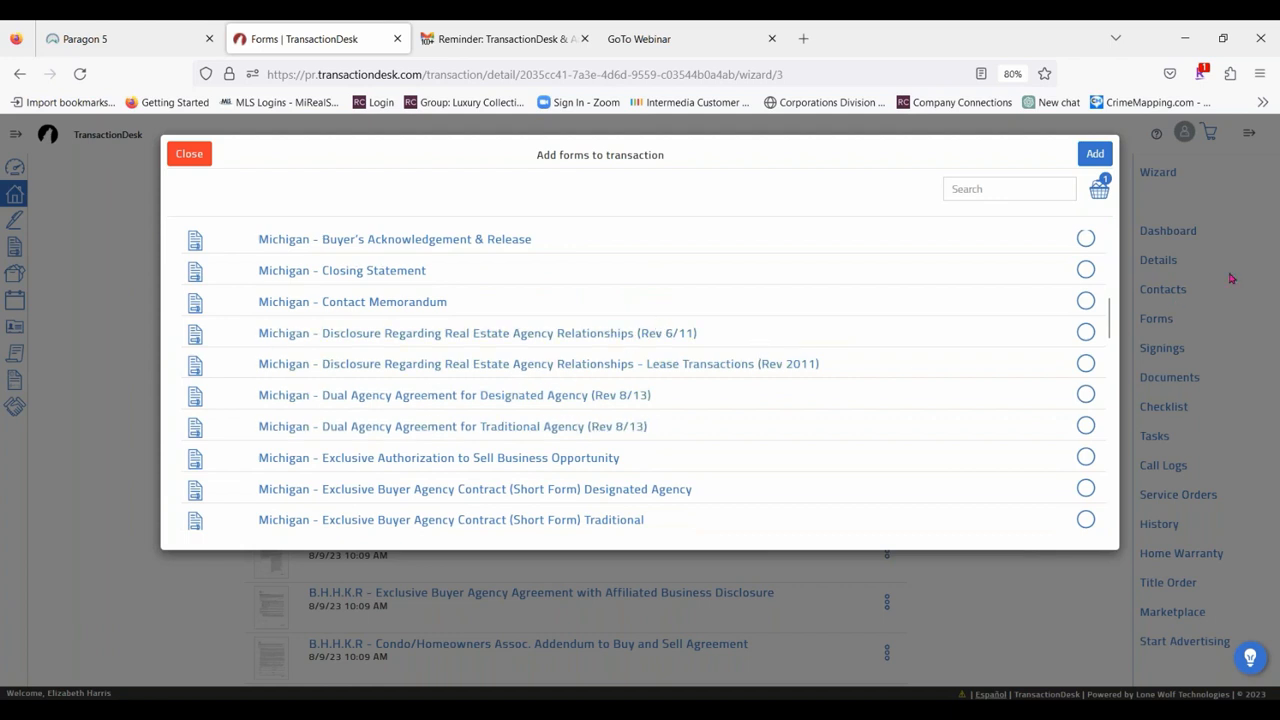
left_click(1086, 332)
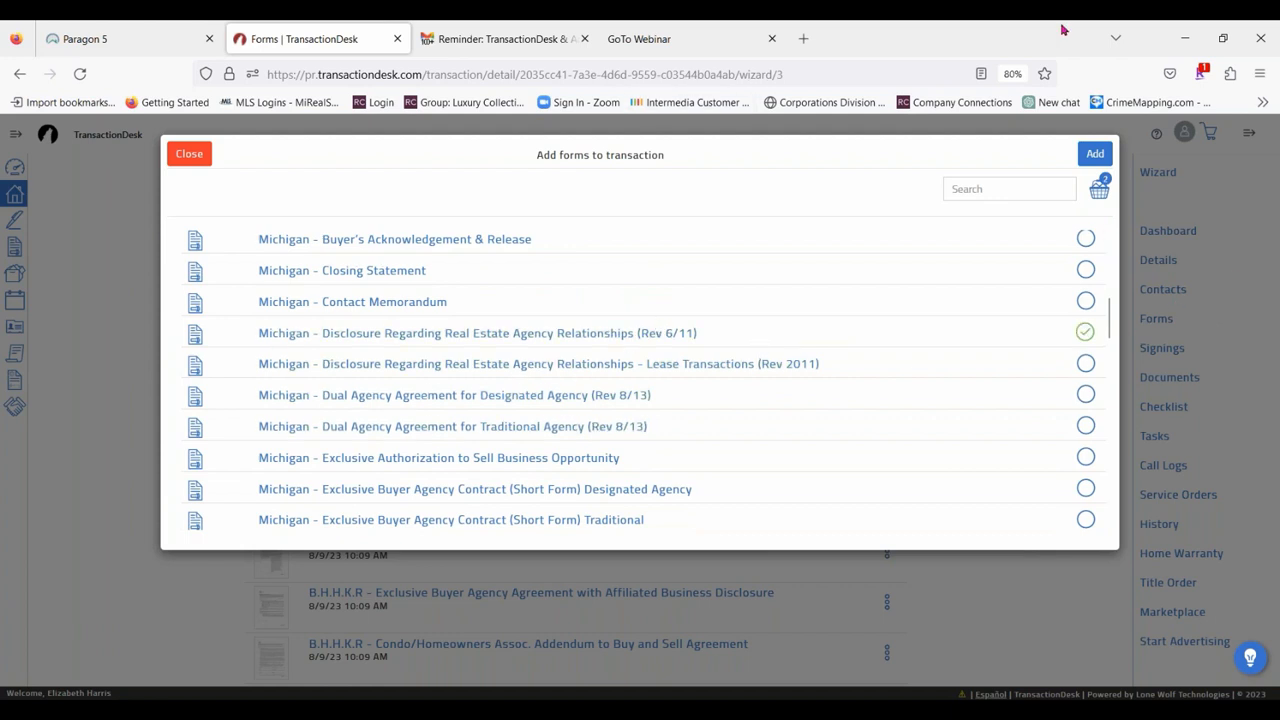
left_click(1095, 155)
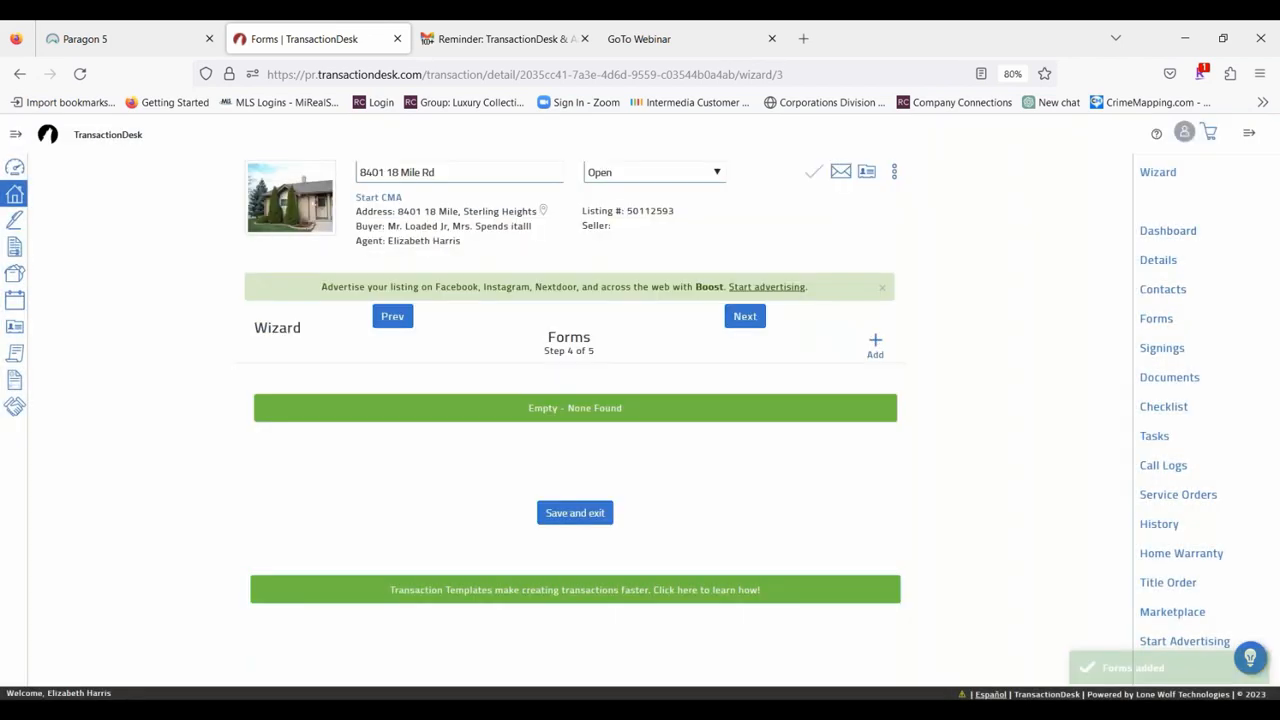
scroll(843, 517, "down", 10)
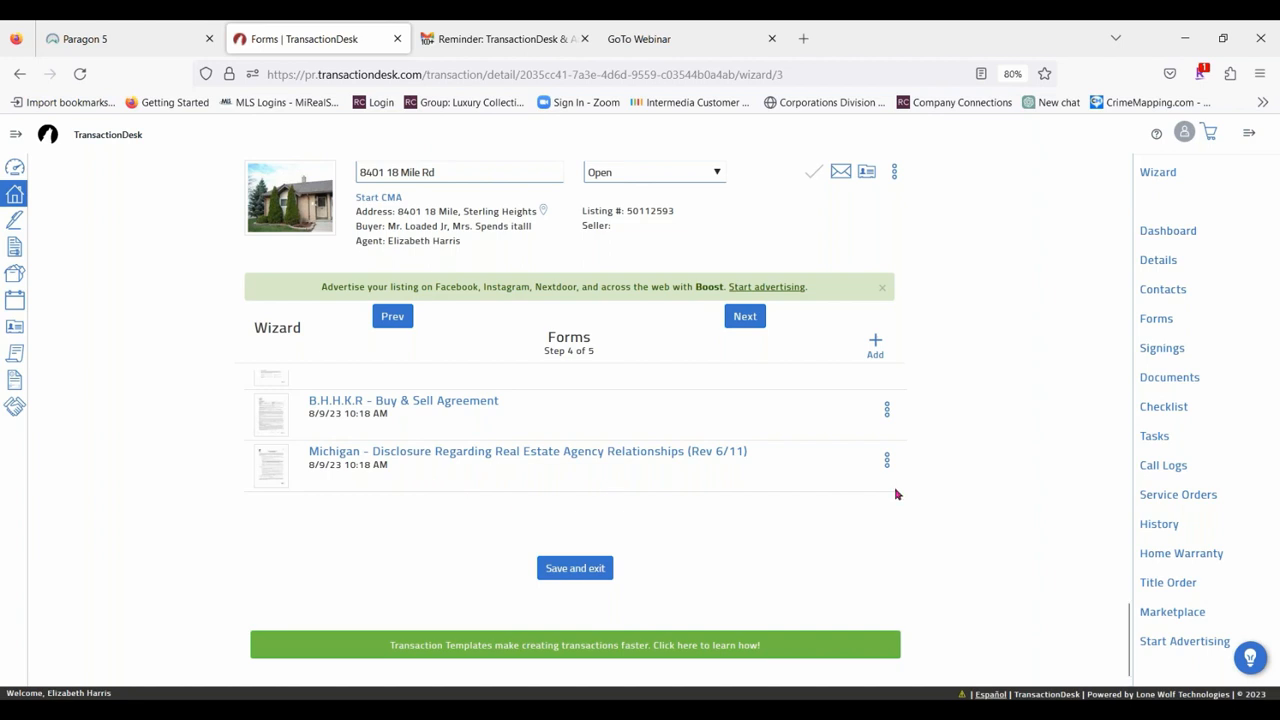
Advance the wizard to the Documents step and look through the attached PDF files.
left_click(745, 315)
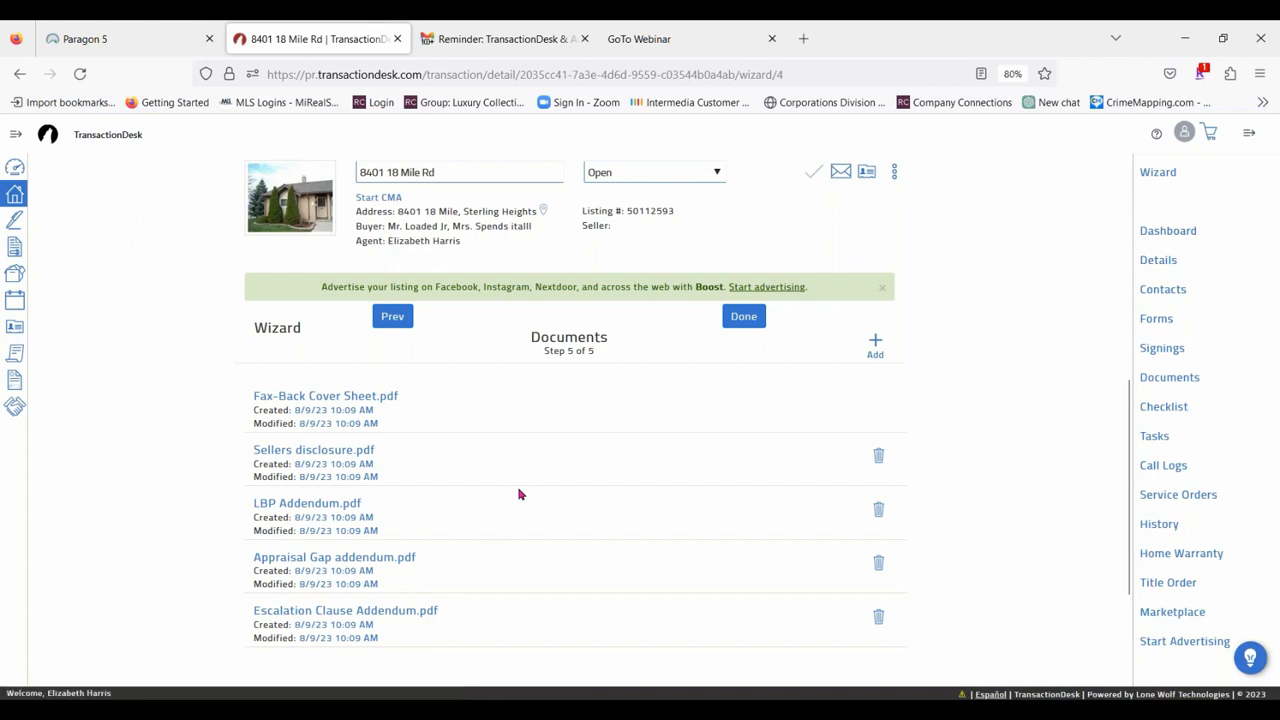
scroll(723, 425, "down", 2)
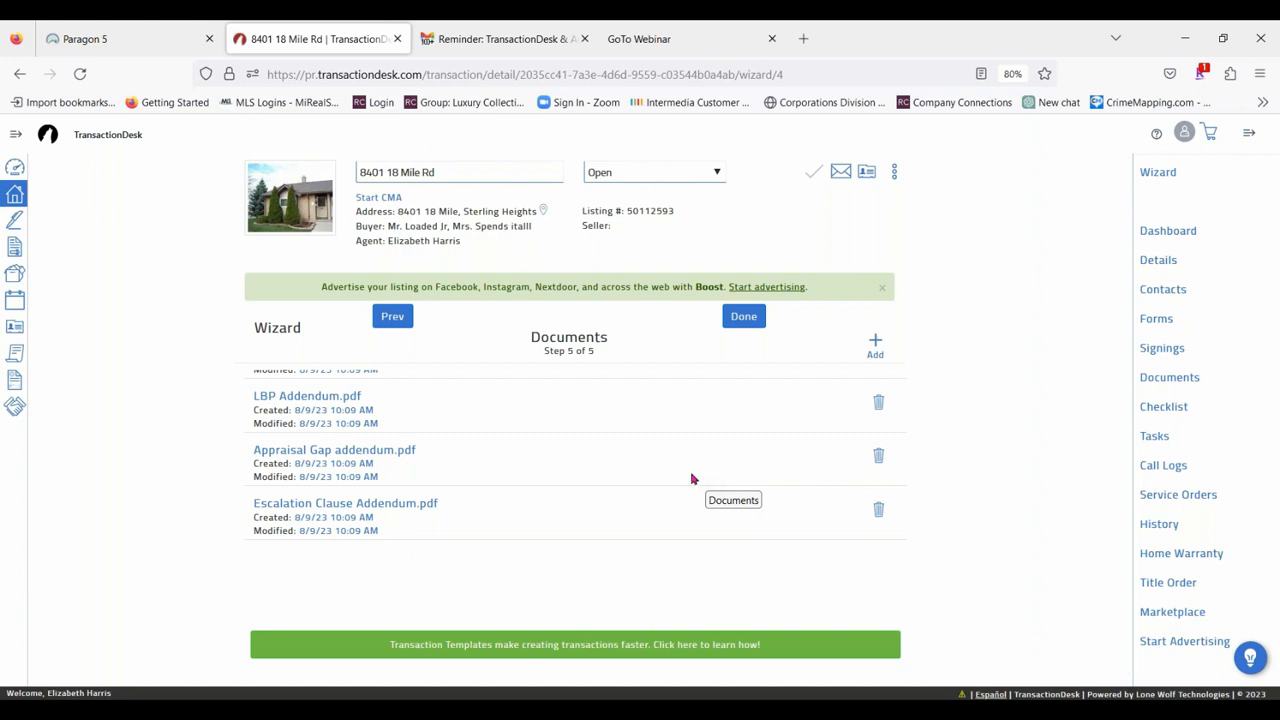
scroll(535, 466, "up", 1)
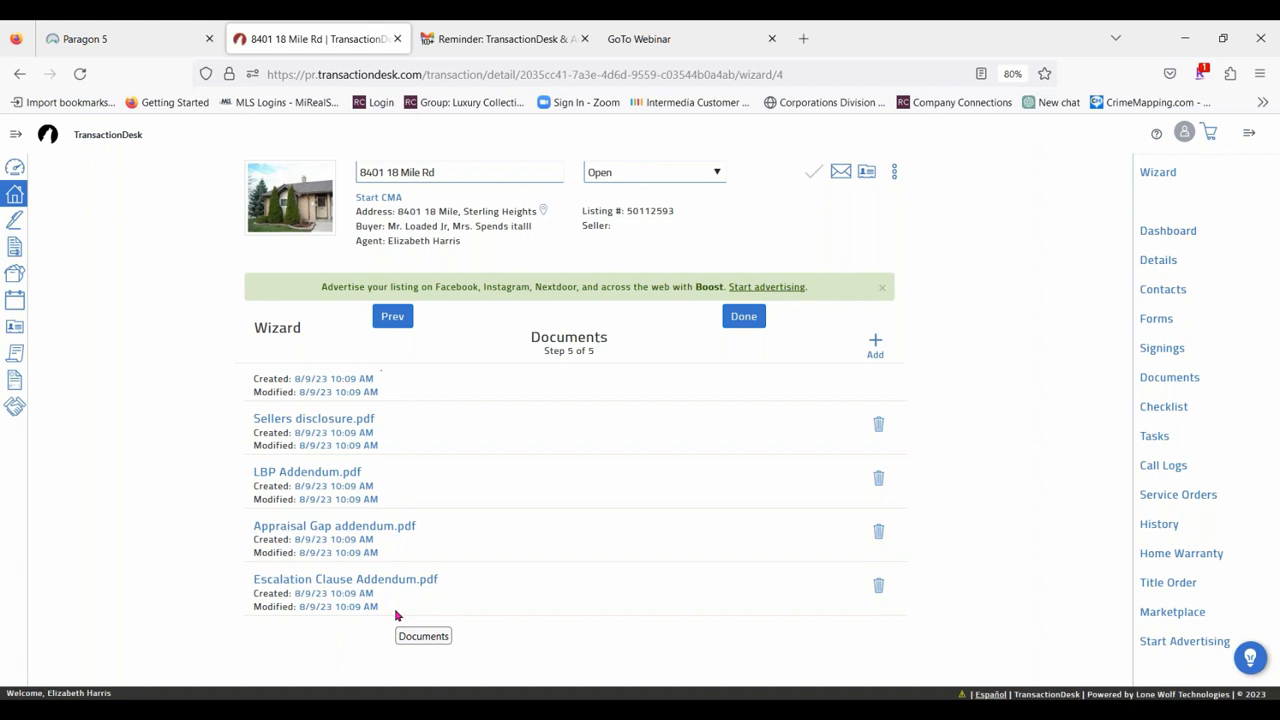
Switch to Paragon to view the listing's associated documents, and return to the TransactionDesk wizard.
left_click(92, 38)
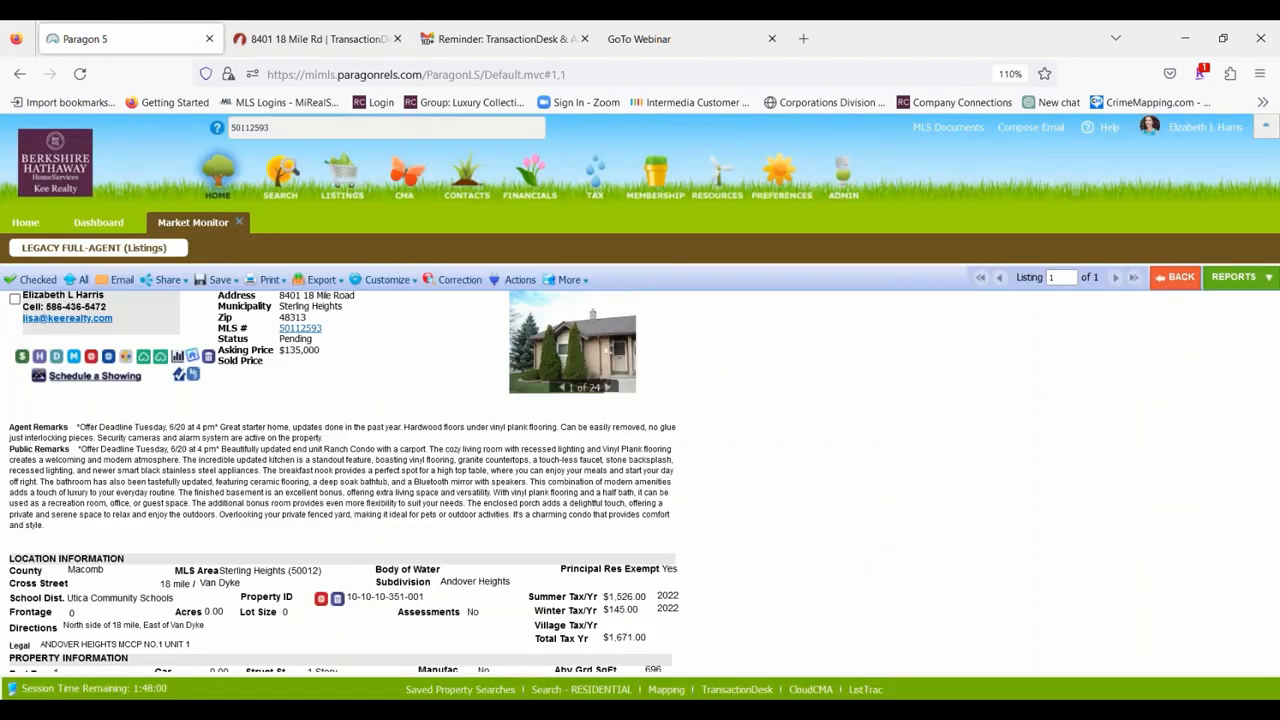
left_click(57, 358)
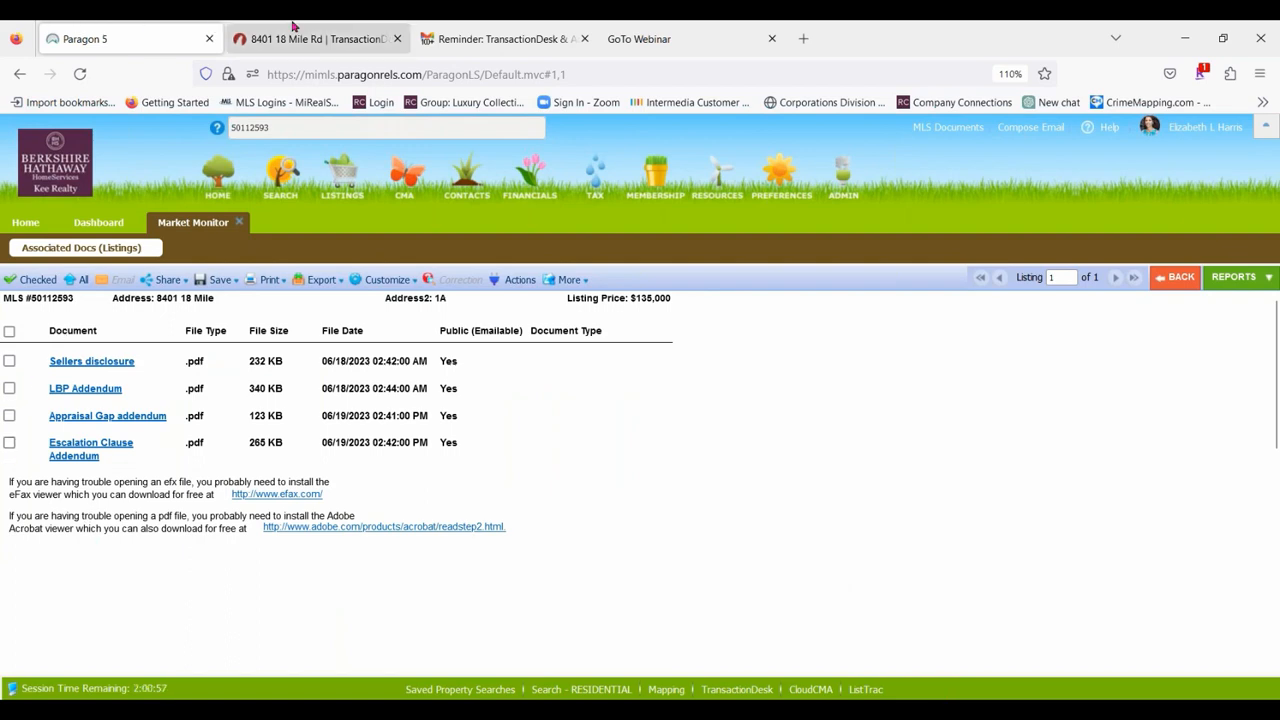
left_click(323, 38)
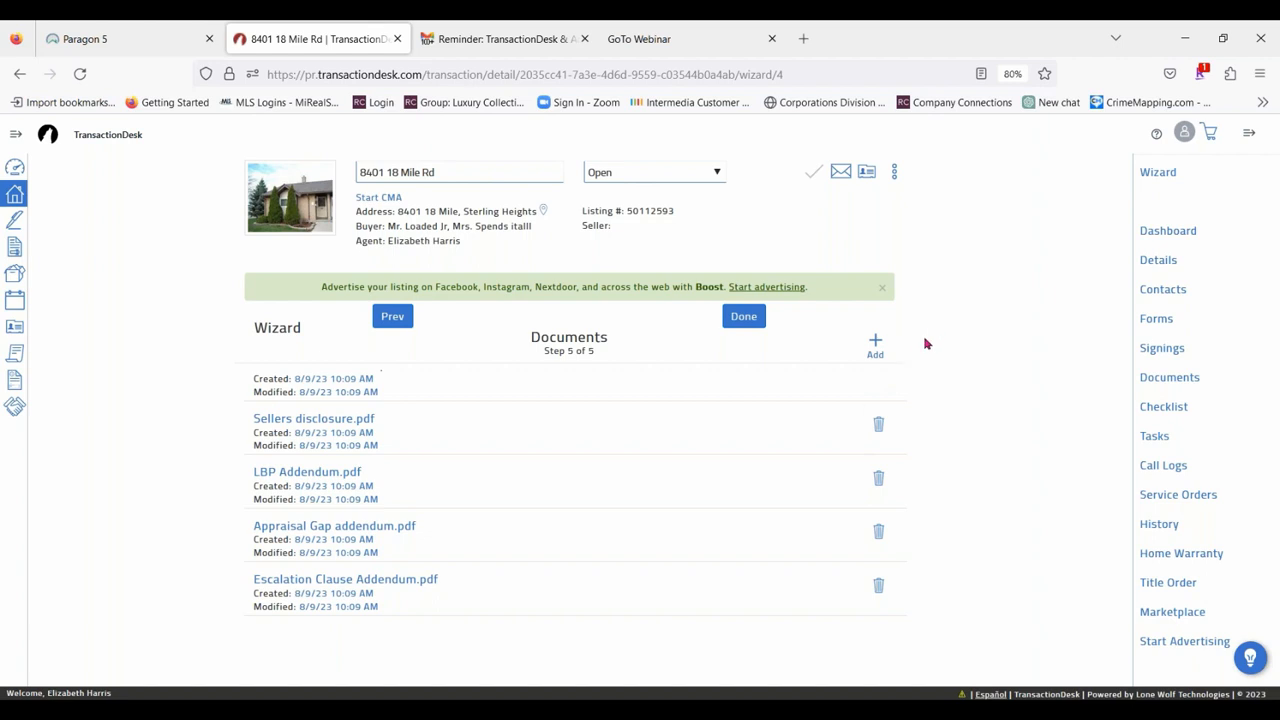
Start a document upload, search Downloads for "sellers disc", and select Disclosures(6) plus the Pointe Tremble and Cherry Creek agency relationship disclosures.
left_click(875, 345)
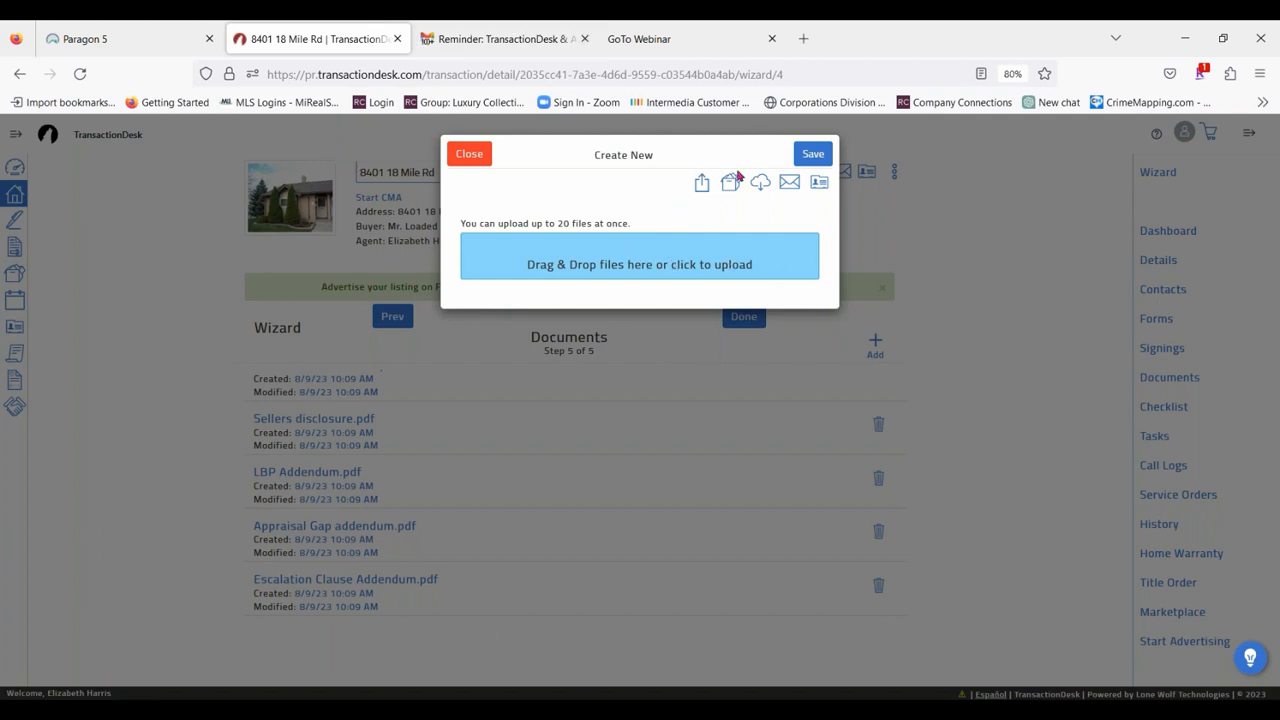
left_click(637, 257)
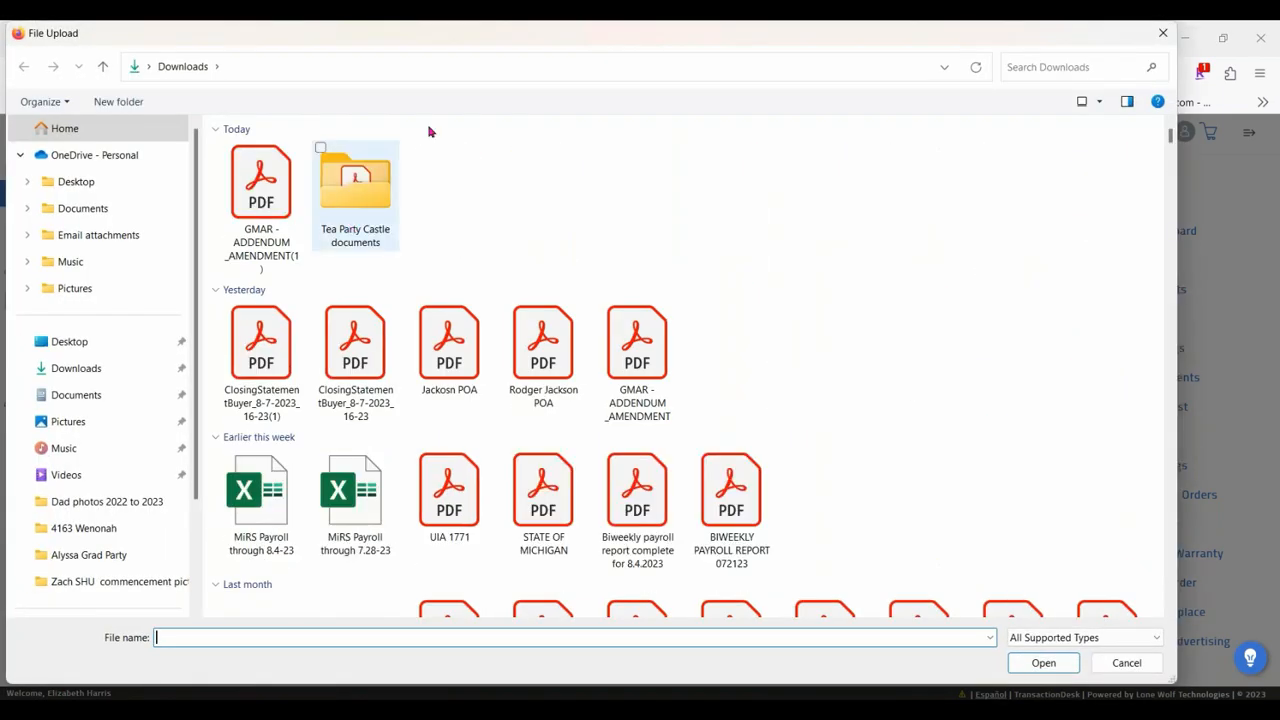
left_click(1073, 68)
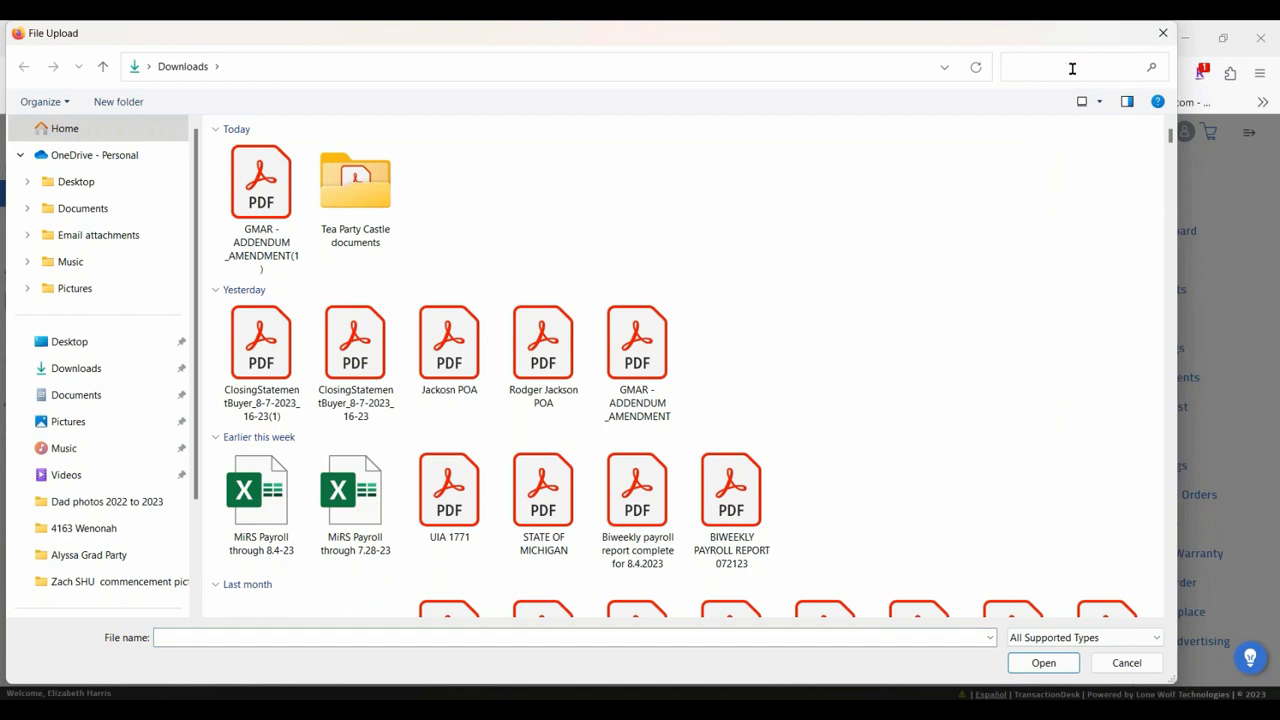
type("sellers disc")
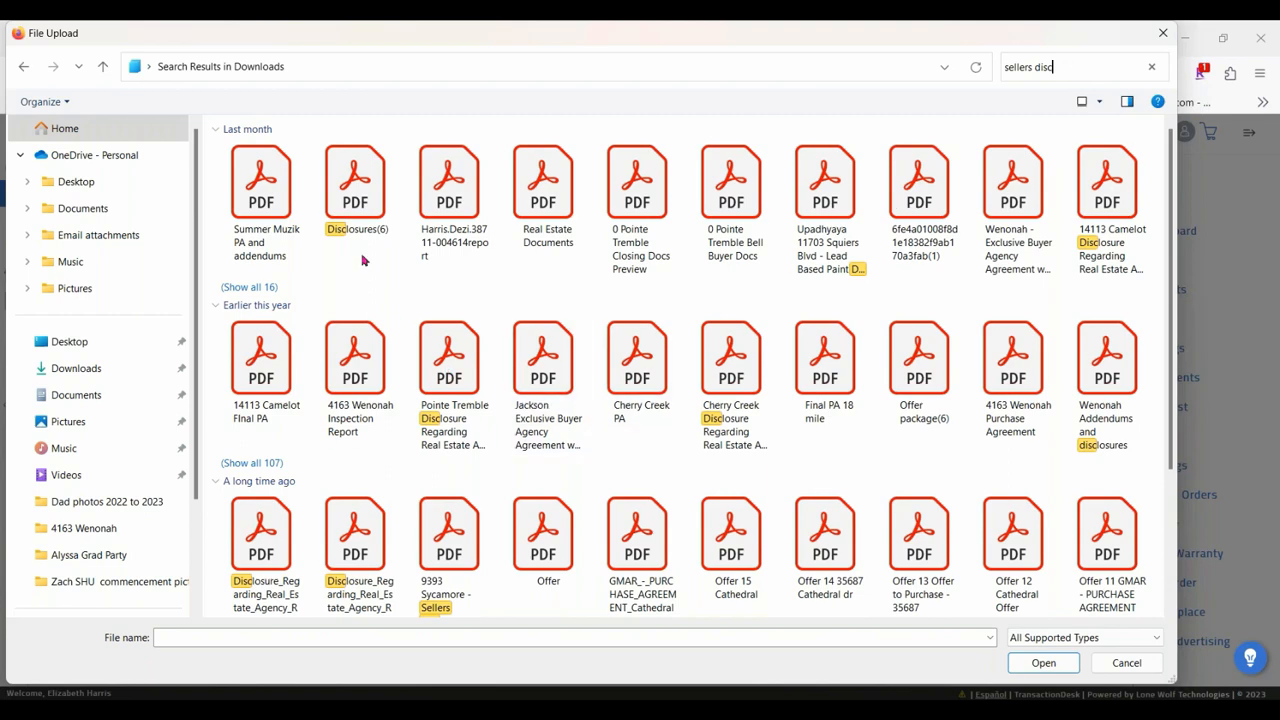
left_click(355, 190)
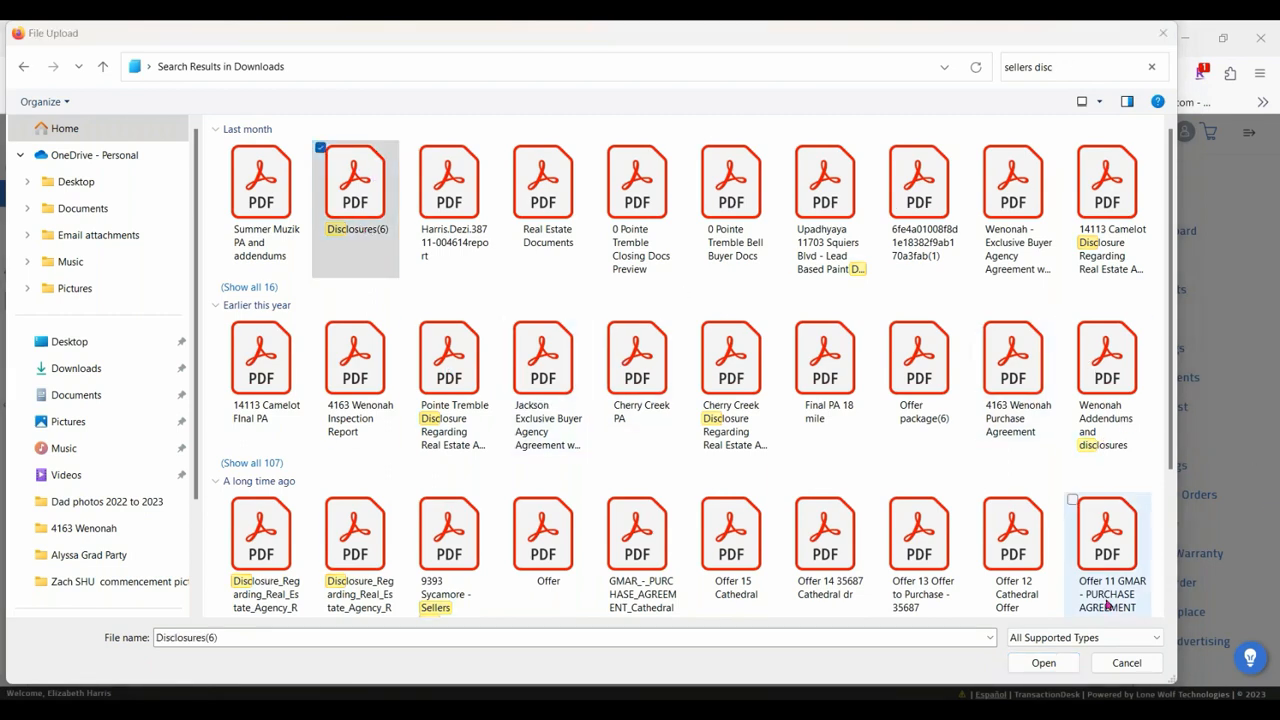
left_click(1059, 670)
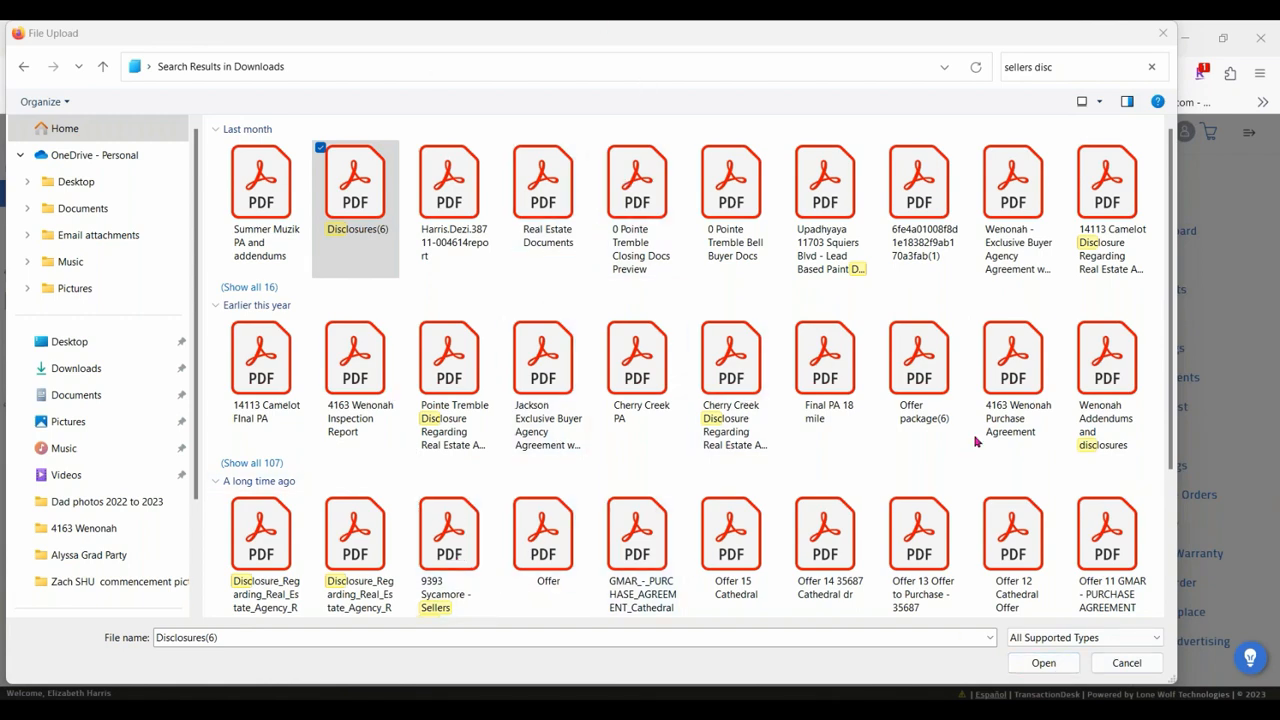
left_click(452, 345, "ctrl")
left_click(719, 344, "ctrl")
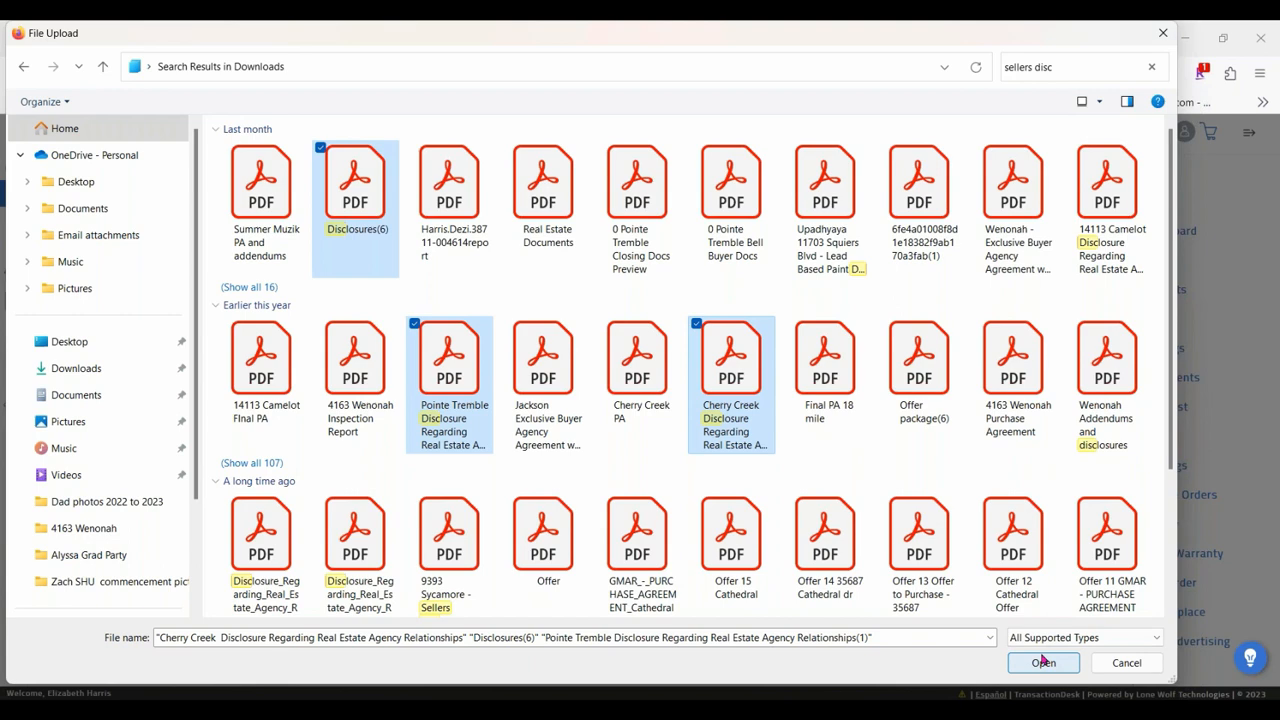
Reduce the file selection to Disclosures(6) only and upload it to the transaction's documents.
left_click(712, 340)
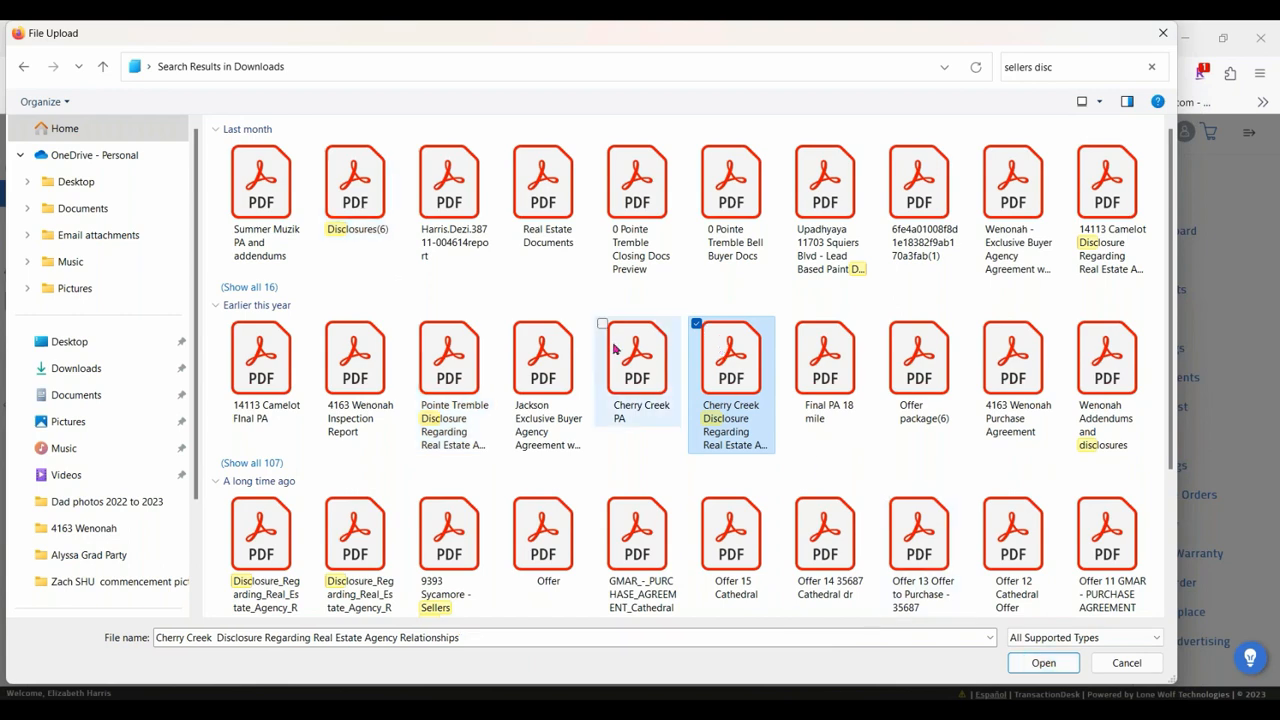
left_click(489, 337)
left_click(362, 182)
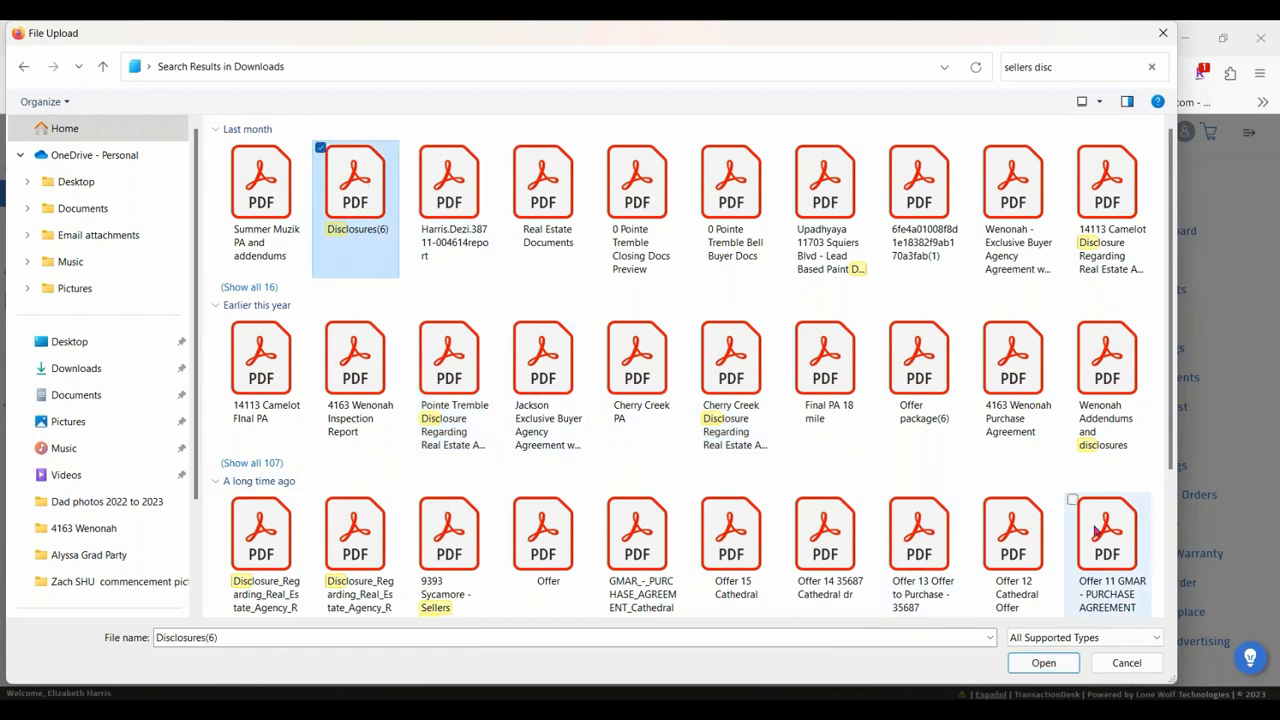
left_click(1043, 666)
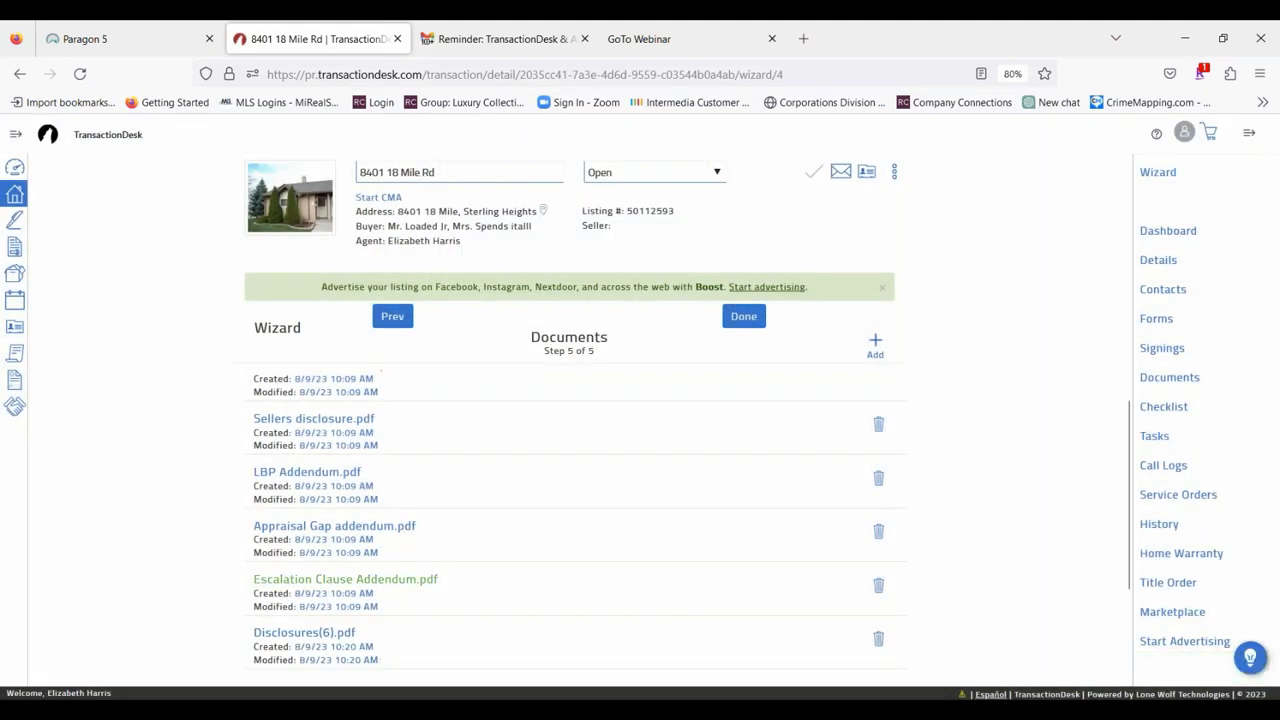
Delete Disclosures(6).pdf from the transaction's documents and confirm the deletion.
scroll(563, 454, "down", 1)
scroll(563, 454, "down", 3)
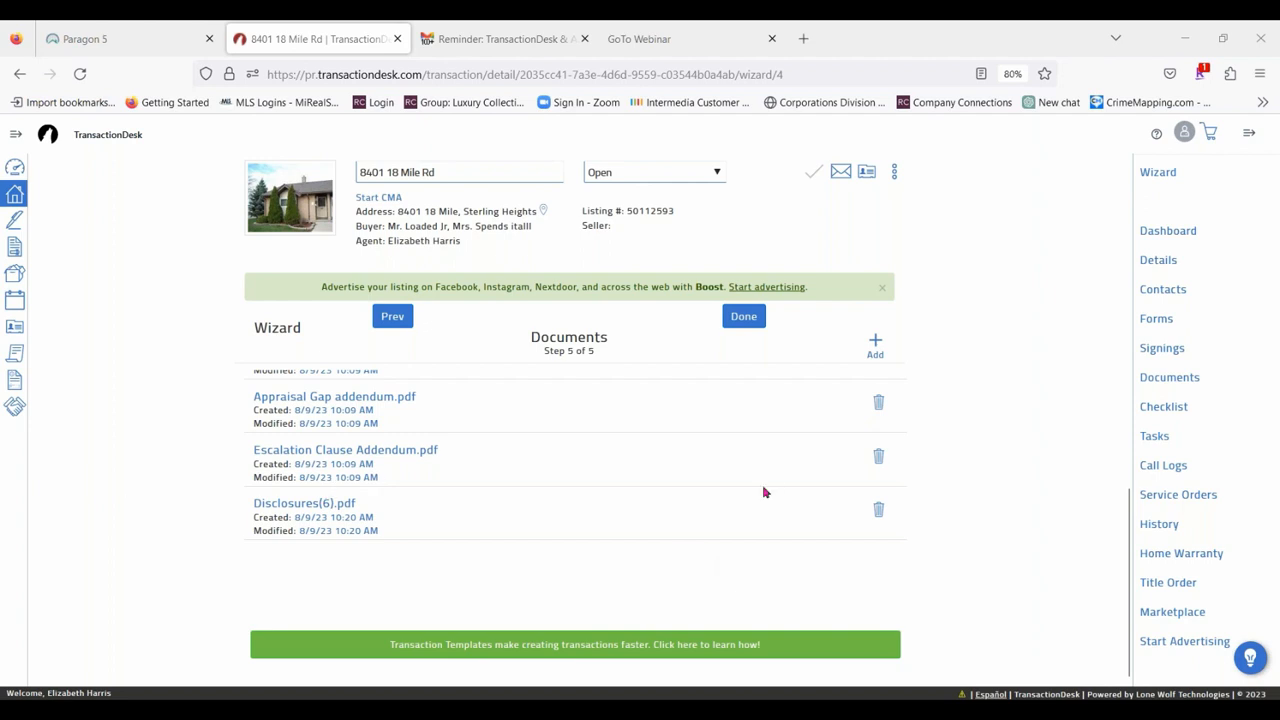
left_click(878, 512)
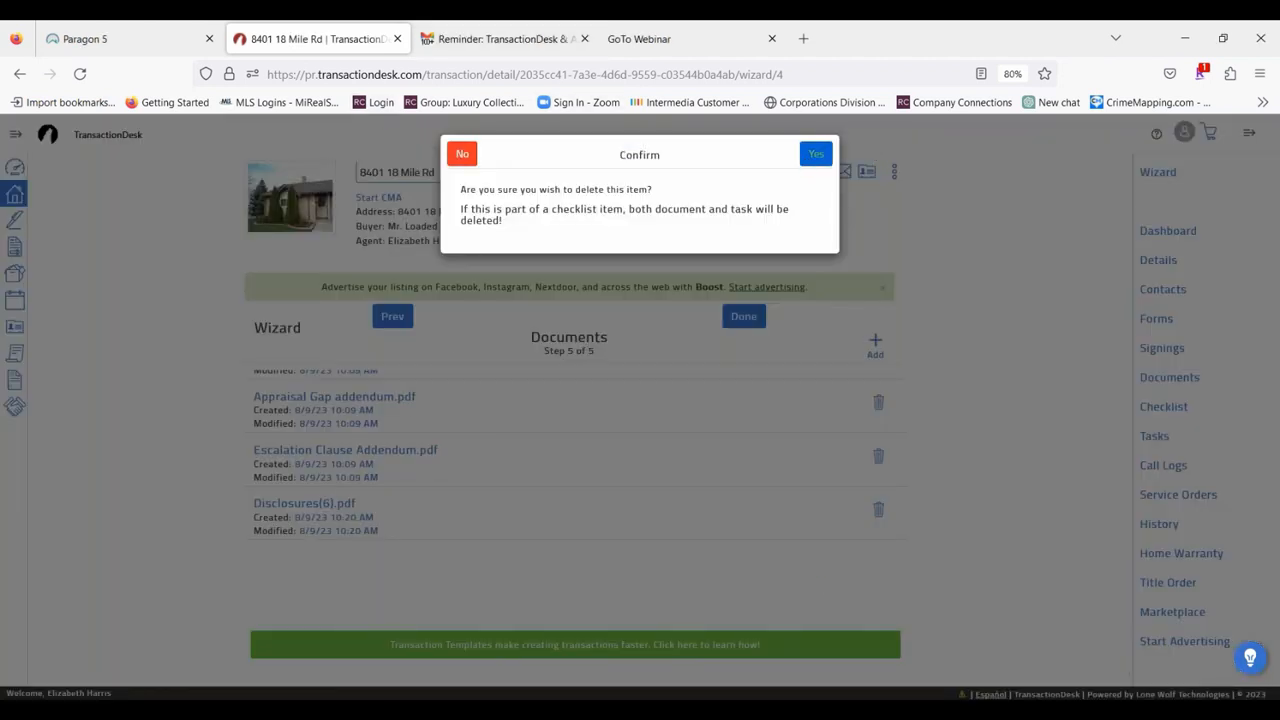
left_click(816, 153)
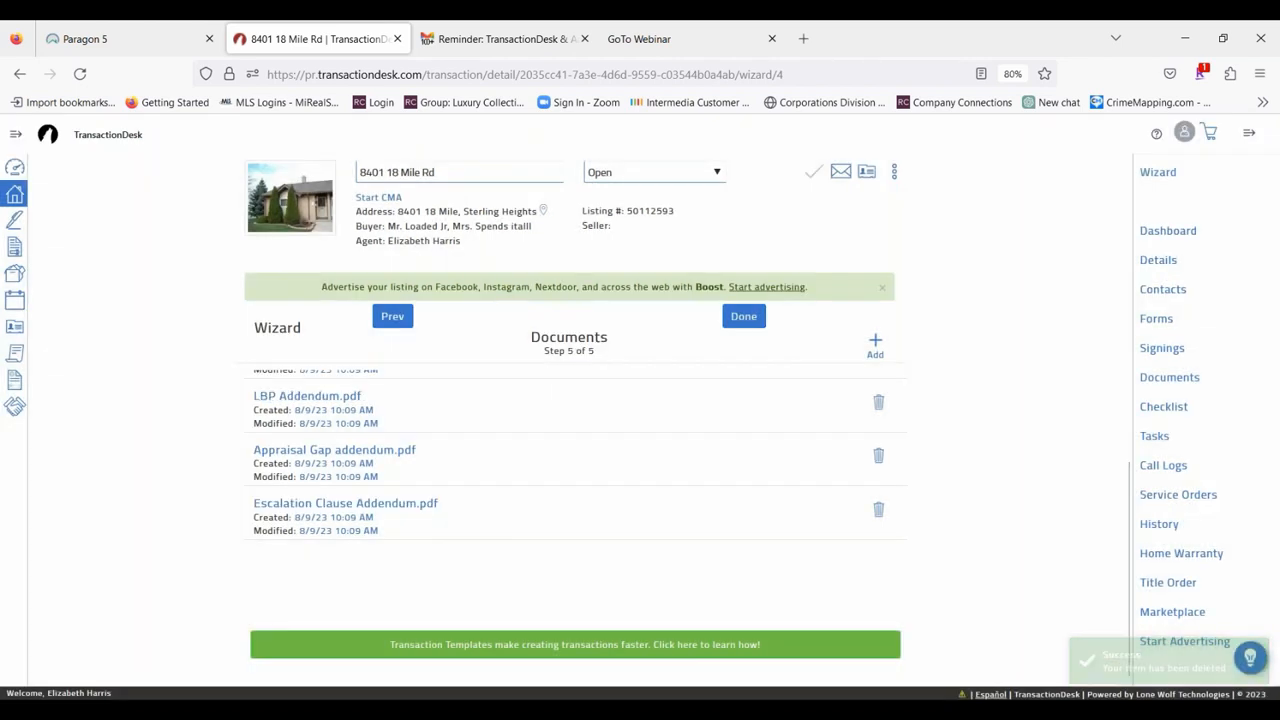
Finish the wizard, and in the transaction's B.H.H.K.R - Buy and Sell Agreement form select the Clinton Township office for the header.
left_click(744, 317)
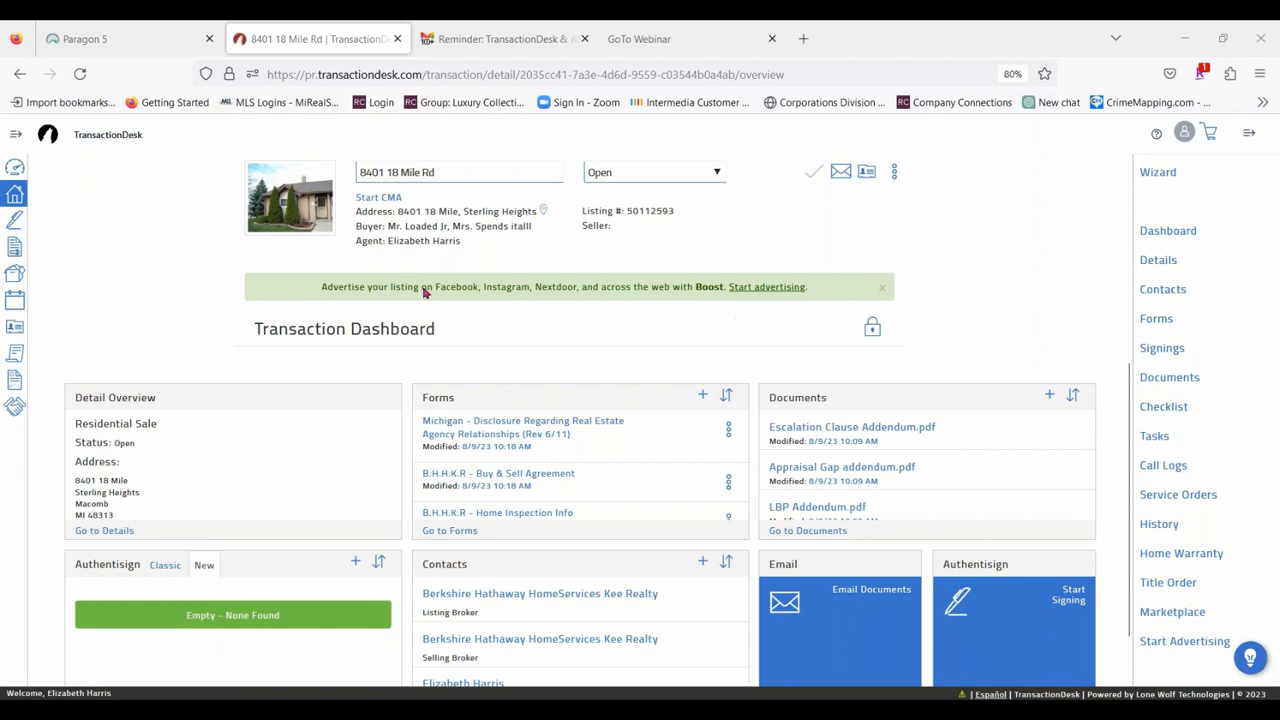
left_click(1158, 320)
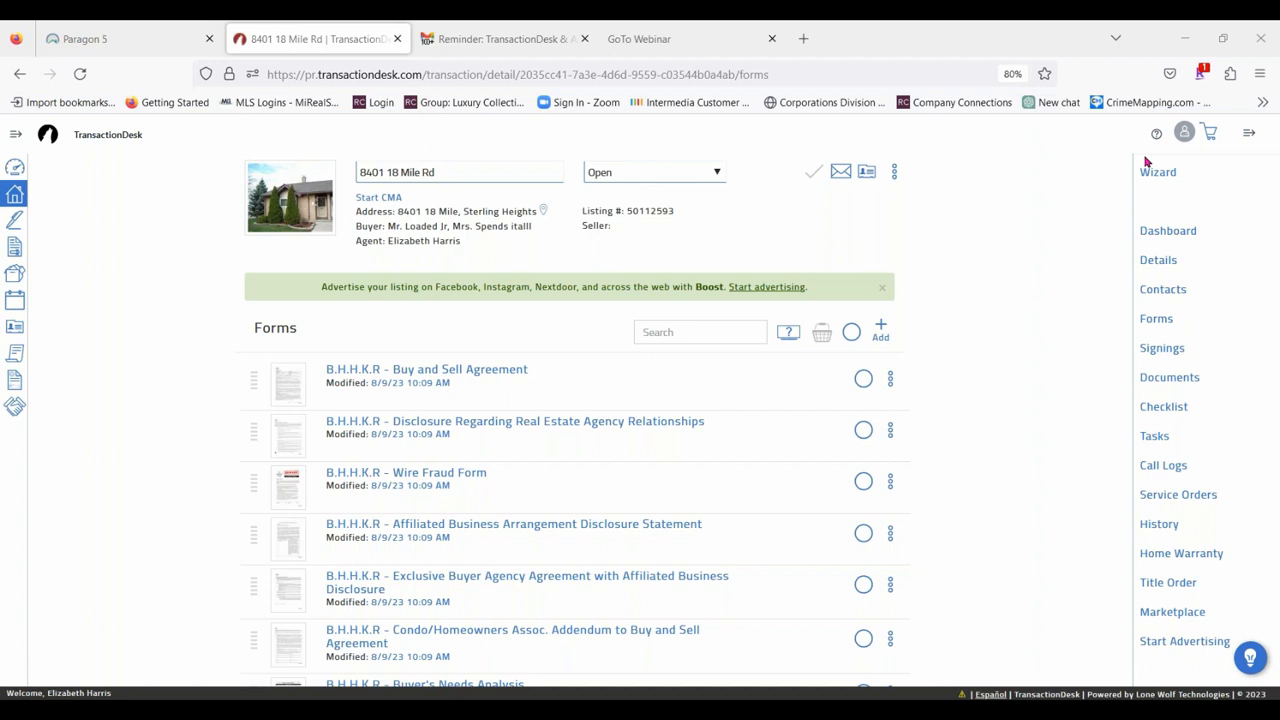
left_click(468, 377)
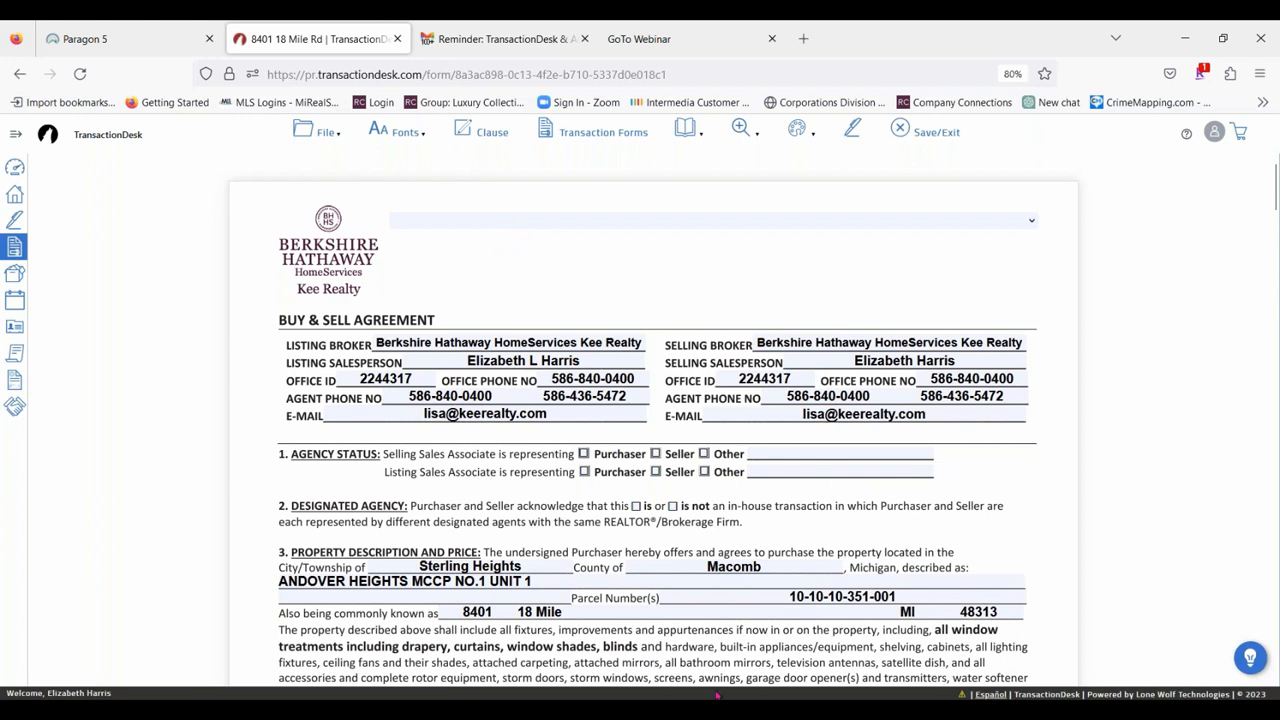
left_click(496, 224)
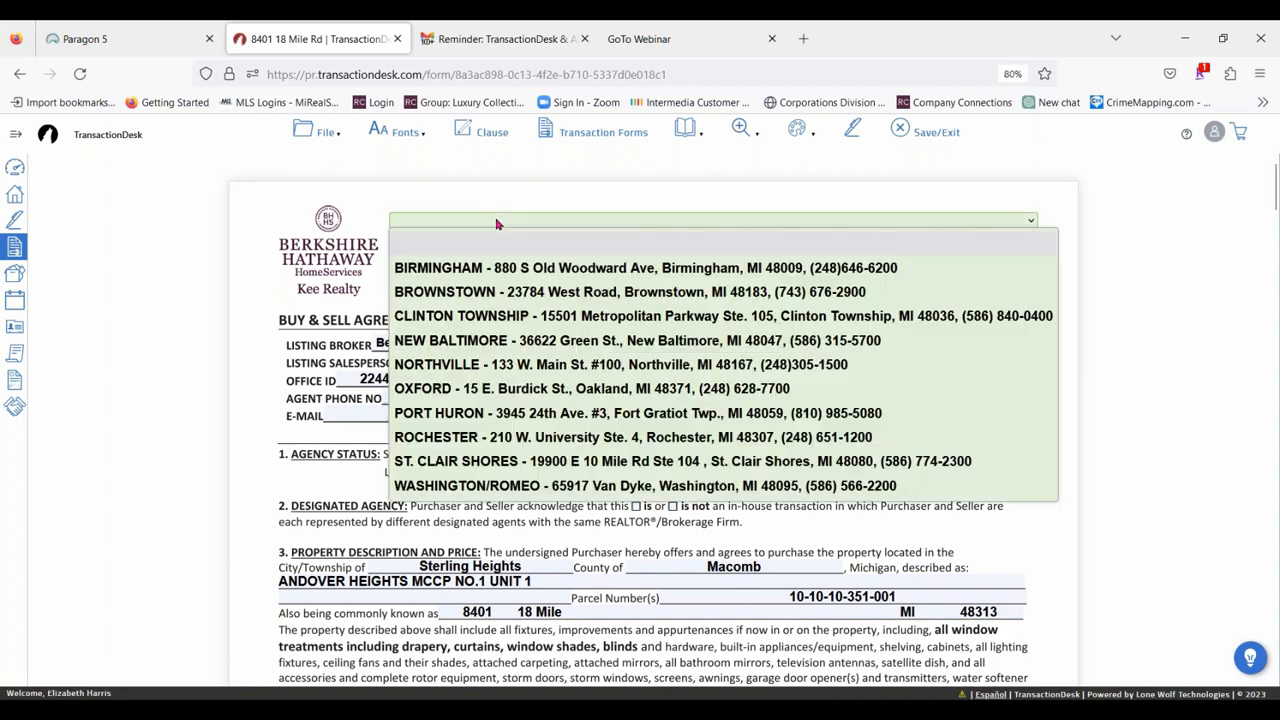
left_click(470, 316)
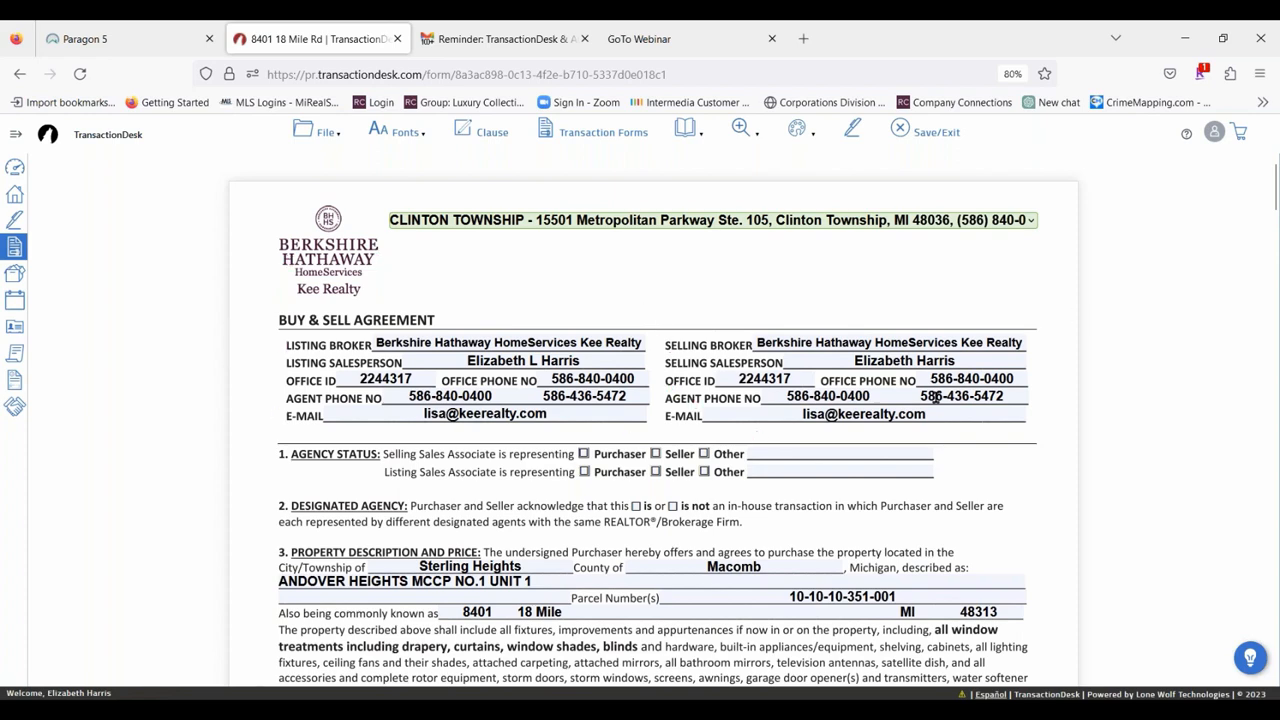
Review the prefilled Buy & Sell Agreement from the property description, included and excluded items and price through to the purchaser and seller signature sections.
scroll(562, 359, "down", 5)
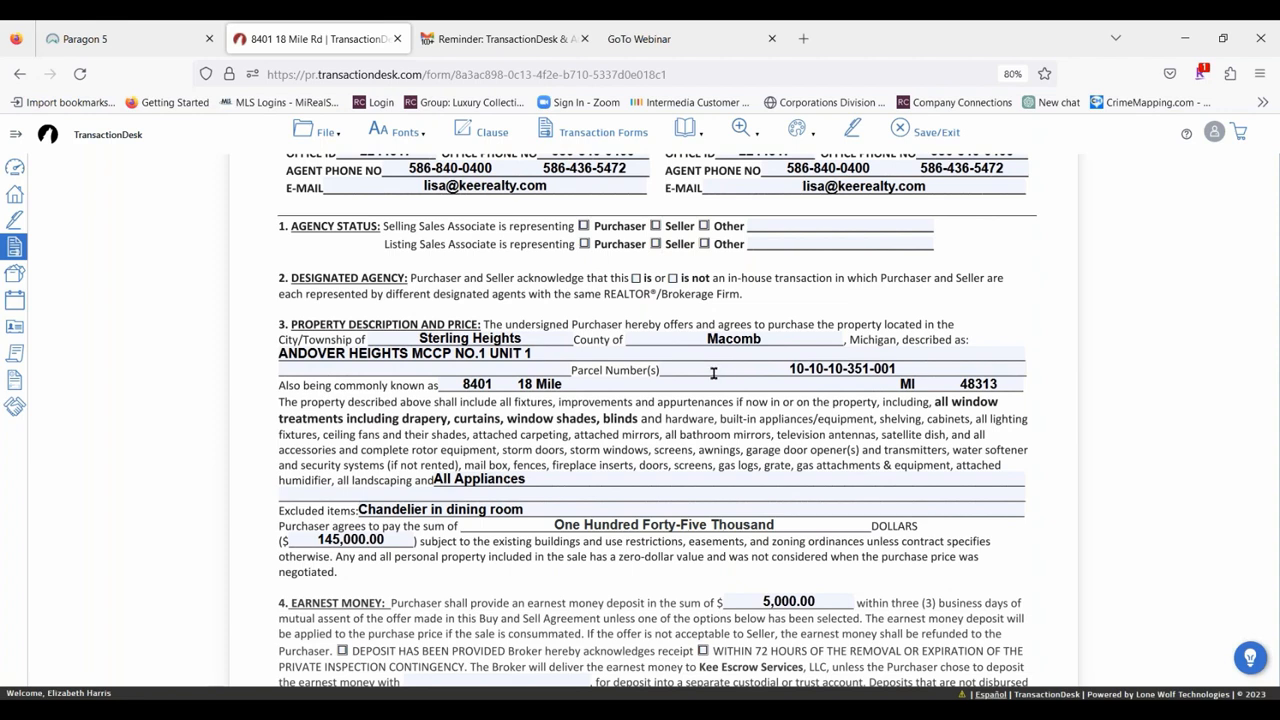
left_click(436, 478)
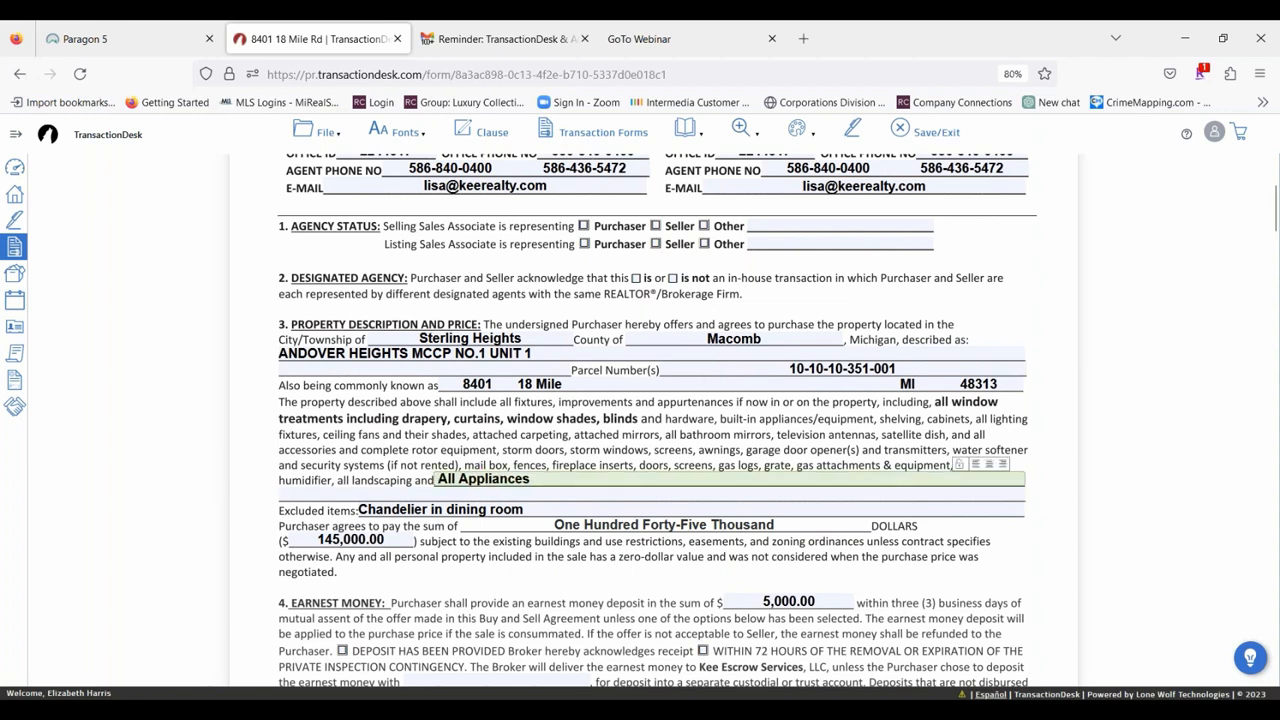
left_click(362, 509)
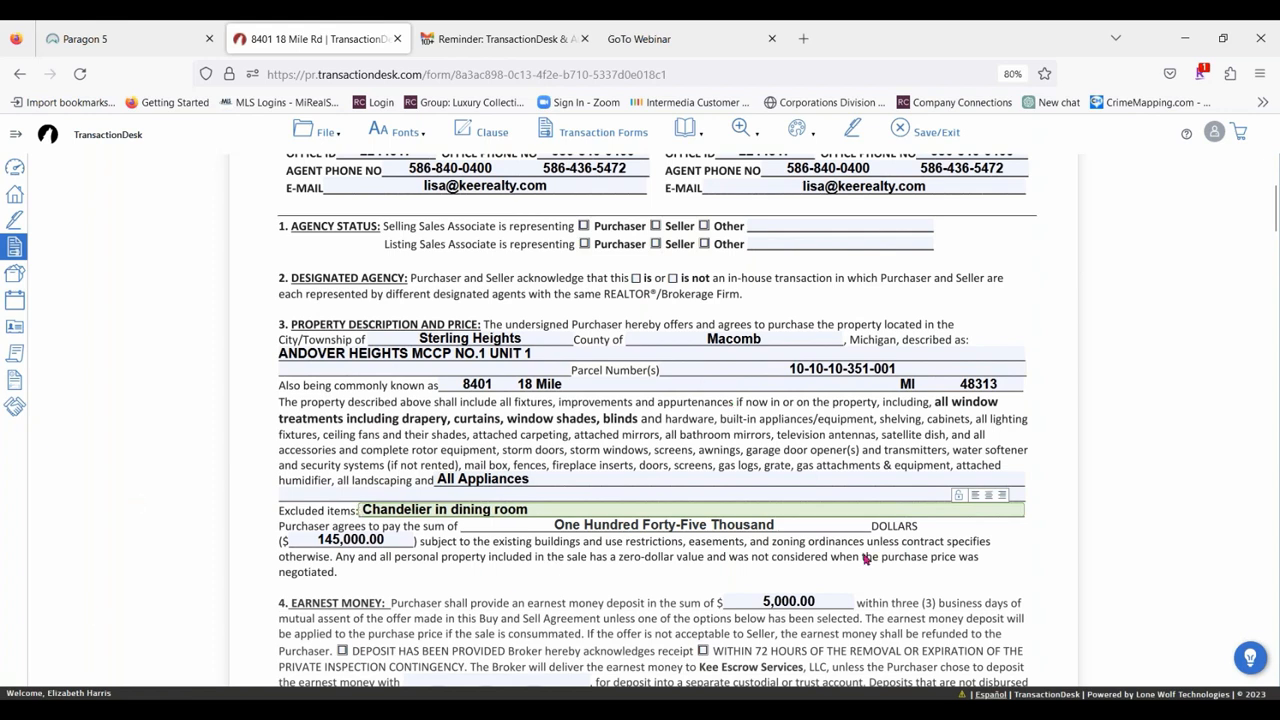
scroll(561, 543, "down", 5)
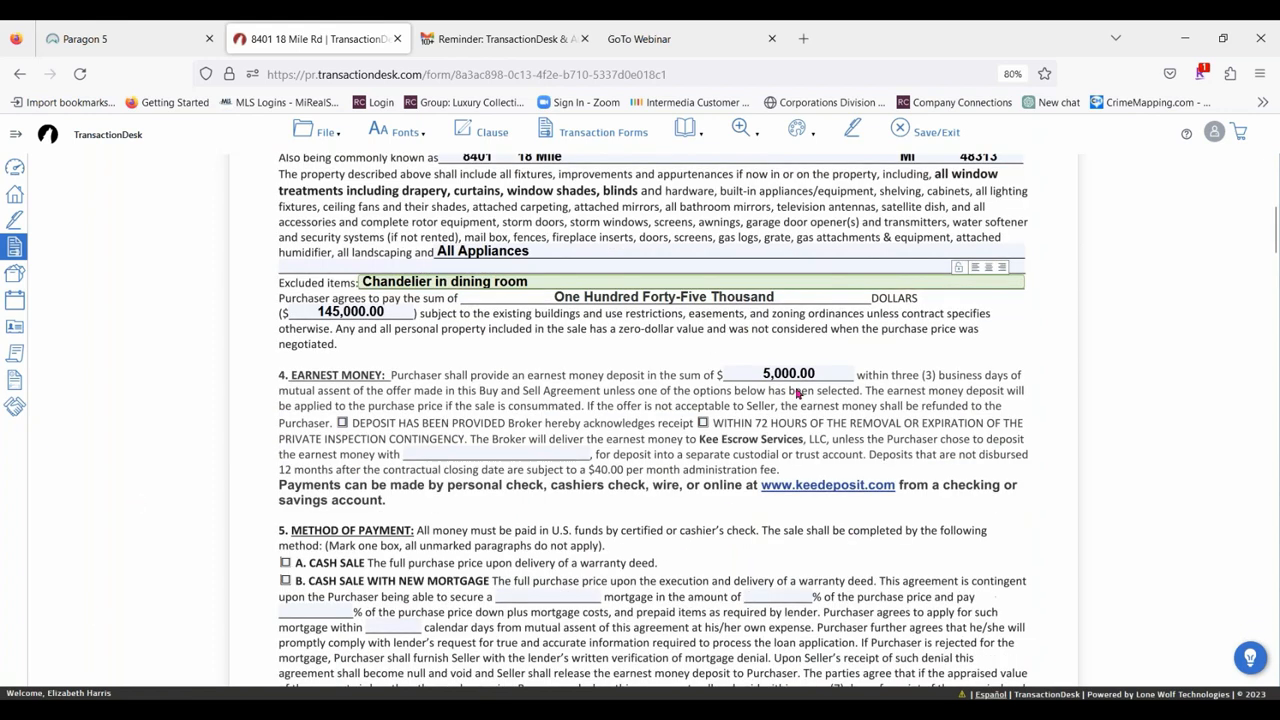
scroll(521, 425, "down", 4)
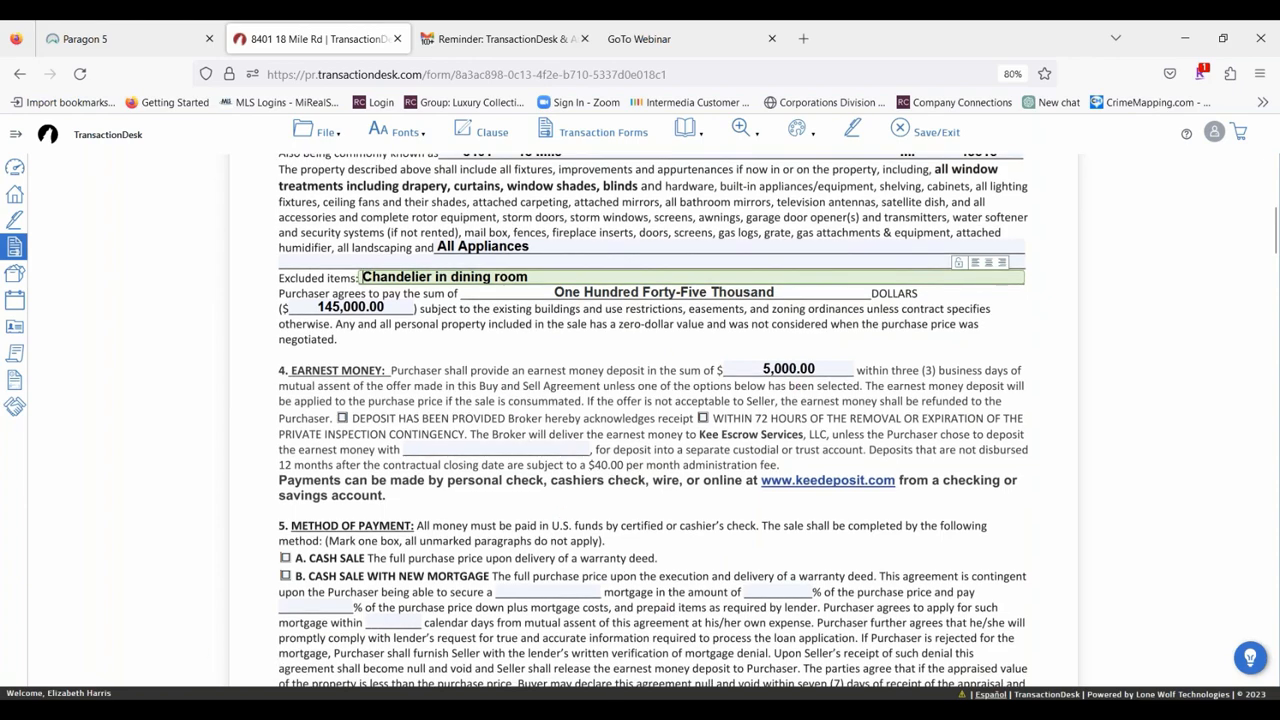
scroll(653, 490, "down", 10)
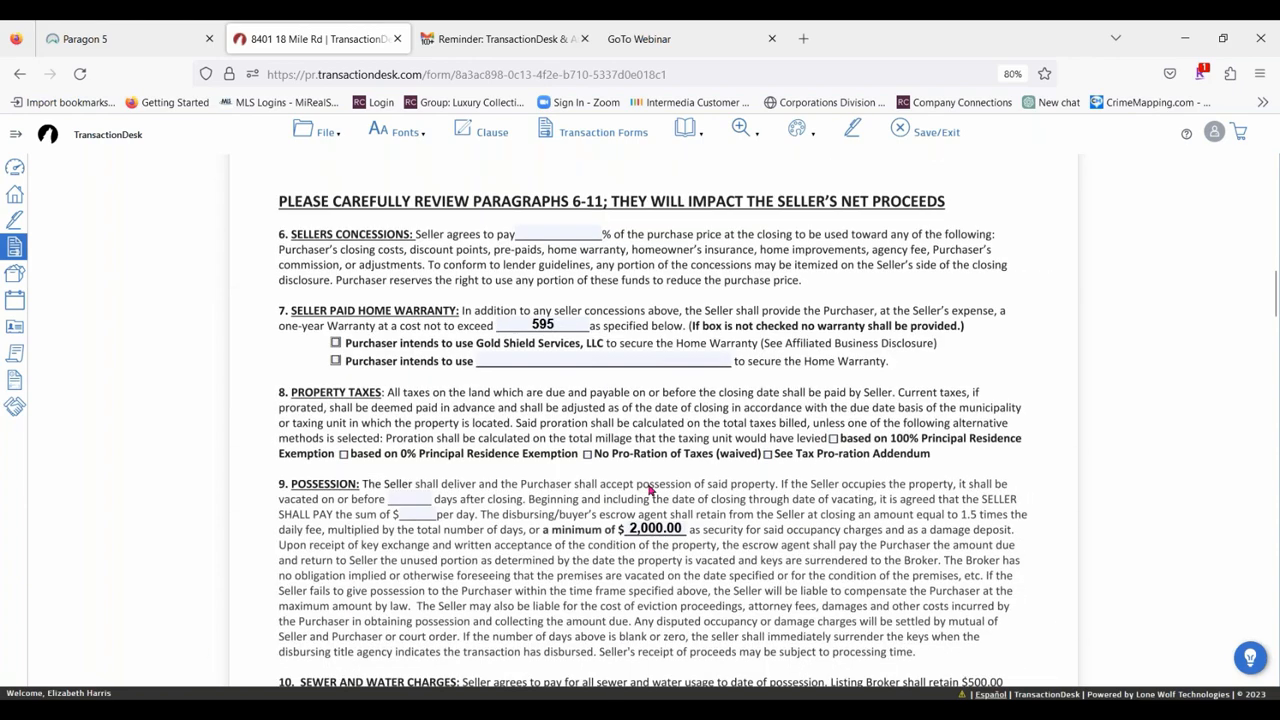
scroll(669, 468, "down", 7)
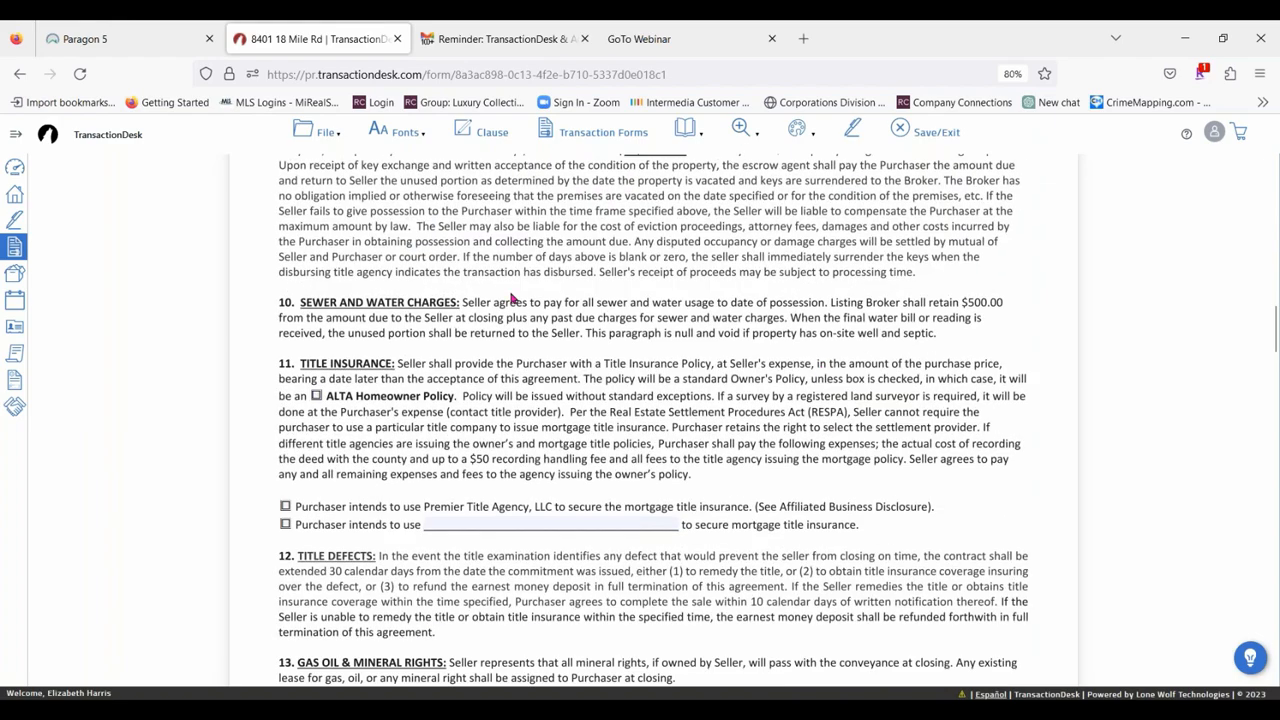
scroll(450, 310, "up", 4)
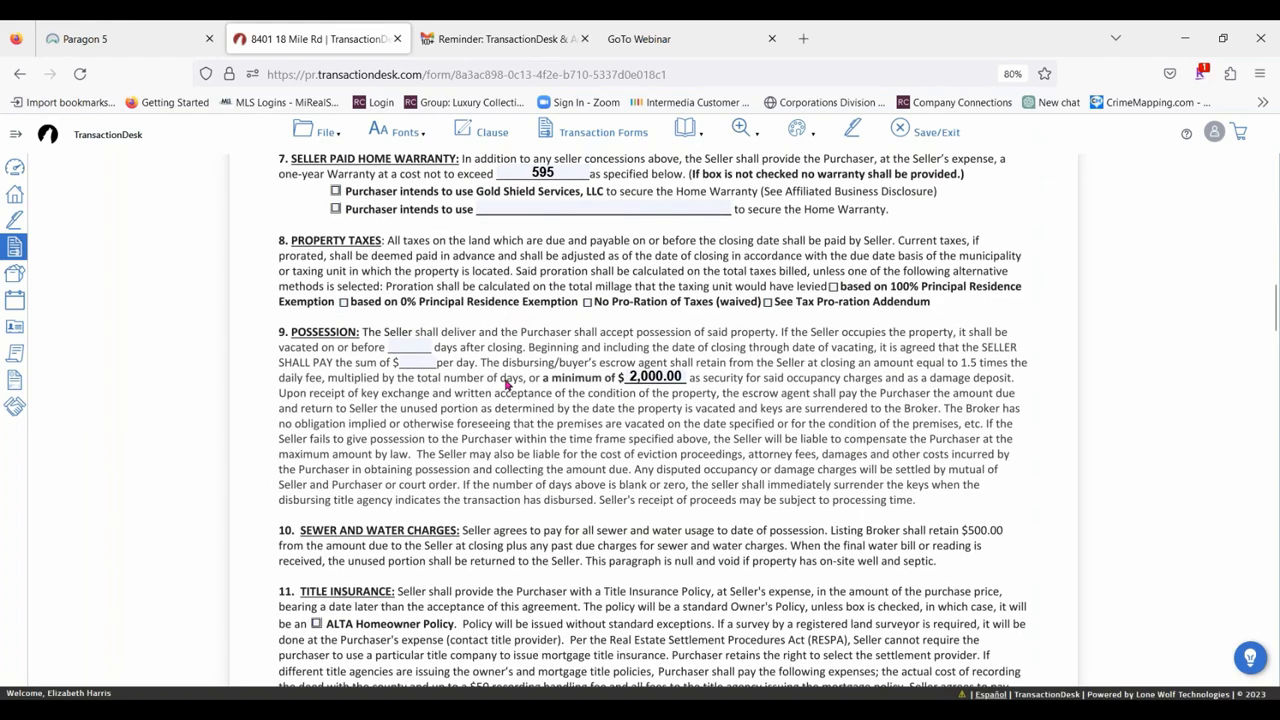
scroll(509, 388, "down", 3)
scroll(727, 390, "down", 20)
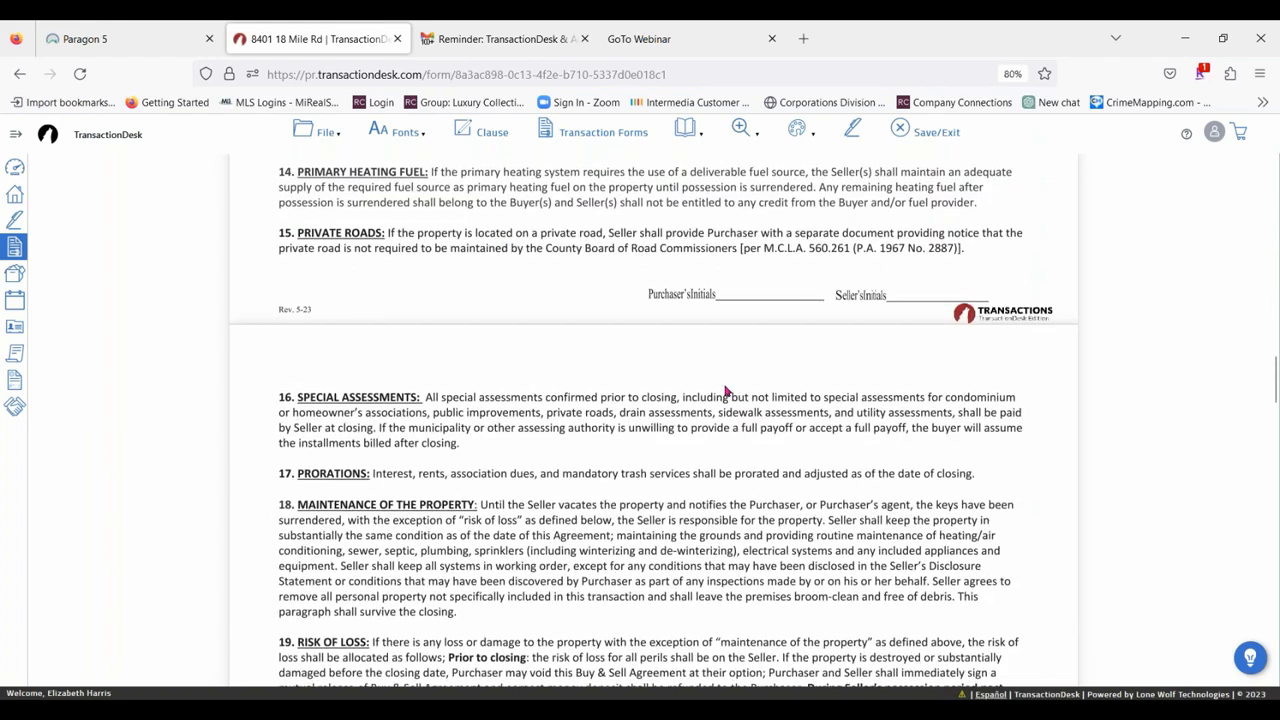
scroll(727, 390, "down", 20)
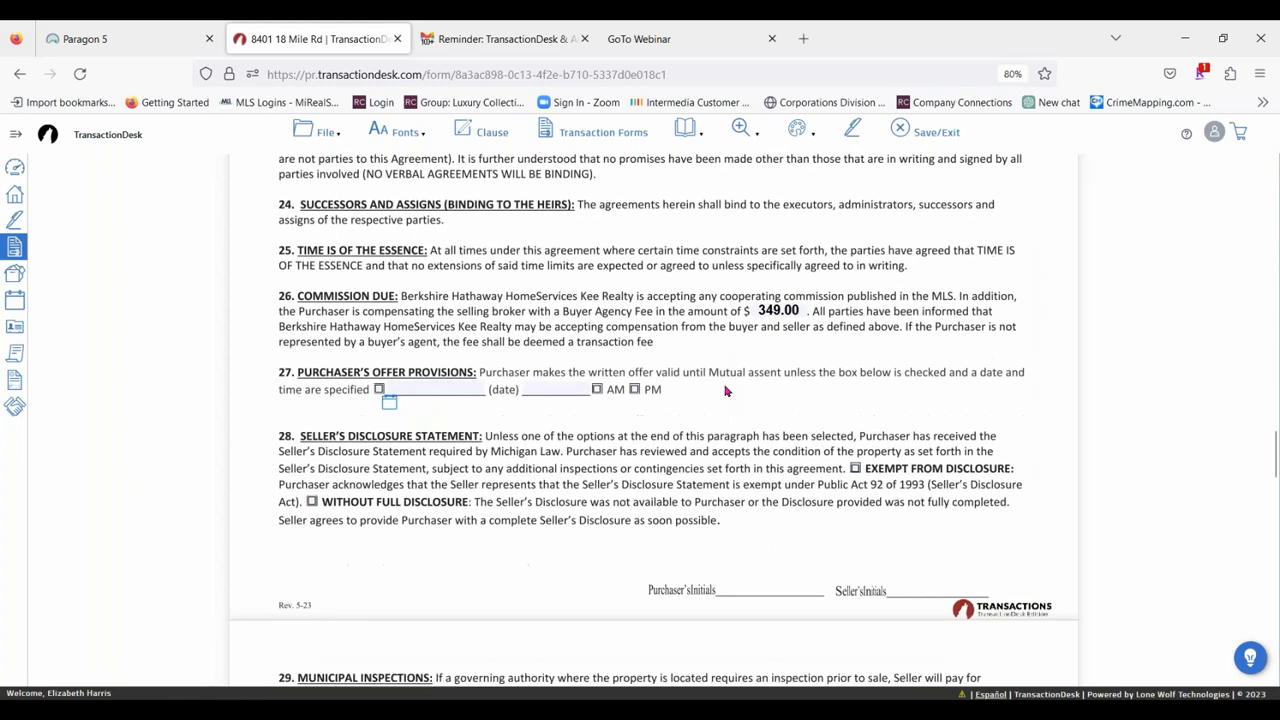
scroll(726, 392, "down", 4)
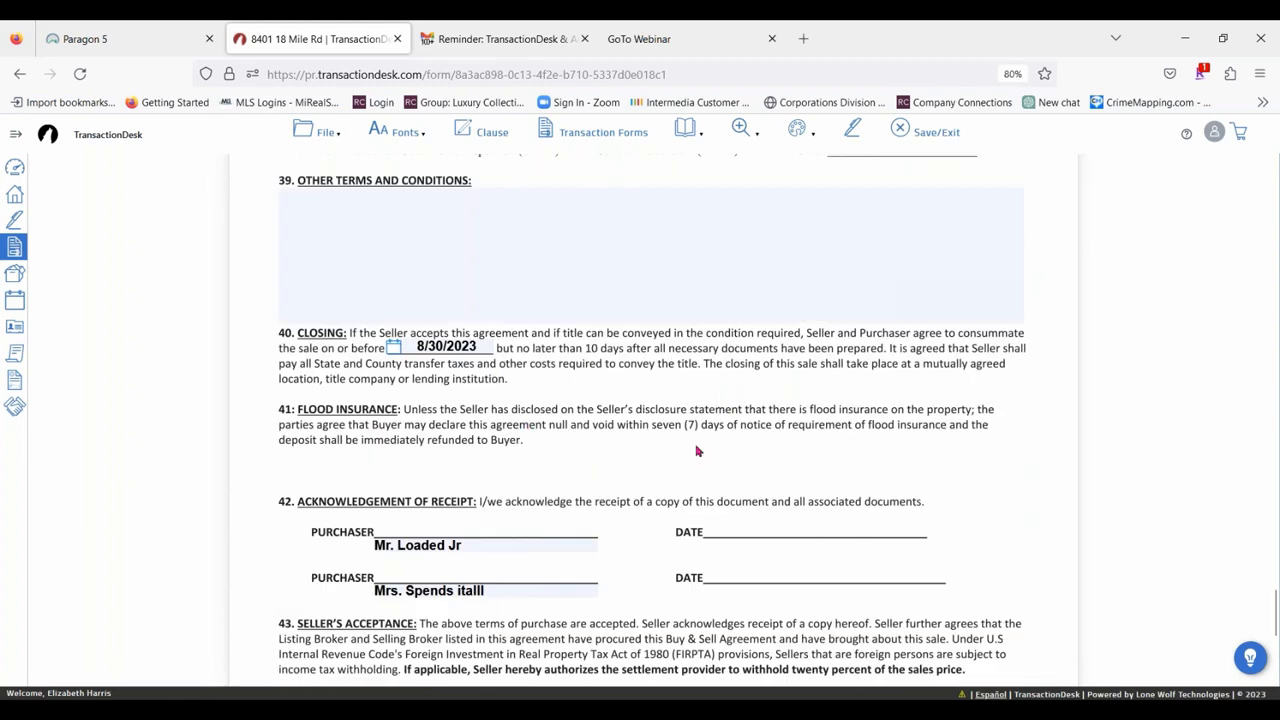
scroll(679, 460, "down", 3)
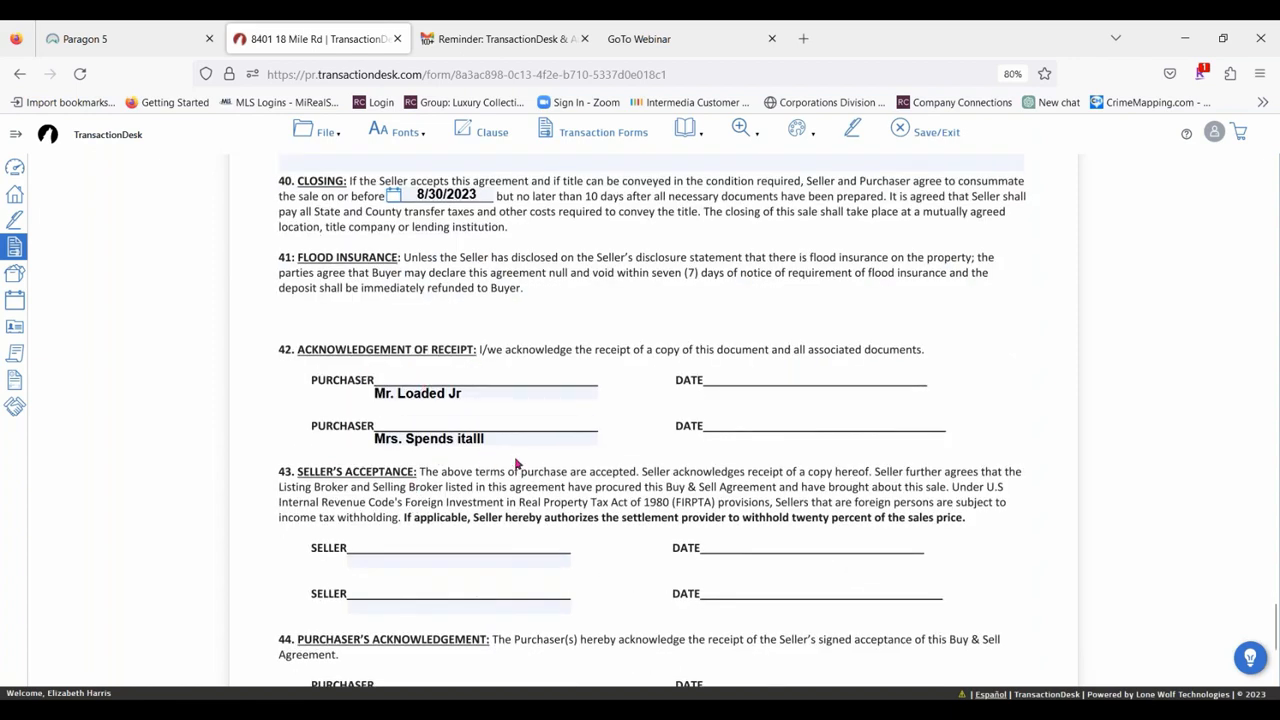
scroll(640, 500, "down", 3)
scroll(590, 567, "up", 20)
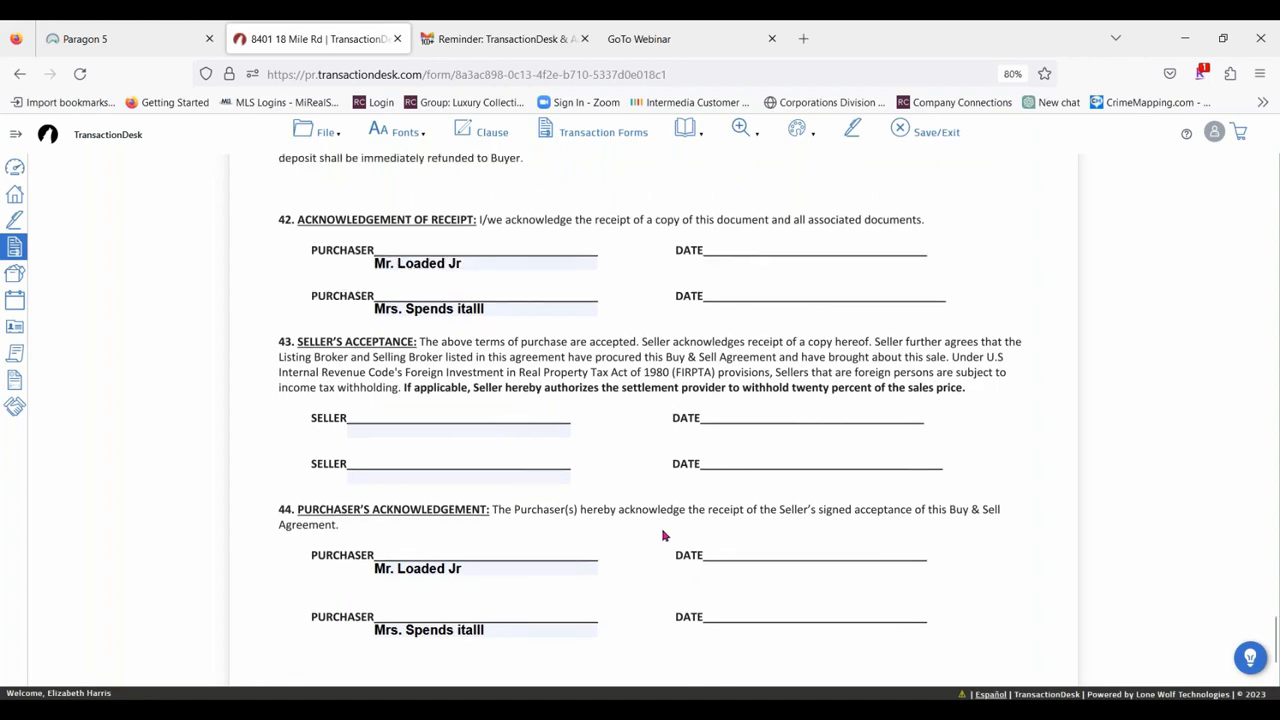
scroll(714, 510, "up", 8)
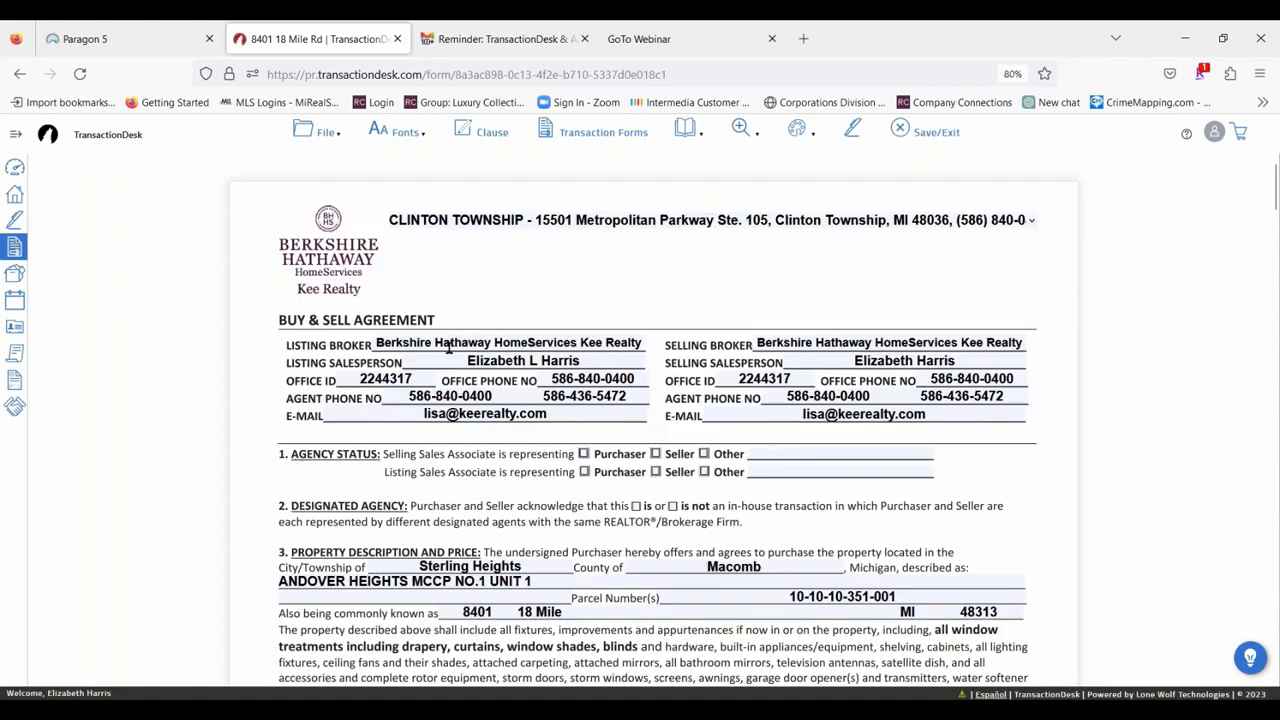
scroll(850, 560, "down", 3)
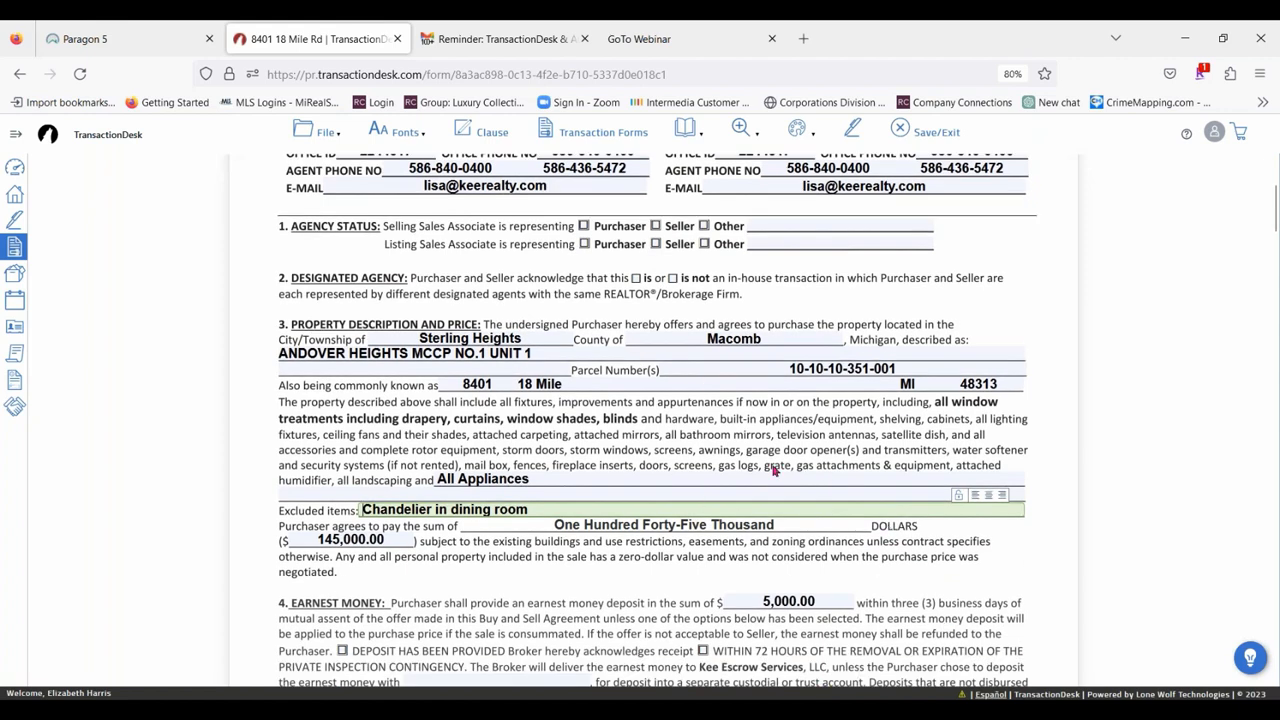
Save the Buy & Sell Agreement form without leaving it.
left_click(310, 134)
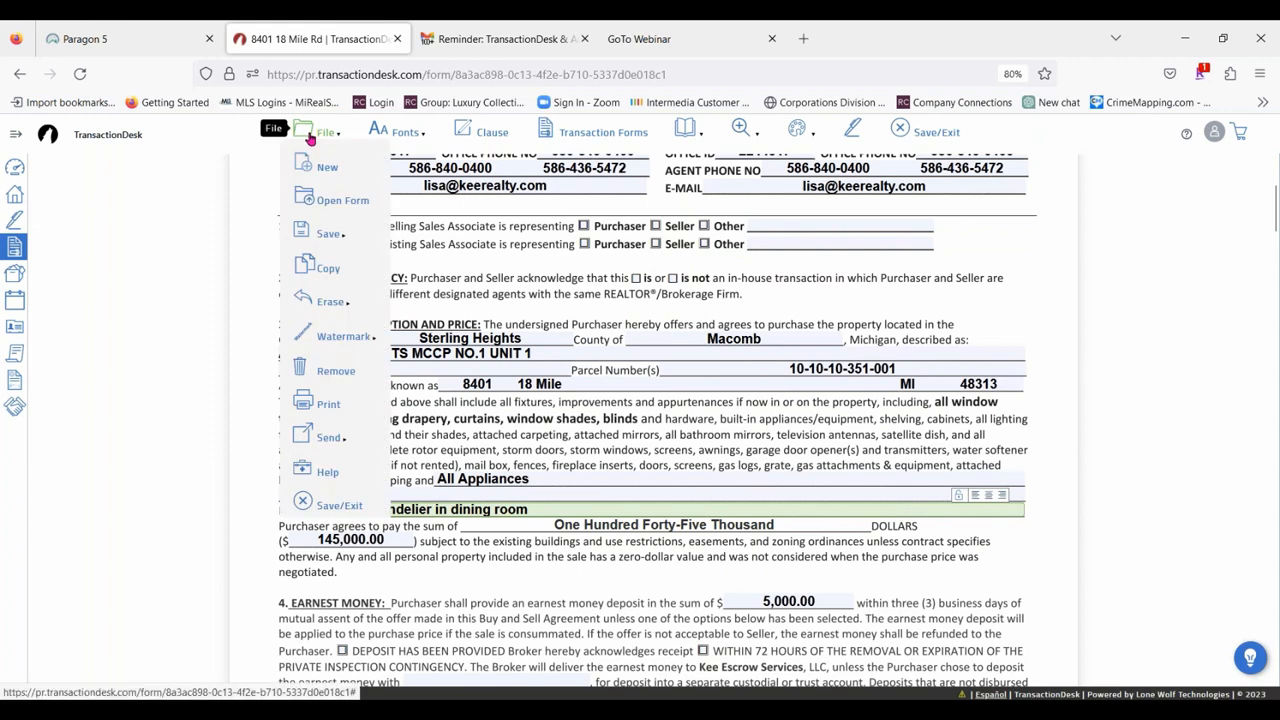
mouse_move(356, 236)
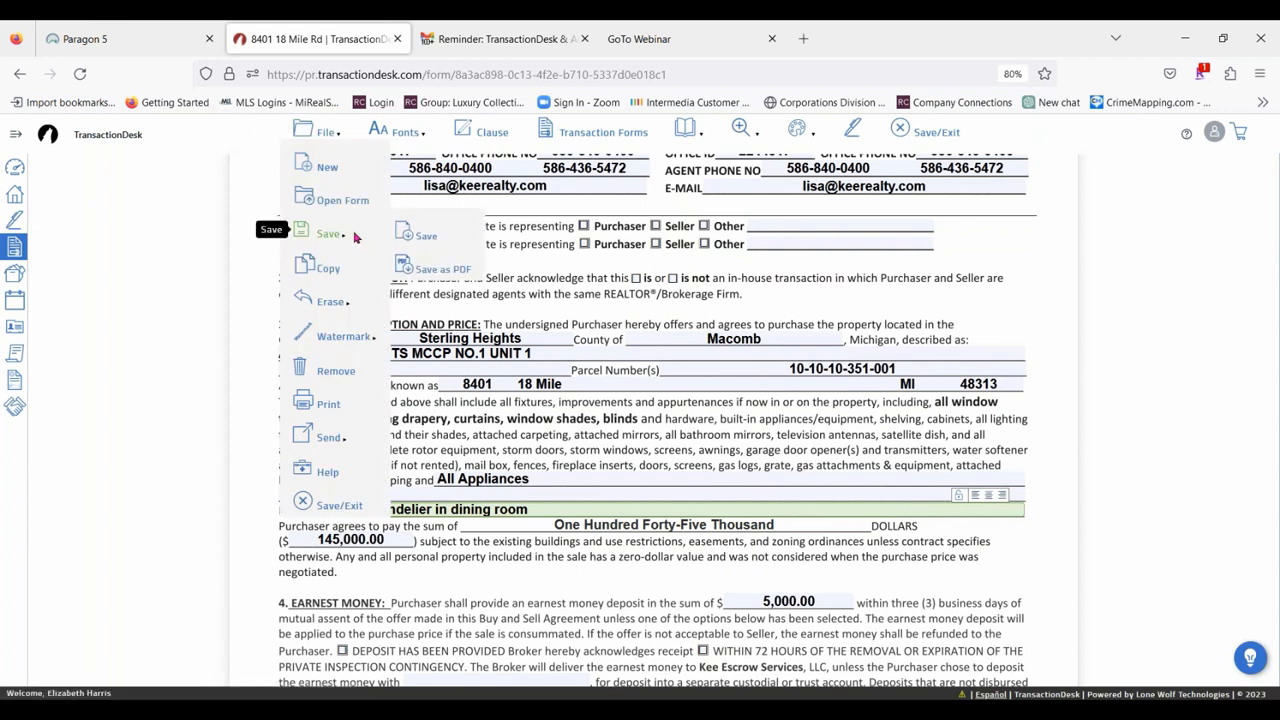
left_click(427, 235)
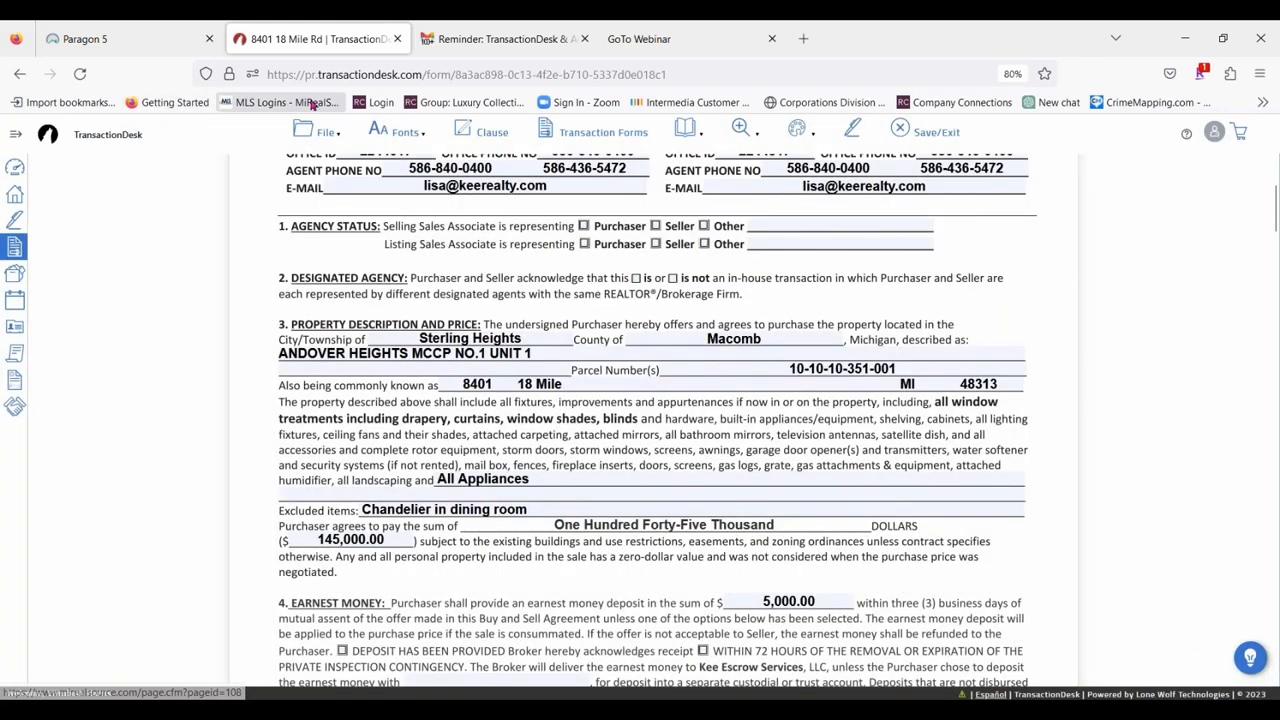
View the Berkshire Hathaway HomeServices Kee Realty forms available to add to the transaction, and close the list without adding any.
left_click(326, 132)
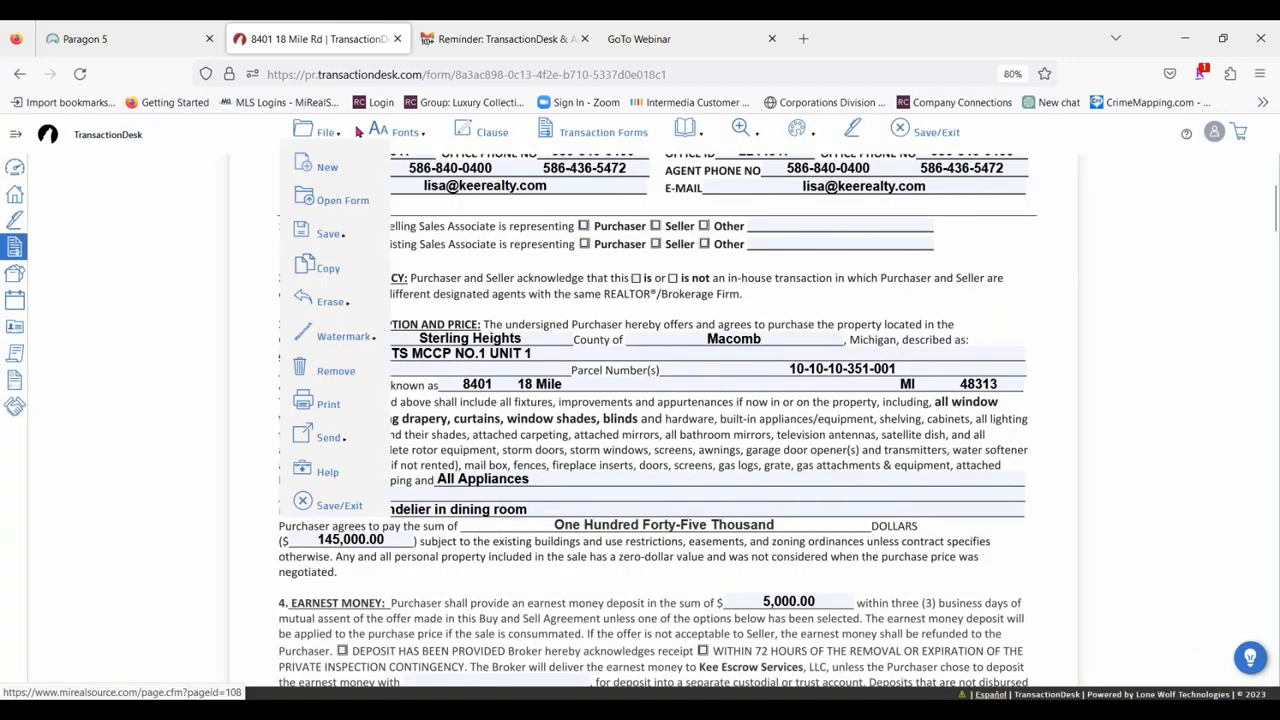
left_click(319, 170)
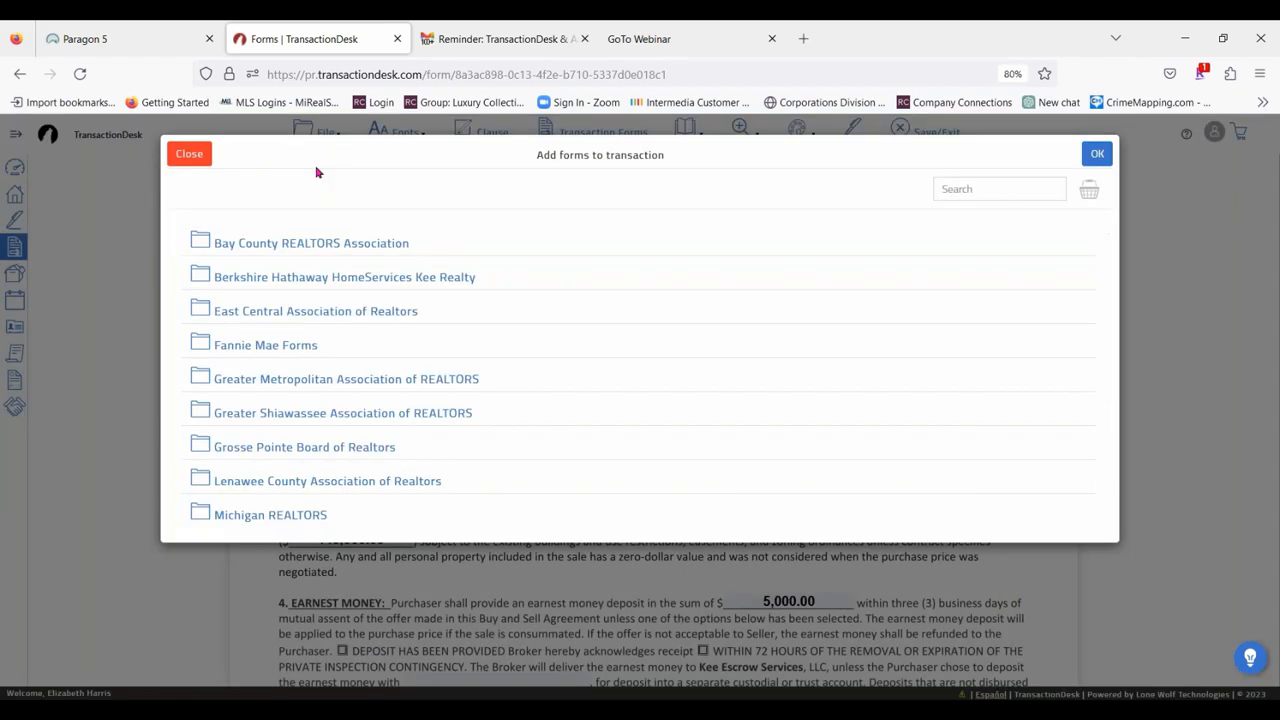
left_click(378, 277)
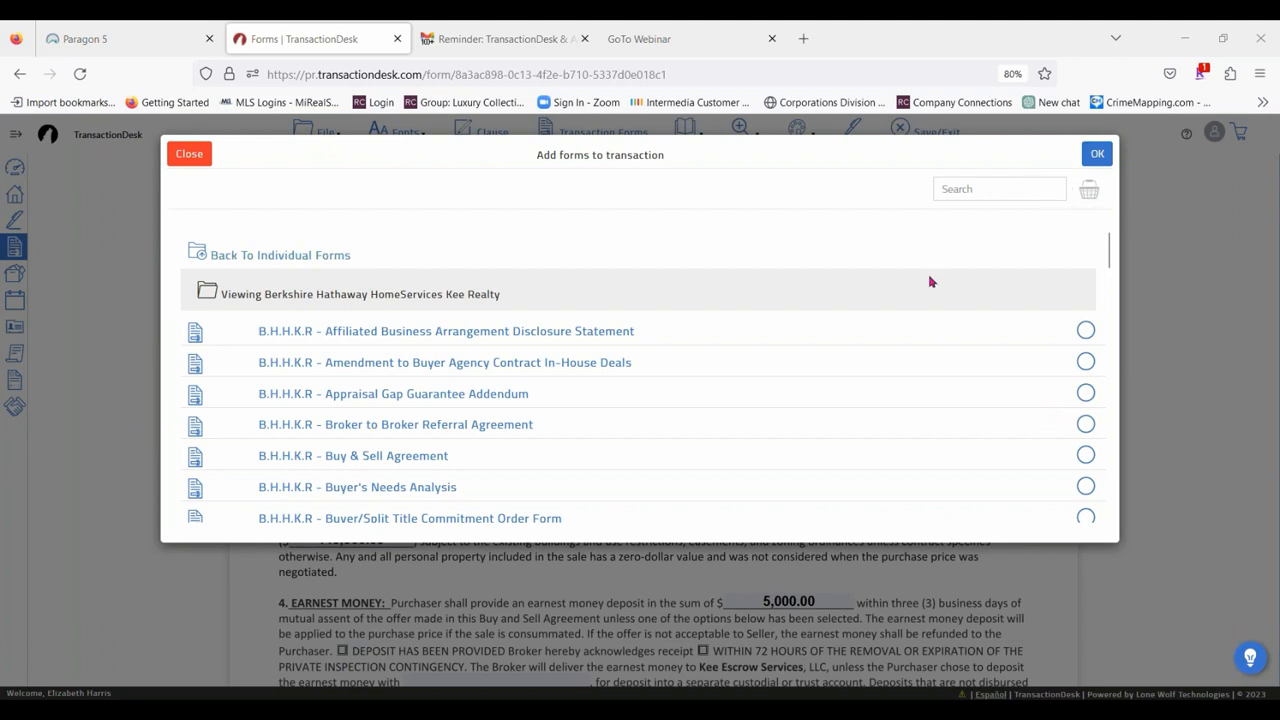
left_click(190, 154)
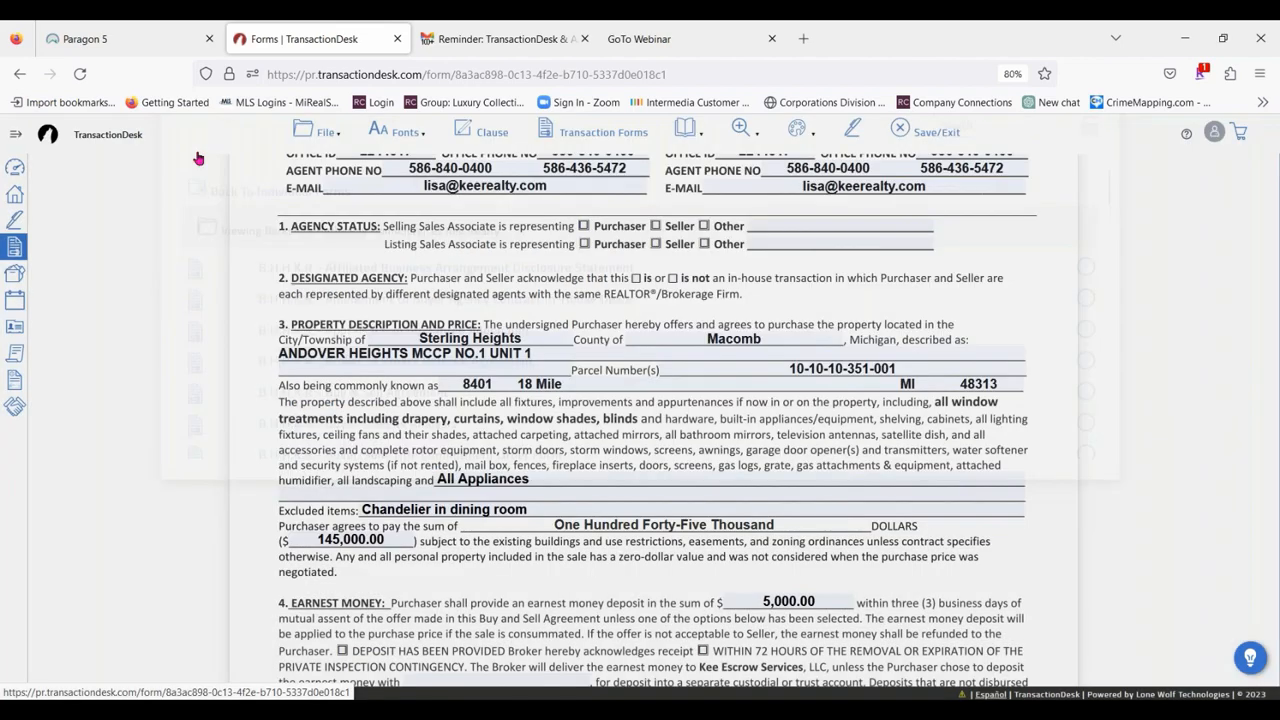
Open the transaction's B.H.H.K.R - Disclosure Regarding Real Estate Agency Relationships form and select the Clinton Township office in its header.
left_click(328, 133)
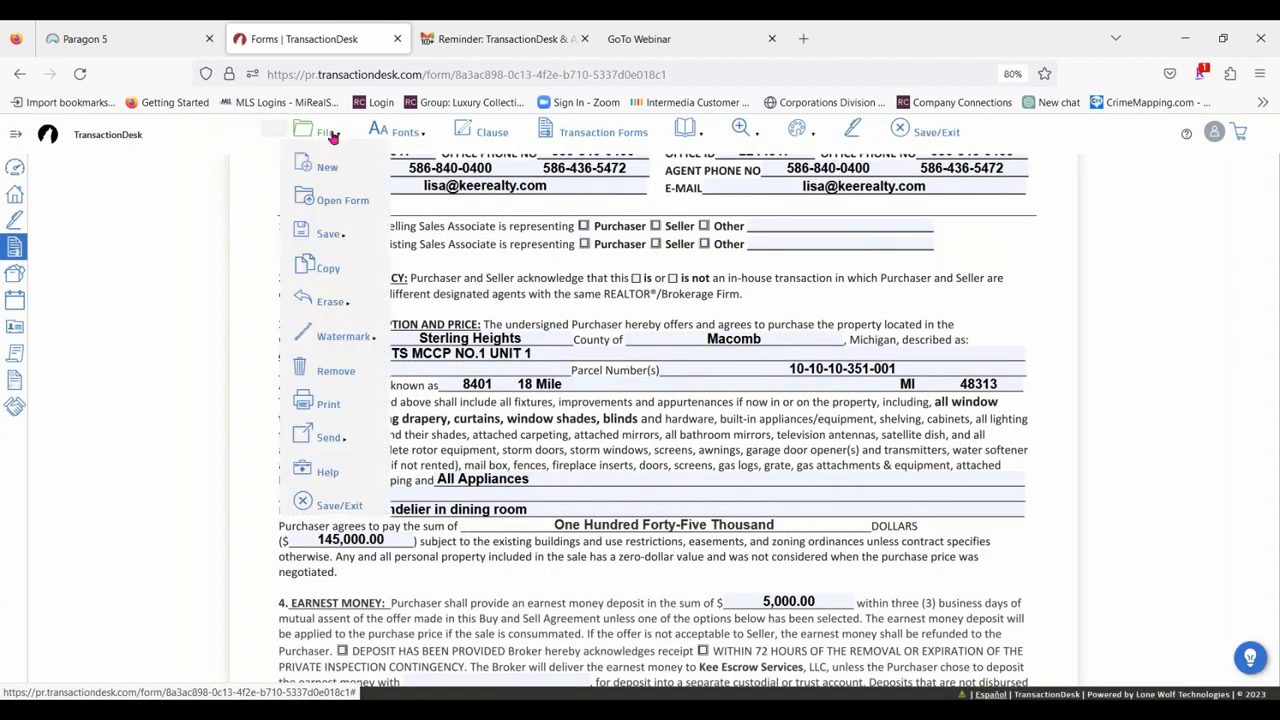
left_click(359, 209)
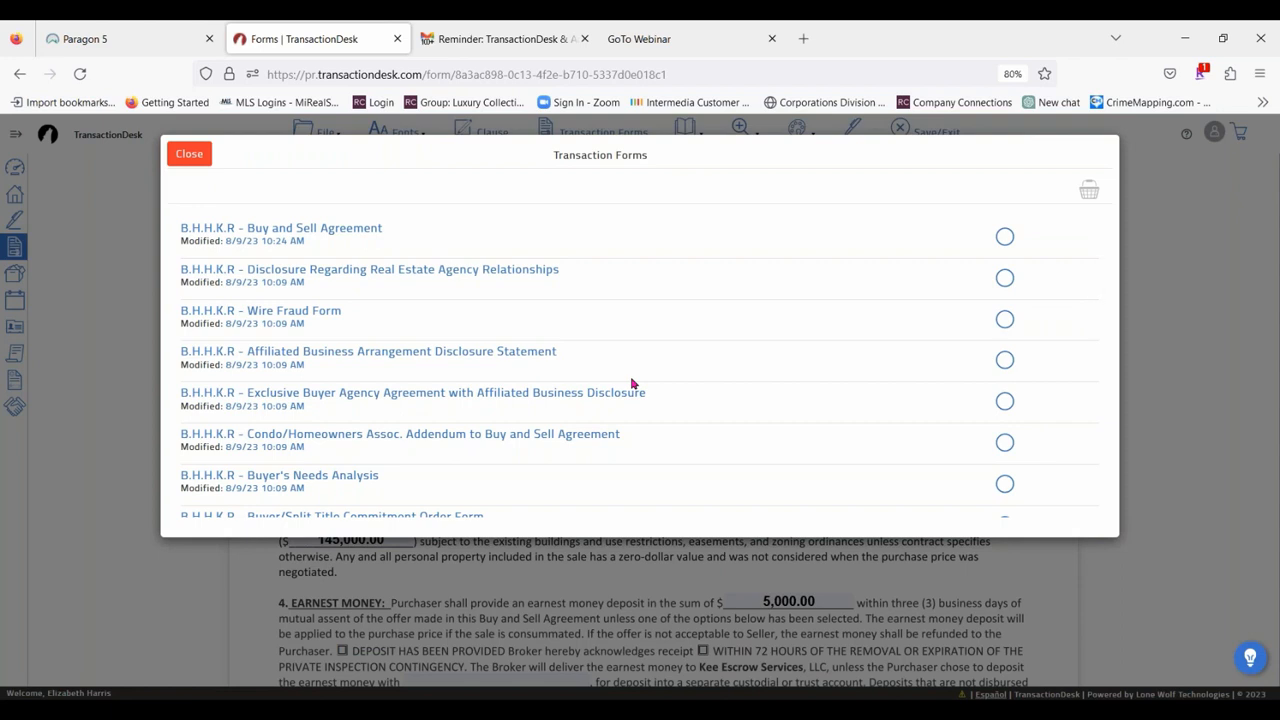
left_click(383, 271)
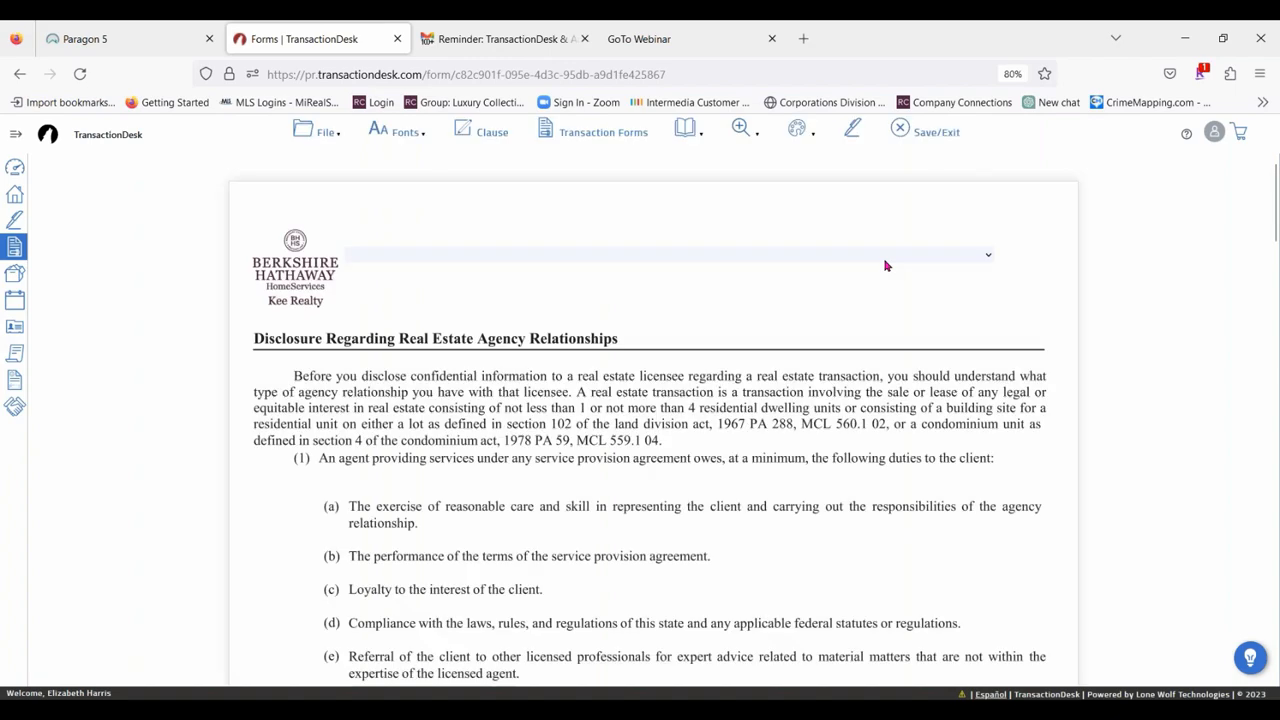
left_click(868, 254)
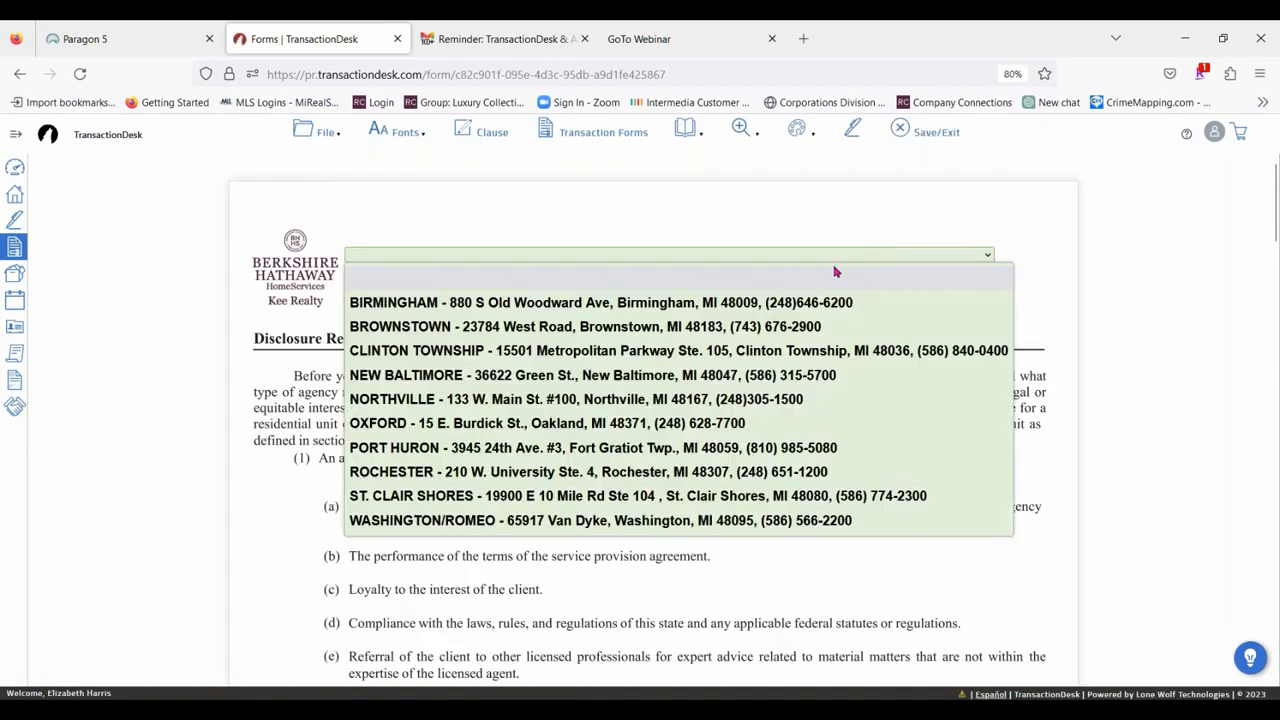
left_click(505, 352)
Save the agency relationships disclosure form and bring up the list of the transaction's forms.
left_click(305, 132)
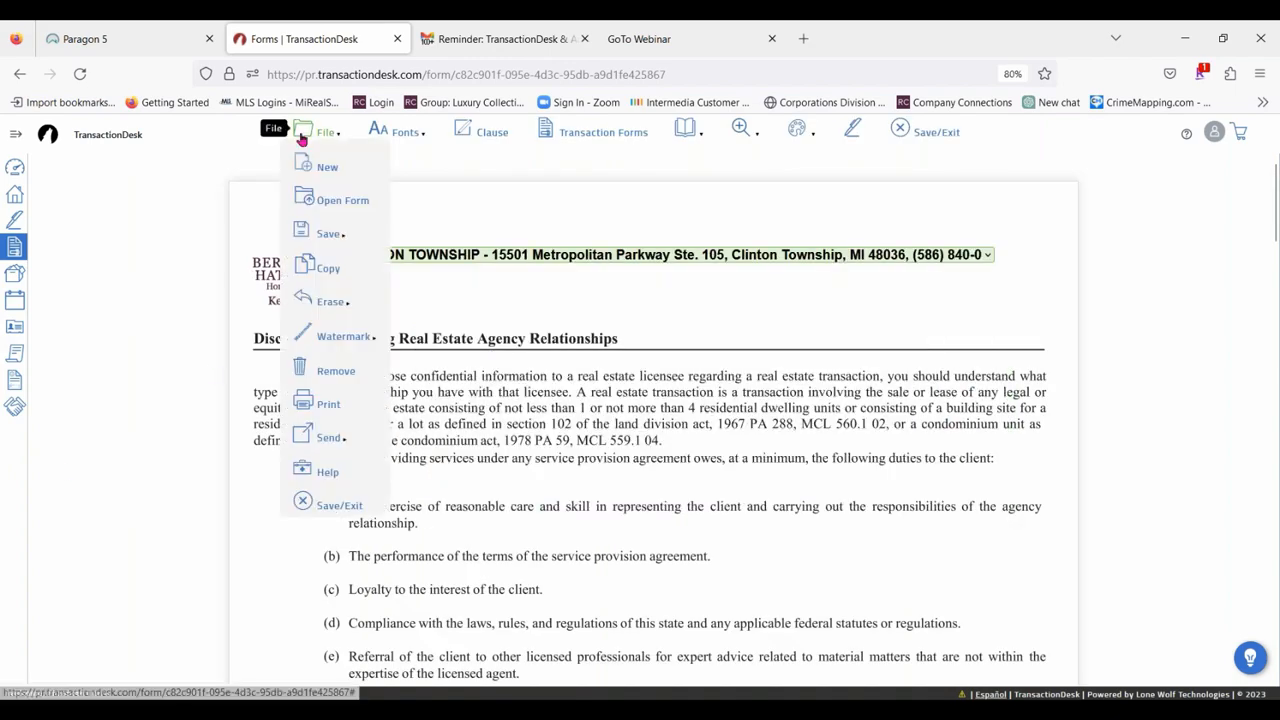
mouse_move(336, 236)
left_click(404, 232)
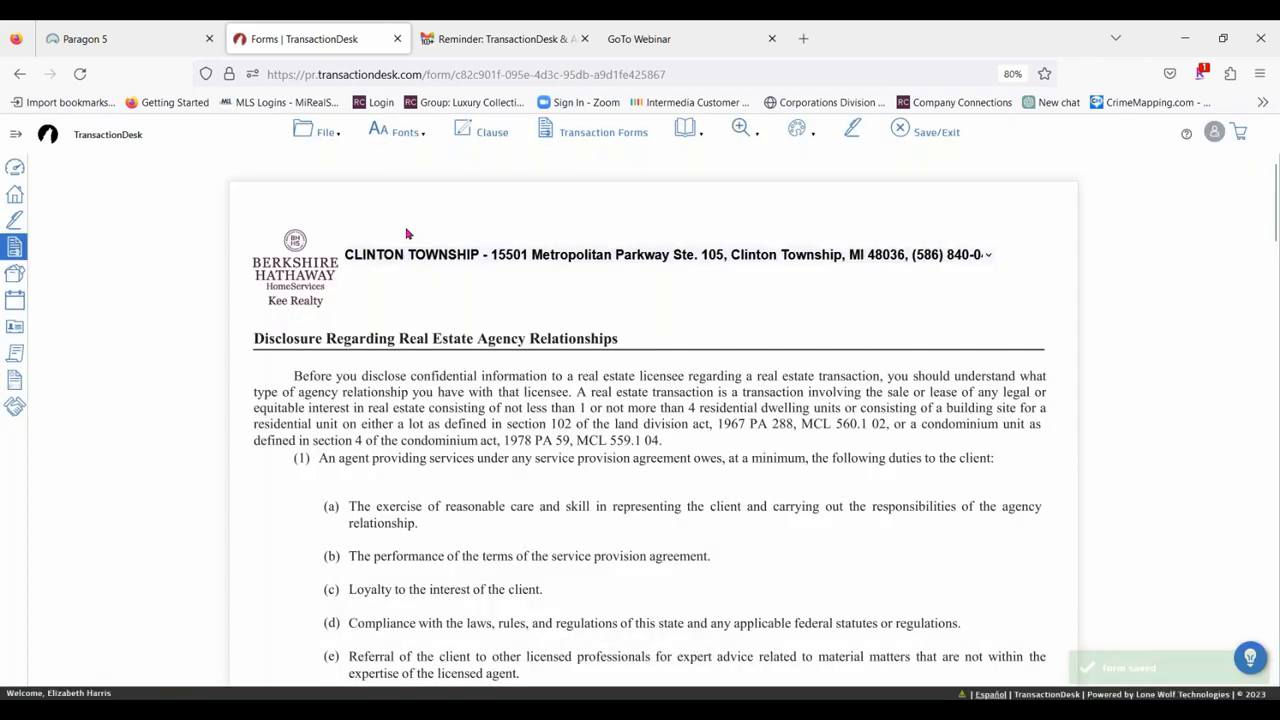
left_click(305, 132)
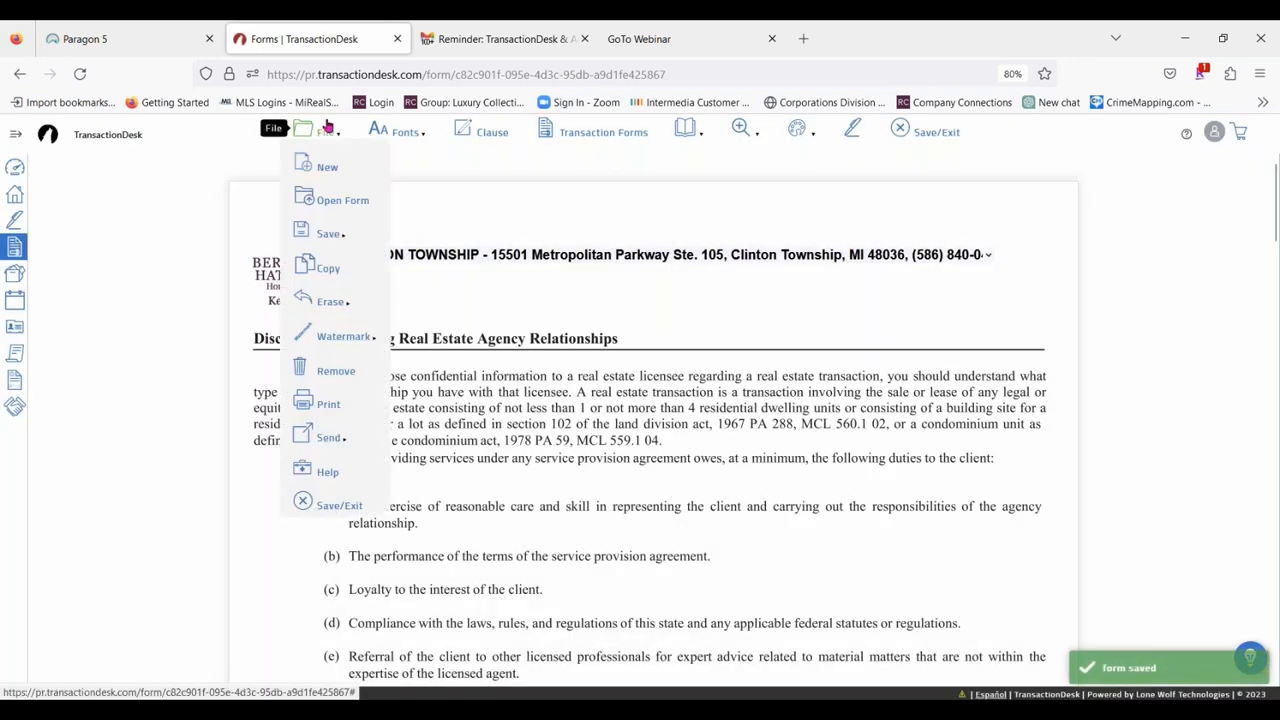
left_click(345, 201)
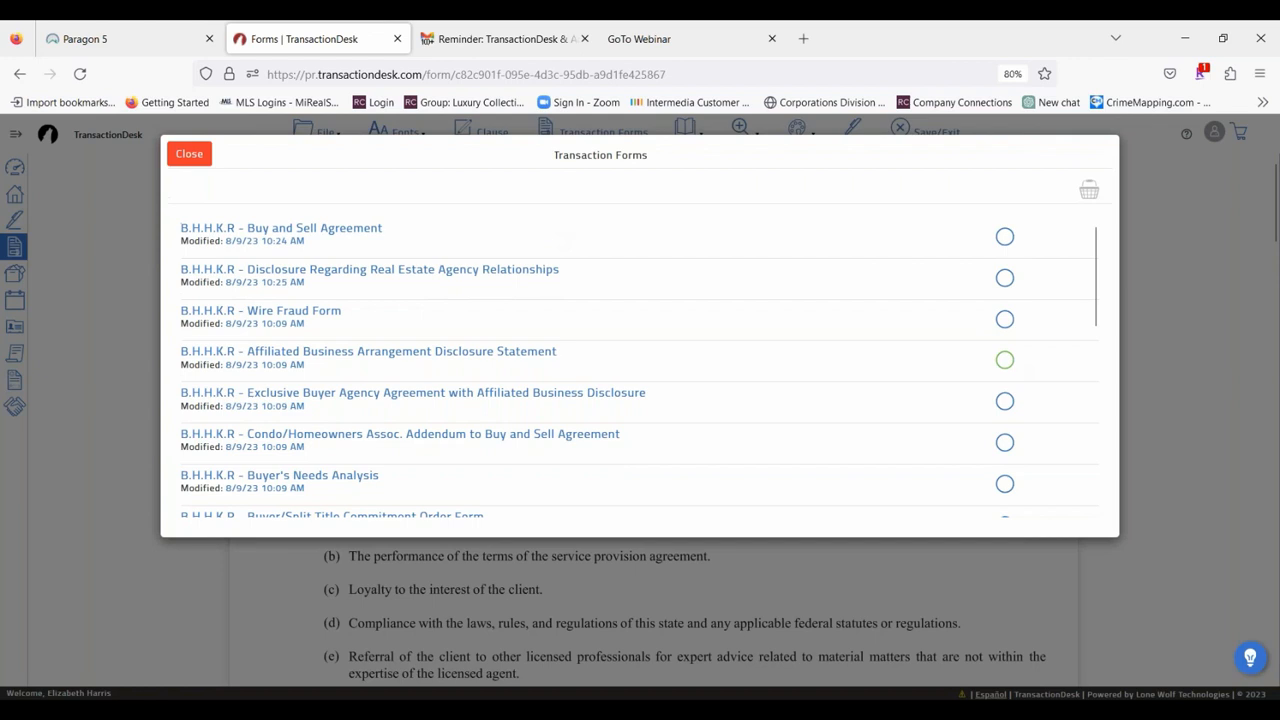
Open the transaction's B.H.H.K.R - Buy and Sell Agreement form and look over its file and save options.
left_click(365, 221)
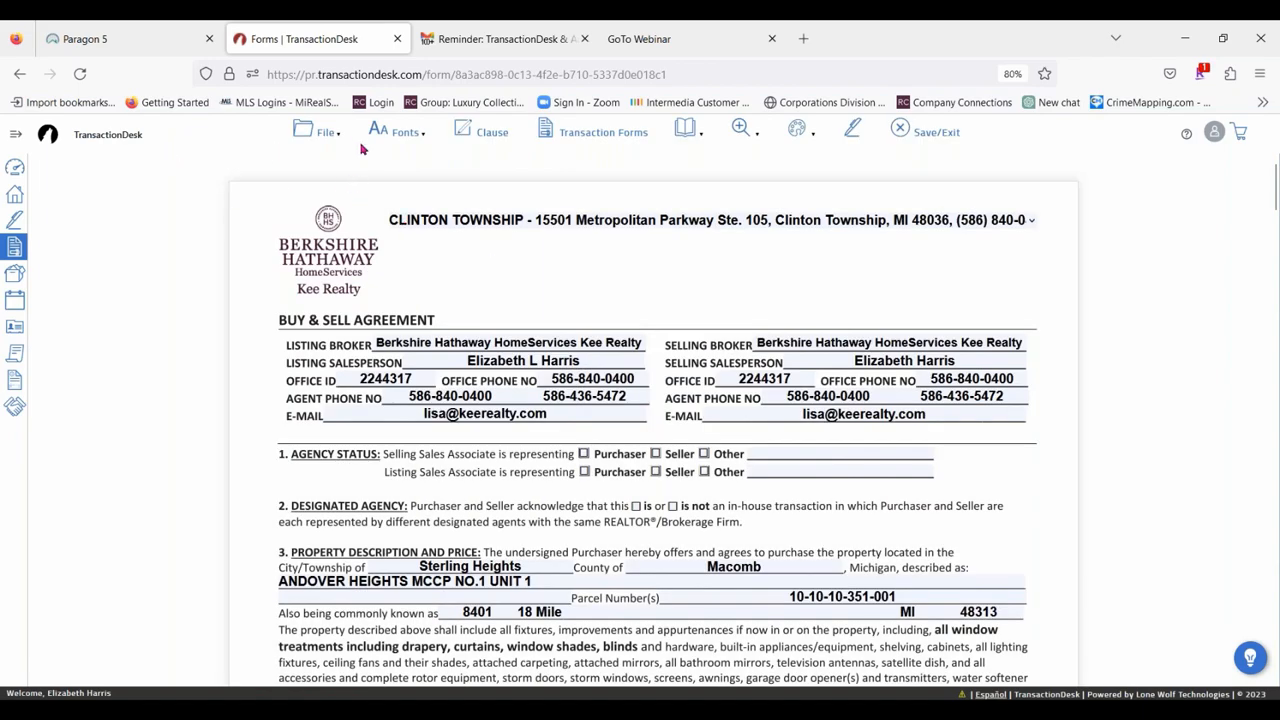
left_click(325, 132)
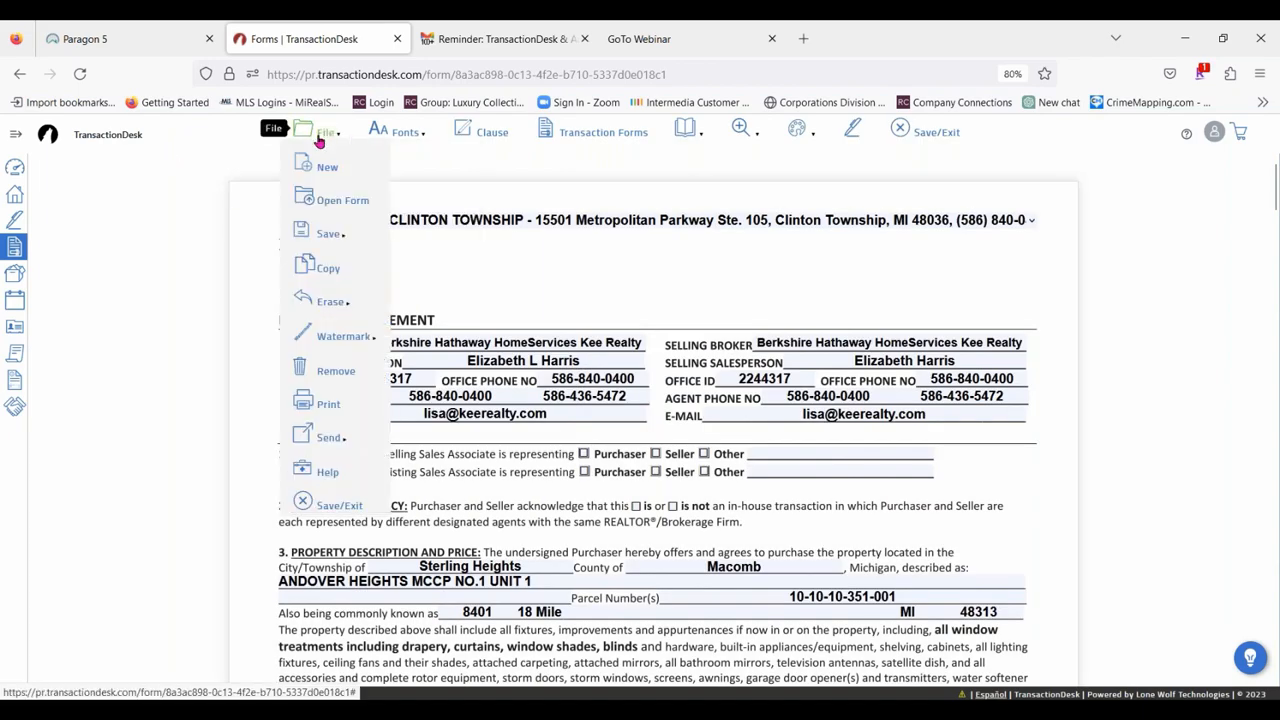
mouse_move(338, 238)
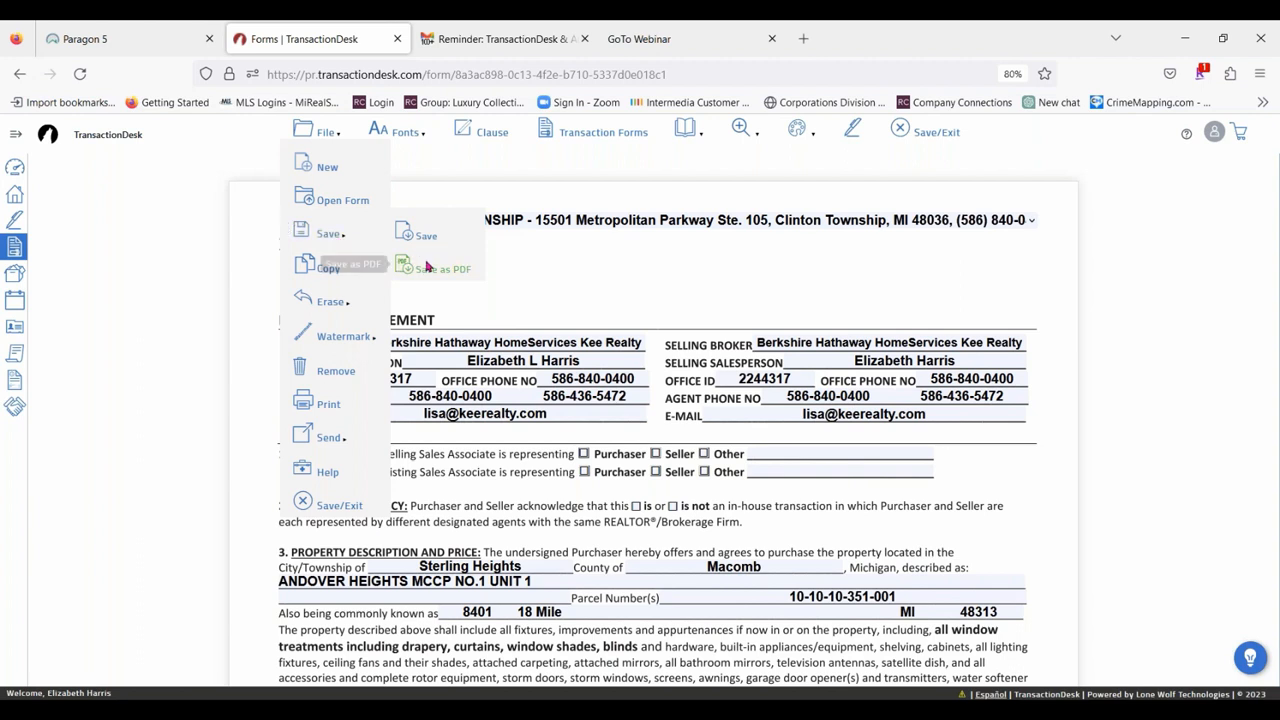
mouse_move(302, 138)
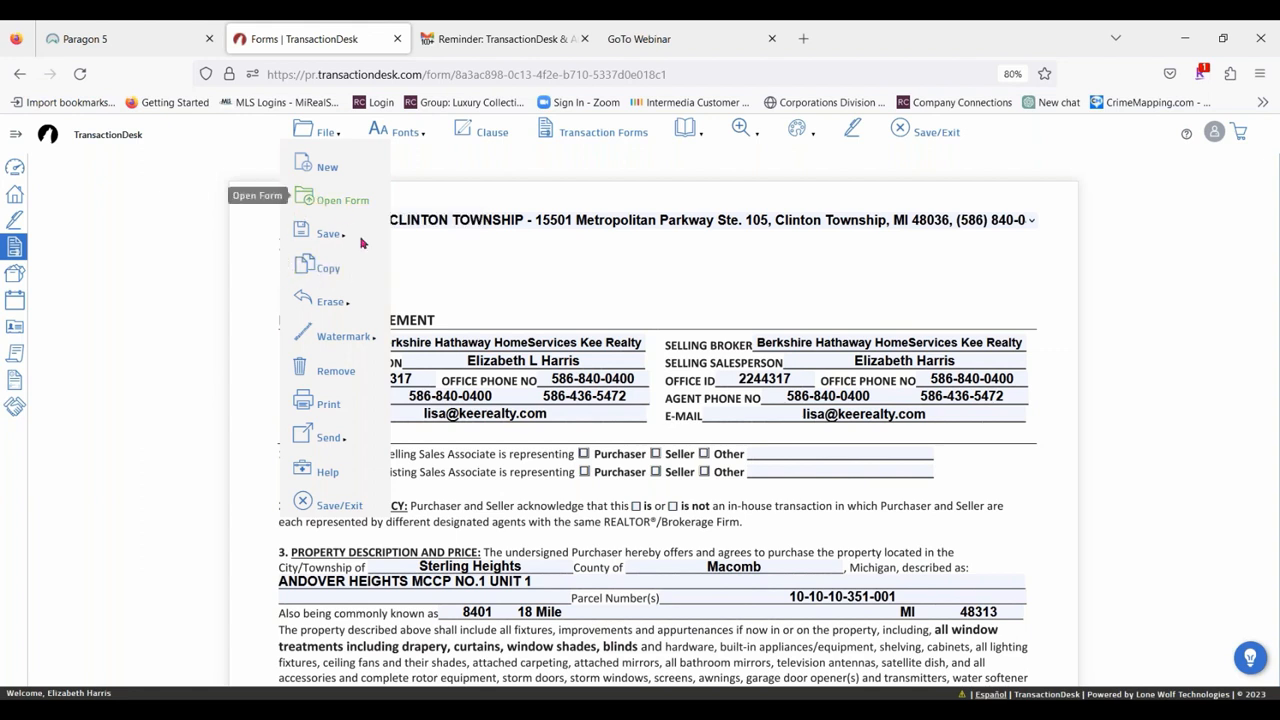
mouse_move(343, 313)
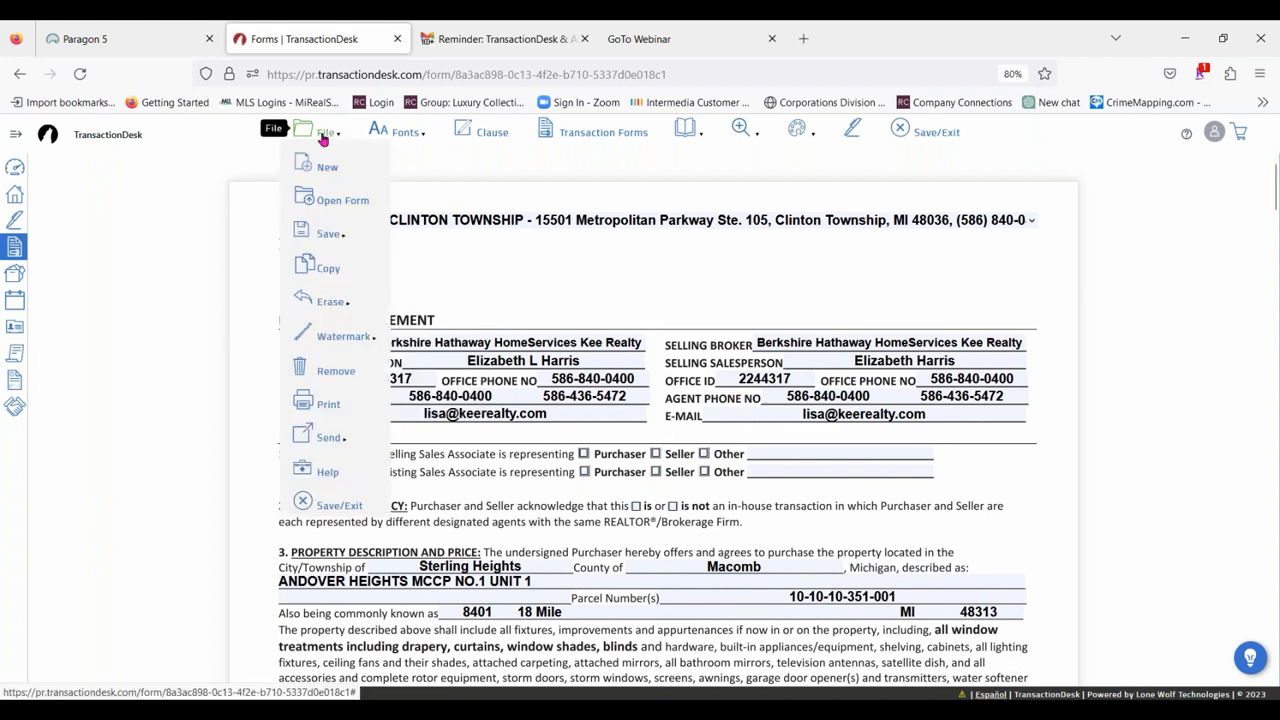
Apply the Draft watermark to the Buy & Sell Agreement and check it across the pages.
mouse_move(340, 336)
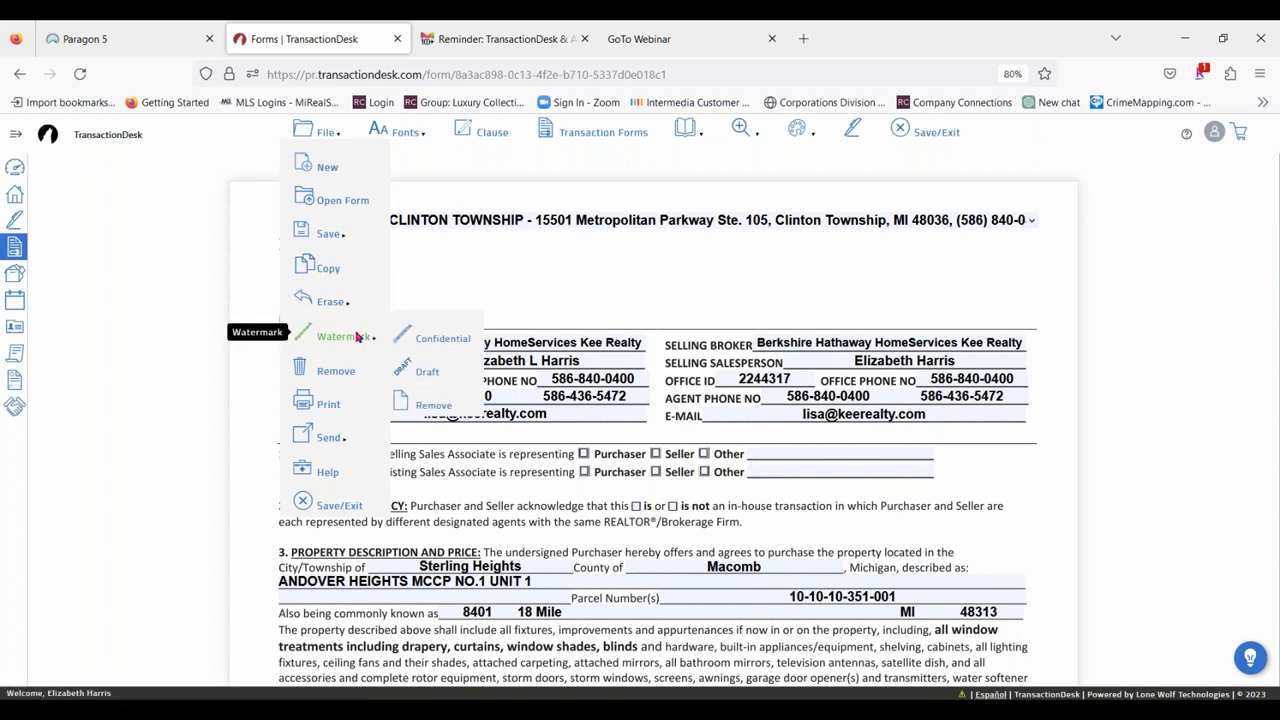
left_click(429, 373)
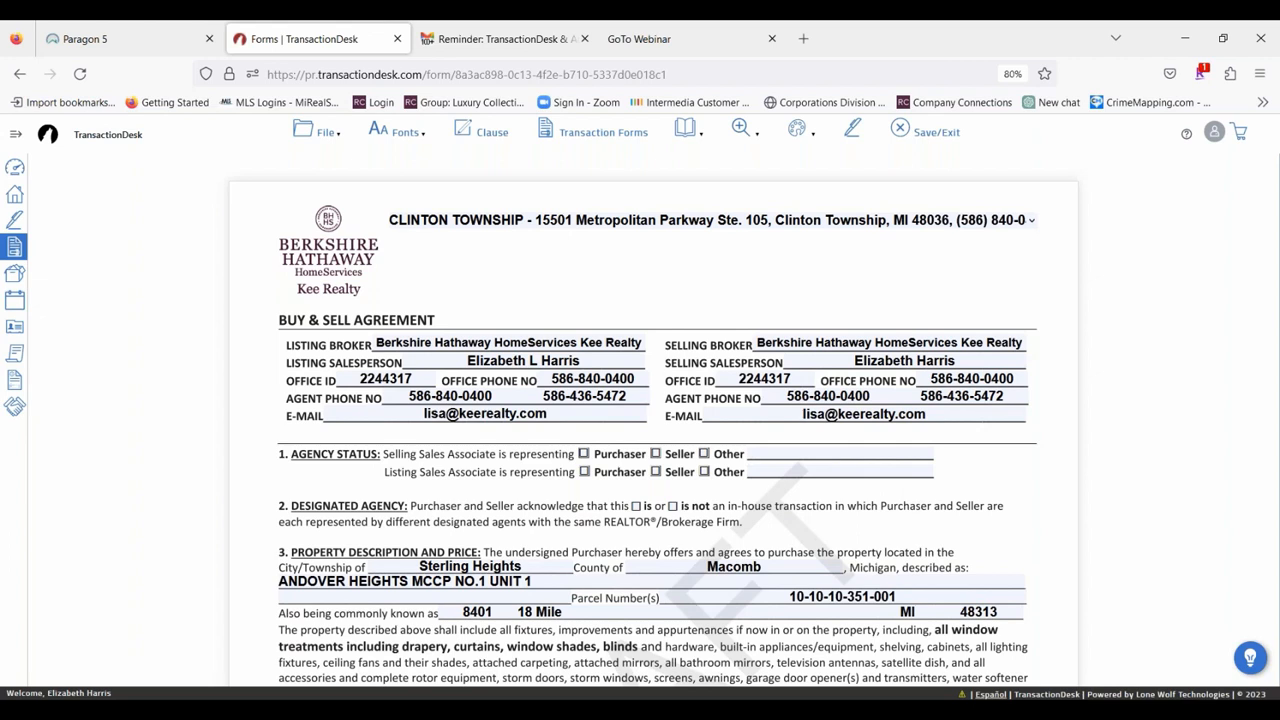
scroll(486, 498, "down", 3)
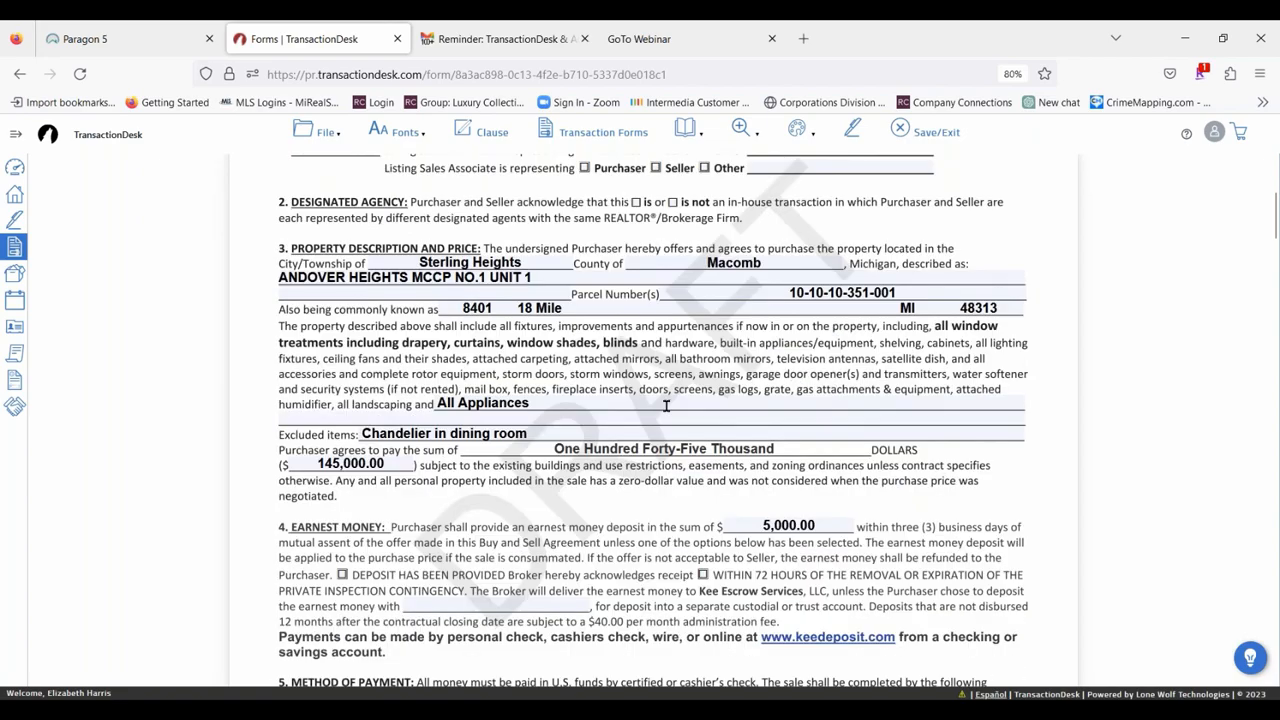
scroll(700, 355, "down", 10)
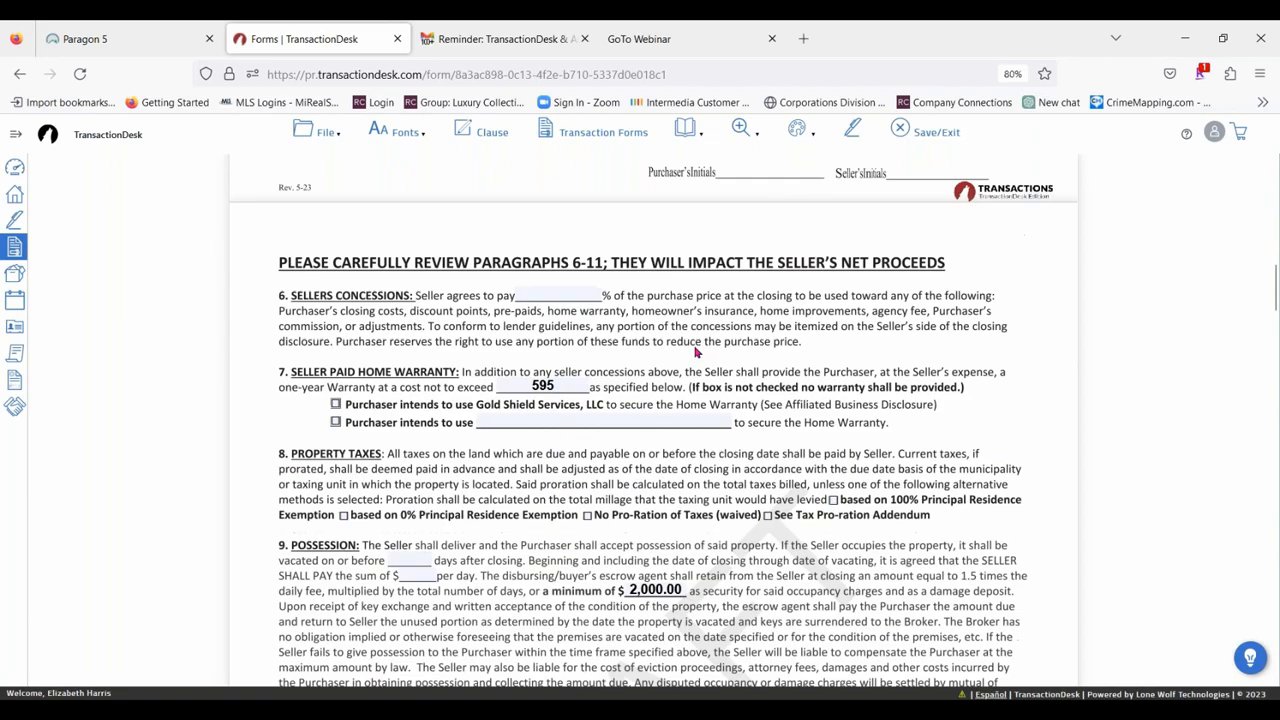
scroll(685, 440, "down", 15)
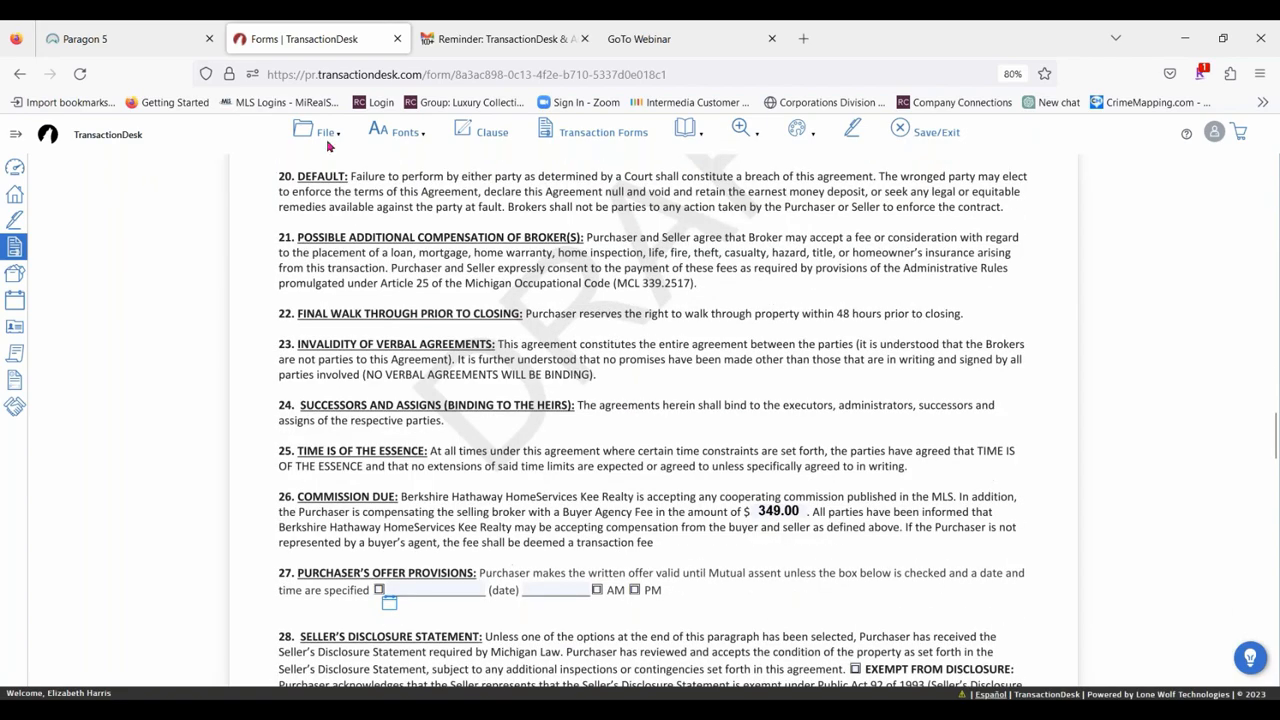
Remove the Draft watermark from the Buy & Sell Agreement.
left_click(321, 140)
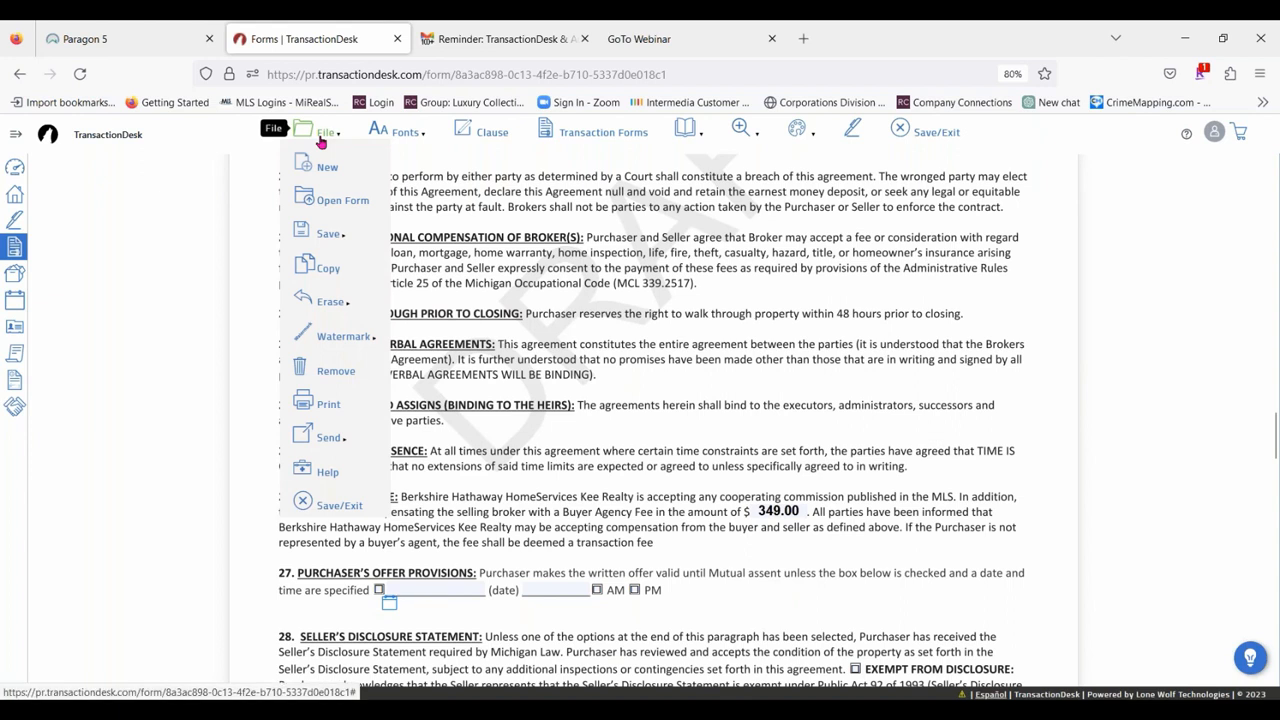
mouse_move(365, 345)
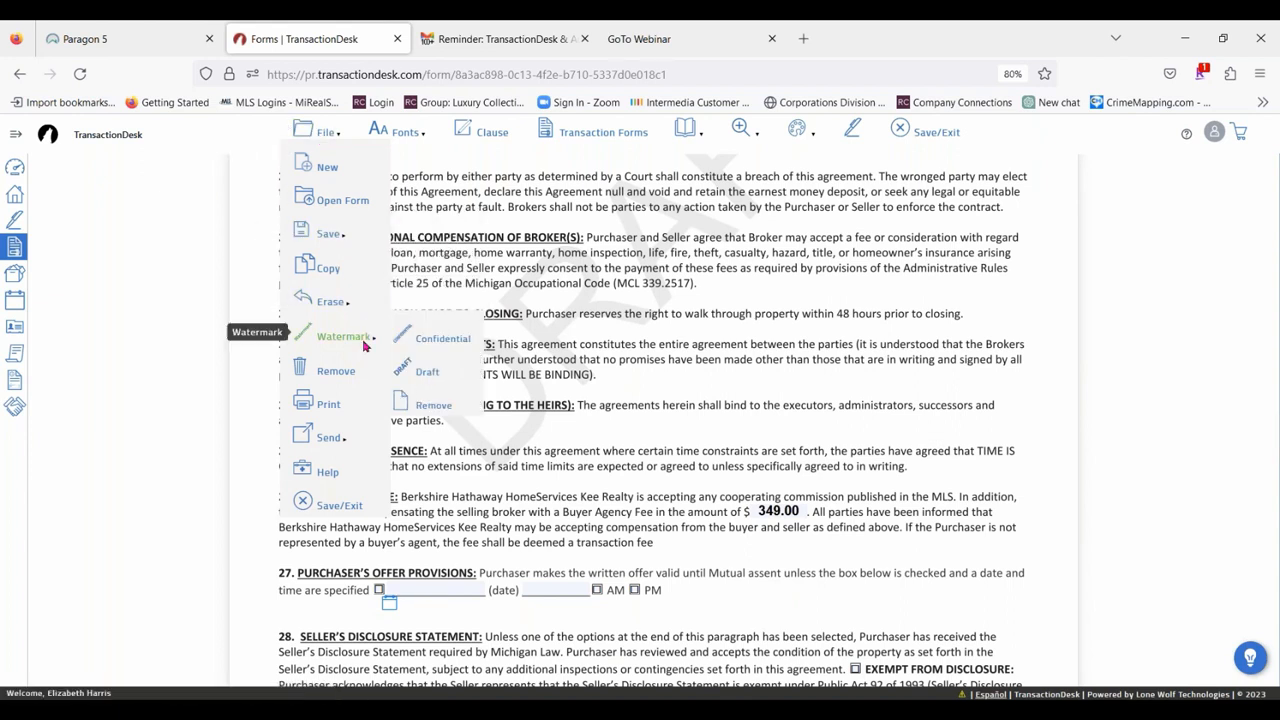
mouse_move(311, 133)
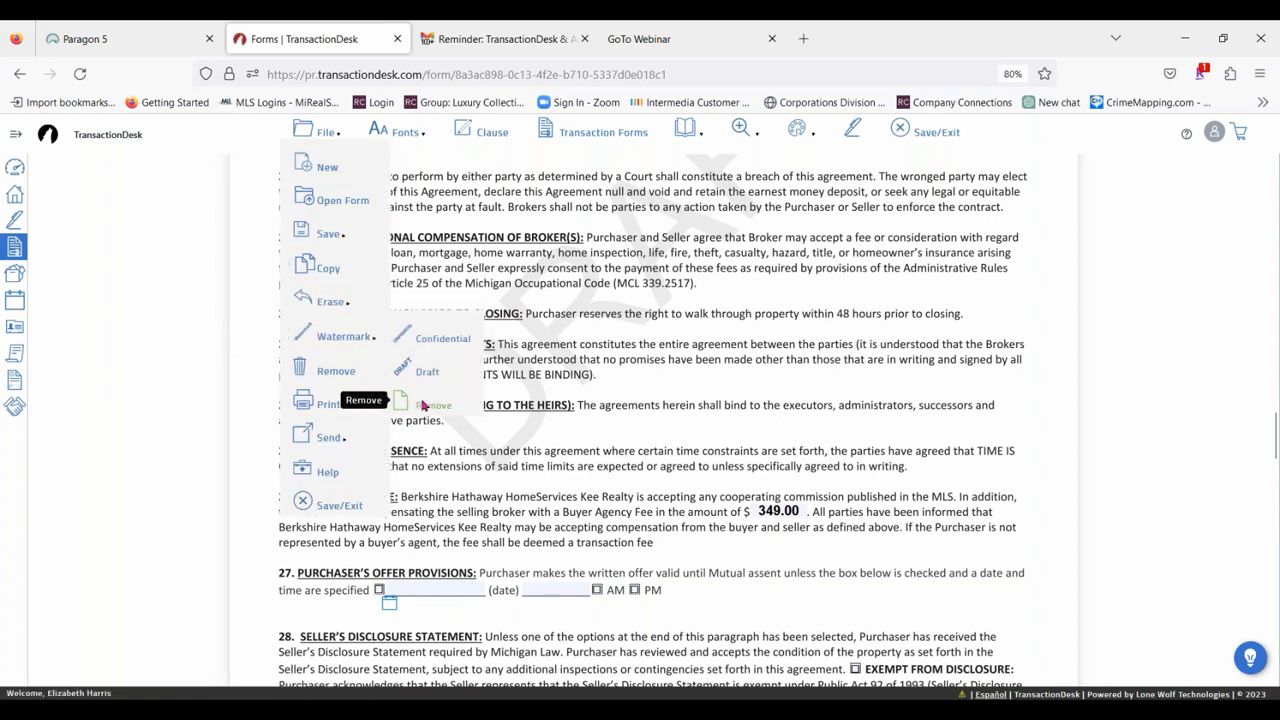
left_click(424, 405)
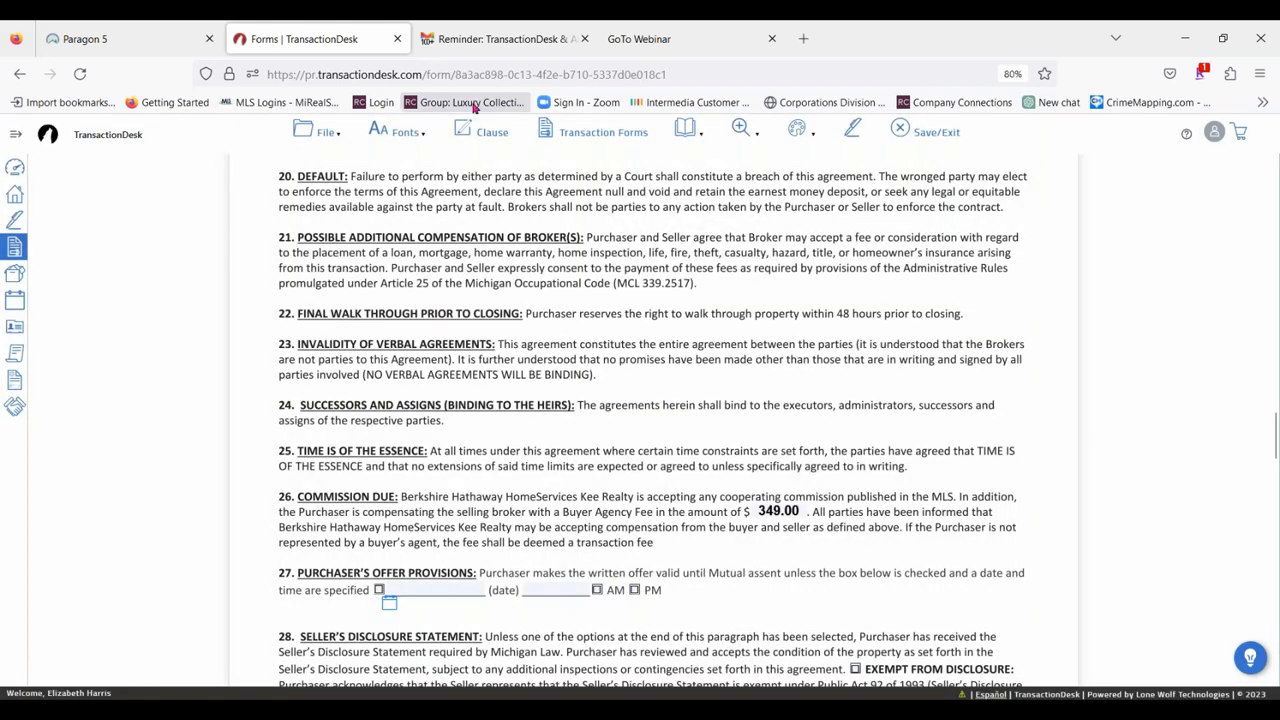
mouse_move(325, 130)
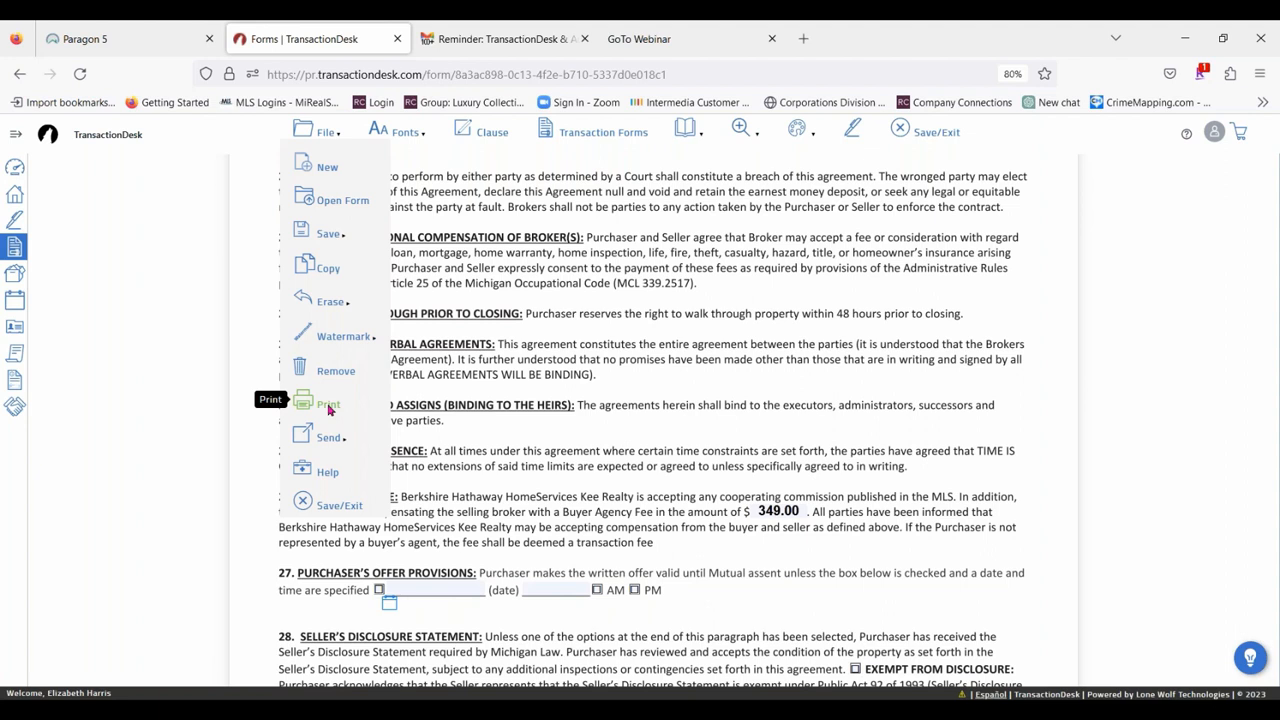
mouse_move(347, 442)
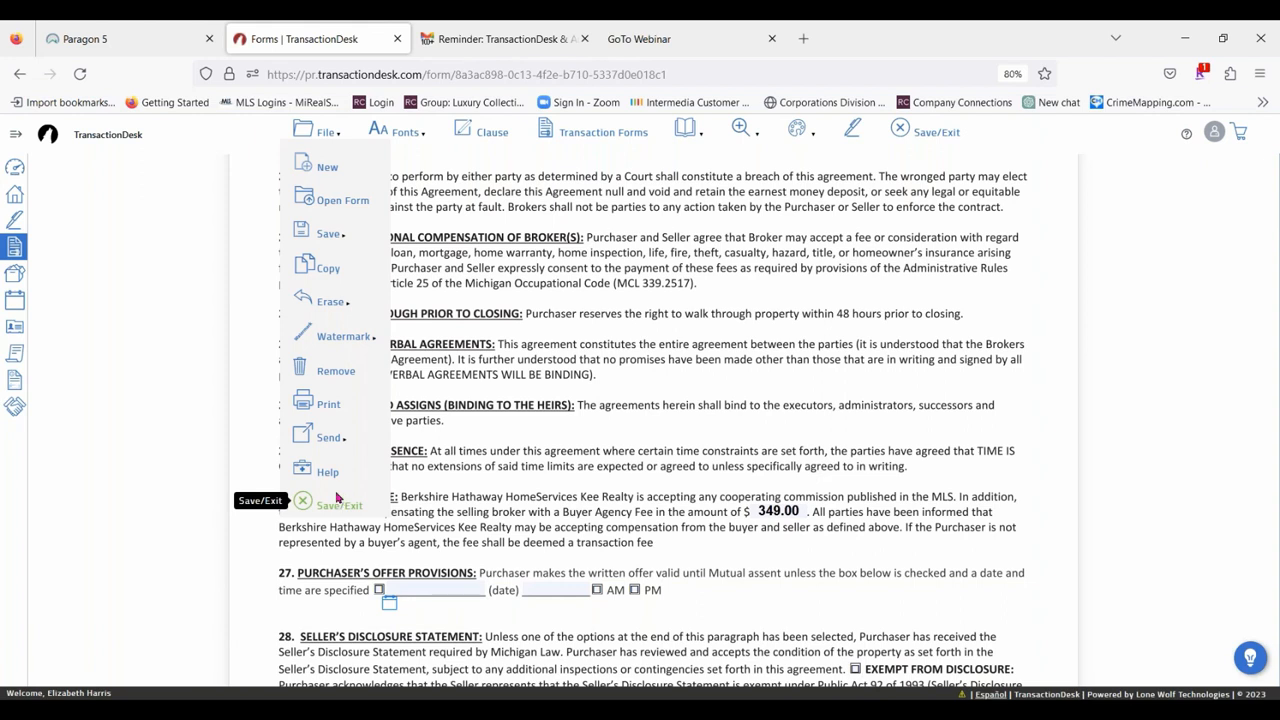
mouse_move(398, 132)
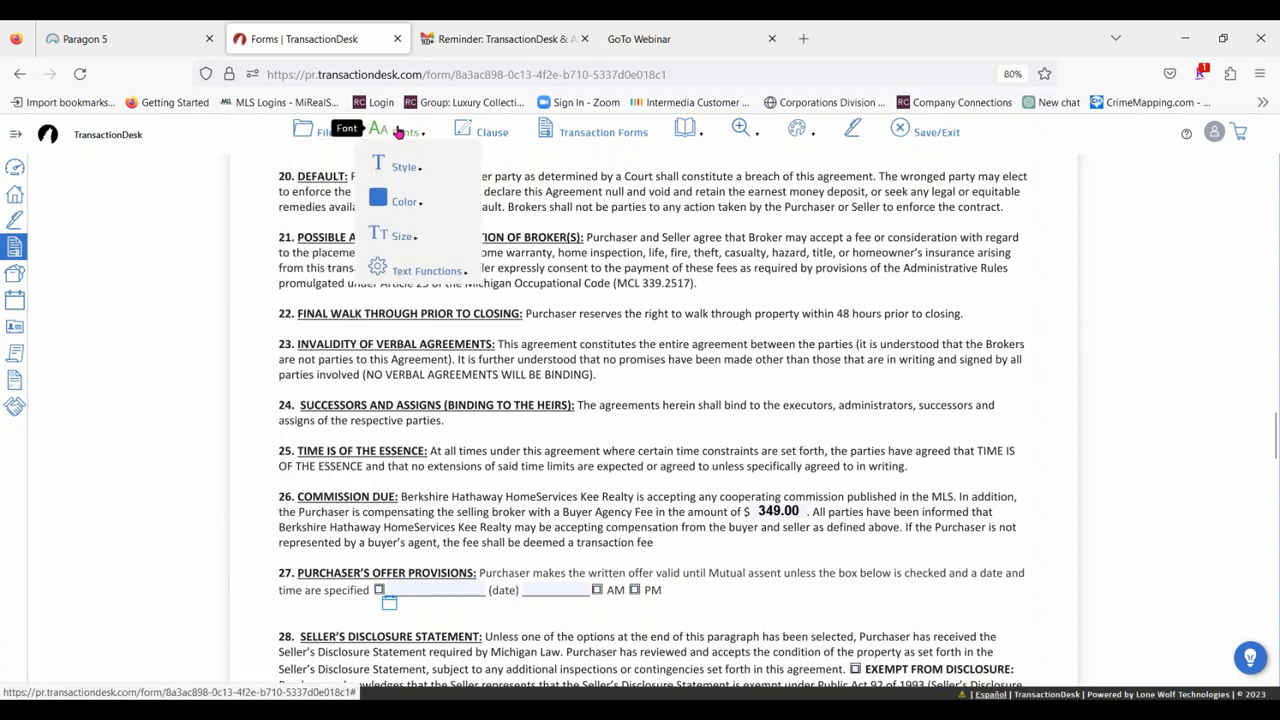
mouse_move(397, 163)
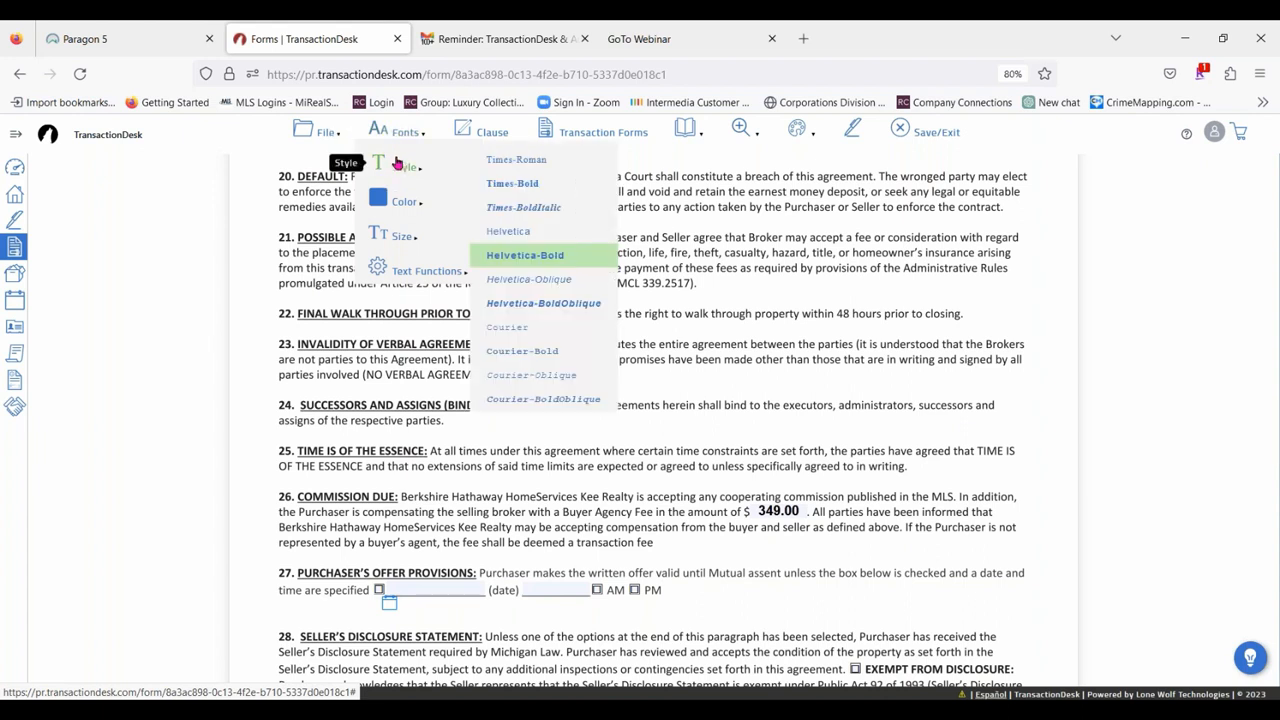
mouse_move(419, 208)
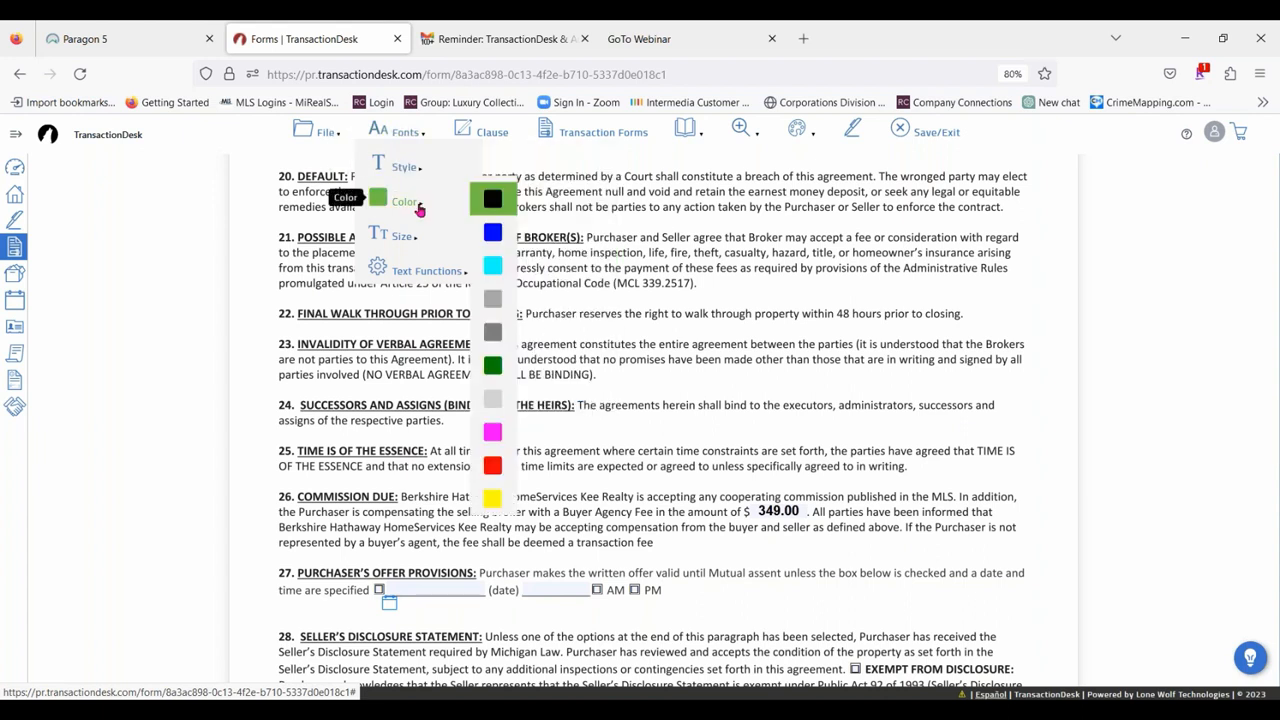
mouse_move(415, 237)
mouse_move(444, 271)
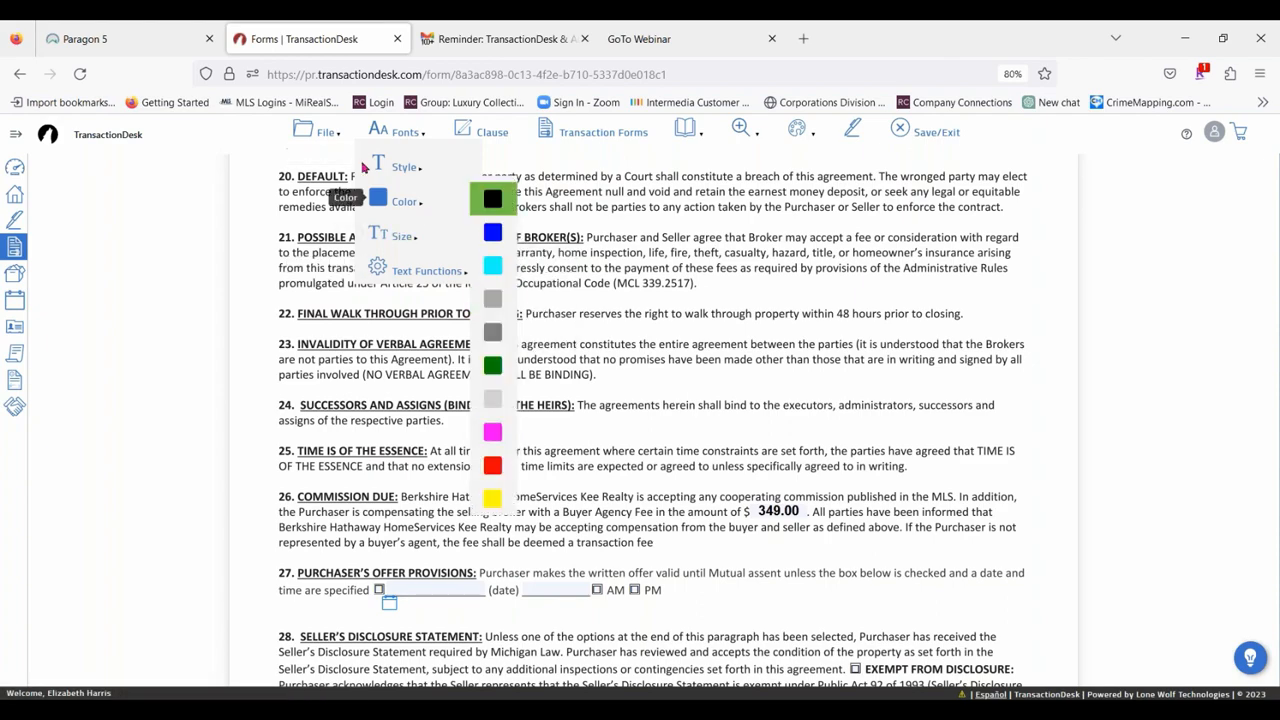
Set the font color of the Buy & Sell Agreement's filled-in text to red.
scroll(800, 290, "up", 15)
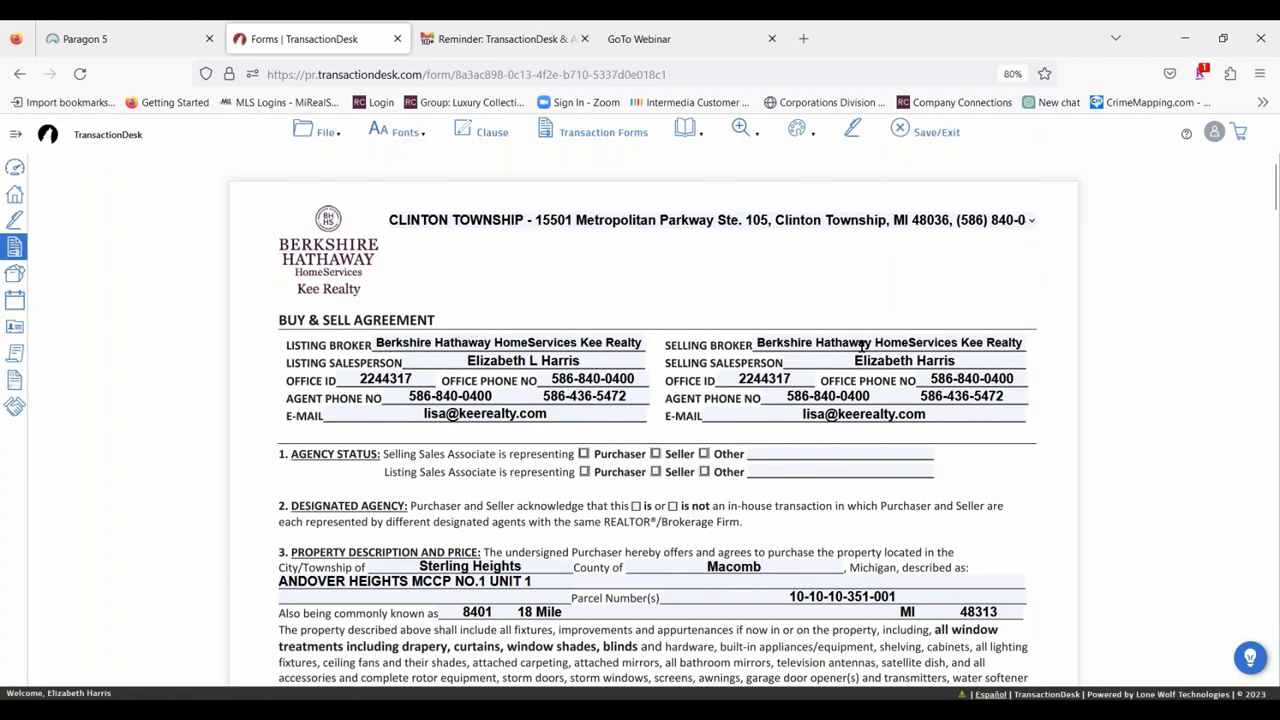
left_click(392, 136)
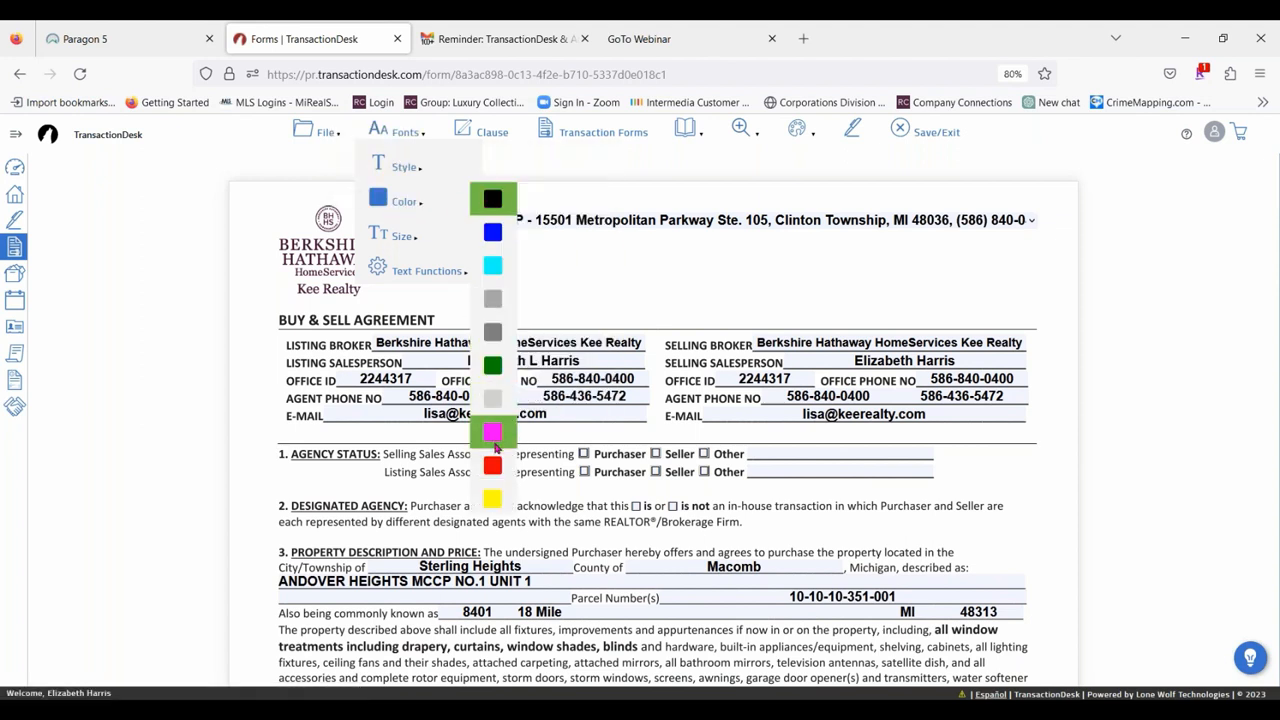
left_click(493, 467)
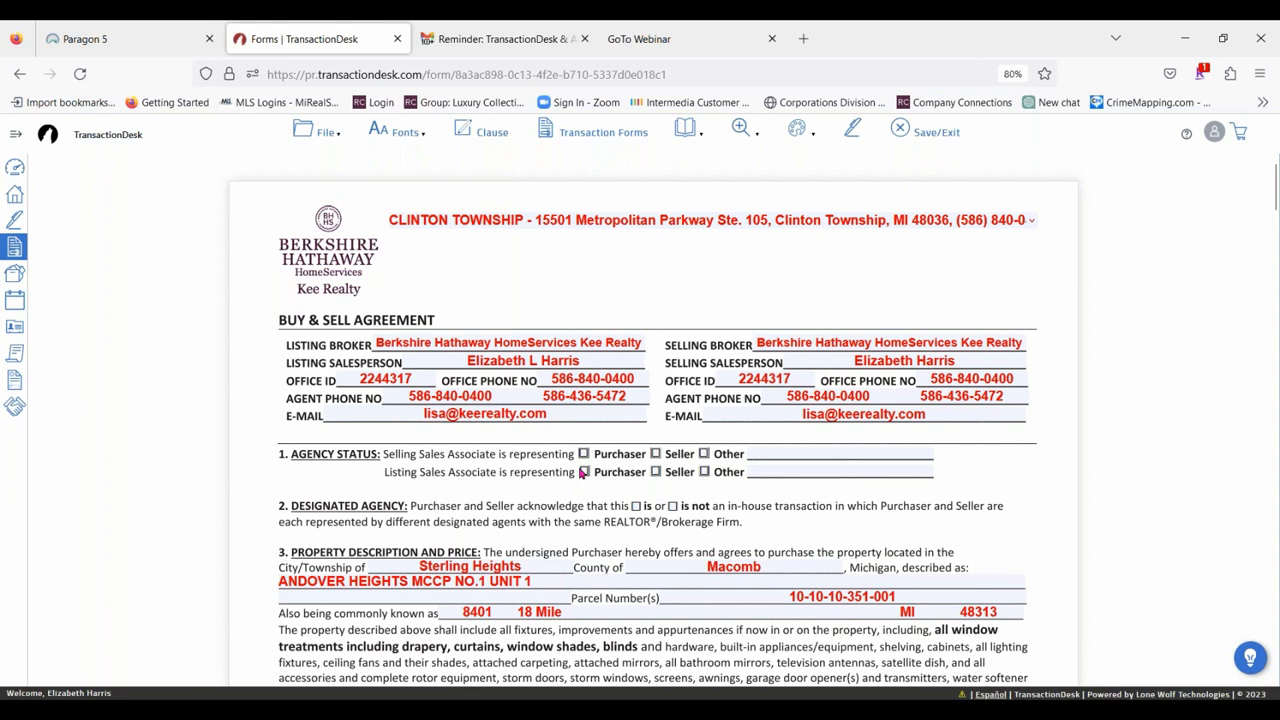
Set the font color of the agreement's filled-in text to black.
left_click(405, 132)
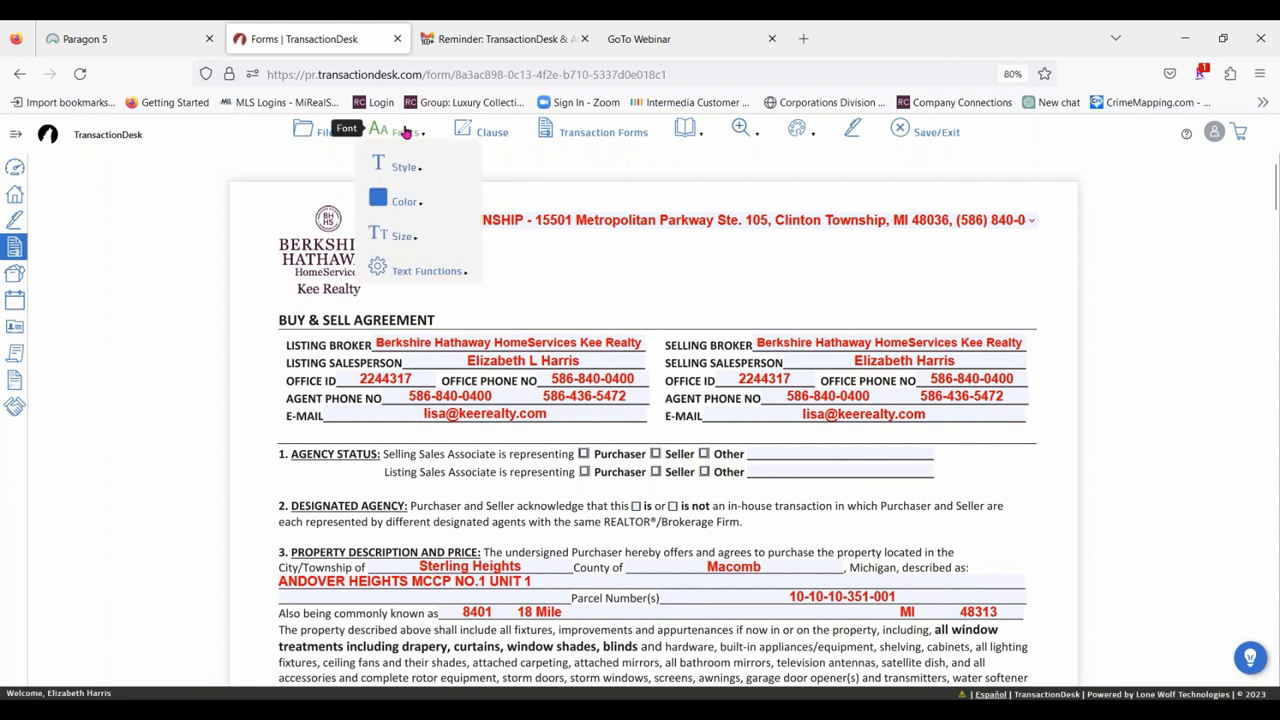
mouse_move(420, 203)
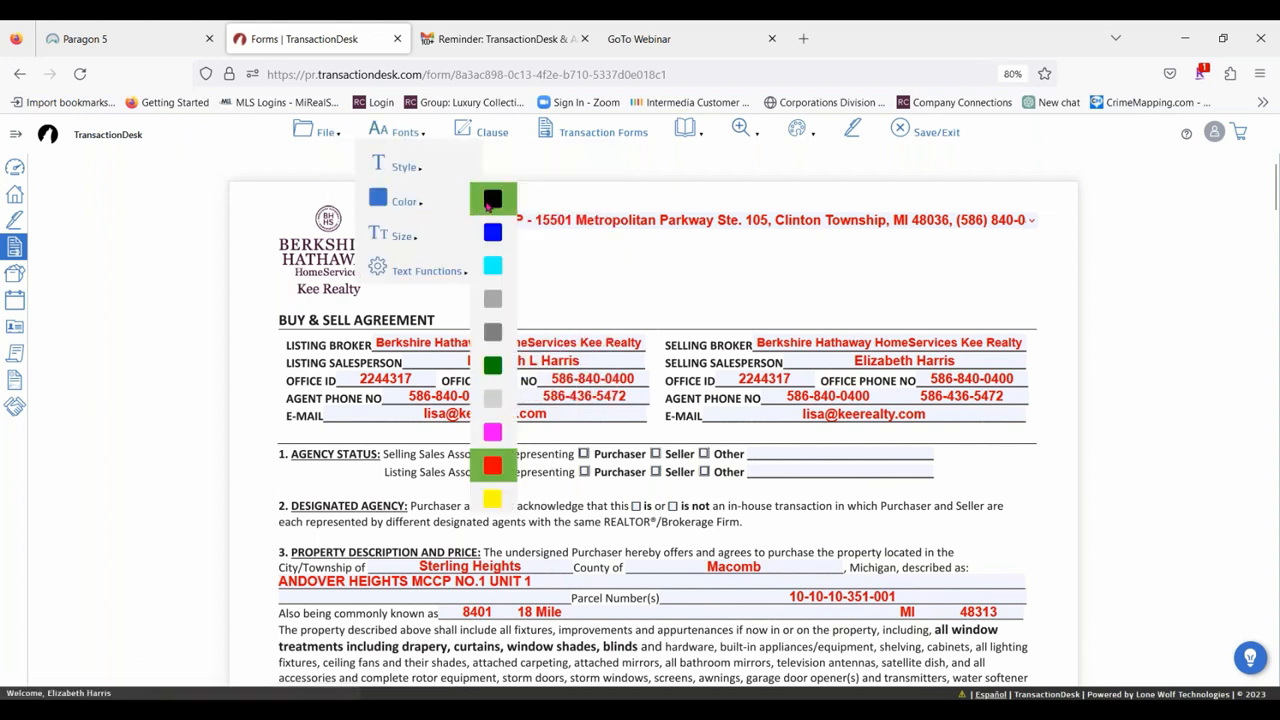
left_click(488, 205)
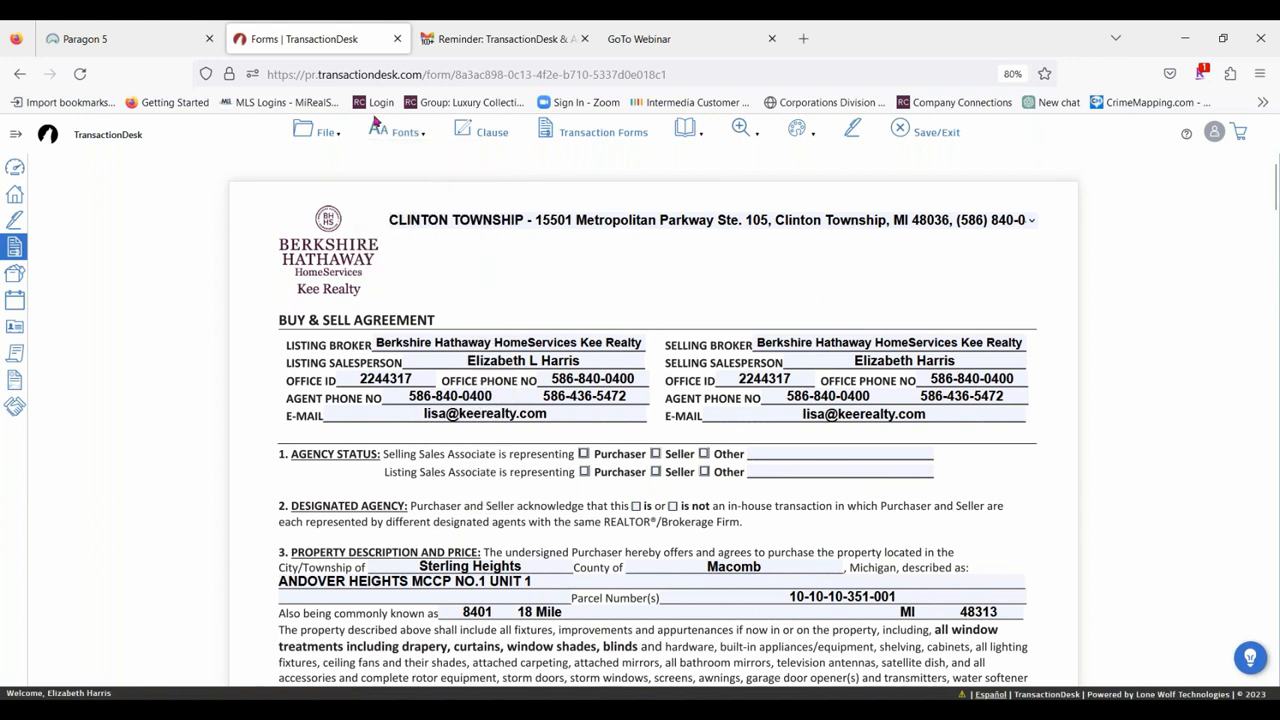
Insert the office clause Appliances into section 39, Other Terms and Conditions, of the Buy & Sell Agreement.
left_click(500, 138)
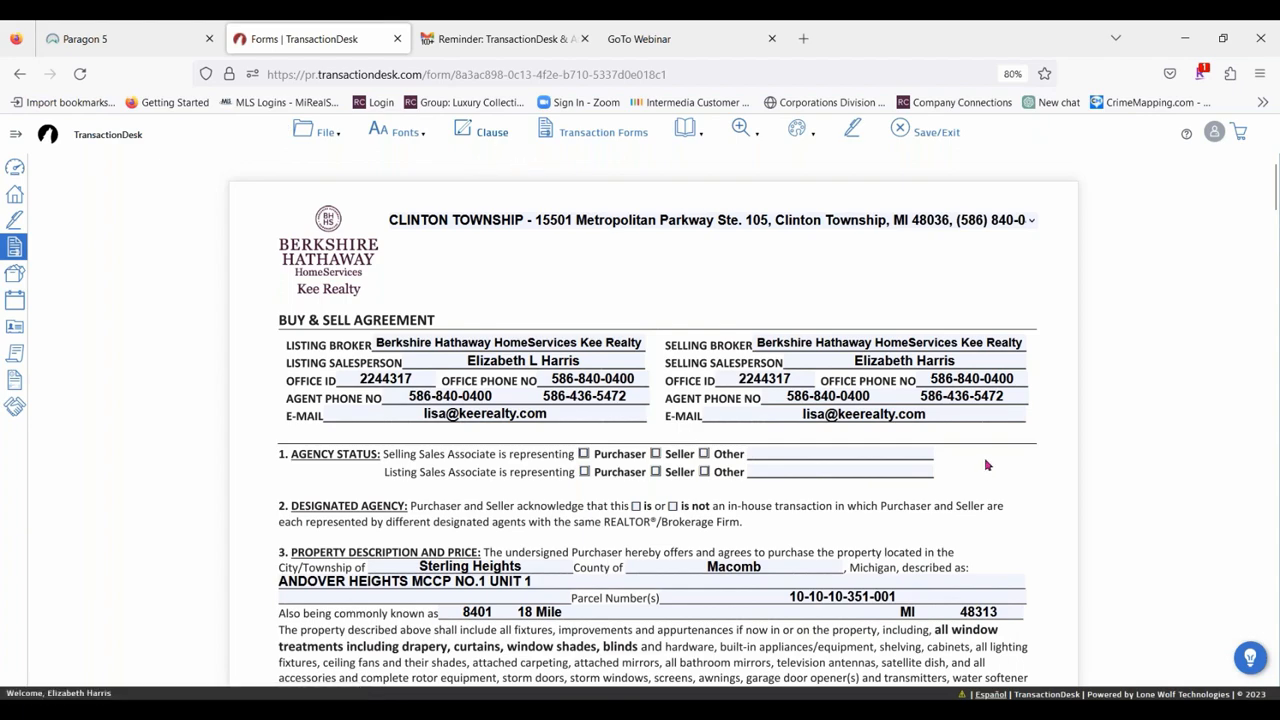
scroll(620, 393, "down", 3)
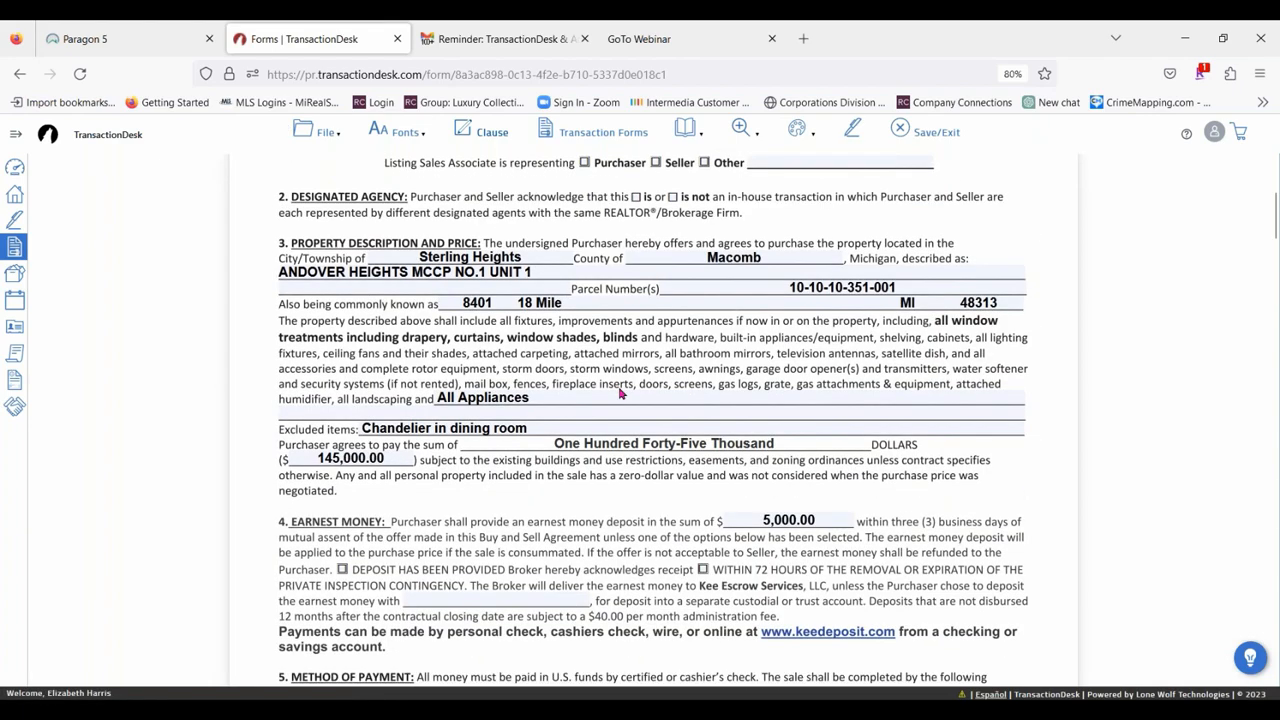
scroll(620, 393, "down", 10)
scroll(620, 393, "down", 15)
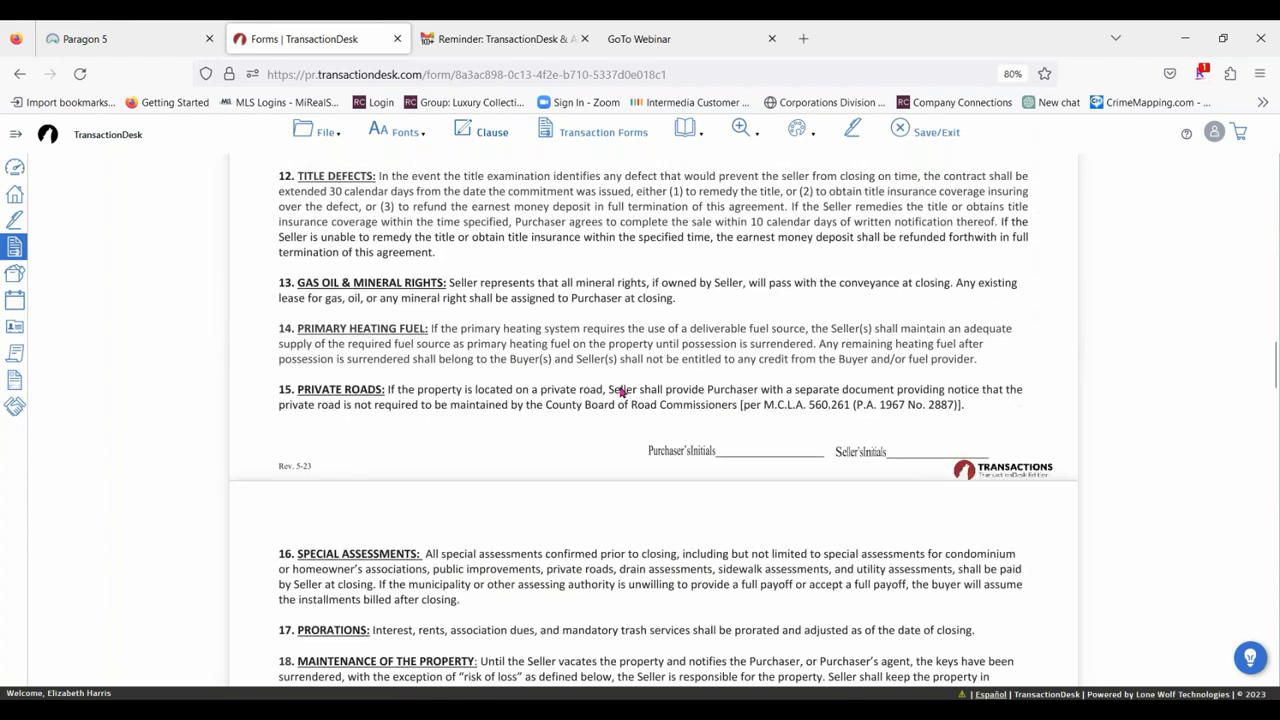
scroll(765, 465, "down", 5)
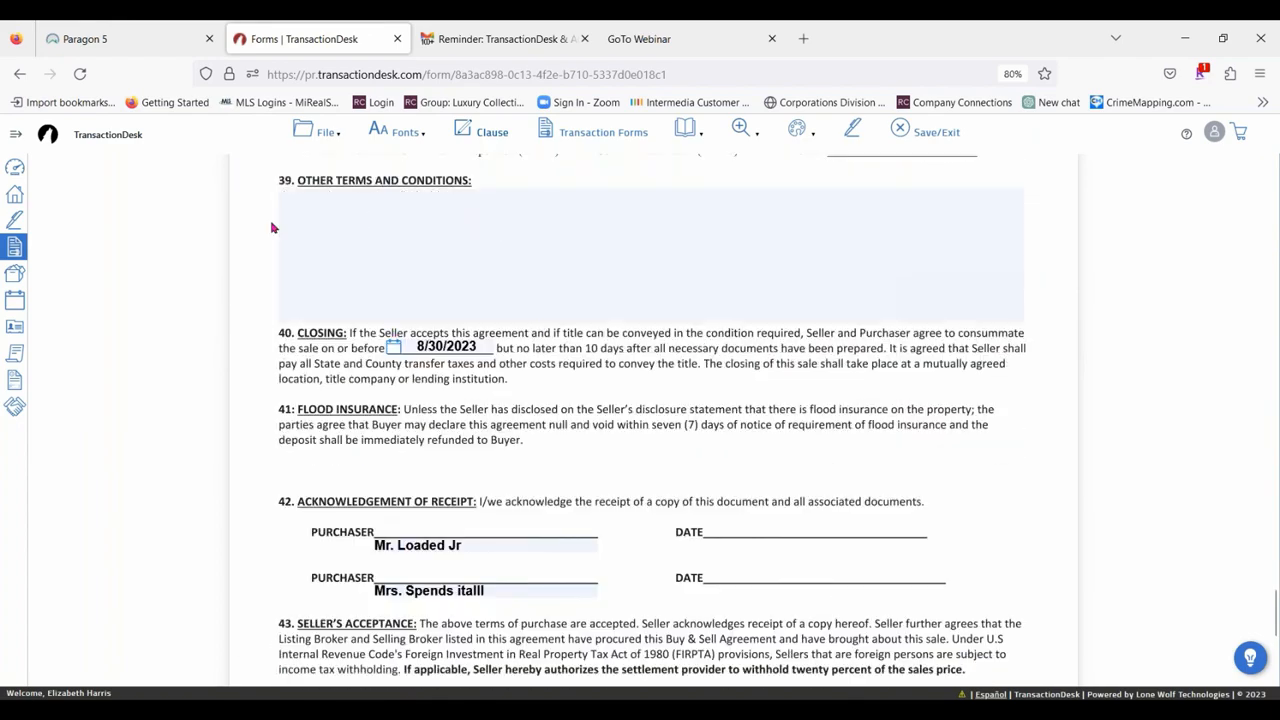
left_click(293, 206)
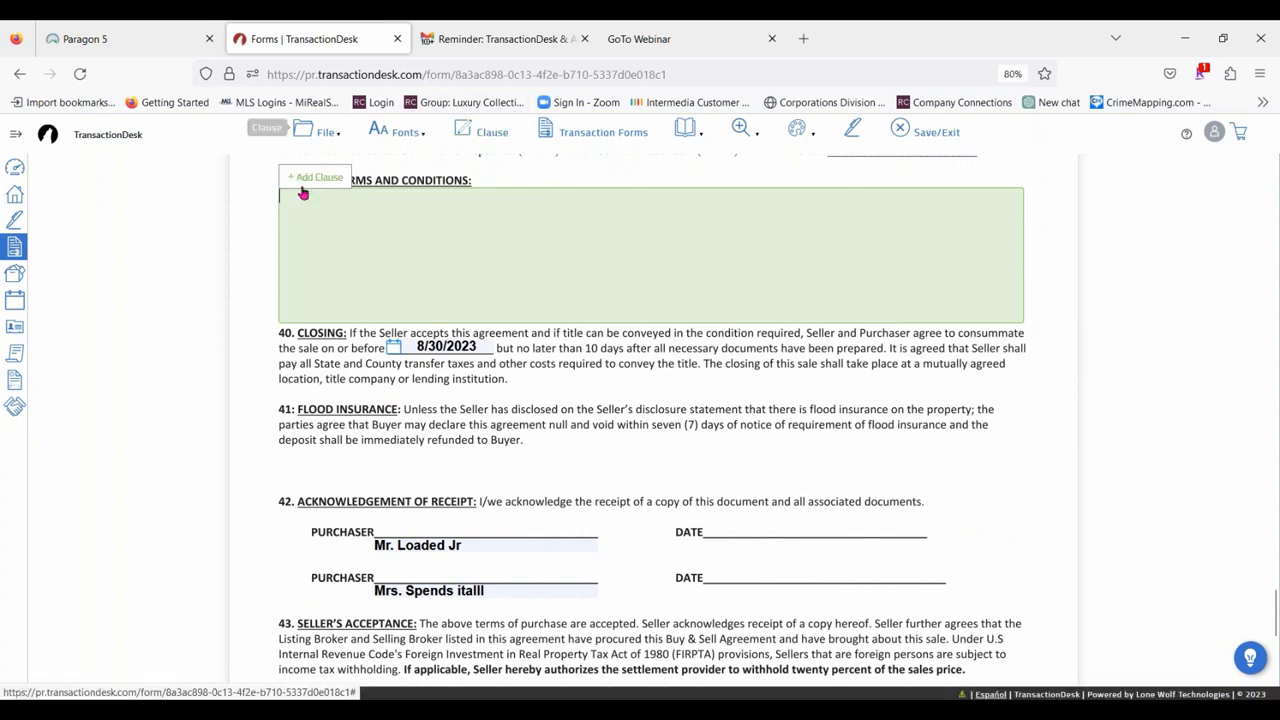
left_click(308, 180)
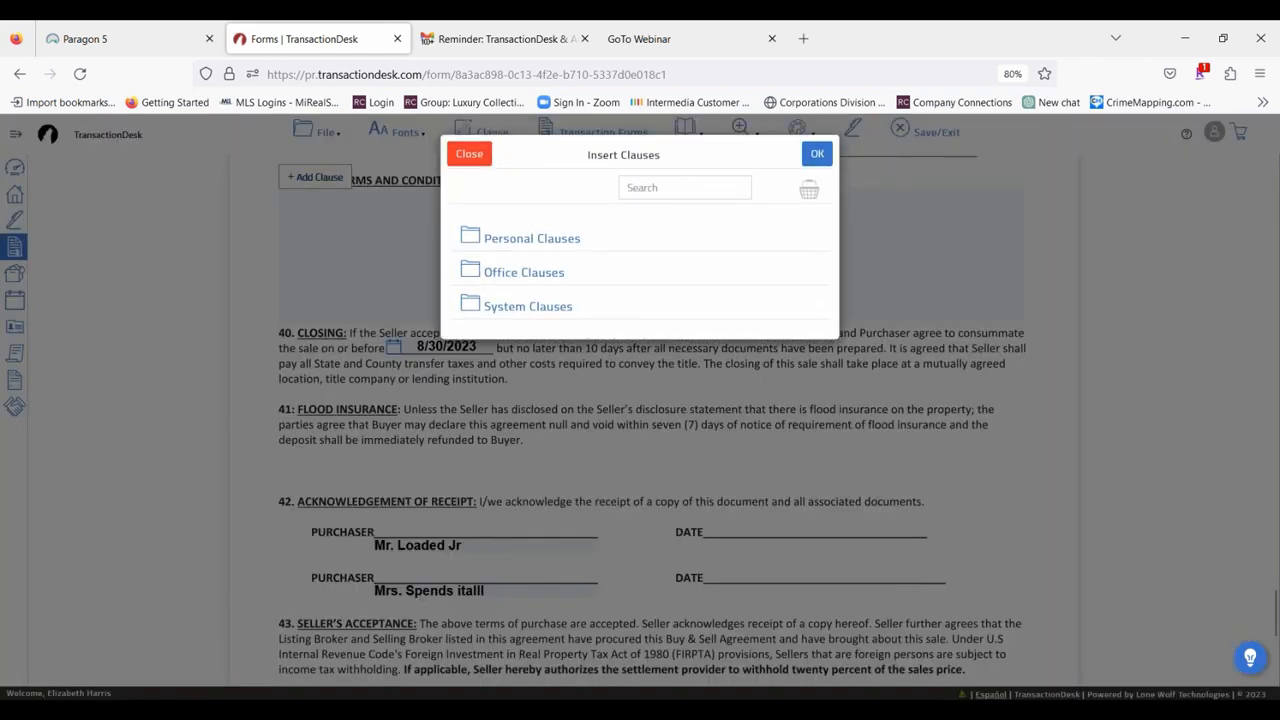
left_click(517, 273)
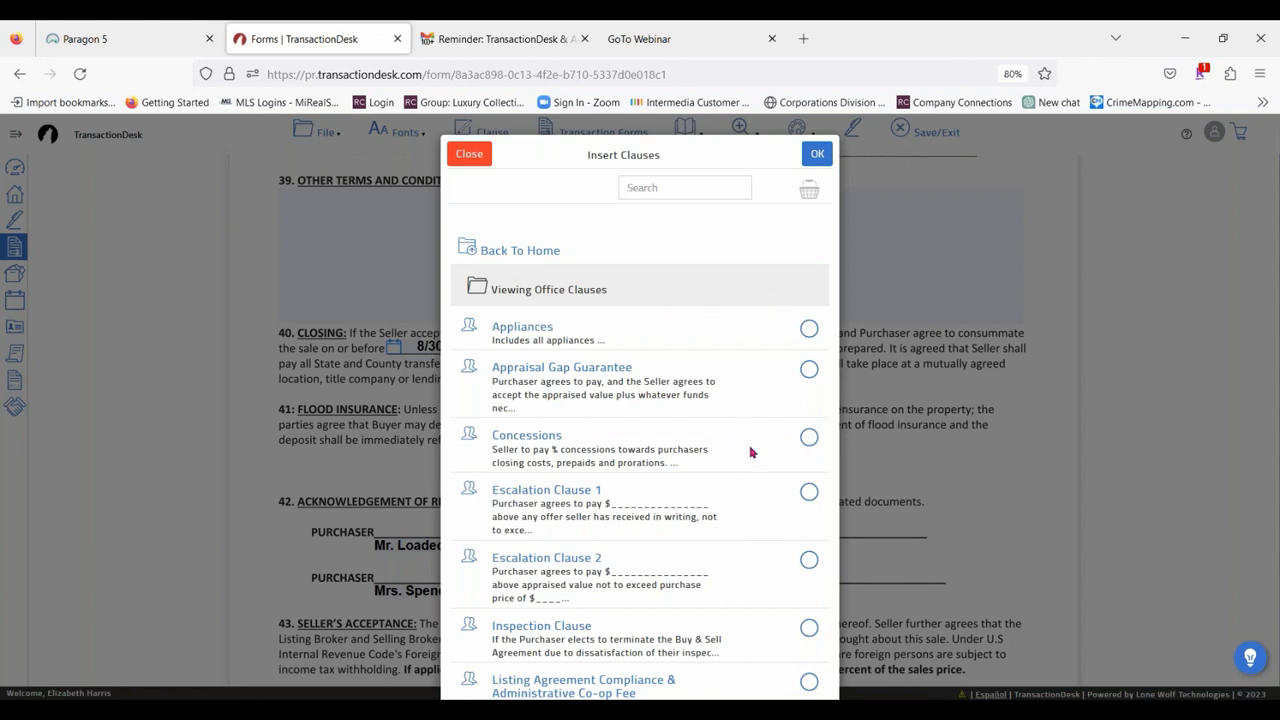
scroll(748, 450, "down", 3)
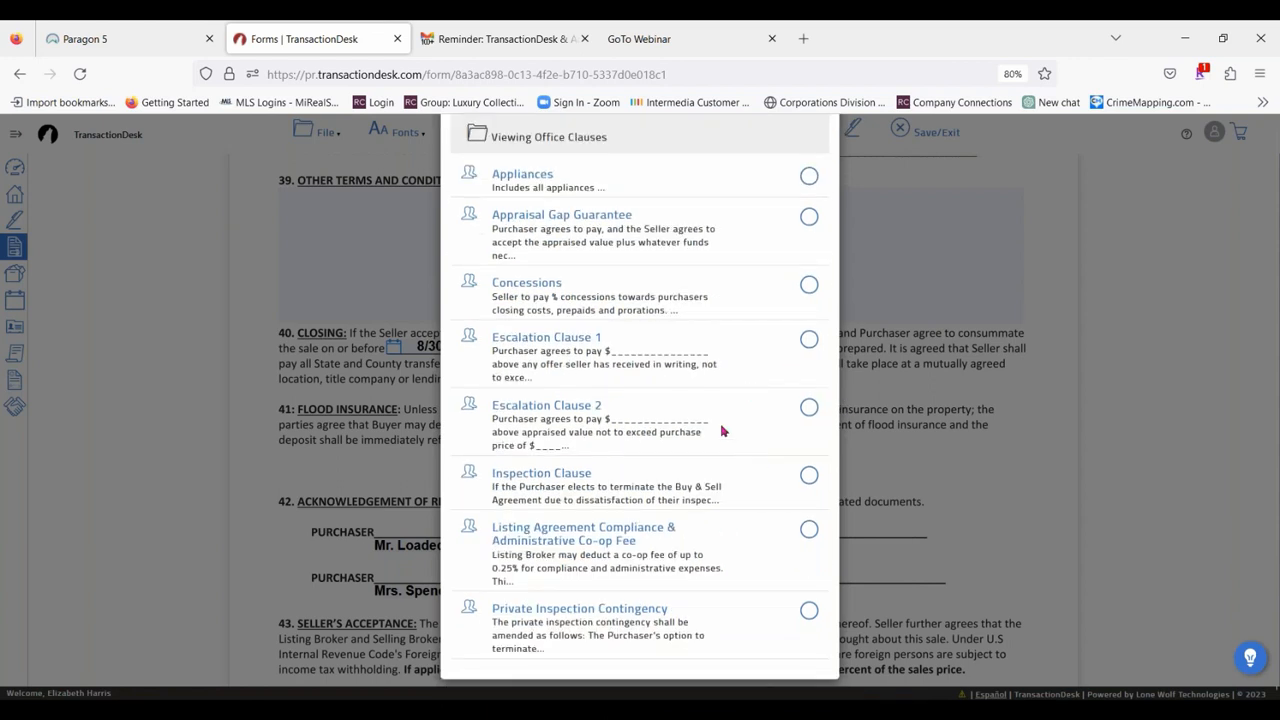
scroll(722, 430, "up", 3)
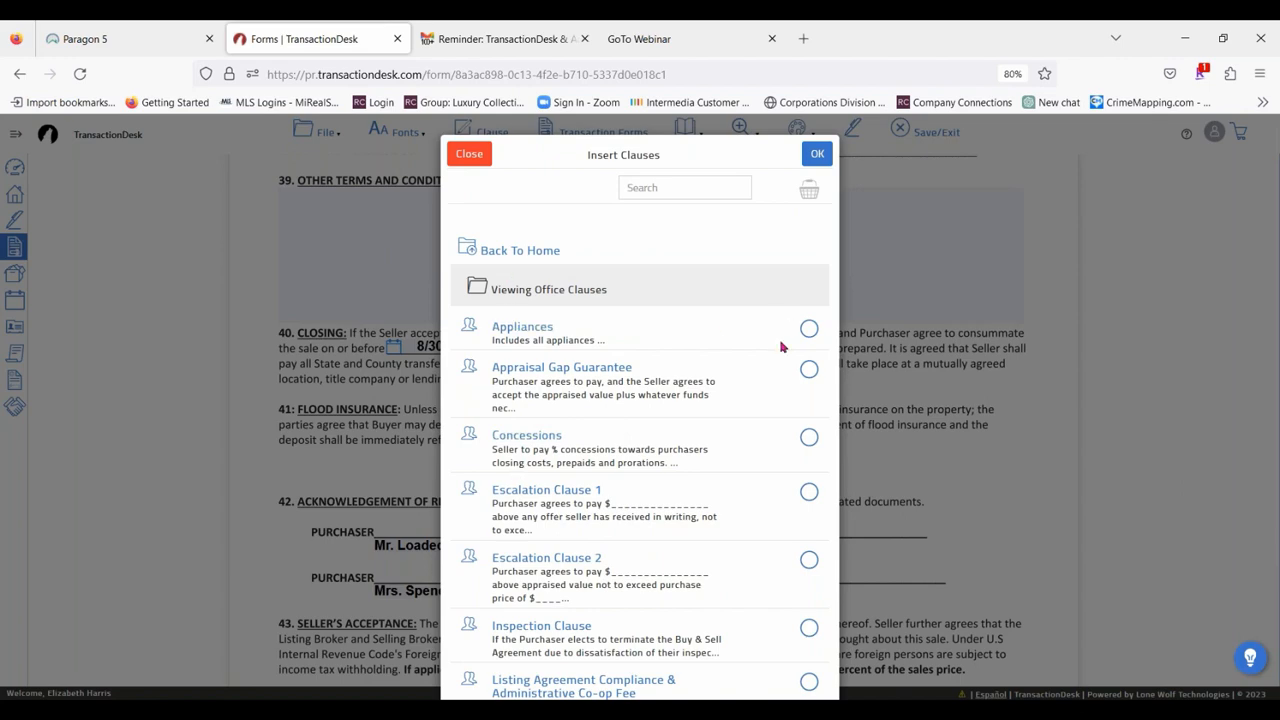
left_click(809, 329)
left_click(816, 153)
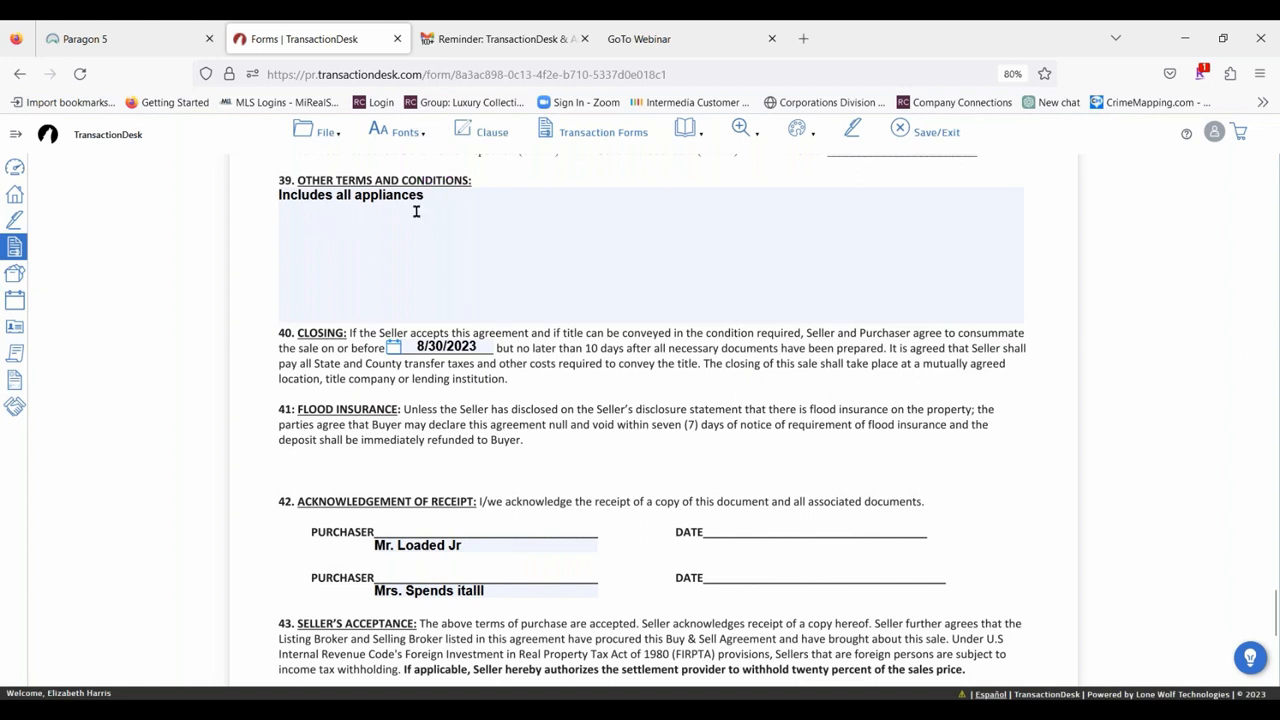
Add the personal clauses Appliances, Concessions, EMD and Septic Clause to the Other Terms and Conditions field.
left_click(453, 207)
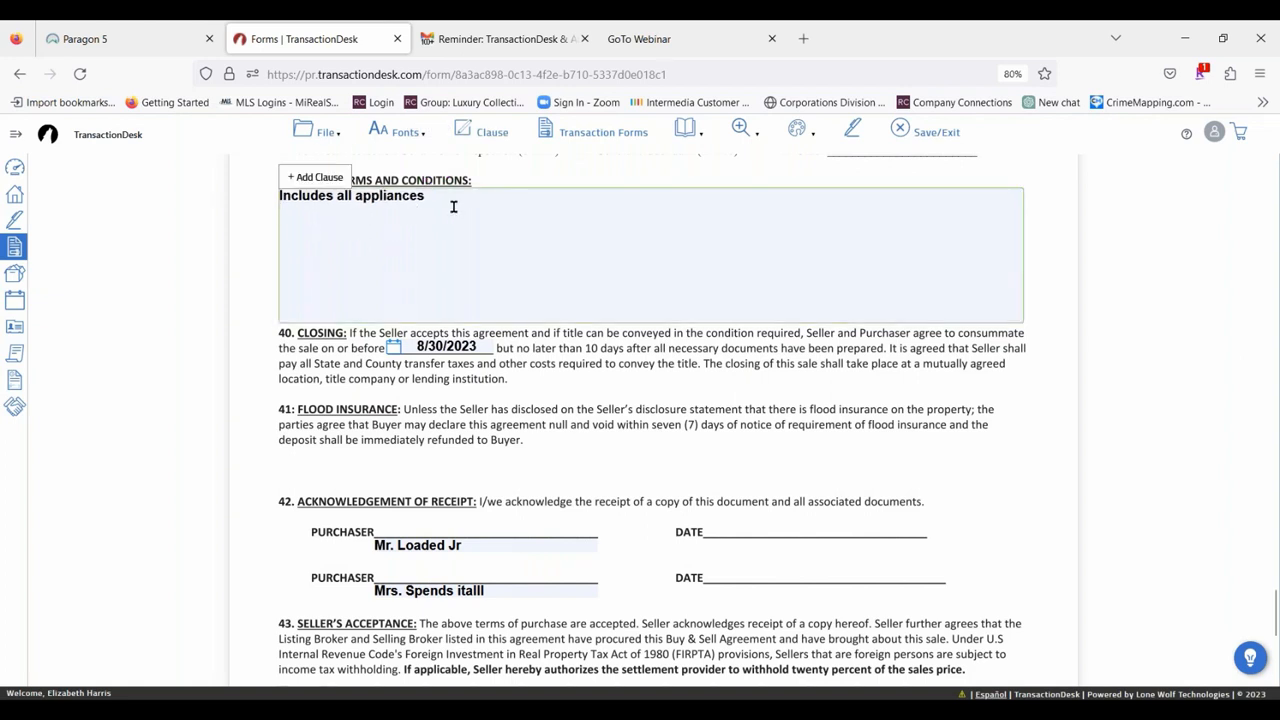
left_click(295, 177)
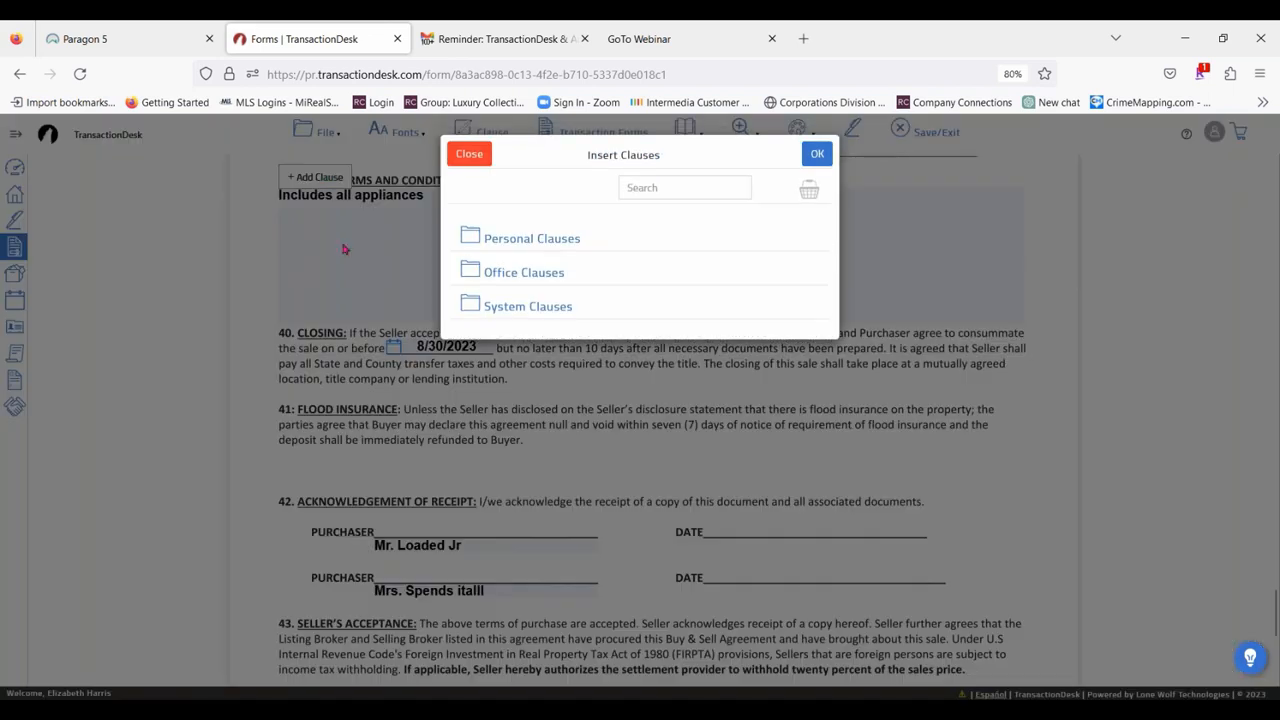
left_click(497, 244)
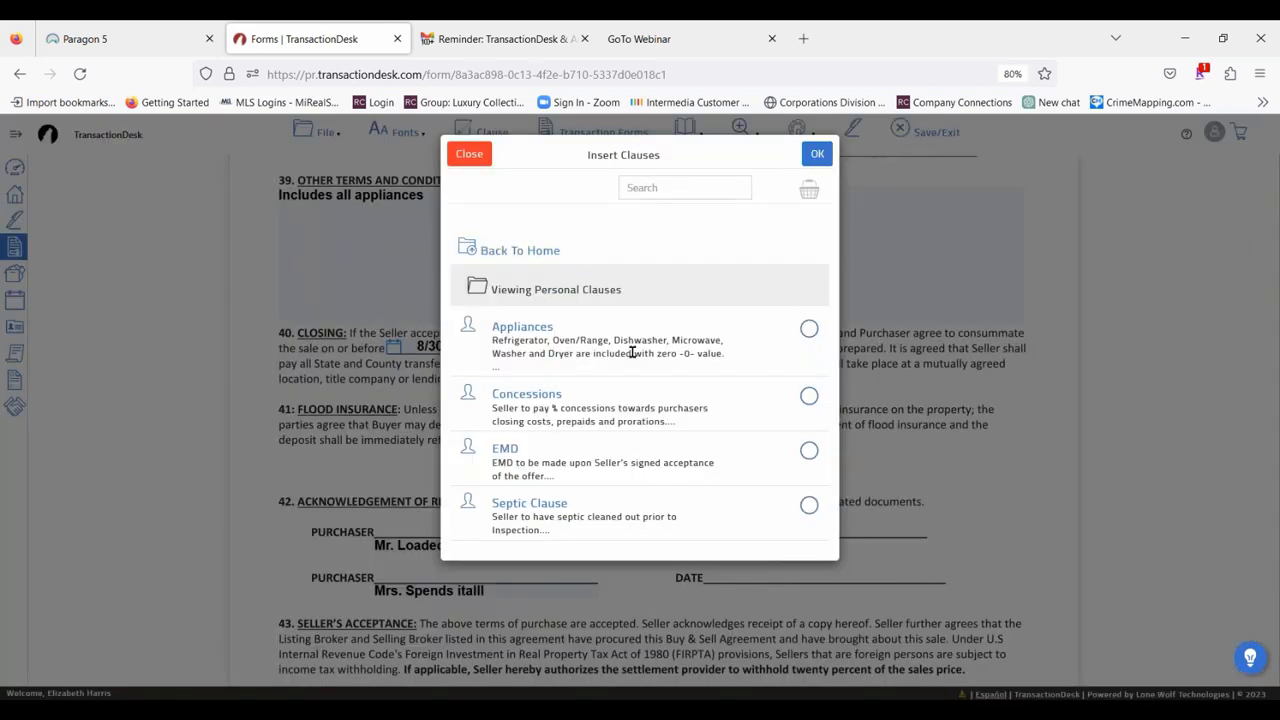
left_click(808, 329)
left_click(807, 400)
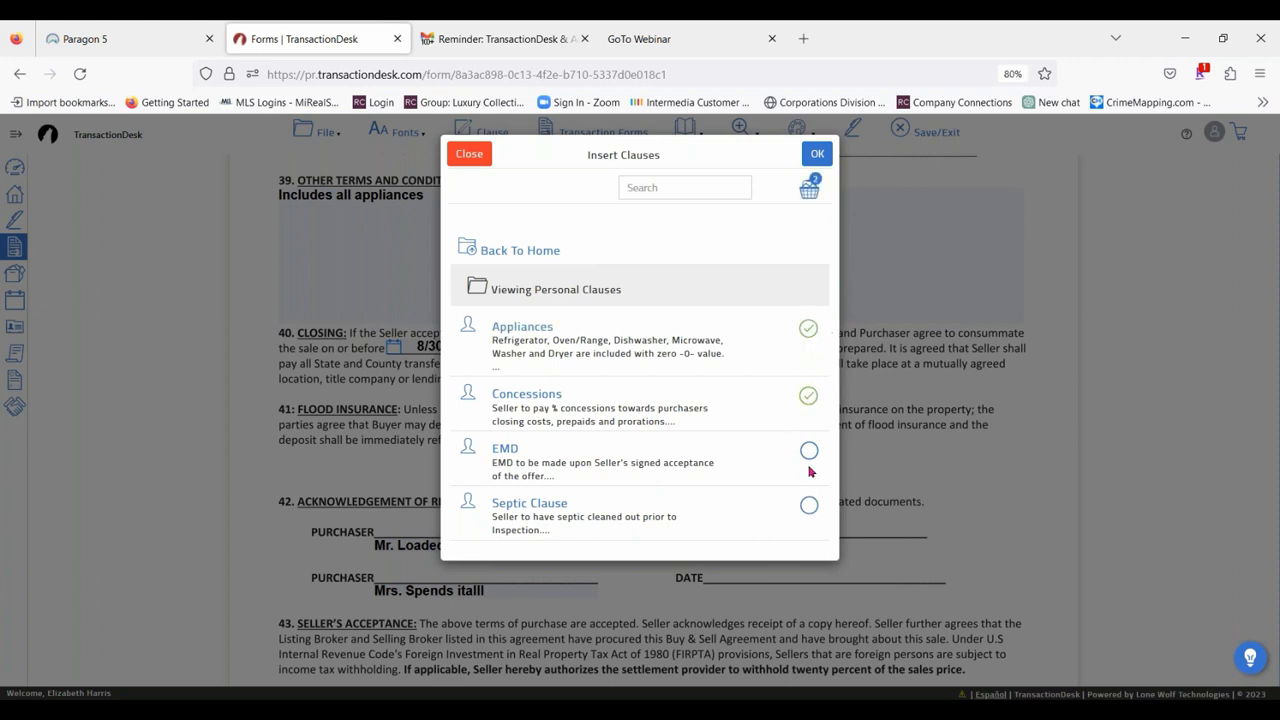
left_click(808, 451)
left_click(808, 505)
left_click(828, 156)
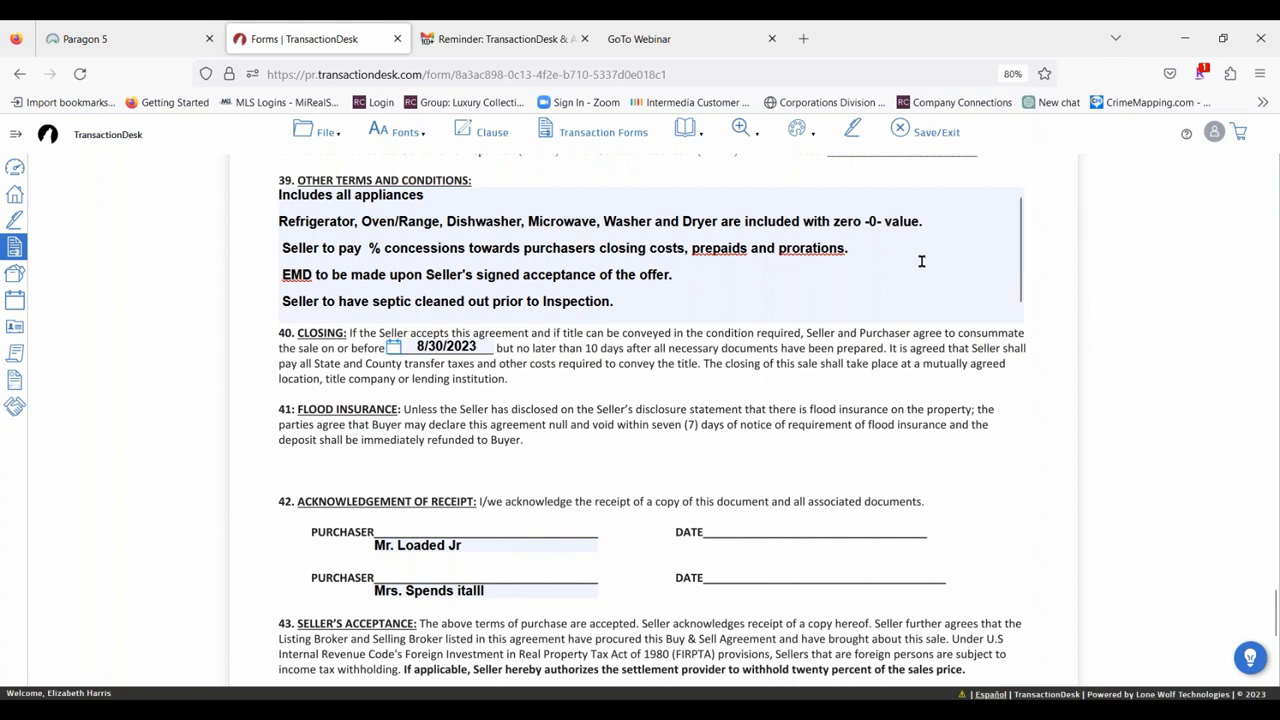
Fill in 3 as the percentage of seller-paid concessions in the inserted Concessions clause.
left_click(367, 248)
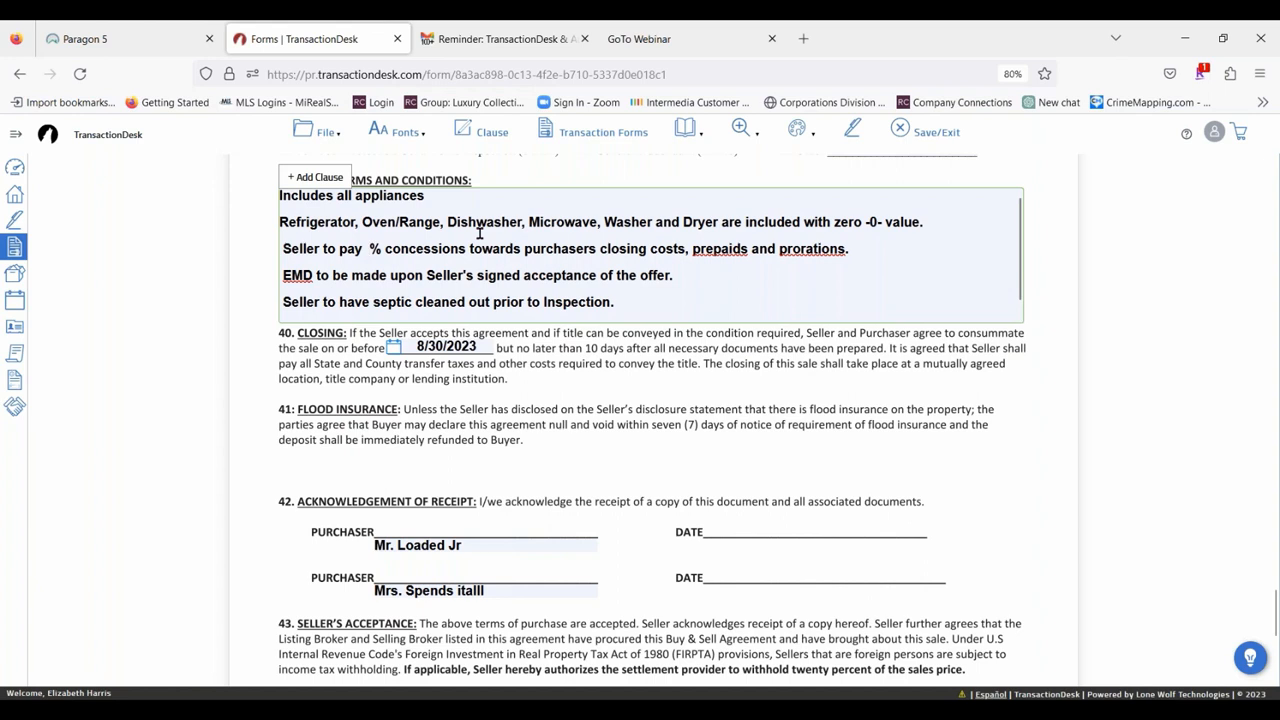
type("3")
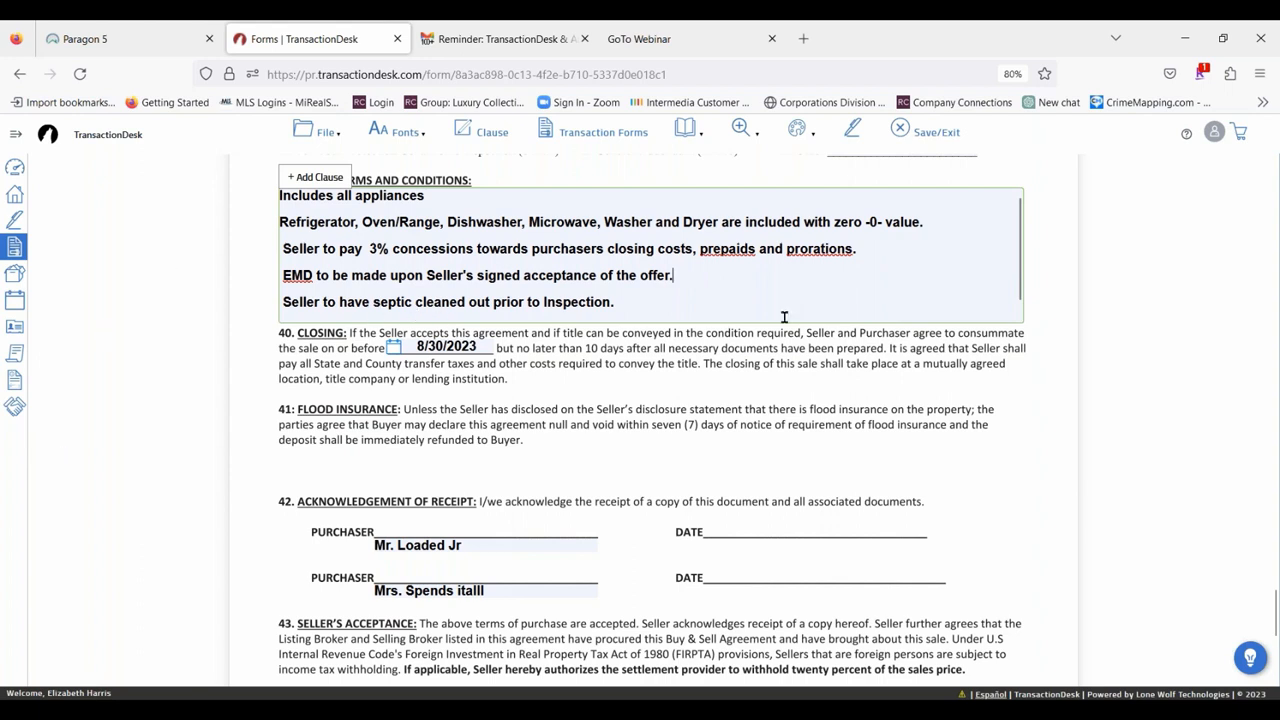
left_click(686, 270)
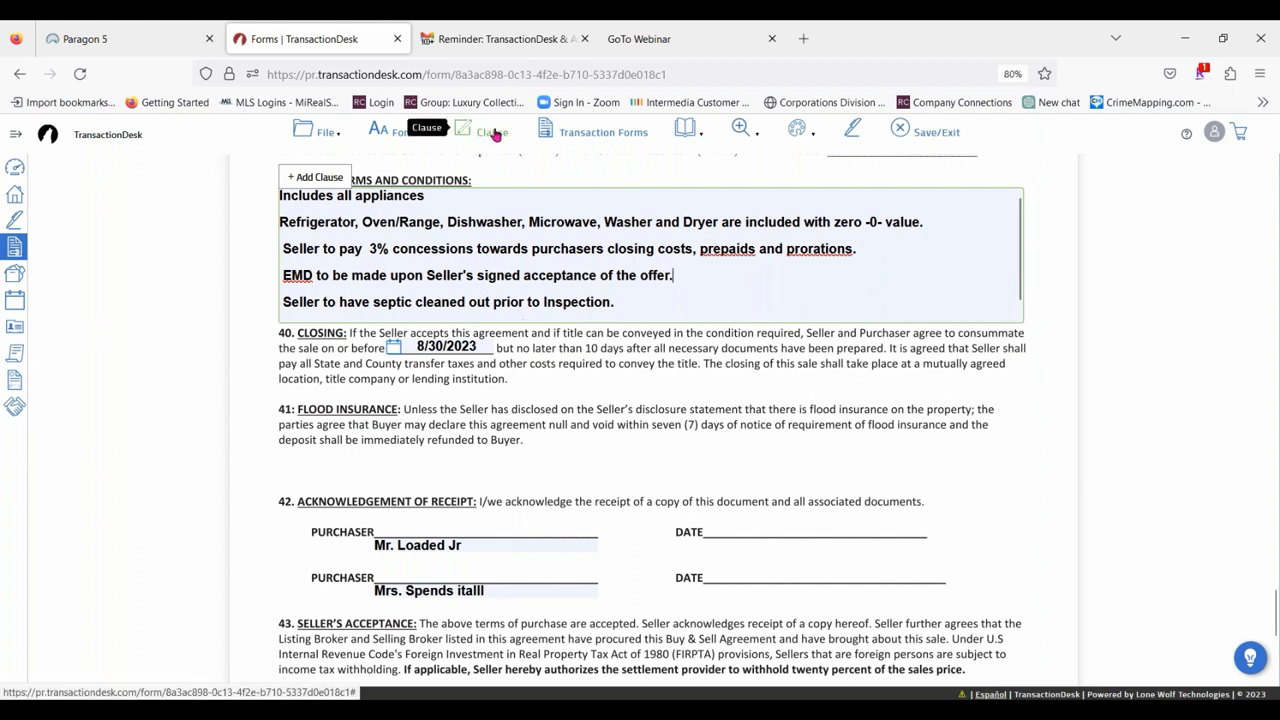
View the list of the transaction's forms, close it, and go to page 1 of the Buy & Sell Agreement.
left_click(611, 131)
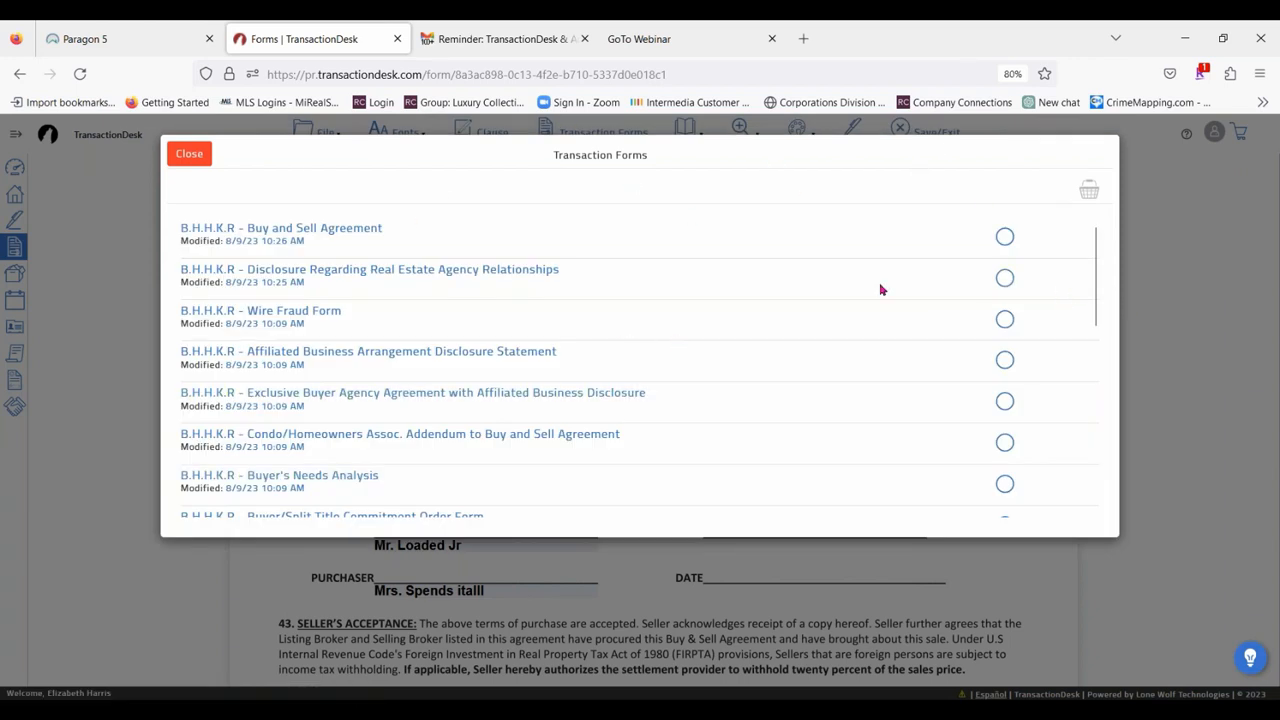
left_click(201, 151)
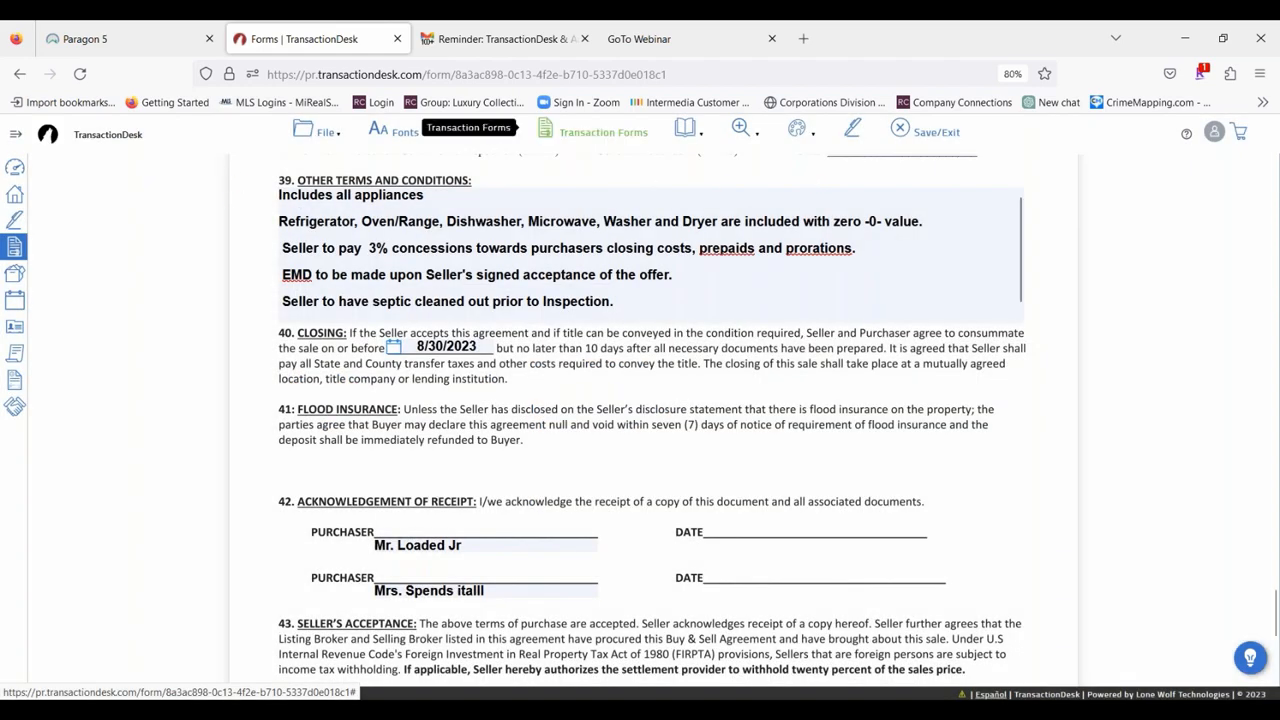
left_click(688, 130)
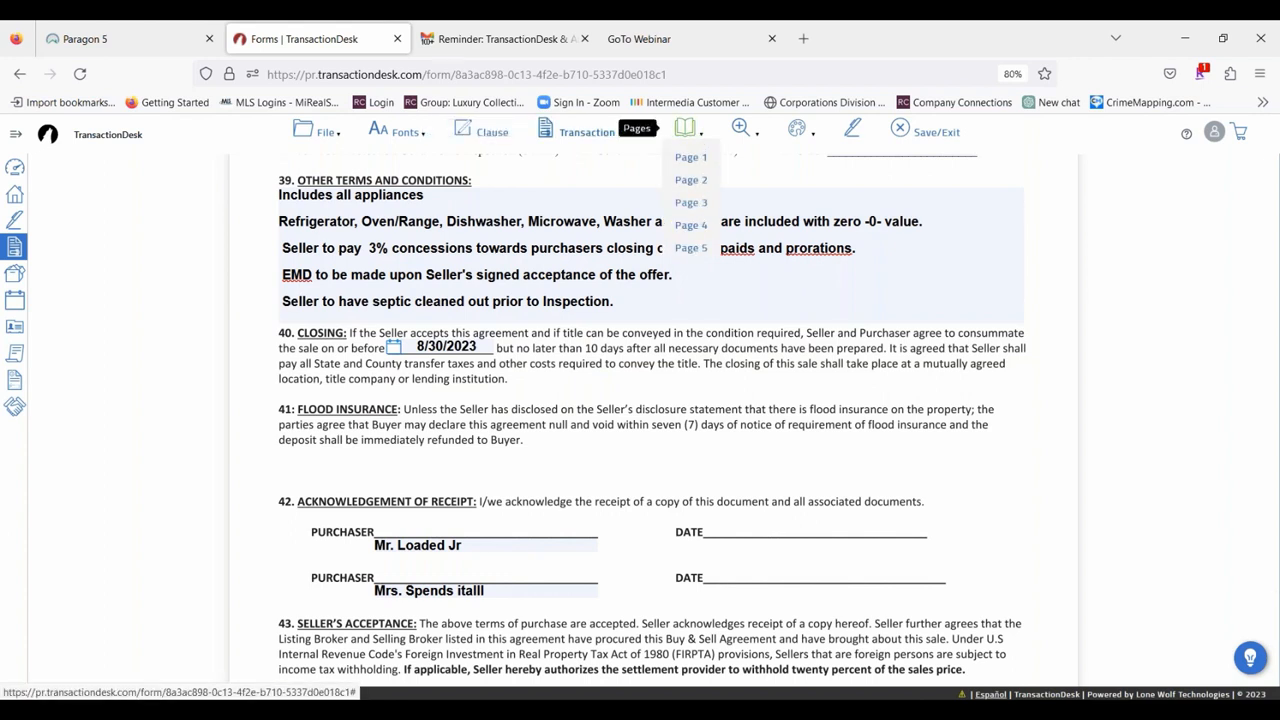
left_click(690, 158)
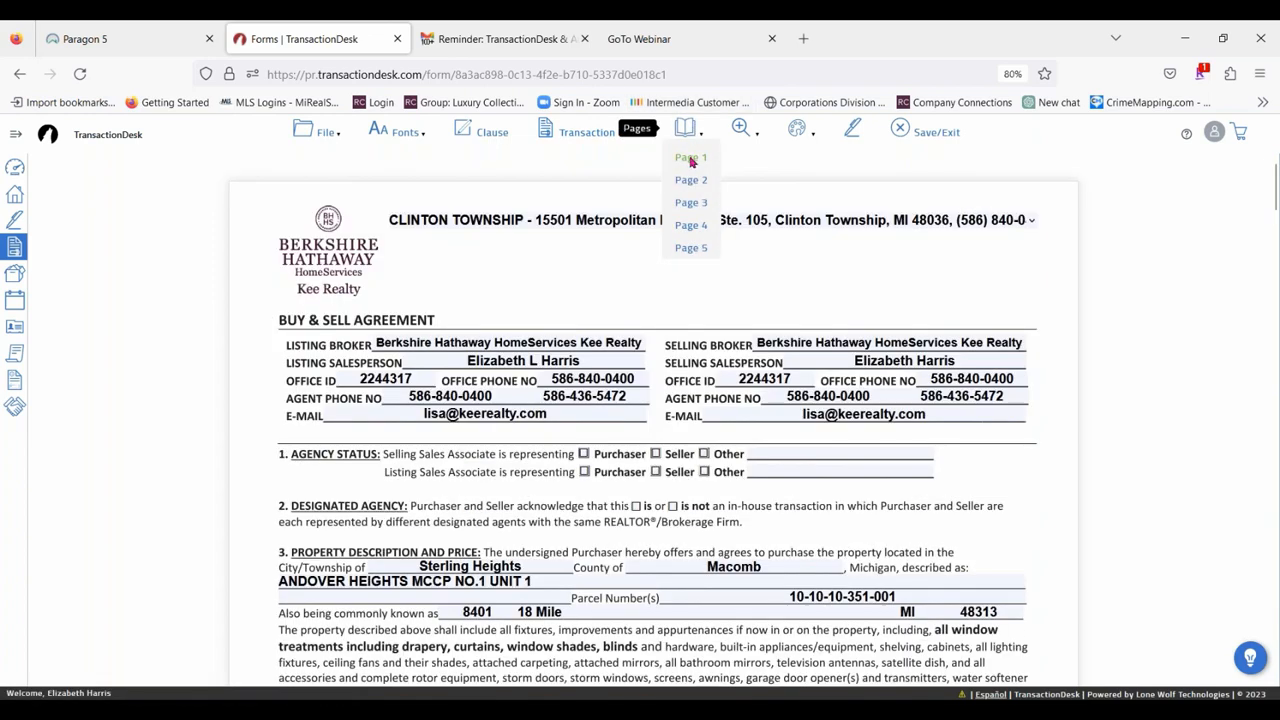
Try the agreement's zoom in, zoom out, fit width and fit height views, ending one zoom level out from fit width.
mouse_move(755, 140)
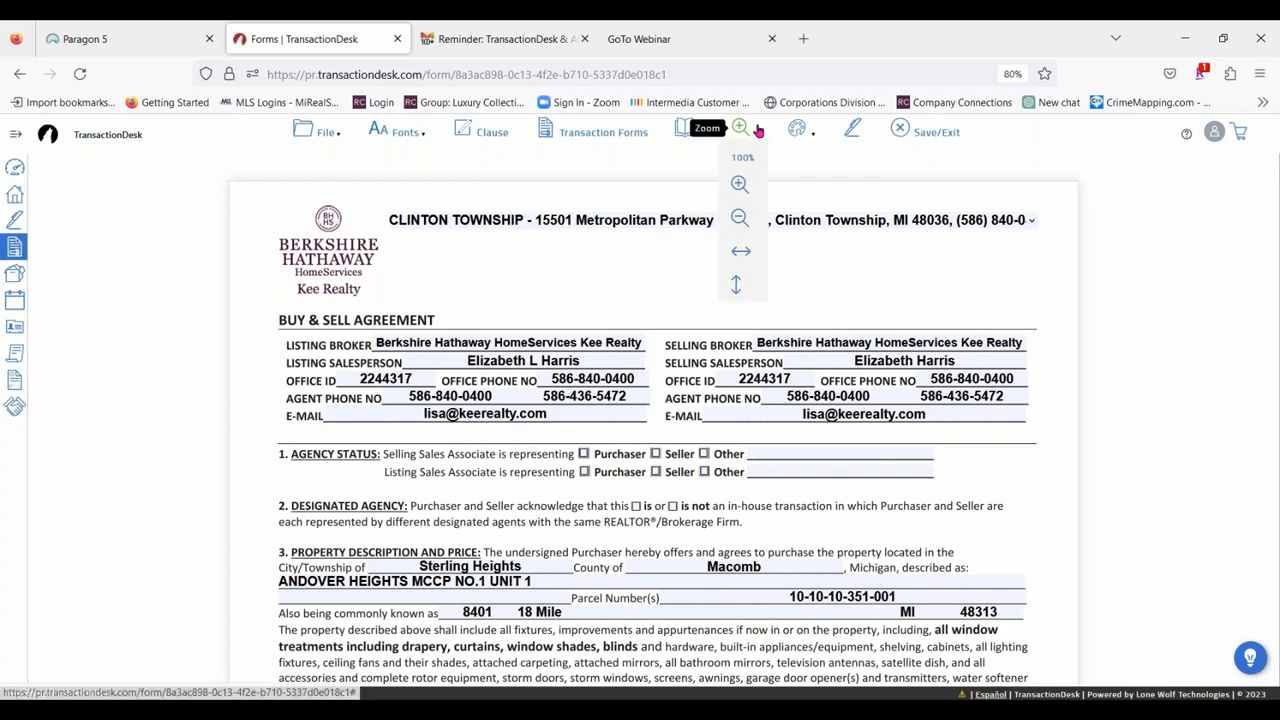
left_click(739, 185)
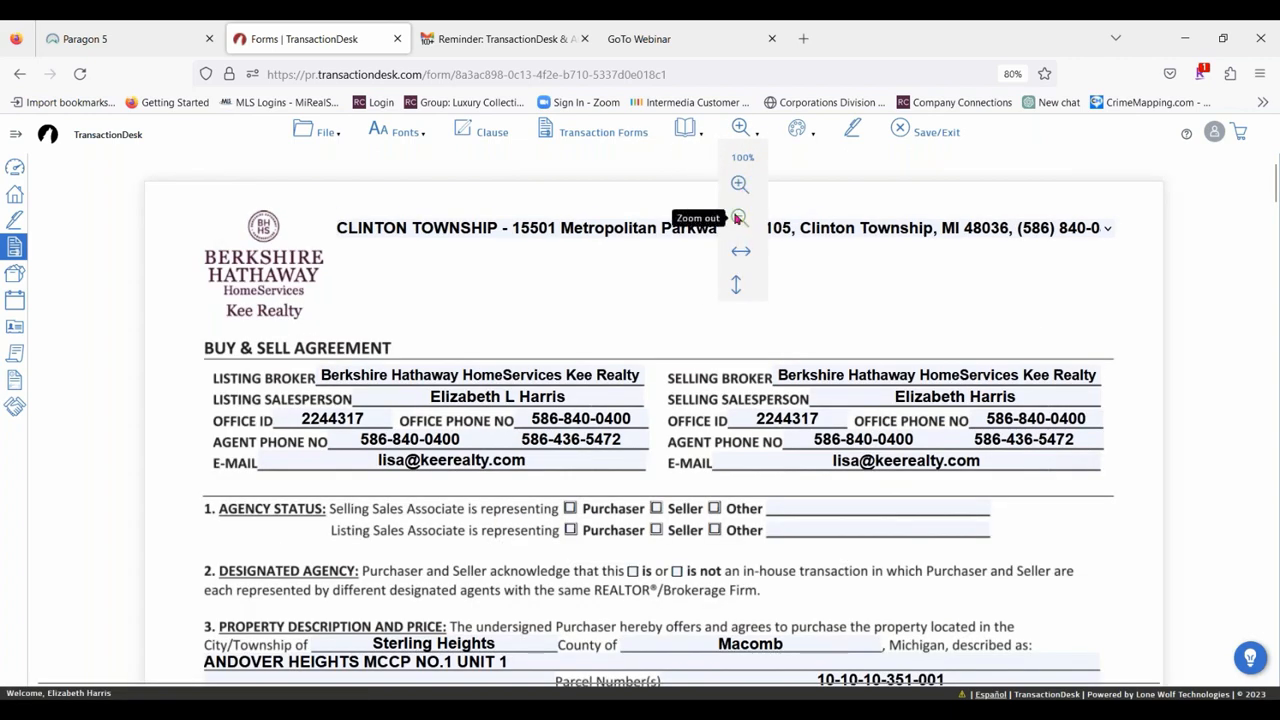
left_click(737, 218)
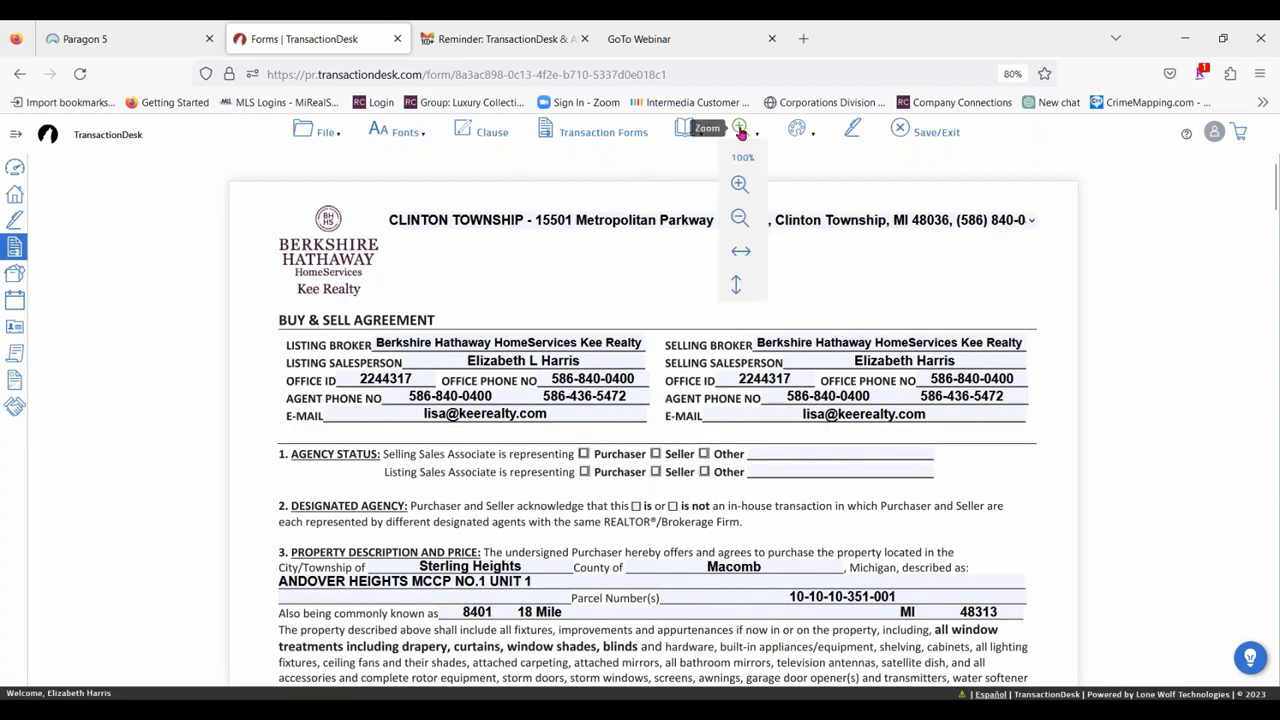
left_click(741, 252)
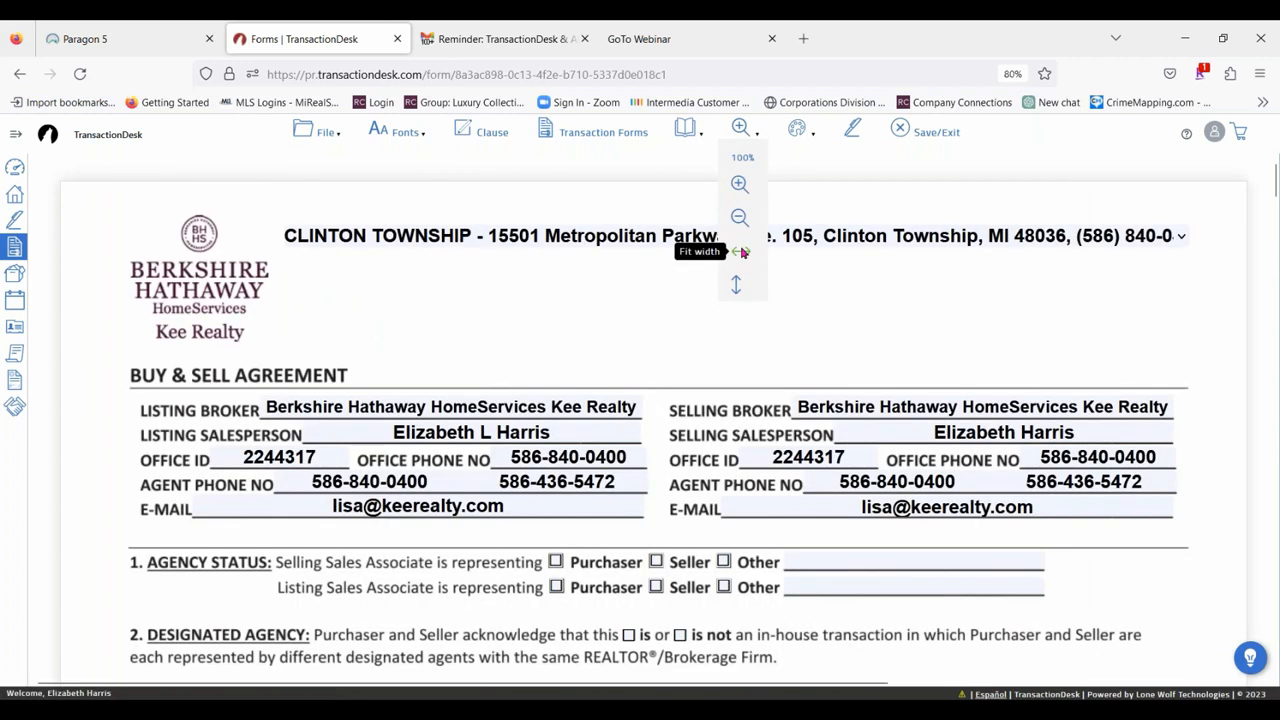
left_click(735, 285)
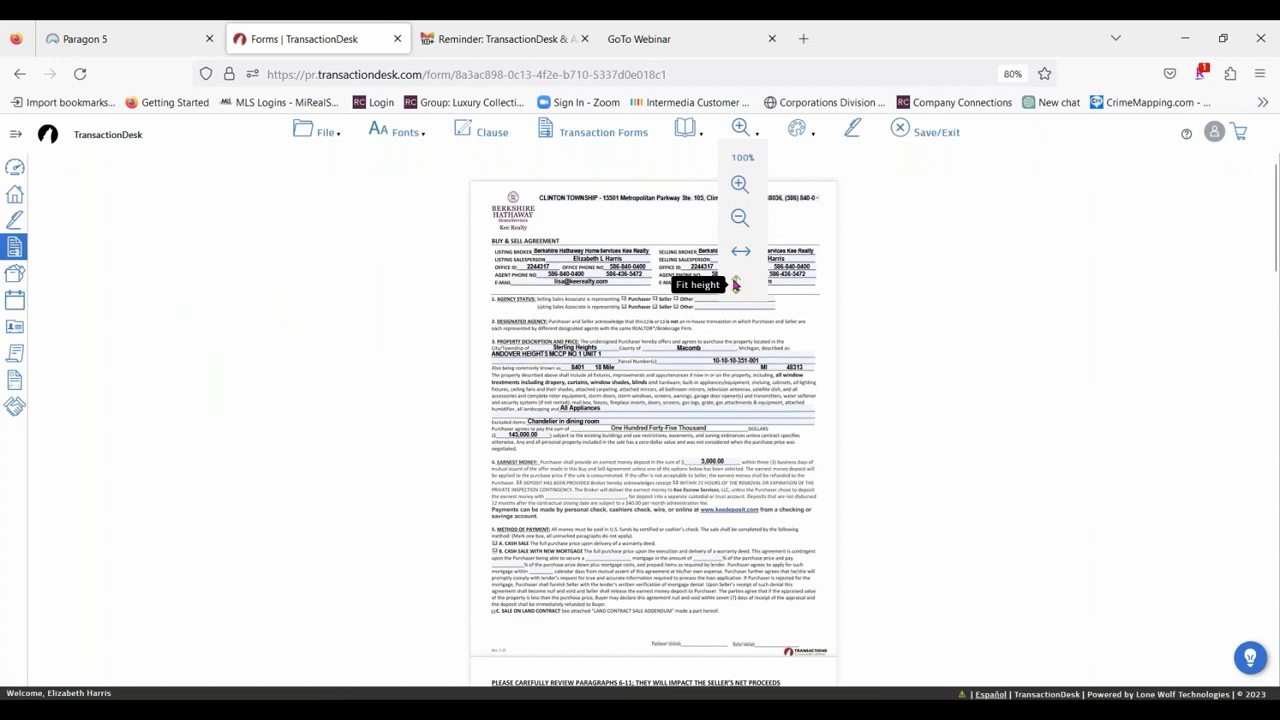
left_click(740, 252)
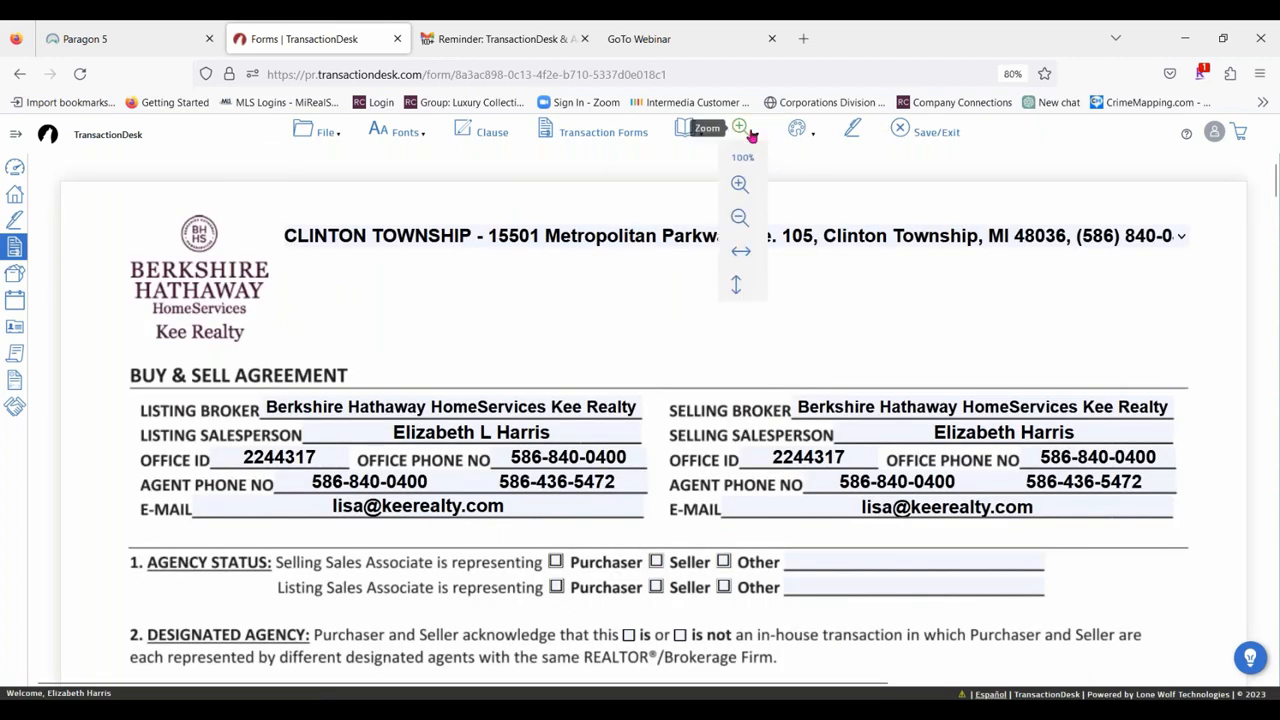
left_click(741, 218)
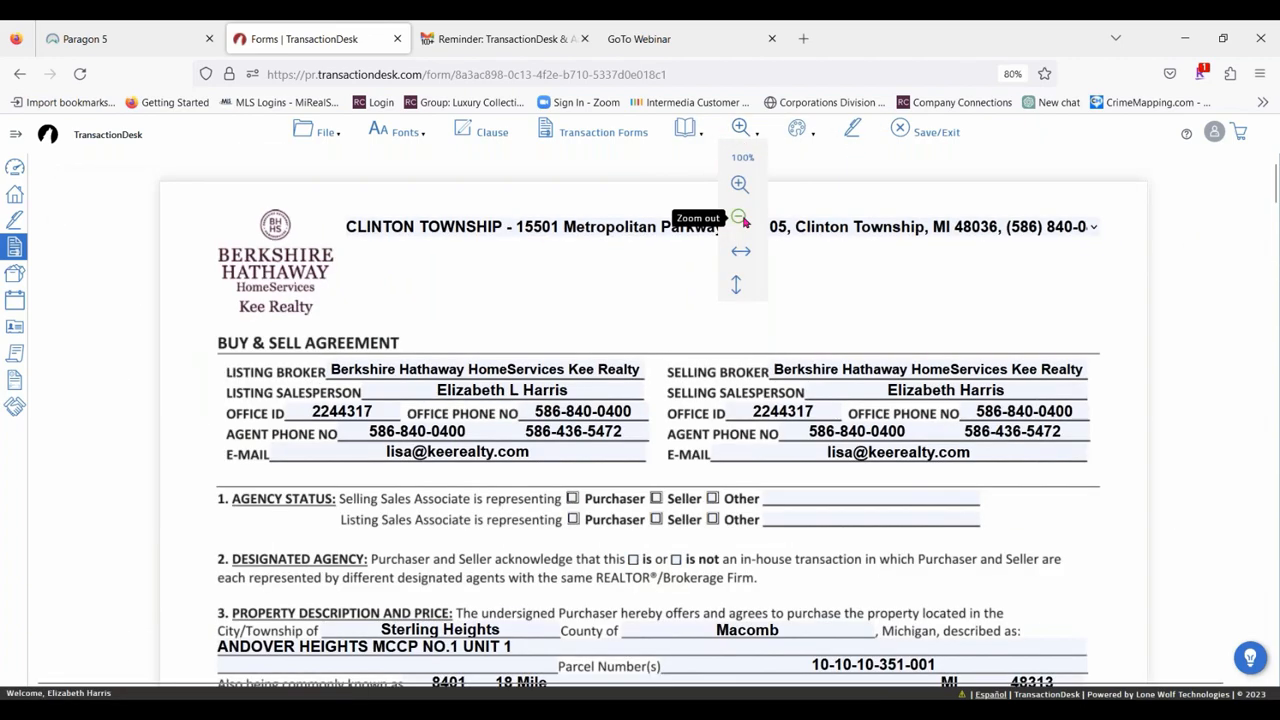
Show the markup tools available for the Buy & Sell Agreement.
mouse_move(803, 134)
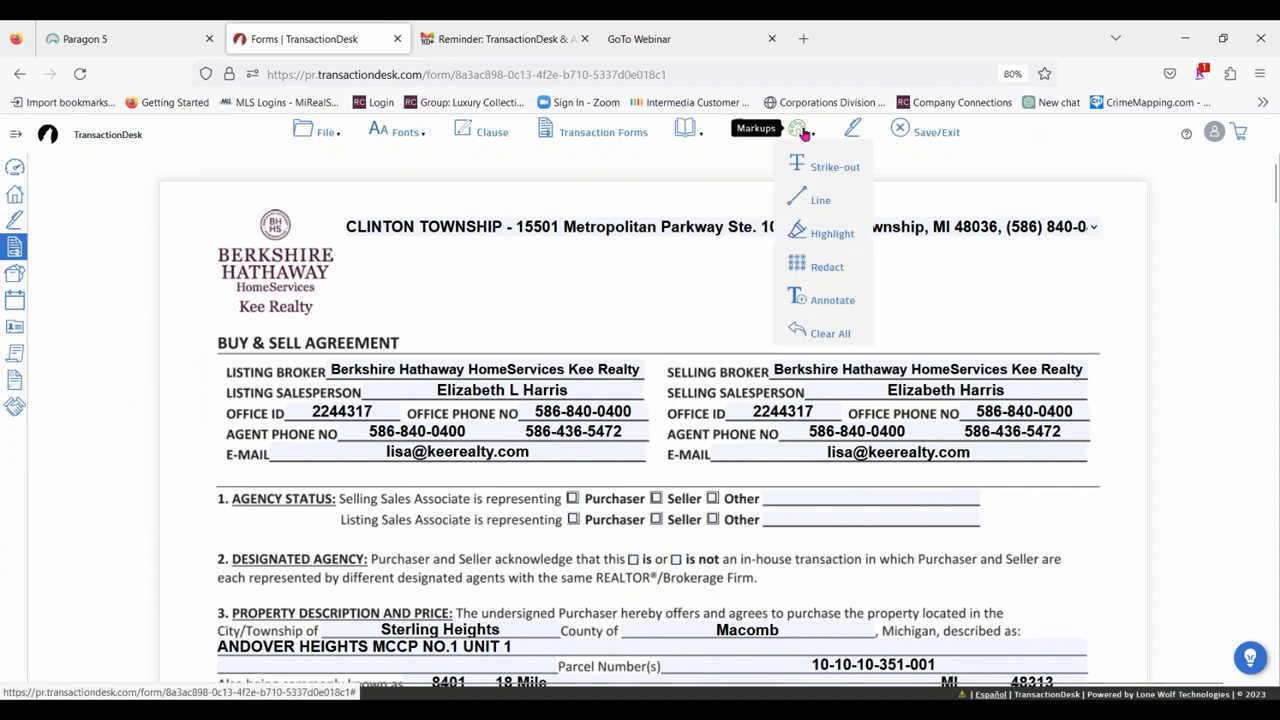
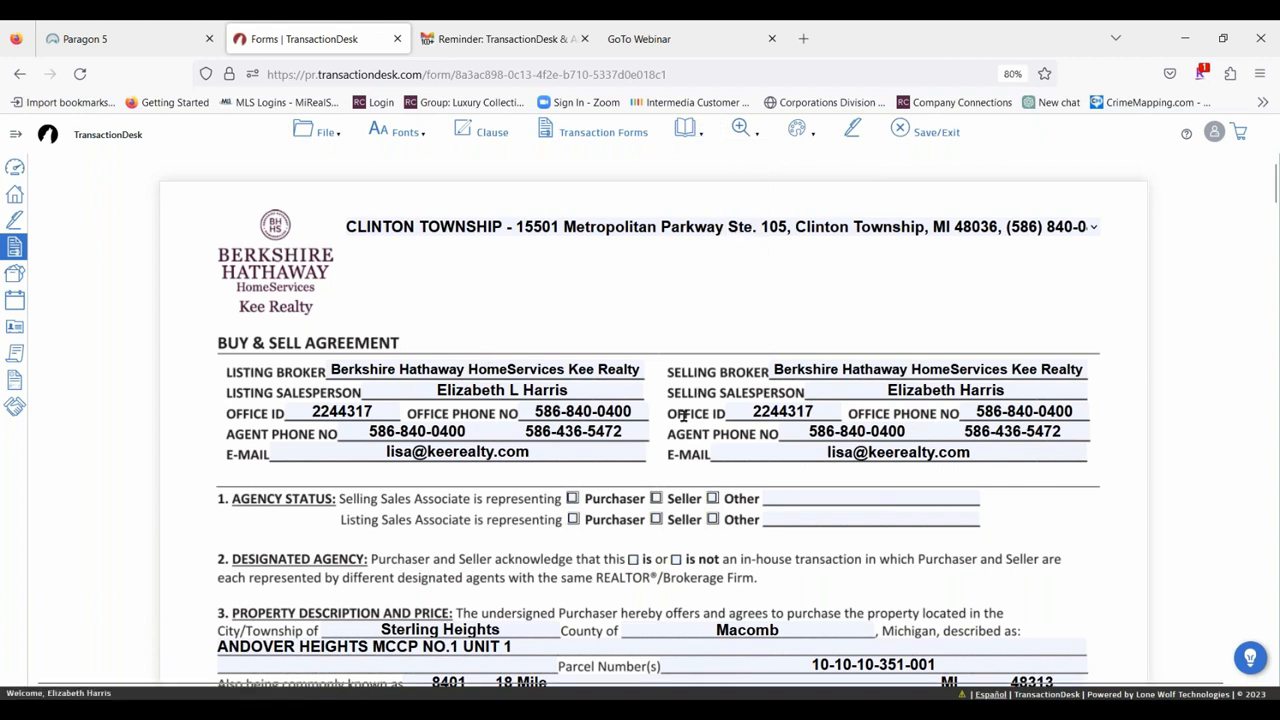
Strike out the first line of paragraph 7, Seller Paid Home Warranty, in the Buy & Sell Agreement.
mouse_move(852, 132)
scroll(318, 325, "down", 1)
scroll(318, 325, "down", 5)
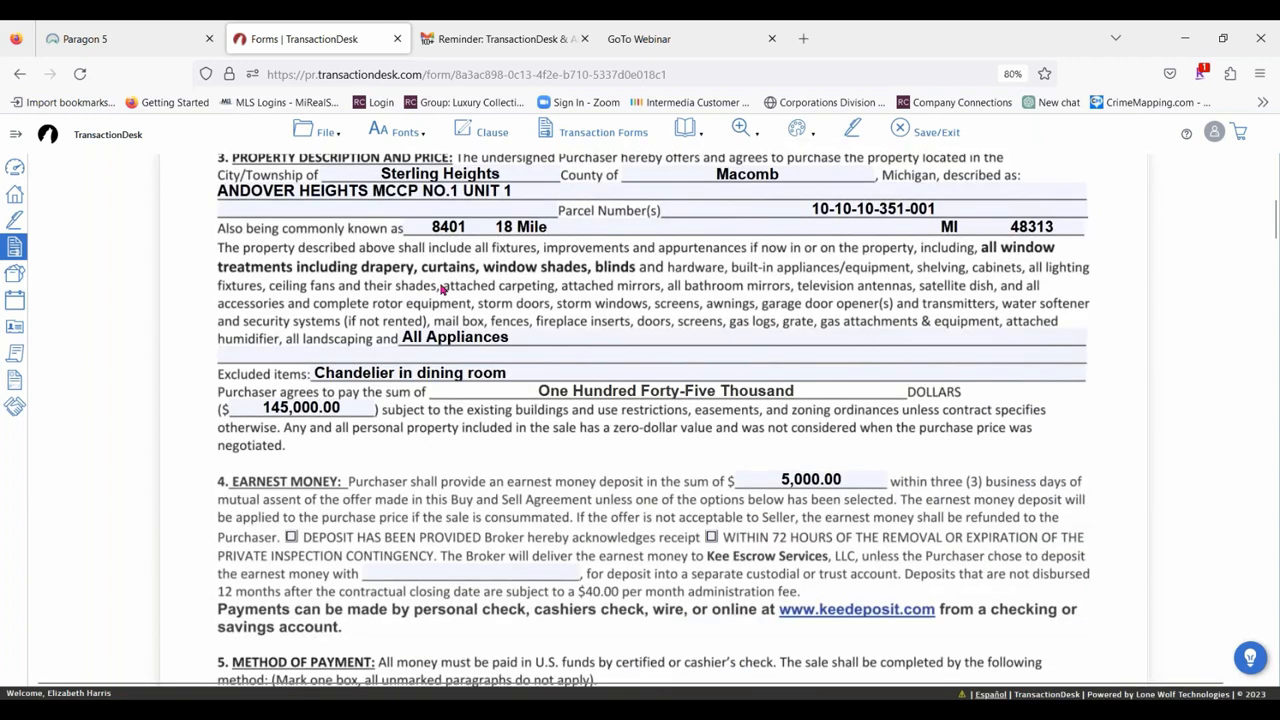
scroll(440, 290, "down", 2)
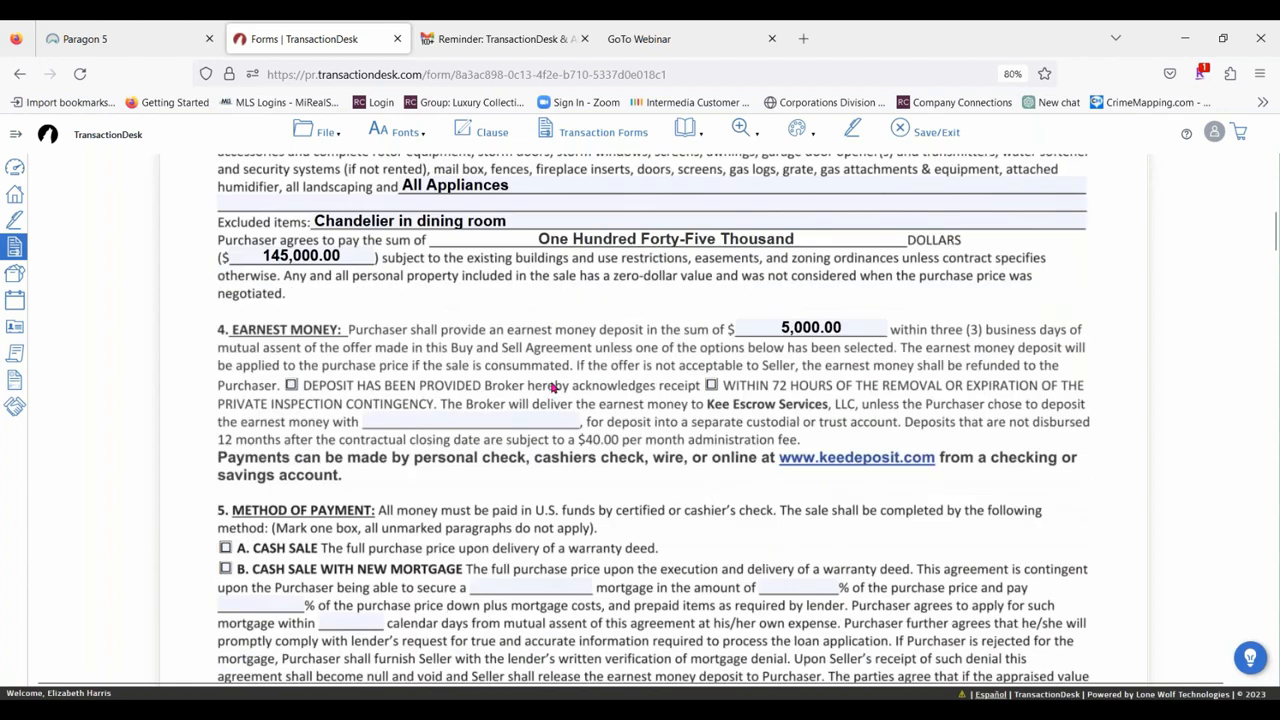
scroll(497, 337, "down", 2)
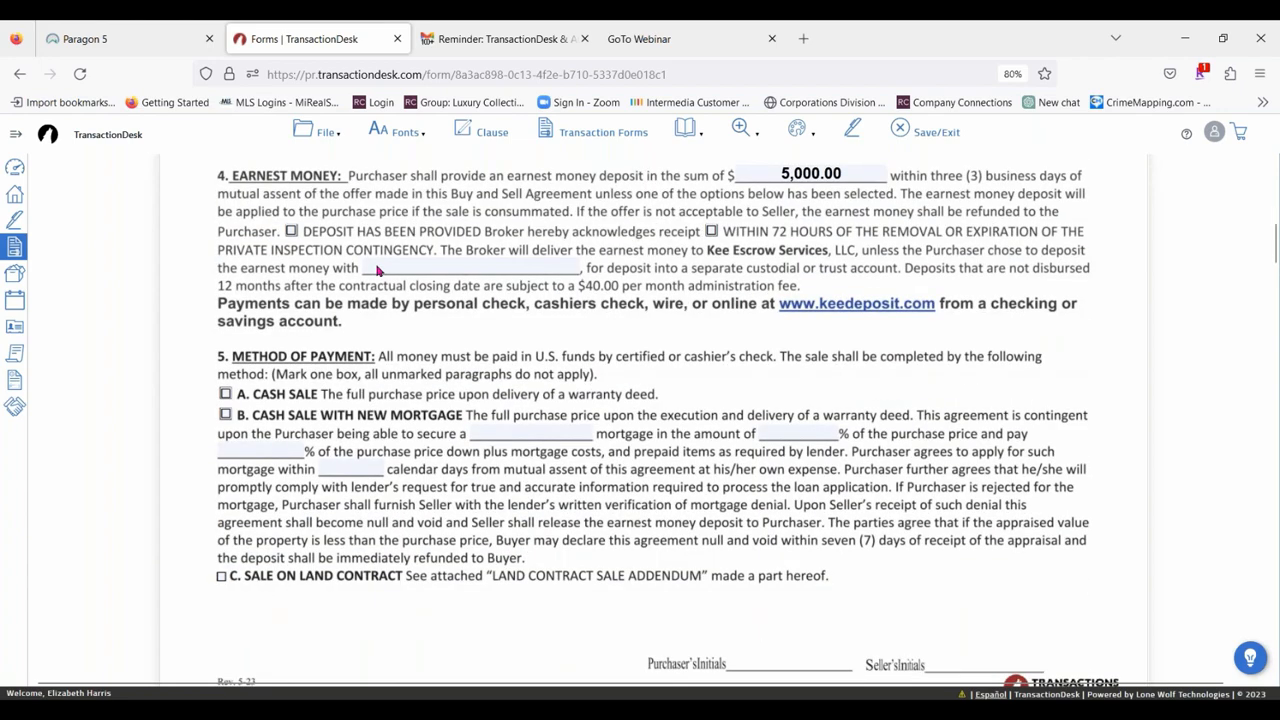
scroll(378, 270, "down", 9)
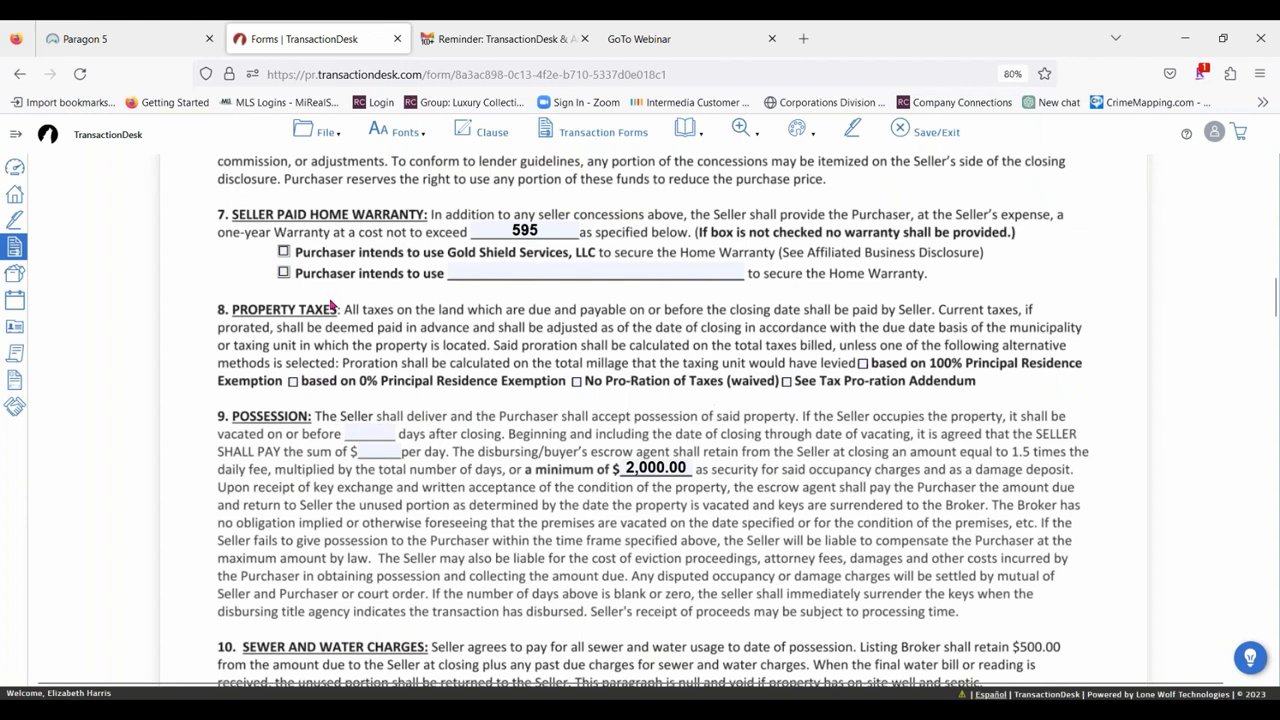
scroll(333, 305, "up", 2)
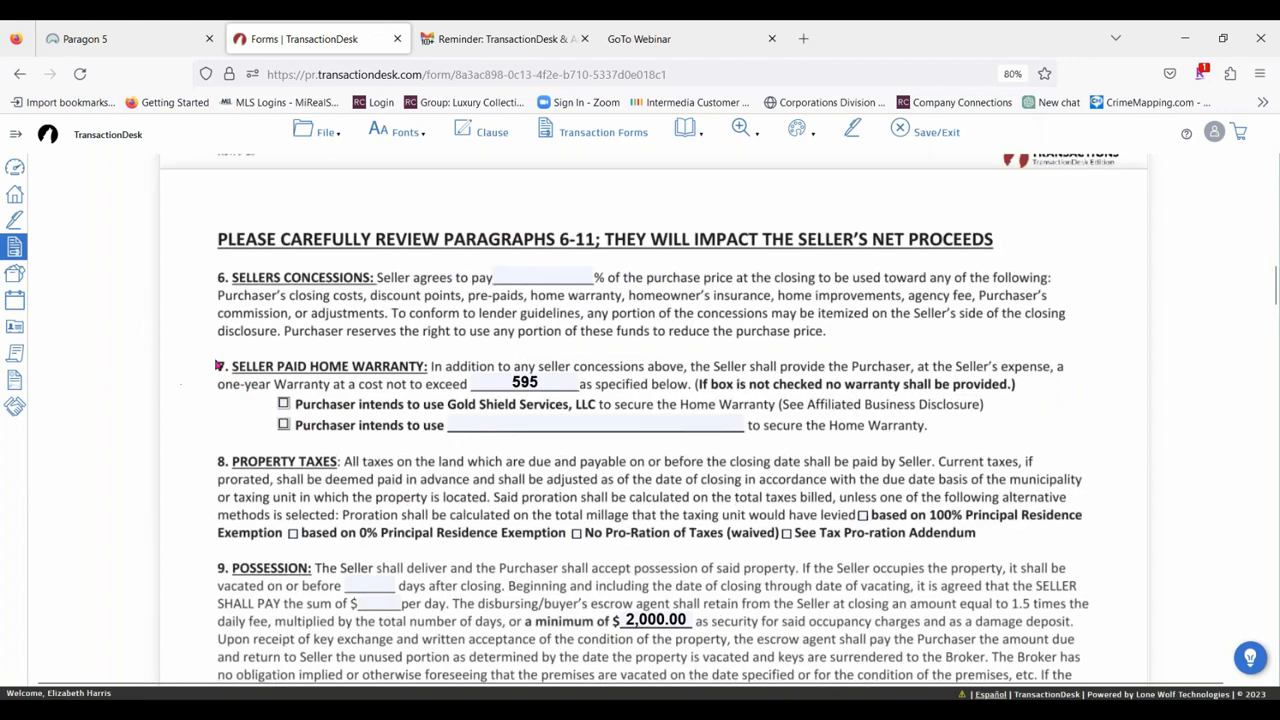
left_click_drag(214, 370, 1107, 350)
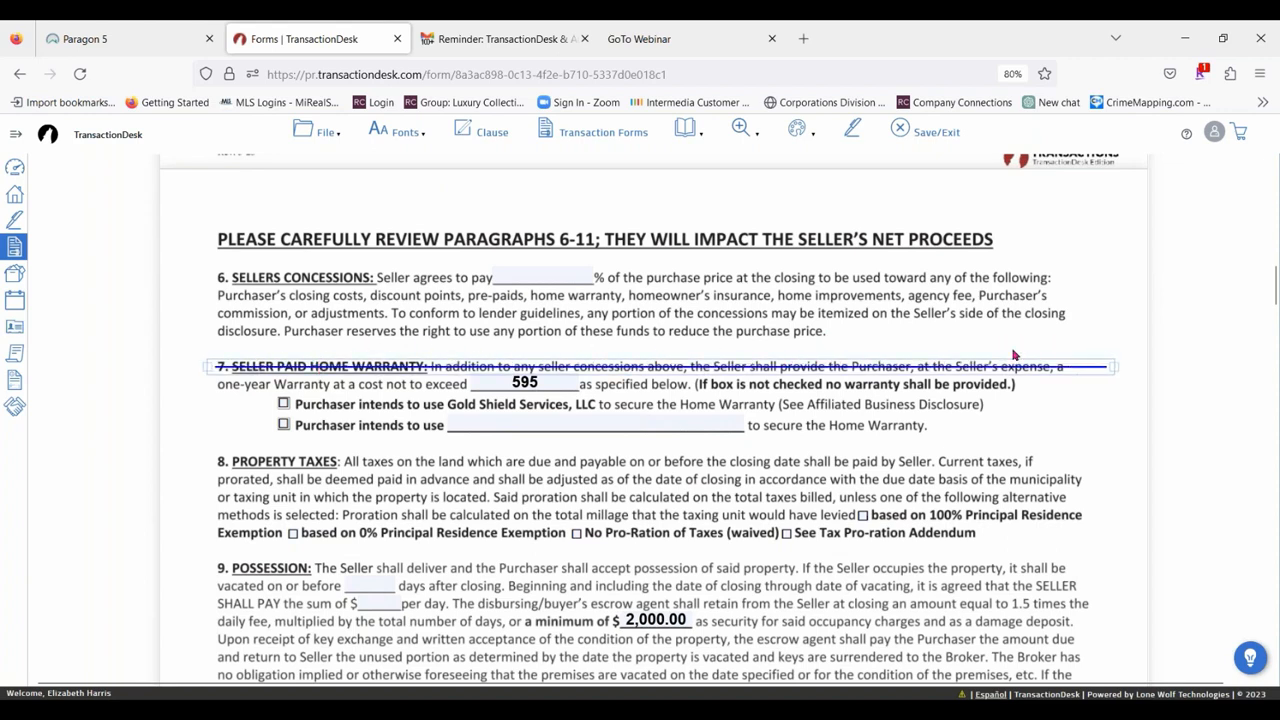
Set the strike-out over paragraph 7 to size 4 and the color red.
left_click(1086, 366)
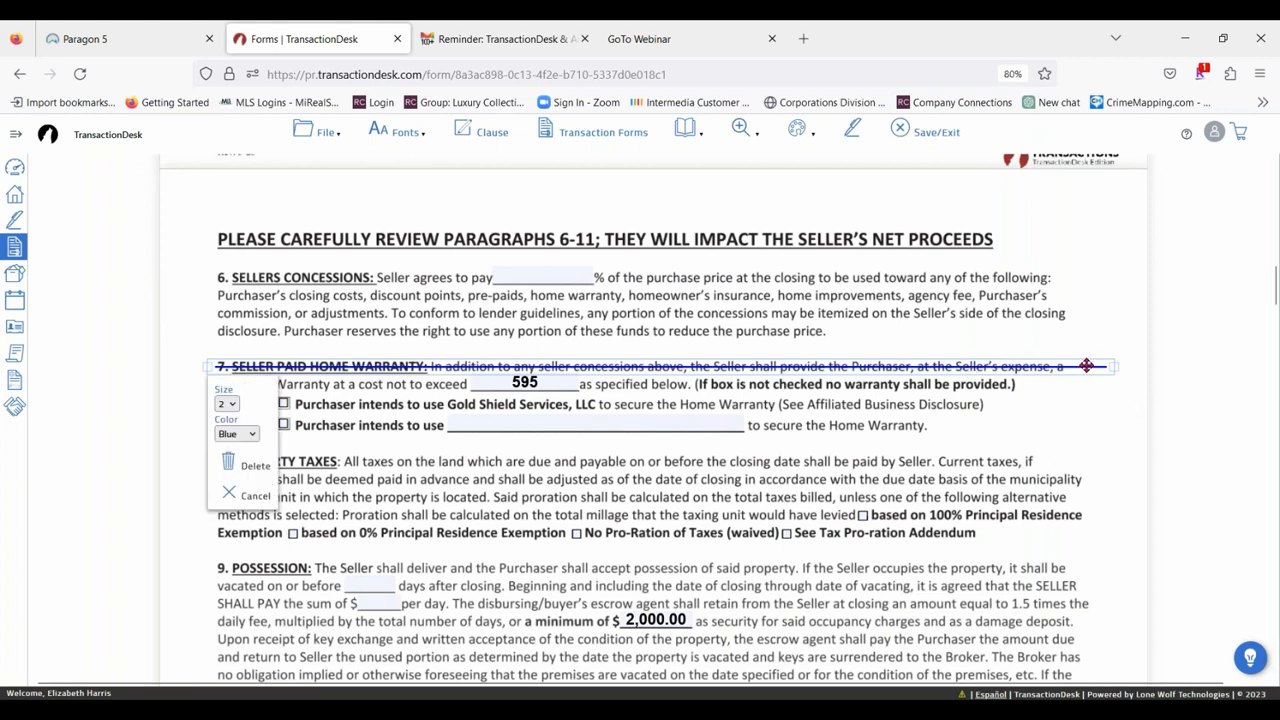
left_click(227, 405)
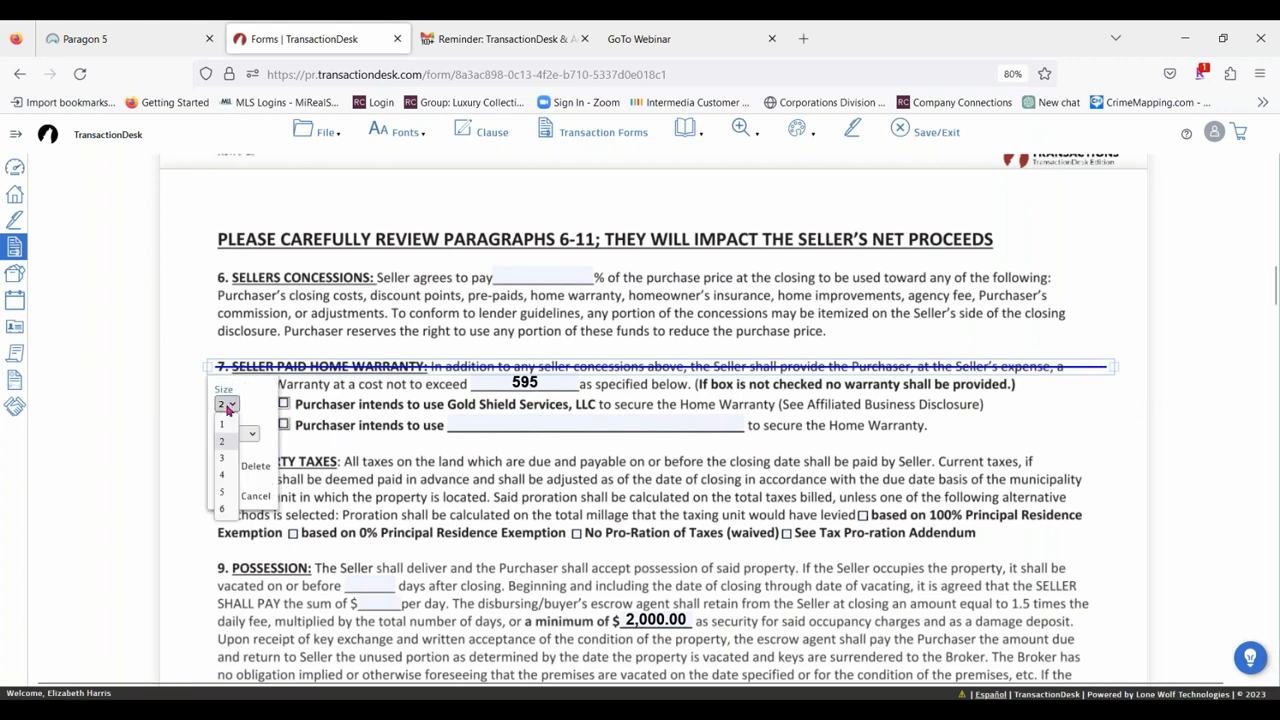
left_click(225, 478)
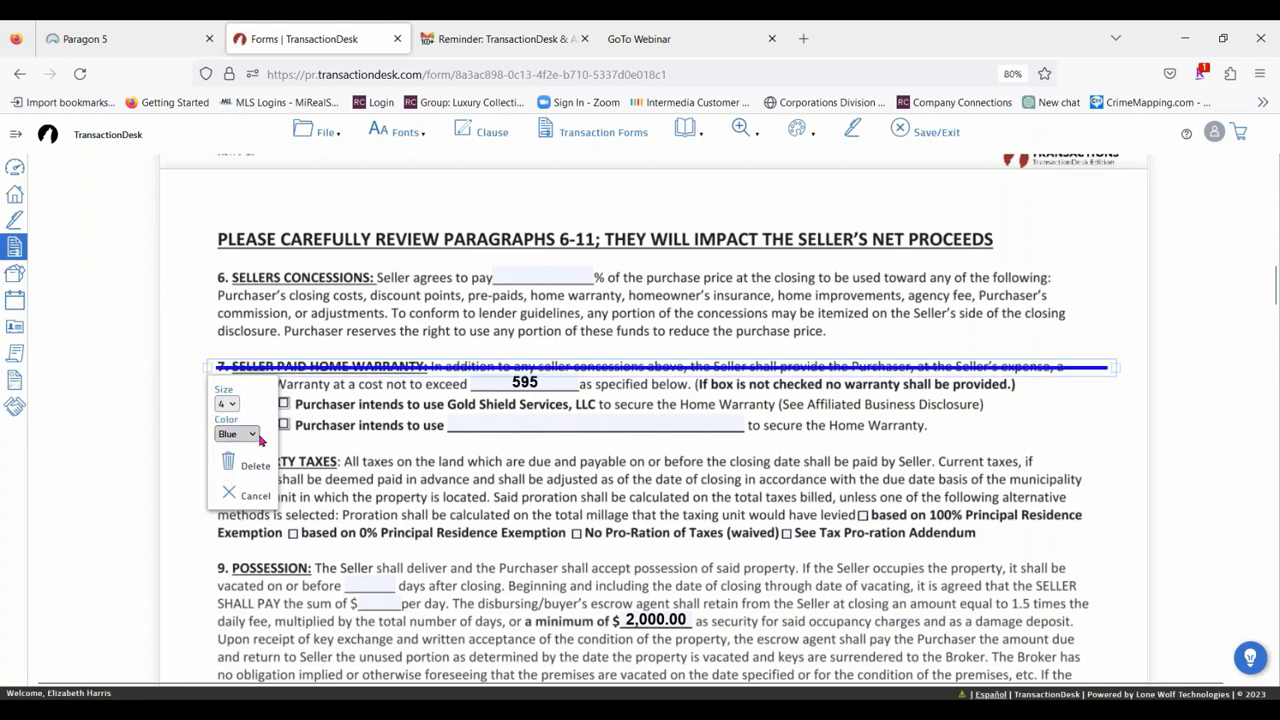
left_click(243, 434)
left_click(232, 471)
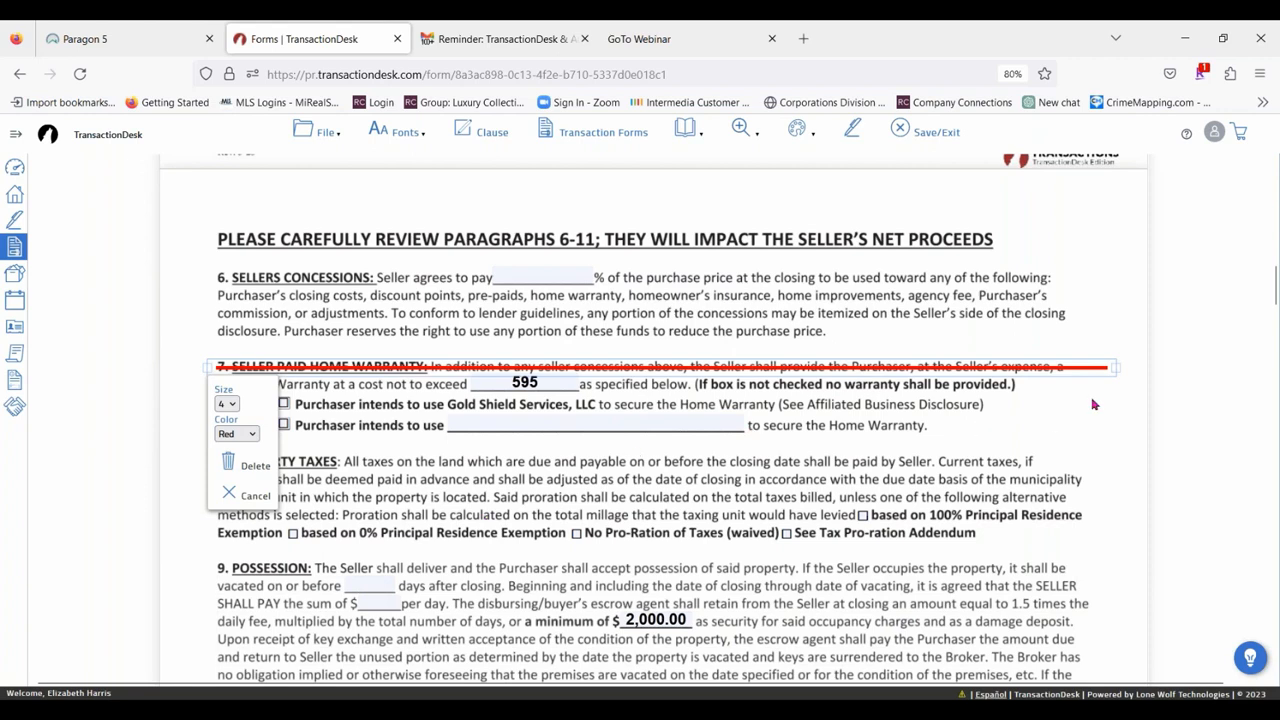
Cross out paragraph 10, Sewer and Water Charges, with two diagonal lines forming an X.
left_click(816, 130)
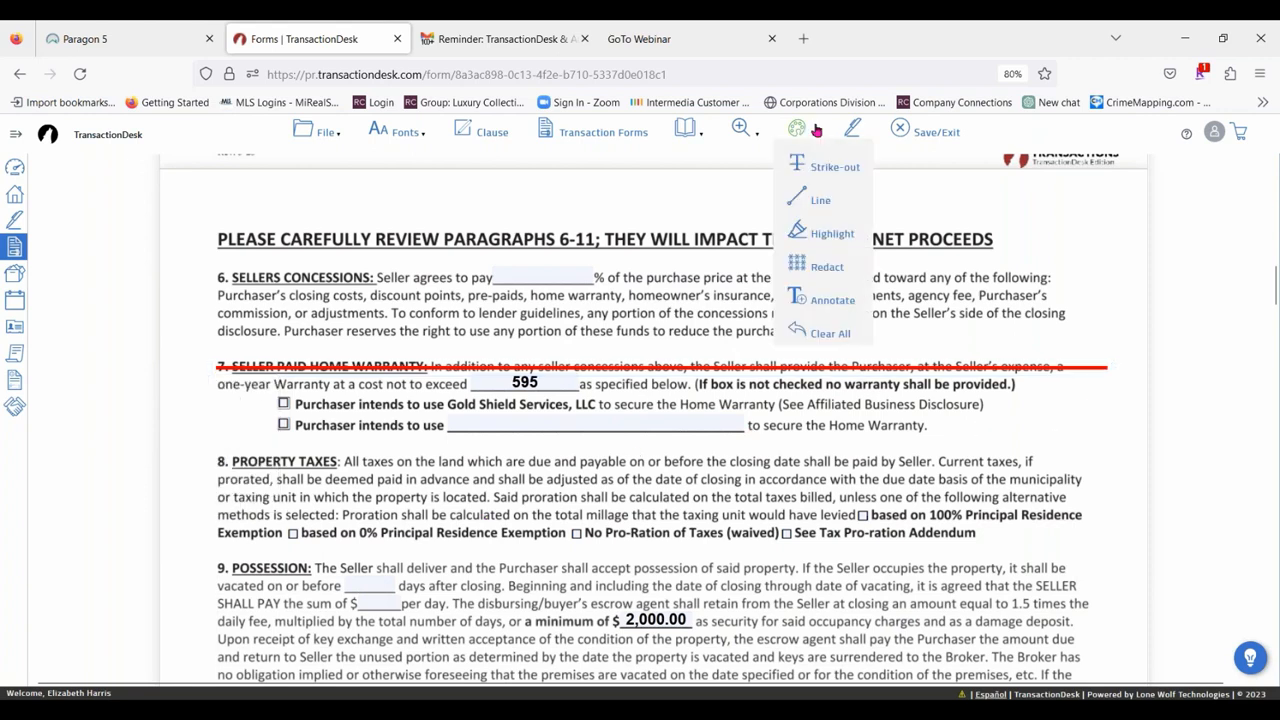
left_click(806, 206)
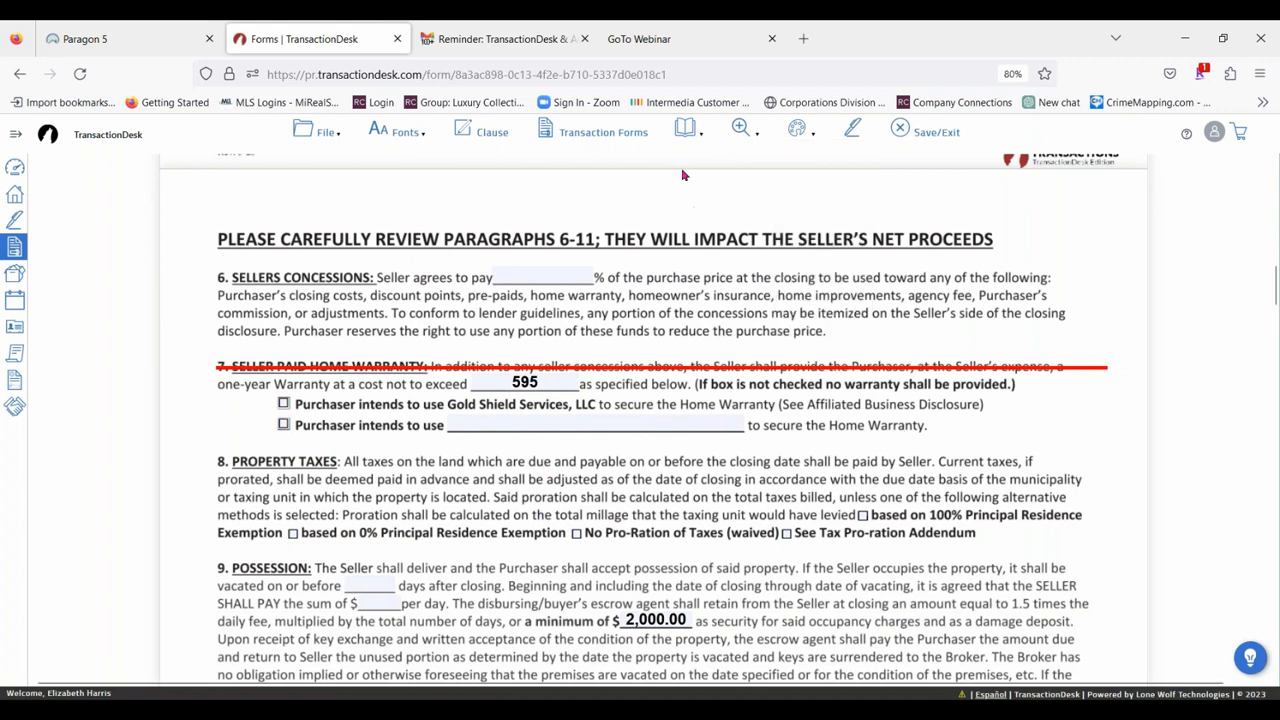
left_click(801, 131)
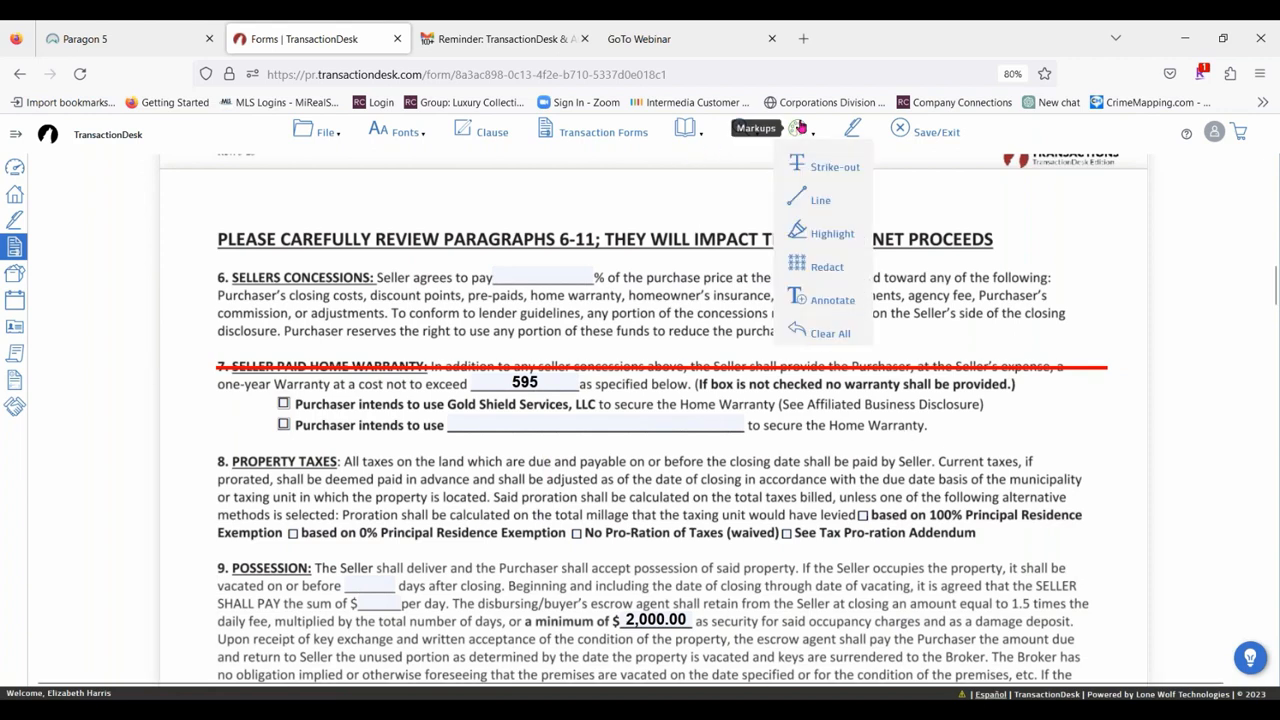
left_click(822, 206)
scroll(350, 498, "down", 3)
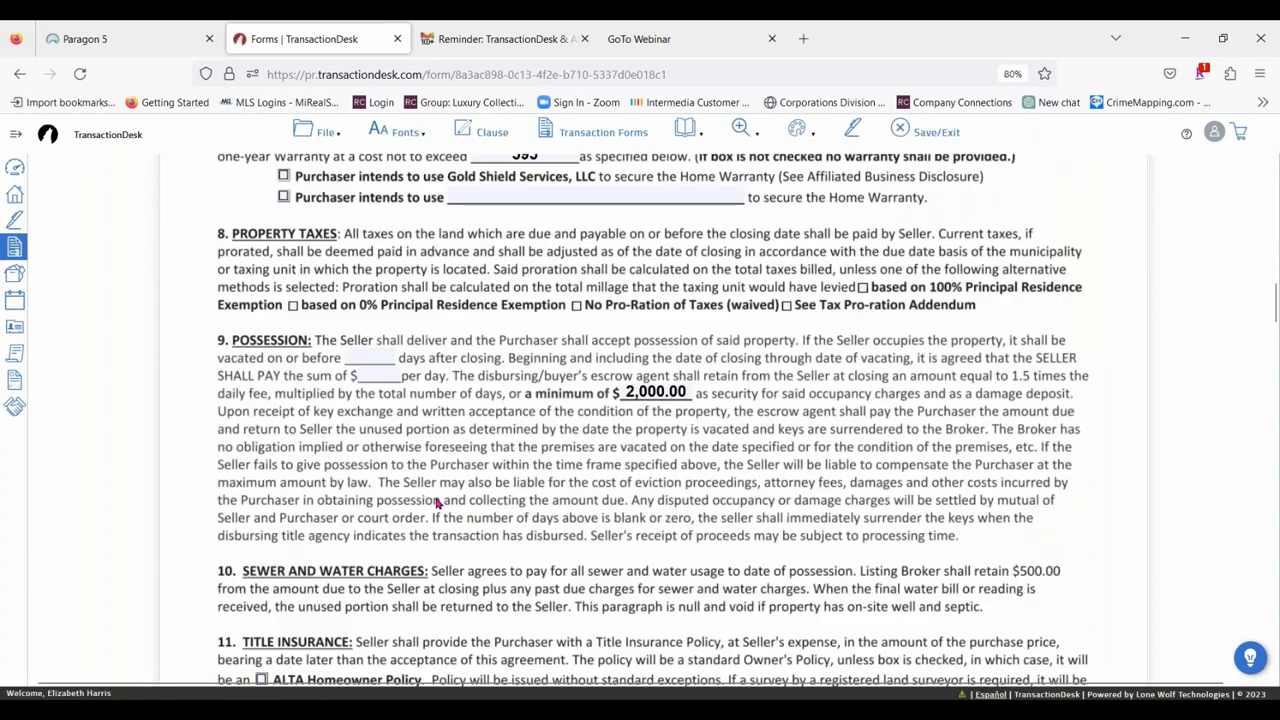
scroll(352, 378, "down", 1)
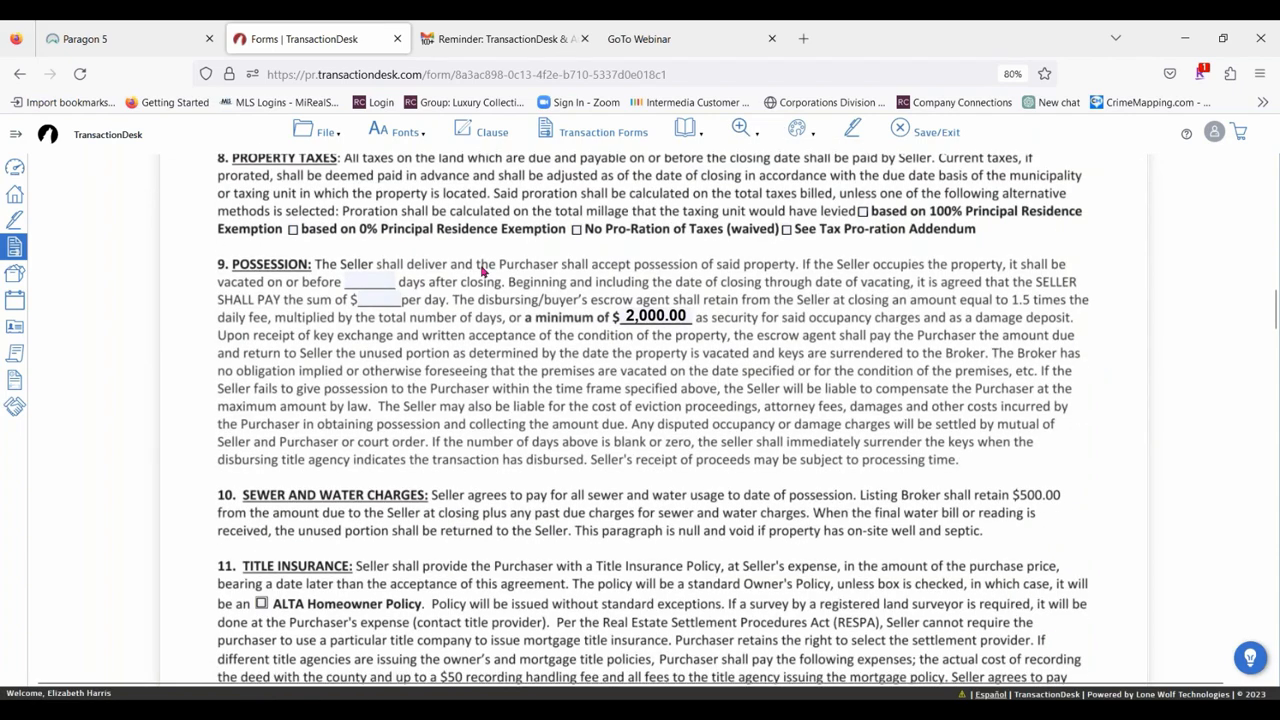
scroll(399, 300, "down", 2)
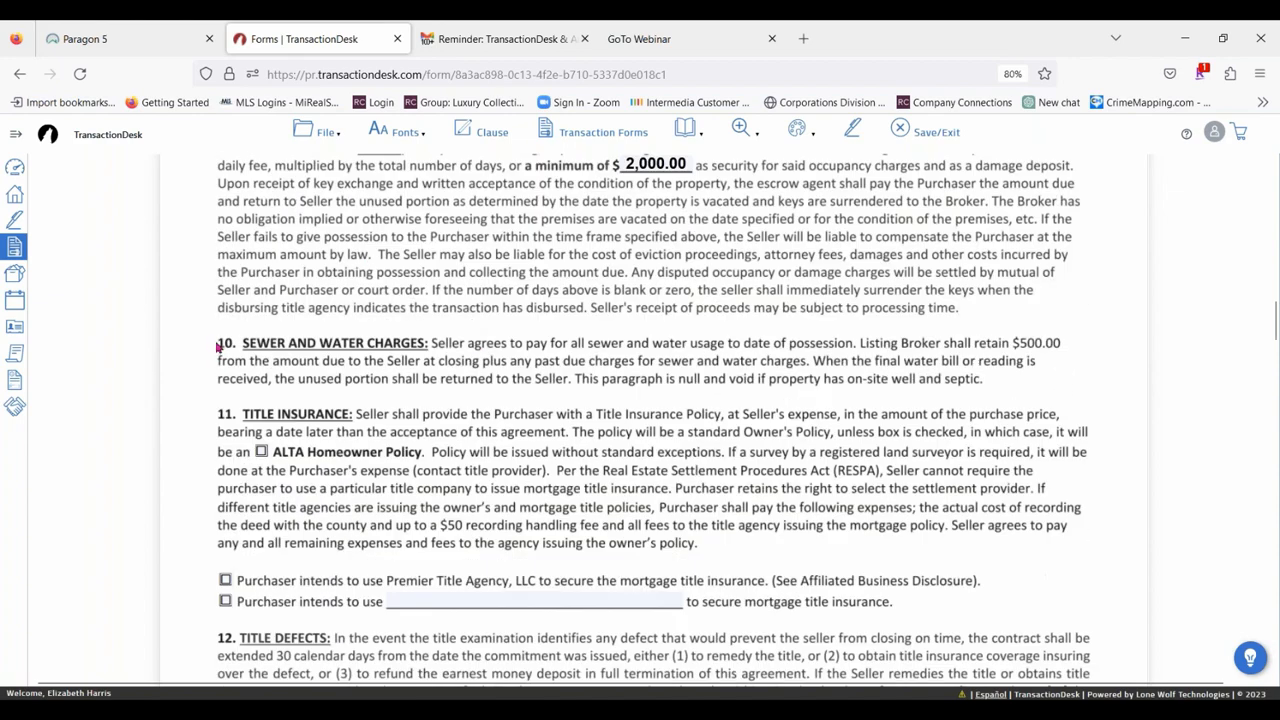
mouse_move(218, 344)
left_mouse_down()
mouse_move(523, 381)
mouse_move(800, 375)
mouse_move(1027, 389)
left_mouse_up()
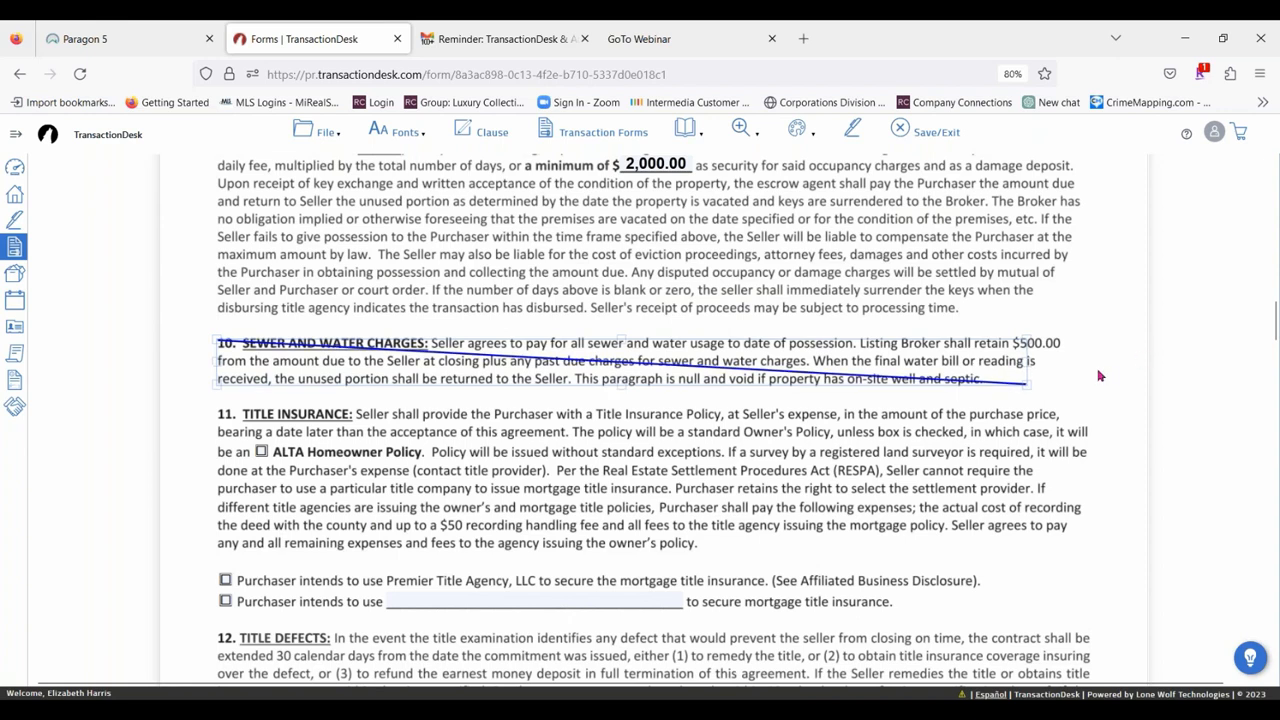
left_click(797, 130)
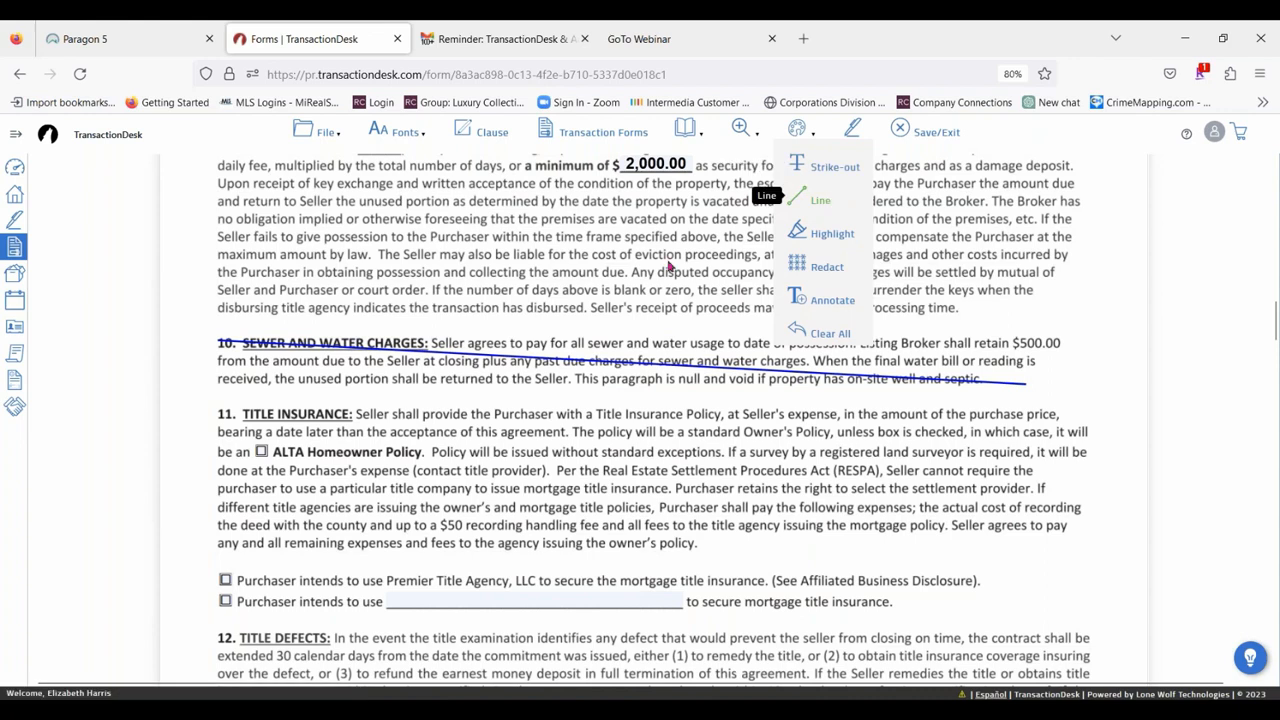
left_click_drag(205, 390, 1048, 346)
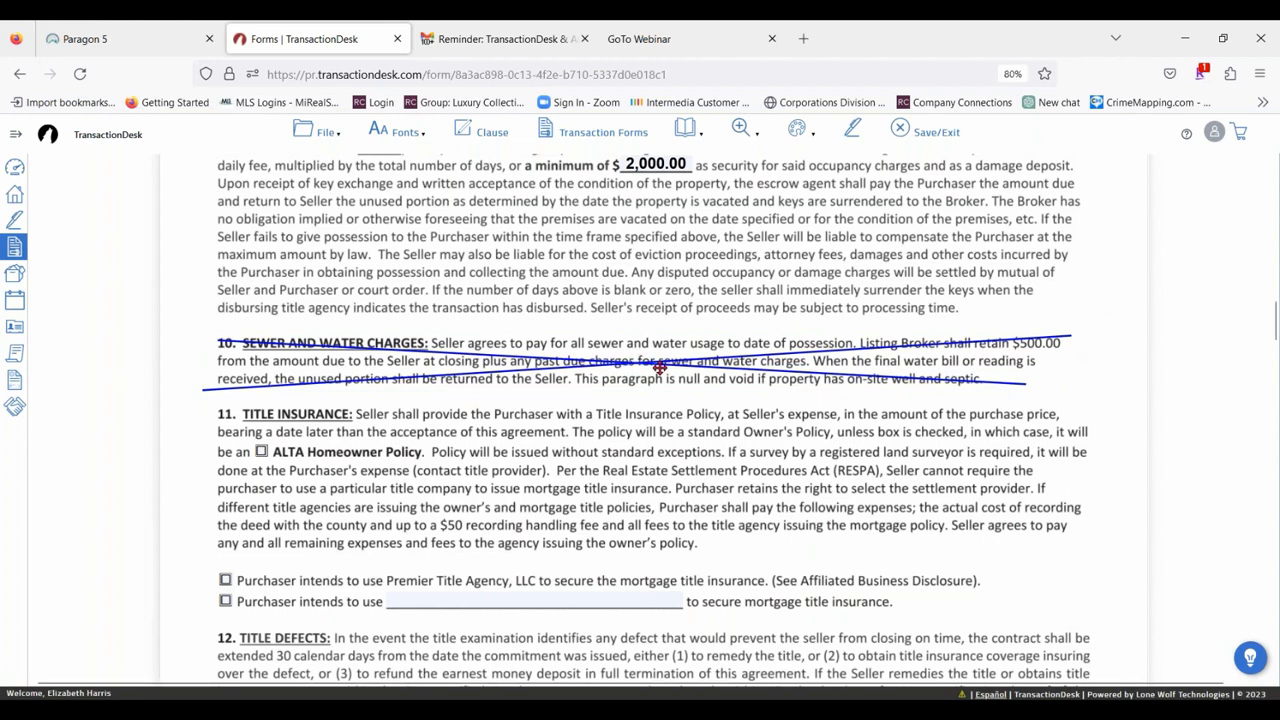
Set the rising diagonal line over paragraph 10 to size 5 and the color green.
scroll(640, 320, "up", 5)
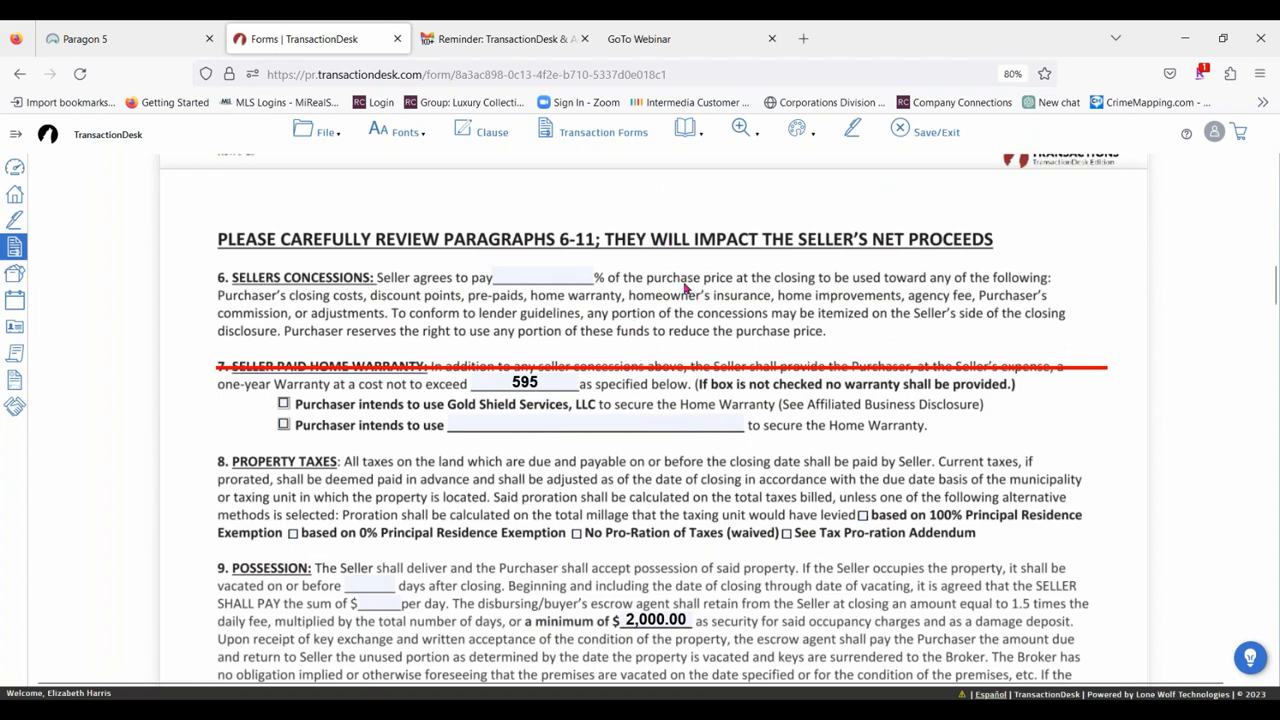
scroll(686, 287, "down", 3)
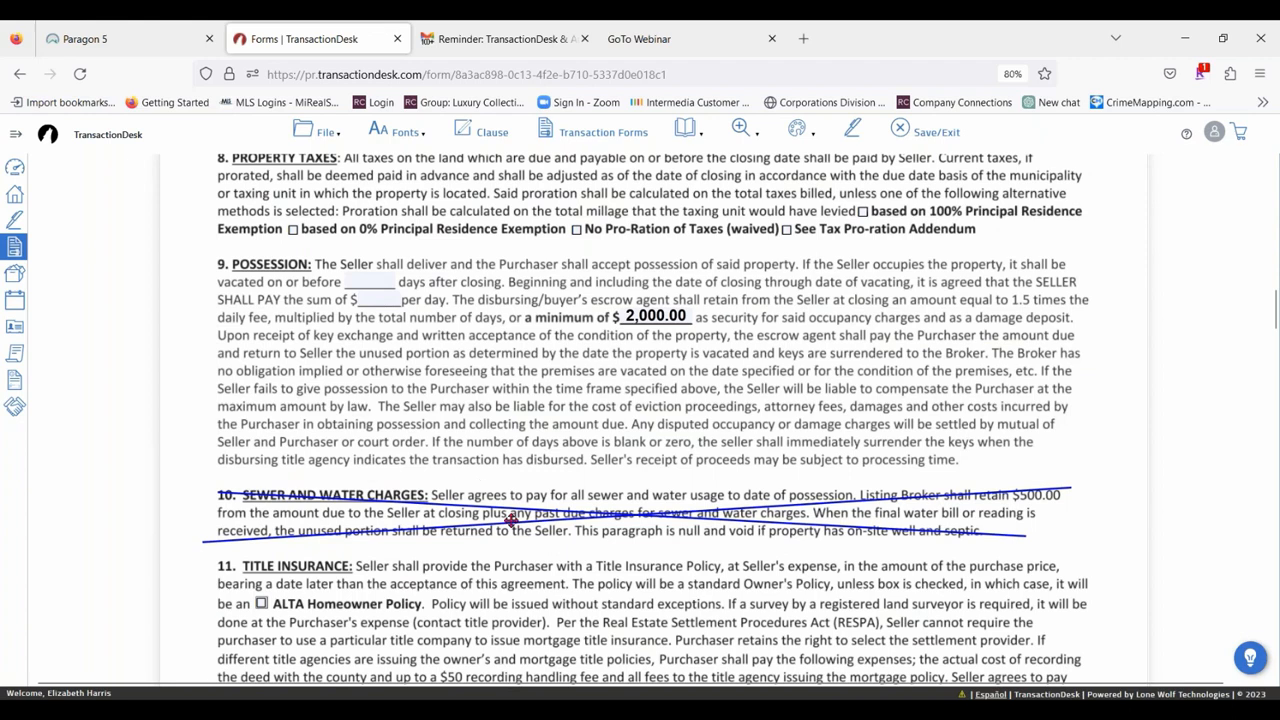
scroll(511, 519, "down", 2)
left_click(622, 361)
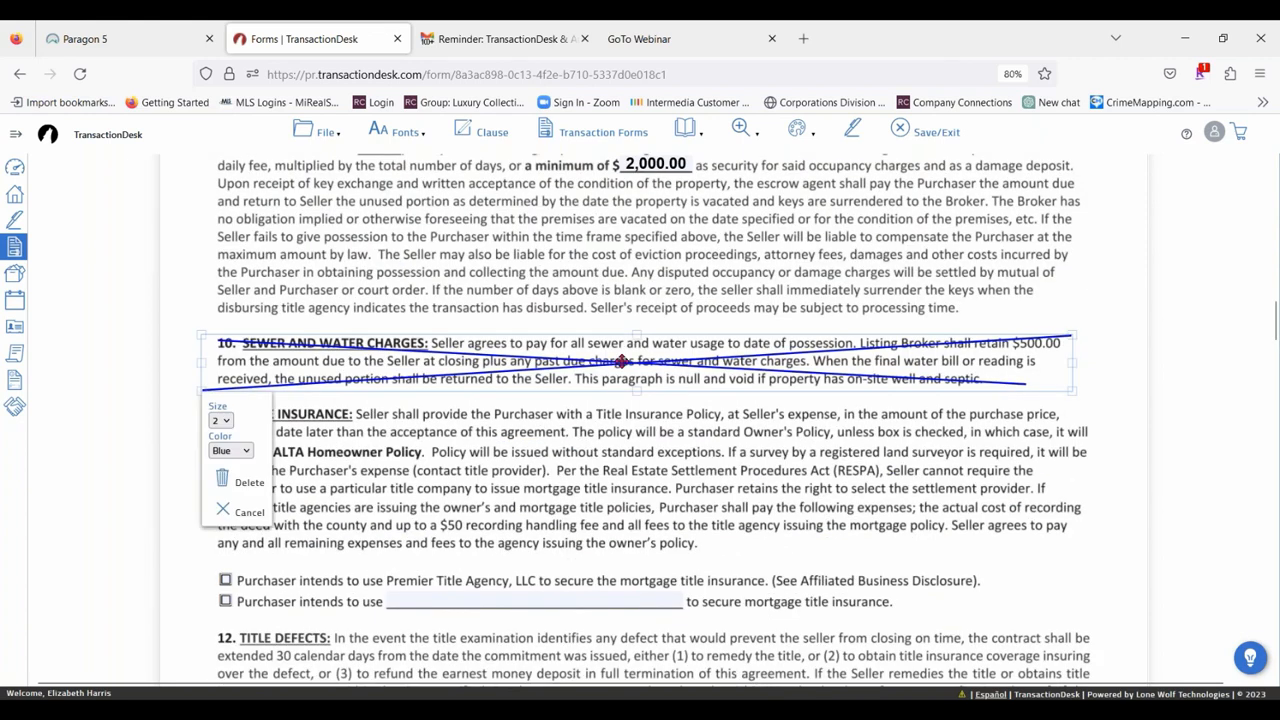
left_click(220, 420)
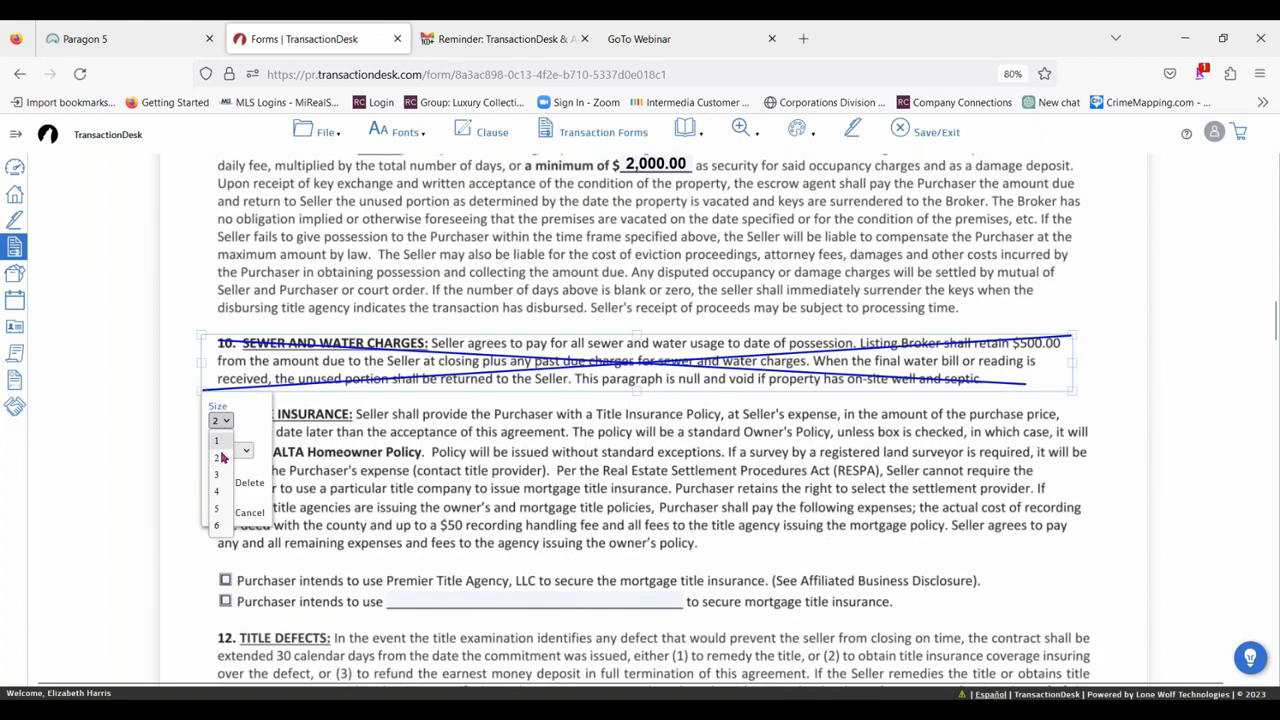
left_click(218, 509)
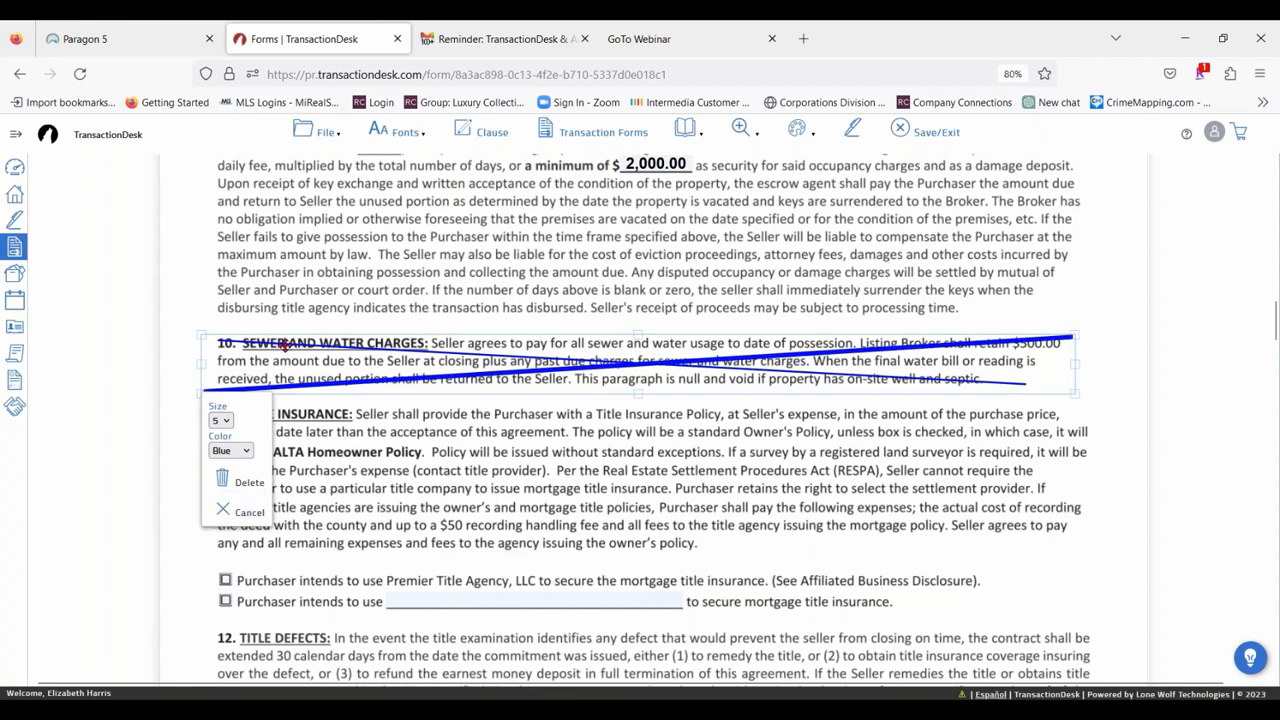
left_click(231, 451)
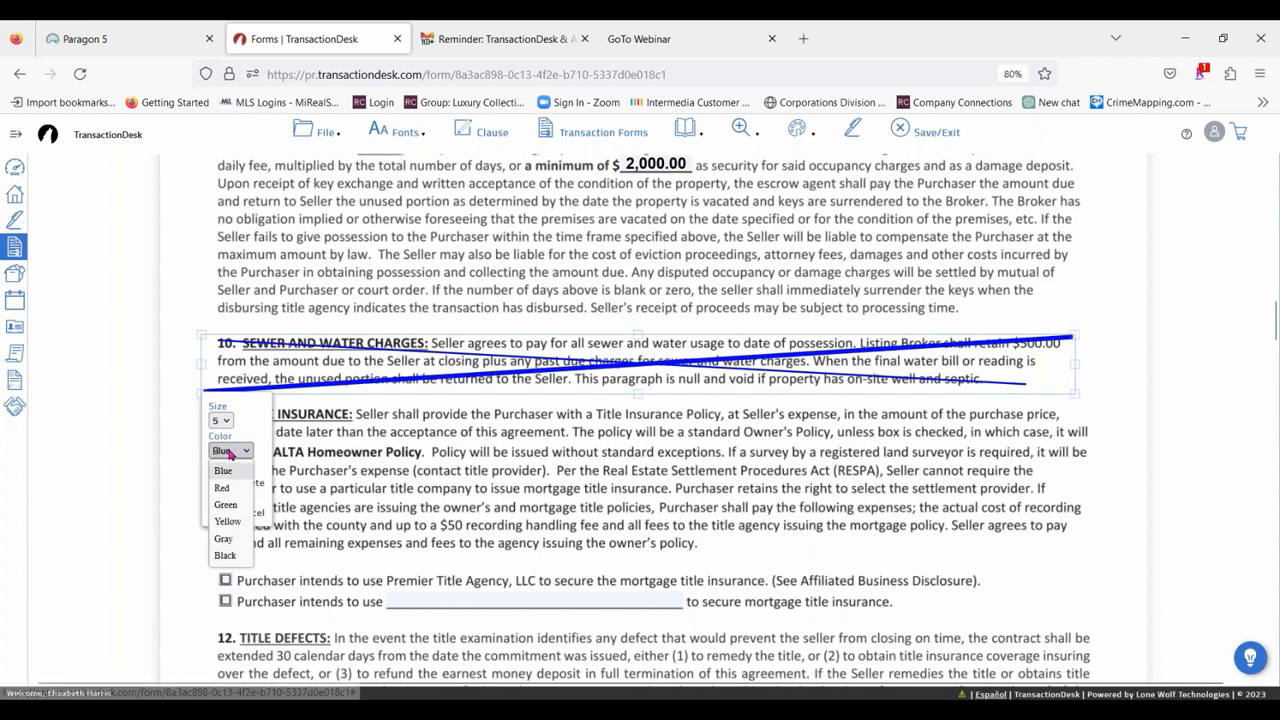
left_click(226, 504)
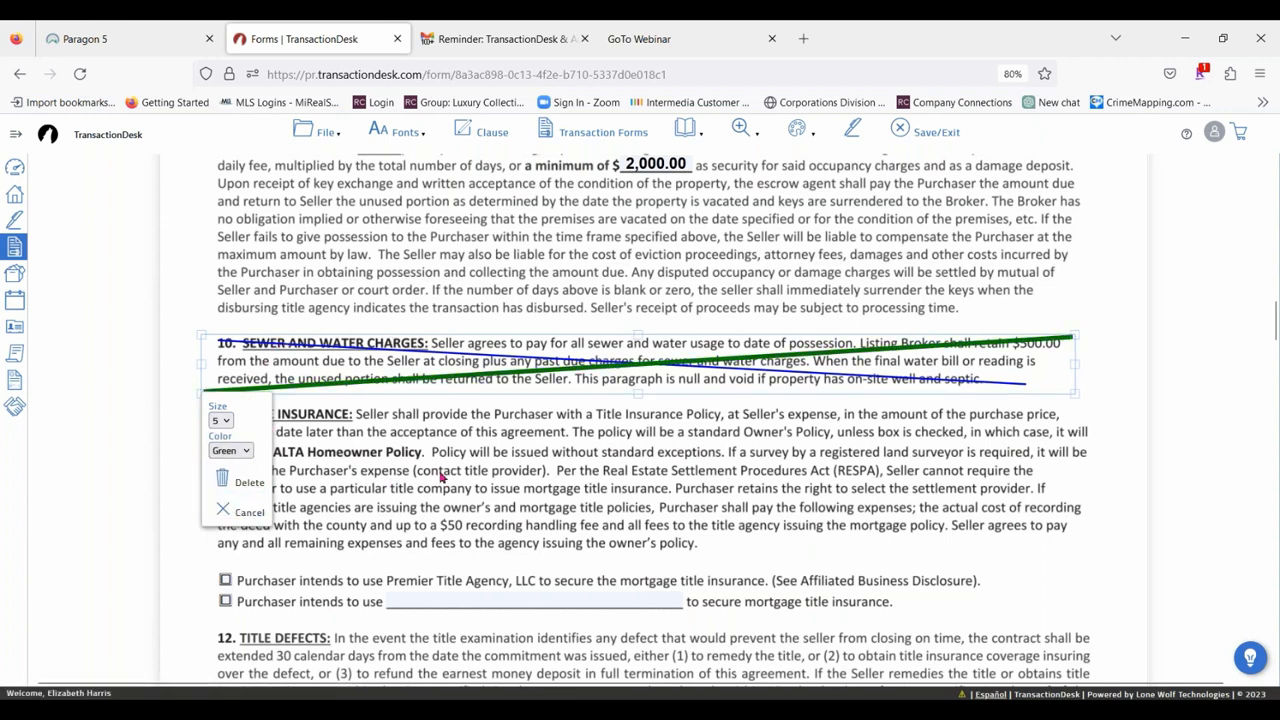
Move the green line down toward paragraph 11 so the blue line it overlaps can be selected.
left_click(1017, 387)
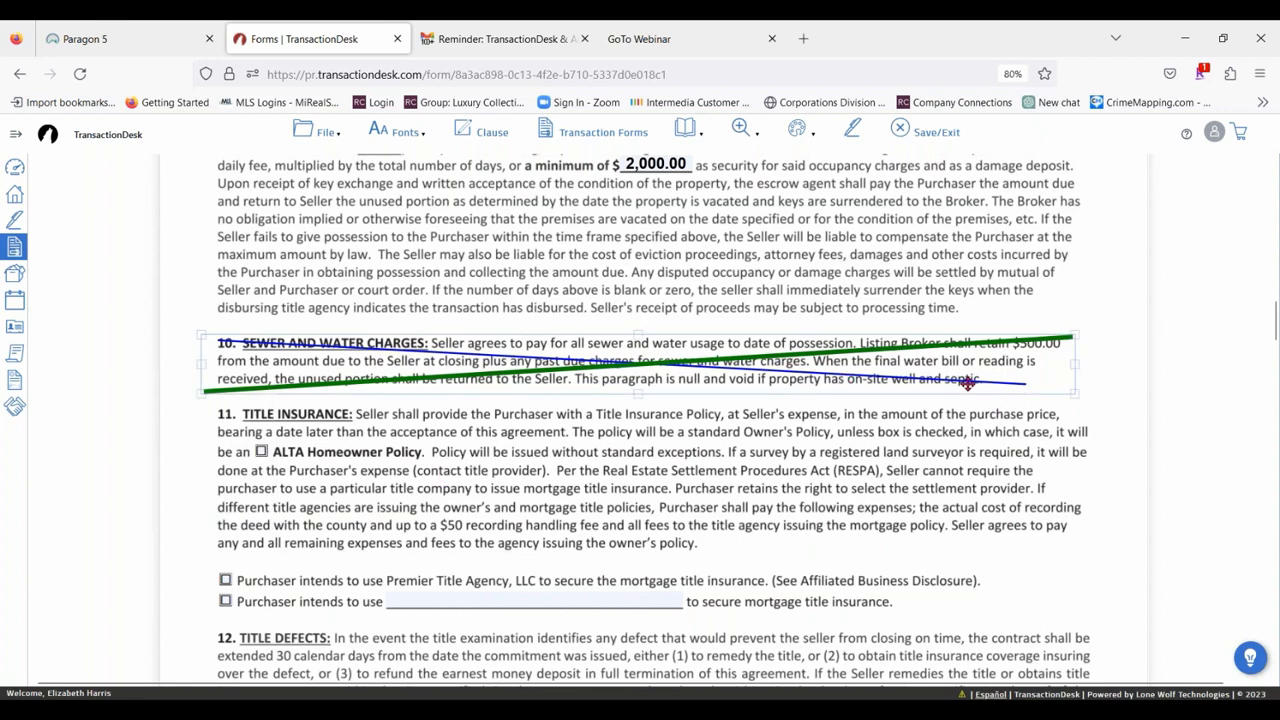
left_click(332, 343)
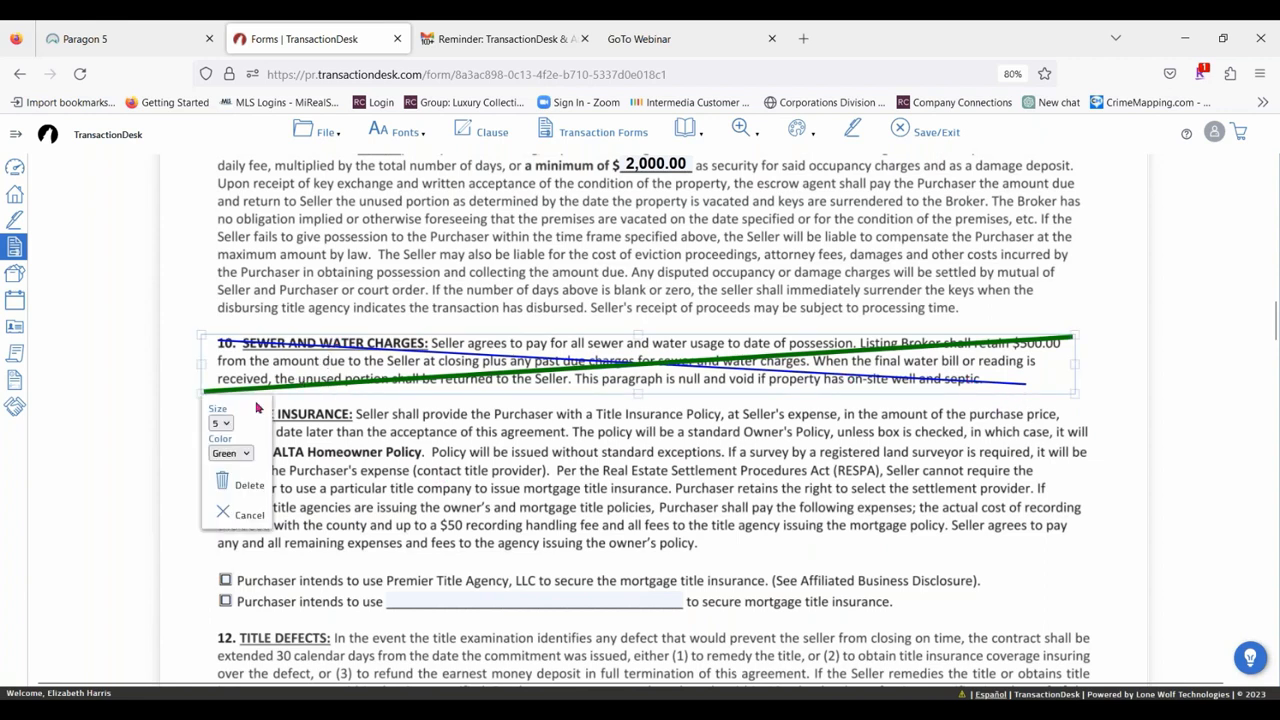
left_click(813, 406)
left_click_drag(757, 362, 787, 393)
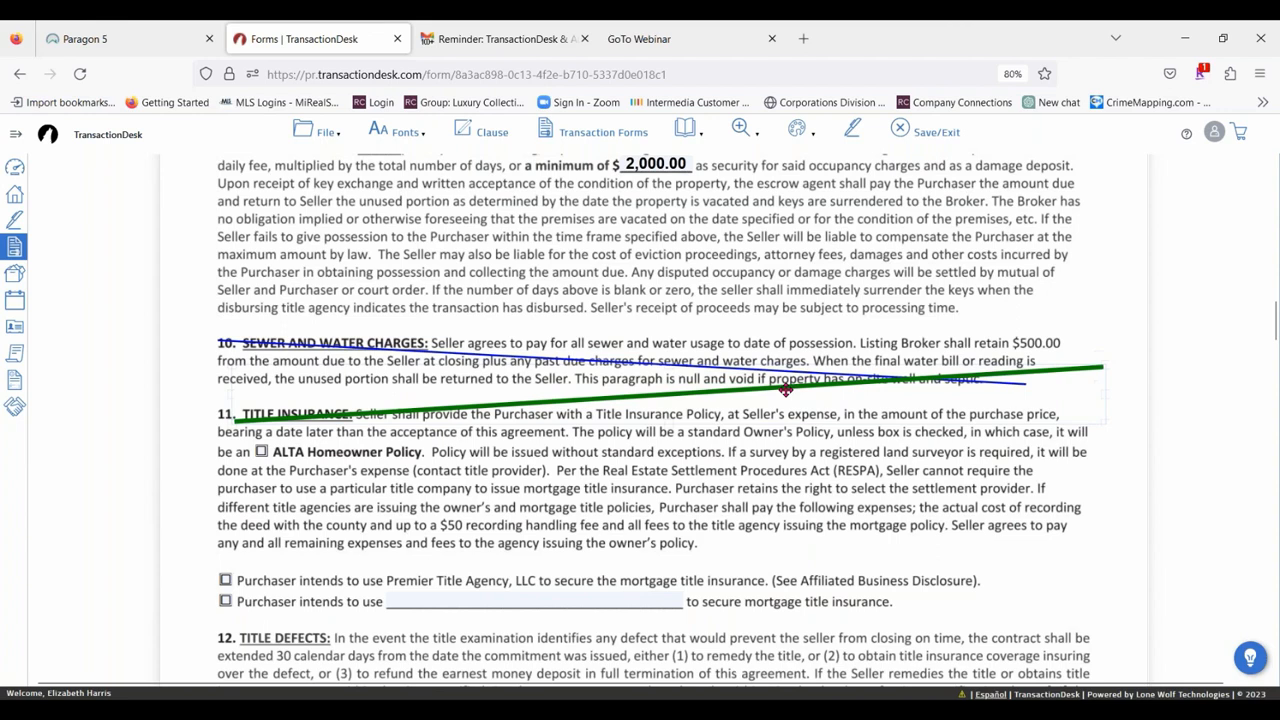
Set the blue line over paragraph 10 to yellow, size 5, and move the green line back over the paragraph.
left_click(287, 341)
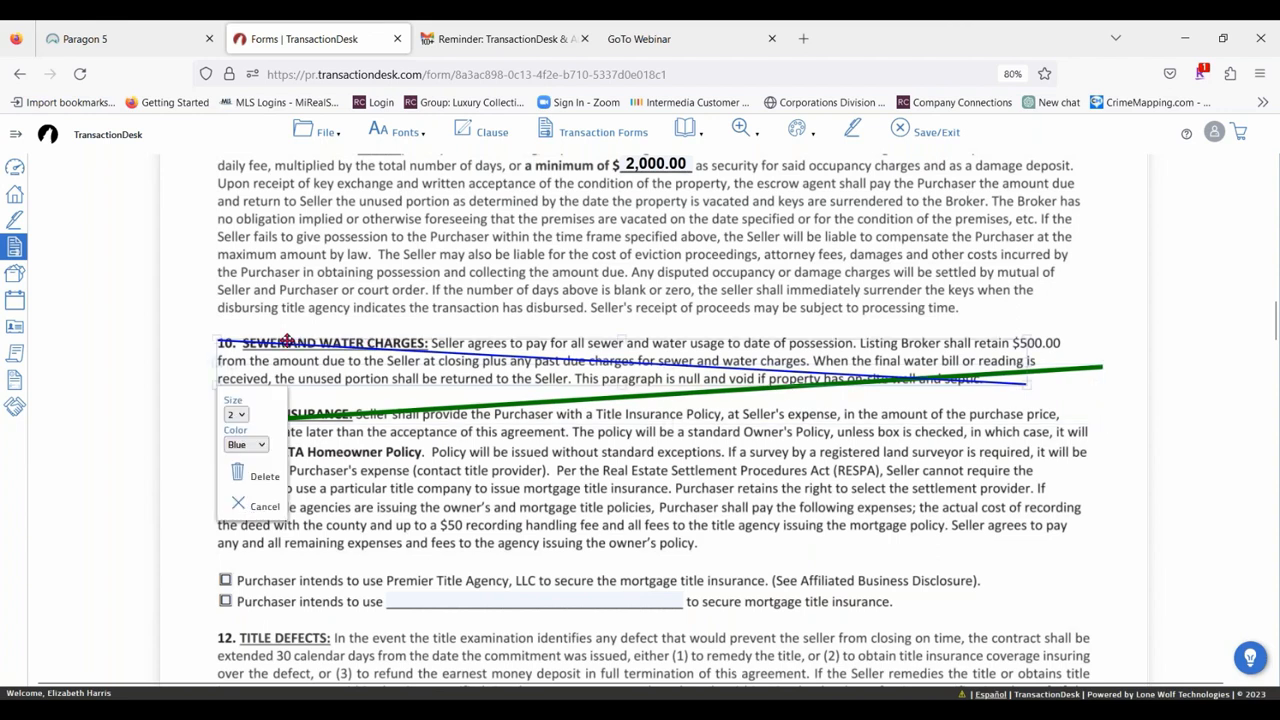
left_click(246, 444)
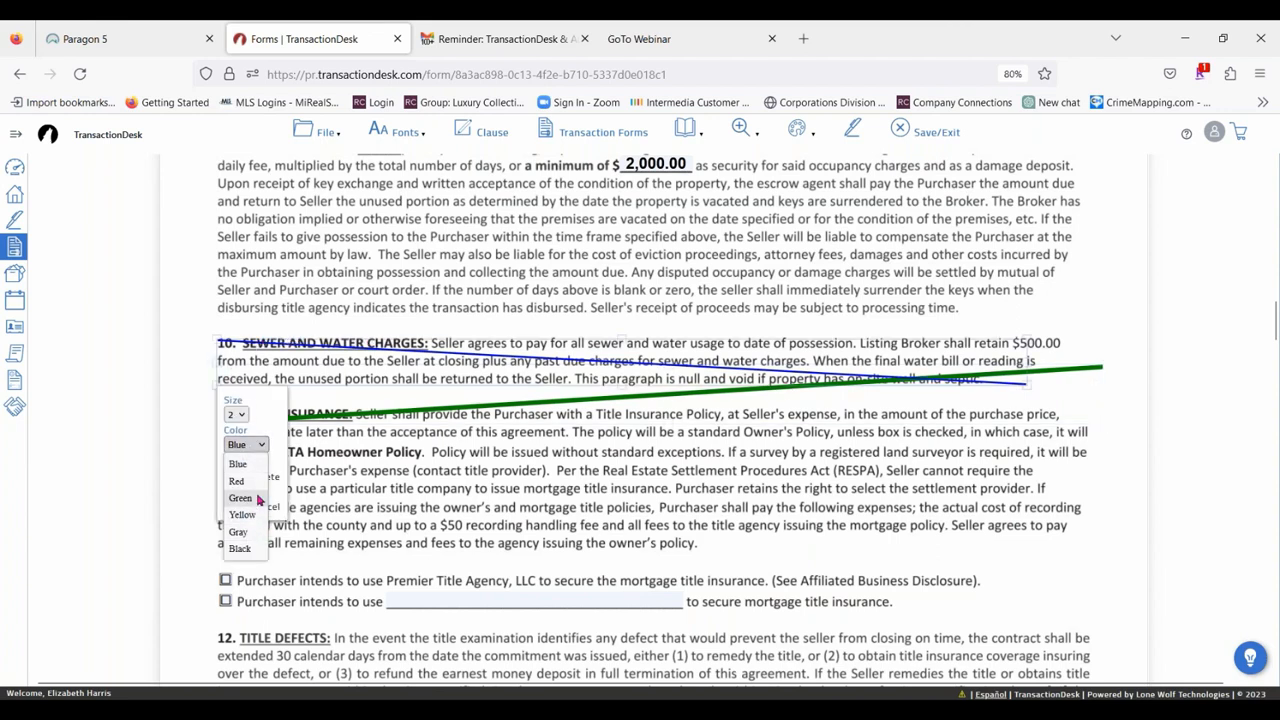
left_click(242, 514)
left_click(237, 414)
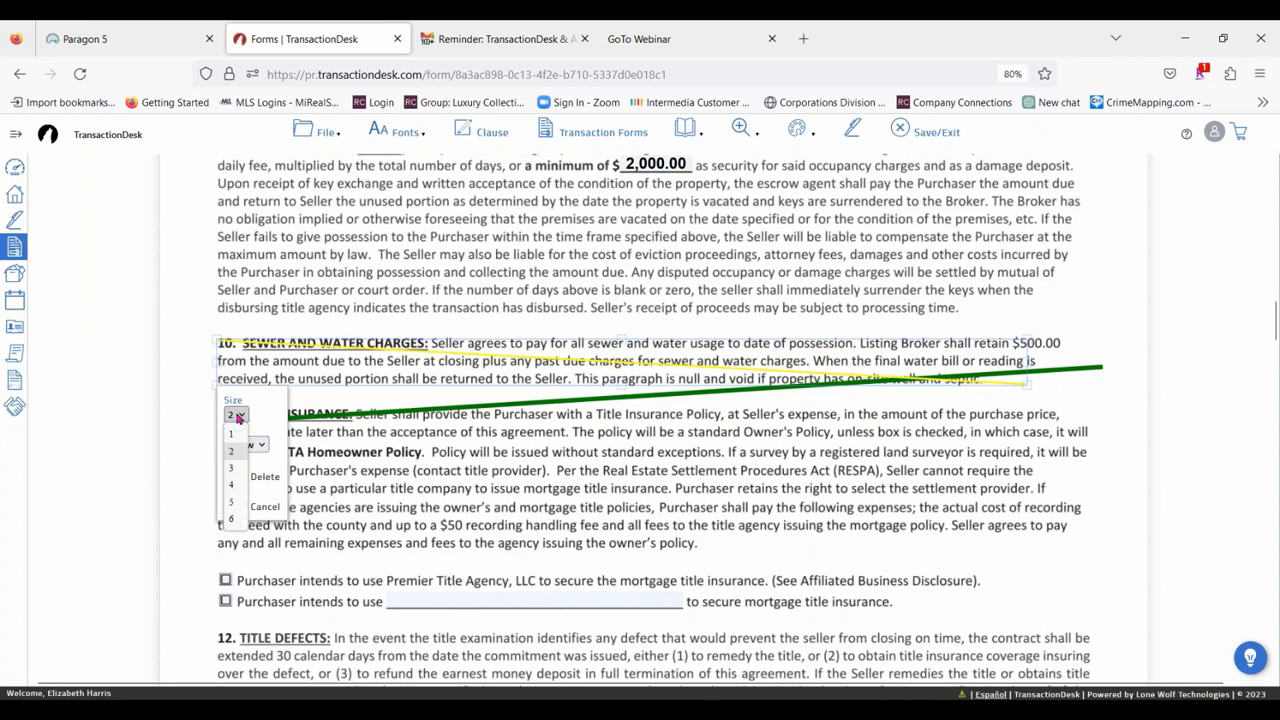
left_click(236, 502)
left_click(554, 442)
left_click_drag(652, 403, 656, 375)
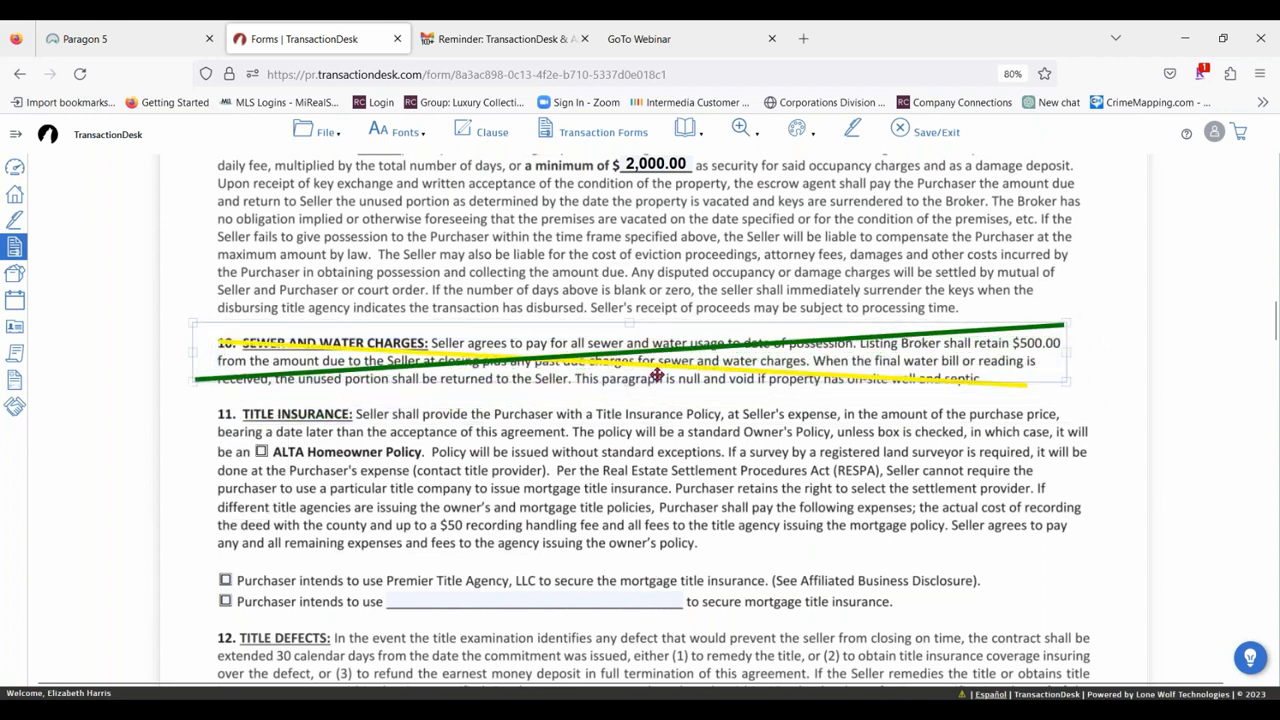
left_click(692, 413)
Highlight the whole of paragraph 16, Special Assessments.
left_click(799, 128)
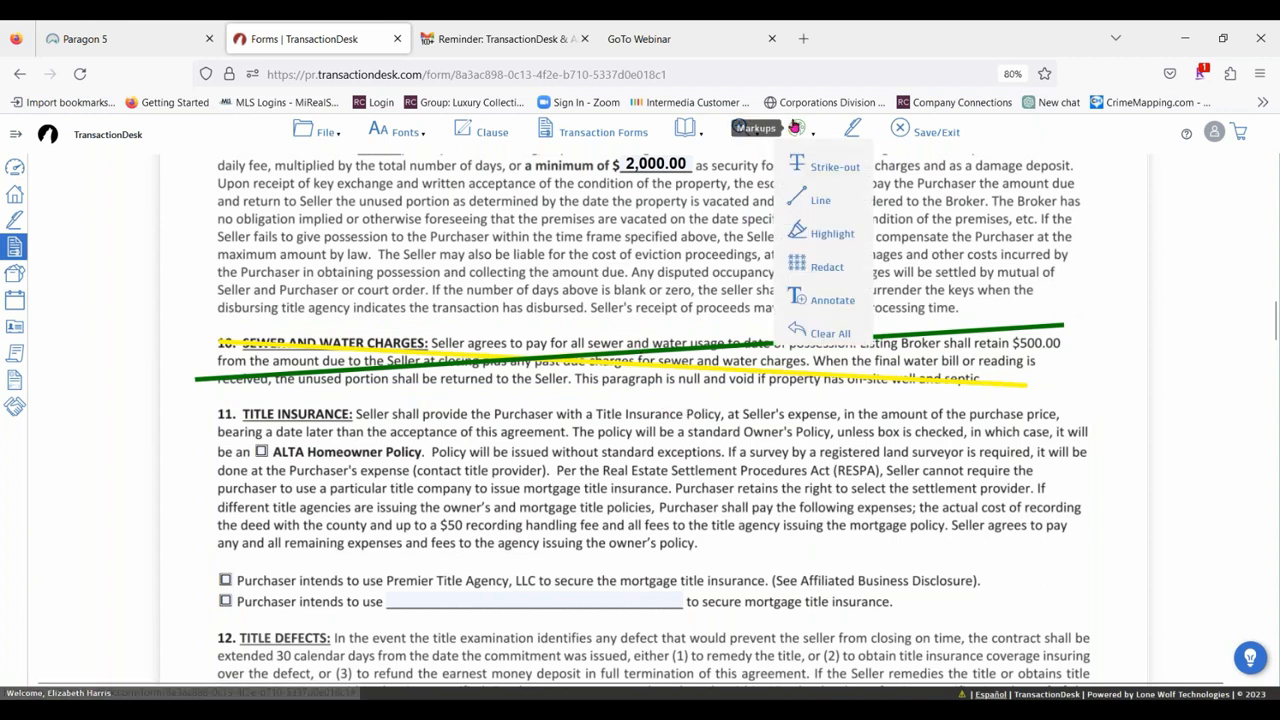
left_click(827, 238)
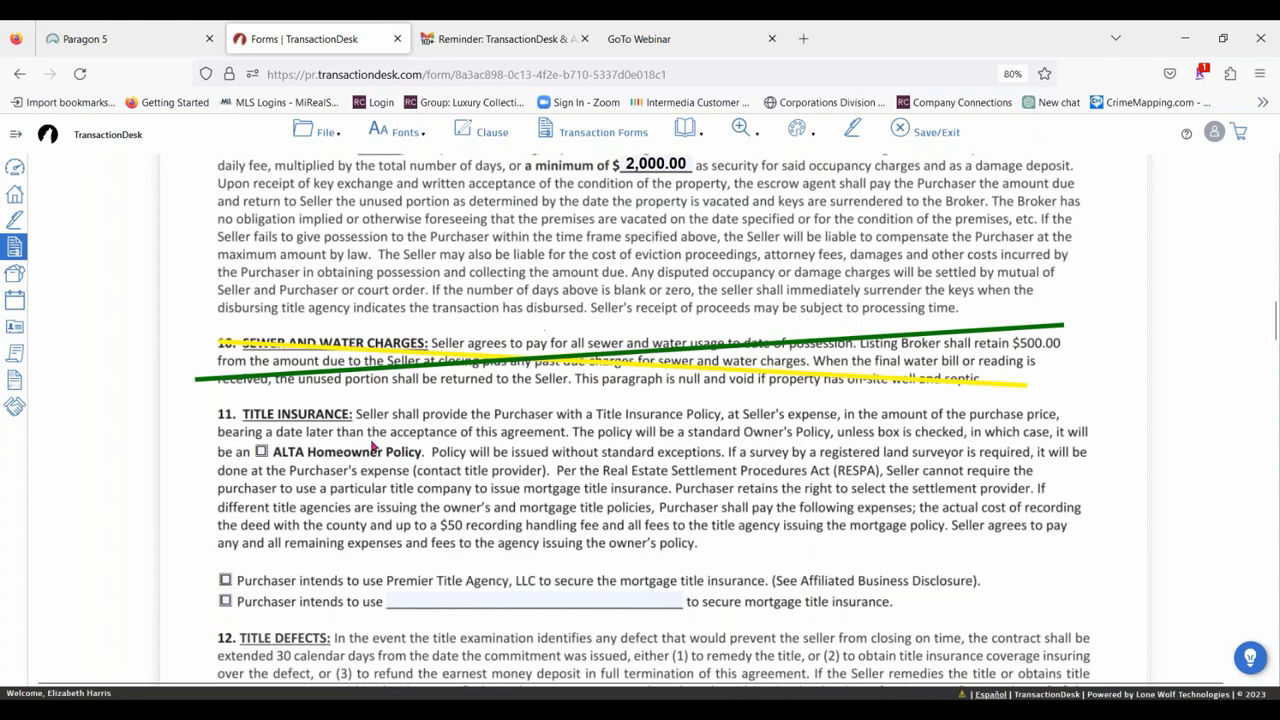
scroll(524, 347, "down", 2)
scroll(560, 390, "down", 1)
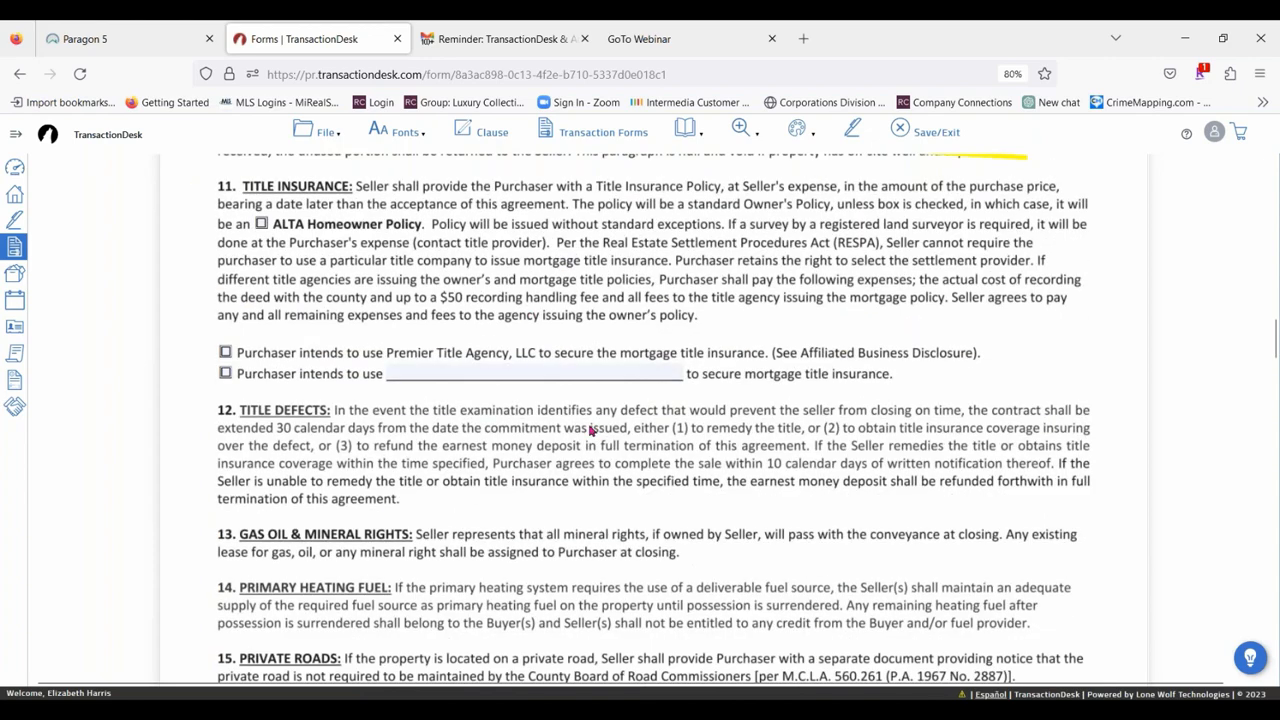
scroll(590, 428, "down", 2)
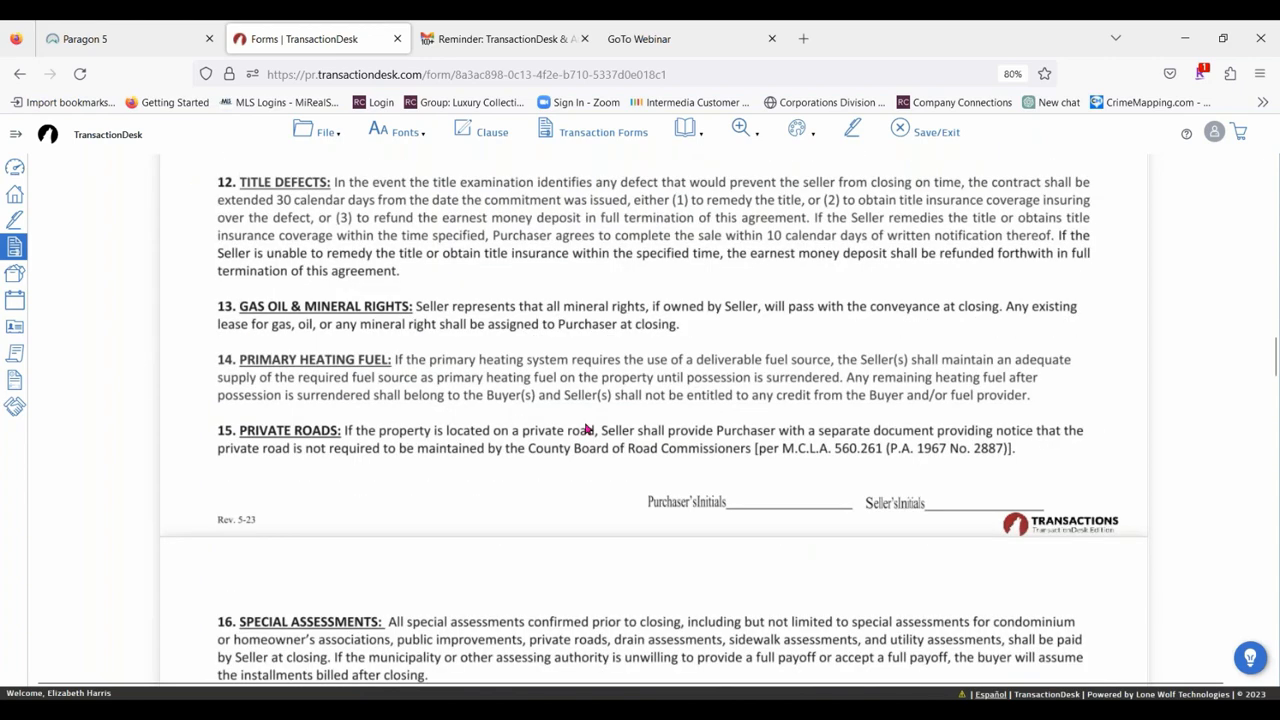
scroll(588, 428, "down", 3)
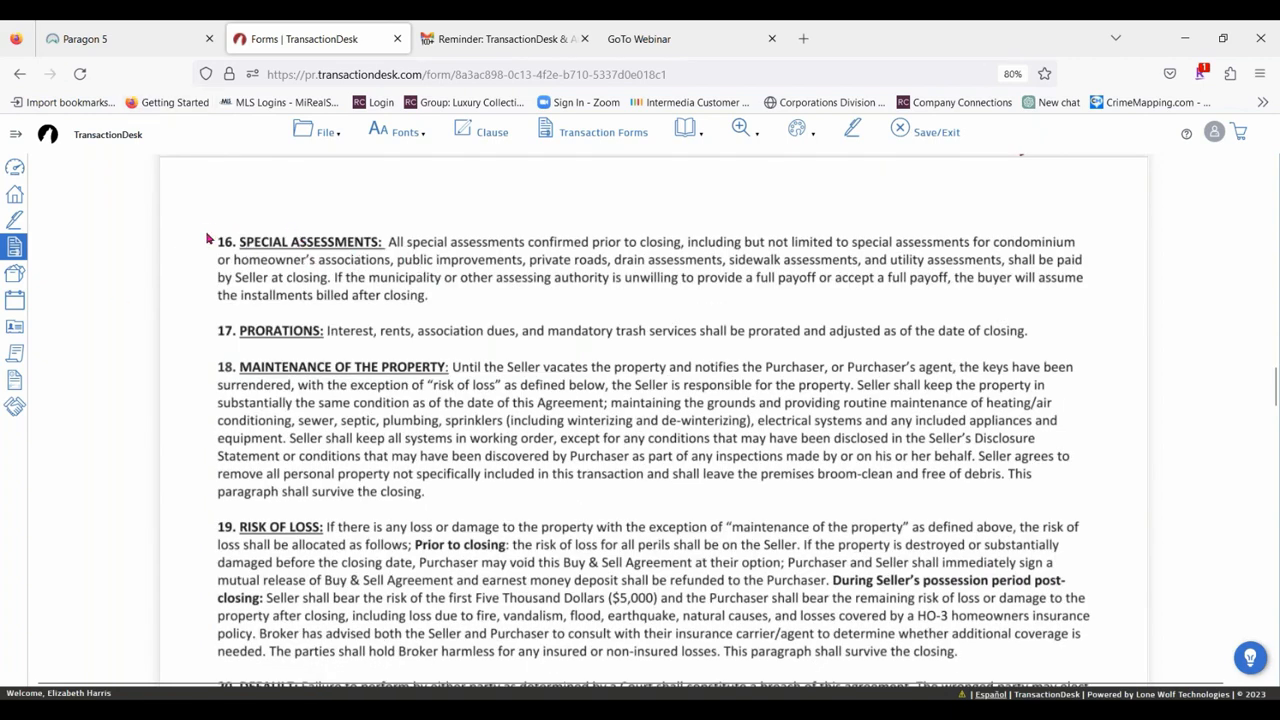
left_click_drag(205, 231, 790, 302)
left_click_drag(884, 301, 1115, 310)
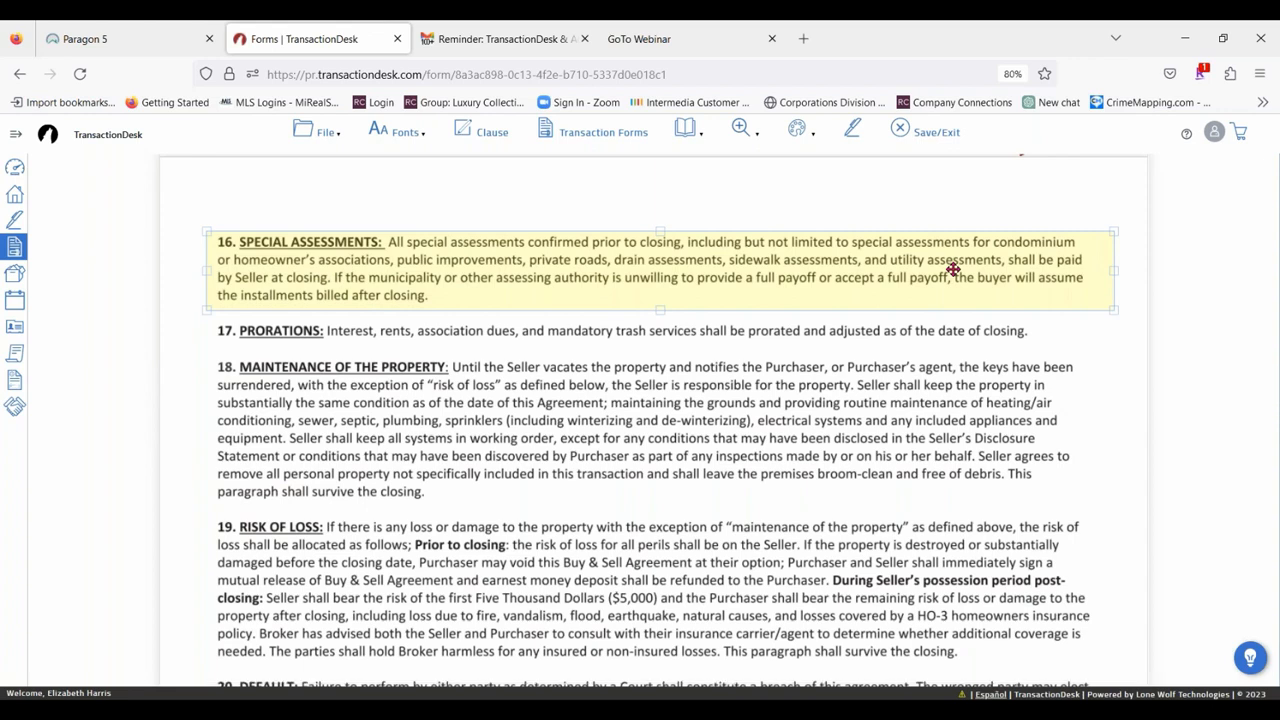
Change the color of the highlight over paragraph 16 to gray.
left_click(890, 275)
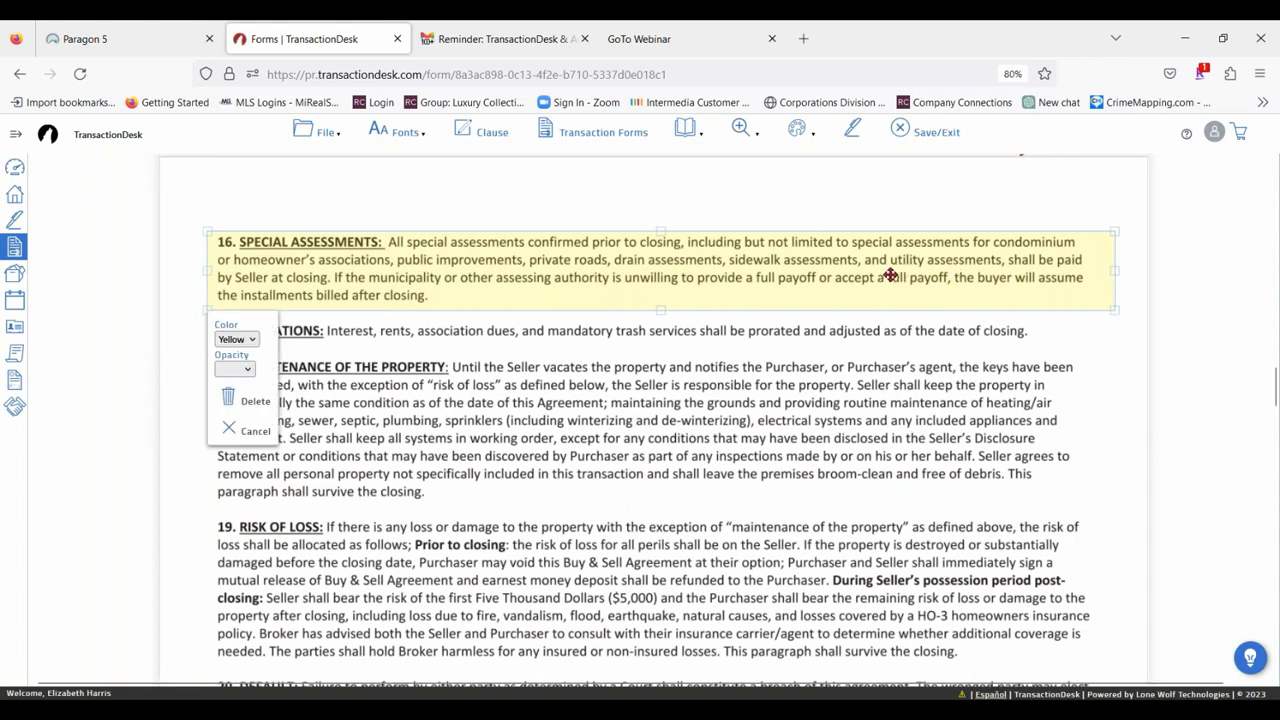
left_click(246, 341)
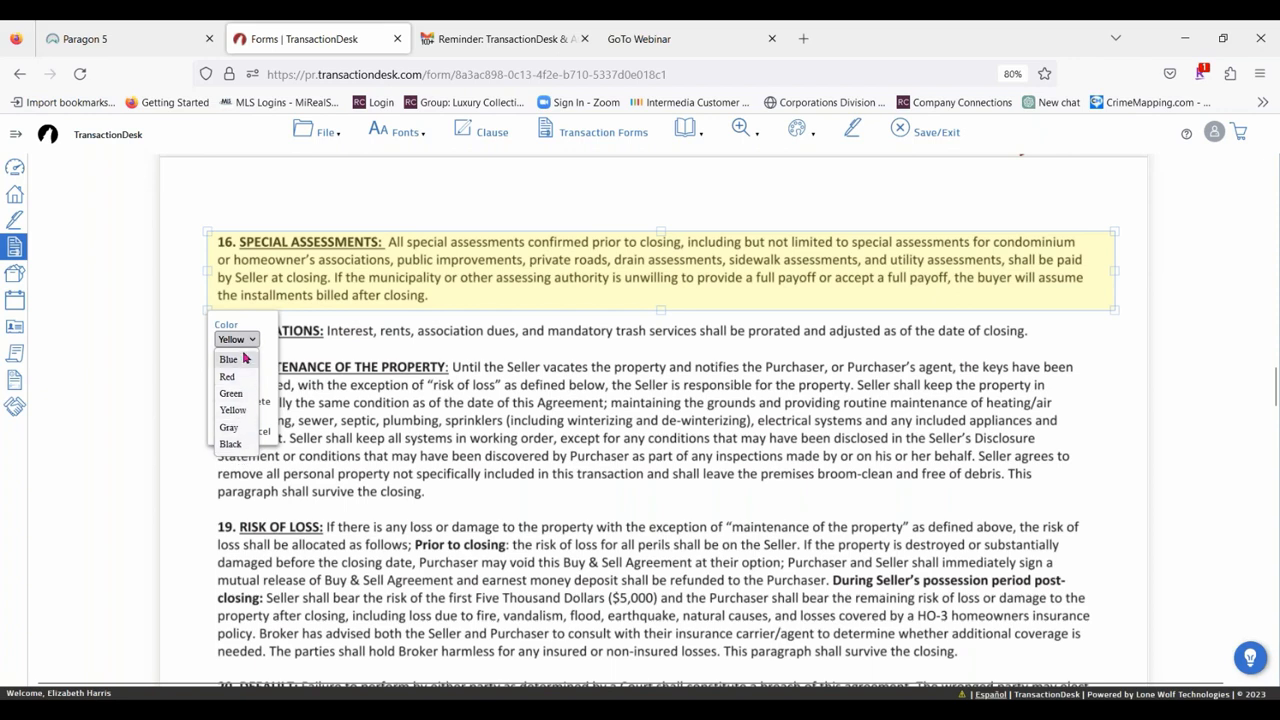
left_click(235, 427)
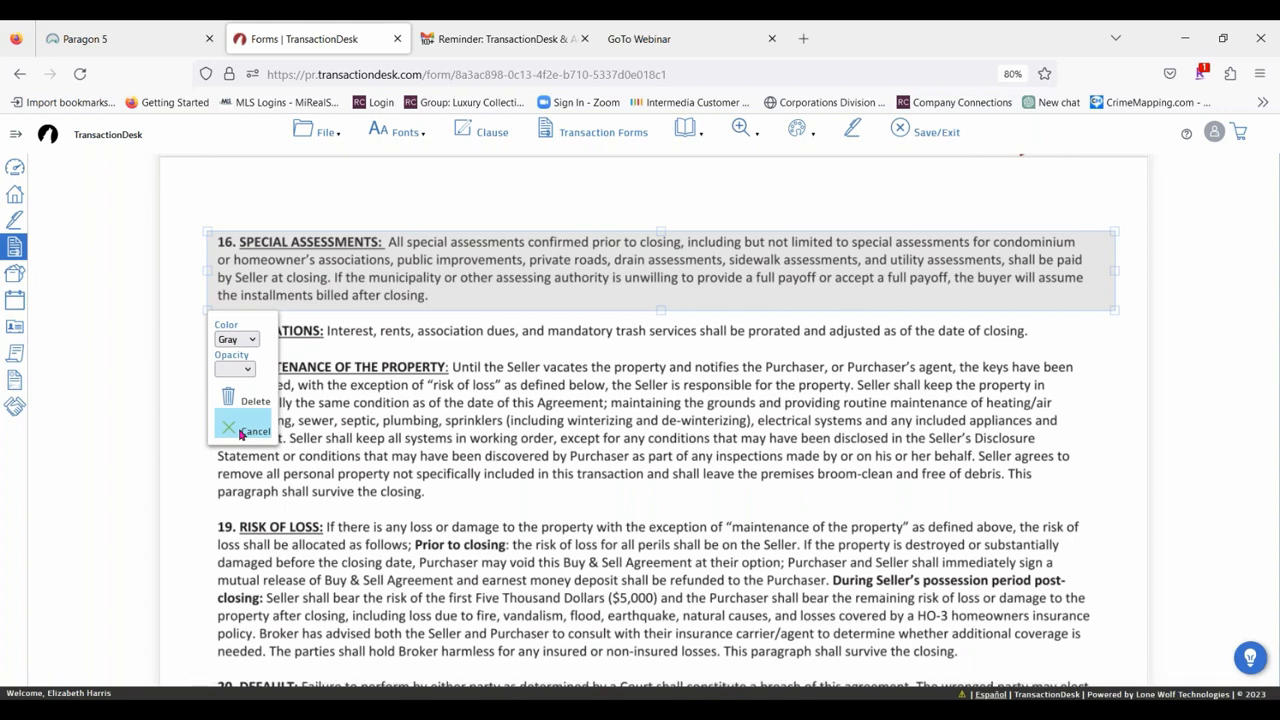
Try the gray highlight over paragraph 16 at 100% opacity and at 40% opacity.
left_click(221, 370)
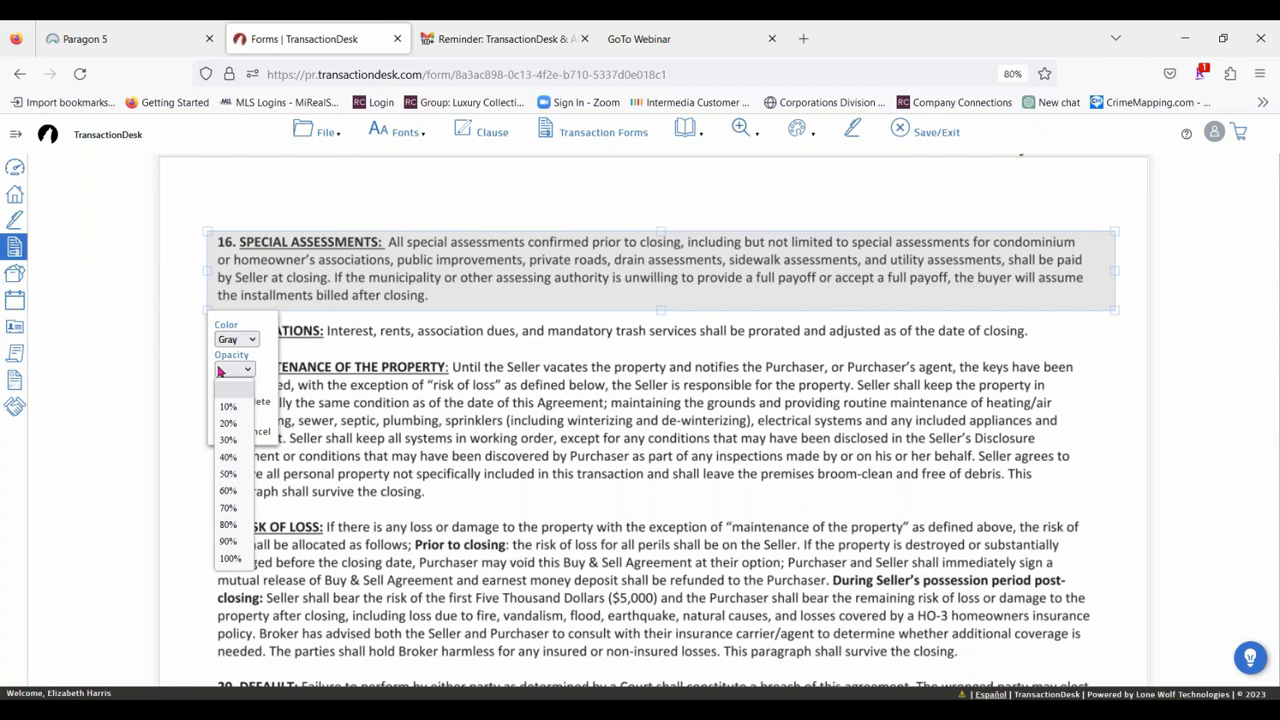
left_click(221, 370)
left_click(222, 370)
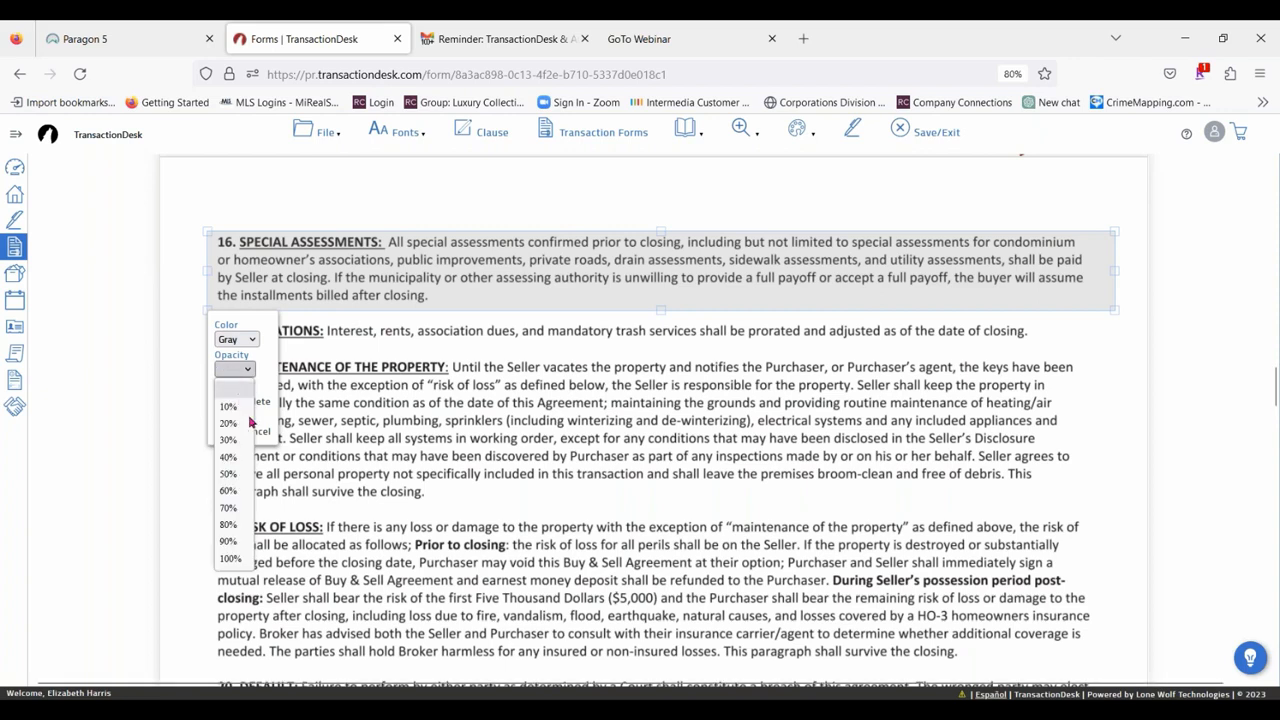
left_click(230, 559)
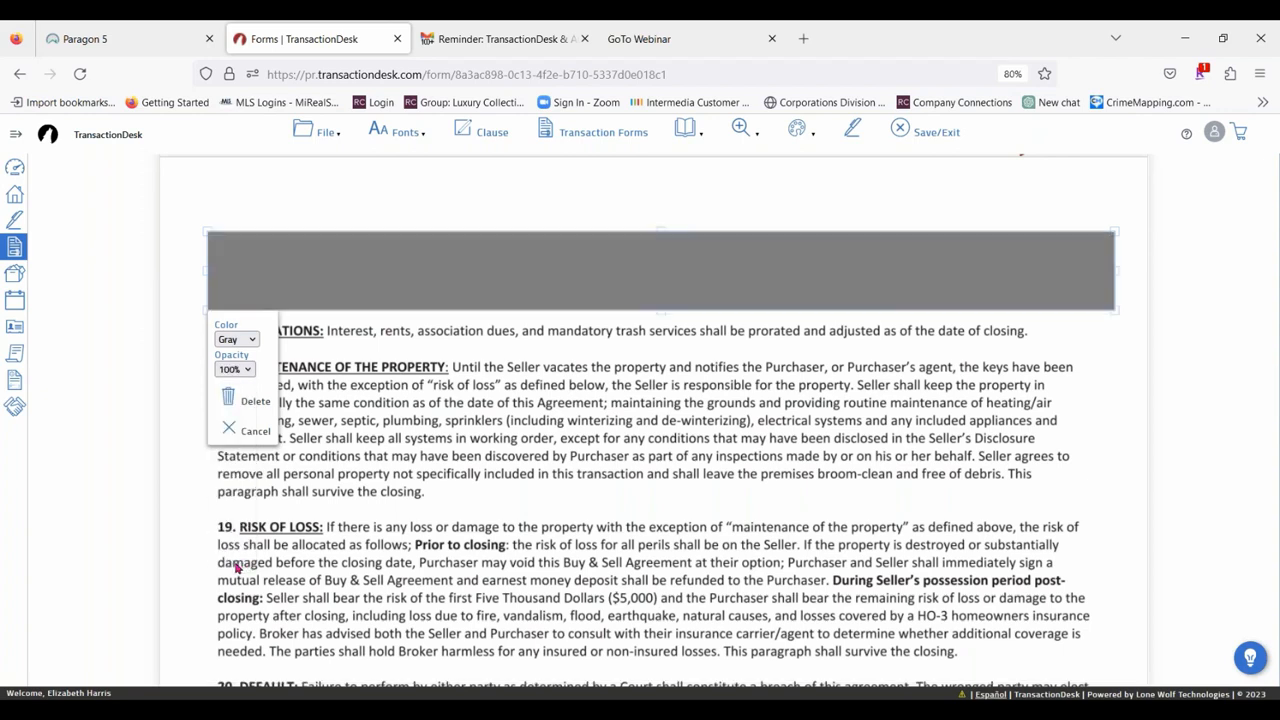
left_click(232, 369)
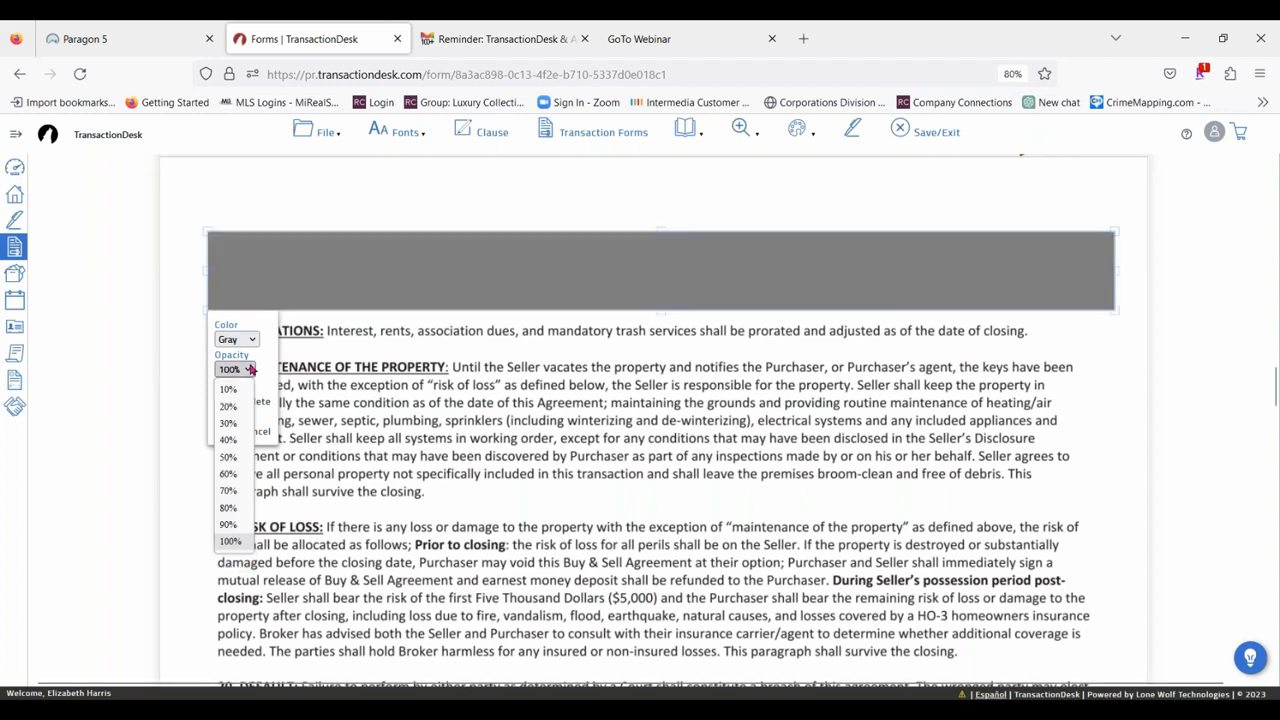
left_click(228, 440)
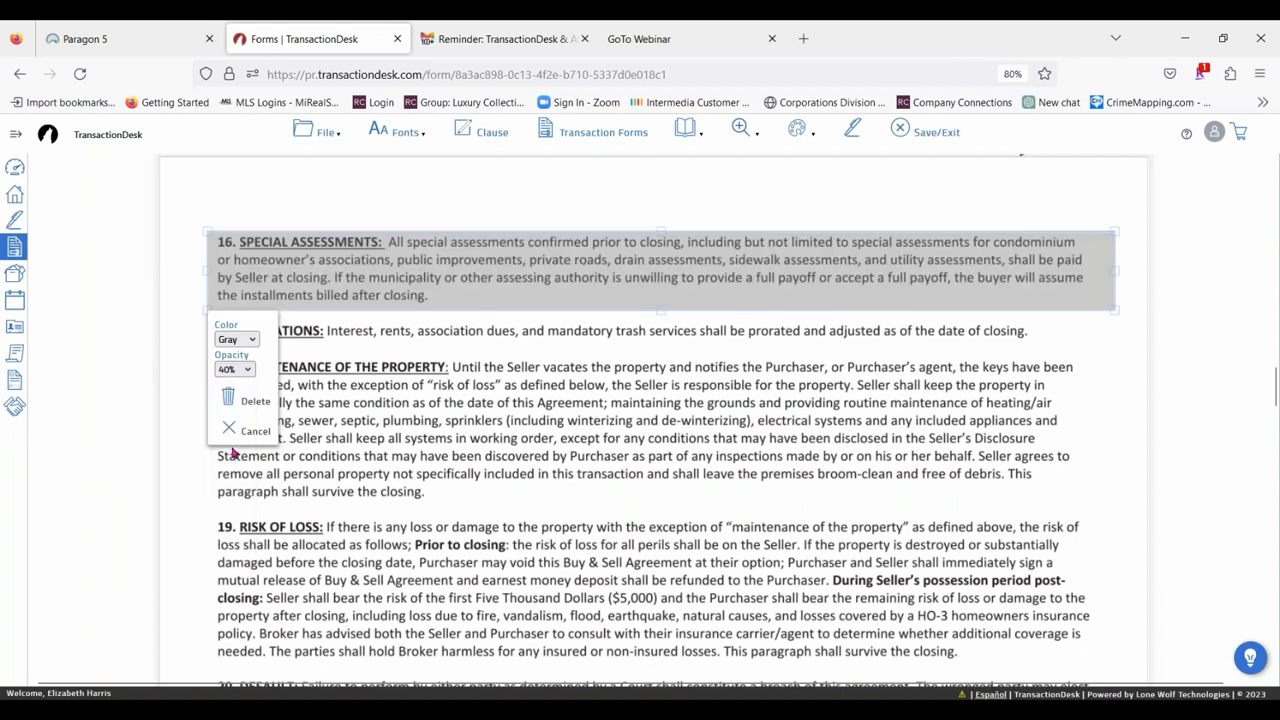
Set the opacity of the gray highlight over paragraph 16 to 20% and deselect it.
left_click(222, 372)
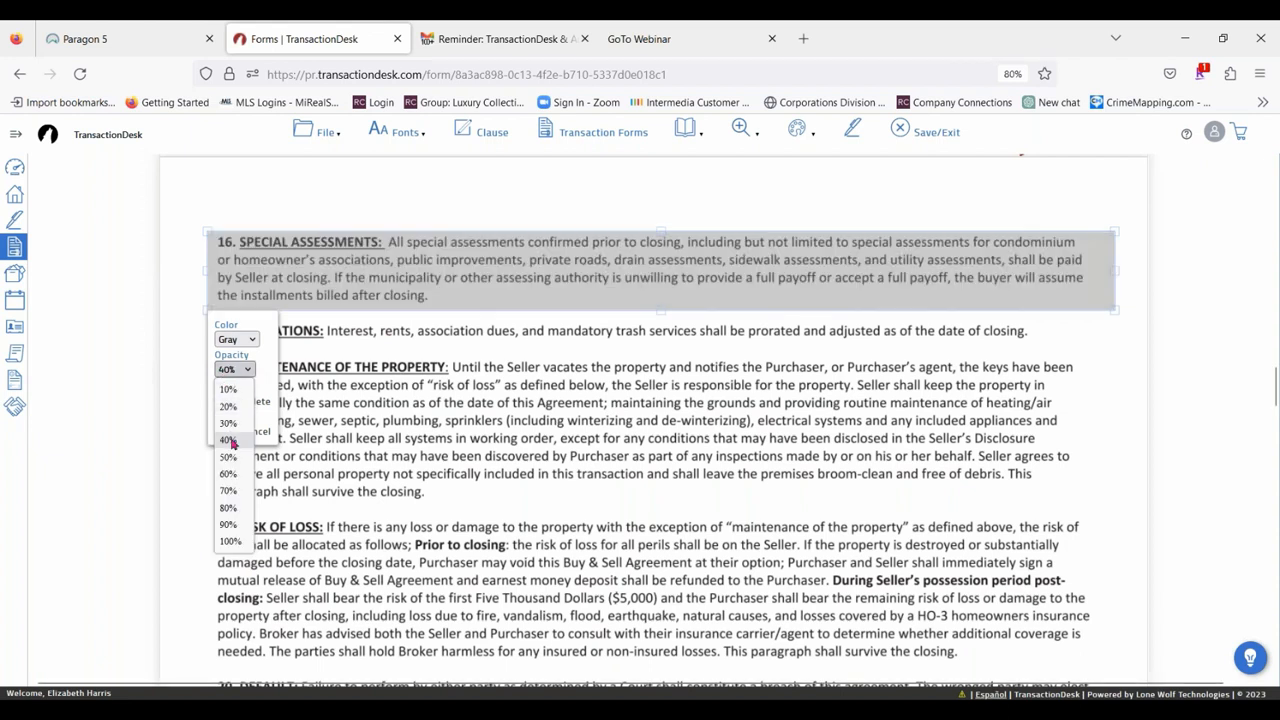
left_click(228, 406)
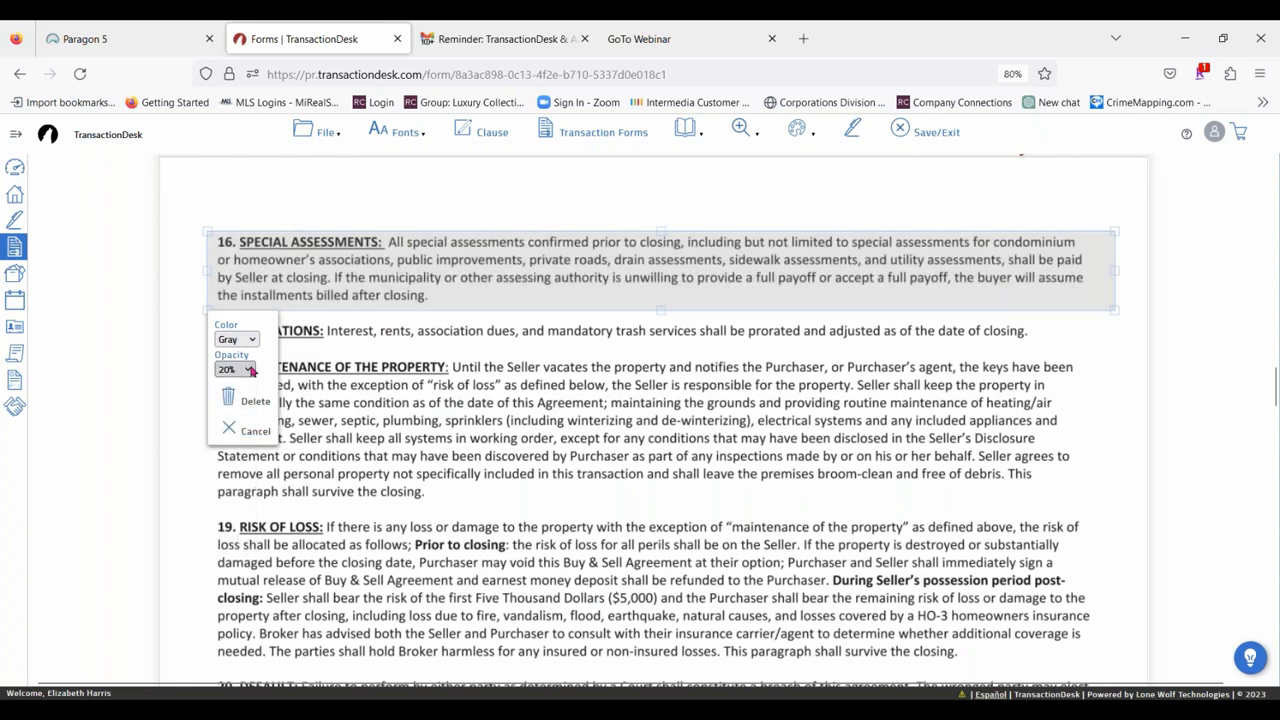
left_click(459, 527)
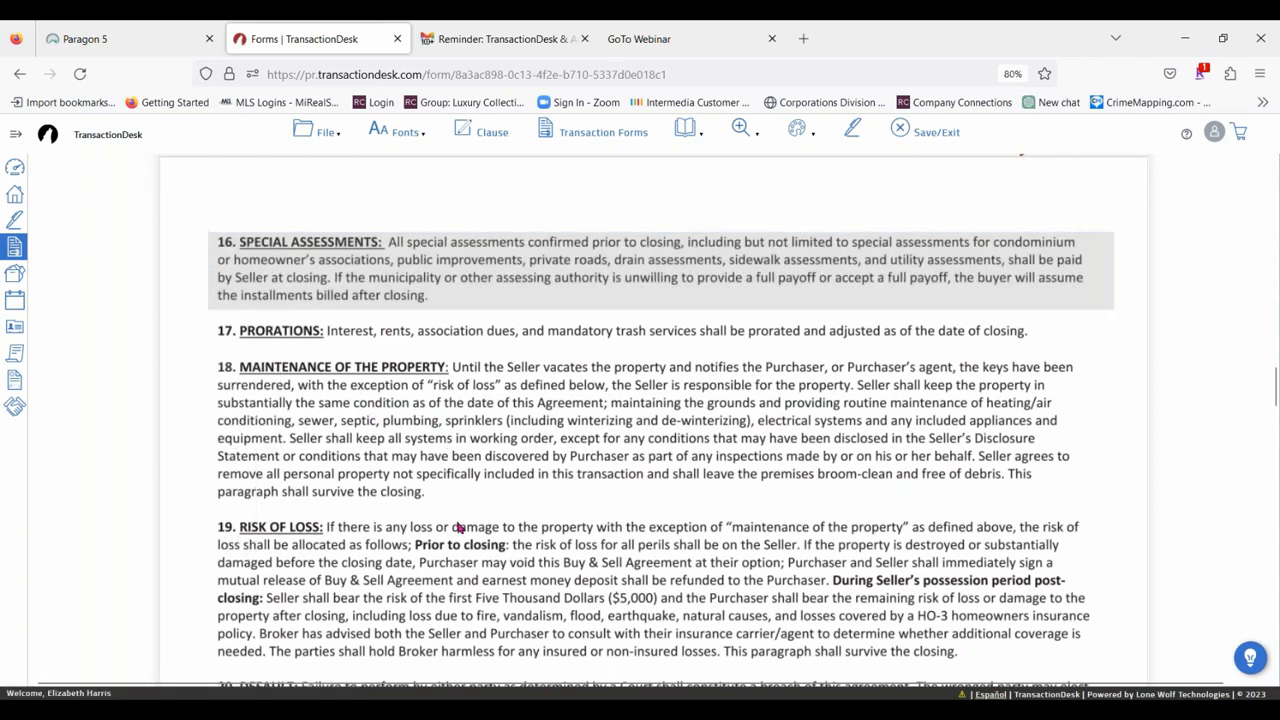
Redact paragraph 29, Municipal Inspections, including its two checkbox lines, and shift the redaction slightly down over the text.
left_click(797, 131)
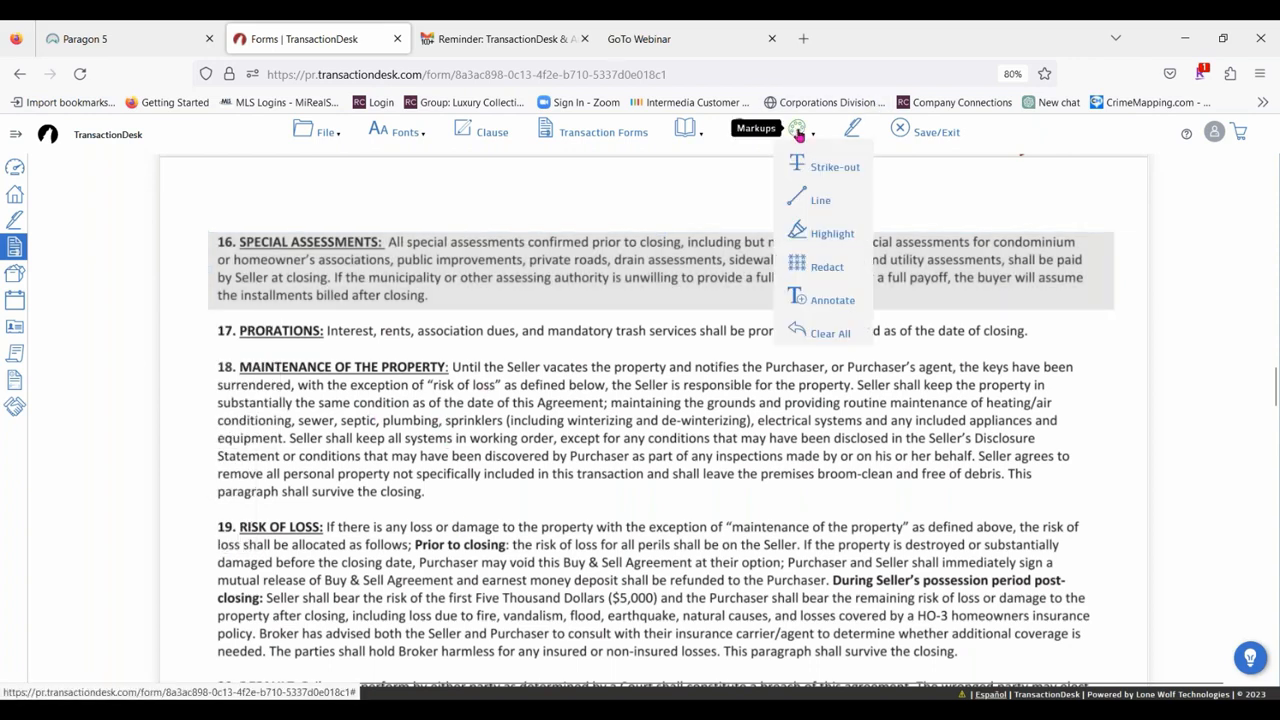
left_click(826, 267)
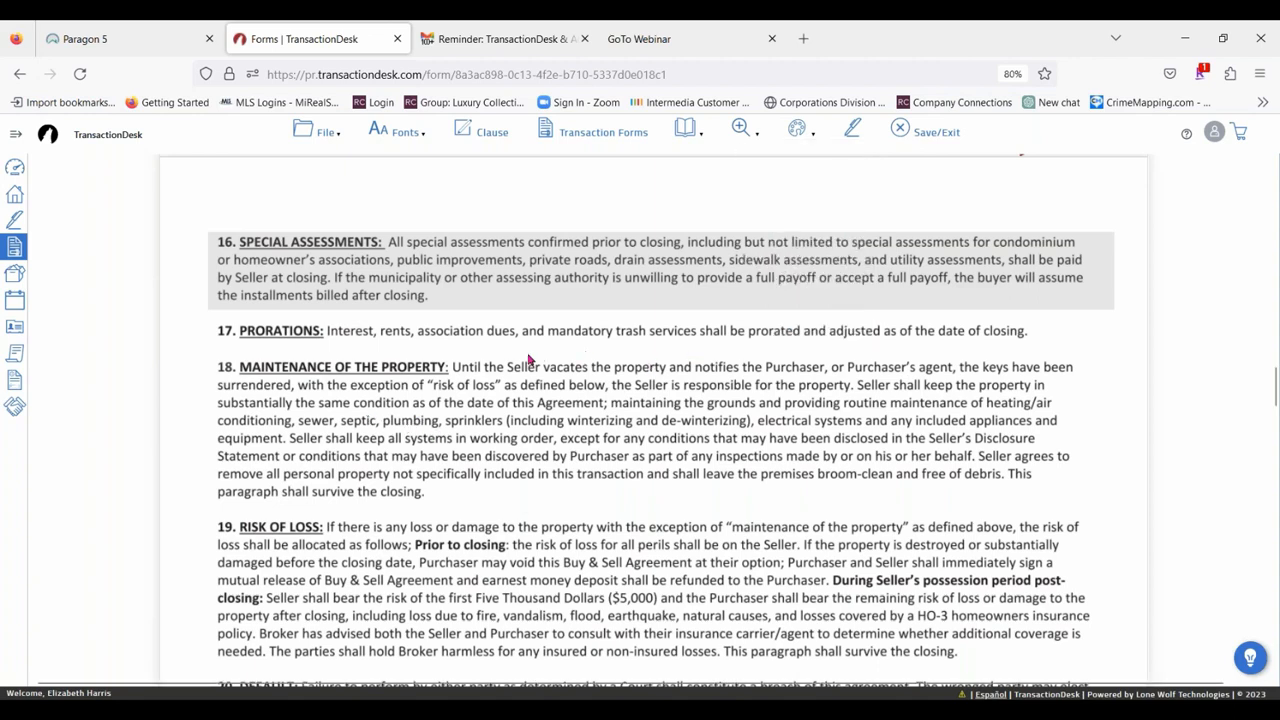
scroll(530, 360, "down", 3)
scroll(646, 315, "down", 2)
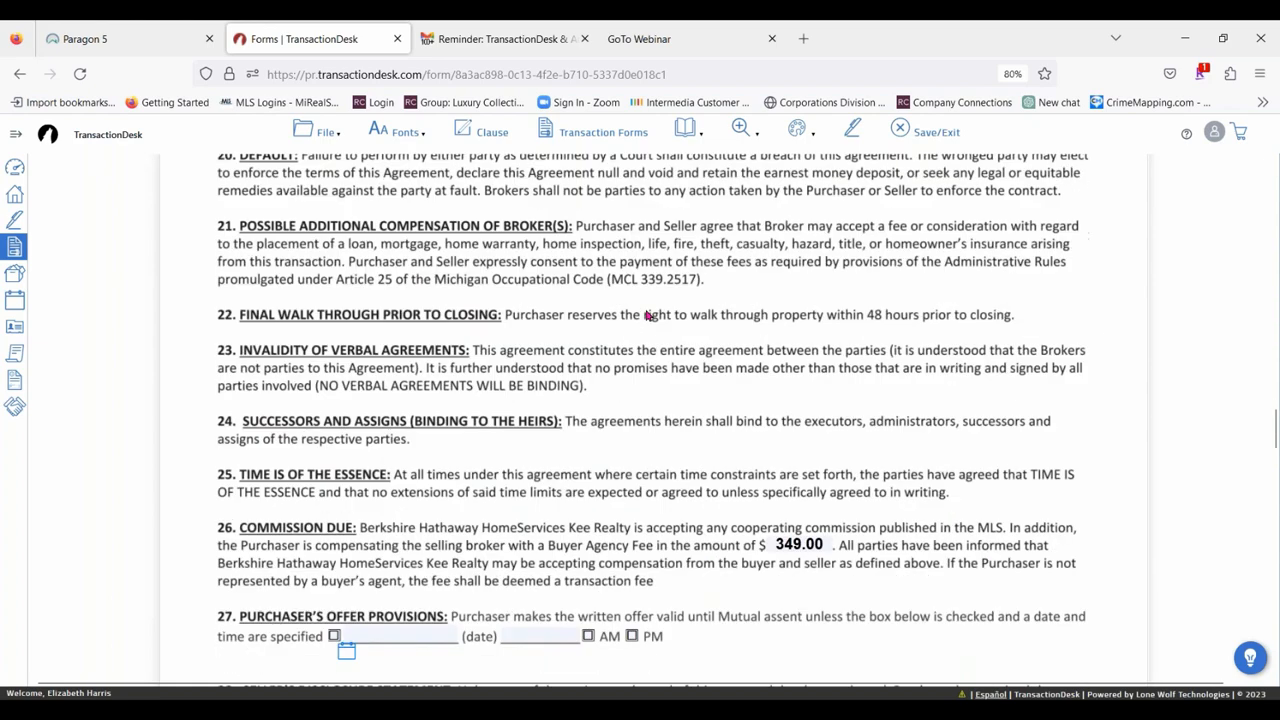
scroll(646, 315, "down", 1)
scroll(741, 455, "down", 4)
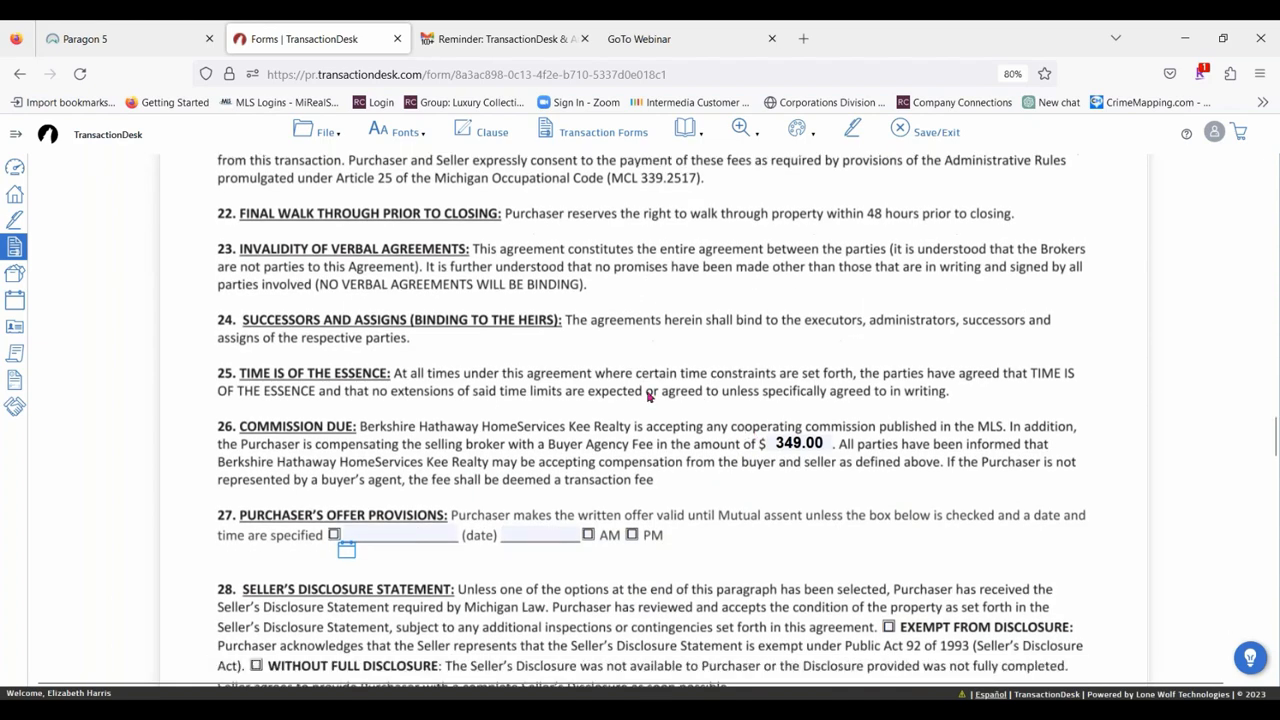
scroll(435, 406, "down", 6)
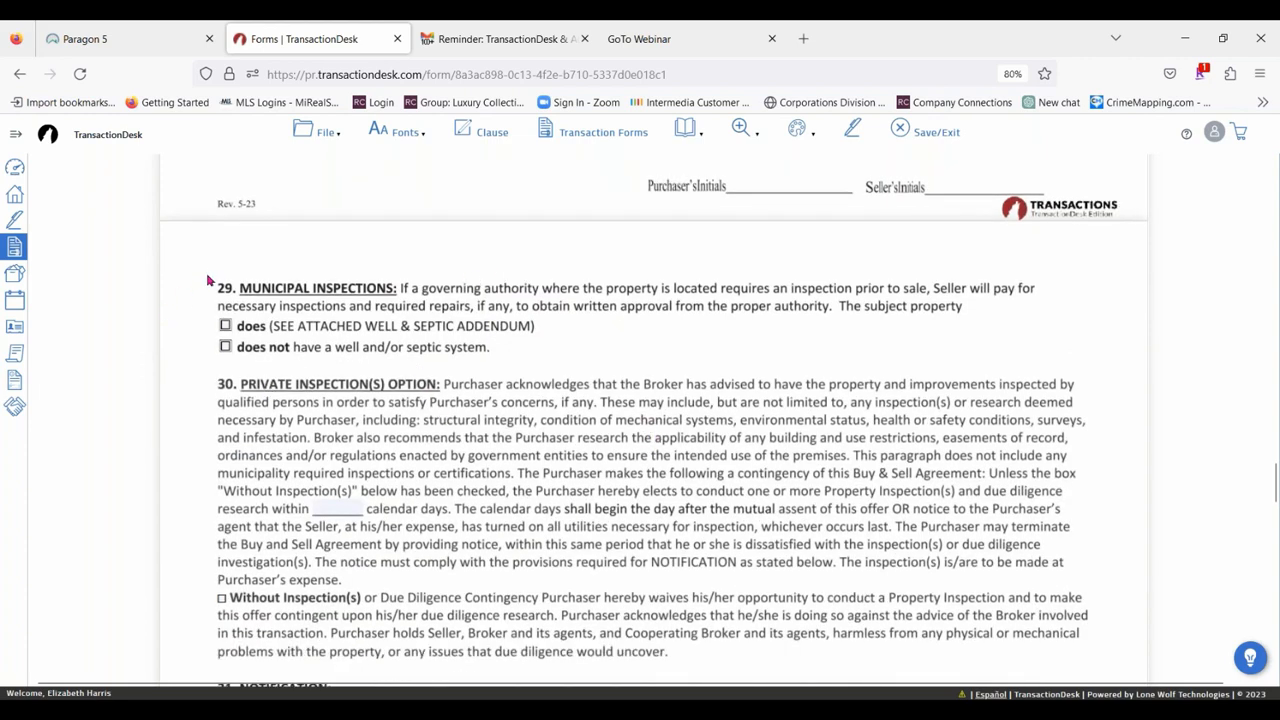
left_click_drag(206, 273, 1093, 364)
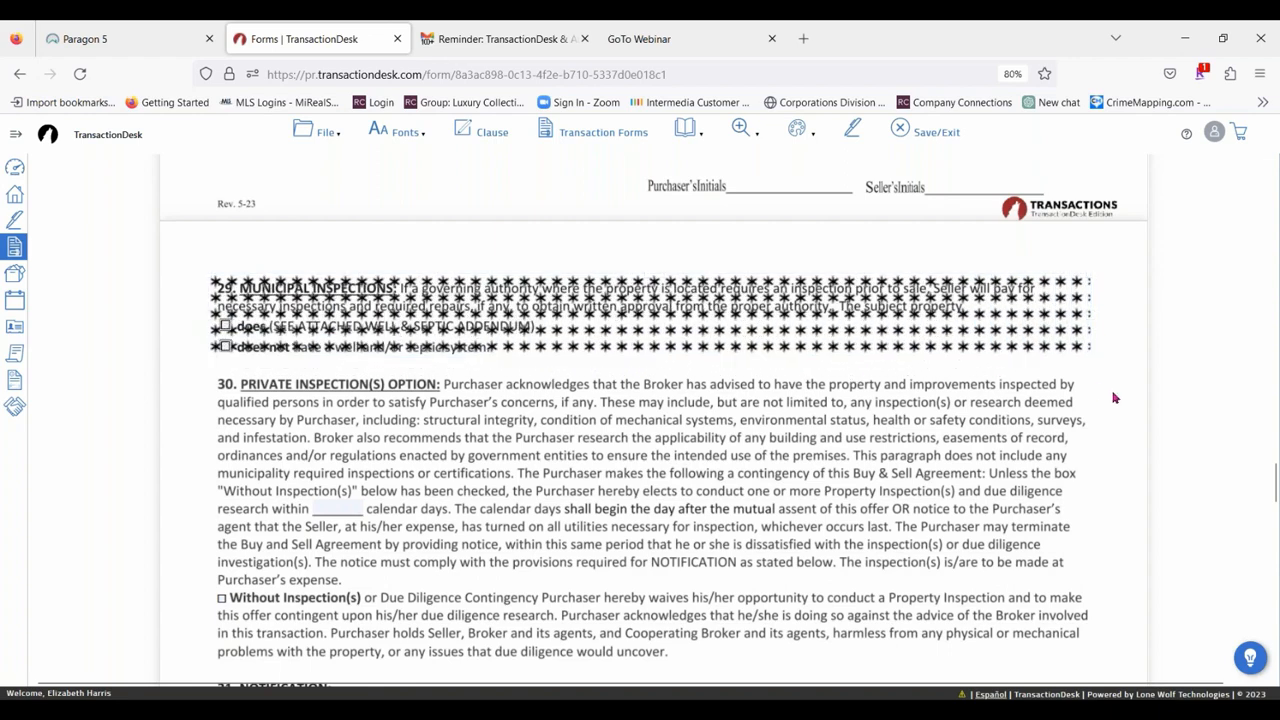
left_click_drag(868, 312, 869, 317)
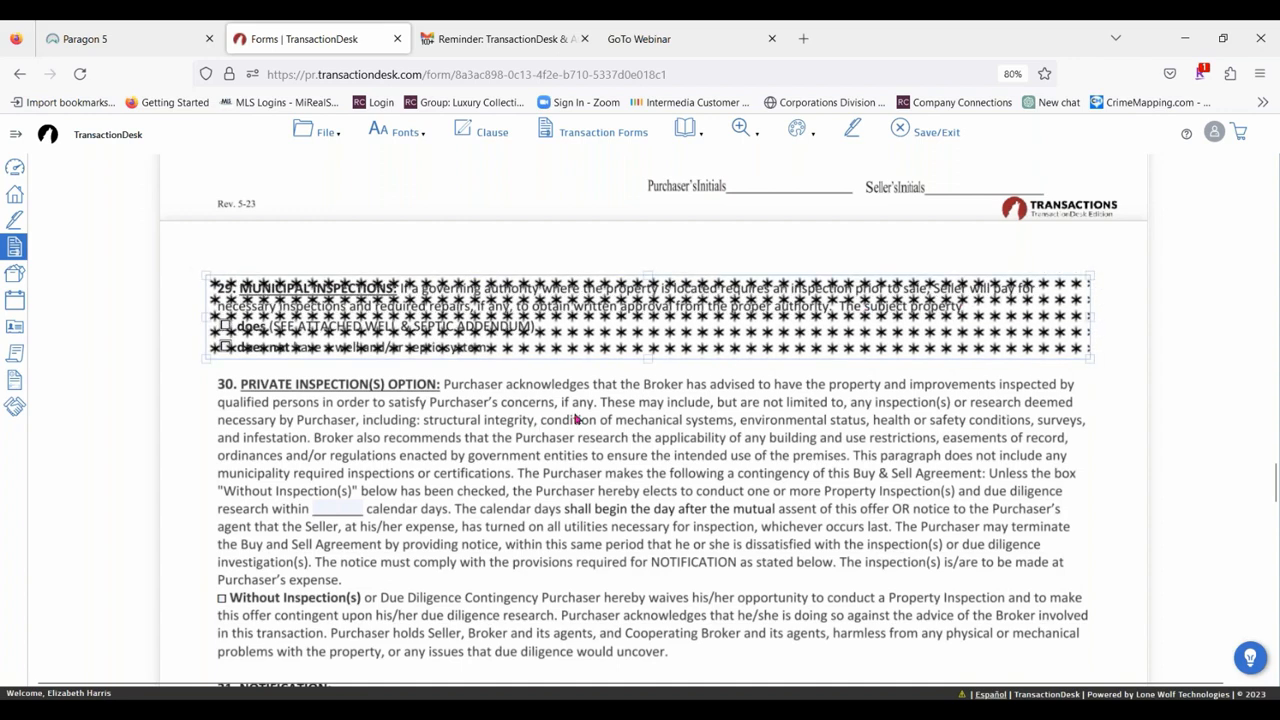
left_click(585, 330)
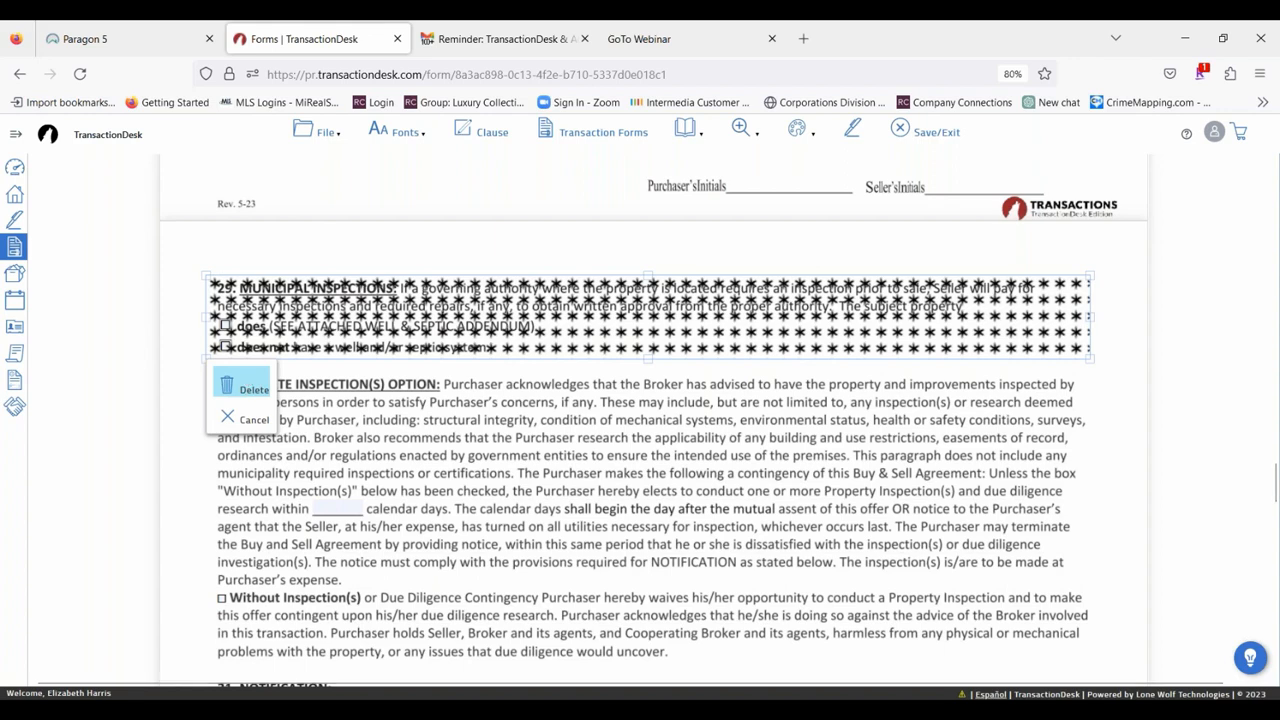
left_click(1148, 400)
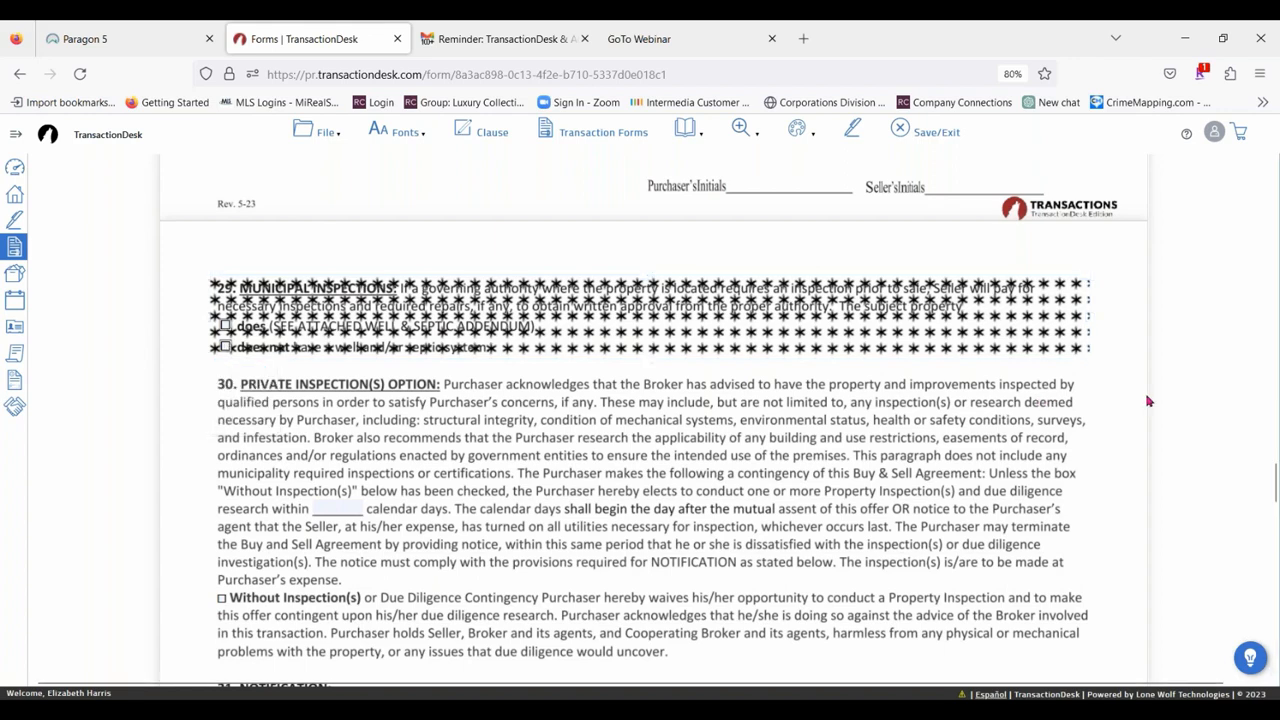
Add a text annotation "Property is located on a private road maintained by the owners." at paragraph 15, Private Roads, and widen its box to one line.
left_click(796, 131)
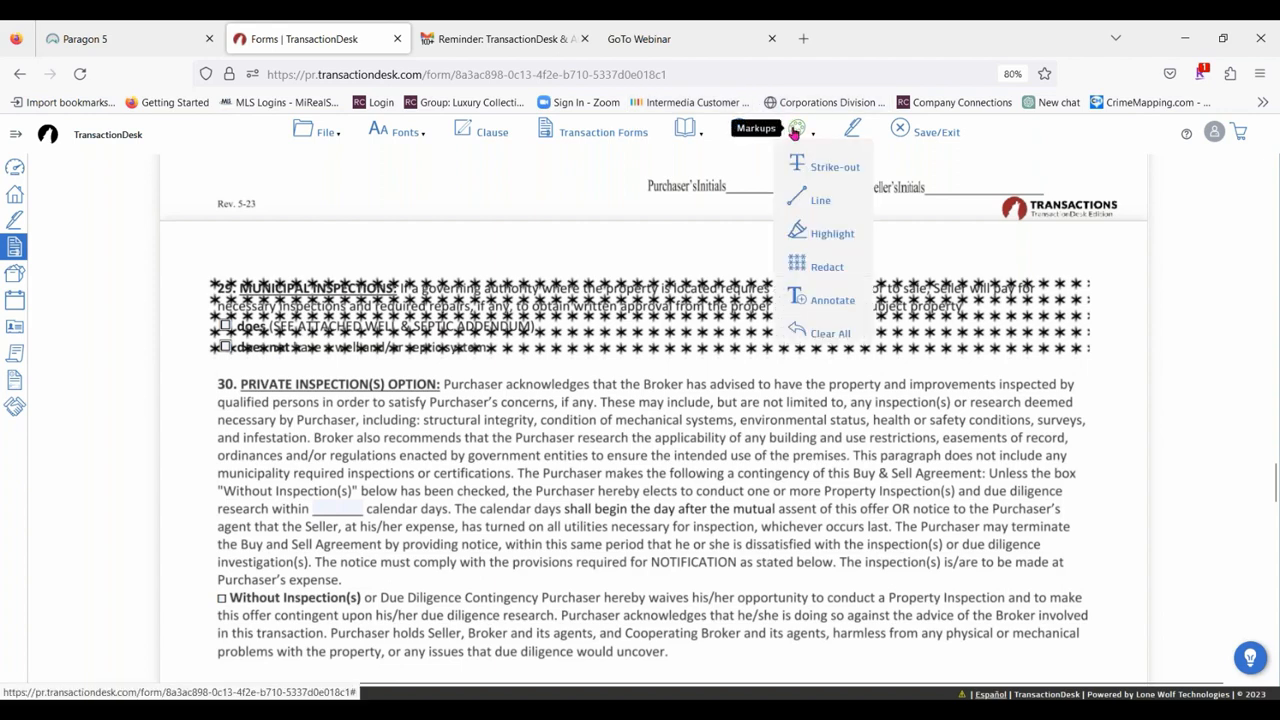
left_click(834, 303)
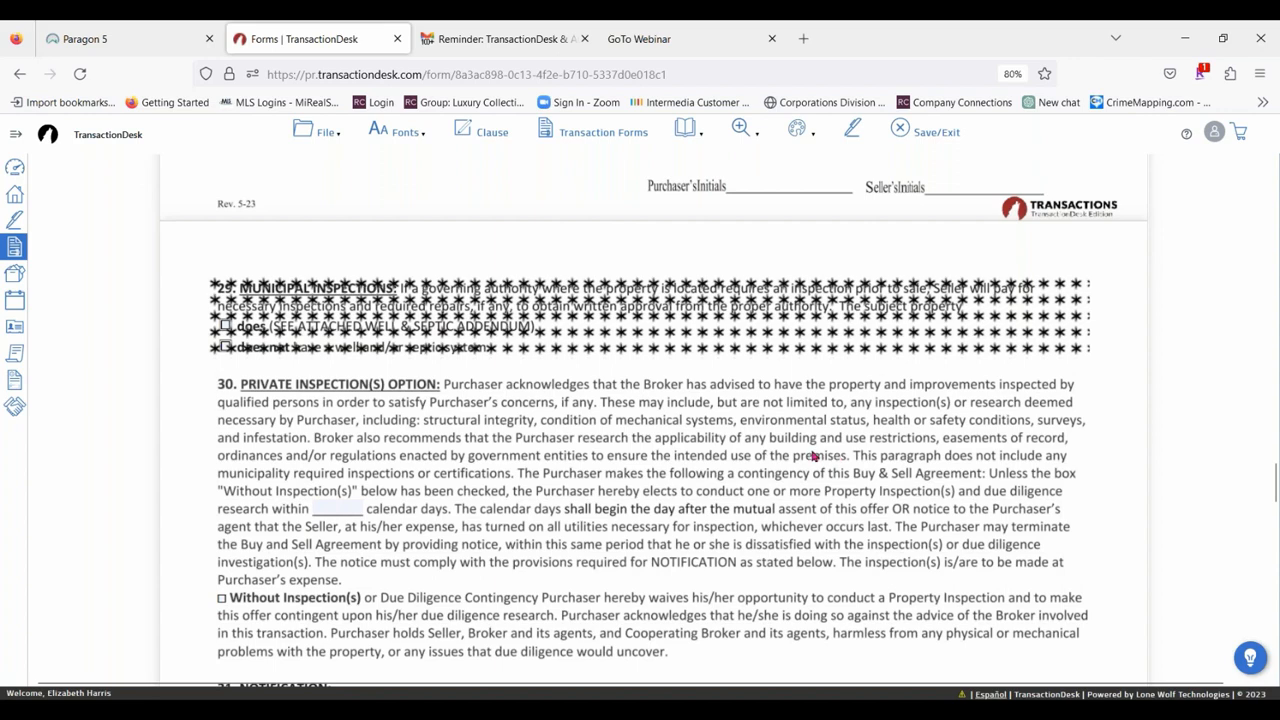
scroll(500, 402, "down", 2)
scroll(537, 397, "down", 1)
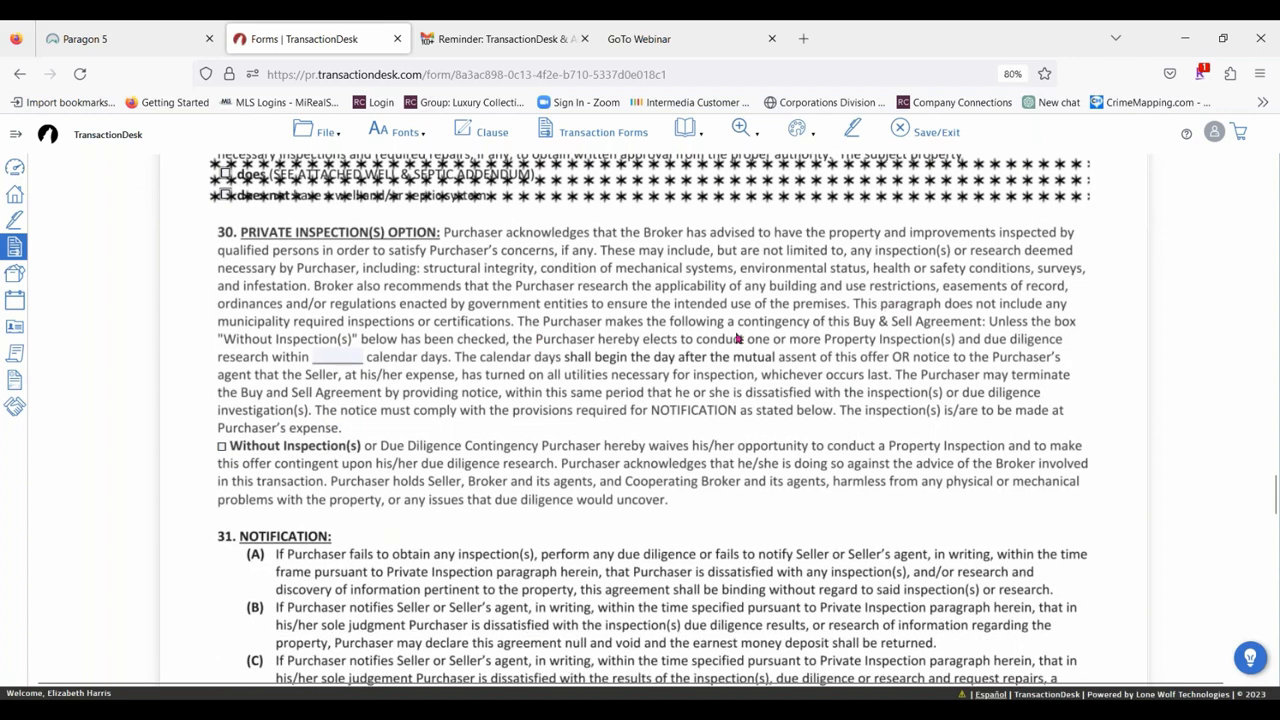
scroll(485, 418, "down", 5)
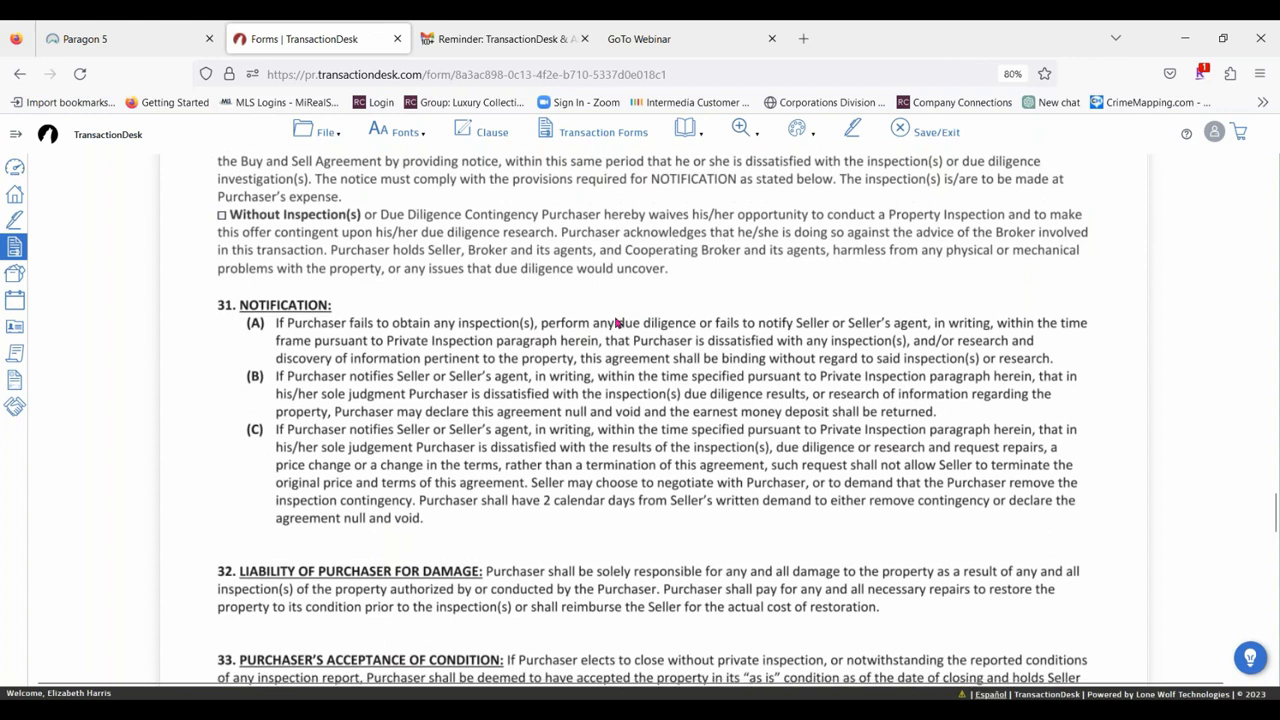
scroll(600, 335, "down", 5)
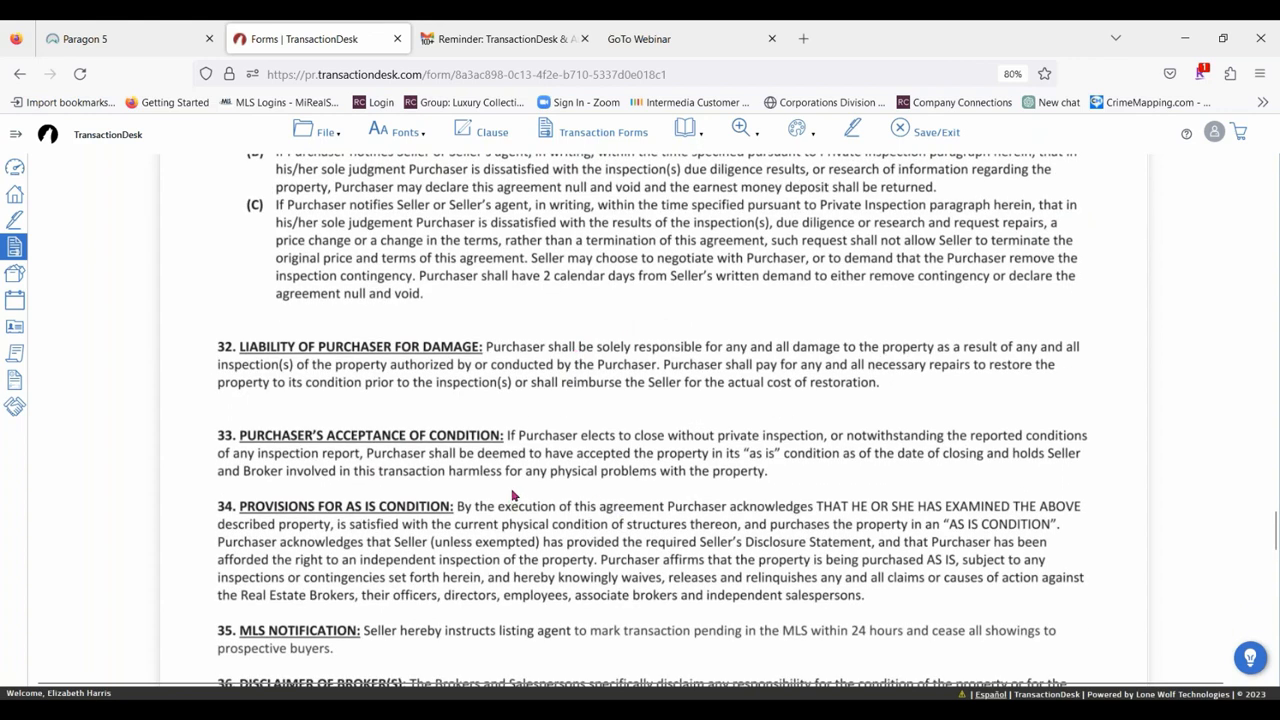
scroll(549, 449, "down", 5)
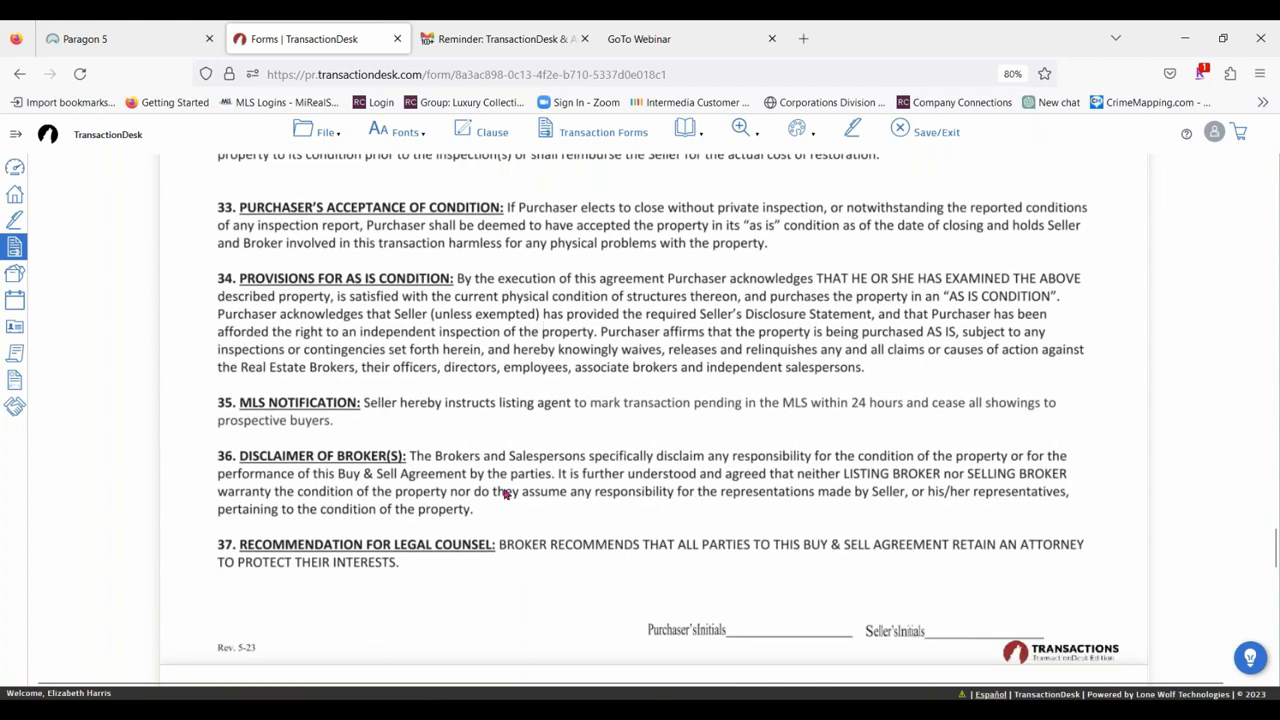
scroll(557, 517, "down", 7)
scroll(472, 316, "down", 14)
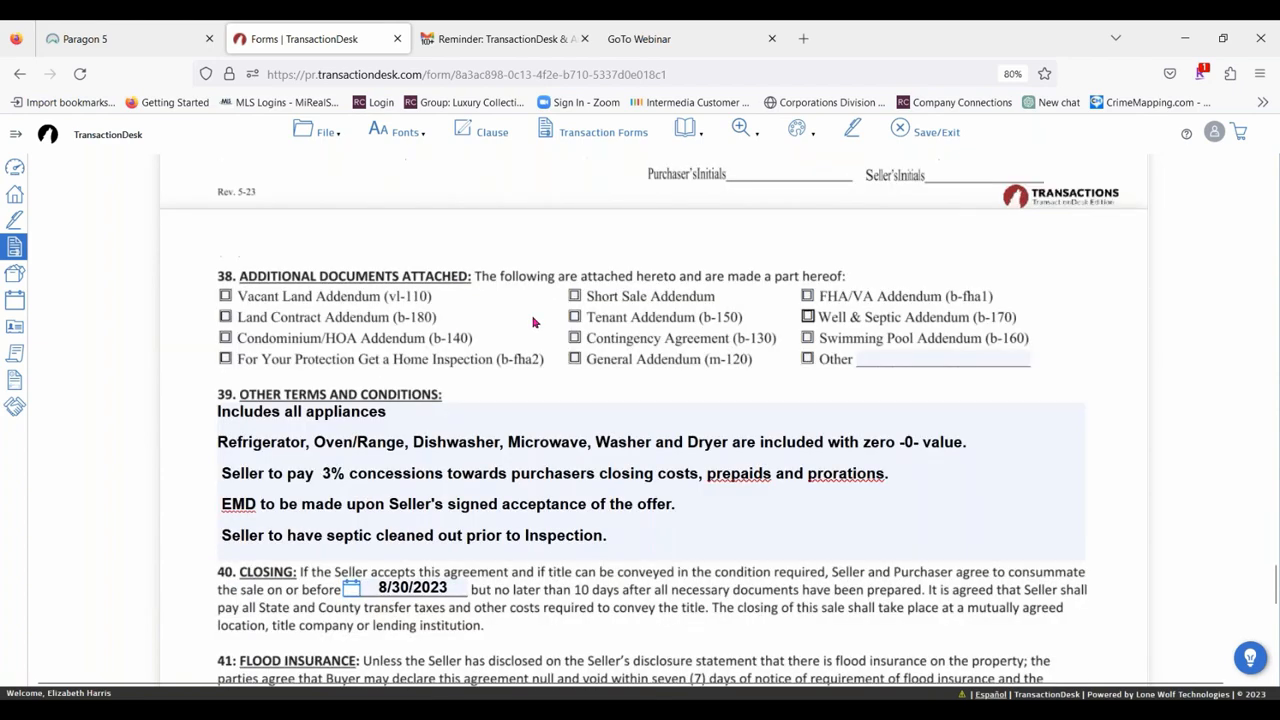
scroll(651, 486, "up", 4)
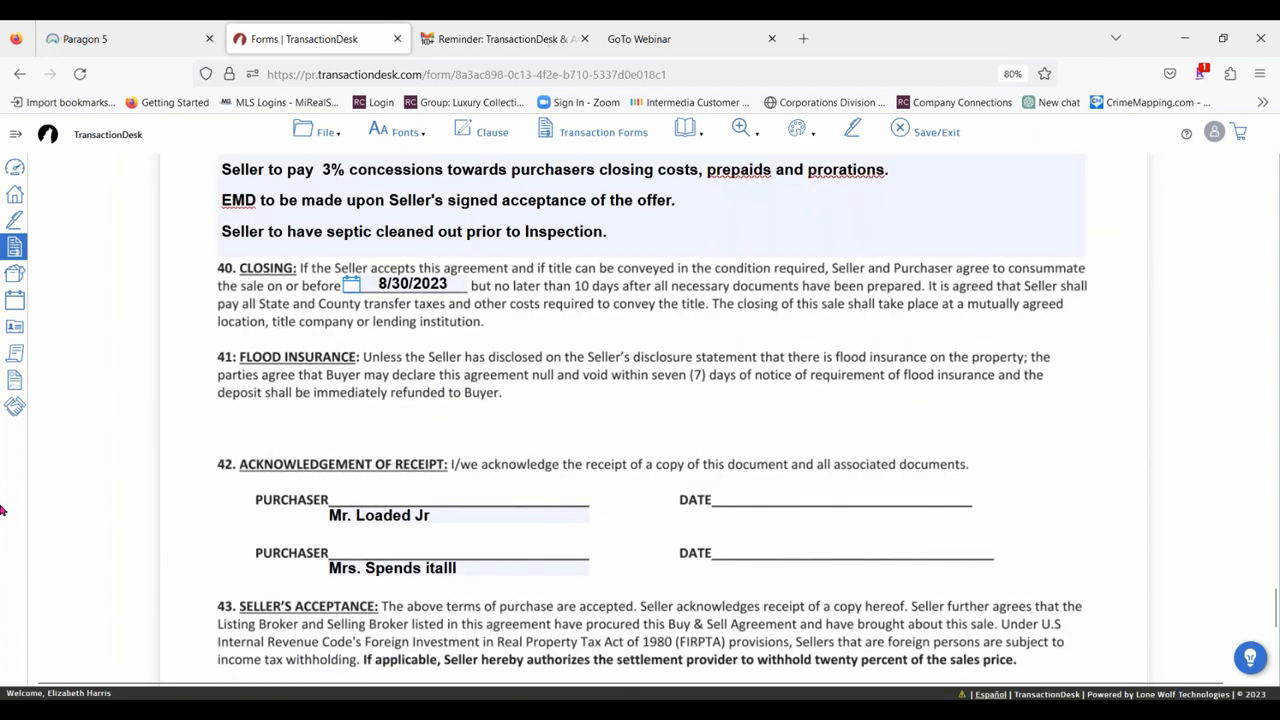
scroll(805, 411, "down", 5)
scroll(803, 411, "up", 5)
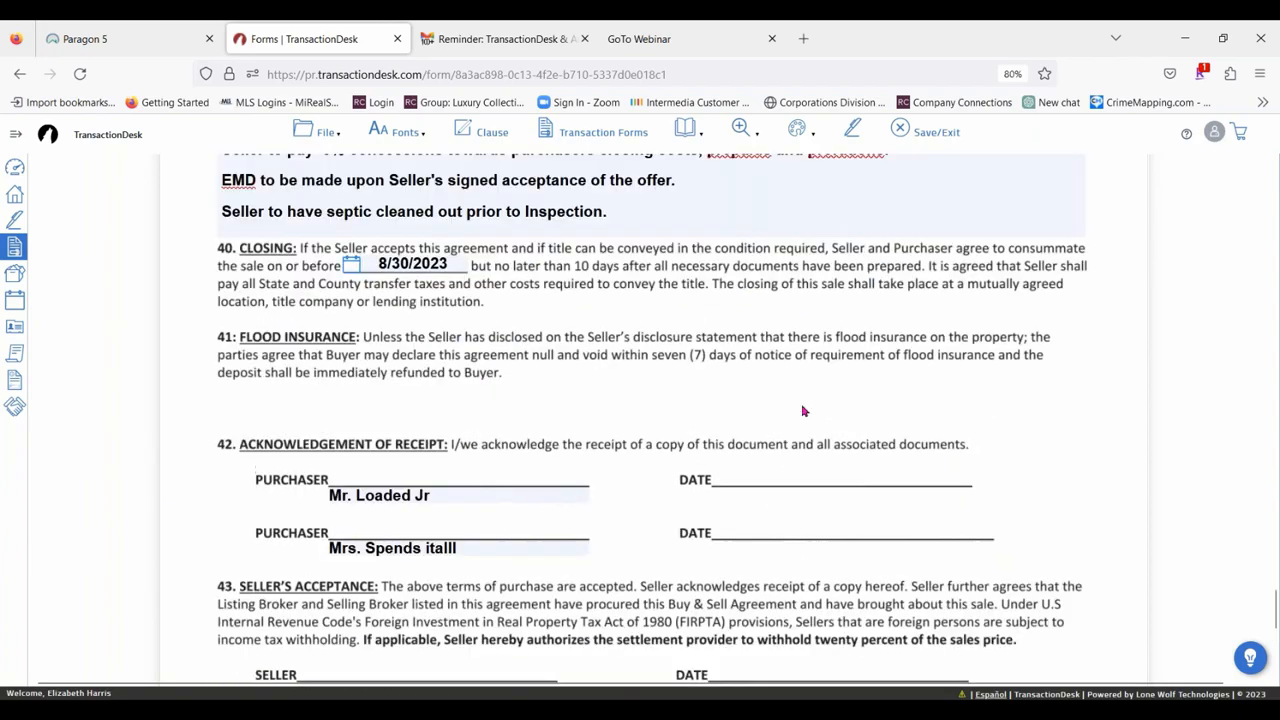
scroll(803, 411, "up", 20)
scroll(623, 321, "down", 8)
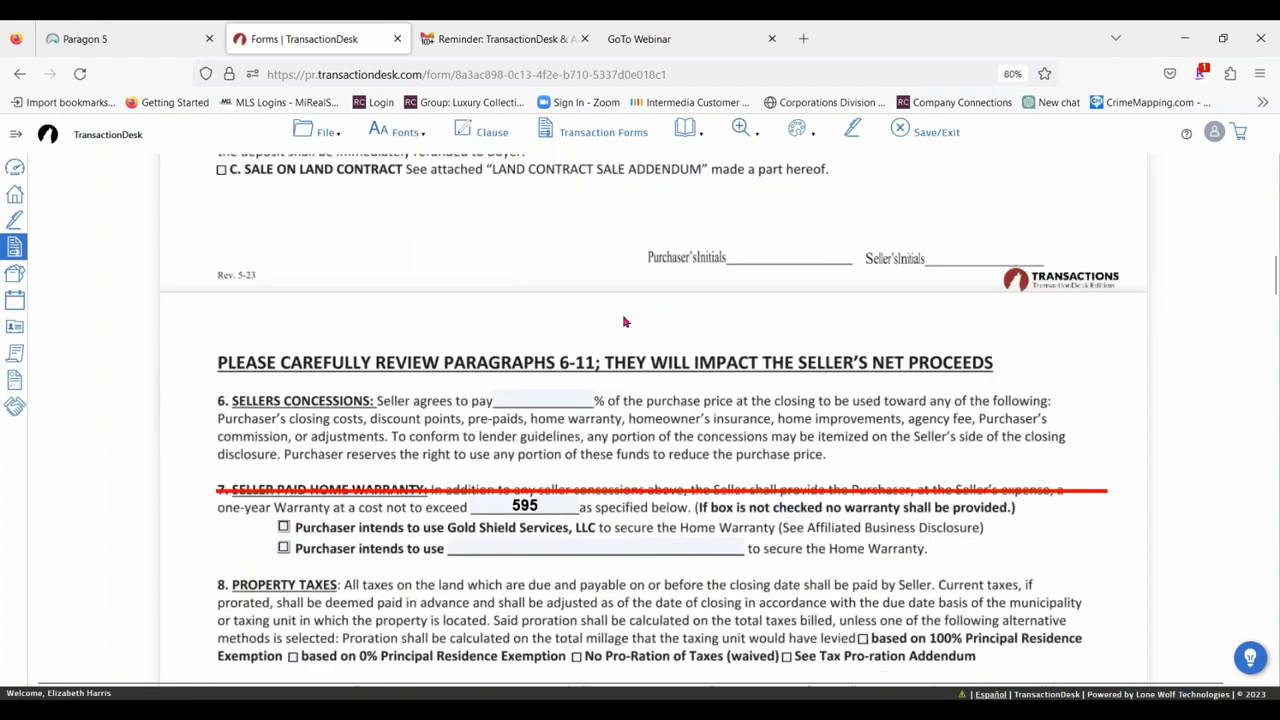
scroll(623, 321, "down", 7)
scroll(764, 381, "up", 9)
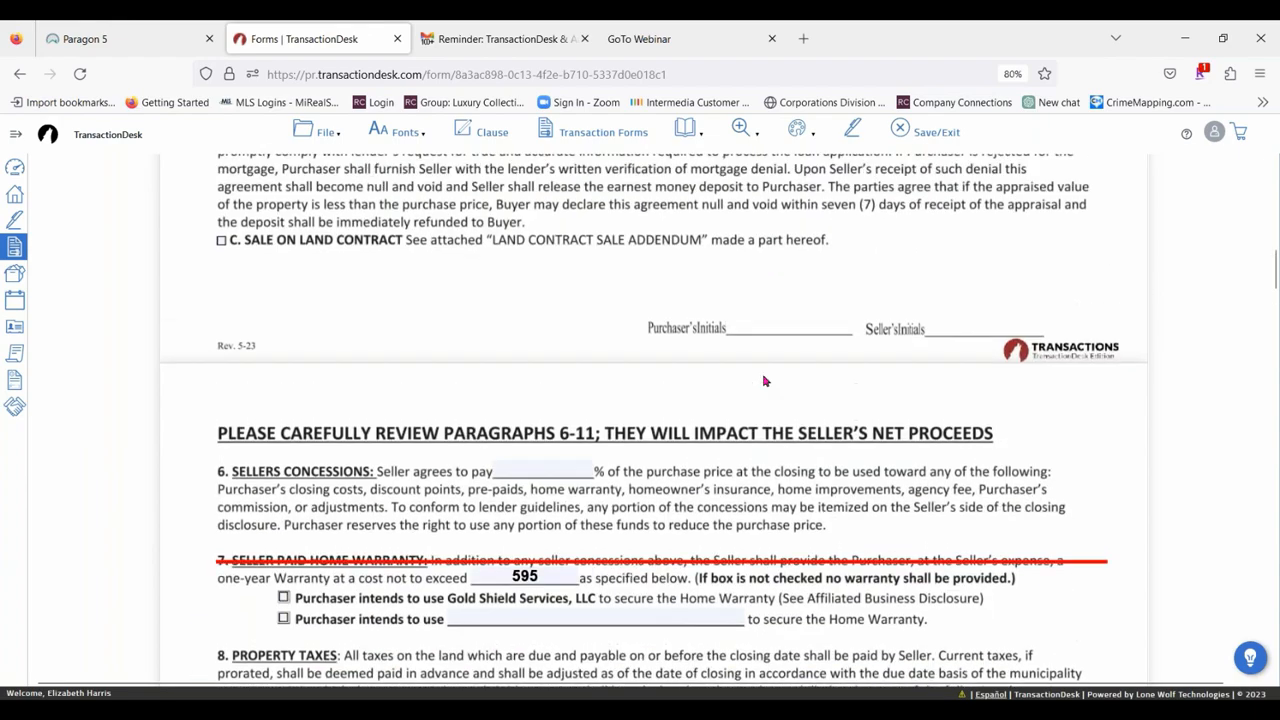
scroll(532, 255, "up", 9)
scroll(575, 260, "down", 13)
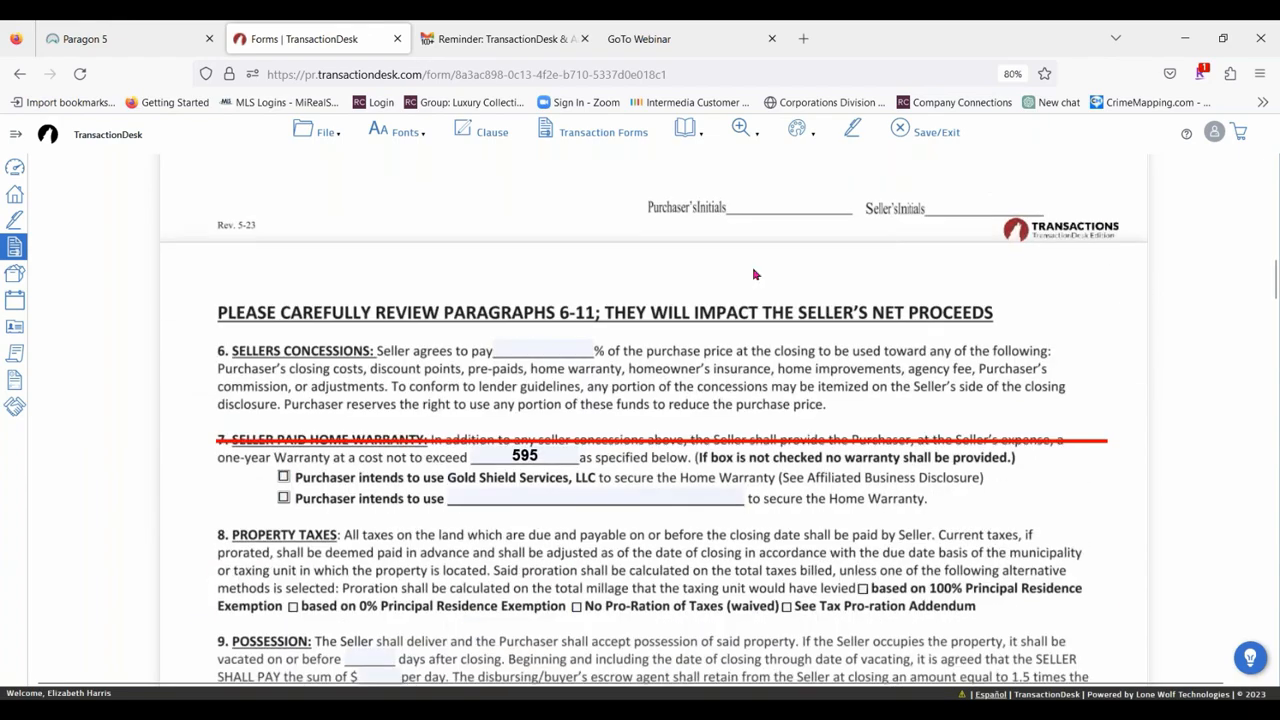
scroll(615, 308, "down", 18)
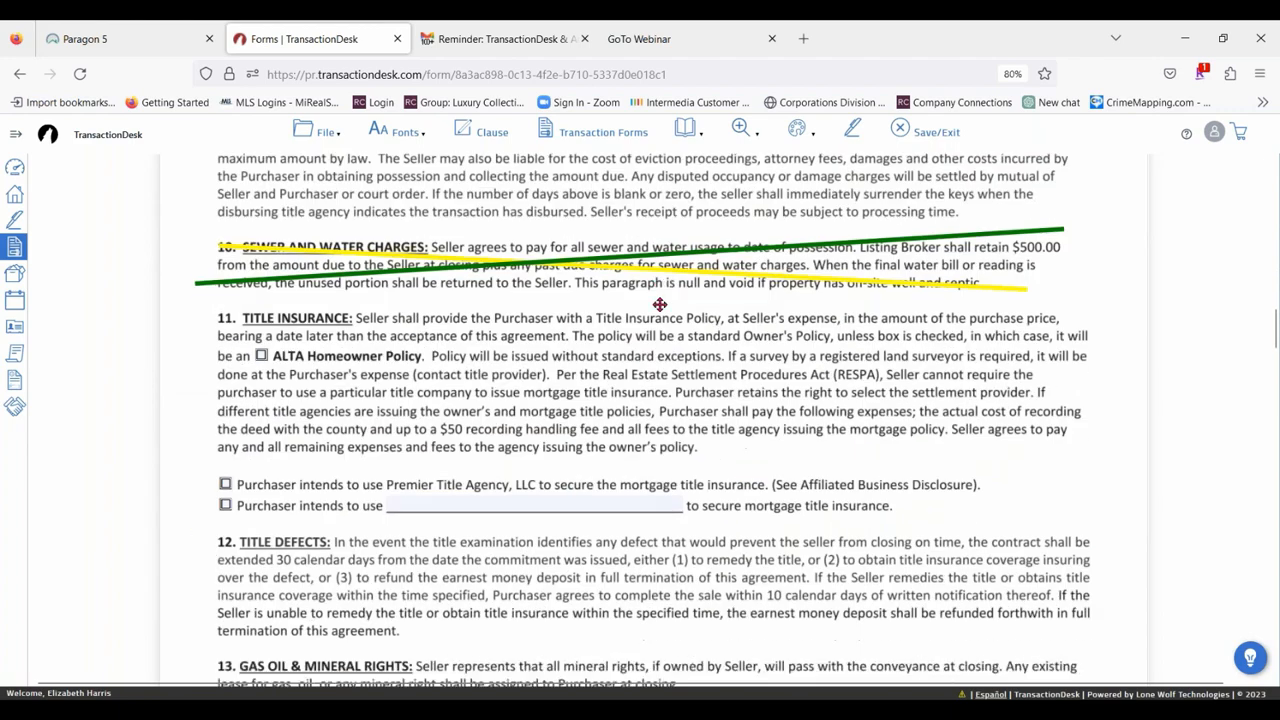
scroll(322, 284, "down", 3)
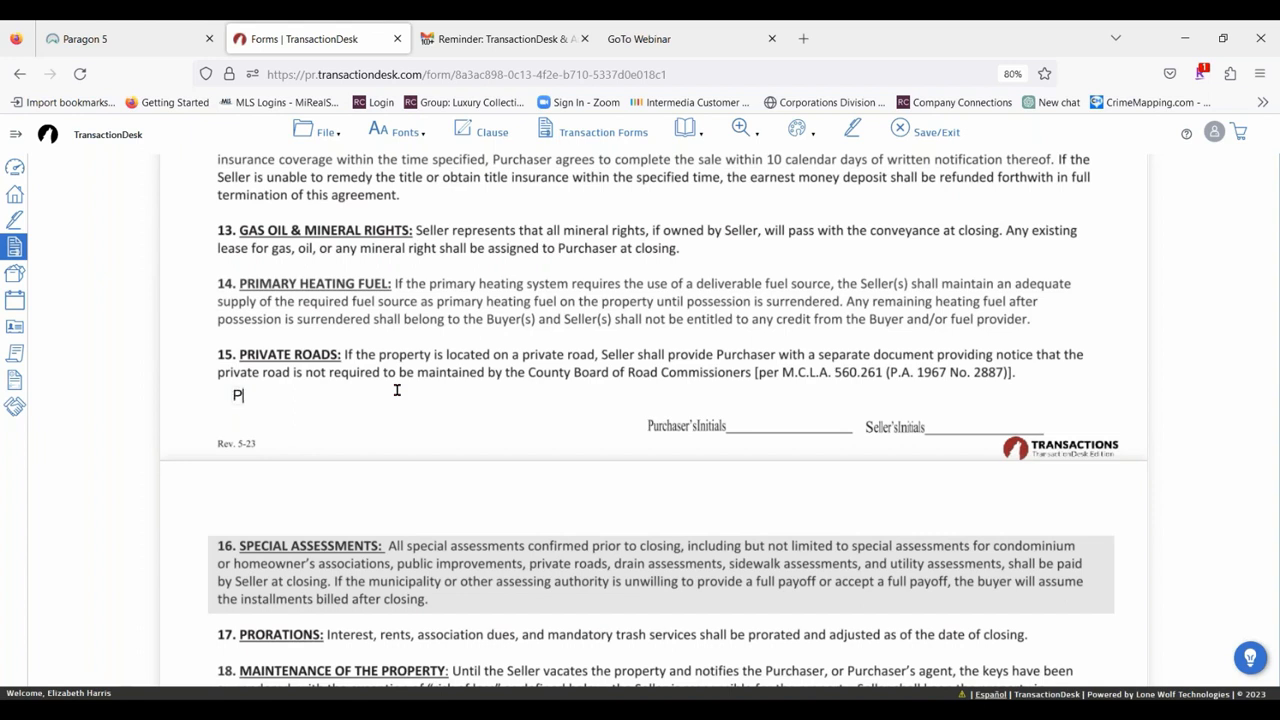
type("perty is located on")
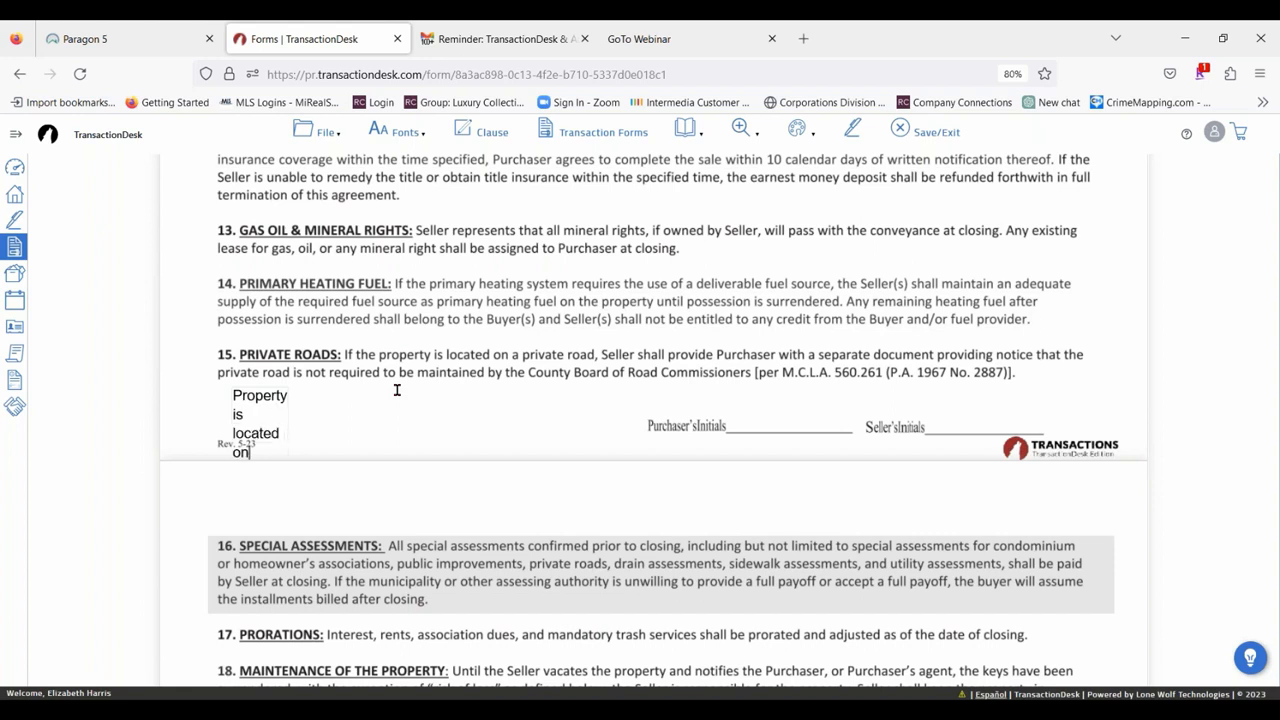
type(" a private road")
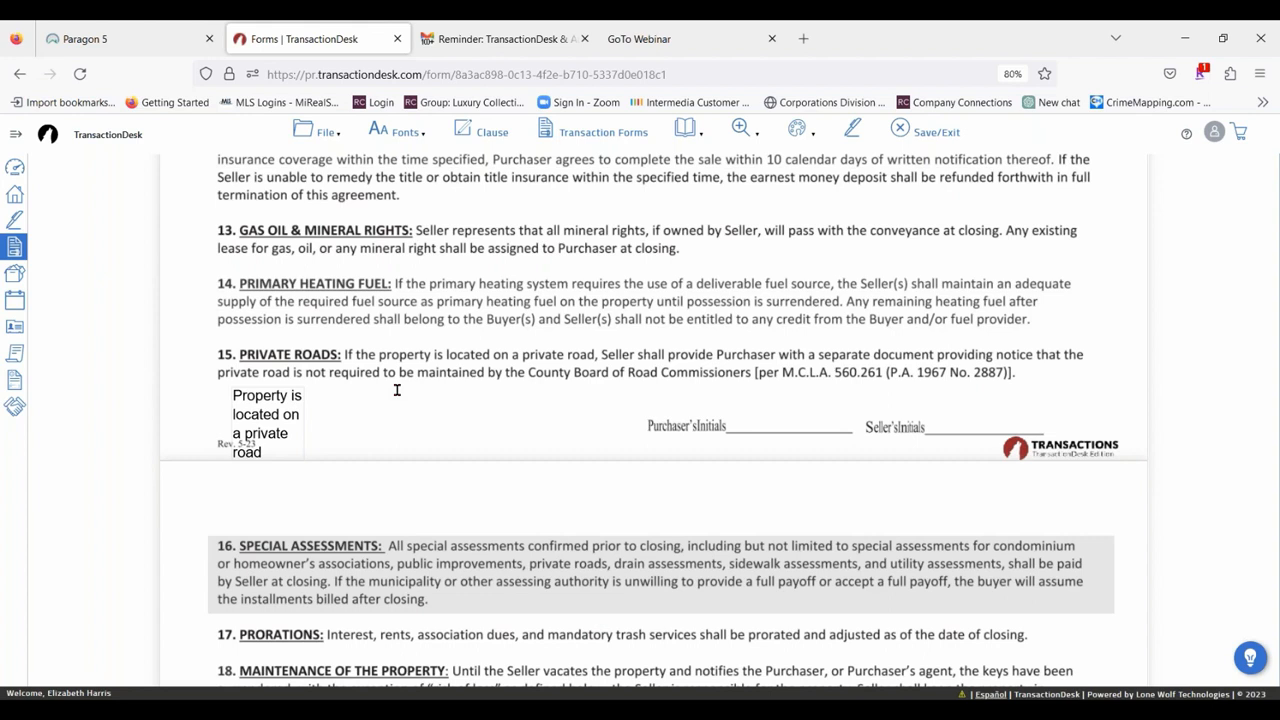
left_click_drag(306, 451, 764, 394)
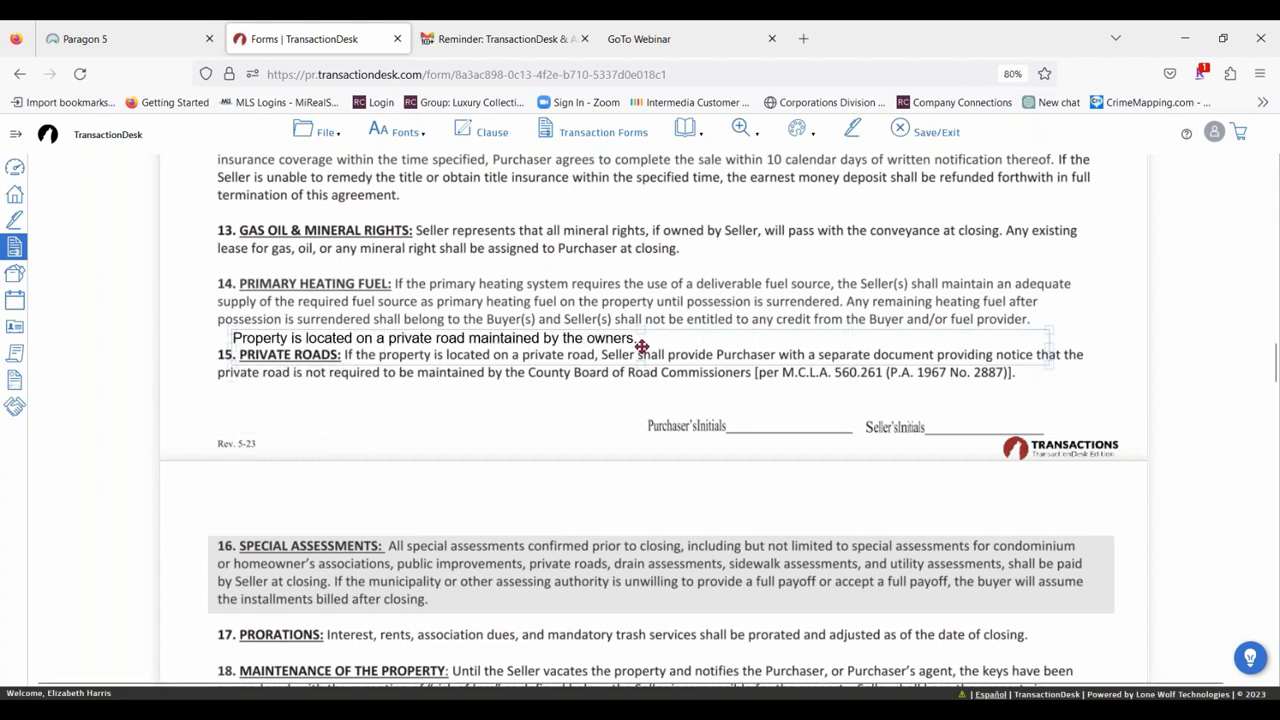
Move the private road annotation directly below paragraph 15, narrow its box to just past the text, and align it with the paragraph's start.
left_click_drag(640, 346, 614, 401)
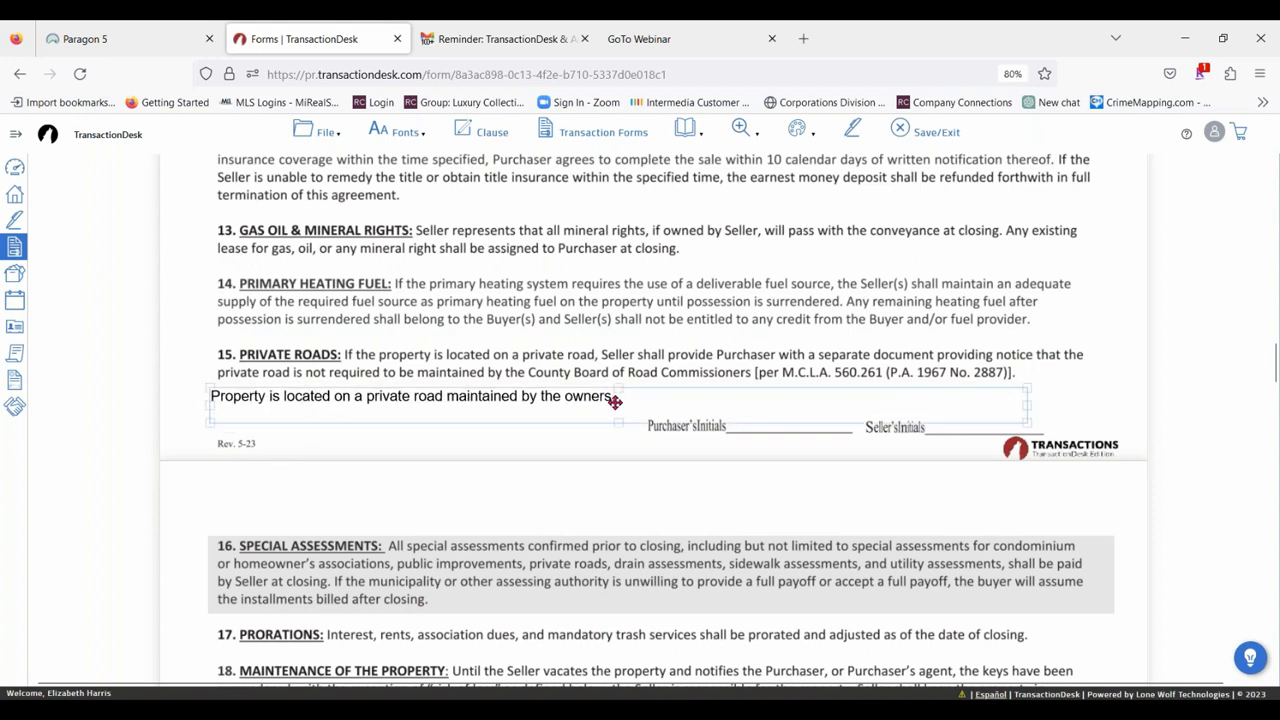
left_click(626, 397)
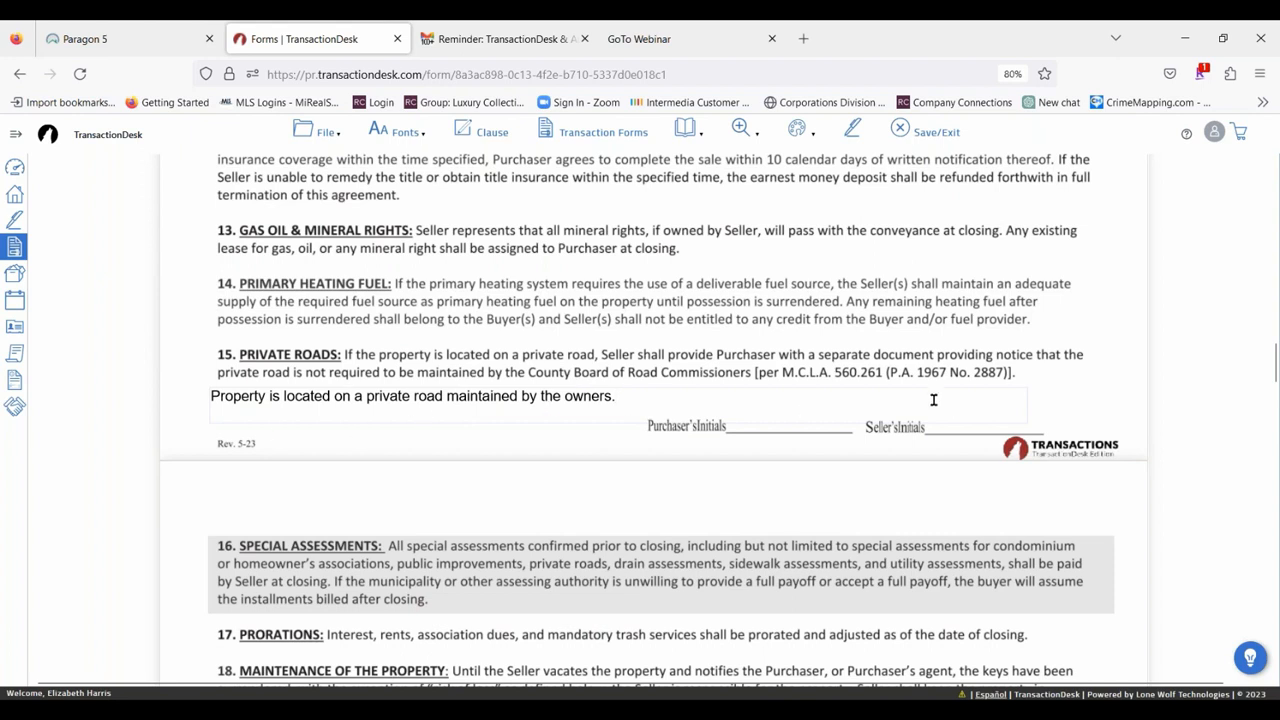
left_click(515, 427)
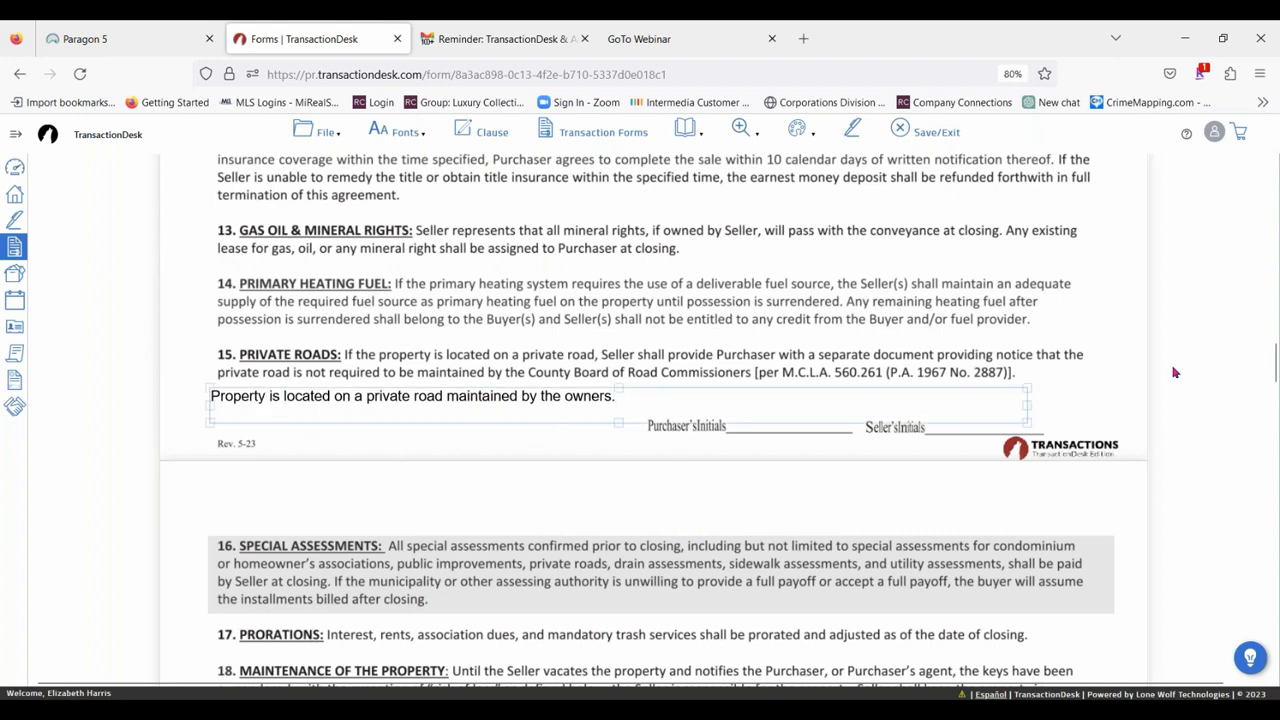
left_click_drag(1023, 403, 694, 392)
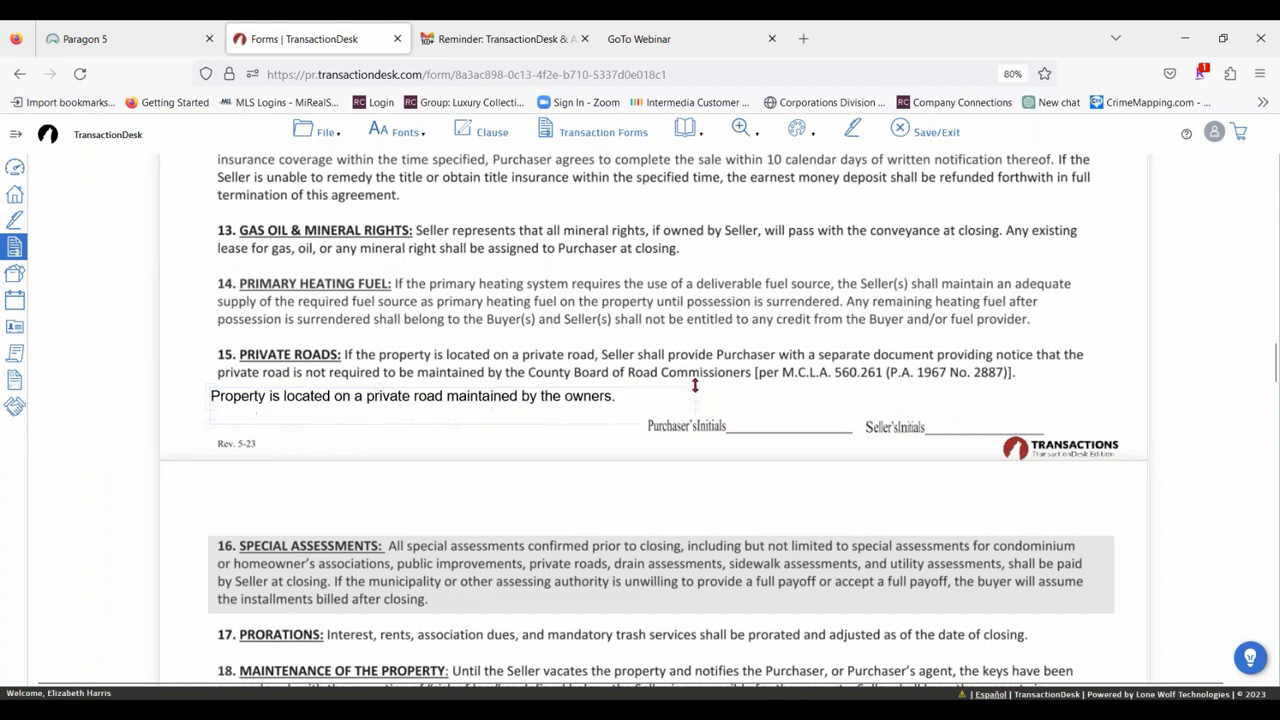
left_click_drag(601, 366, 491, 395)
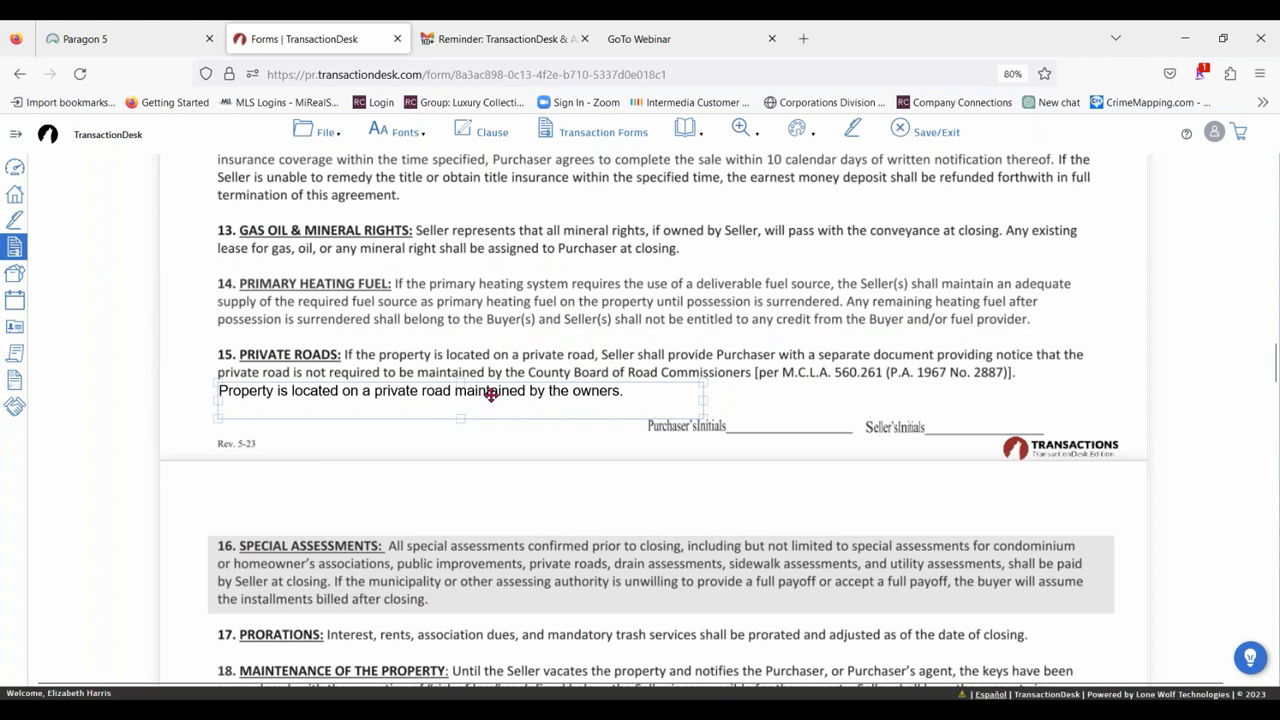
Try a white background on the private road annotation and move it over the text of paragraph 15.
left_click(491, 395)
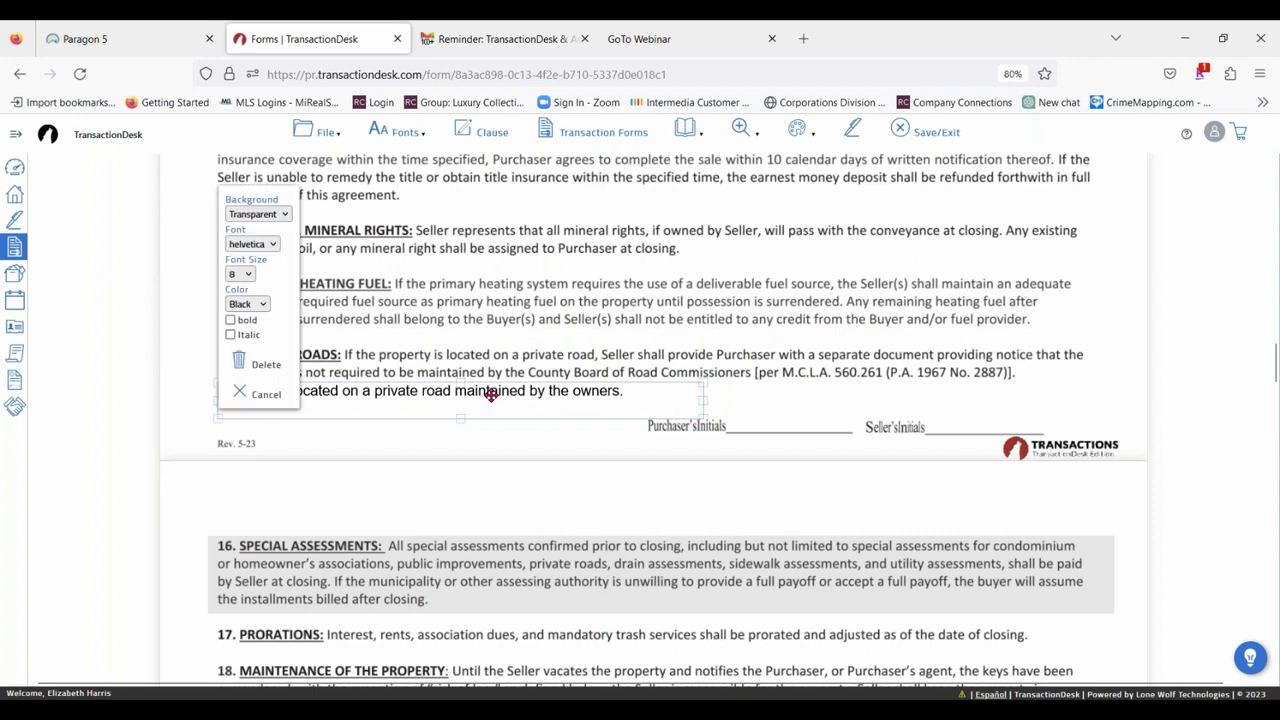
left_click(265, 216)
left_click(262, 246)
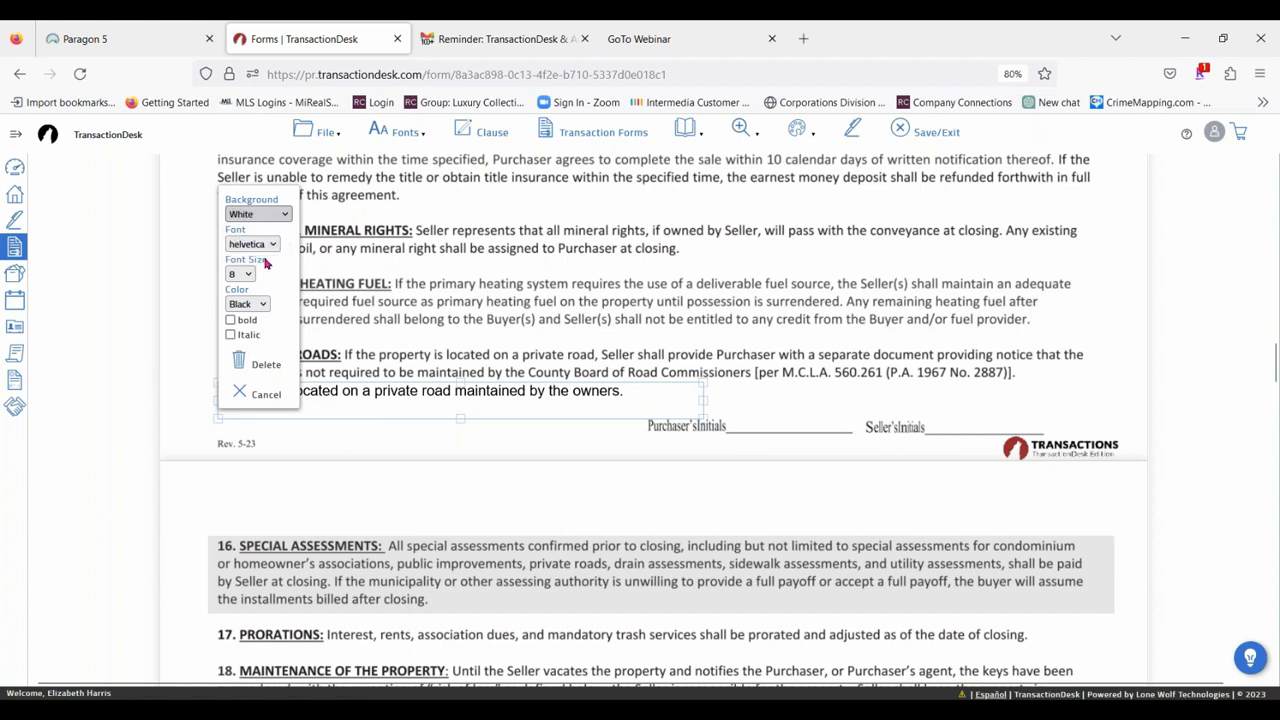
left_click_drag(606, 393, 636, 358)
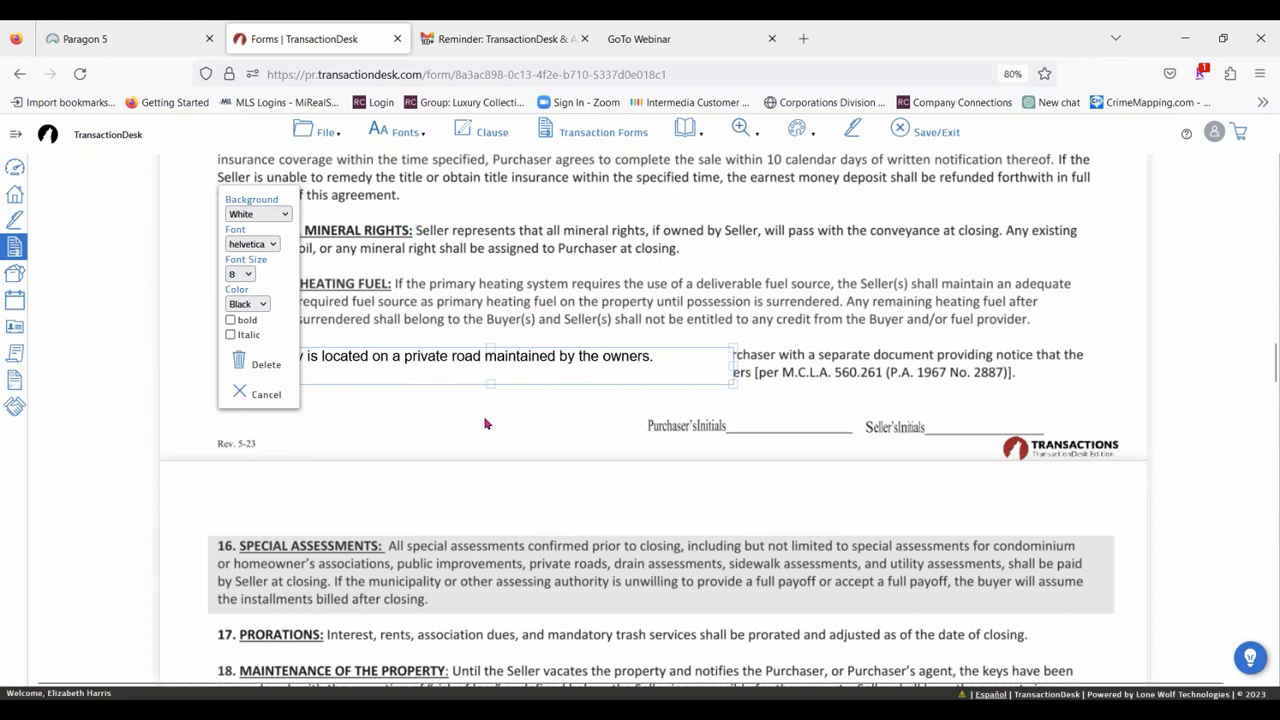
Set the annotation's background back to Transparent, try the courier font, and return the font to helvetica.
left_click(278, 213)
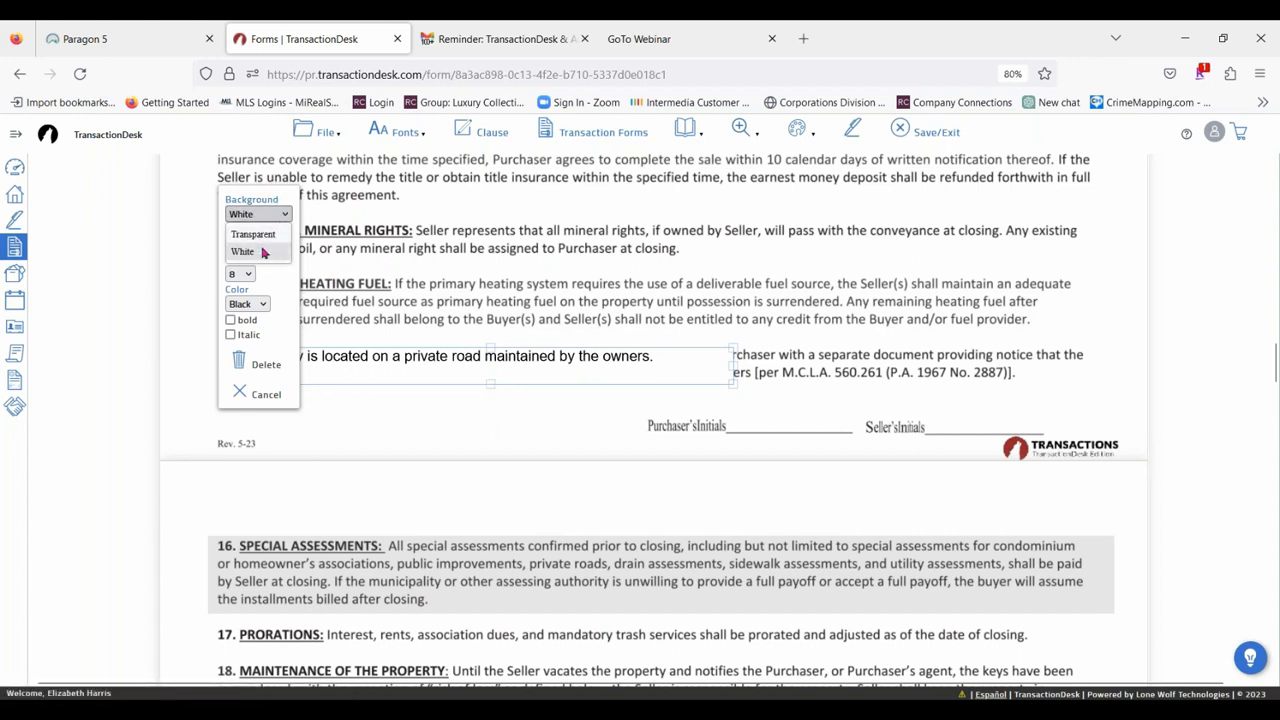
left_click(262, 235)
left_click(264, 246)
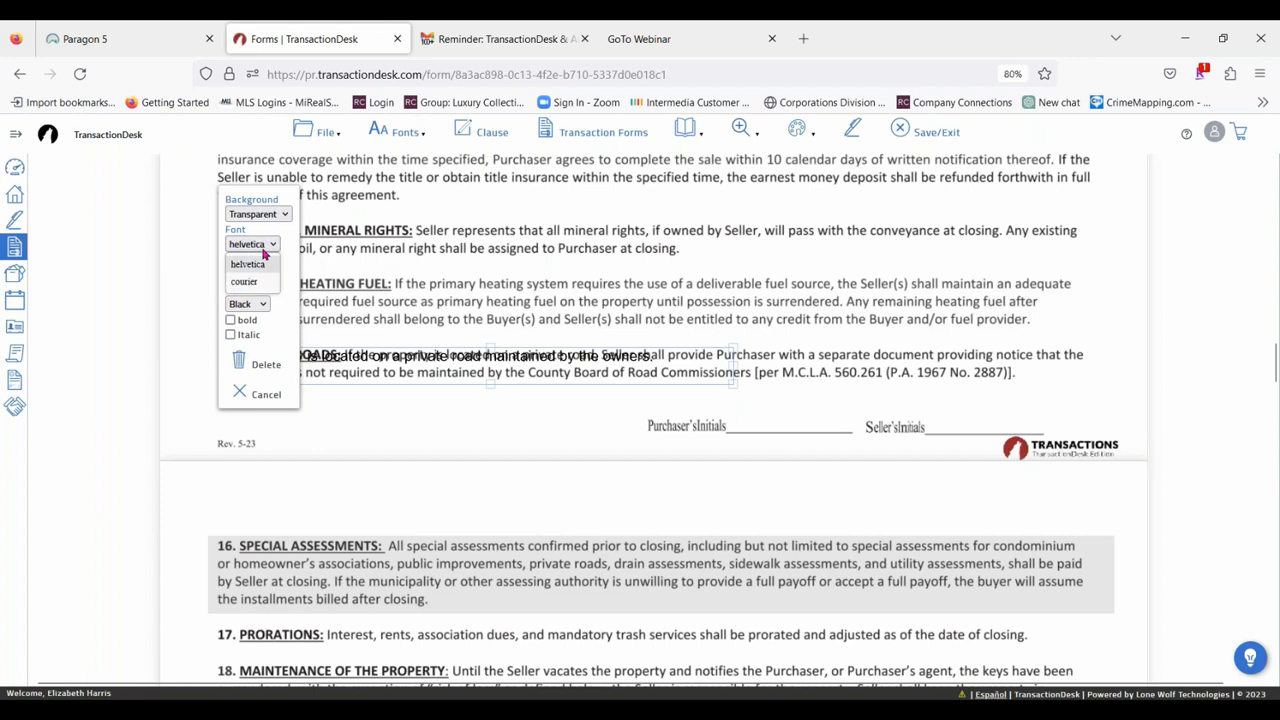
left_click(258, 282)
left_click(274, 214)
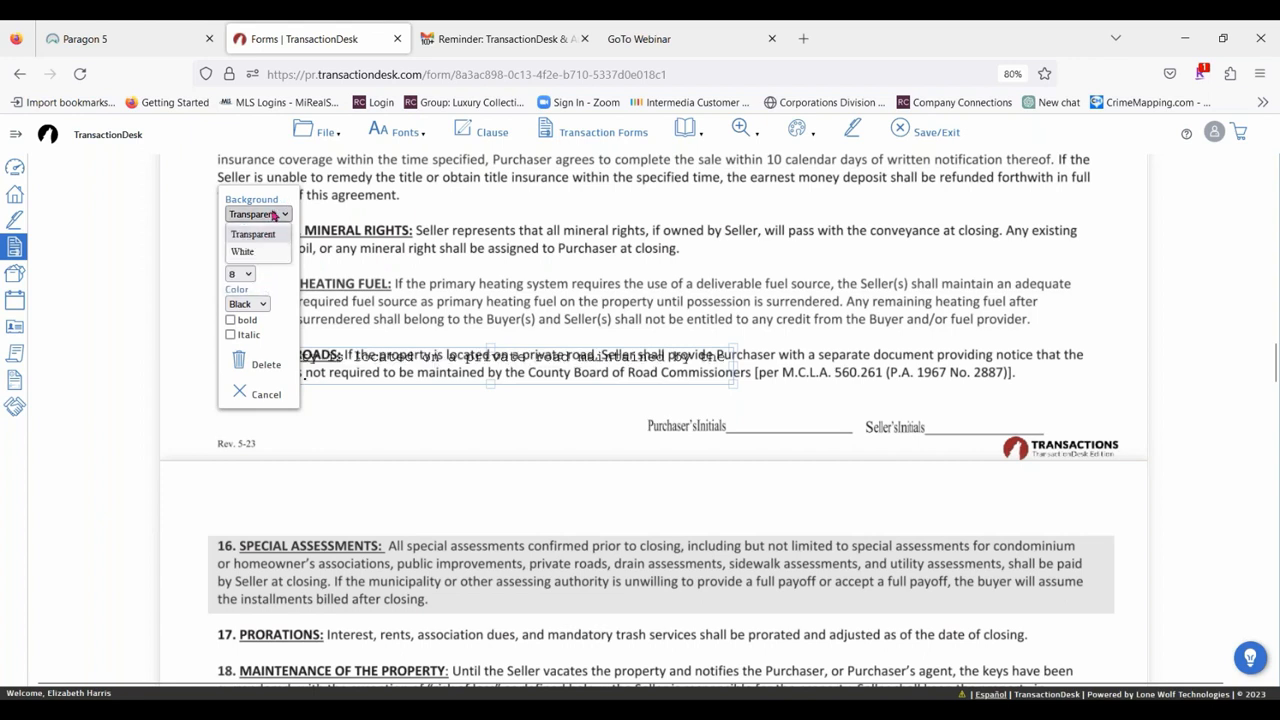
left_click(262, 234)
left_click(271, 244)
left_click(255, 270)
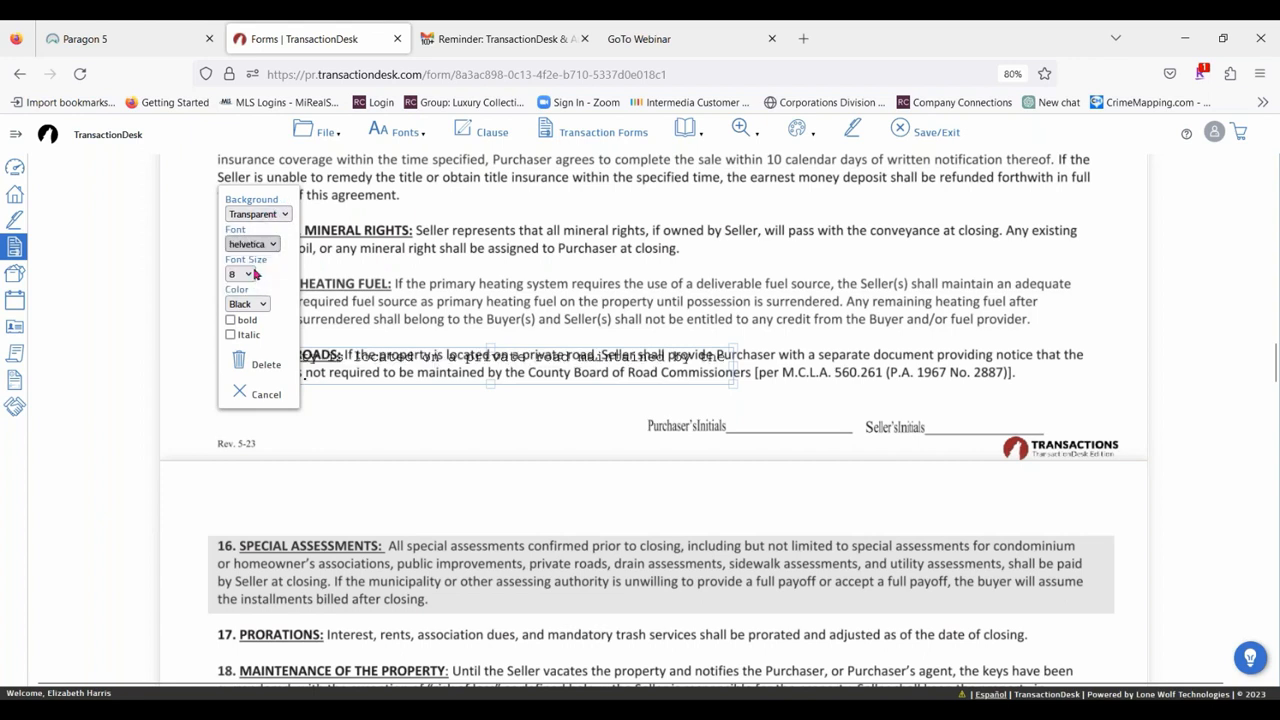
Look through the annotation's font sizes without choosing one and move the annotation back below paragraph 15.
left_click(244, 274)
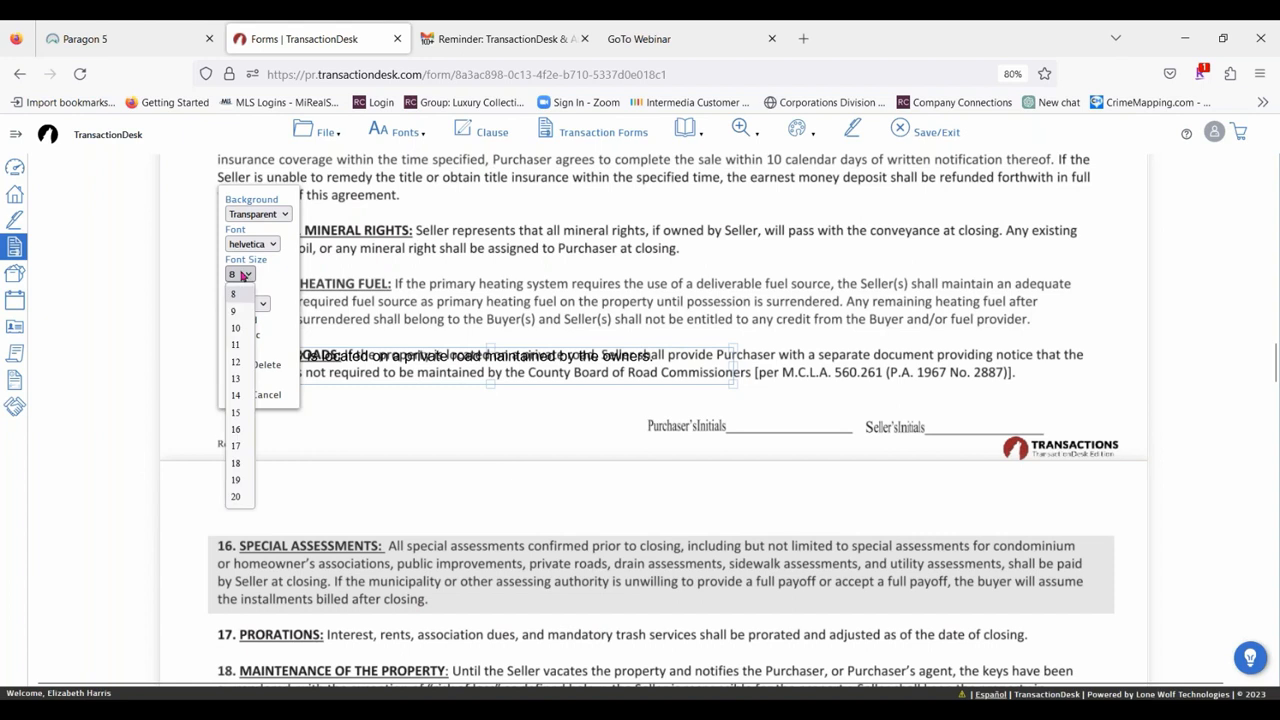
left_click(390, 369)
left_click_drag(390, 367, 365, 402)
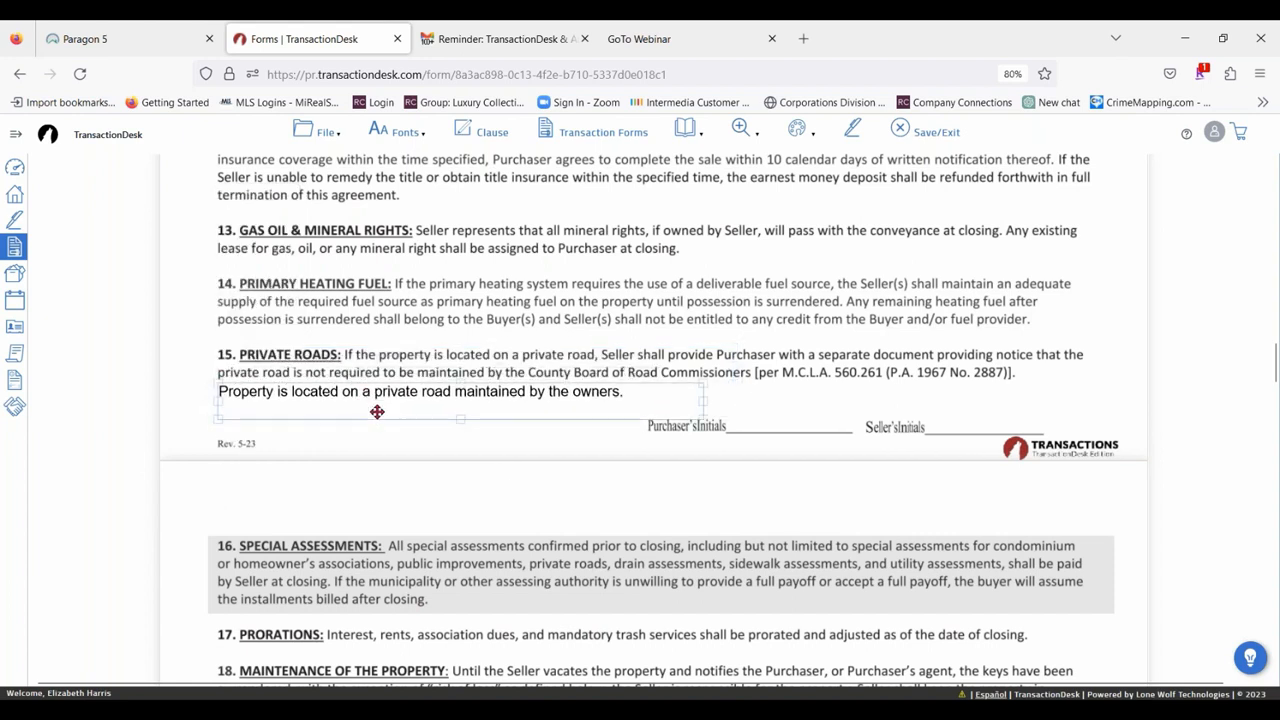
Format the private road annotation's text as red, bold and italic, and deselect it.
left_click(520, 409)
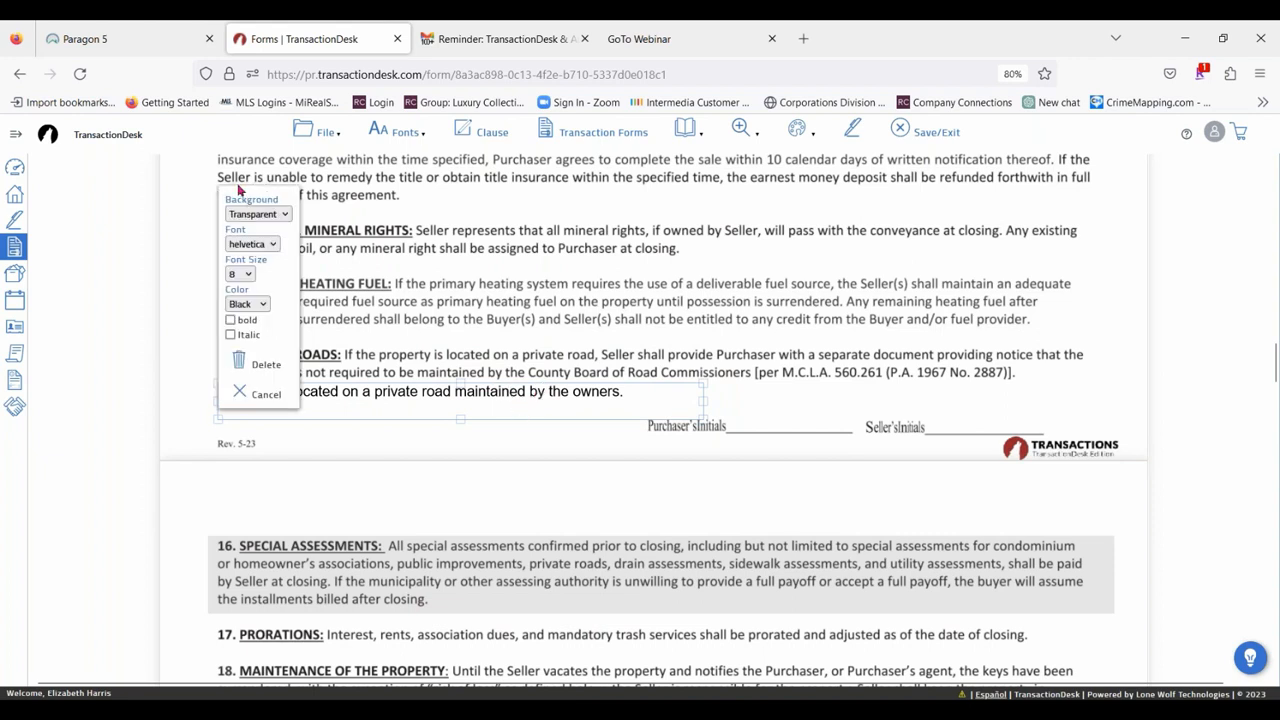
left_click(260, 304)
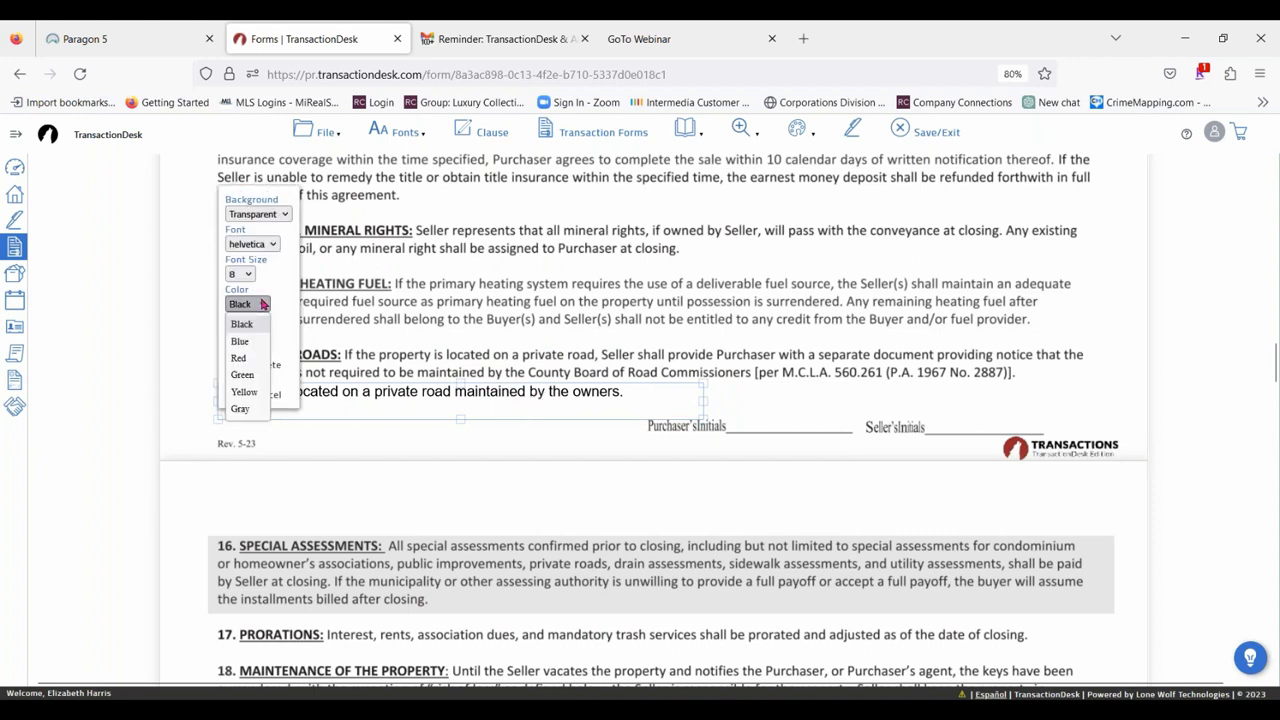
left_click(240, 358)
left_click(230, 319)
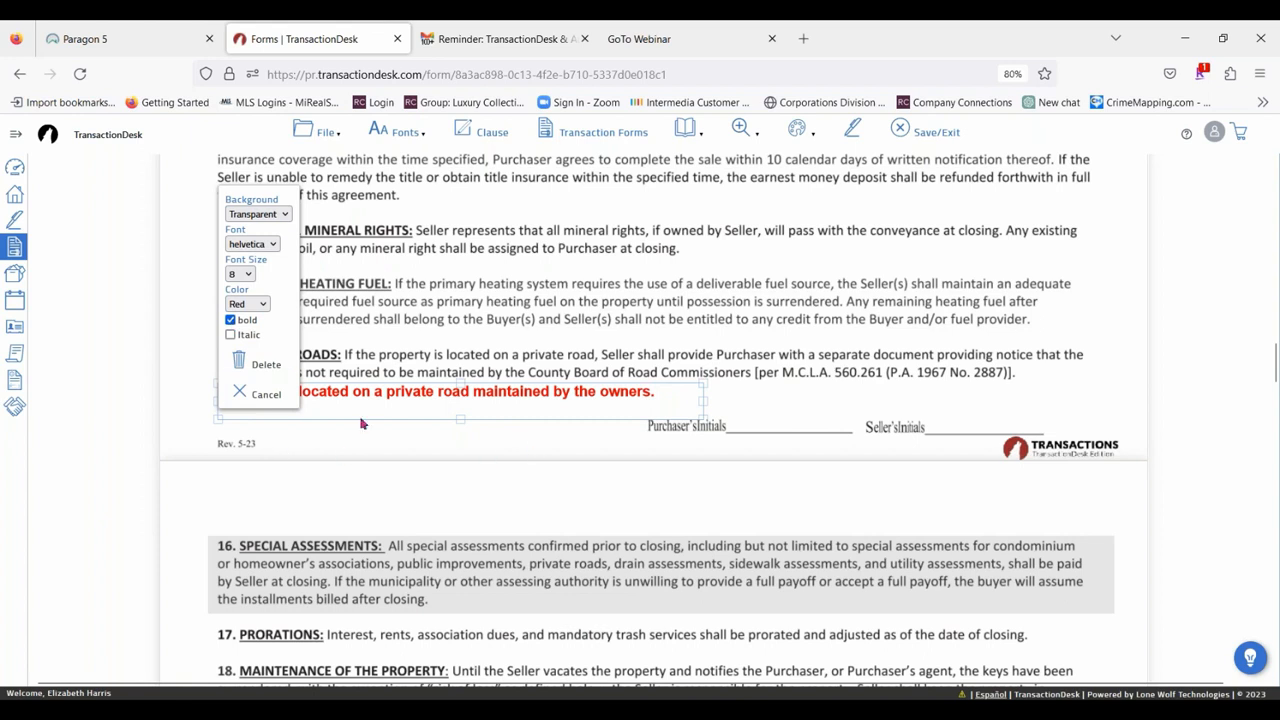
left_click(230, 334)
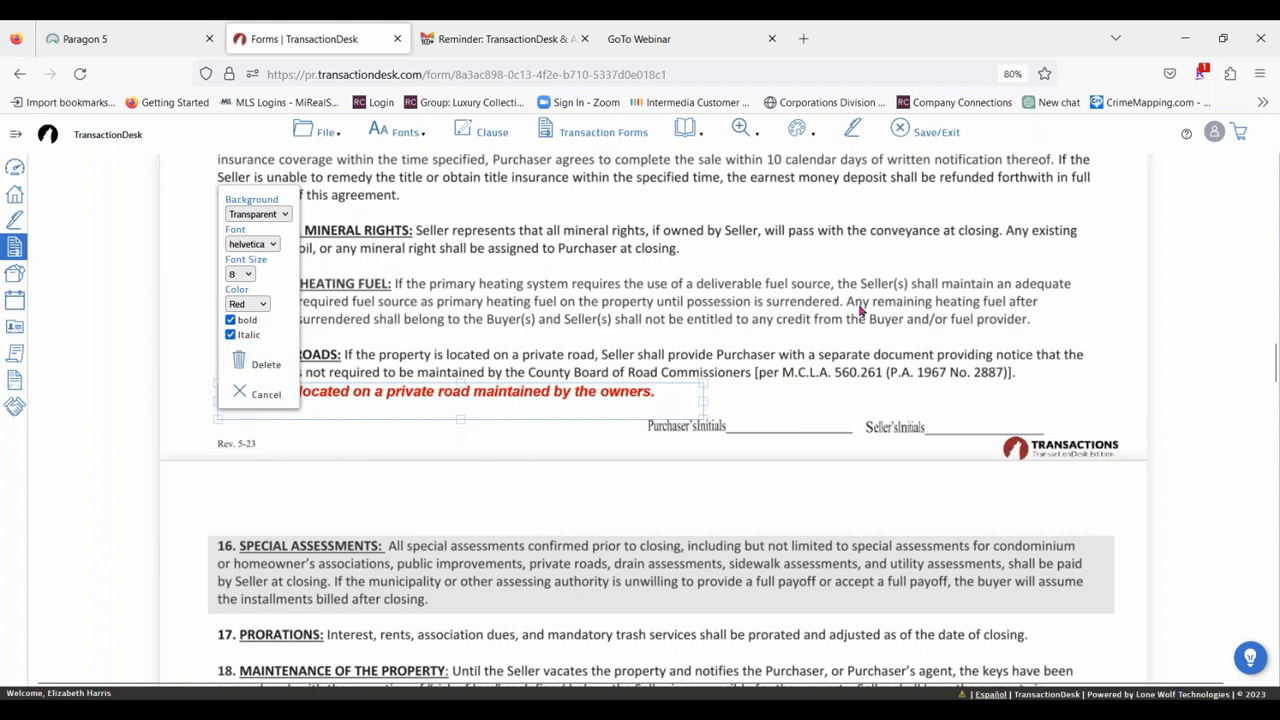
left_click(810, 404)
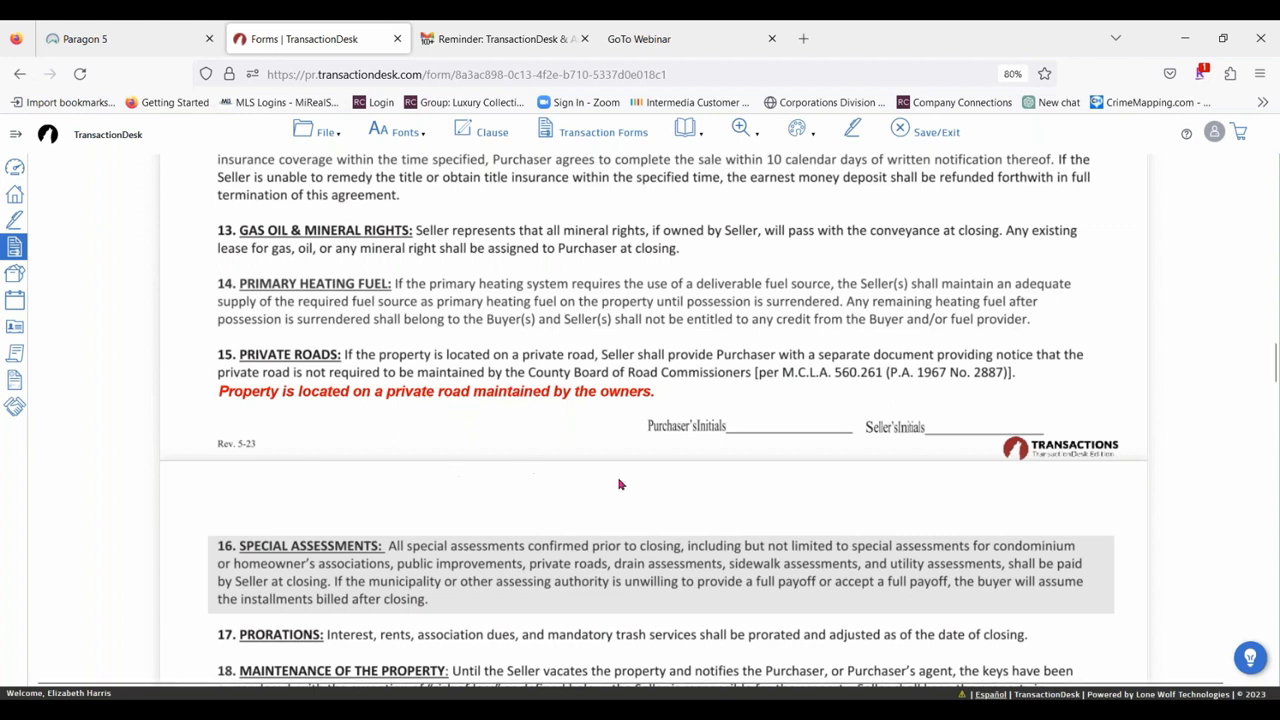
Save the annotated Buy and Sell Agreement and exit to the transaction's forms list.
left_click(800, 132)
mouse_move(798, 137)
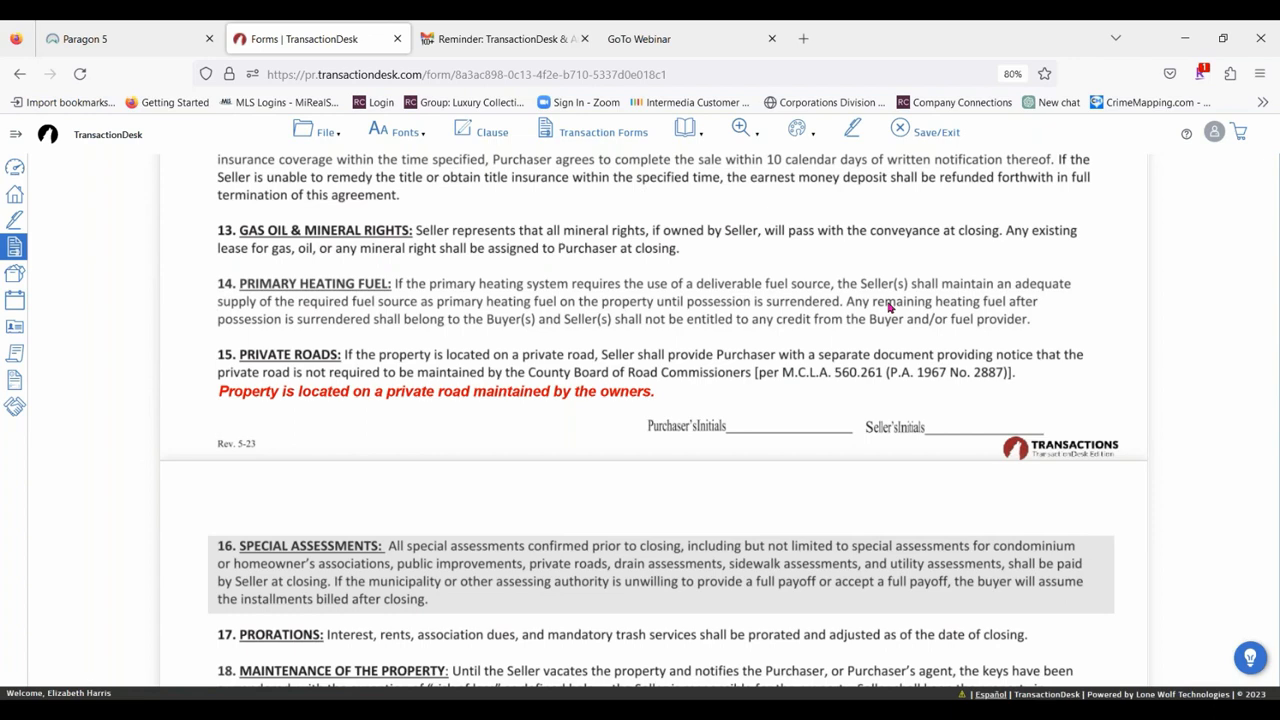
left_click(948, 134)
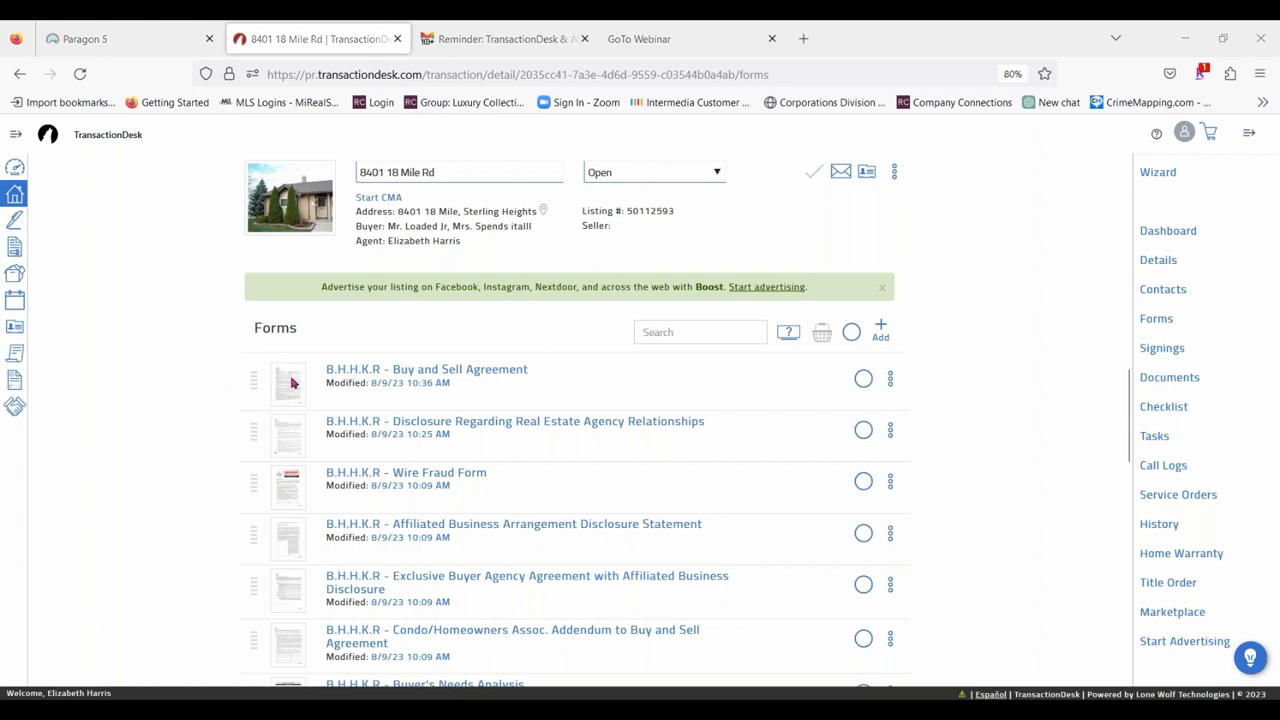
Preview the saved Buy and Sell Agreement from the forms list and close the preview.
left_click(891, 379)
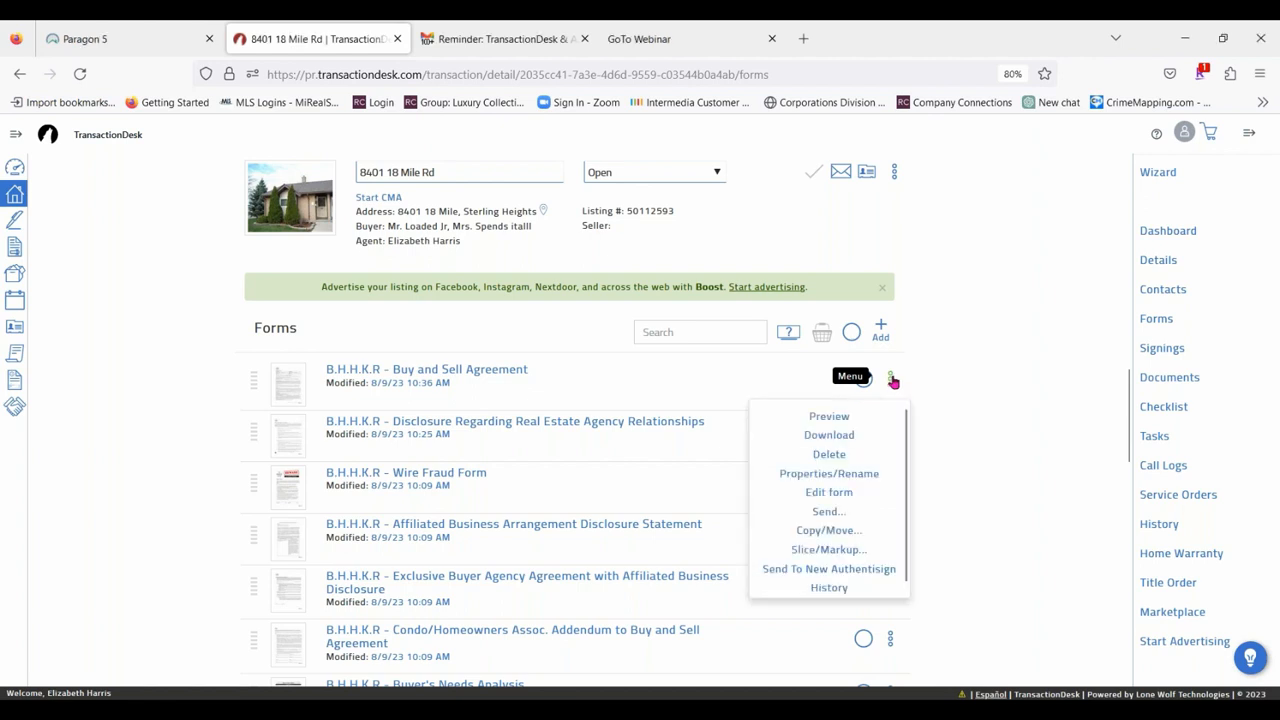
left_click(829, 417)
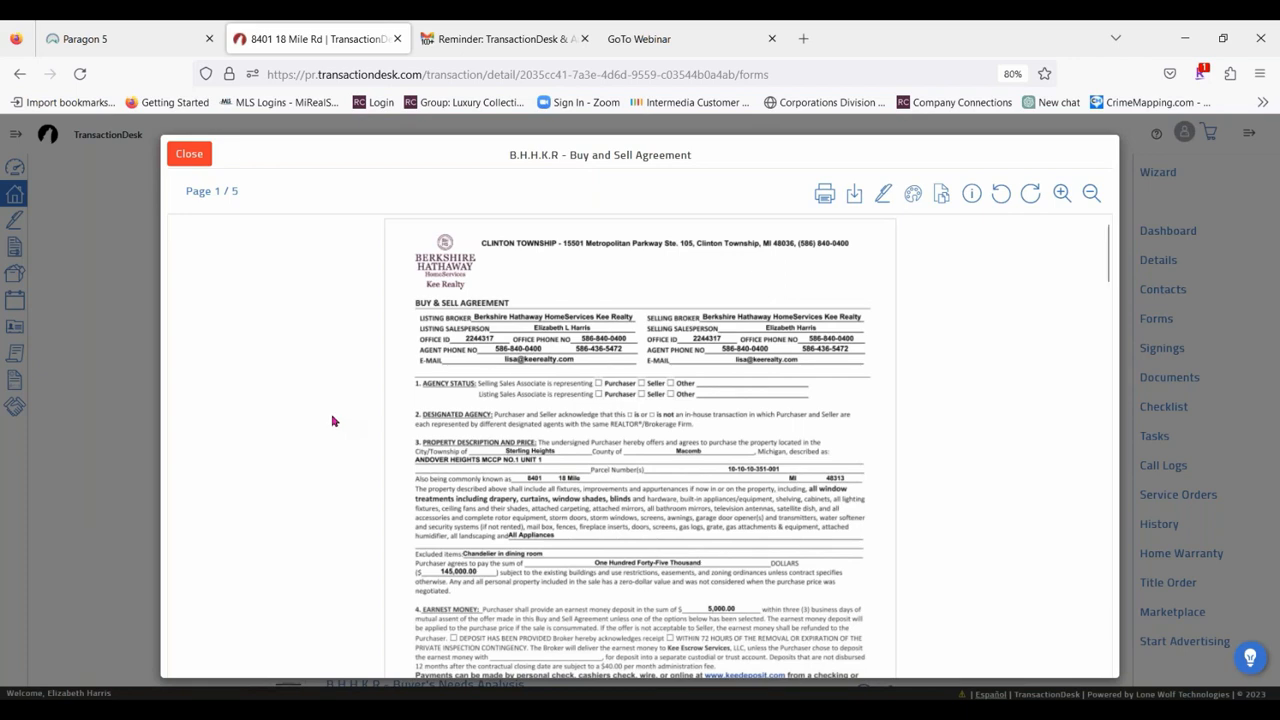
left_click(189, 153)
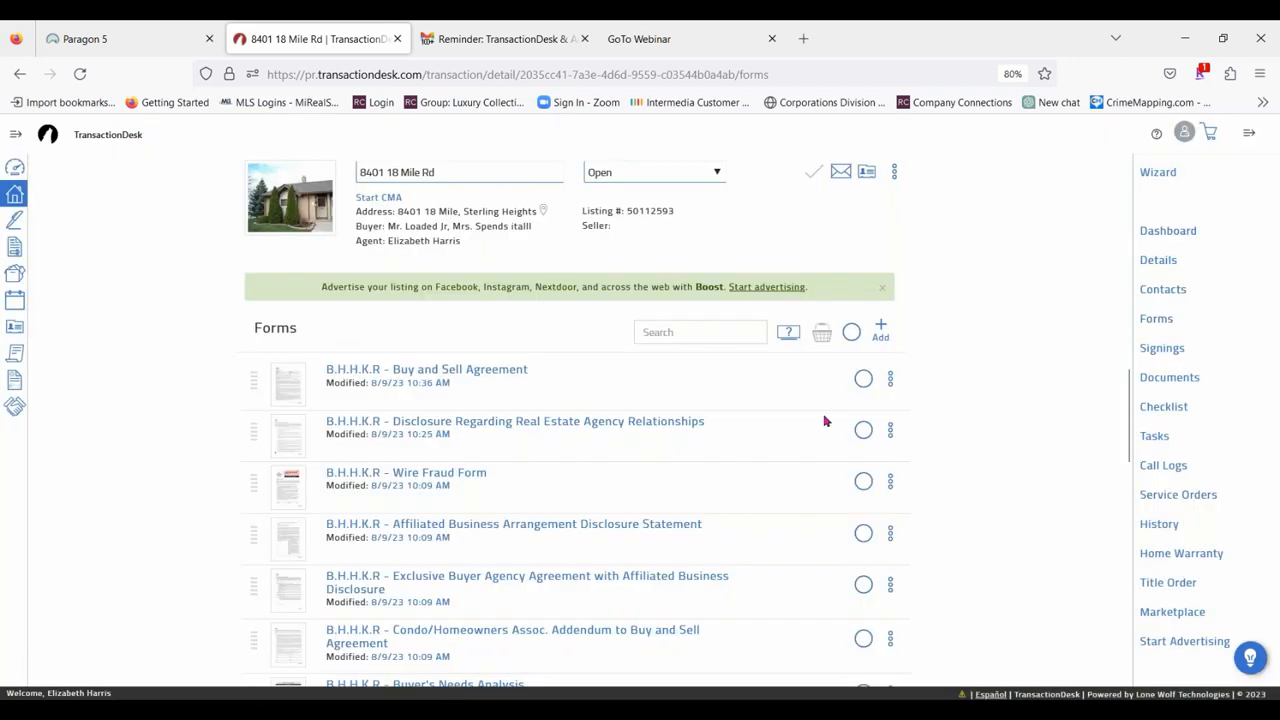
Check the history of the Buy and Sell Agreement and close it.
left_click(890, 379)
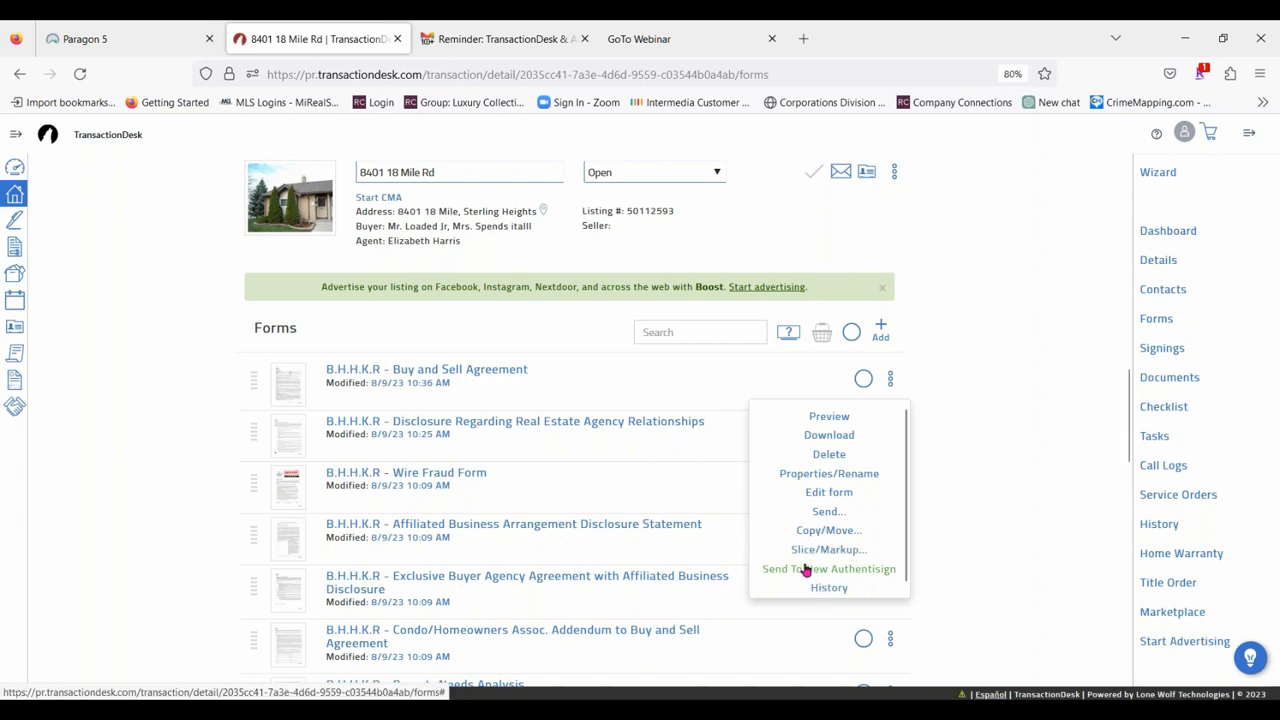
scroll(836, 590, "down", 1)
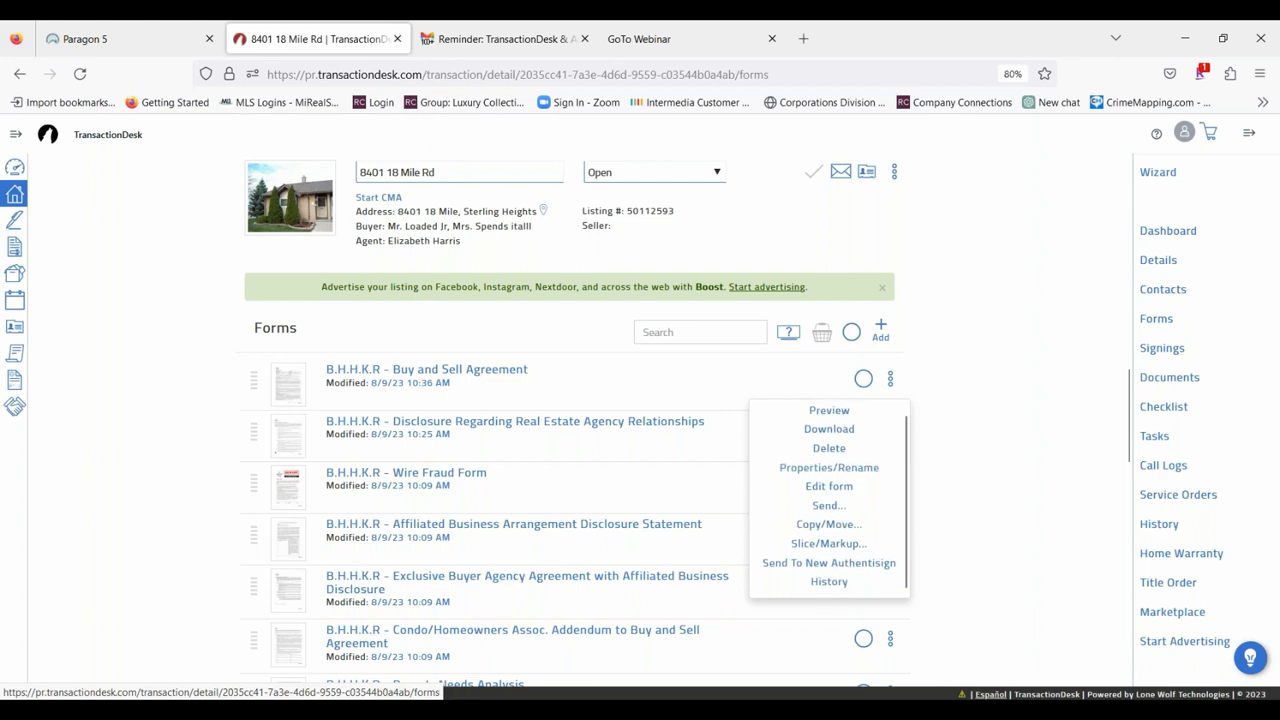
left_click(832, 583)
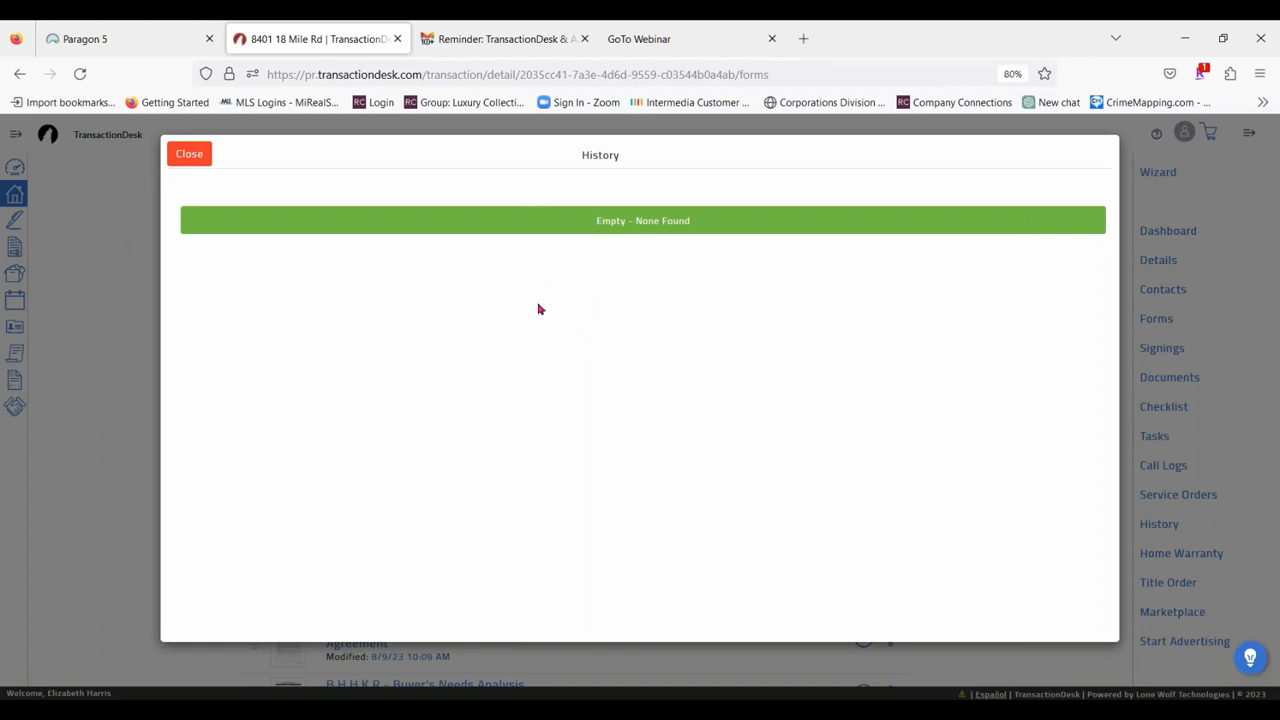
left_click(189, 154)
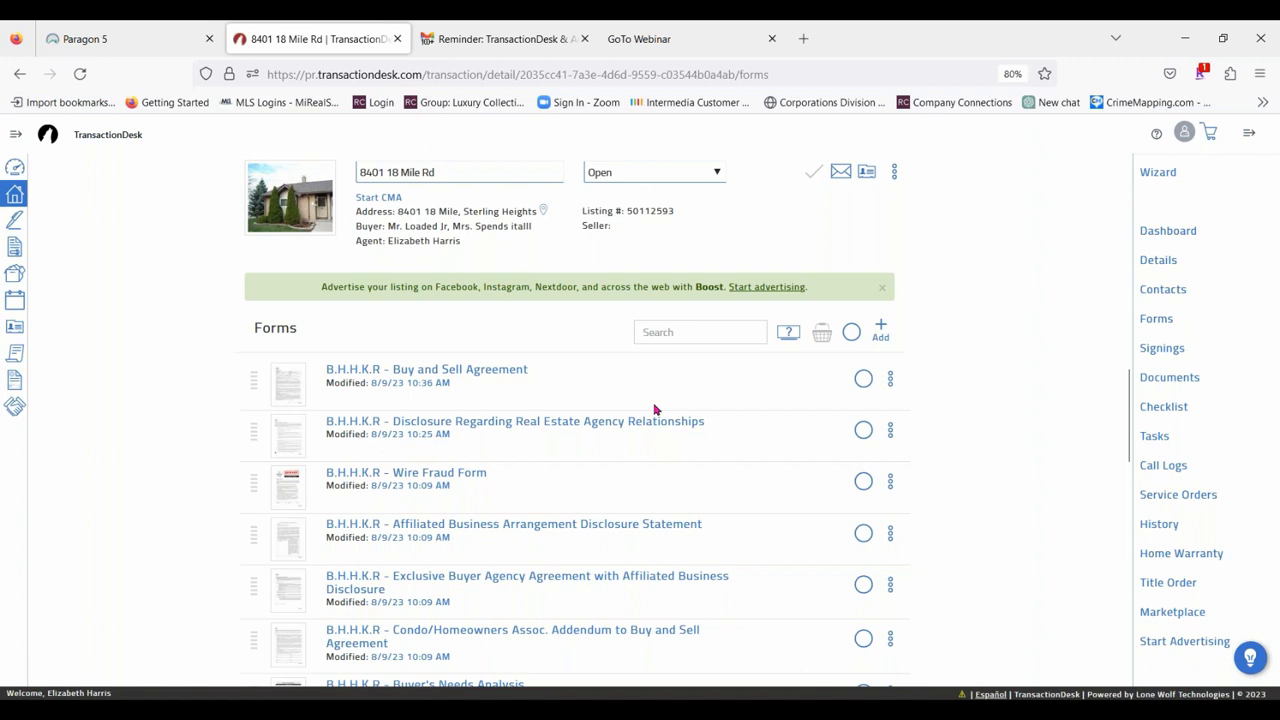
Select the first five forms, from the Buy and Sell Agreement through the Exclusive Buyer Agency Agreement, and open the basket of selected forms.
left_click(864, 378)
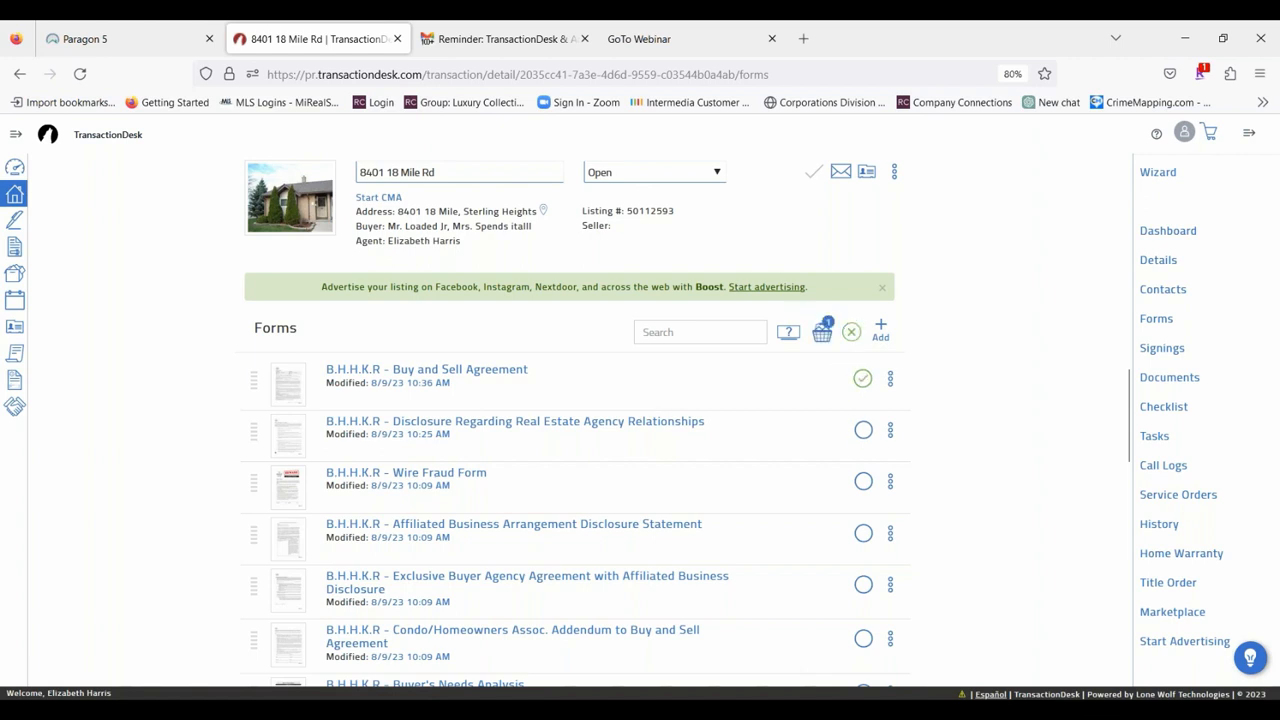
left_click(866, 379)
left_click(866, 431)
left_click(866, 481)
left_click(864, 533)
left_click(864, 585)
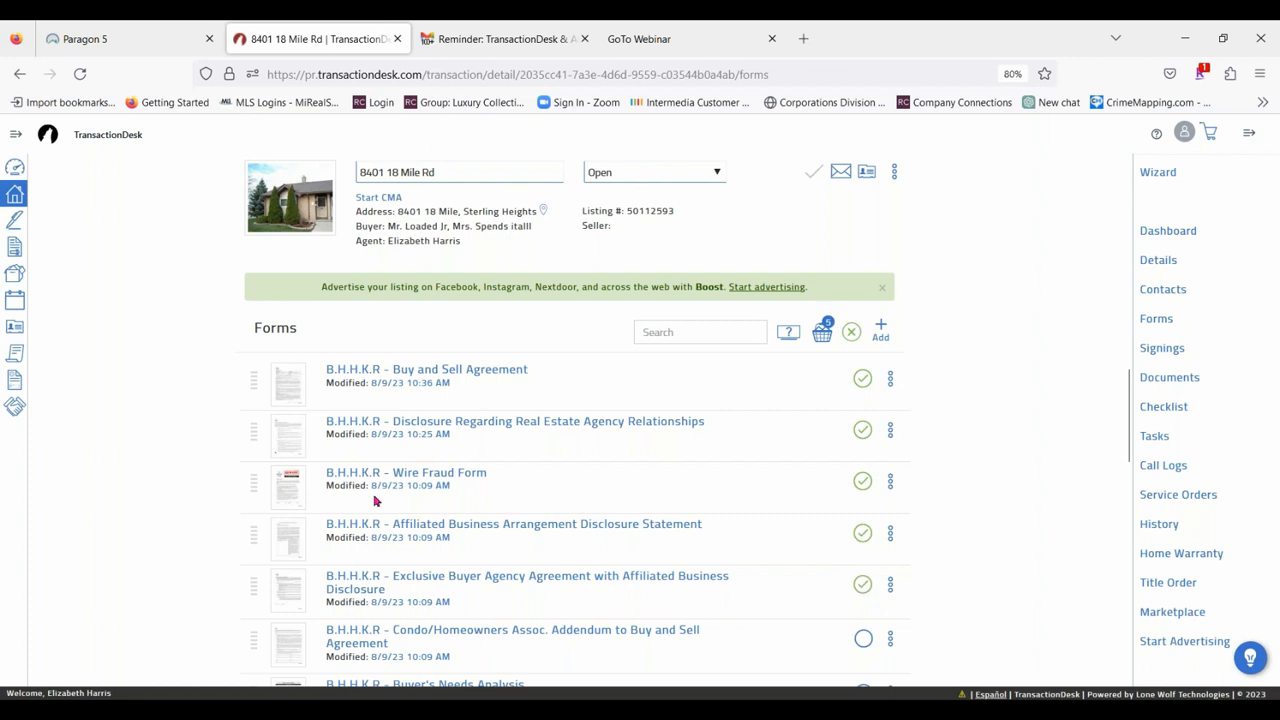
left_click(822, 333)
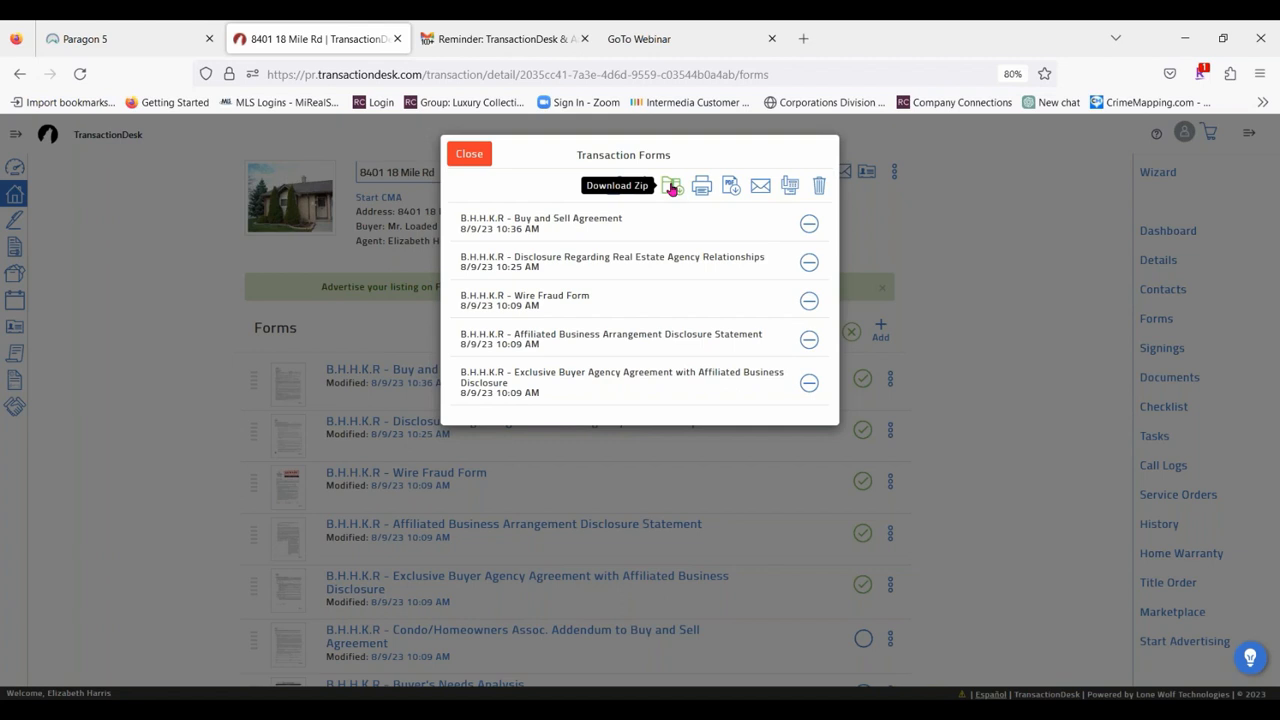
View the print list for the selected forms, then close it and the basket without printing.
left_click(702, 191)
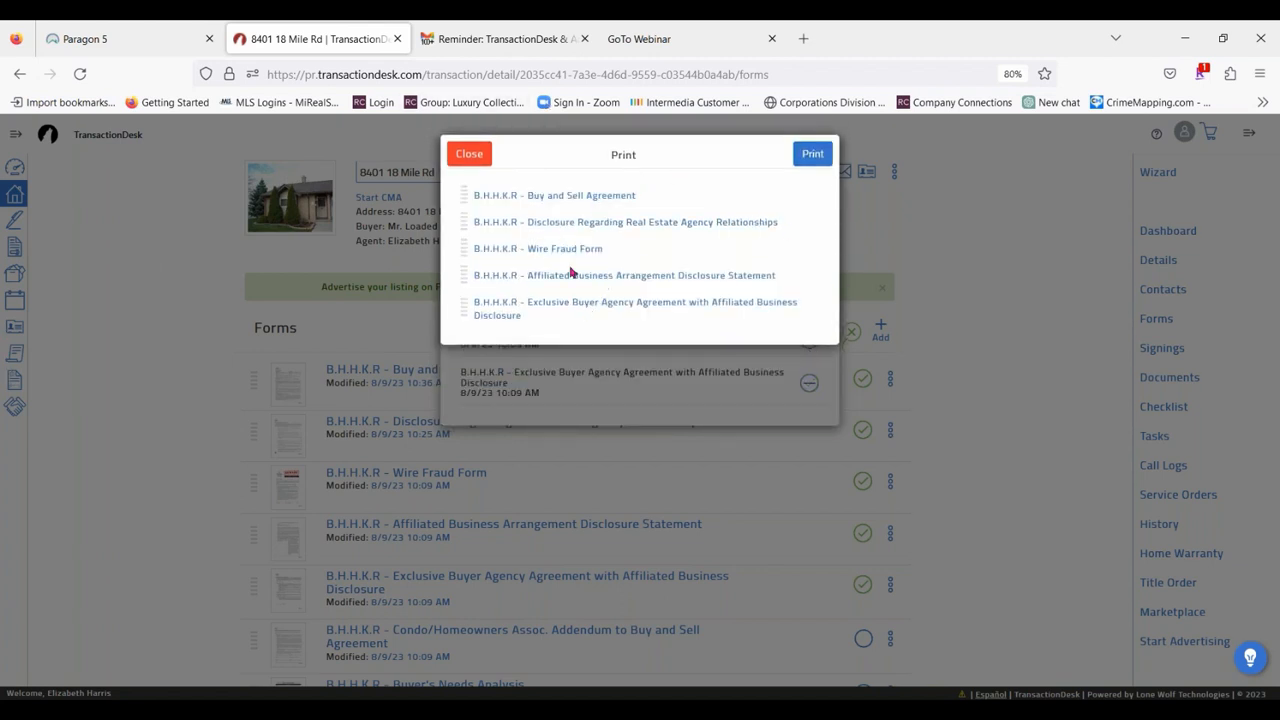
left_click(469, 154)
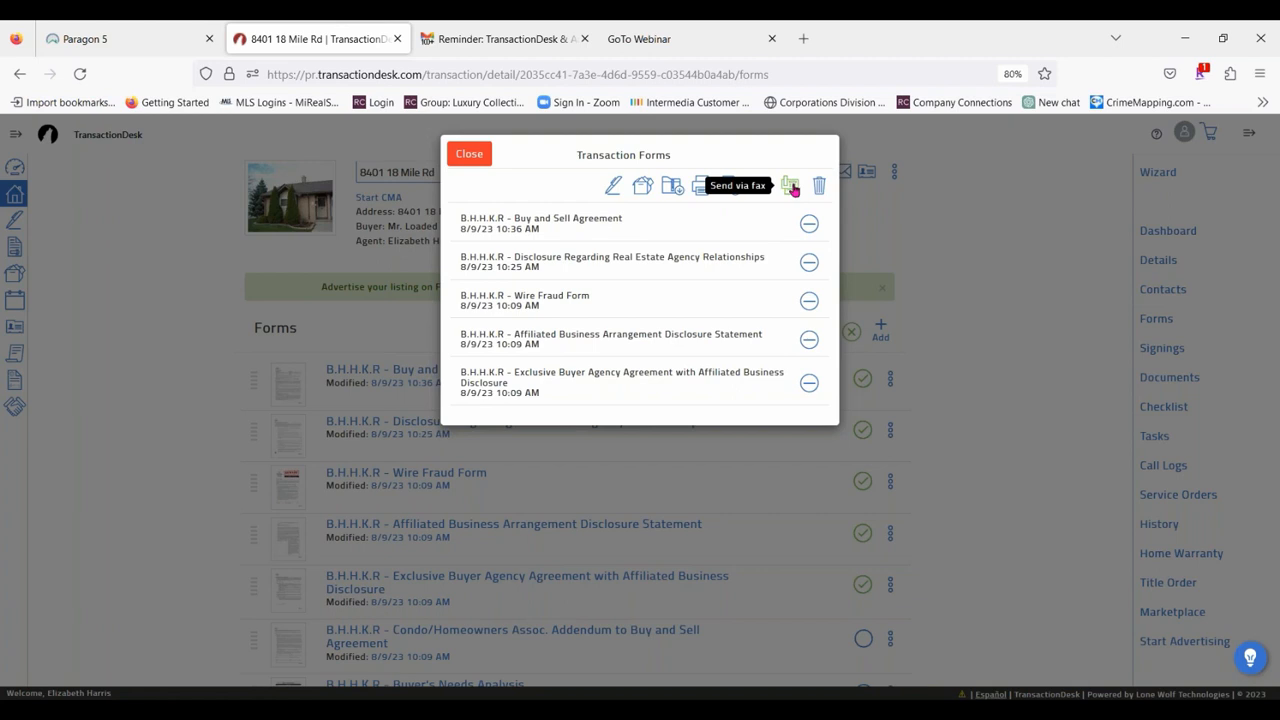
left_click(469, 157)
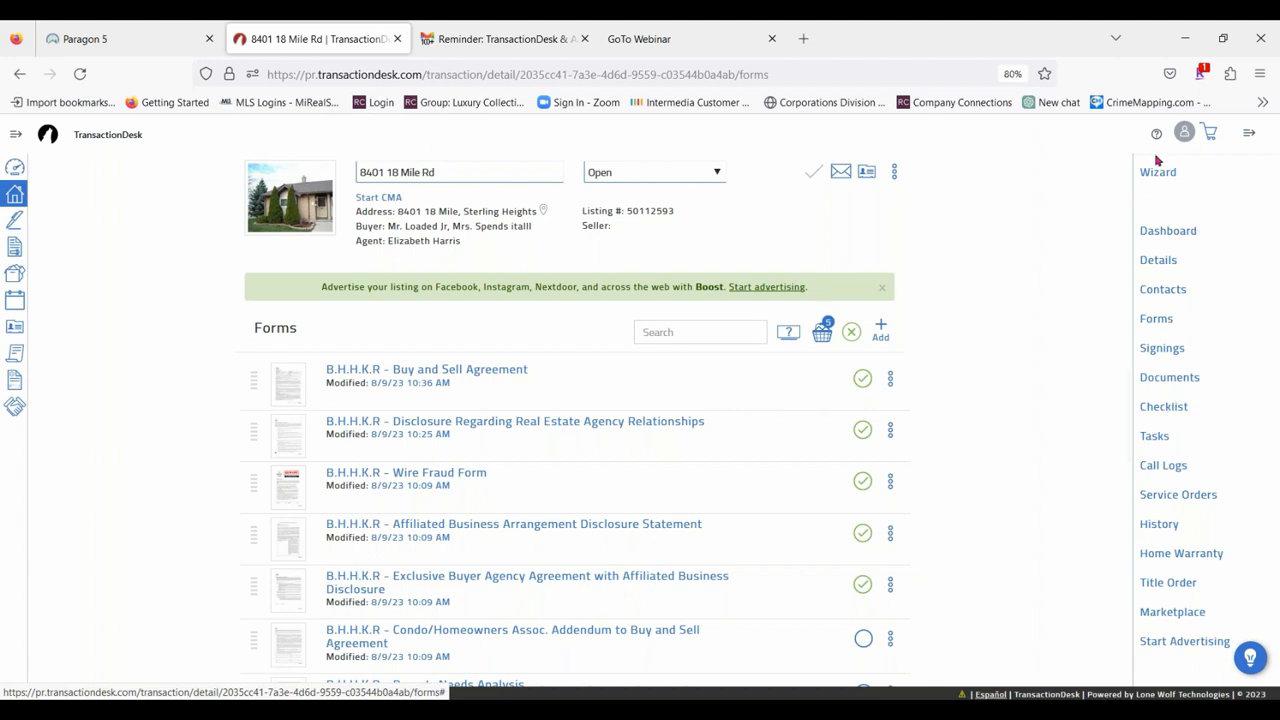
Look over the transaction dashboard and read through the transaction's details down to the closing section.
left_click(1186, 232)
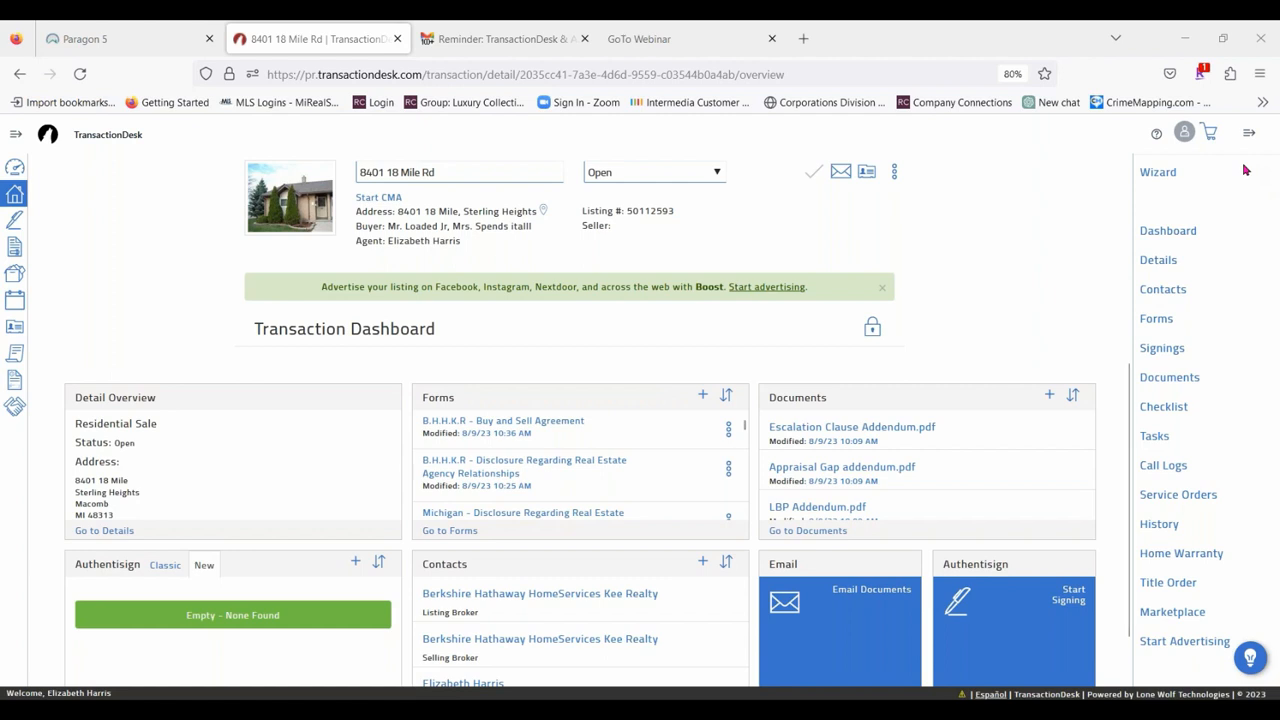
left_click(1161, 262)
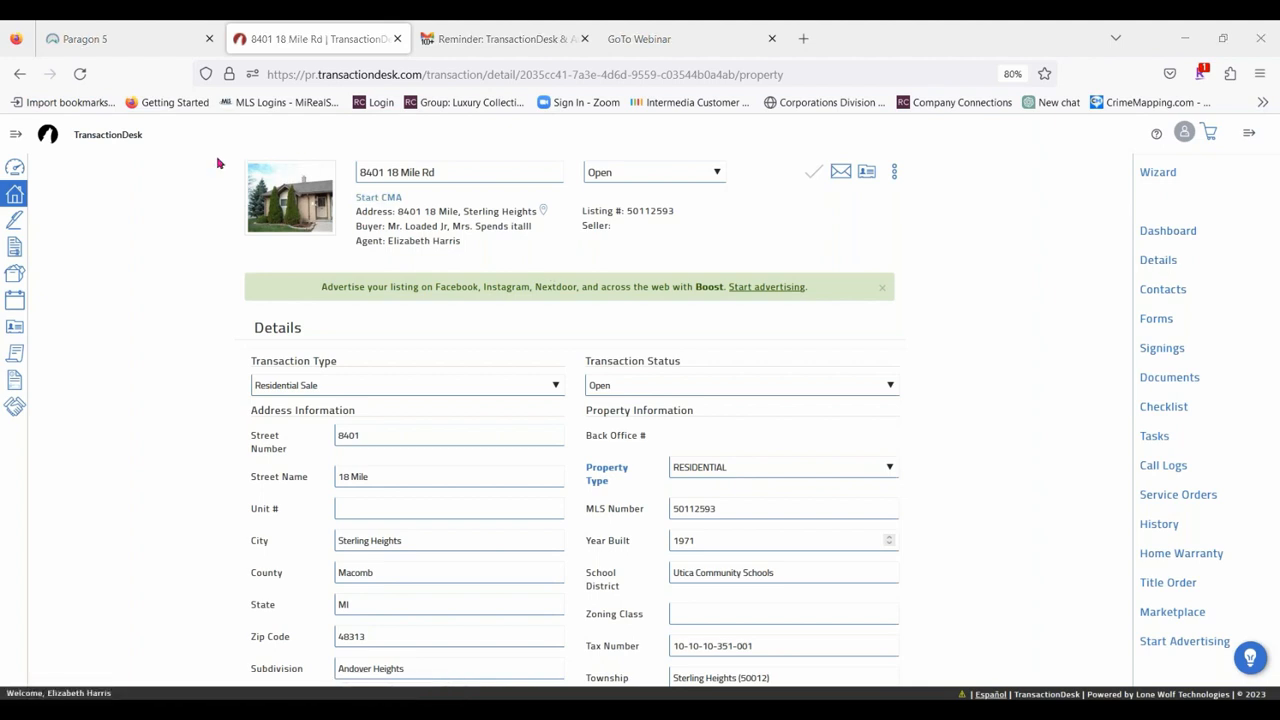
scroll(880, 420, "down", 6)
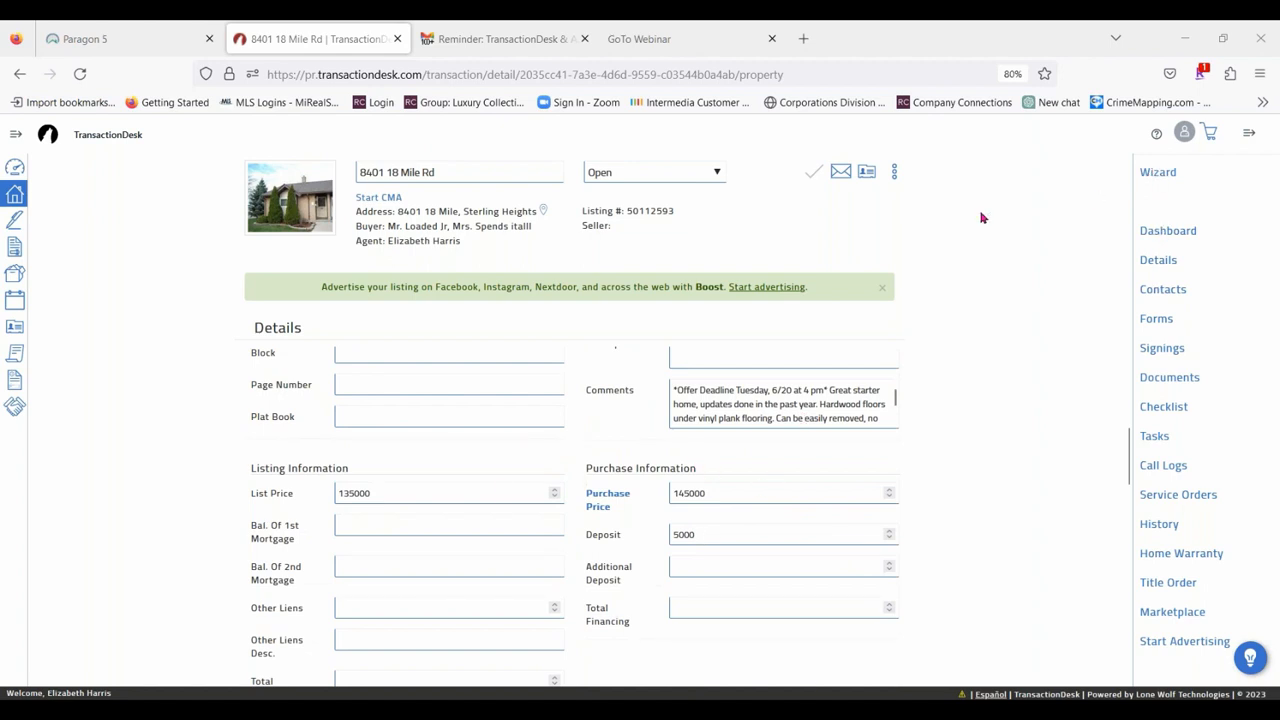
scroll(749, 523, "down", 5)
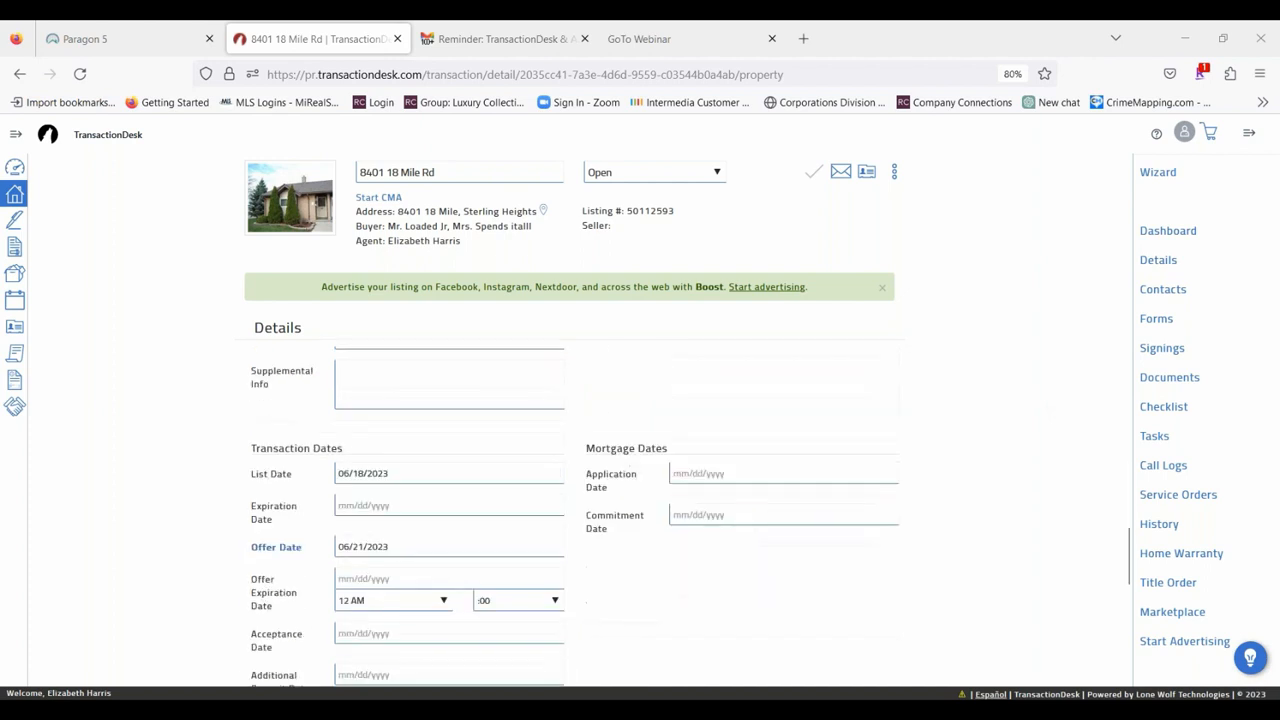
scroll(300, 516, "down", 5)
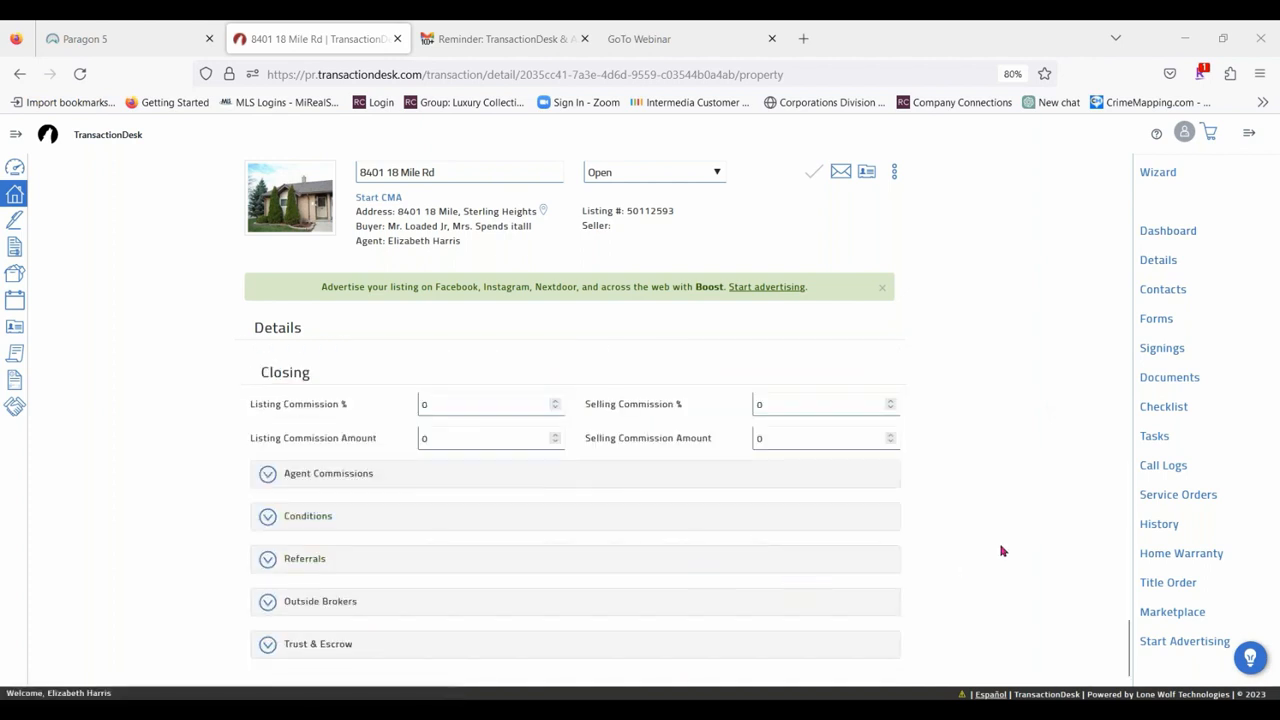
scroll(1003, 551, "up", 10)
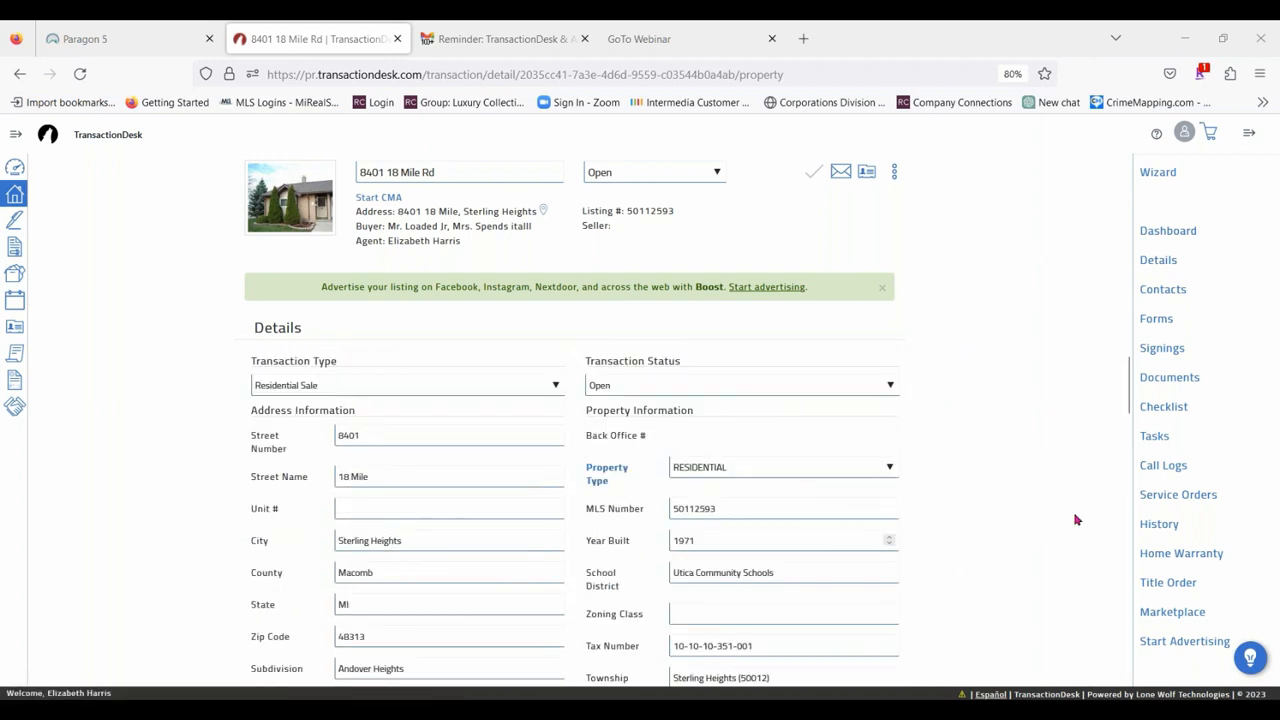
View the transaction's contacts and the options for adding a contact without choosing one.
left_click(1163, 292)
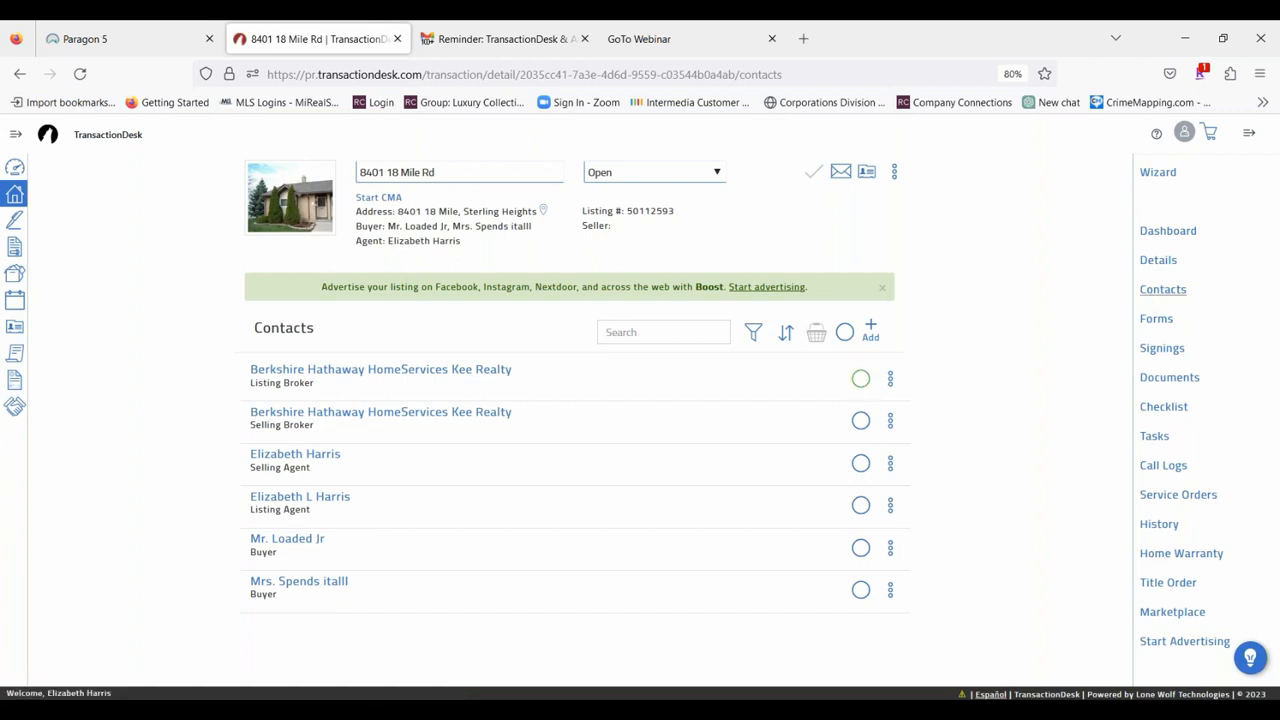
left_click(875, 334)
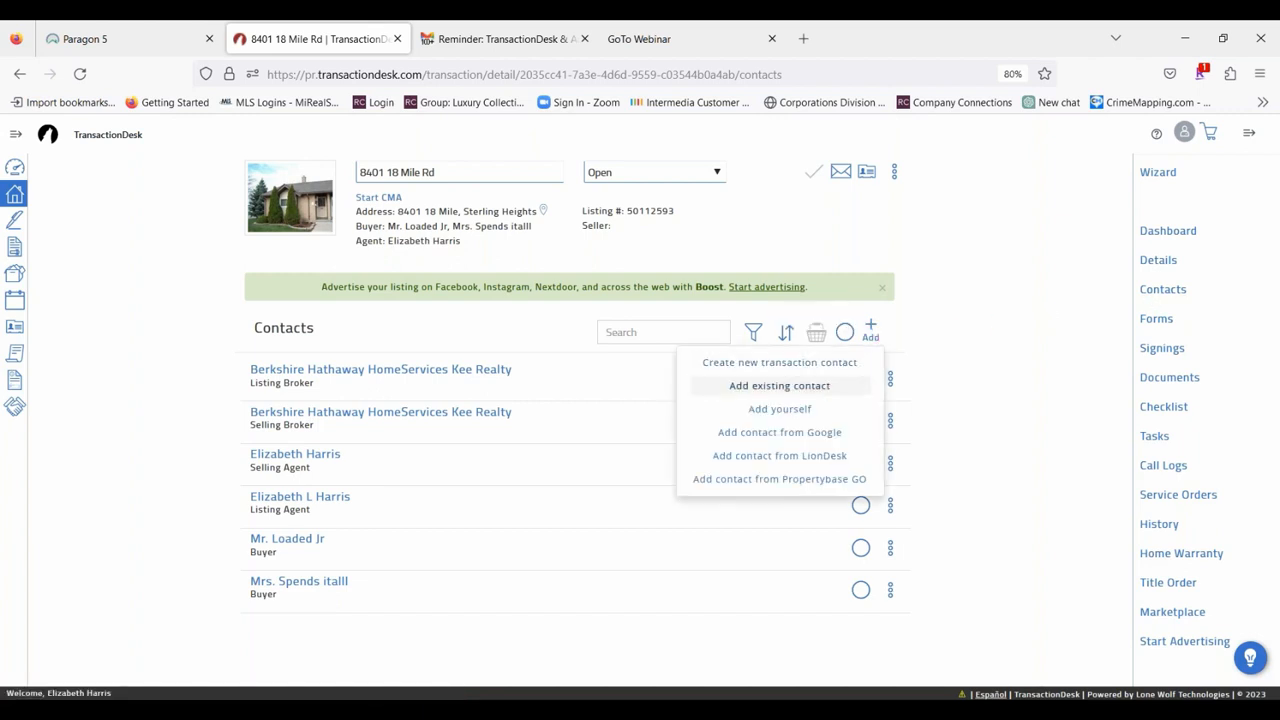
left_click(976, 453)
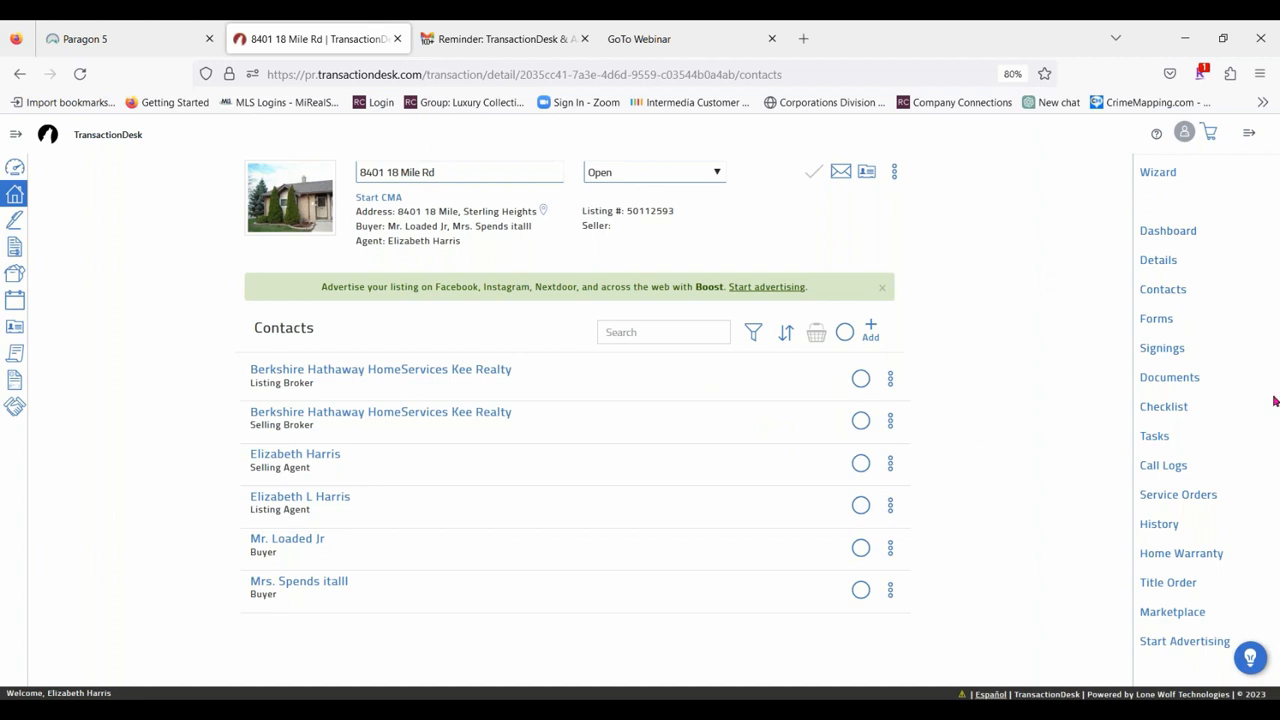
Return to the transaction's forms and look through the actions available for the Buy and Sell Agreement.
left_click(1157, 320)
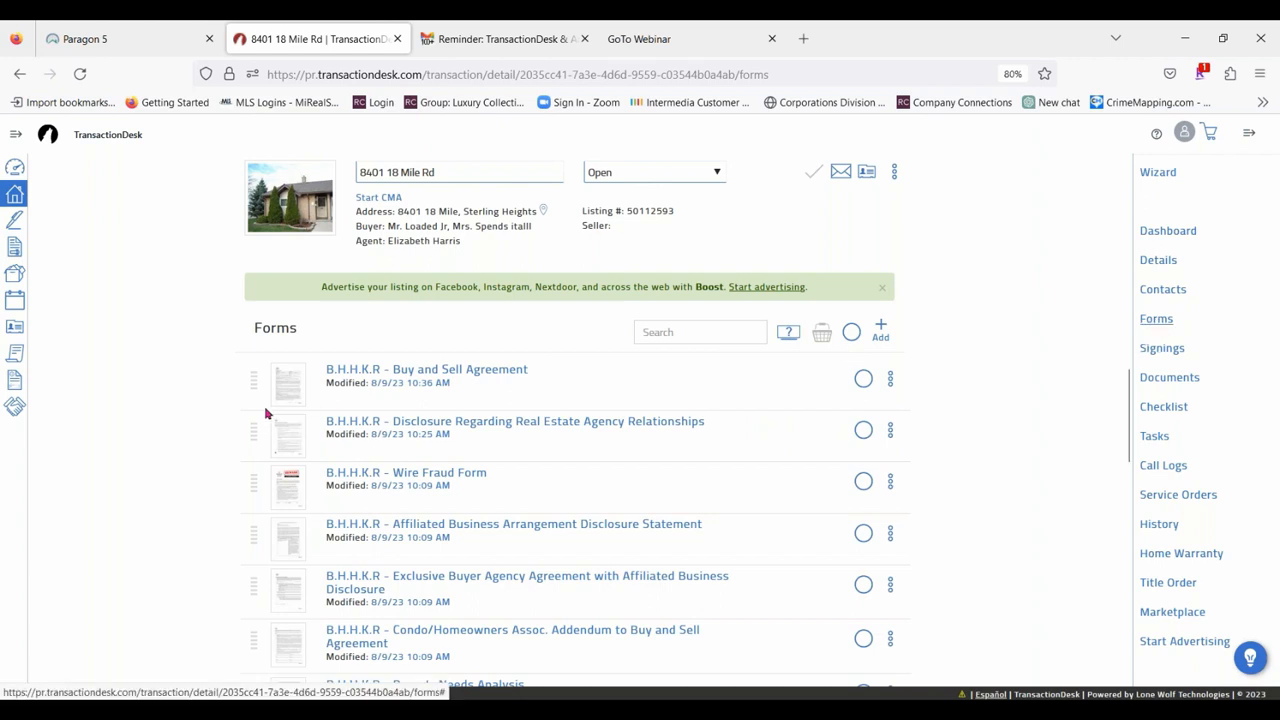
left_click(890, 377)
scroll(870, 535, "down", 1)
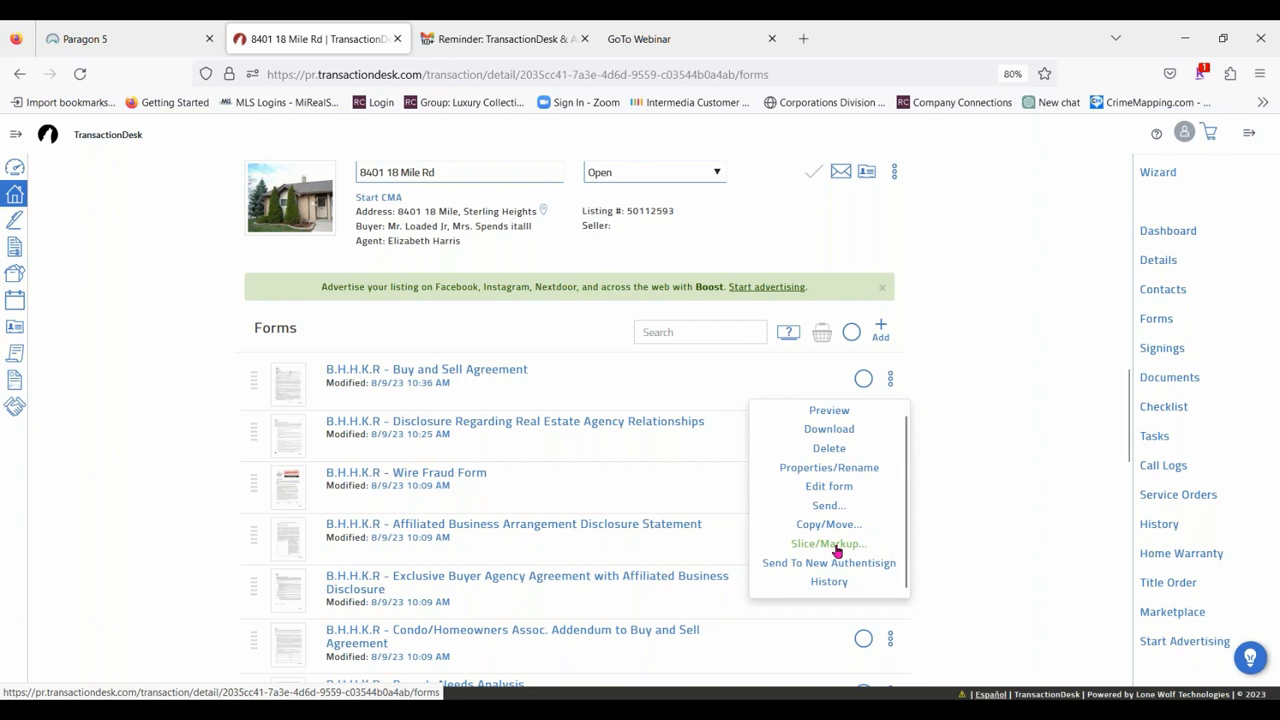
left_click(1009, 218)
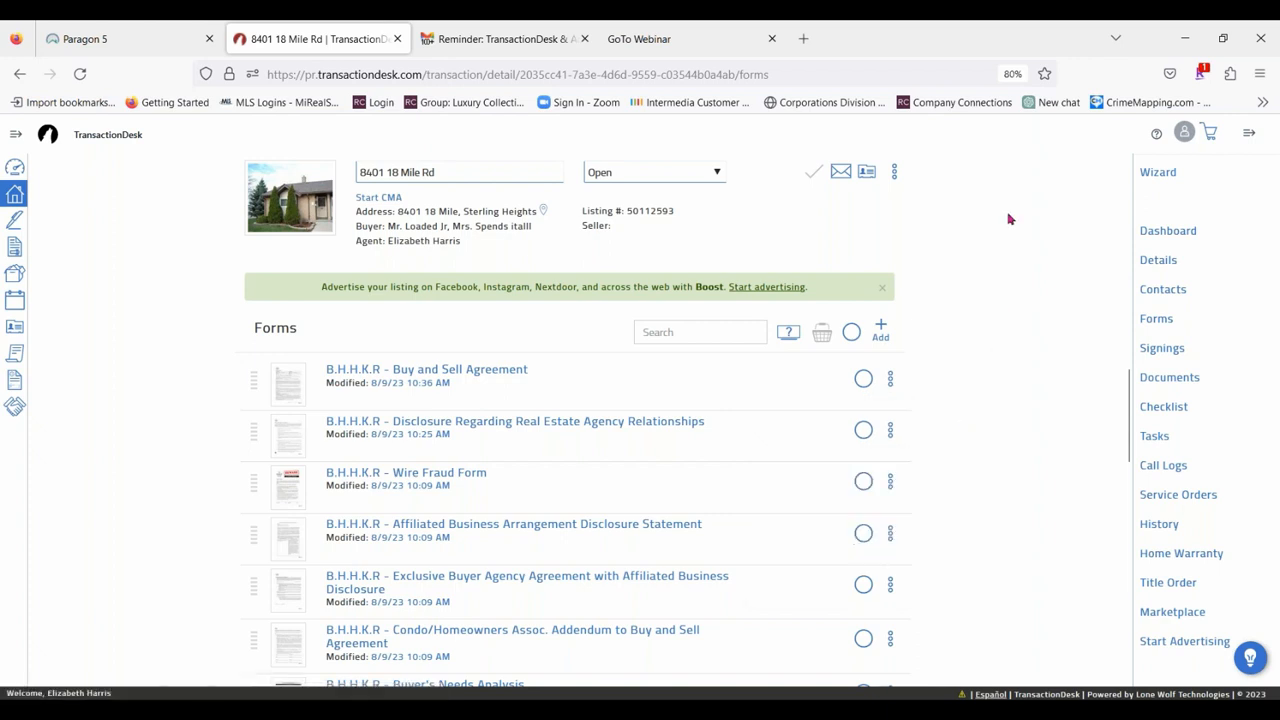
Look through the transaction's signings, documents and checklist pages.
left_click(1178, 350)
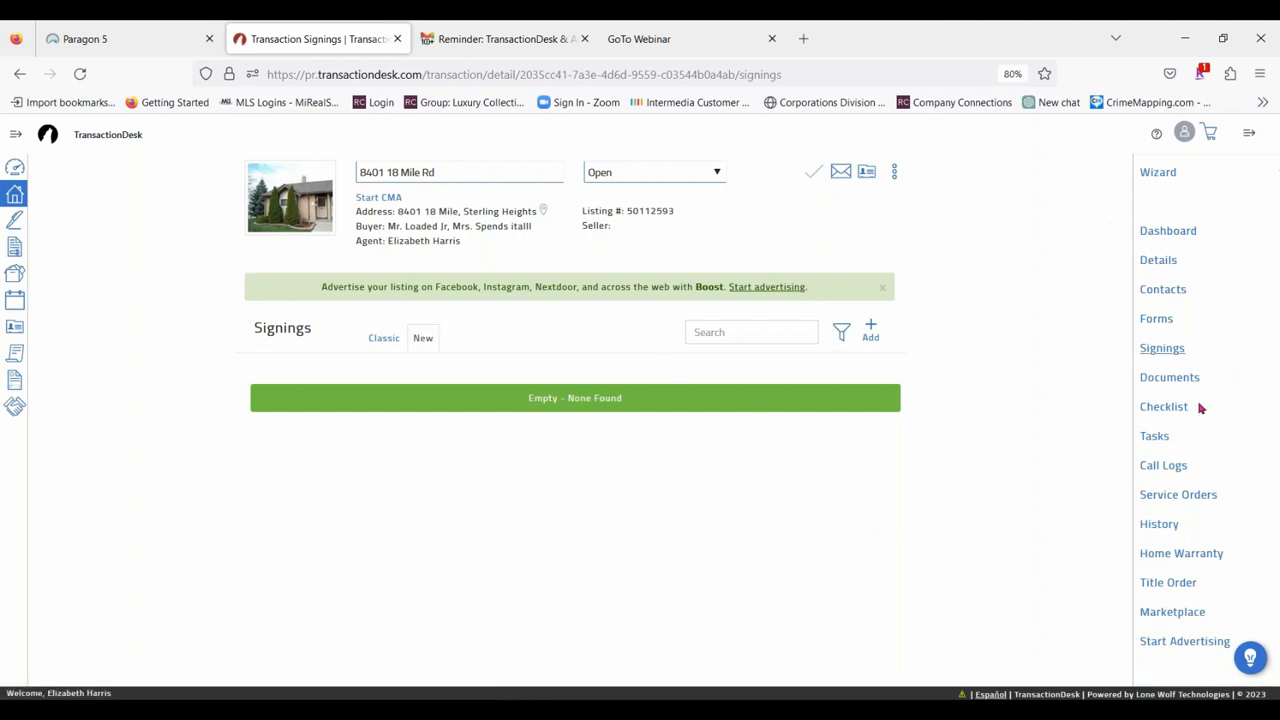
left_click(1166, 384)
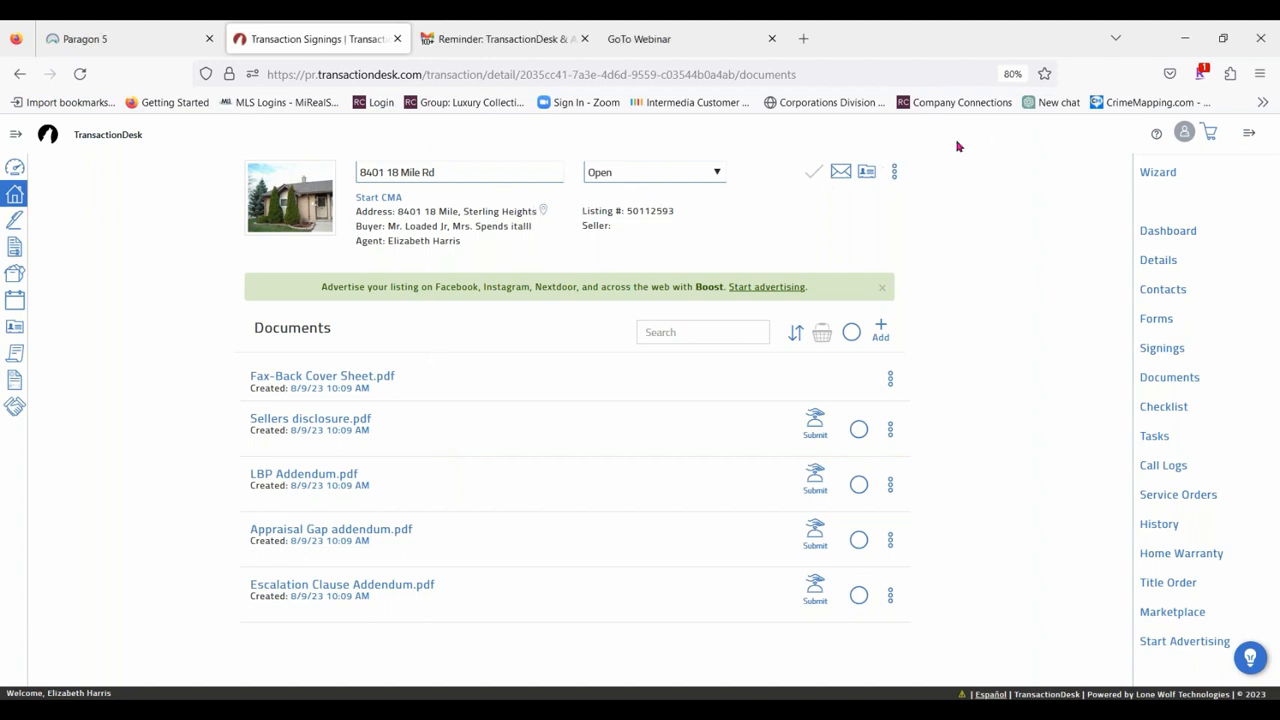
key("ctrl+a")
left_click(1005, 147)
left_click(1177, 409)
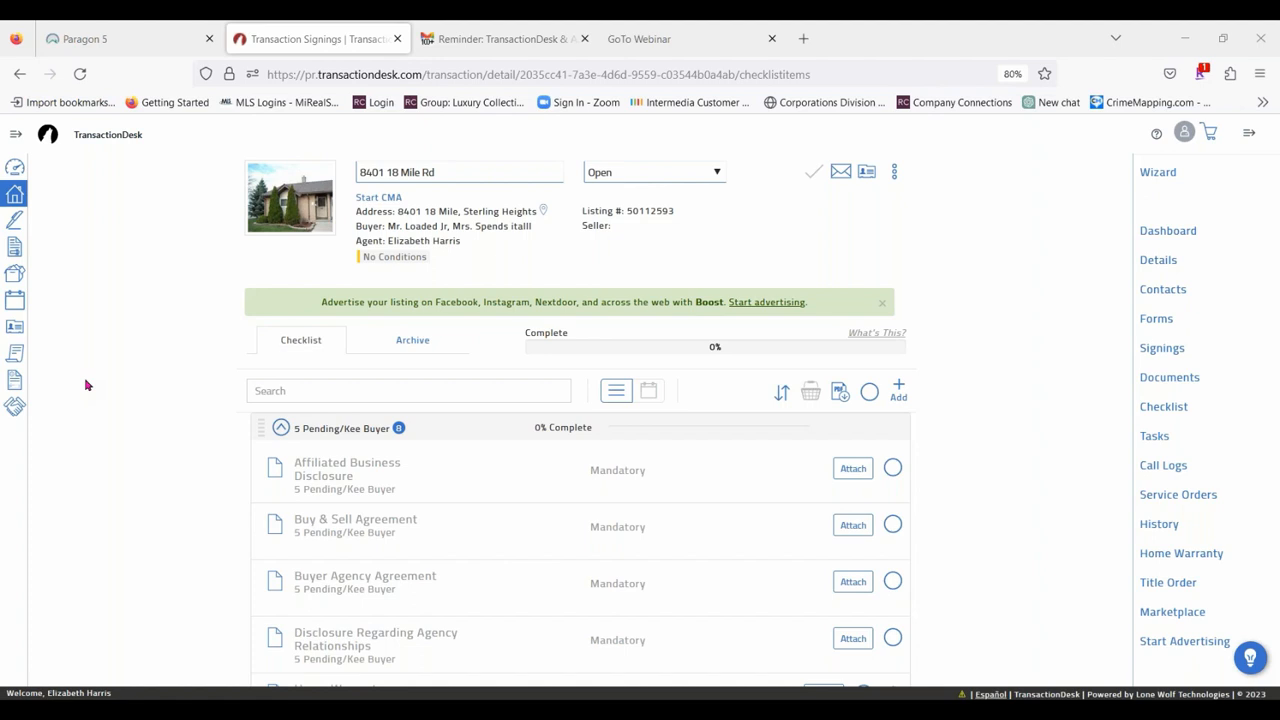
Open the transaction's tasks and start a new task named "Schedule inspection" without a description.
left_click(1154, 437)
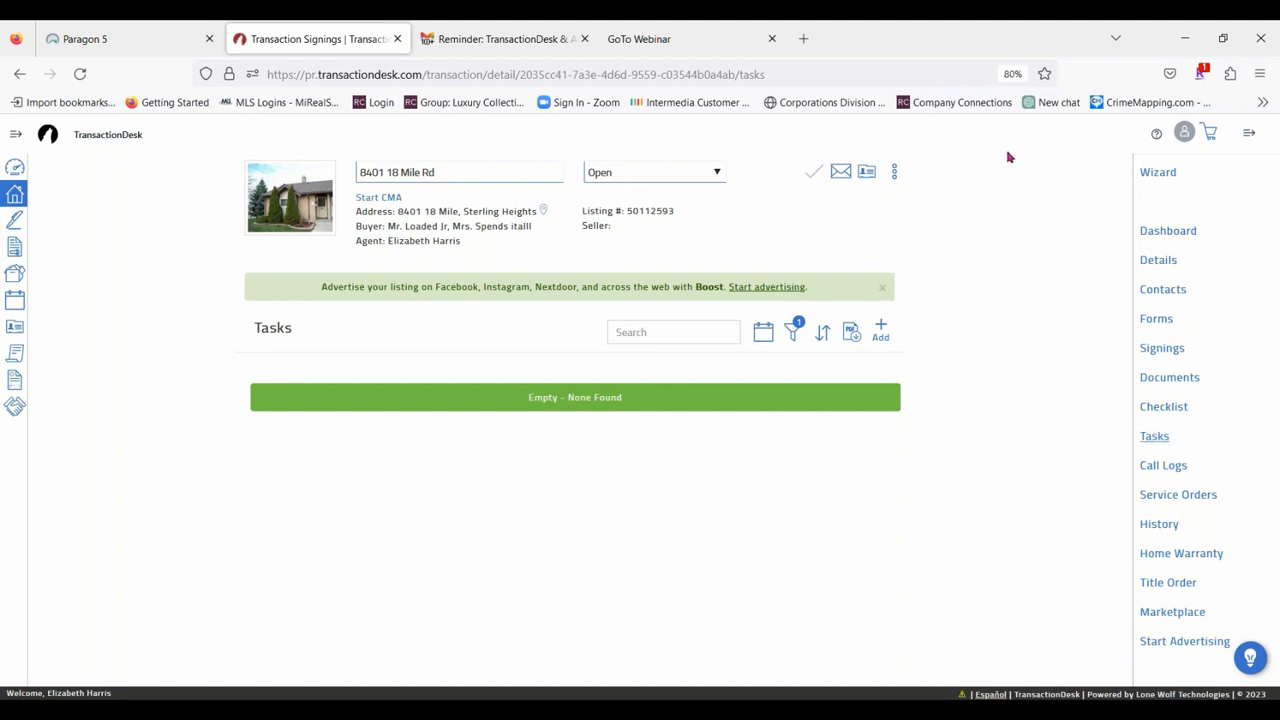
left_click(880, 331)
left_click(583, 219)
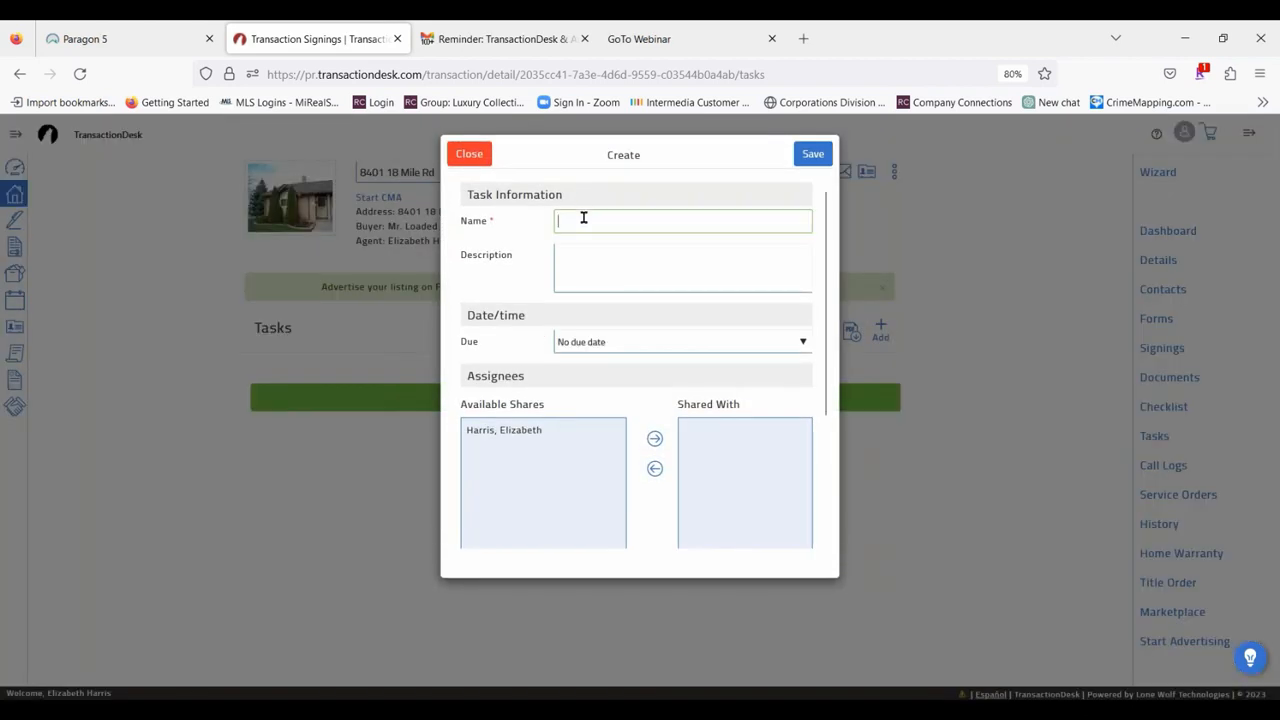
type("Schedule inspec")
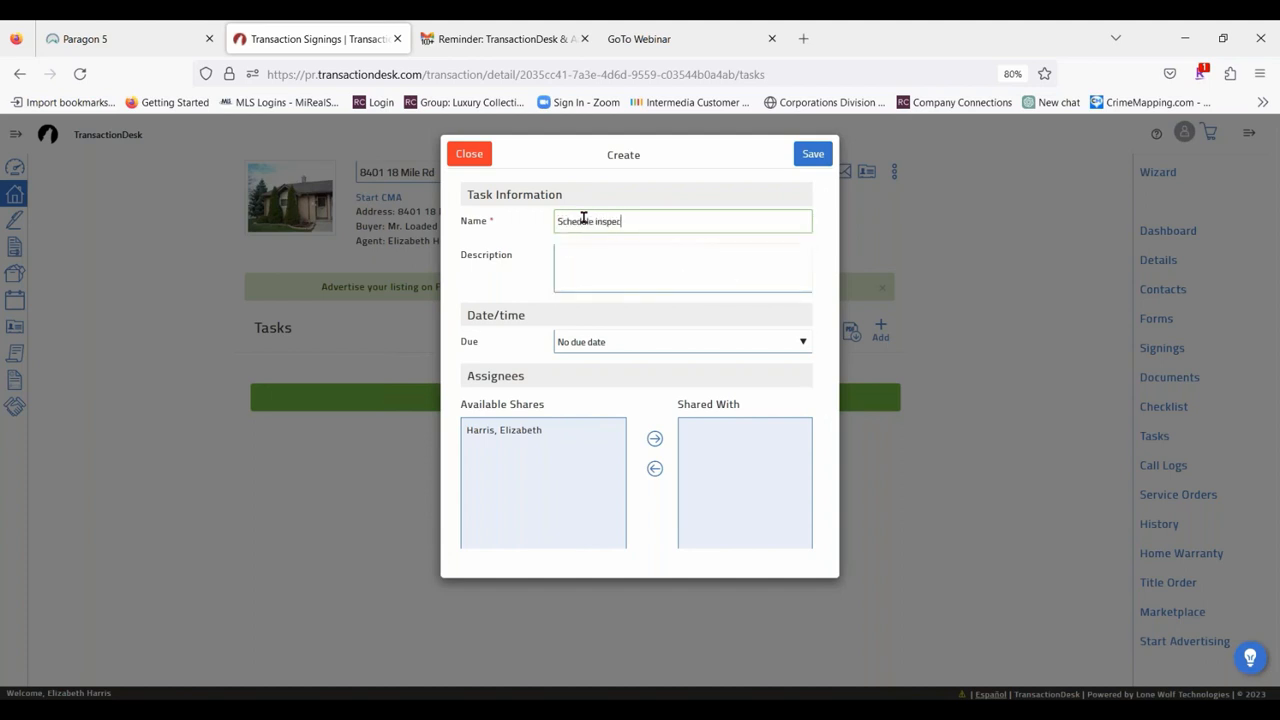
type("tgion")
left_click(590, 266)
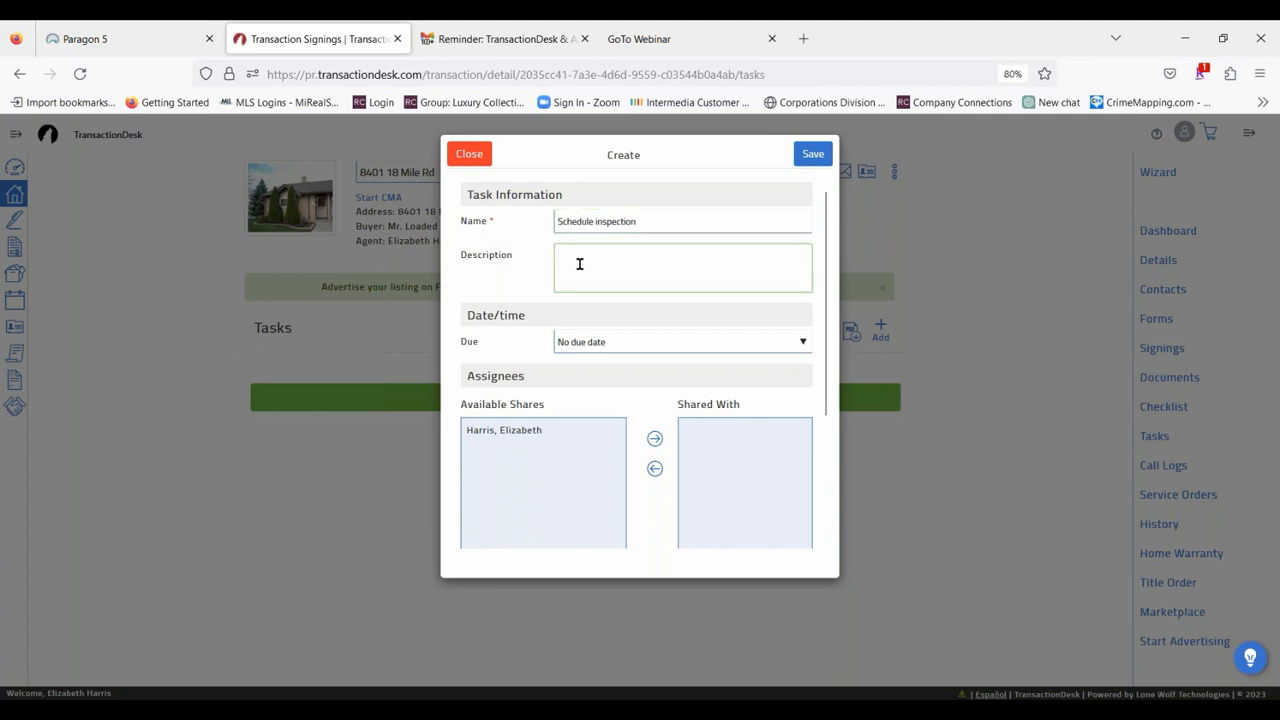
Make the task due on a specific date and time, 08/13/2023 at 9 AM.
left_click(628, 345)
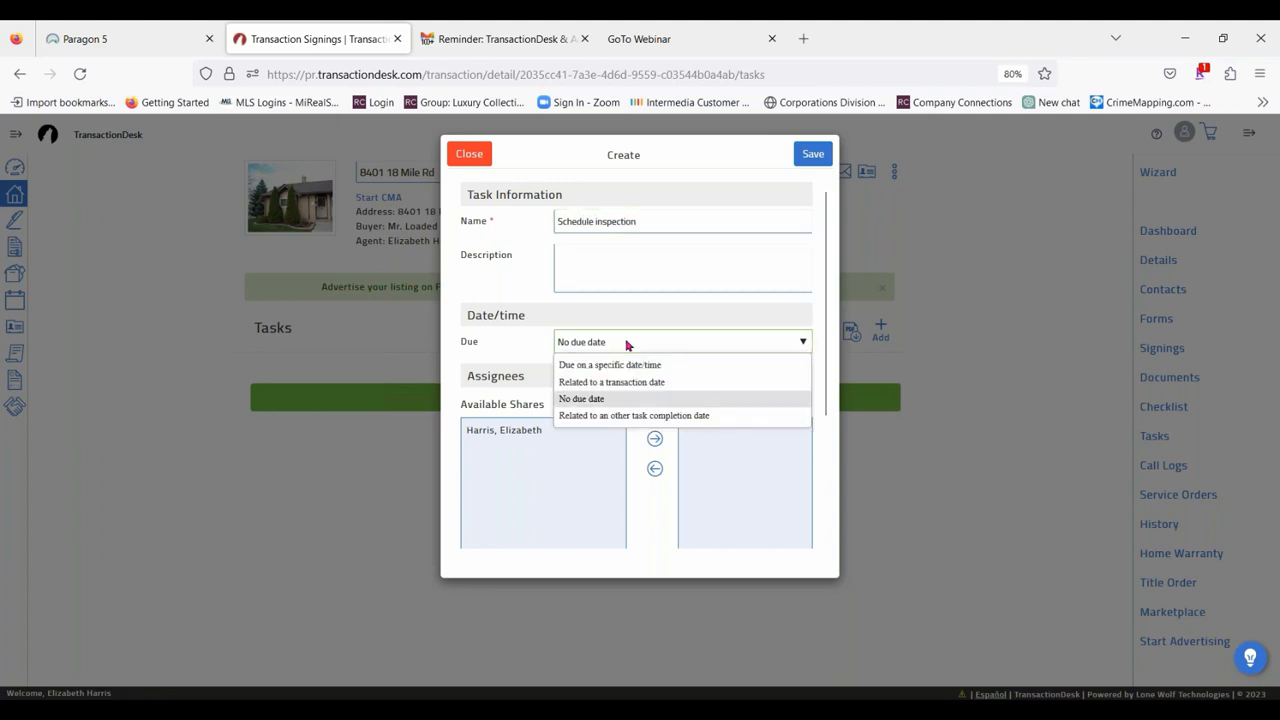
left_click(638, 366)
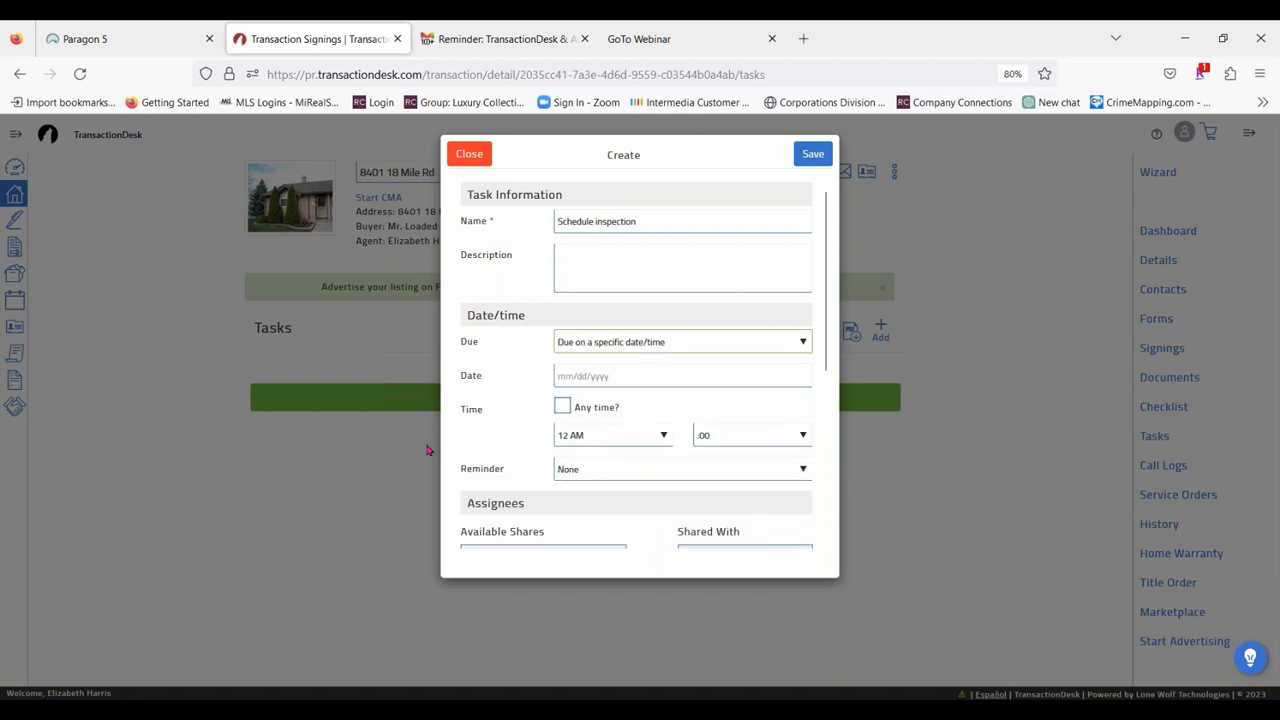
left_click(638, 375)
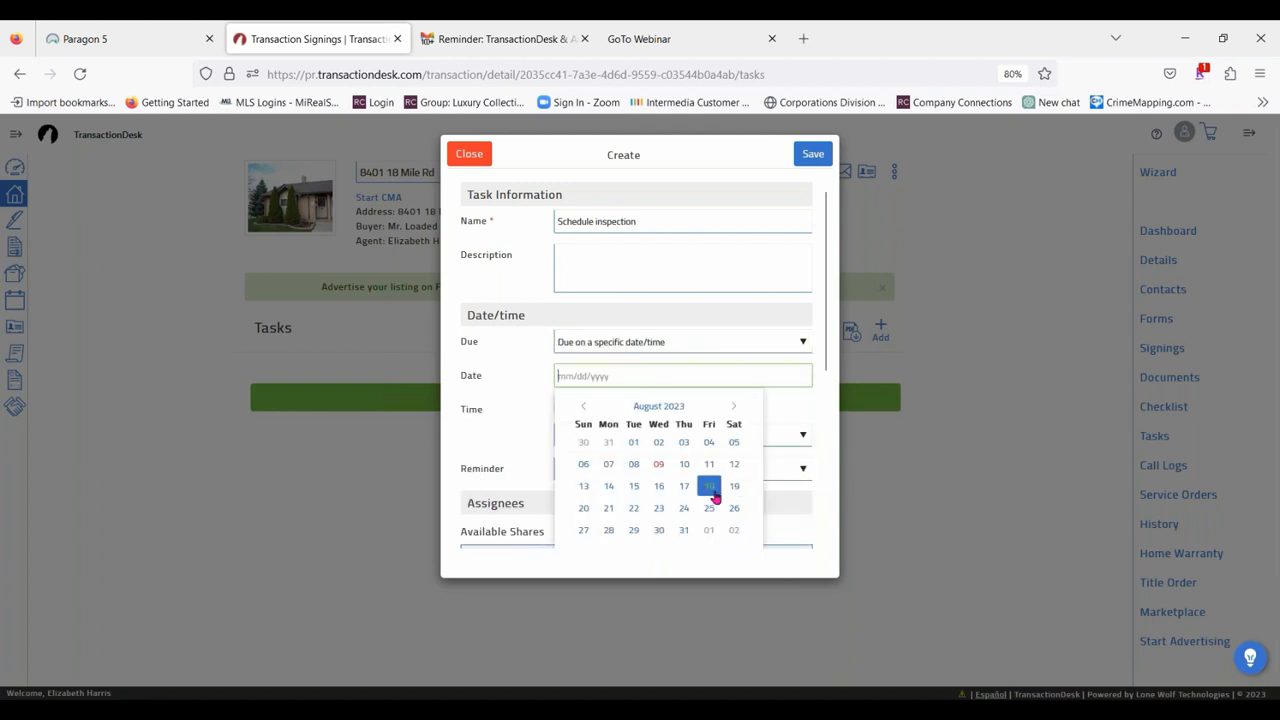
left_click(584, 486)
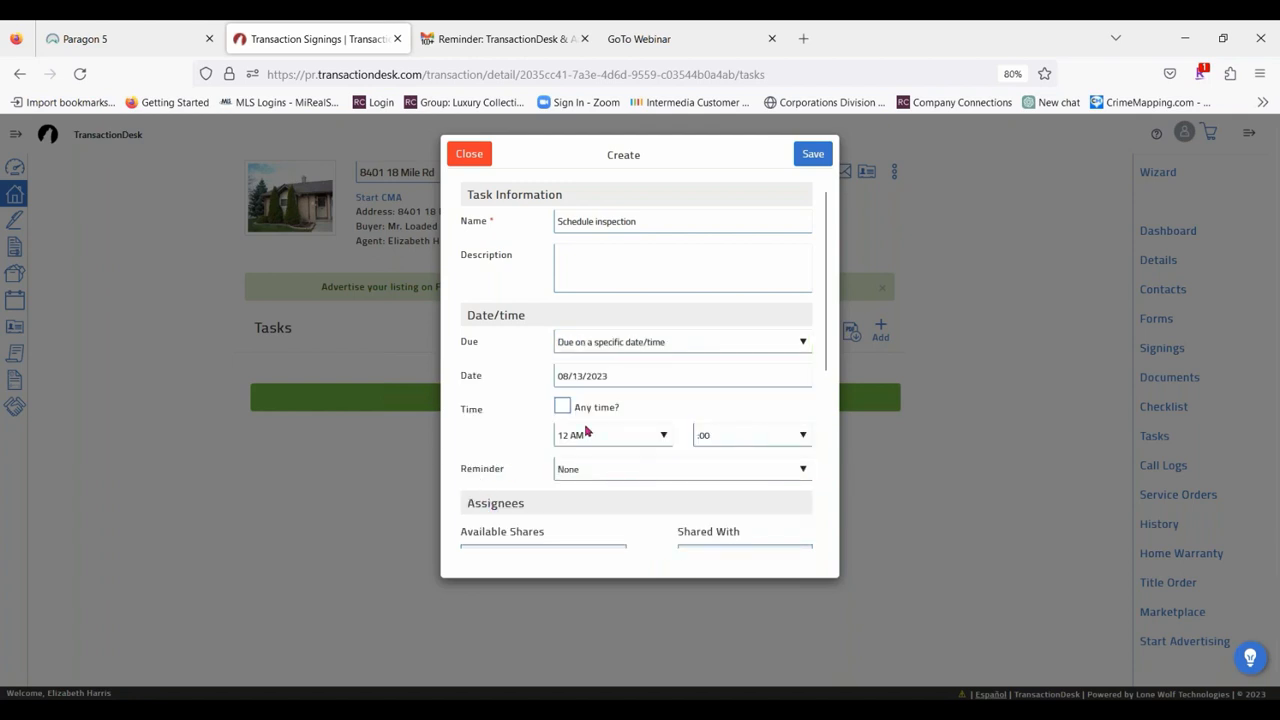
left_click(615, 443)
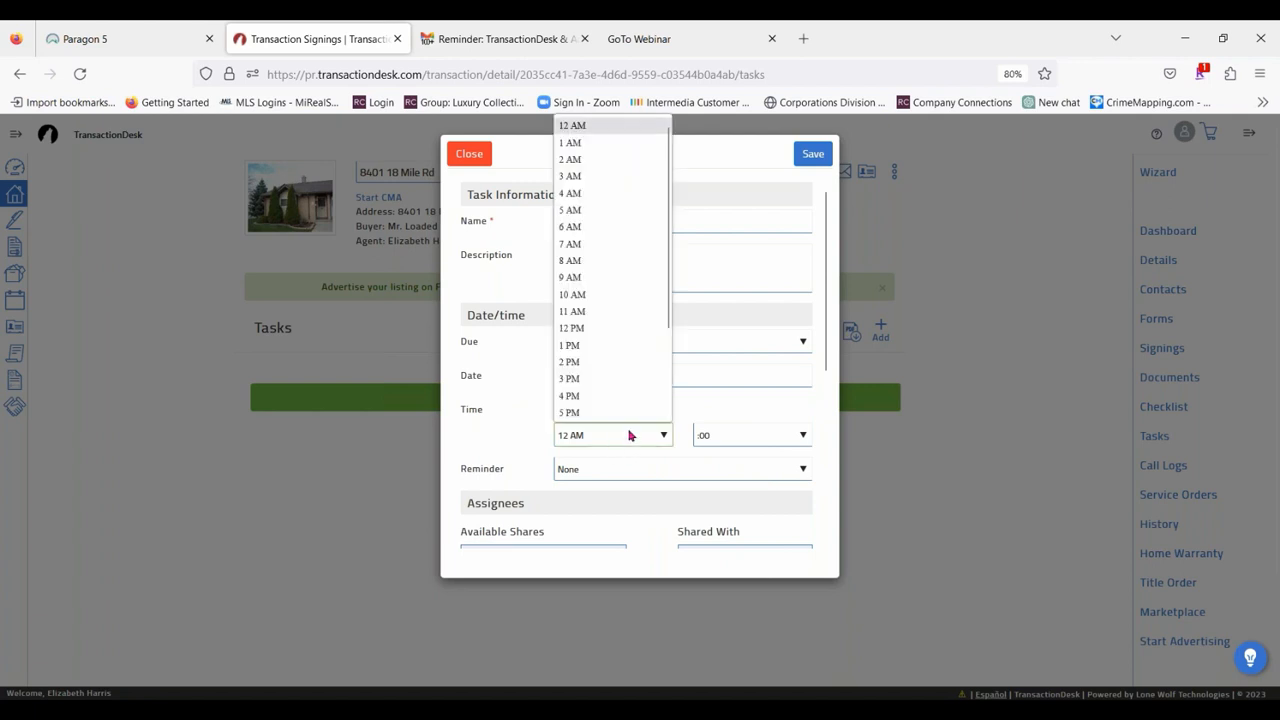
left_click(603, 271)
Review the task's reminder, assignee and notification options, and close the new task without saving it.
left_click(612, 474)
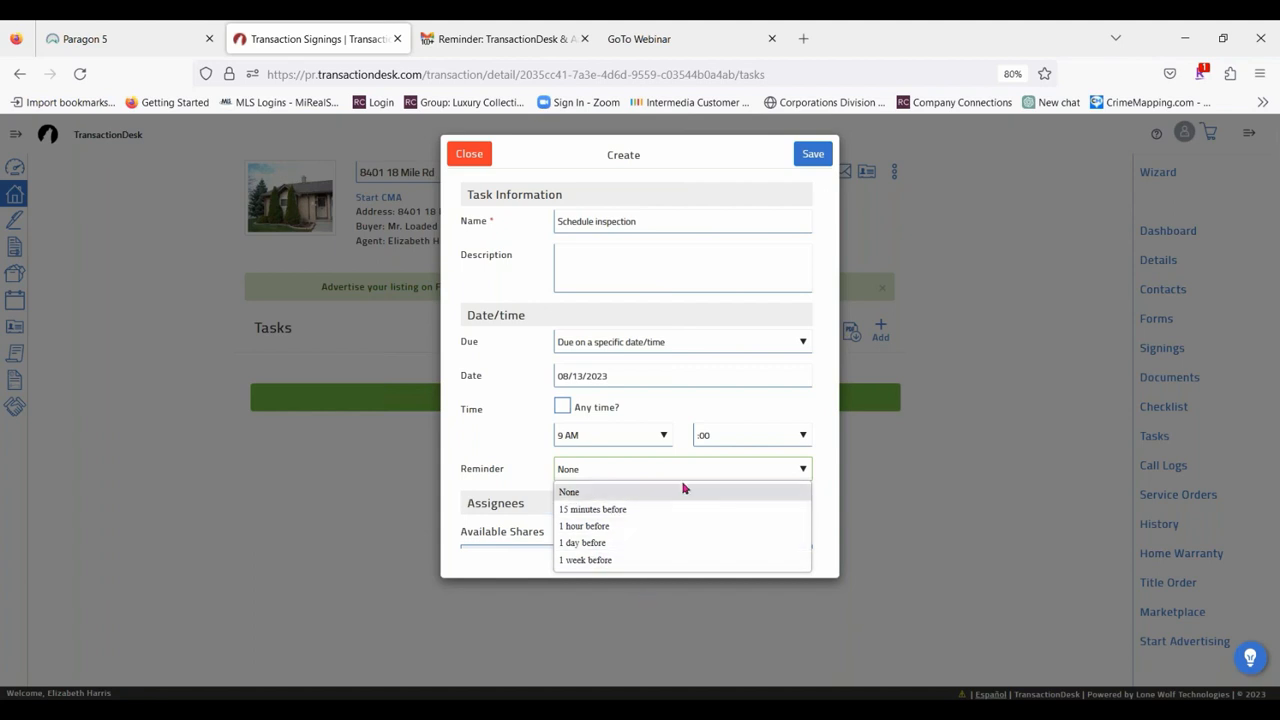
left_click(465, 352)
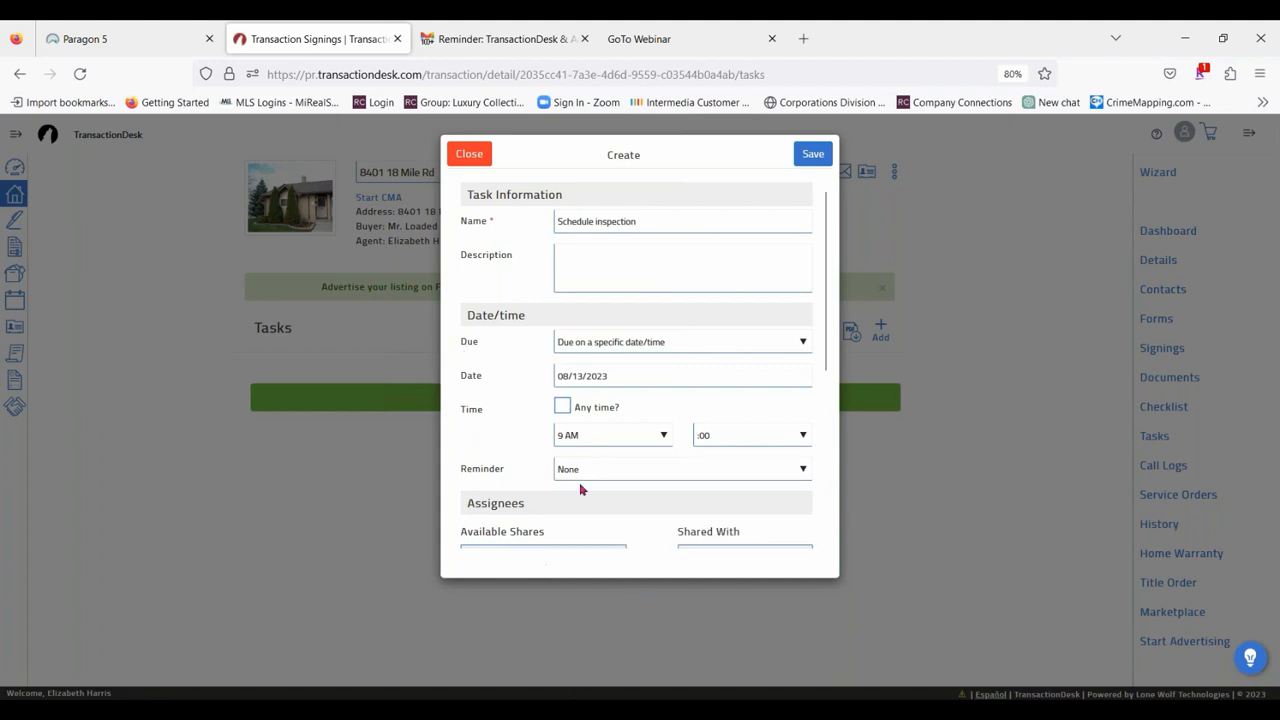
scroll(580, 489, "down", 3)
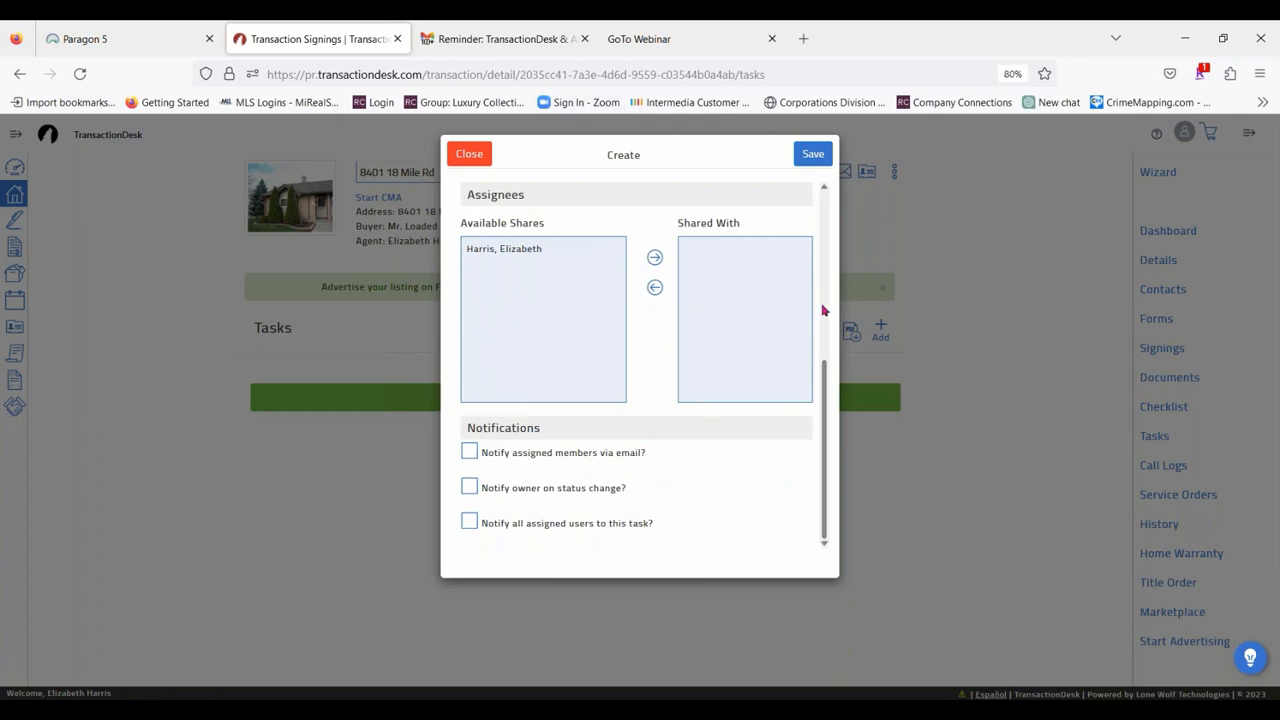
scroll(721, 424, "down", 2)
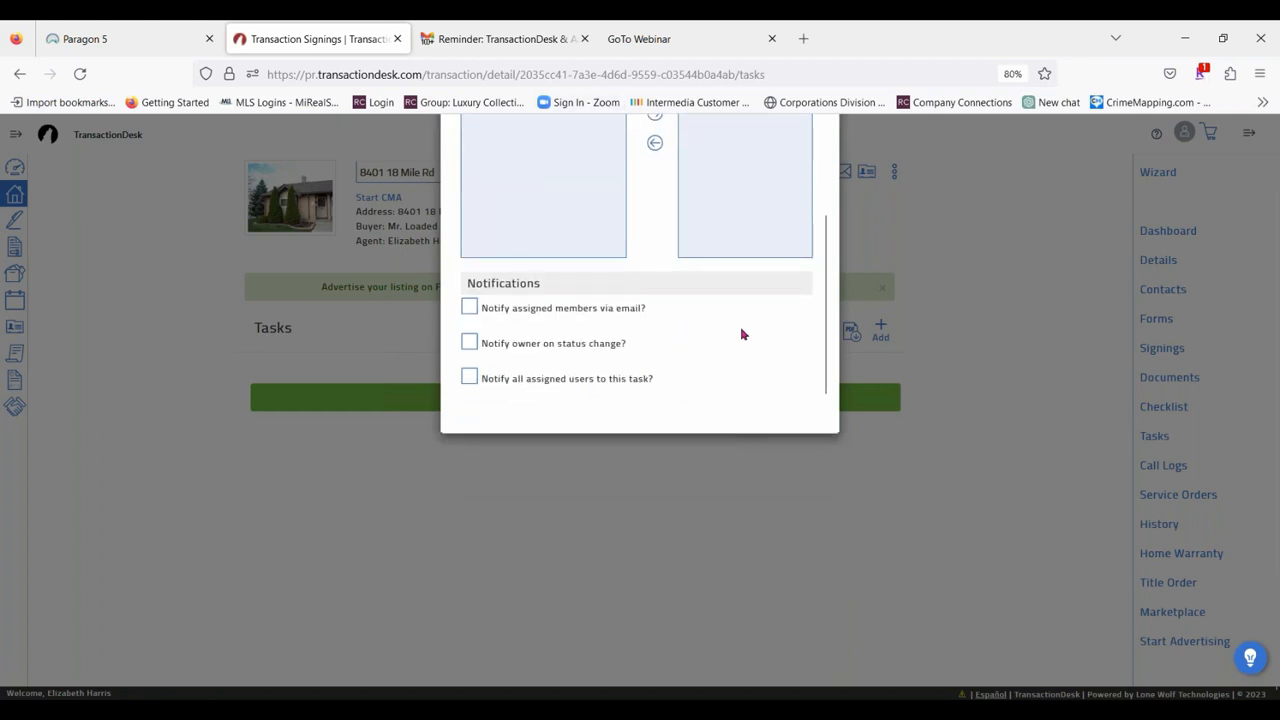
scroll(740, 330, "up", 5)
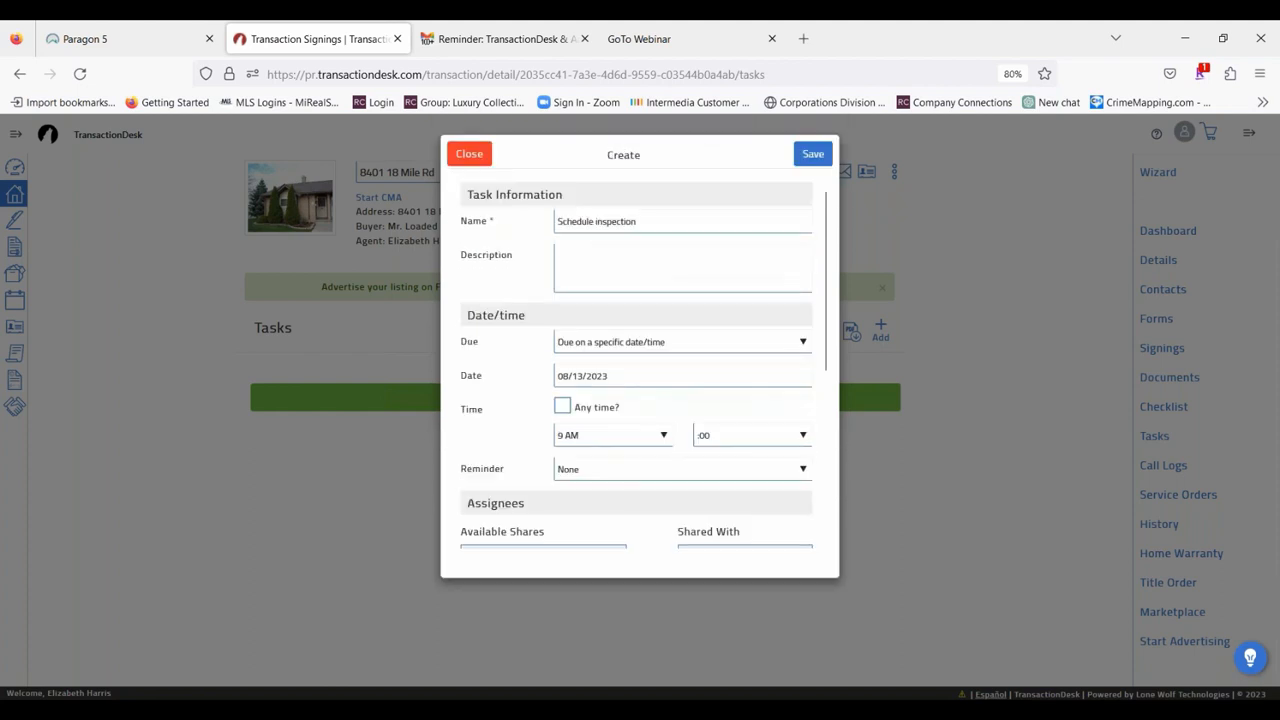
left_click(469, 153)
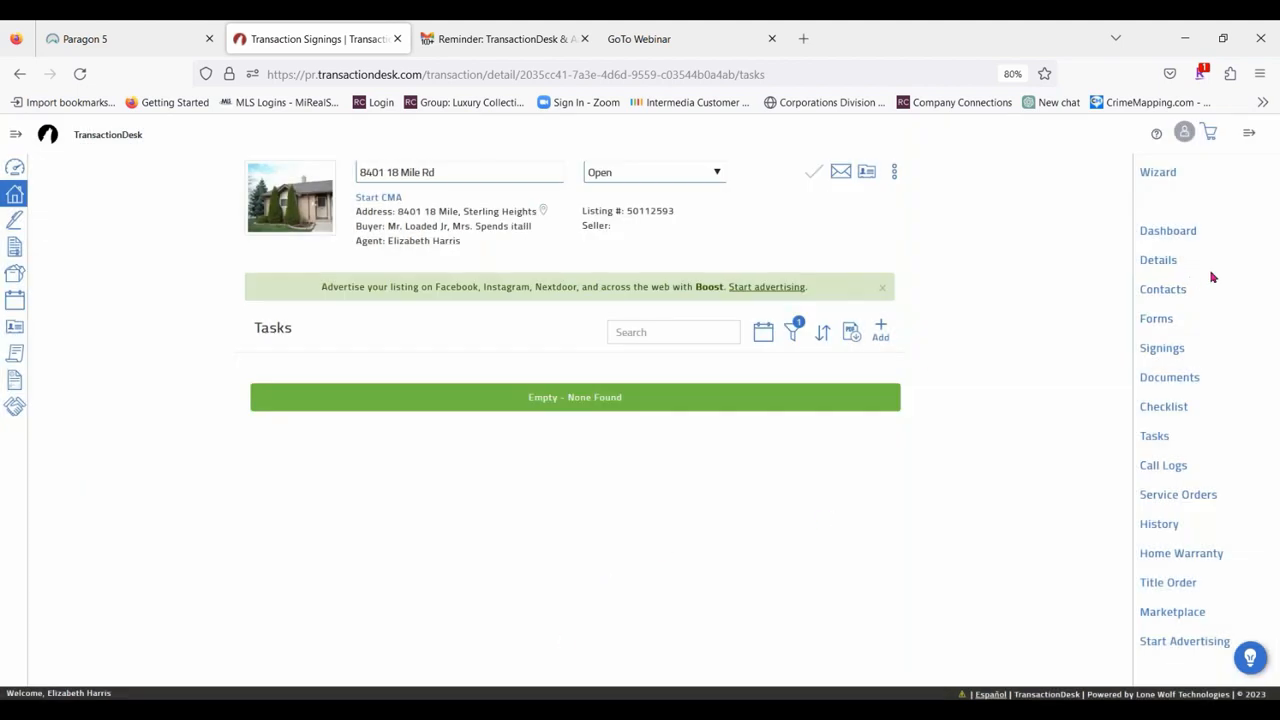
View the caller, subject and message fields of a new transaction call log and close it without saving.
left_click(1170, 470)
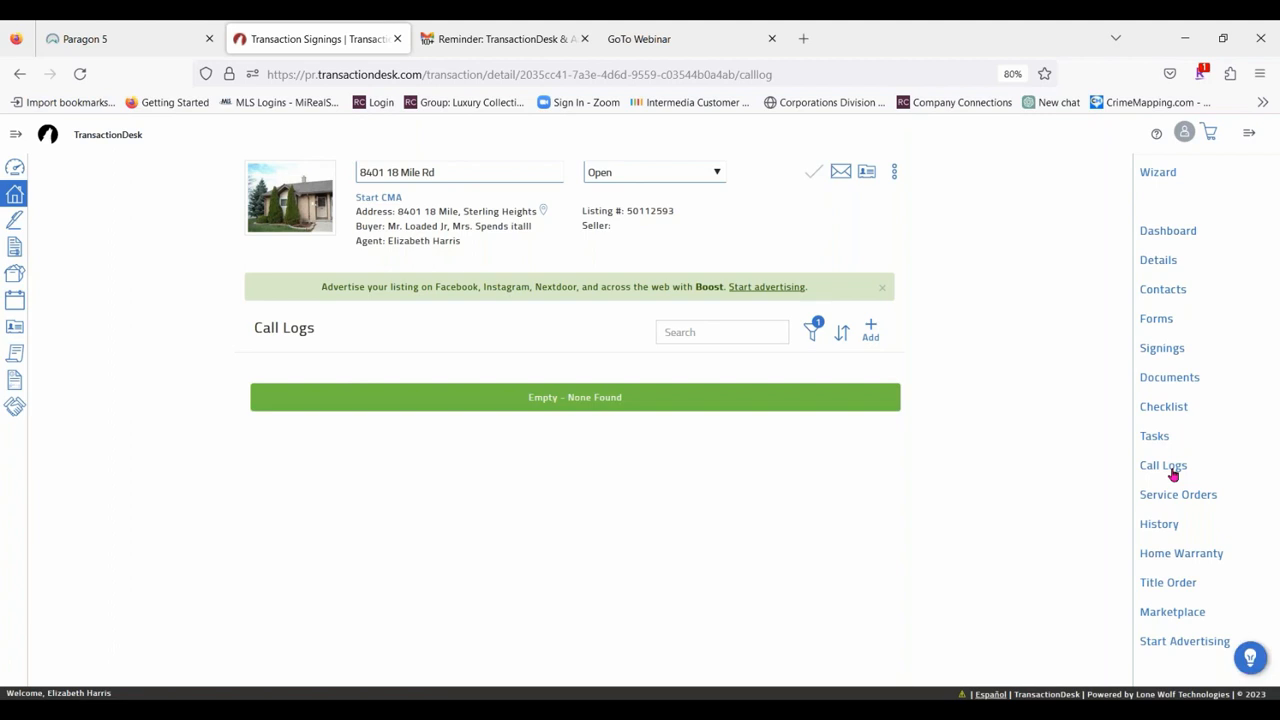
left_click(870, 330)
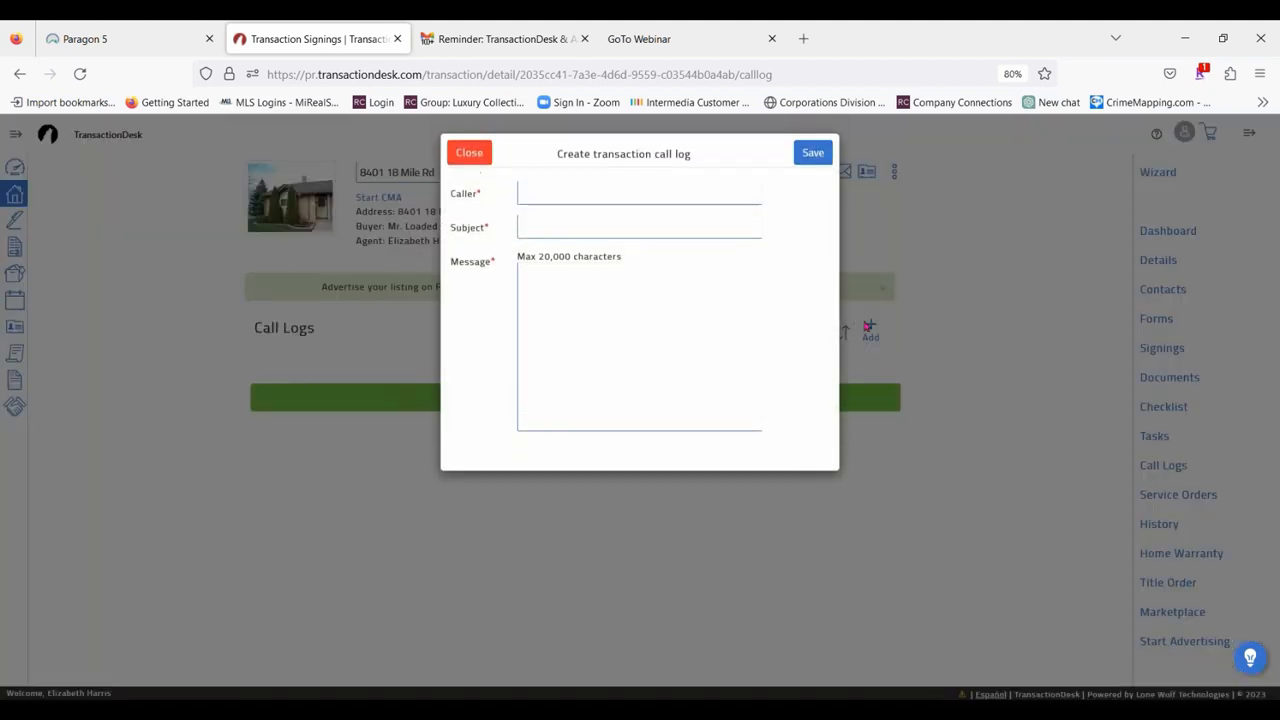
left_click(552, 196)
left_click(547, 229)
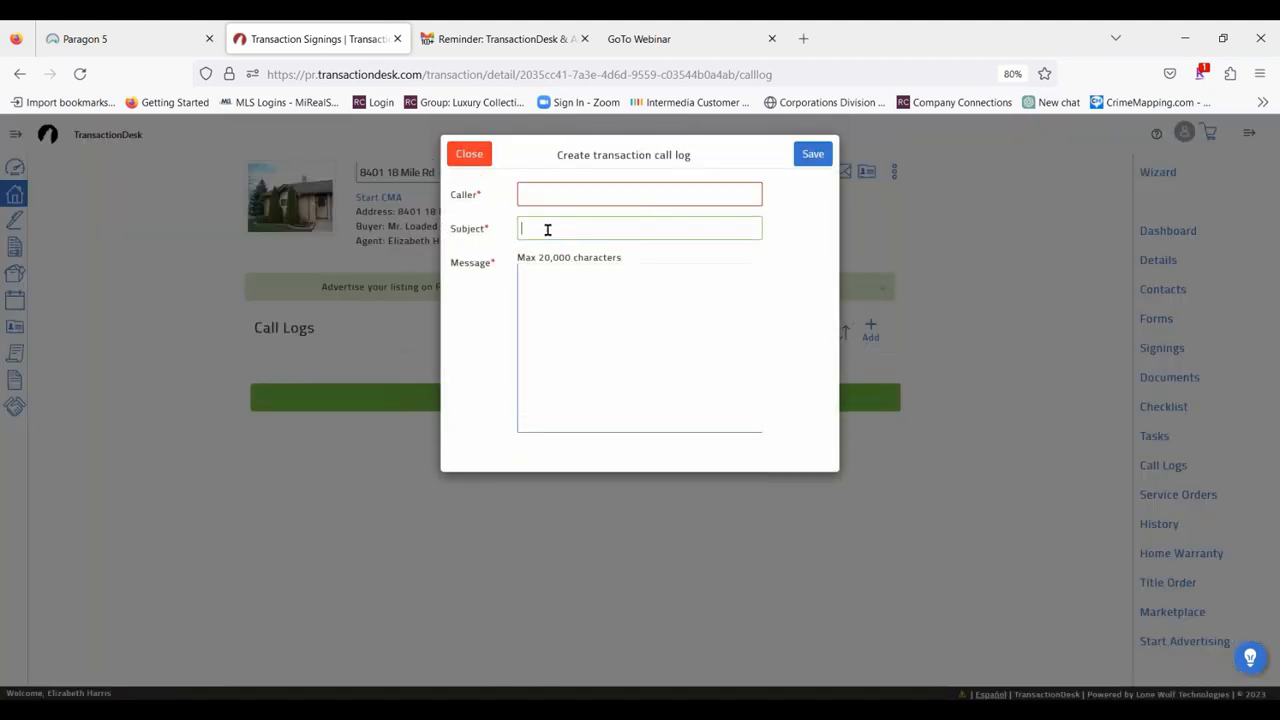
left_click(576, 306)
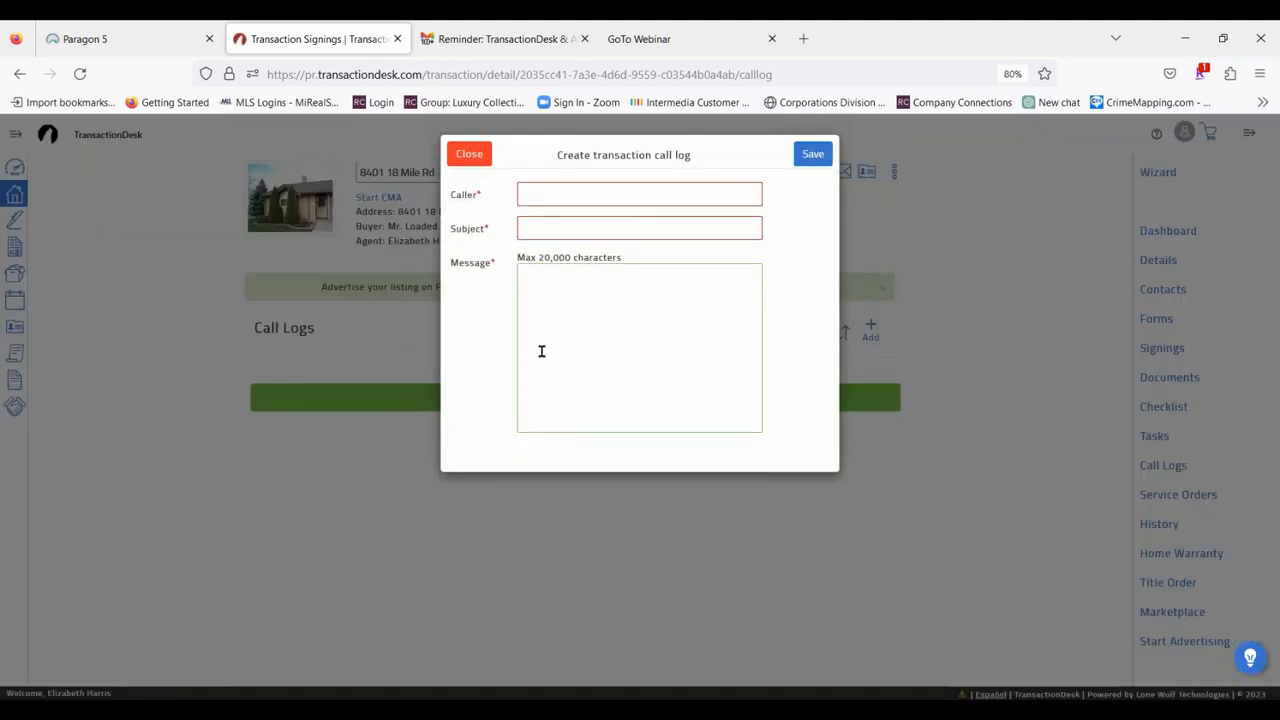
left_click(467, 153)
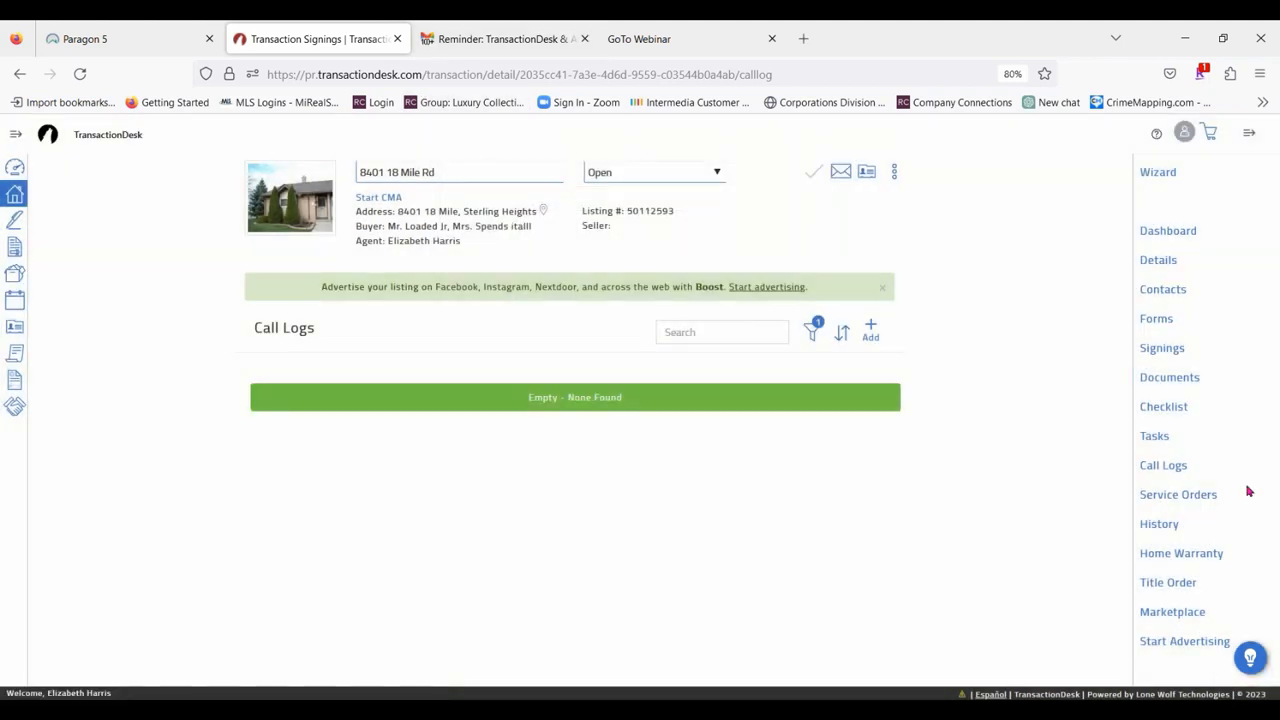
View the new service order form and the contact types for adding a provider, and close both without saving.
left_click(1190, 495)
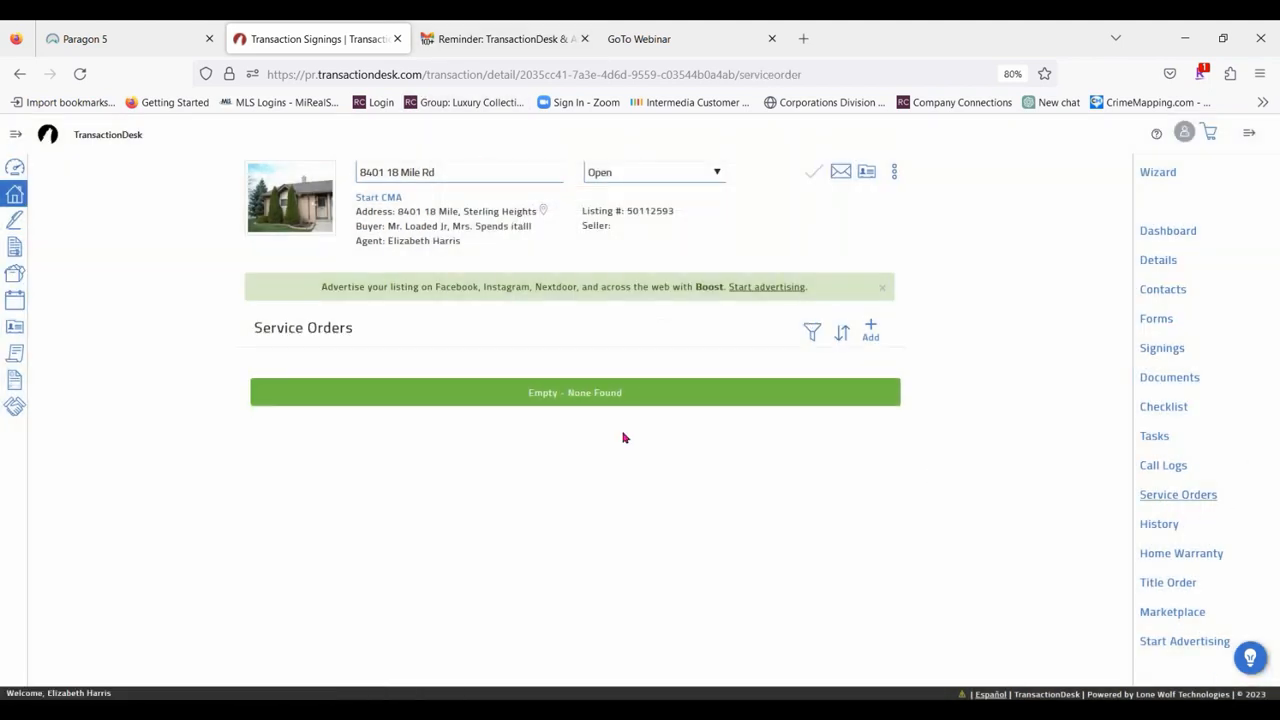
left_click(869, 328)
left_click(655, 331)
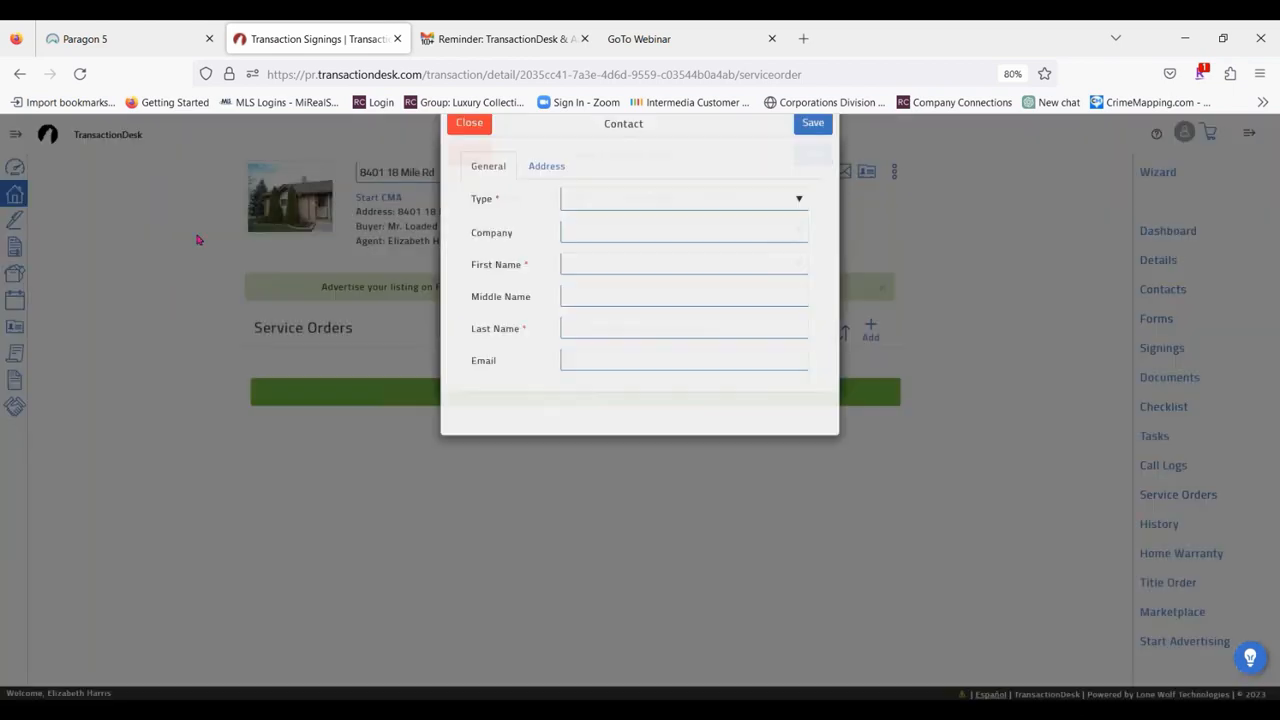
left_click(668, 233)
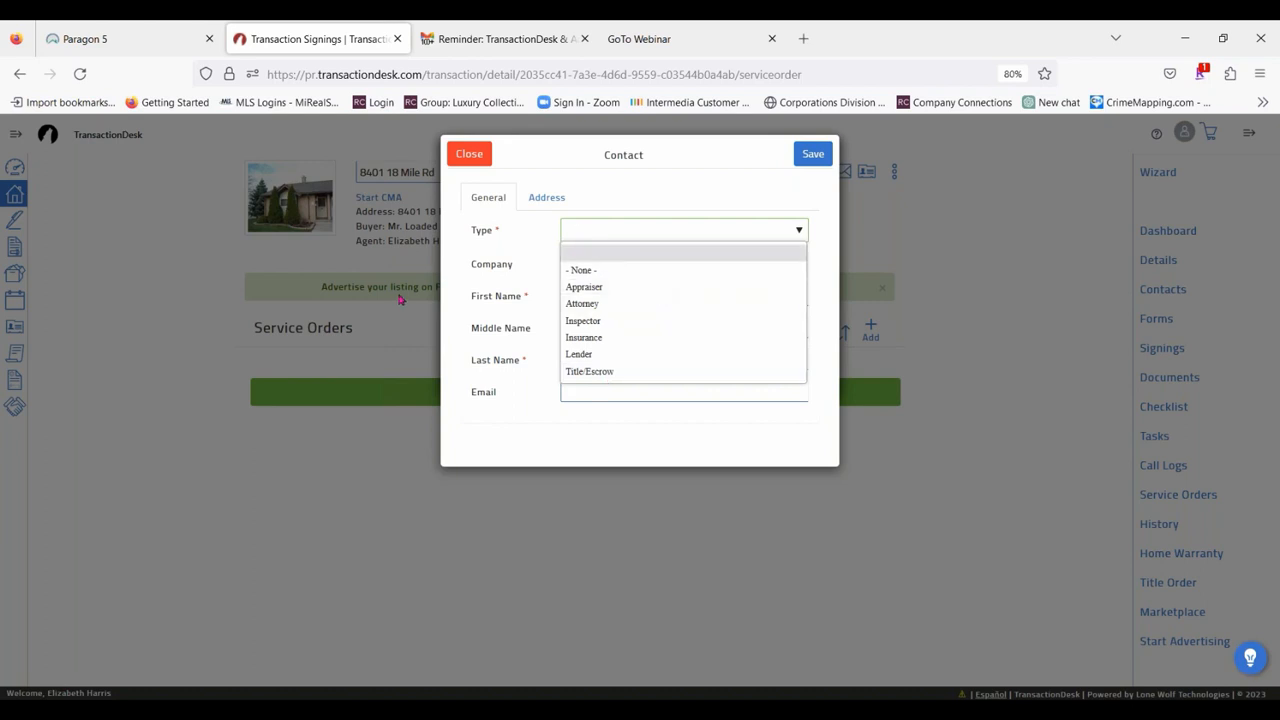
left_click(487, 163)
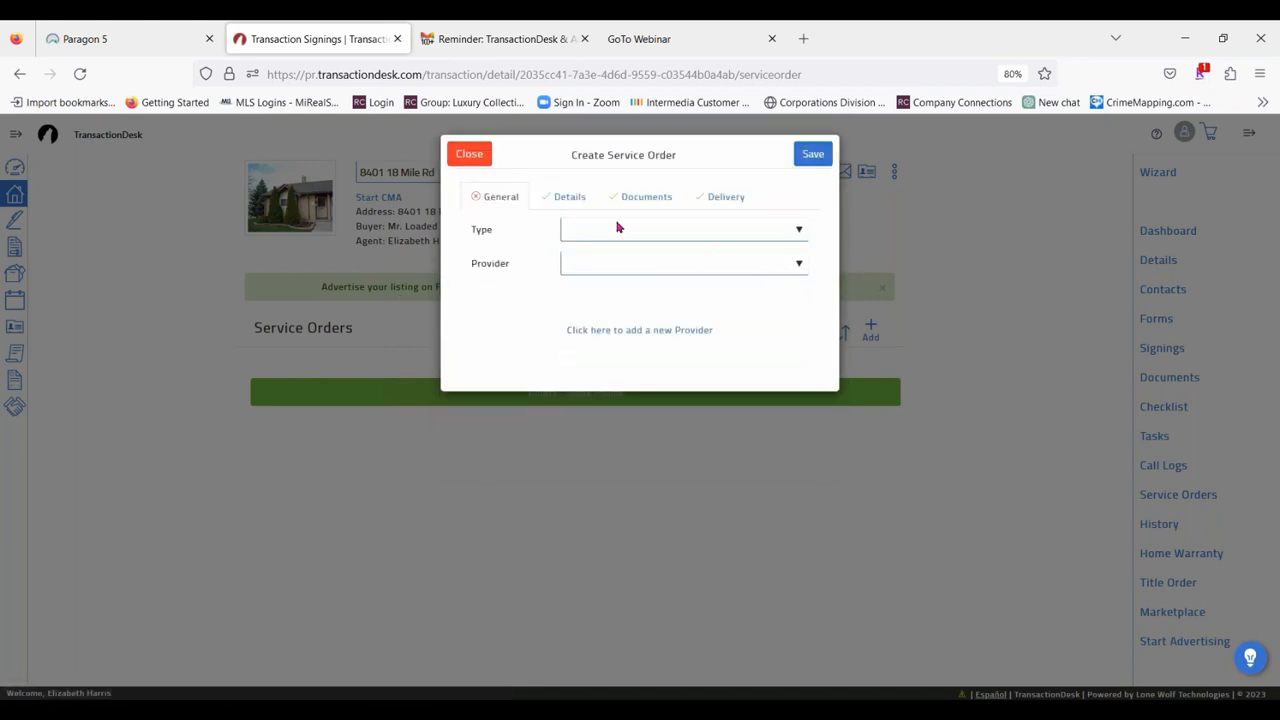
left_click(476, 156)
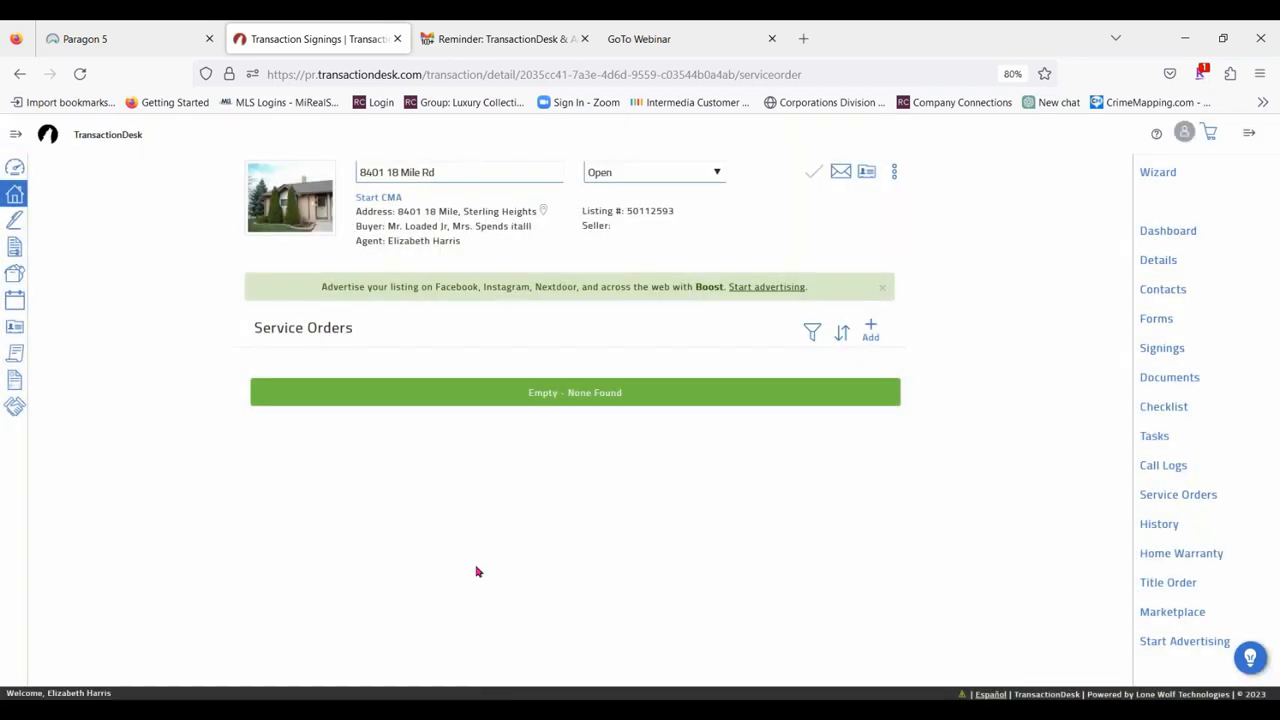
Look through the transaction's history and view the details of the most recent form change.
left_click(1168, 528)
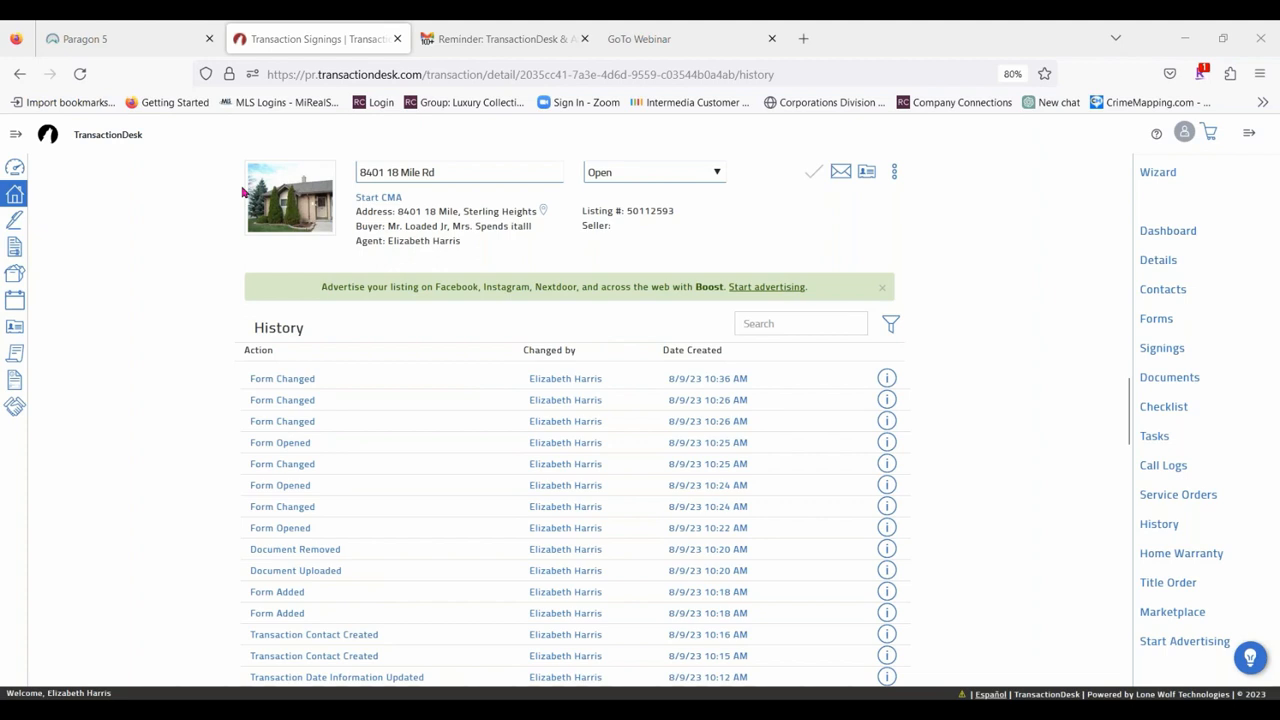
scroll(480, 451, "down", 10)
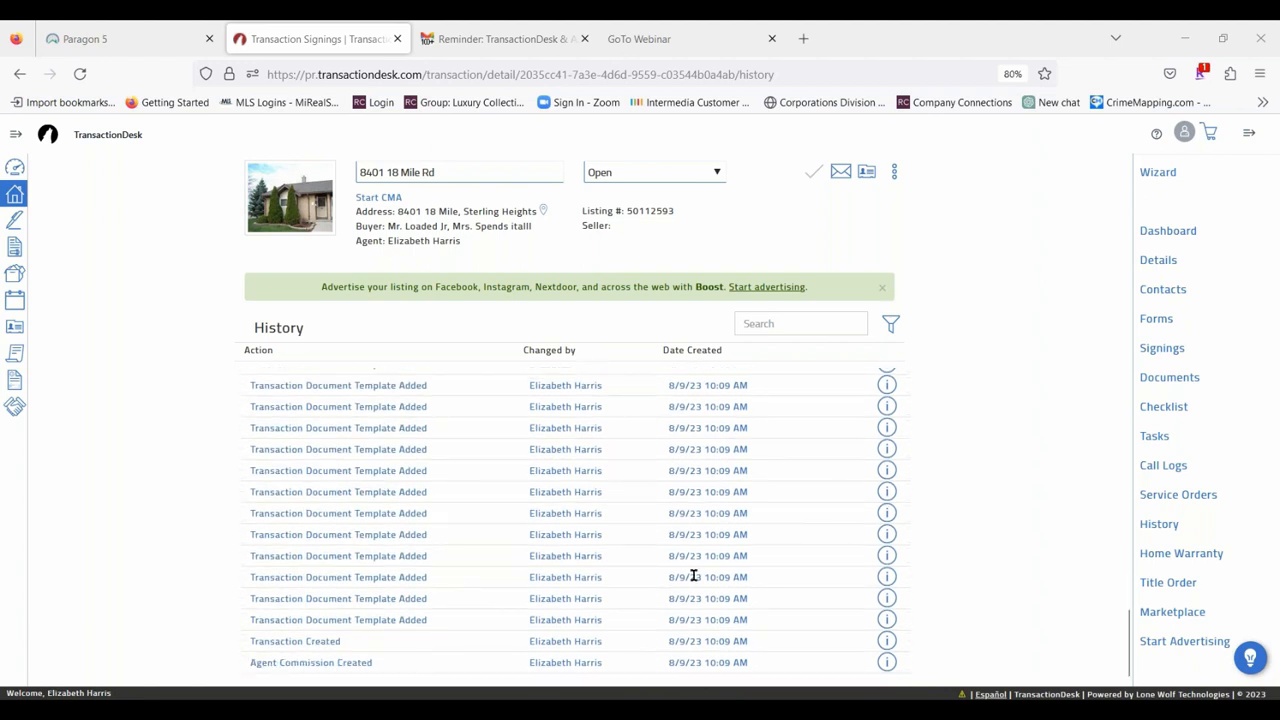
scroll(693, 576, "up", 10)
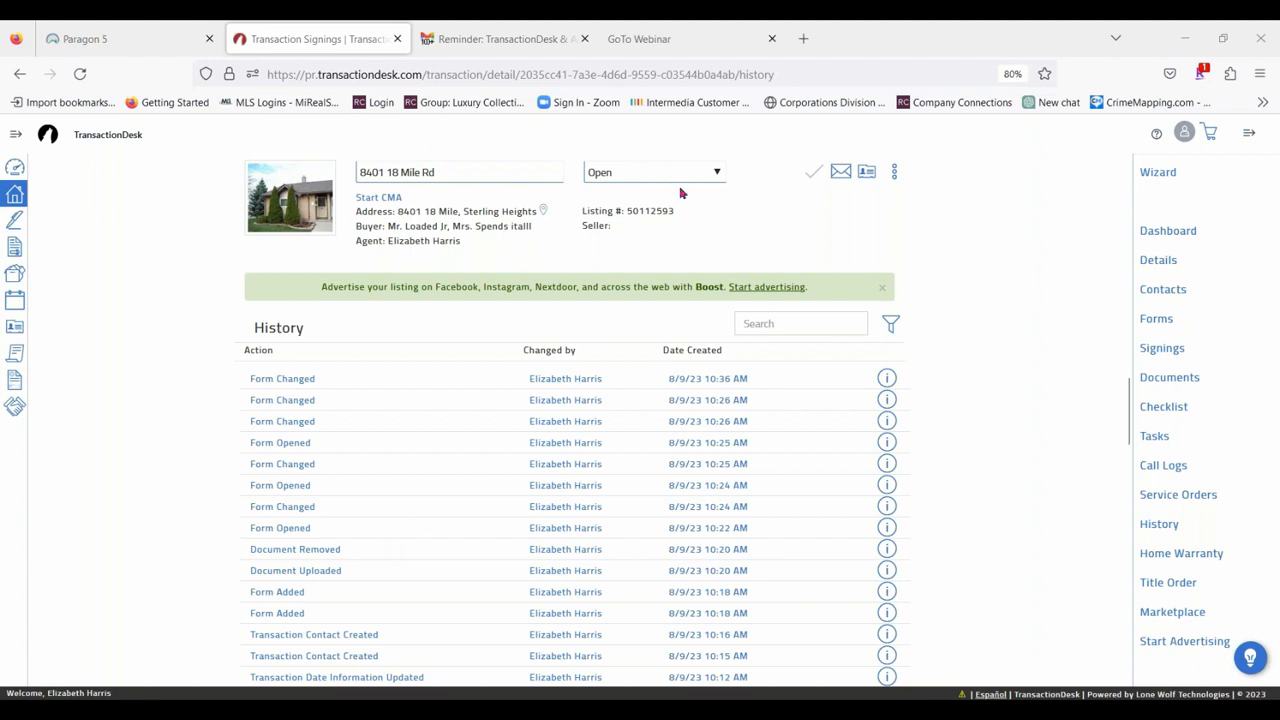
left_click(886, 379)
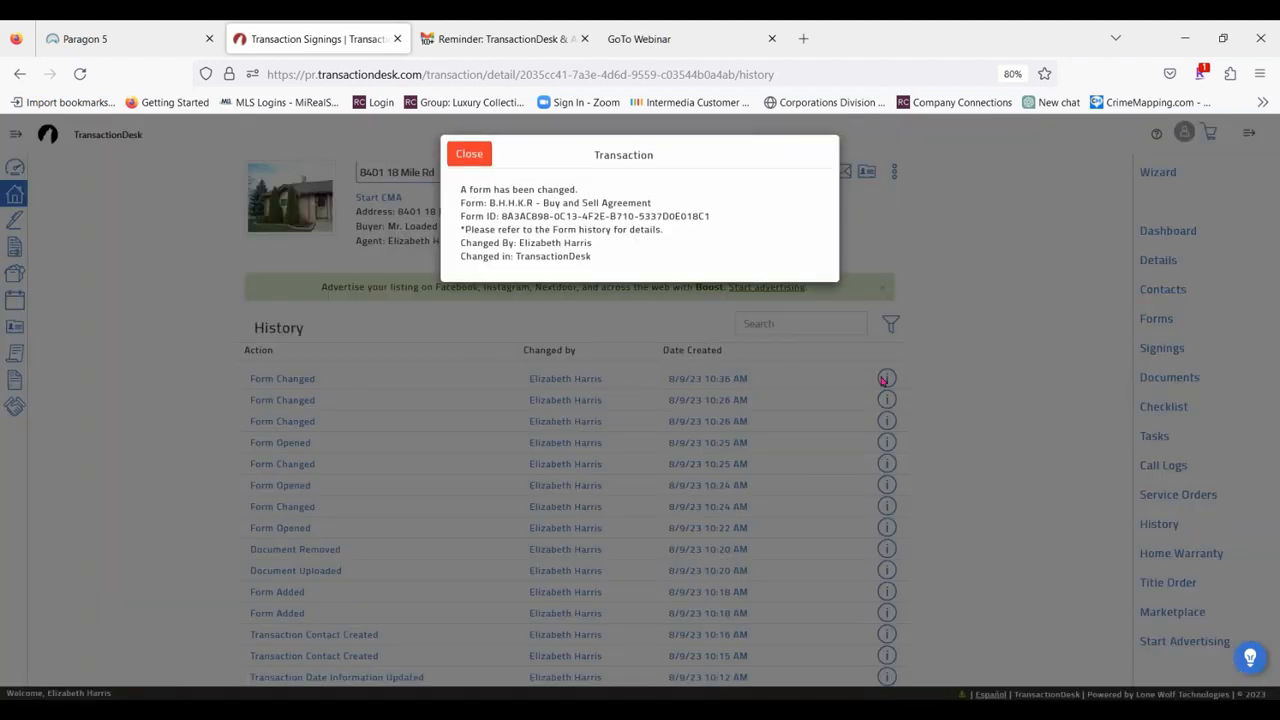
left_click(470, 156)
View the home warranty request form for the transaction and close it without submitting.
scroll(999, 436, "down", 3)
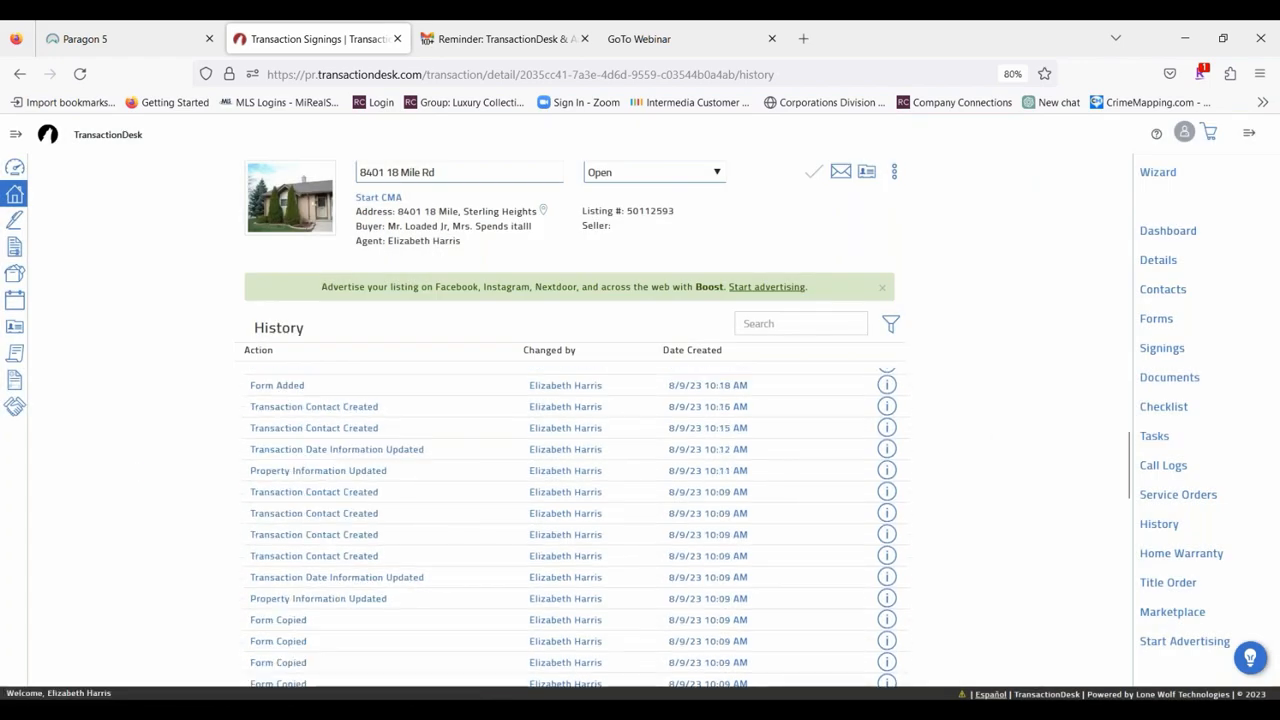
left_click(1181, 553)
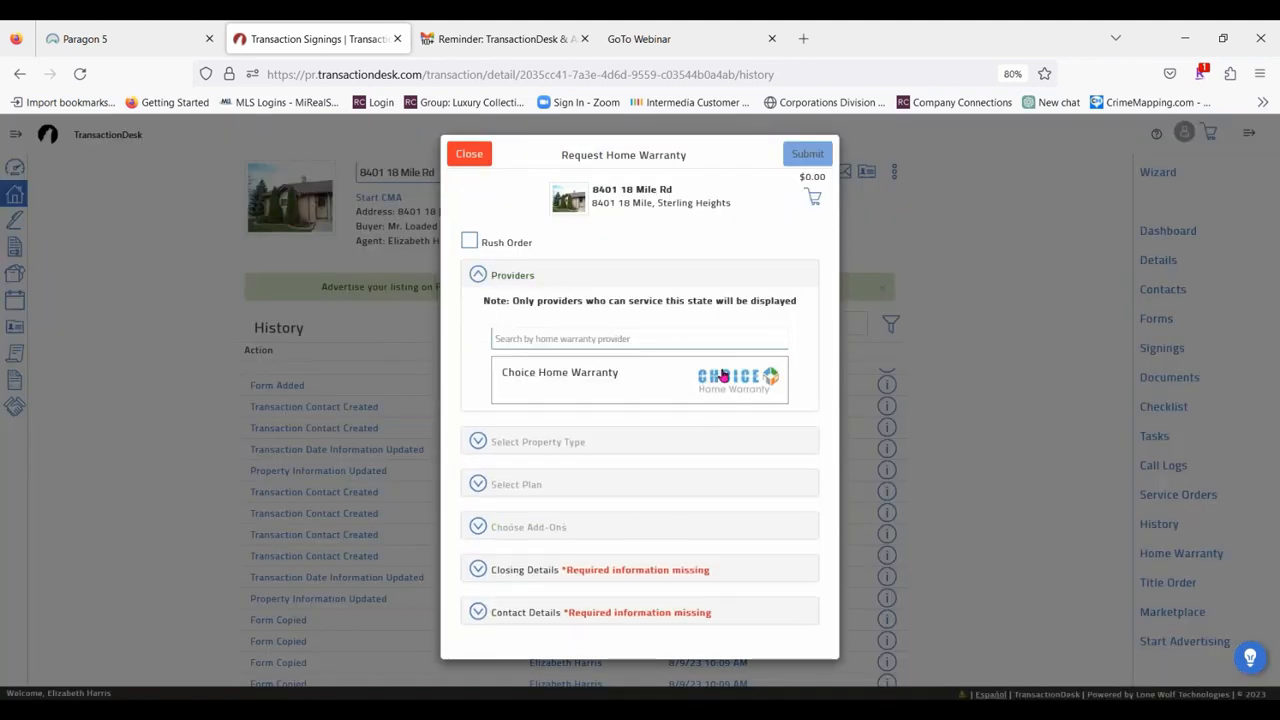
left_click(469, 153)
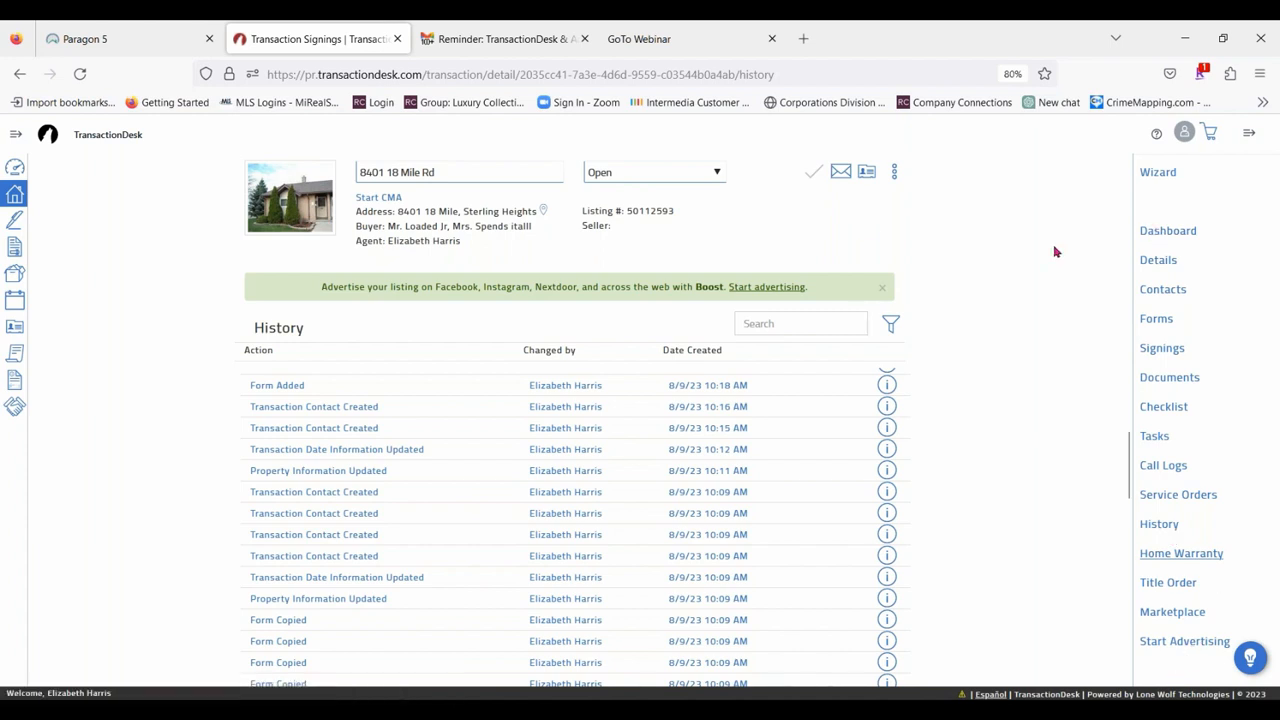
Look over the transaction's history once more and close the transaction's browser tab.
scroll(1023, 463, "down", 5)
scroll(1020, 460, "up", 8)
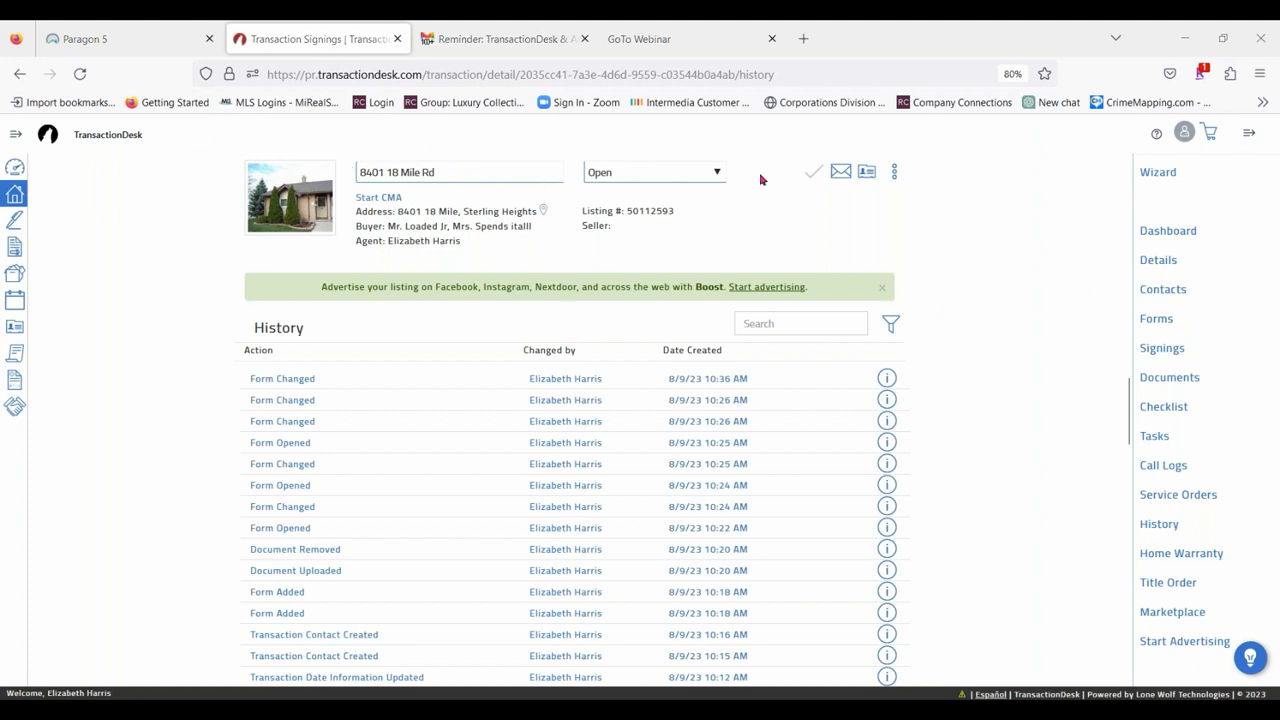
scroll(349, 489, "down", 10)
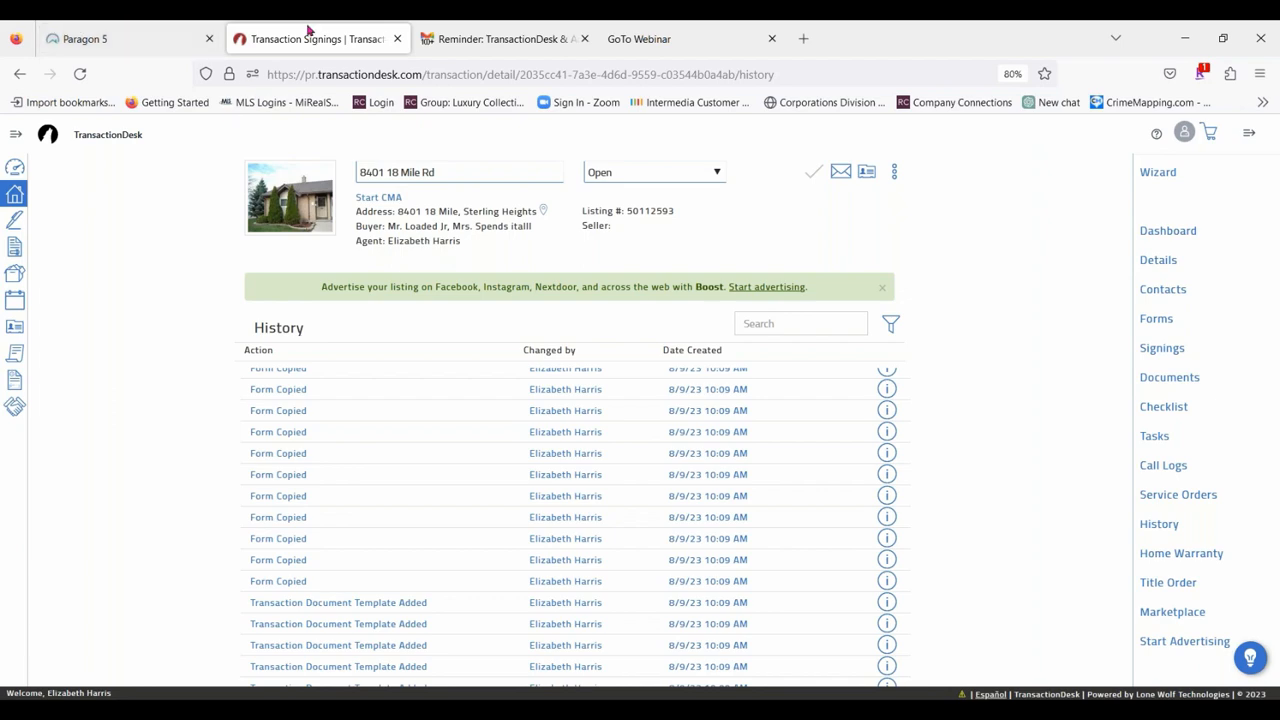
left_click(397, 38)
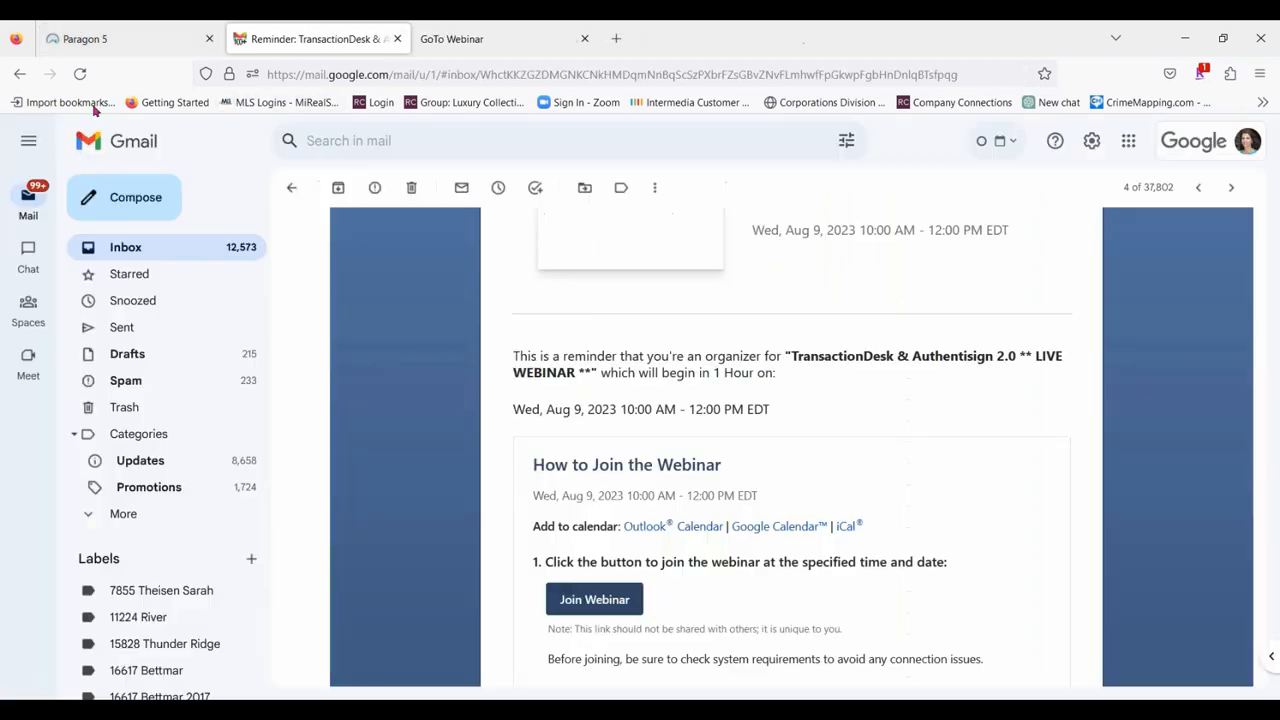
Close the webinar reminder e-mail and open TransactionDesk from Paragon's online forms resources.
left_click(118, 30)
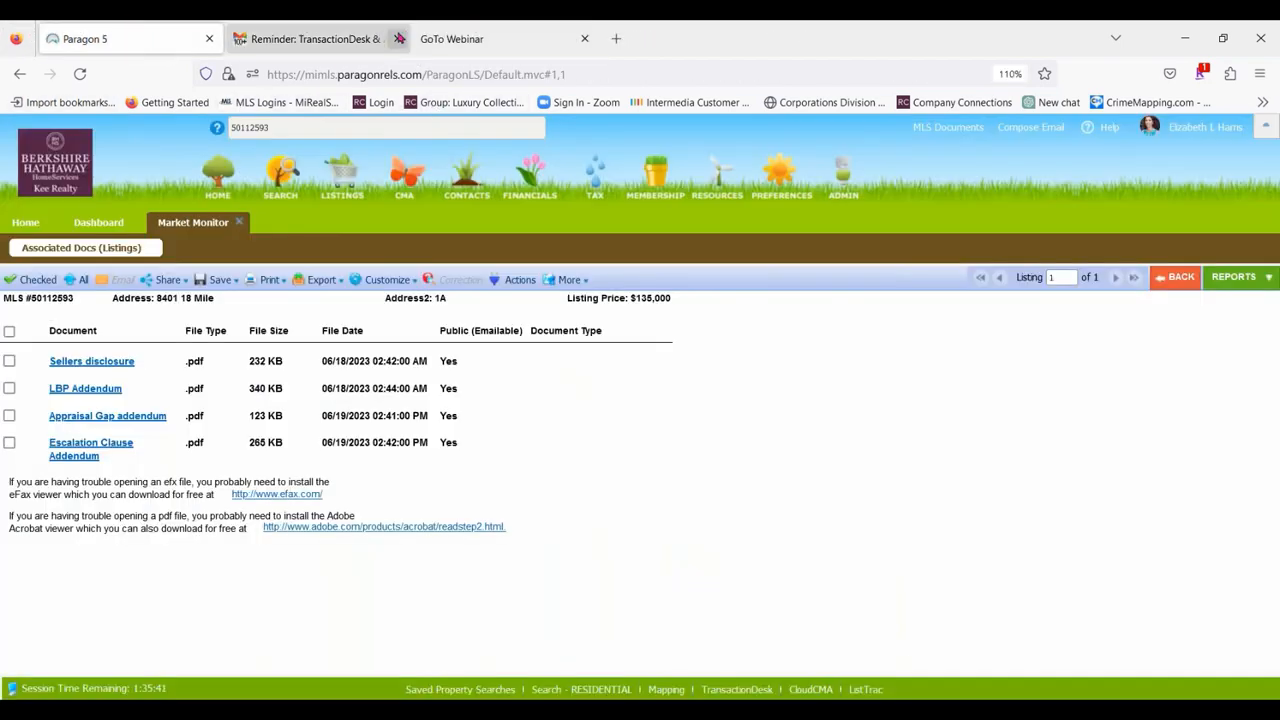
left_click(399, 38)
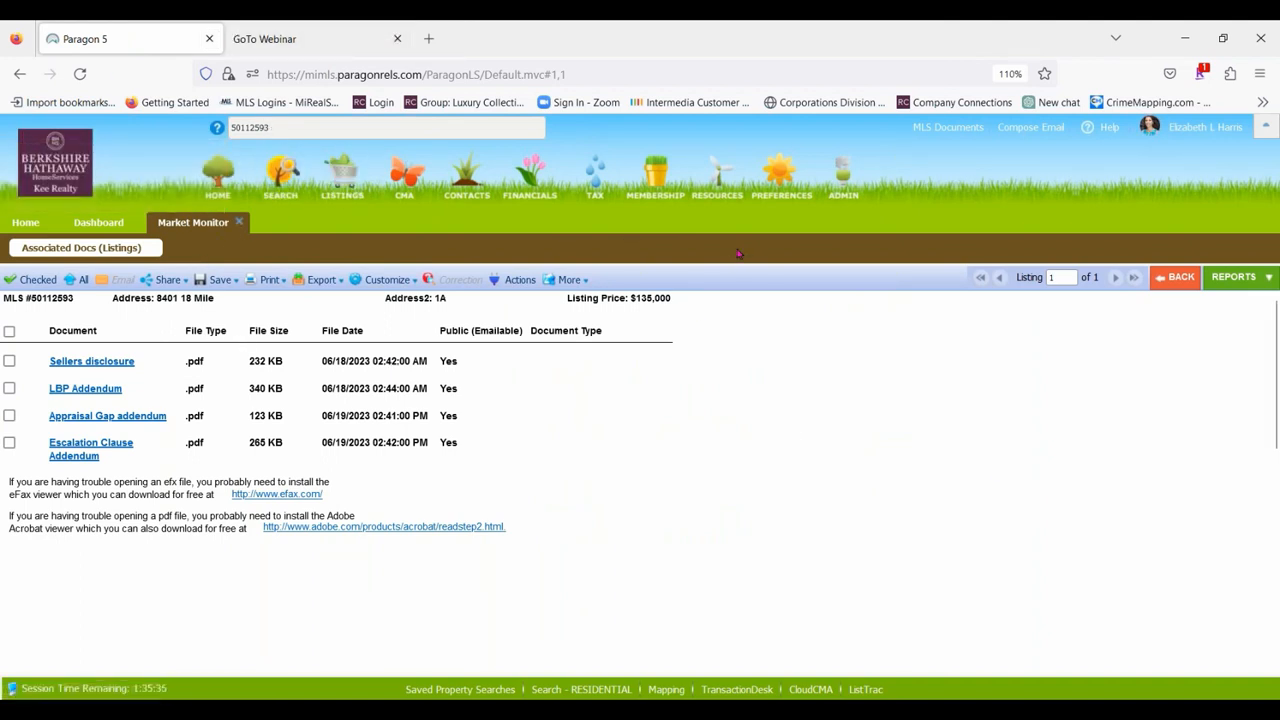
mouse_move(725, 190)
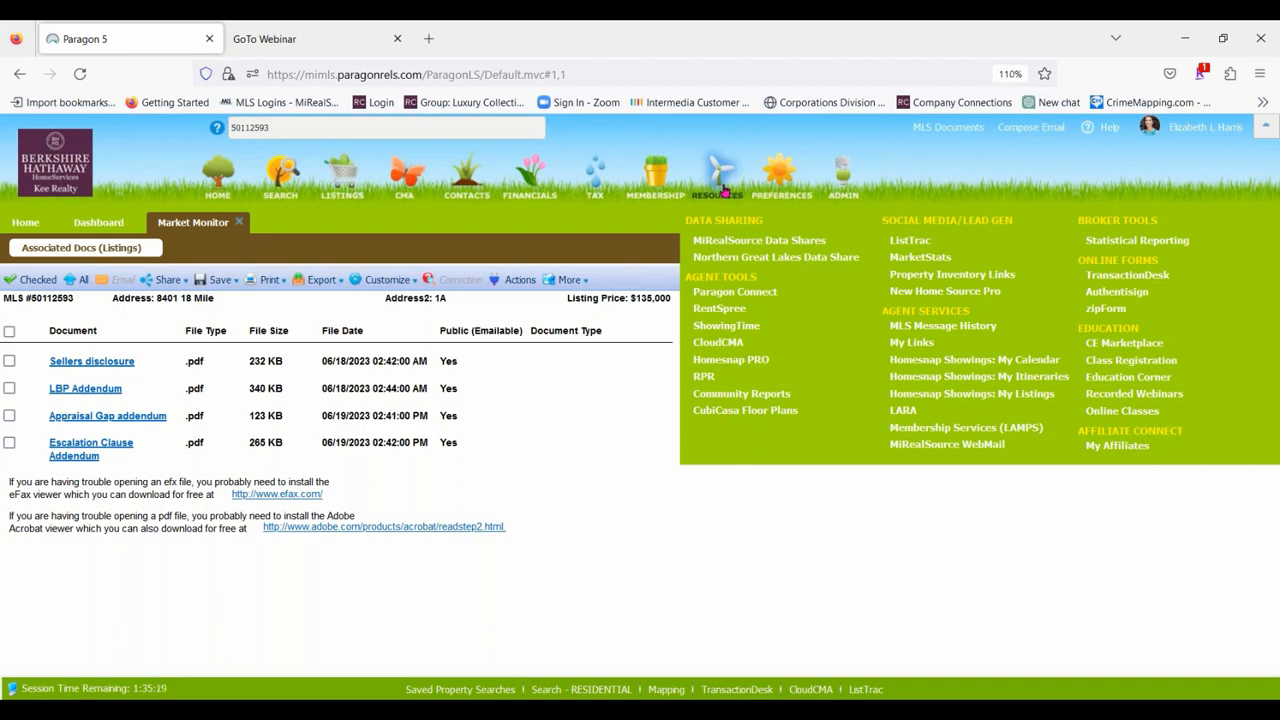
left_click(1165, 282)
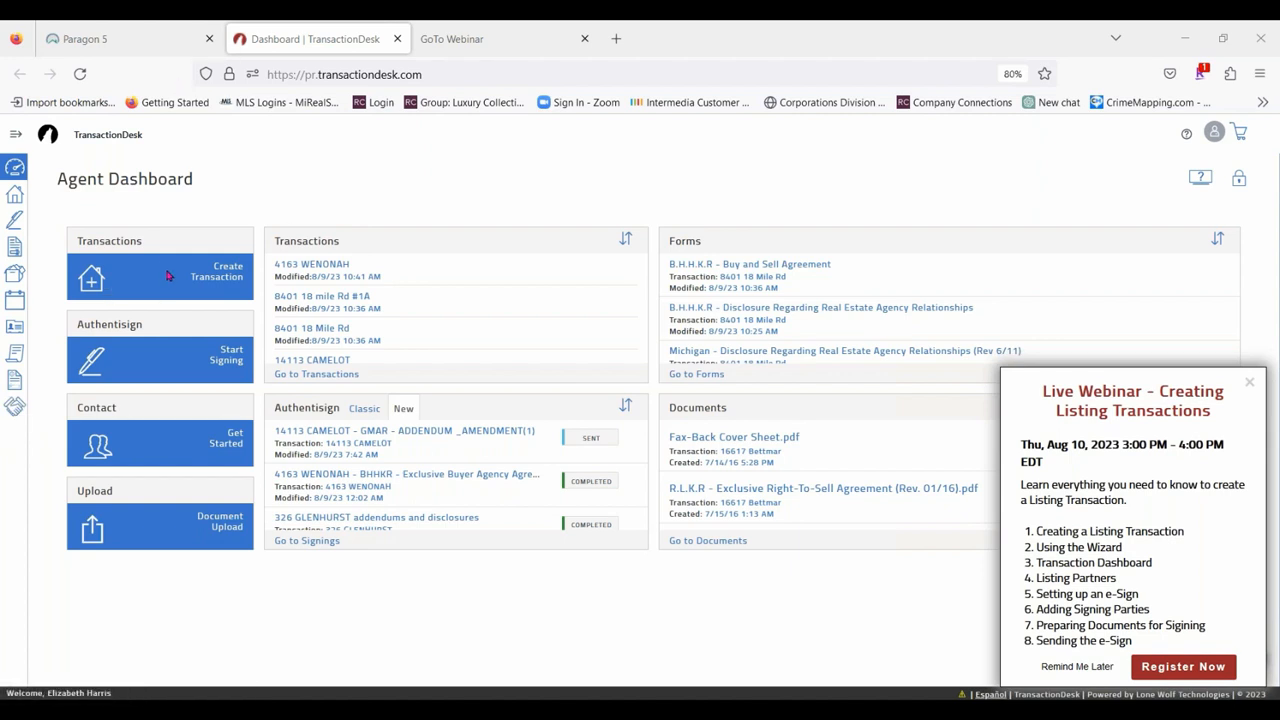
Start a new transaction named "Class Test listing" using the BHHSKR Listing Package template.
left_click(228, 277)
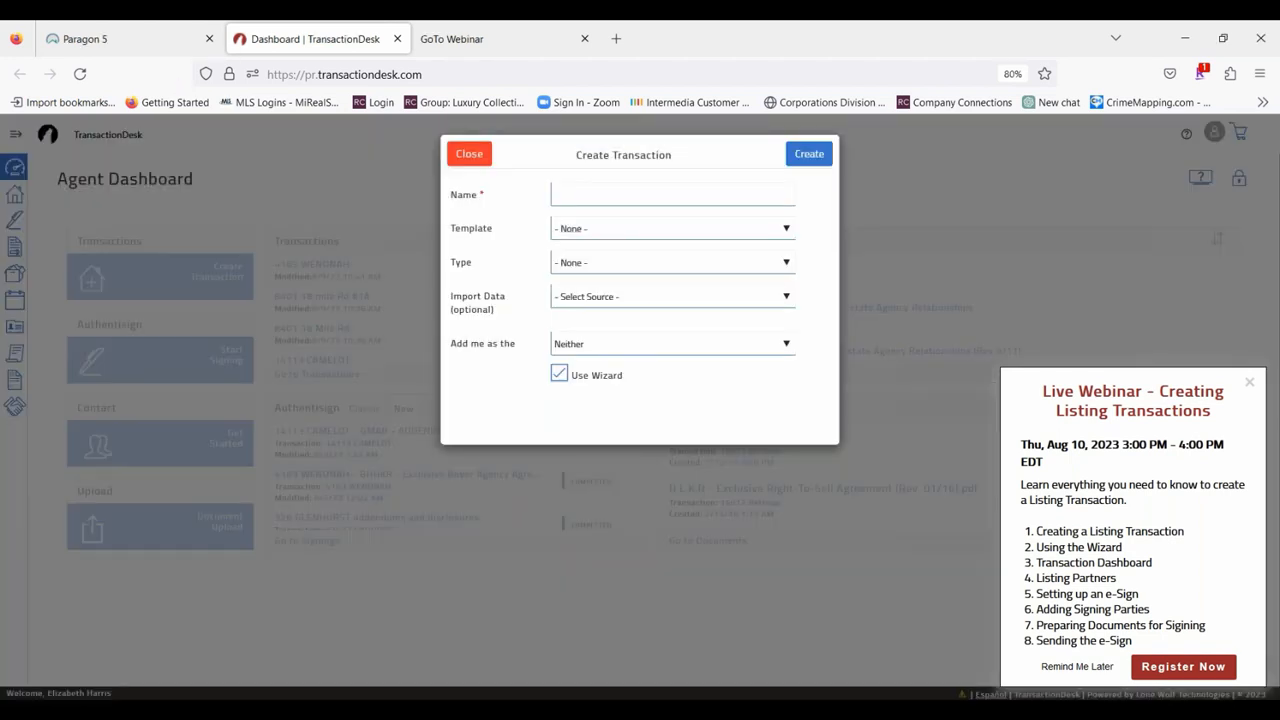
left_click(618, 190)
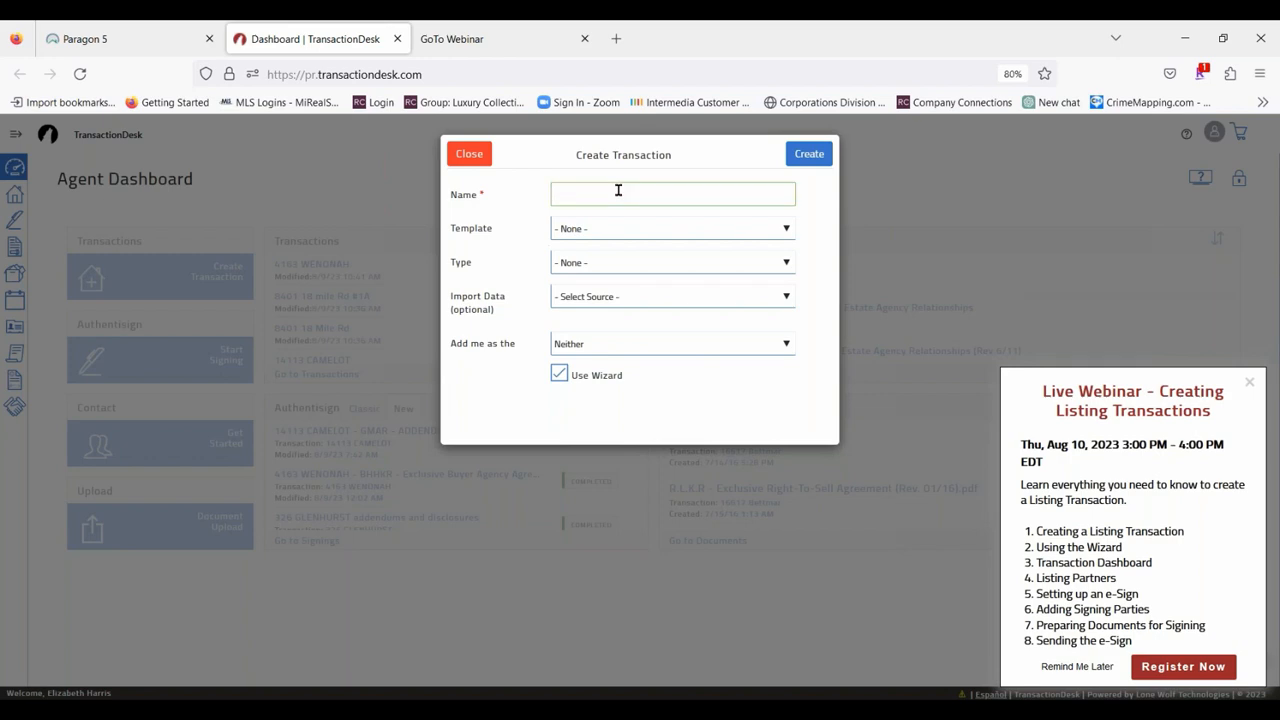
type("Class")
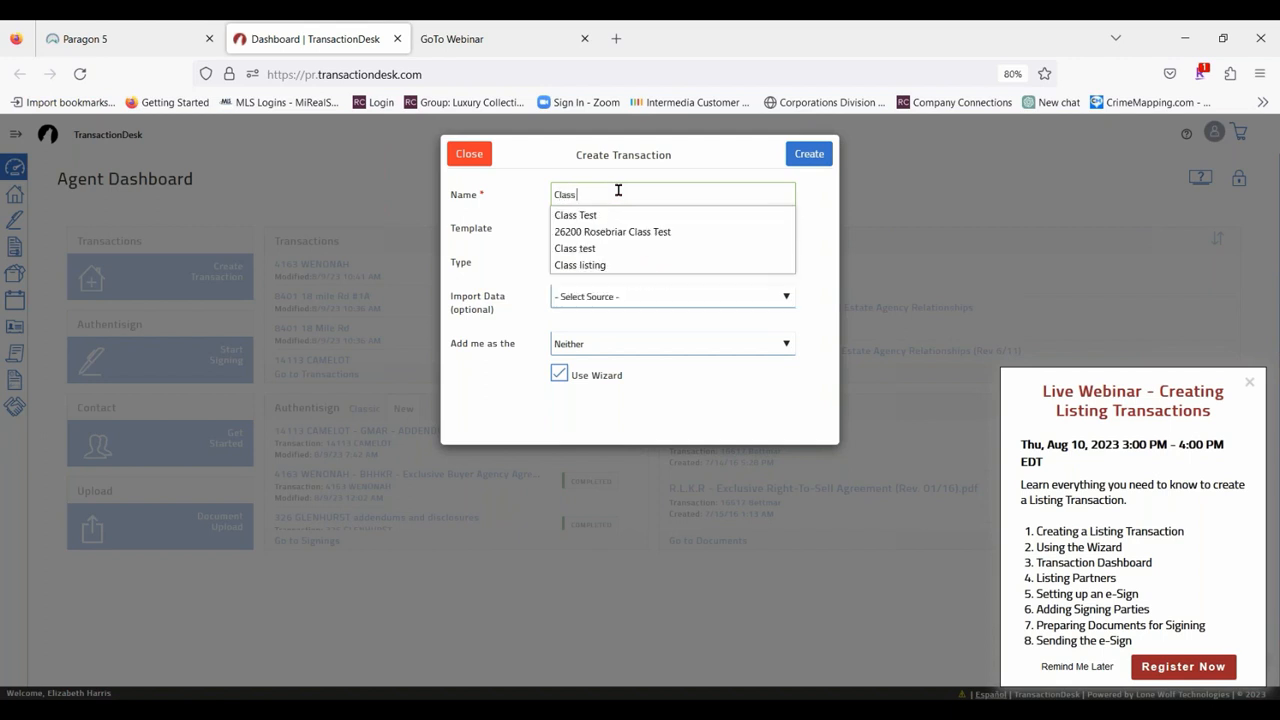
type(" Test")
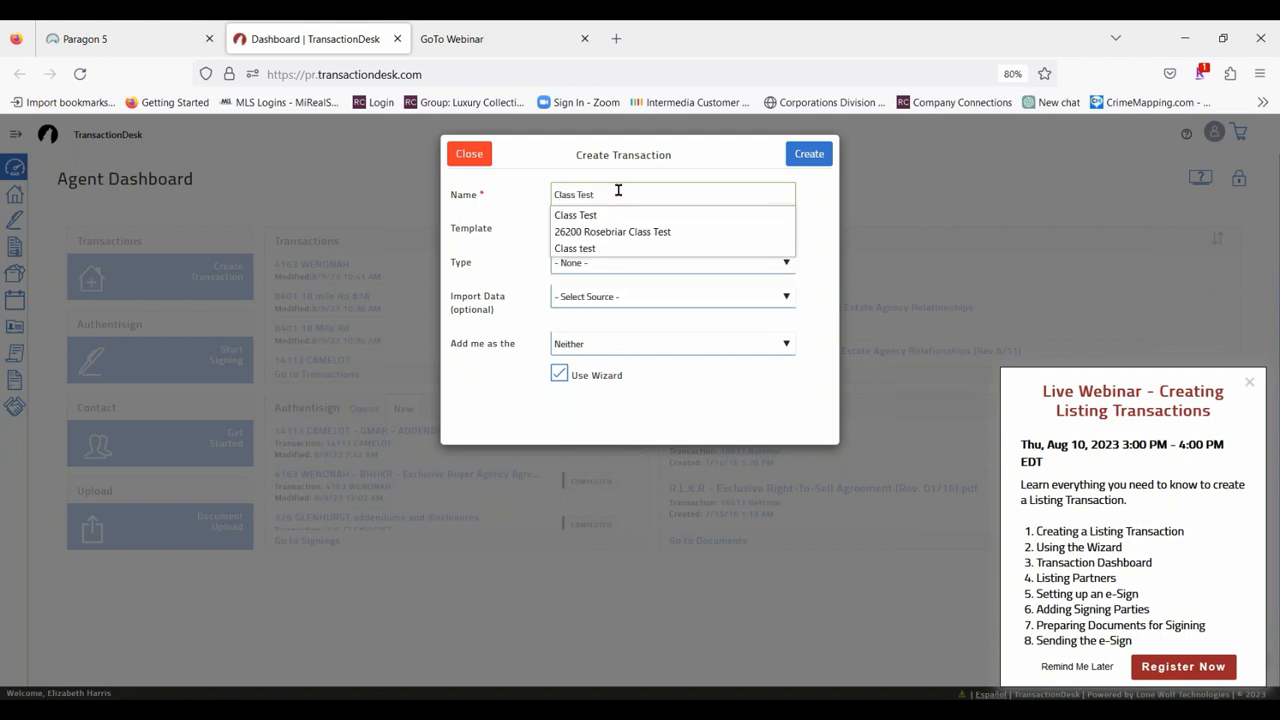
type(" listing")
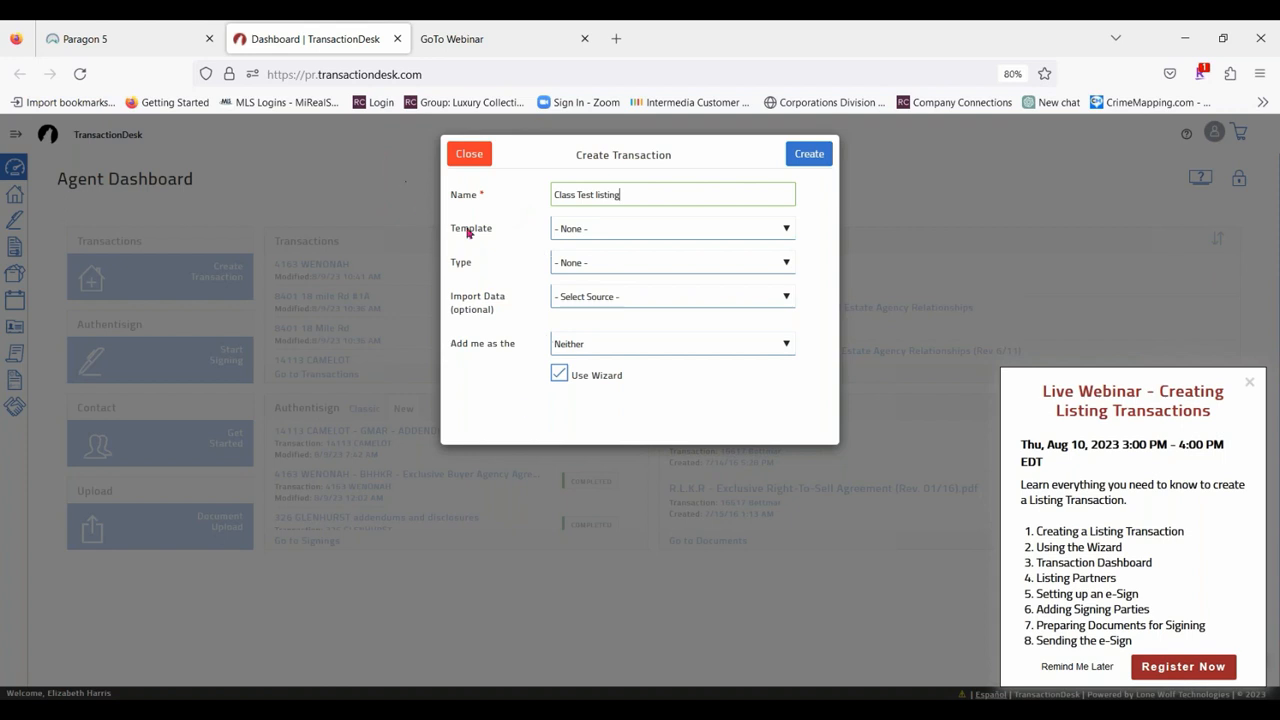
left_click(628, 238)
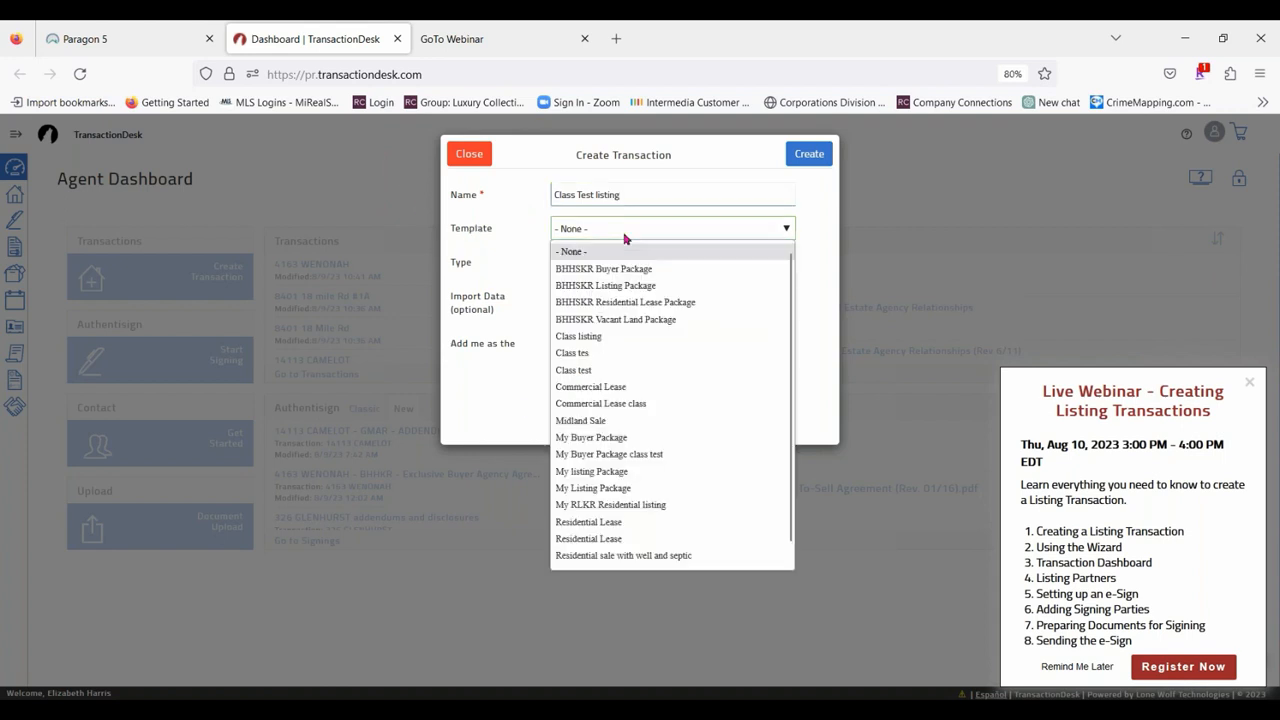
left_click(643, 285)
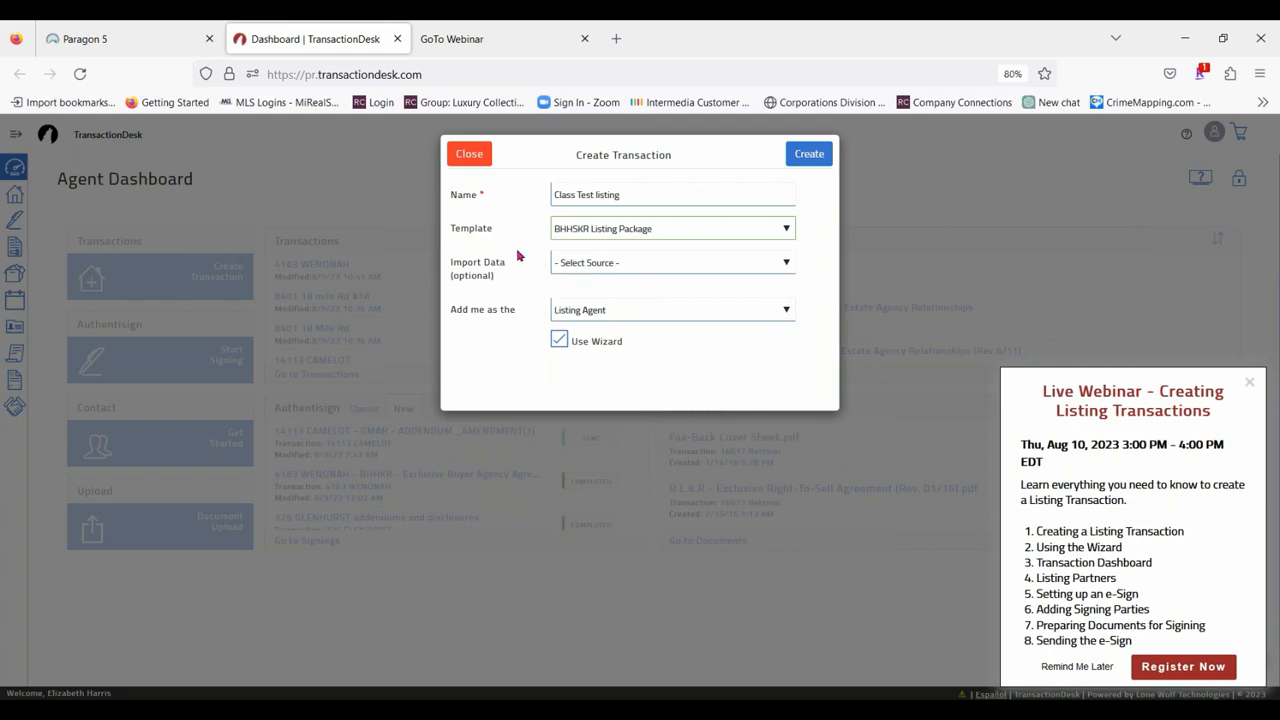
Set the transaction's data import source to Realist (MiRealSource) and the county to Macomb.
left_click(609, 262)
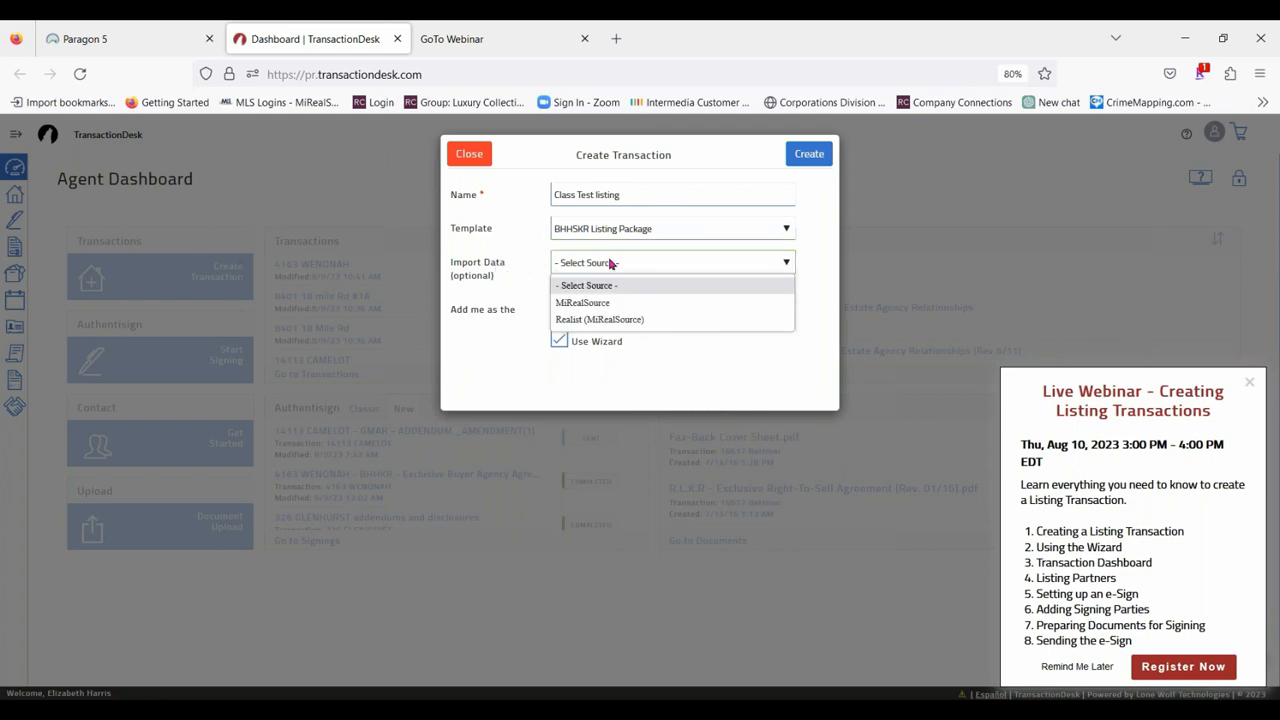
left_click(617, 321)
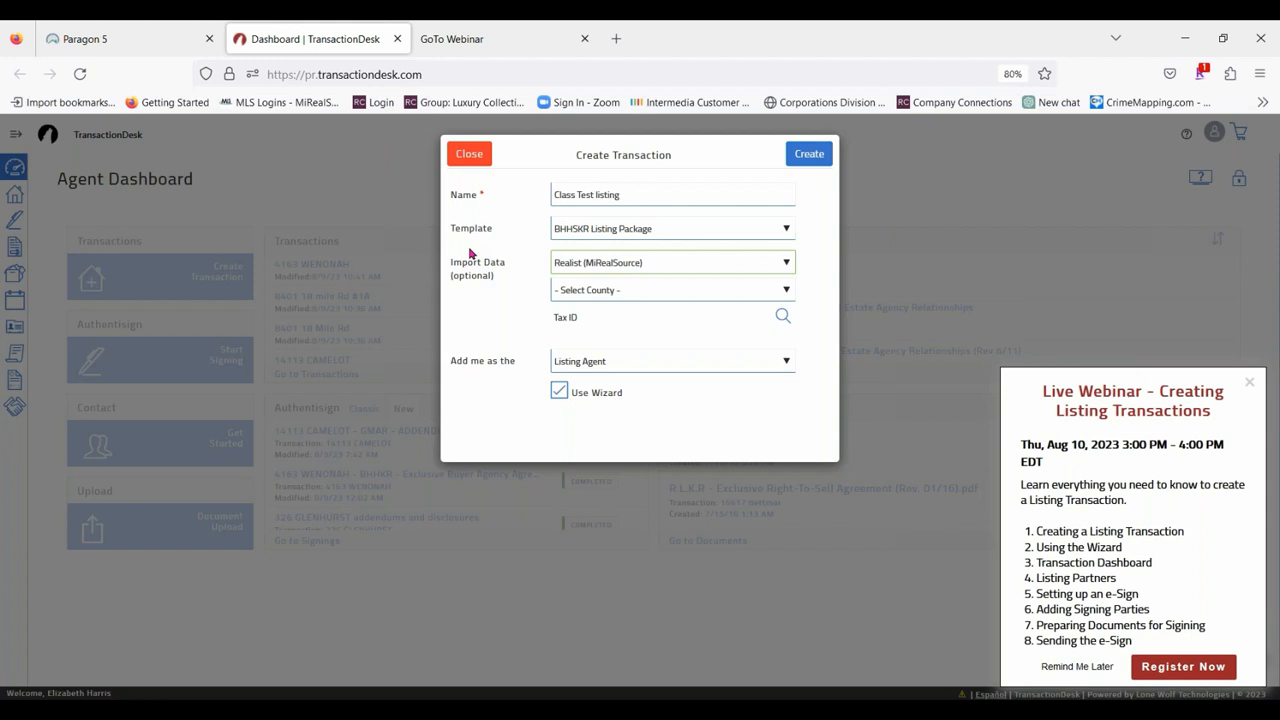
left_click(636, 292)
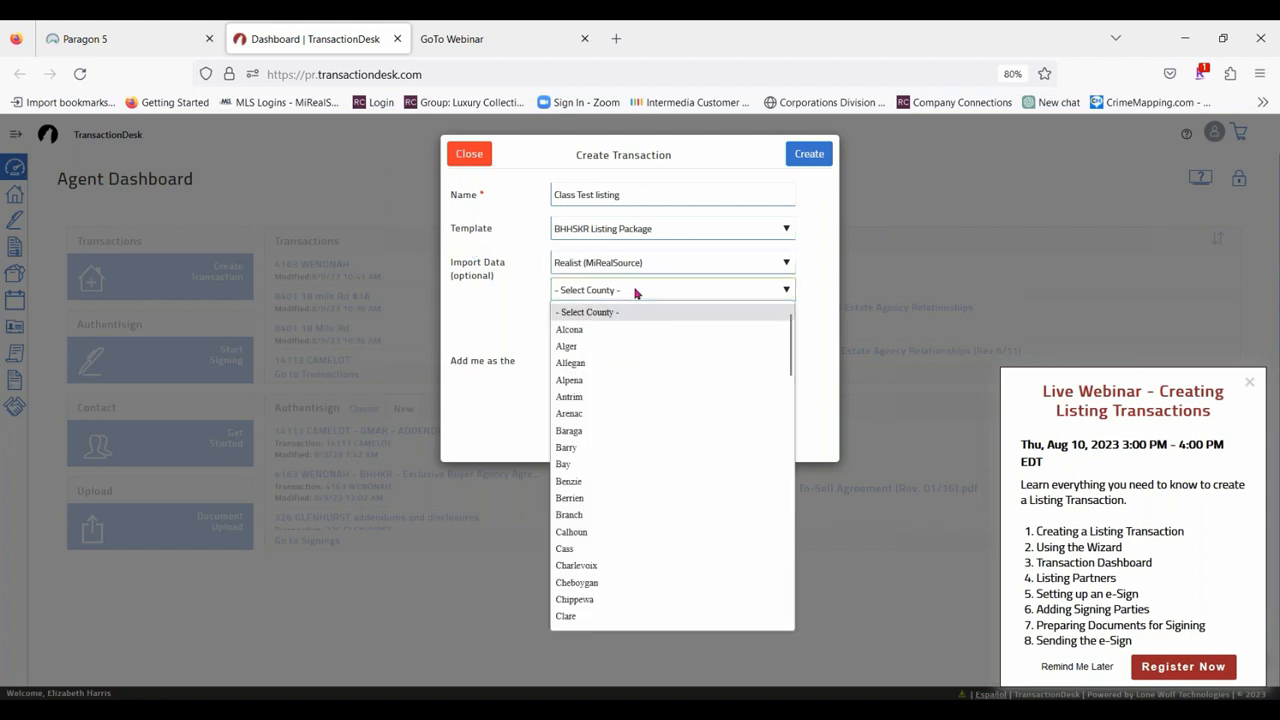
scroll(726, 603, "down", 3)
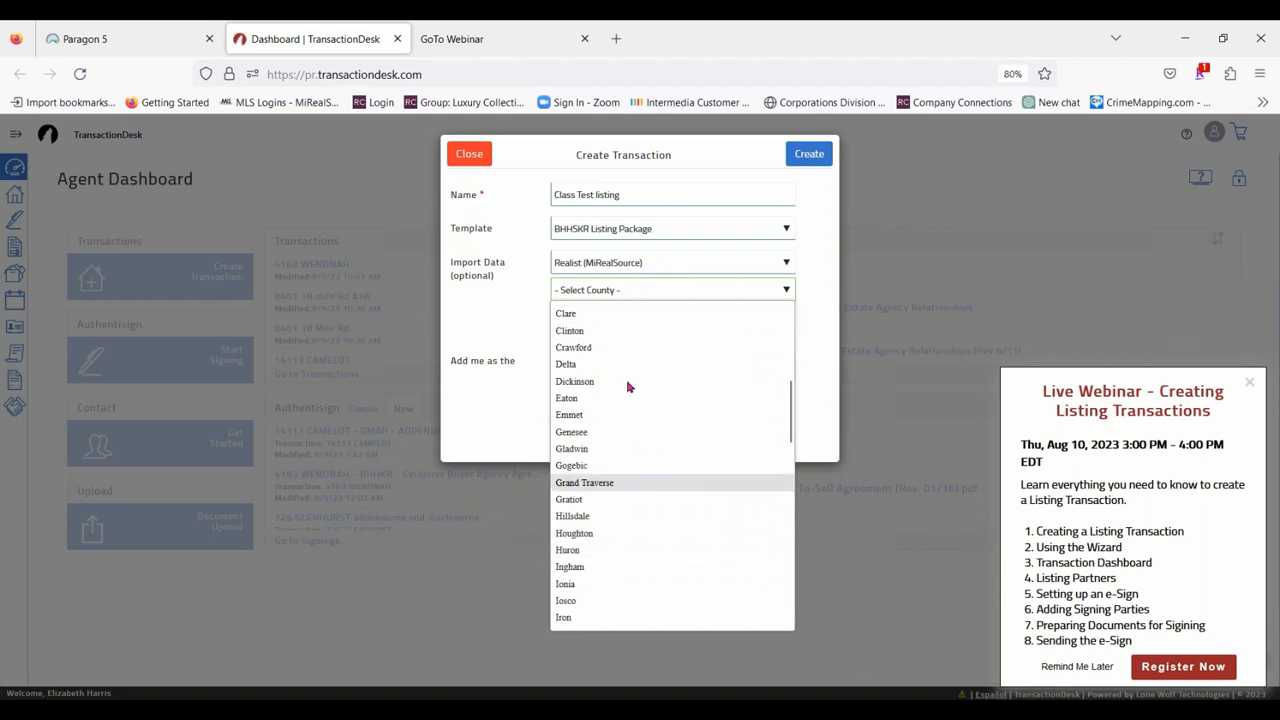
scroll(607, 418, "down", 3)
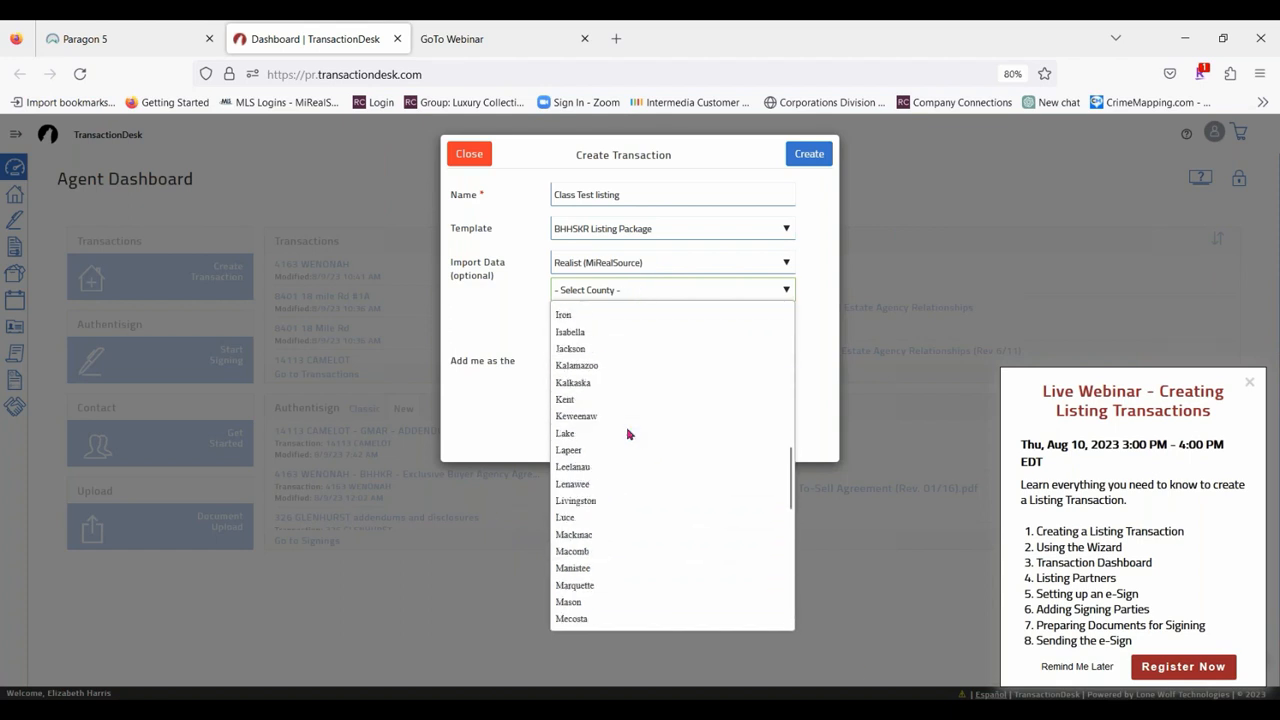
left_click(568, 534)
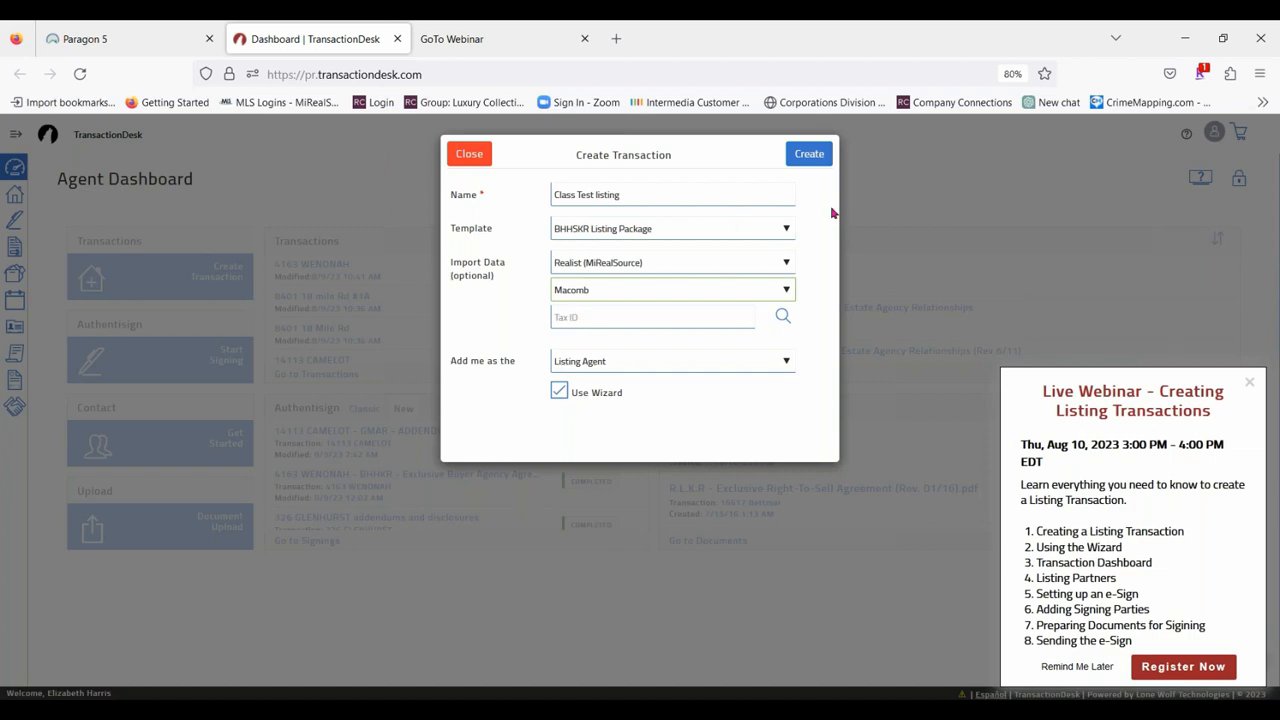
Search the Macomb tax data for the property by its street number and street name.
left_click(785, 318)
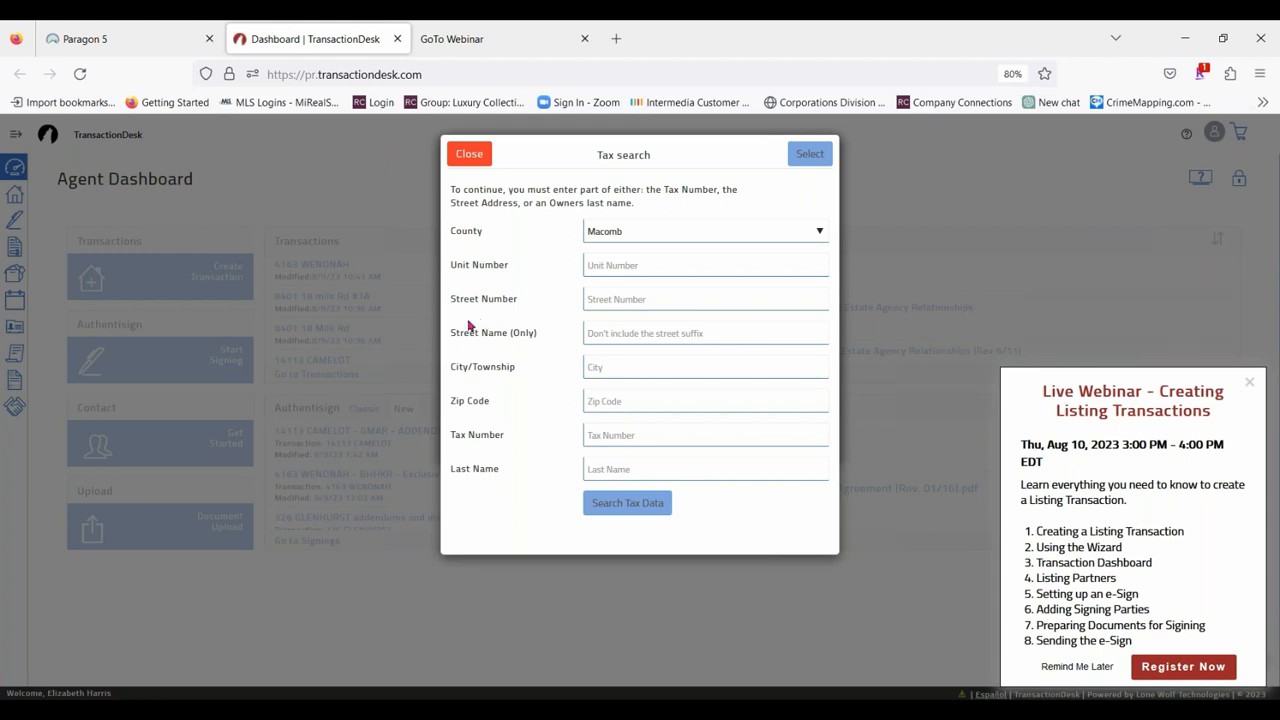
left_click(629, 300)
left_click(618, 337)
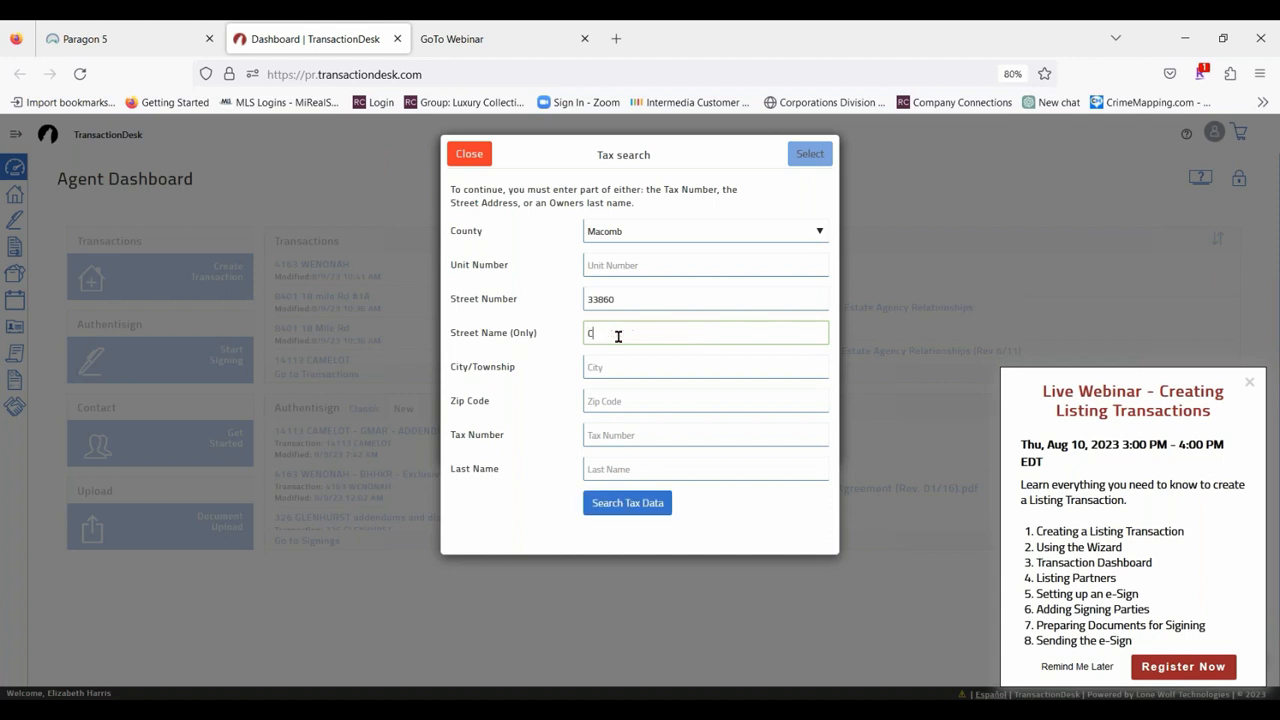
left_click(642, 505)
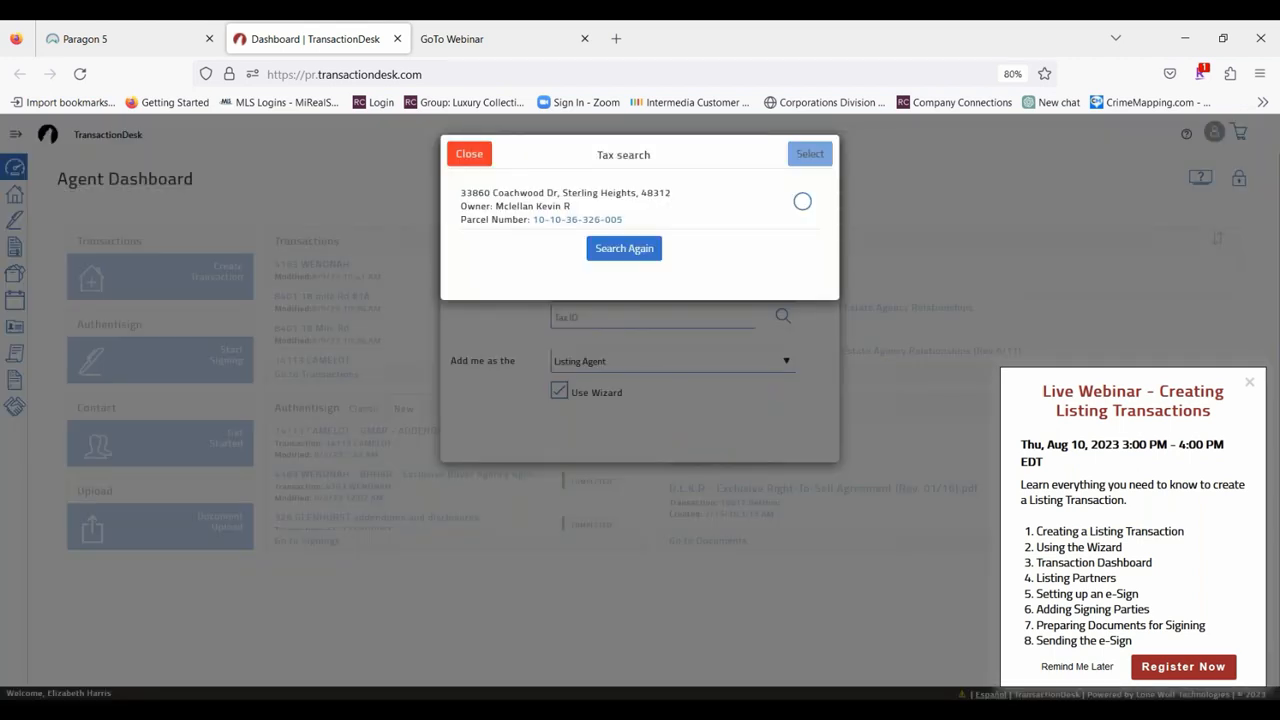
Import the matching property's tax record and create the listing transaction with the wizard.
left_click(802, 202)
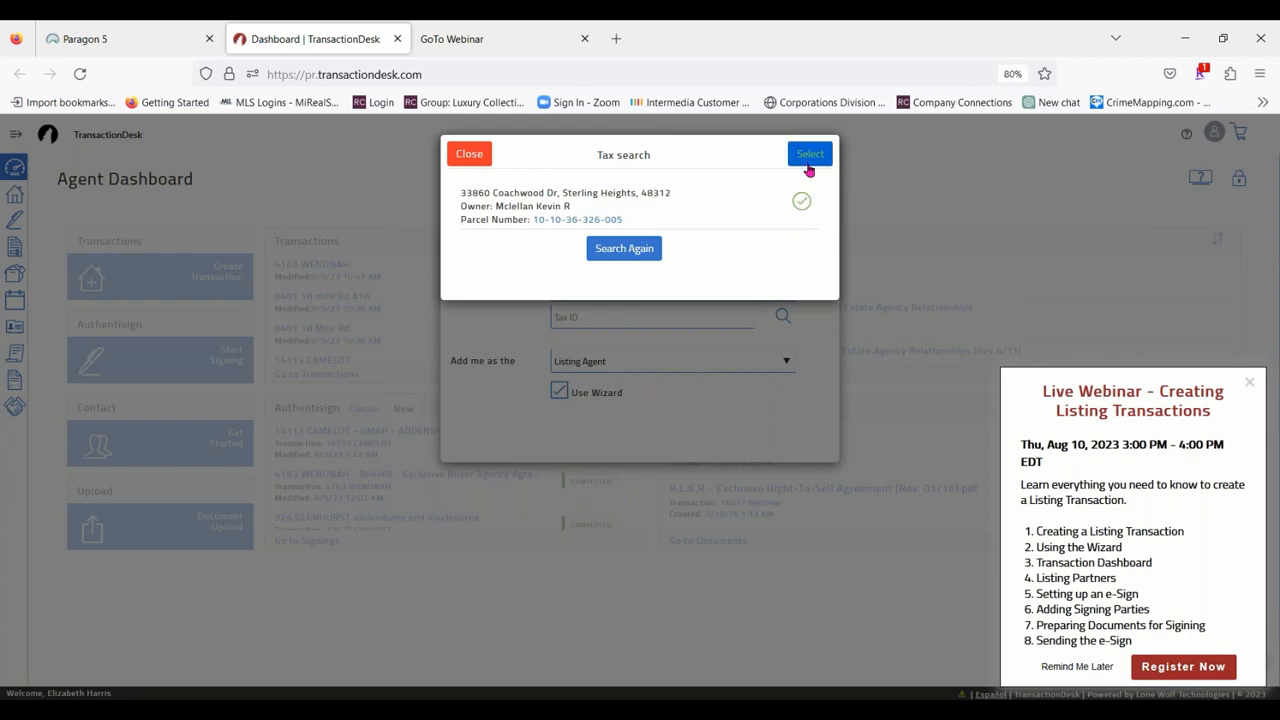
left_click(810, 153)
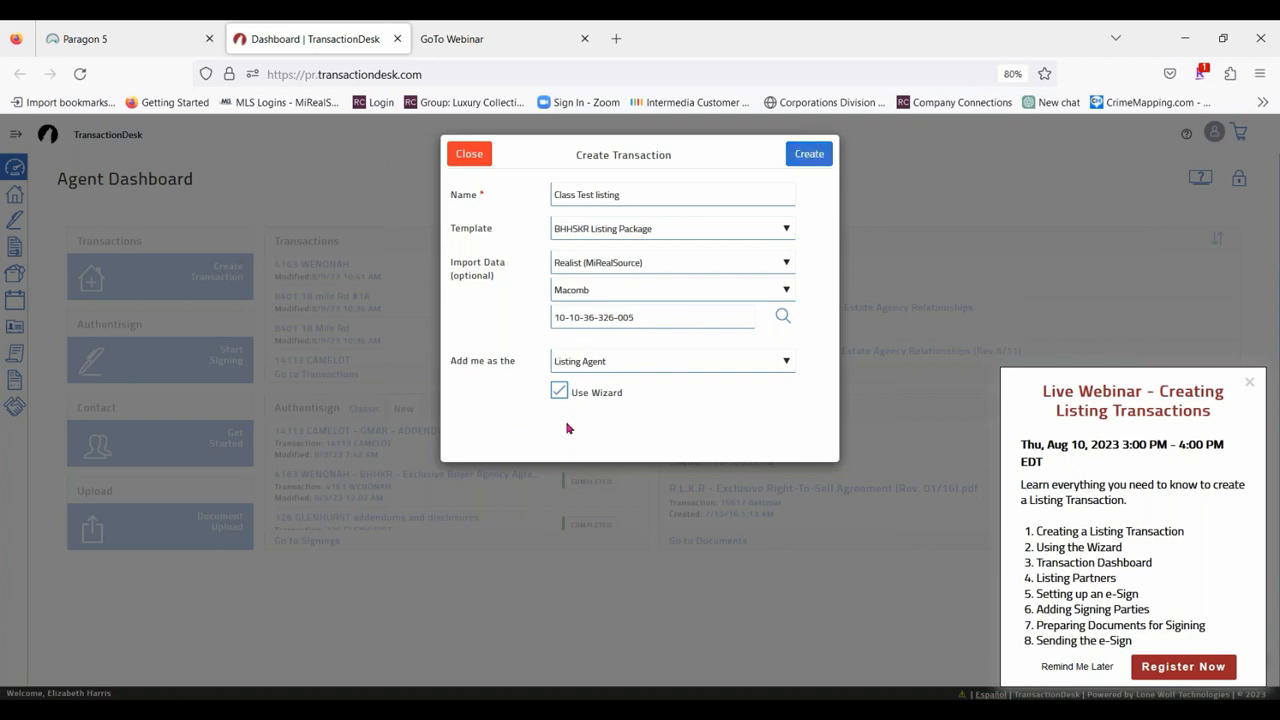
left_click(806, 155)
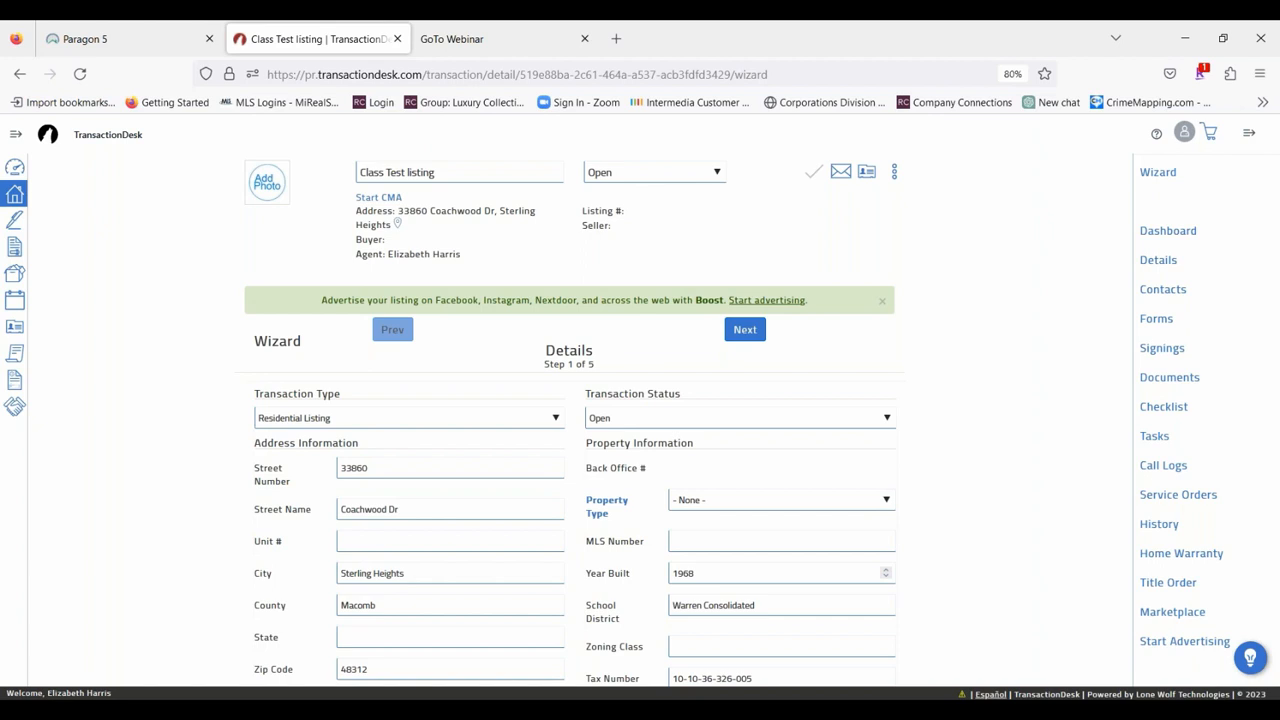
Set the list price to 300000 in the wizard's listing information.
scroll(790, 400, "down", 3)
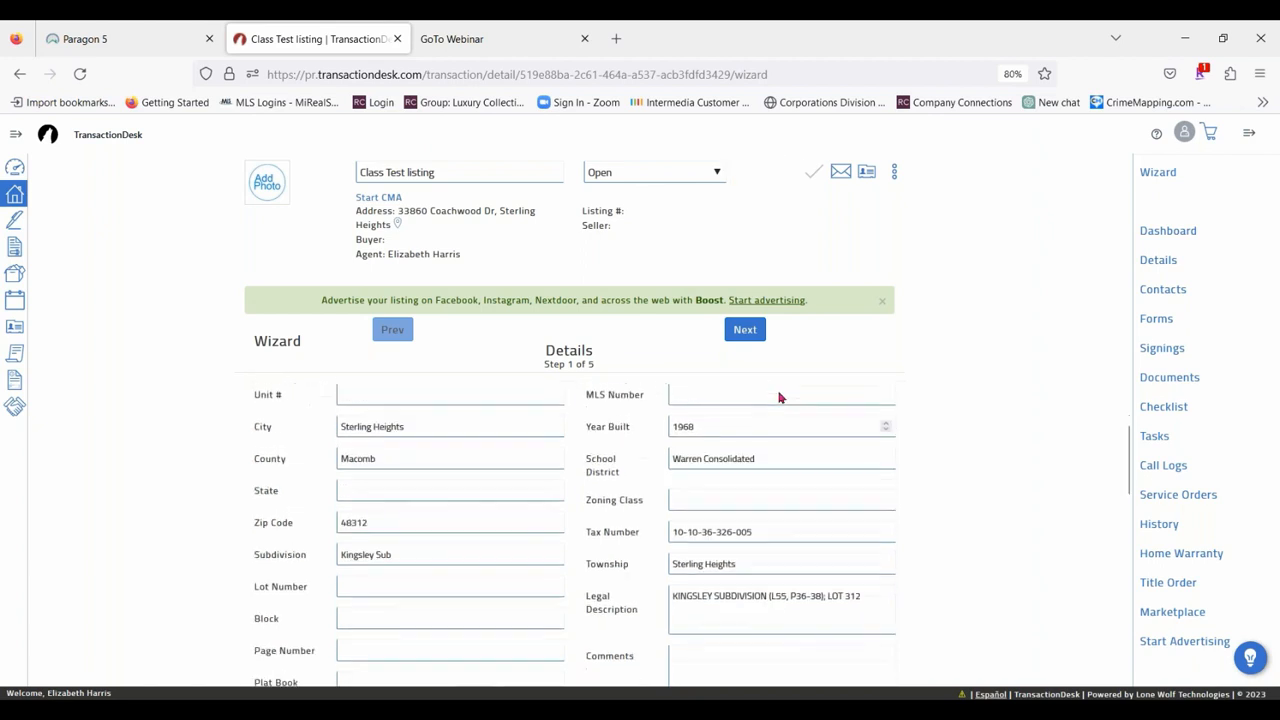
scroll(673, 445, "down", 4)
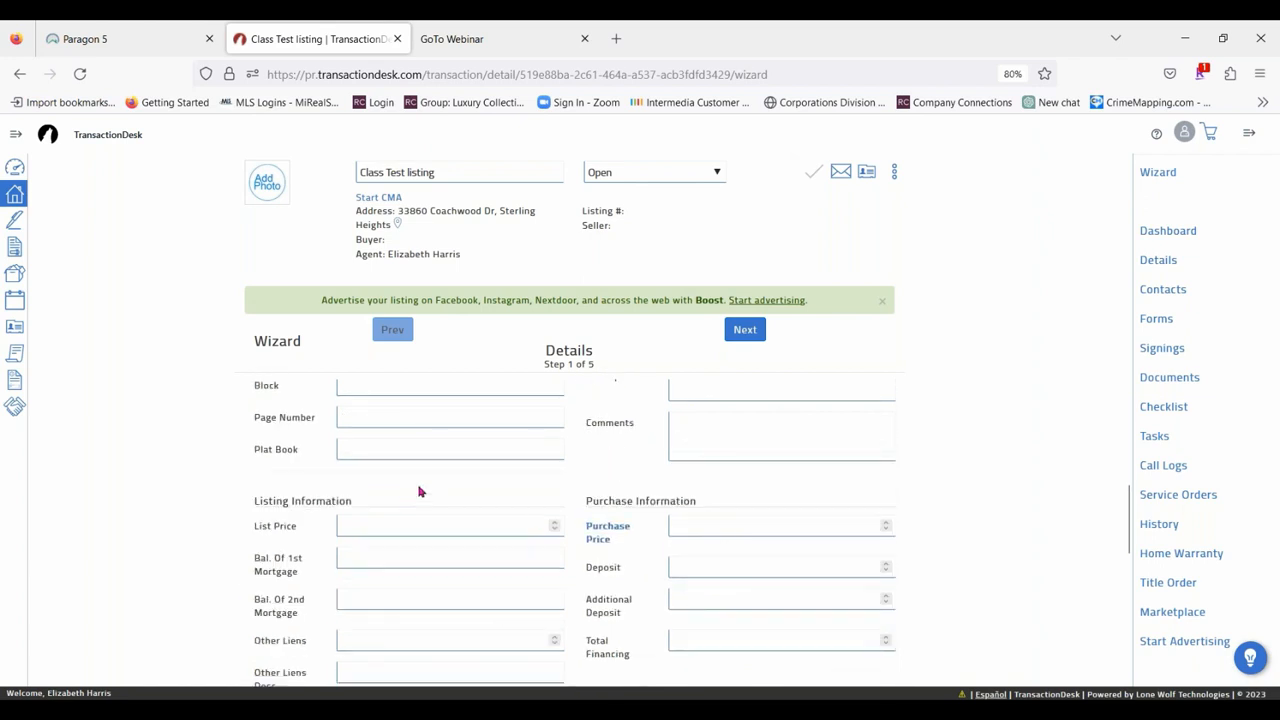
left_click(415, 527)
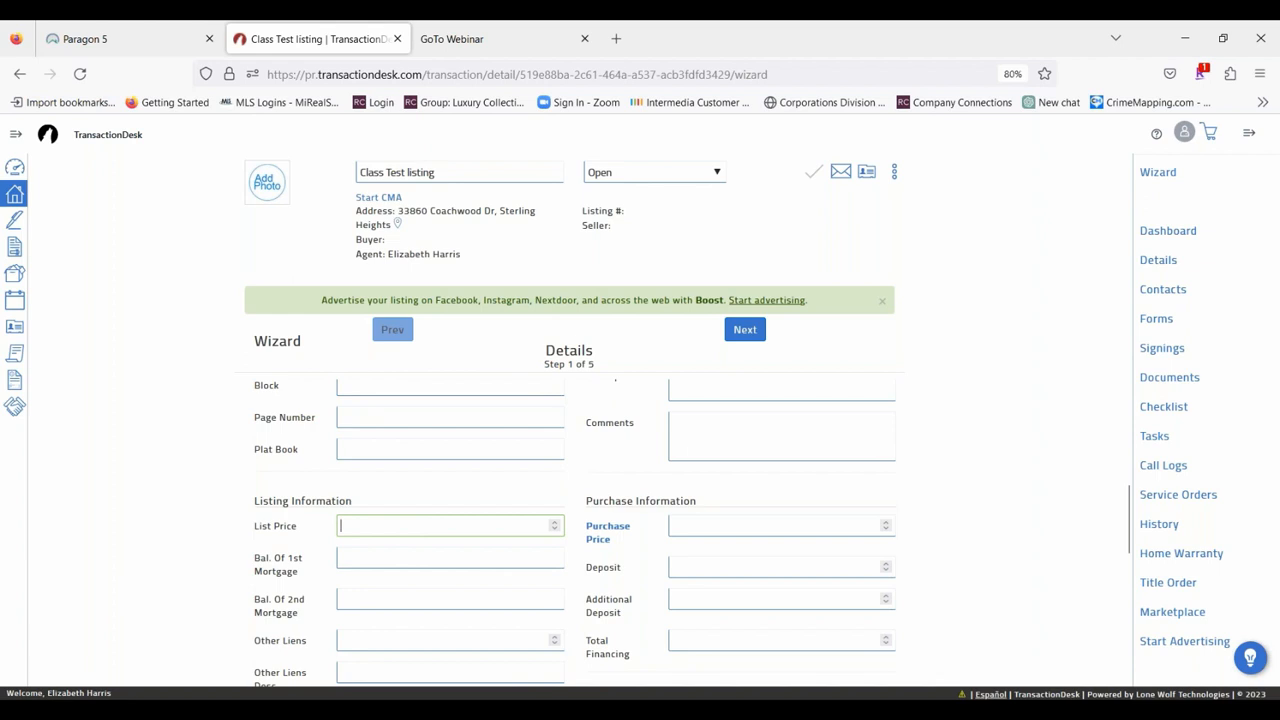
type("300000")
Set the property type to RESIDENTIAL and proceed to the wizard's Transaction Dates step.
scroll(596, 605, "up", 4)
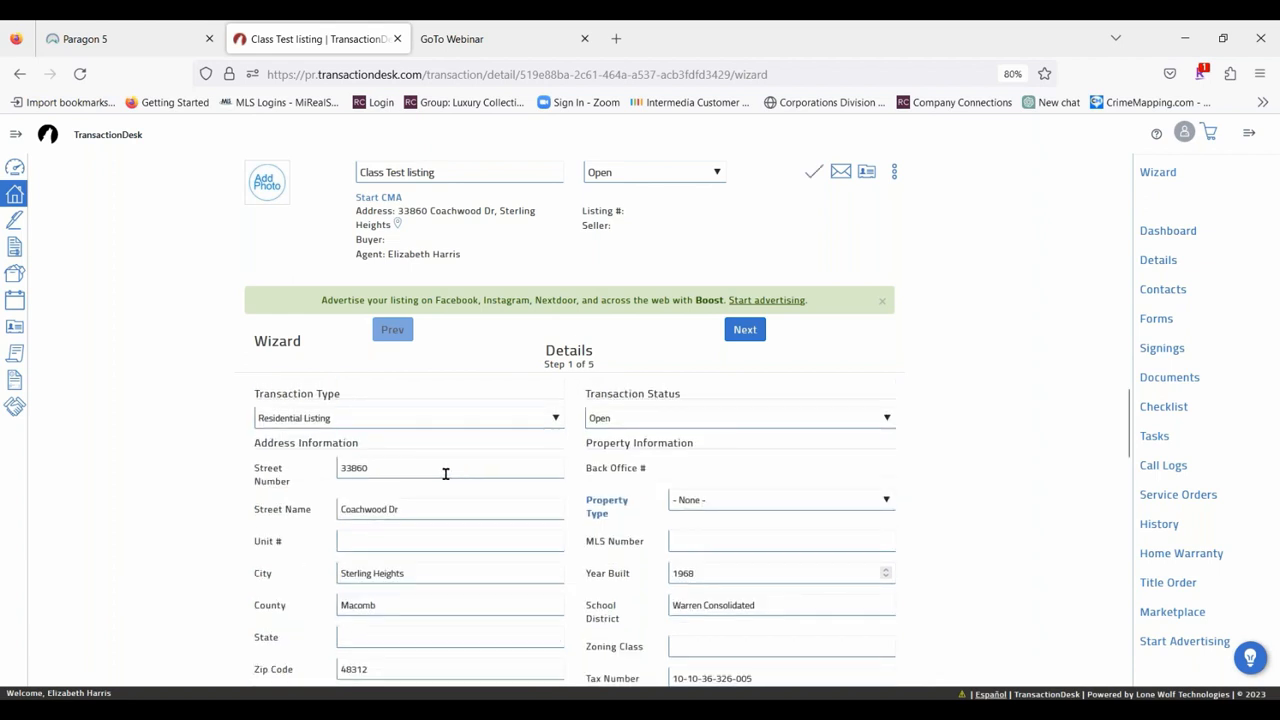
left_click(748, 333)
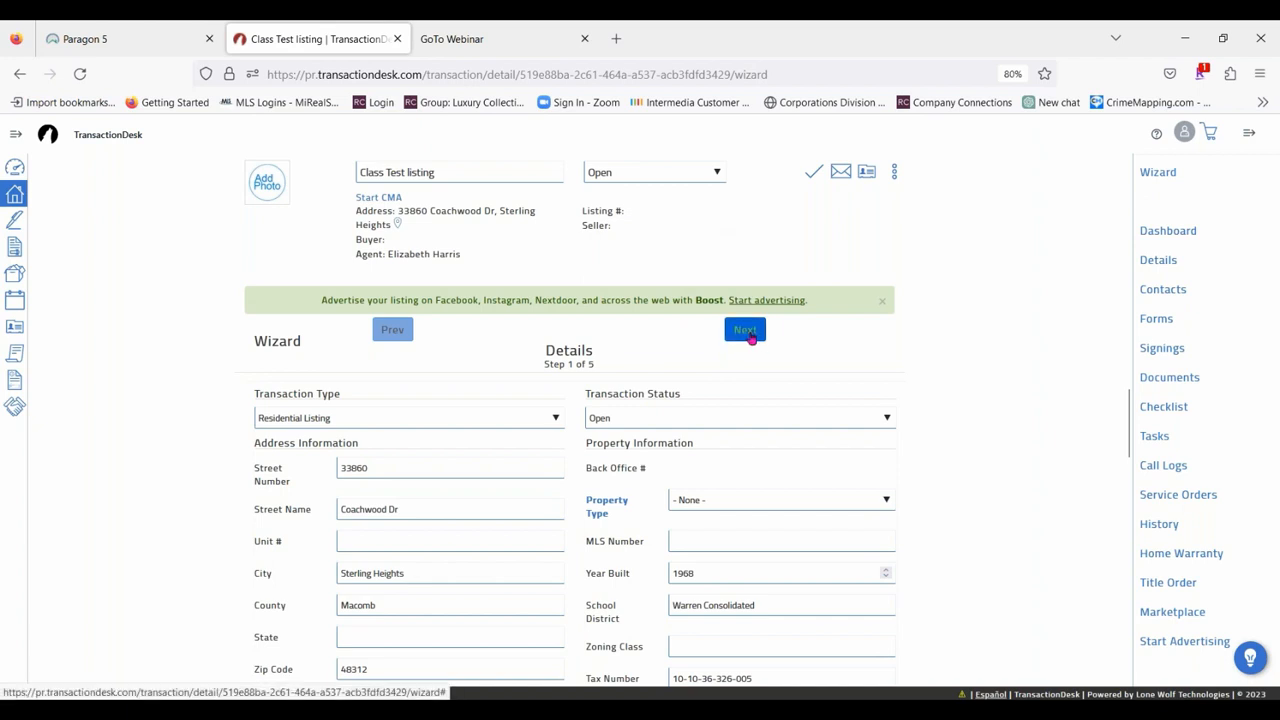
left_click(729, 500)
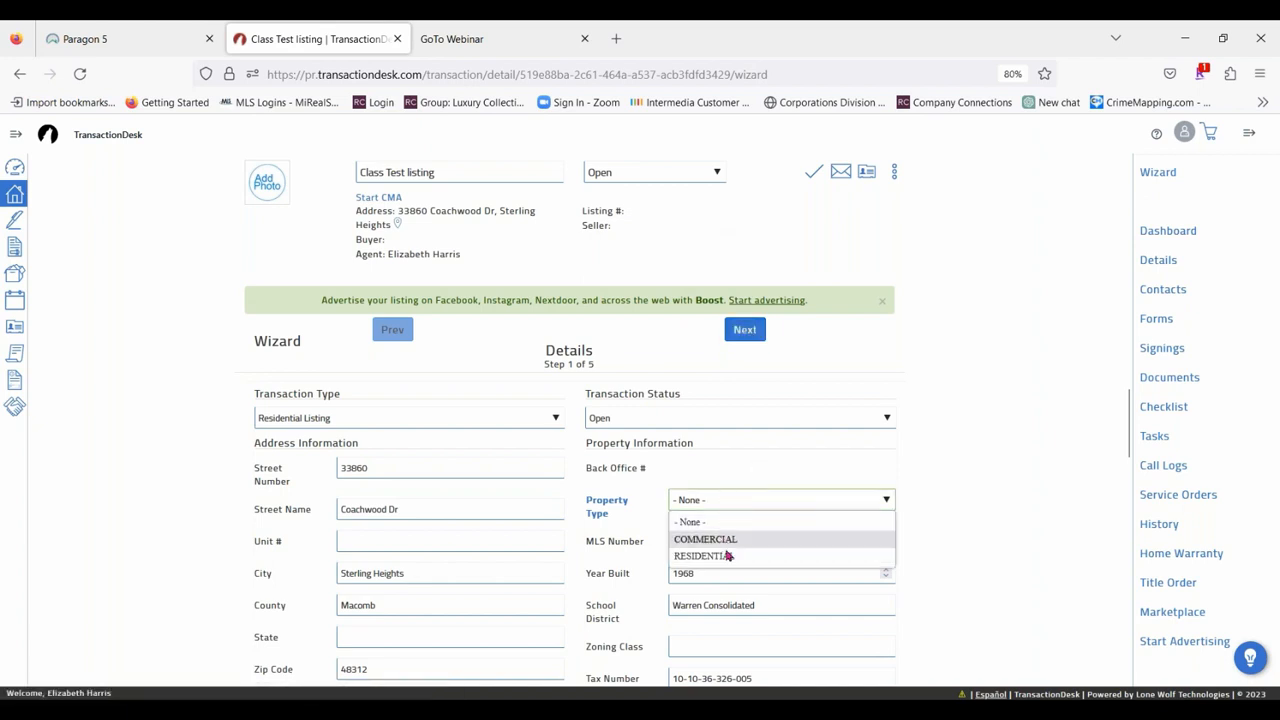
left_click(729, 556)
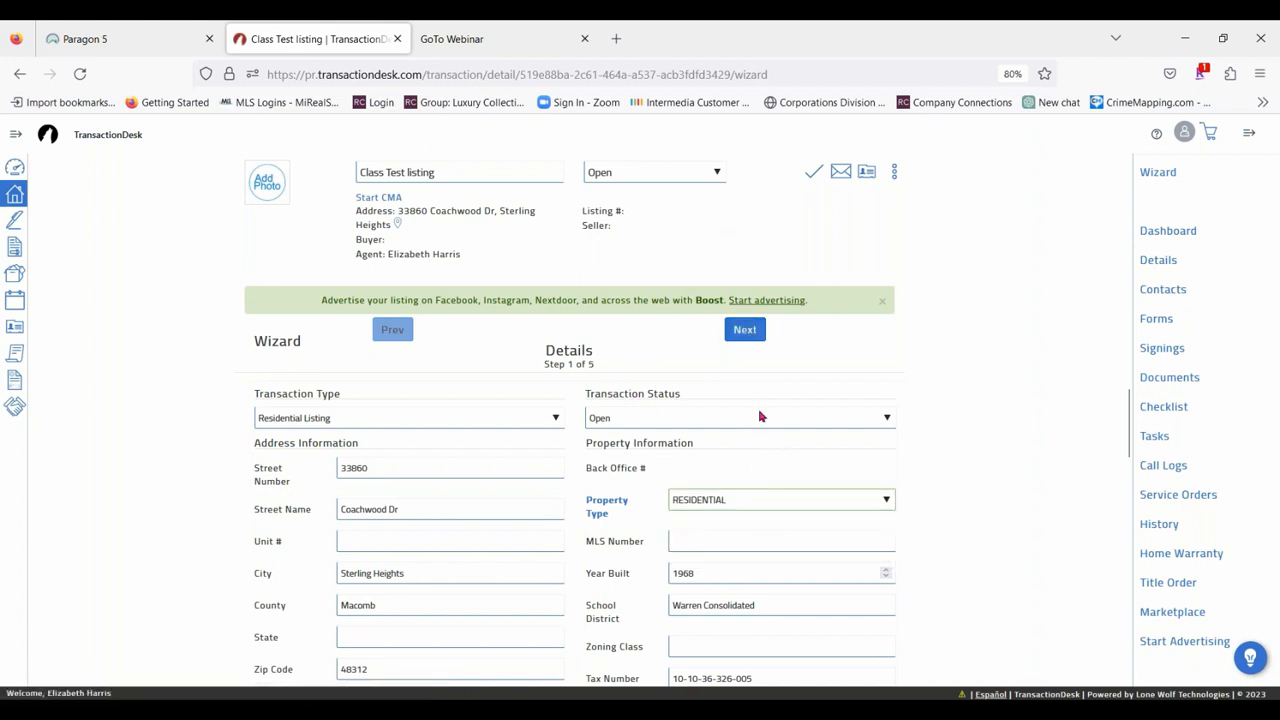
left_click(746, 332)
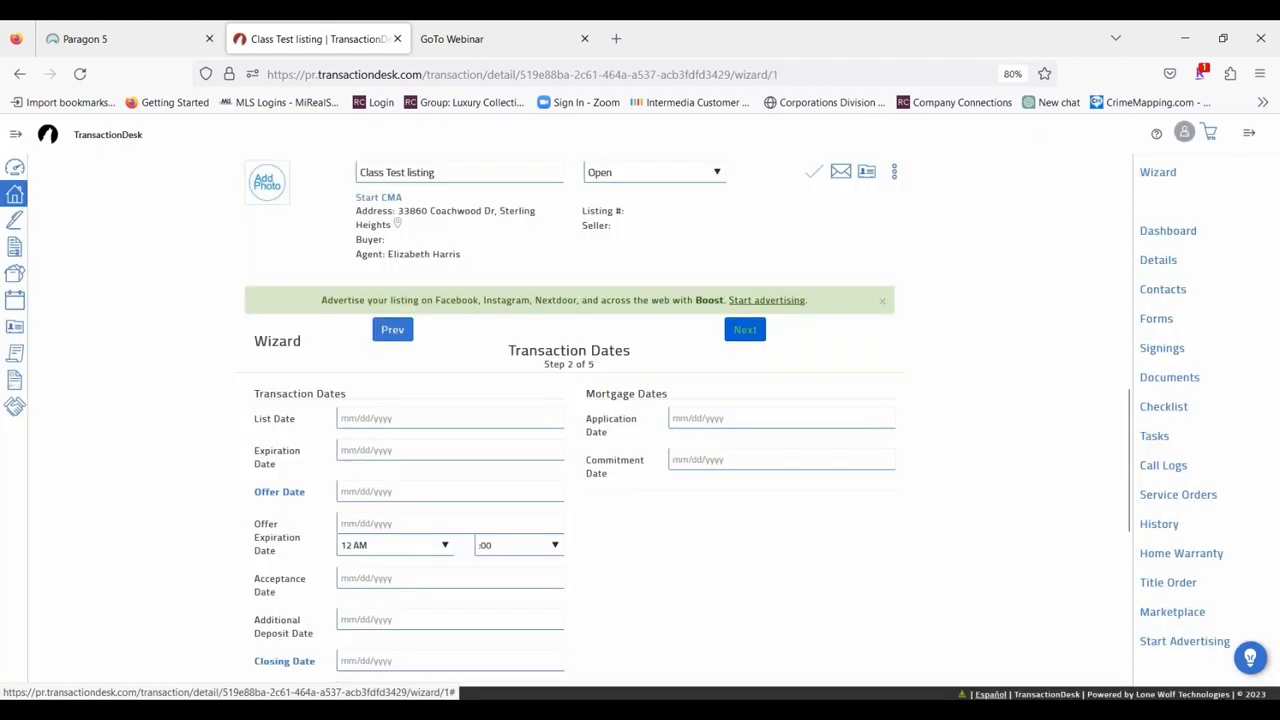
Set the list date to 08/10/2023 and the expiration date to 08/31/2023.
left_click(350, 418)
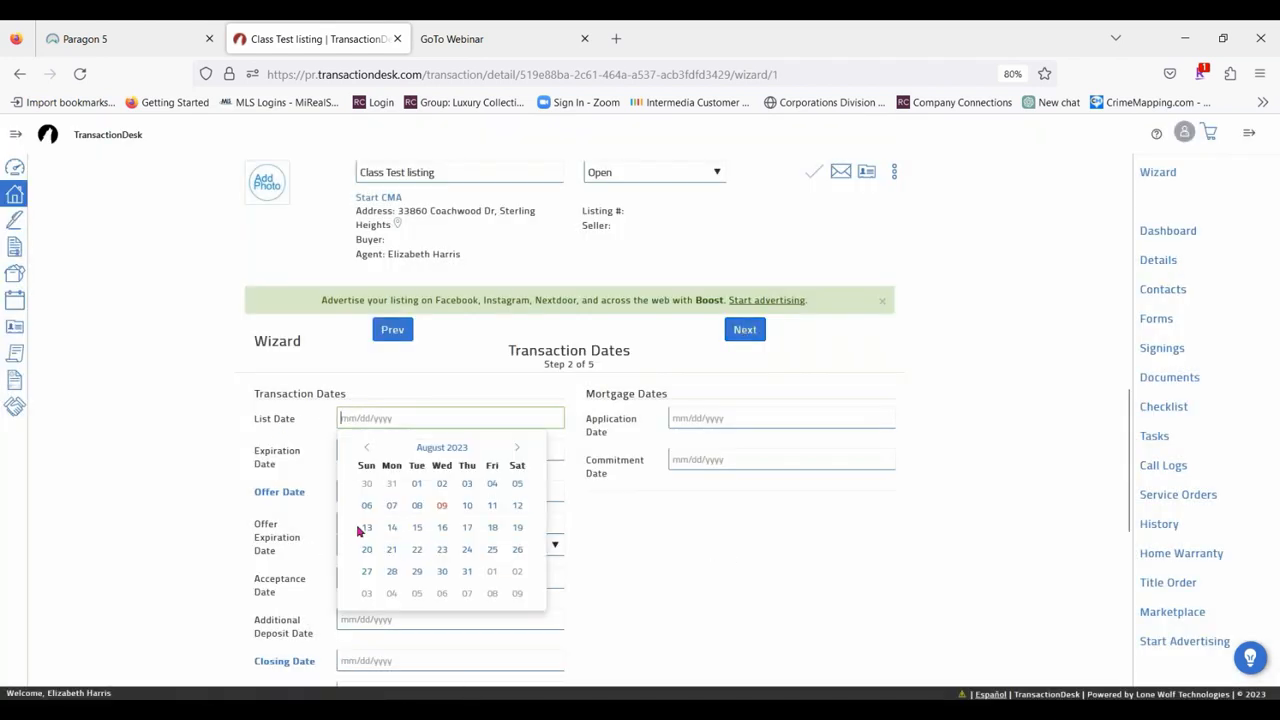
left_click(467, 505)
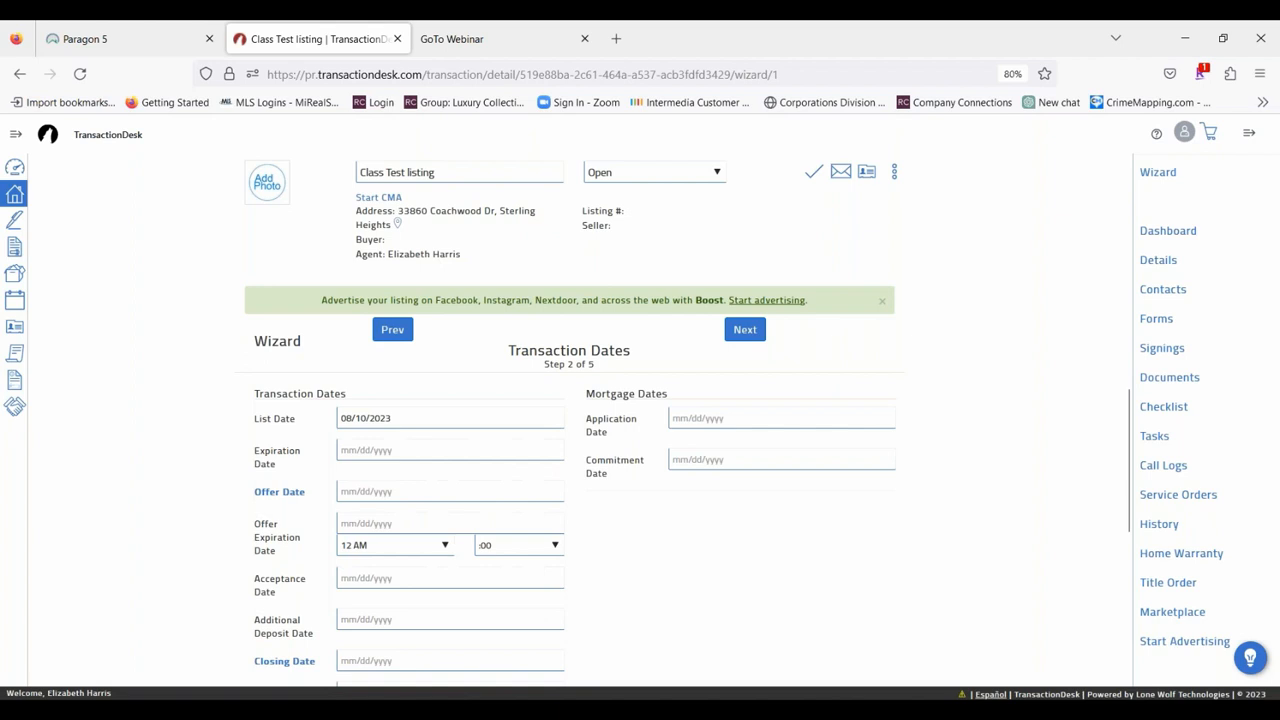
left_click(344, 450)
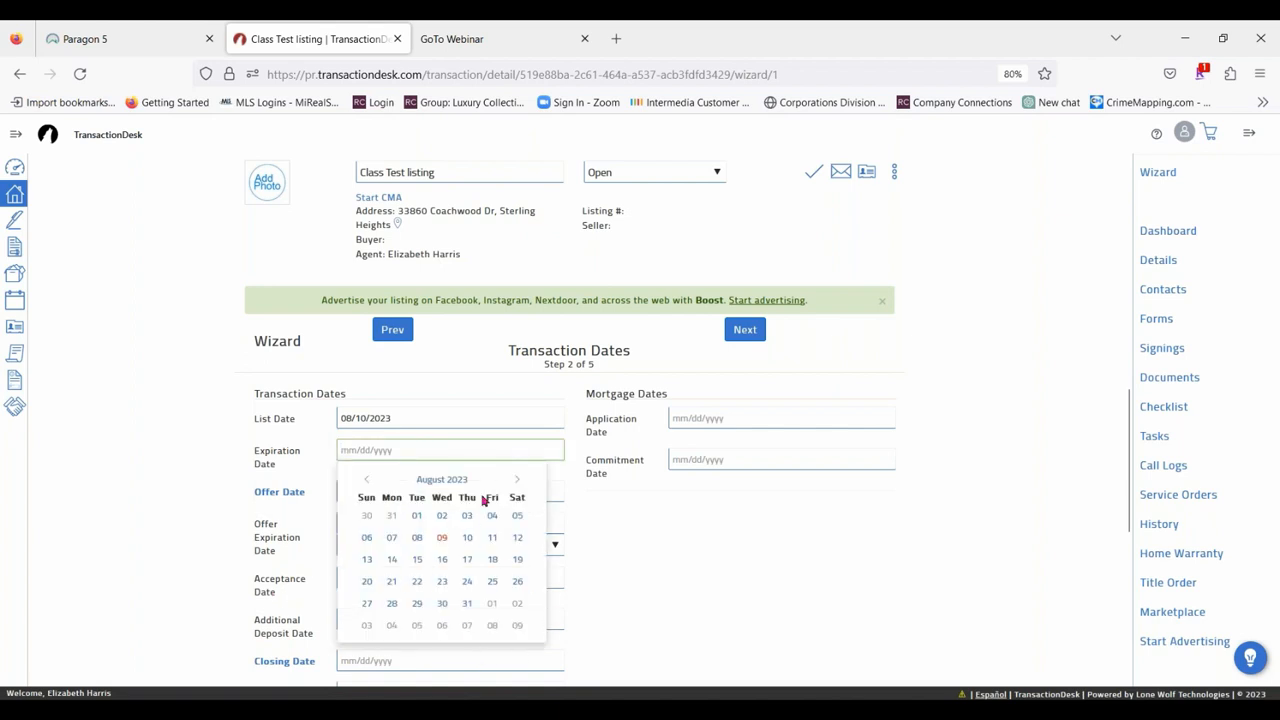
left_click(478, 606)
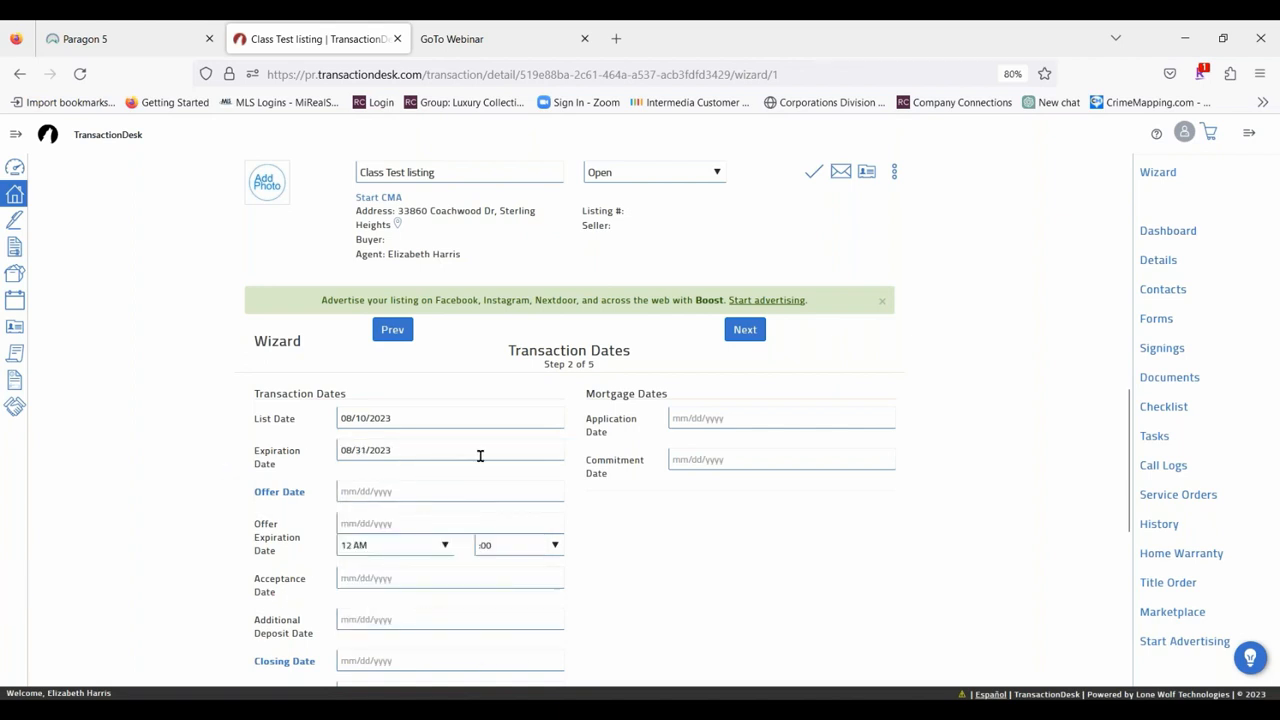
Proceed to the wizard's Contacts step and enter the first and last name of the blank seller contact.
scroll(460, 438, "down", 4)
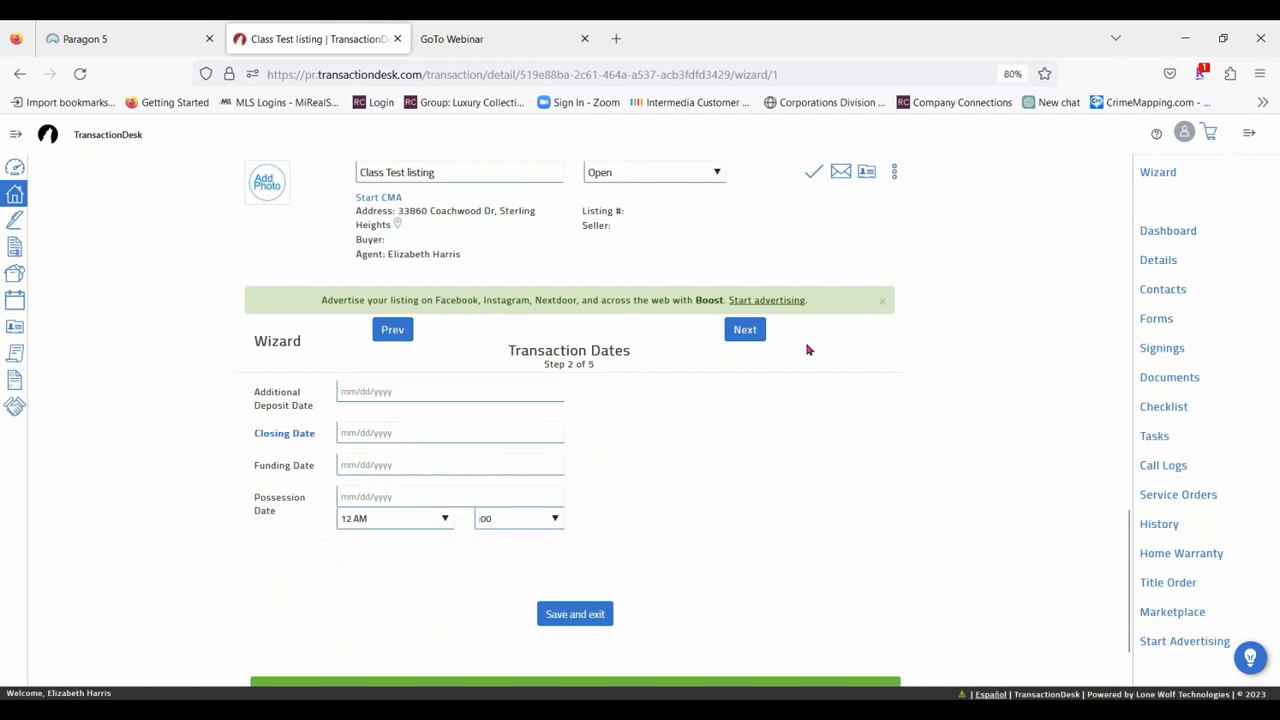
left_click(745, 330)
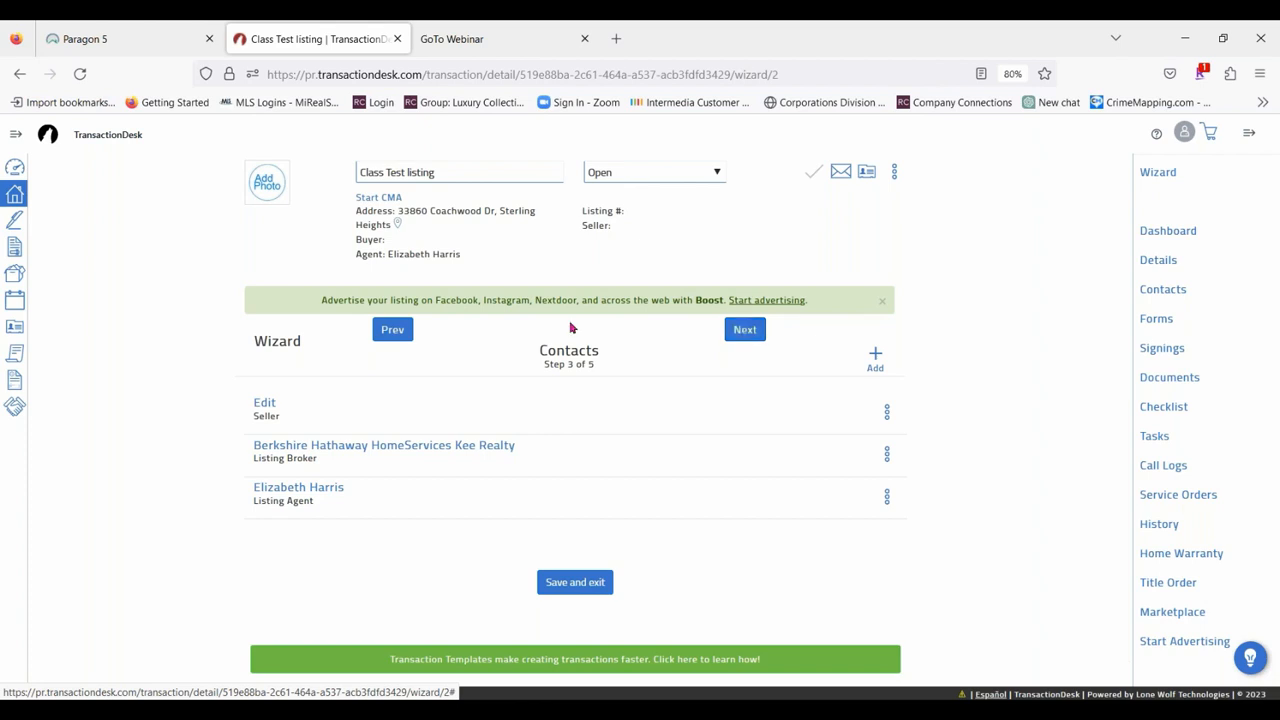
left_click(265, 404)
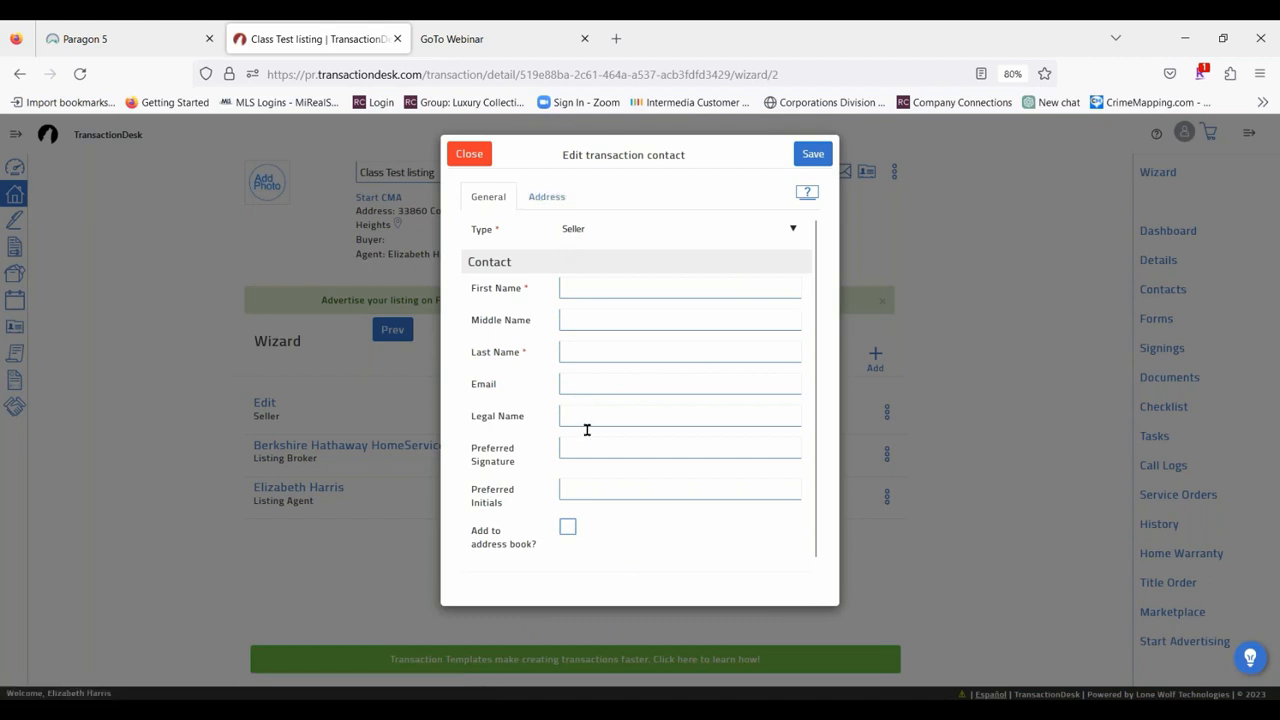
left_click(579, 289)
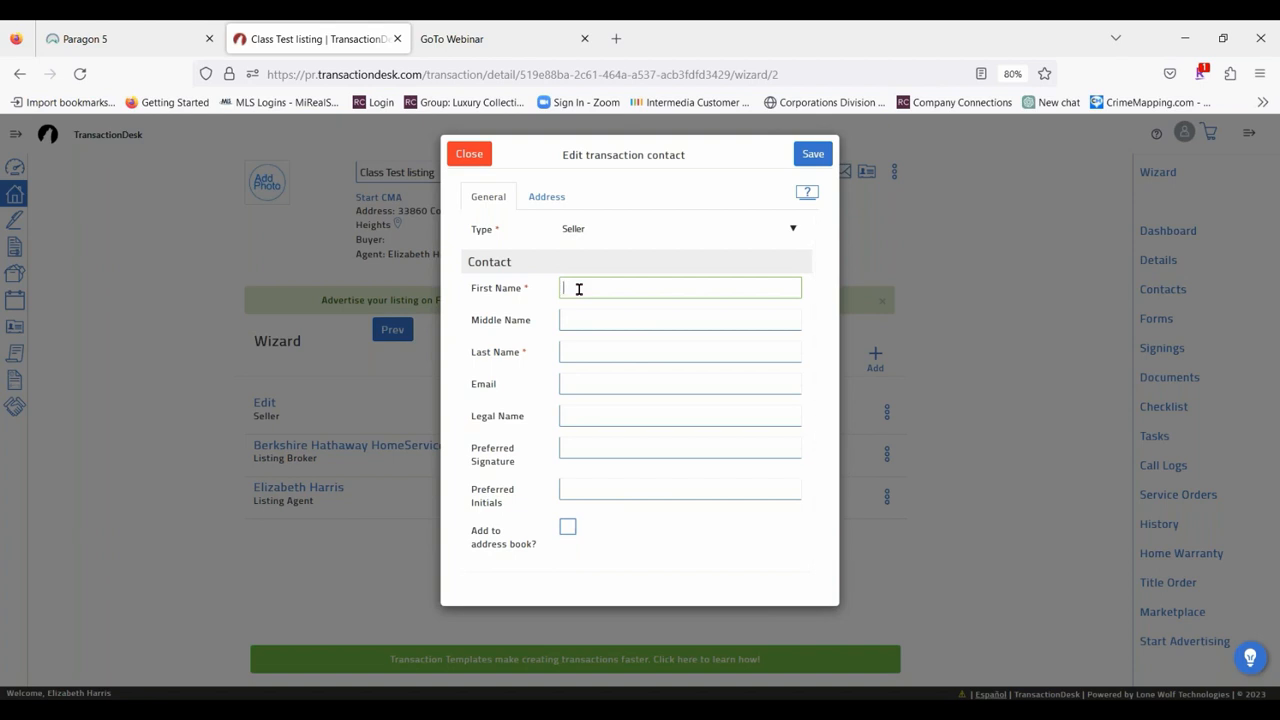
type("Mr")
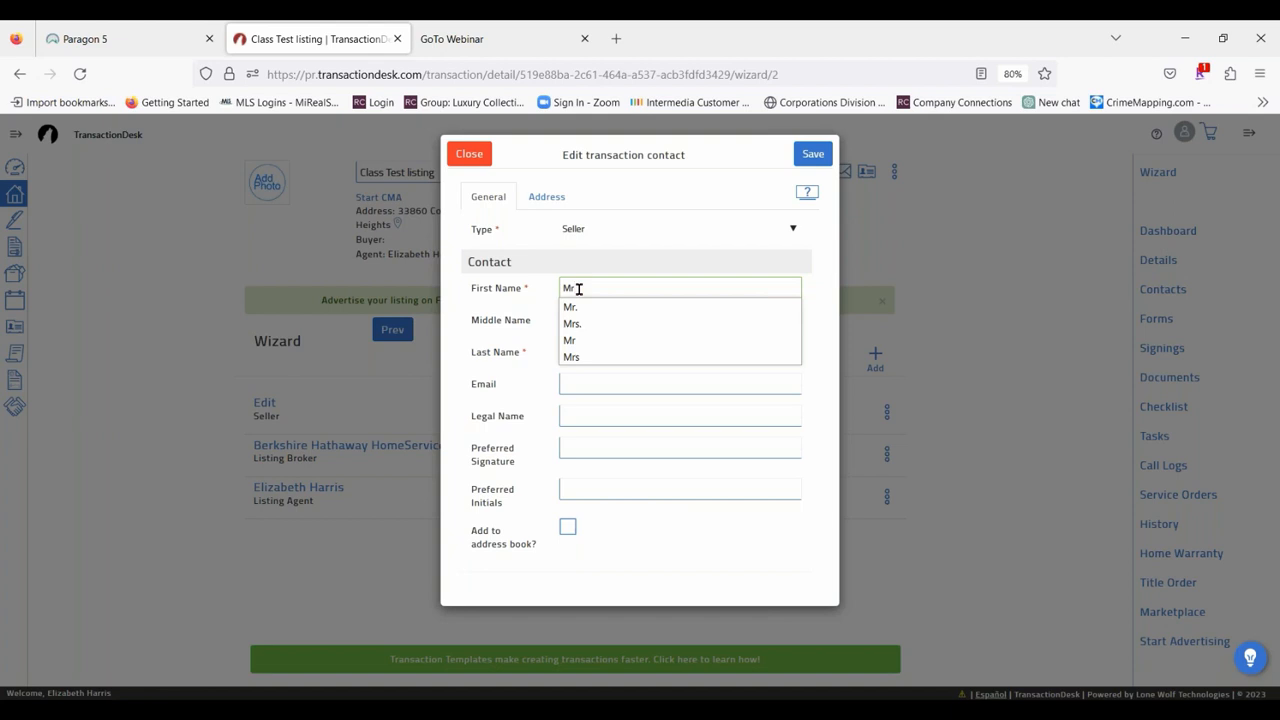
type(".")
key("Tab")
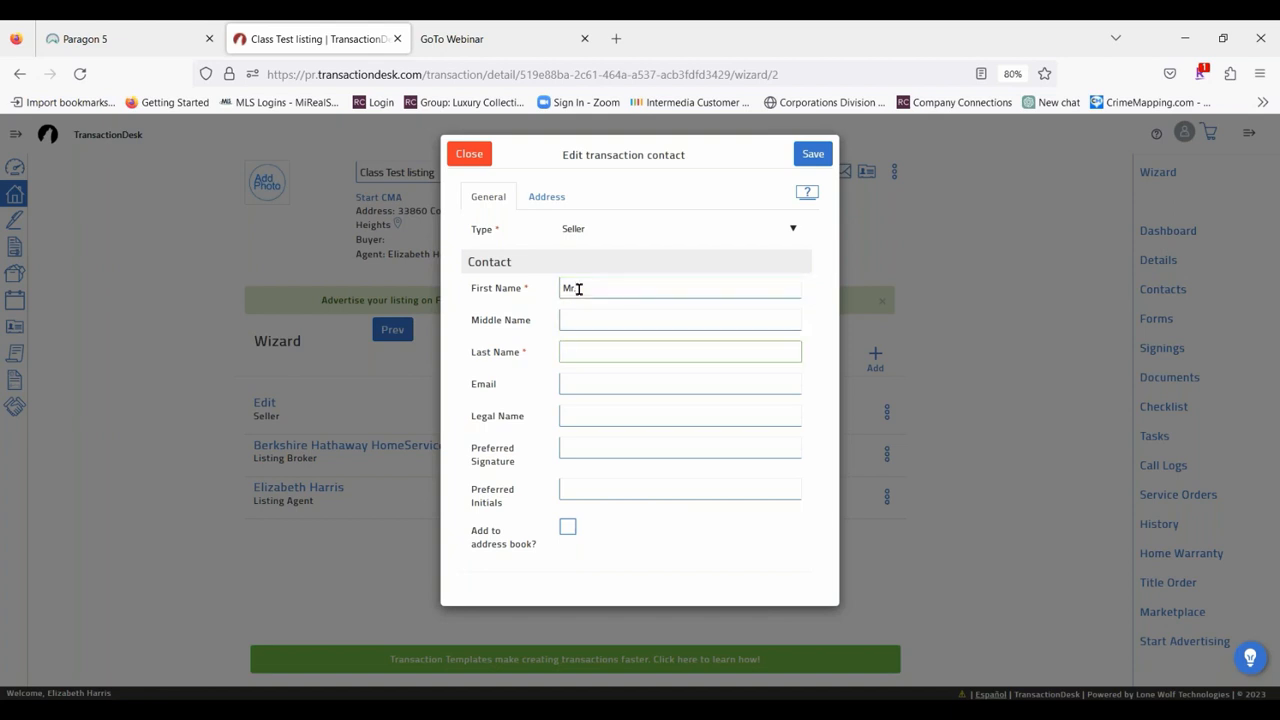
type("Seller Jr")
Fill in the seller contact's email address and save the contact.
left_click(605, 381)
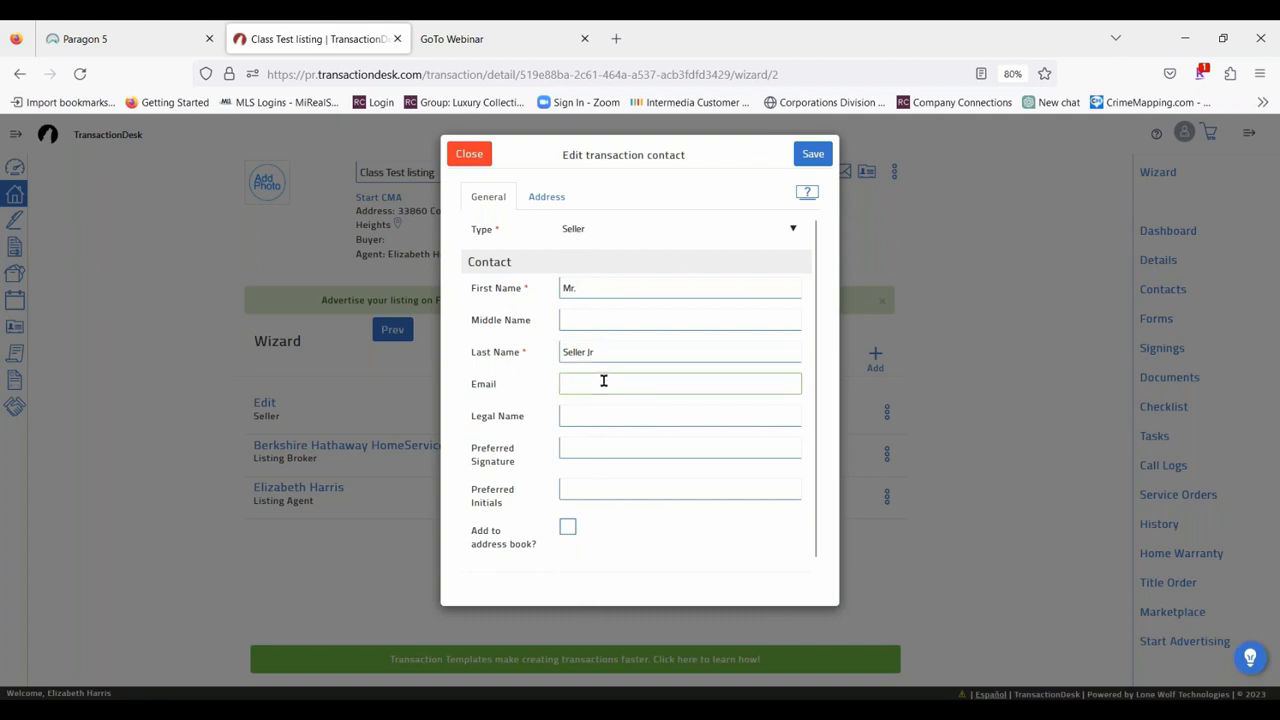
type("Lisa")
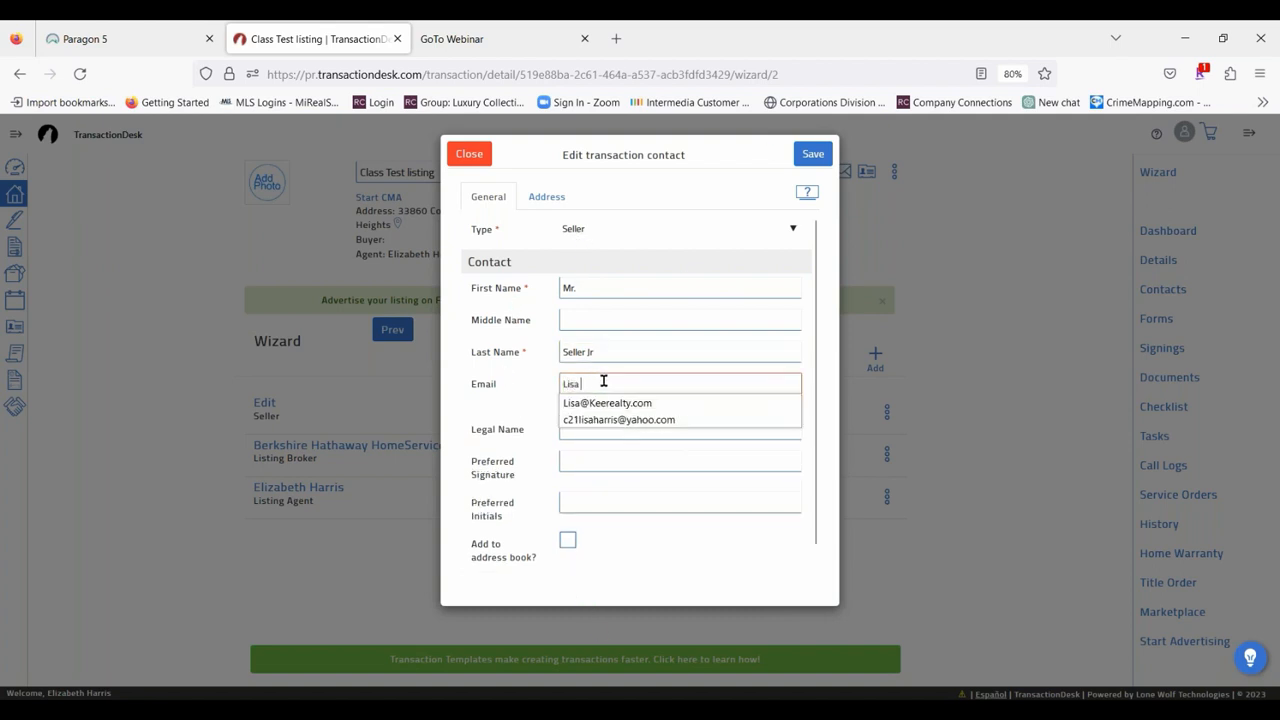
left_click(607, 403)
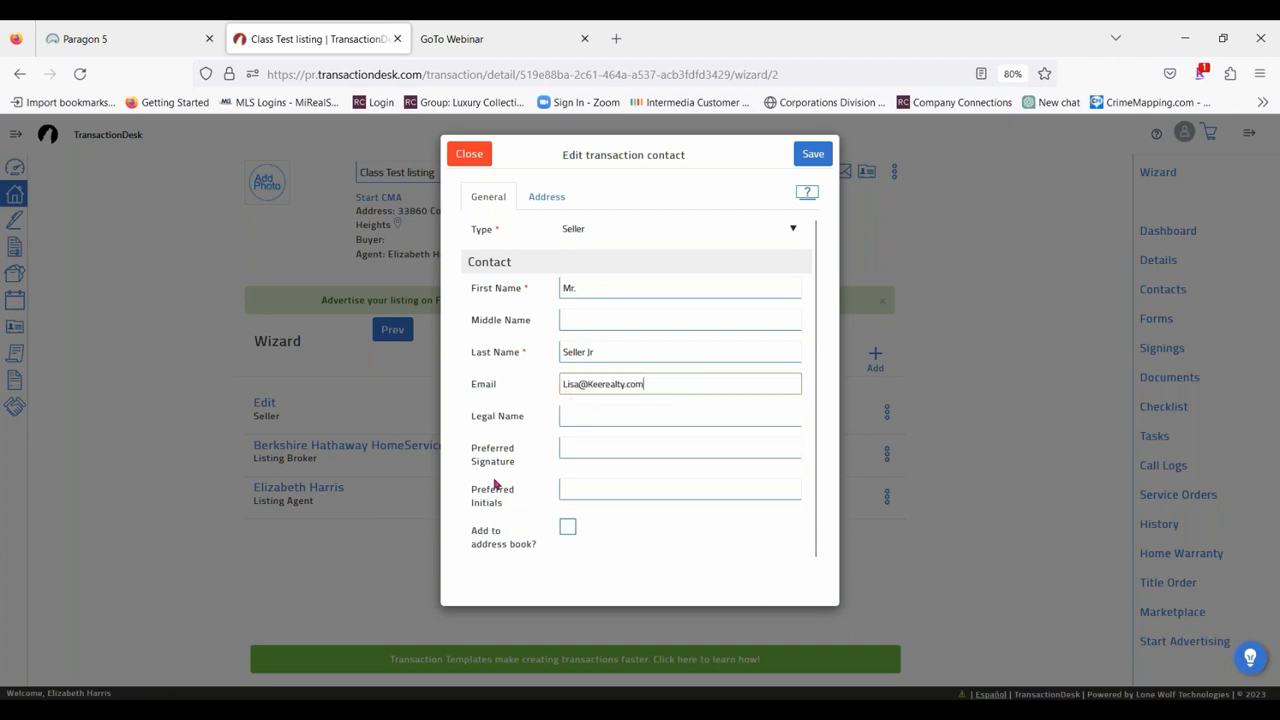
left_click(813, 153)
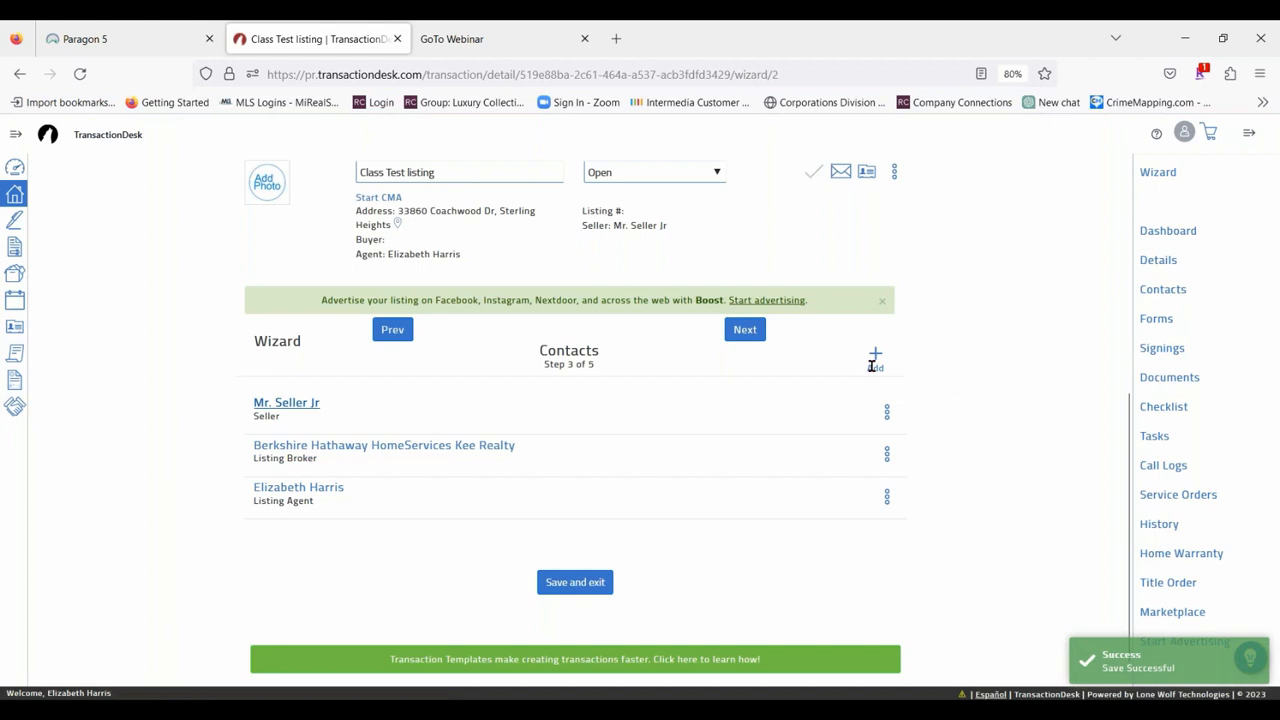
Create a new transaction contact of type Seller and enter the second seller's first and last name.
left_click(874, 360)
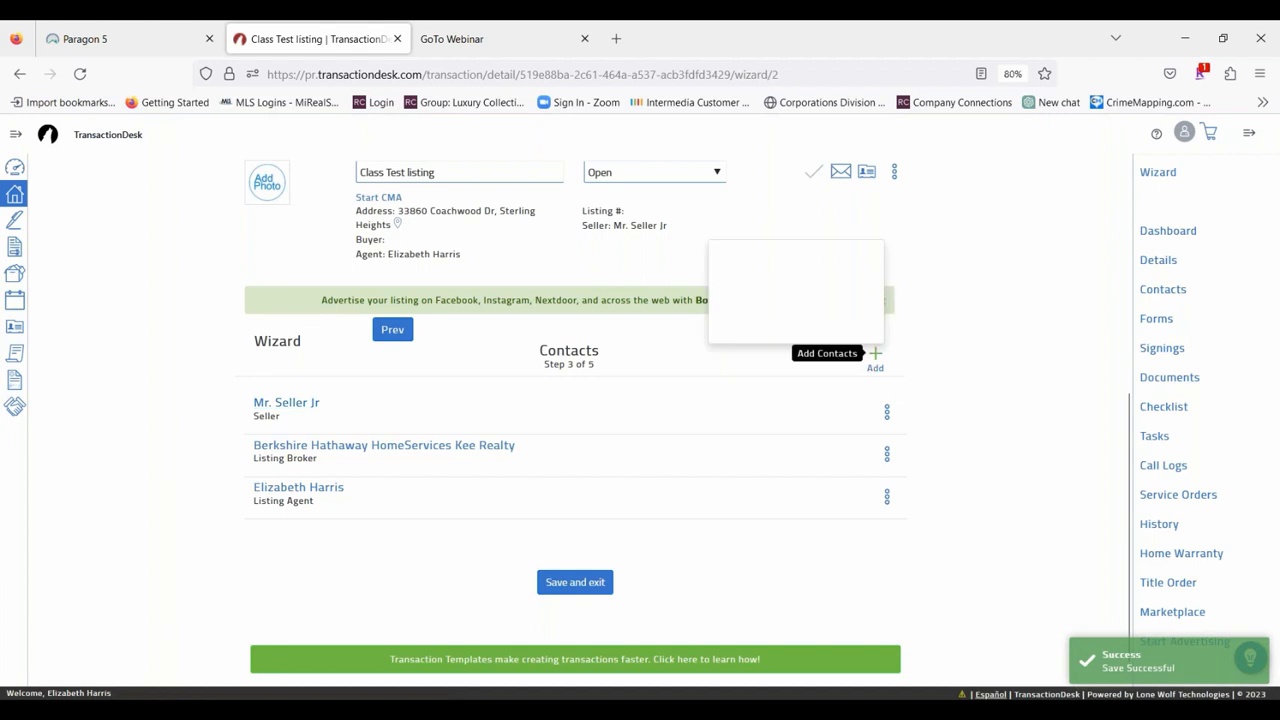
left_click(779, 257)
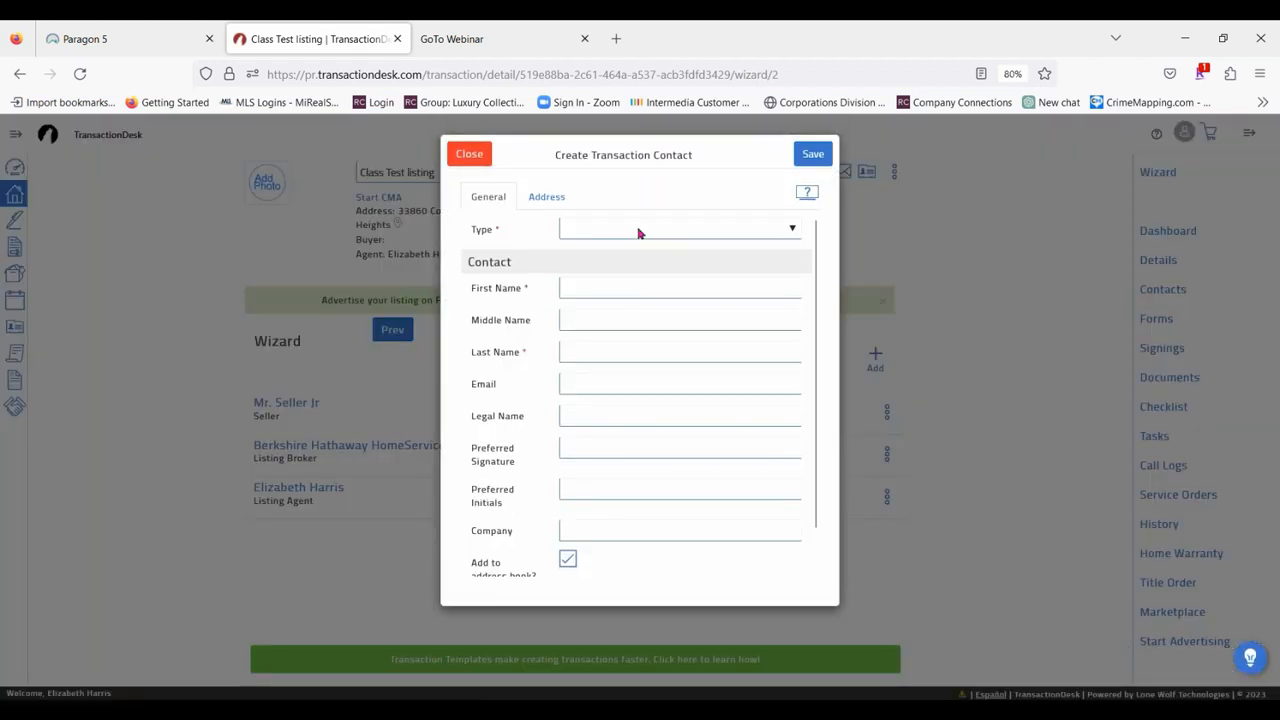
left_click(639, 233)
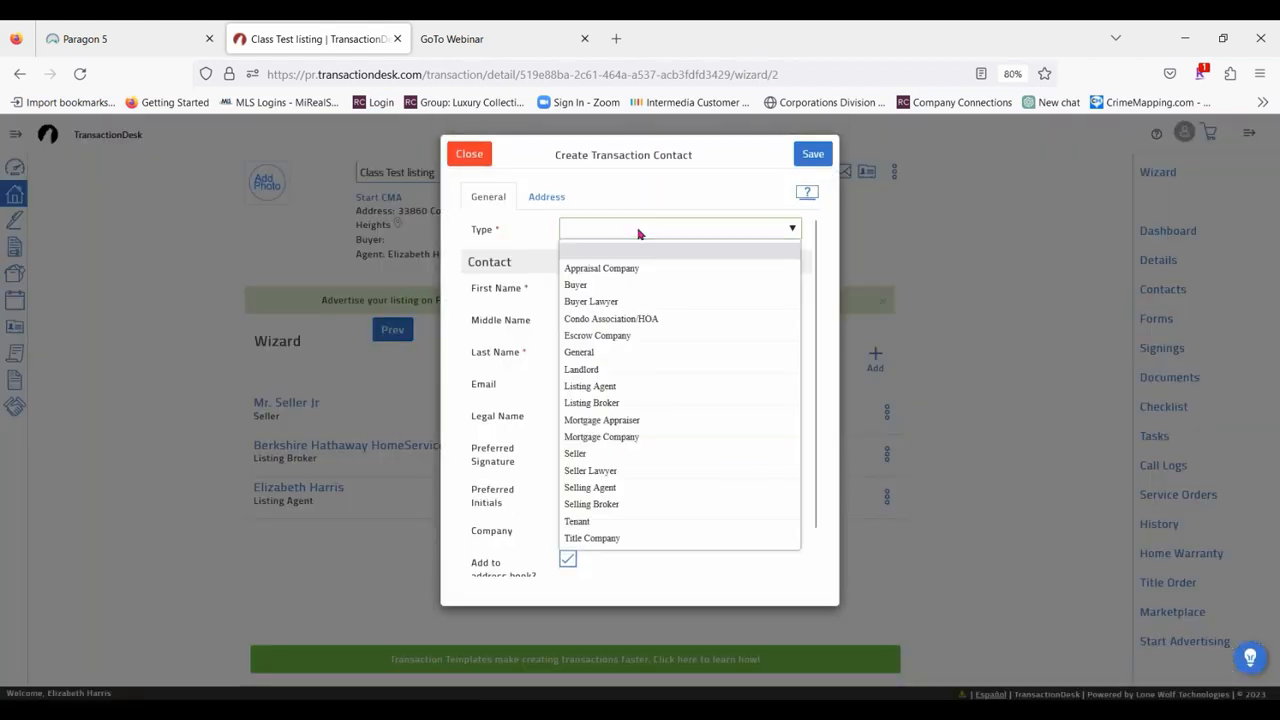
left_click(599, 456)
left_click(627, 287)
type("Mrs.")
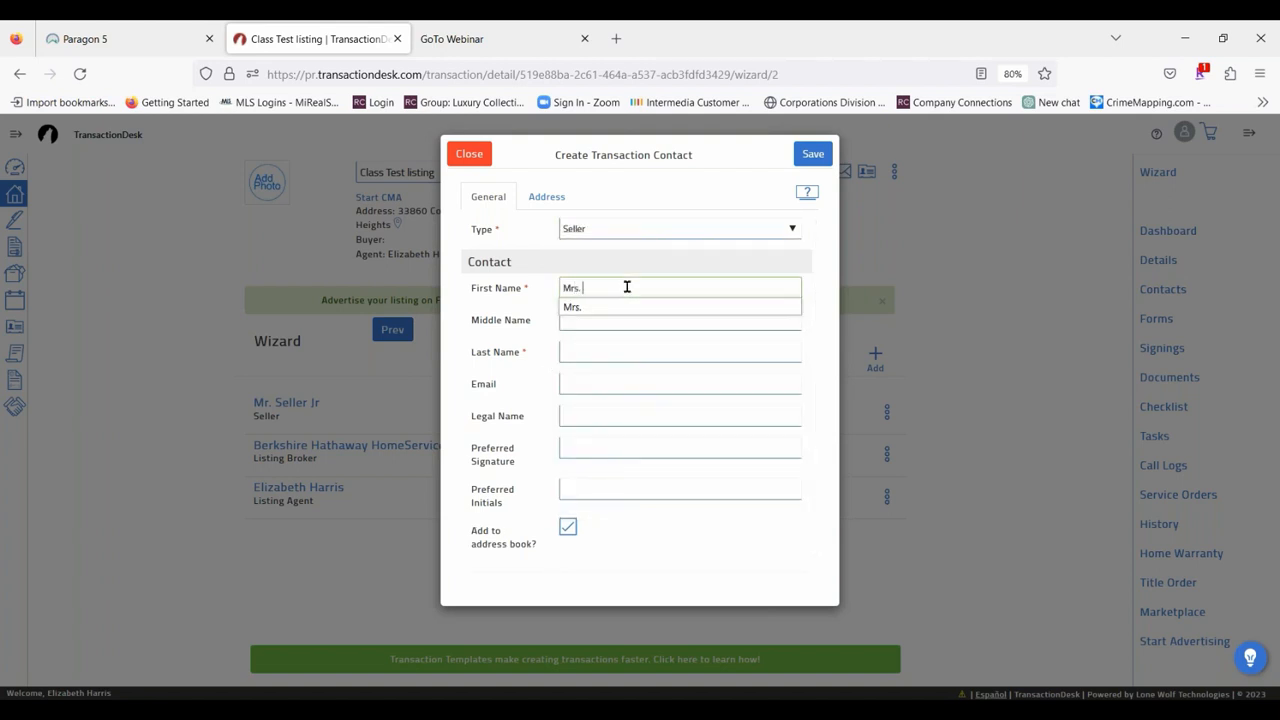
key("Tab")
key("Tab")
type("Selle")
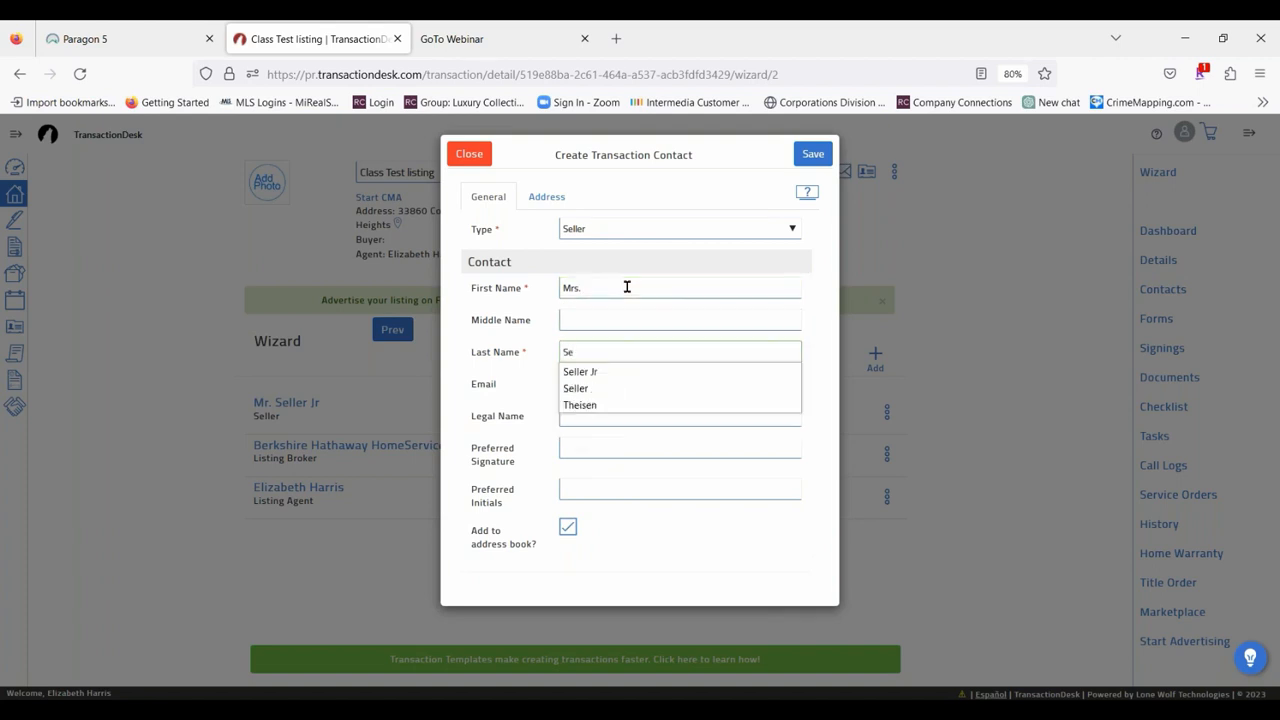
left_click(601, 389)
Fill in the second seller's email, turn off adding the contact to the address book, and save the contact.
left_click(607, 383)
type("L")
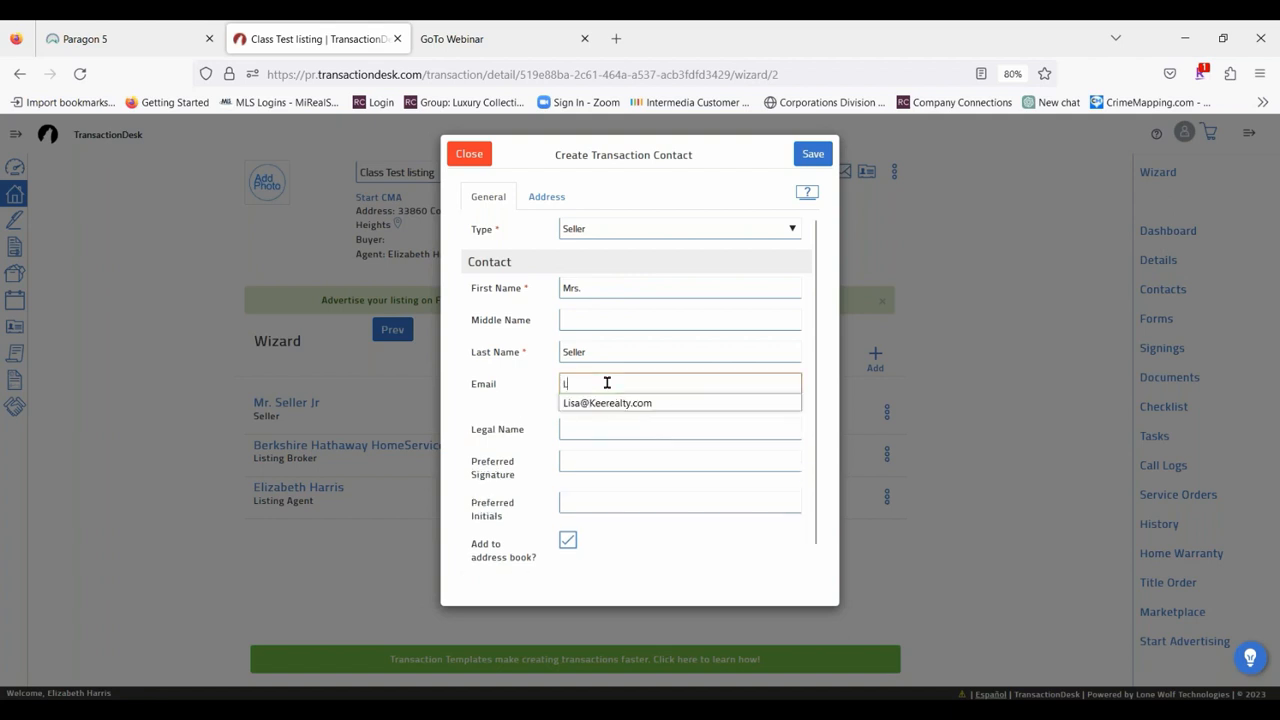
type("isa@")
left_click(607, 402)
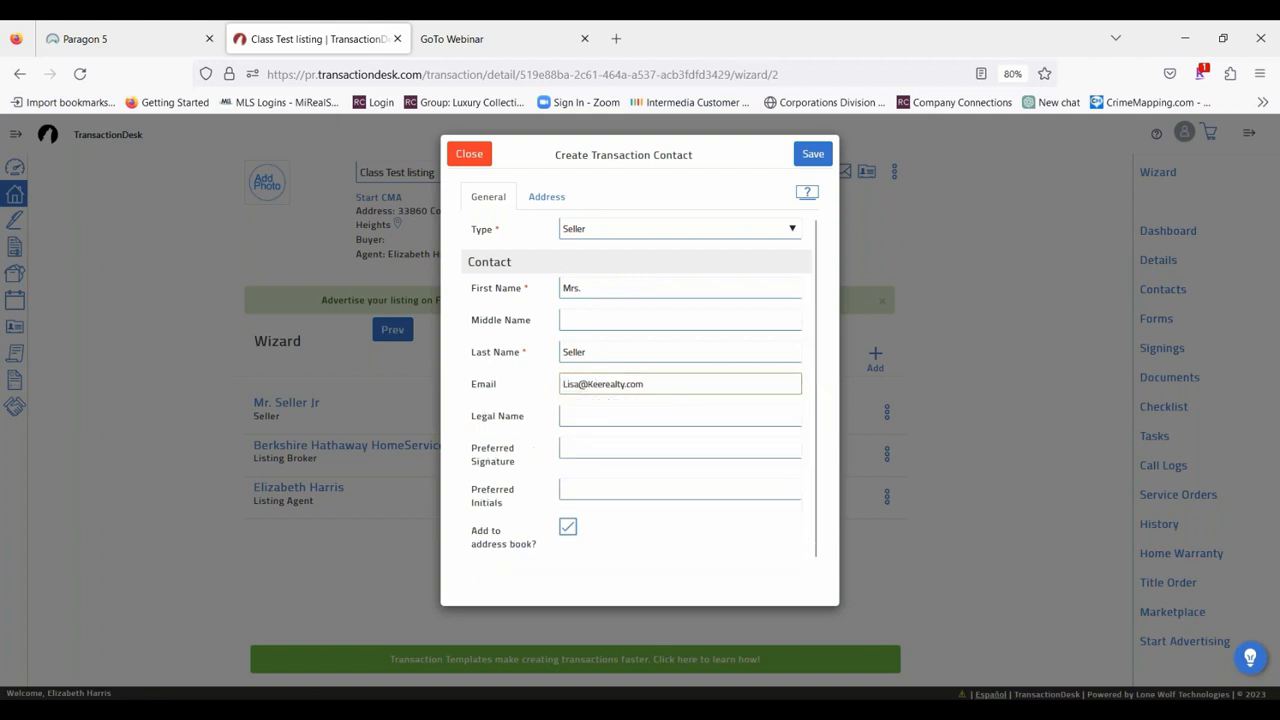
left_click(572, 530)
left_click(813, 154)
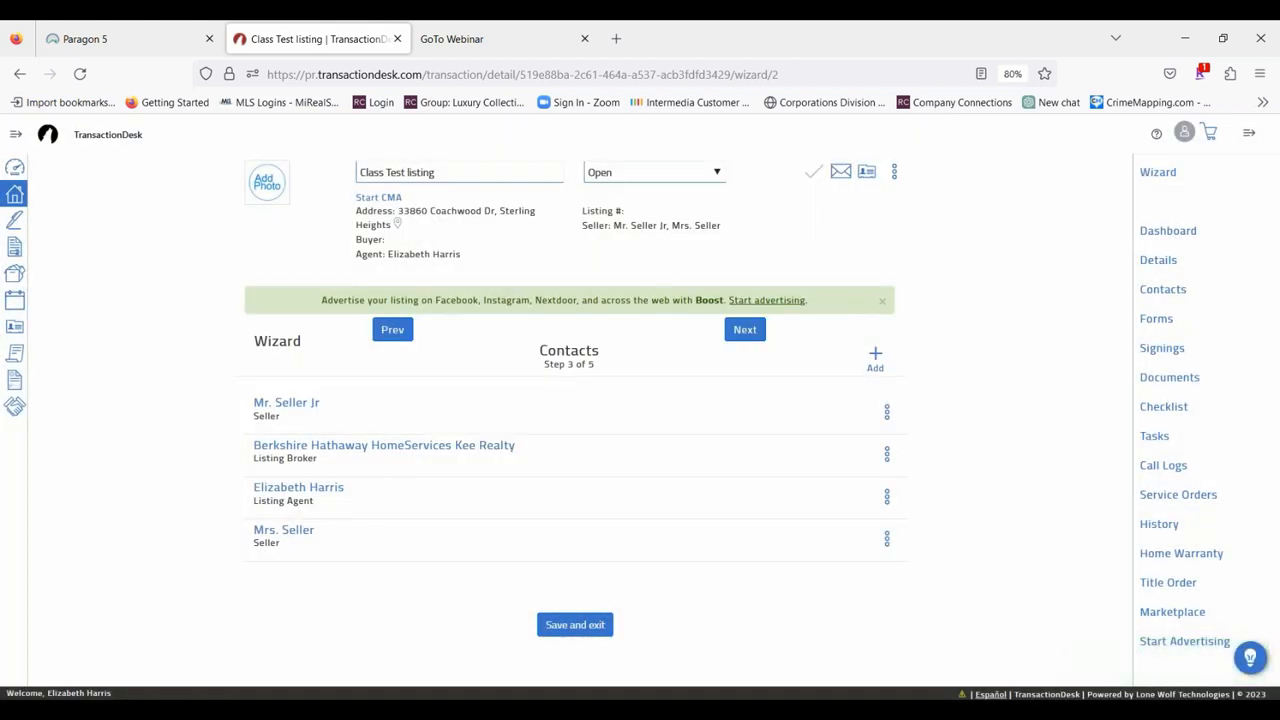
Proceed to the wizard's Forms step and select "MiRealSource - Data Sheet - Residential/Condo - (Rev 4/21)" from the MiRealSource Forms library for adding.
left_click(746, 338)
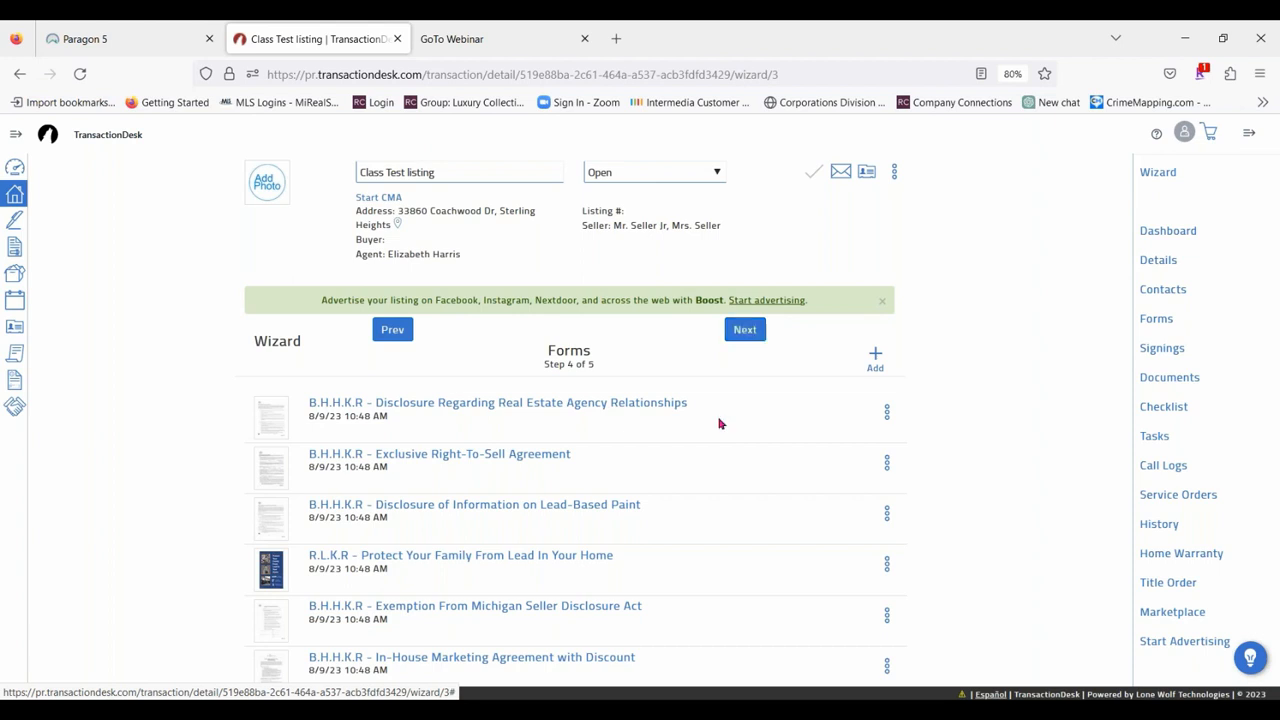
scroll(697, 438, "down", 2)
scroll(697, 438, "down", 1)
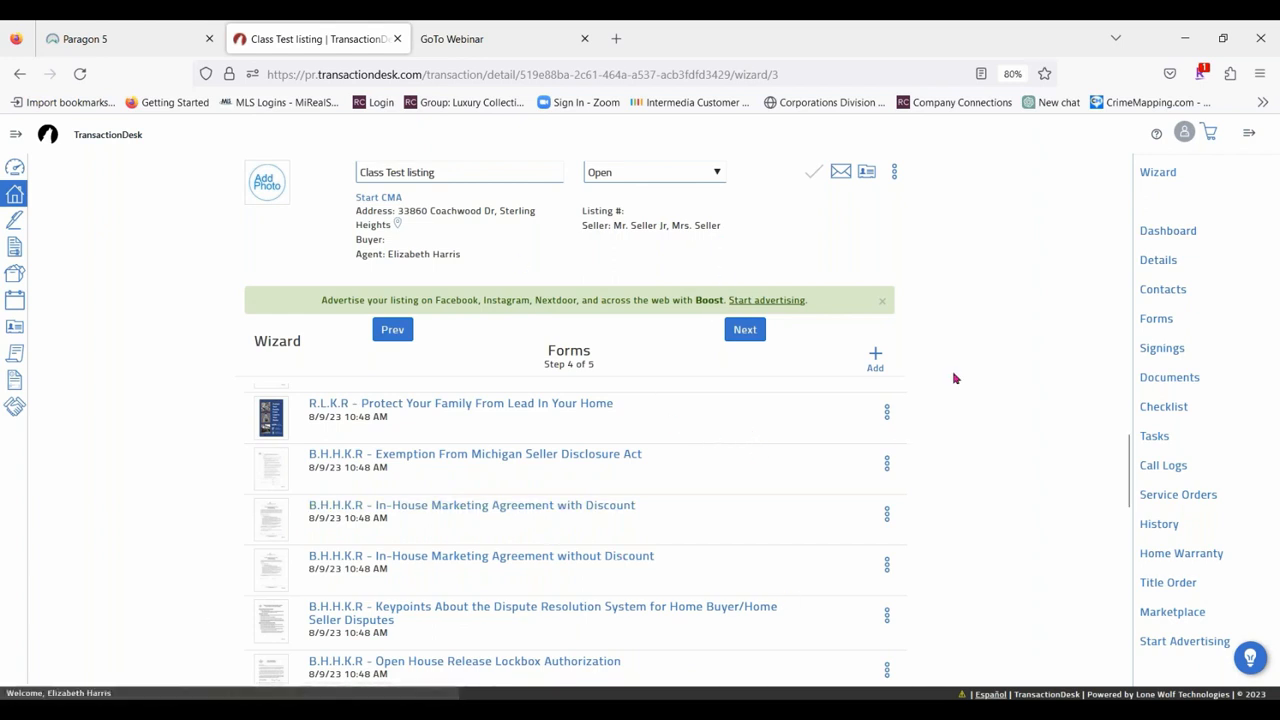
left_click(875, 358)
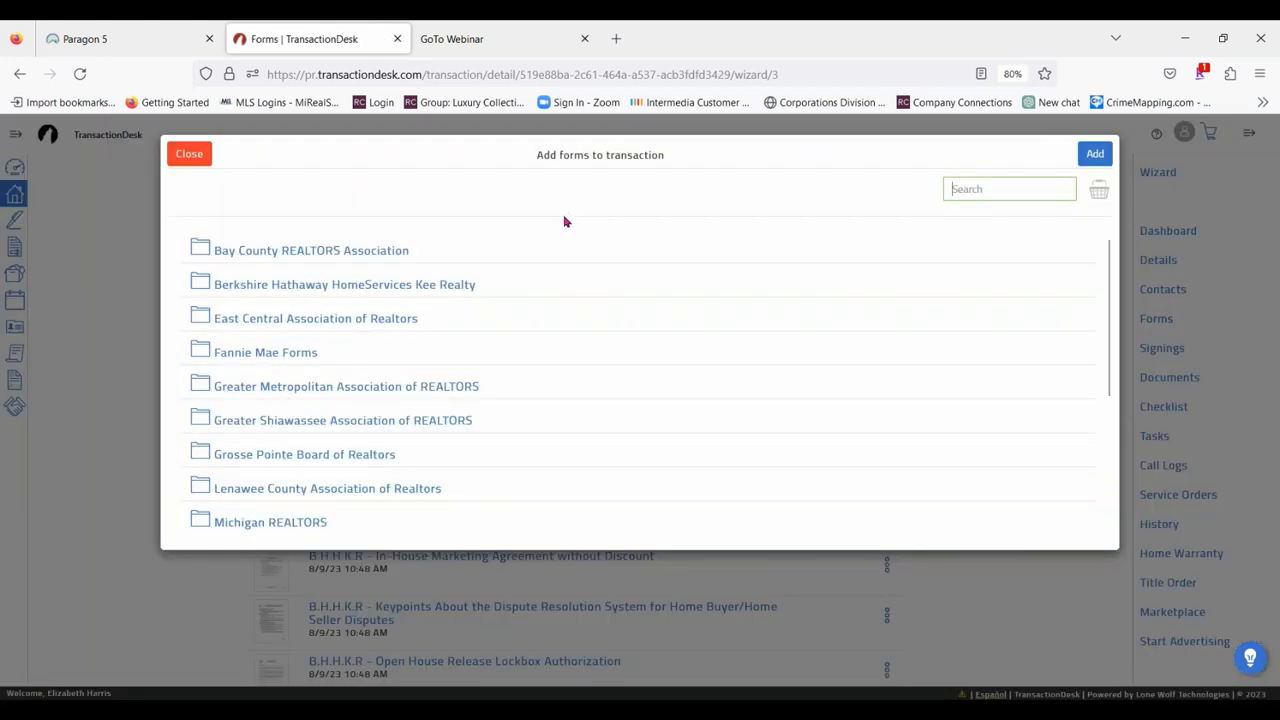
scroll(450, 380, "down", 5)
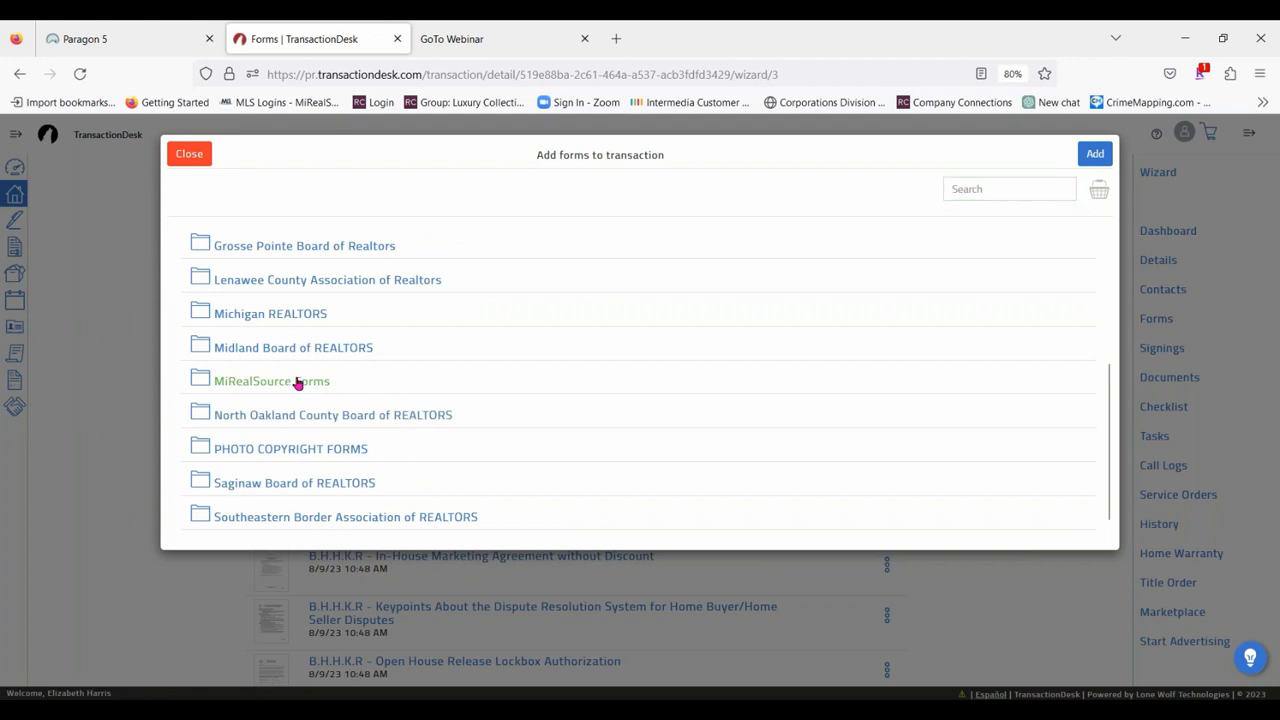
left_click(297, 383)
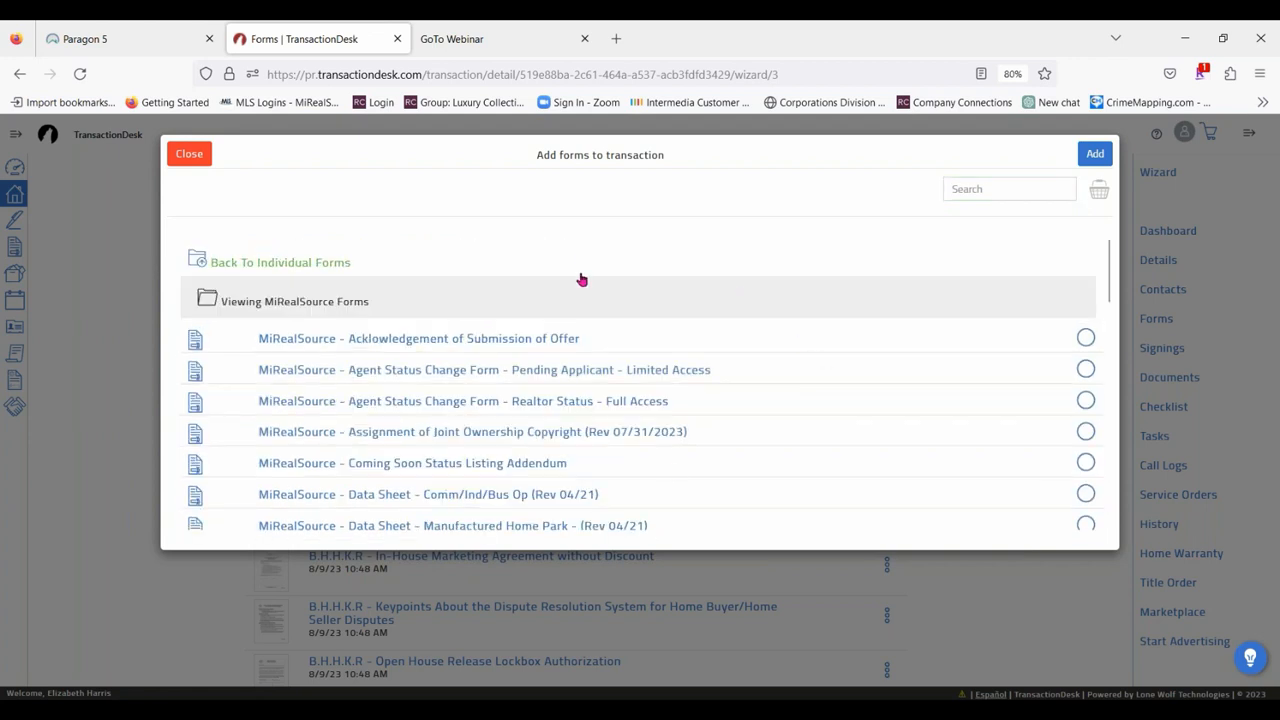
scroll(677, 363, "down", 3)
left_click(375, 436)
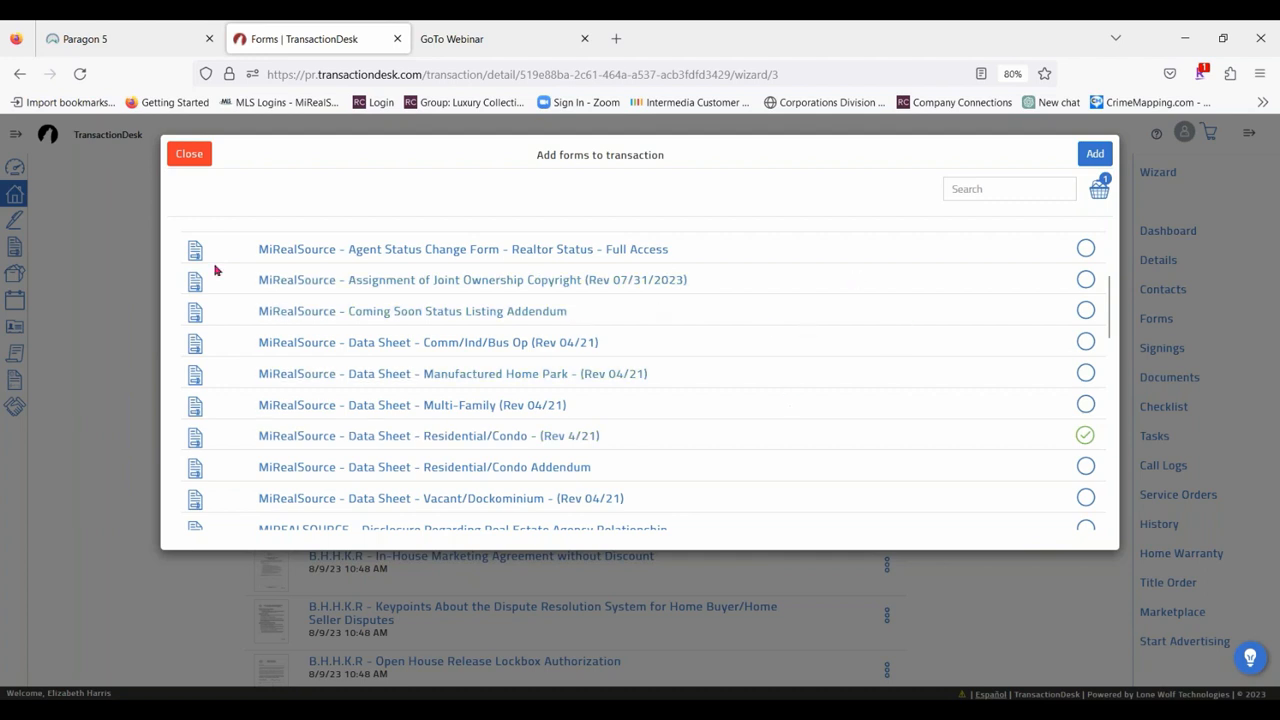
Select "Michigan - Seller Disclosure Statement (Rev 6/06)" from the Michigan REALTORS form library as well.
scroll(214, 270, "up", 3)
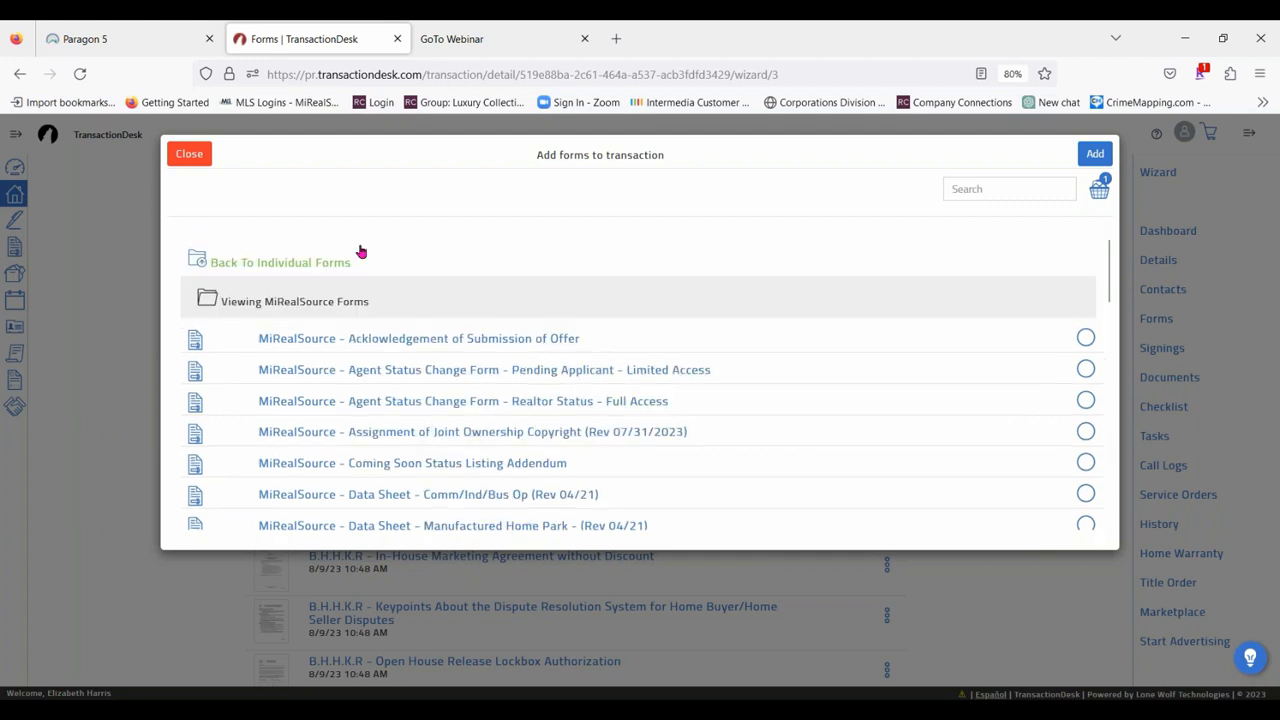
left_click(298, 265)
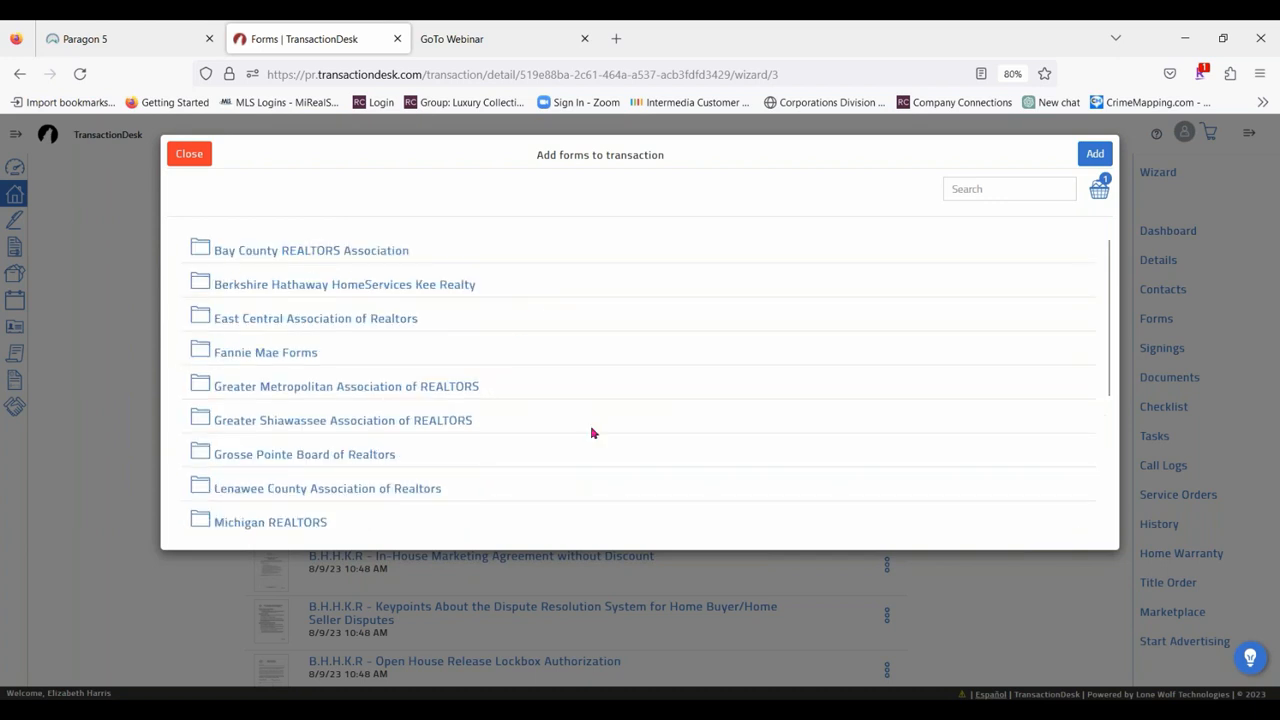
scroll(480, 450, "down", 3)
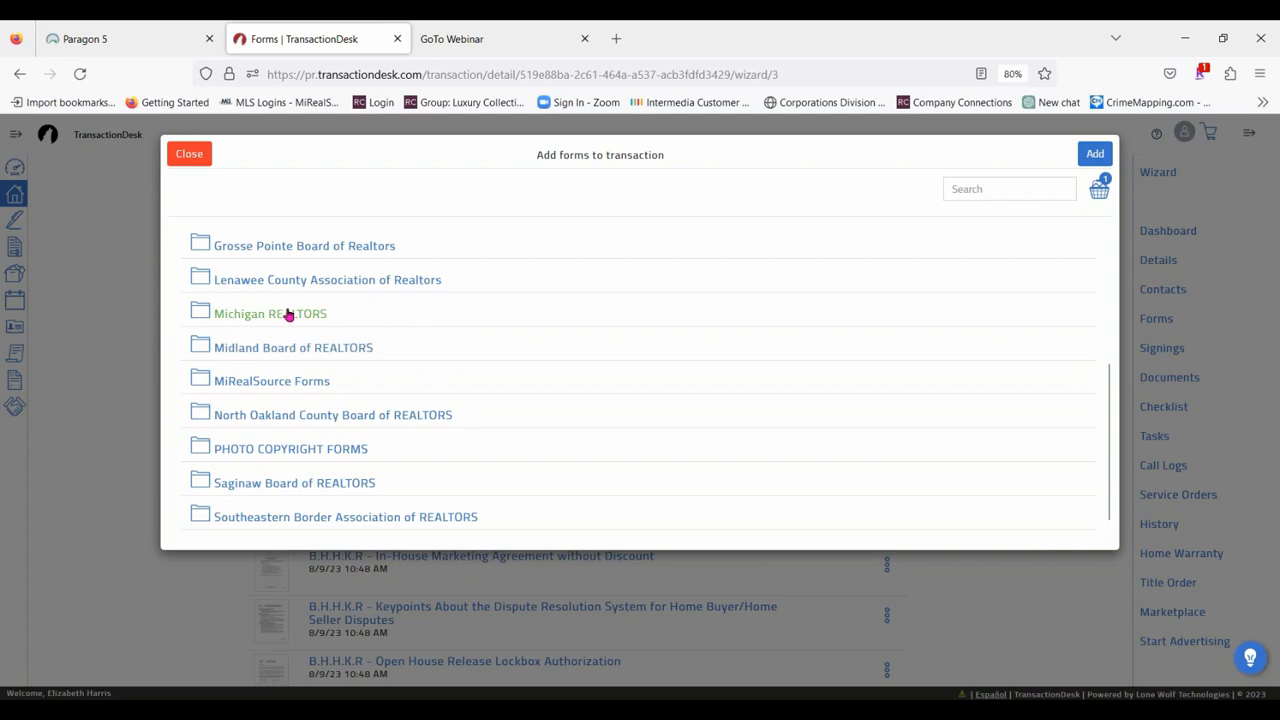
left_click(285, 314)
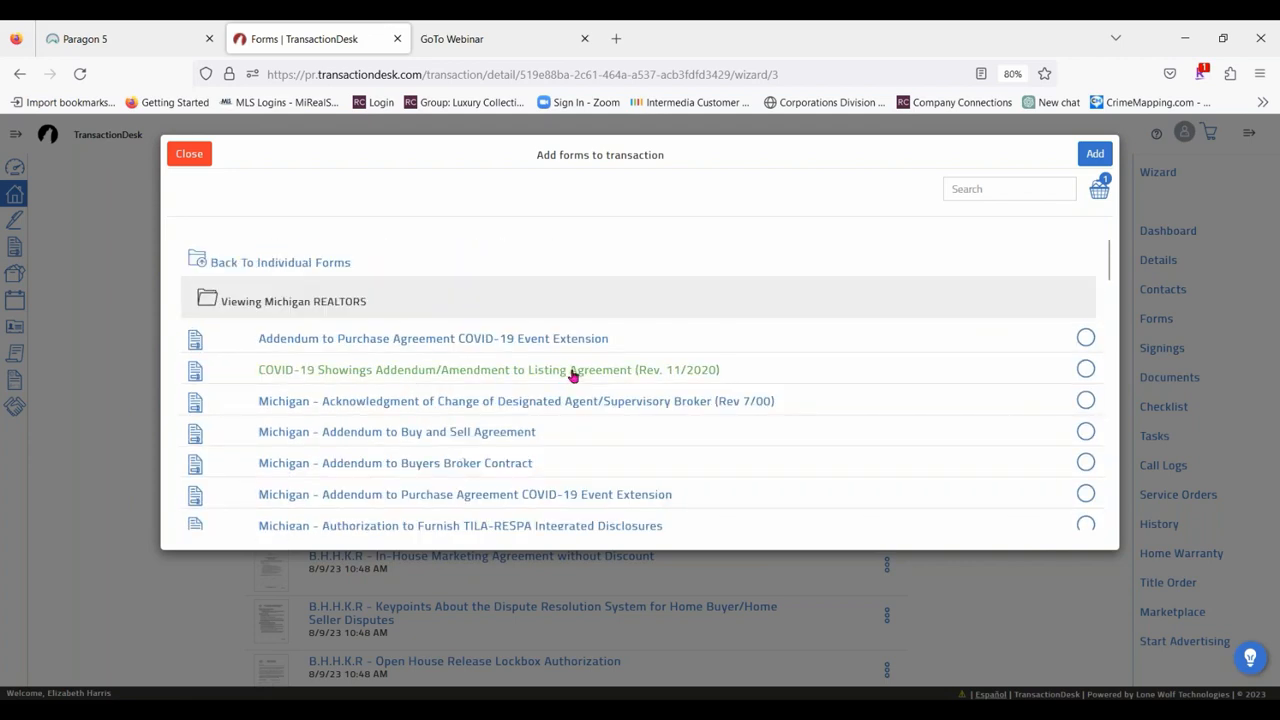
scroll(660, 337, "down", 10)
scroll(654, 340, "down", 2)
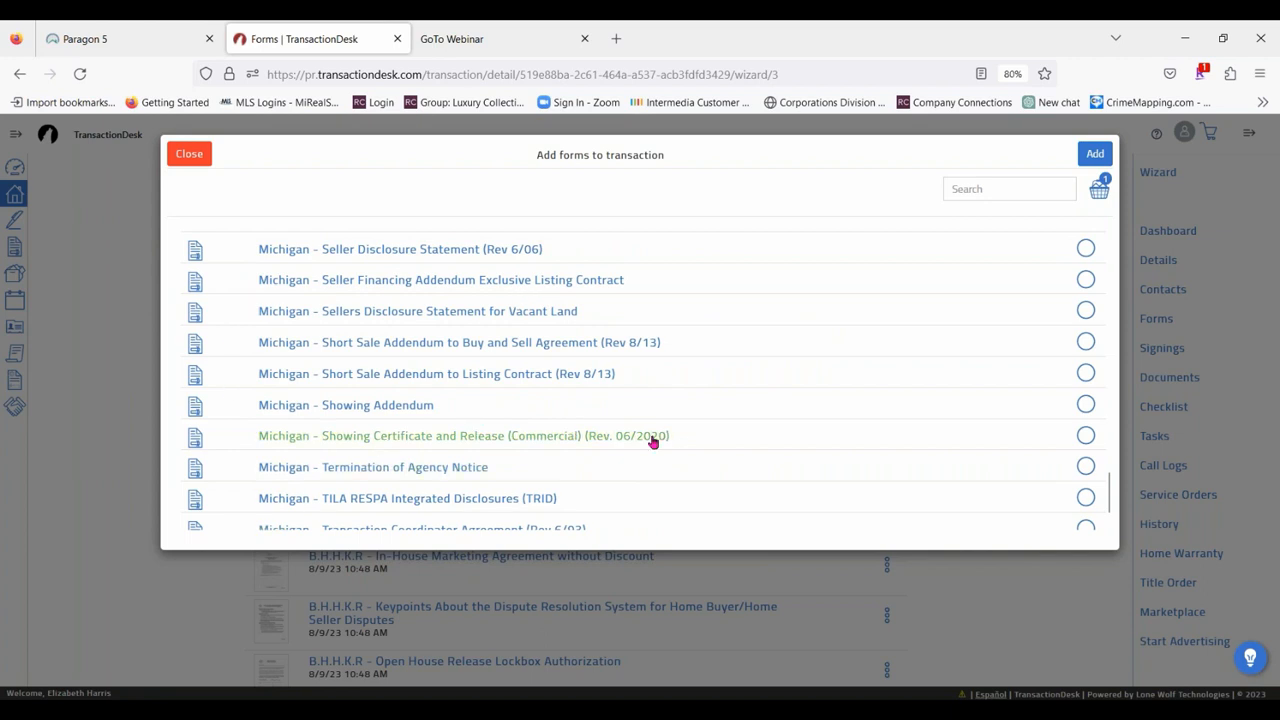
scroll(711, 383, "down", 1)
scroll(709, 383, "up", 2)
scroll(709, 383, "up", 5)
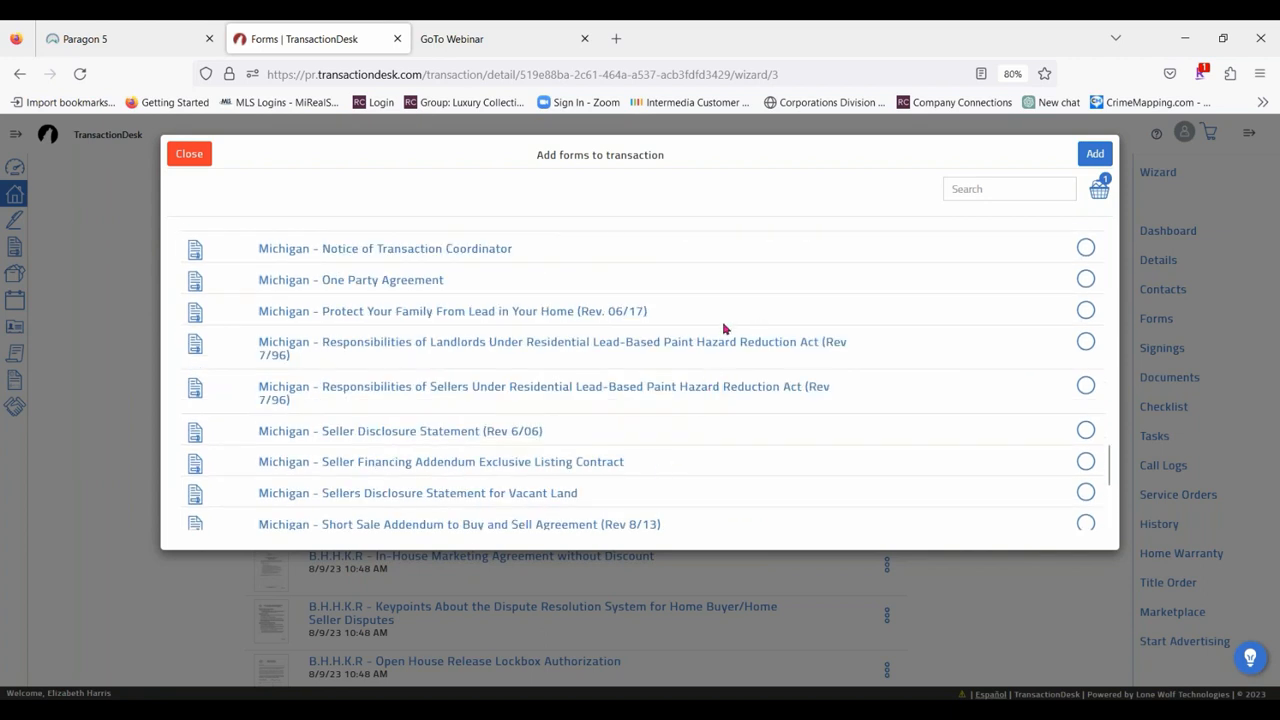
left_click(453, 430)
Search the form libraries for "Seller", look through the matching forms, and add the selected forms to the transaction.
left_click(979, 187)
type("Seller")
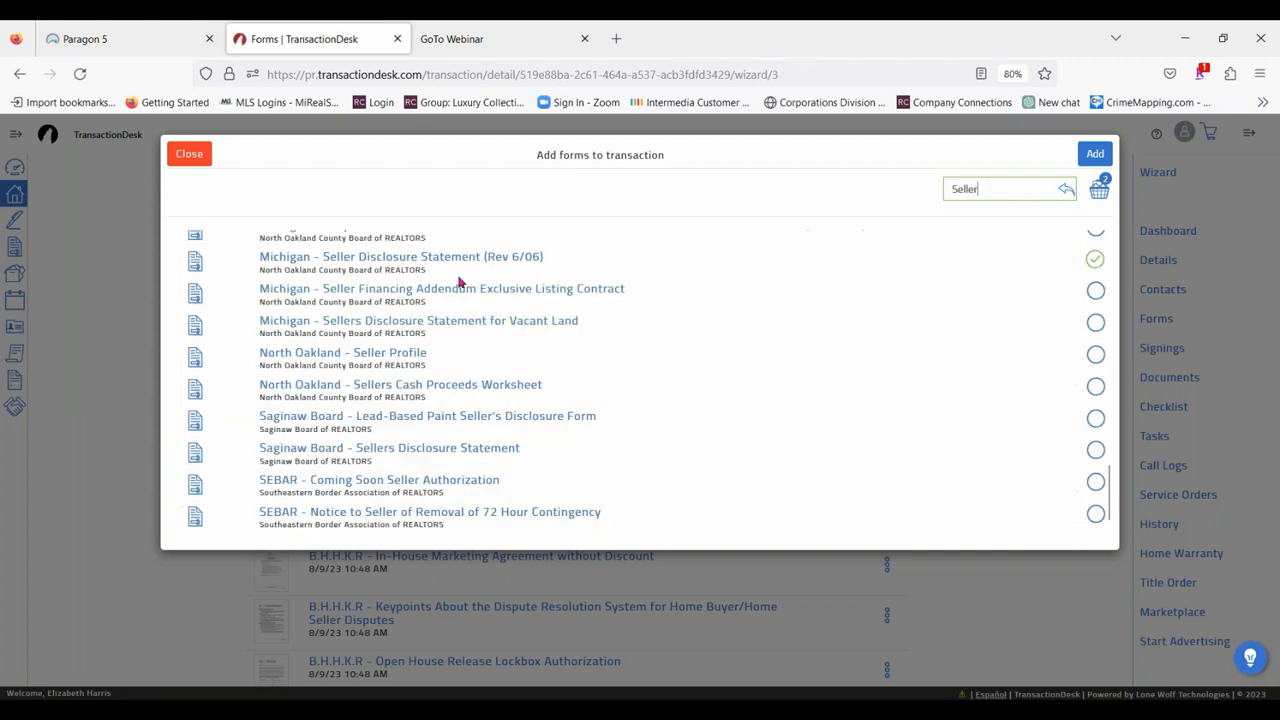
scroll(408, 267, "up", 3)
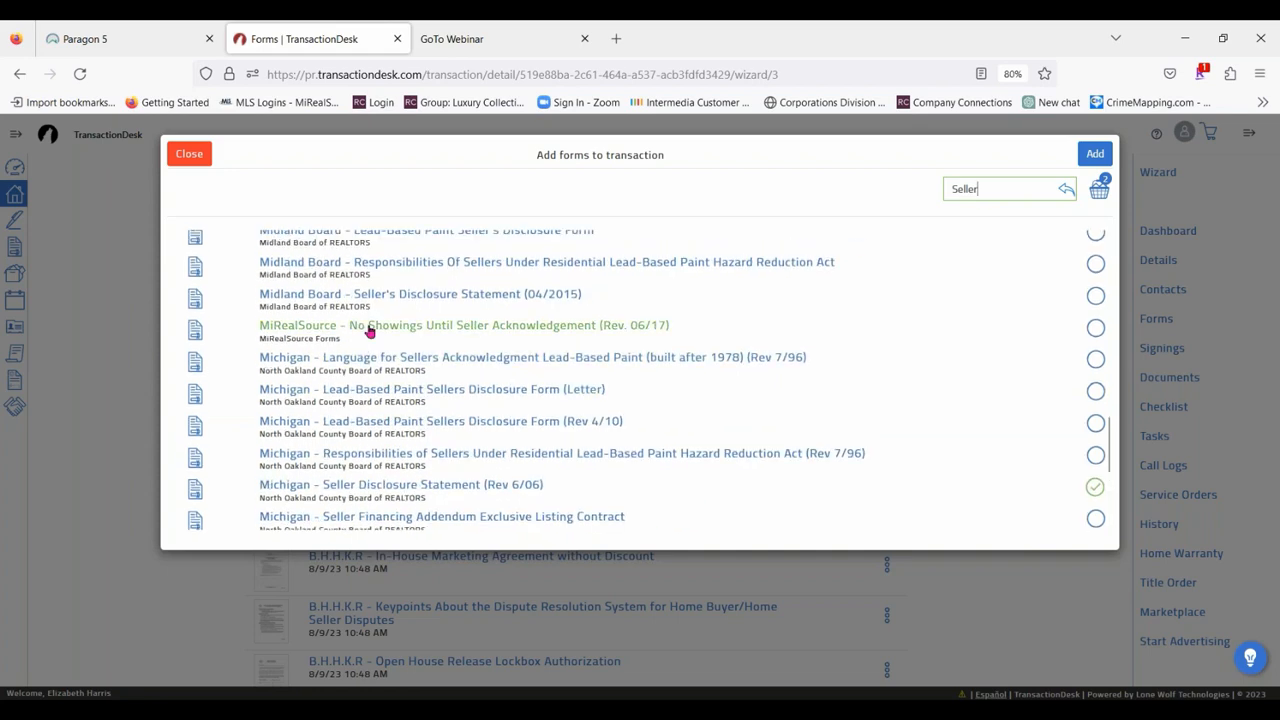
scroll(366, 329, "down", 2)
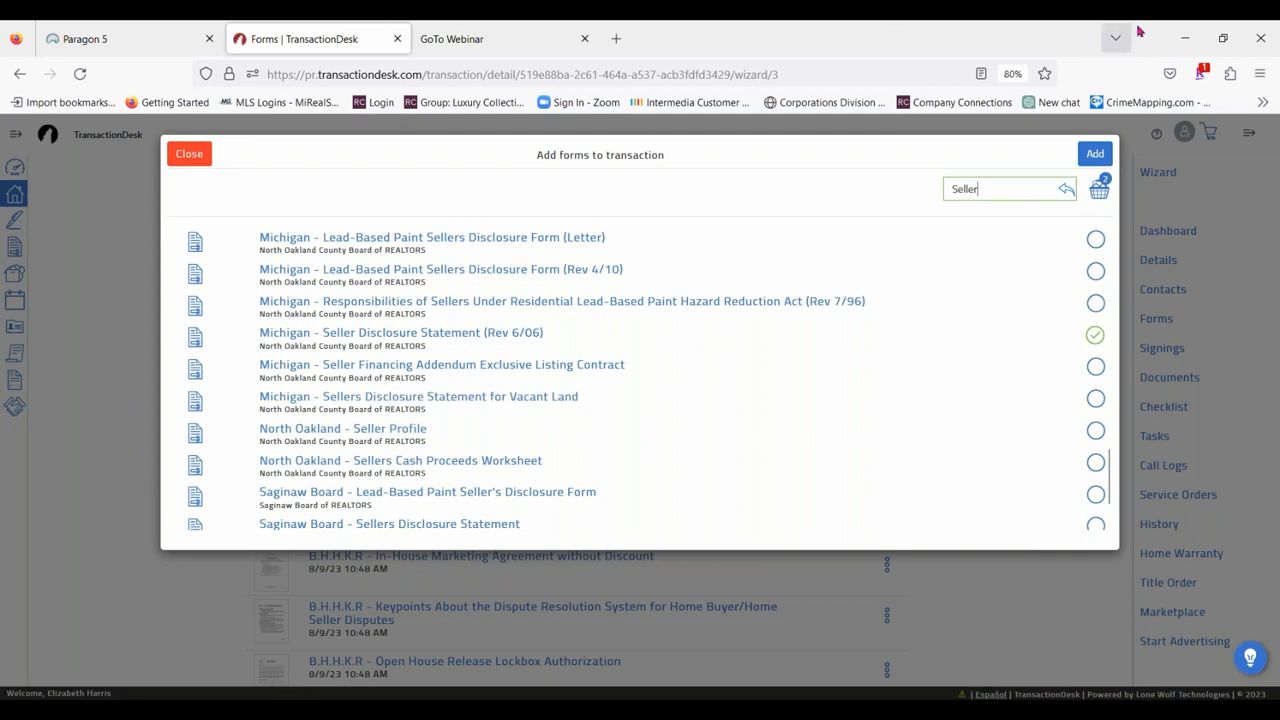
left_click(1092, 153)
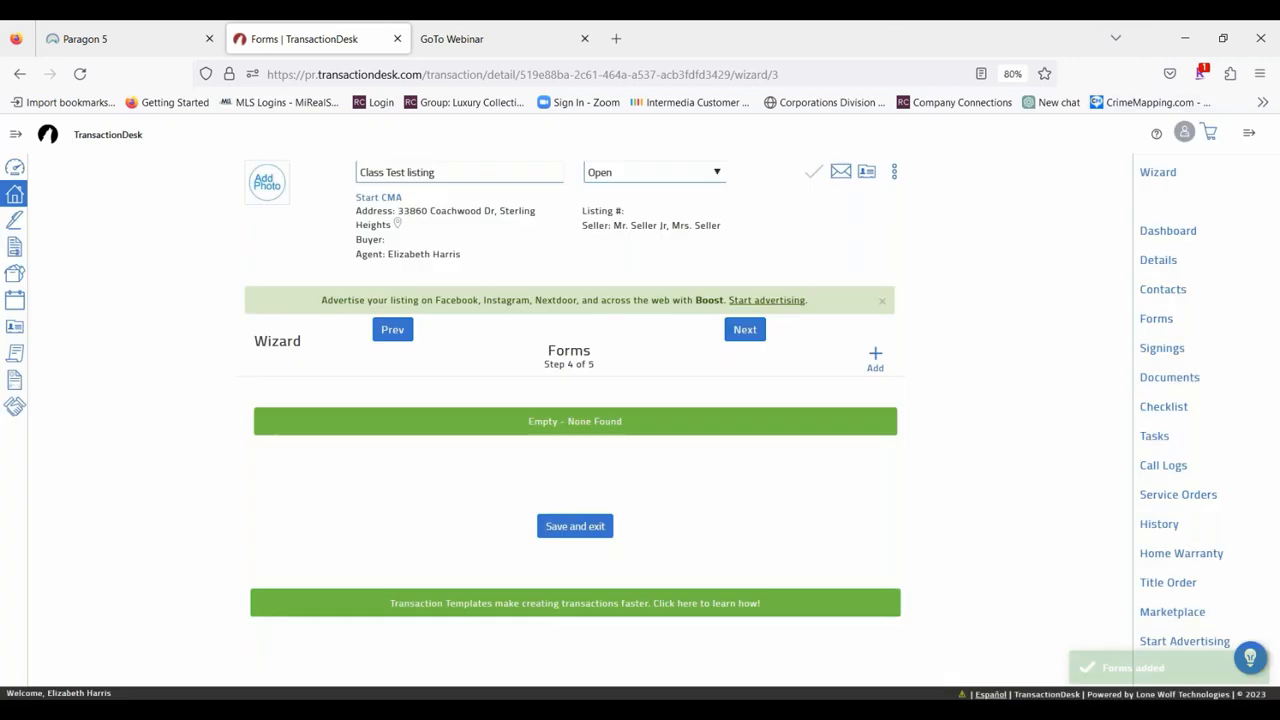
Proceed through the wizard's Forms and Documents steps and finish the wizard for the Class Test listing.
scroll(663, 423, "down", 10)
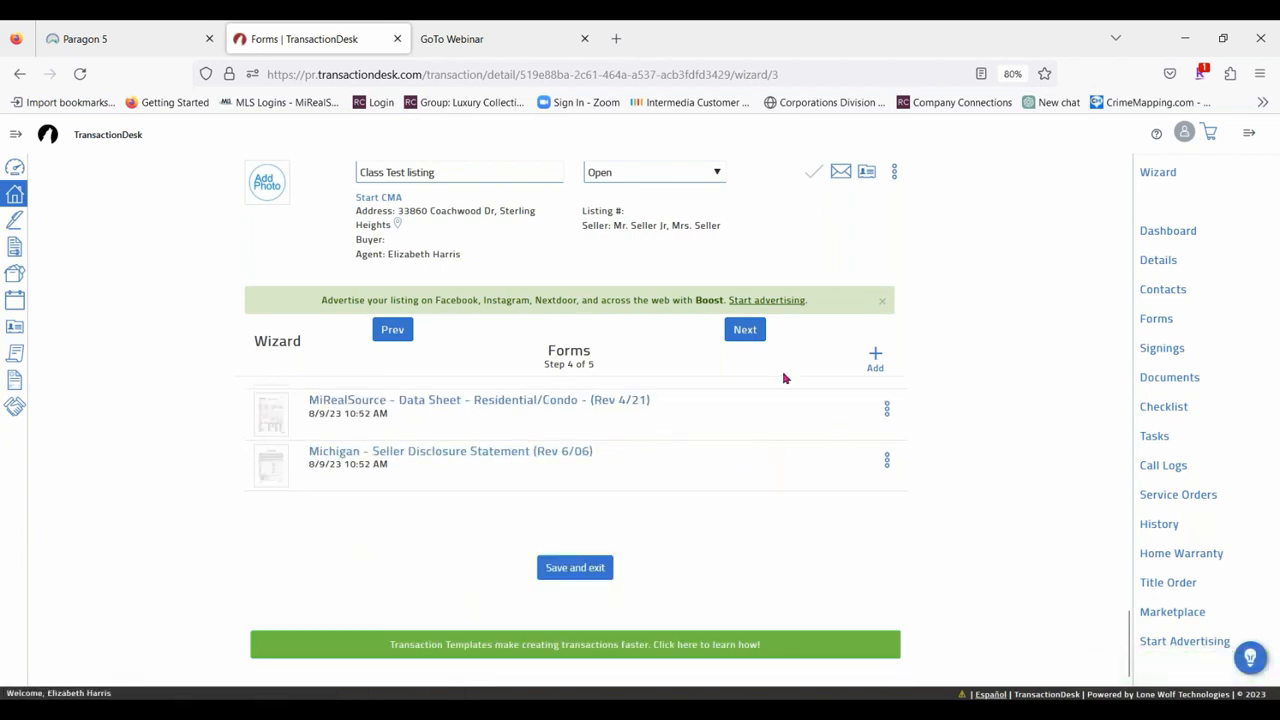
left_click(745, 330)
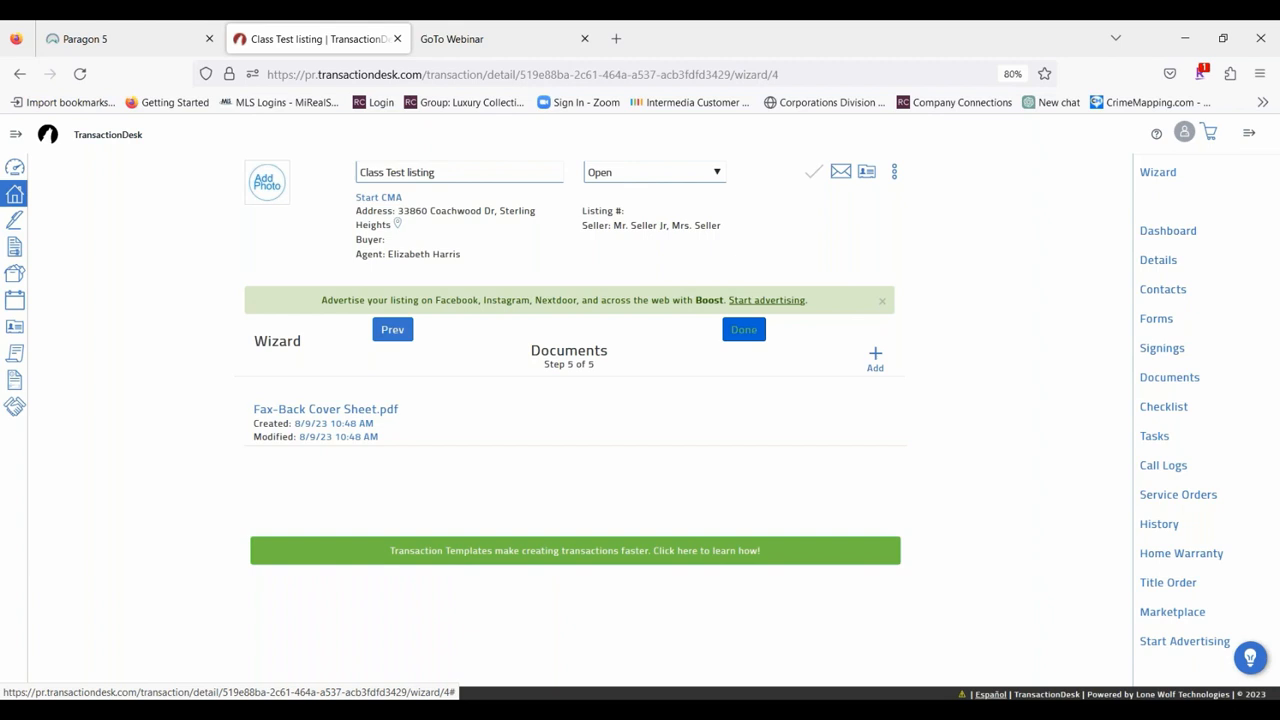
left_click(748, 332)
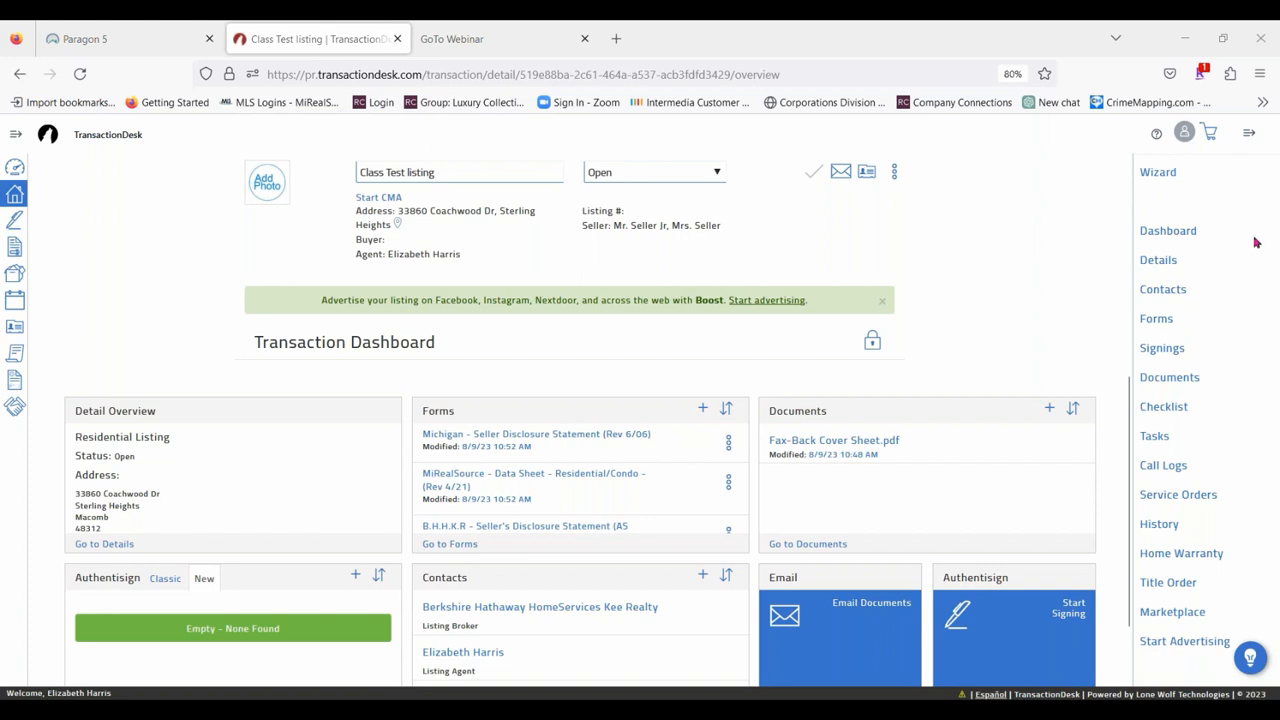
Review the listing transaction's forms and open the "MiRealSource - Data Sheet - Residential/Condo - (Rev 4/21)" copy modified 8/9/23 10:48 AM.
left_click(1156, 320)
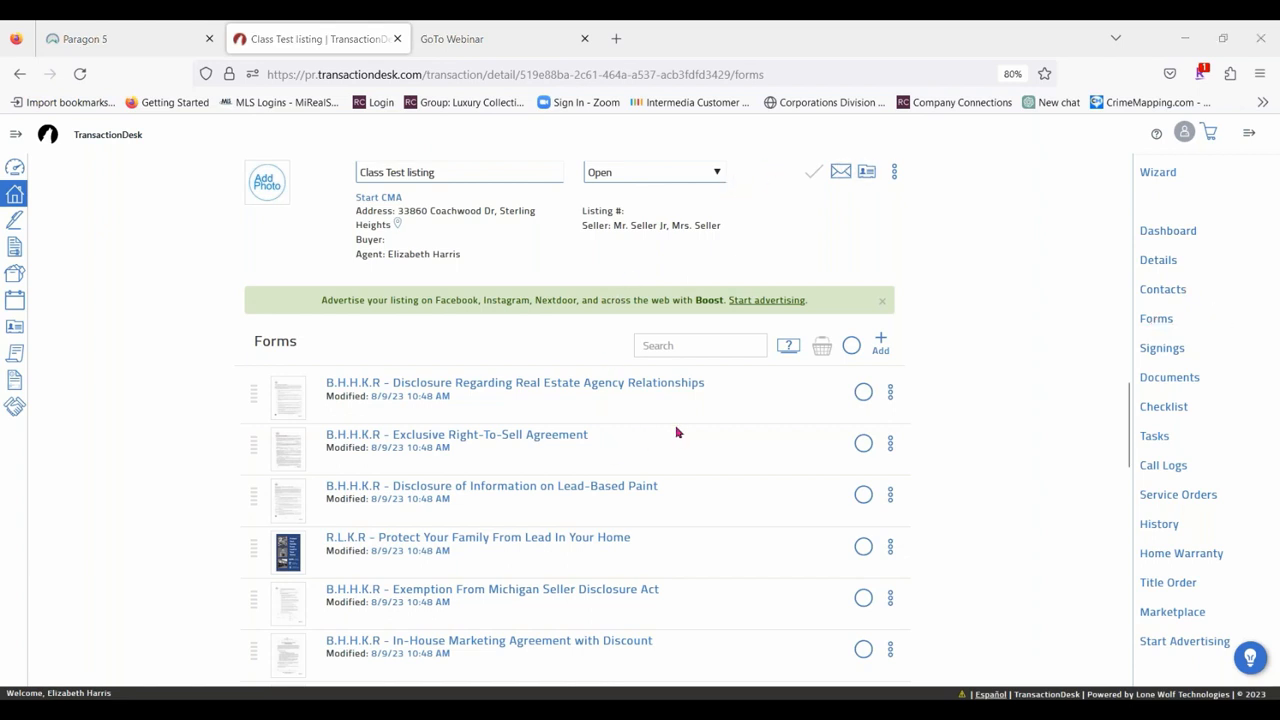
scroll(674, 425, "down", 5)
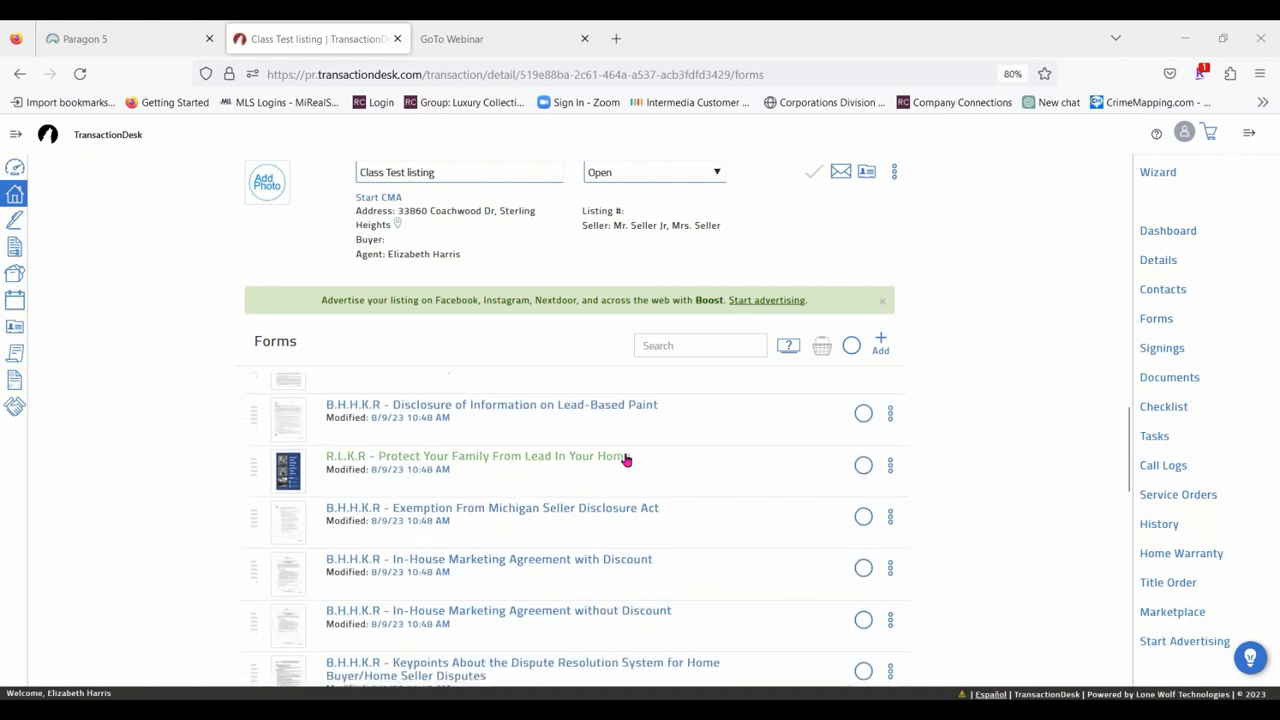
scroll(605, 421, "down", 5)
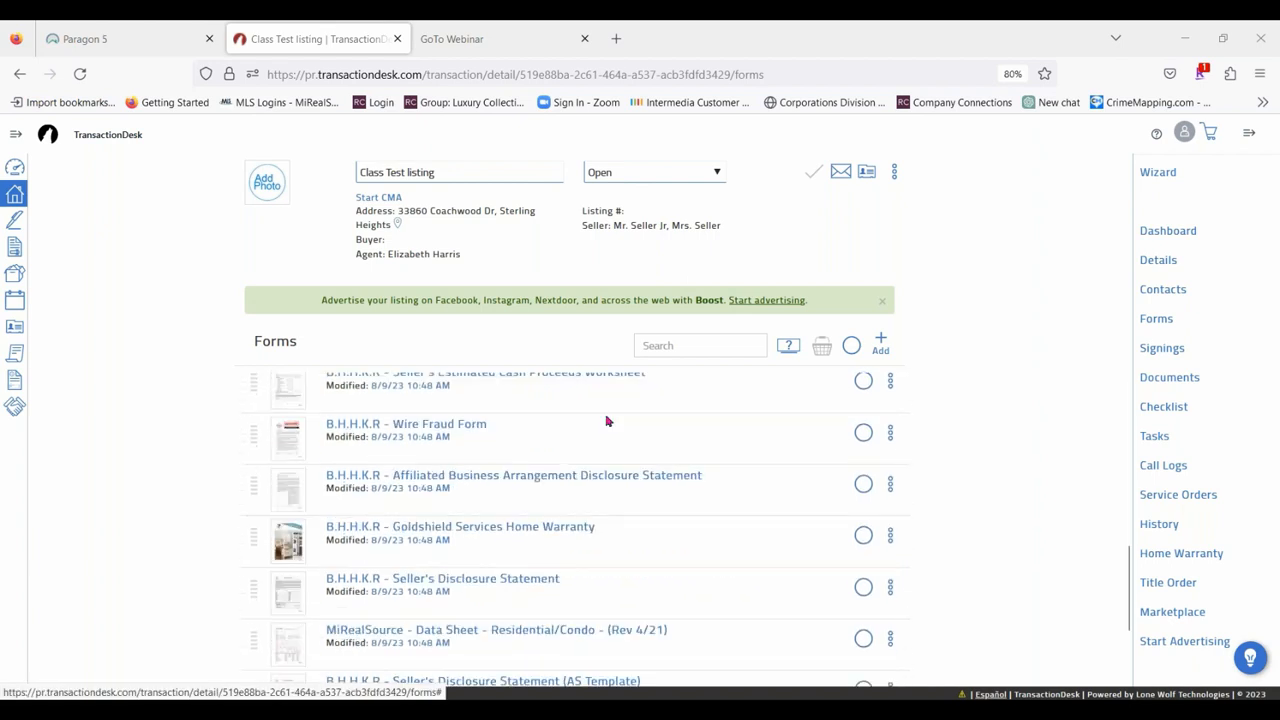
scroll(631, 420, "down", 3)
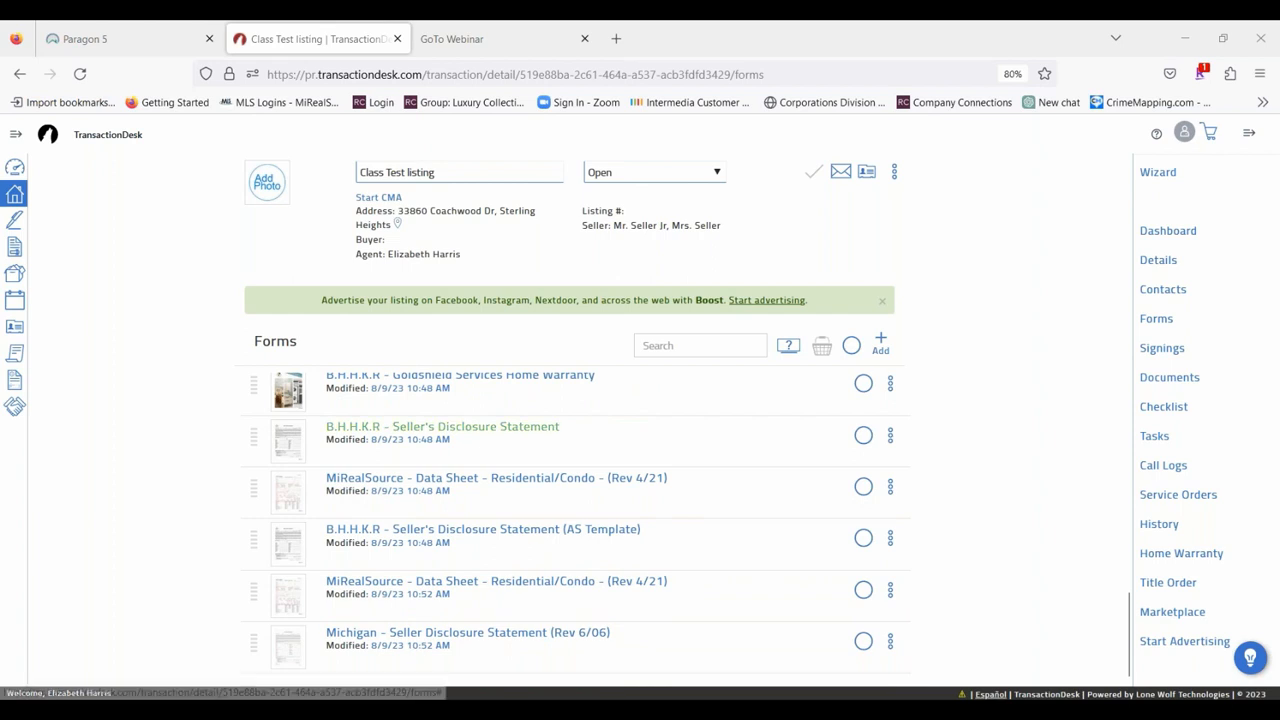
left_click(501, 483)
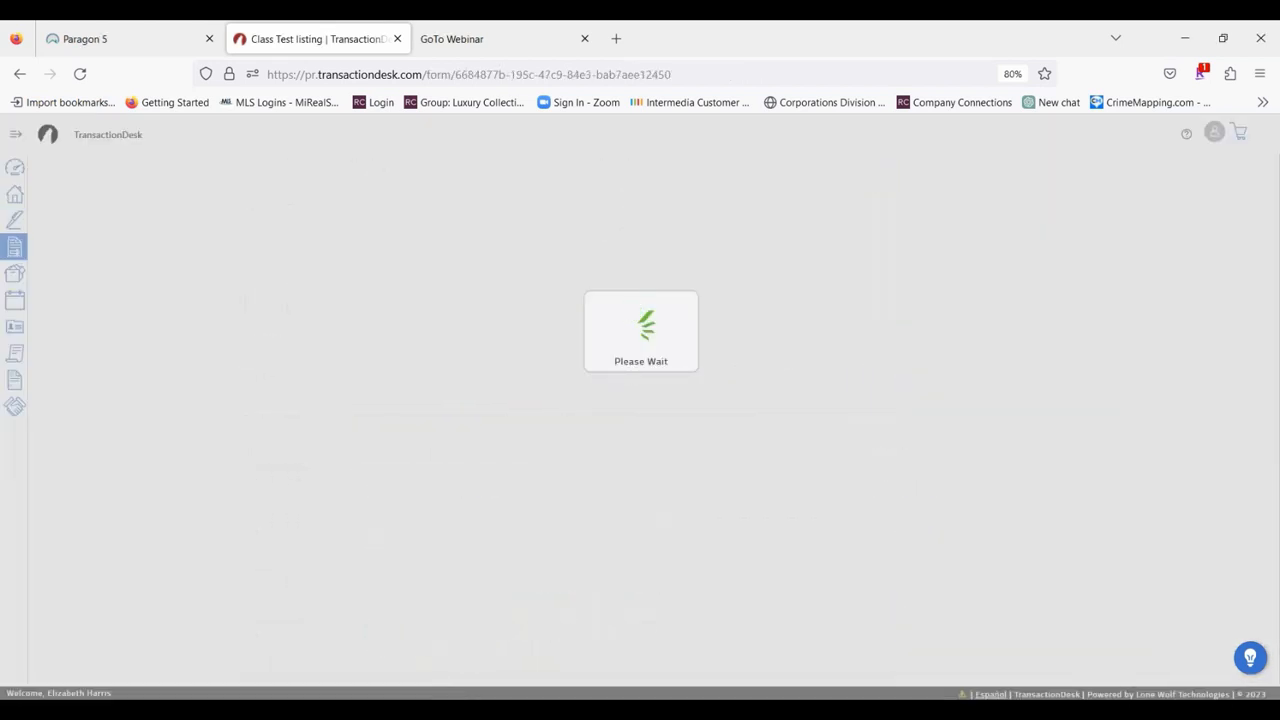
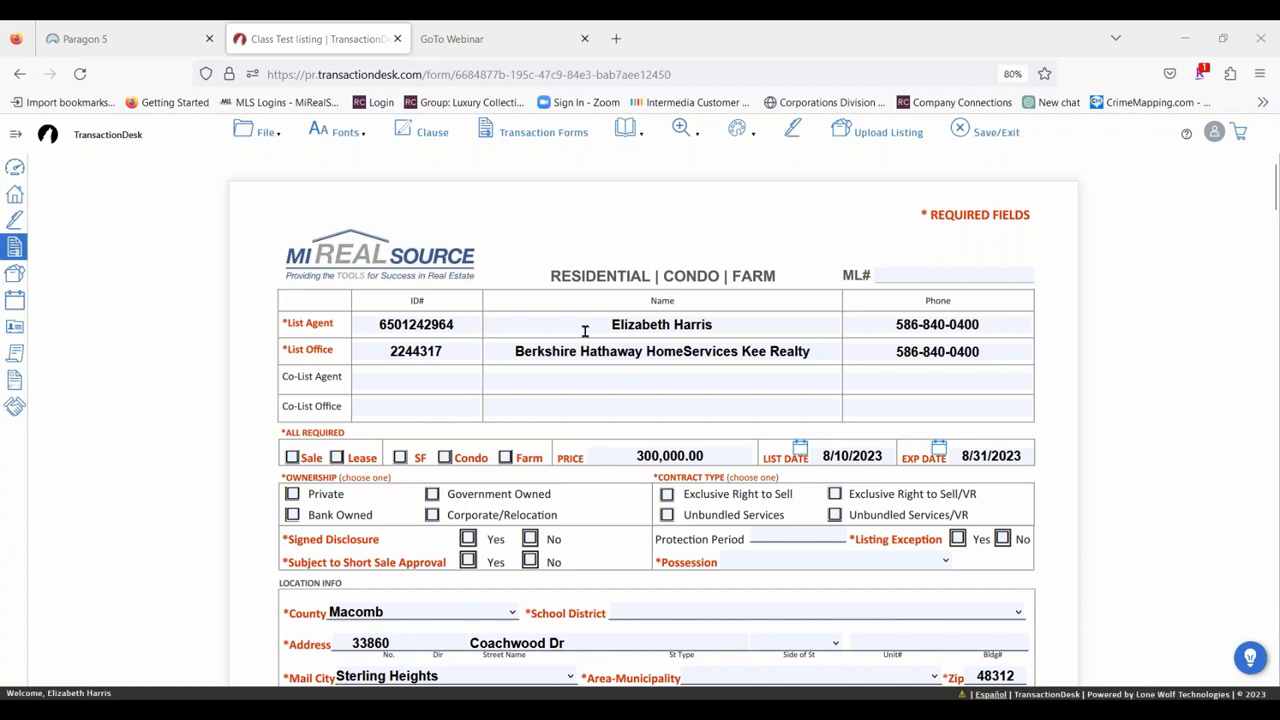
Mark the data sheet's listing as Sale and SF, and set the ownership to Private.
scroll(586, 331, "down", 2)
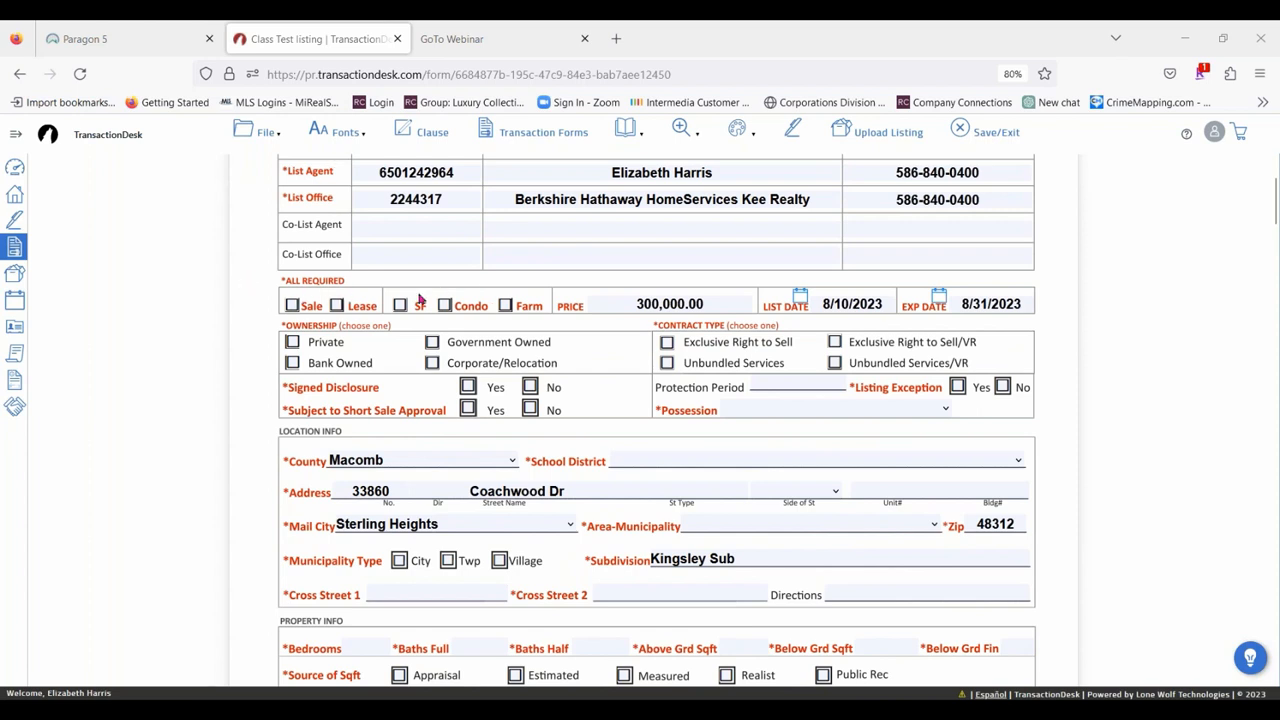
left_click(292, 305)
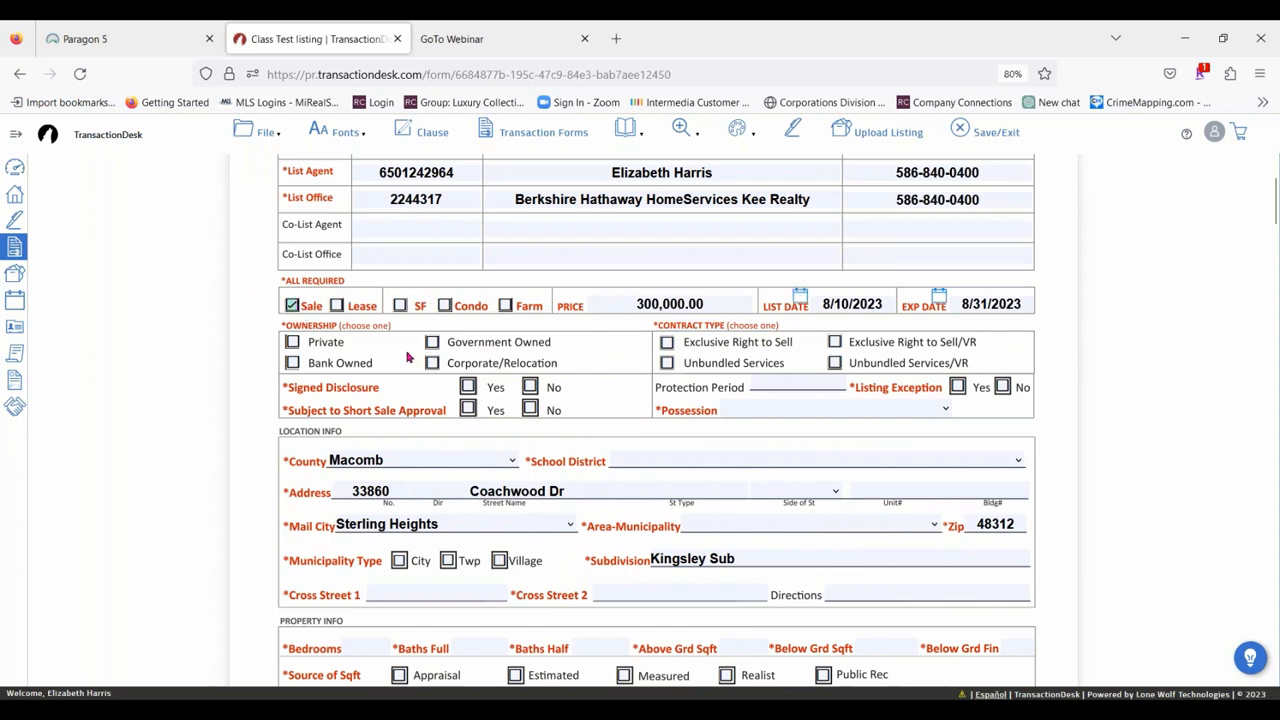
left_click(400, 306)
left_click(293, 342)
Set the School District in the location info to Warren Consolidated Schools.
scroll(373, 452, "down", 3)
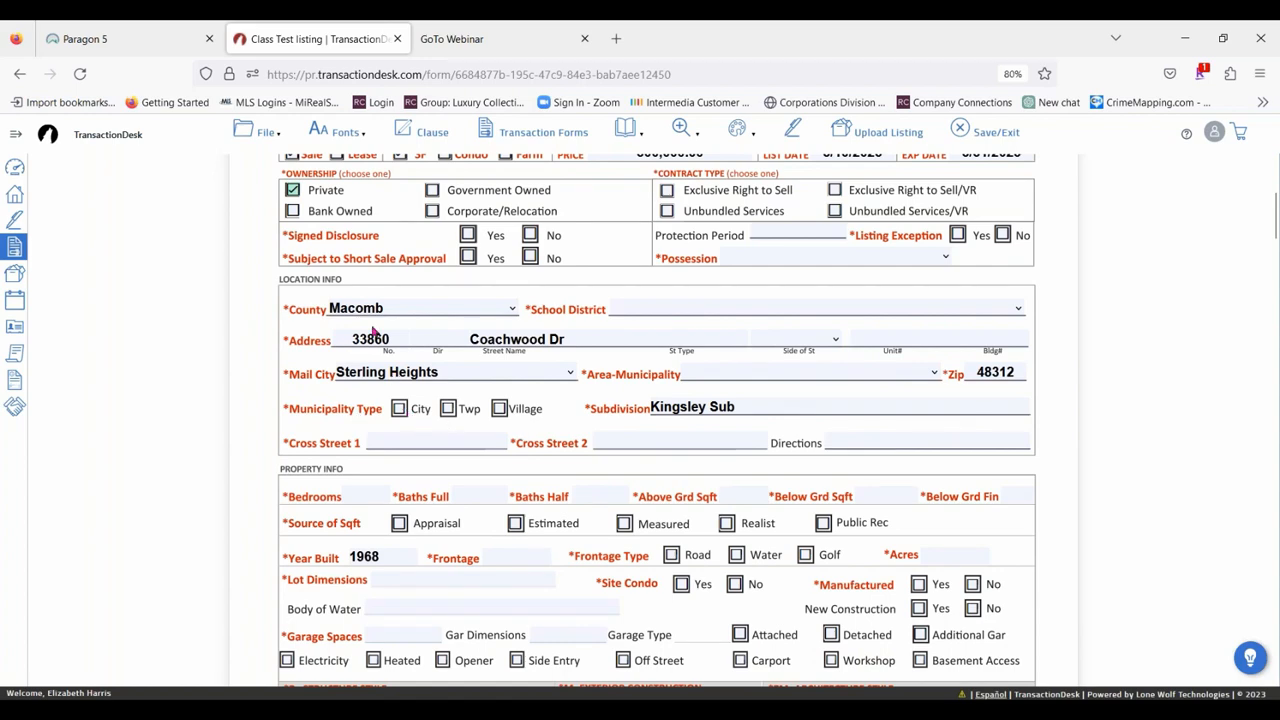
left_click(639, 314)
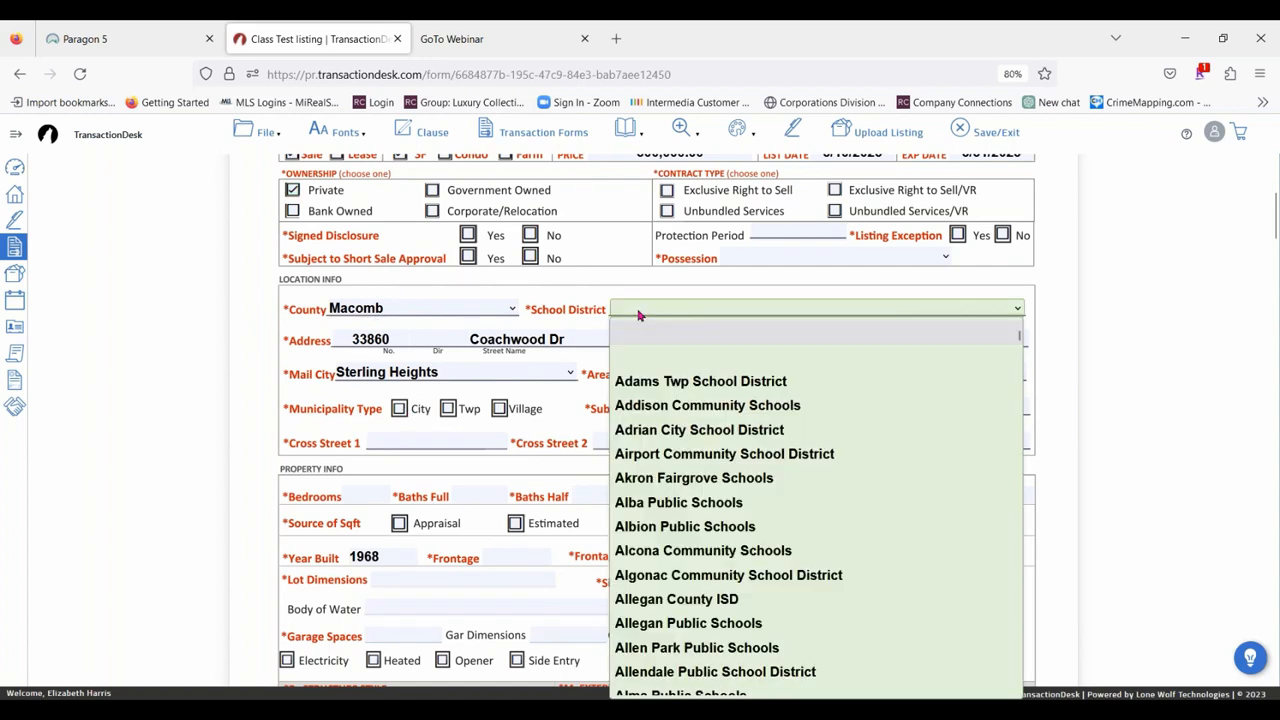
scroll(780, 434, "down", 20)
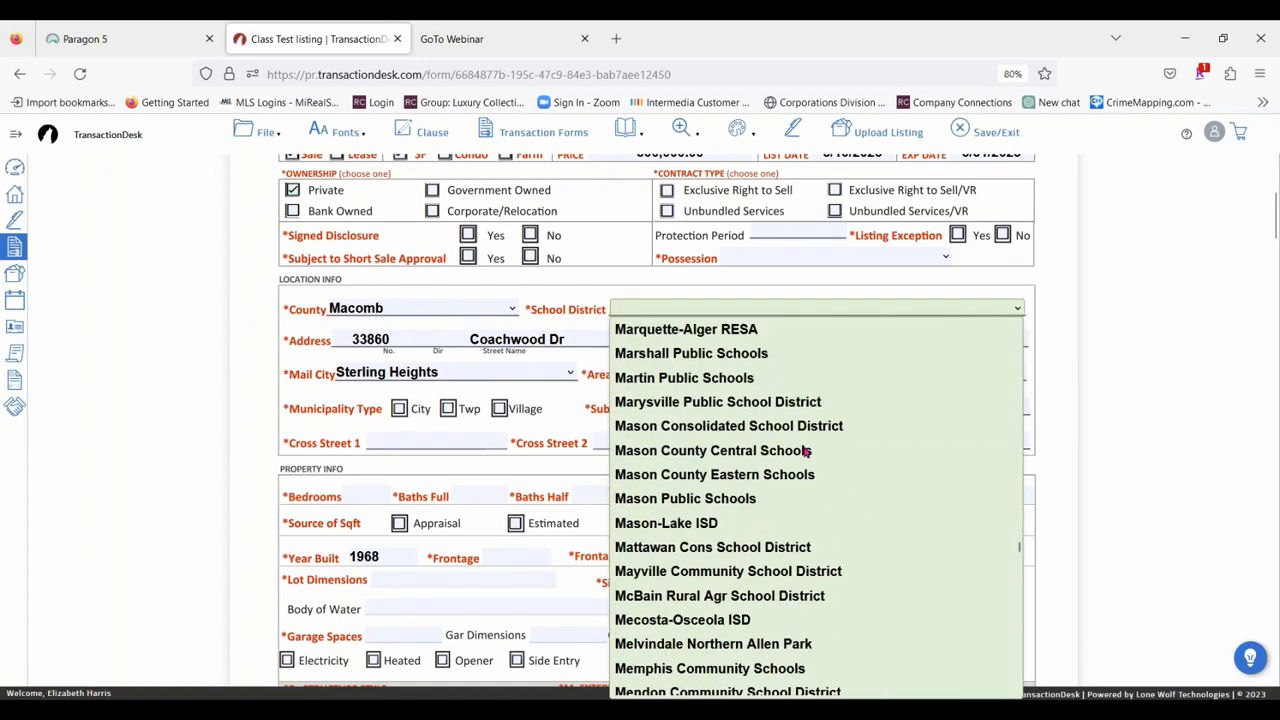
scroll(808, 450, "down", 20)
scroll(805, 447, "up", 8)
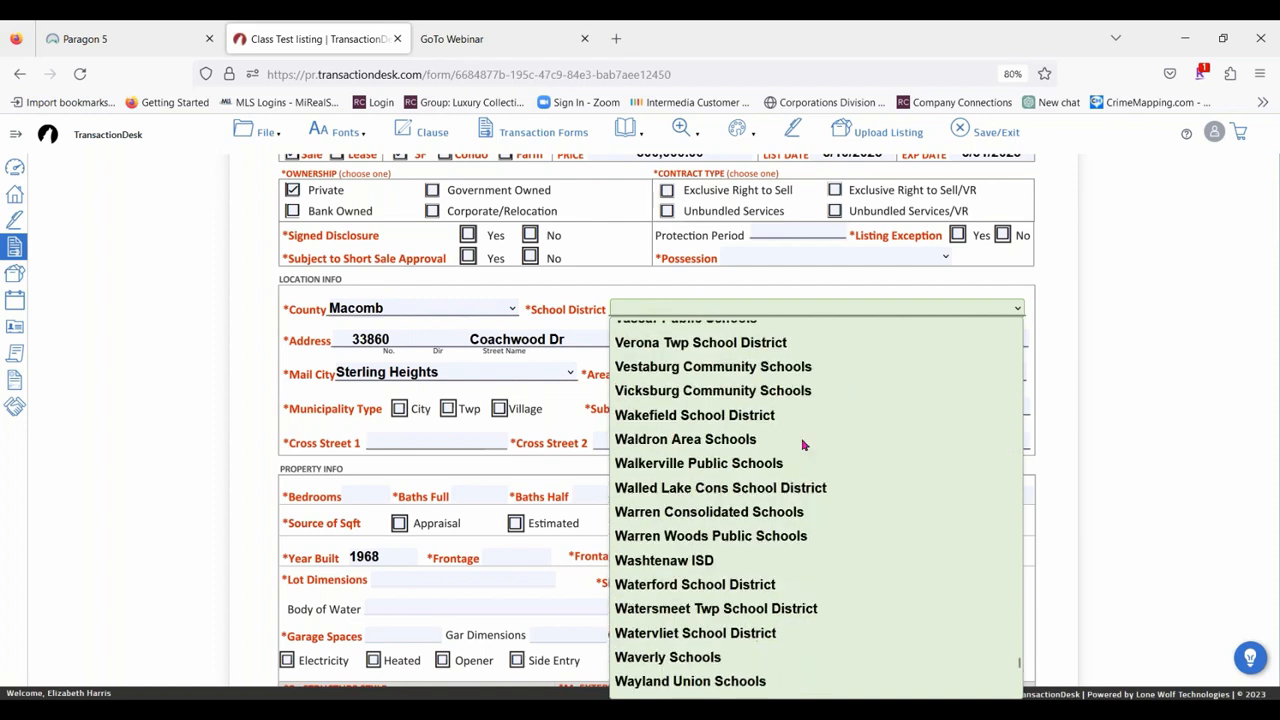
left_click(712, 514)
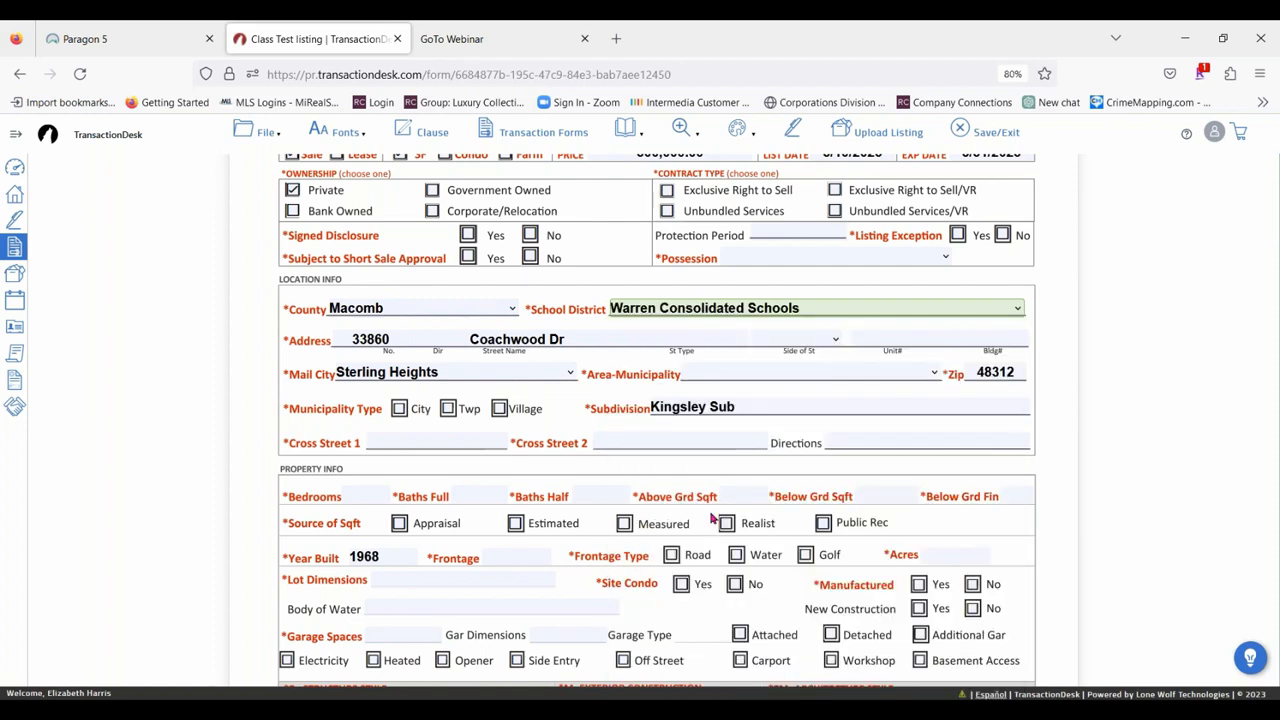
Set the Area-Municipality to Sterling Heights (50012) and the Municipality Type to City.
left_click(746, 377)
scroll(759, 412, "down", 6)
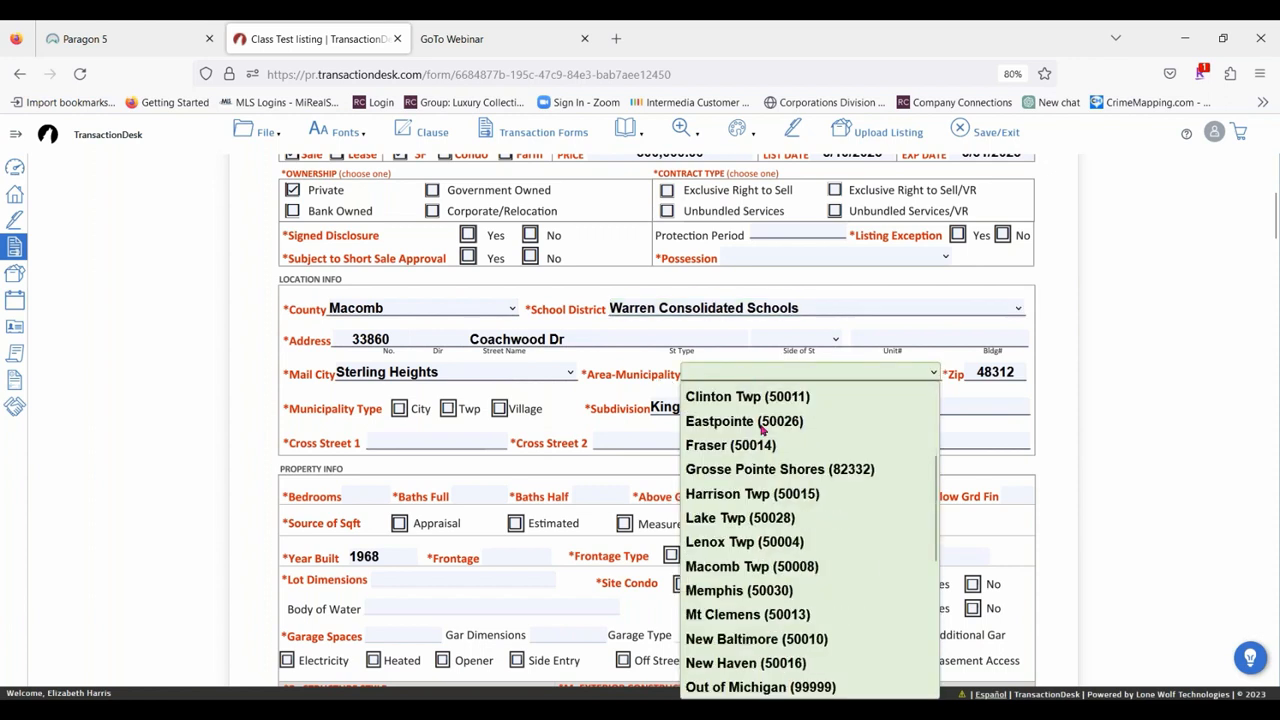
left_click(772, 594)
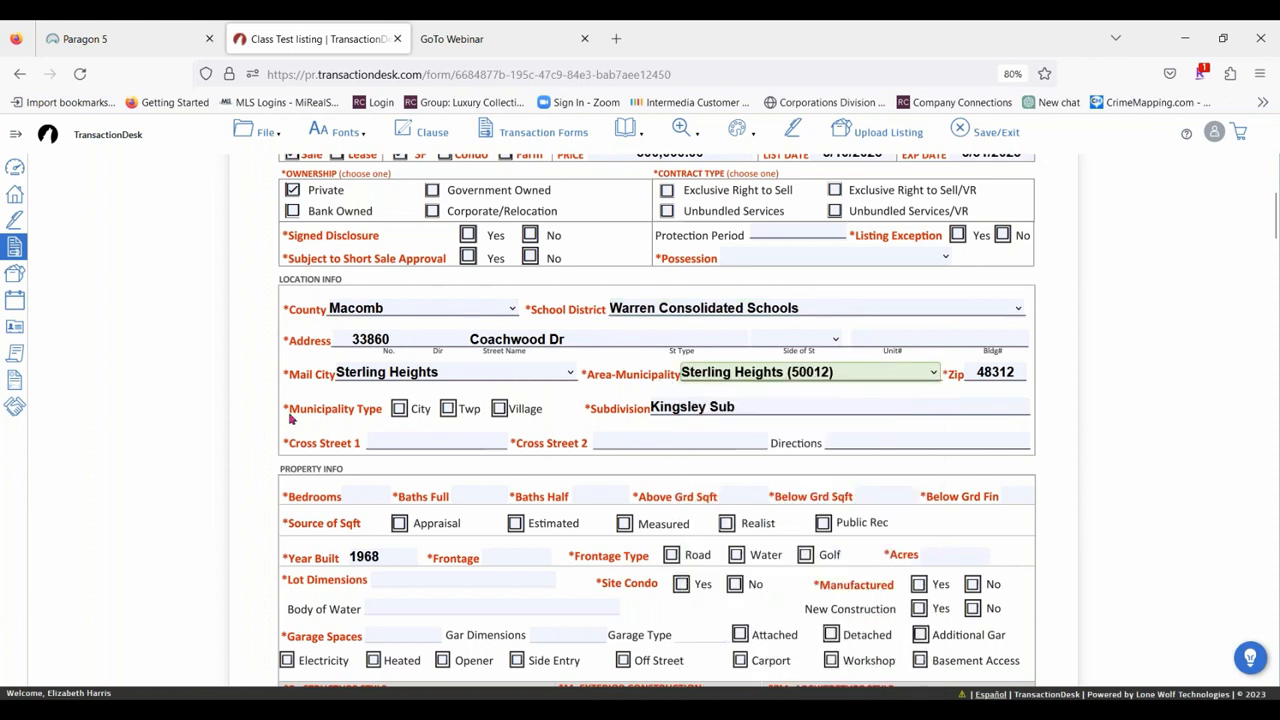
left_click(399, 412)
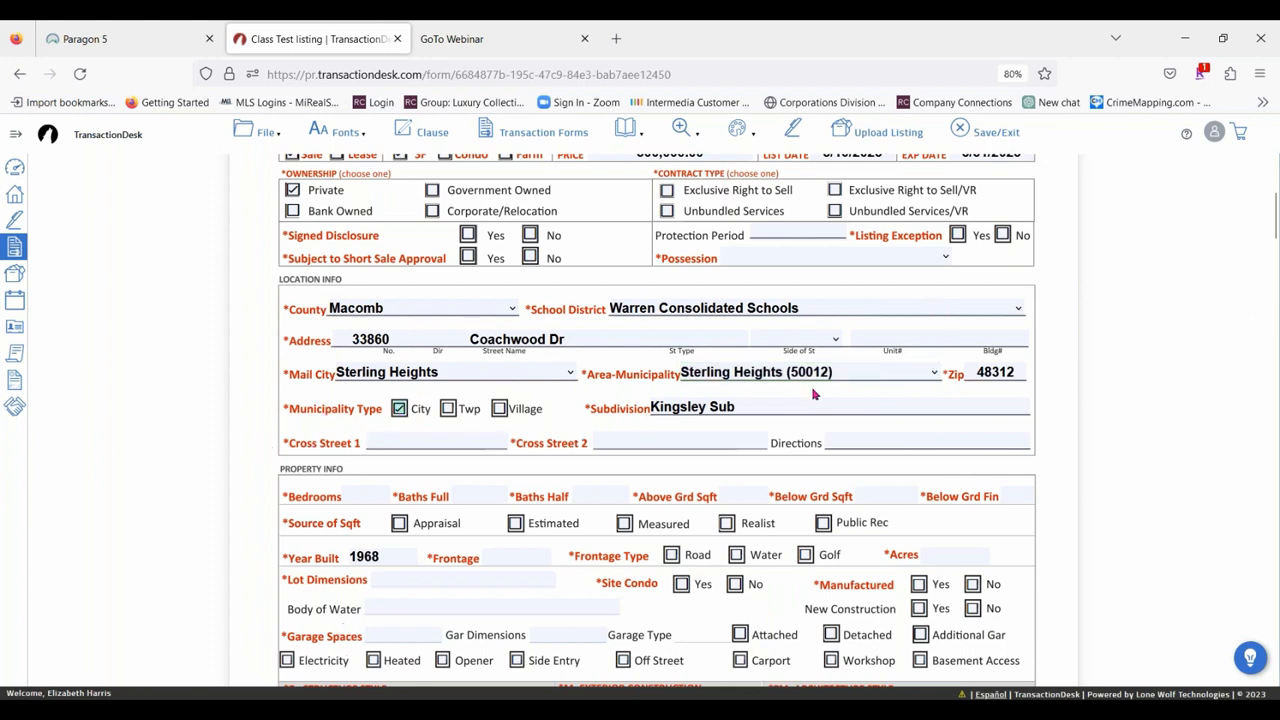
Review the entries on the data sheet and upload the listing to the MLS.
scroll(666, 482, "up", 5)
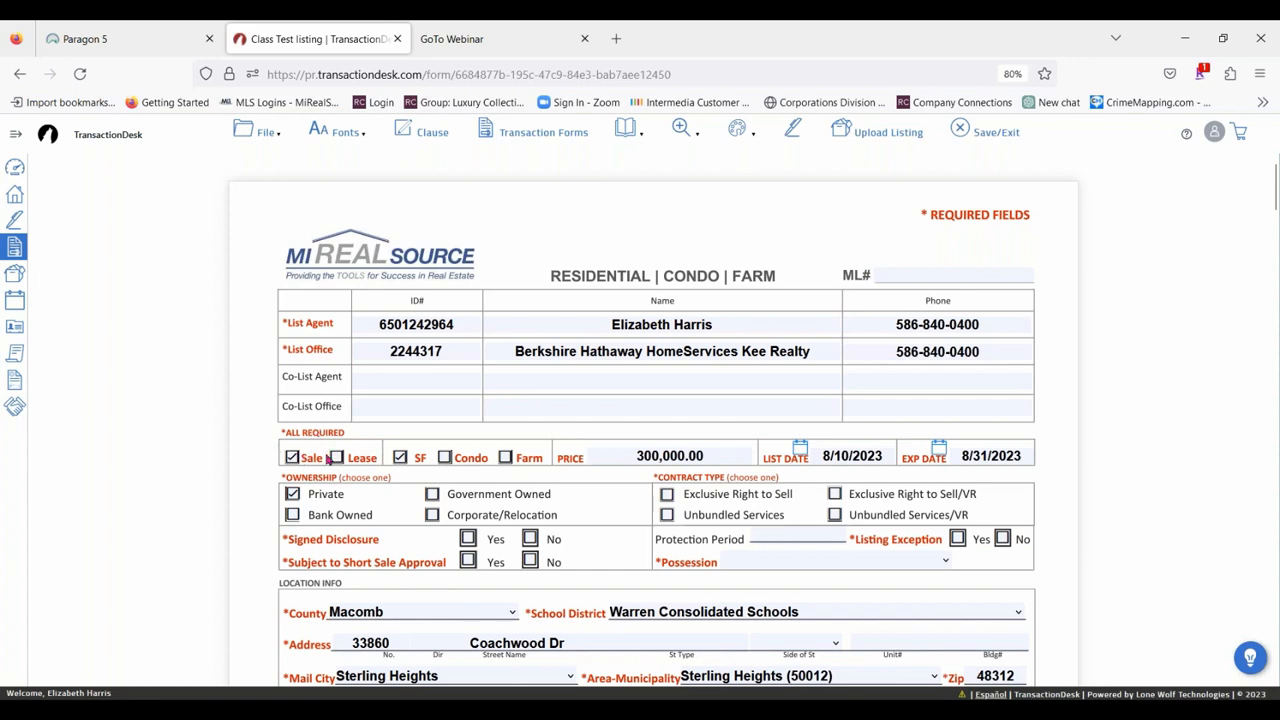
scroll(405, 447, "down", 1)
scroll(405, 447, "down", 1)
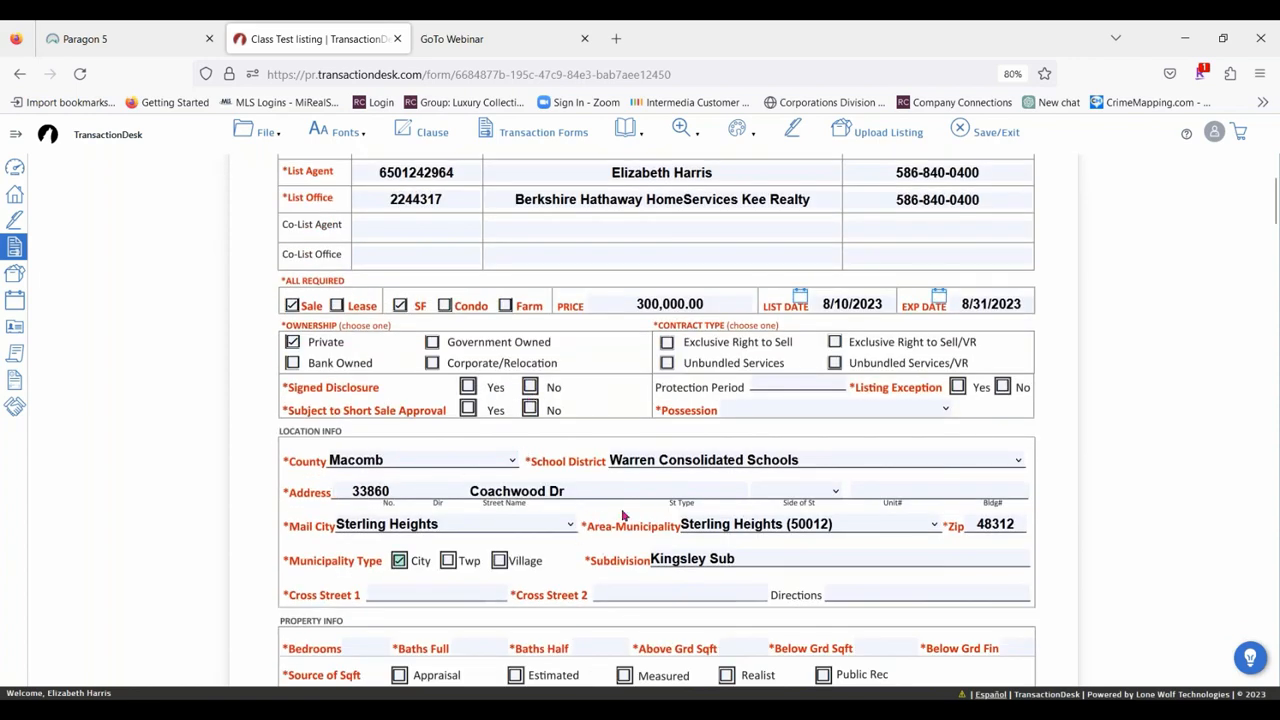
scroll(622, 515, "down", 1)
scroll(1071, 549, "up", 2)
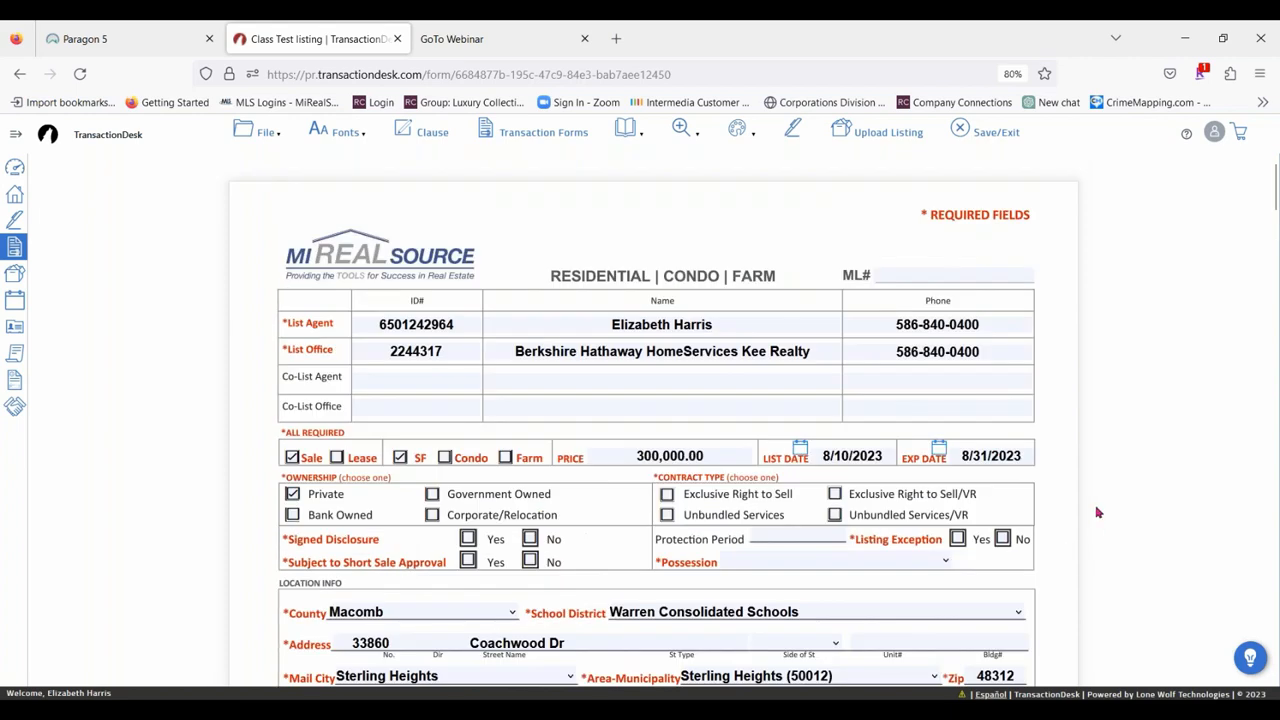
left_click(873, 135)
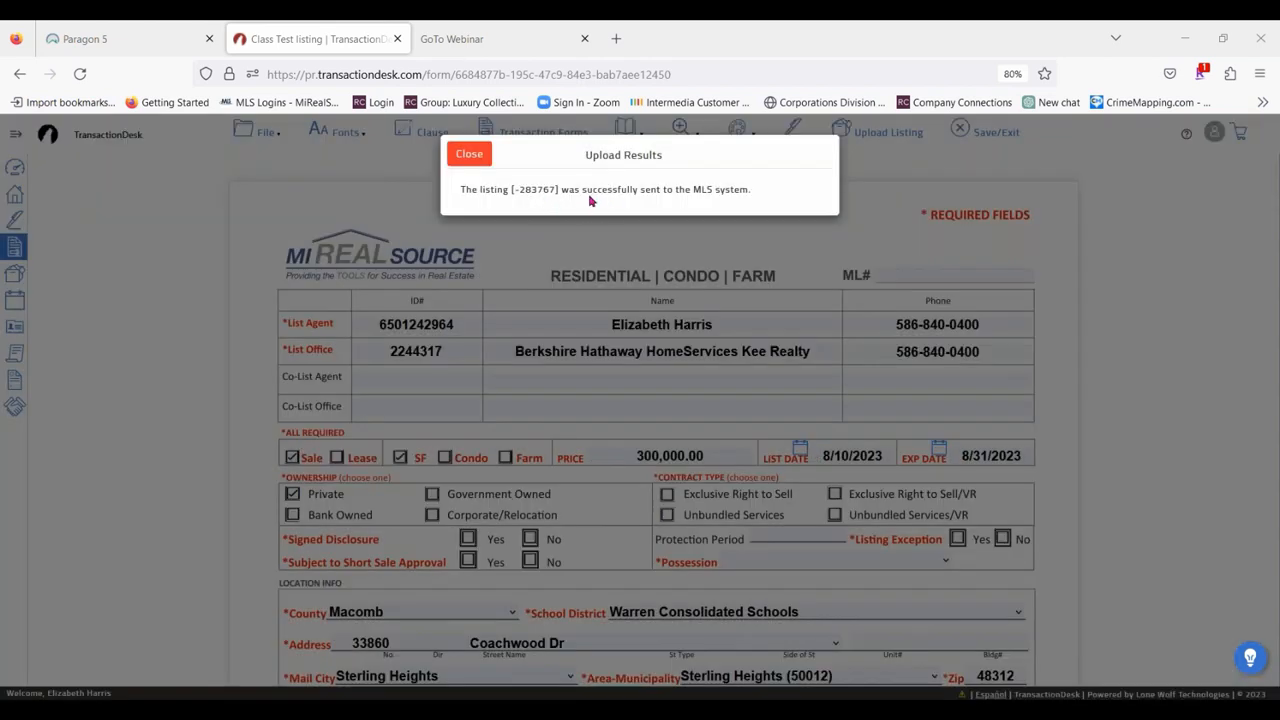
Switch to Paragon 5, open the partial listings and search them with the listing owner set to My Listings.
left_click(118, 42)
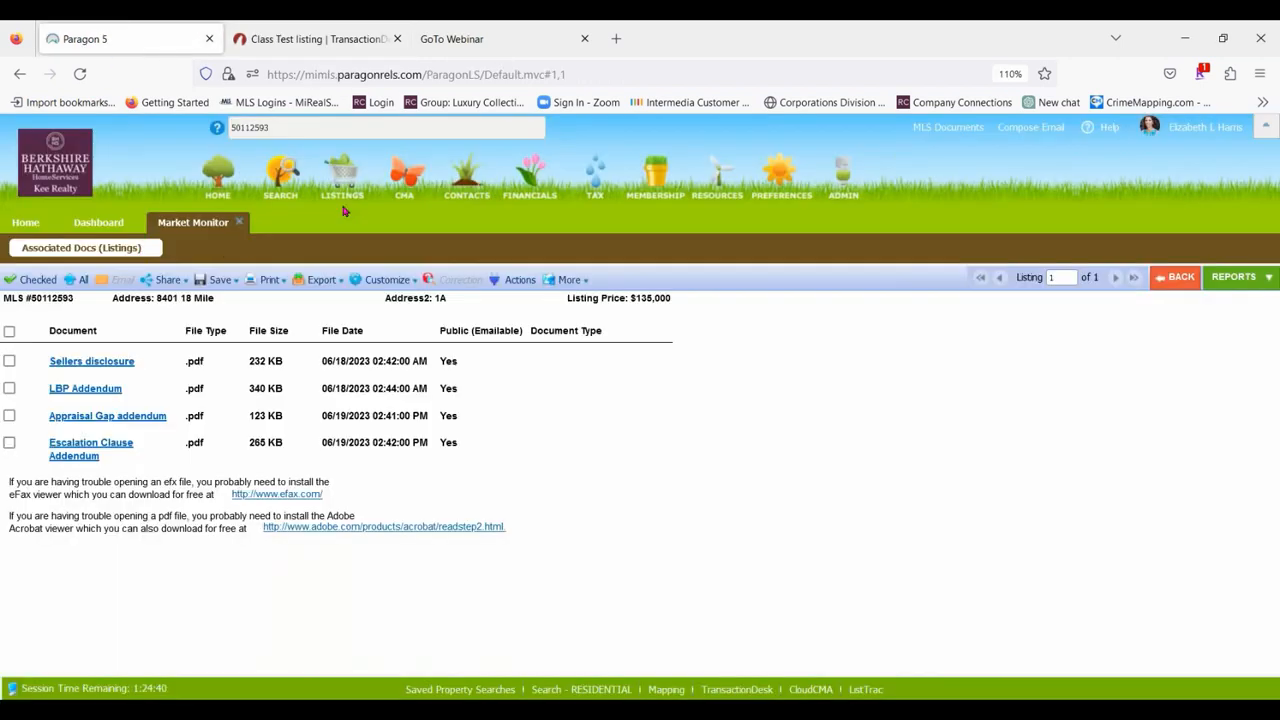
mouse_move(340, 178)
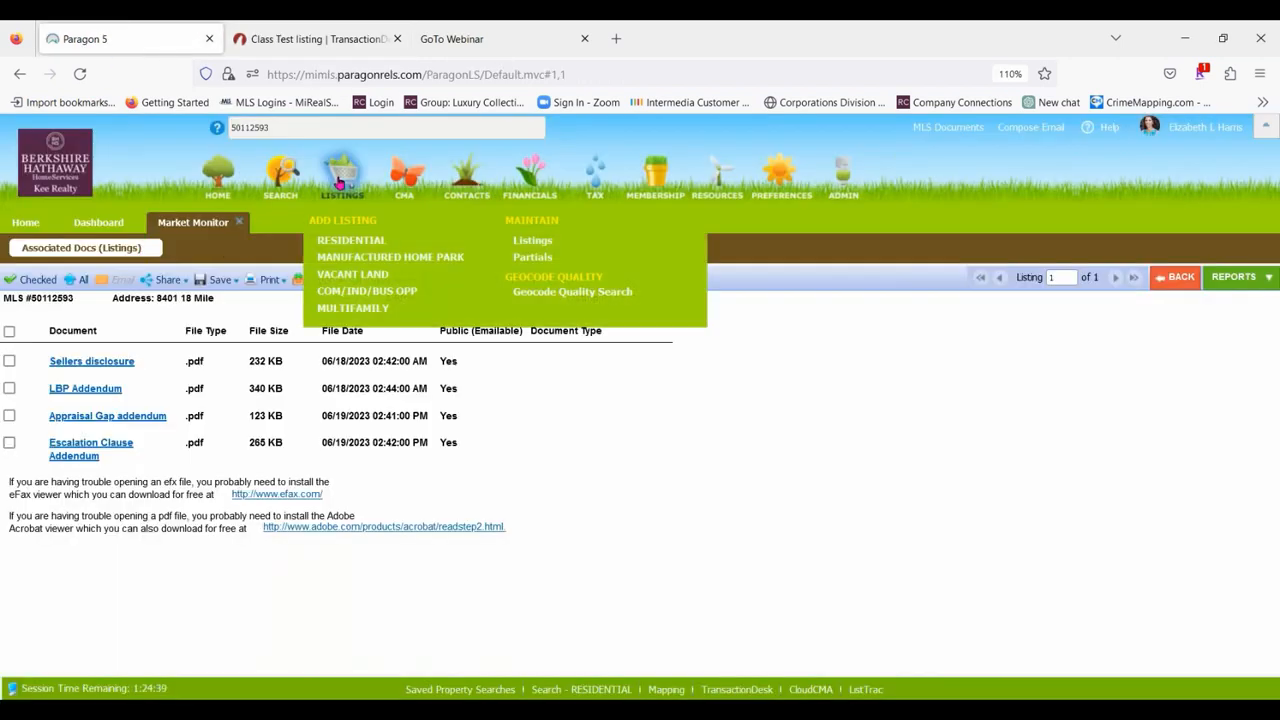
left_click(545, 265)
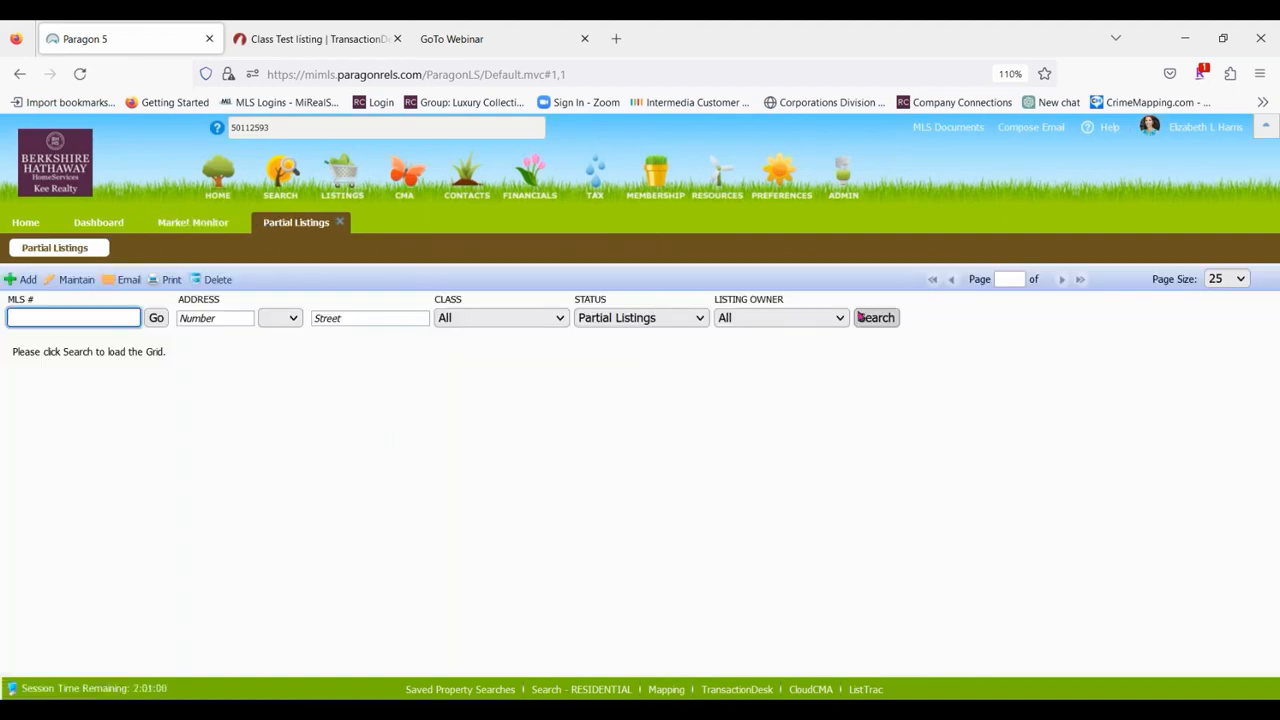
left_click(820, 317)
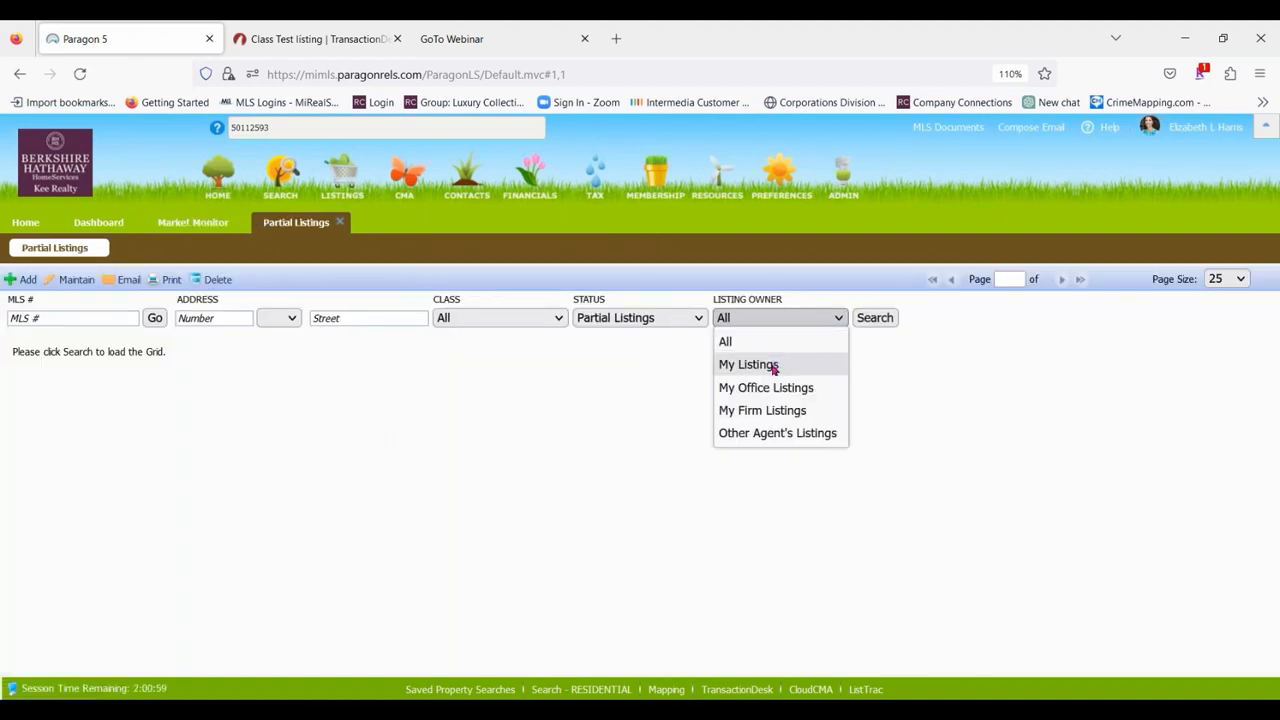
left_click(776, 365)
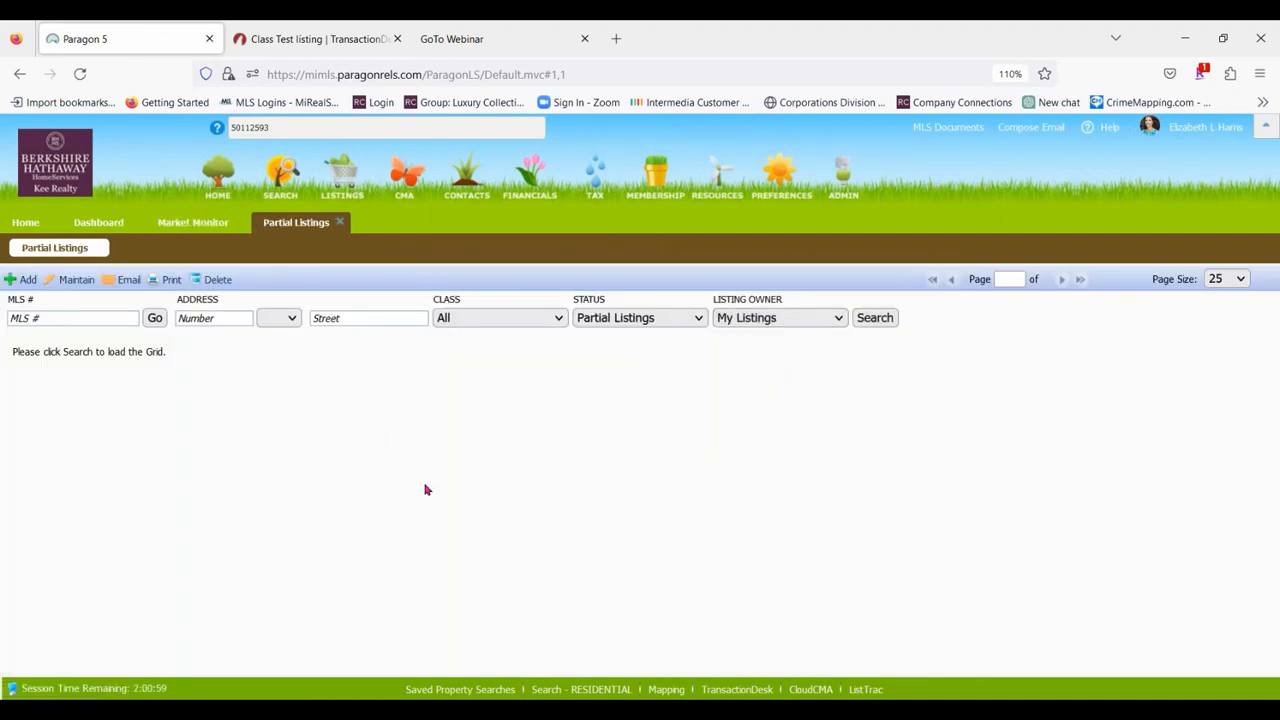
left_click(878, 317)
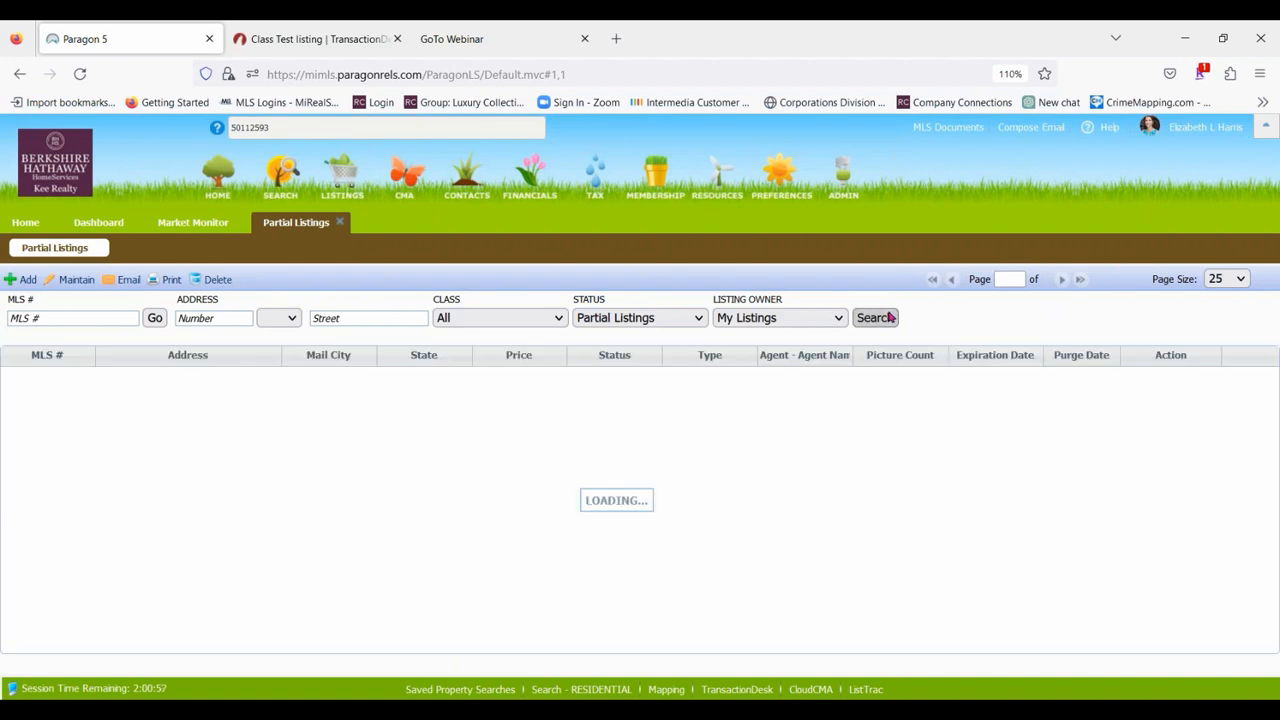
Open the uploaded partial listing for editing with the Maintain Partial action.
left_click(180, 179)
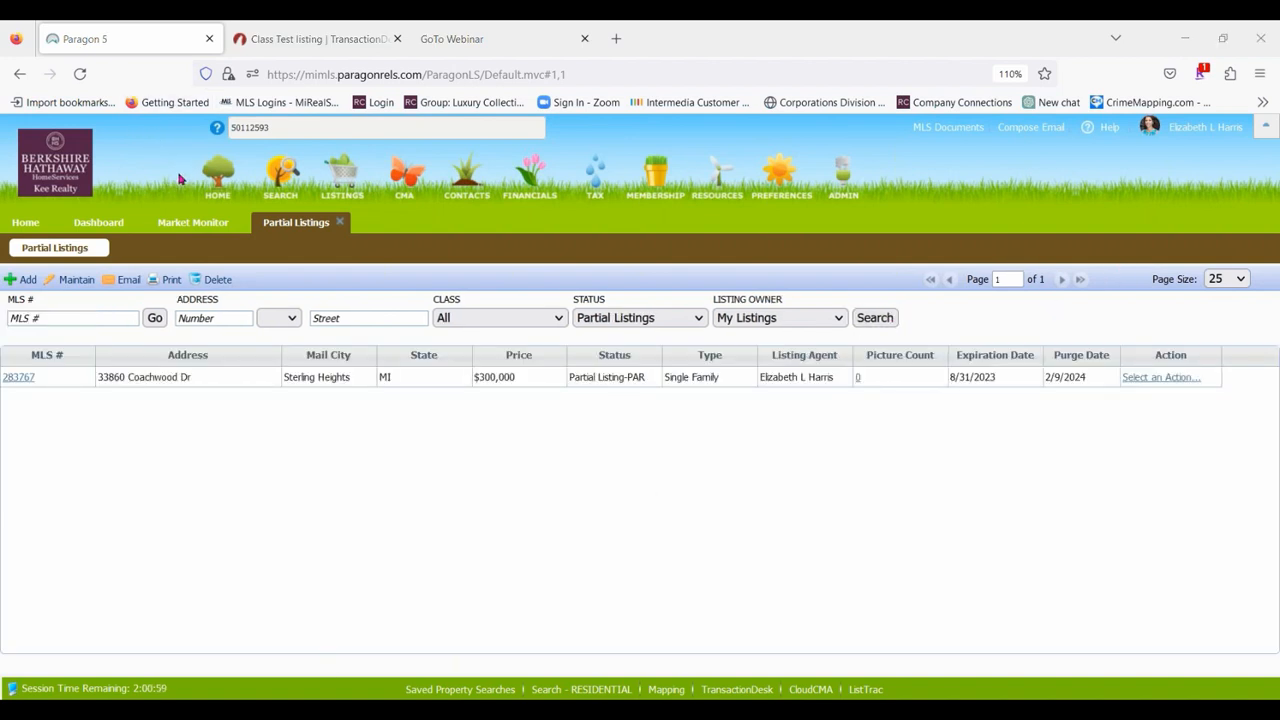
left_click(1166, 377)
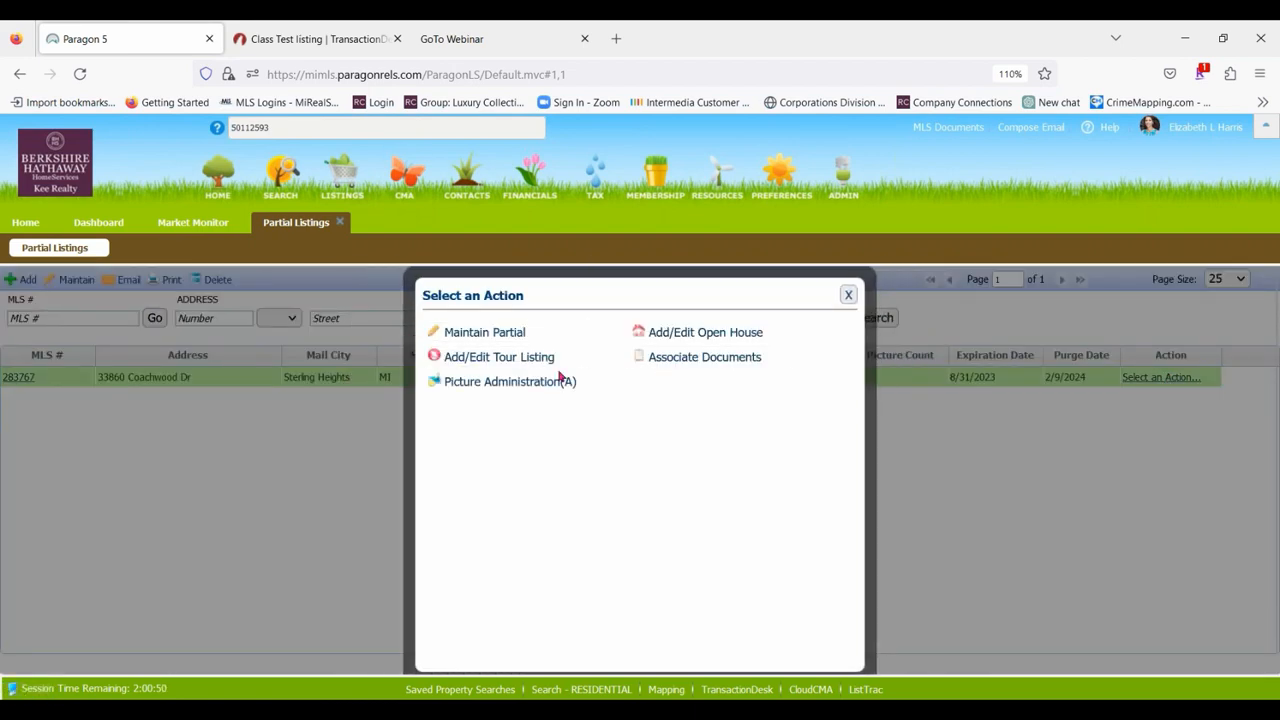
left_click(462, 332)
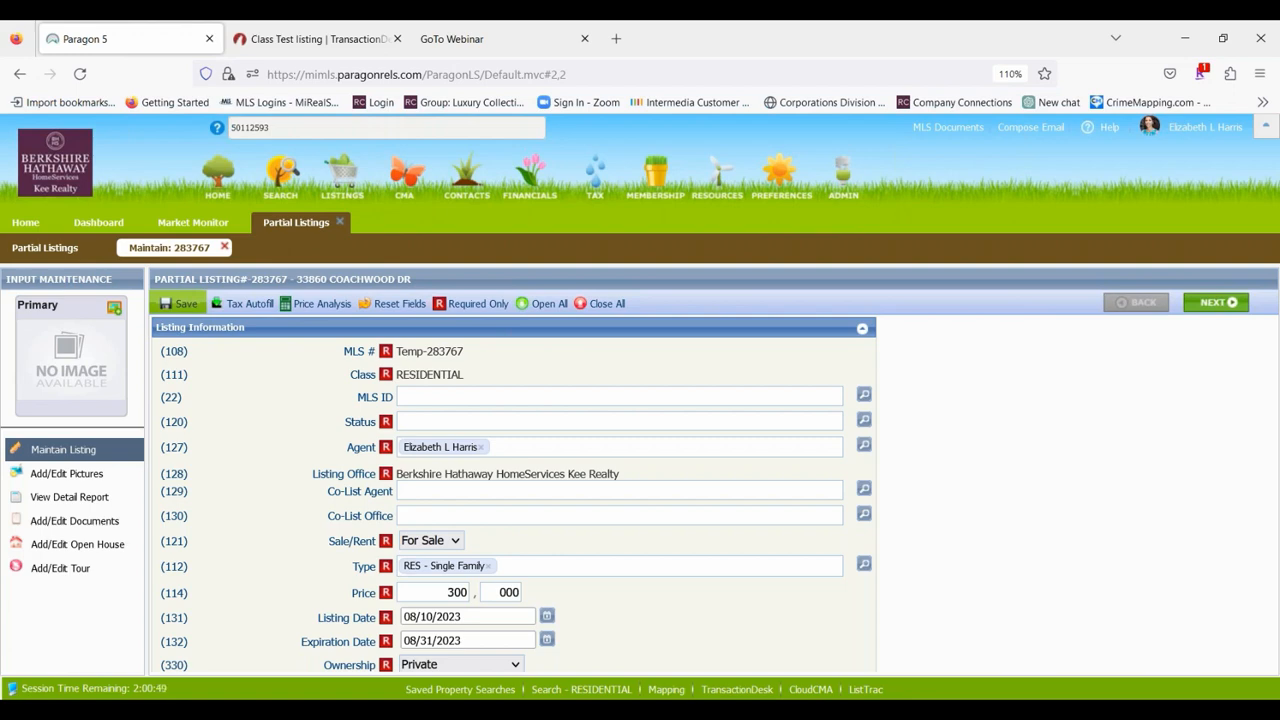
Expand the Location / Prop Information section and examine which fields carried over from the uploaded data sheet.
scroll(514, 345, "down", 5)
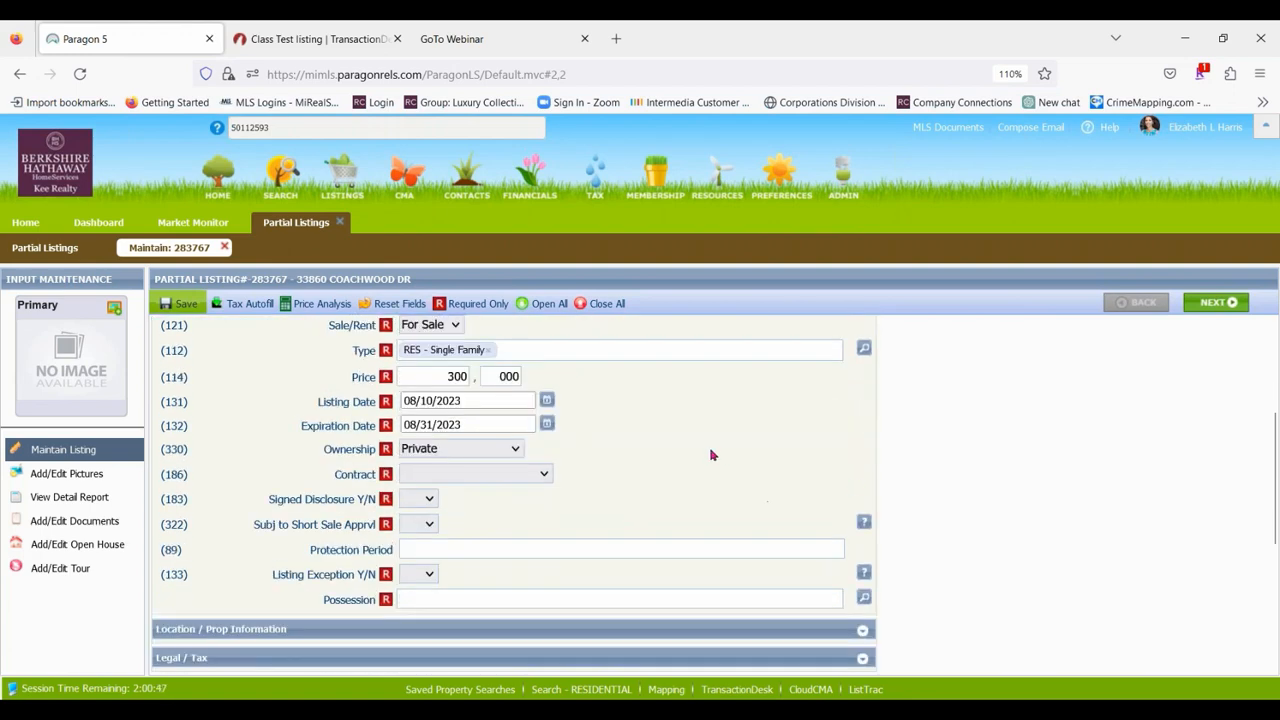
left_click(386, 487)
scroll(640, 370, "down", 3)
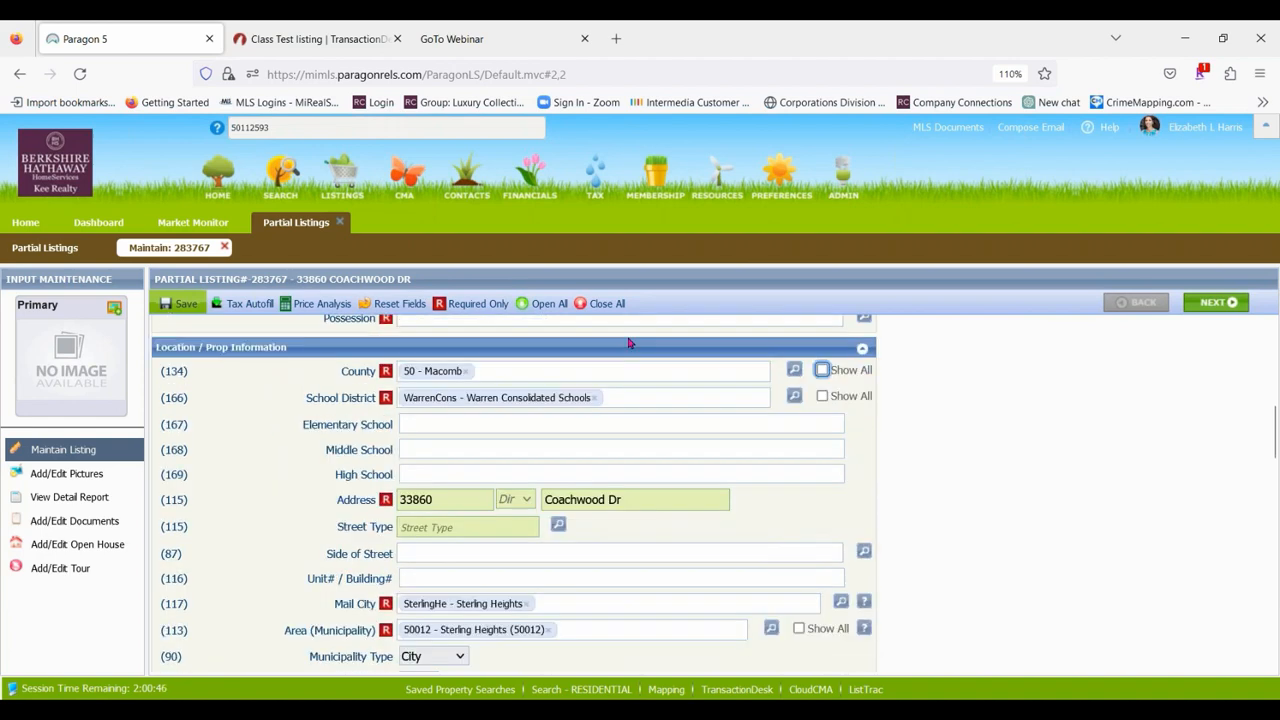
scroll(650, 355, "down", 3)
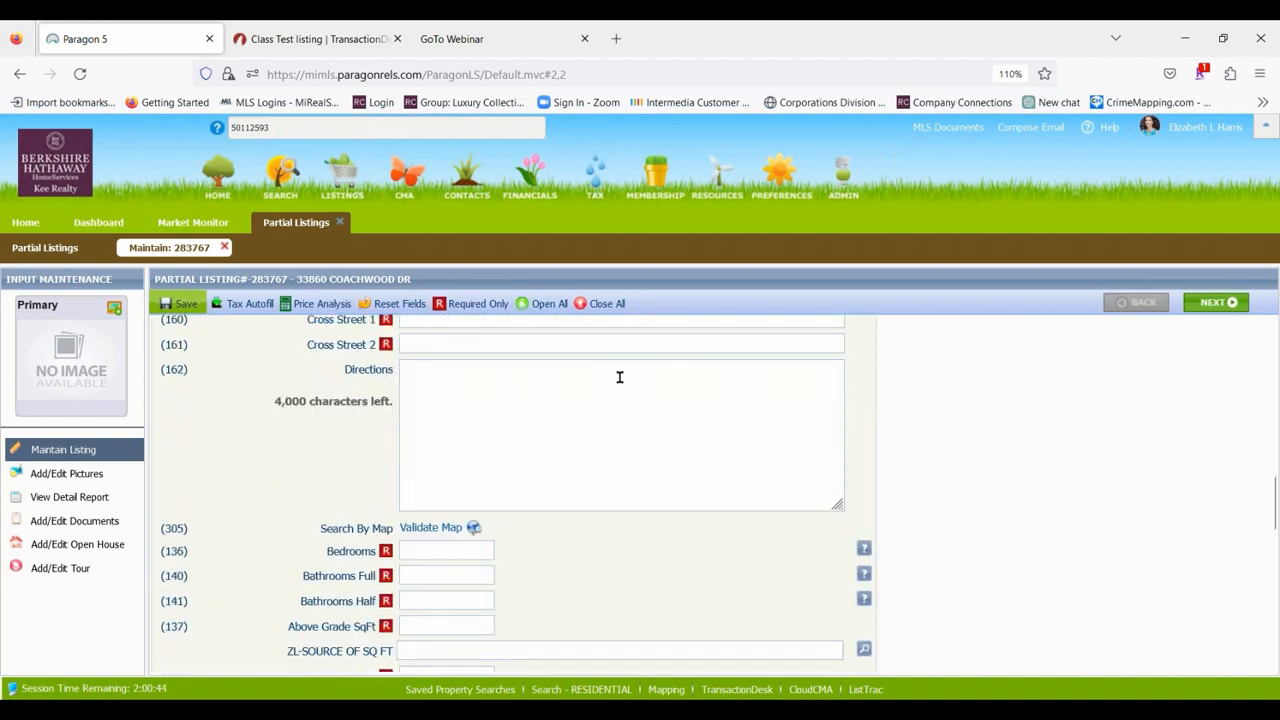
scroll(619, 377, "down", 2)
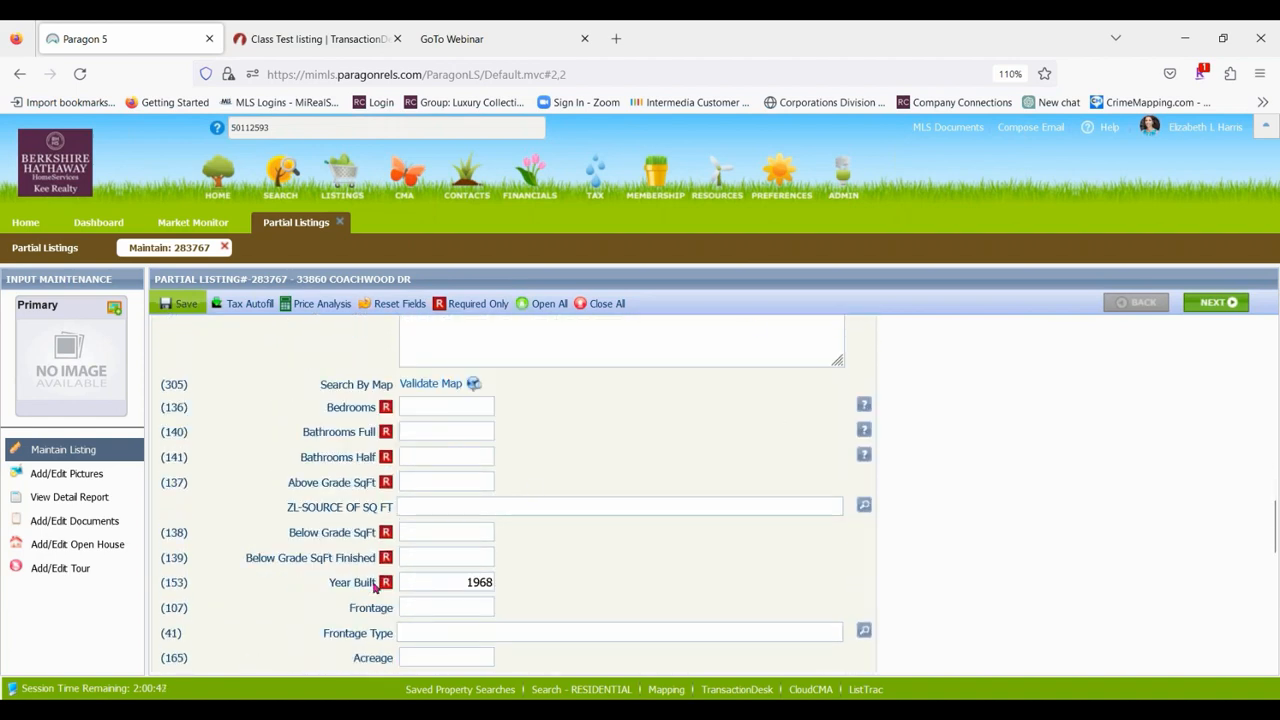
Open Validate Map for the partial listing, change the map to Aerial view and zoom in on the property marker.
left_click(407, 386)
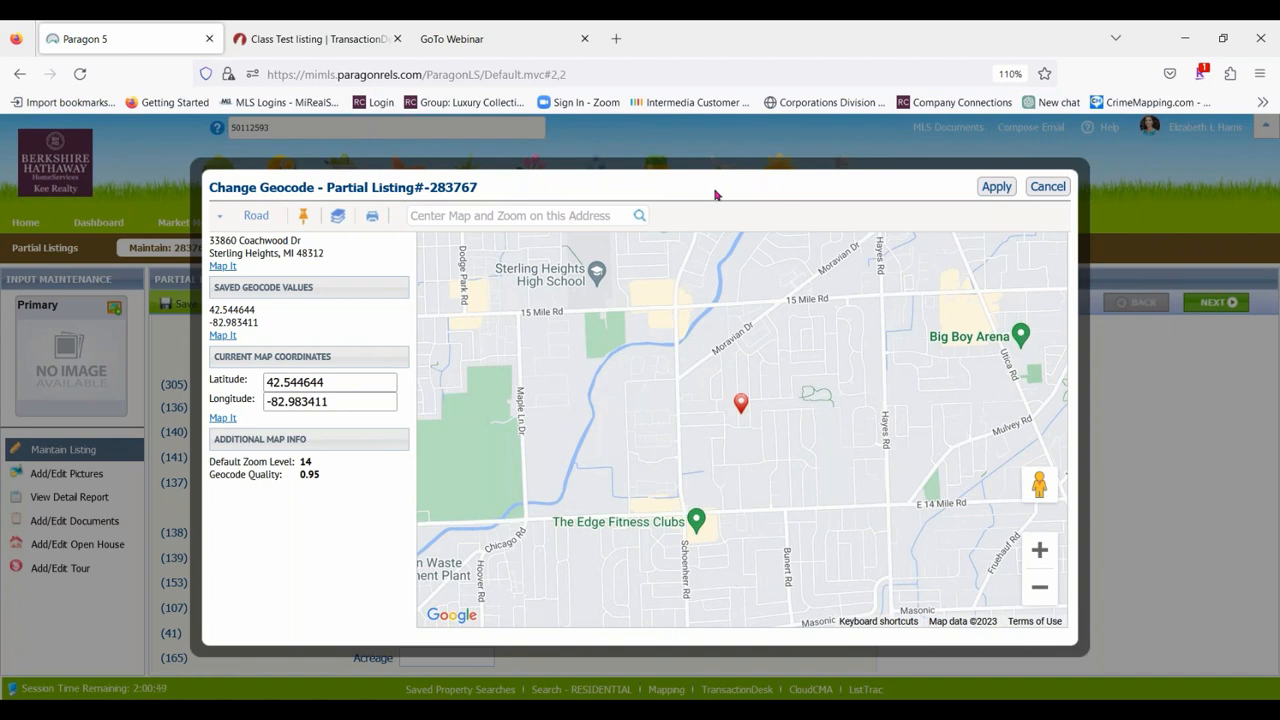
triple_click(665, 185)
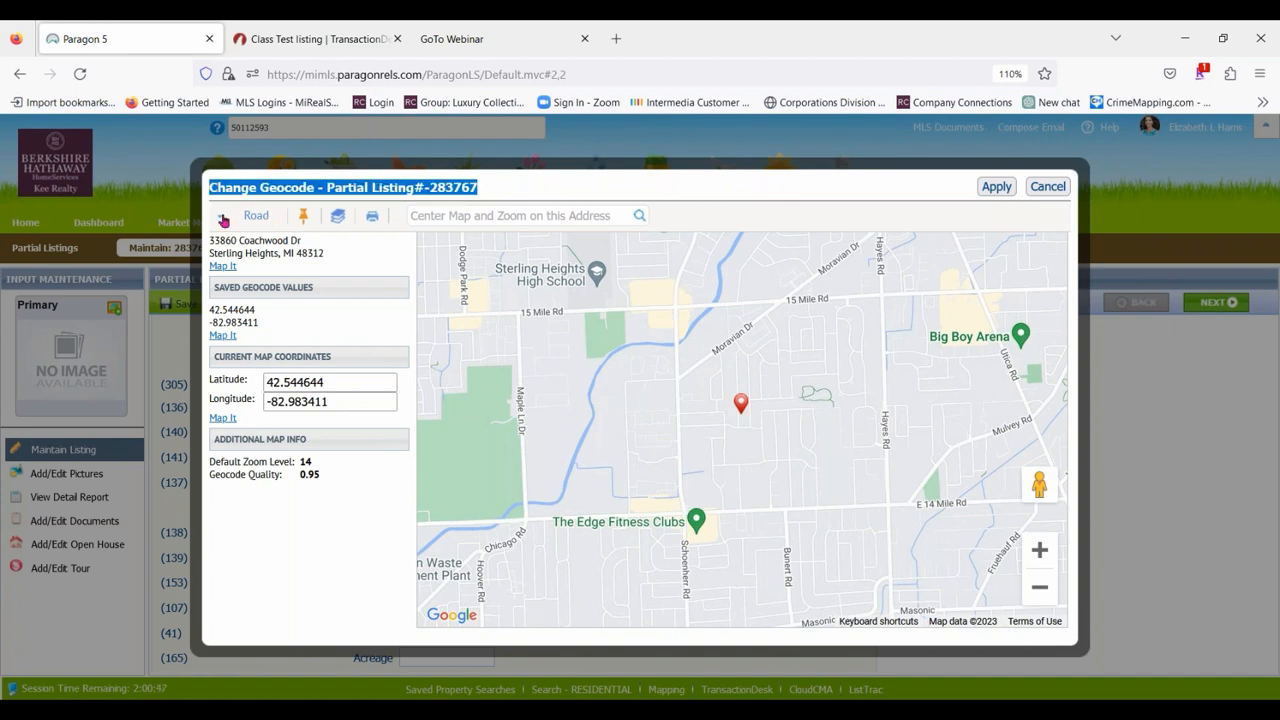
left_click(250, 216)
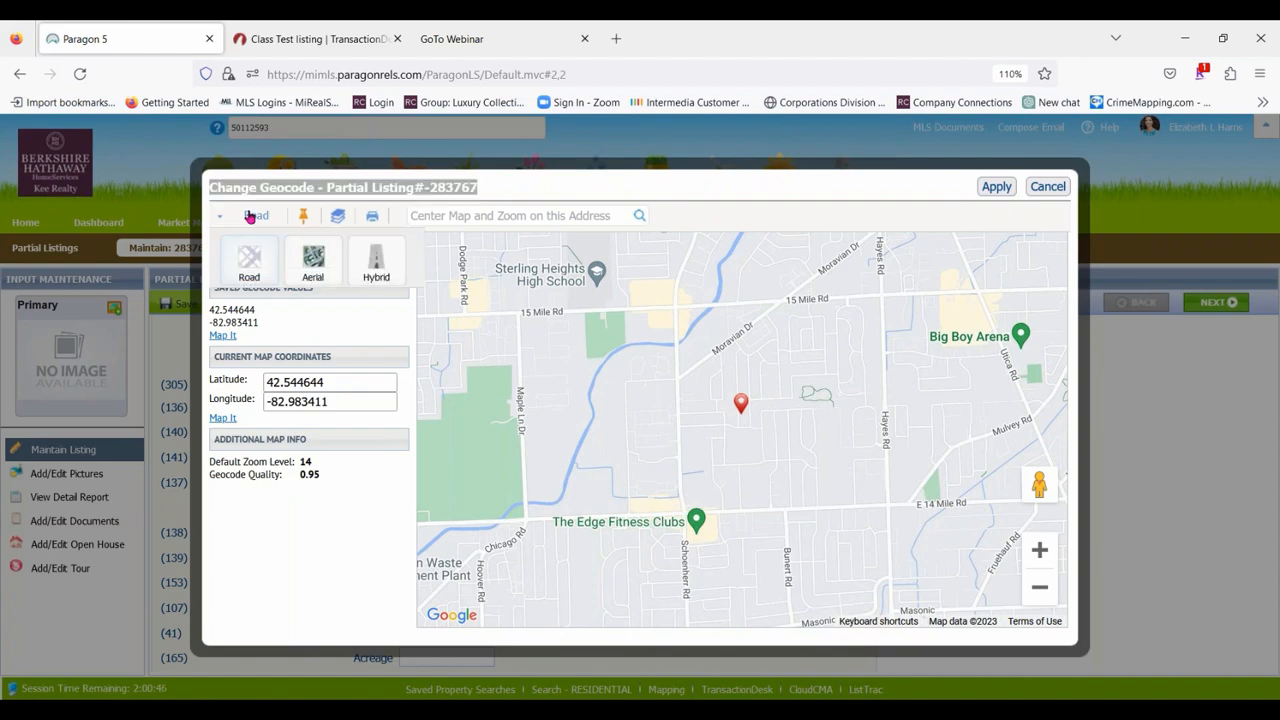
left_click(313, 262)
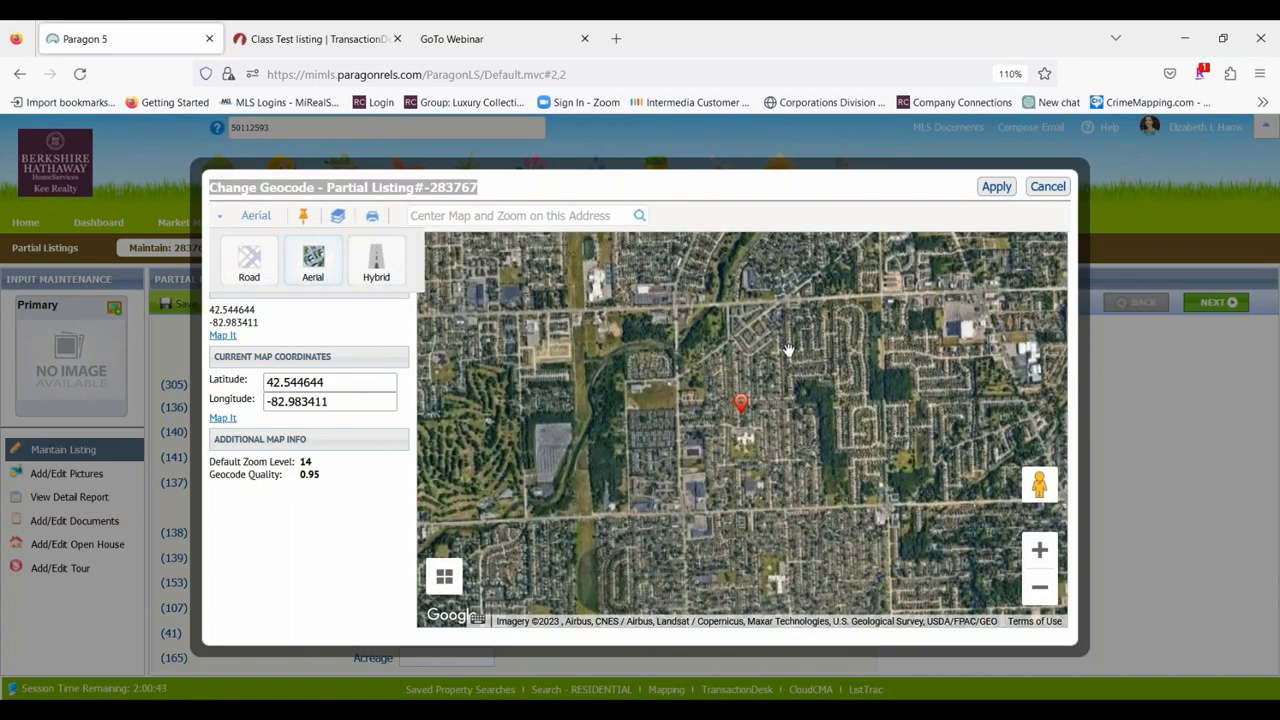
scroll(796, 359, "up", 2)
left_click_drag(691, 386, 851, 229)
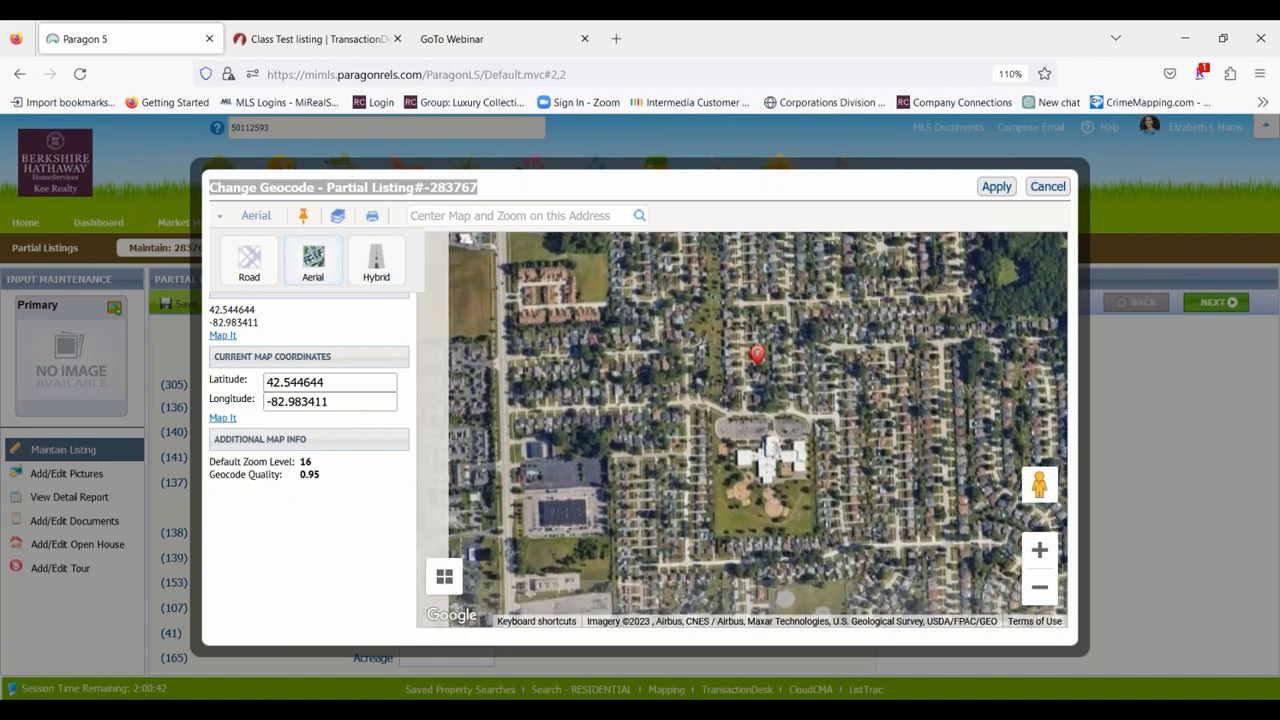
scroll(791, 376, "up", 2)
scroll(791, 376, "up", 1)
left_click_drag(764, 342, 930, 476)
mouse_move(775, 316)
left_mouse_down()
mouse_move(820, 342)
mouse_move(674, 286)
left_mouse_up()
left_click_drag(535, 438, 681, 491)
mouse_move(761, 321)
left_mouse_down()
mouse_move(759, 334)
mouse_move(800, 362)
mouse_move(565, 322)
mouse_move(480, 334)
mouse_move(498, 282)
mouse_move(739, 347)
mouse_move(718, 346)
left_mouse_up()
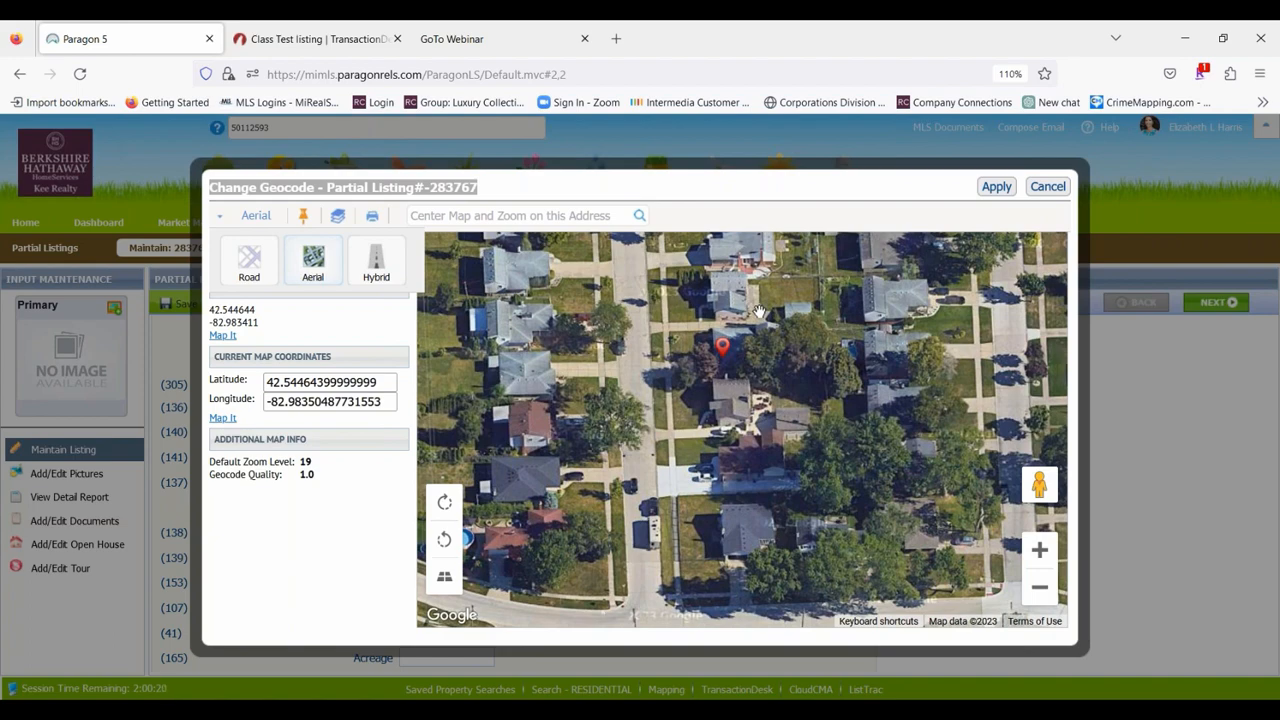
left_click(1003, 188)
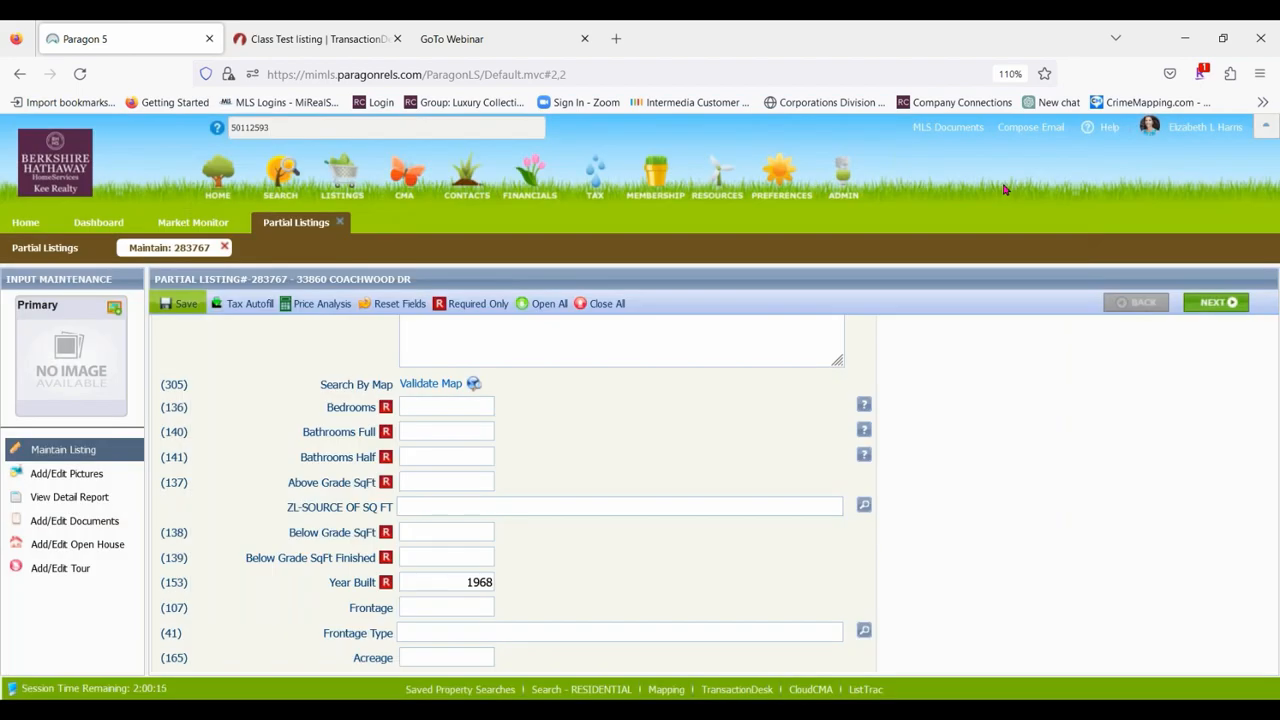
scroll(443, 412, "down", 3)
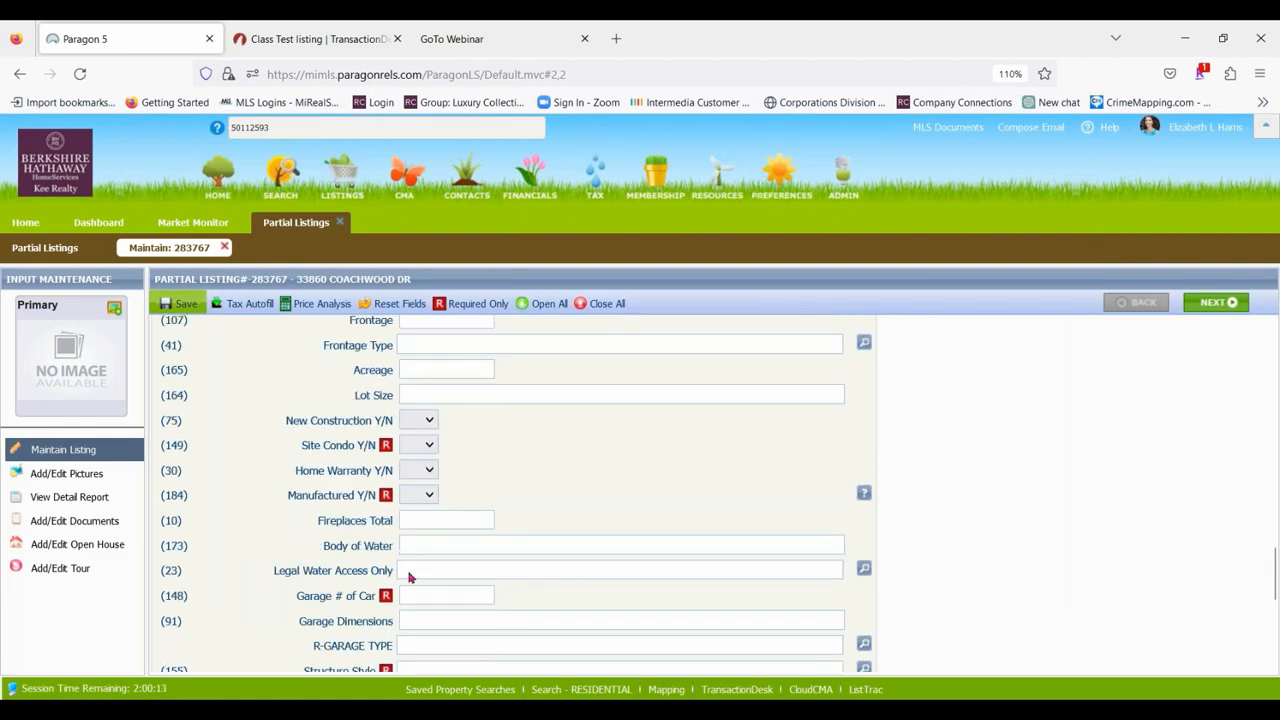
scroll(540, 470, "down", 5)
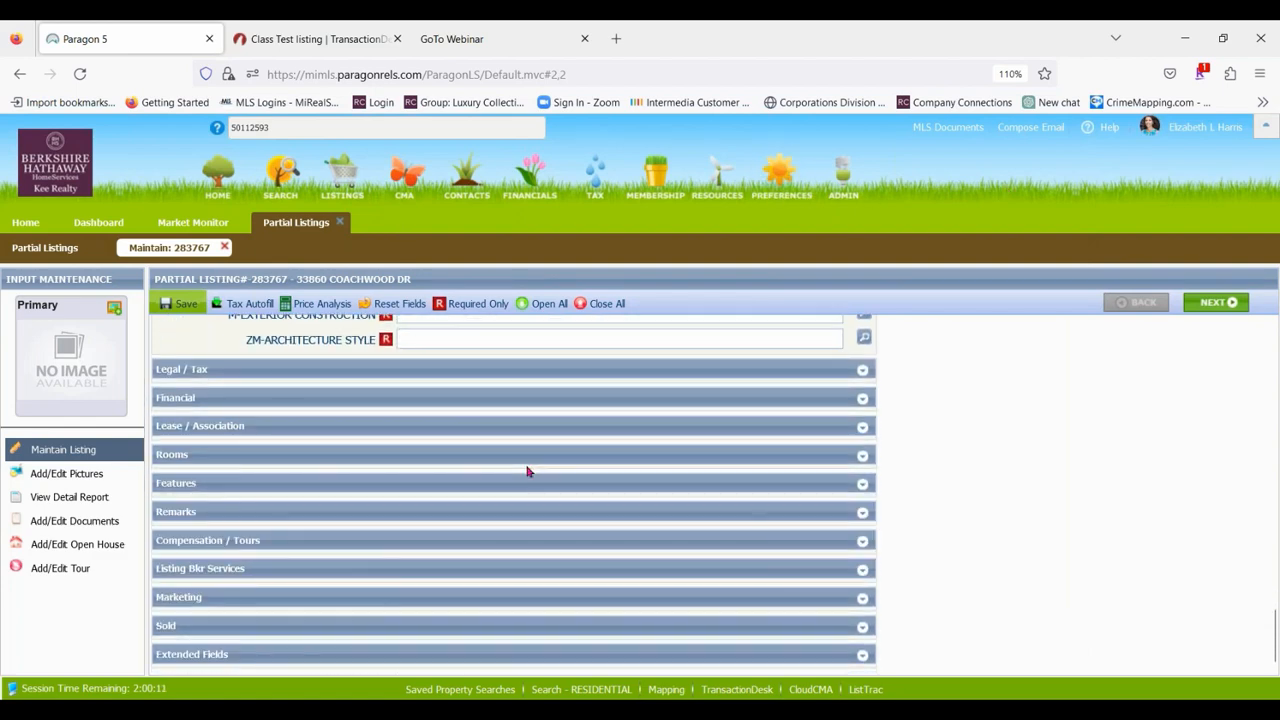
scroll(400, 466, "up", 15)
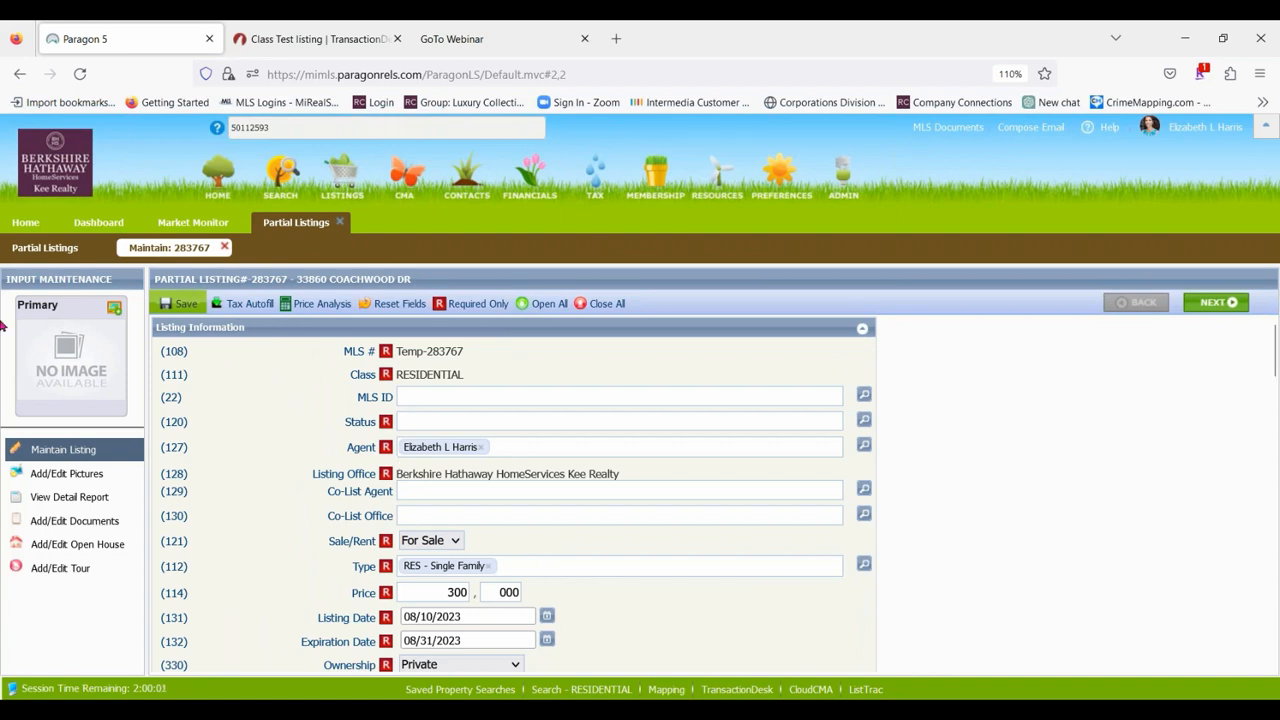
Switch to the open data sheet in TransactionDesk and dismiss its upload results.
left_click(326, 38)
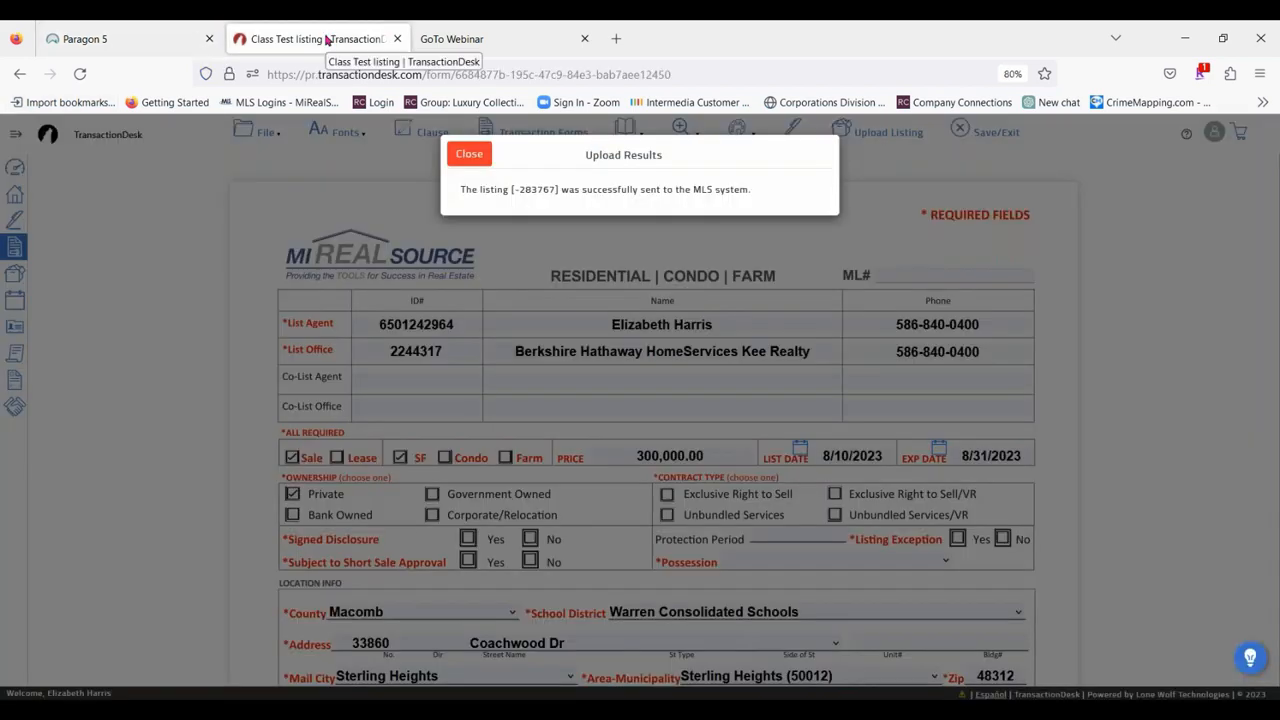
left_click(476, 154)
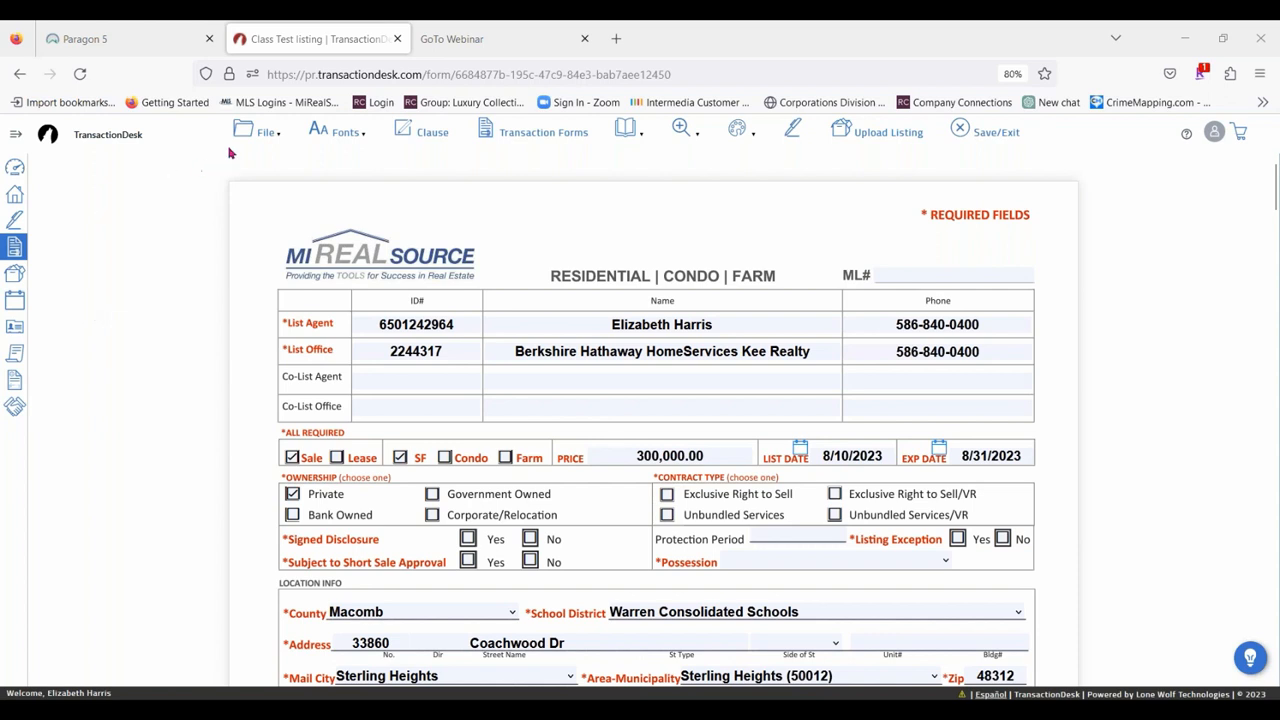
left_click(258, 134)
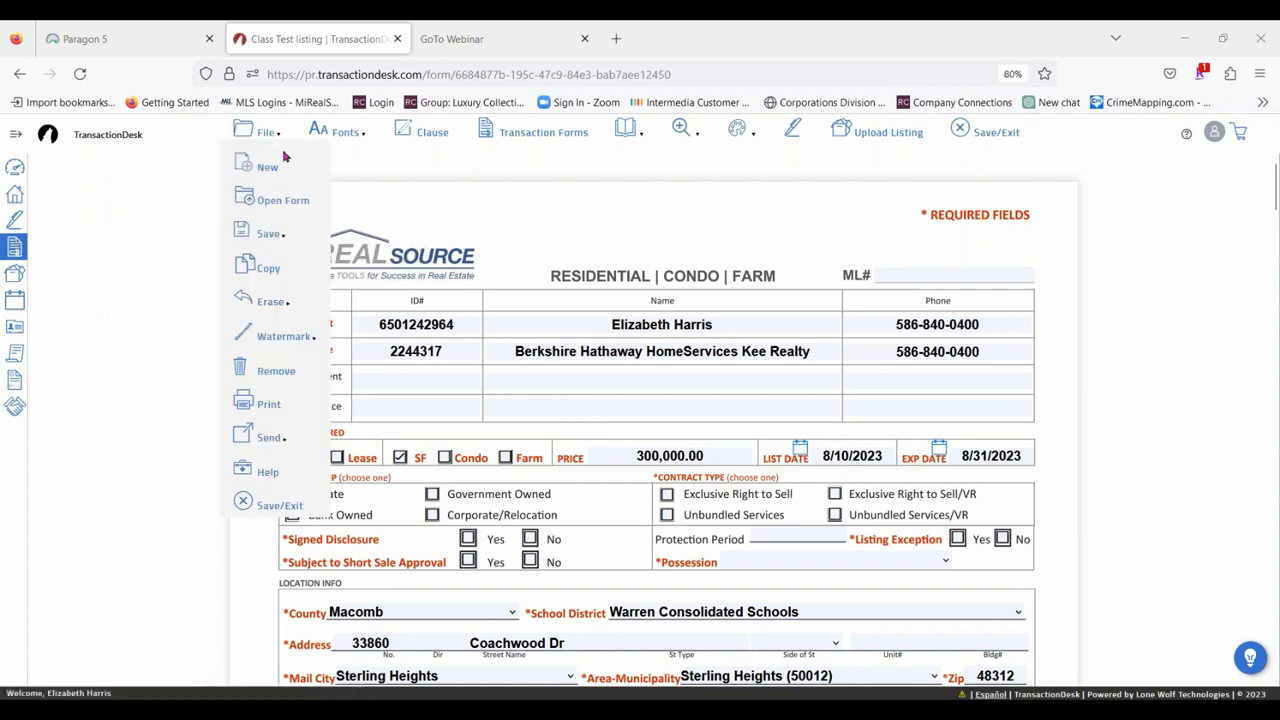
Open the B.H.H.K.R - Seller's Disclosure Statement from the Class Test listing's transaction forms.
left_click(517, 139)
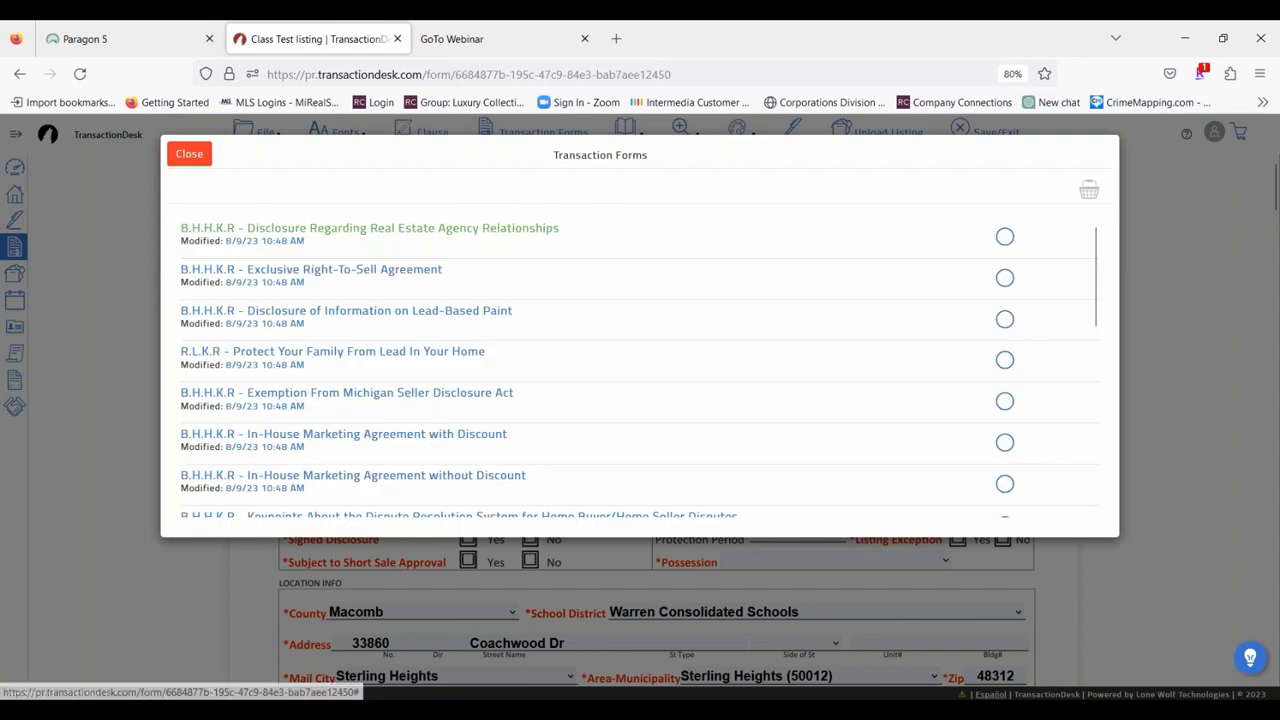
scroll(352, 242, "down", 2)
scroll(355, 283, "down", 5)
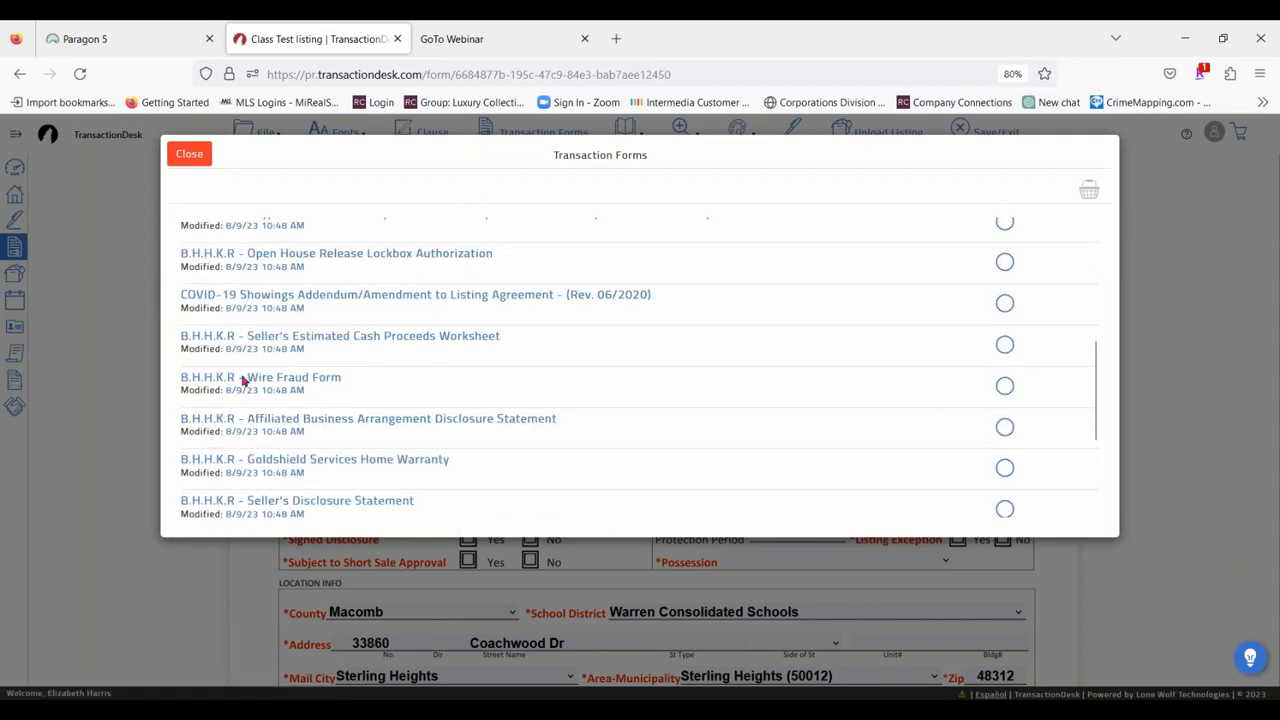
scroll(451, 440, "down", 3)
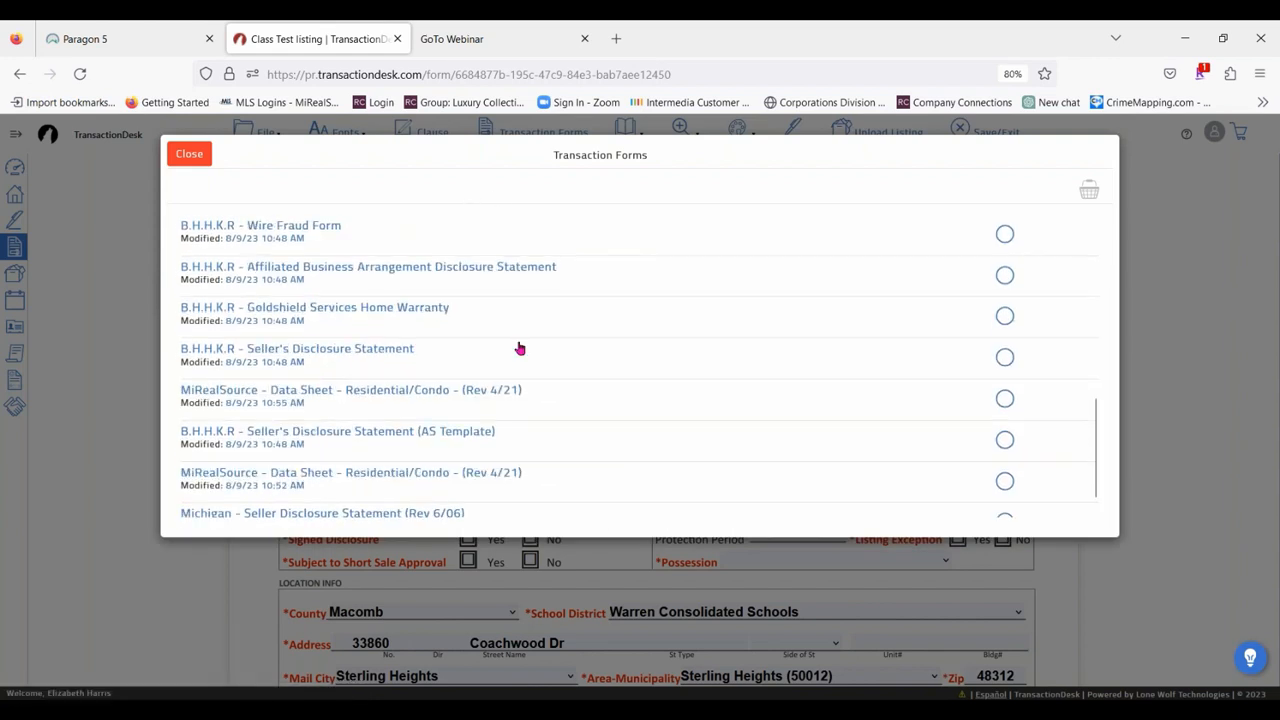
left_click(347, 348)
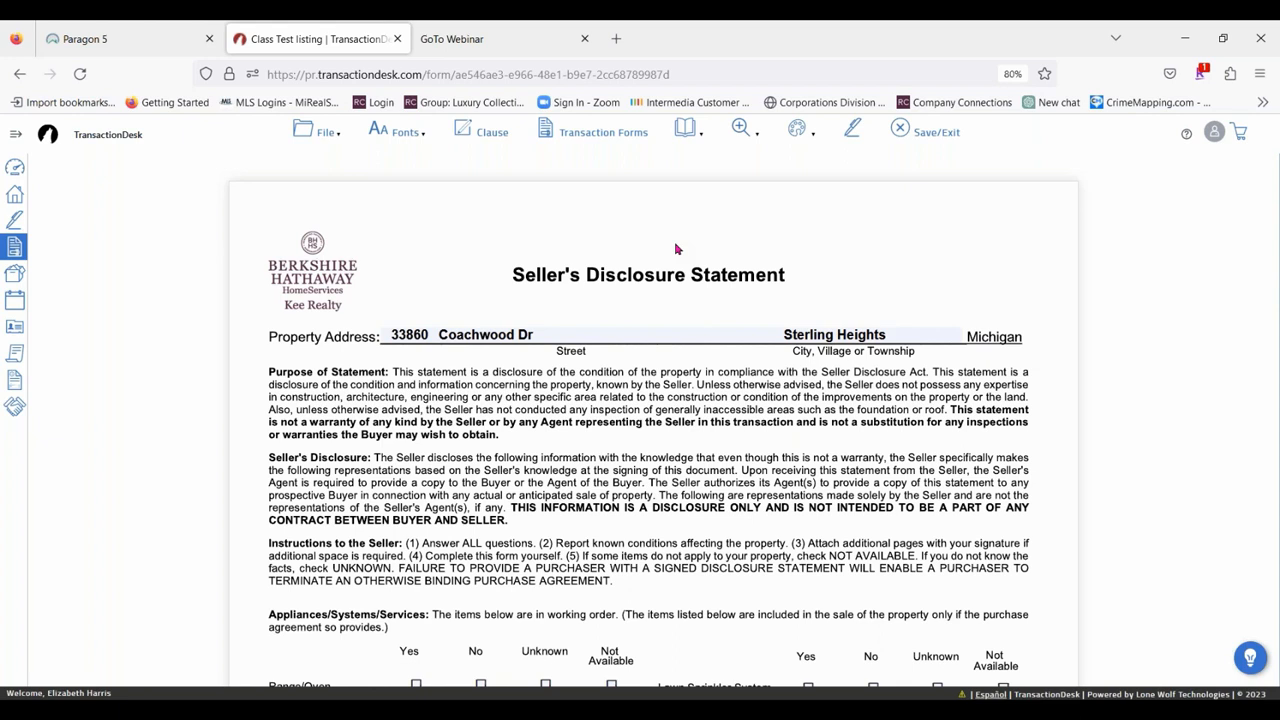
Start an email from the transaction forms with only Michigan - Seller Disclosure Statement (Rev 6/06) selected.
left_click(316, 136)
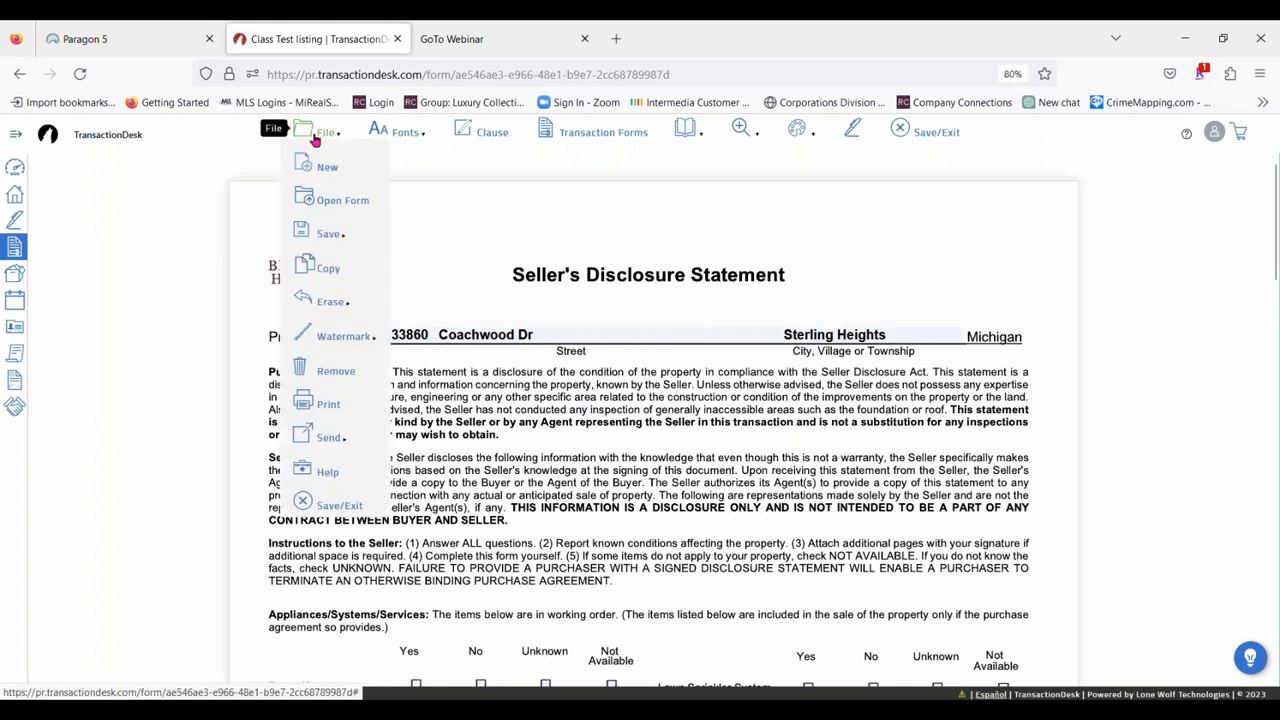
mouse_move(340, 438)
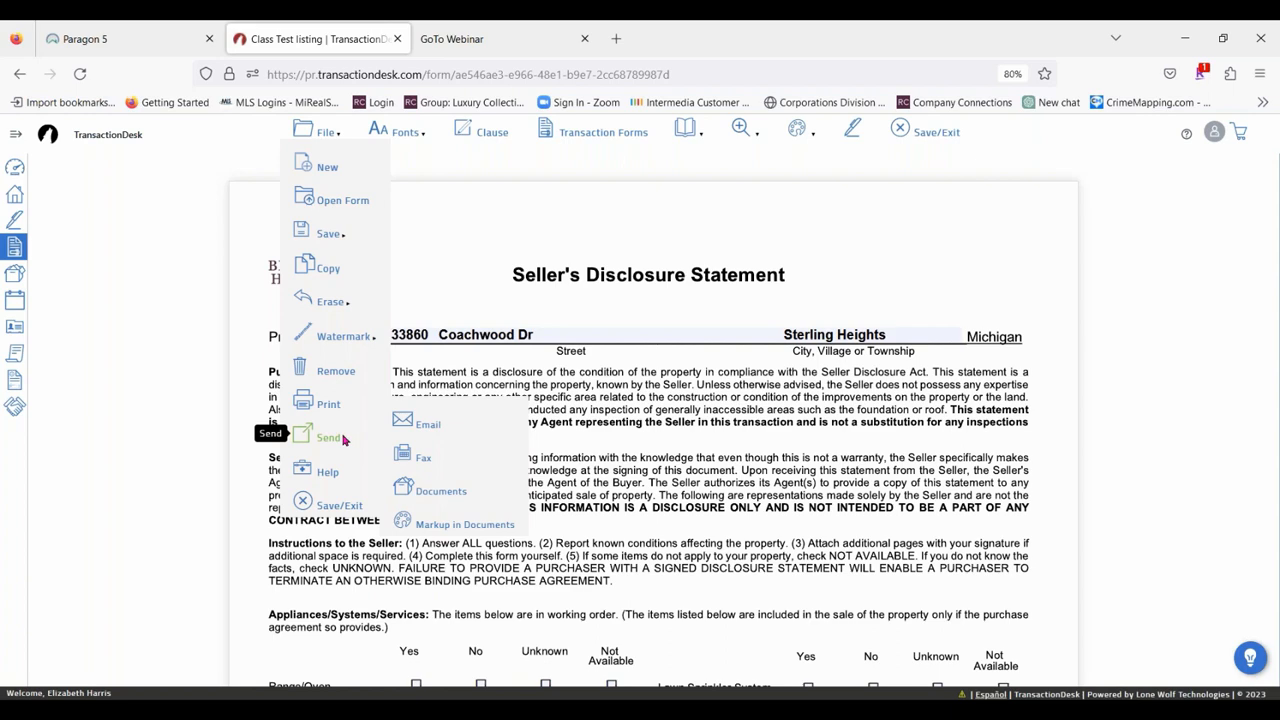
left_click(424, 430)
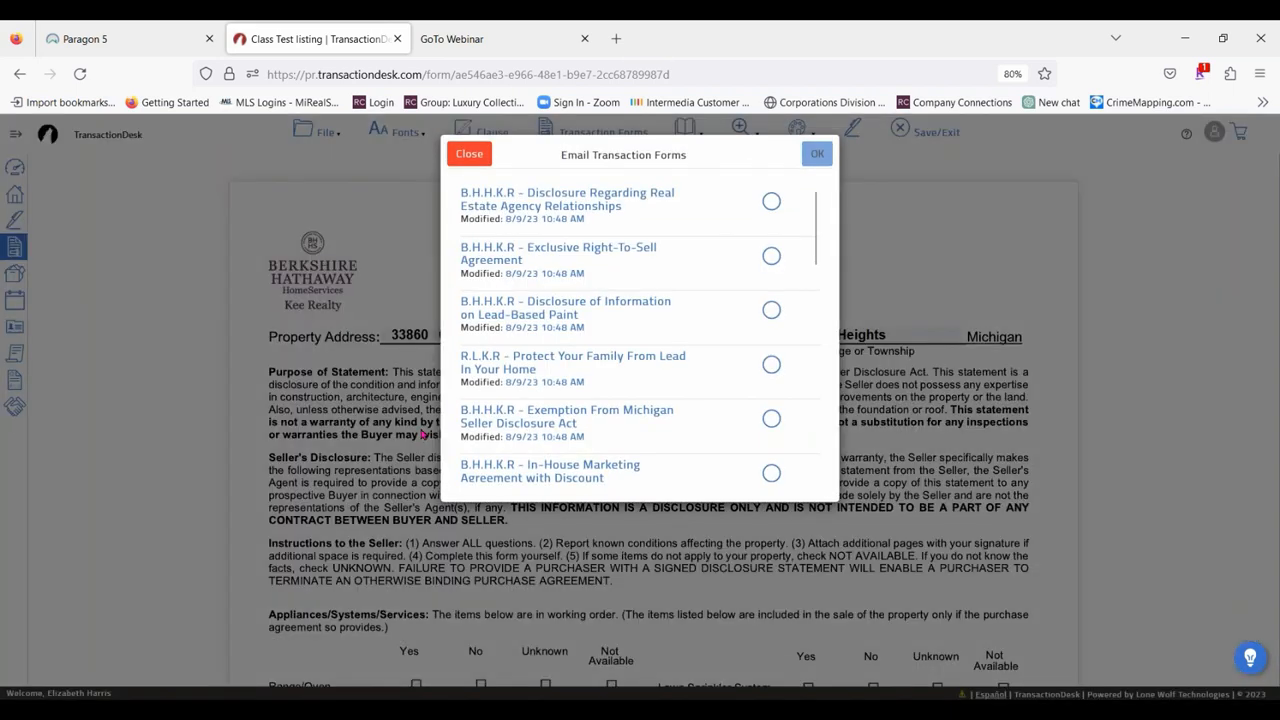
scroll(700, 280, "down", 10)
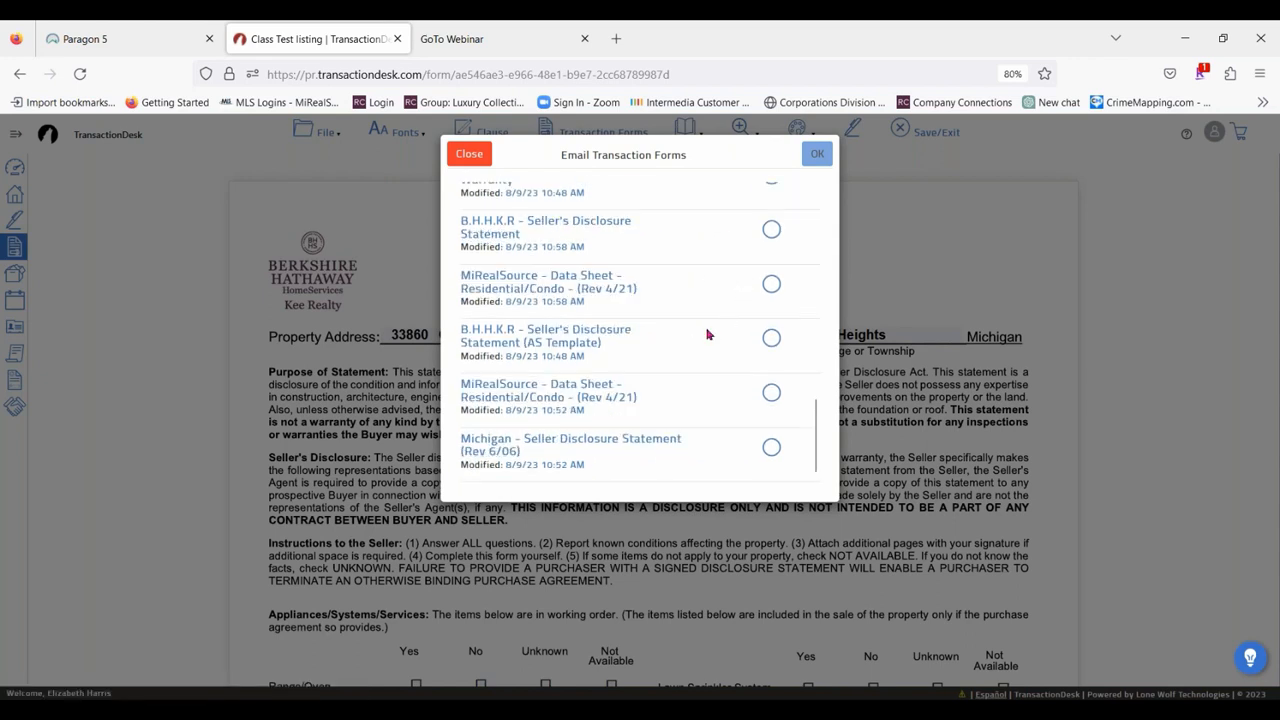
left_click(774, 450)
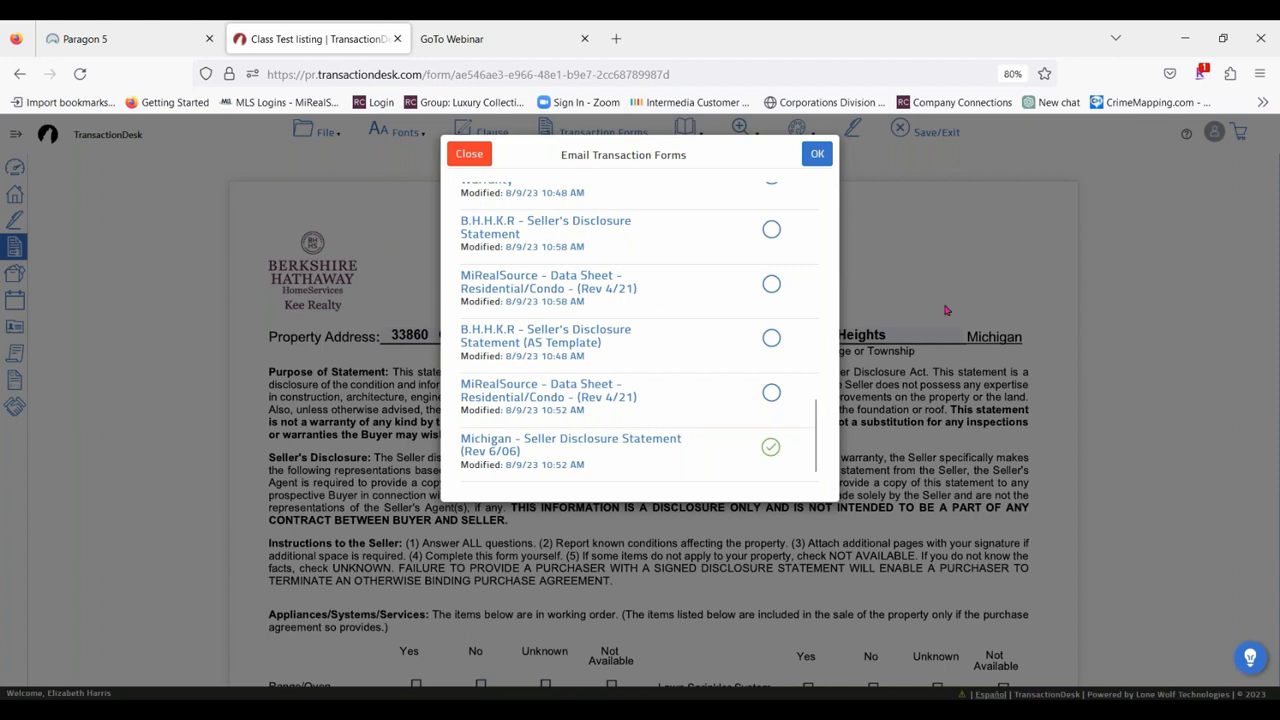
scroll(750, 266, "up", 10)
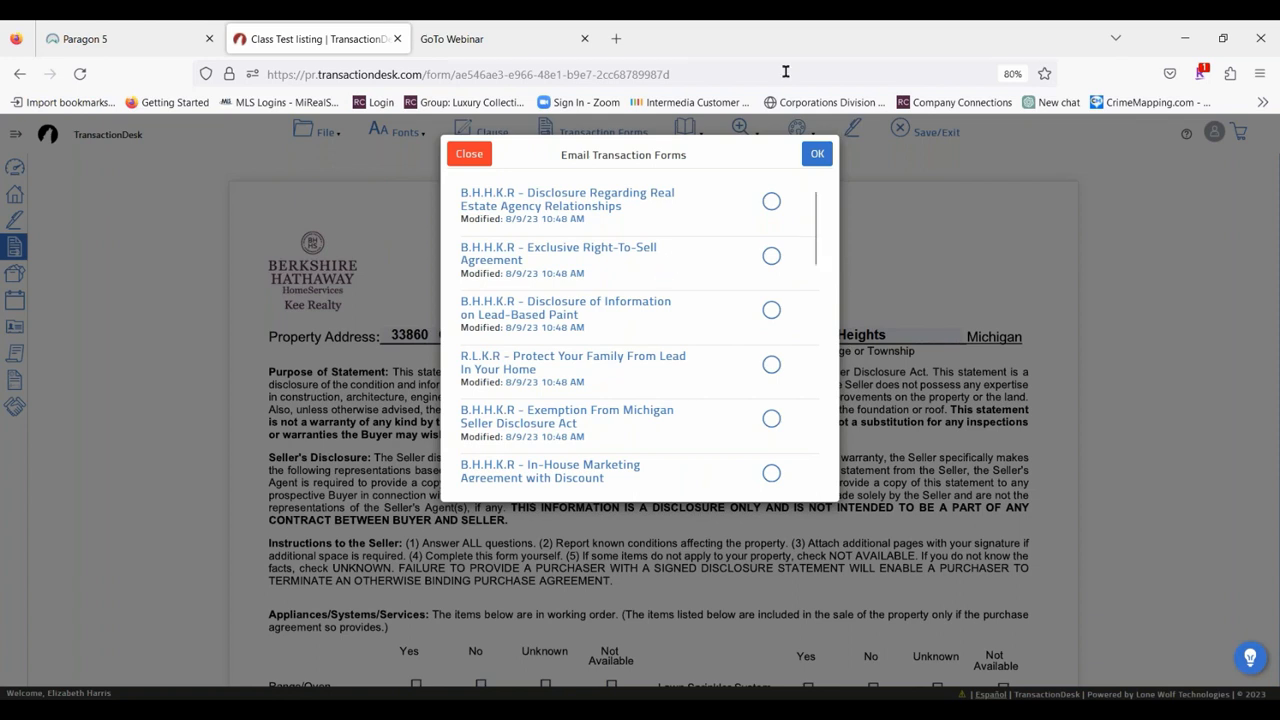
left_click(817, 155)
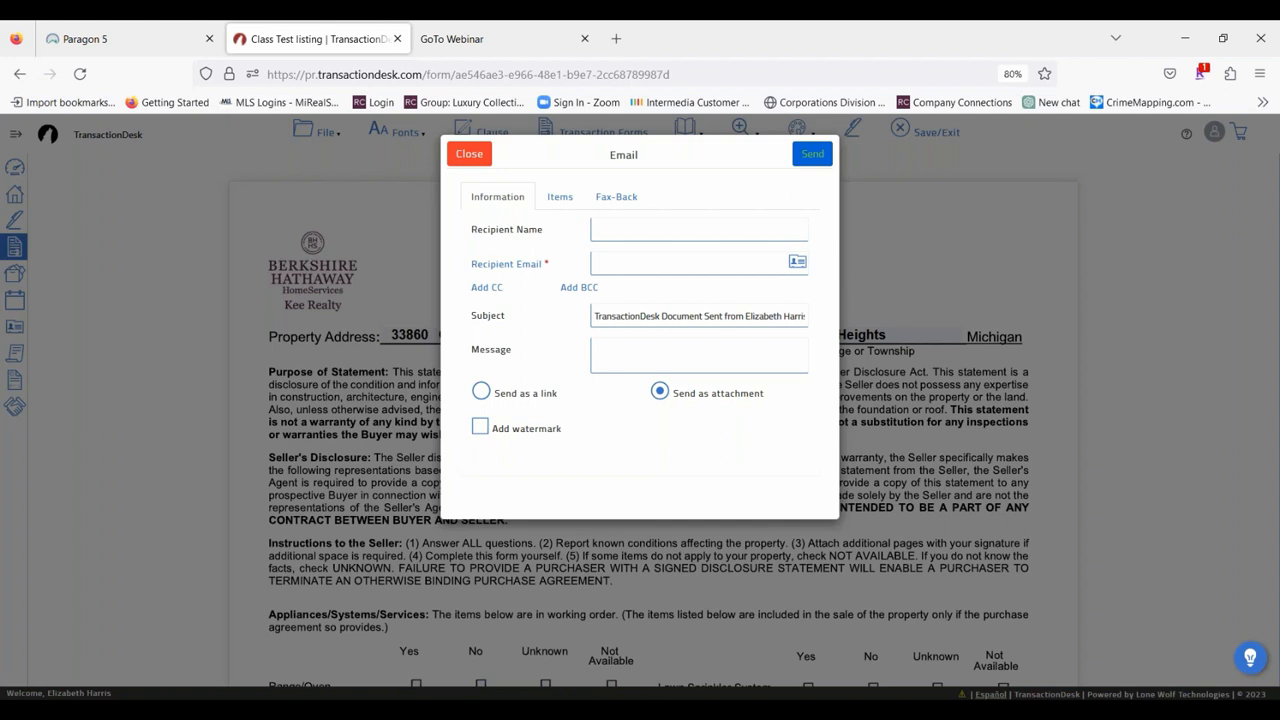
Fill in the email recipient by choosing the listing agent from the transaction contacts.
left_click(618, 266)
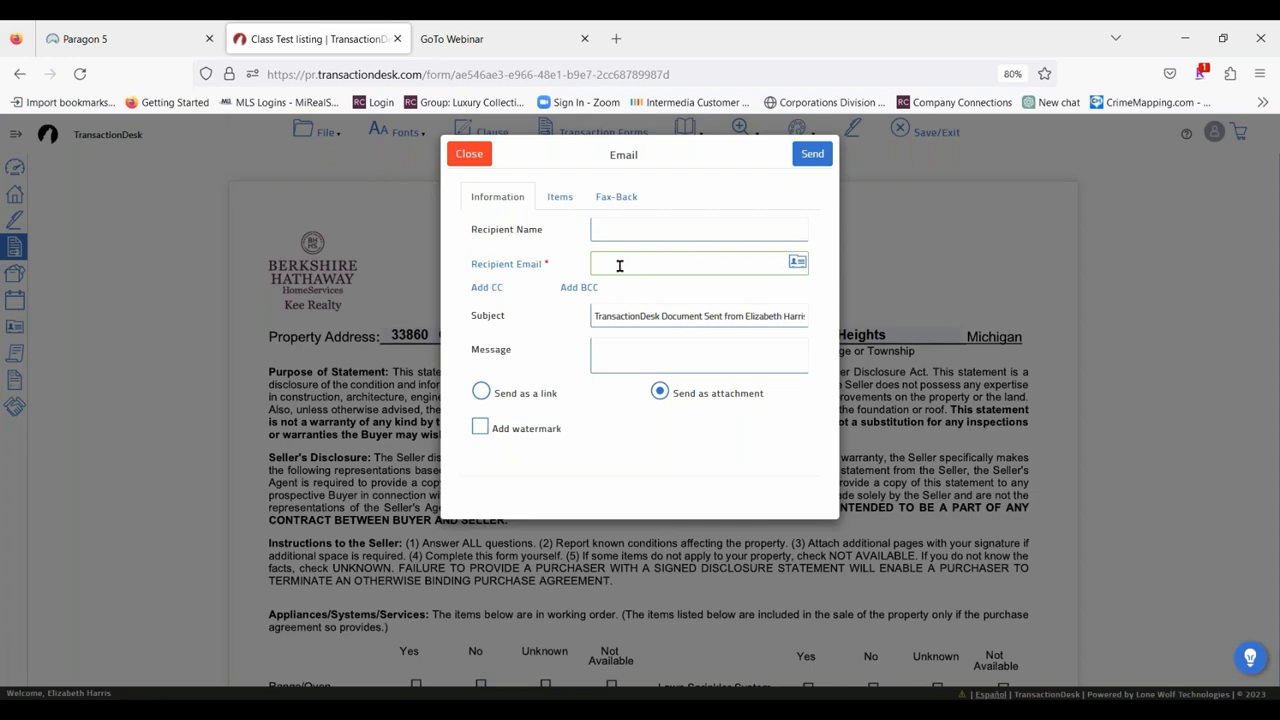
left_click(797, 266)
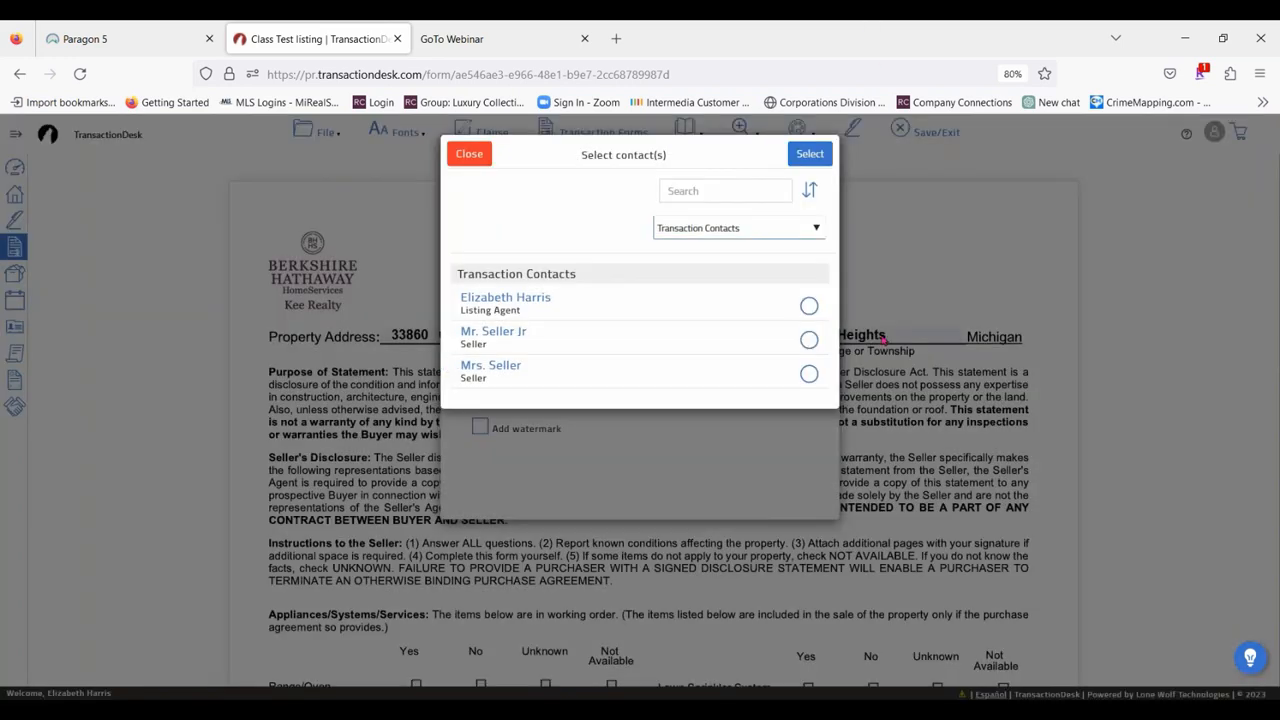
left_click(812, 305)
left_click(812, 155)
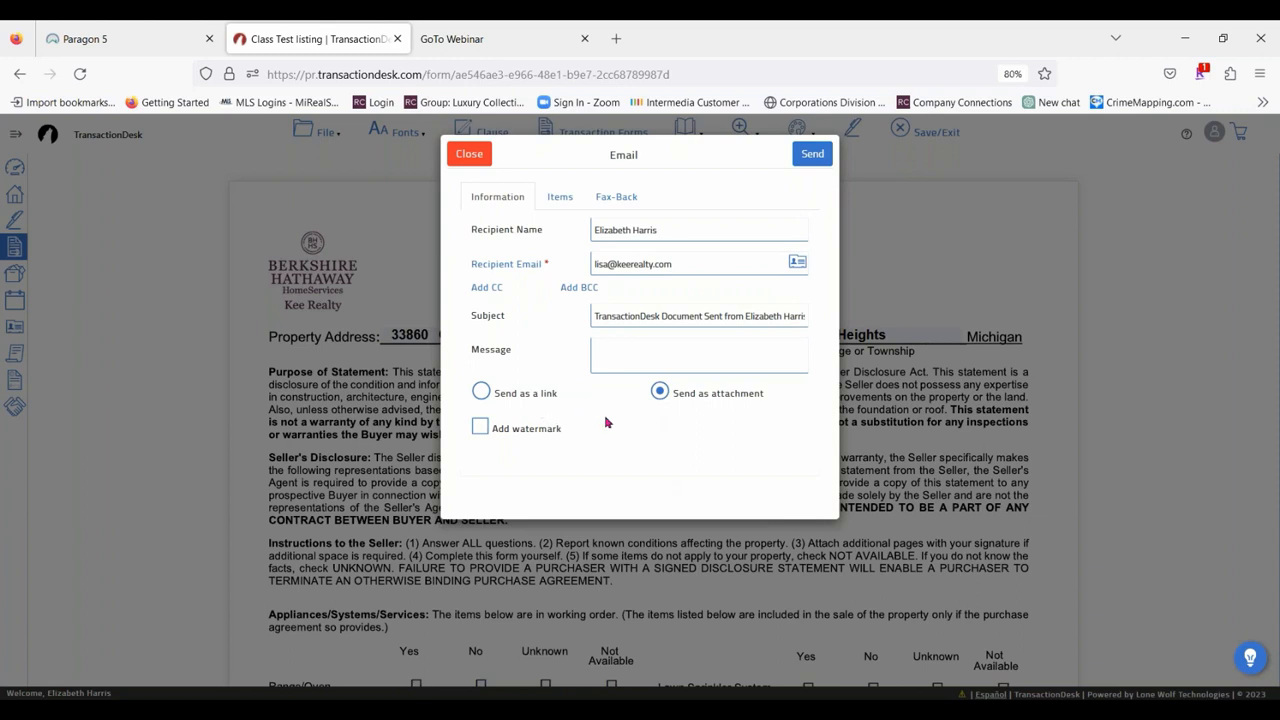
Send the form as a link with form editing allowed and an expiration date of 08/13/2023.
left_click(482, 396)
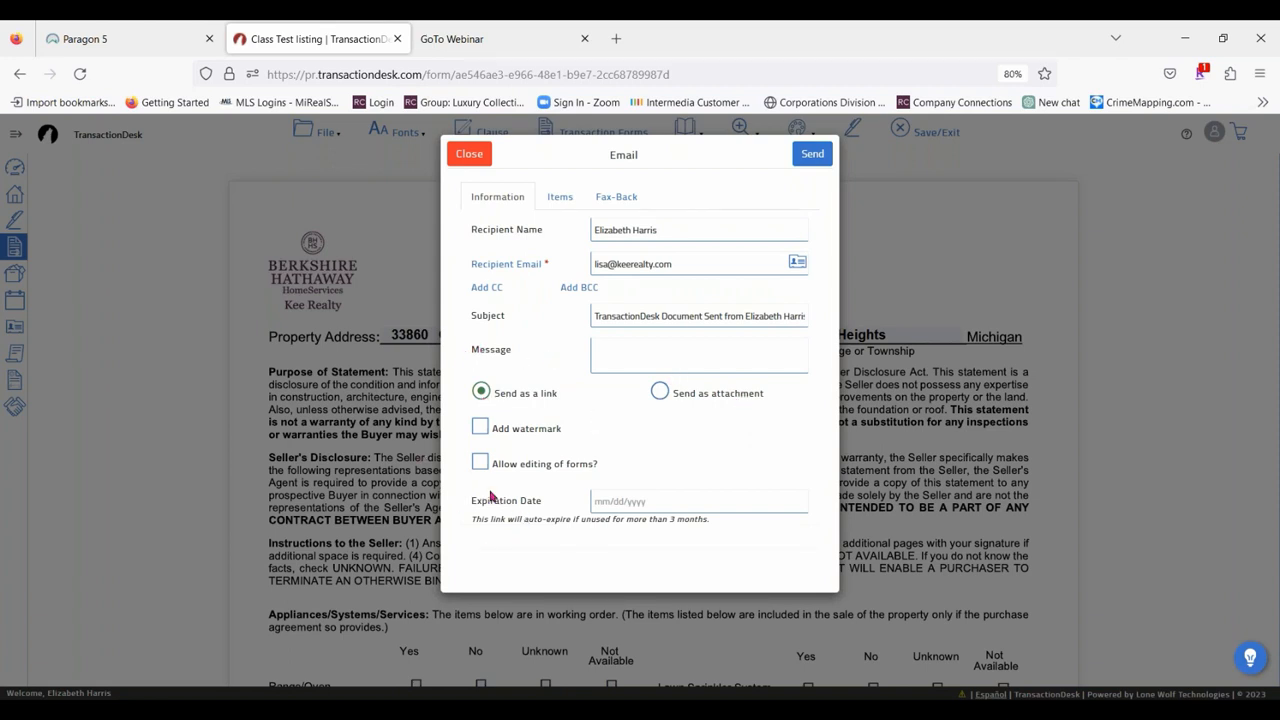
left_click(481, 462)
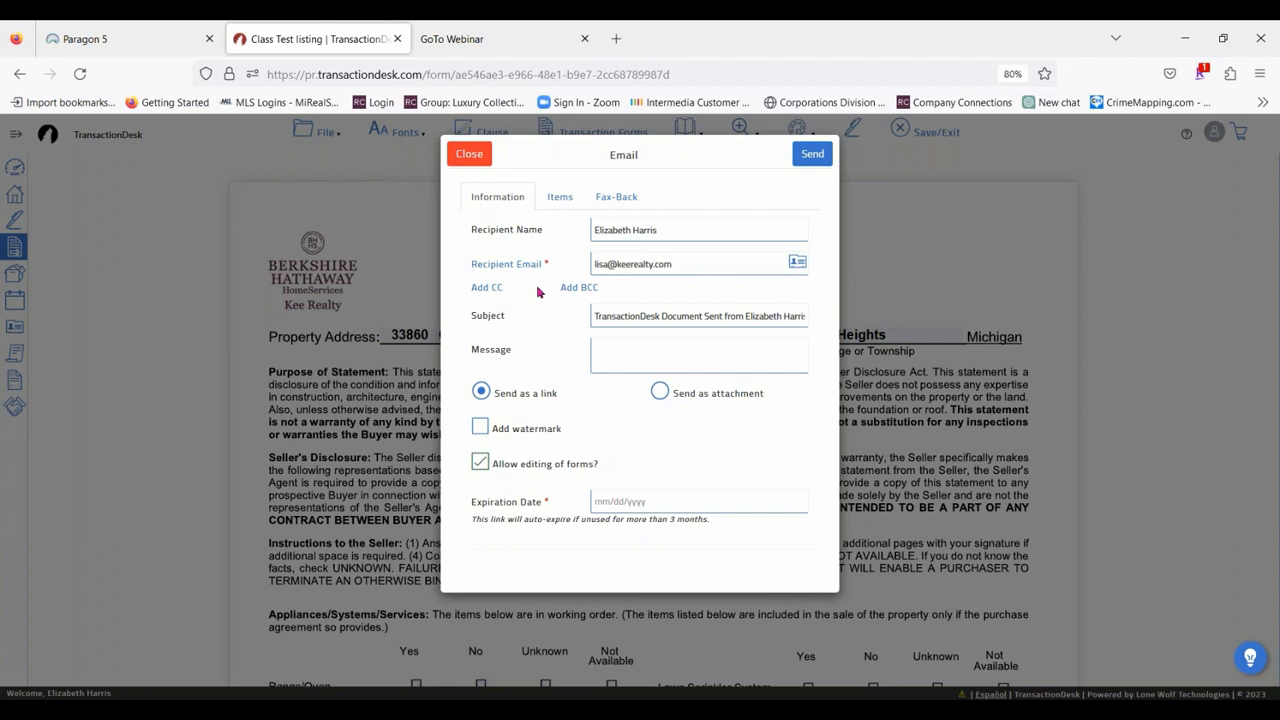
left_click(619, 499)
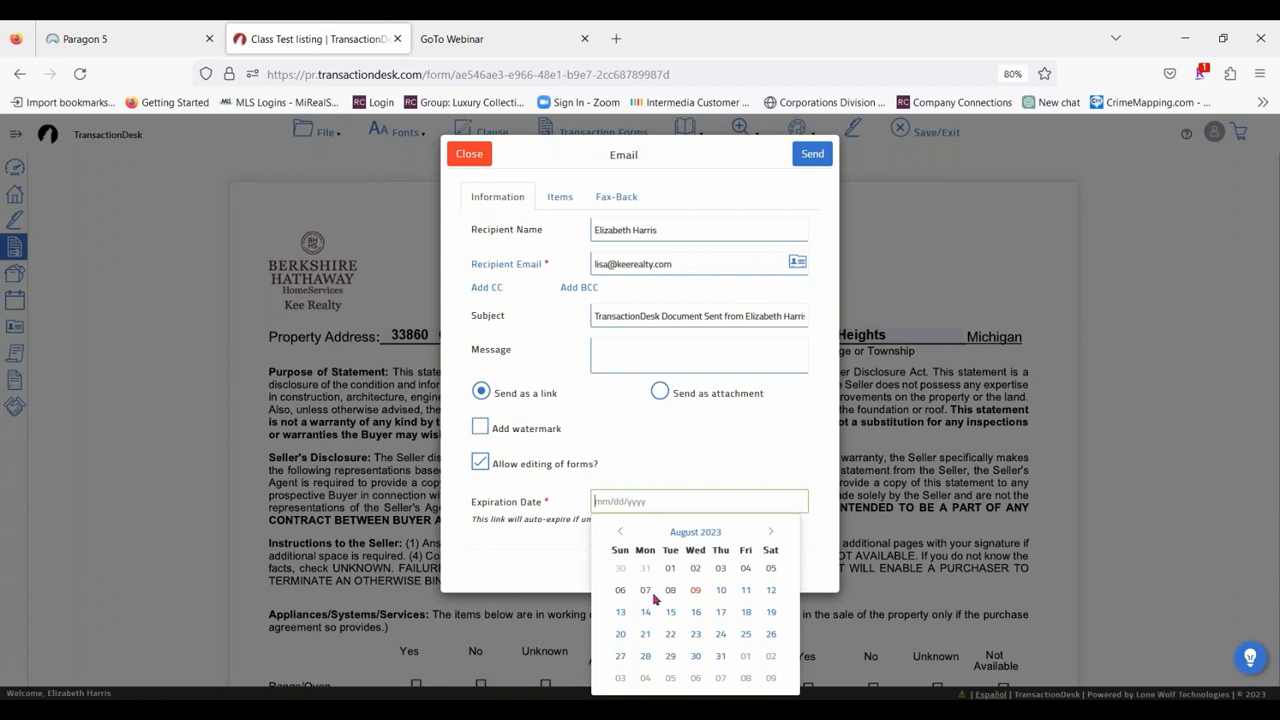
left_click(620, 614)
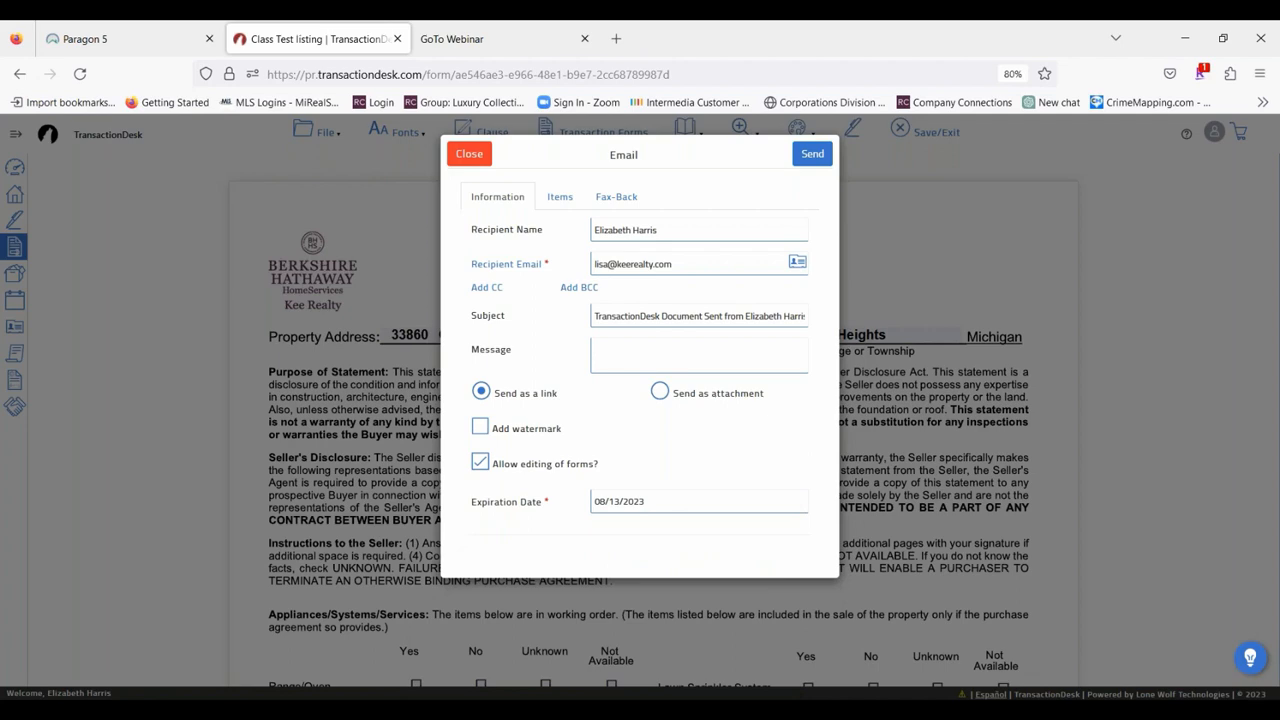
left_click(805, 155)
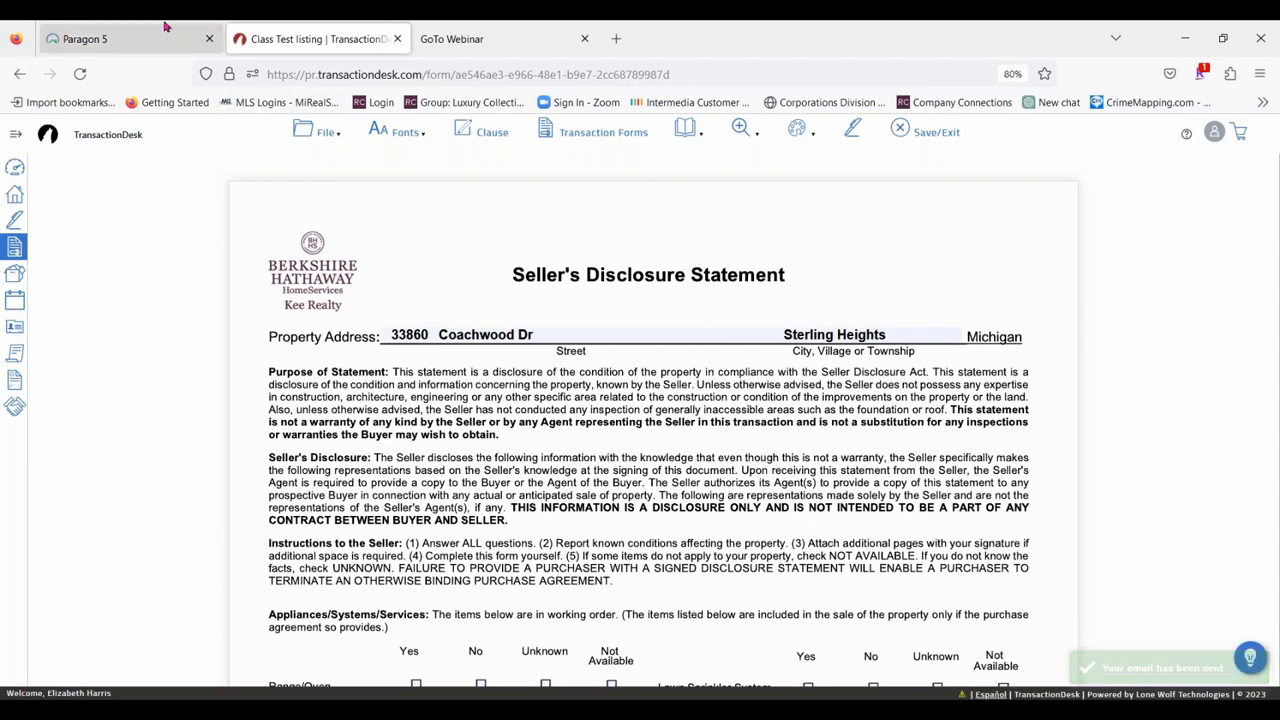
Open Gmail in a new browser tab, refresh the inbox and open the TransactionDesk document message.
left_click(614, 37)
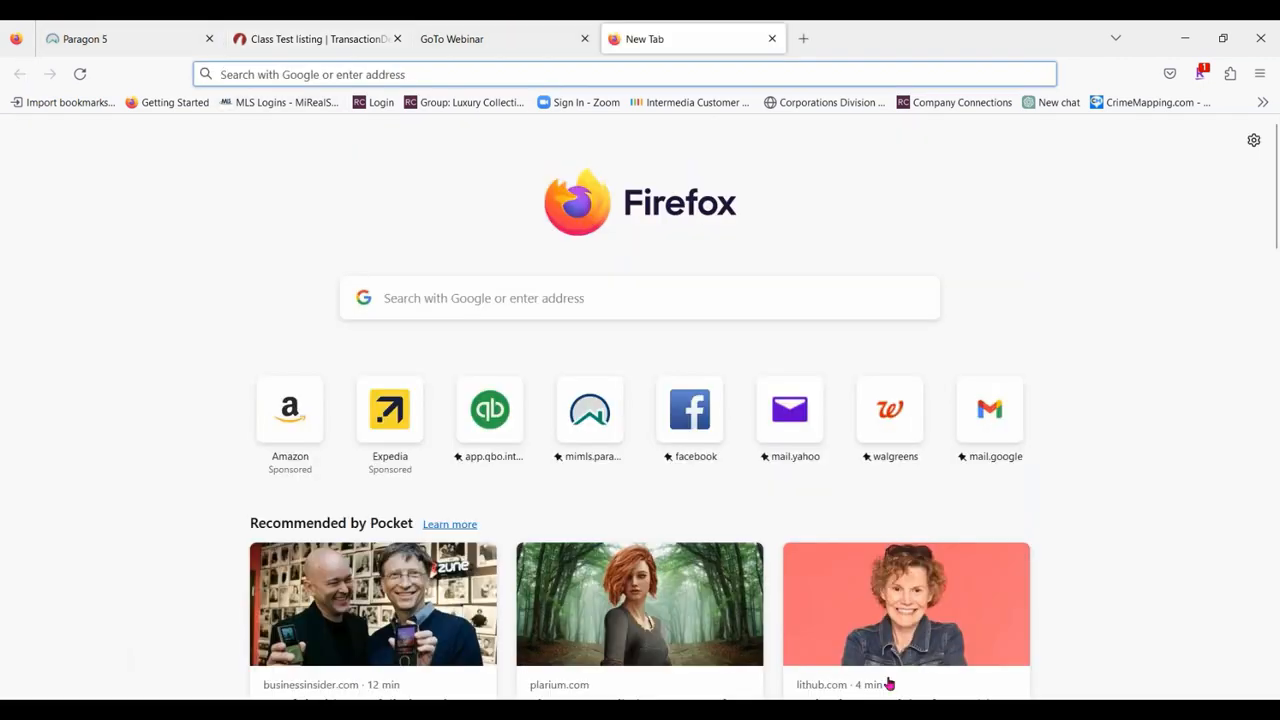
left_click(990, 410)
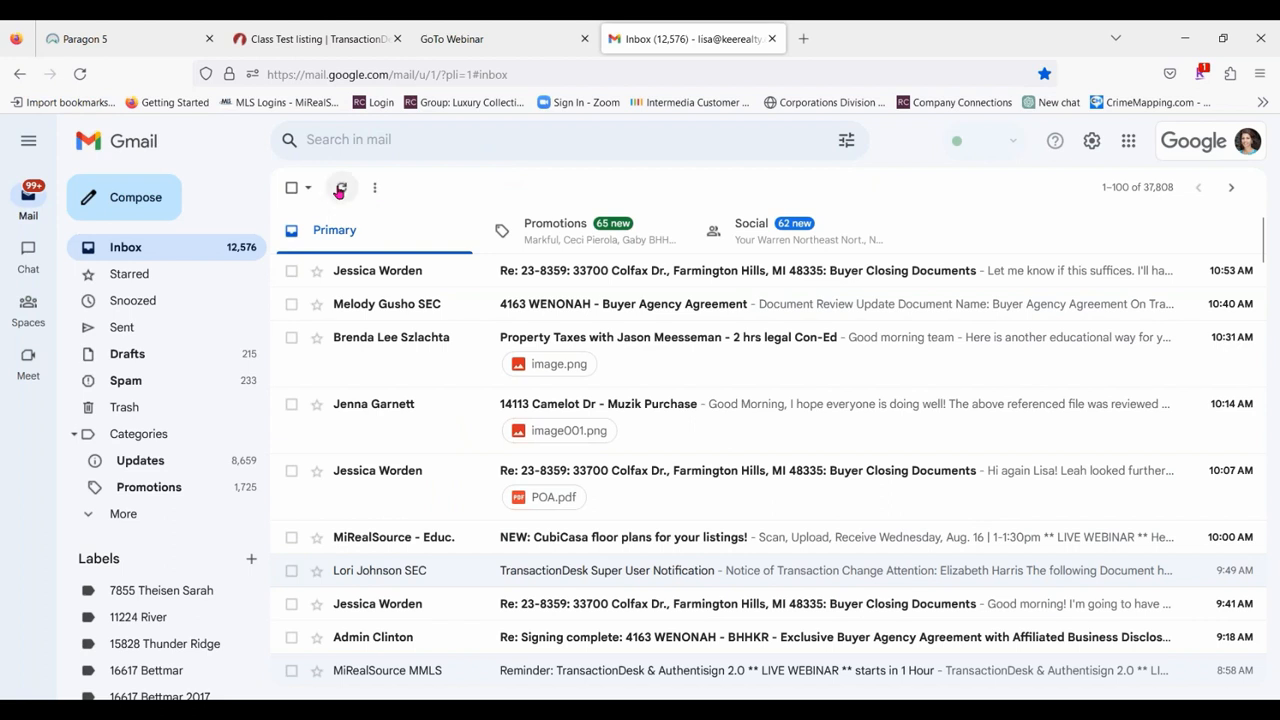
left_click(340, 190)
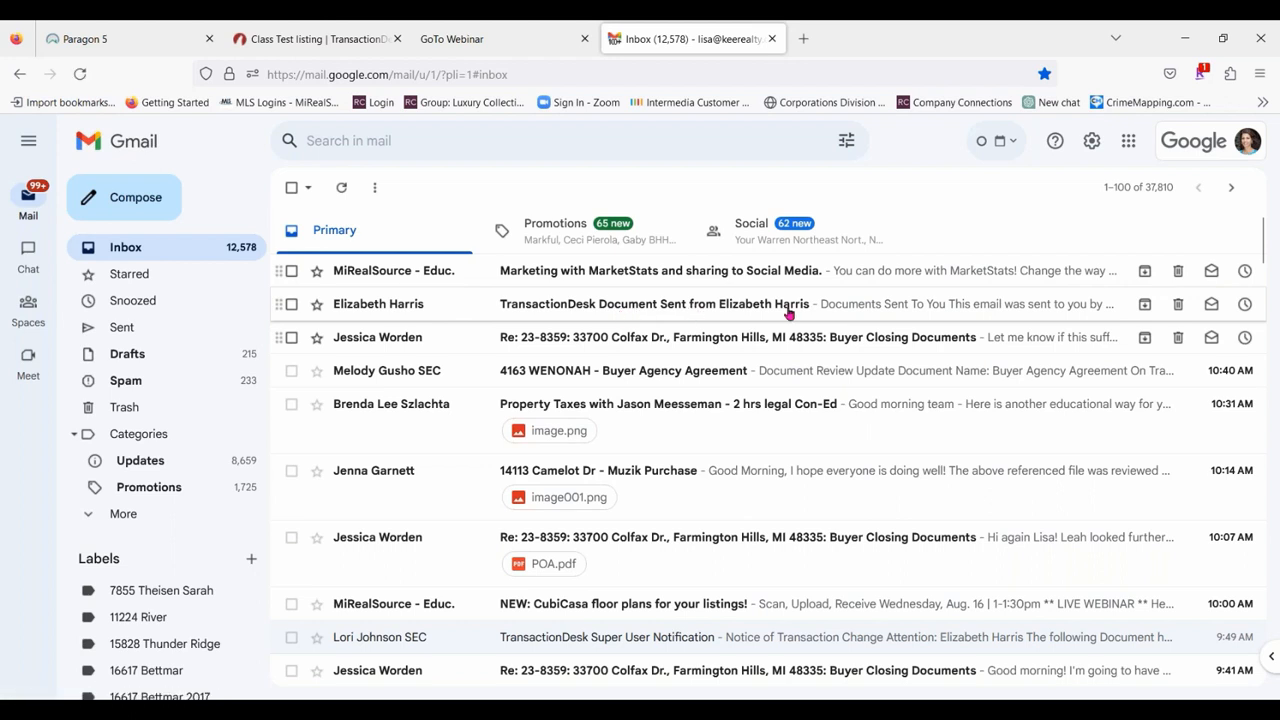
left_click(860, 306)
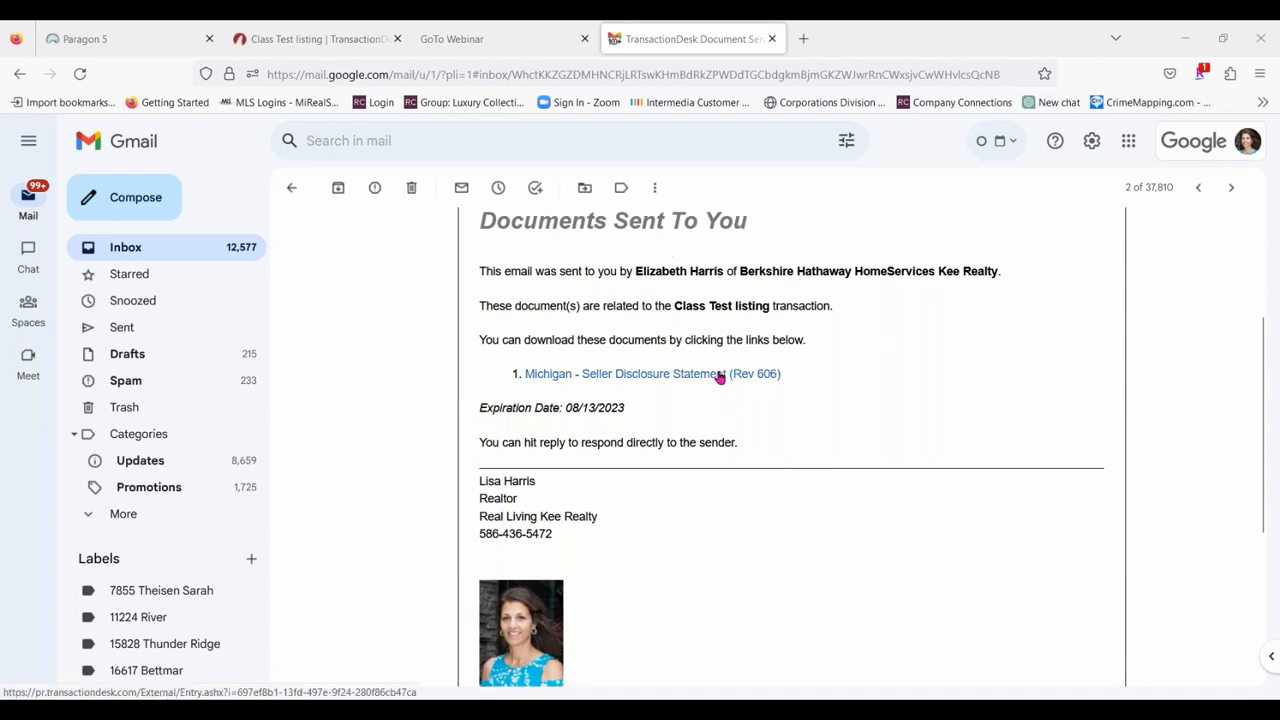
Open the Michigan - Seller Disclosure Statement (Rev 606) link in the email and check the form's editable street and city fields.
scroll(808, 343, "down", 2)
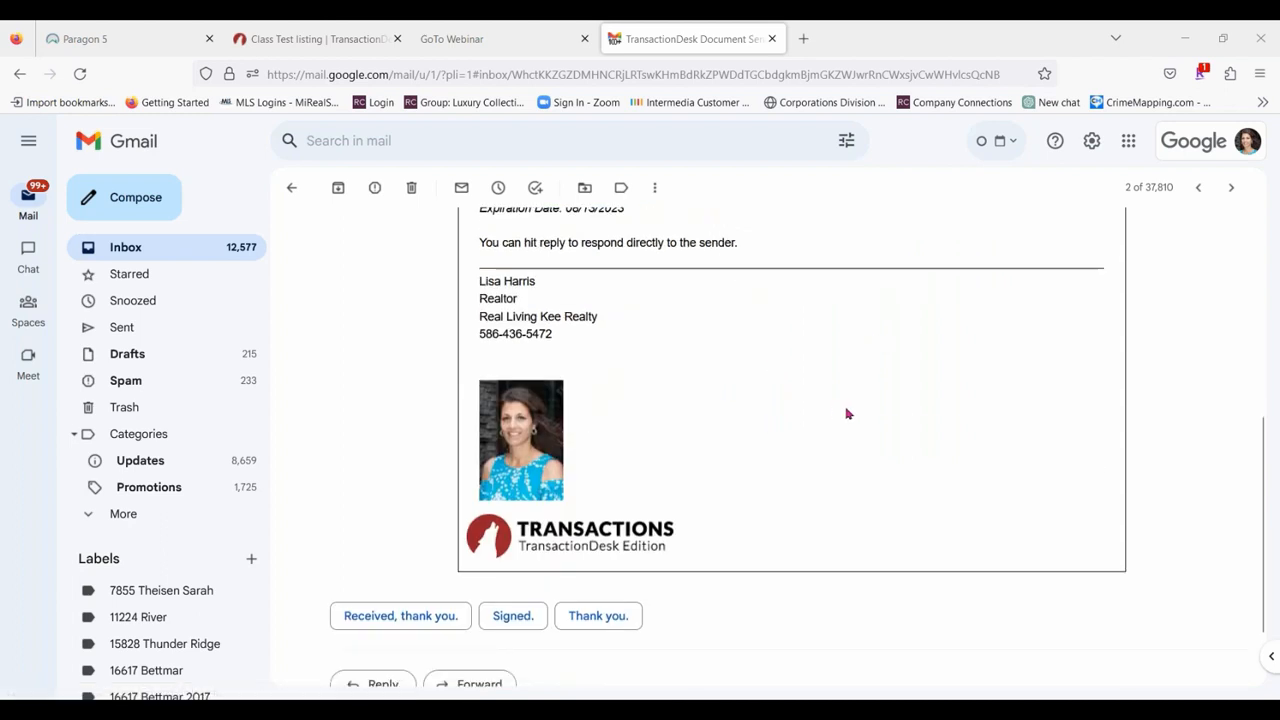
scroll(846, 414, "up", 2)
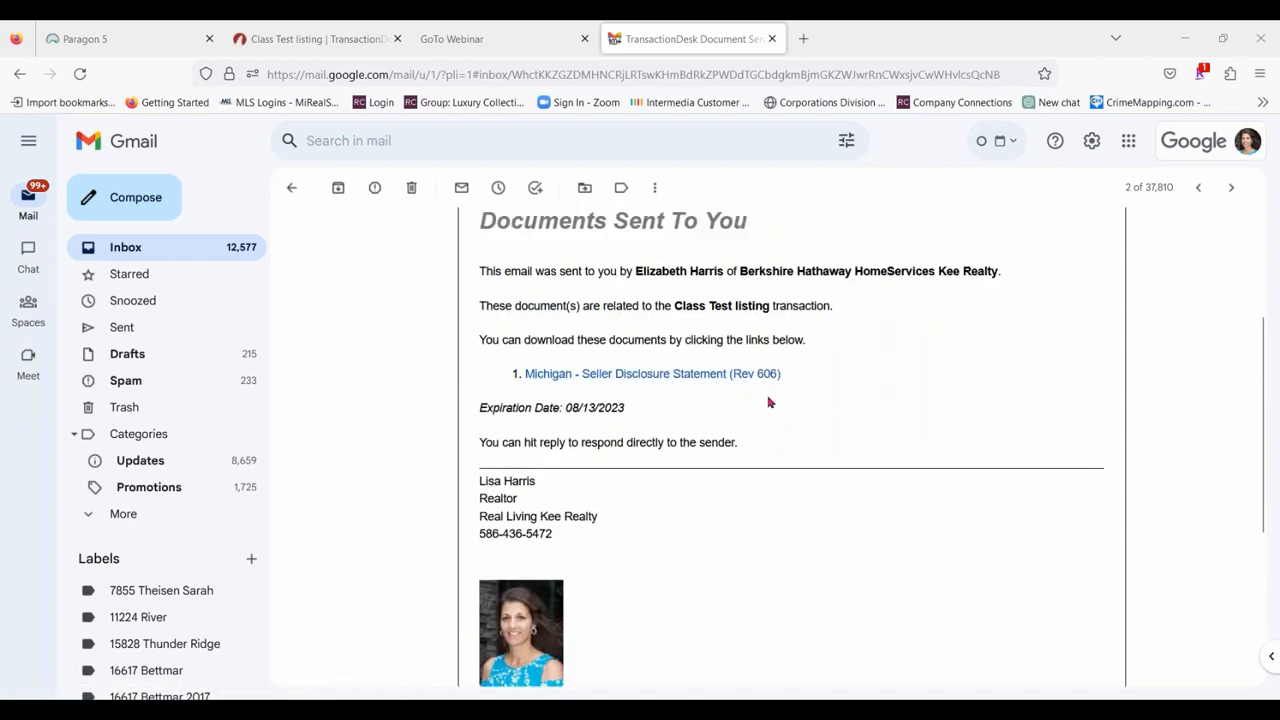
left_click(708, 381)
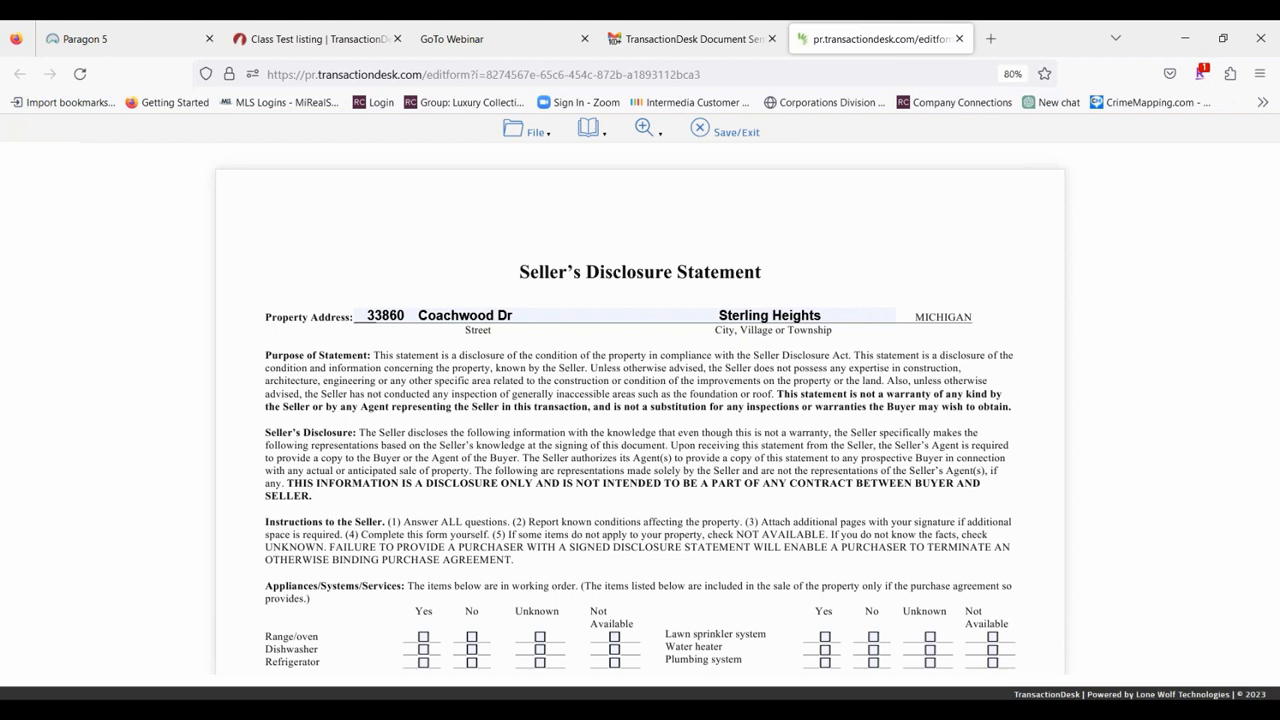
left_click(646, 313)
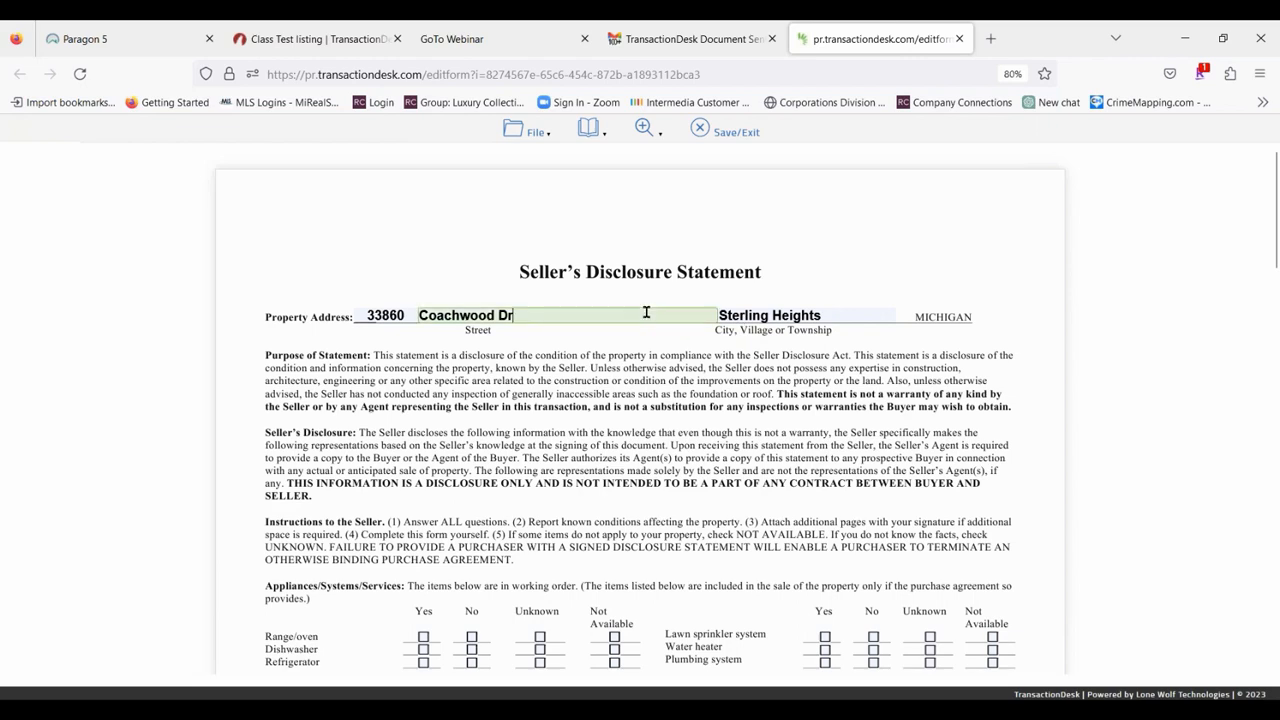
left_click(866, 313)
scroll(462, 410, "down", 3)
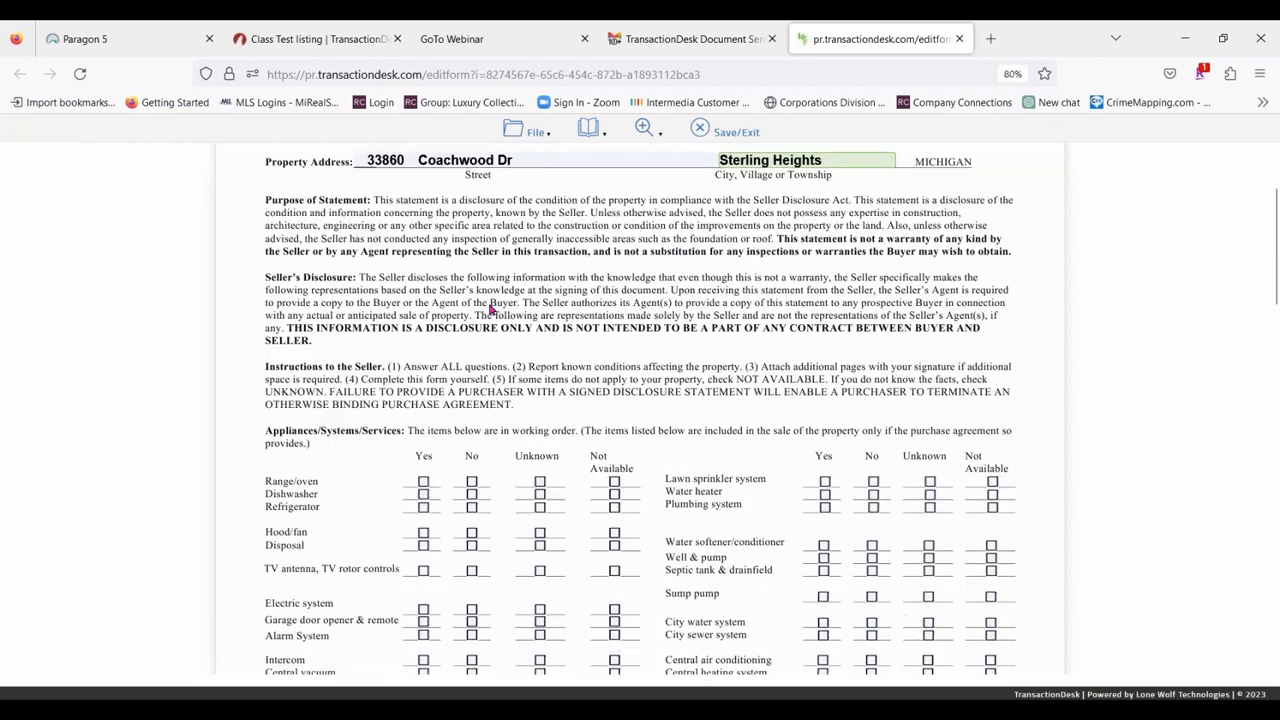
Mark the range/oven, dishwasher, refrigerator and disposal as Yes, and the hood/fan and TV antenna as Not Available.
scroll(490, 310, "down", 1)
scroll(486, 290, "down", 3)
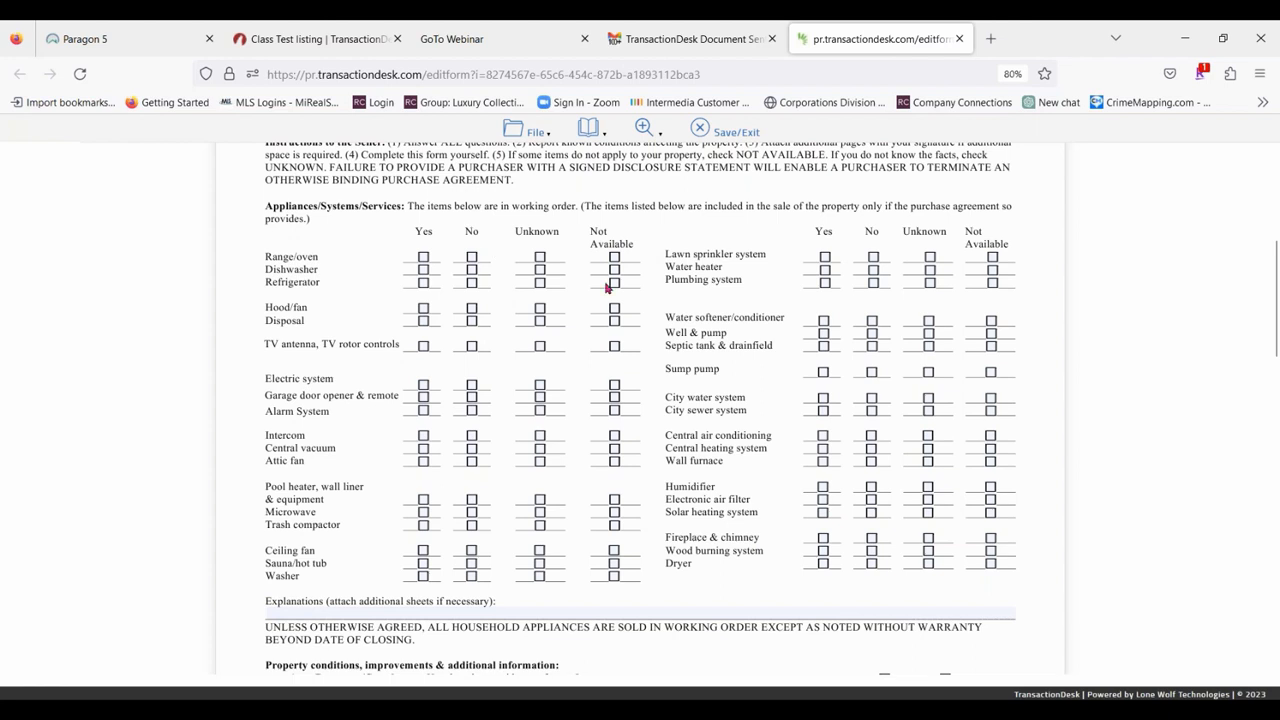
left_click(423, 257)
left_click(423, 270)
left_click(423, 283)
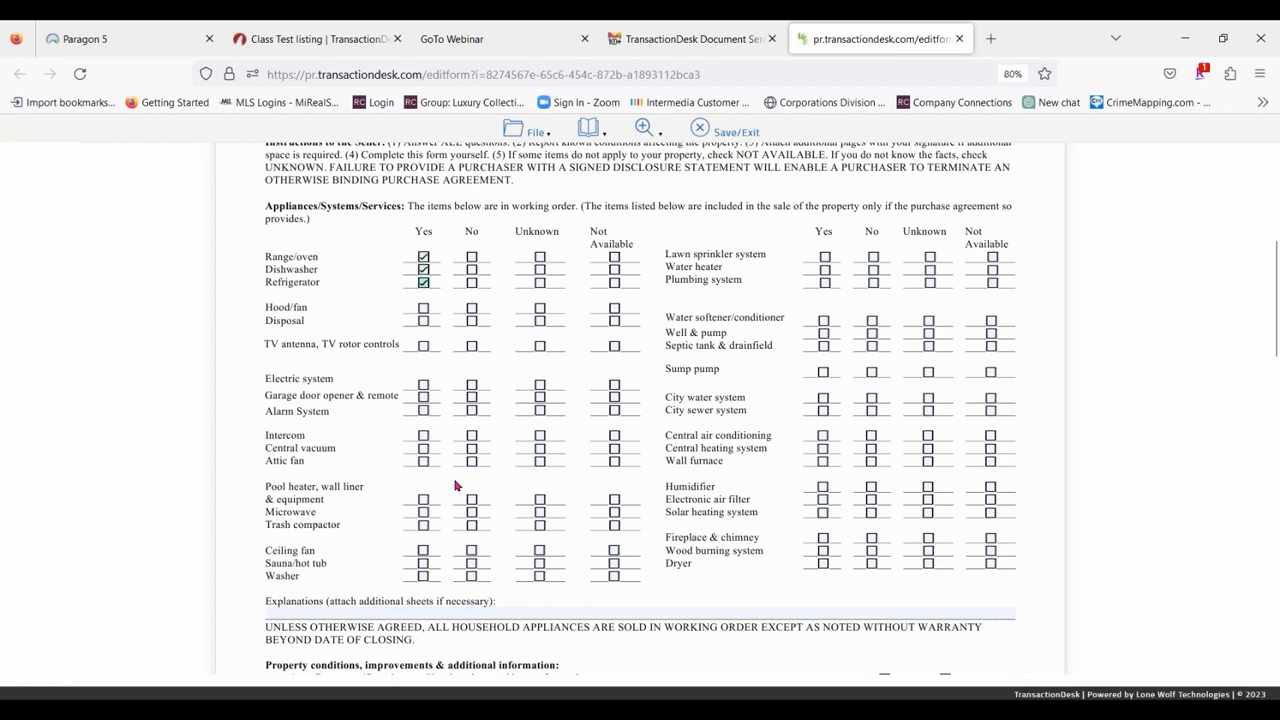
left_click(614, 311)
left_click(423, 321)
left_click(614, 346)
Mark the electric system, garage door opener, lawn sprinkler, water heater and plumbing as Yes, and the alarm system and intercom as Not Available.
left_click(423, 385)
left_click(423, 397)
left_click(616, 411)
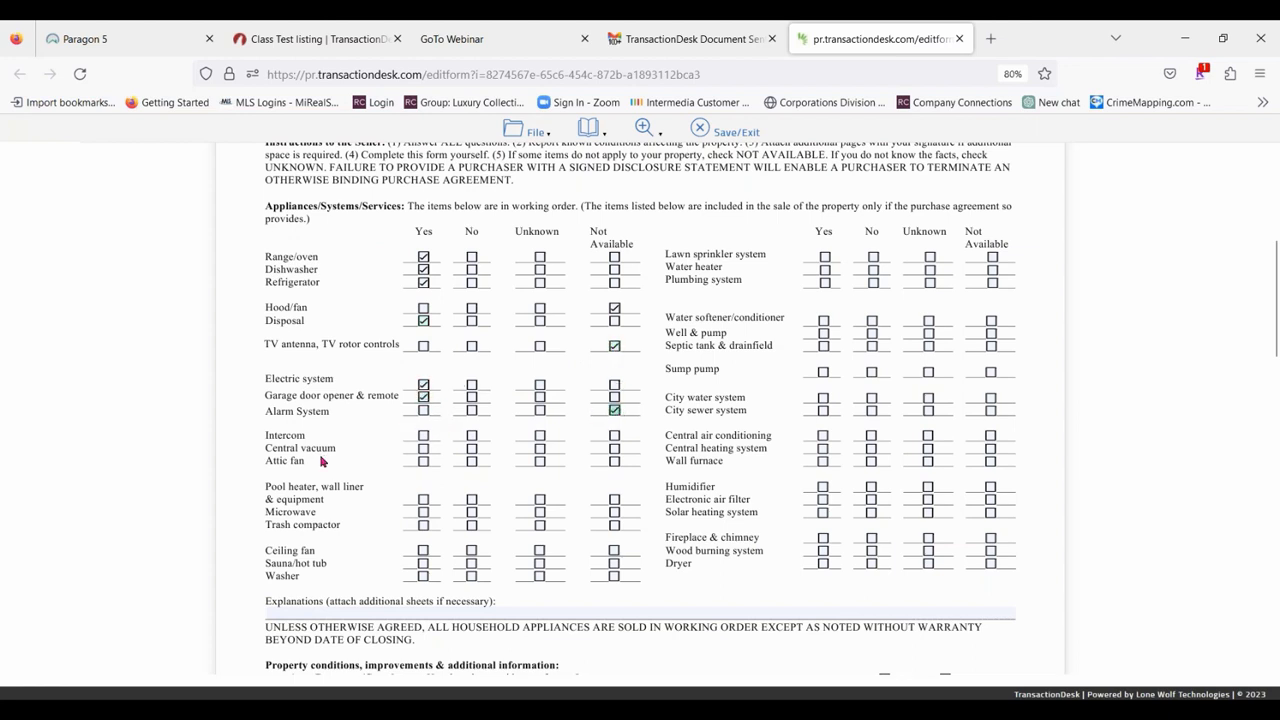
left_click(614, 436)
left_click(825, 257)
left_click(825, 270)
left_click(825, 283)
Answer yes to evidence of water in the basement/crawlspace, with the explanation "Sump pump stopped working, has been replaced".
scroll(636, 462, "down", 2)
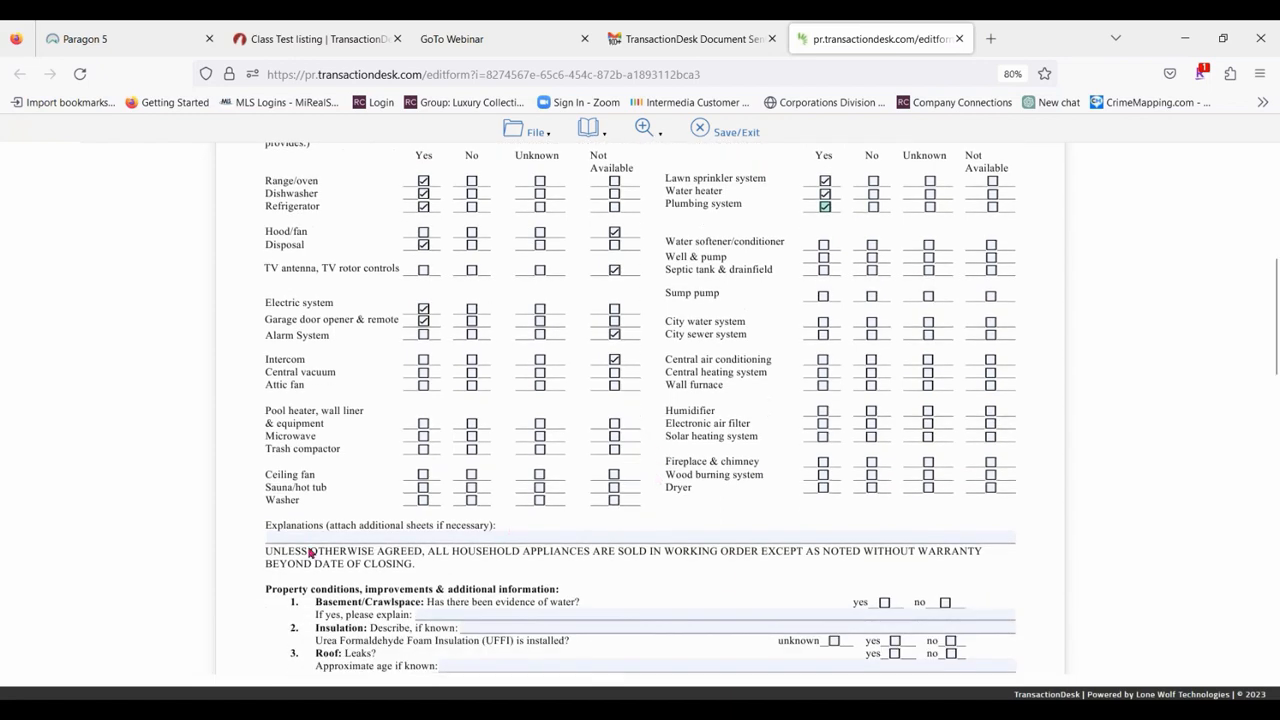
scroll(548, 549, "down", 3)
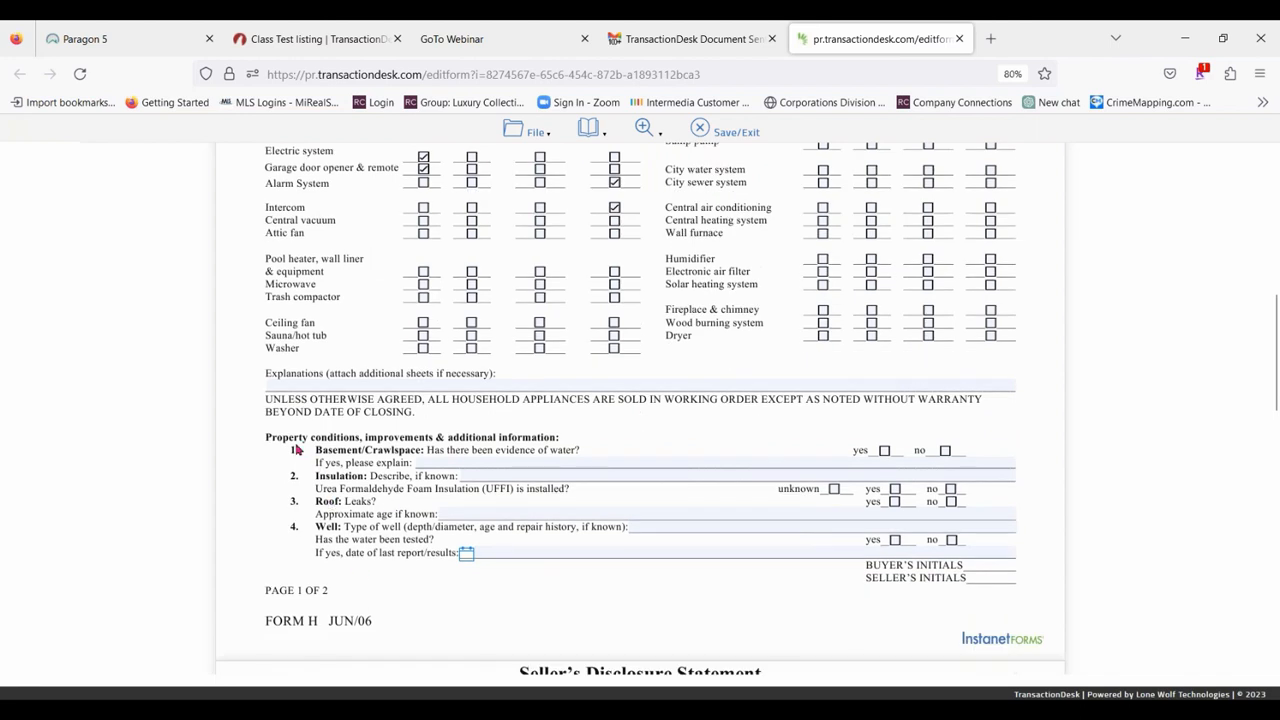
left_click(511, 467)
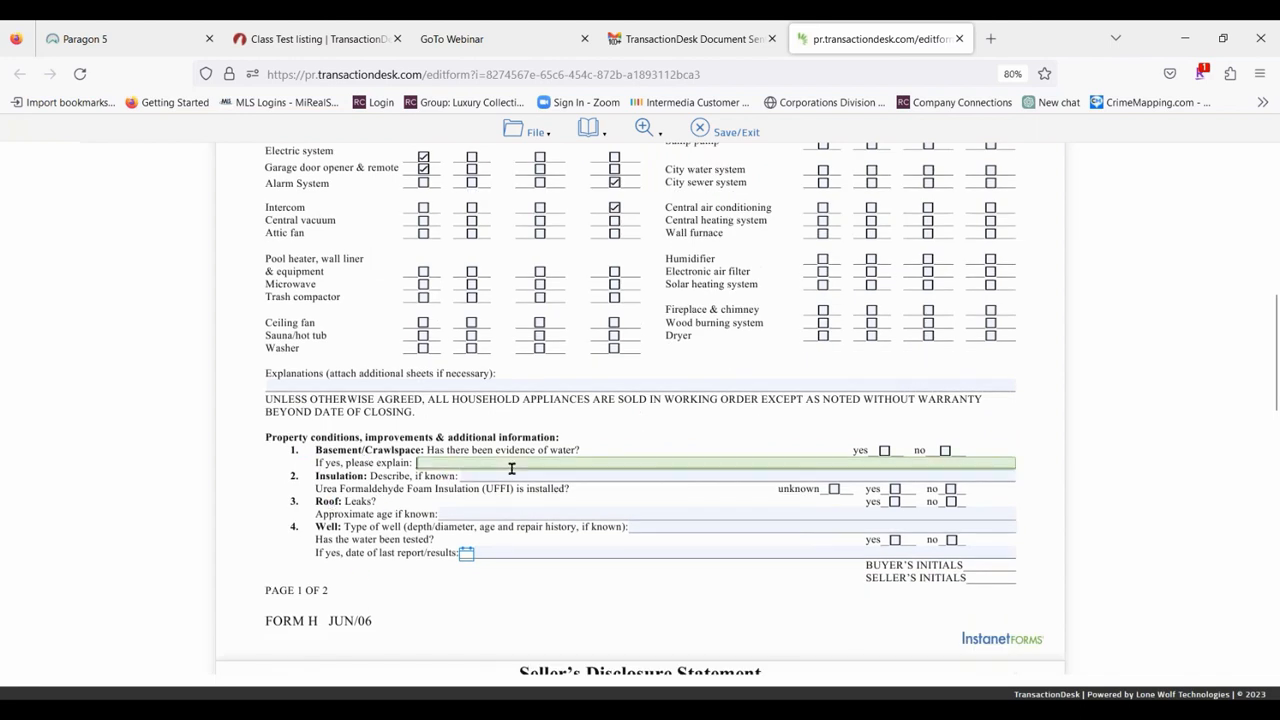
left_click(885, 451)
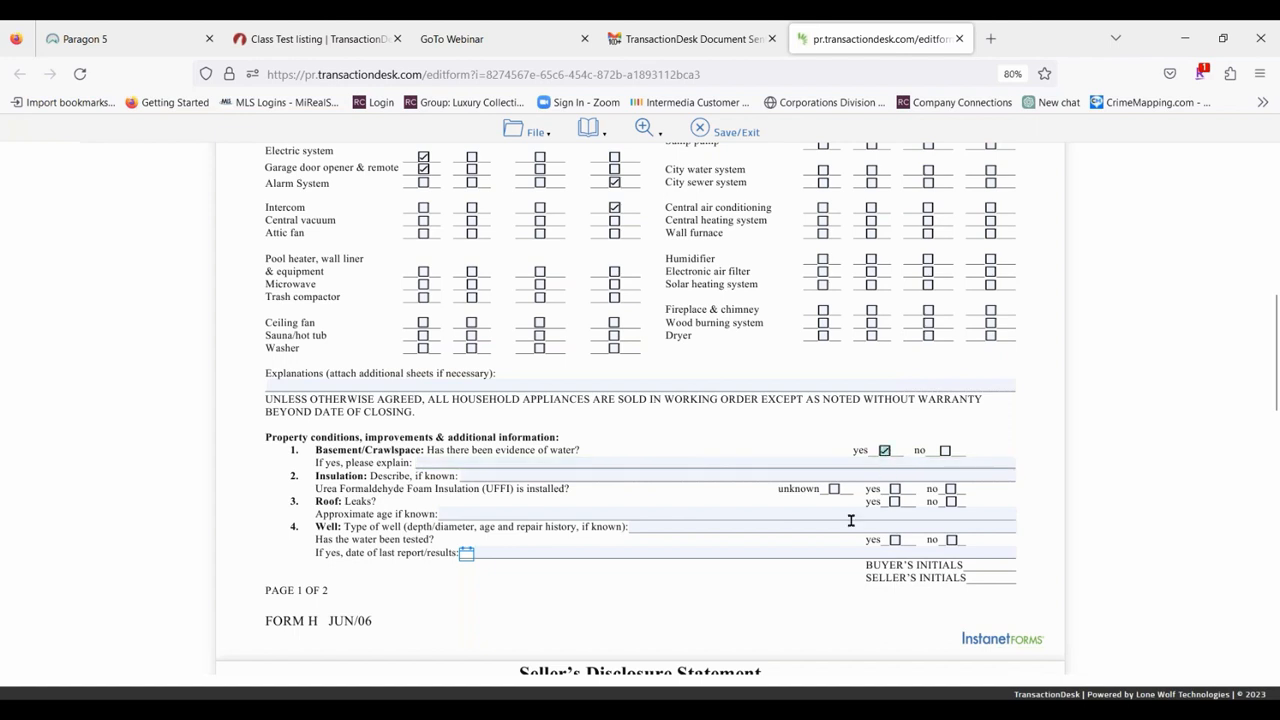
left_click(663, 465)
type("Su")
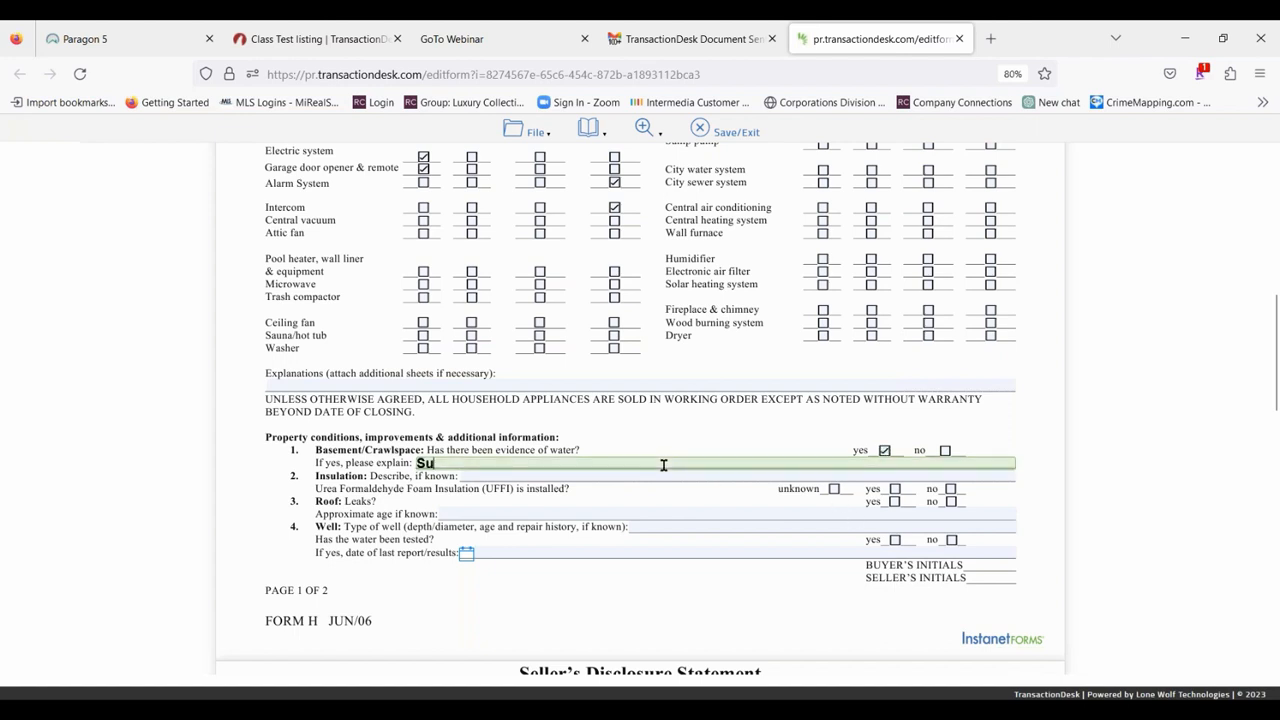
type("mp p")
type("umb ")
type(" stopped")
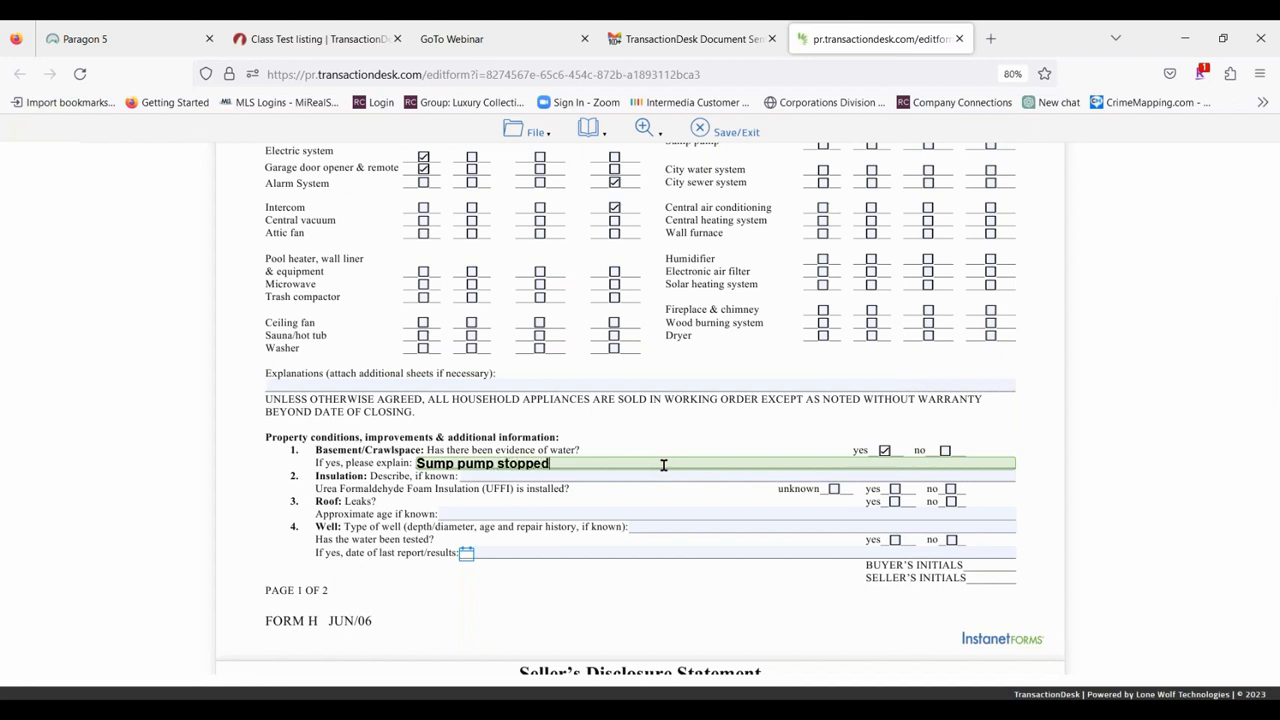
type(" working, has been replaced")
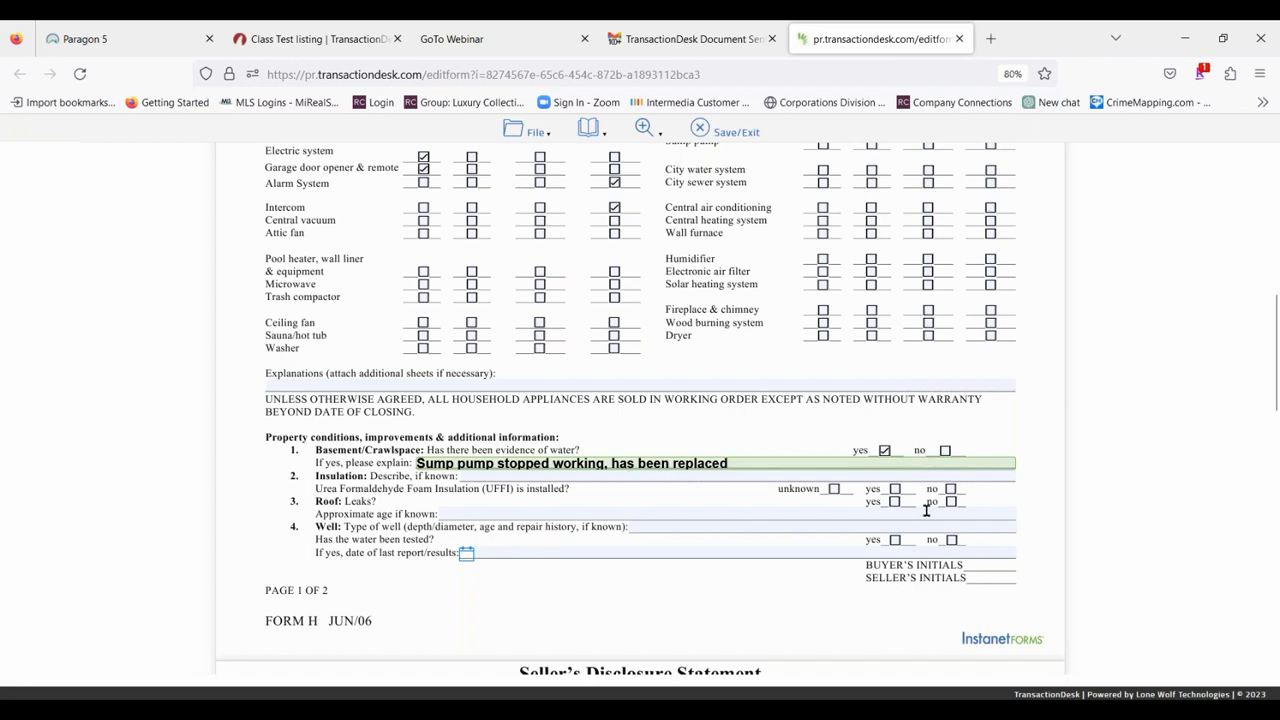
Answer no to UFFI insulation and roof leaks, and enter 30 years as the heating system's type/approximate age.
left_click(950, 489)
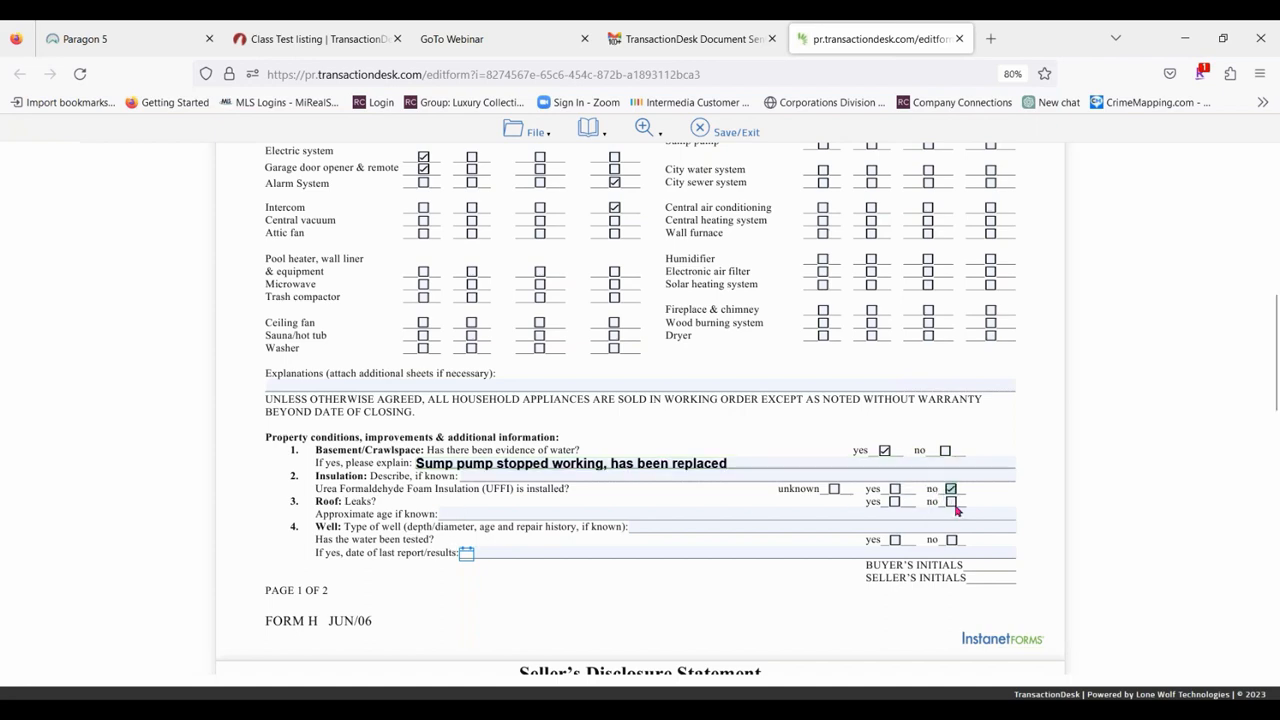
left_click(951, 502)
scroll(633, 554, "down", 3)
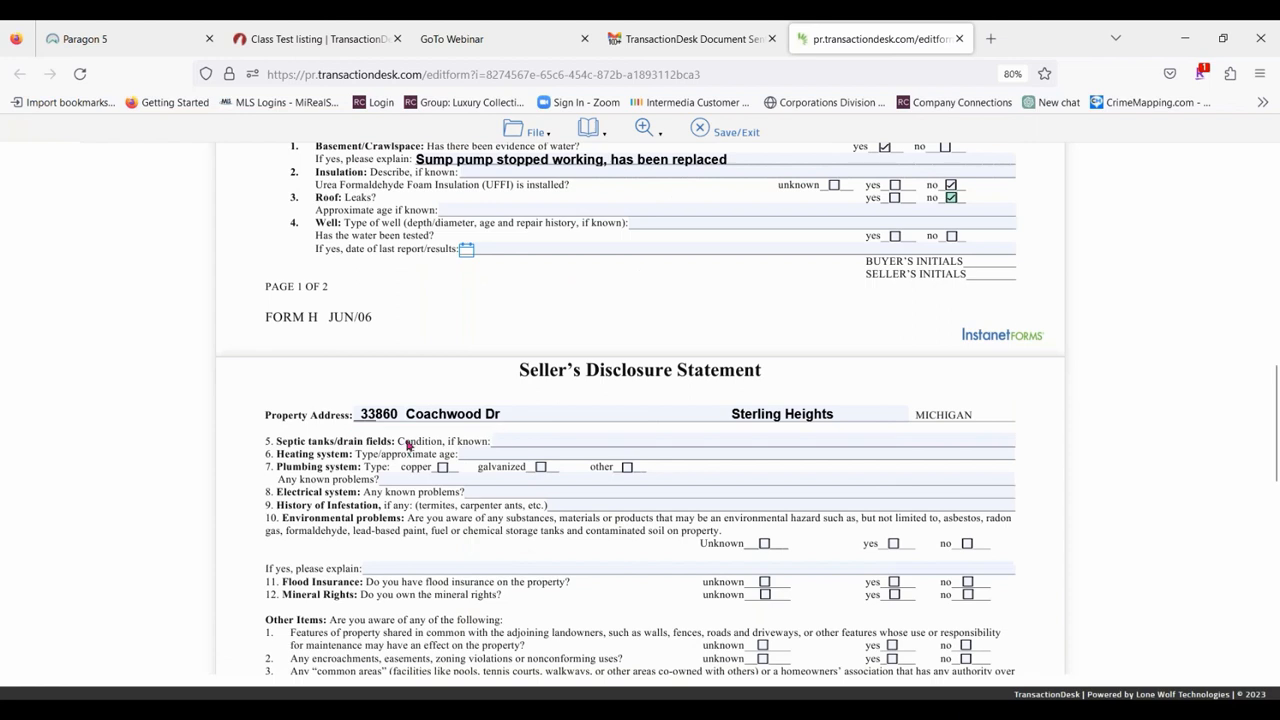
left_click(485, 454)
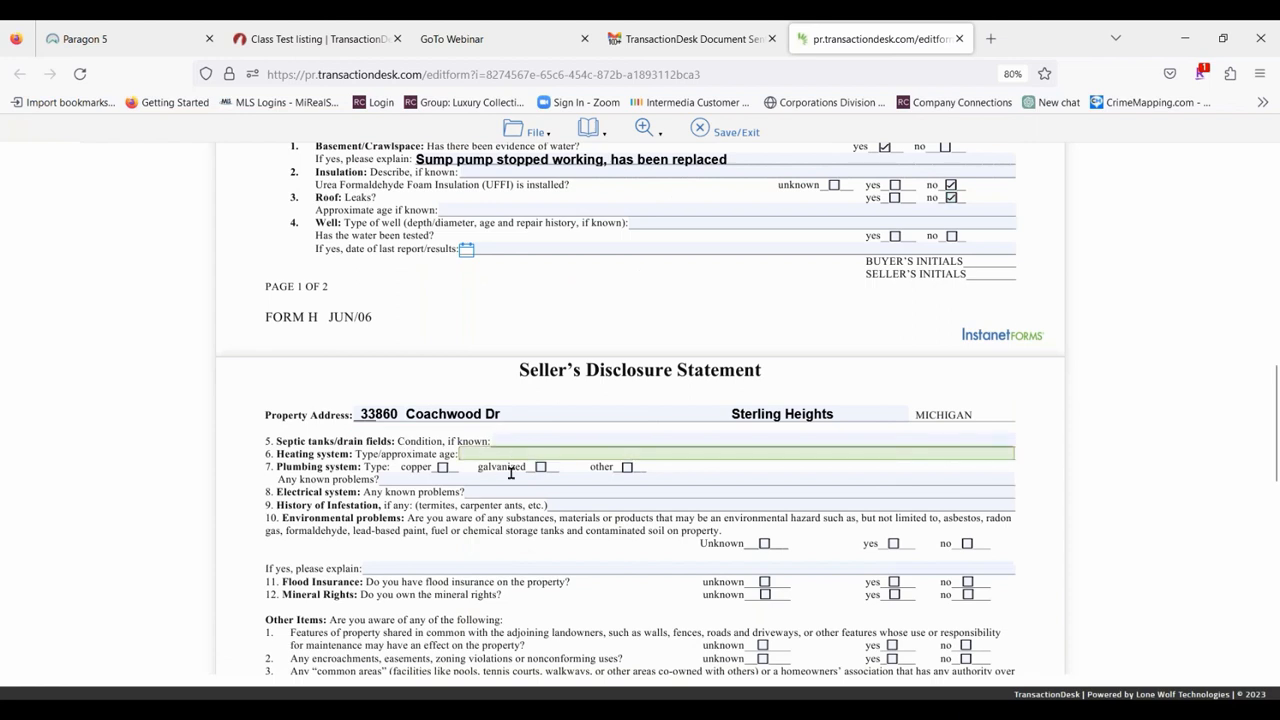
type("30 years")
scroll(780, 404, "down", 2)
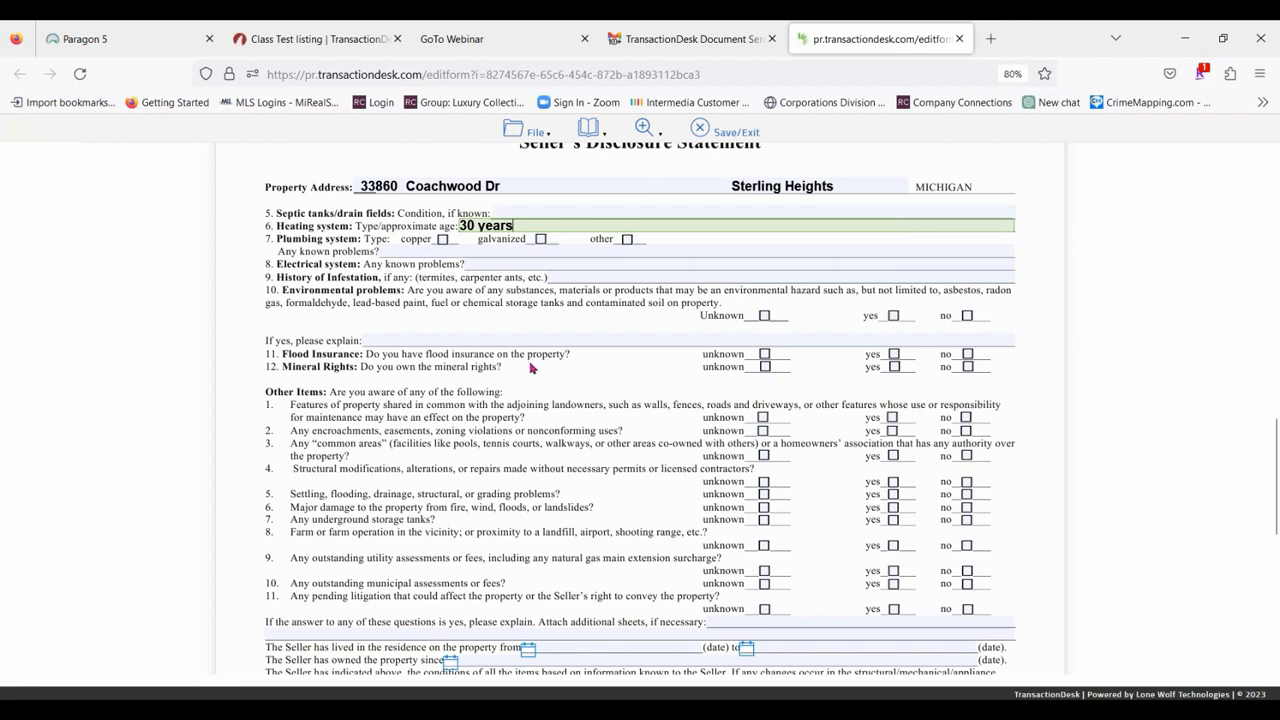
Save the completed disclosure form, exit it and close its browser tab.
left_click(530, 132)
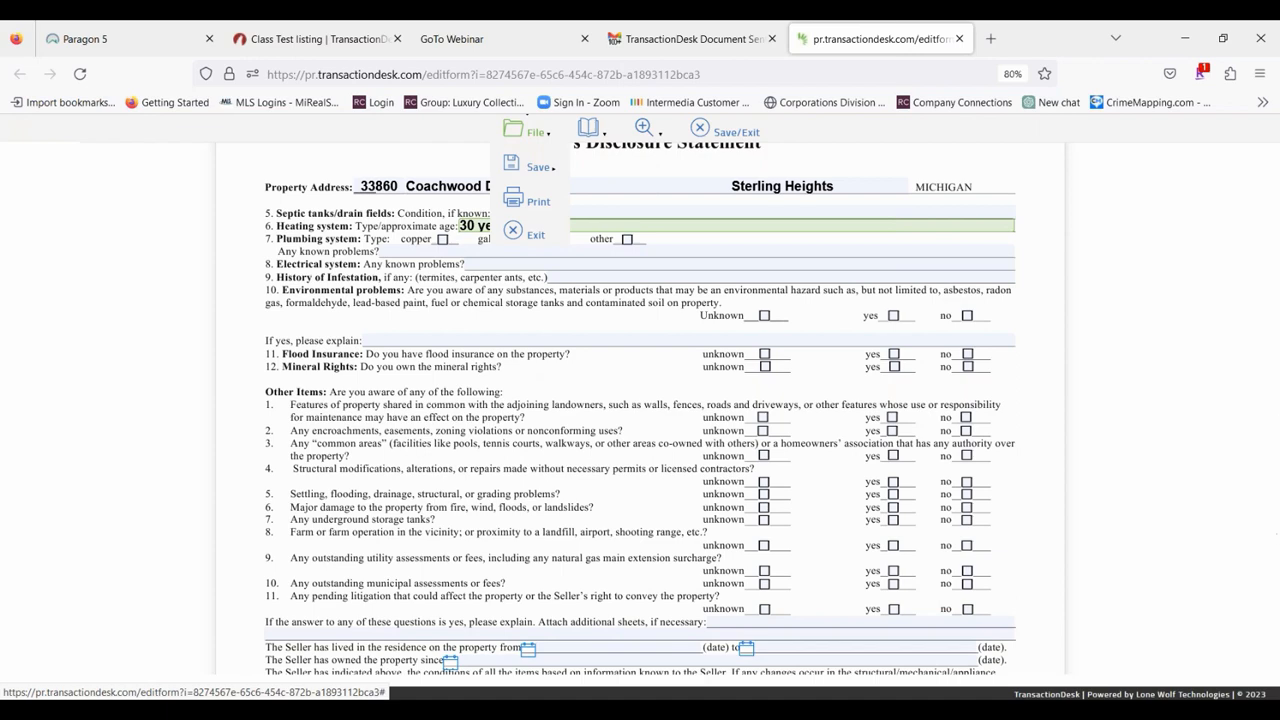
mouse_move(545, 168)
left_click(607, 171)
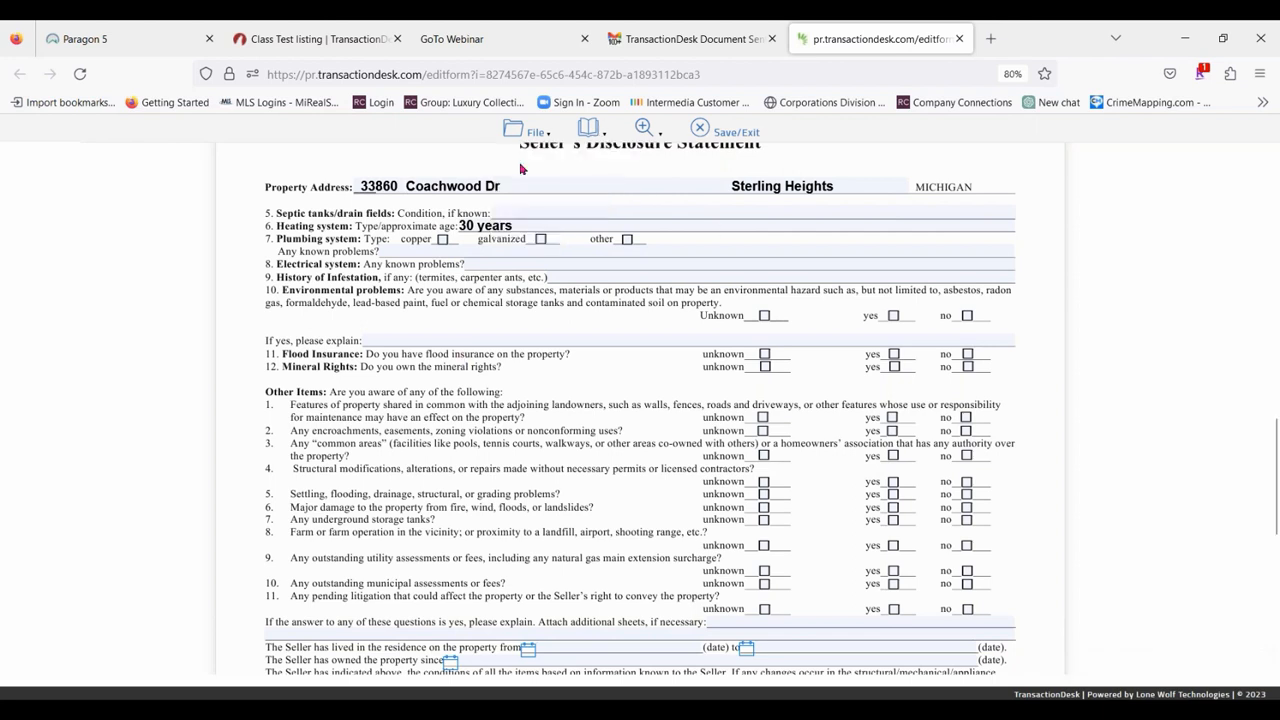
left_click(531, 132)
mouse_move(538, 167)
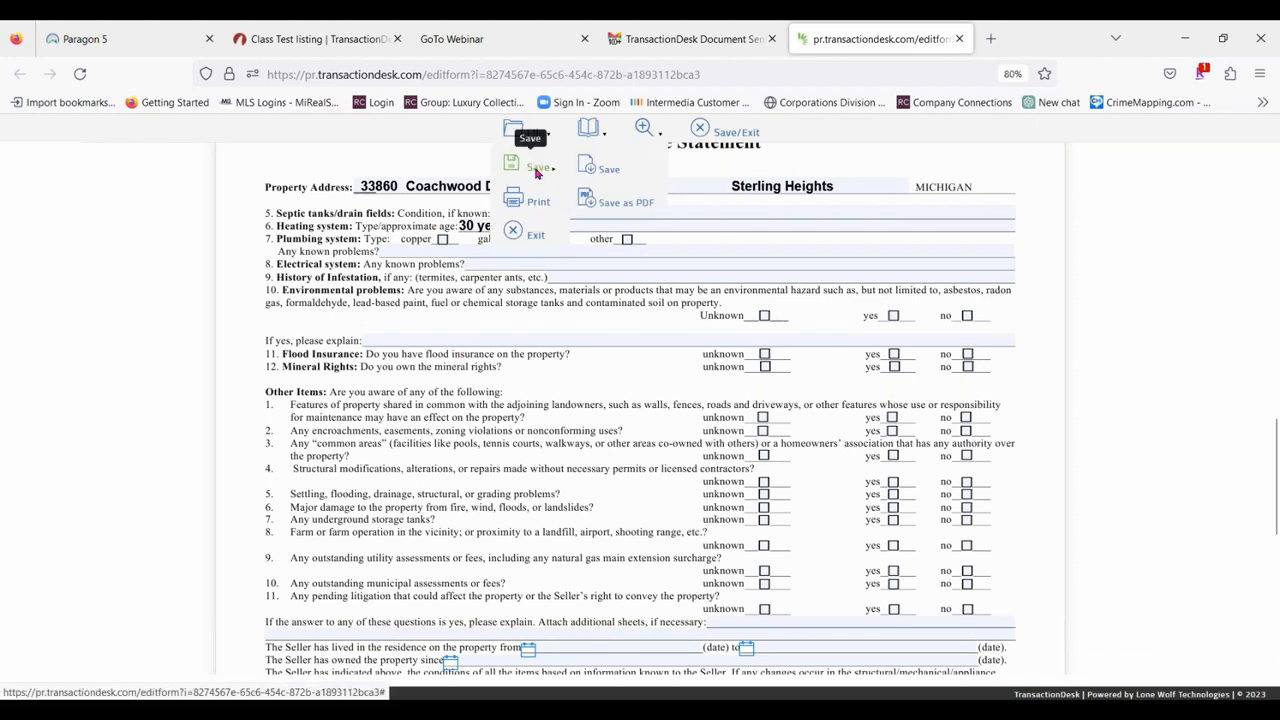
left_click(595, 168)
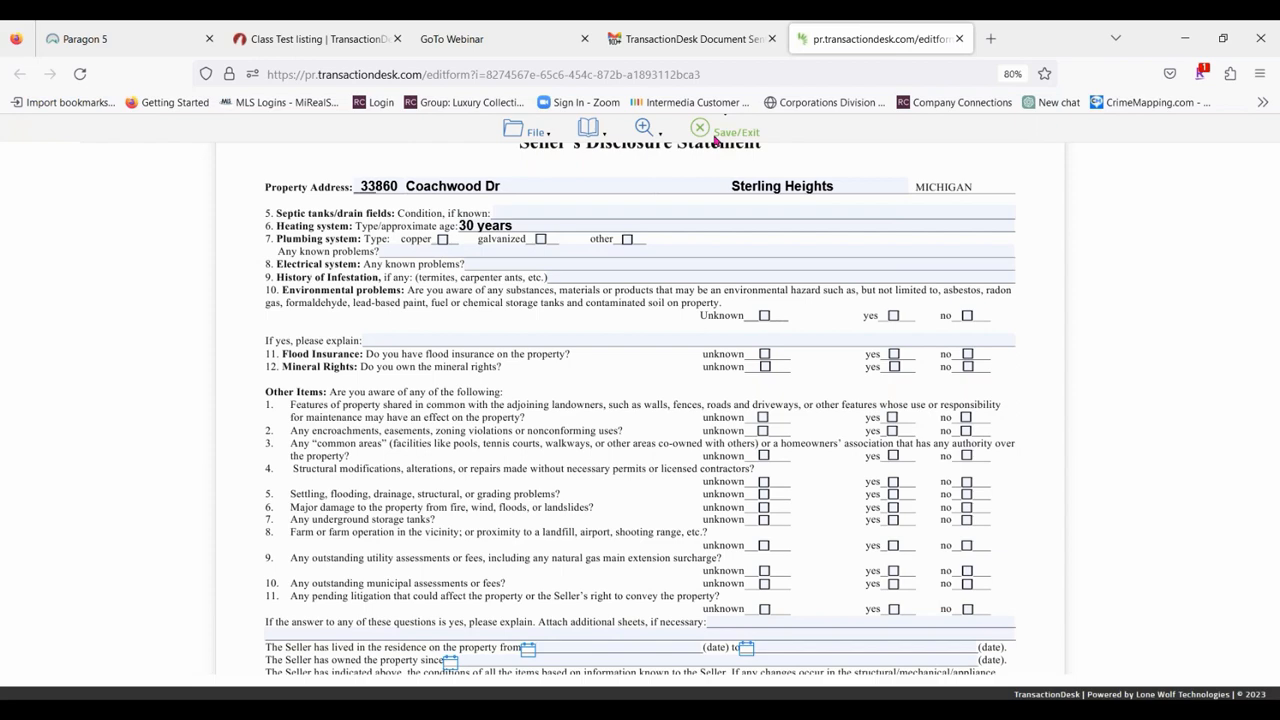
left_click(716, 137)
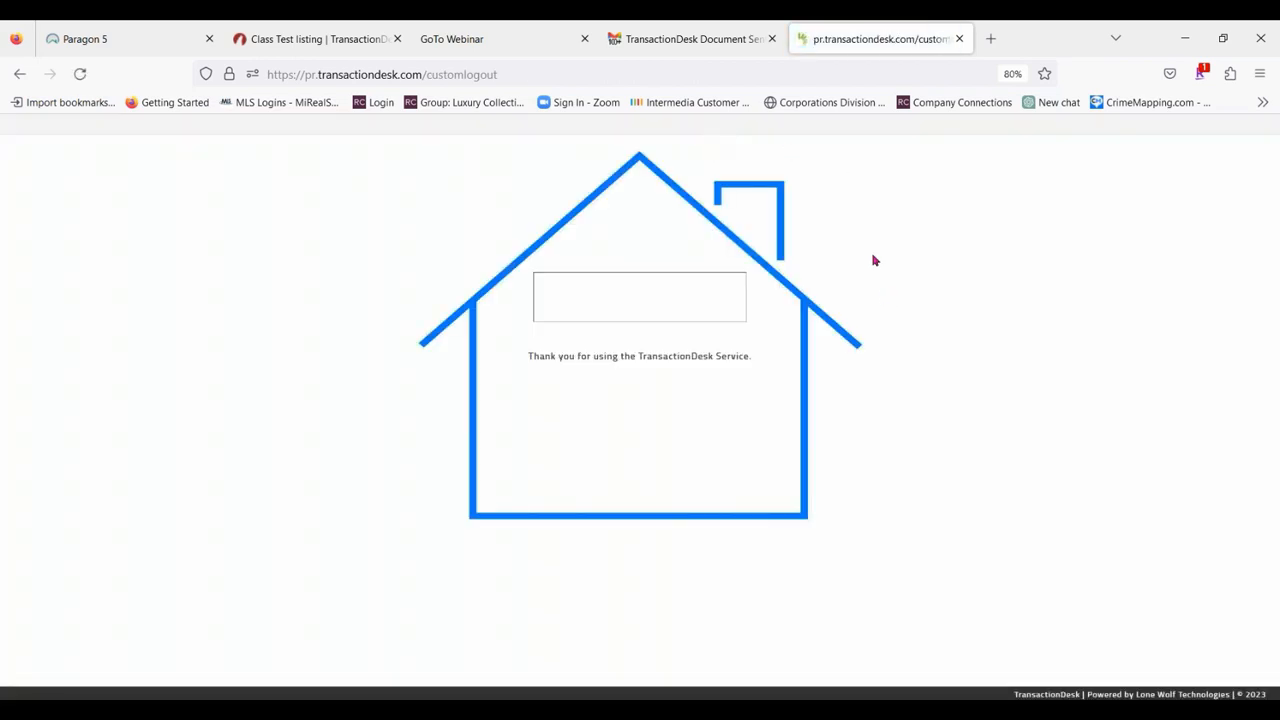
left_click(961, 42)
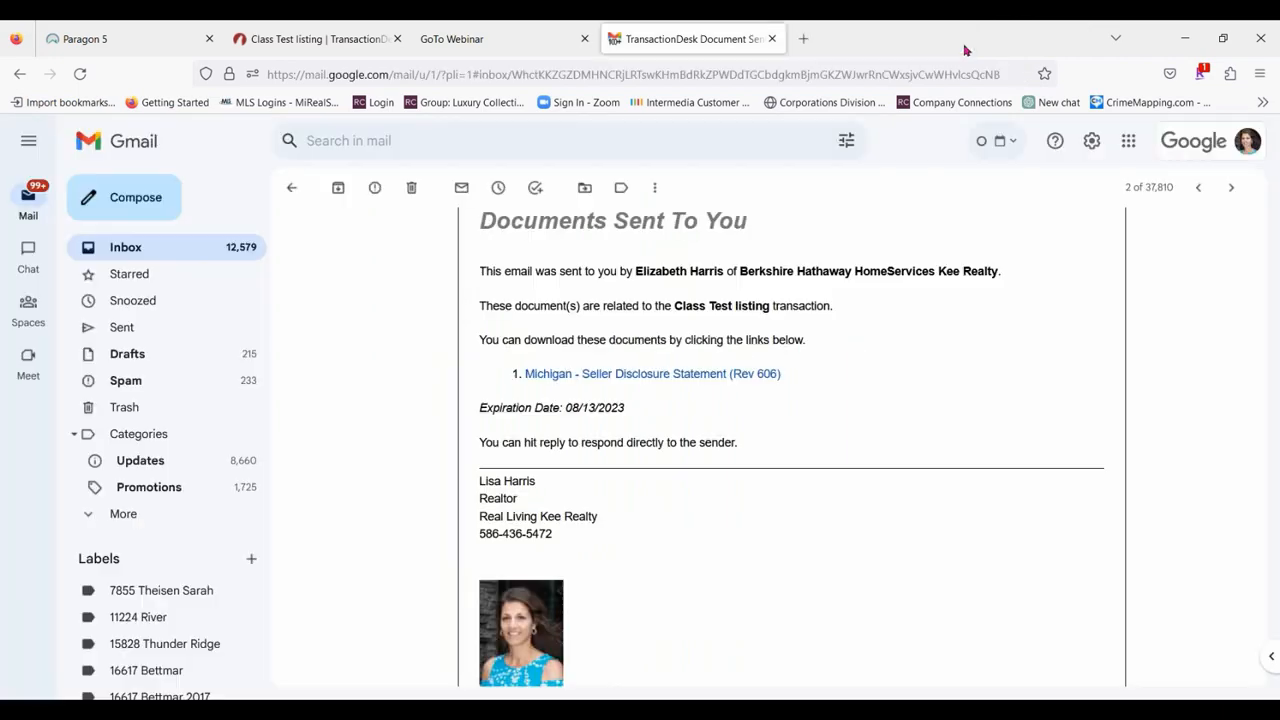
Return to the Class Test listing transaction, exit the open form and open its Michigan - Seller Disclosure Statement (Rev 6/06).
left_click(314, 40)
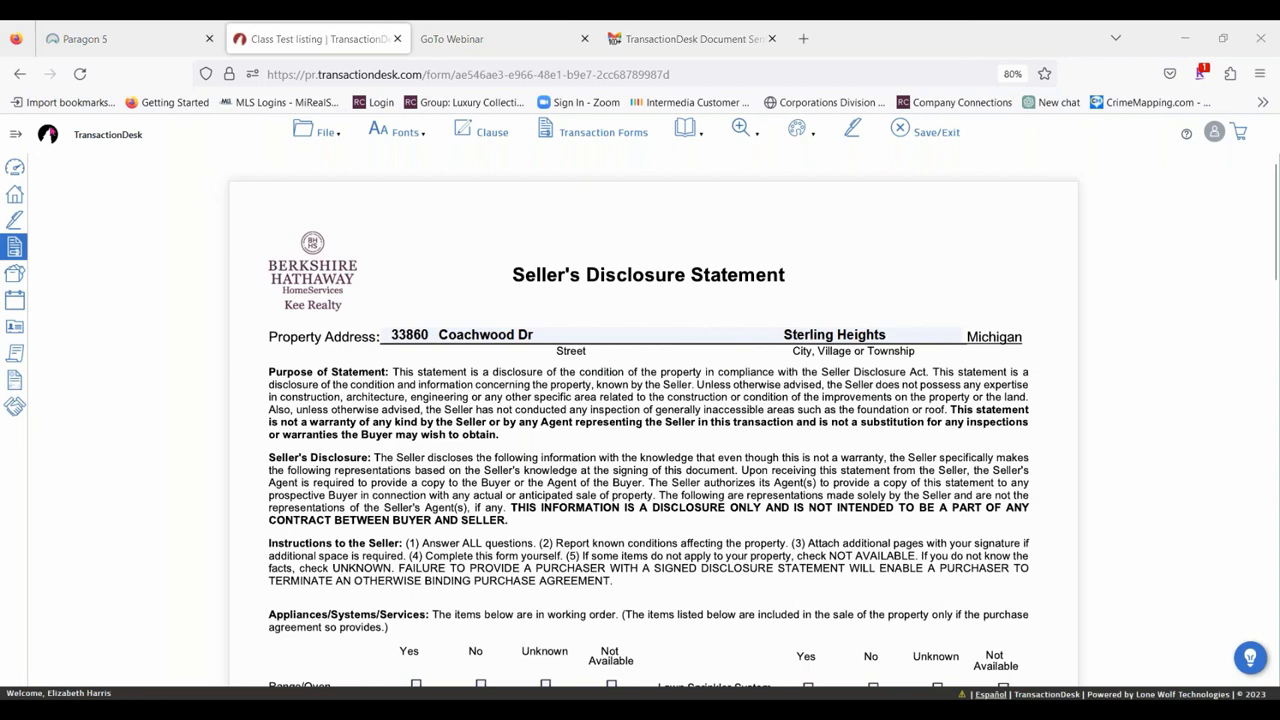
left_click(932, 133)
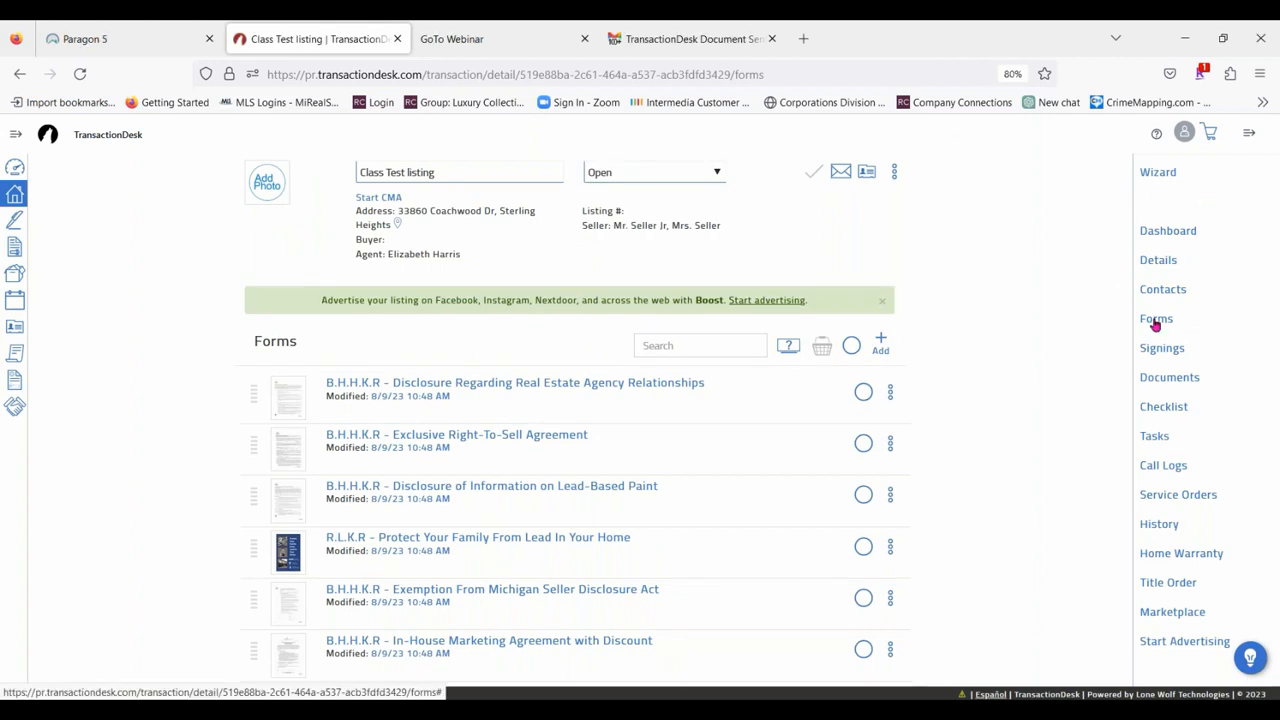
left_click(1158, 234)
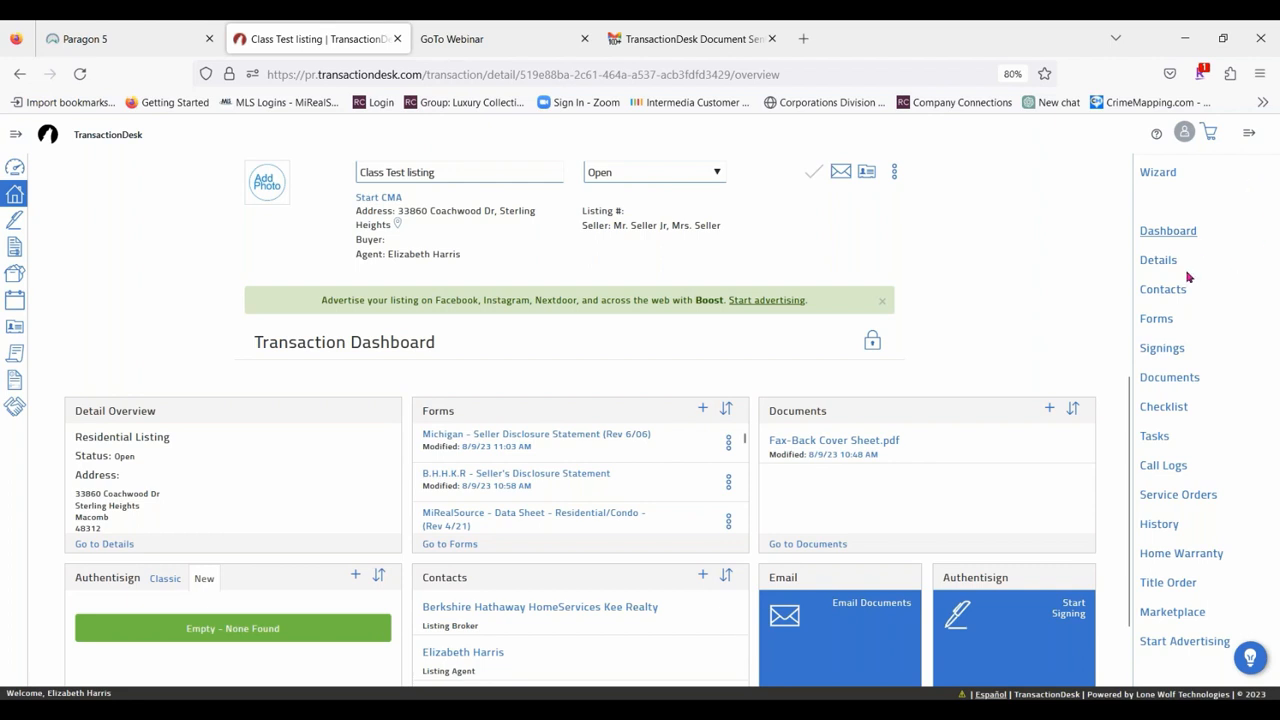
left_click(1157, 319)
scroll(685, 527, "down", 10)
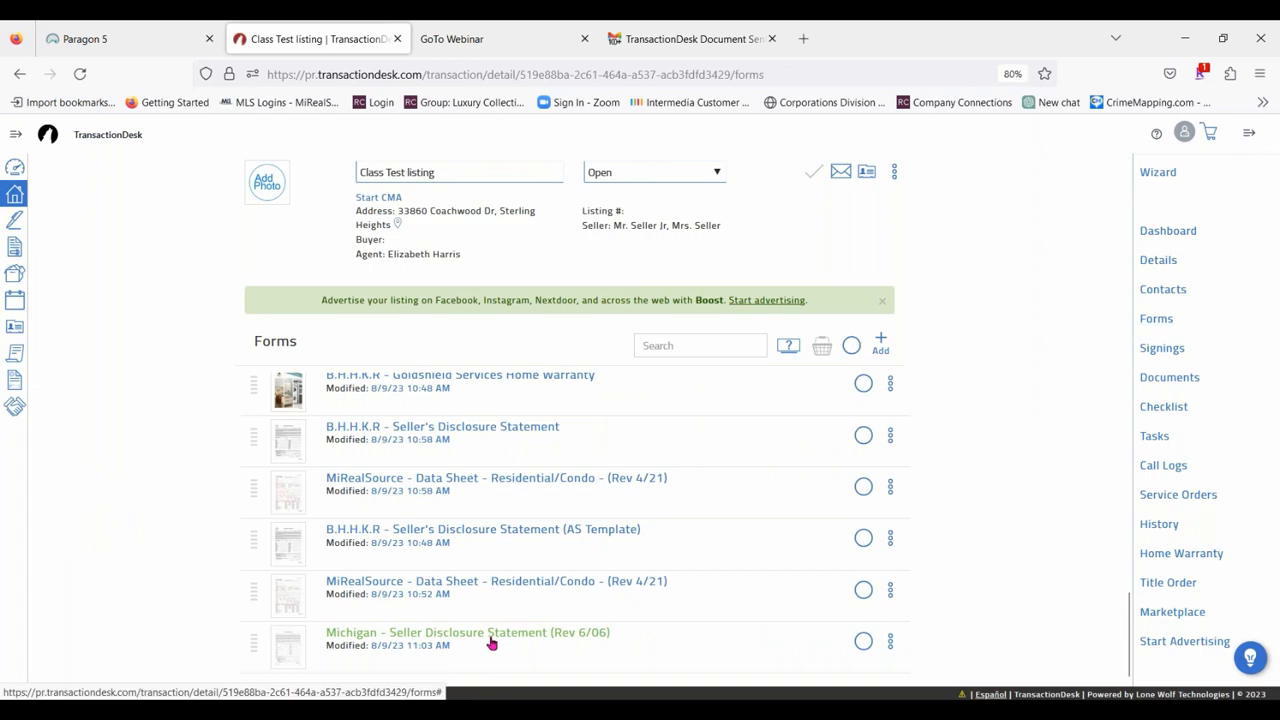
left_click(491, 643)
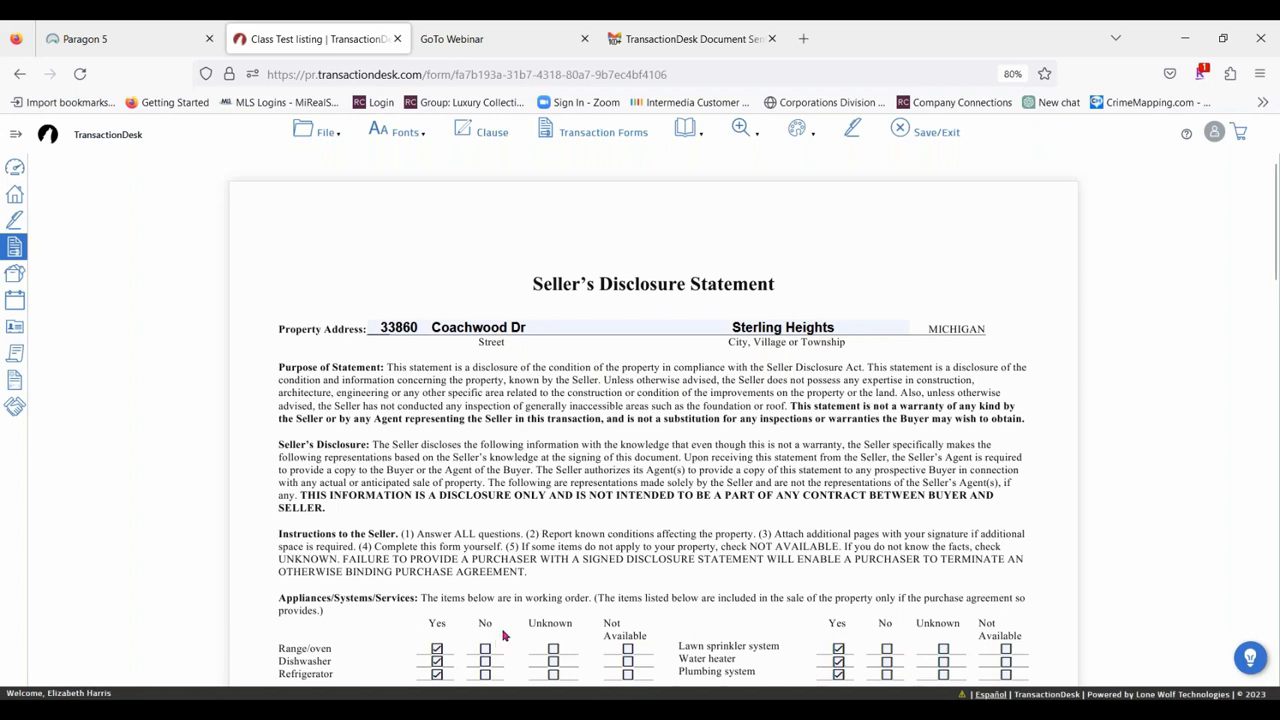
Review the seller's answers on both pages of the disclosure statement, and save and exit the form.
scroll(503, 545, "down", 3)
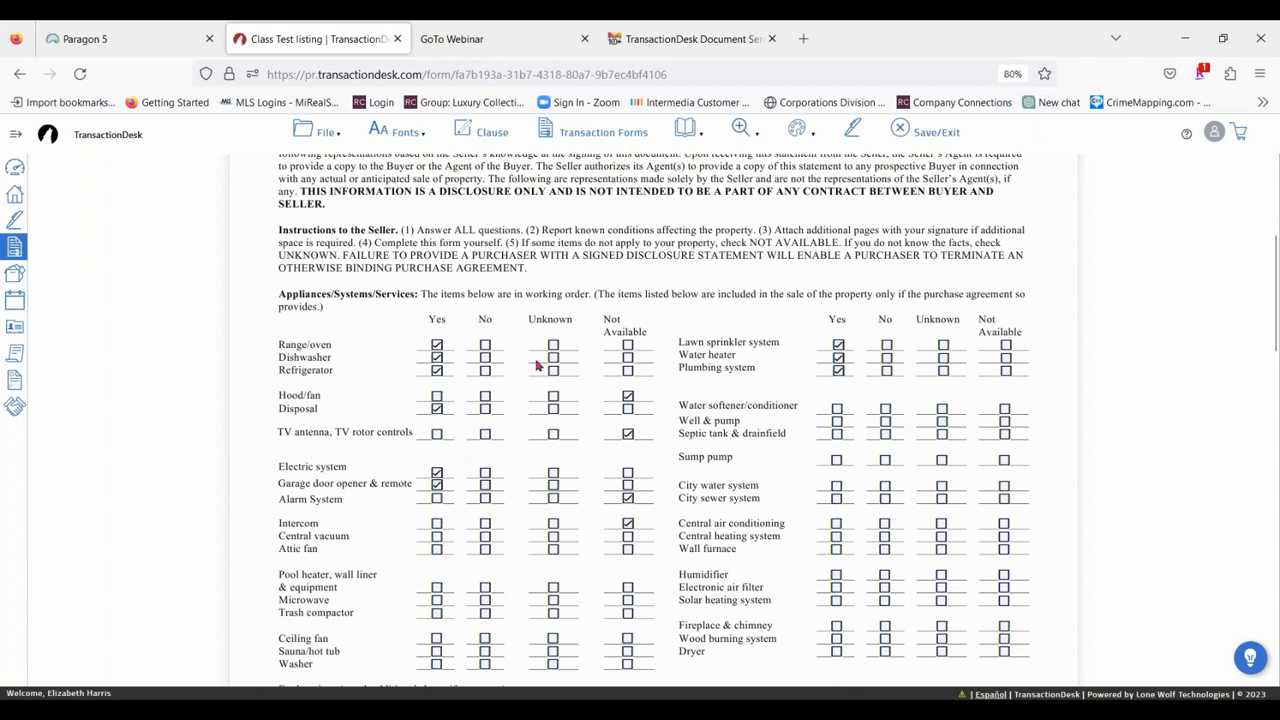
scroll(637, 445, "down", 5)
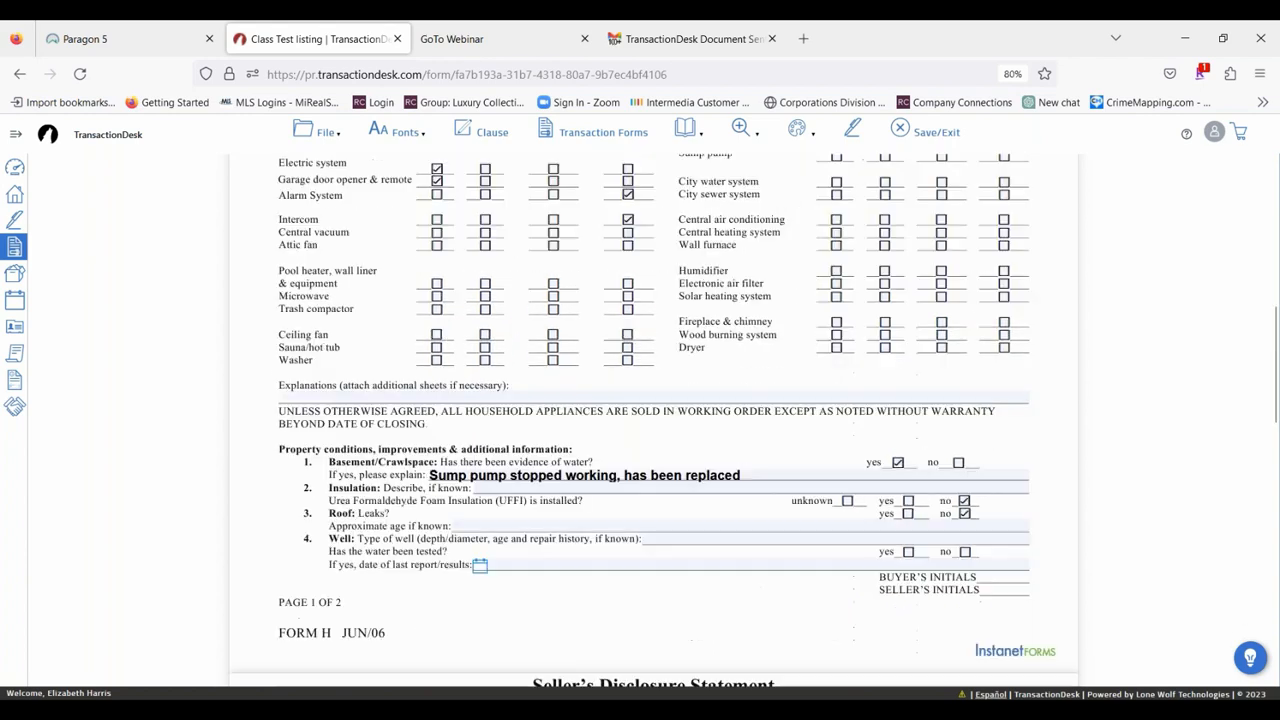
scroll(668, 428, "down", 3)
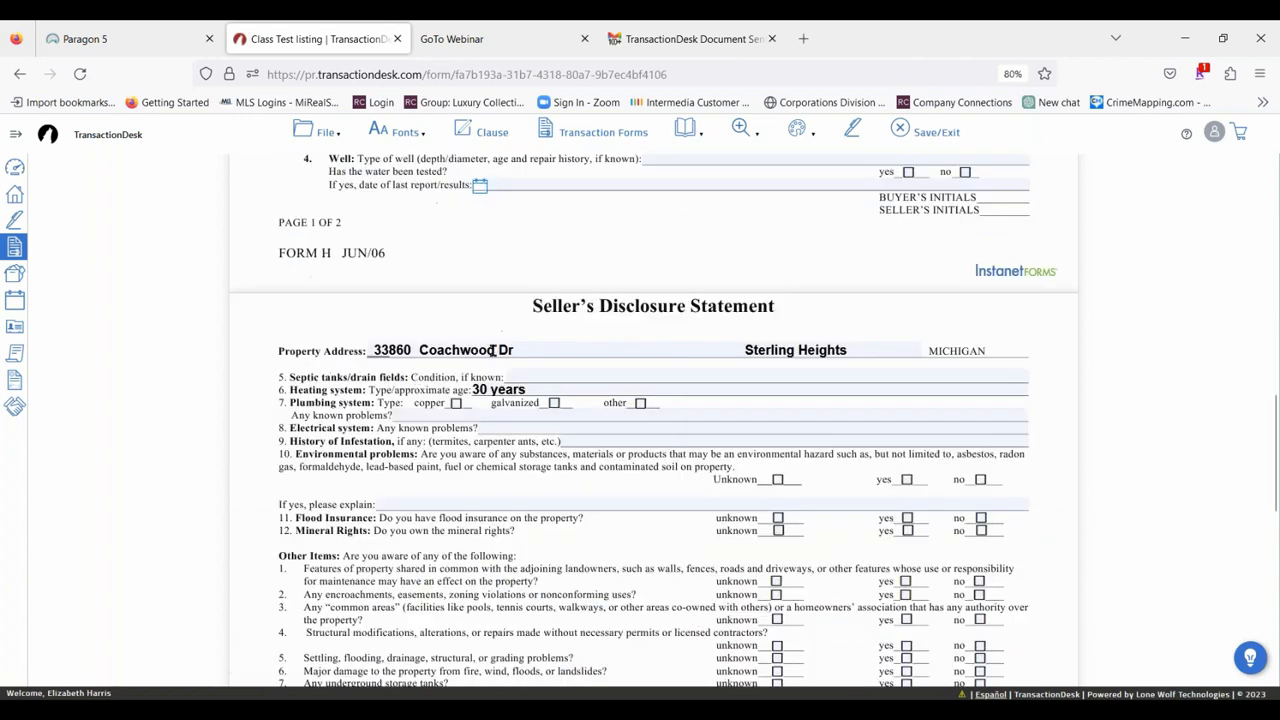
scroll(745, 401, "down", 3)
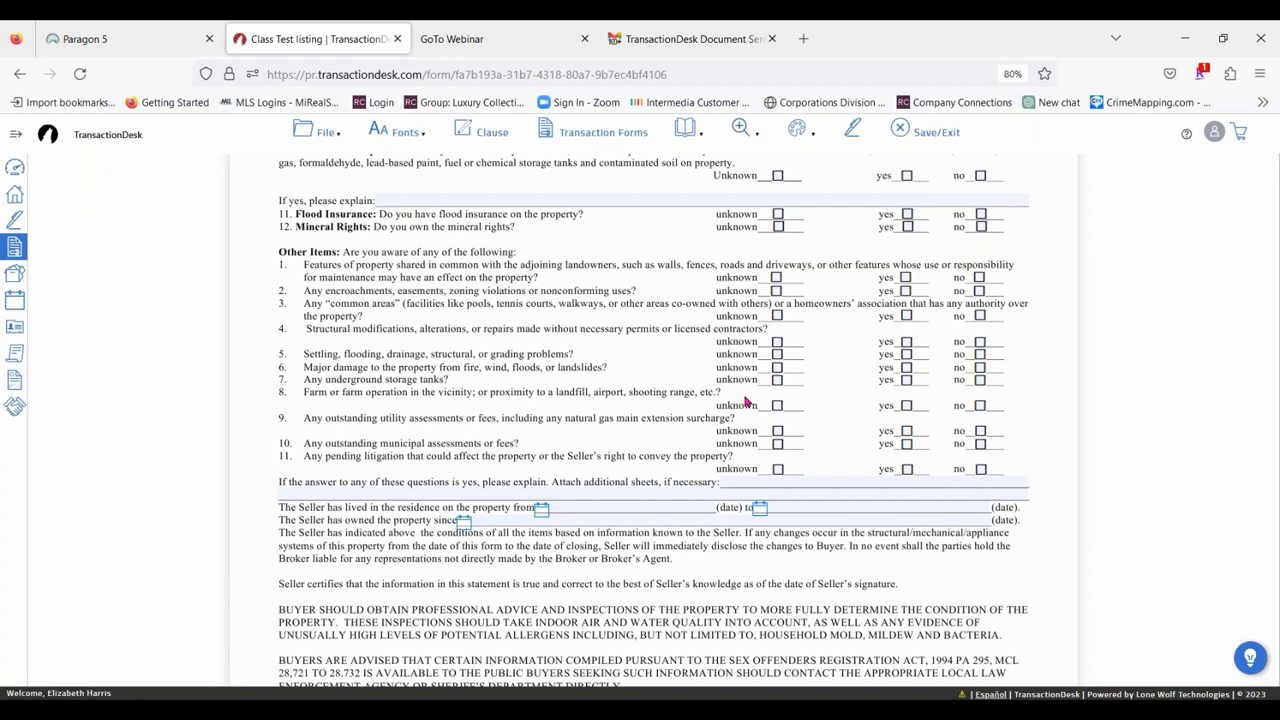
left_click(905, 132)
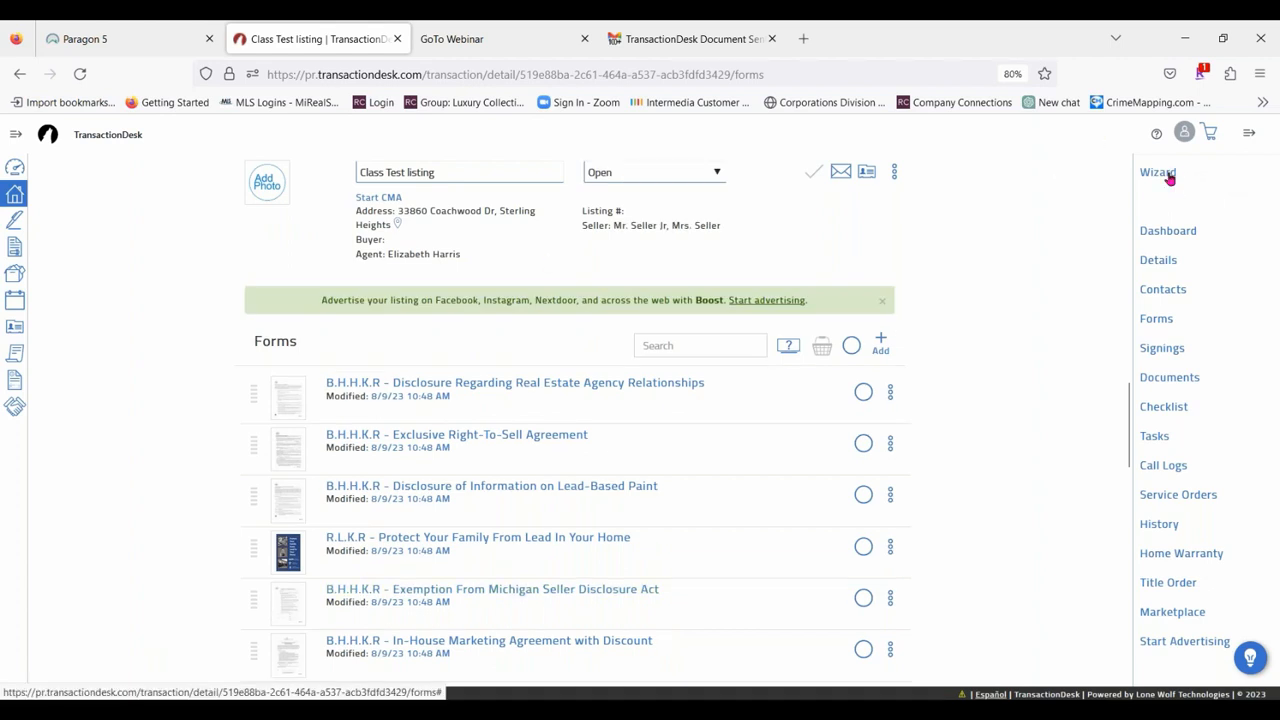
Leave the Class Test listing, open the 18 Mile Rd residential sale transaction, and review the forms and contacts on its dashboard.
left_click(1166, 176)
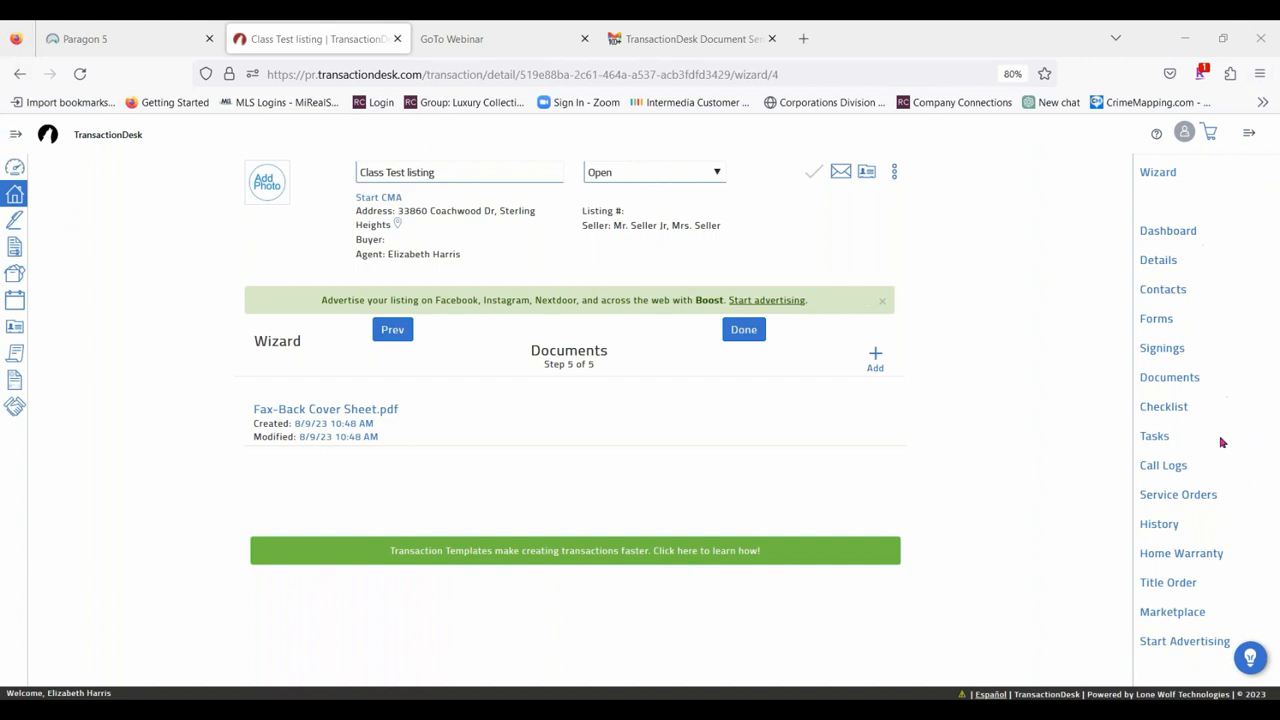
left_click(14, 137)
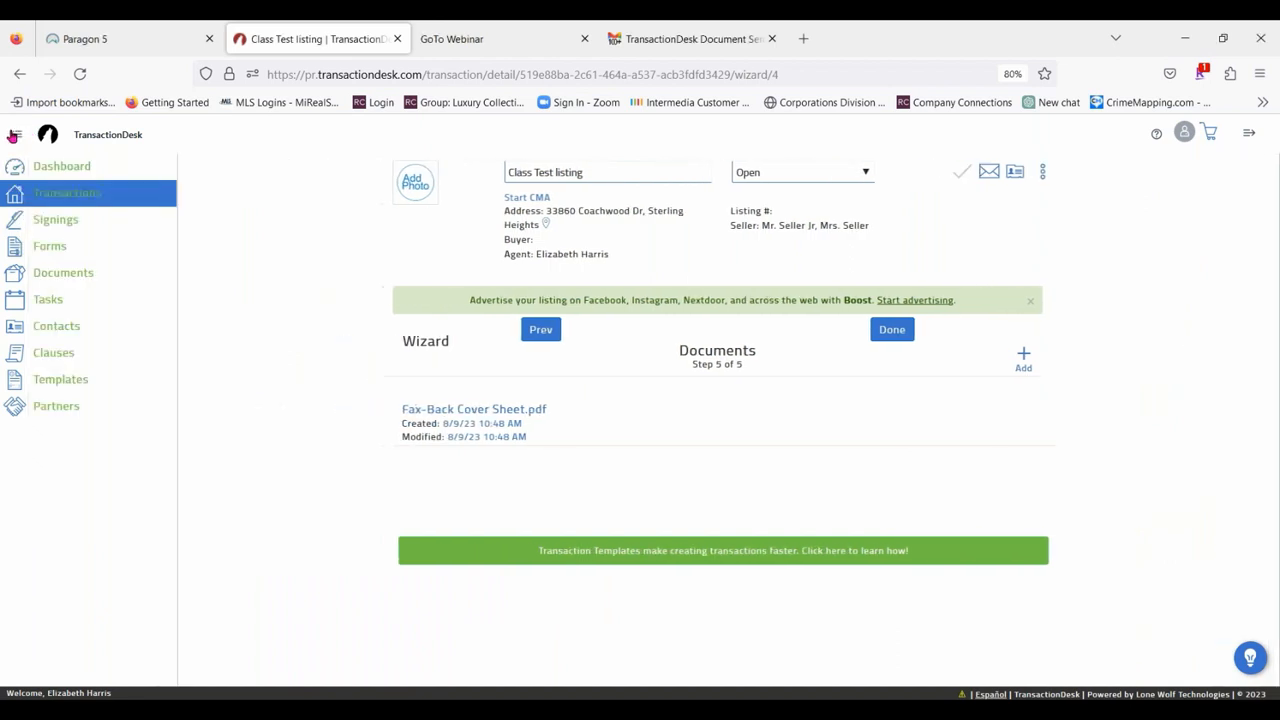
left_click(55, 170)
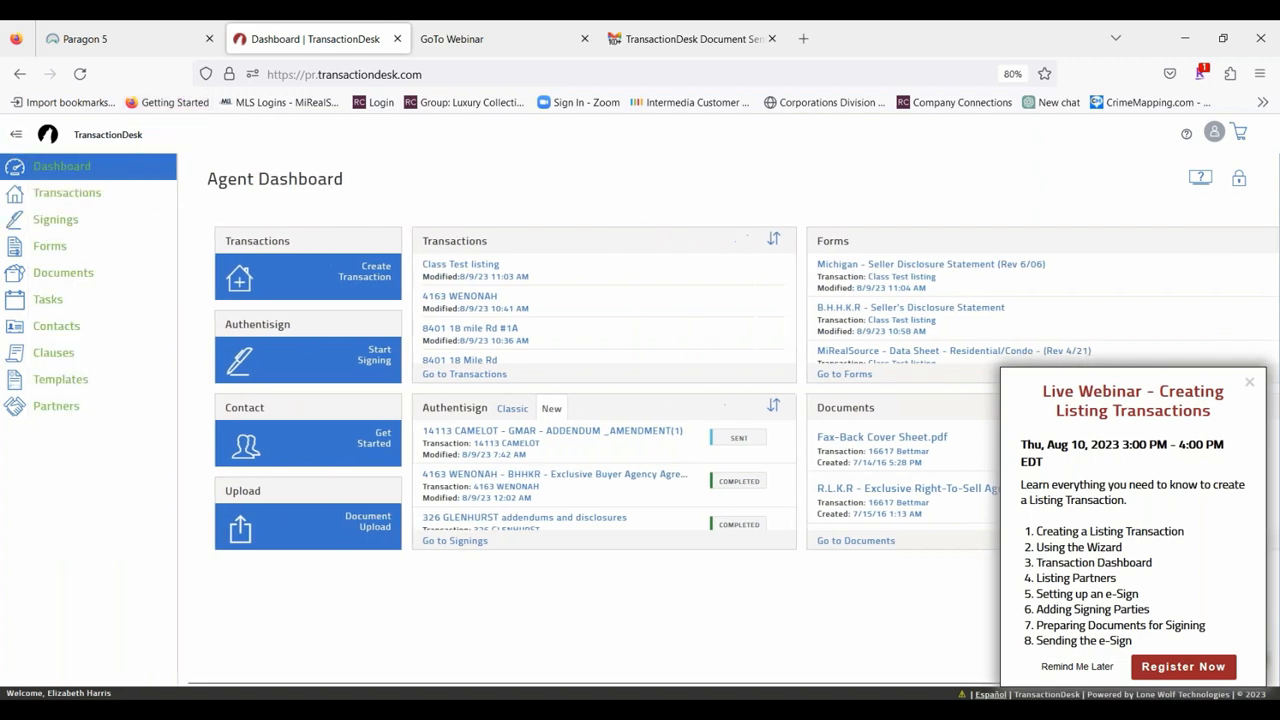
left_click(49, 196)
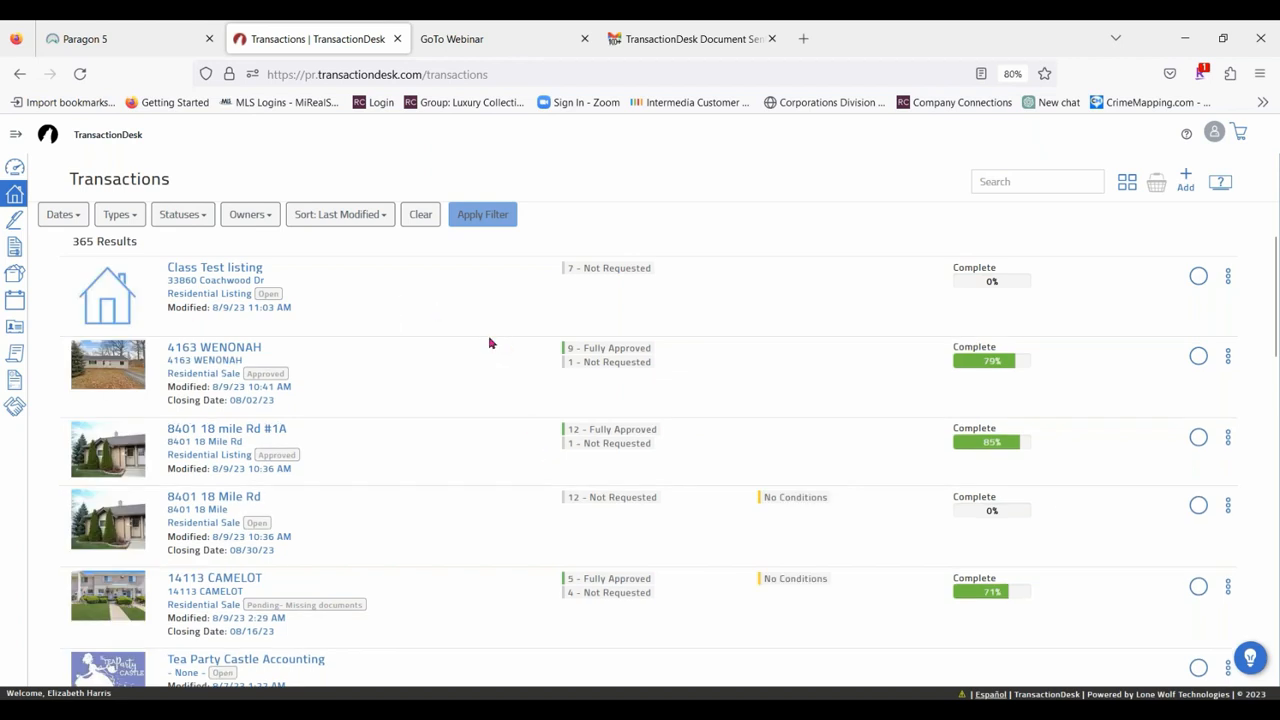
scroll(503, 345, "down", 1)
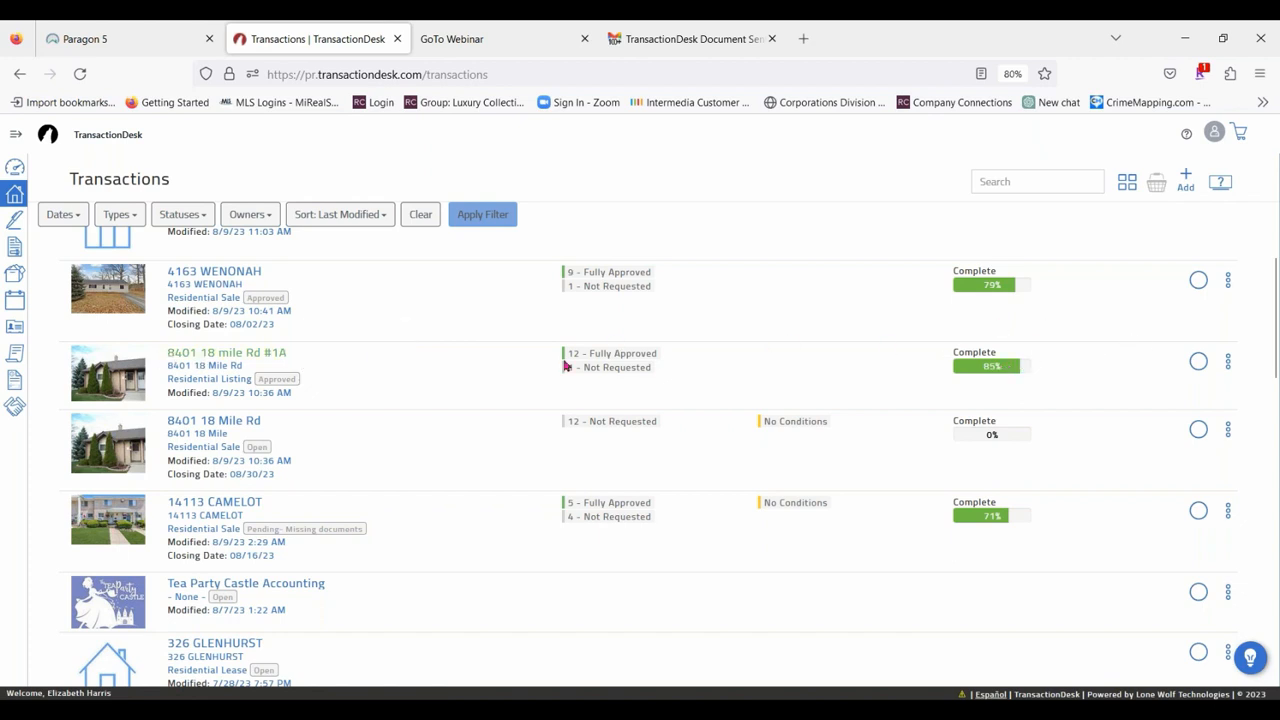
left_click(241, 425)
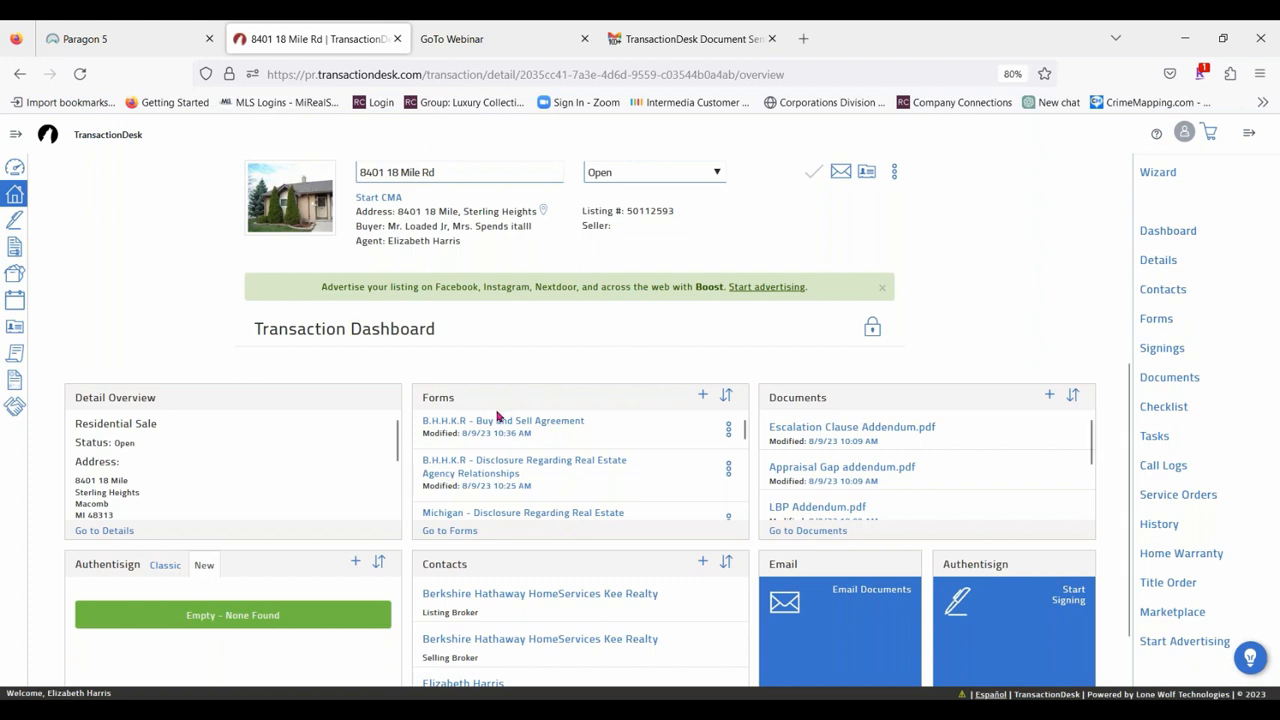
scroll(566, 632, "down", 3)
scroll(577, 599, "down", 1)
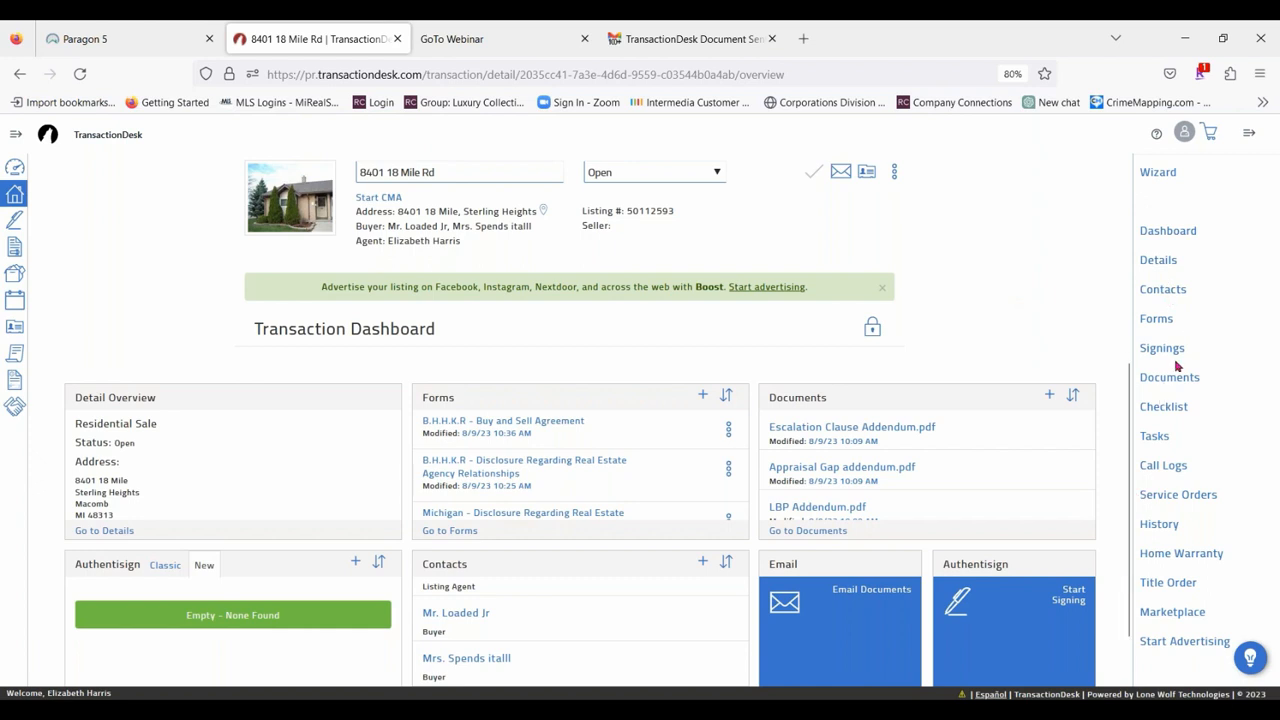
left_click(1256, 134)
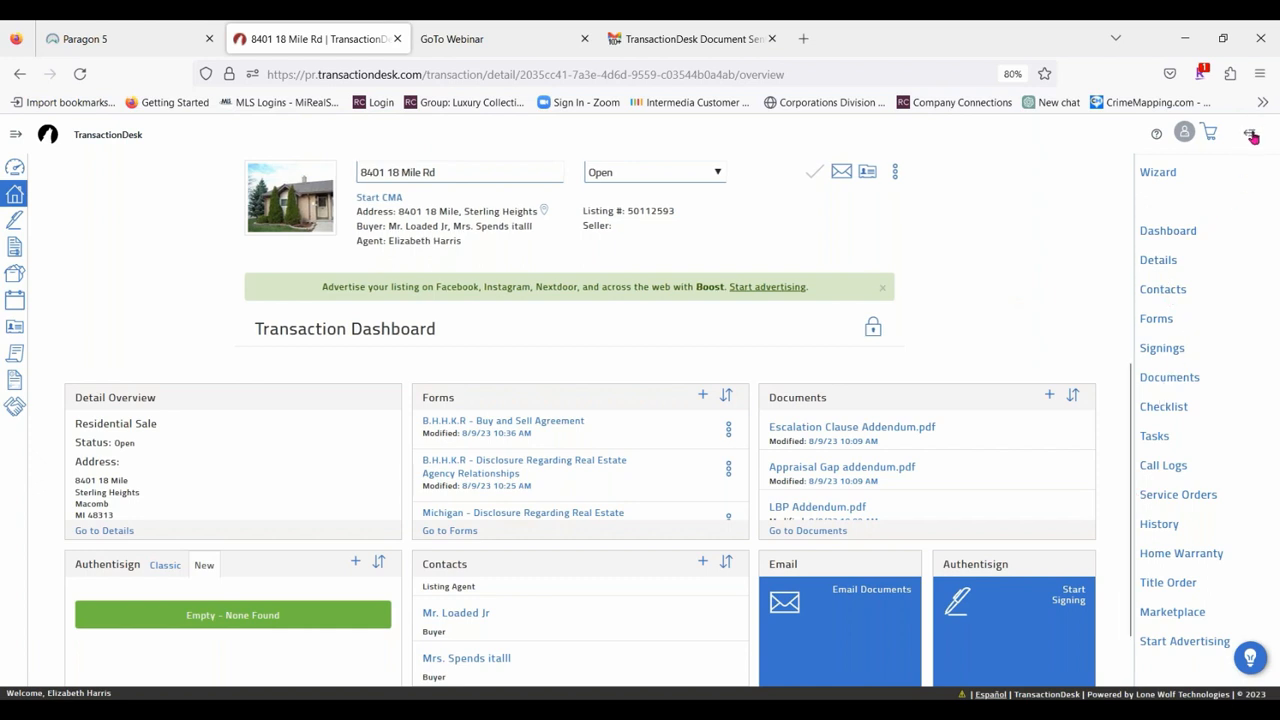
left_click(1250, 134)
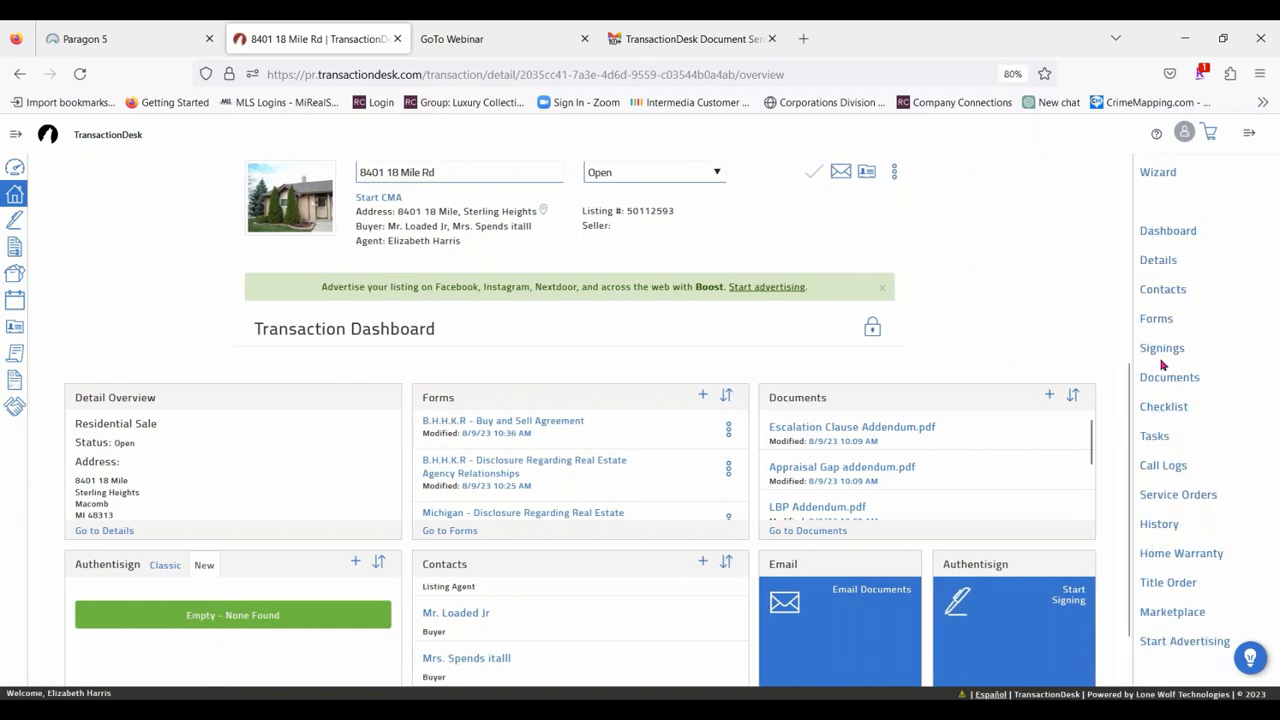
scroll(549, 445, "down", 3)
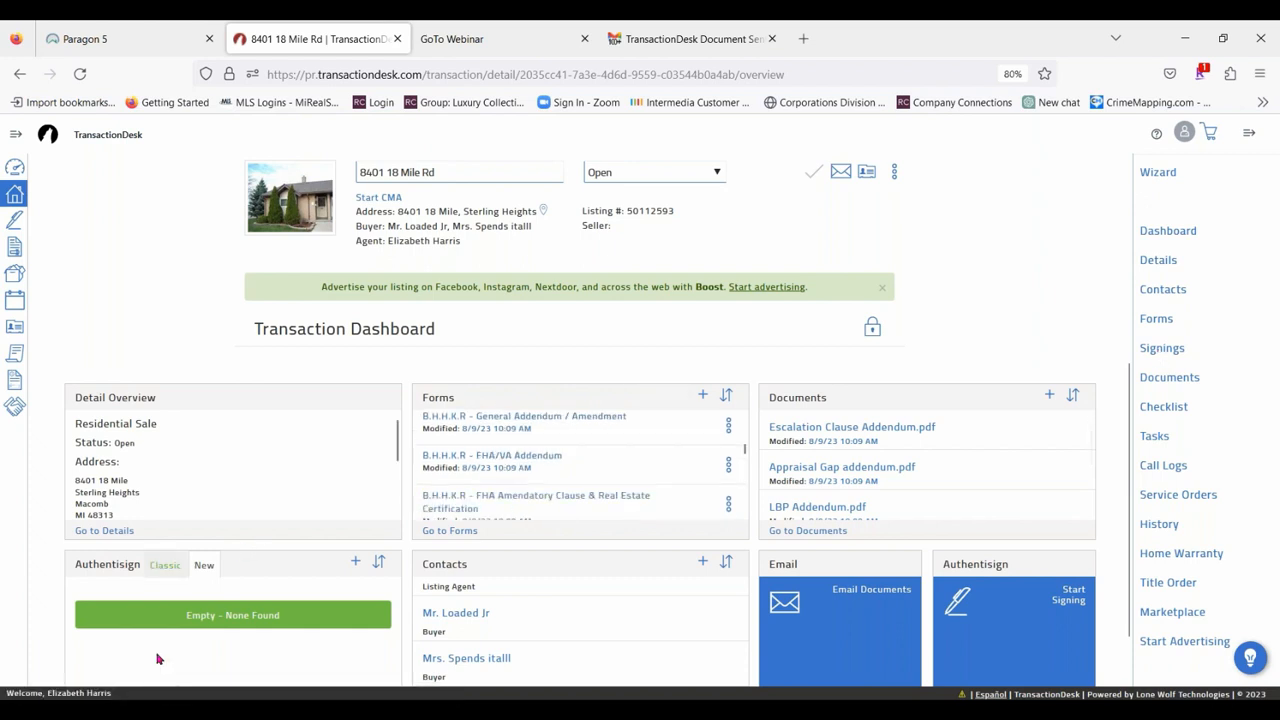
Create an Authentisign signing named "Class Offer on 18 mile" for the transaction.
left_click(1162, 350)
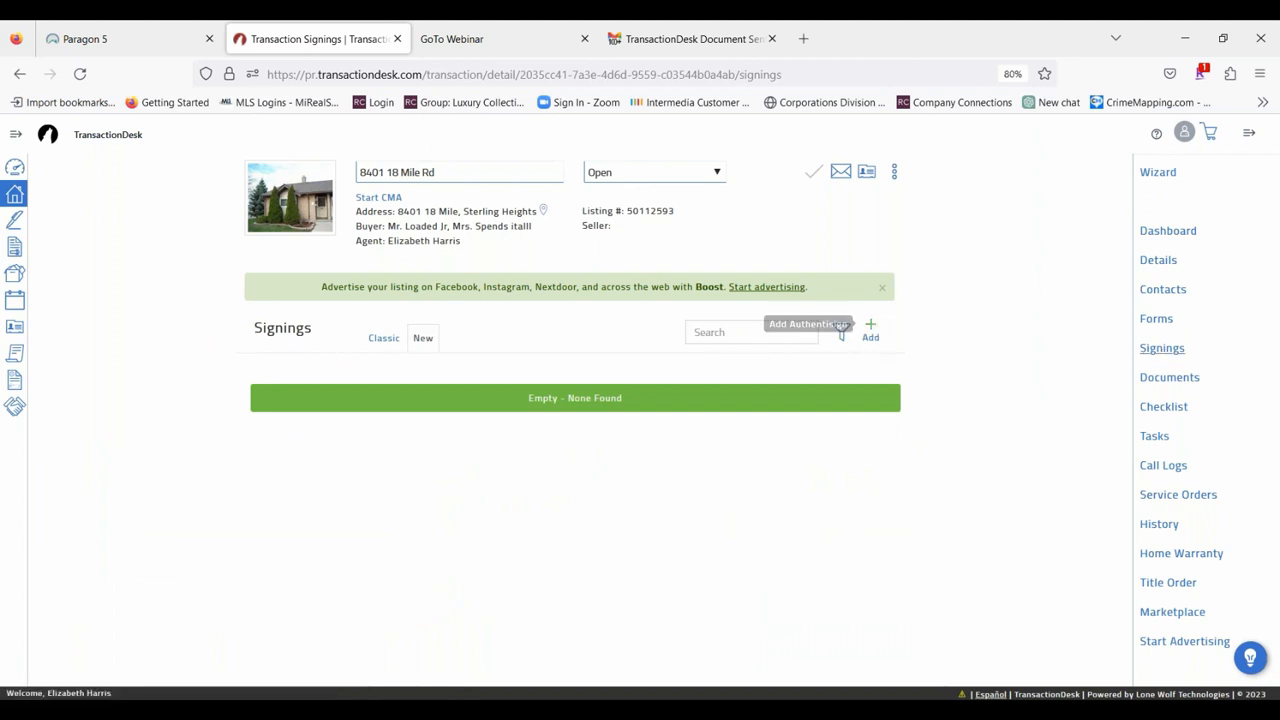
left_click(870, 331)
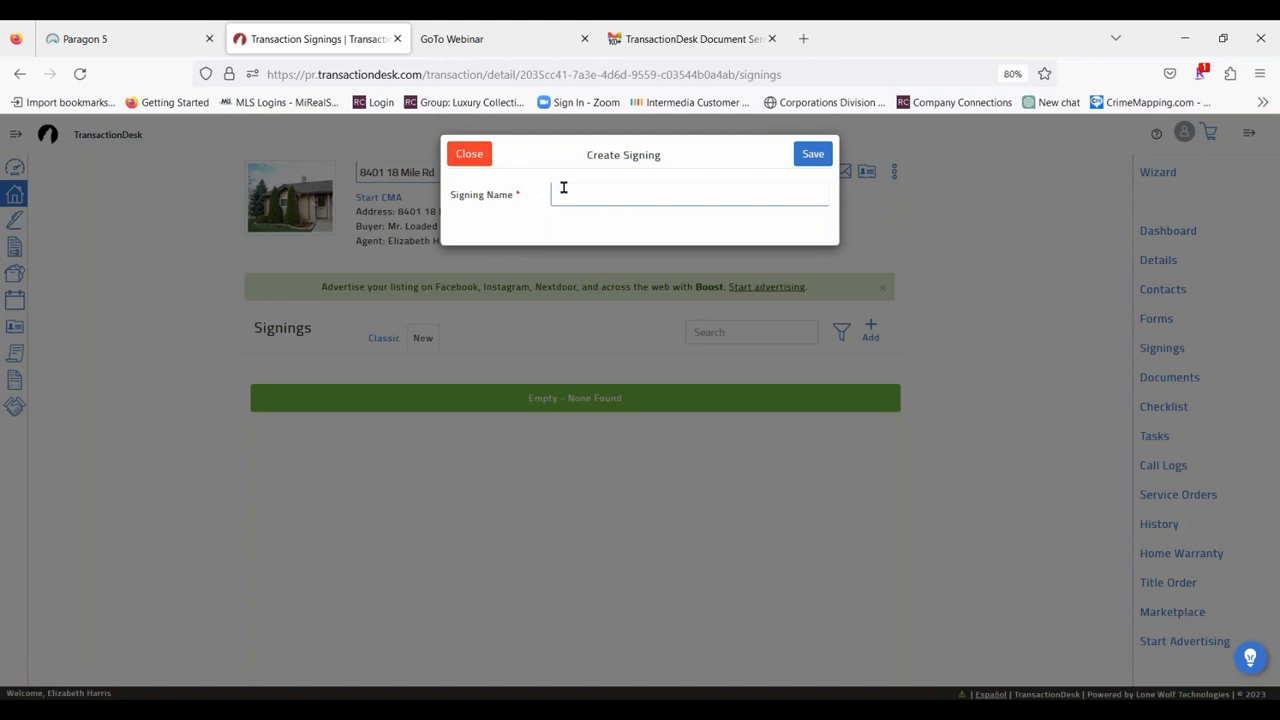
left_click(563, 189)
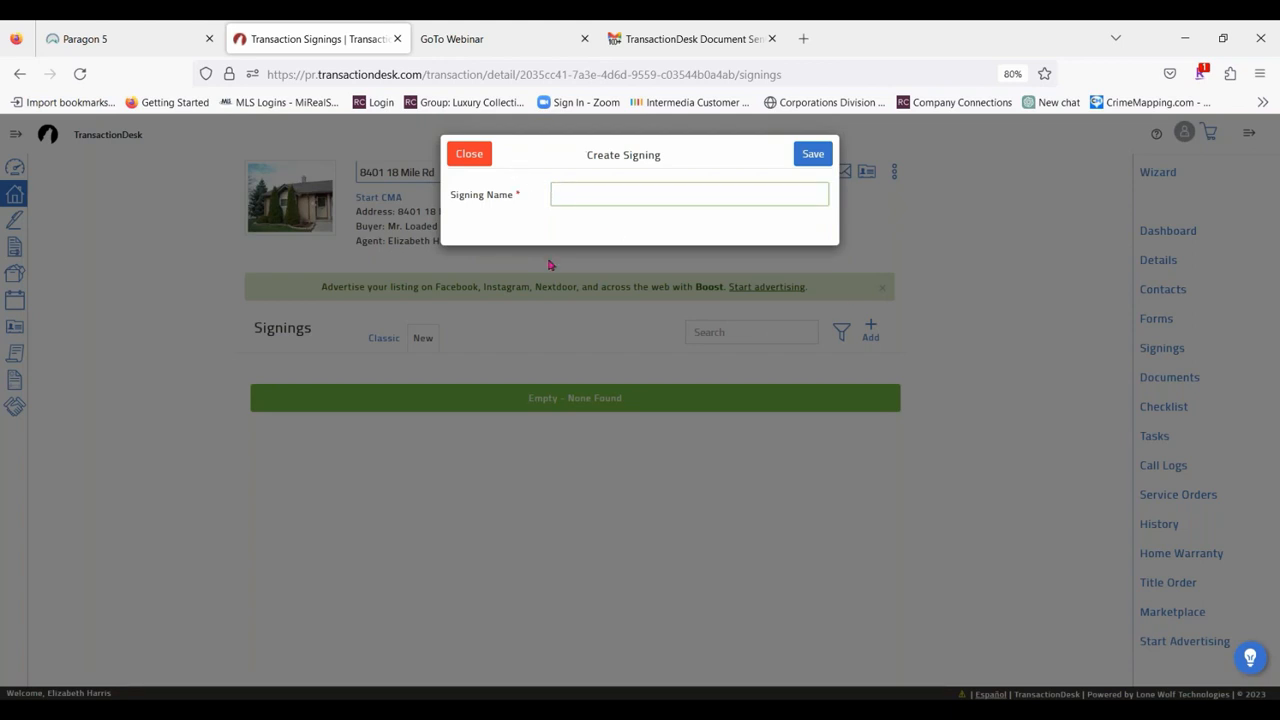
type("Offer")
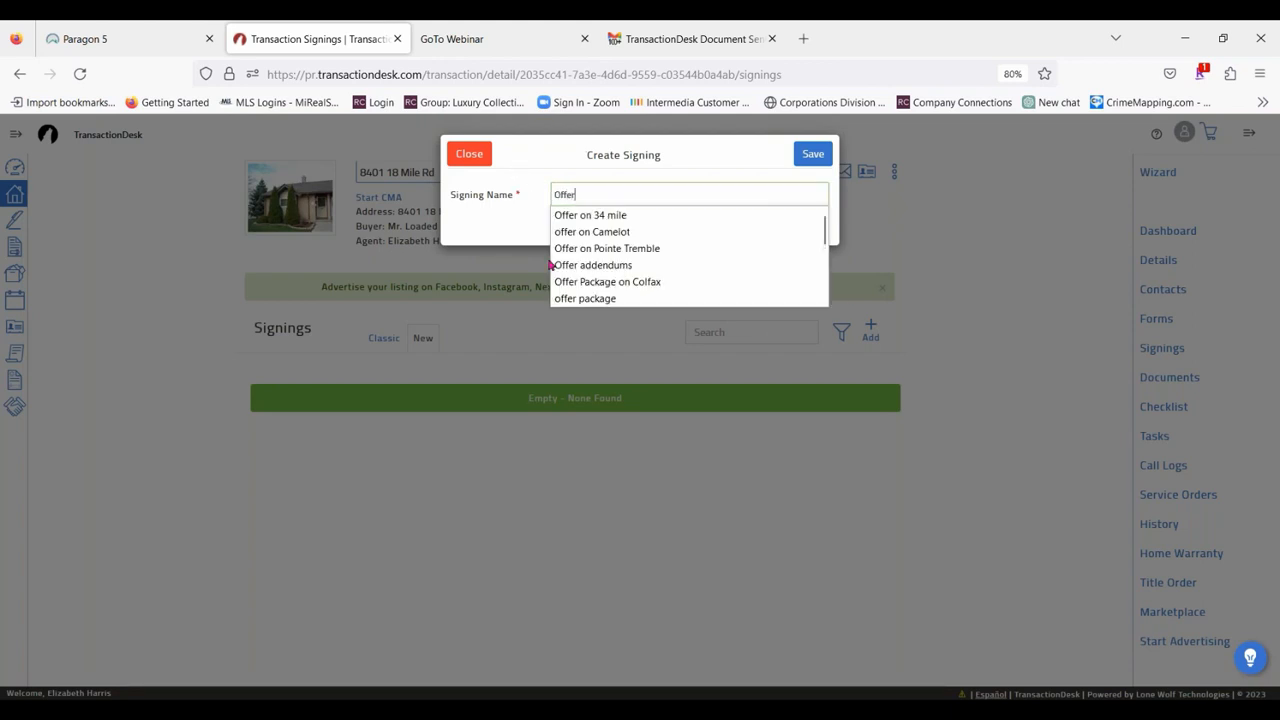
type(" on")
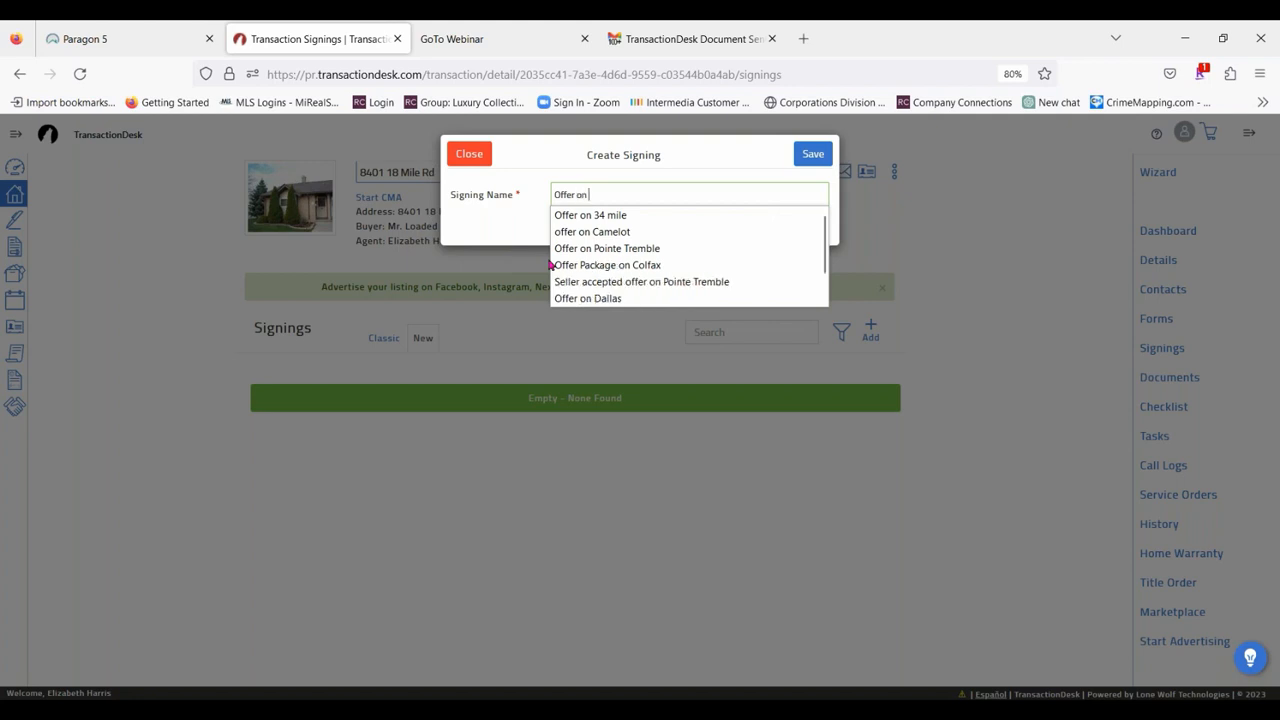
type(" 18 mile")
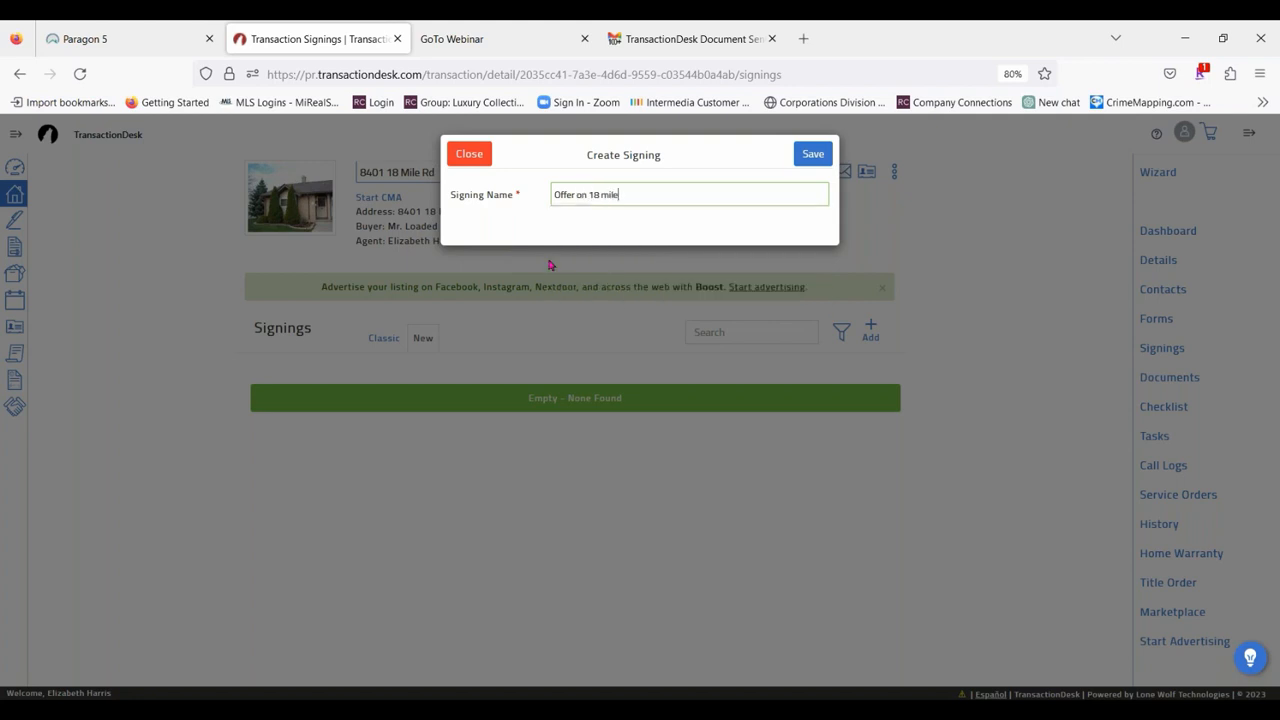
left_click(553, 194)
type("Class")
left_click(659, 193)
left_click(813, 153)
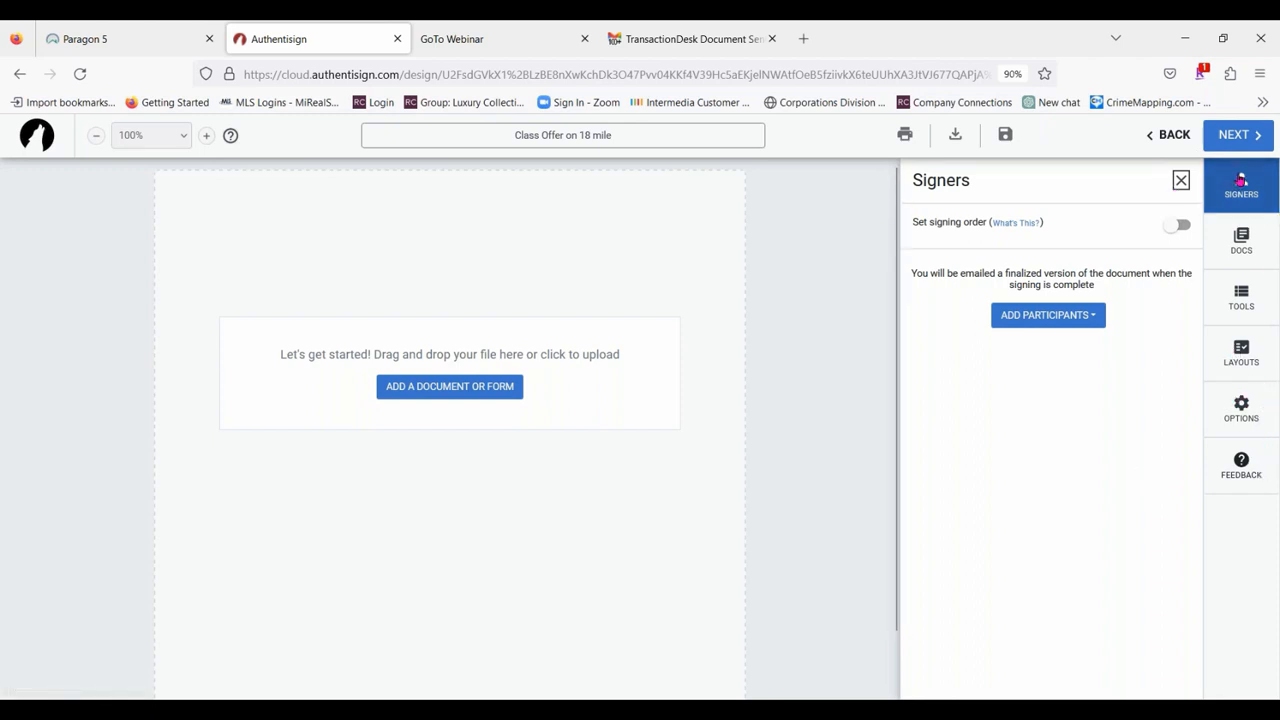
Select both buyers and the selling agent from the transaction as remote signers, and the listing agent as CC.
left_click(1237, 180)
left_click(1237, 182)
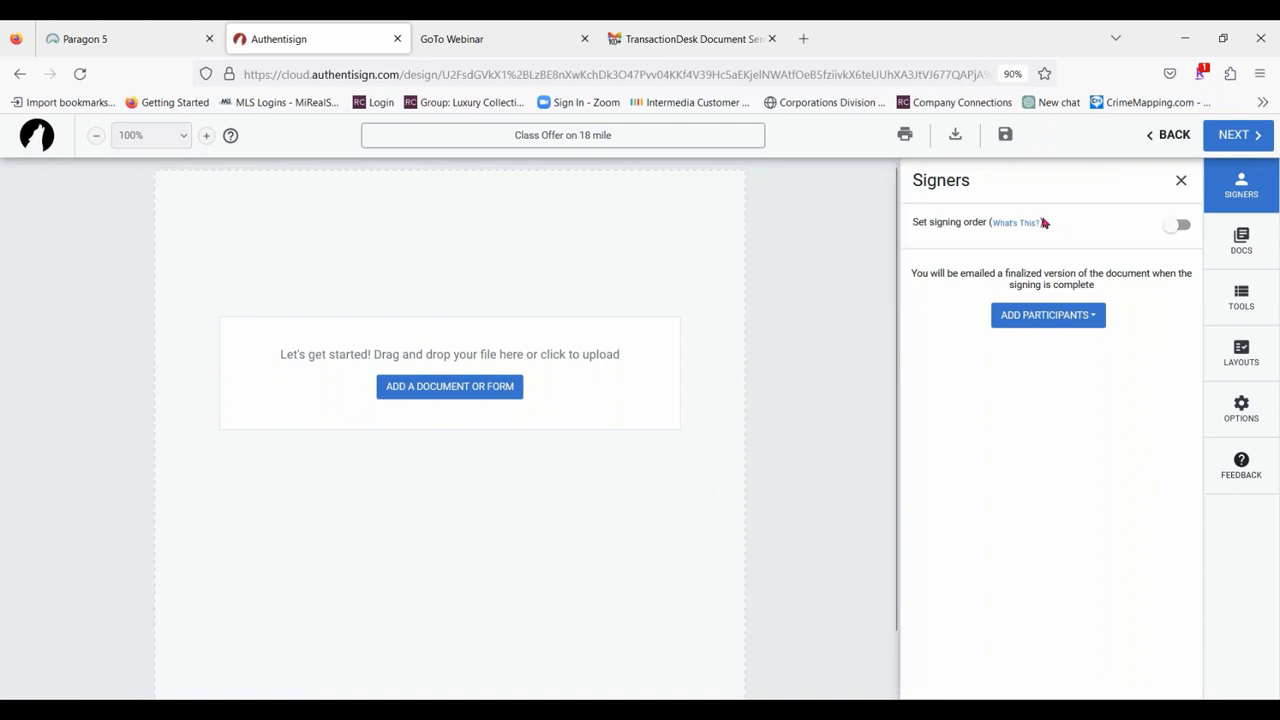
left_click(1082, 320)
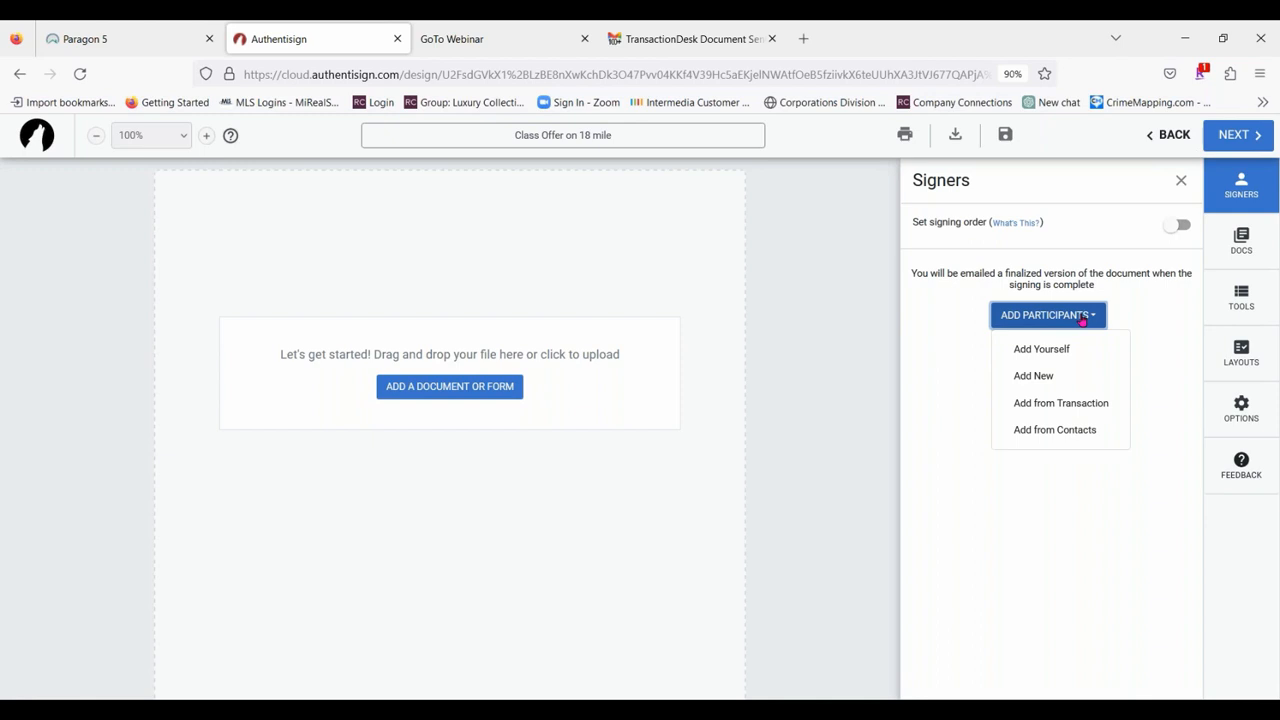
left_click(1082, 403)
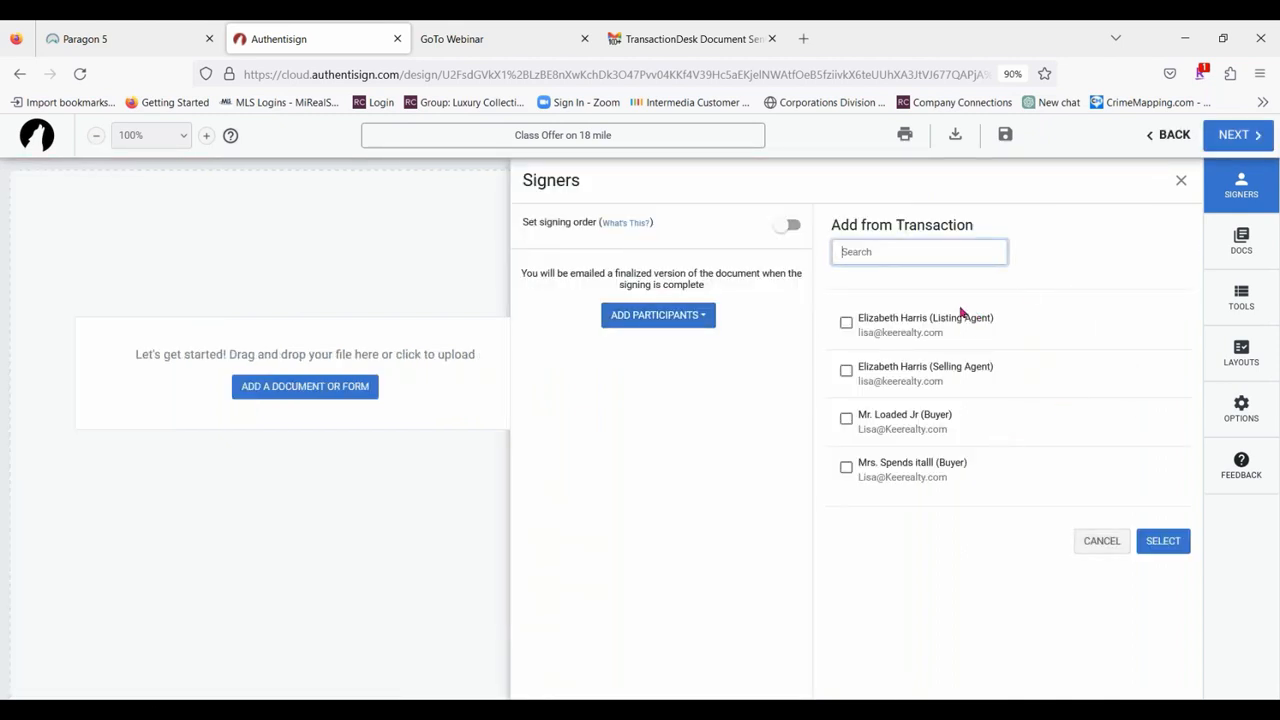
left_click(846, 418)
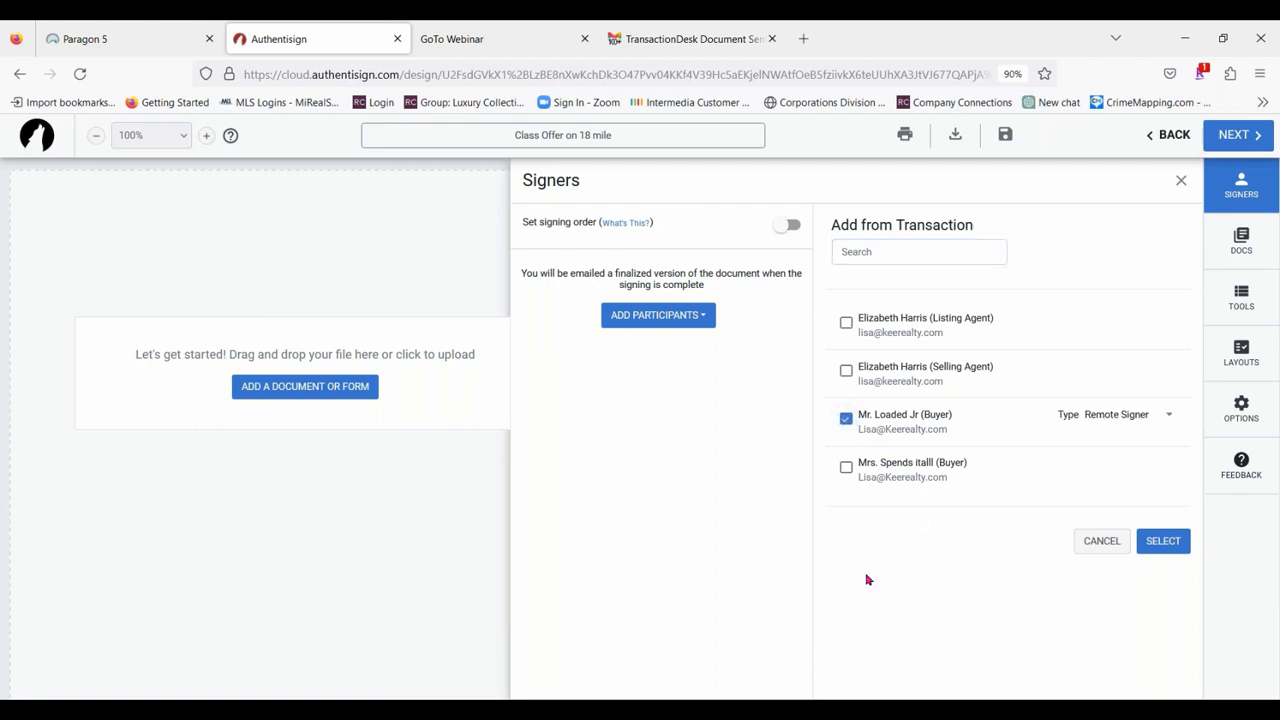
left_click(846, 467)
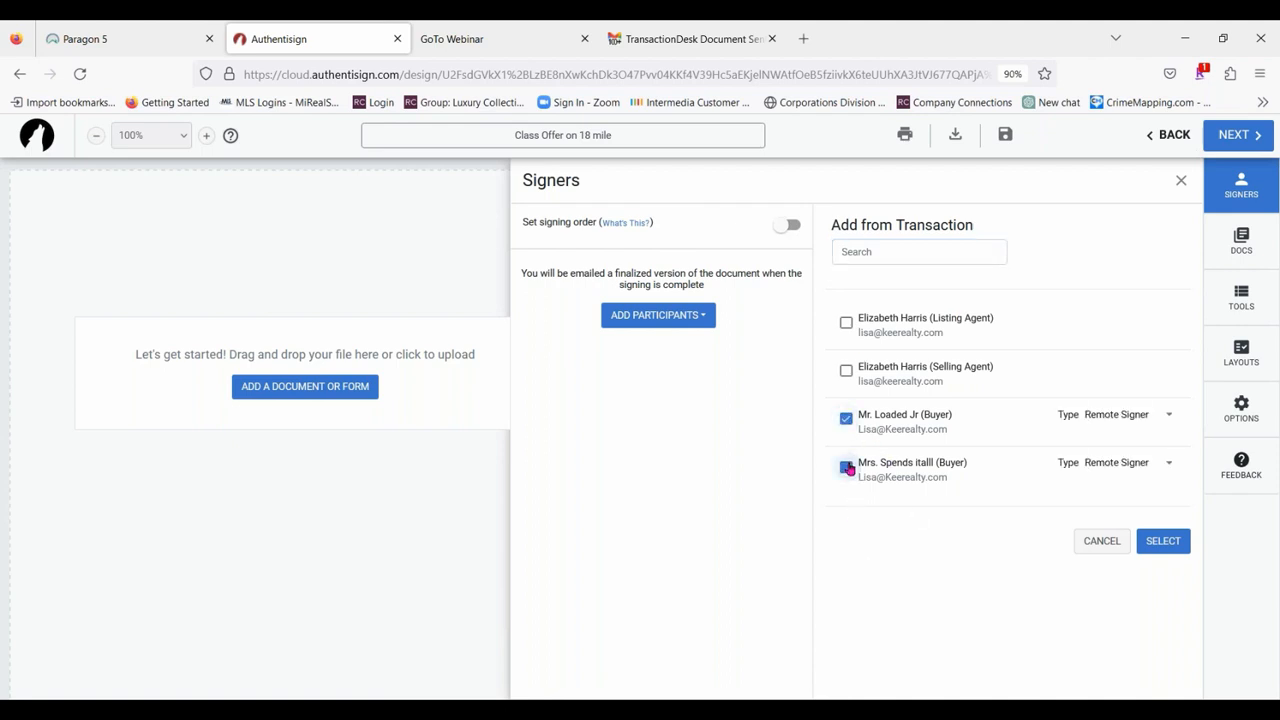
left_click(846, 371)
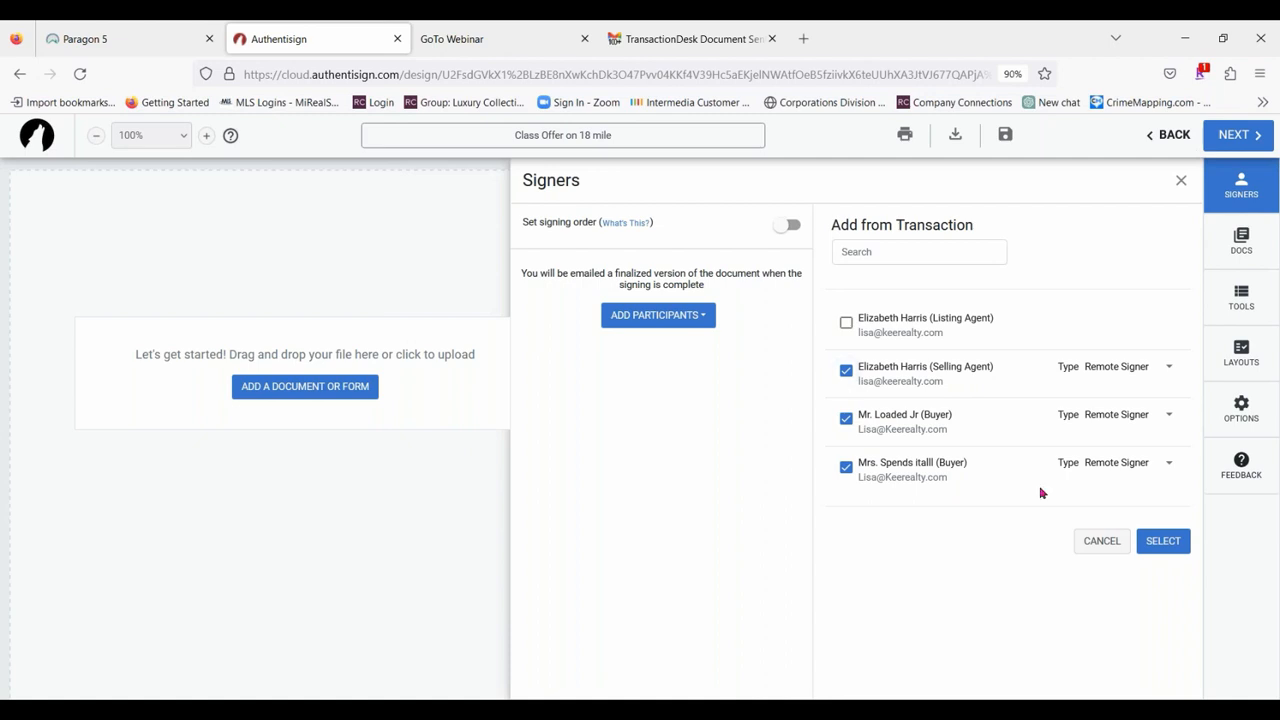
left_click(848, 327)
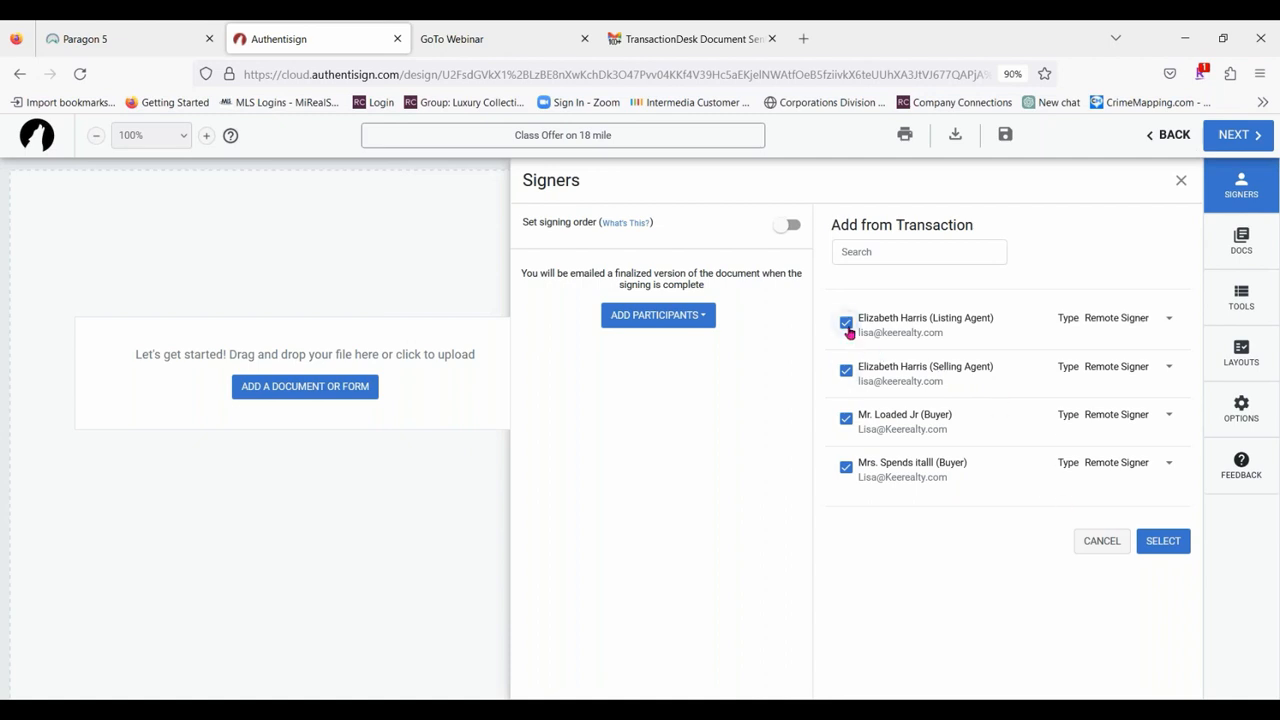
left_click(1169, 318)
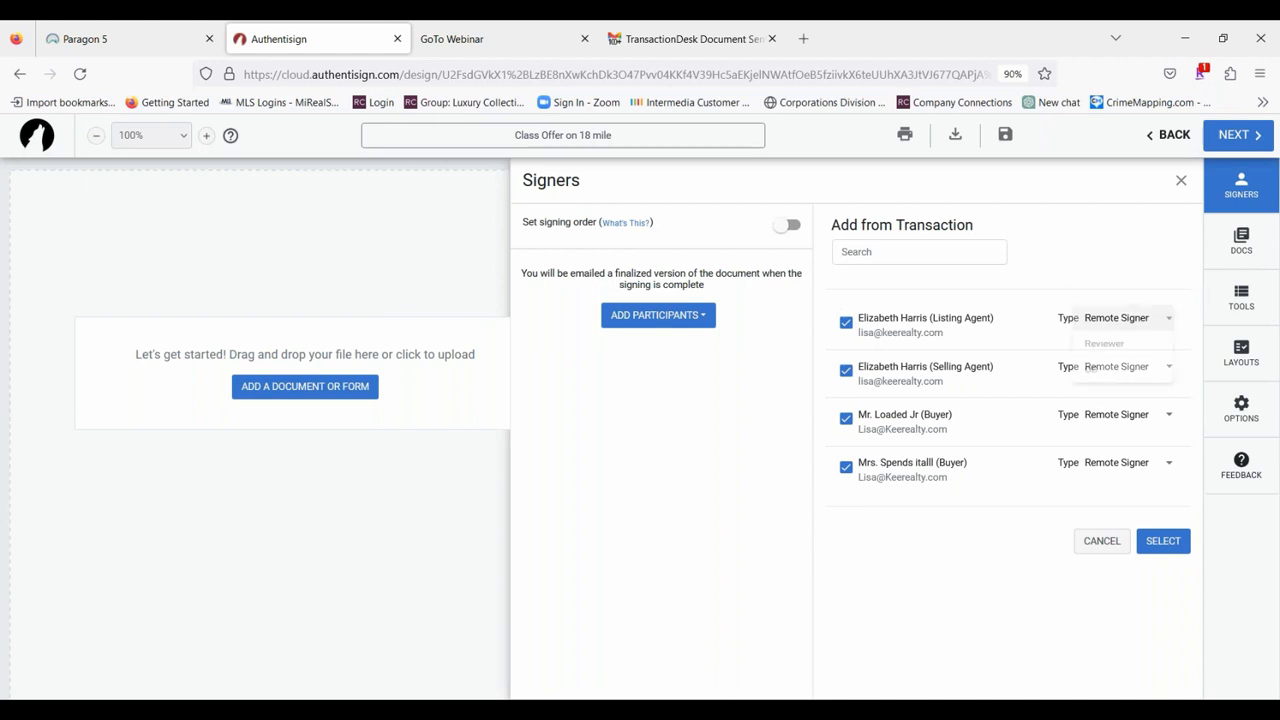
left_click(1107, 376)
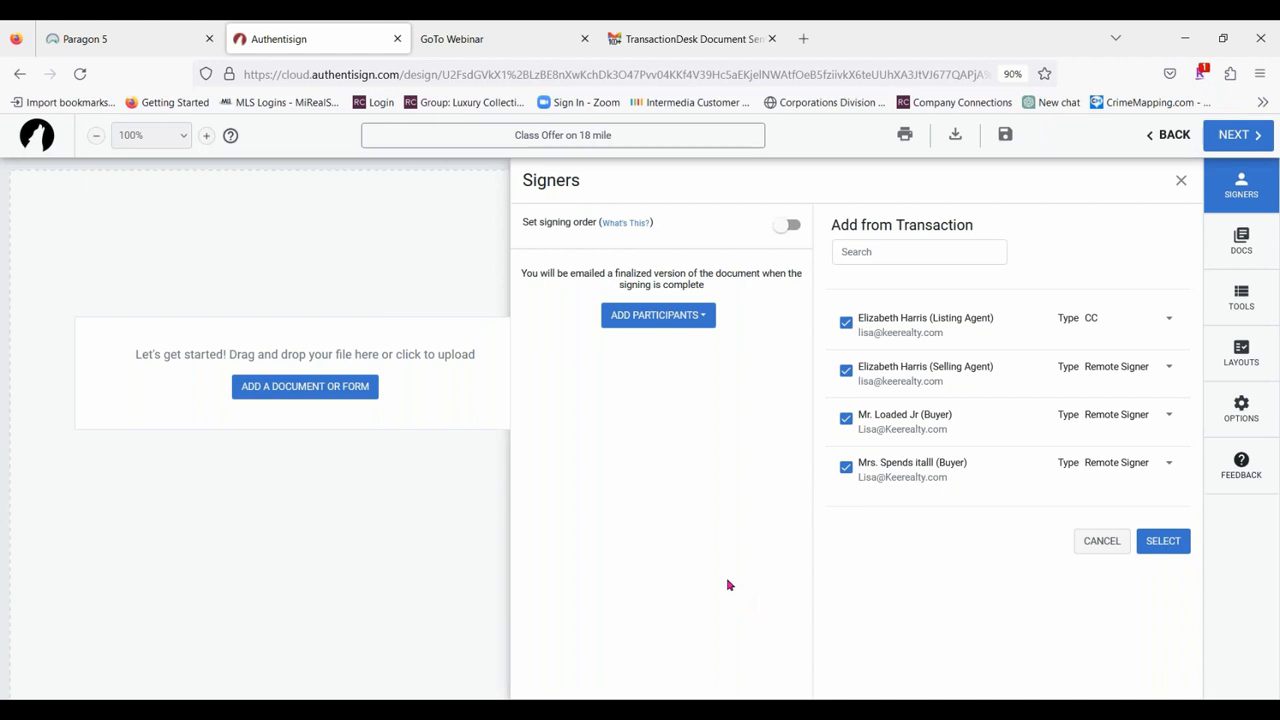
left_click(1126, 320)
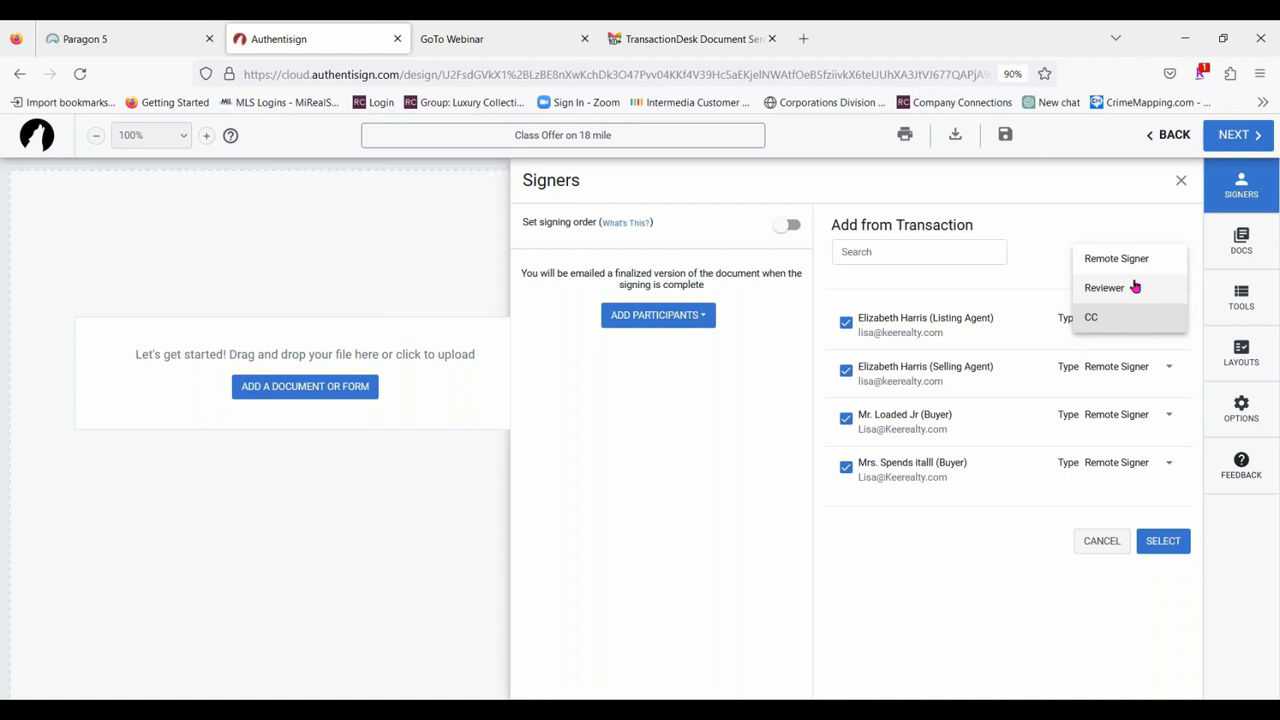
left_click(1092, 317)
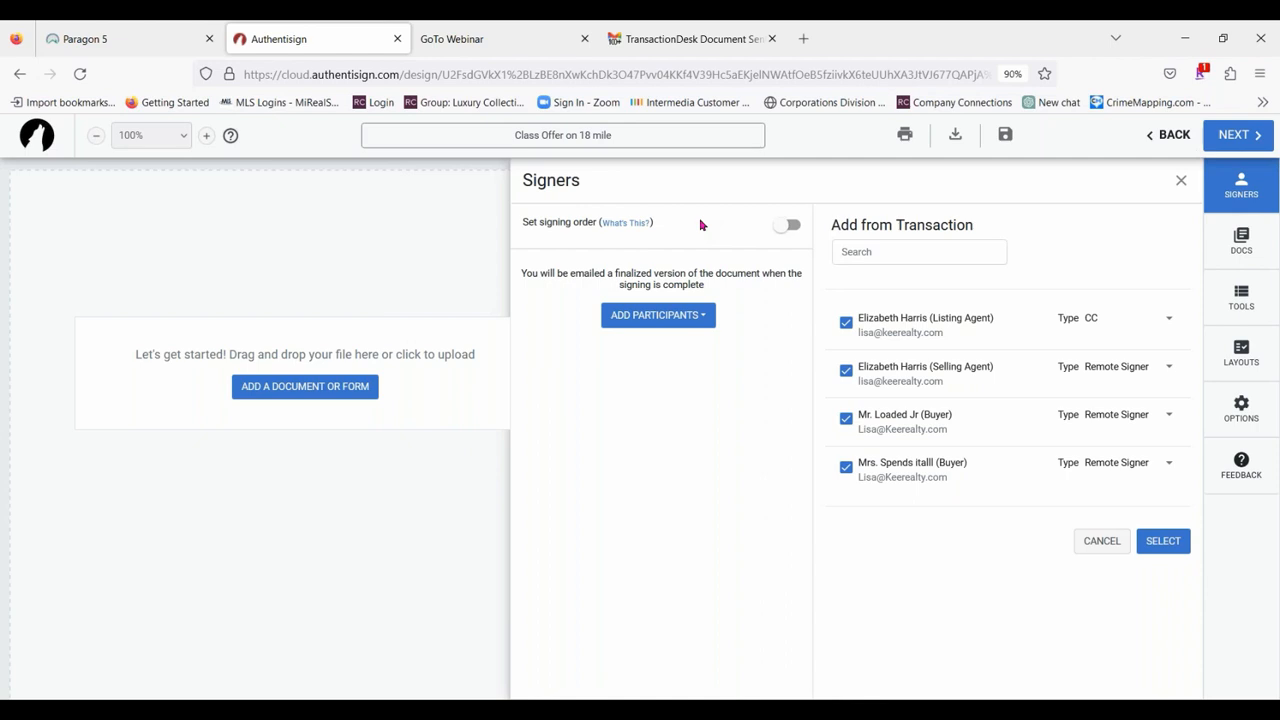
Add the selected participants with a set signing order, placing both buyers ahead of the selling agent.
left_click(789, 227)
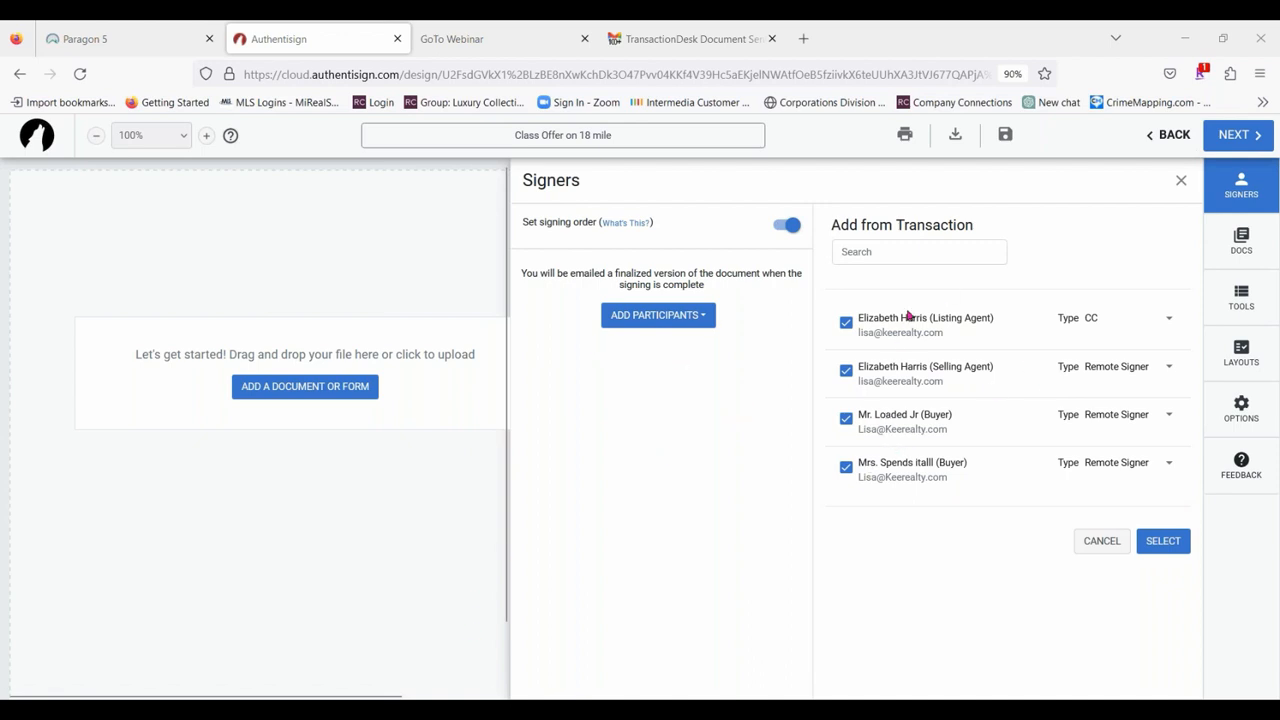
left_click(701, 316)
left_click(701, 316)
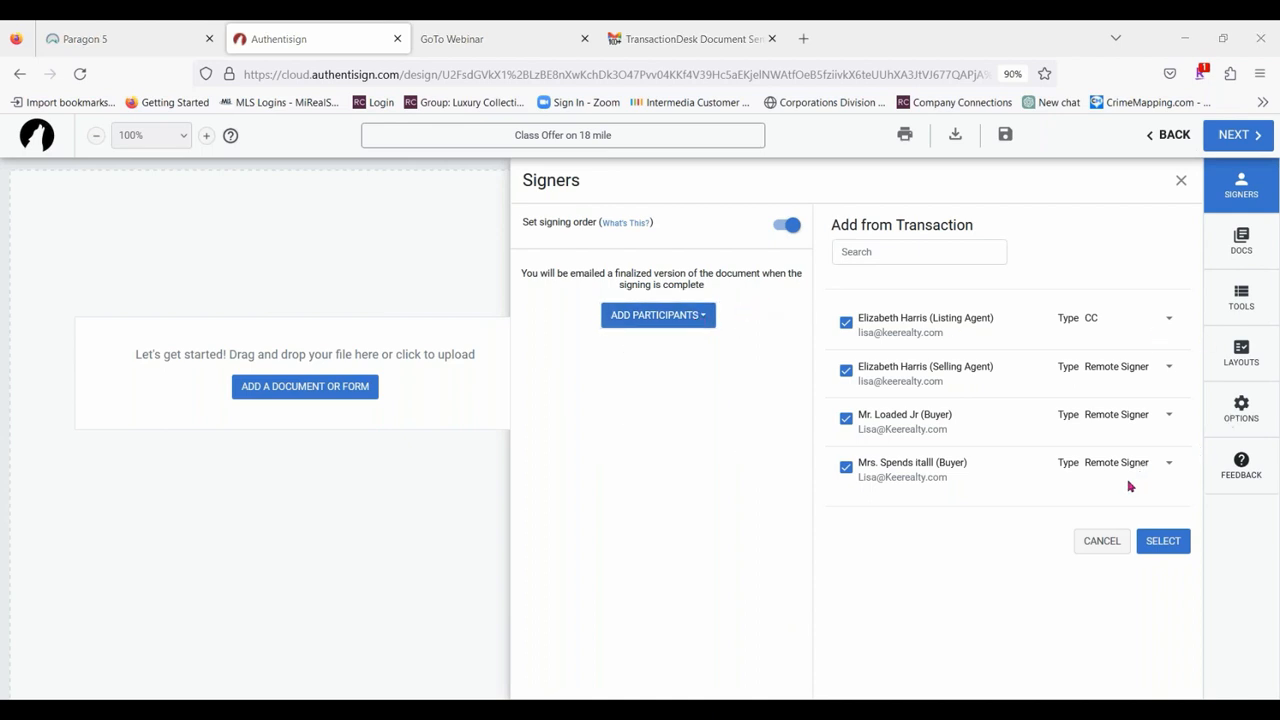
left_click(1163, 541)
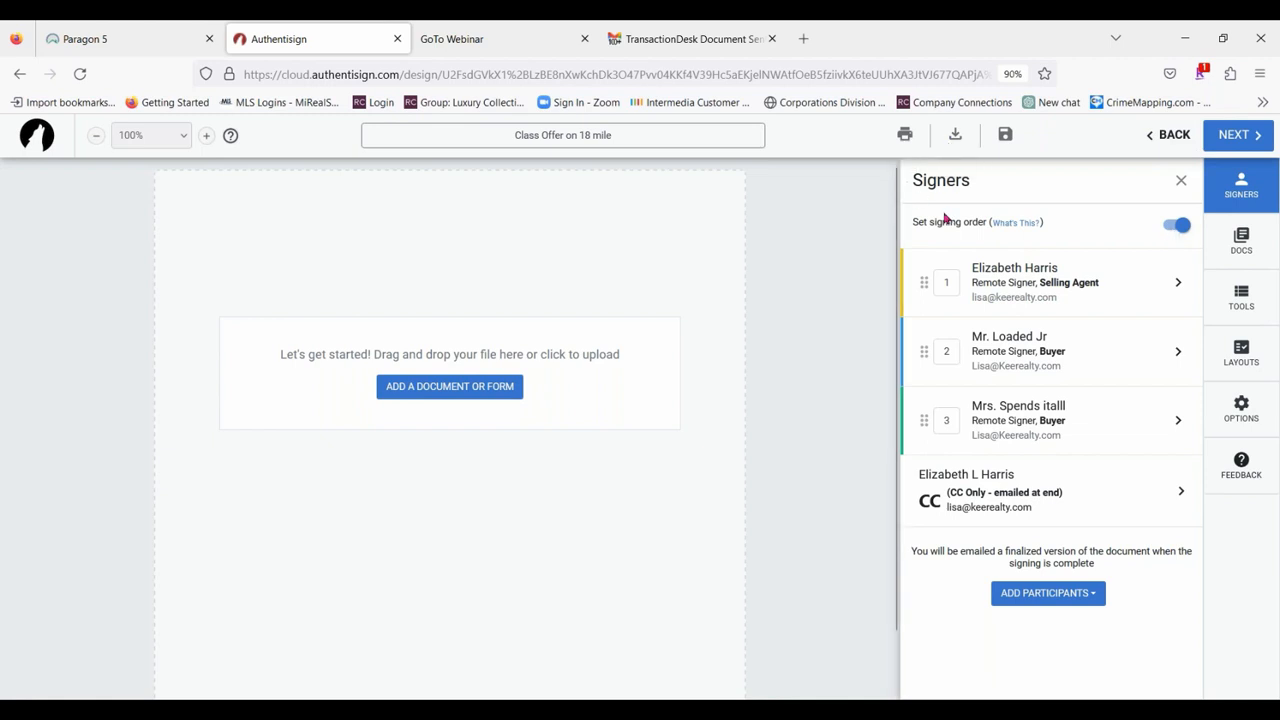
left_click_drag(928, 281, 924, 351)
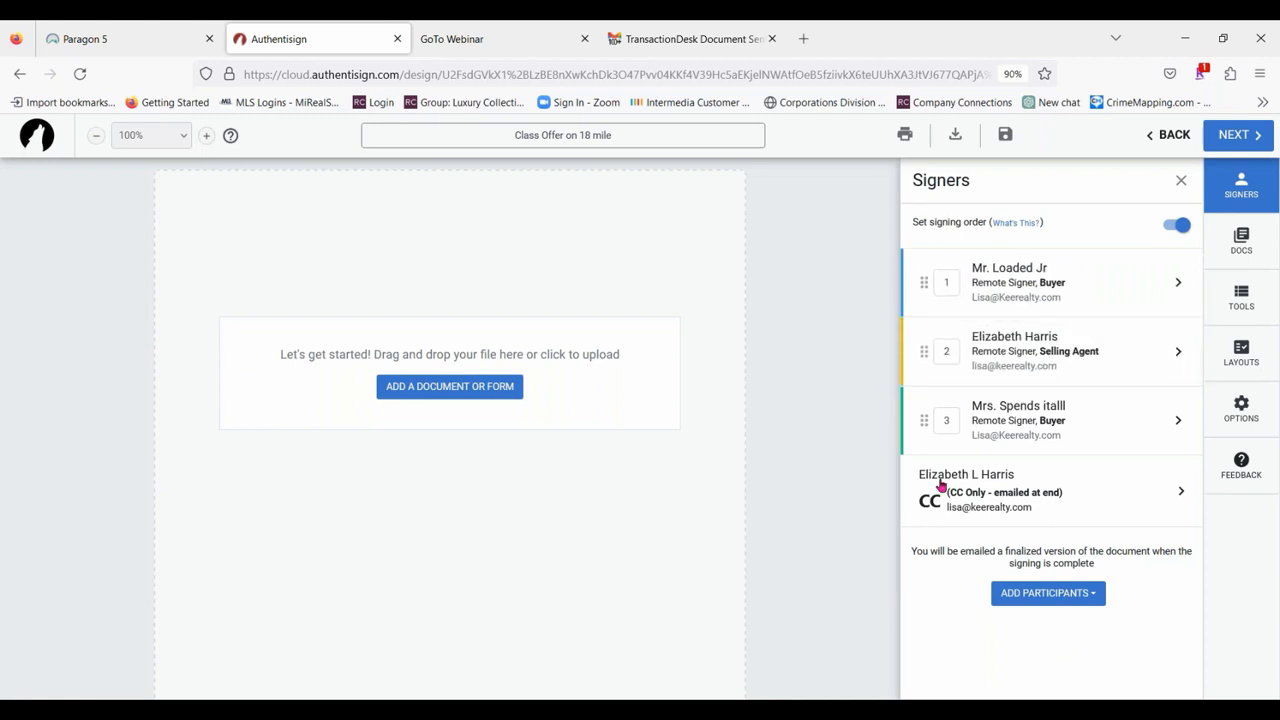
left_click_drag(920, 422, 925, 350)
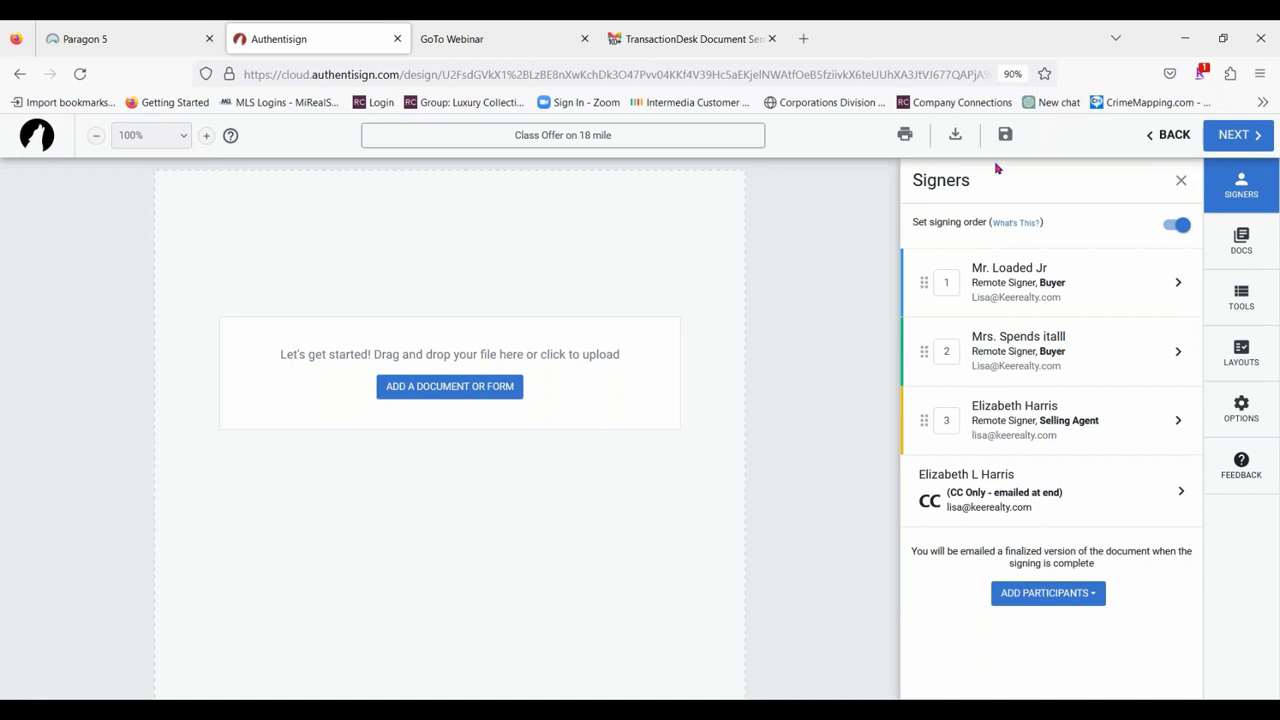
Start adding documents to the signing and look through the upload/import options and the Documents folders in My Files.
left_click(1257, 242)
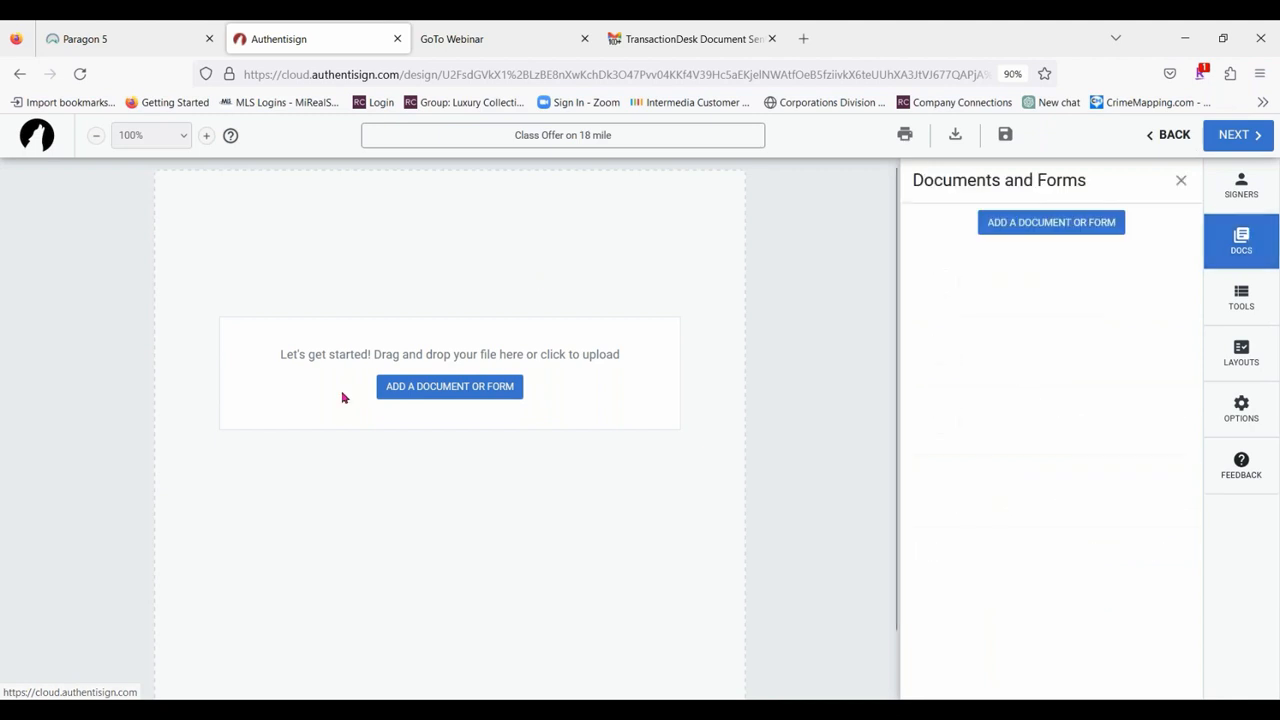
left_click(457, 386)
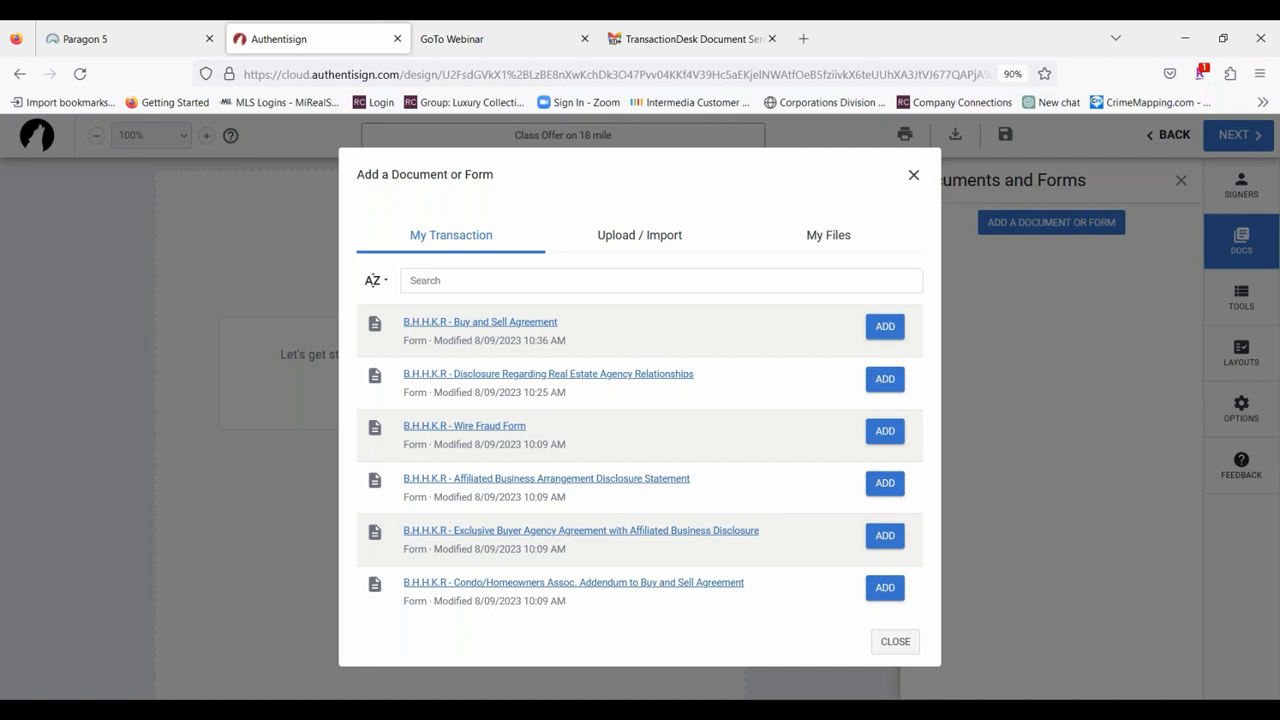
left_click(624, 235)
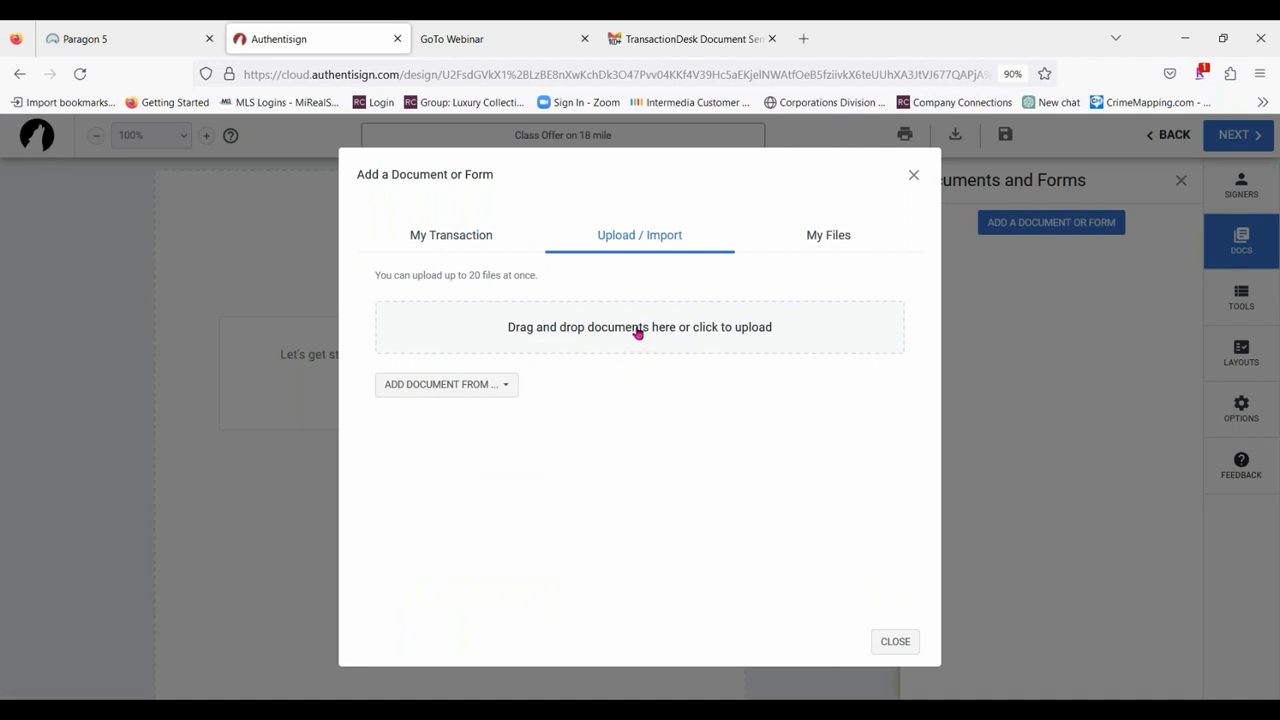
left_click(842, 237)
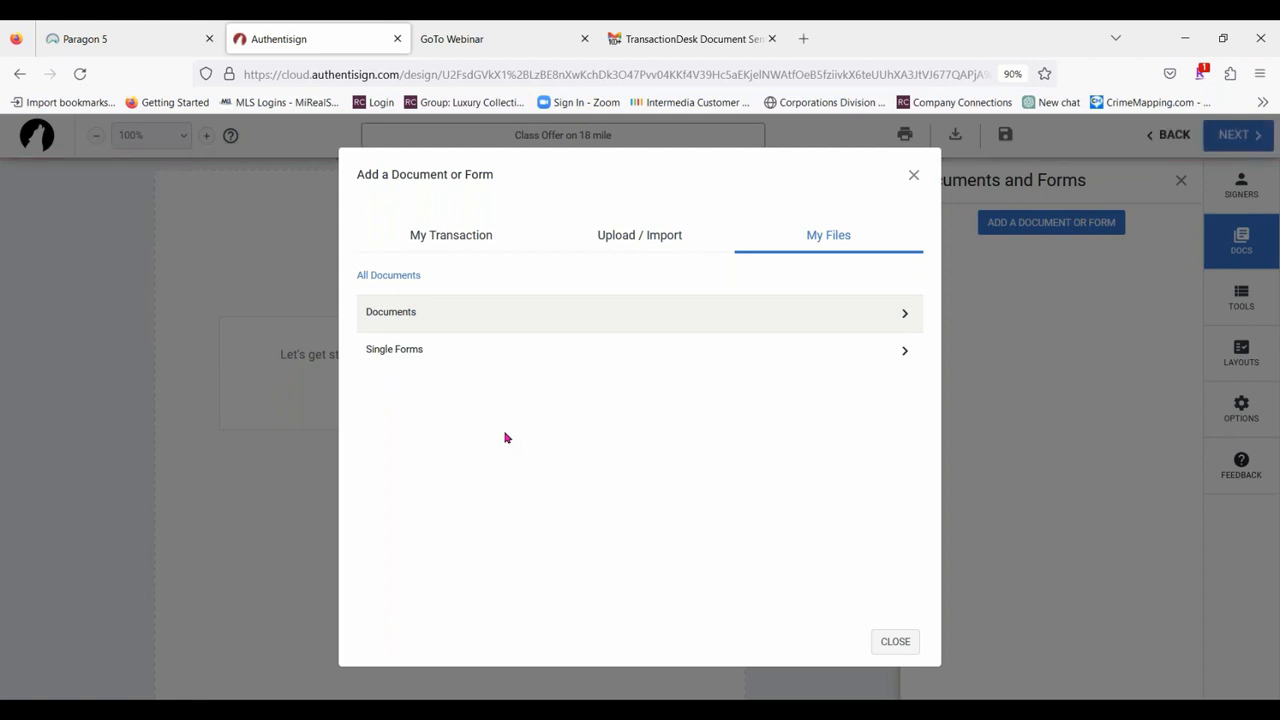
left_click(427, 311)
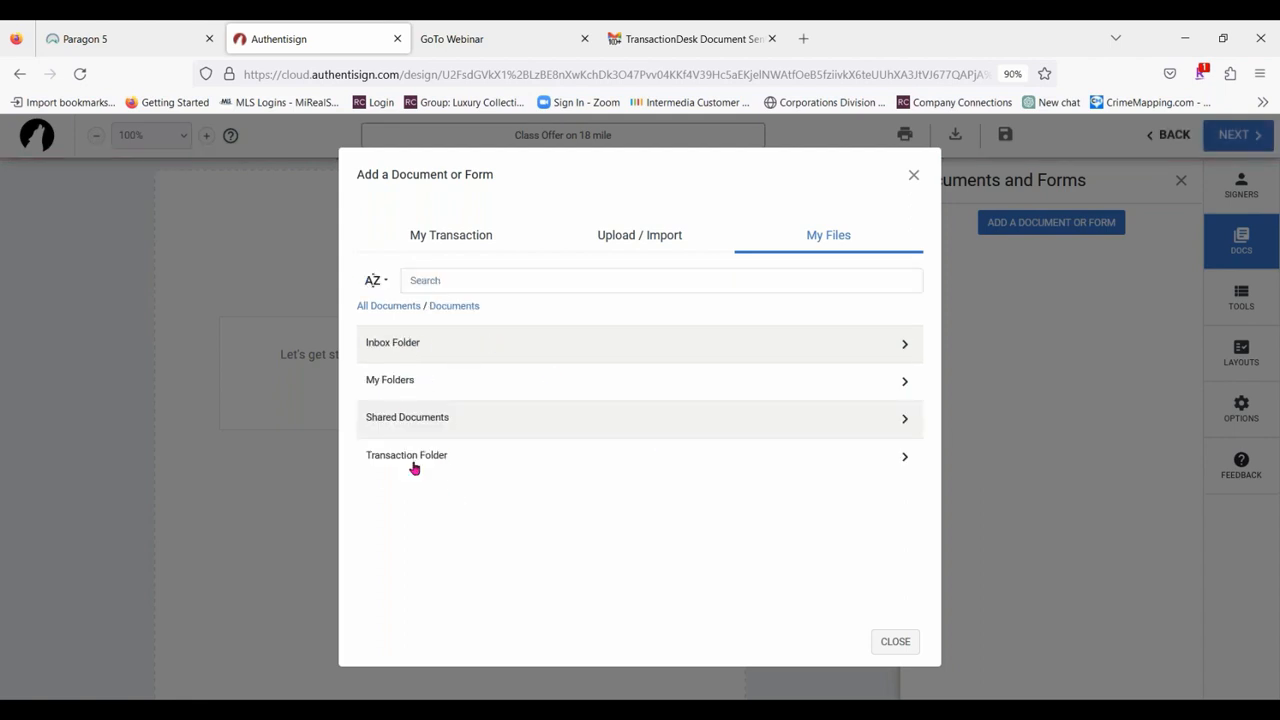
Add the "B.H.H.K.R - Buy and Sell Agreement" and "B.H.H.K.R - Disclosure Regarding Real Estate Agency Relationships" forms from the transaction.
left_click(453, 240)
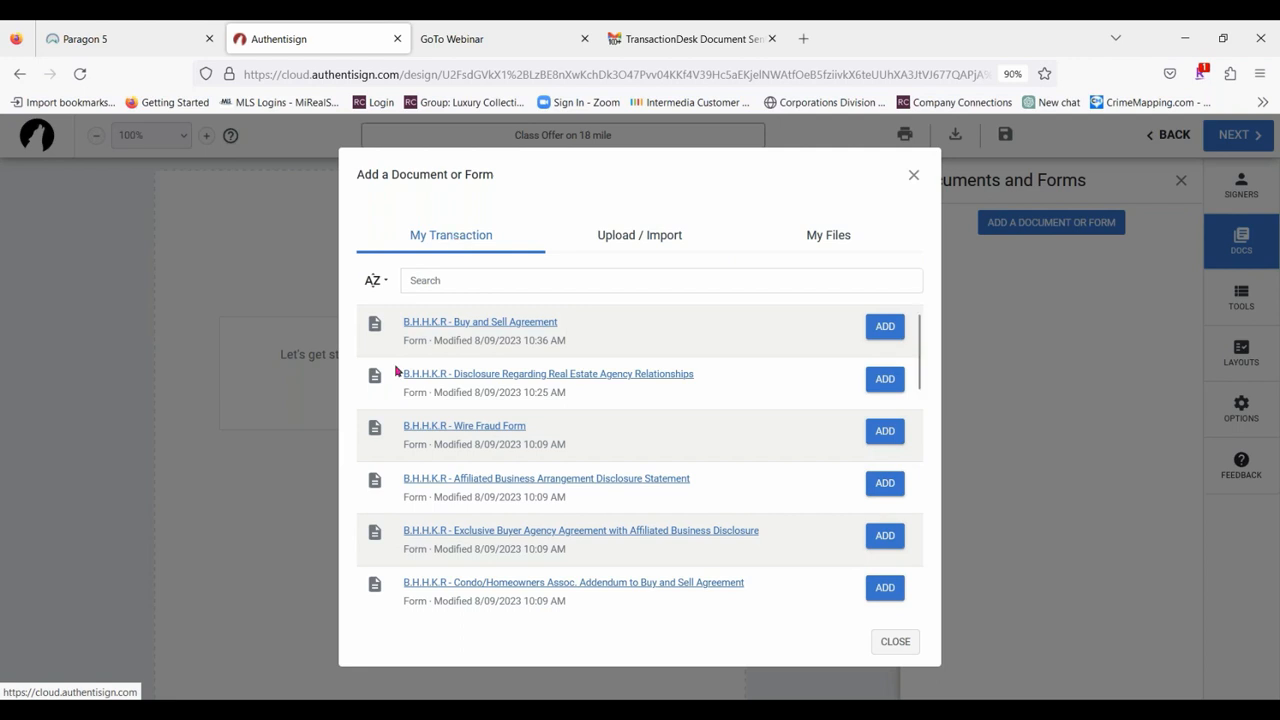
left_click(896, 327)
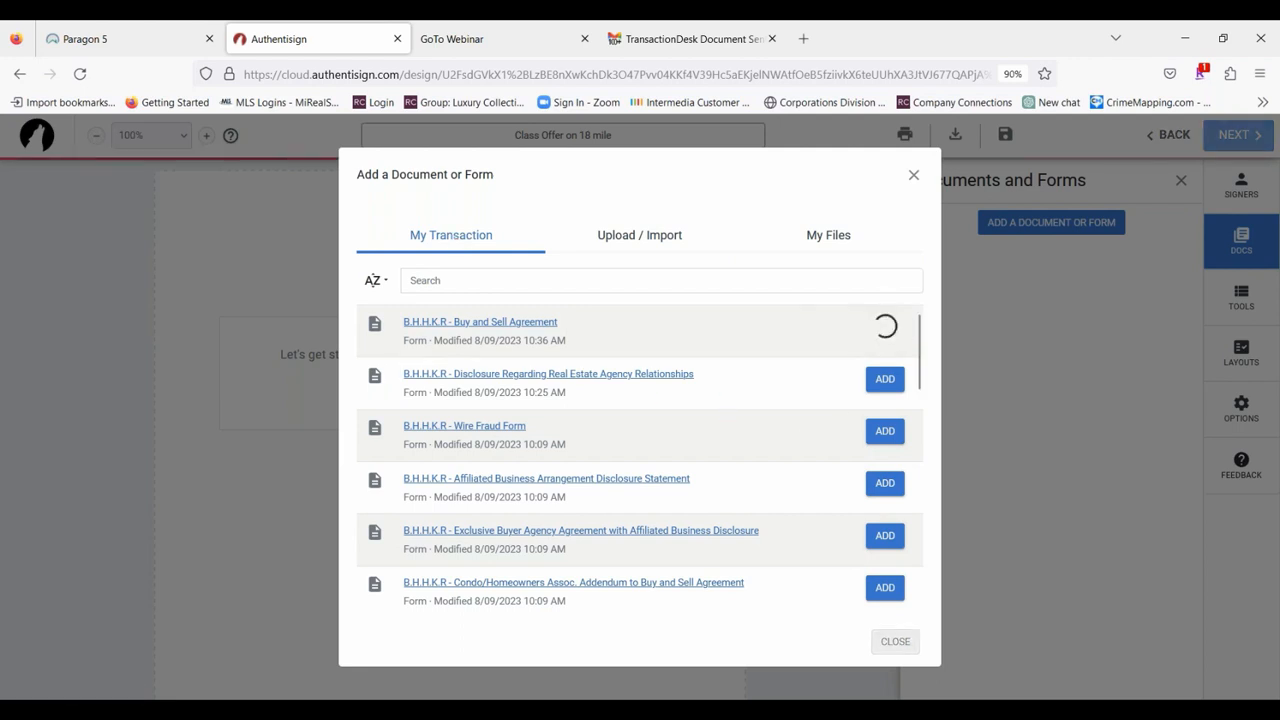
left_click(885, 379)
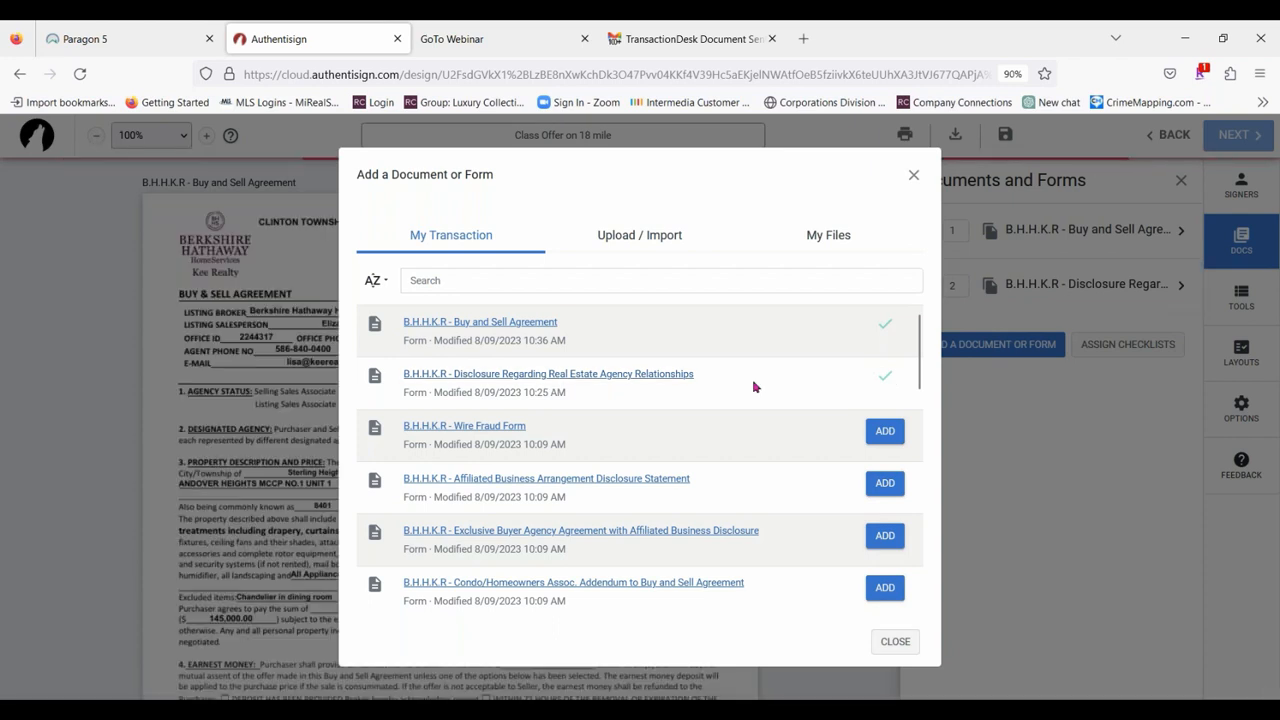
Add the Michigan agency relationships disclosure (Rev 6/11), "Sellers disclosure" and "LBP Addendum" from the transaction, finishing the document selection.
scroll(796, 368, "down", 3)
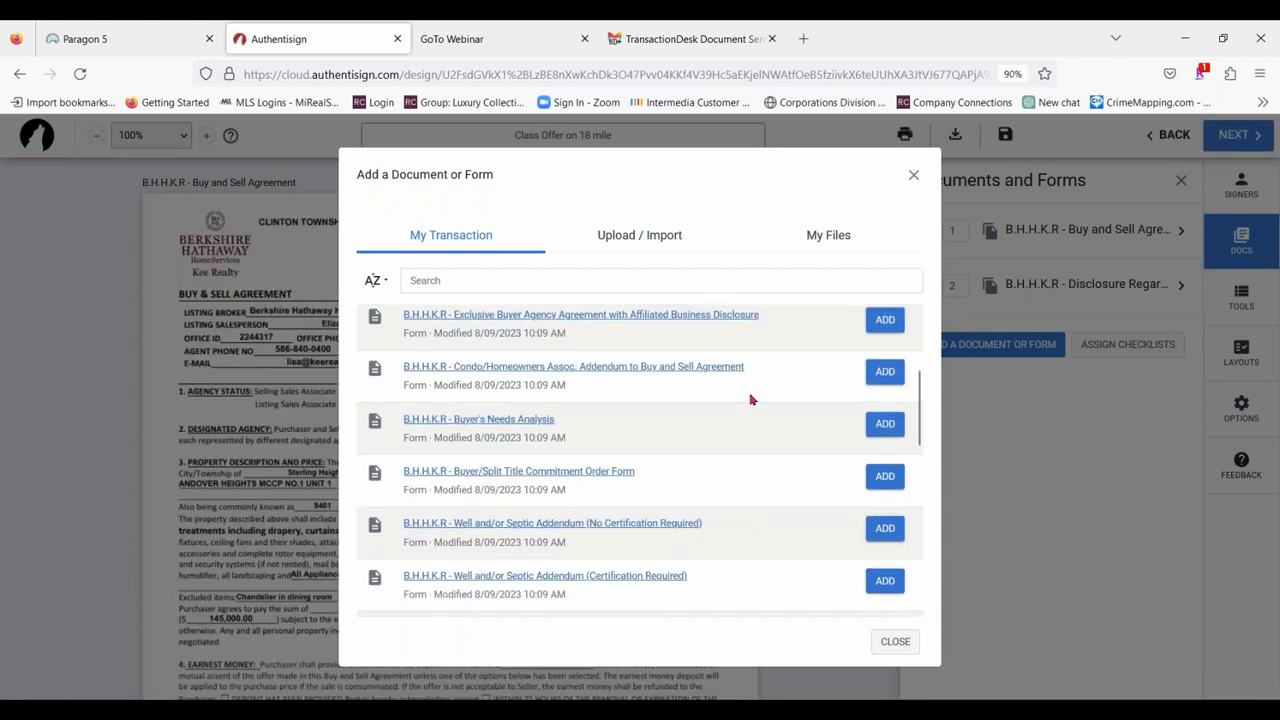
scroll(790, 375, "down", 5)
scroll(725, 413, "down", 5)
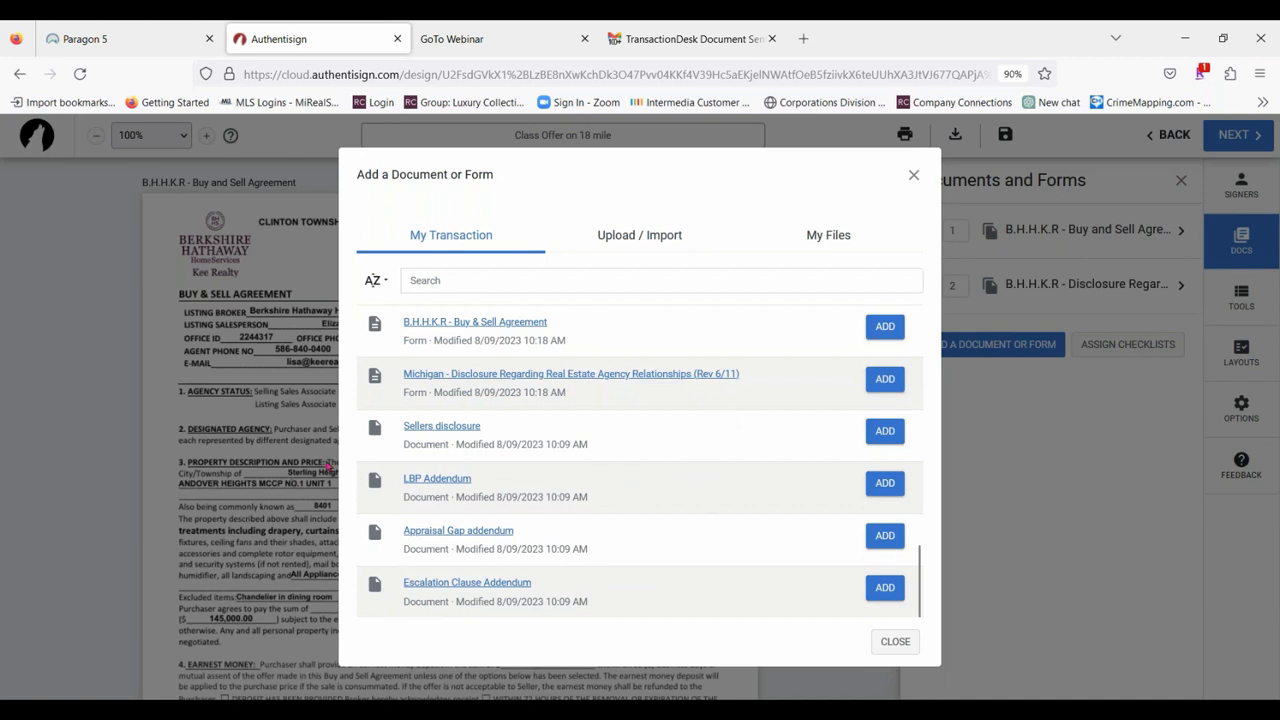
left_click(885, 379)
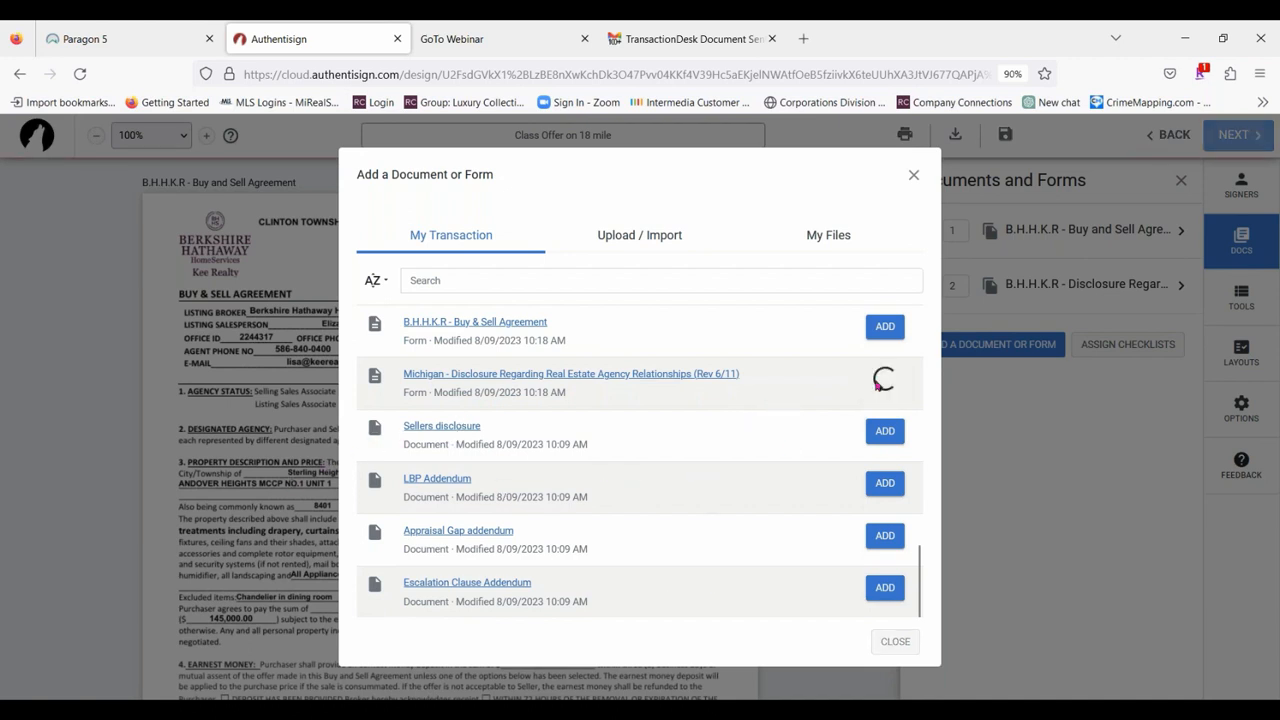
left_click(884, 431)
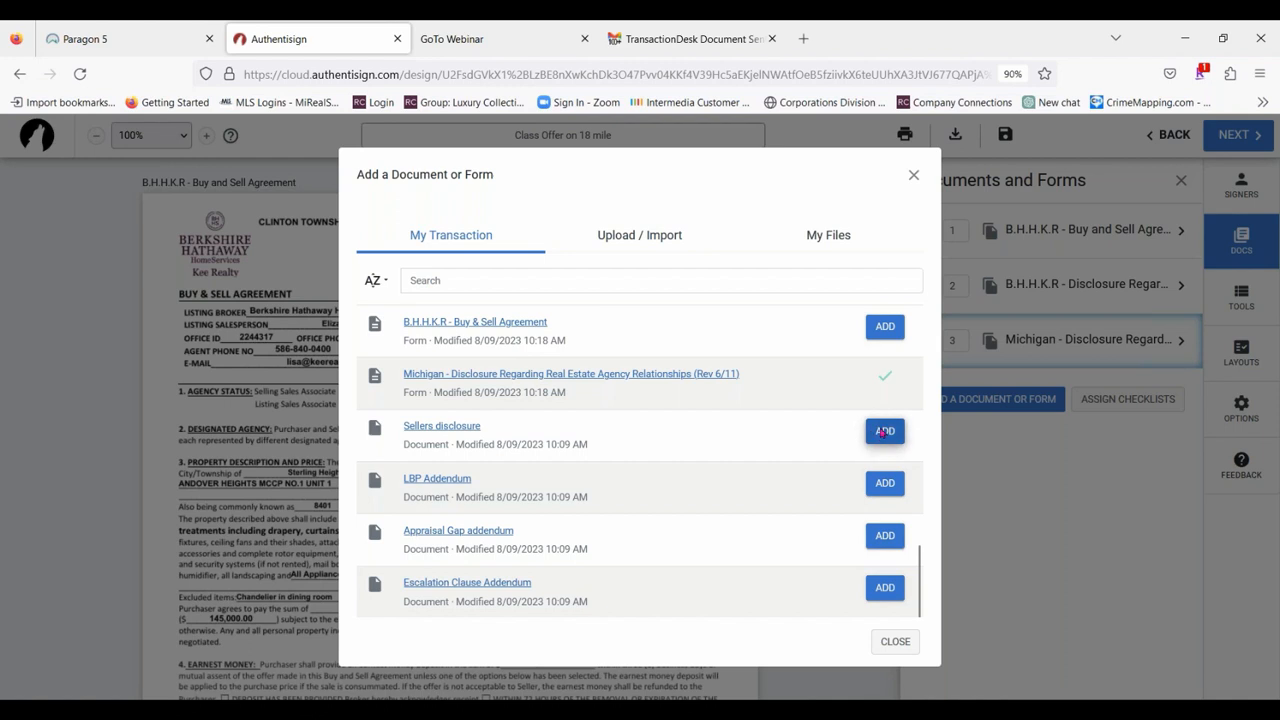
left_click(884, 485)
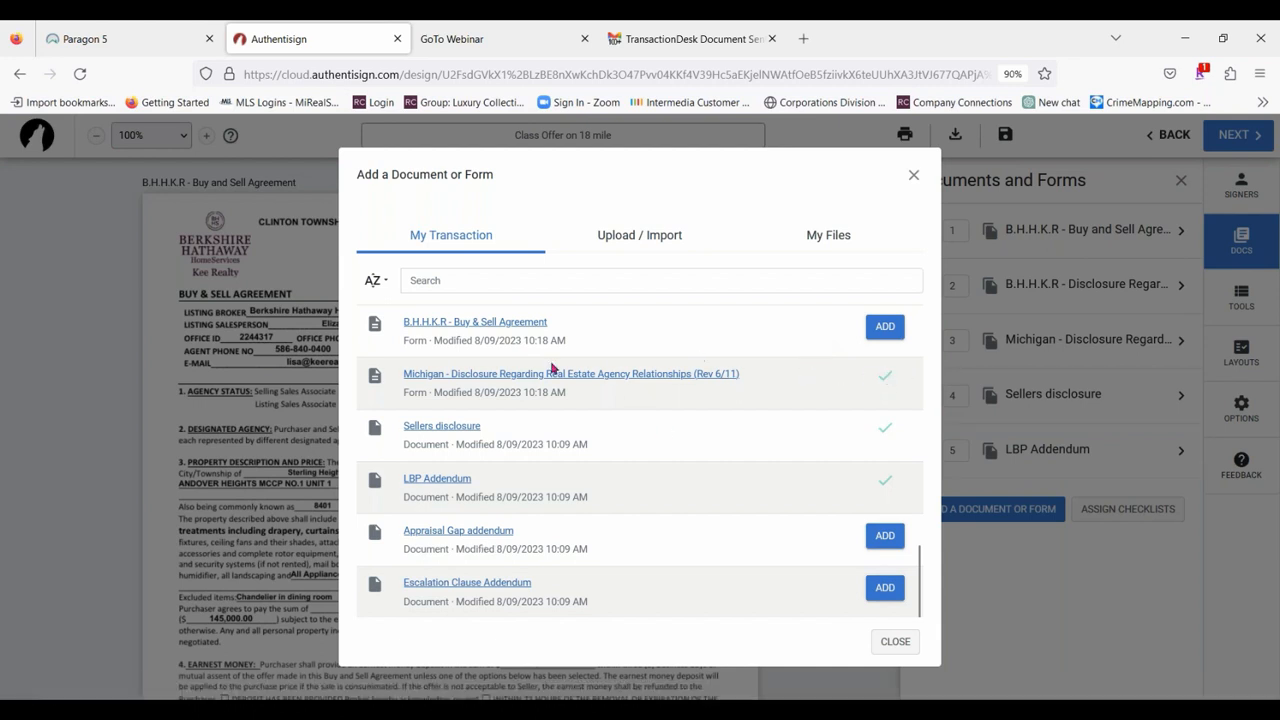
scroll(753, 402, "up", 10)
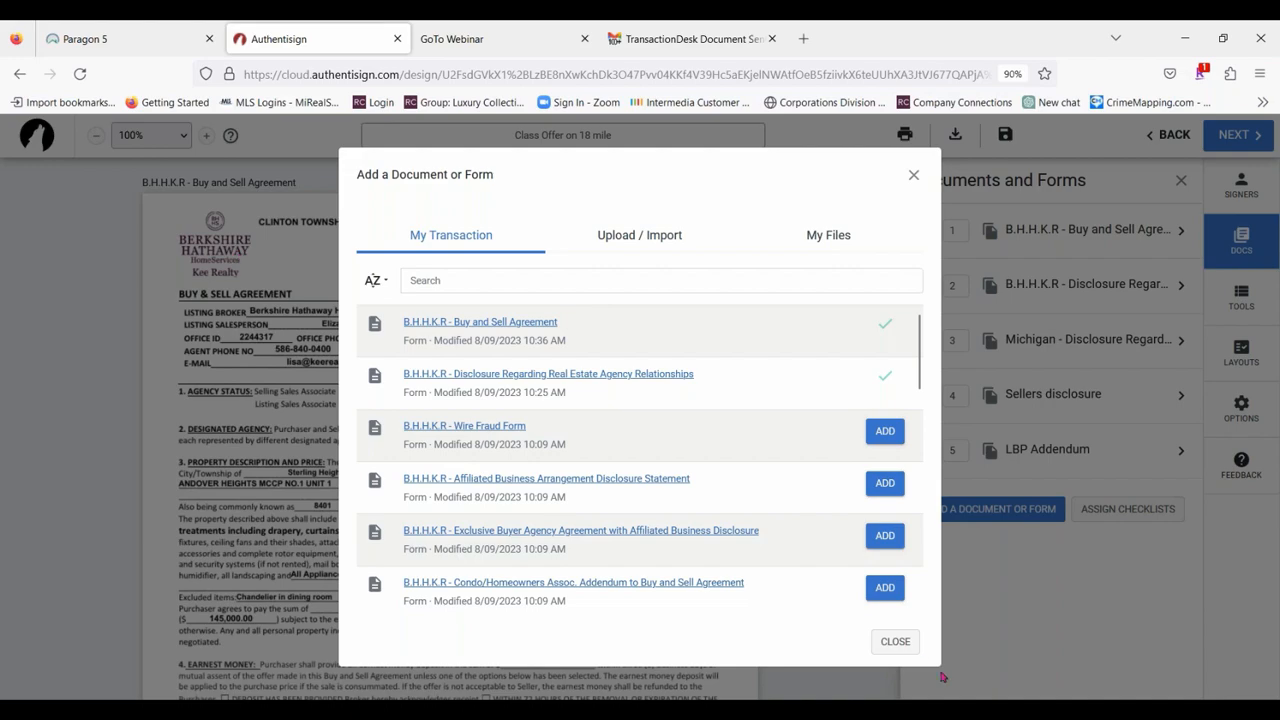
left_click(896, 642)
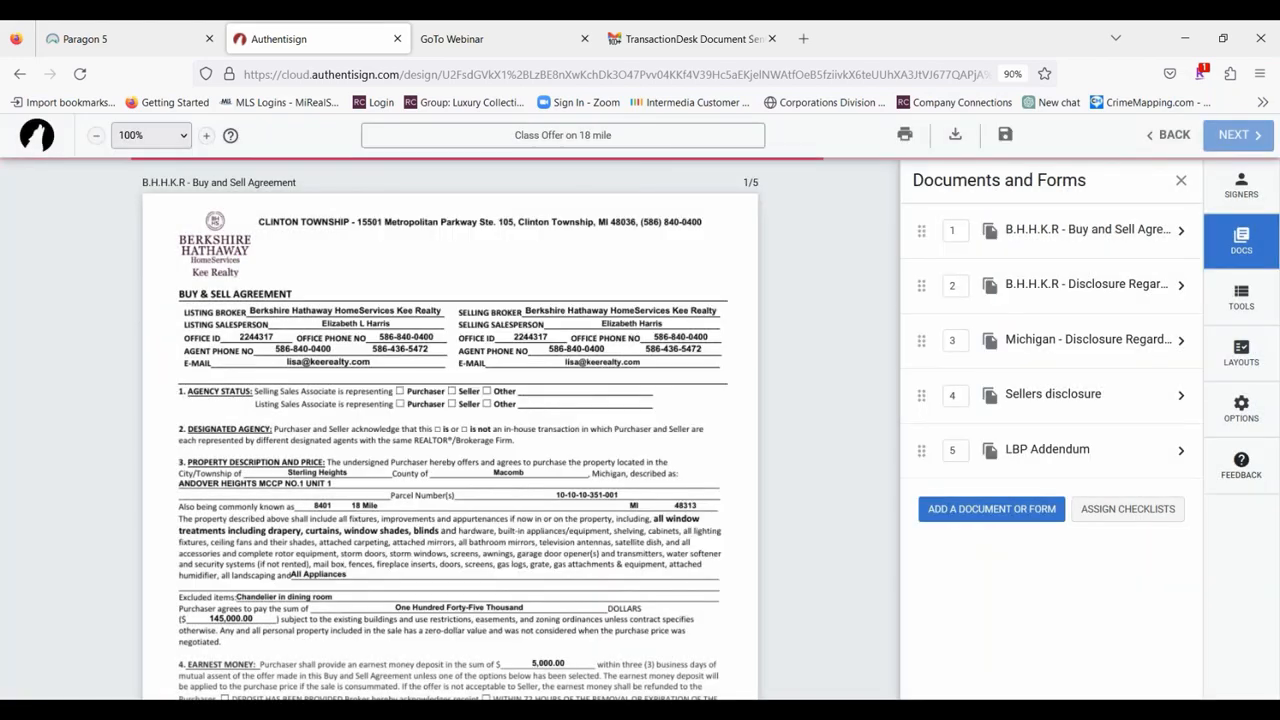
Review the added documents, checking the purchasers' initial, signature and date blocks on the Buy and Sell Agreement.
scroll(629, 377, "down", 12)
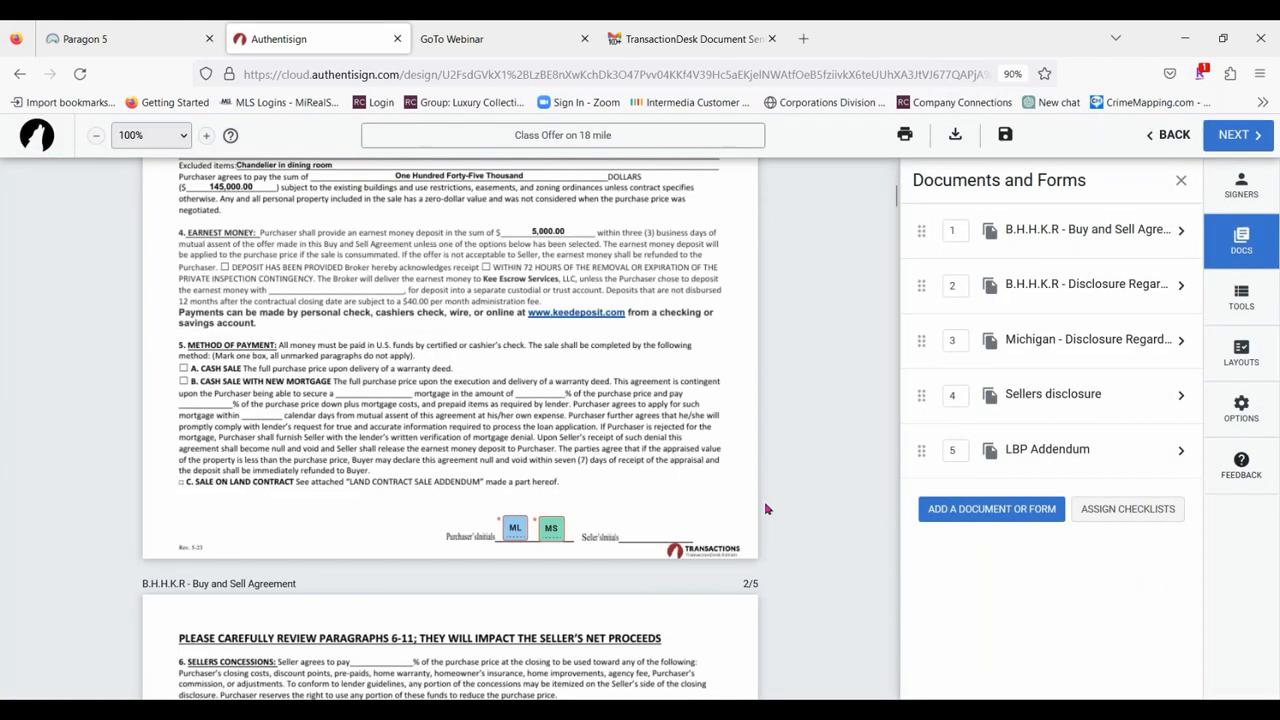
scroll(741, 504, "down", 10)
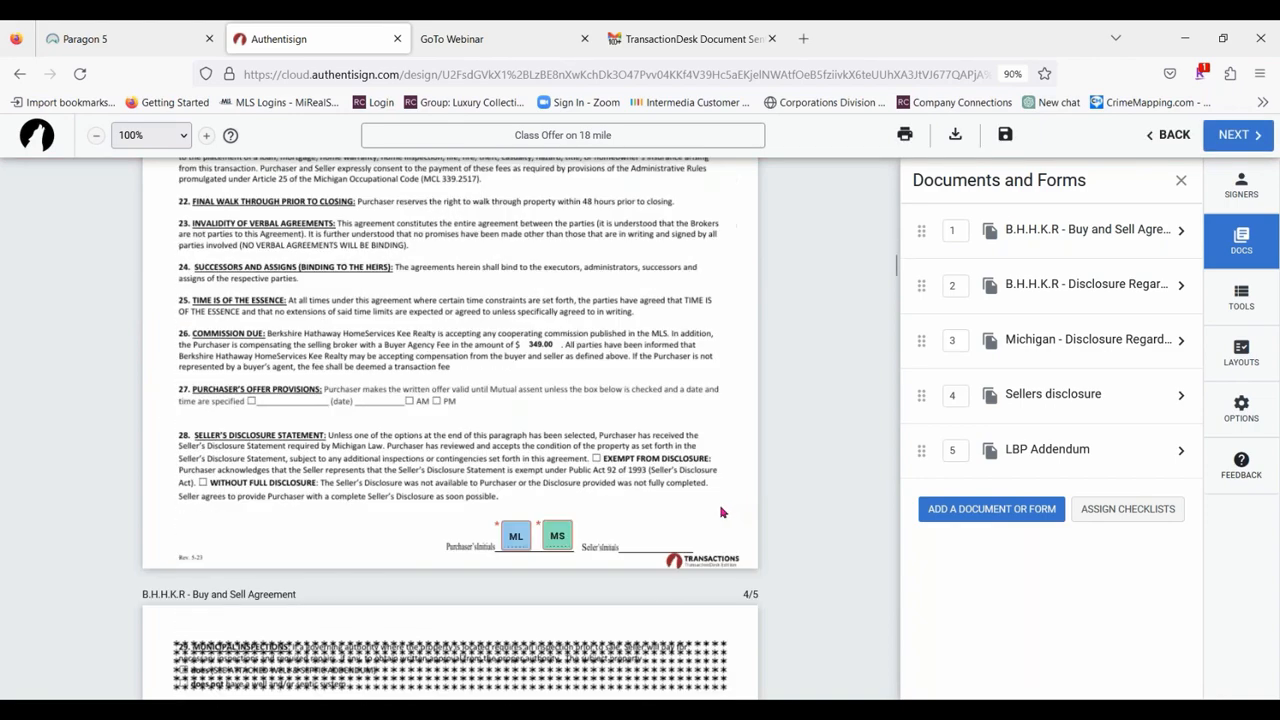
scroll(718, 521, "down", 5)
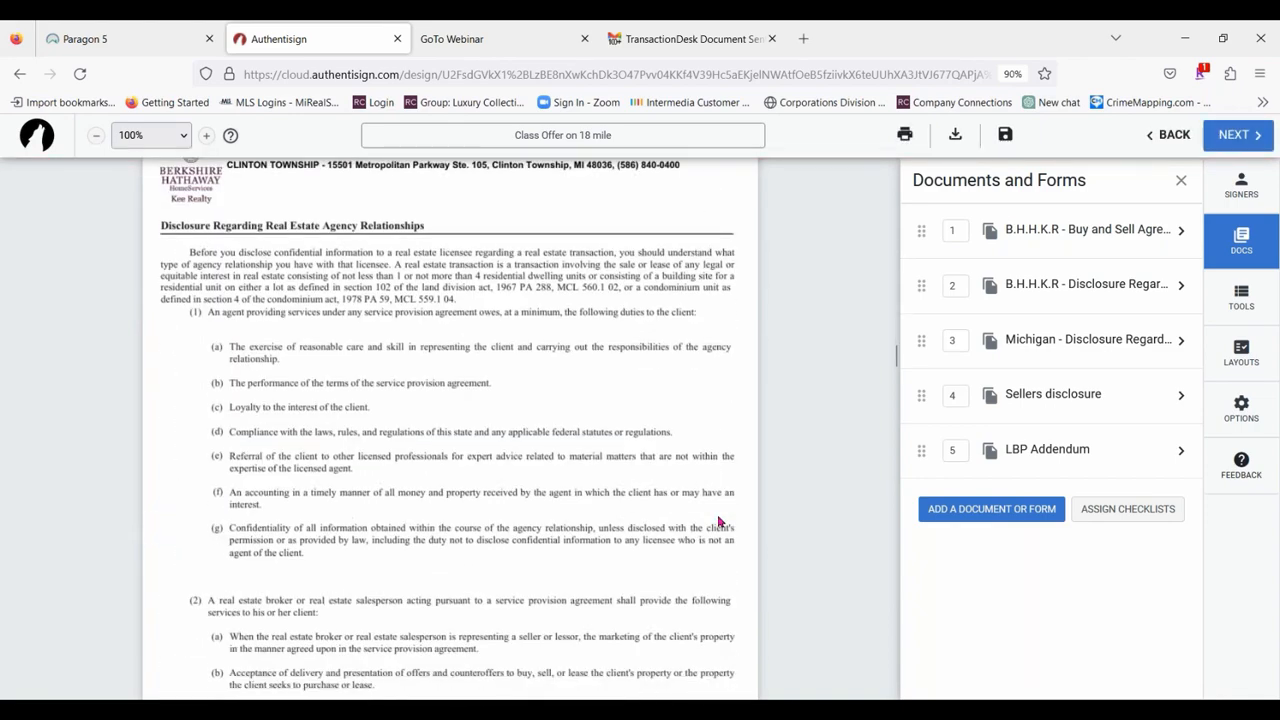
scroll(677, 417, "down", 7)
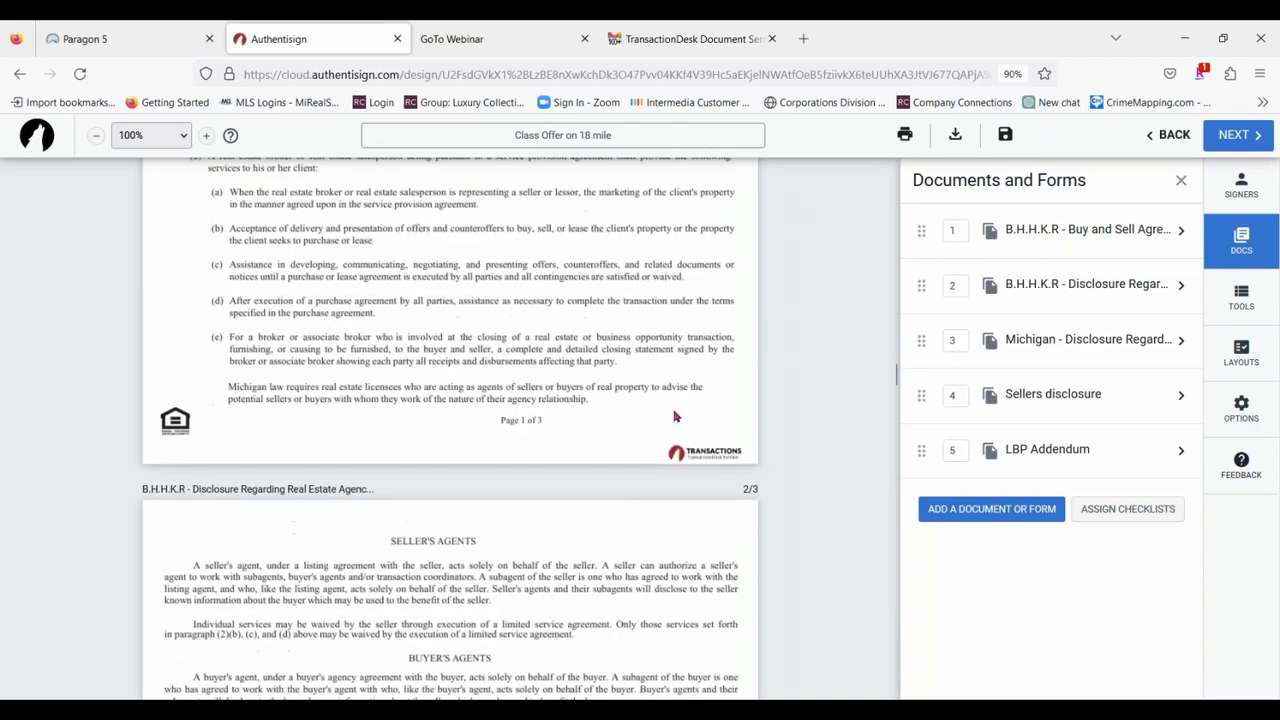
scroll(665, 368, "down", 15)
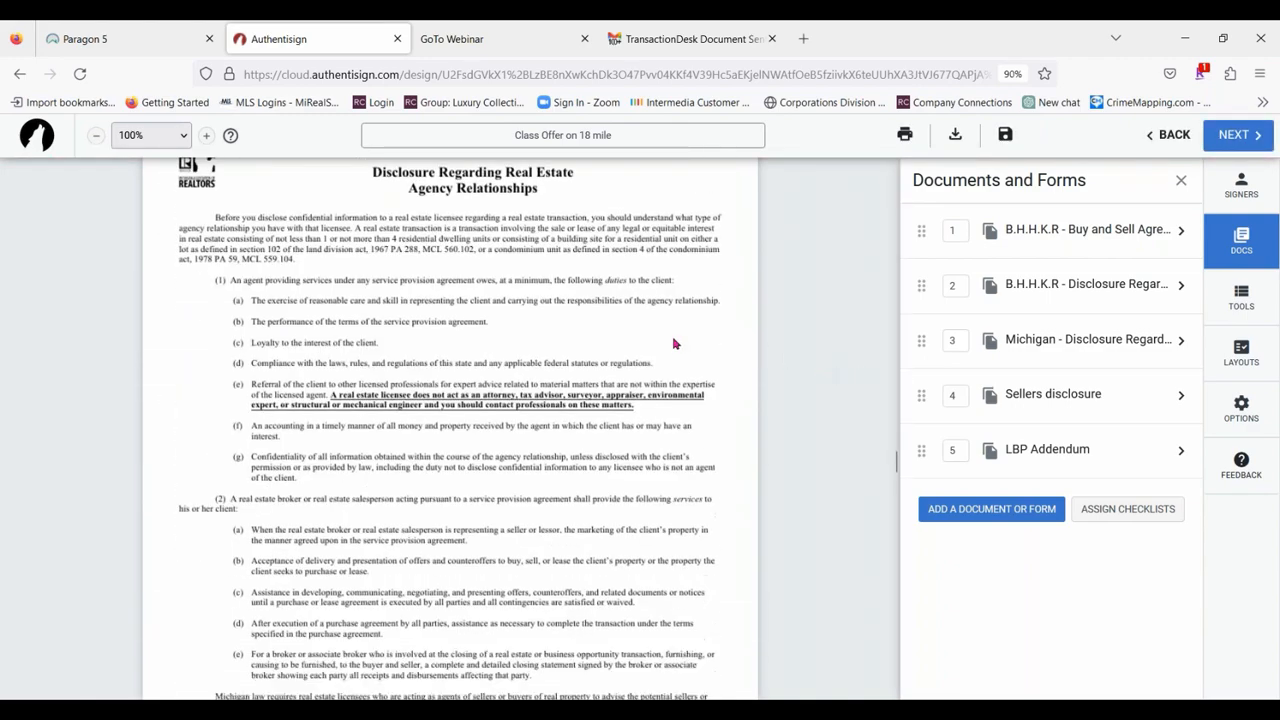
scroll(745, 413, "down", 10)
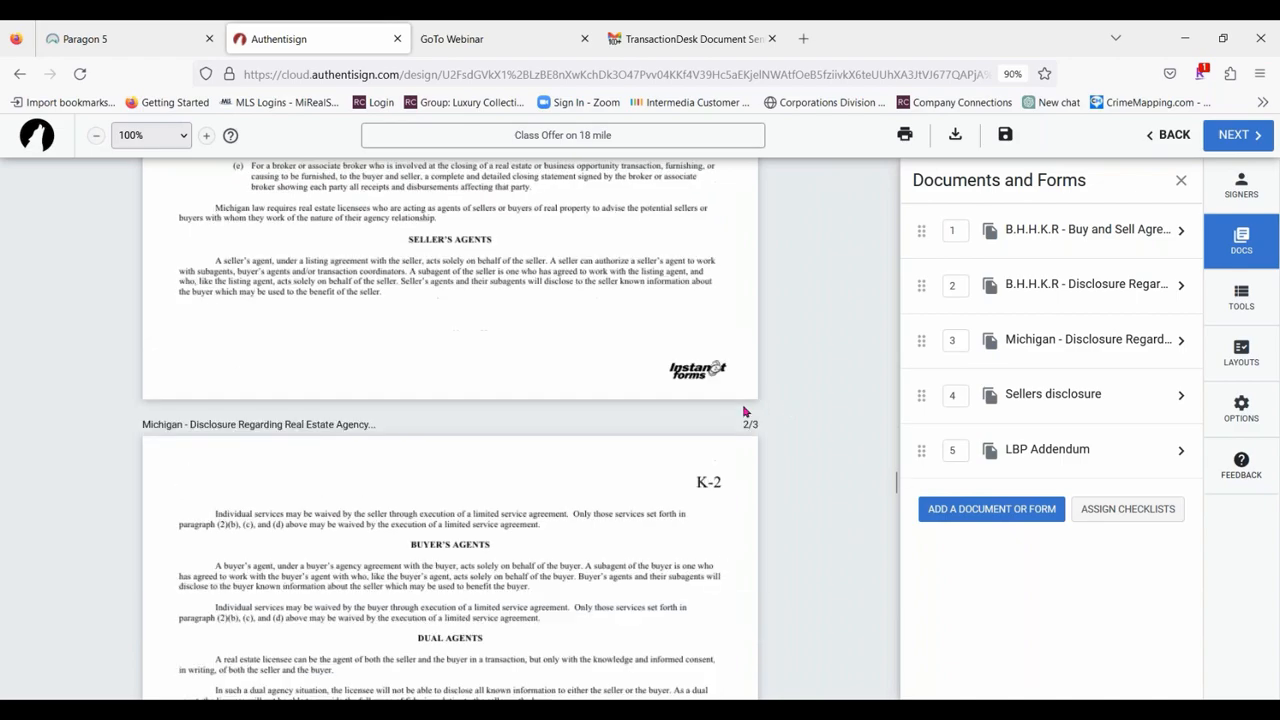
scroll(741, 413, "down", 5)
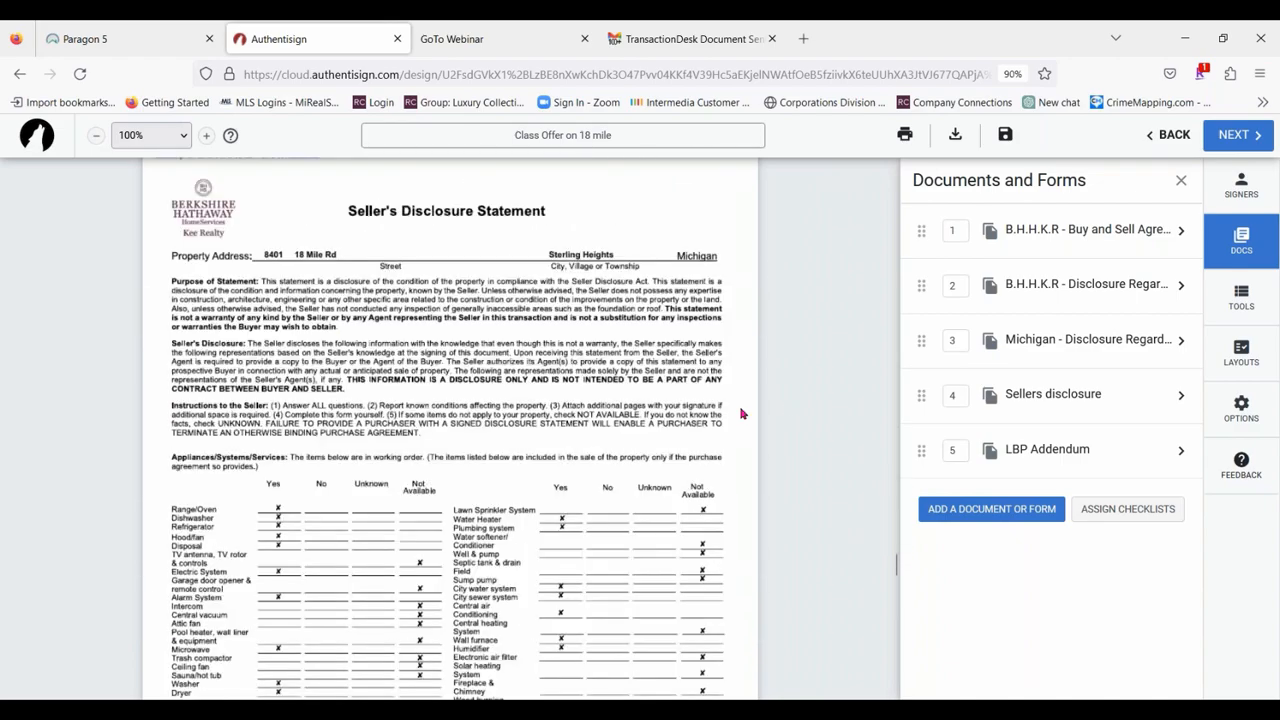
scroll(741, 413, "up", 20)
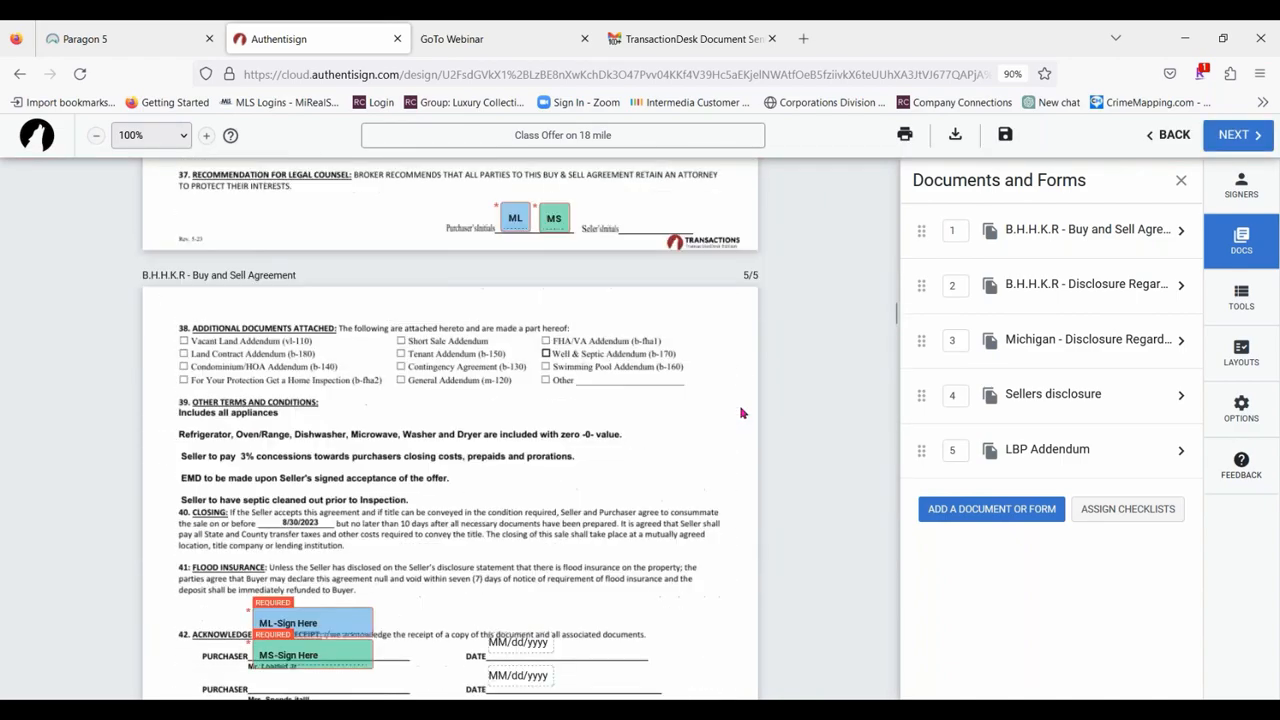
scroll(741, 413, "up", 8)
scroll(763, 335, "down", 12)
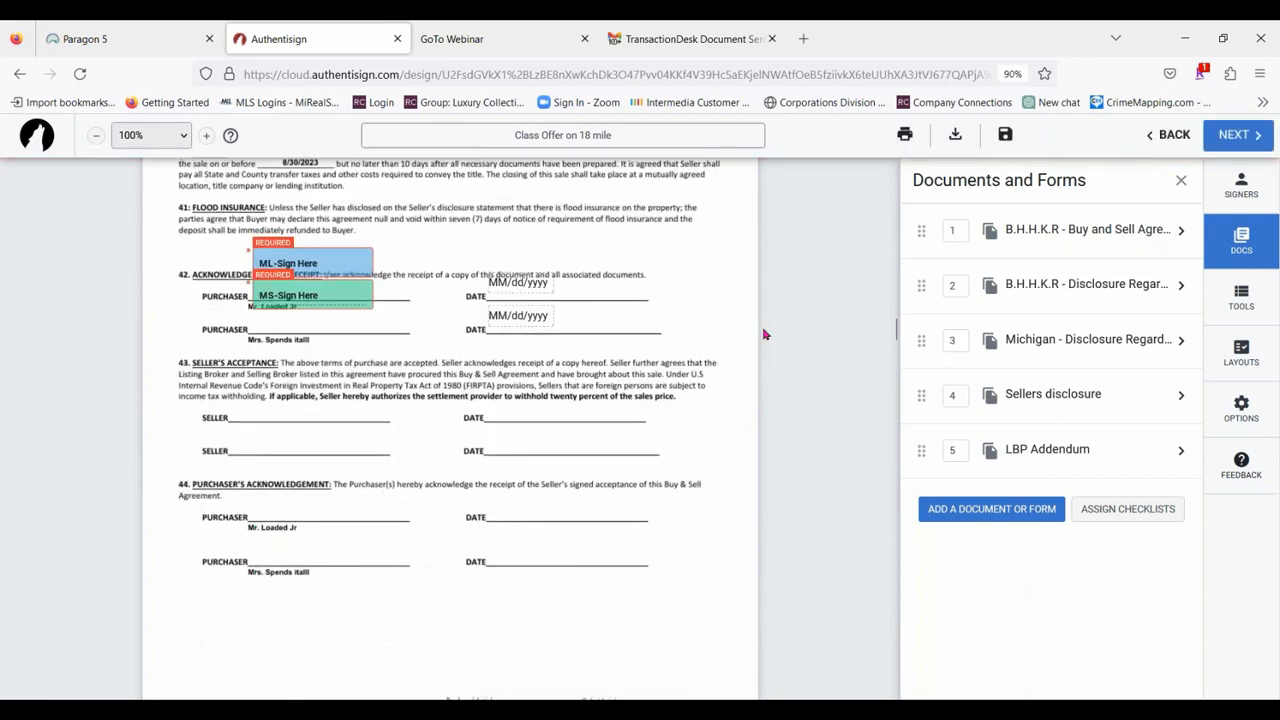
scroll(763, 335, "down", 7)
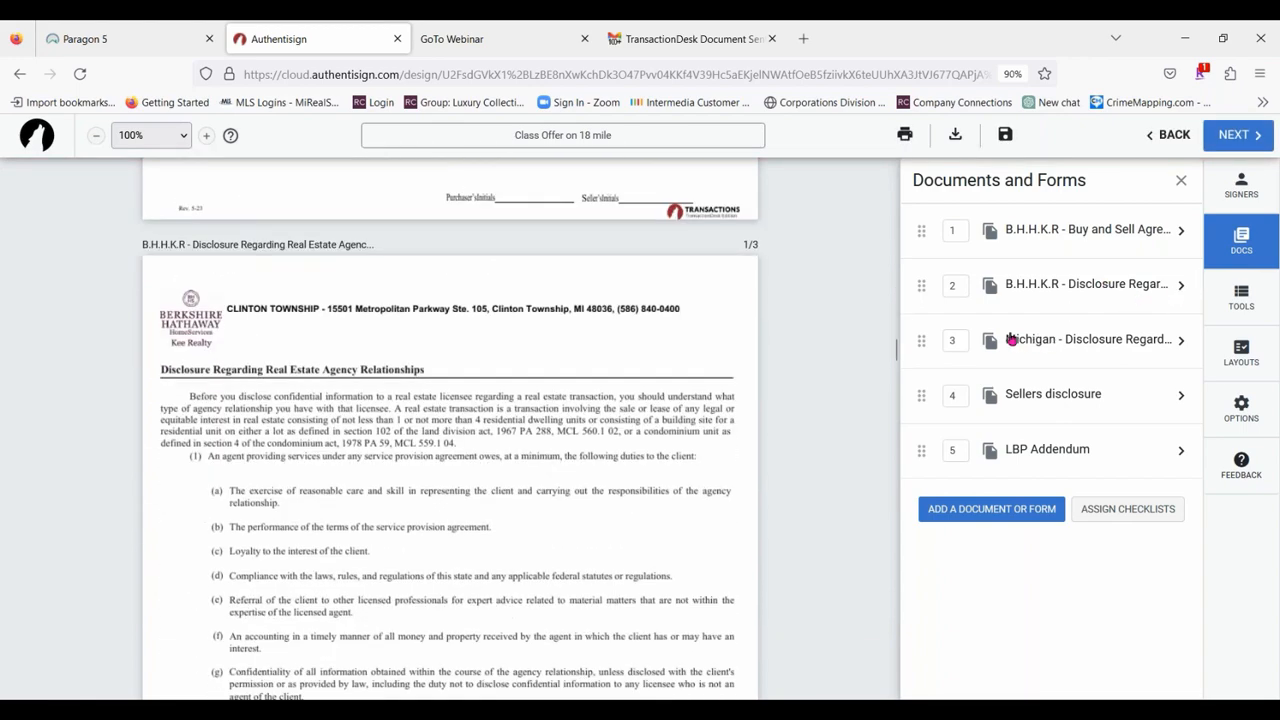
scroll(703, 288, "up", 3)
scroll(640, 335, "up", 5)
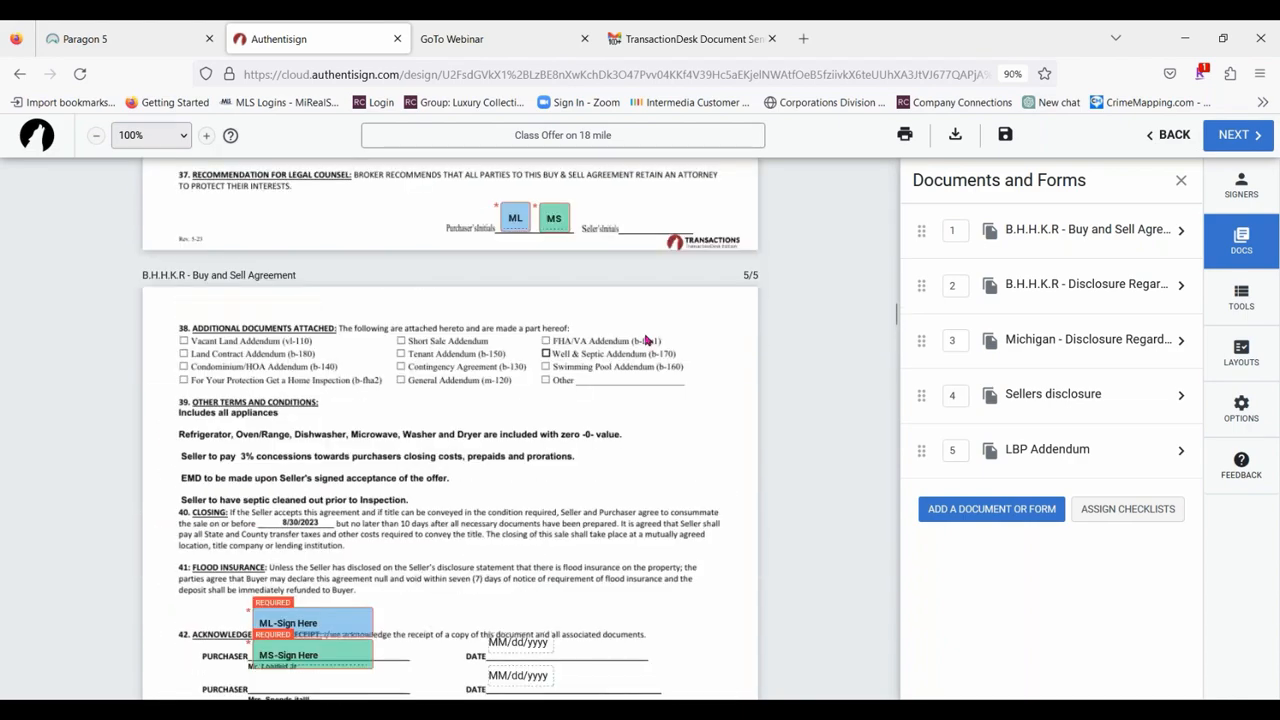
Compare the two agency relationship disclosures and remove the B.H.H.K.R version from the signing.
scroll(700, 336, "down", 10)
scroll(740, 337, "down", 18)
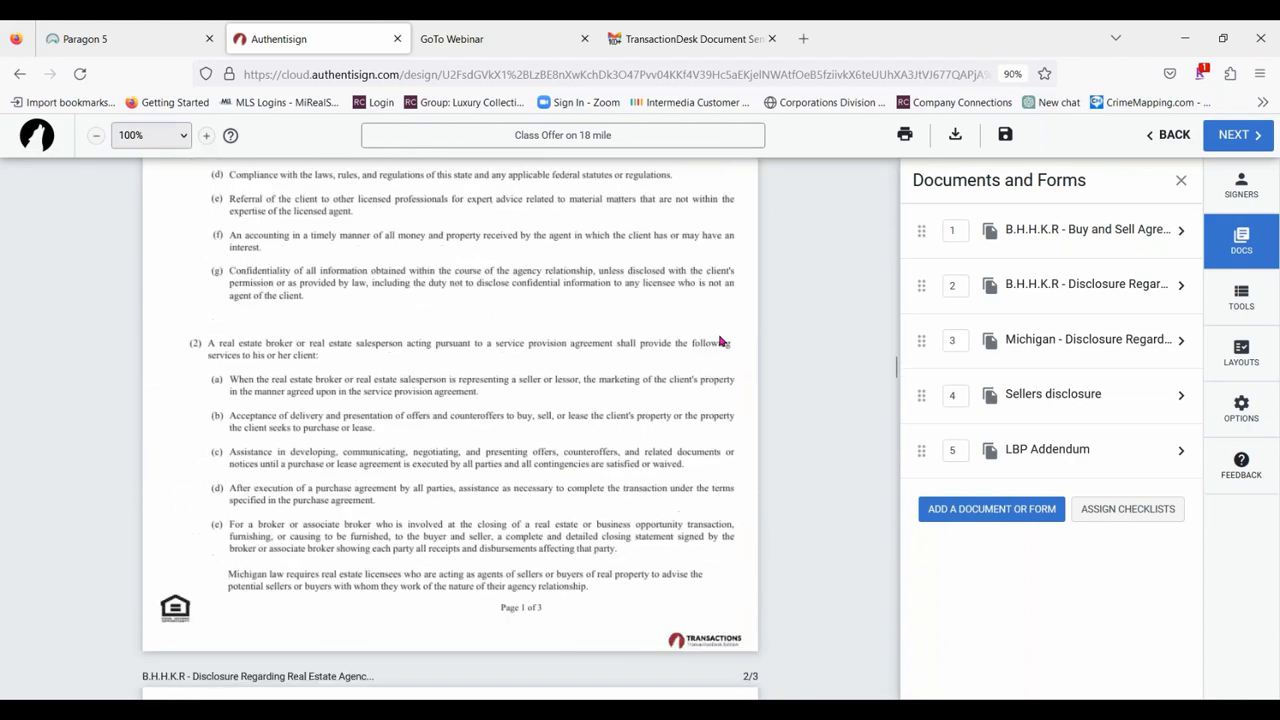
scroll(720, 340, "down", 2)
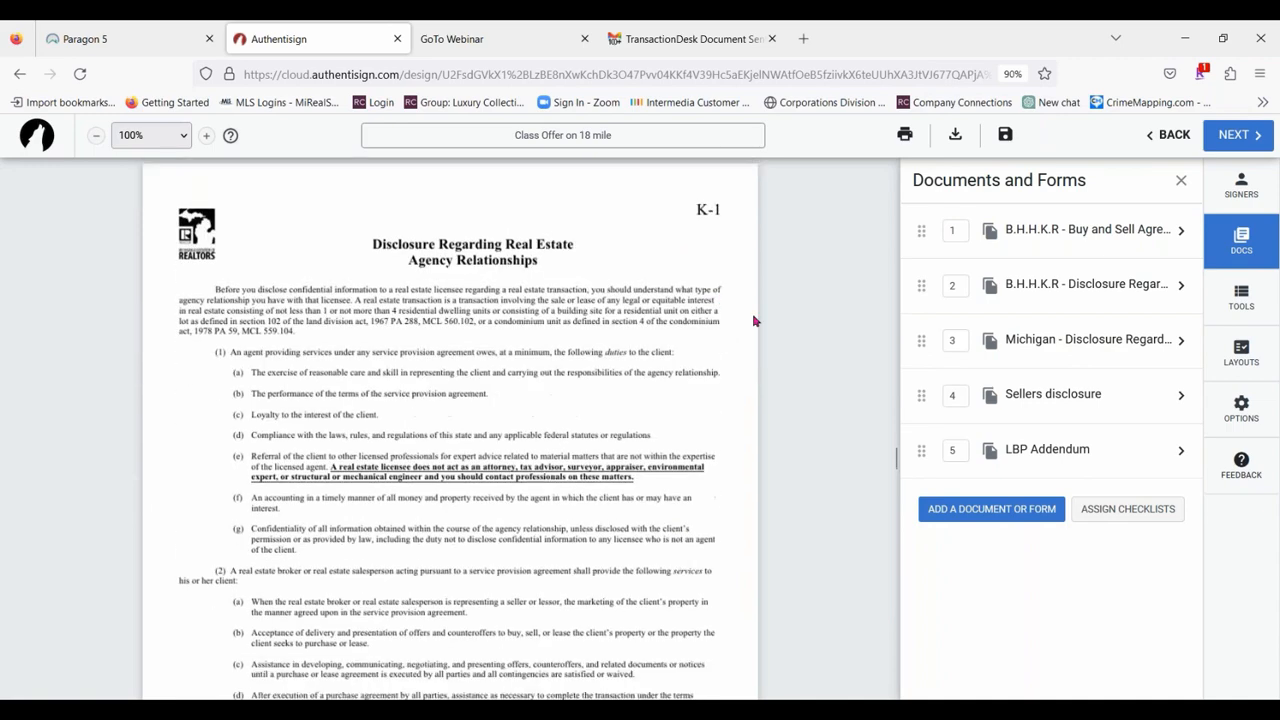
left_click(1083, 287)
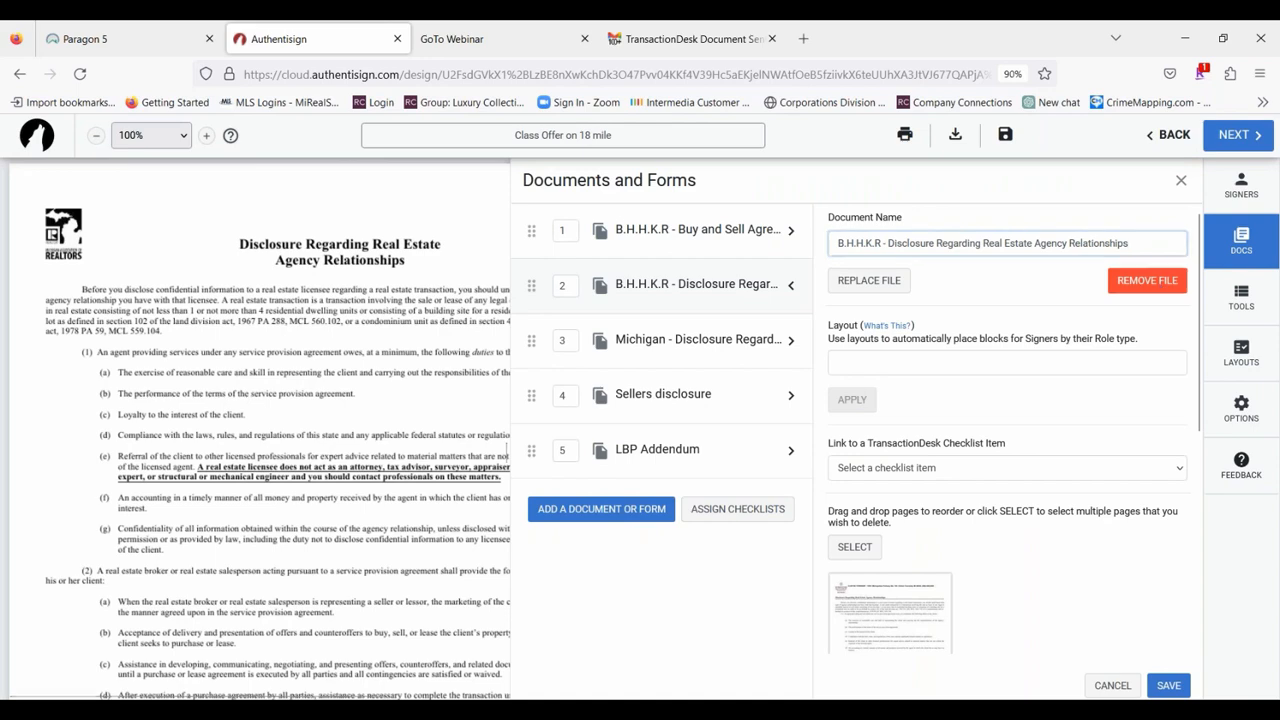
left_click(1155, 284)
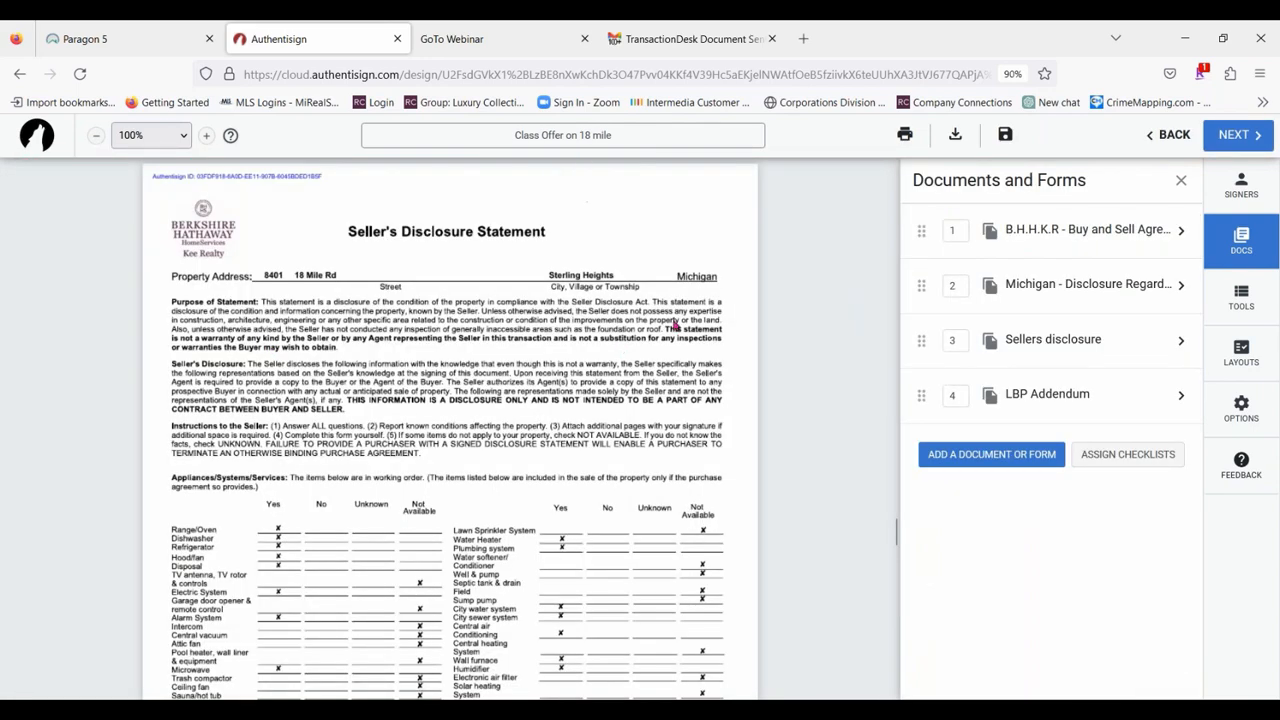
Check the signing blocks across the LBP Addendum, Sellers disclosure, Michigan agency disclosure and Buy and Sell Agreement.
scroll(677, 328, "up", 3)
scroll(680, 332, "down", 10)
scroll(683, 338, "down", 10)
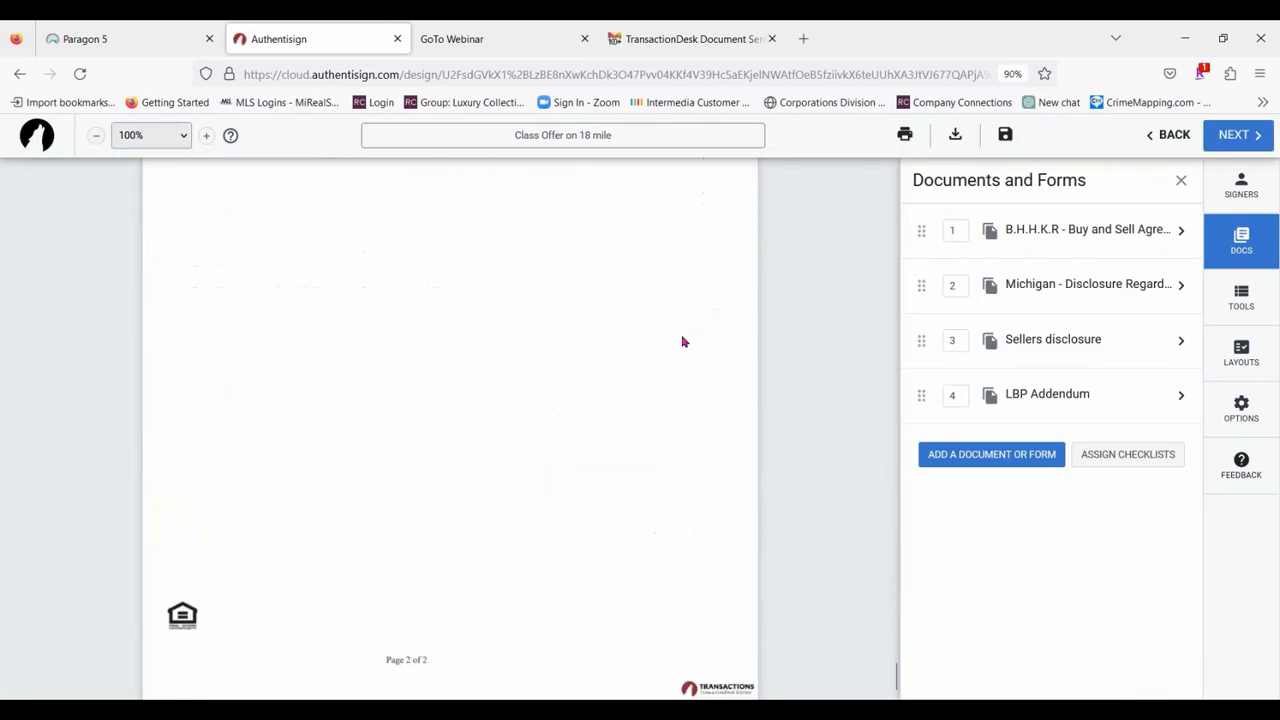
scroll(706, 340, "up", 10)
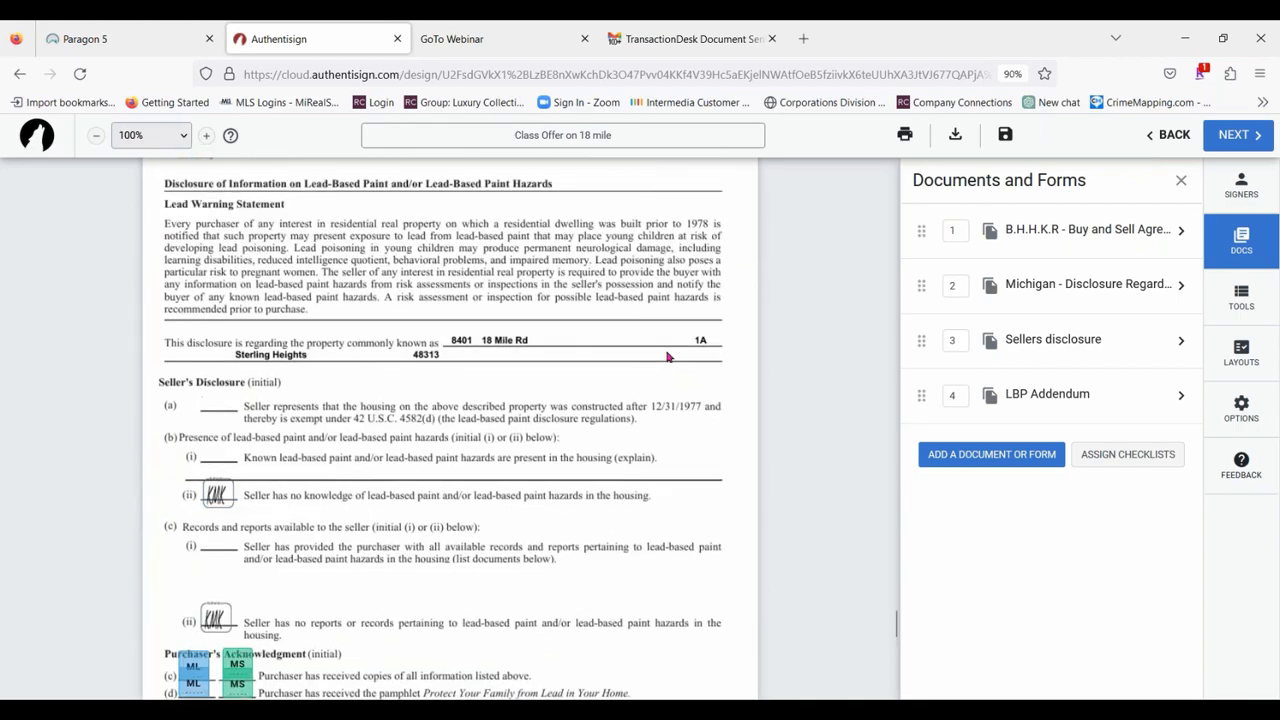
scroll(655, 395, "up", 10)
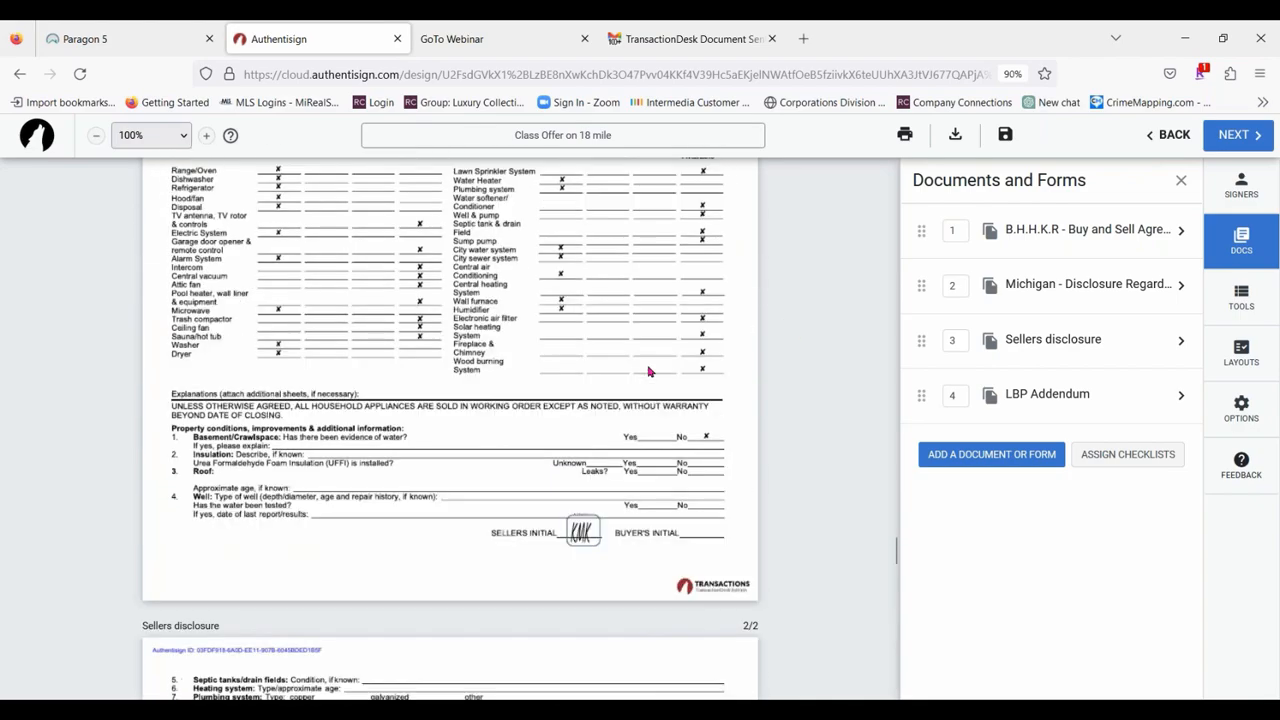
scroll(661, 419, "up", 10)
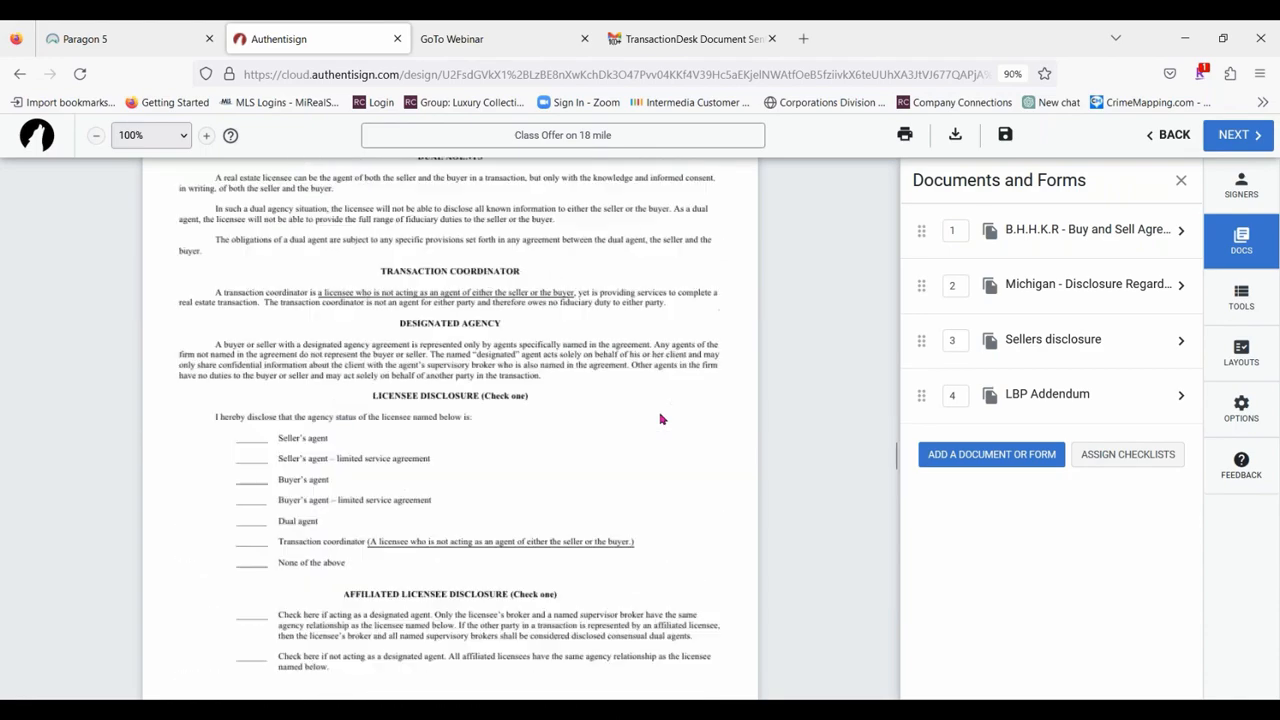
scroll(660, 419, "up", 10)
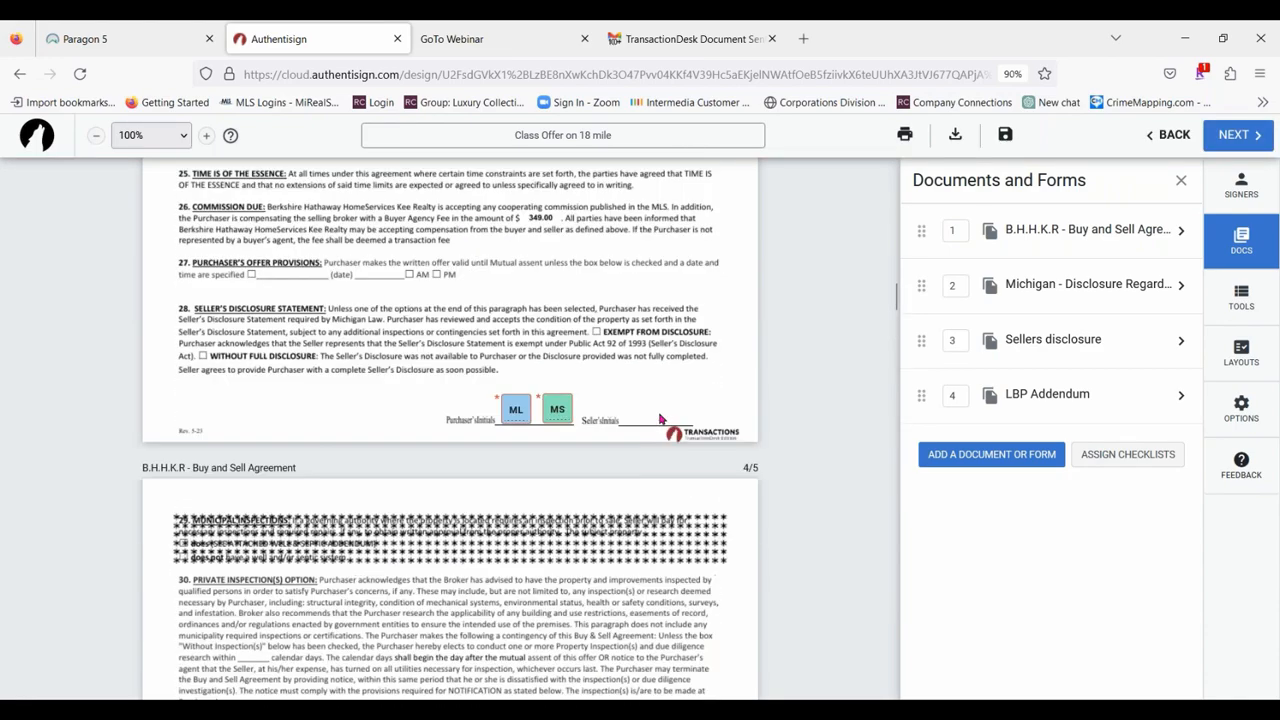
Align both purchasers' date blocks with the date lines of paragraph 42 in the Buy and Sell Agreement.
scroll(660, 419, "up", 15)
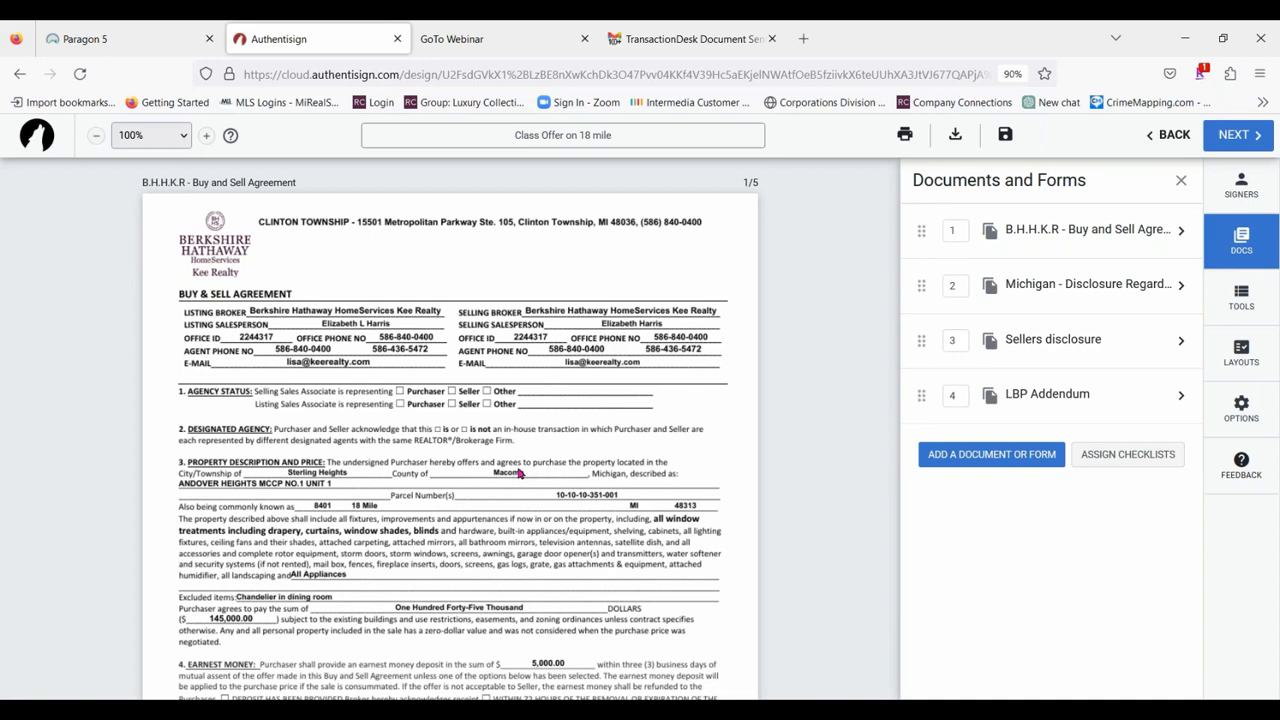
scroll(450, 495, "down", 5)
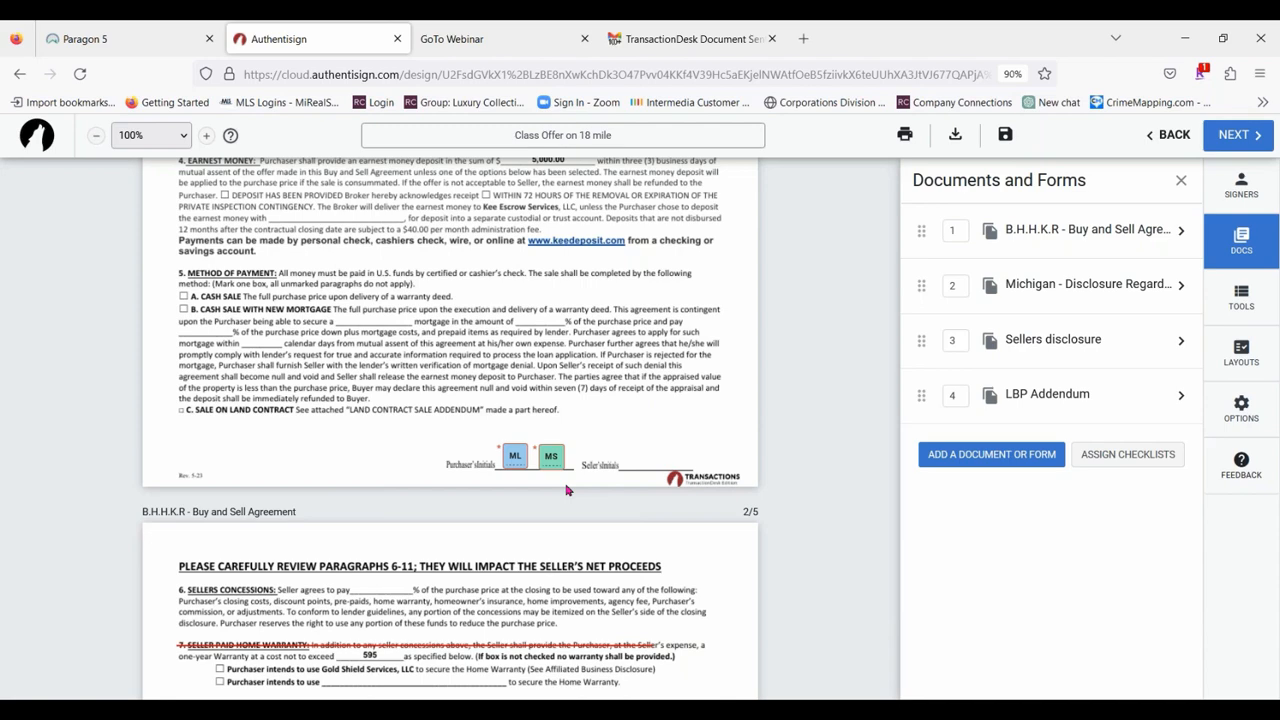
scroll(469, 529, "down", 3)
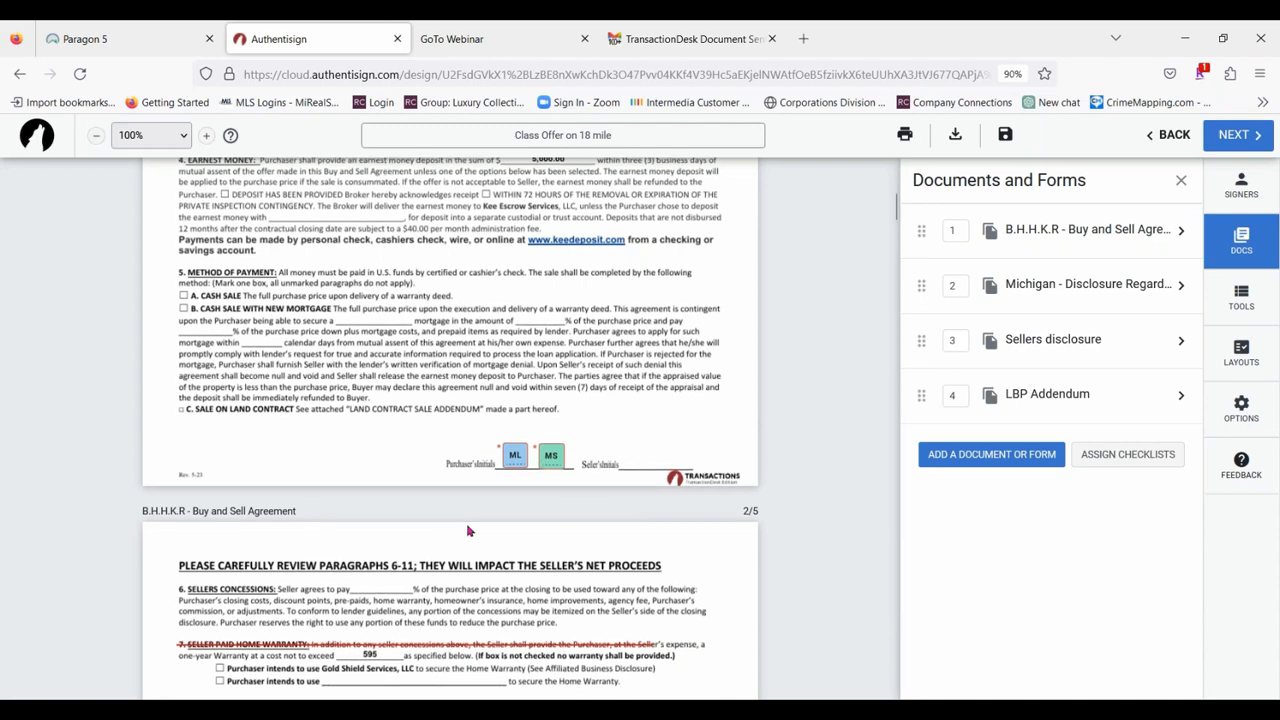
scroll(507, 368, "down", 7)
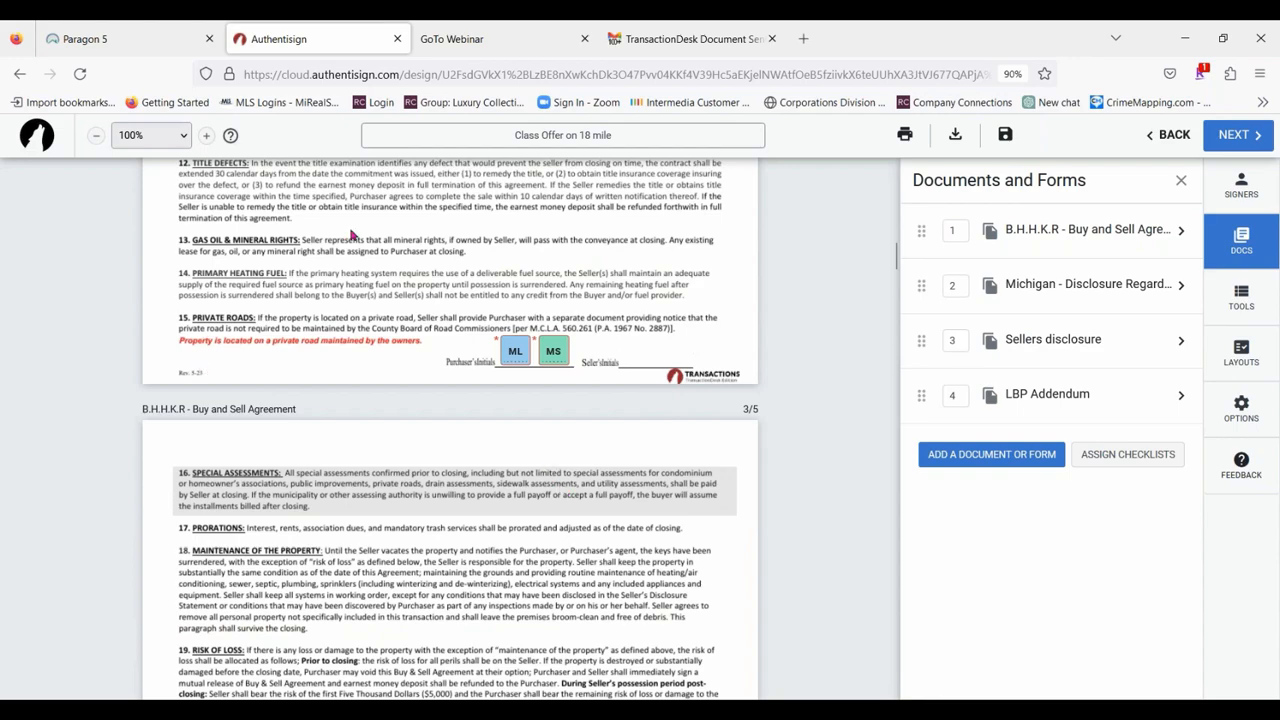
scroll(745, 397, "down", 15)
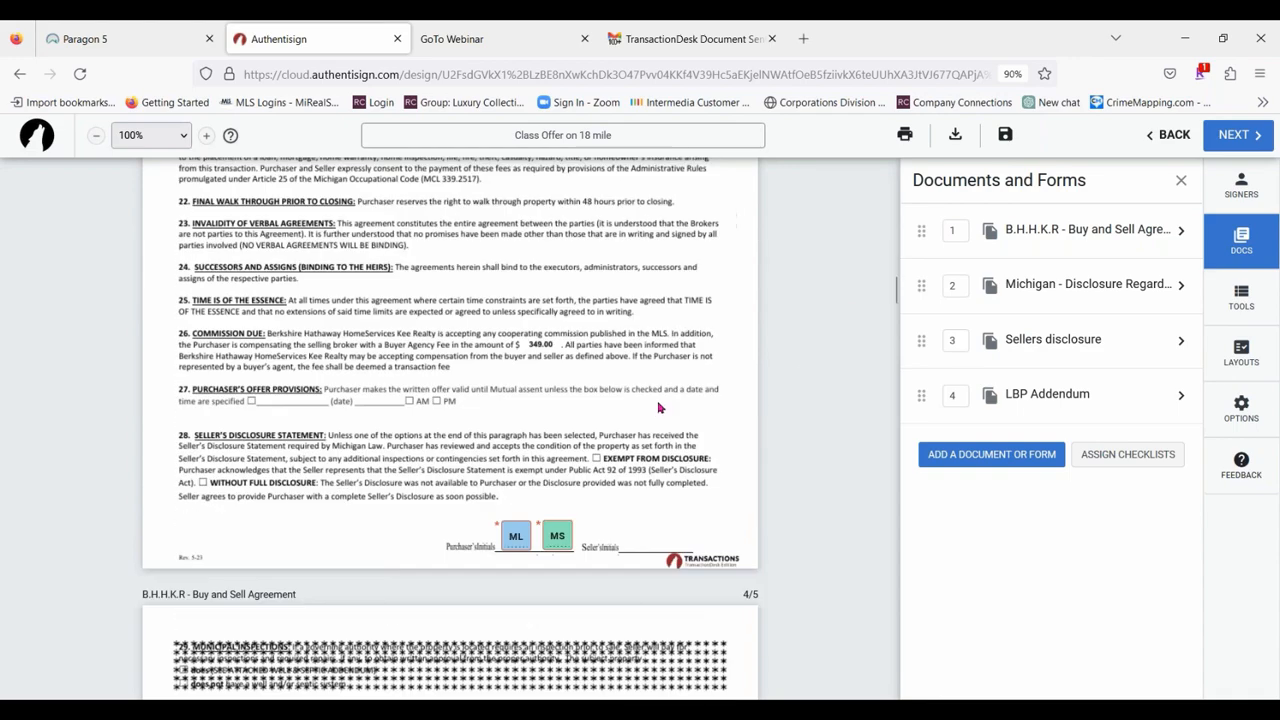
scroll(655, 412, "down", 6)
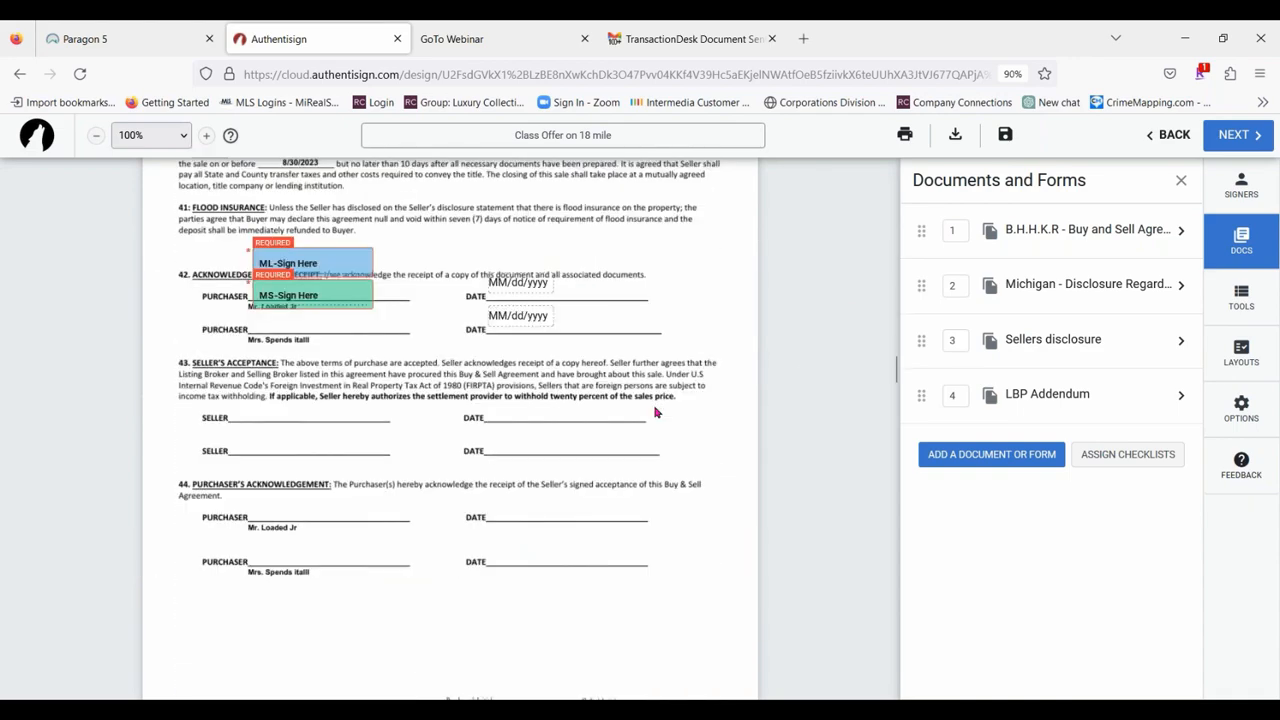
left_click_drag(516, 314, 518, 324)
left_click_drag(519, 278, 520, 289)
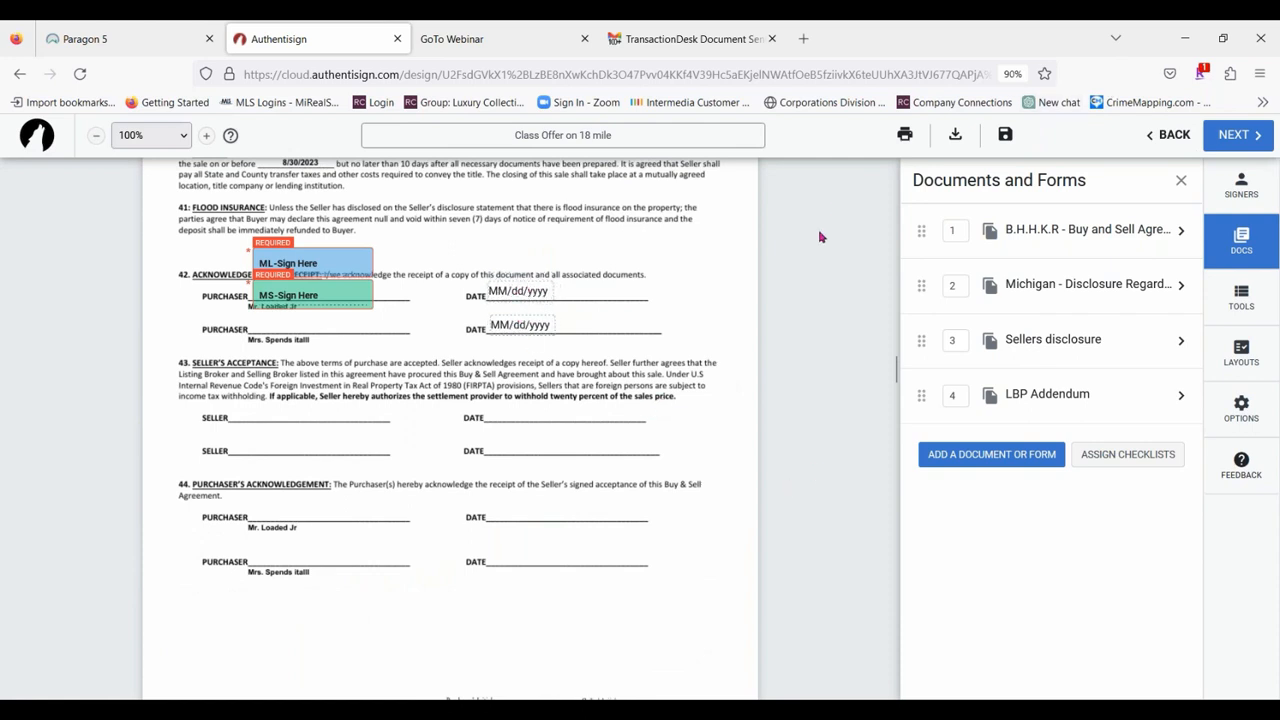
Review the Buy and Sell Agreement's signing layout mappings for each signer role, closing them without assigning signature blocks.
left_click(1242, 298)
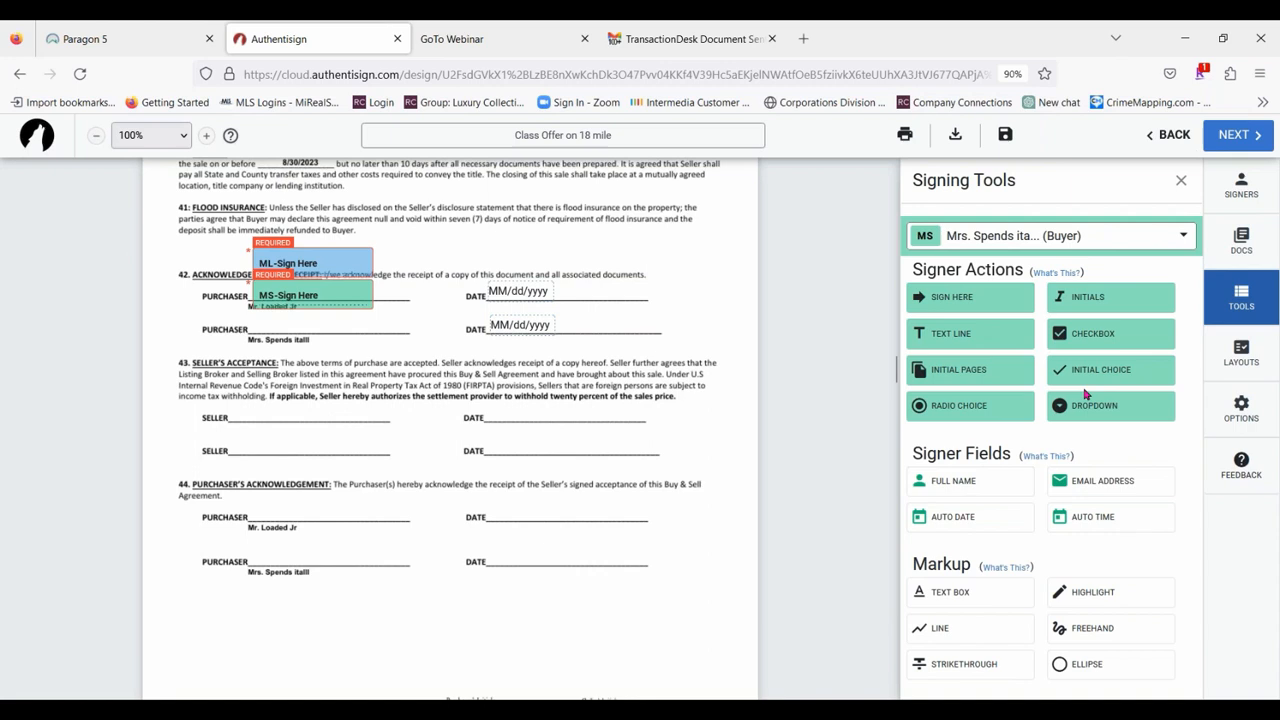
left_click(1248, 250)
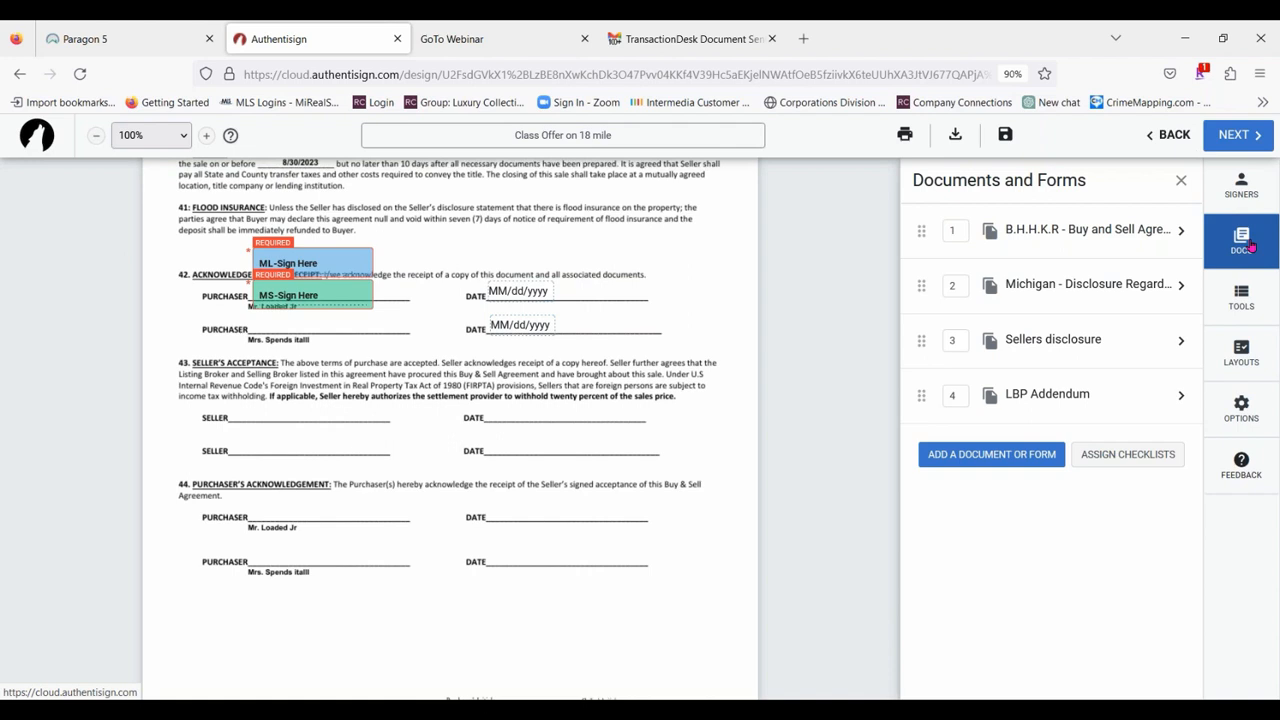
left_click(1107, 234)
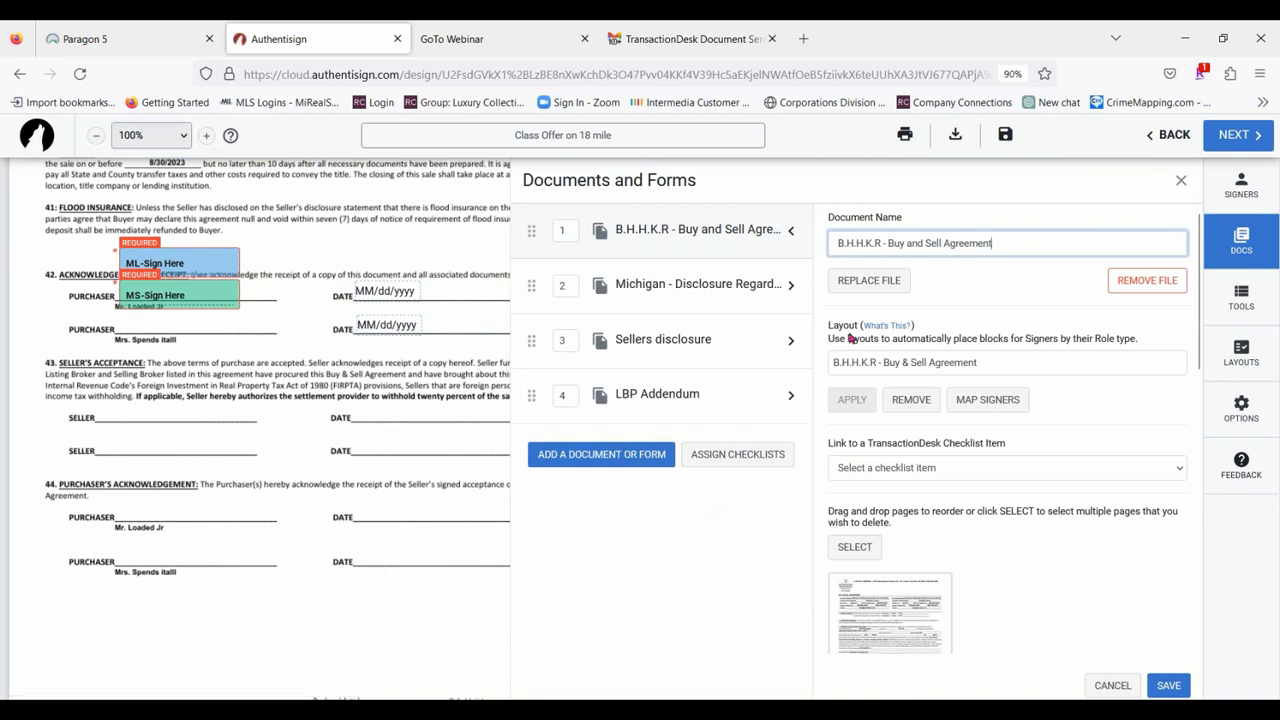
left_click(982, 401)
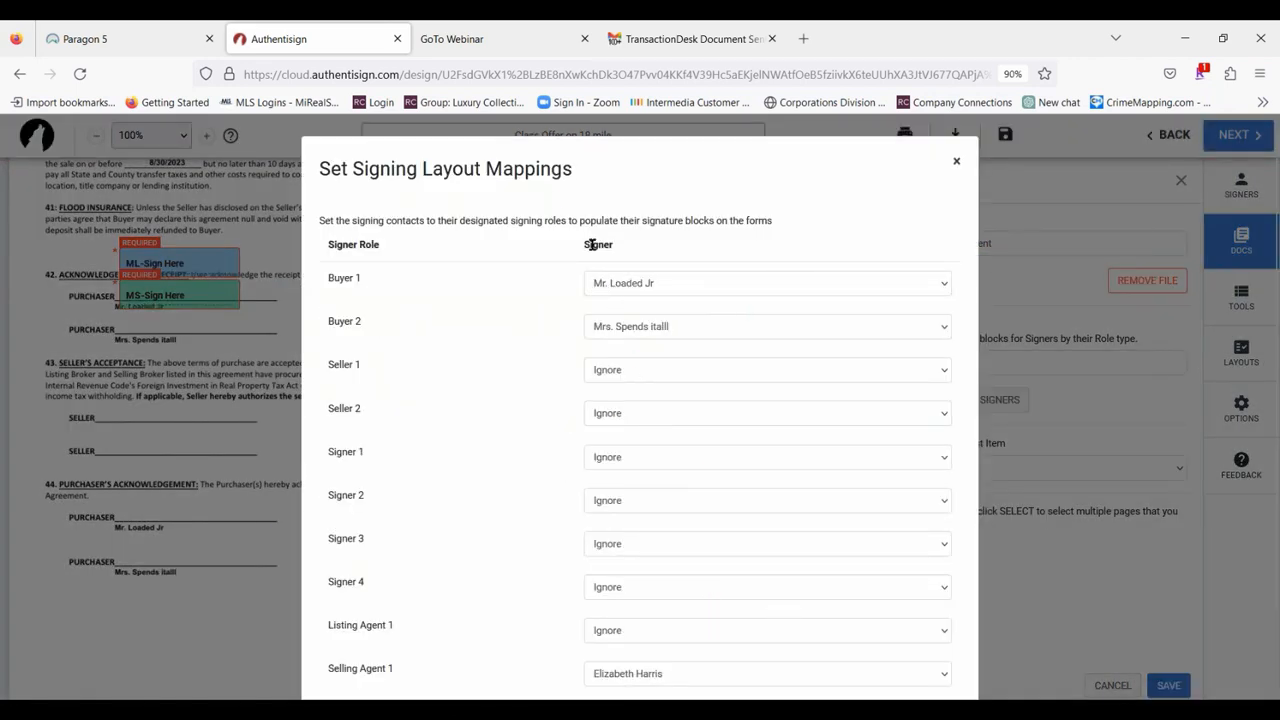
scroll(716, 578, "down", 1)
scroll(920, 580, "up", 1)
scroll(927, 585, "down", 1)
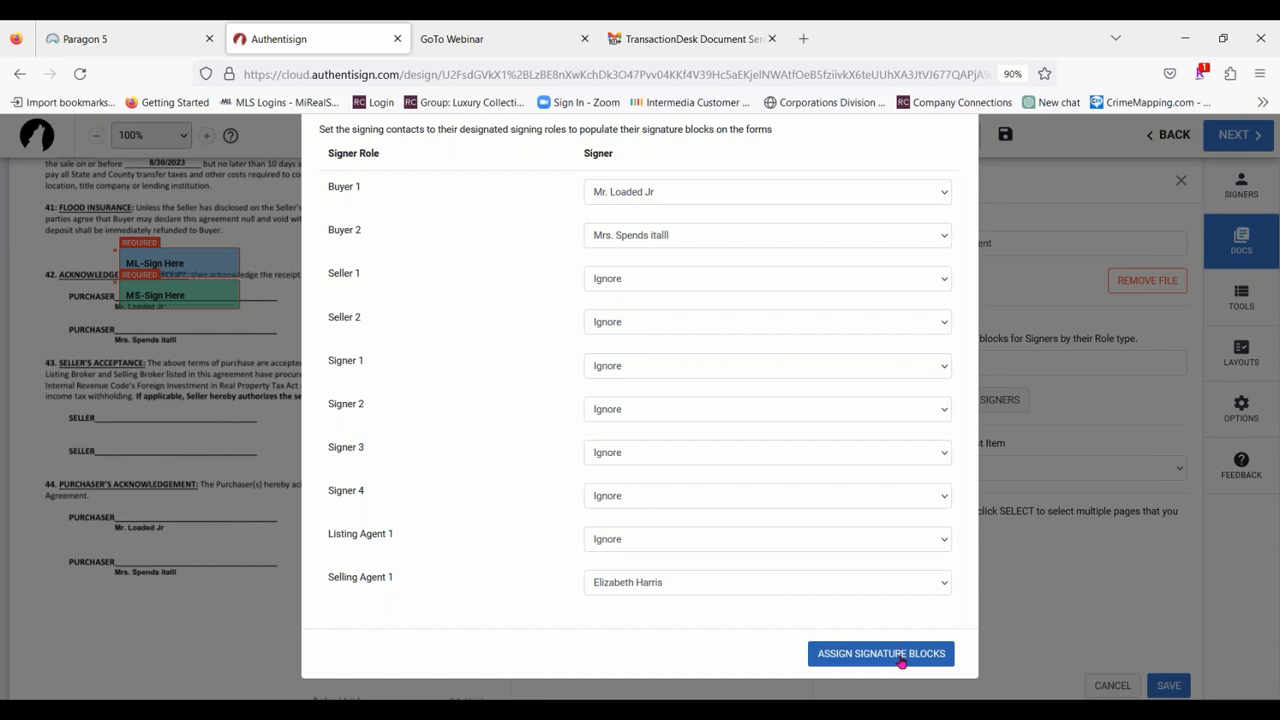
scroll(830, 300, "up", 2)
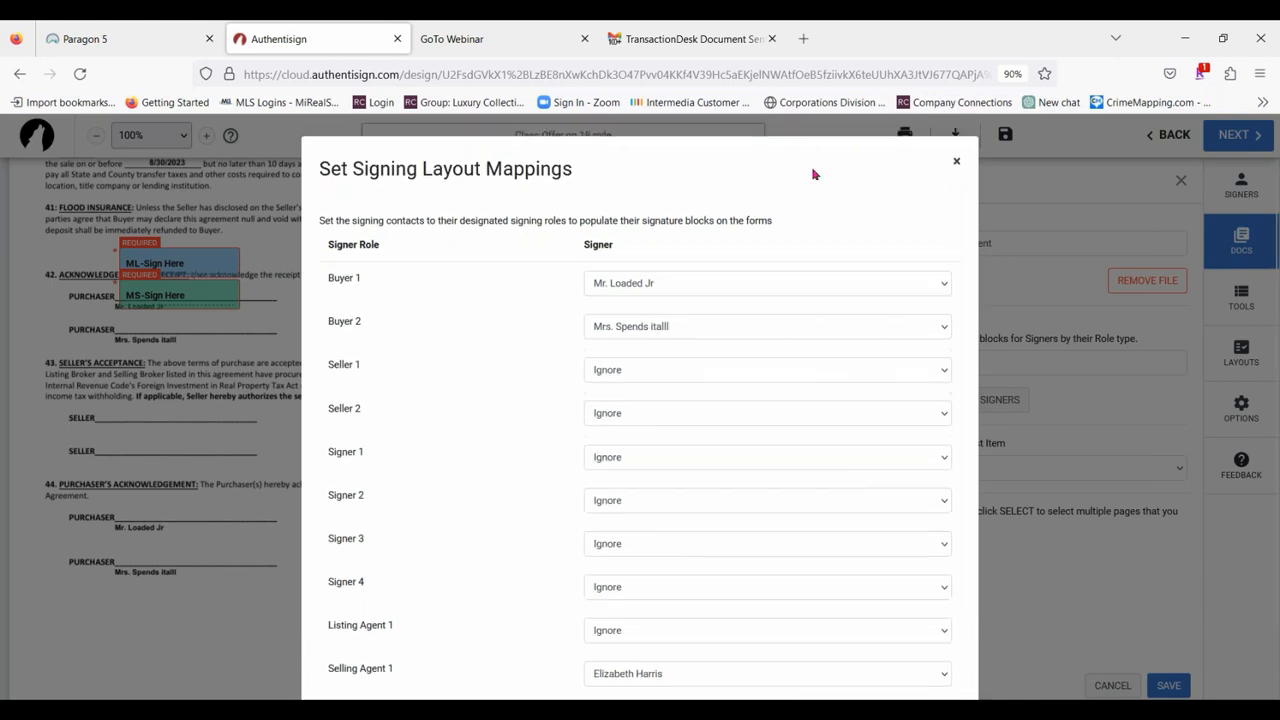
left_click(958, 163)
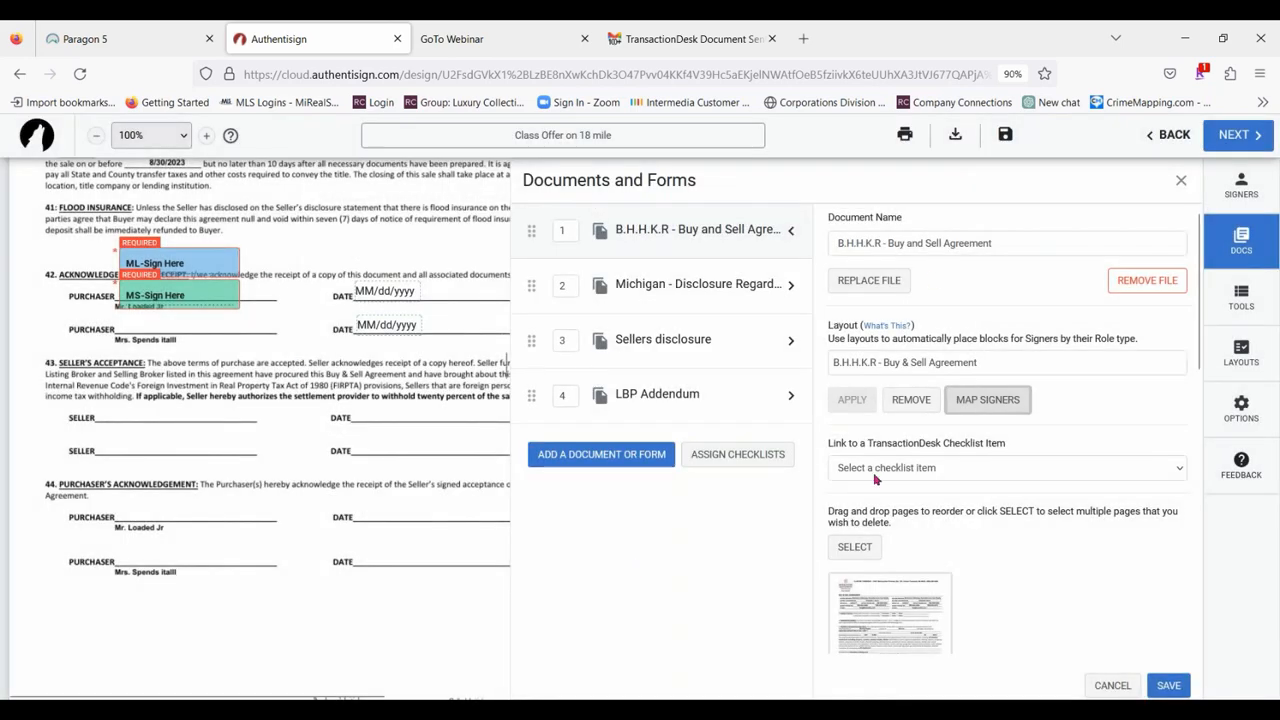
Try to assign signature blocks to the Michigan agency relationships disclosure using its existing layout and signer mappings.
left_click(644, 289)
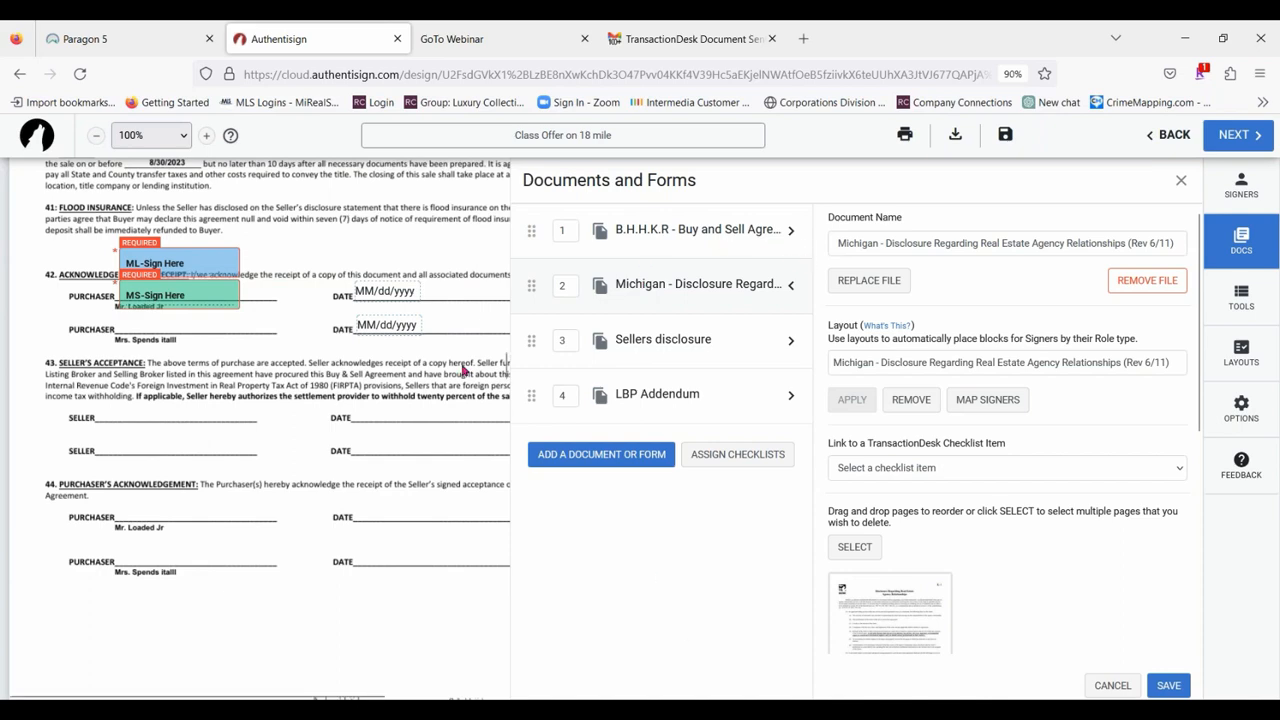
scroll(463, 370, "down", 15)
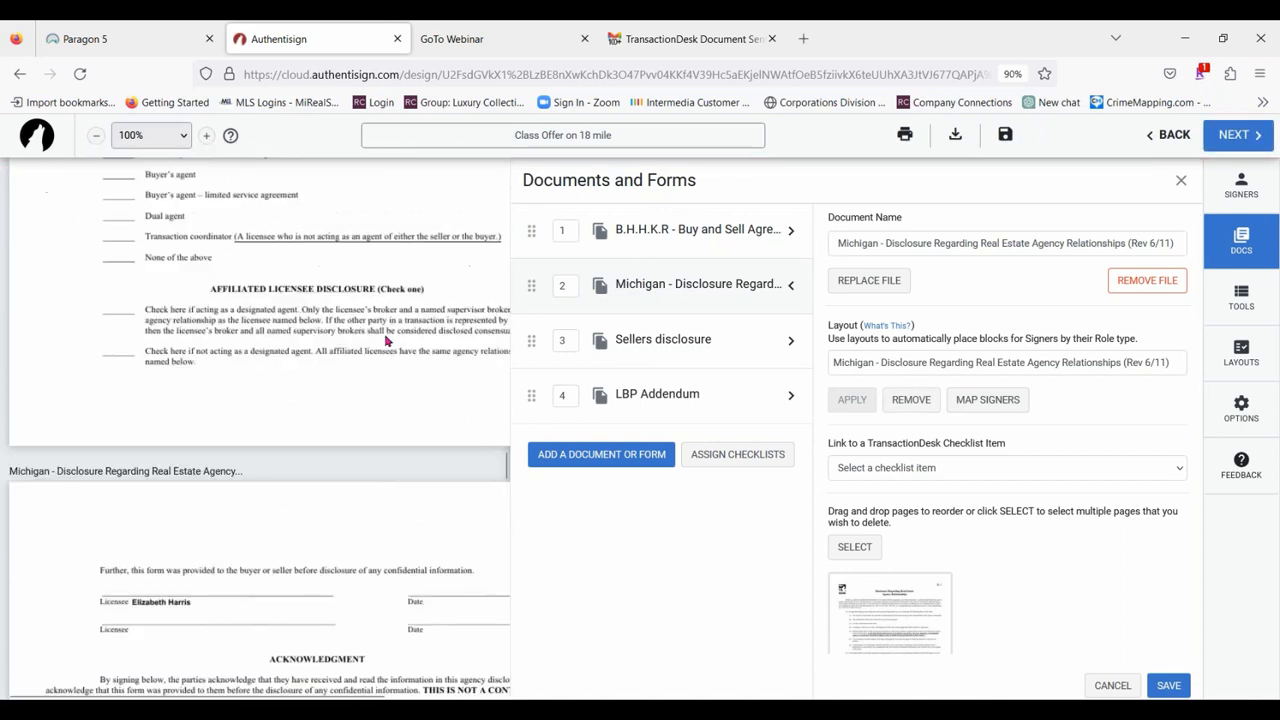
scroll(385, 340, "down", 8)
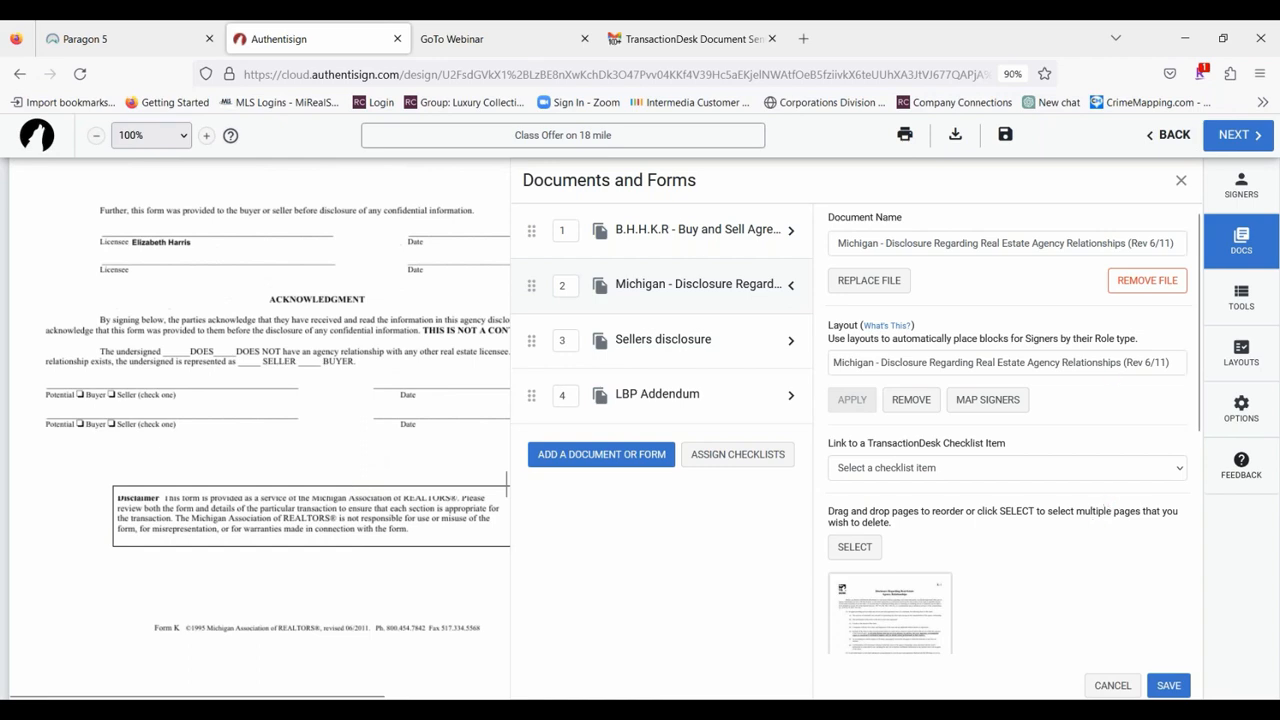
left_click(988, 399)
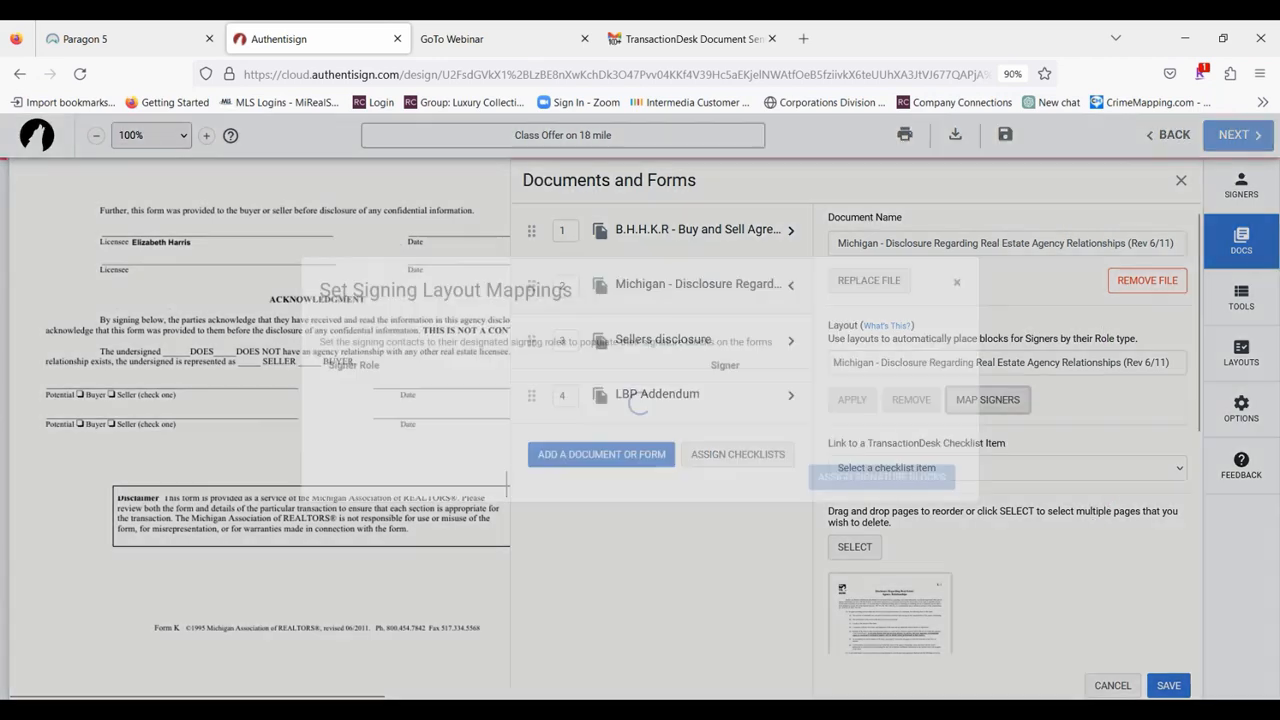
scroll(822, 335, "down", 2)
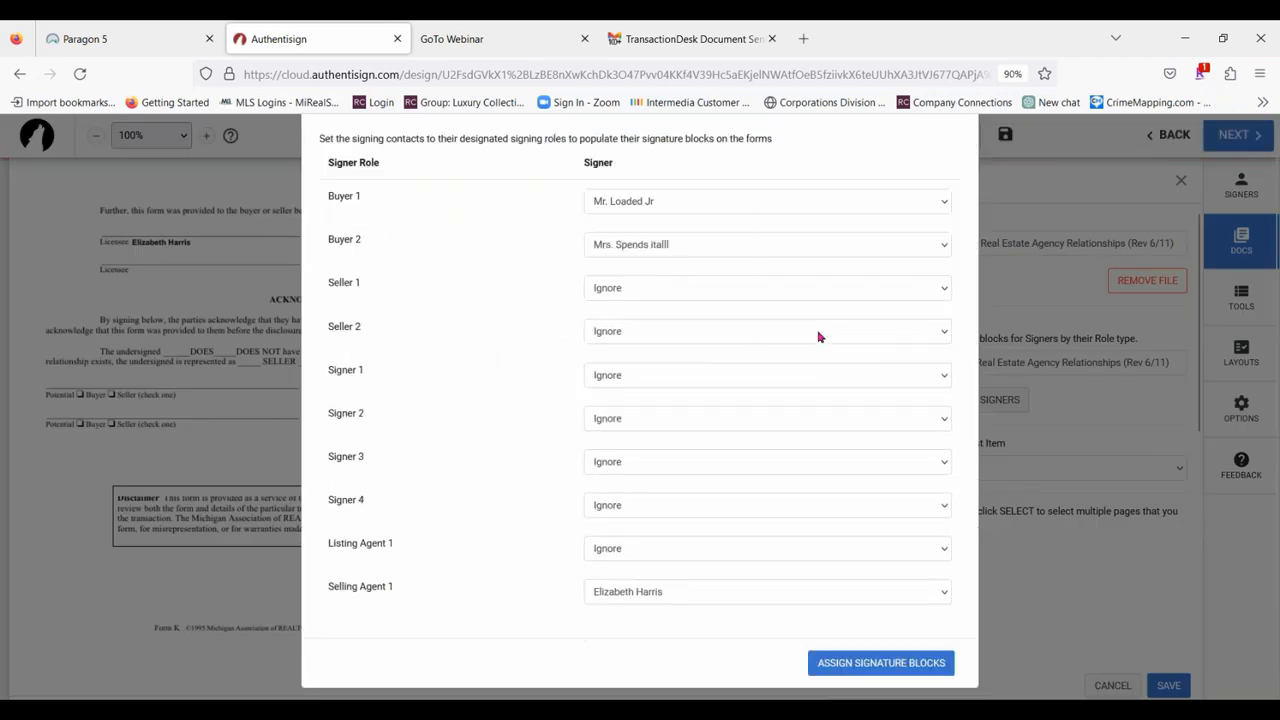
left_click(903, 654)
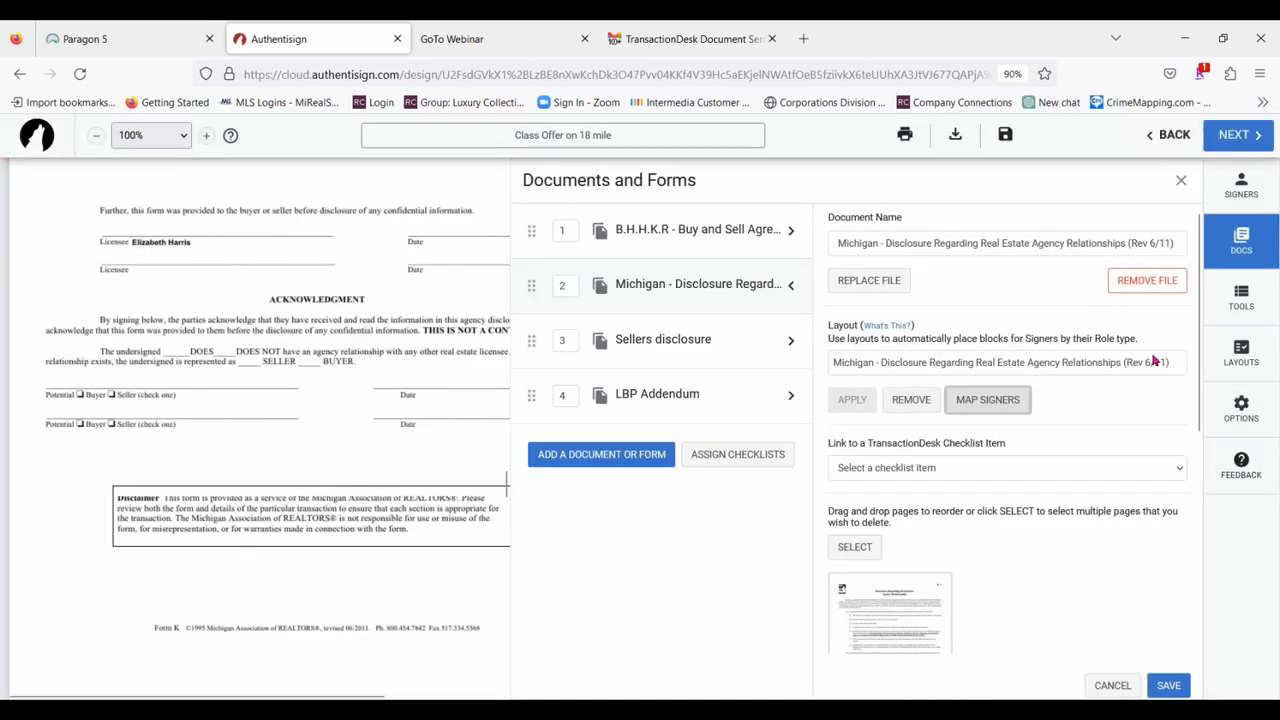
Choose the layout "R.L.K.R - Seller Disclosure Regarding Real Estate Agency Relationships" for the Michigan agency disclosure.
left_click(1003, 365)
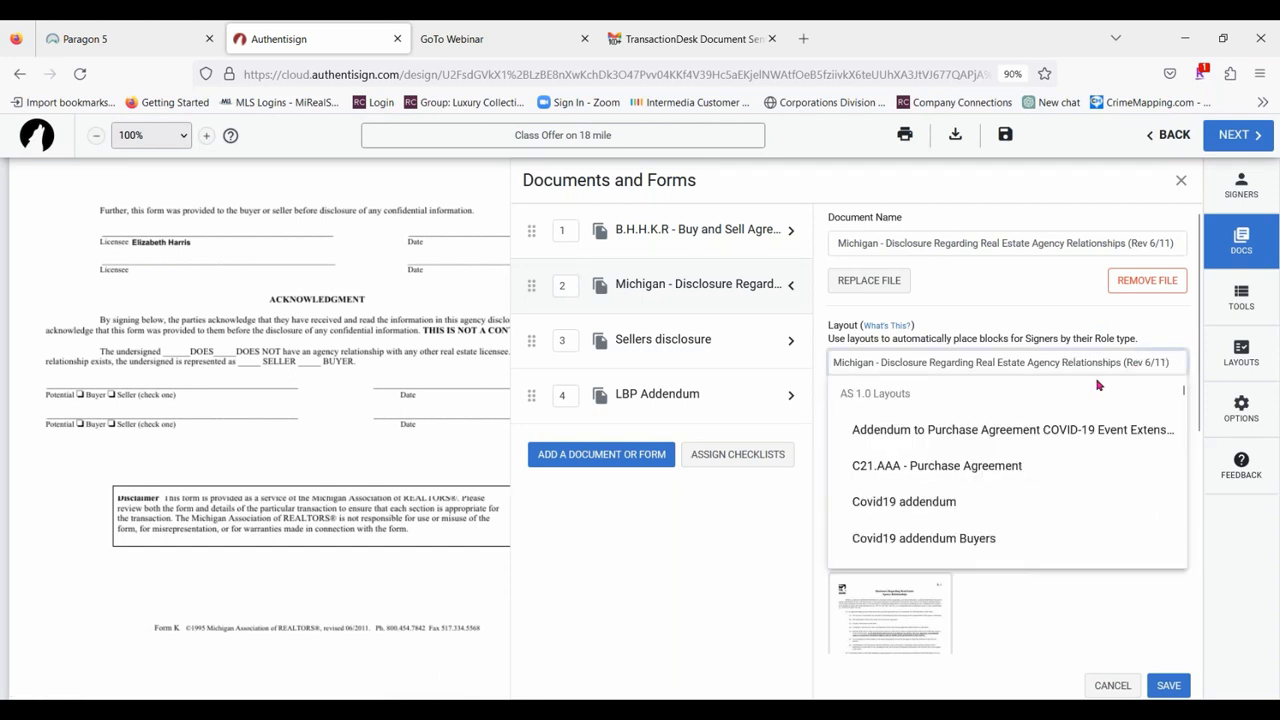
scroll(1095, 435, "down", 3)
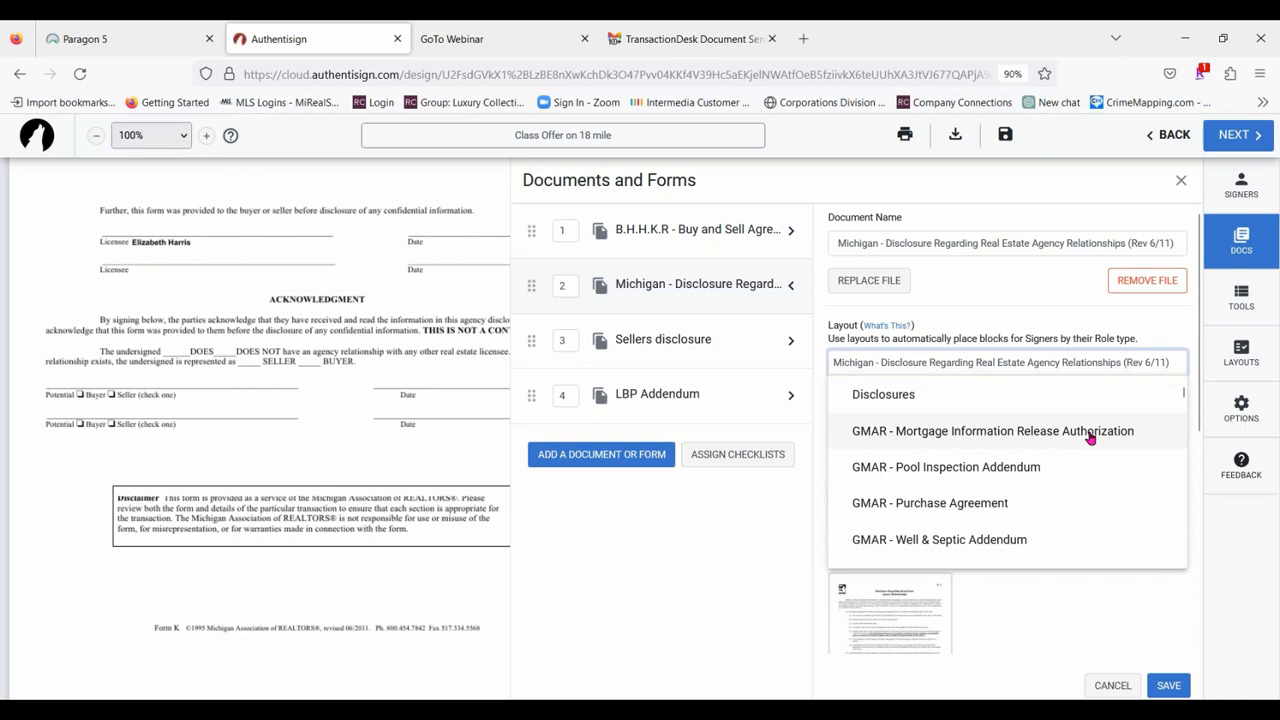
scroll(1092, 434, "down", 3)
scroll(1090, 434, "up", 3)
scroll(1115, 435, "down", 6)
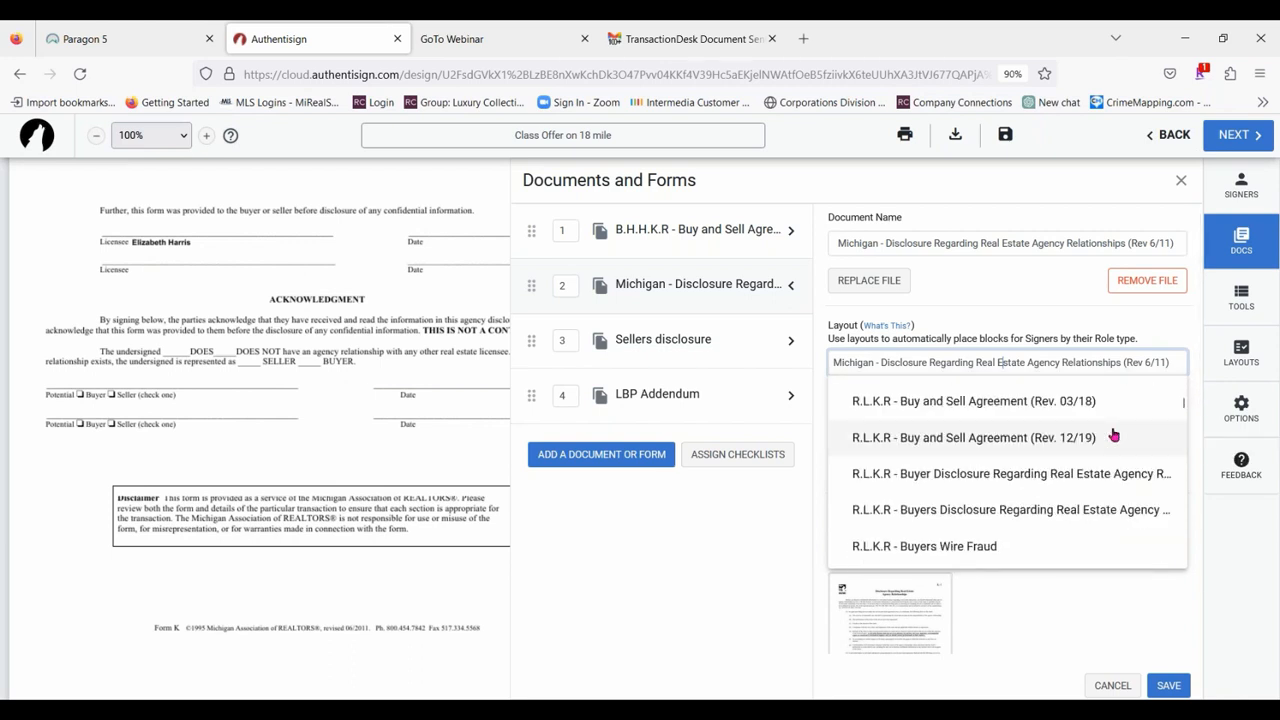
scroll(1113, 436, "down", 5)
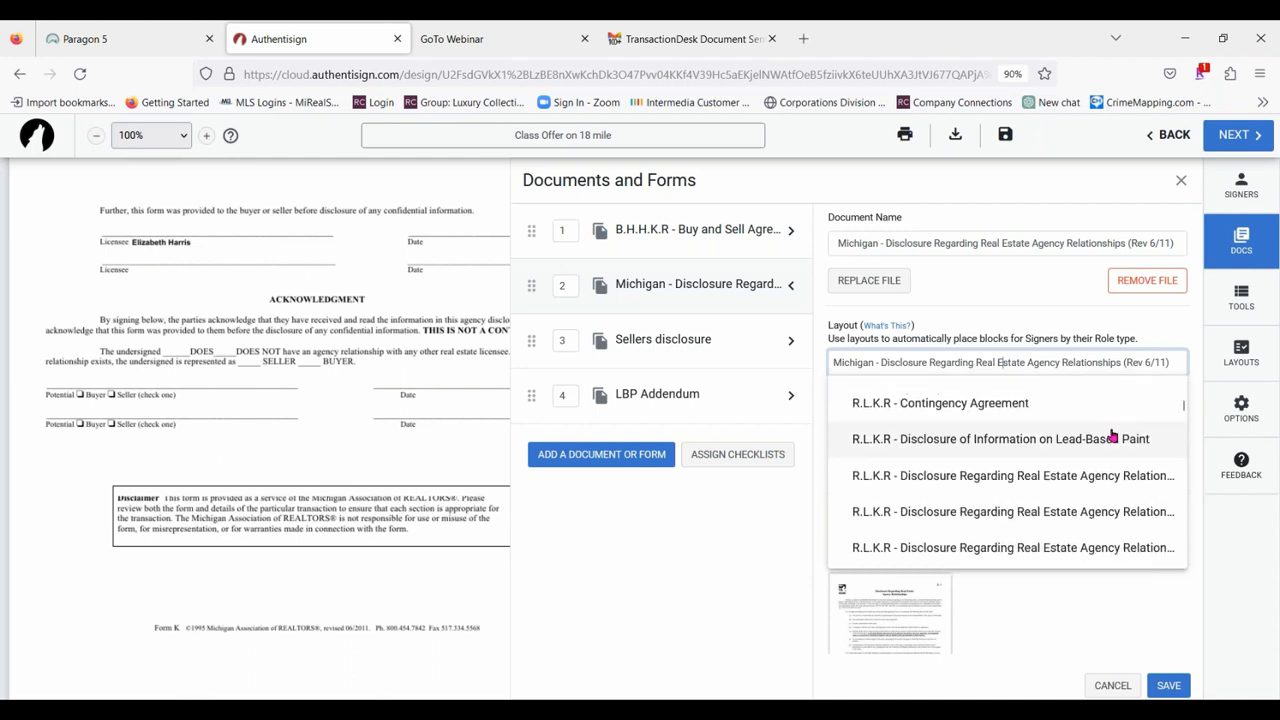
scroll(1113, 436, "down", 3)
scroll(1135, 437, "up", 3)
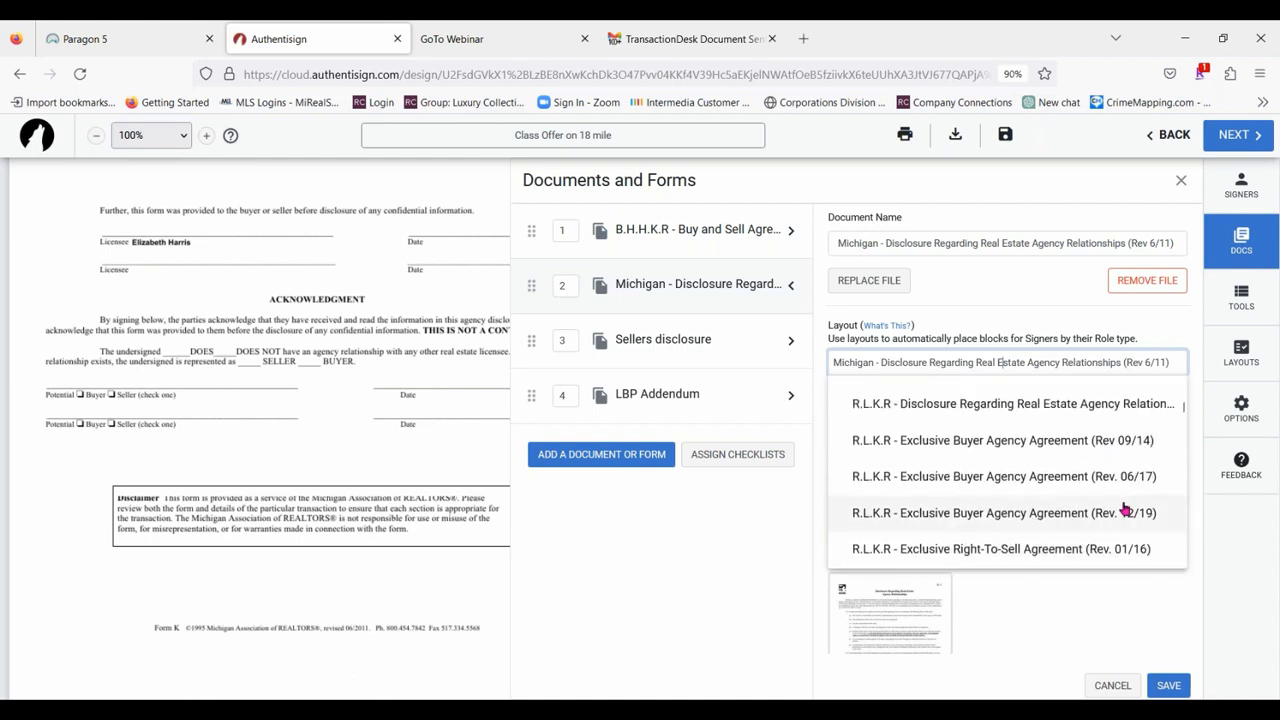
scroll(1173, 452, "up", 2)
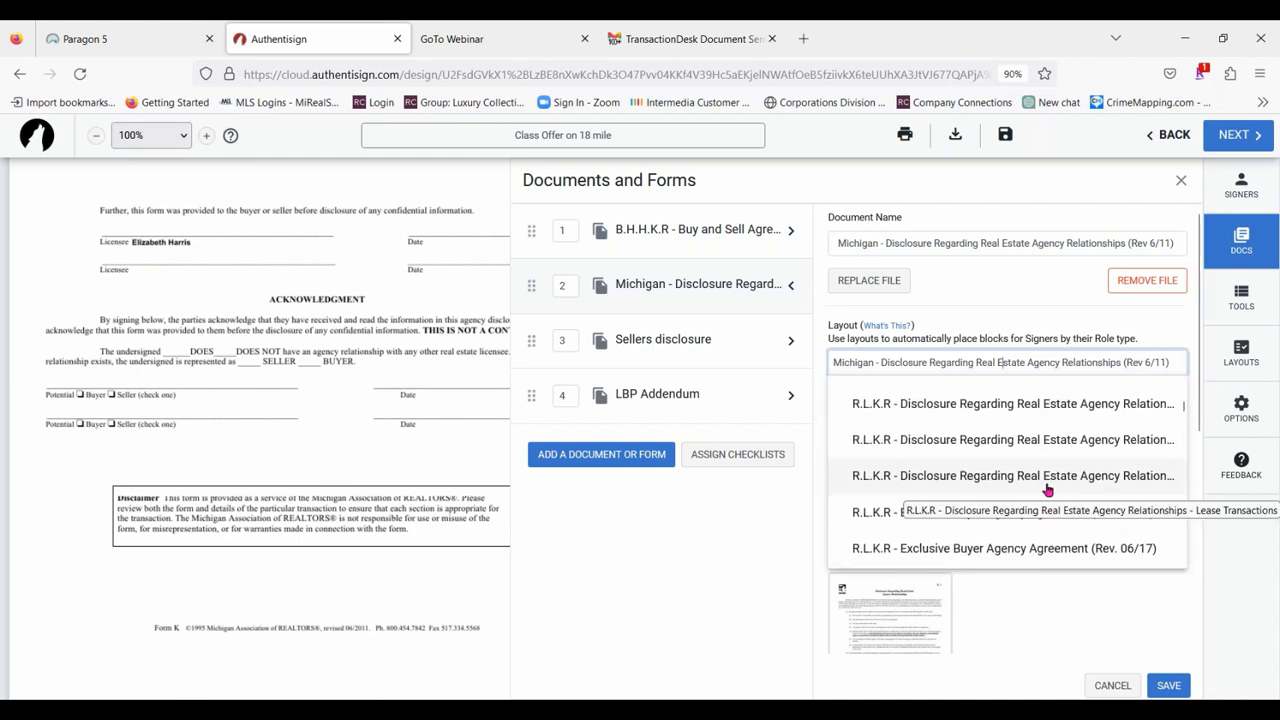
scroll(1047, 489, "down", 2)
scroll(1049, 490, "down", 15)
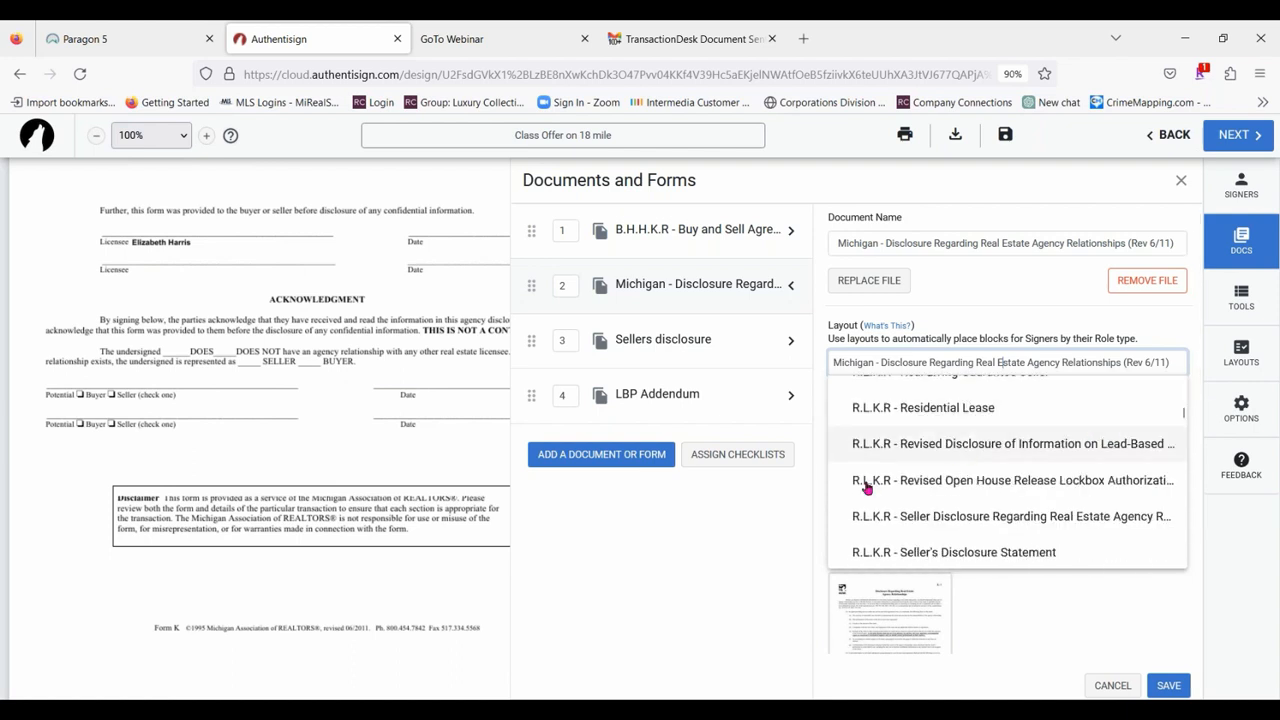
left_click(1059, 517)
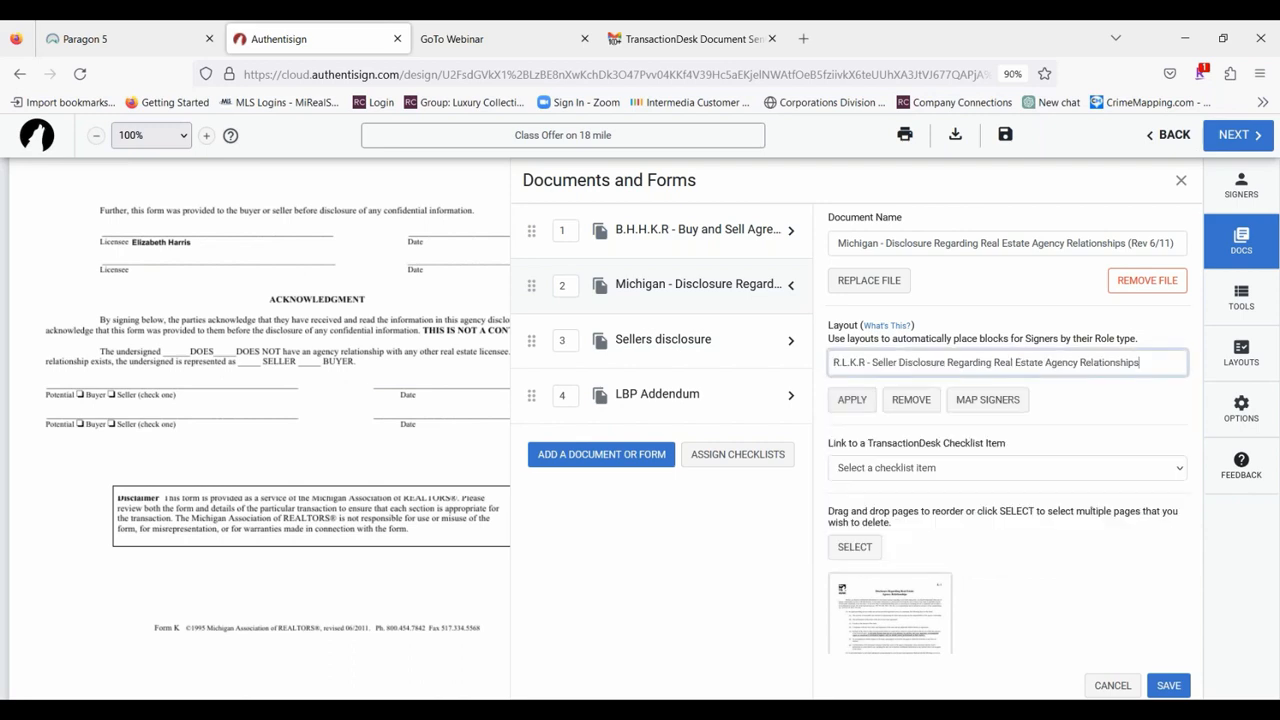
Try to assign the Michigan disclosure's signature blocks with the R.L.K.R seller layout, keeping the default signer mappings.
left_click(977, 400)
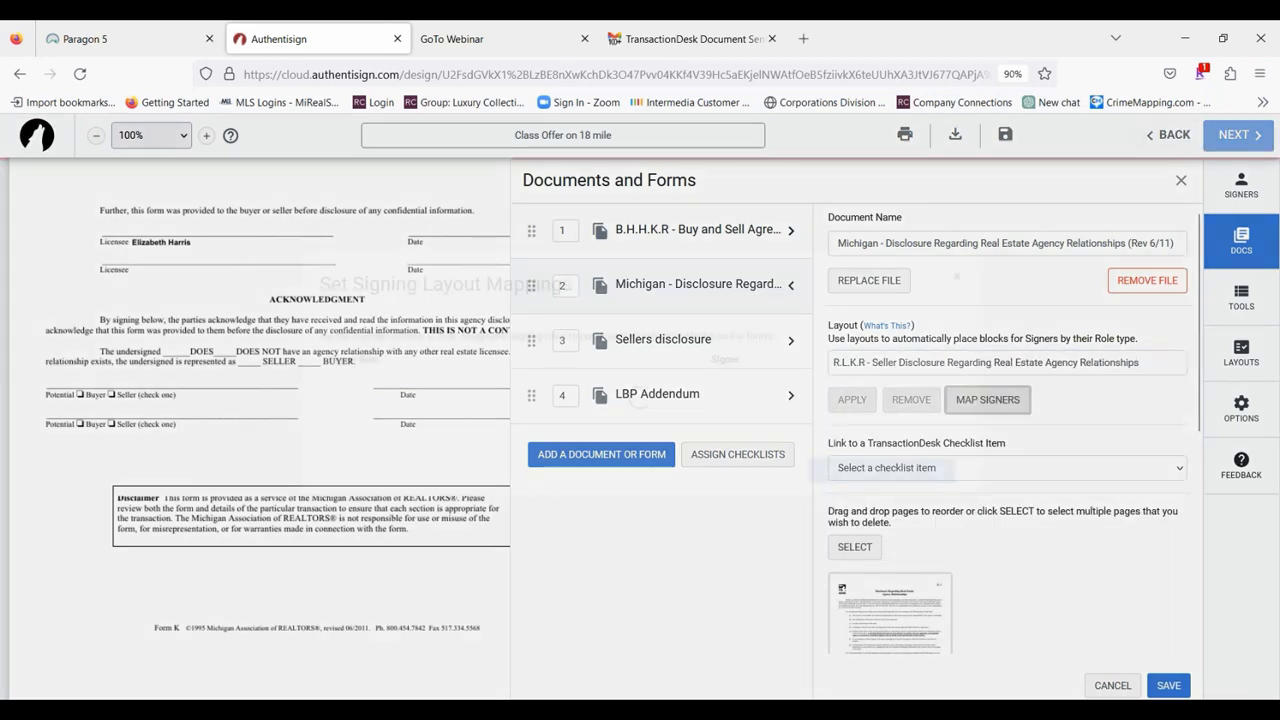
scroll(860, 440, "down", 2)
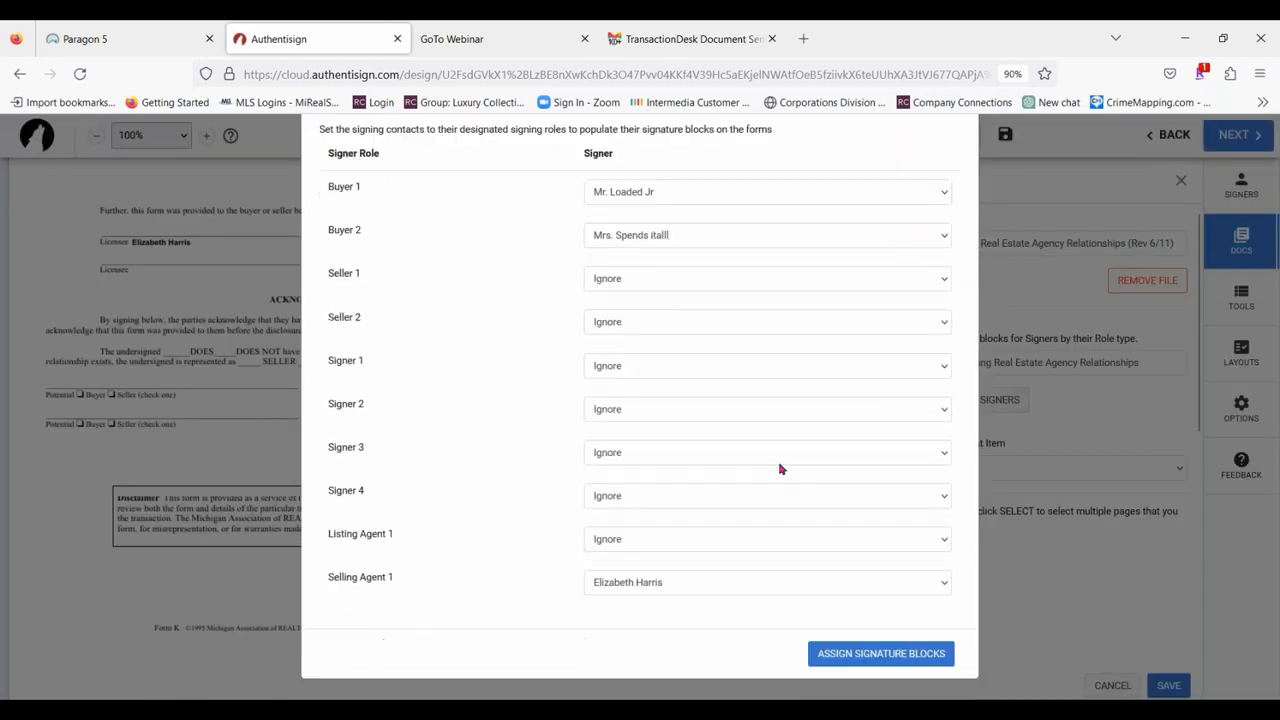
left_click(853, 655)
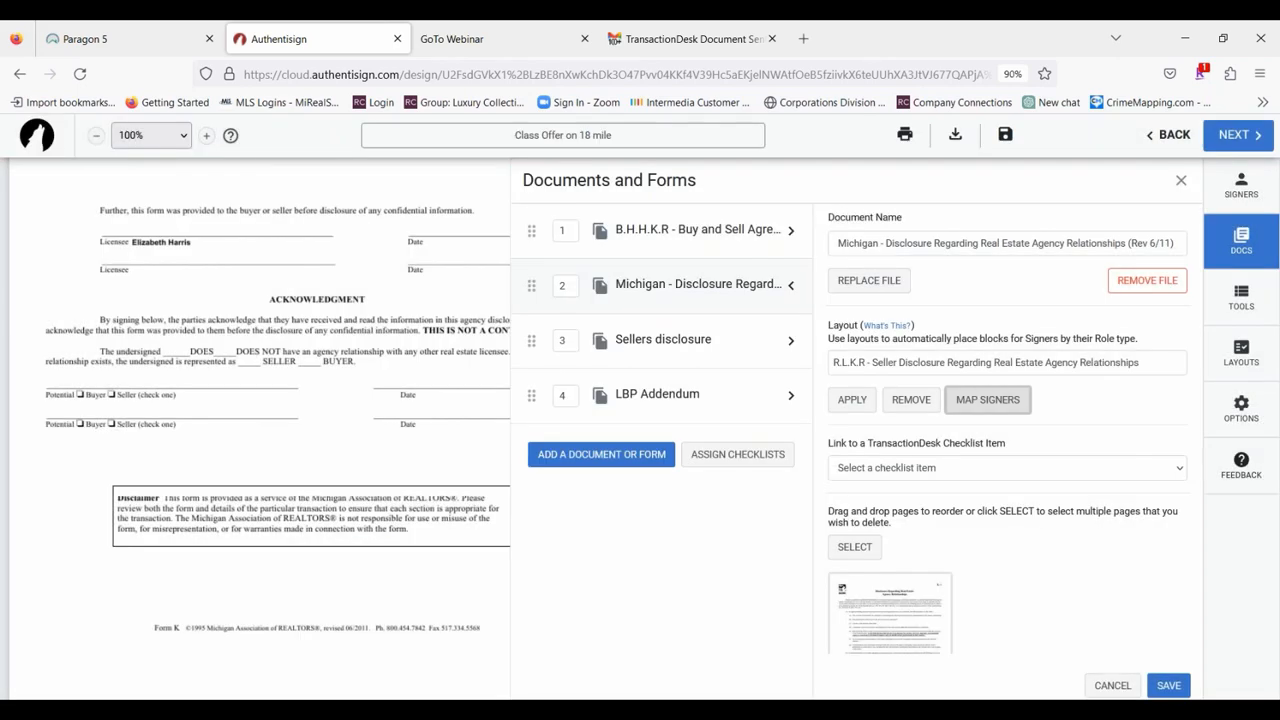
Browse the other layouts available for the Michigan disclosure and check which layout the Sellers disclosure uses.
left_click(1100, 370)
scroll(1055, 476, "down", 10)
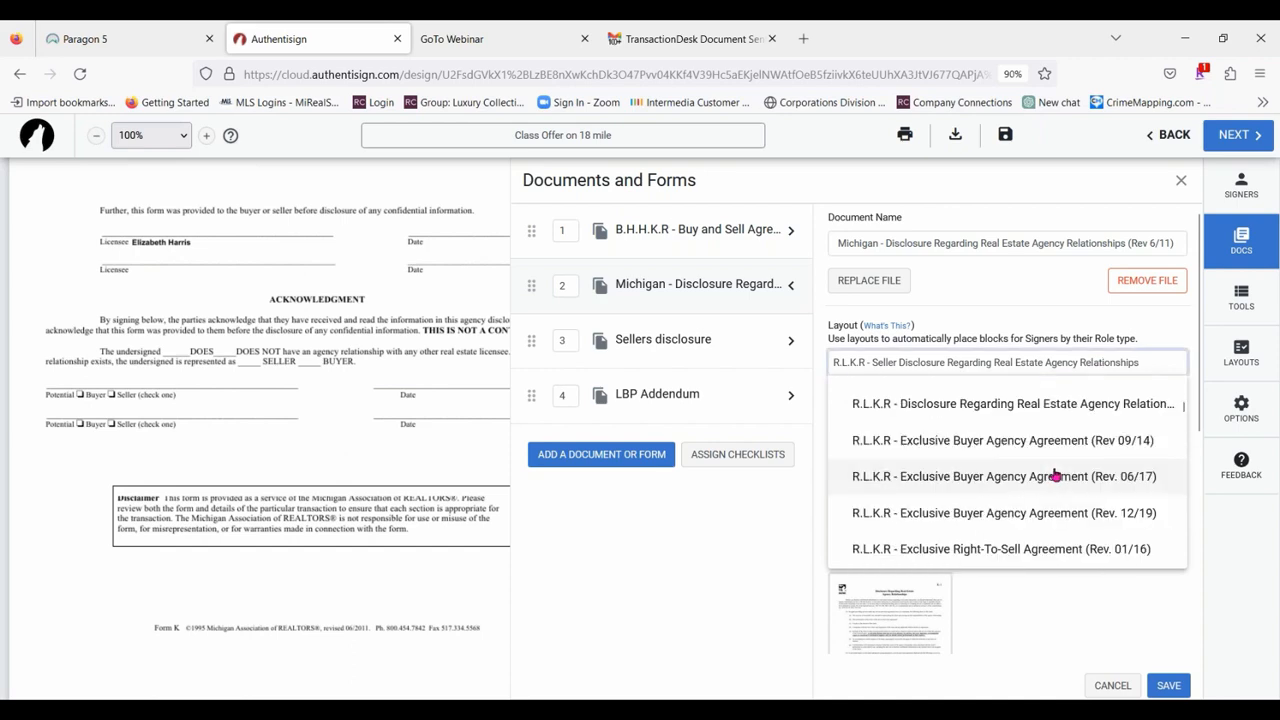
scroll(1055, 476, "down", 15)
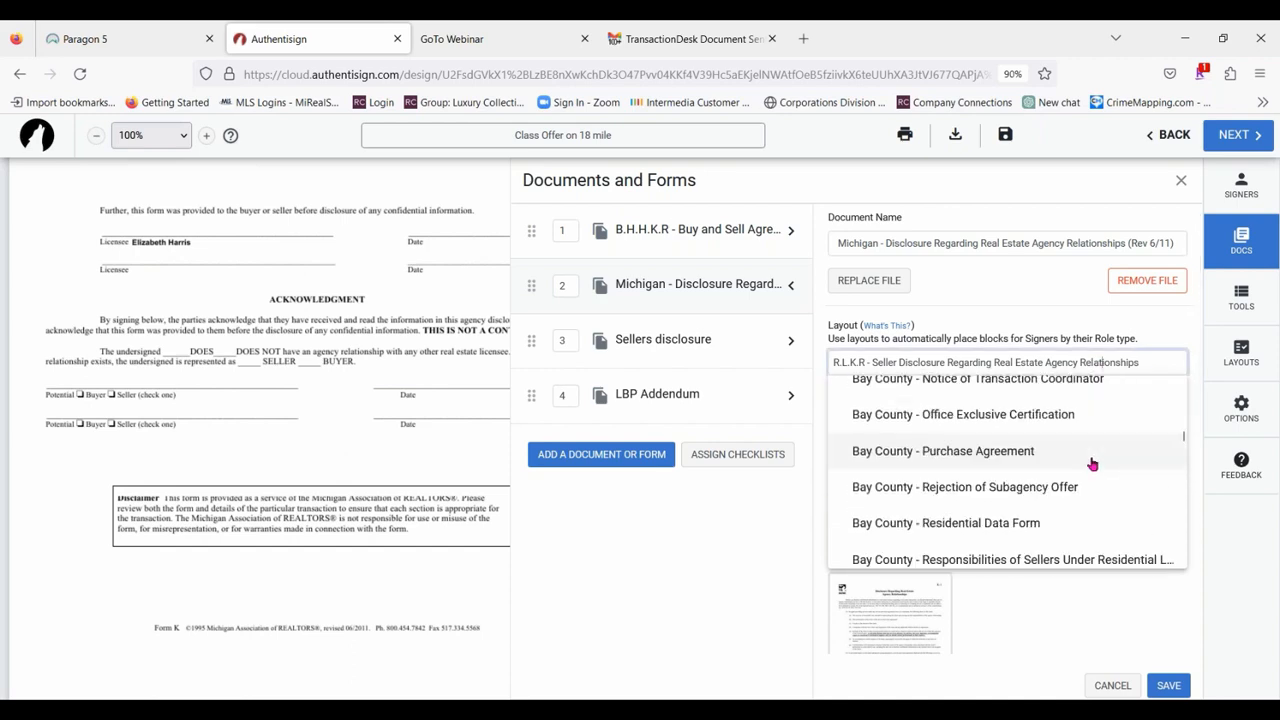
scroll(1092, 464, "down", 5)
scroll(1095, 440, "up", 15)
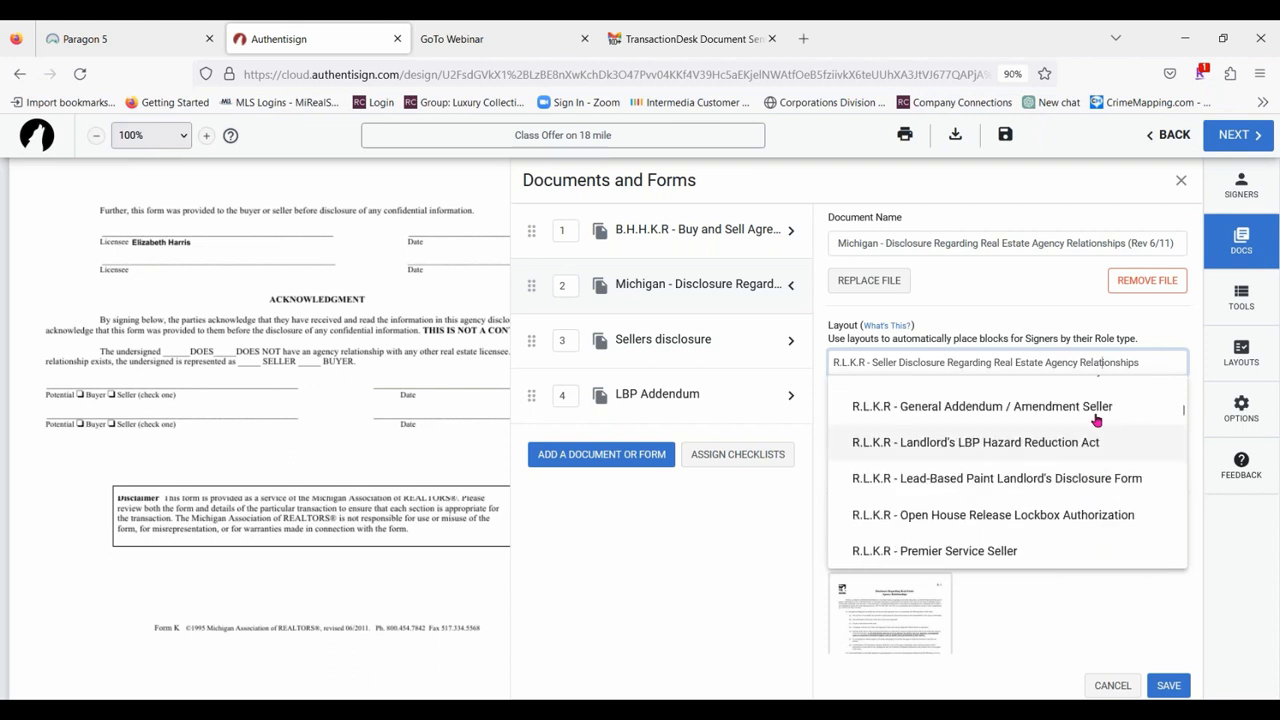
left_click(1149, 307)
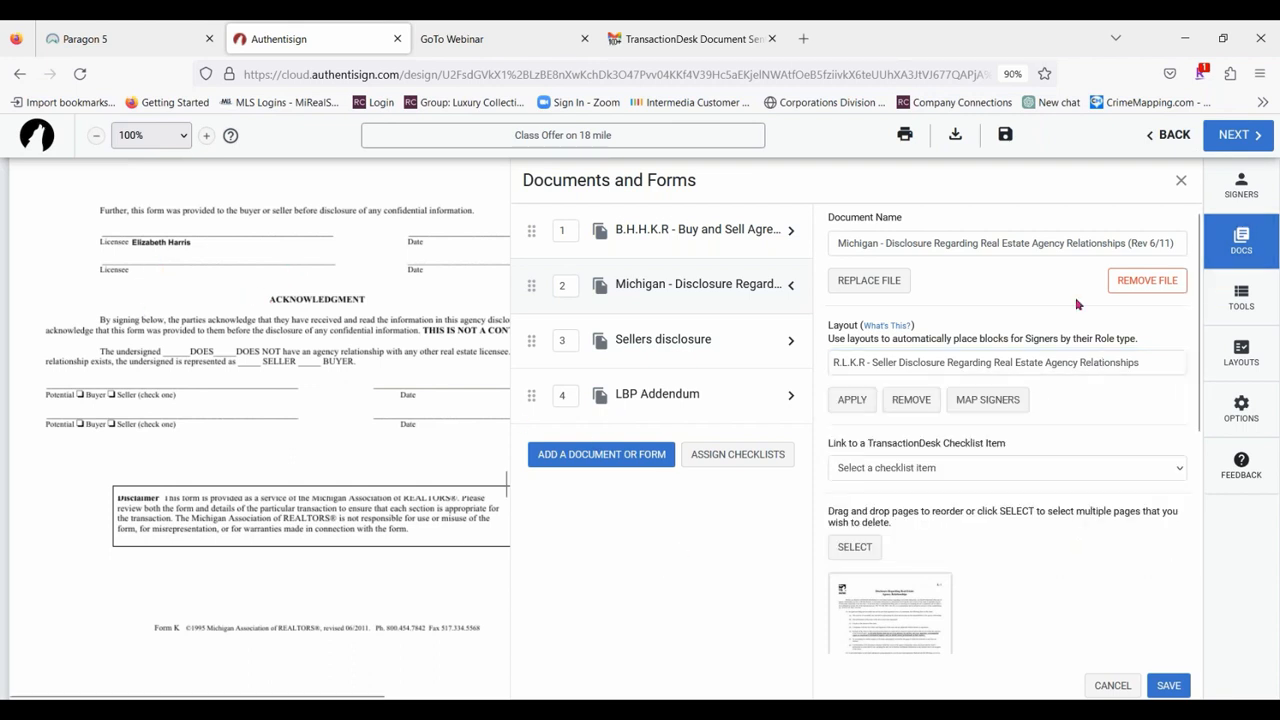
left_click(624, 341)
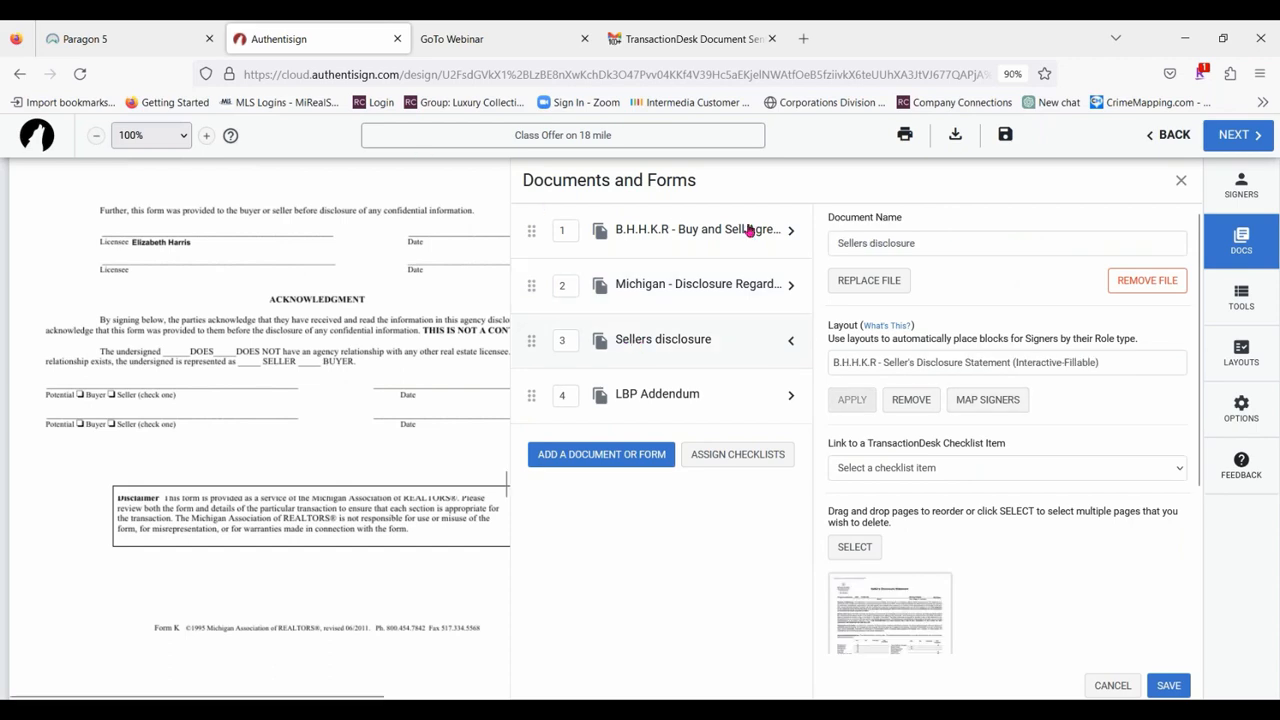
left_click(1181, 180)
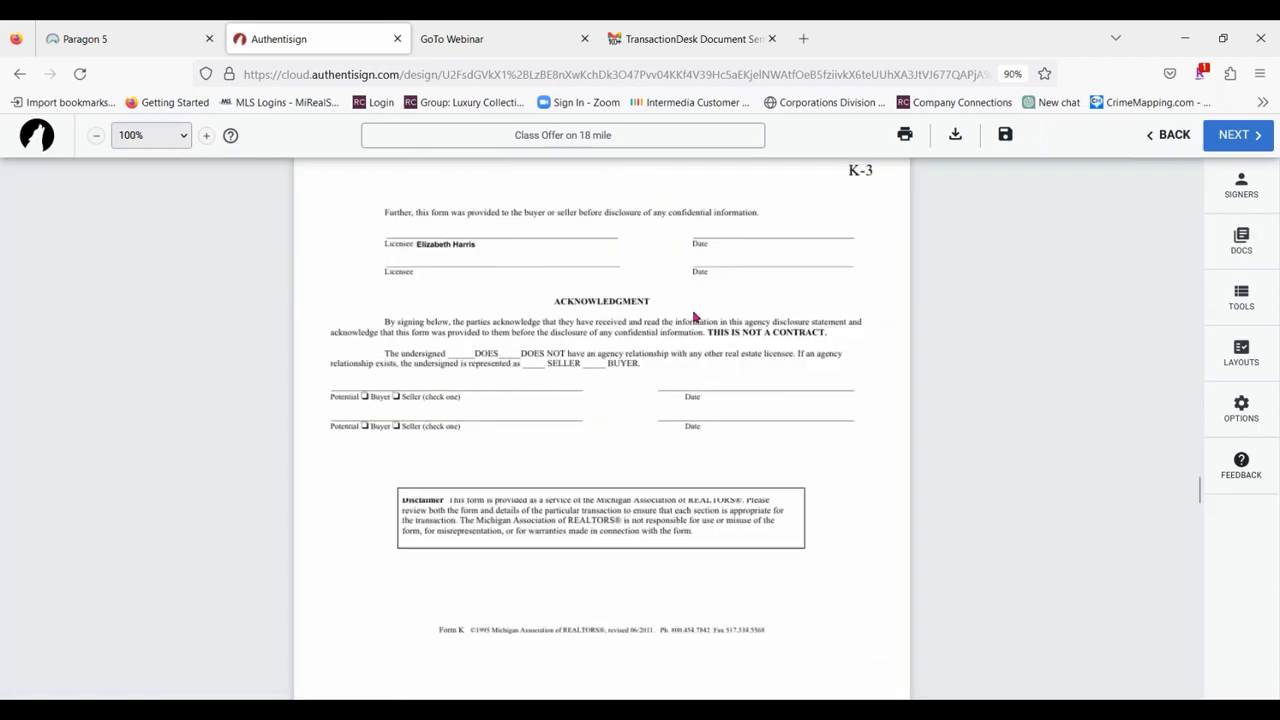
Return to the start of the Buy and Sell Agreement and show the signers available for the signing tools.
scroll(963, 411, "up", 10)
left_click(1241, 297)
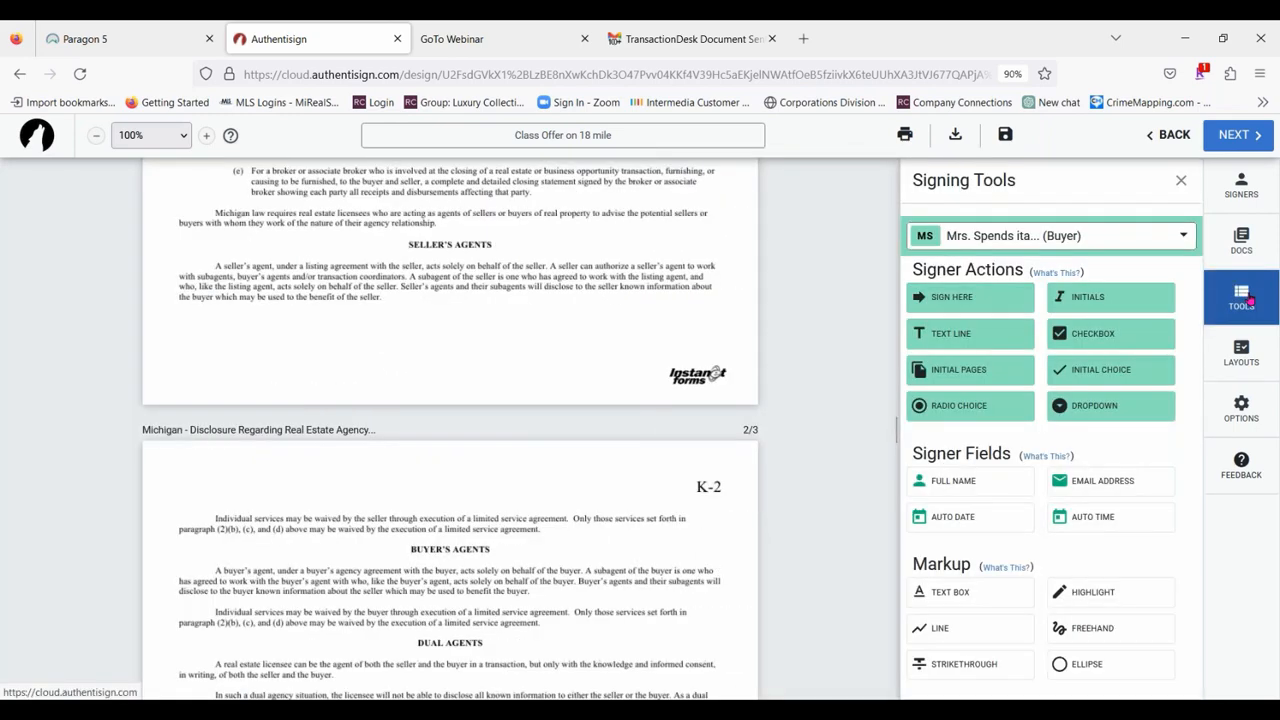
scroll(392, 400, "up", 15)
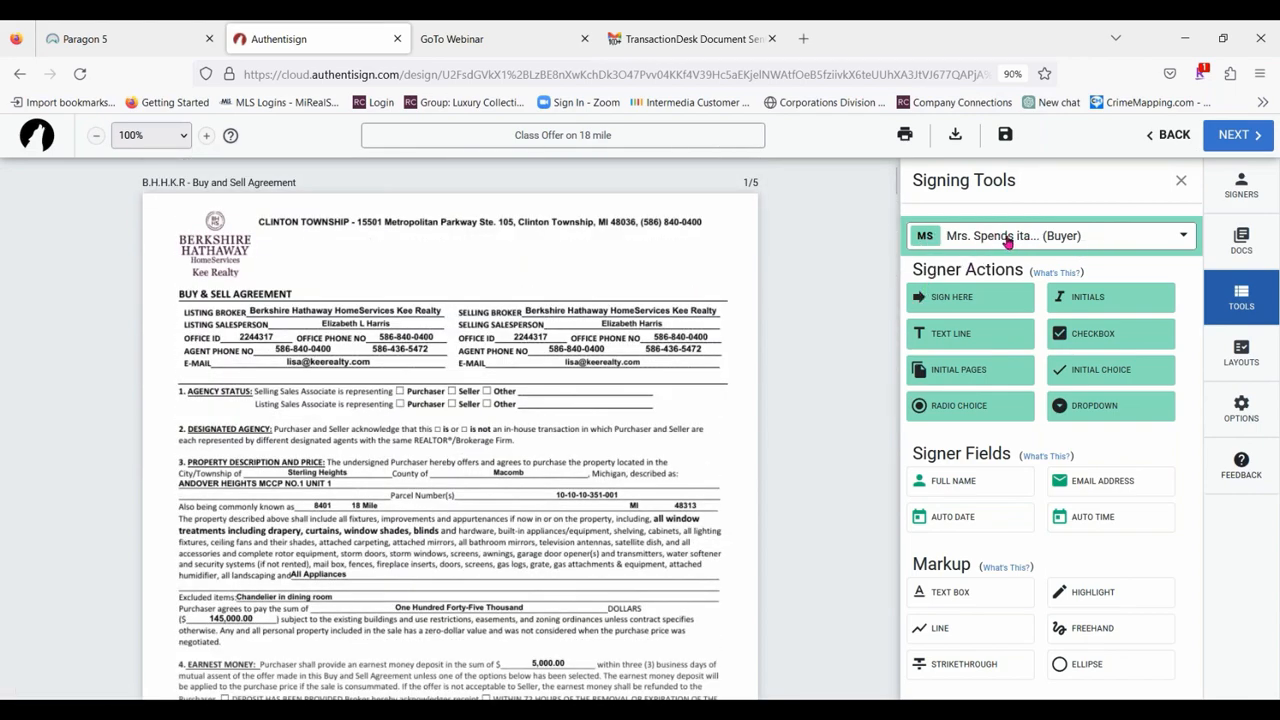
left_click(1160, 243)
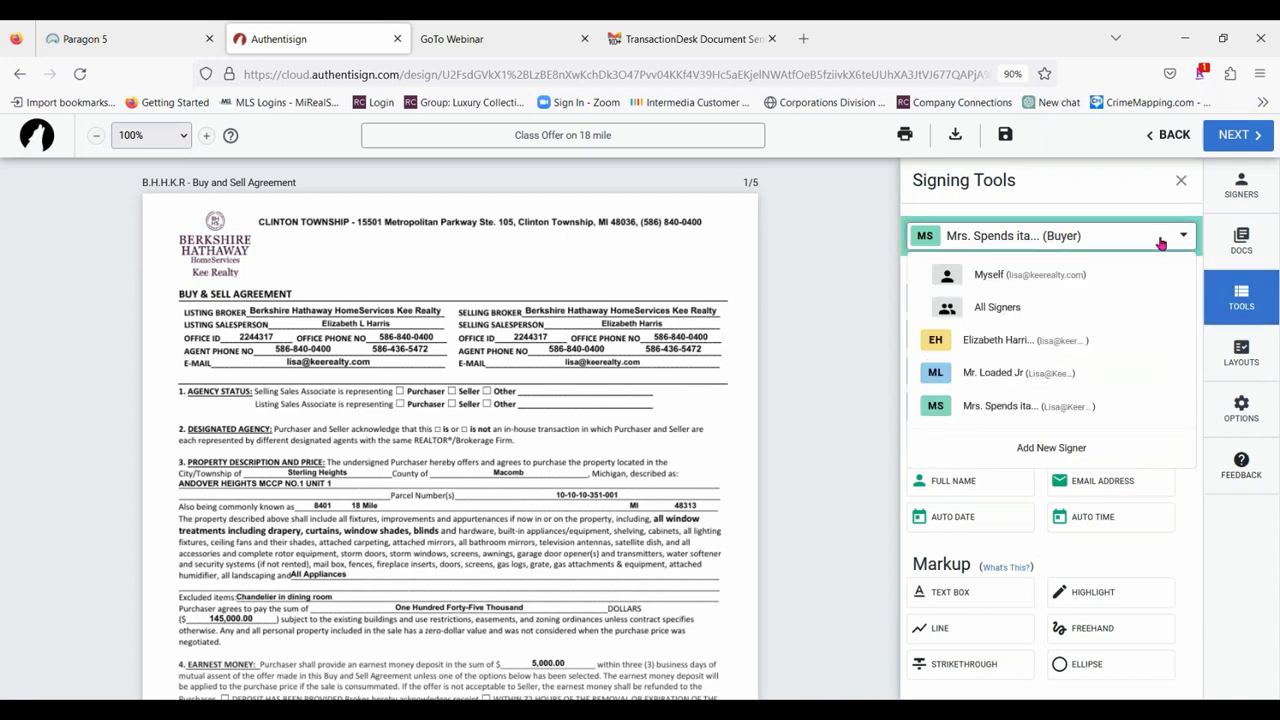
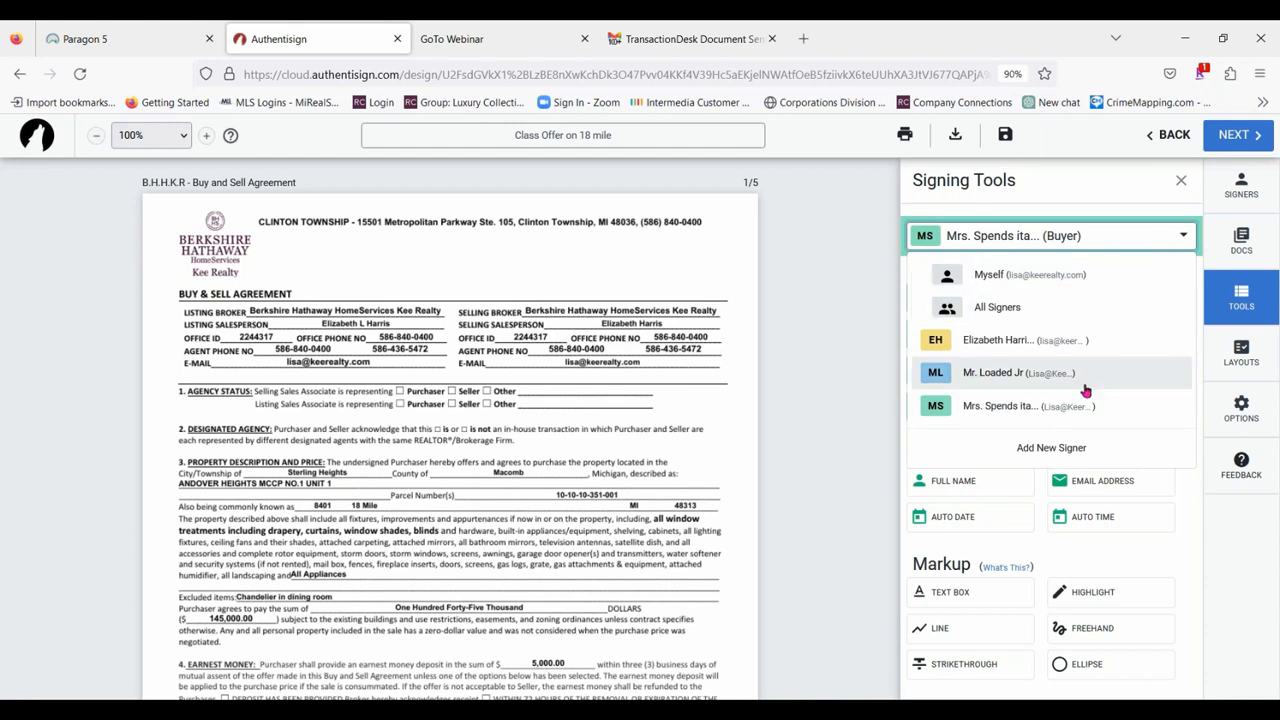
Set up Initial Pages for the first buyer with large initials, left alignment and placement at the bottom of the document.
left_click(1000, 372)
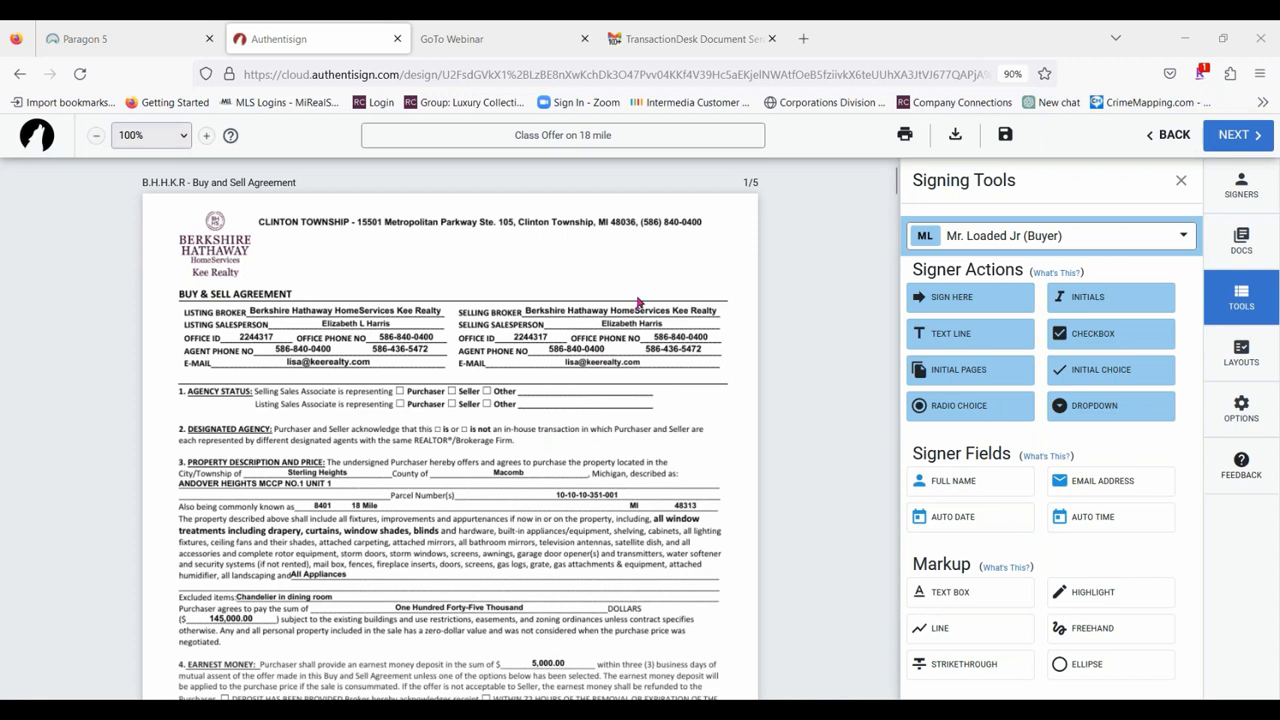
left_click(978, 374)
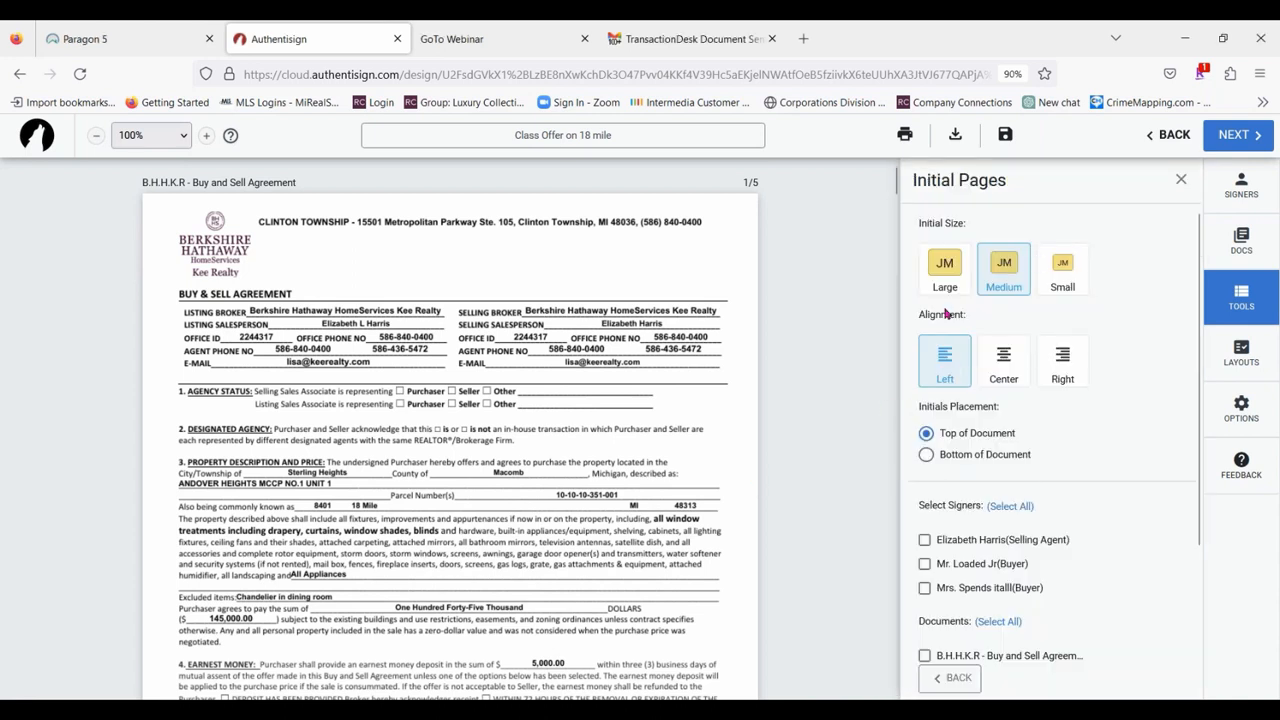
left_click(945, 270)
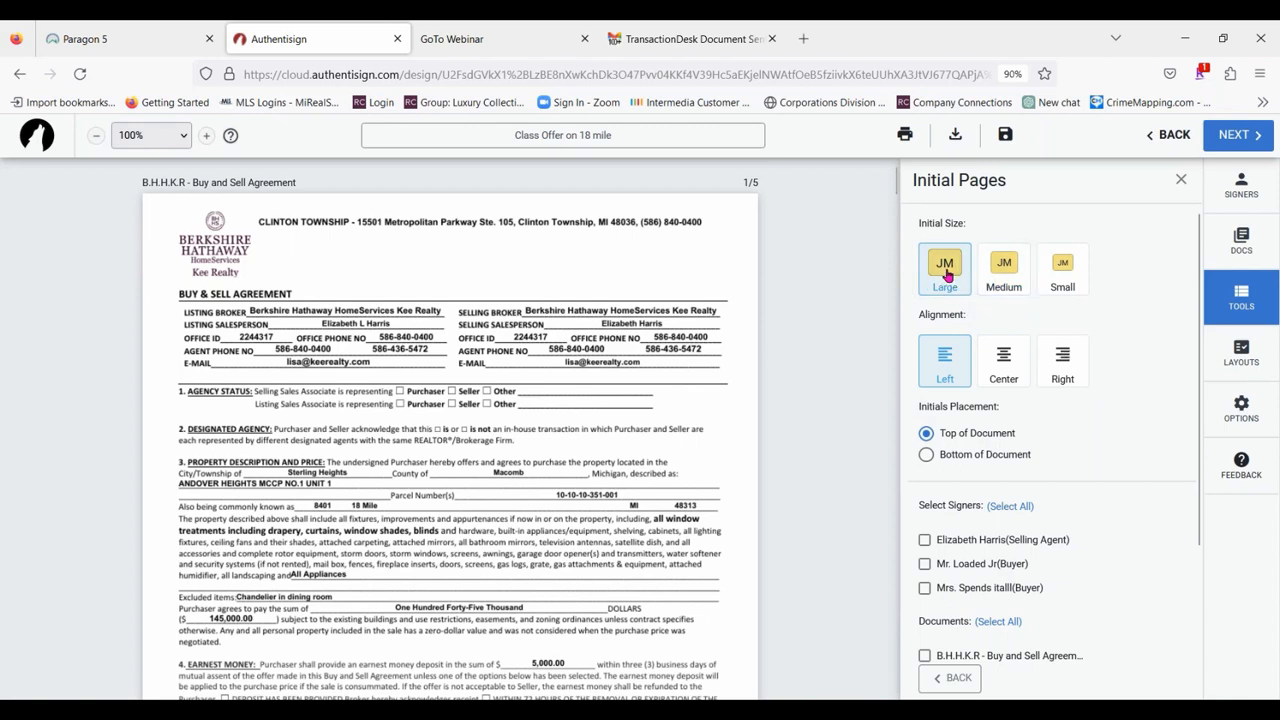
scroll(636, 600, "down", 5)
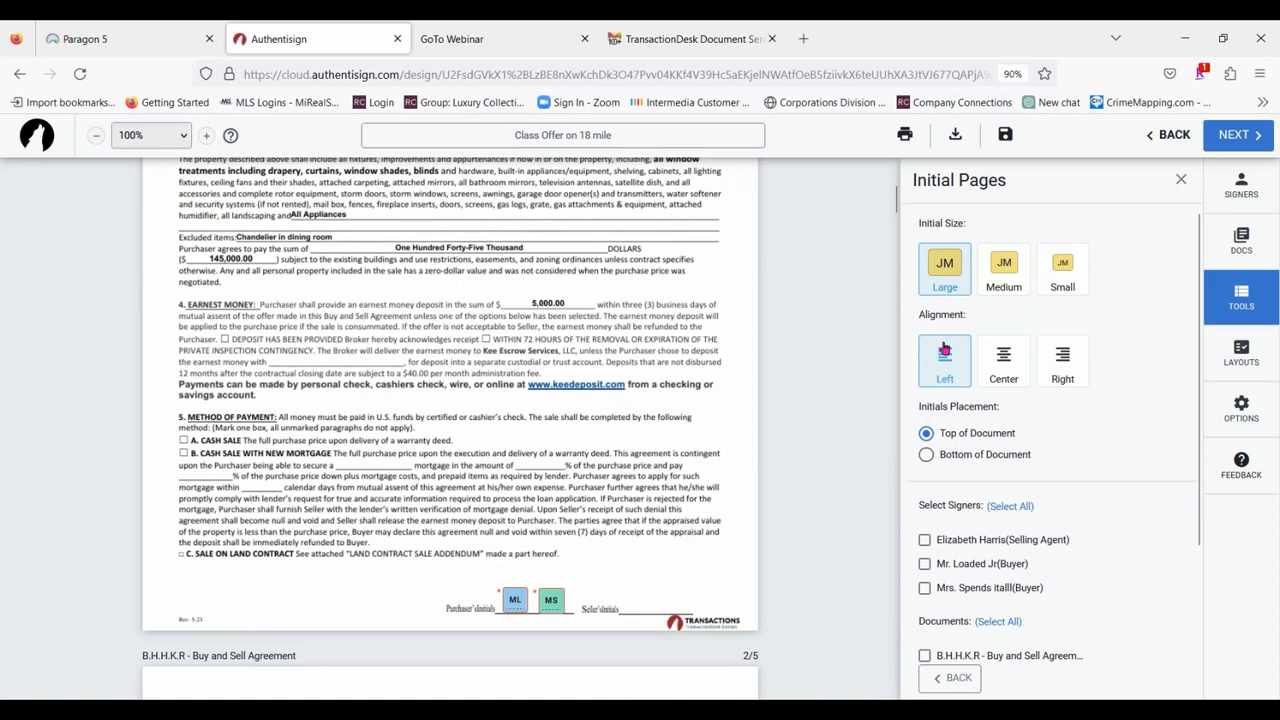
scroll(526, 430, "down", 3)
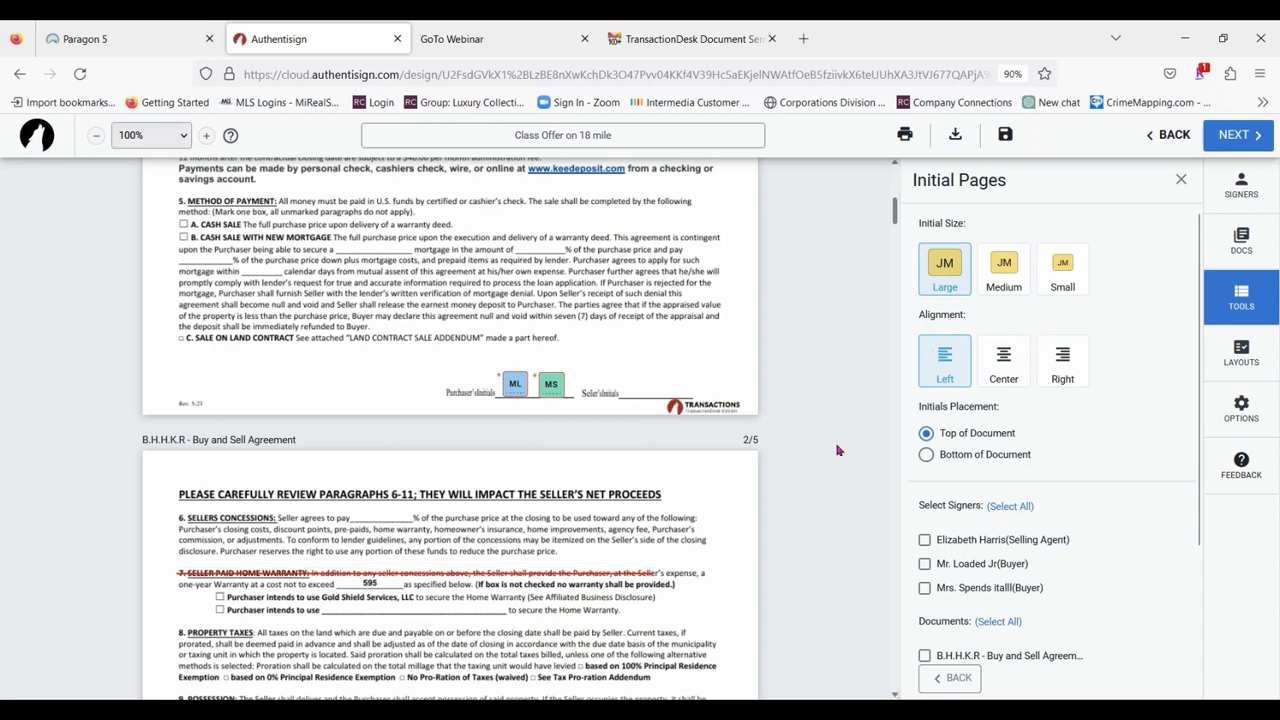
left_click(925, 458)
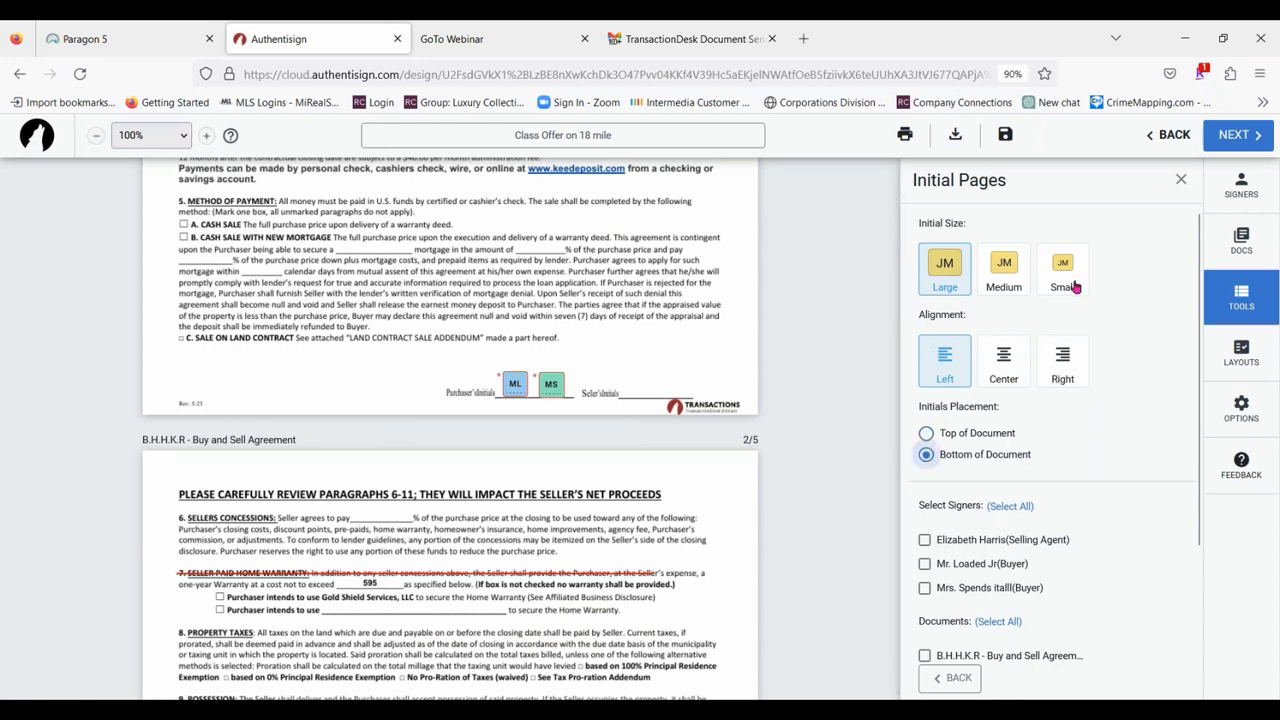
Place initials for both buyers on all 5 pages of the Buy and Sell Agreement.
scroll(1076, 287, "down", 3)
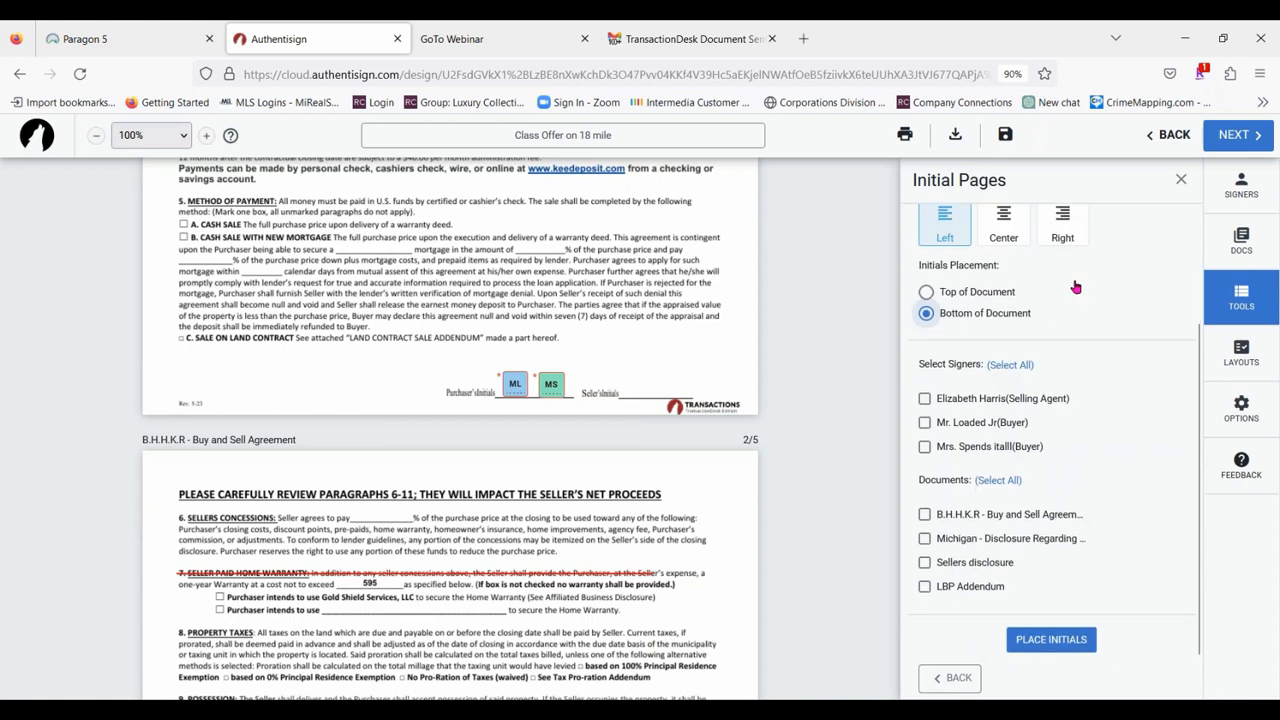
left_click(924, 422)
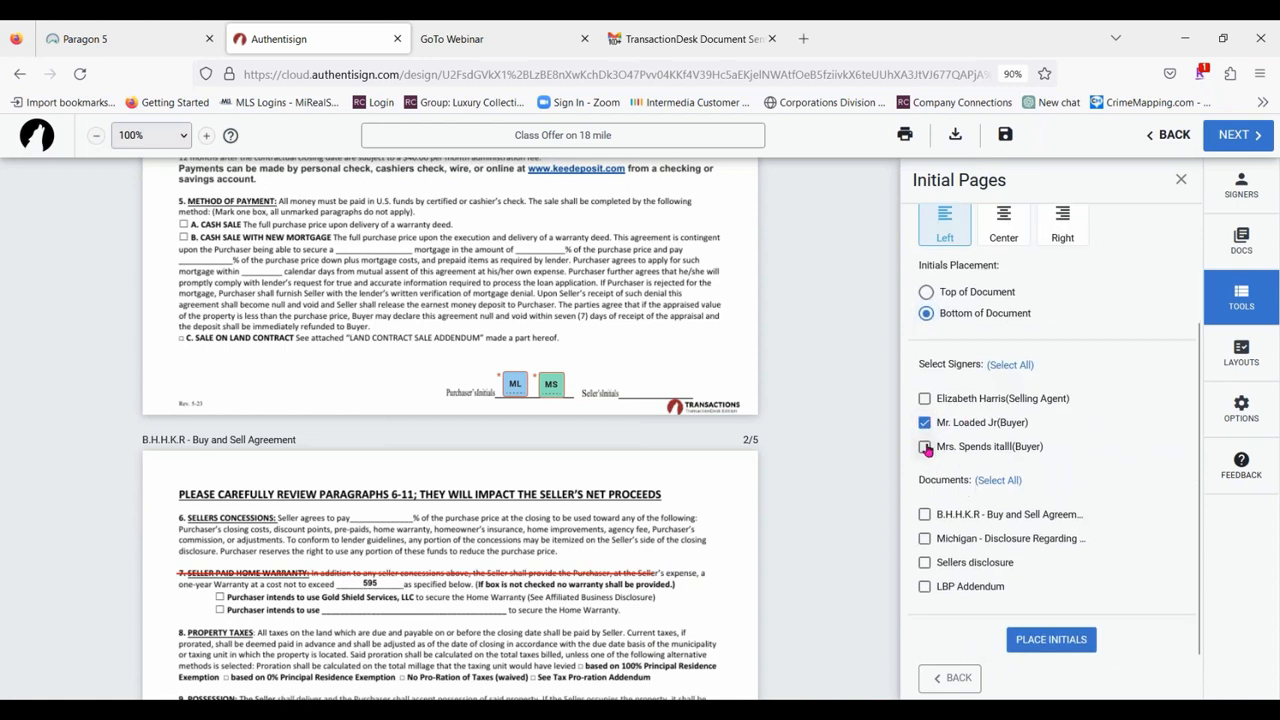
left_click(925, 449)
left_click(925, 515)
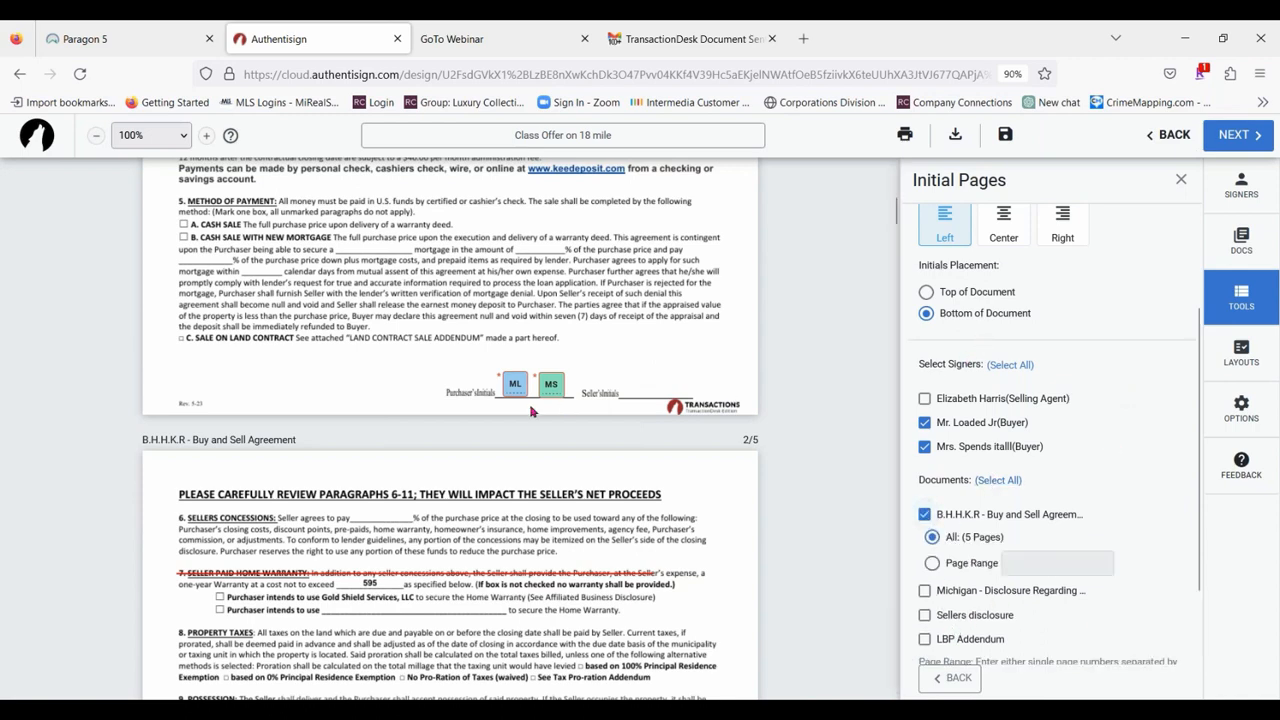
scroll(530, 412, "down", 20)
scroll(486, 434, "down", 2)
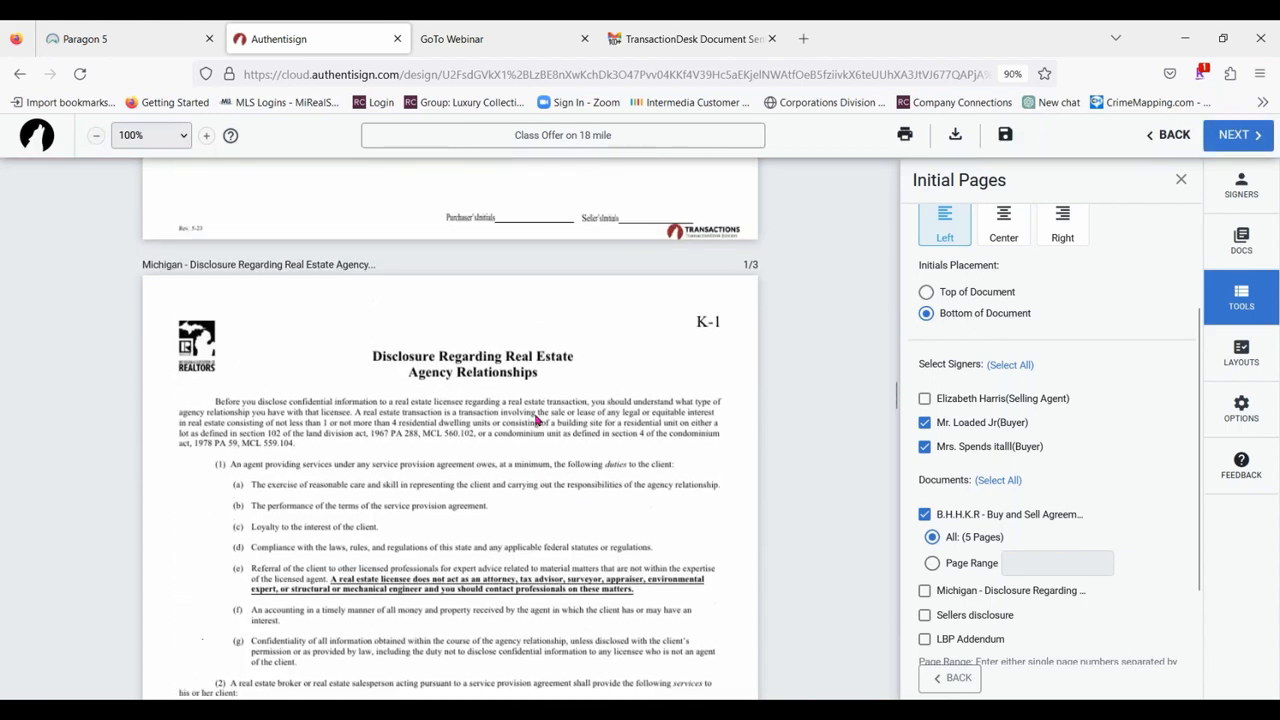
scroll(486, 434, "up", 1)
scroll(563, 420, "up", 2)
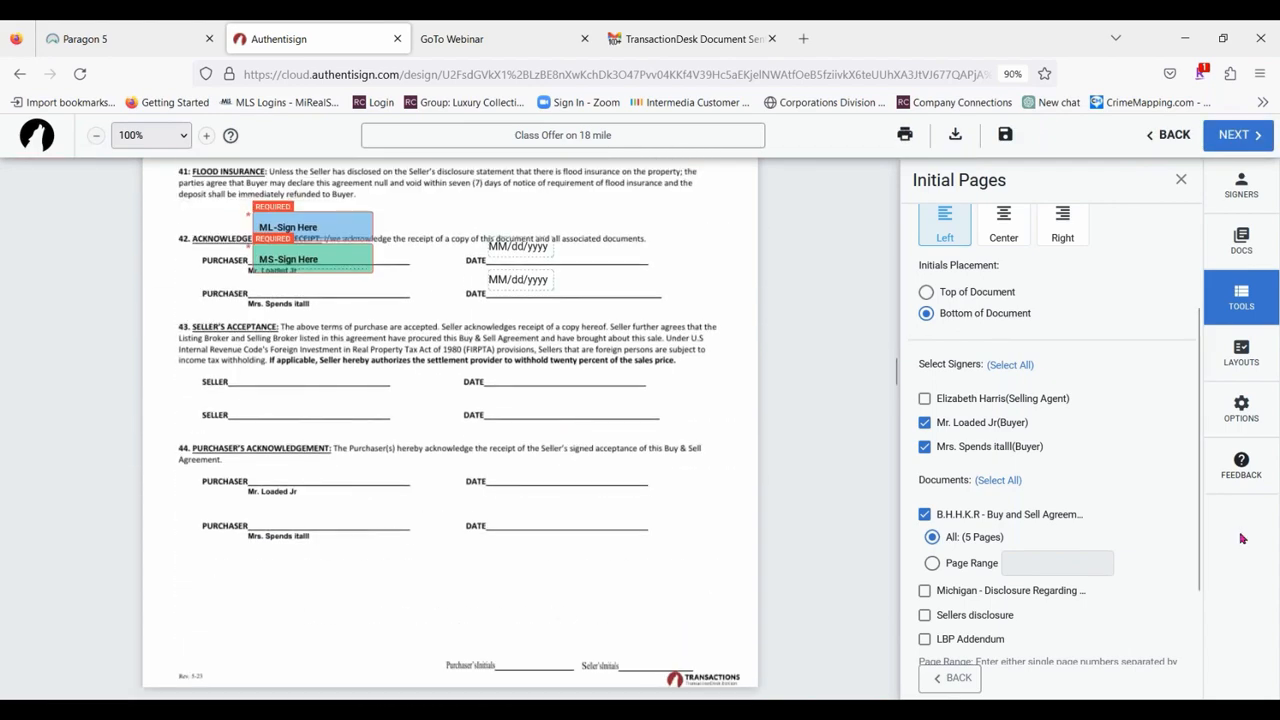
scroll(1130, 384, "down", 2)
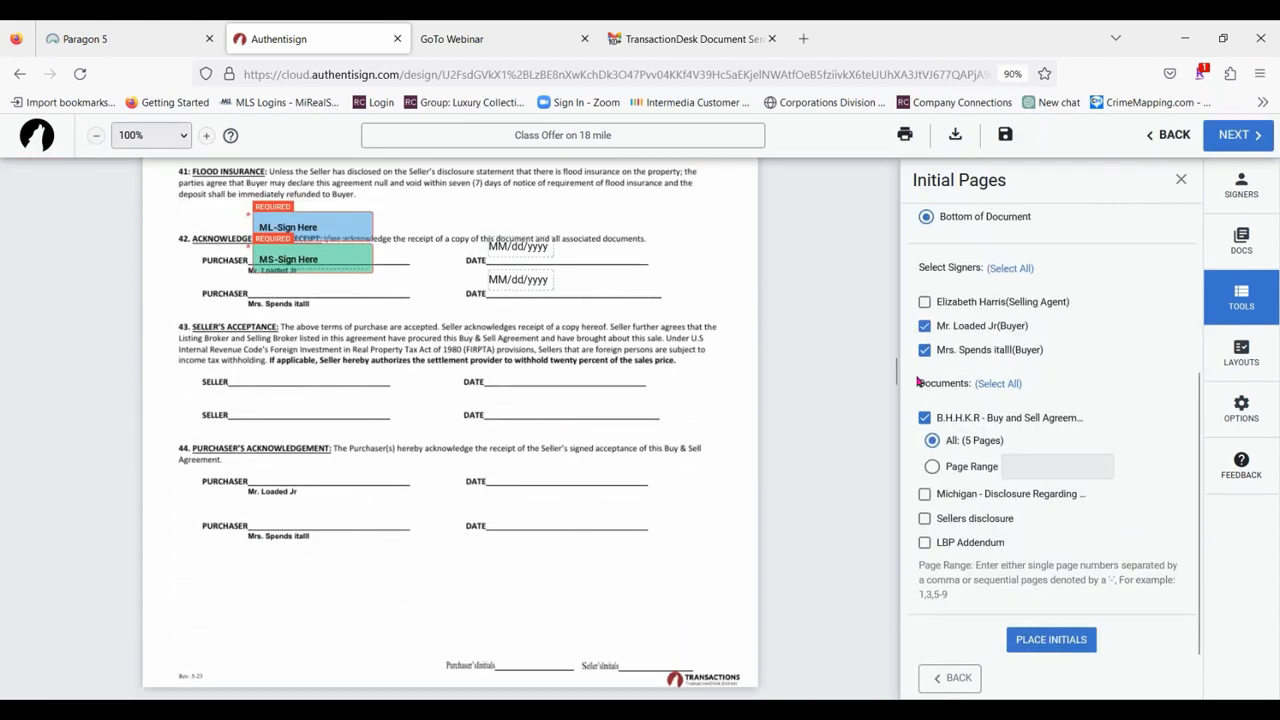
scroll(682, 536, "up", 5)
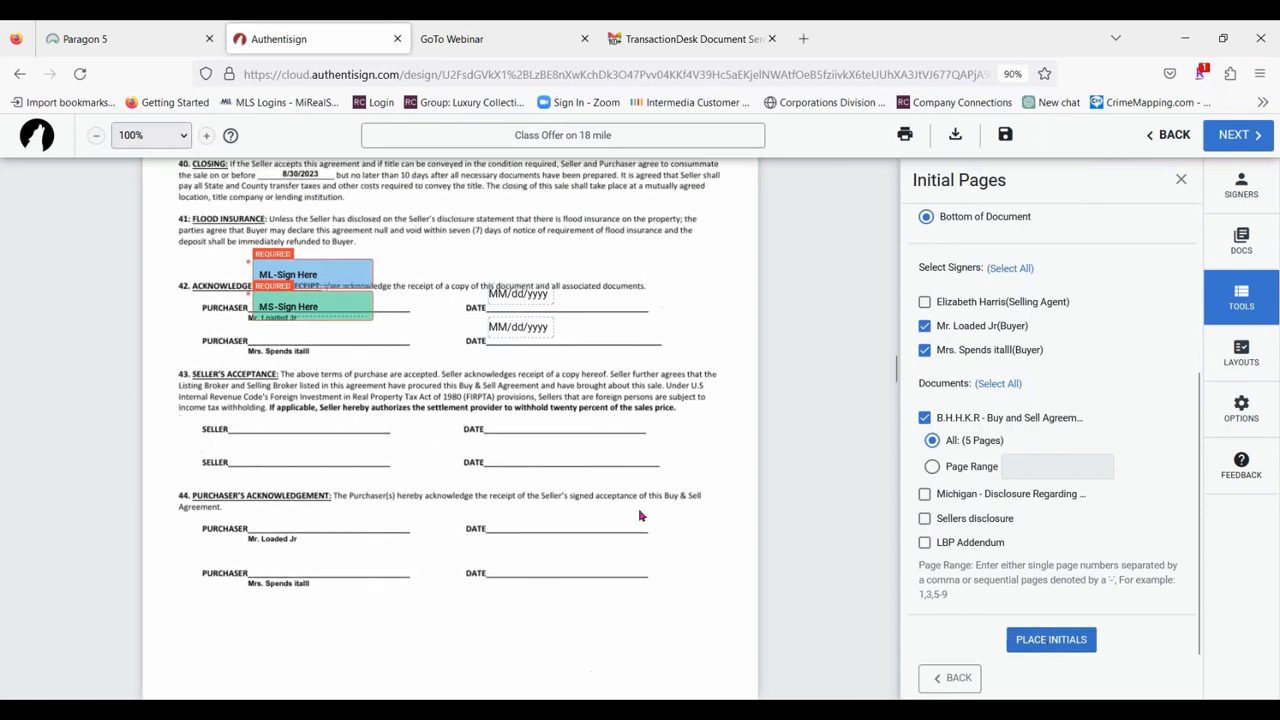
scroll(829, 536, "down", 1)
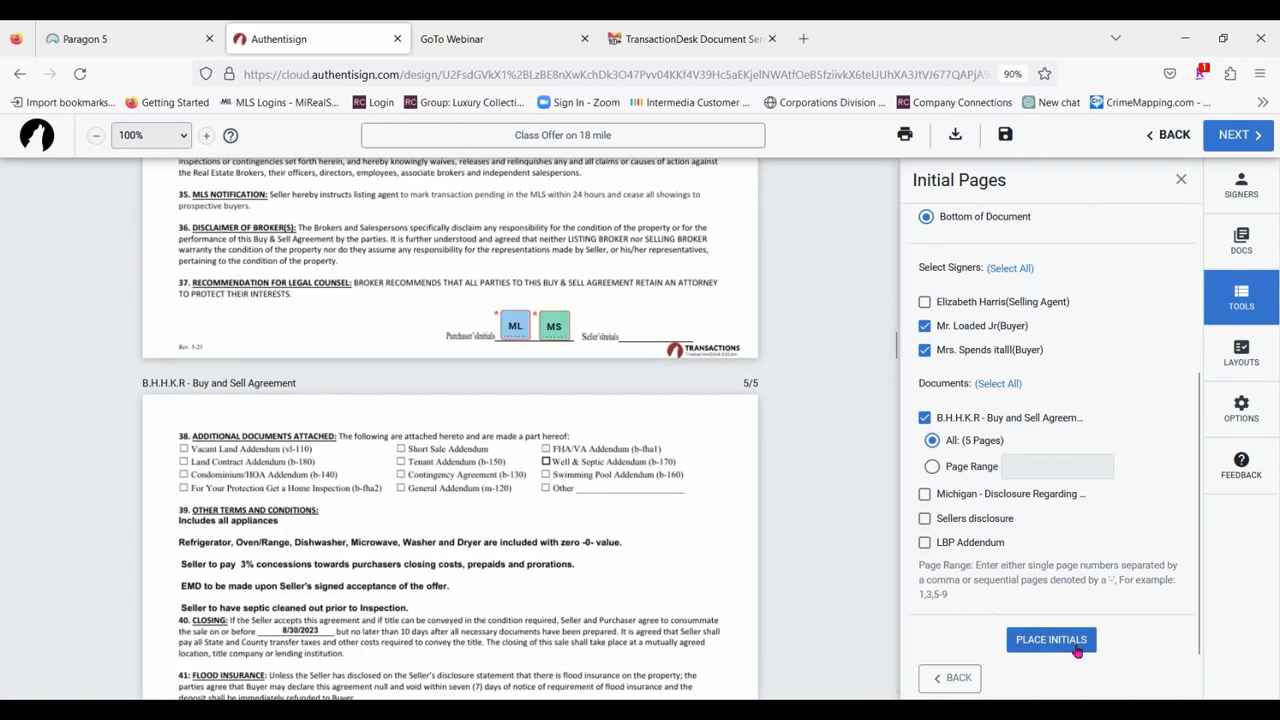
left_click(1051, 639)
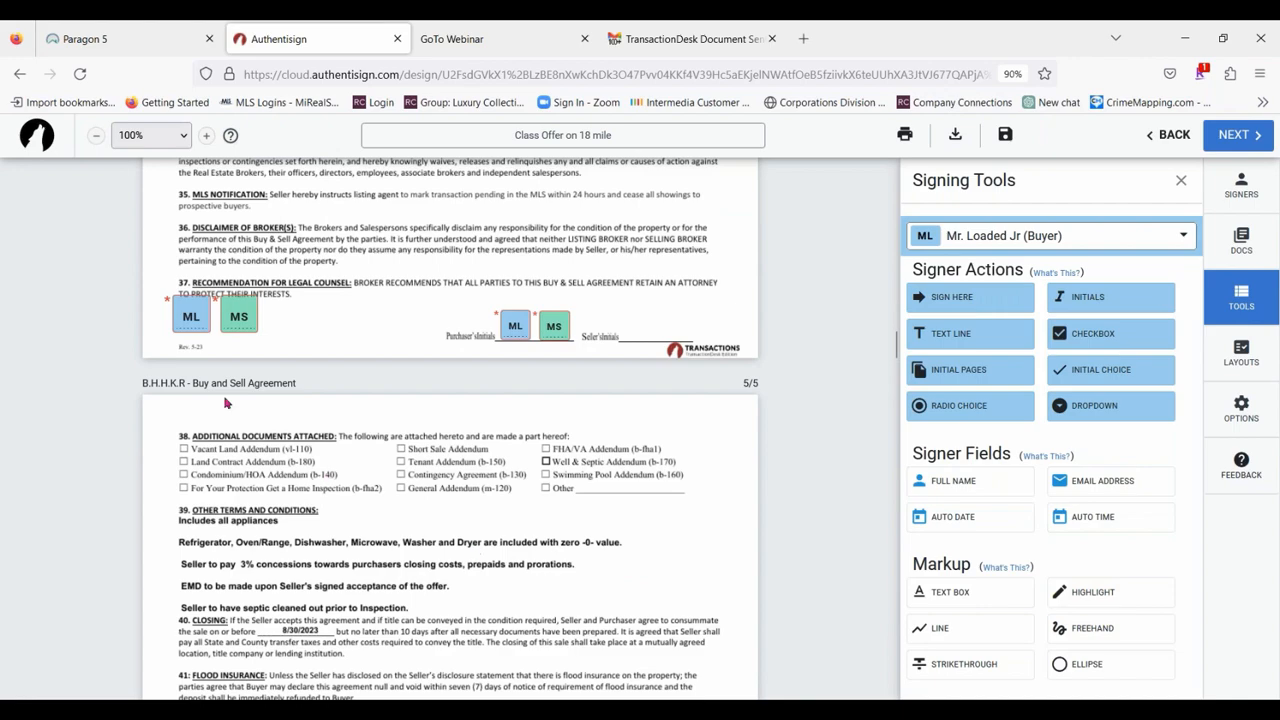
Move both buyers' large initials on page 3 of the Buy and Sell Agreement slightly inward from the left margin, below paragraph 28.
scroll(341, 417, "up", 3)
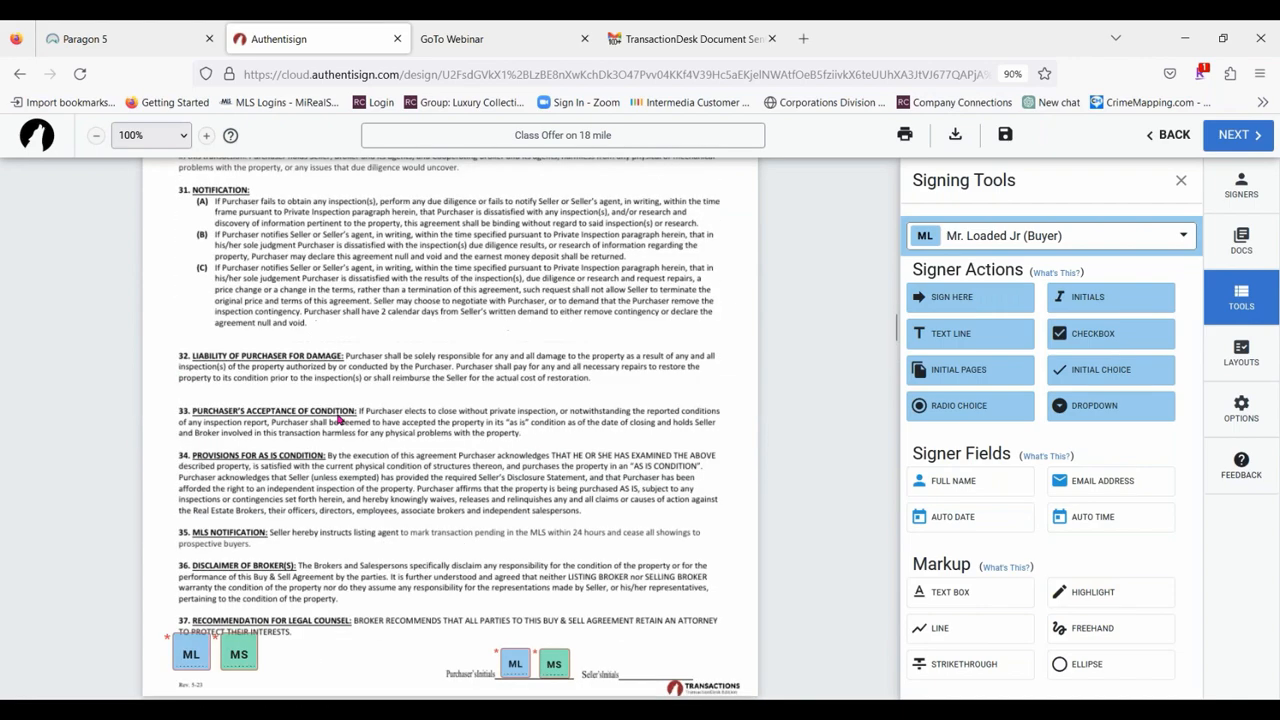
scroll(341, 417, "up", 12)
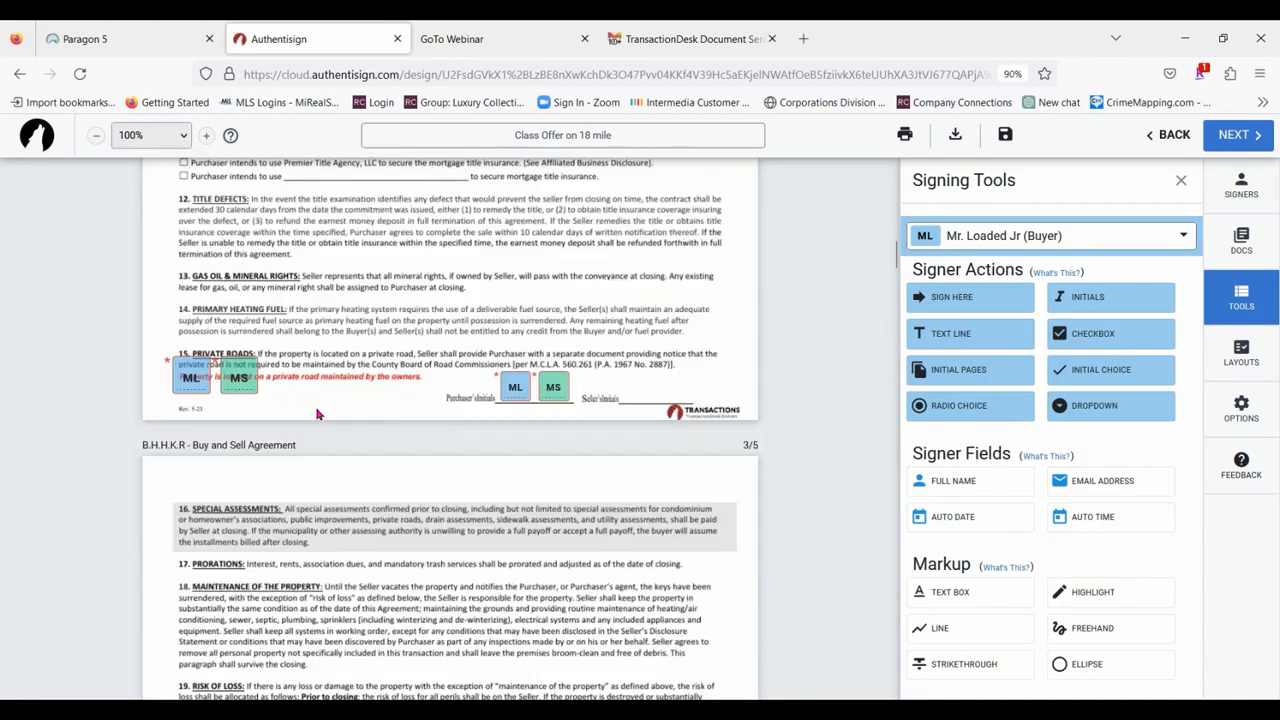
scroll(222, 402, "down", 10)
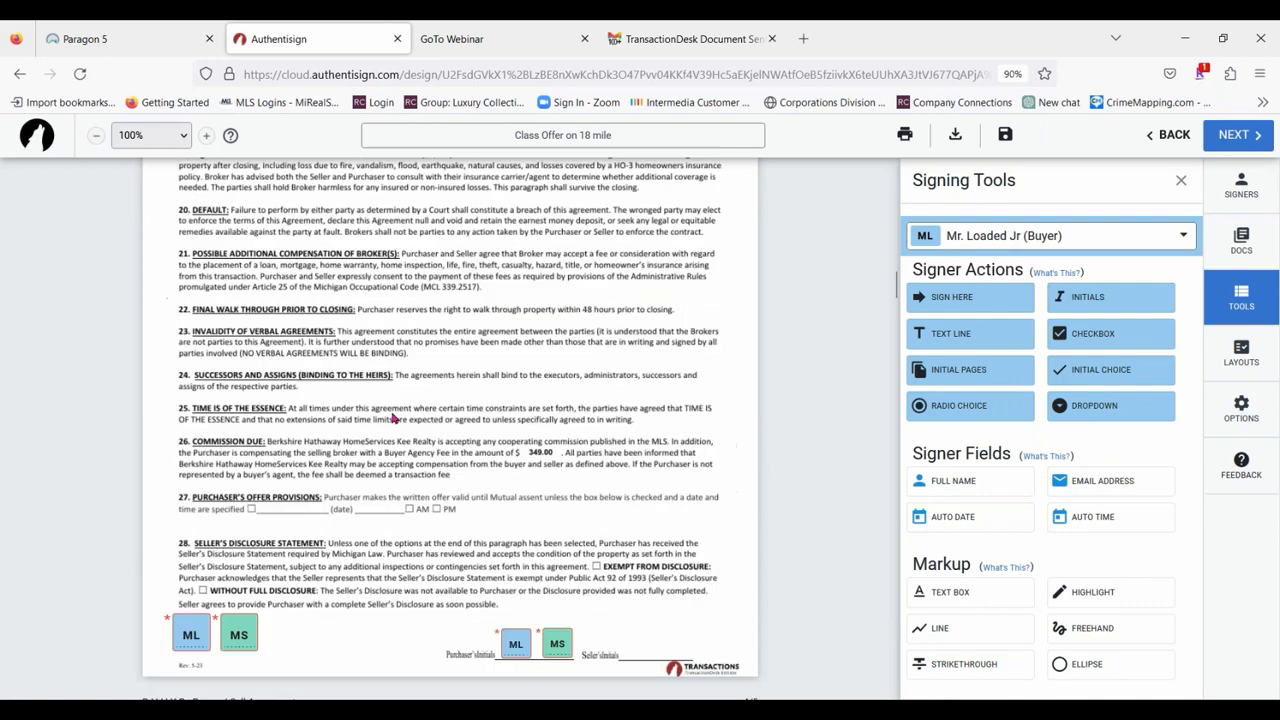
left_click_drag(250, 270, 301, 280)
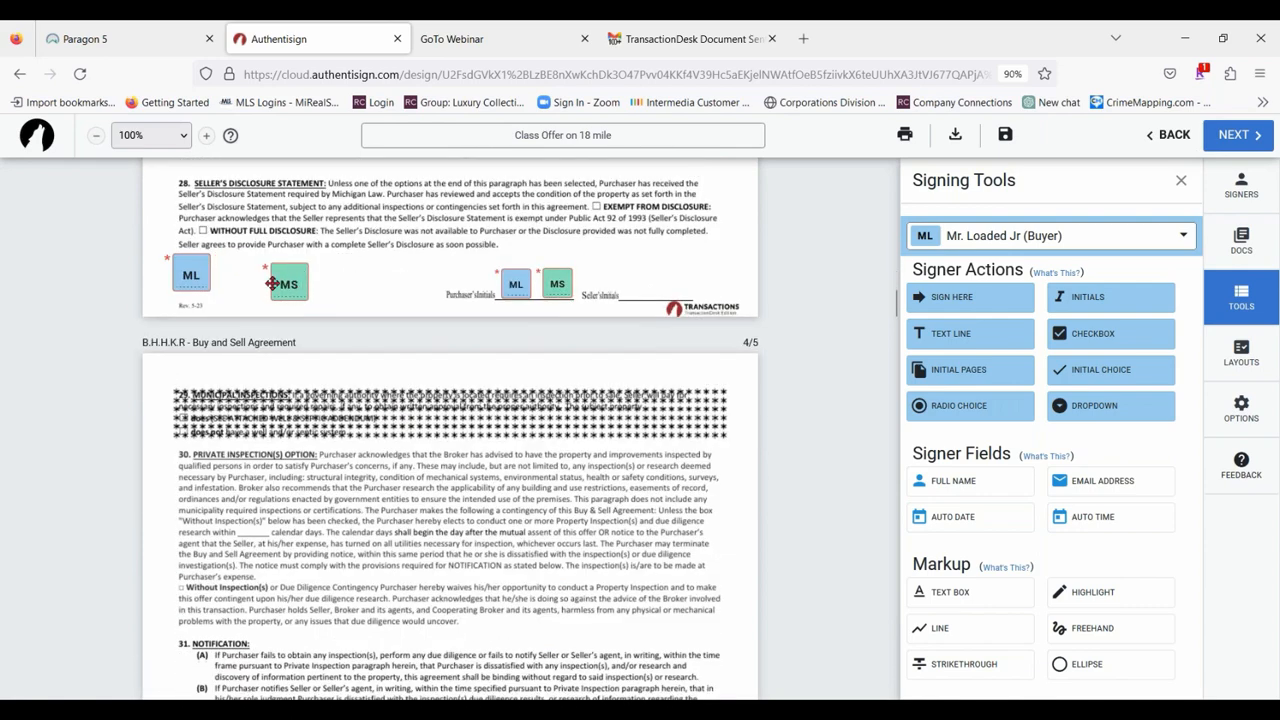
left_click_drag(209, 274, 284, 287)
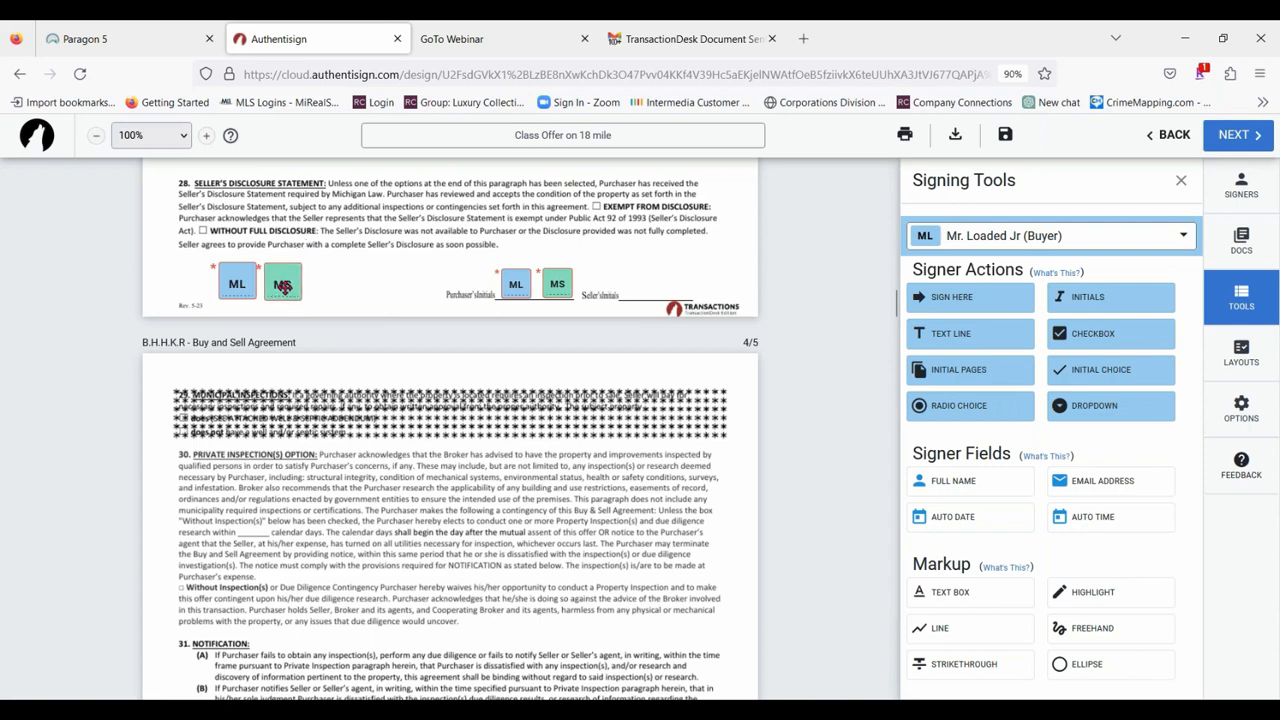
Try the scale and required settings of the second buyer's large initials on page 3 of the Buy and Sell Agreement.
left_click(284, 287)
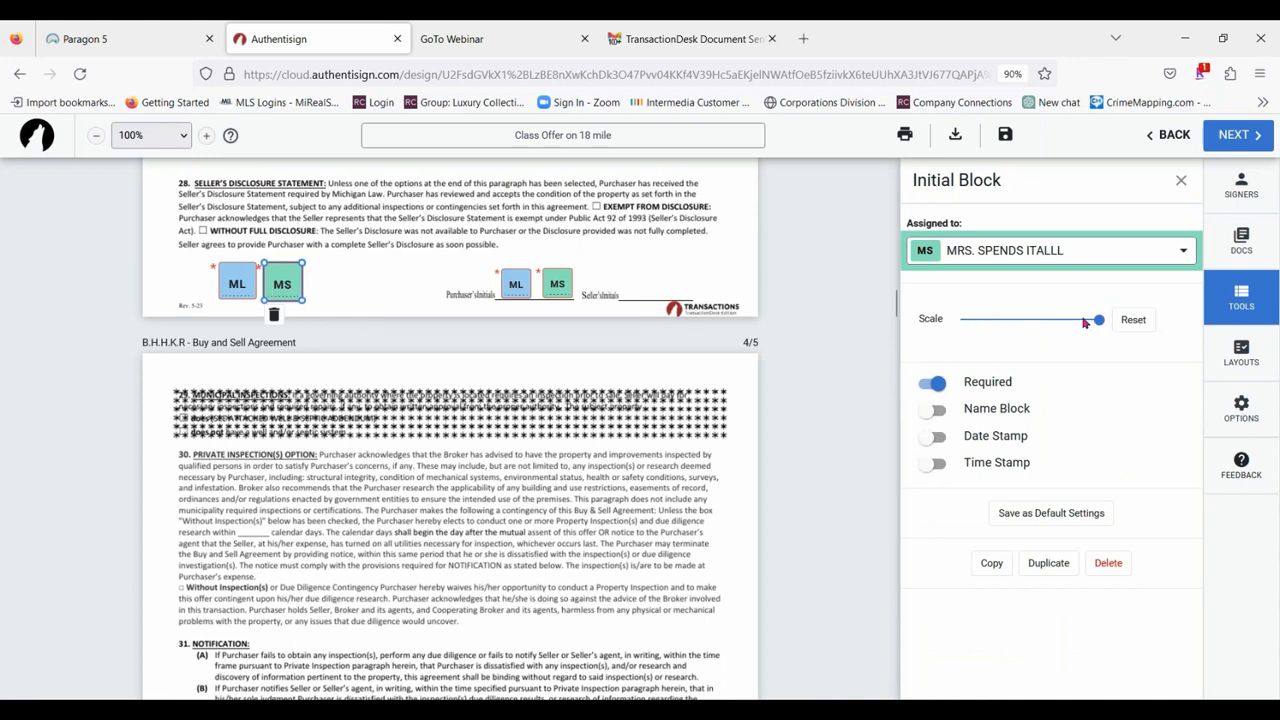
left_click_drag(1099, 320, 1120, 351)
left_click(940, 384)
left_click(936, 383)
scroll(580, 400, "up", 8)
scroll(588, 290, "up", 1)
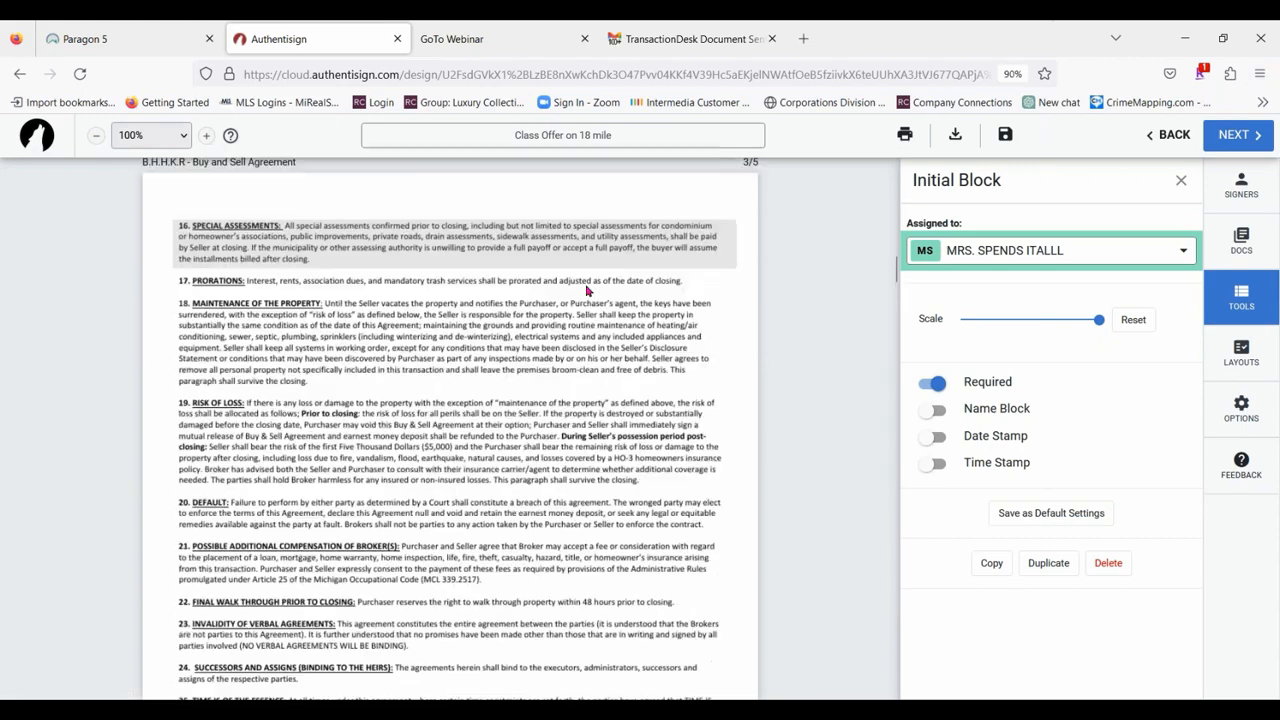
scroll(588, 290, "up", 15)
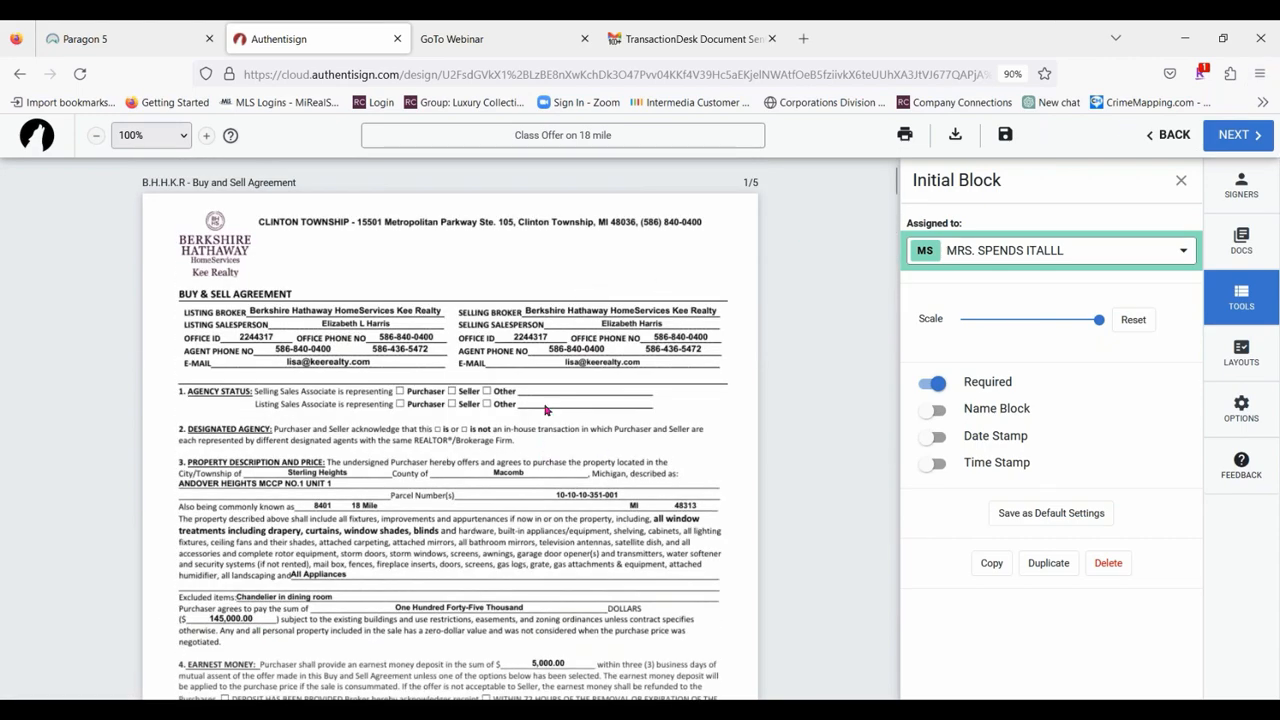
scroll(545, 410, "down", 4)
scroll(545, 410, "up", 4)
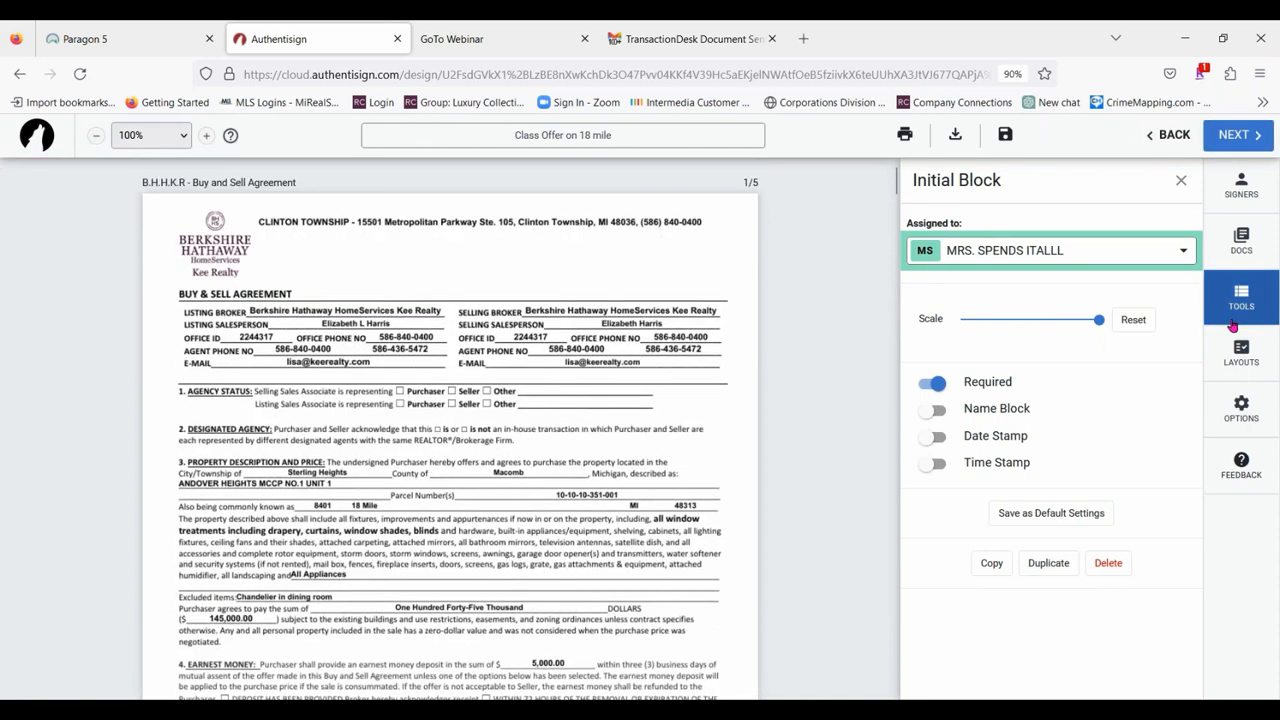
left_click(1182, 180)
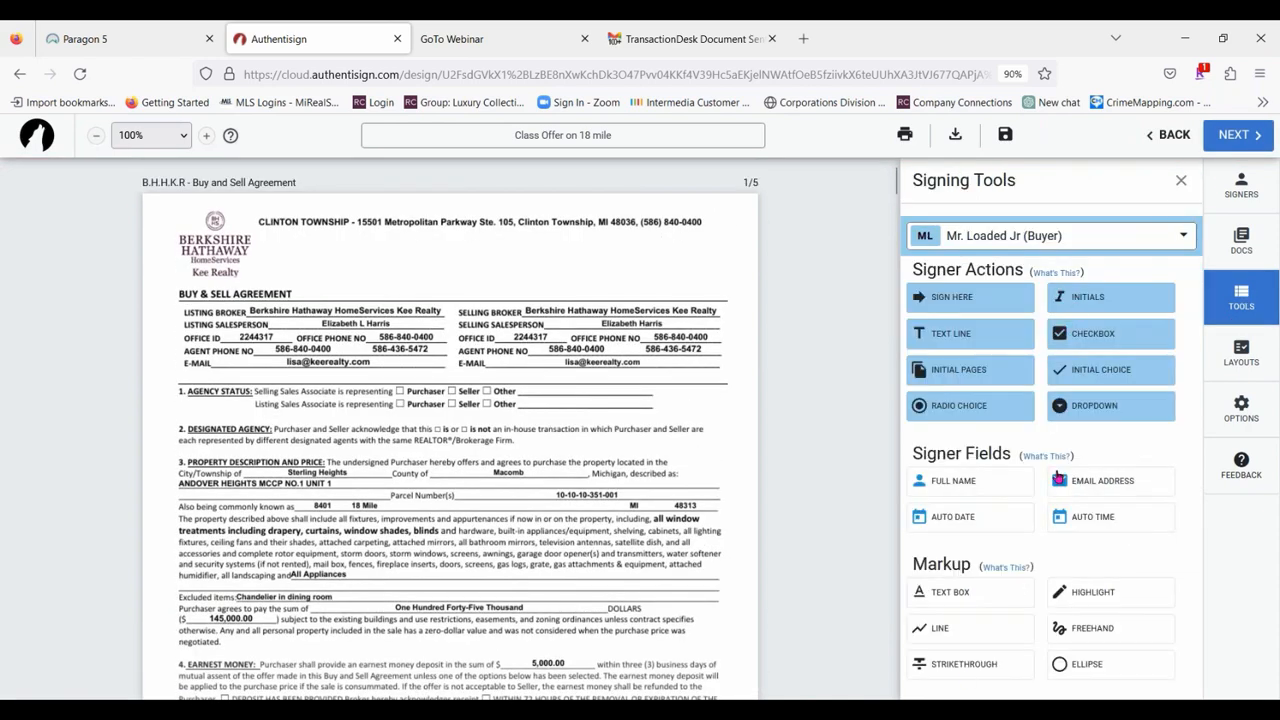
Place a checkbox for the first buyer on the "Buyer's agent" line of the Michigan disclosure and enlarge it.
scroll(517, 336, "down", 7)
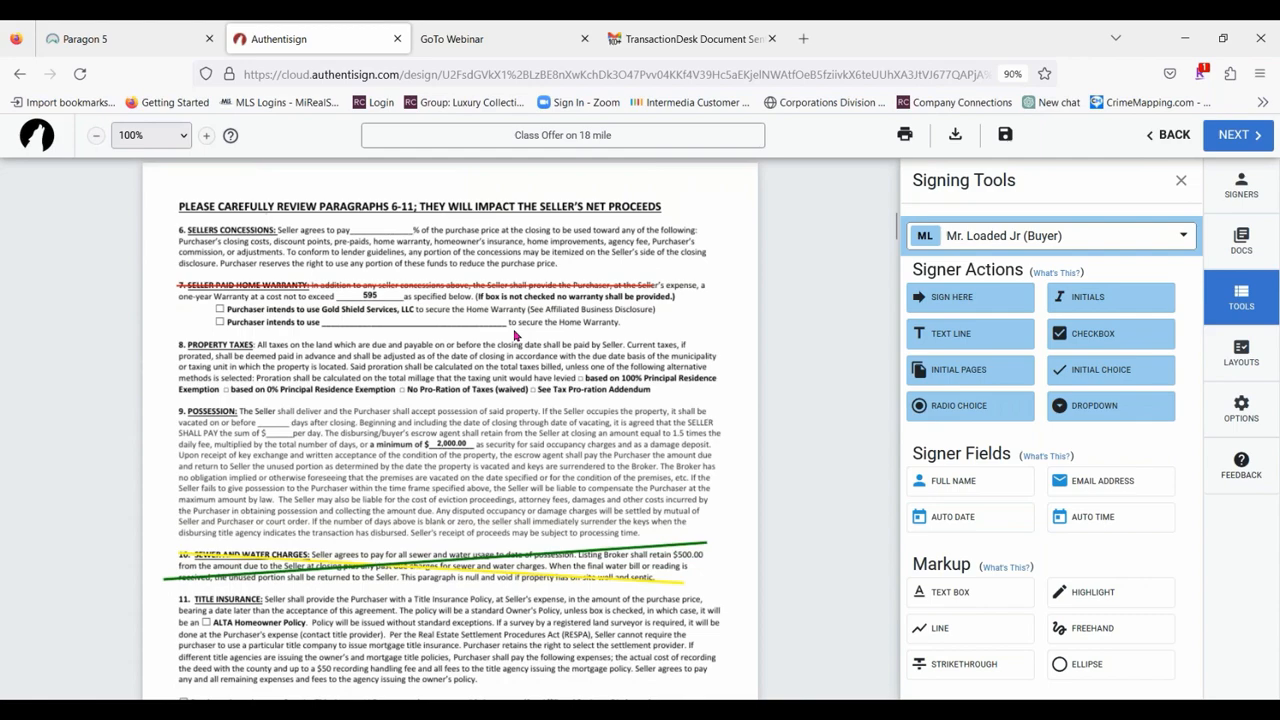
scroll(517, 336, "down", 15)
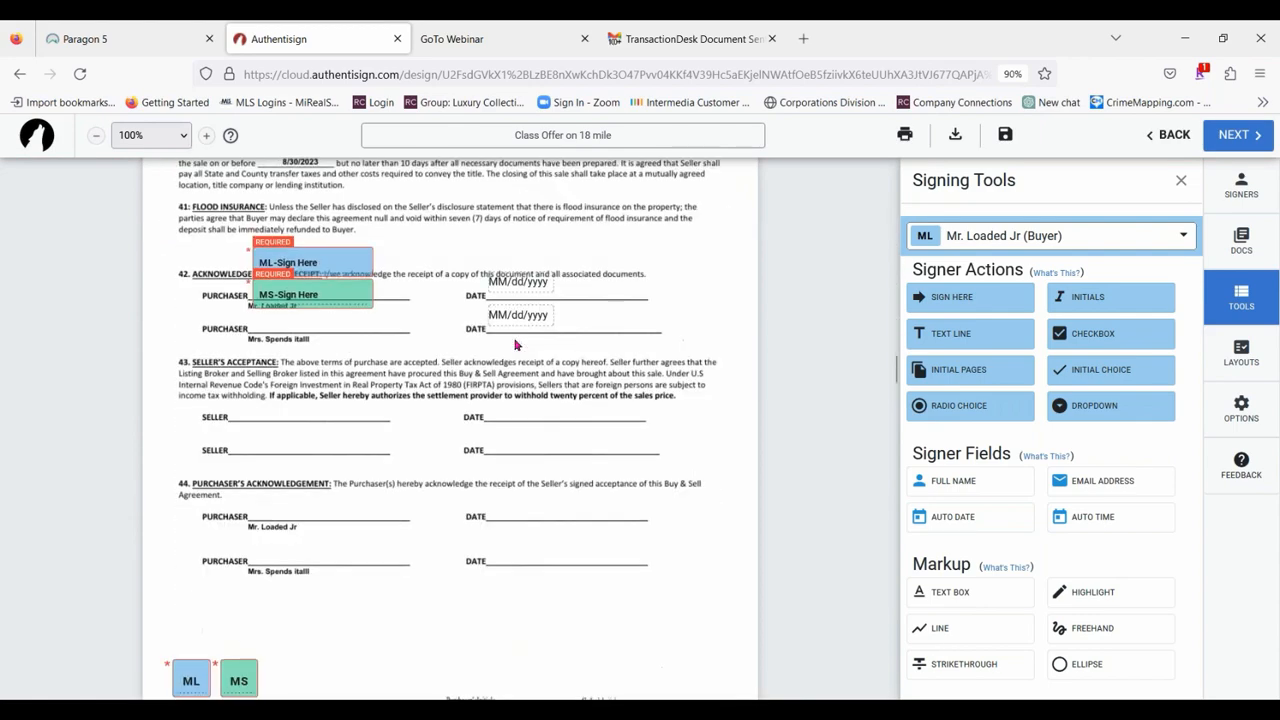
scroll(568, 326, "down", 13)
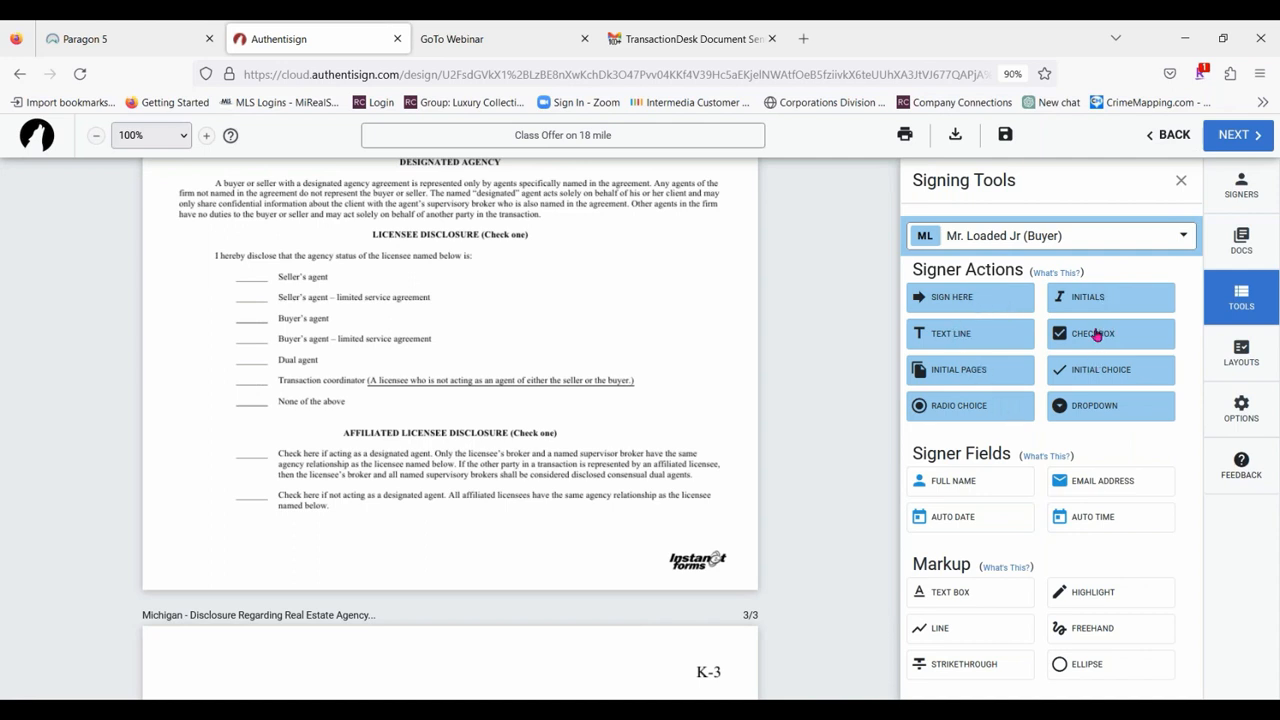
left_click_drag(1096, 335, 249, 318)
left_click(252, 317)
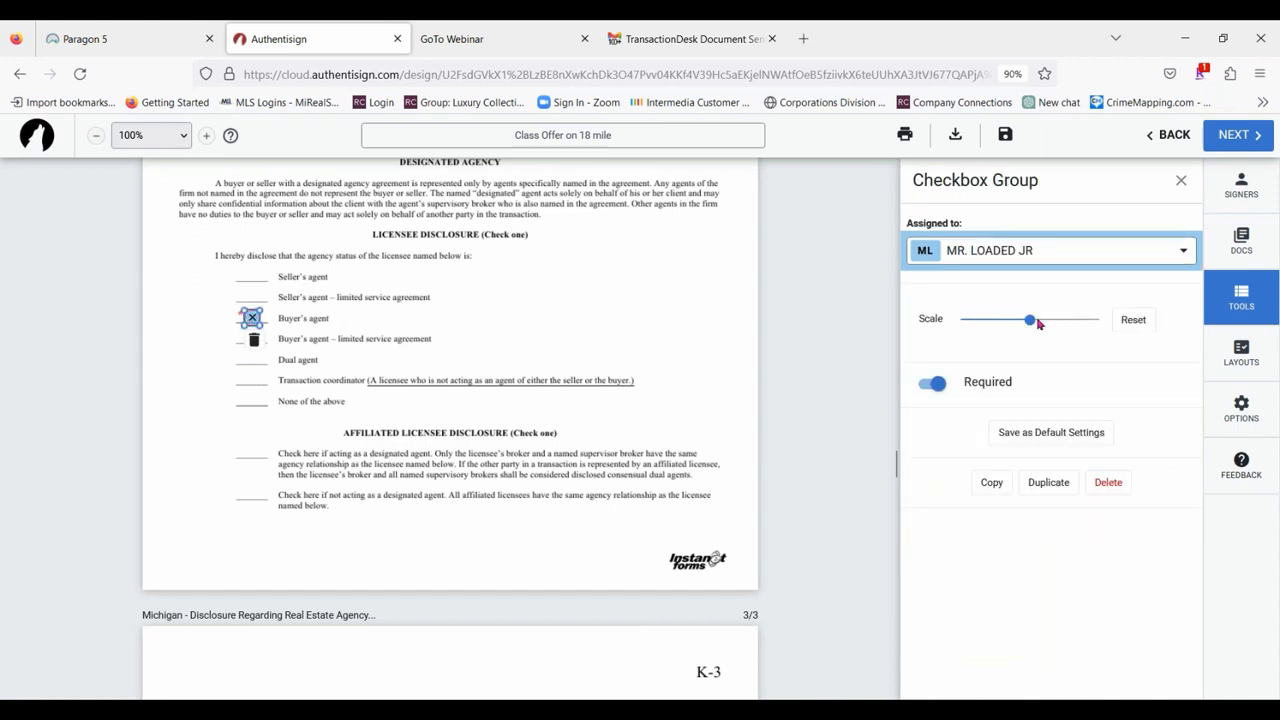
left_click_drag(1030, 319, 1085, 317)
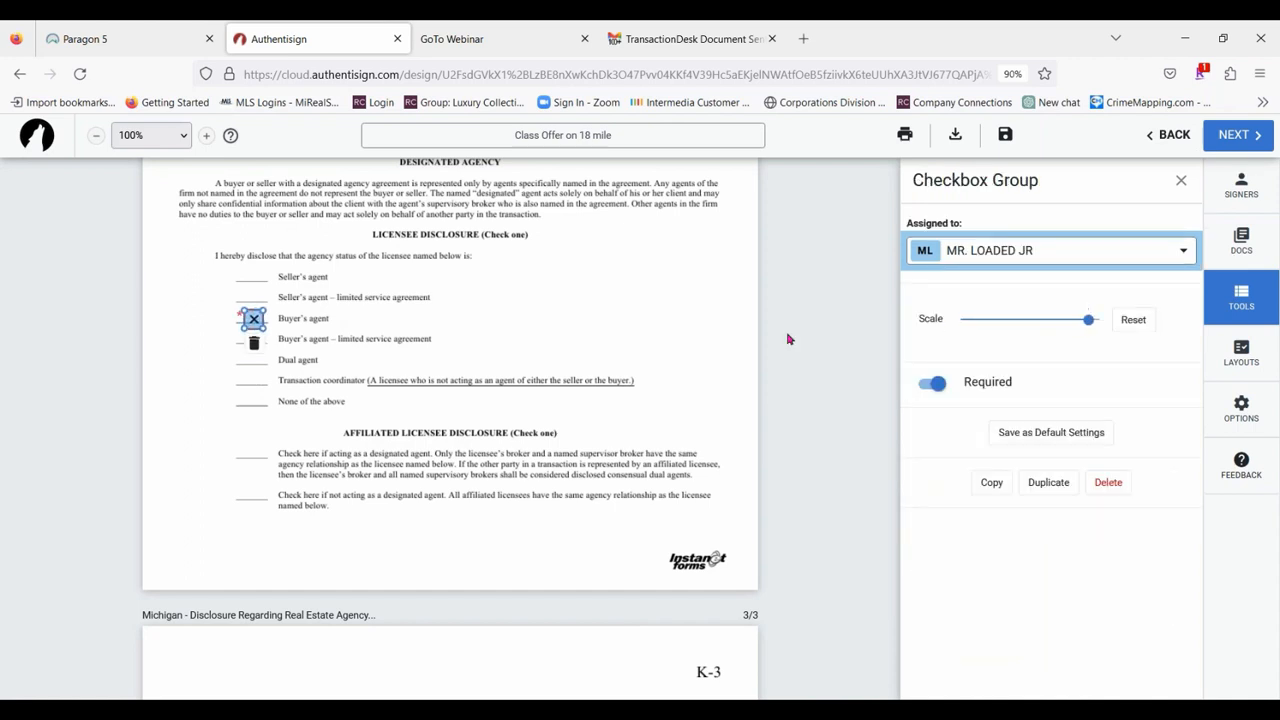
left_click(676, 340)
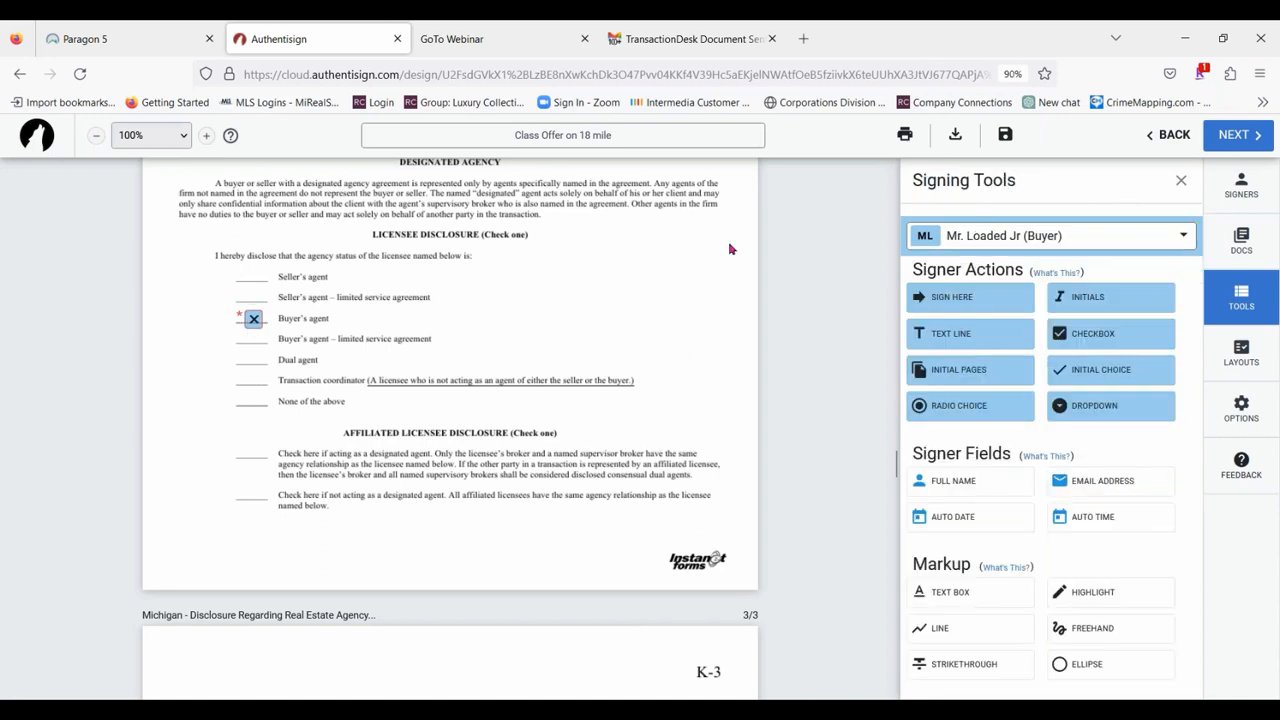
Place the selling agent's signature on the first Licensee line of the Michigan disclosure's page 3, with its date stamp on the adjacent Date line.
scroll(567, 300, "down", 8)
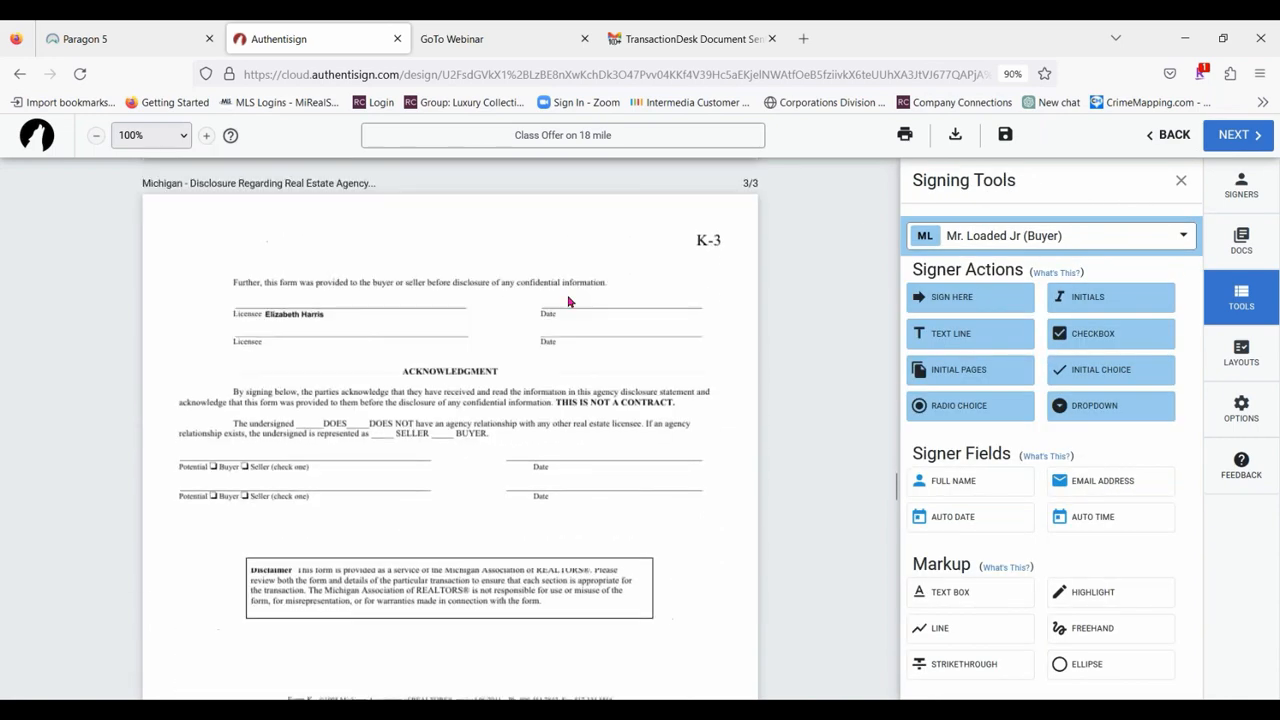
scroll(567, 300, "down", 1)
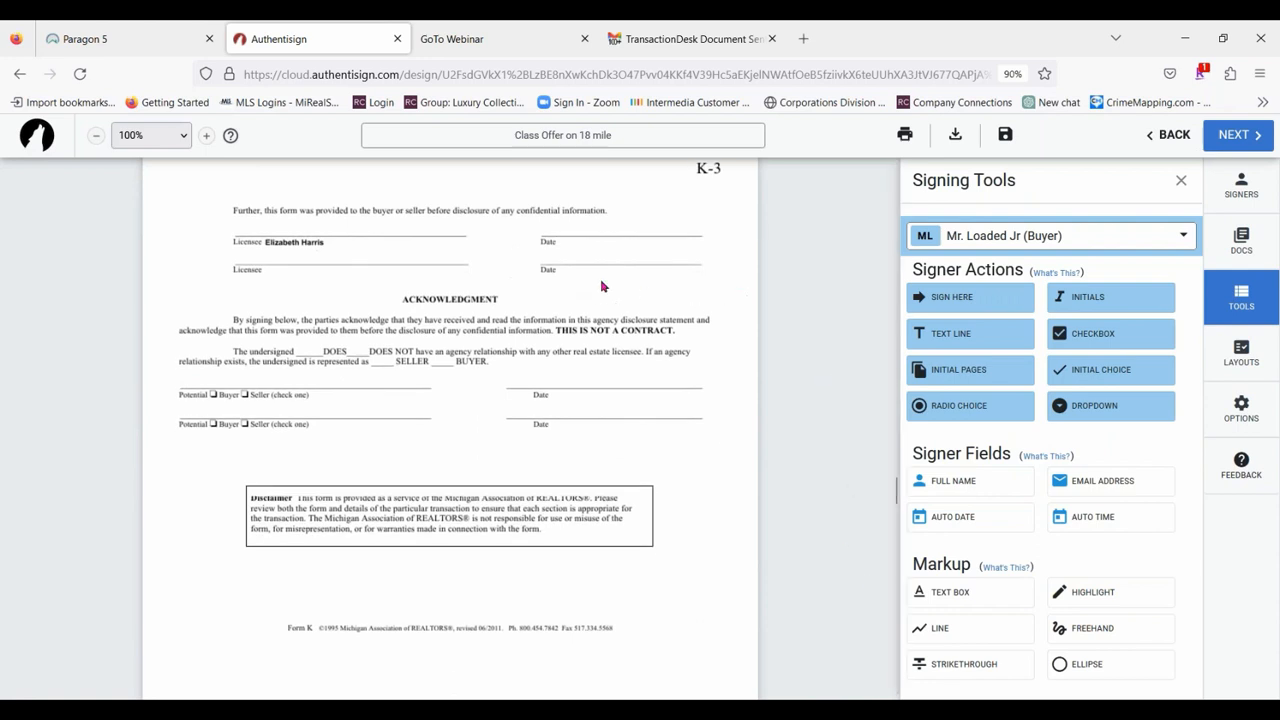
left_click(1108, 244)
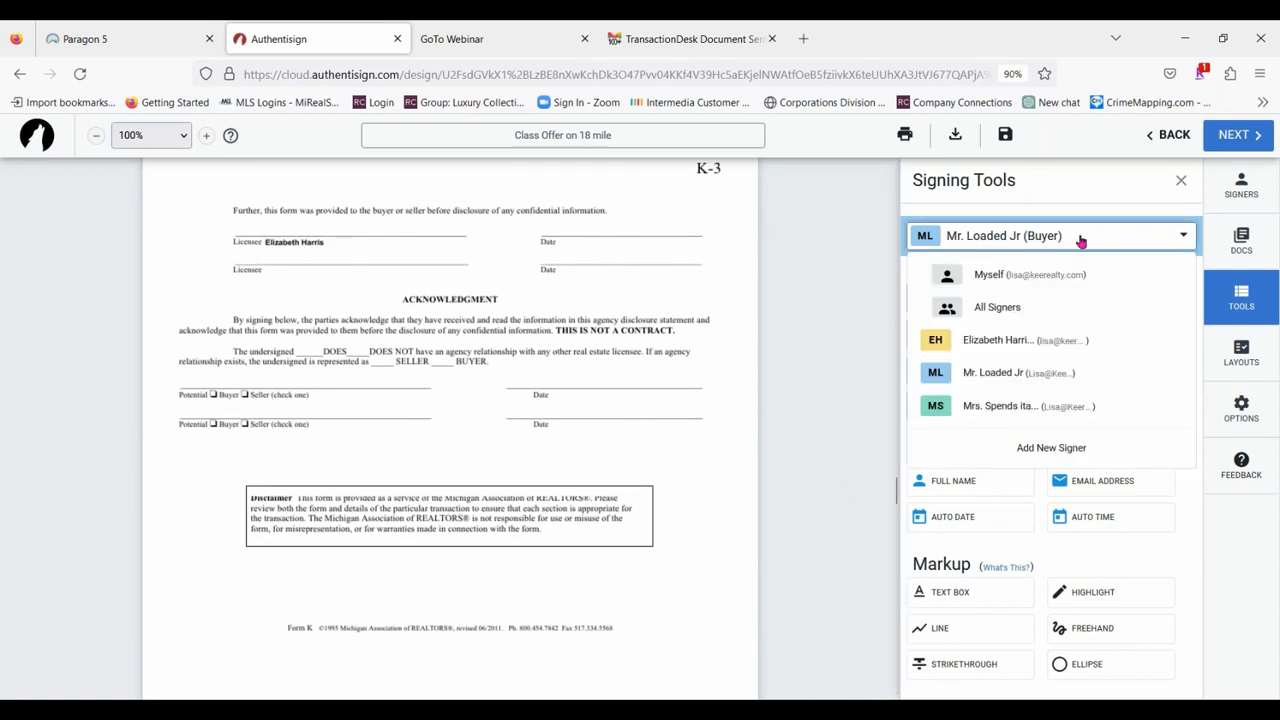
left_click(1003, 340)
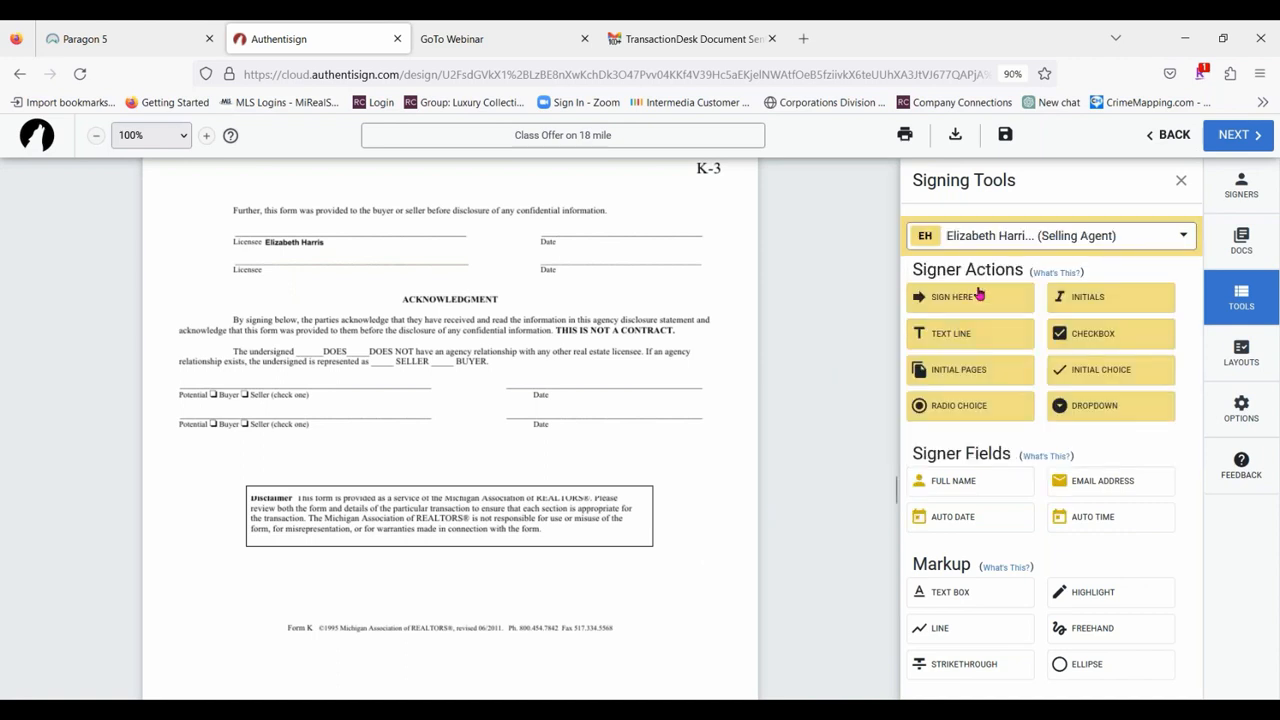
left_click_drag(966, 300, 540, 244)
left_click_drag(405, 218, 235, 215)
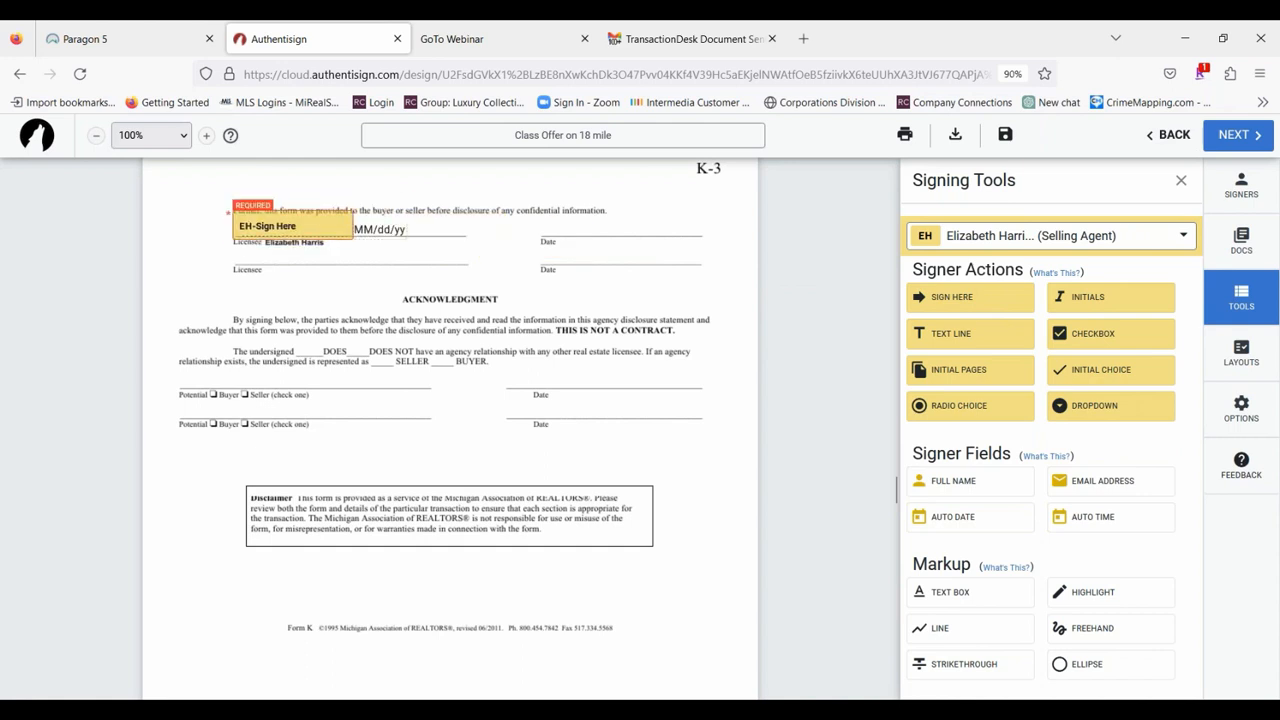
left_click_drag(387, 229, 570, 232)
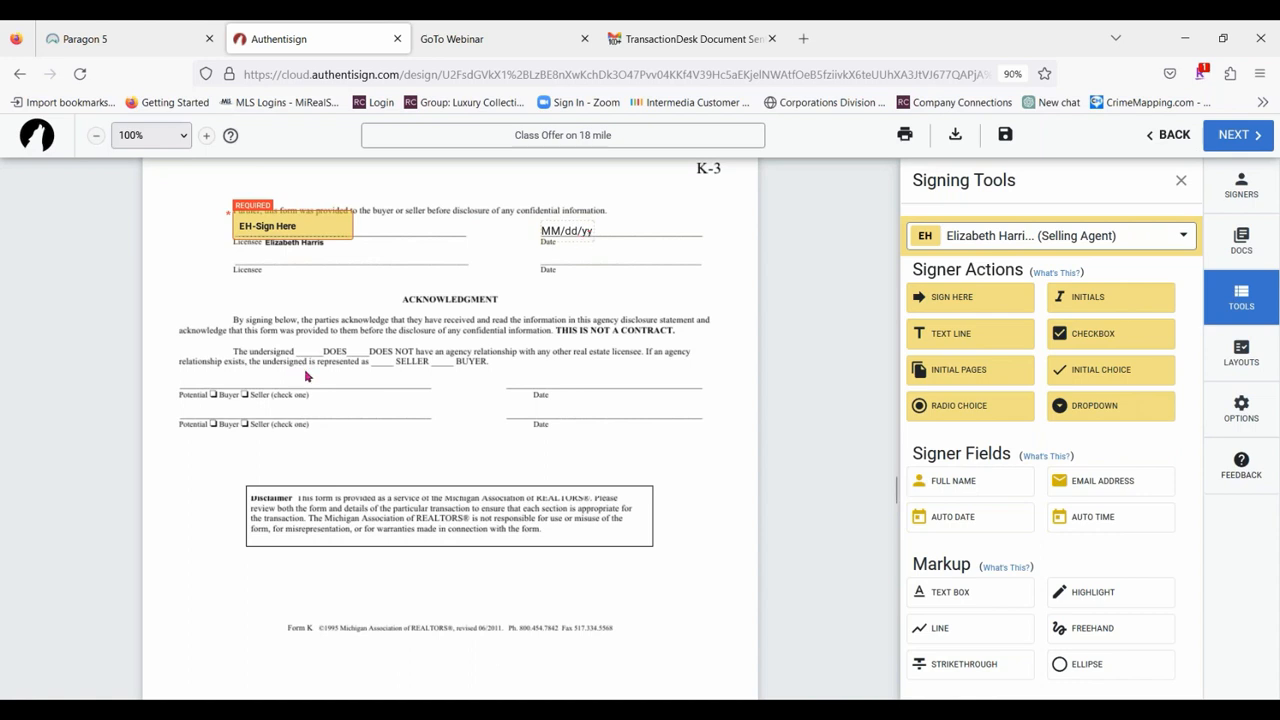
Place the first buyer's signature on the first Potential Buyer line of the Acknowledgment, with its date stamp above the matching Date label.
scroll(541, 400, "down", 3)
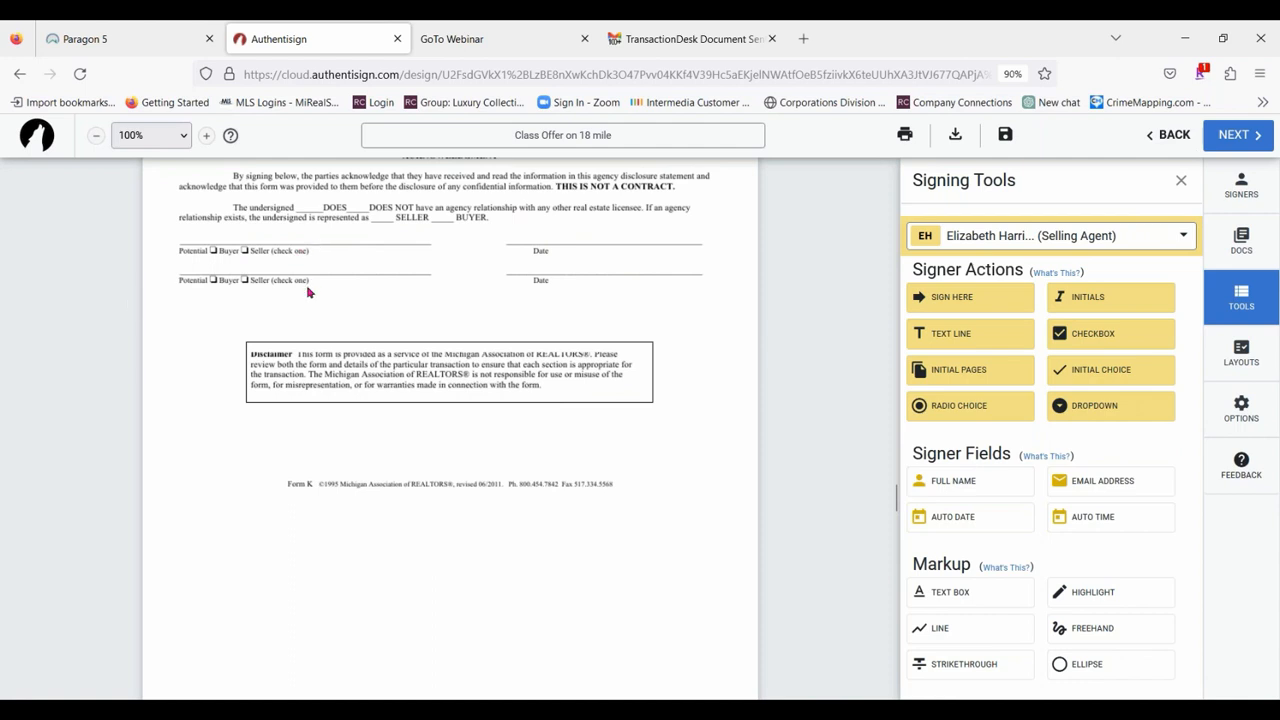
left_click(1102, 240)
left_click(1020, 377)
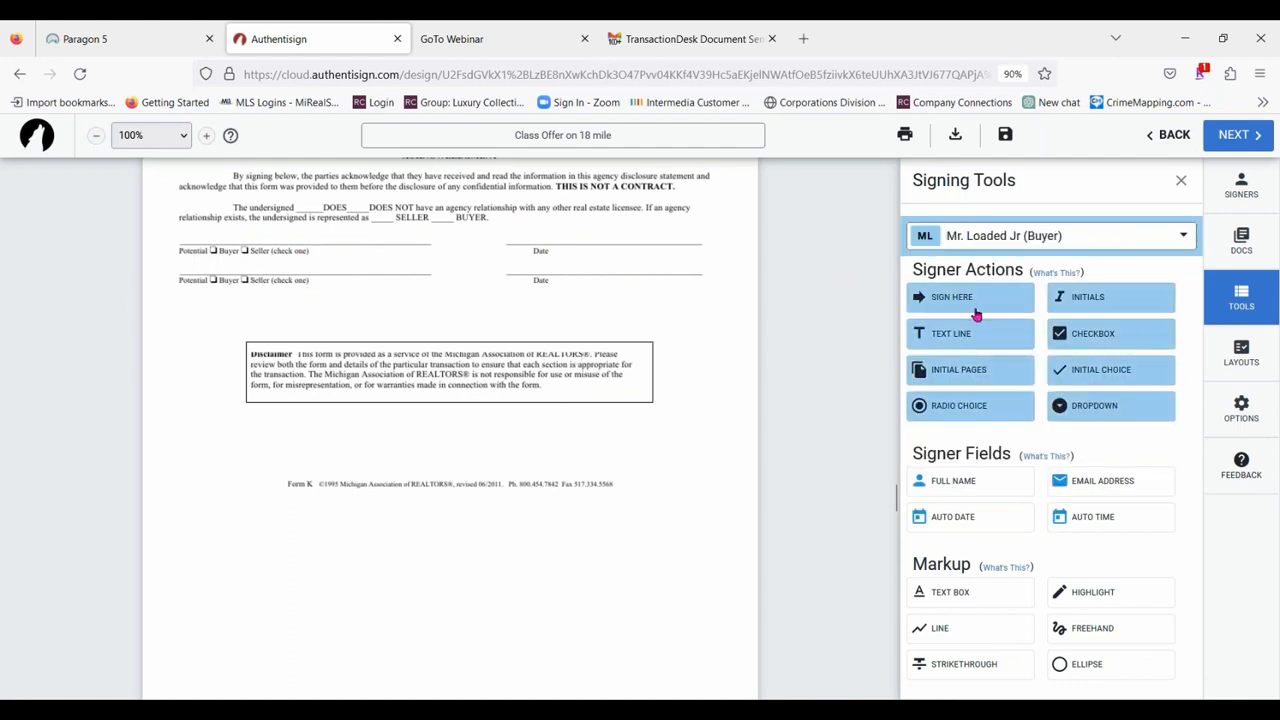
left_click_drag(988, 298, 179, 229)
left_click(178, 228)
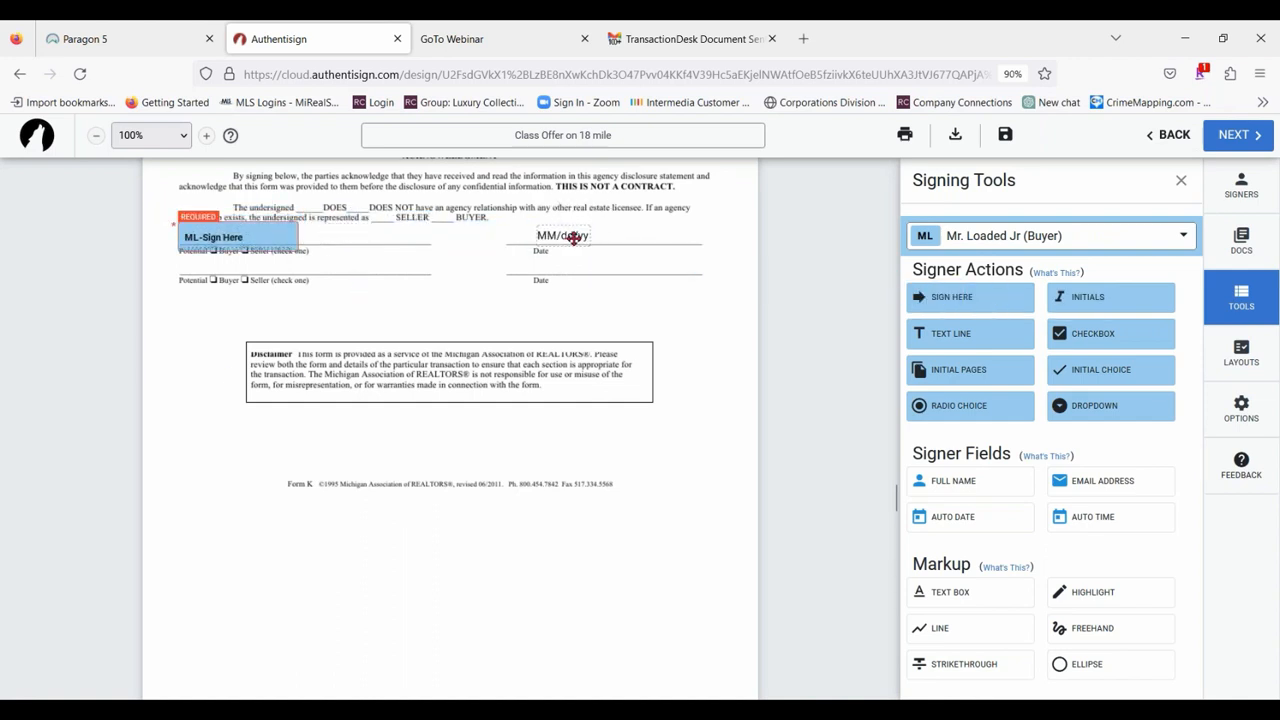
left_click(572, 237)
left_click_drag(278, 234, 230, 233)
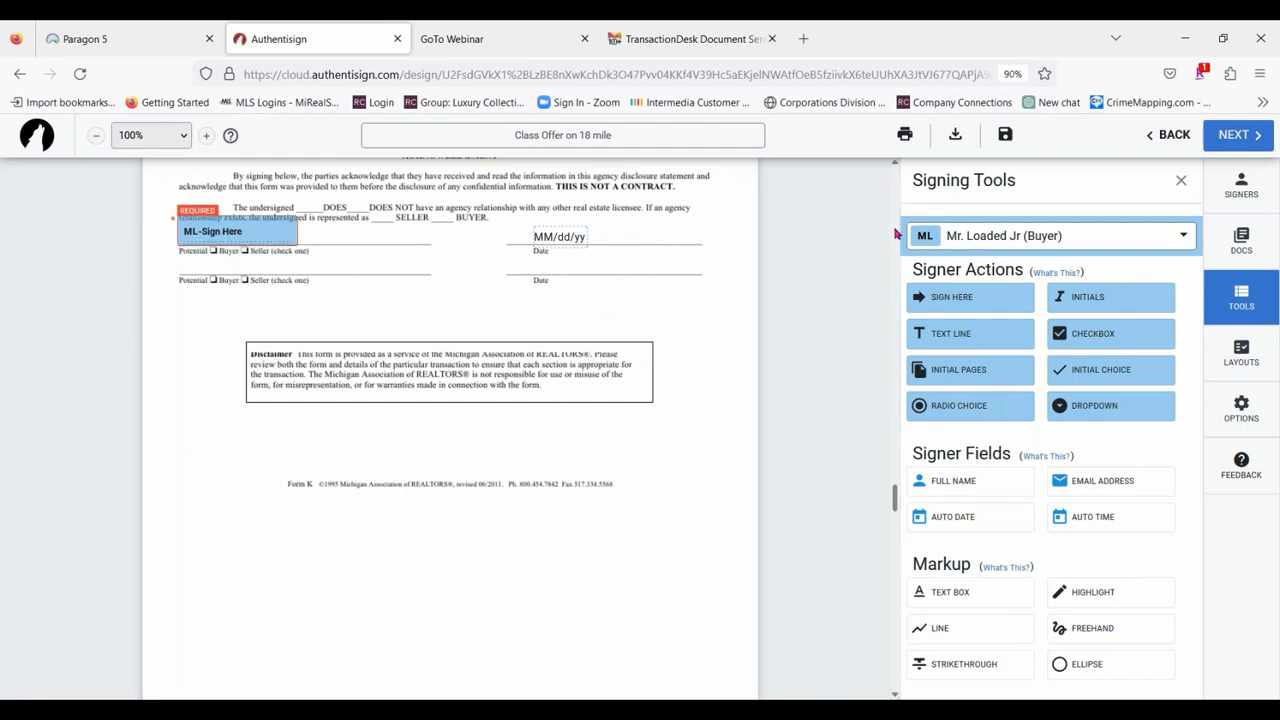
Place selling agent checkboxes over the "Buyer" boxes of both Potential Buyer/Seller lines in the Acknowledgment.
left_click(1042, 240)
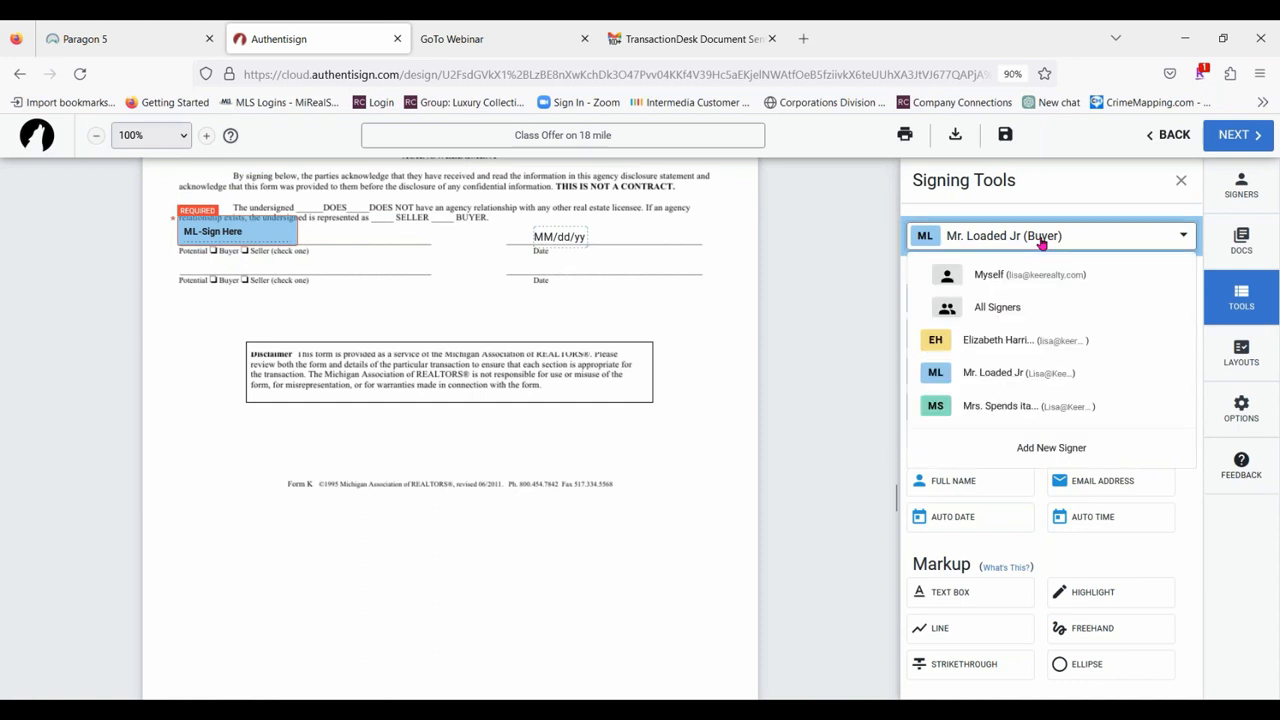
left_click(1010, 347)
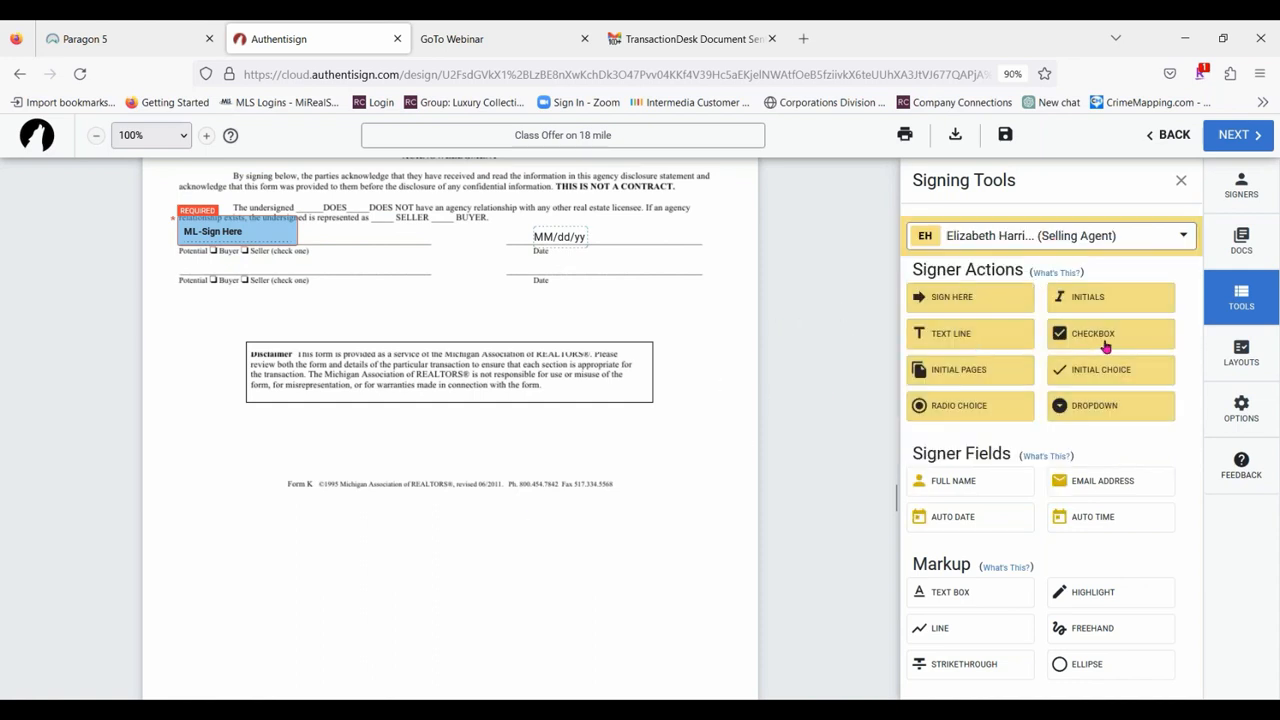
left_click_drag(1100, 340, 216, 252)
right_click(214, 252)
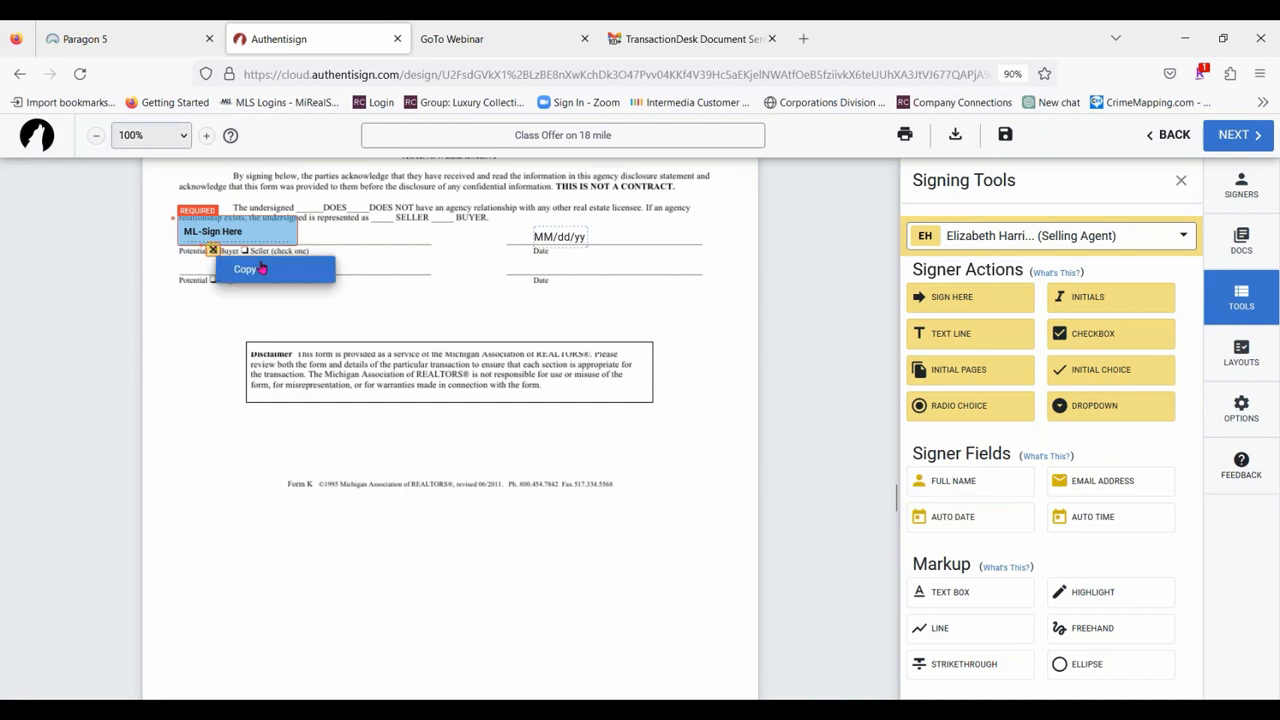
left_click(391, 304)
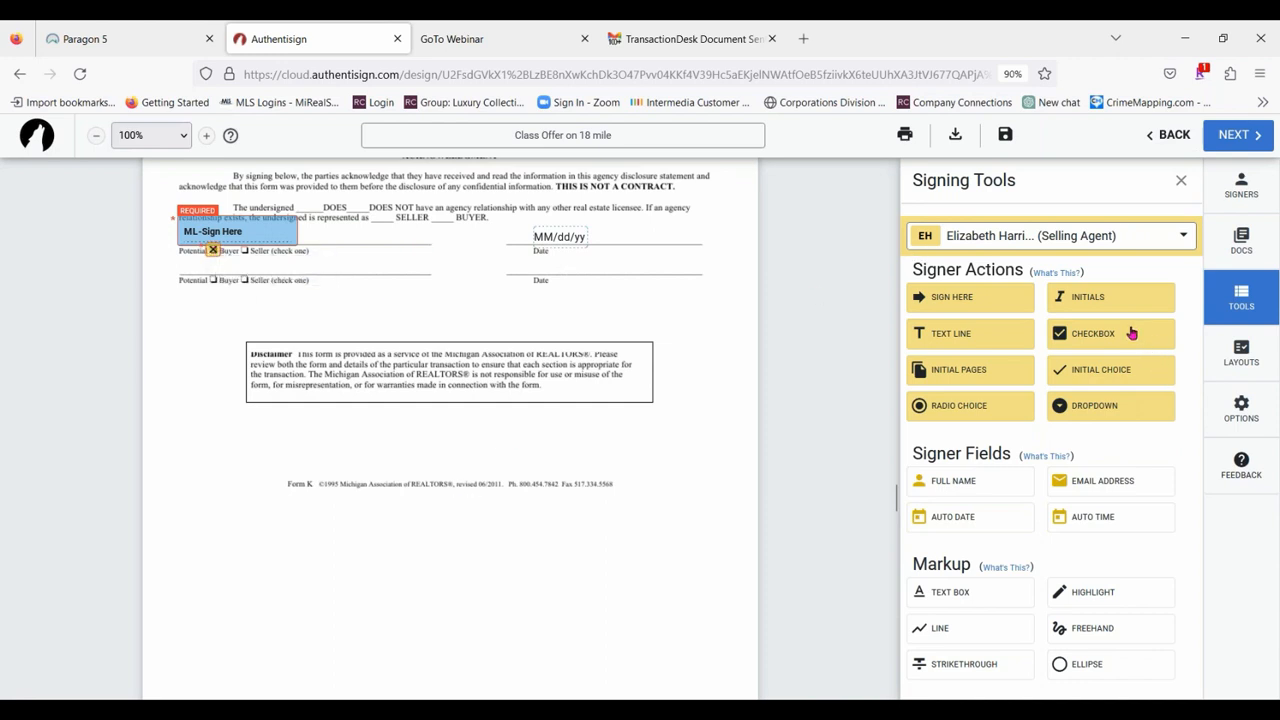
left_click_drag(1128, 332, 208, 280)
Place the second buyer's signature on the second Potential Buyer line, with its date stamp above the matching Date label.
left_click(1084, 240)
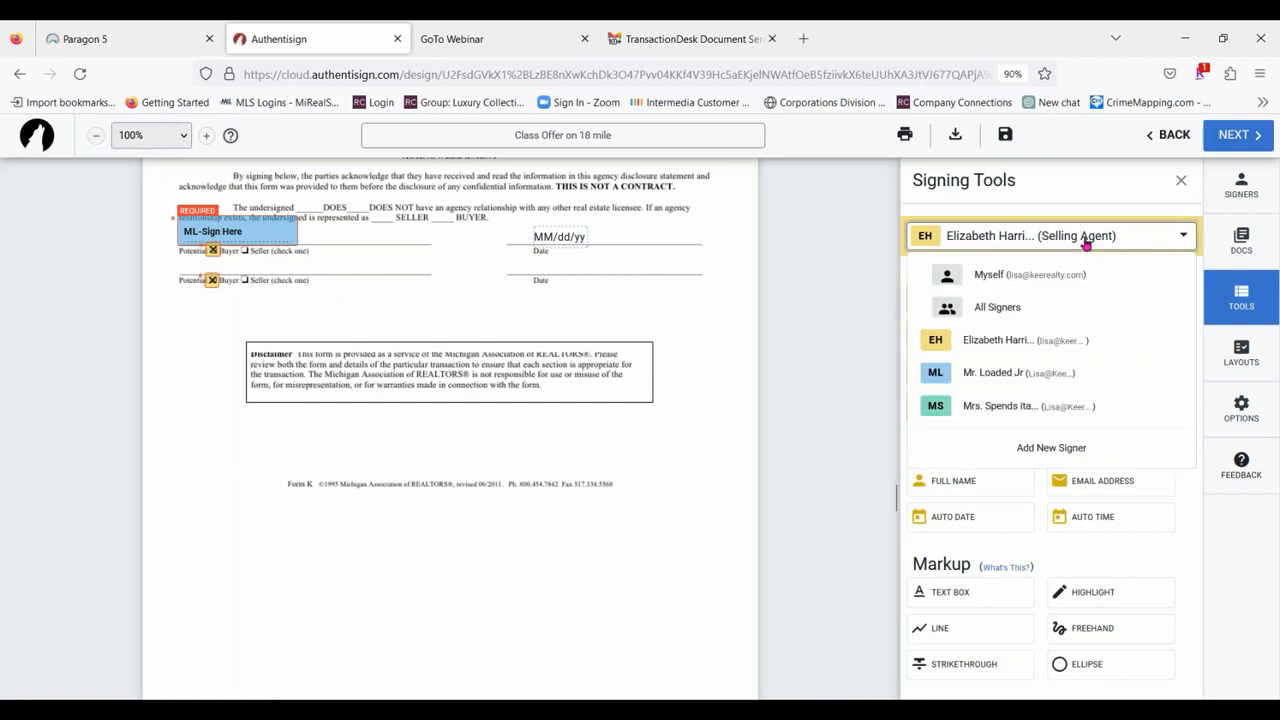
left_click(1008, 405)
left_click_drag(977, 295, 177, 255)
left_click_drag(337, 266, 568, 267)
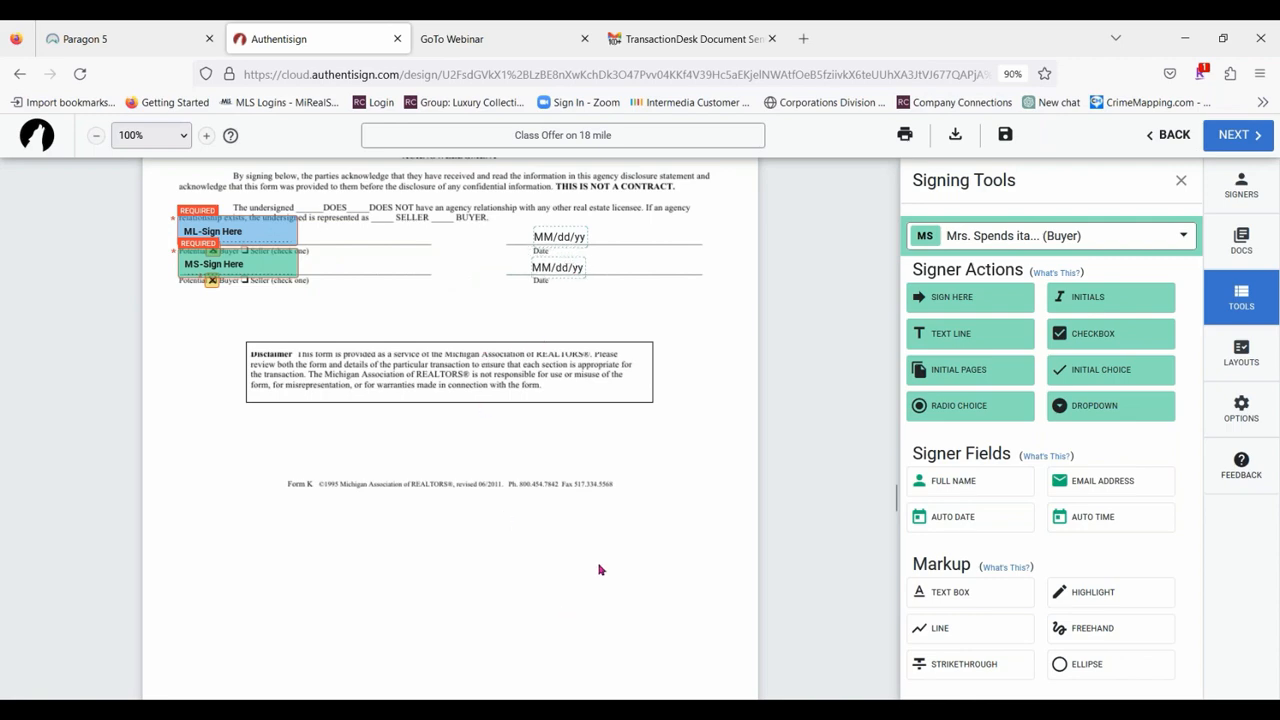
Review the signing blocks on the Michigan disclosure, Sellers disclosure and LBP Addendum.
scroll(600, 570, "up", 3)
scroll(680, 550, "down", 9)
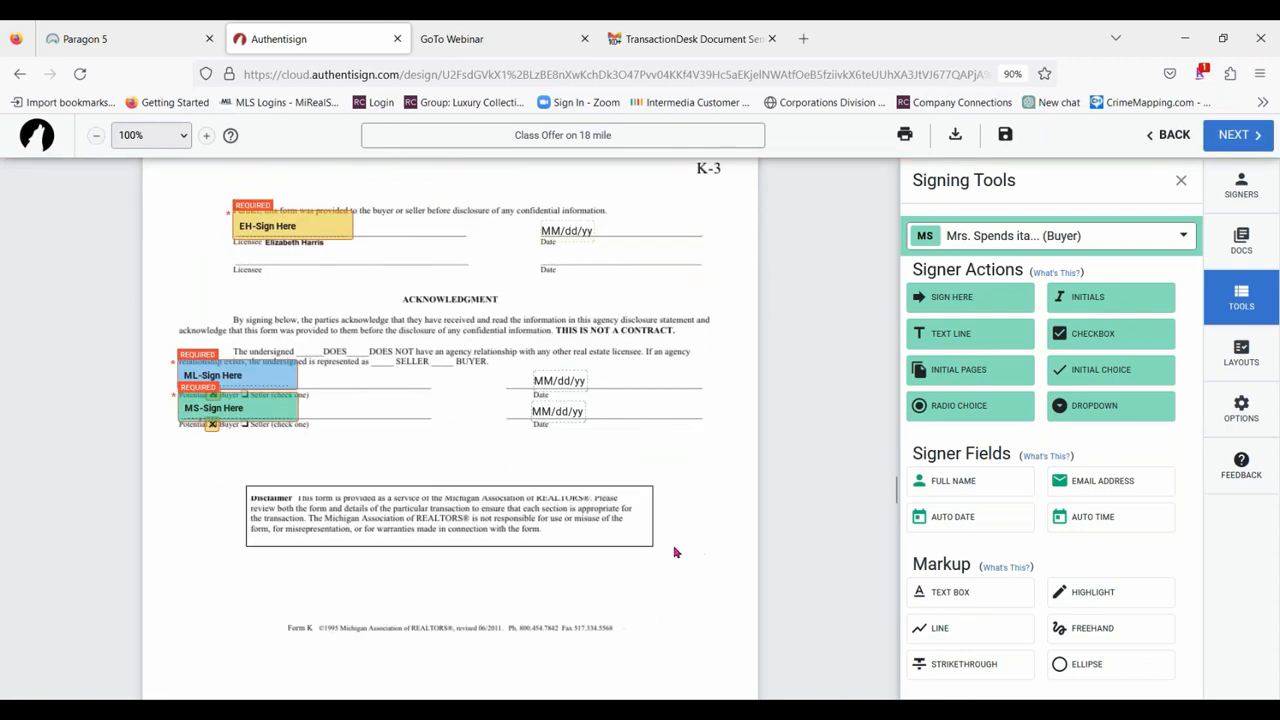
scroll(684, 373, "down", 2)
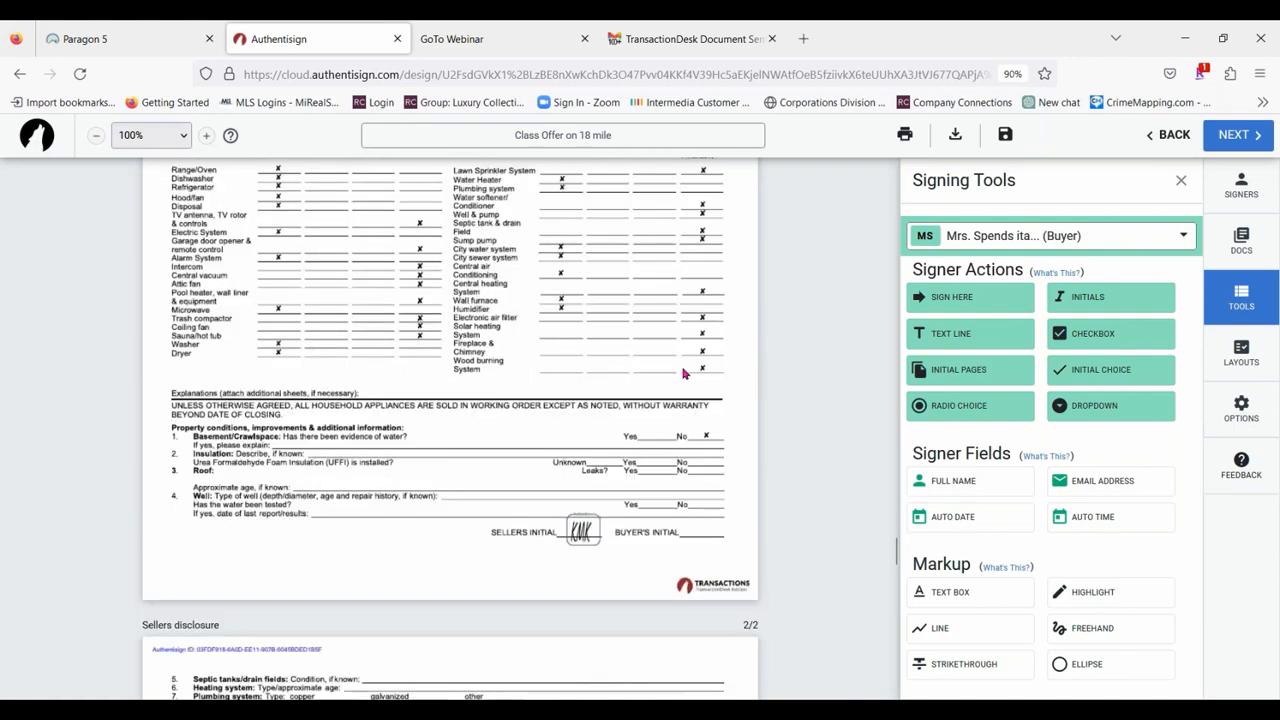
scroll(670, 366, "down", 6)
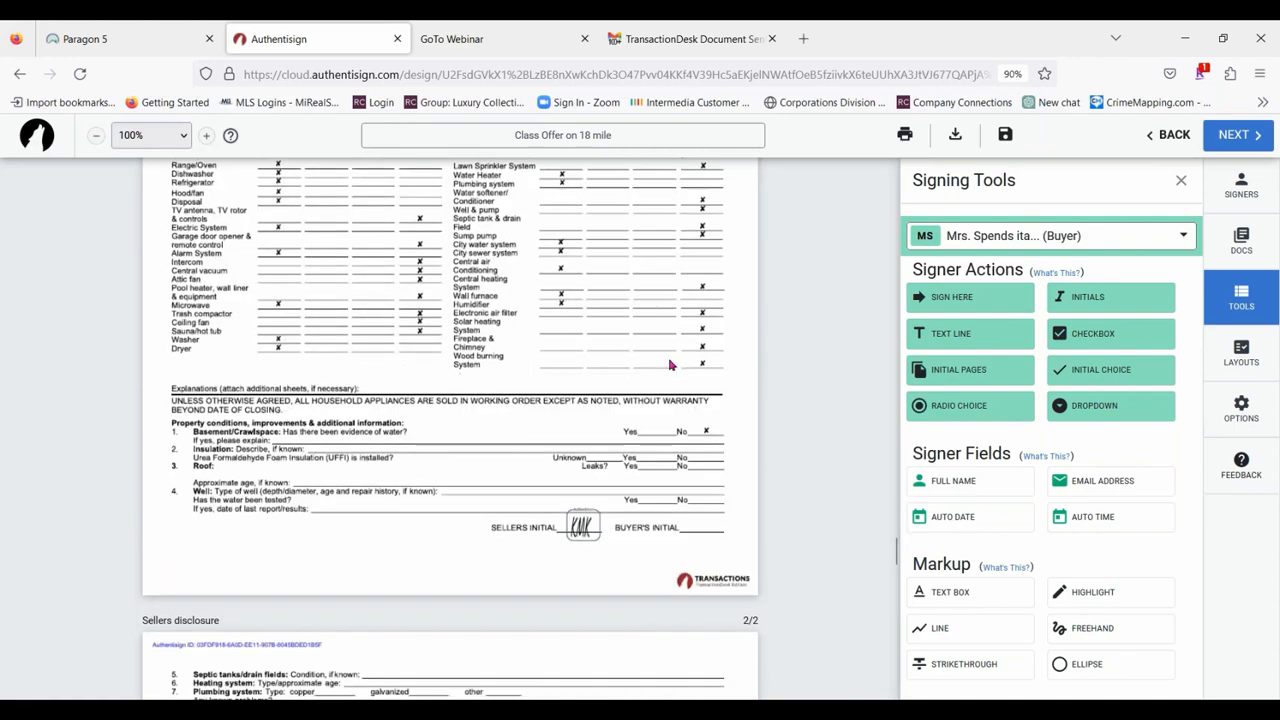
scroll(853, 288, "up", 2)
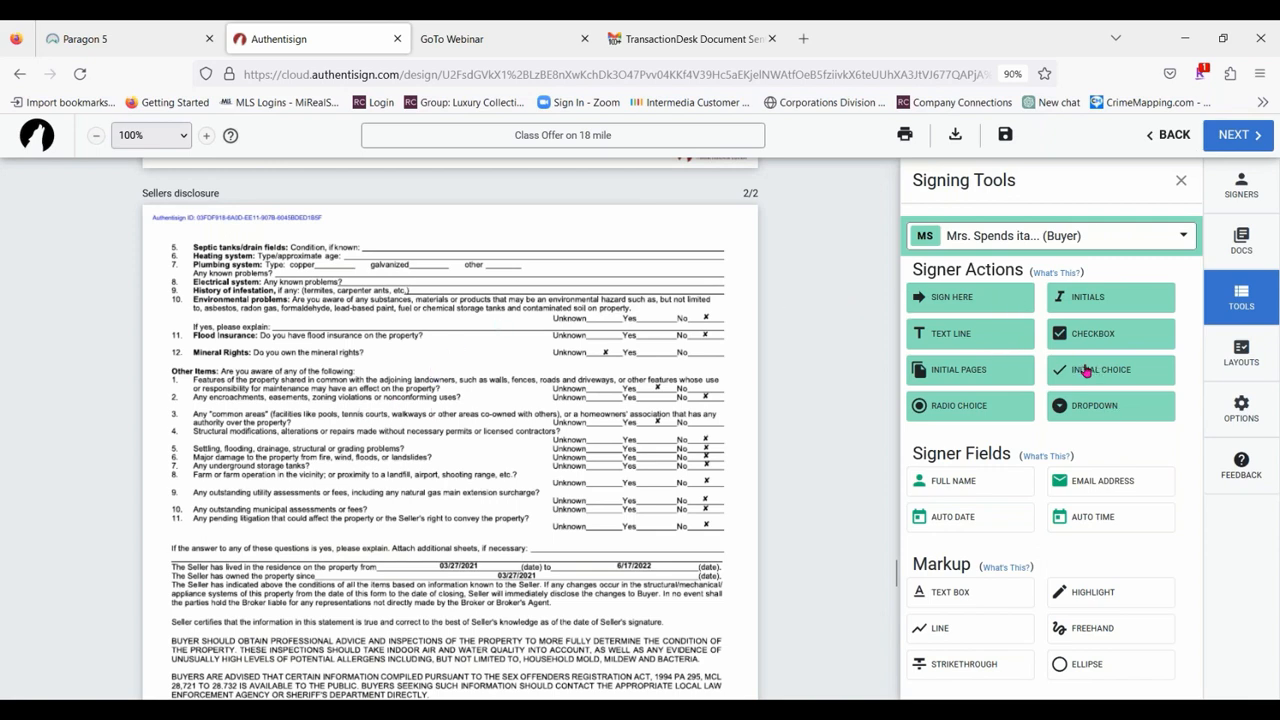
scroll(403, 311, "down", 10)
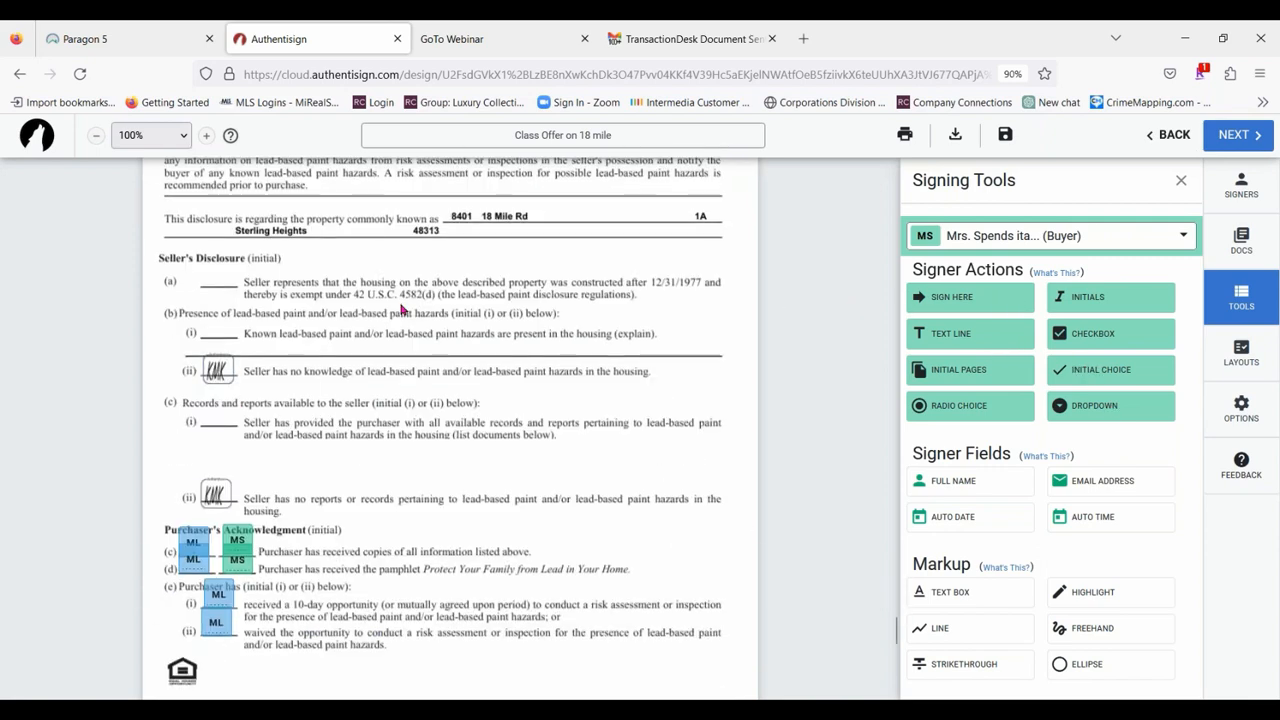
scroll(628, 452, "down", 2)
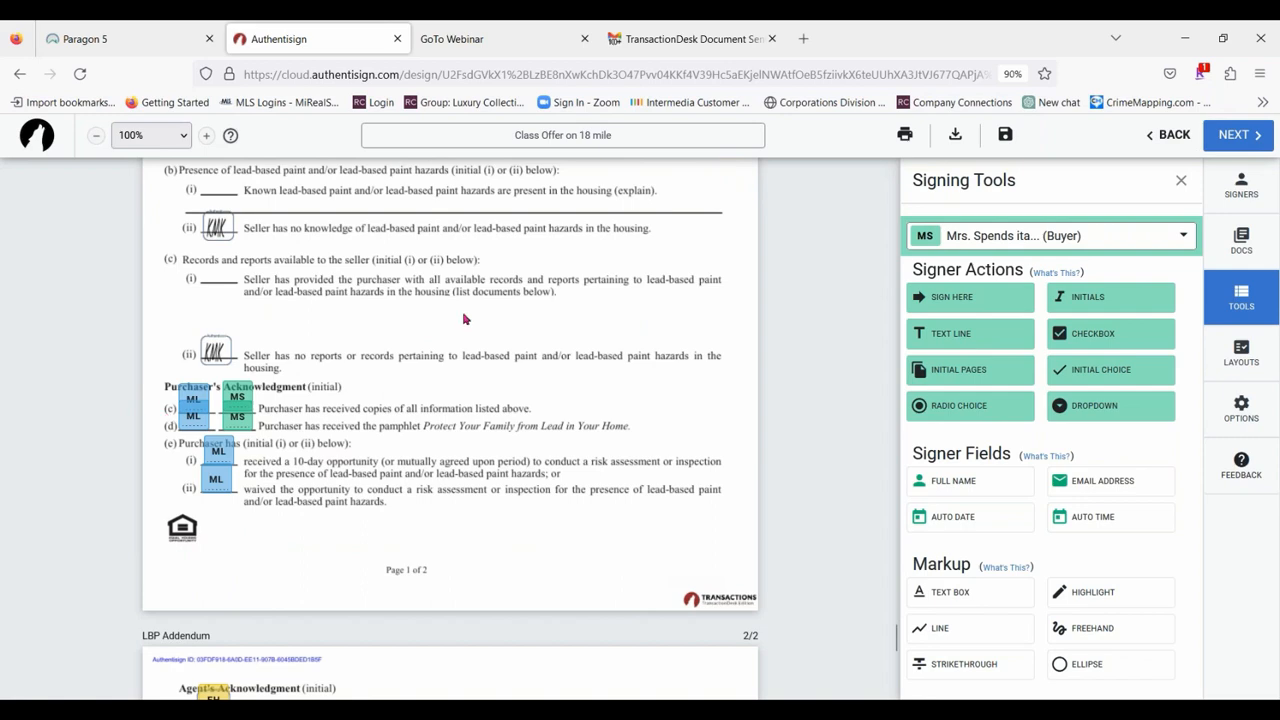
scroll(464, 319, "down", 3)
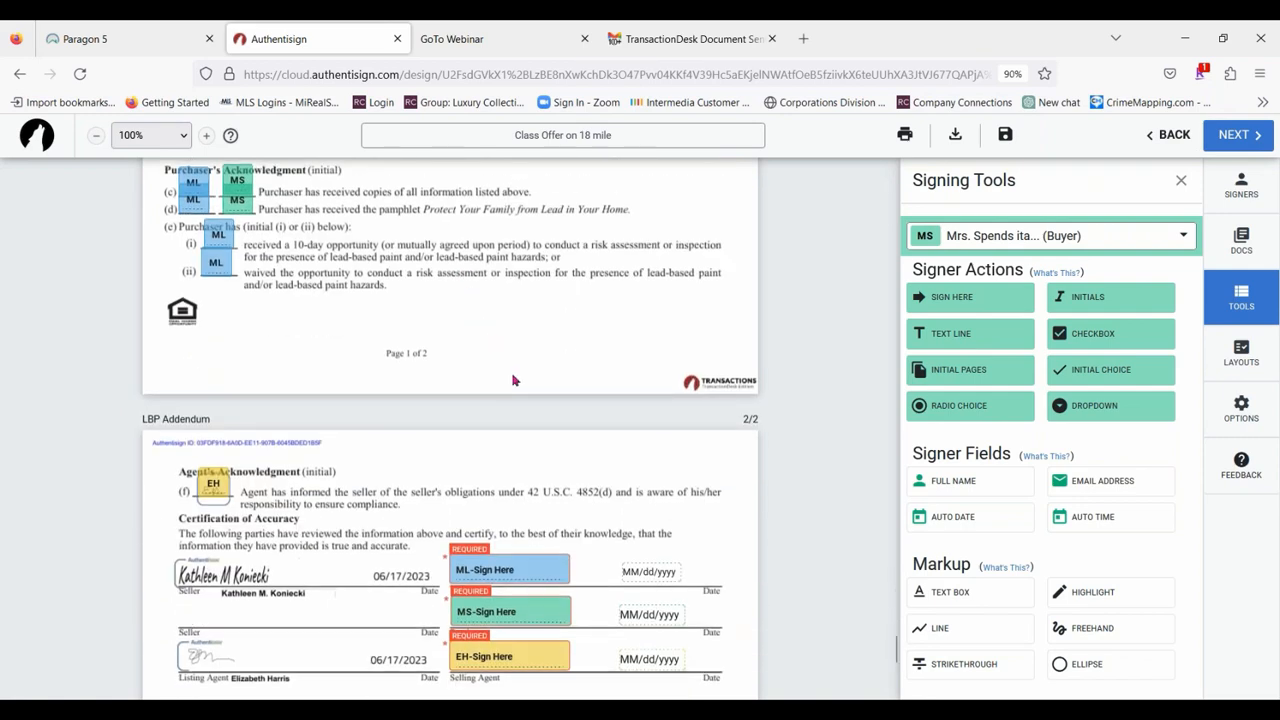
scroll(573, 666, "down", 1)
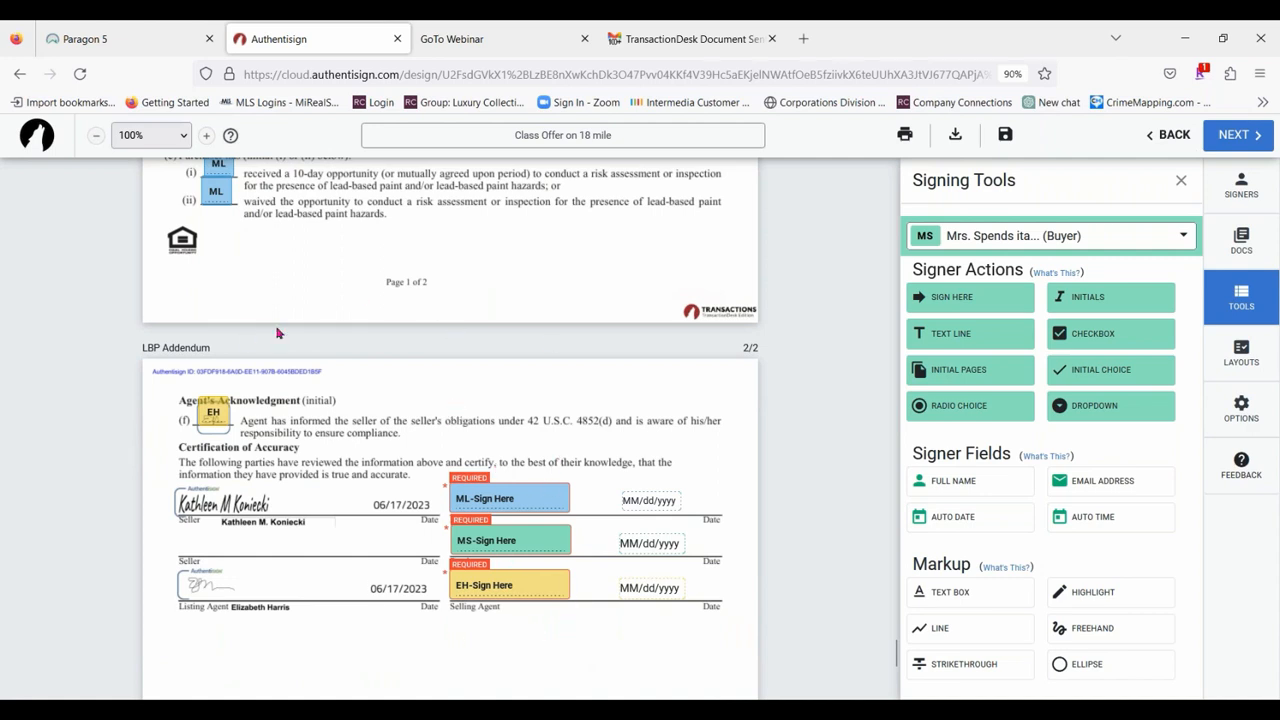
scroll(548, 347, "down", 2)
Replace the first buyer's initials at (e)(i) and (e)(ii) of the LBP Addendum with an Initial Choice pair for the second buyer.
scroll(280, 315, "up", 4)
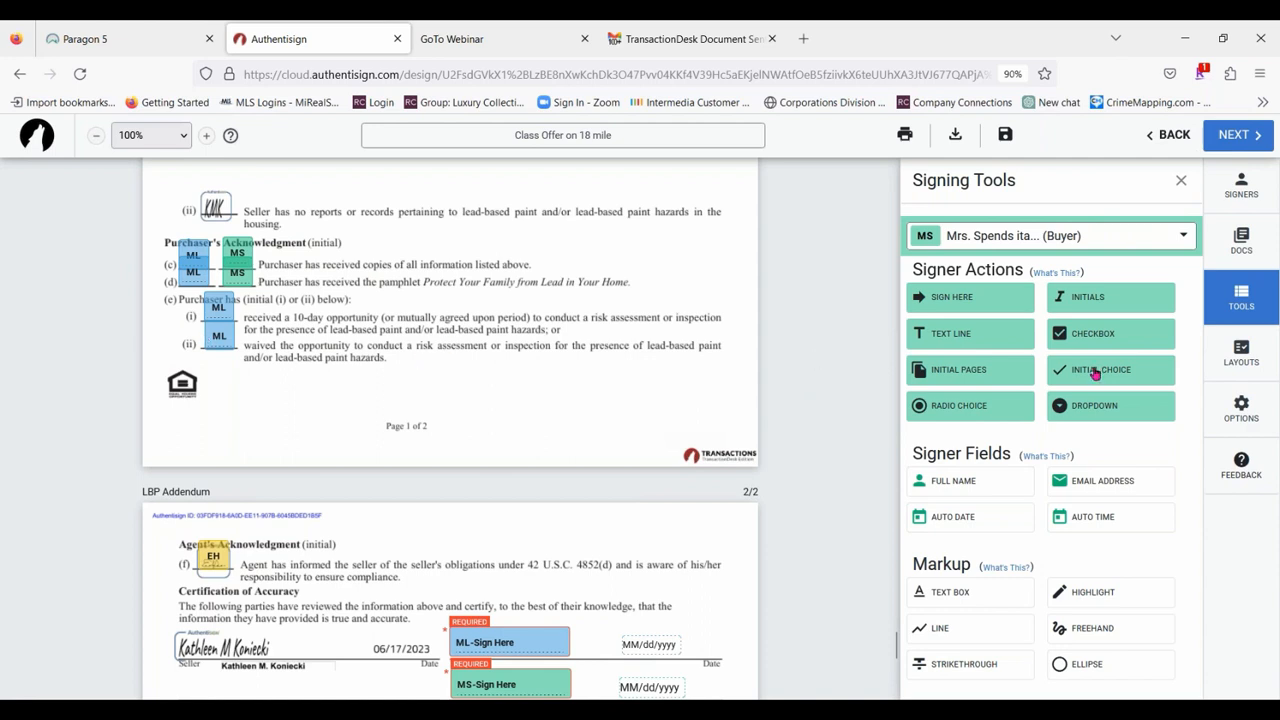
left_click_drag(1094, 371, 163, 355)
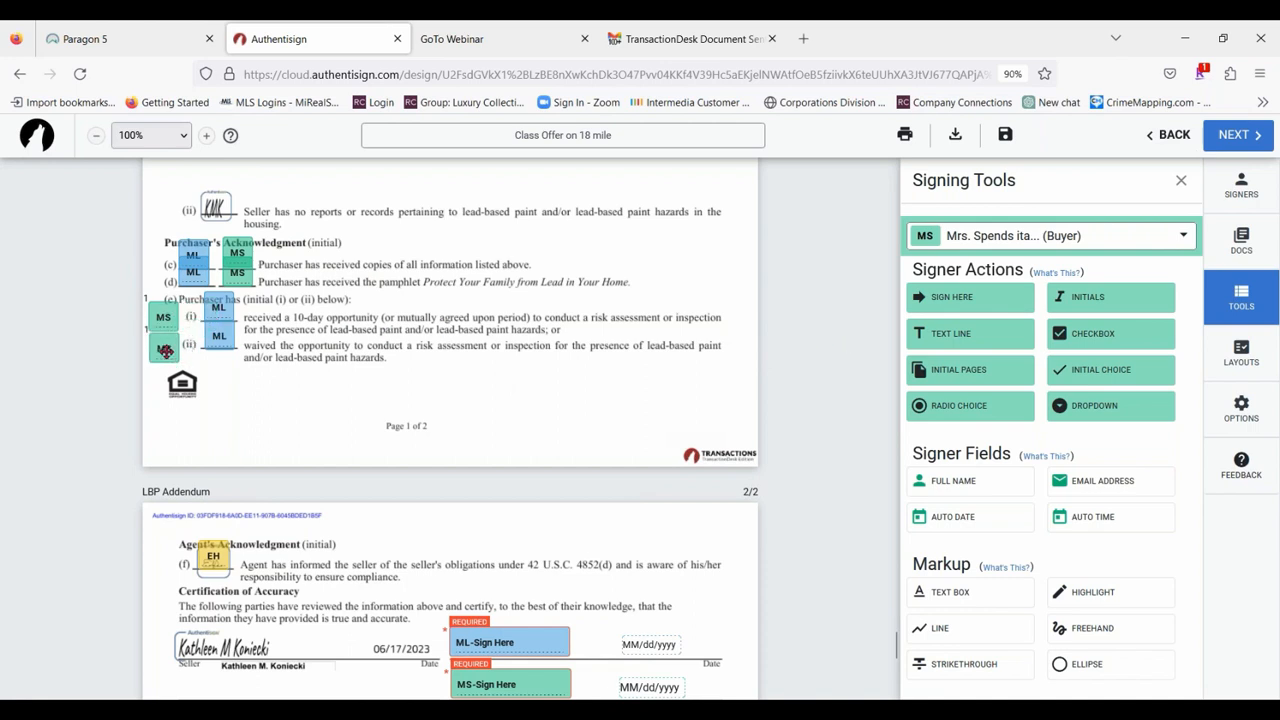
left_click(219, 307)
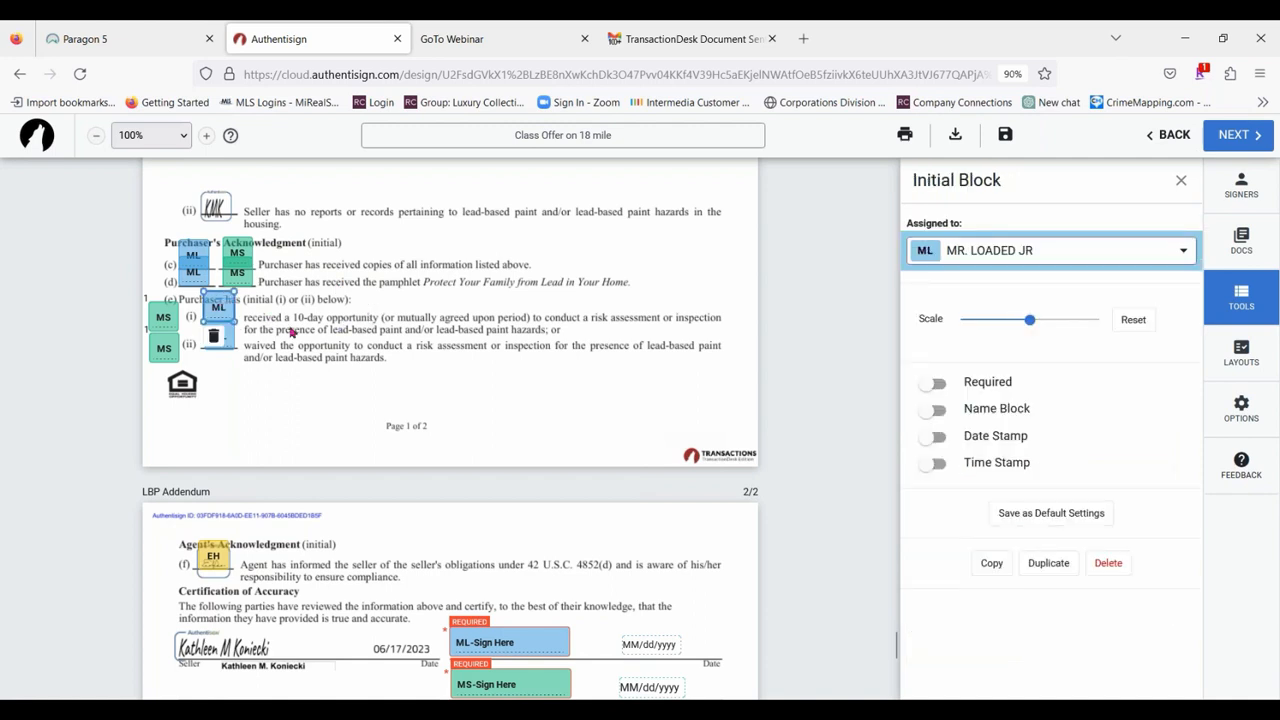
left_click(213, 338)
left_click(222, 335)
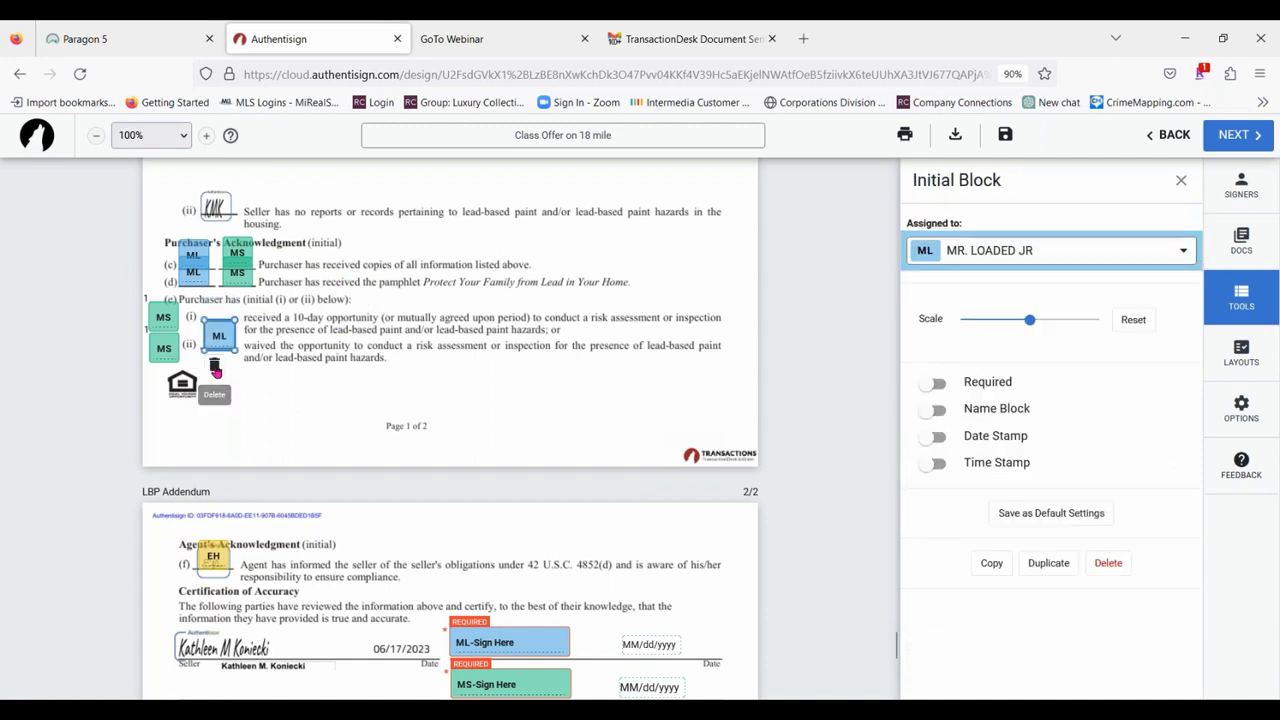
left_click(213, 368)
left_click_drag(163, 316, 229, 314)
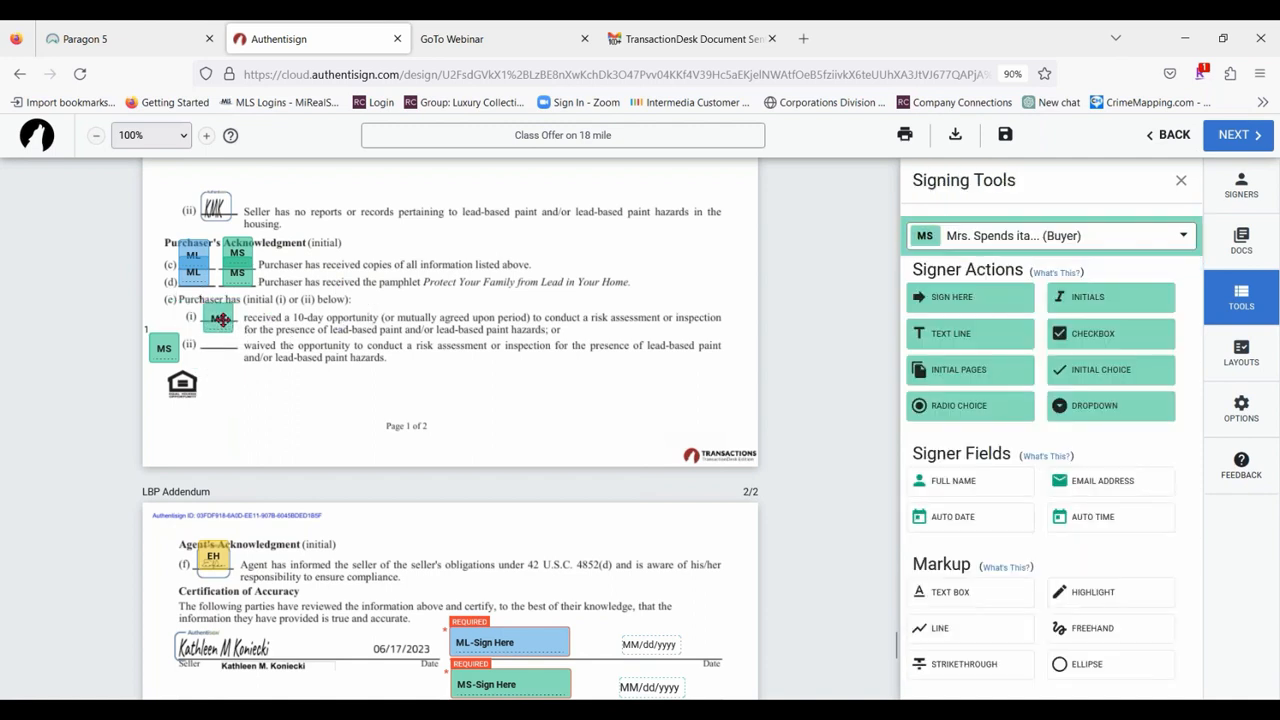
left_click_drag(164, 348, 221, 341)
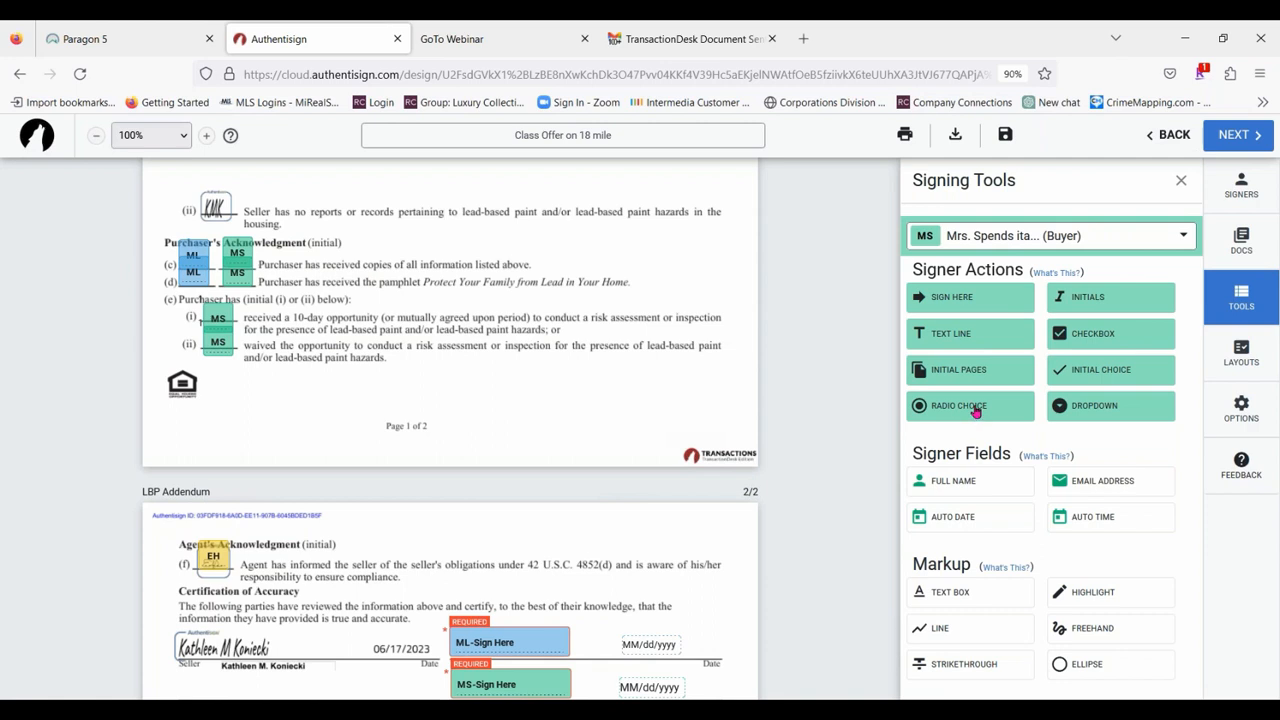
Add a Radio Choice pair beside (e)(i) and (e)(ii) of the LBP Addendum and assign it to the first buyer.
left_click_drag(975, 410, 171, 317)
left_click_drag(432, 400, 179, 346)
left_click(170, 343)
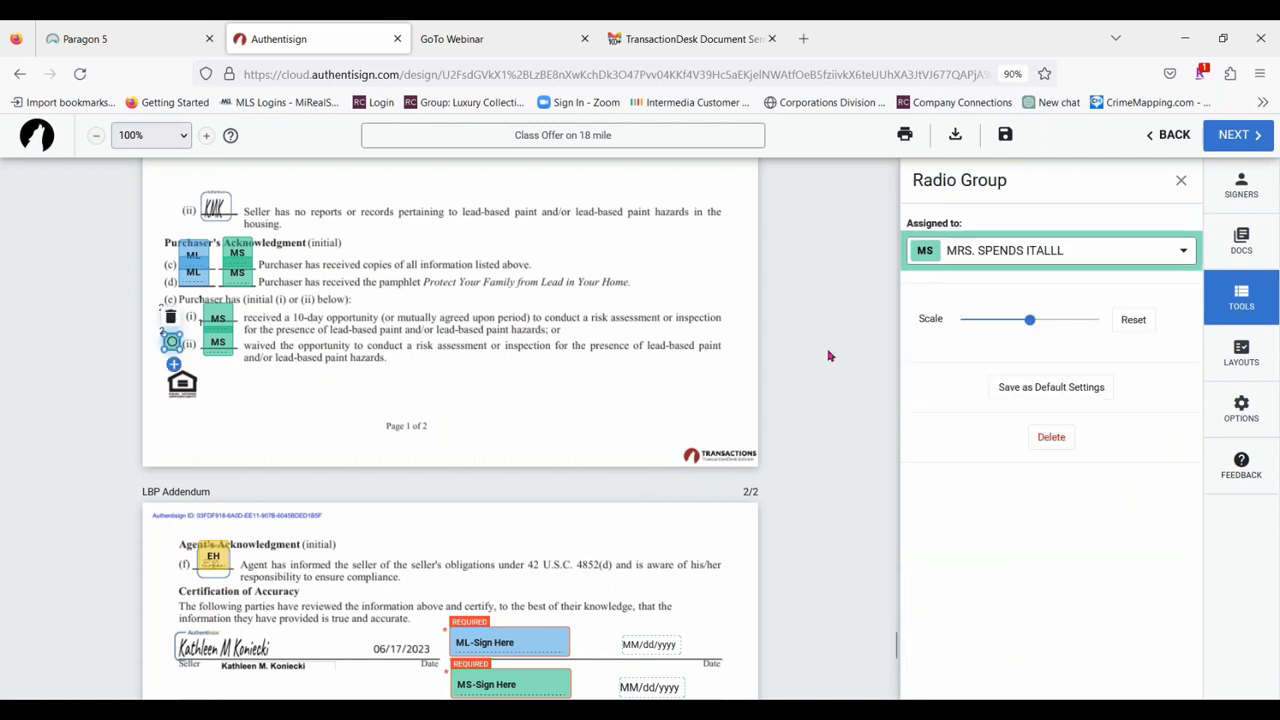
left_click(1016, 251)
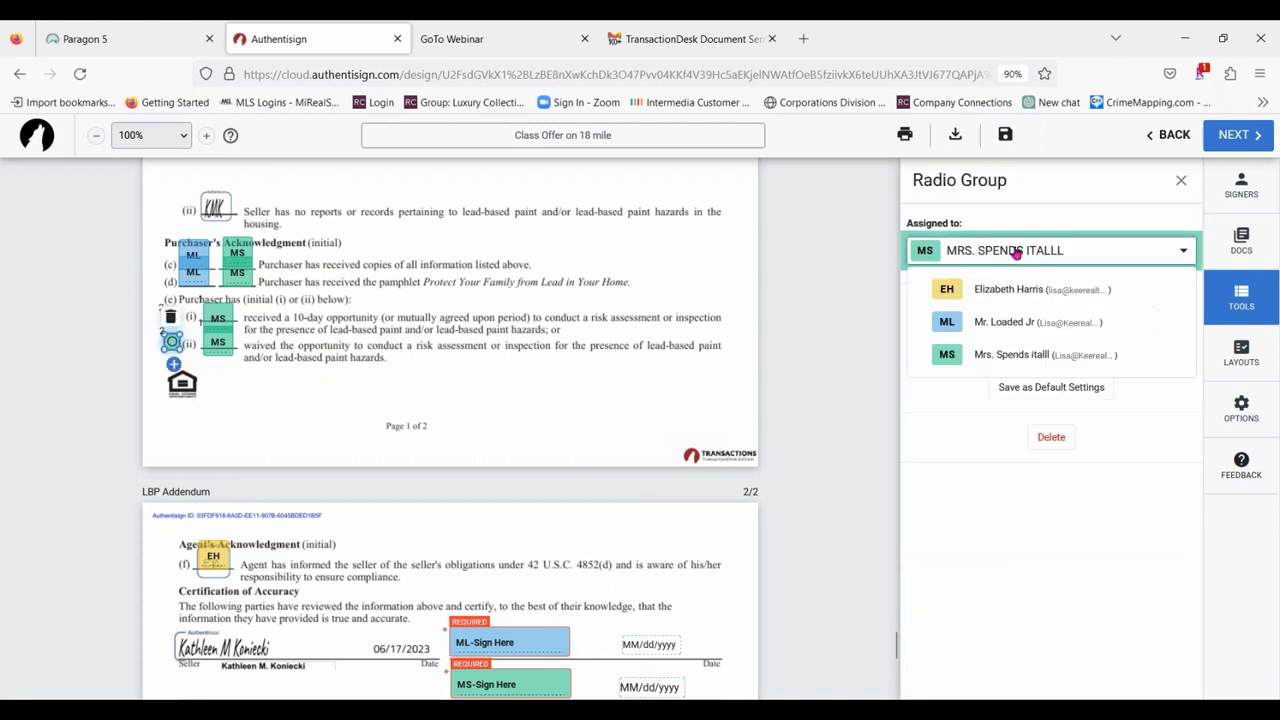
left_click(1008, 322)
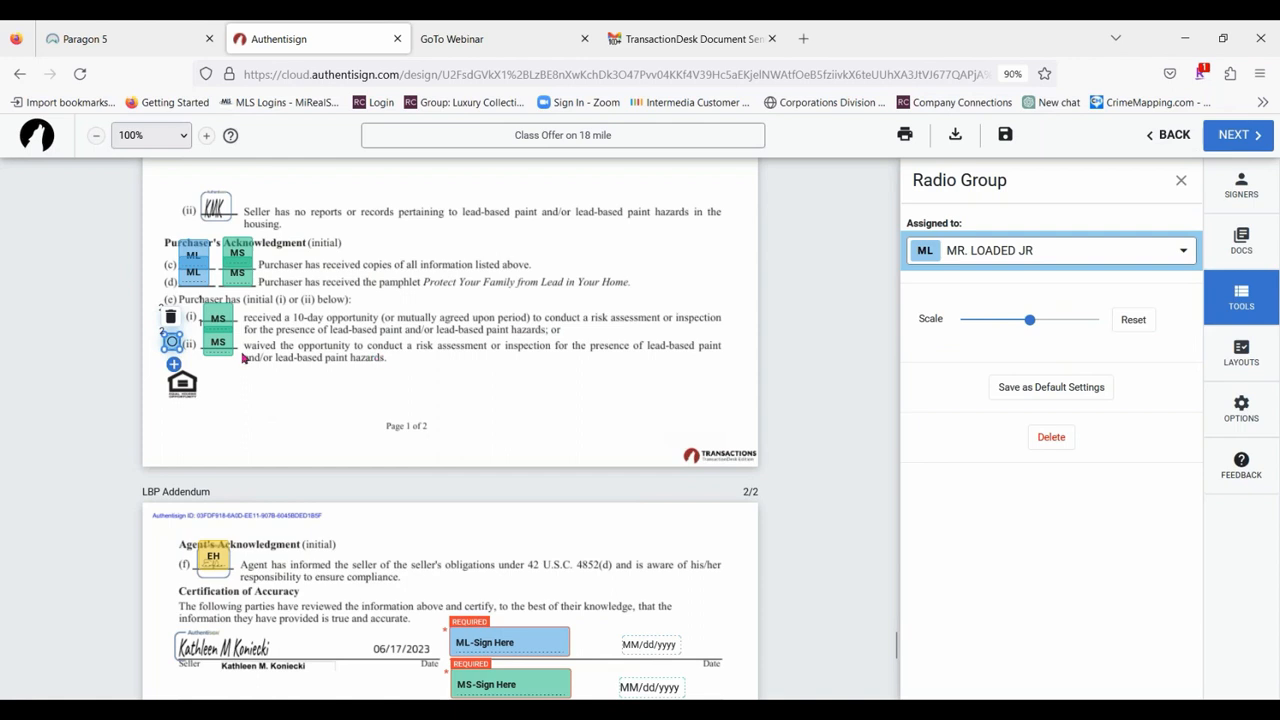
left_click(544, 417)
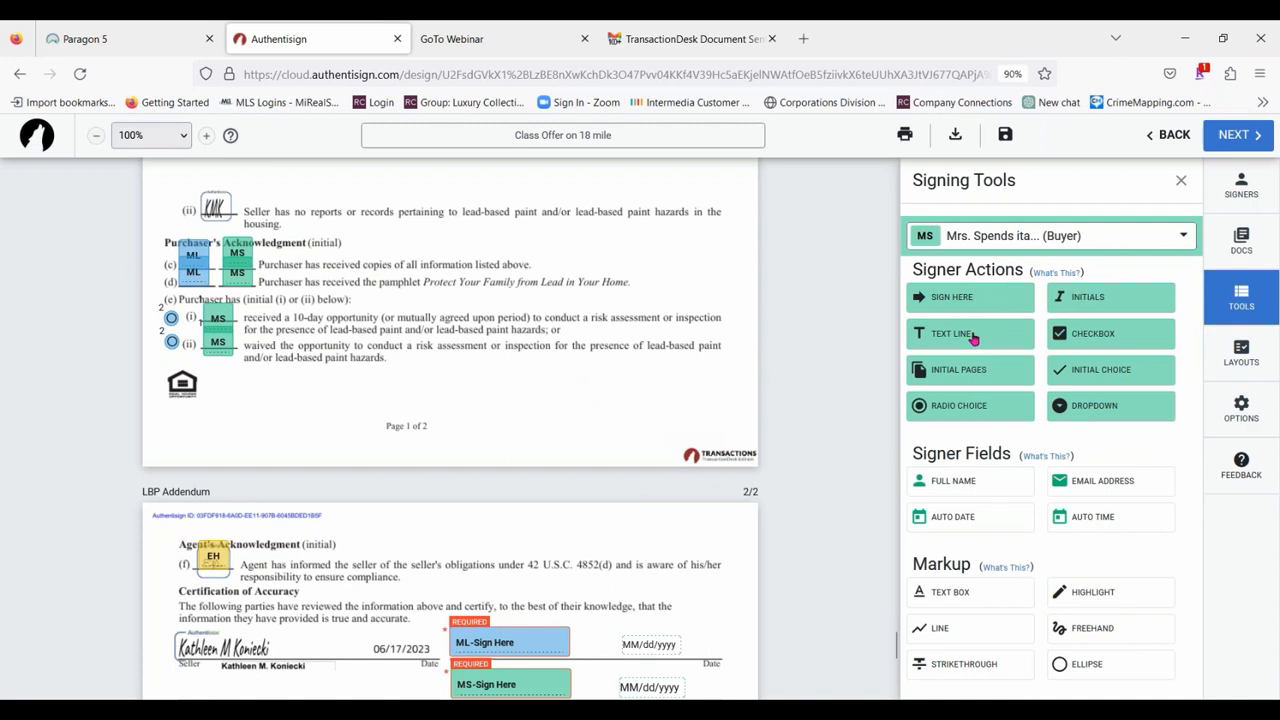
scroll(578, 310, "down", 3)
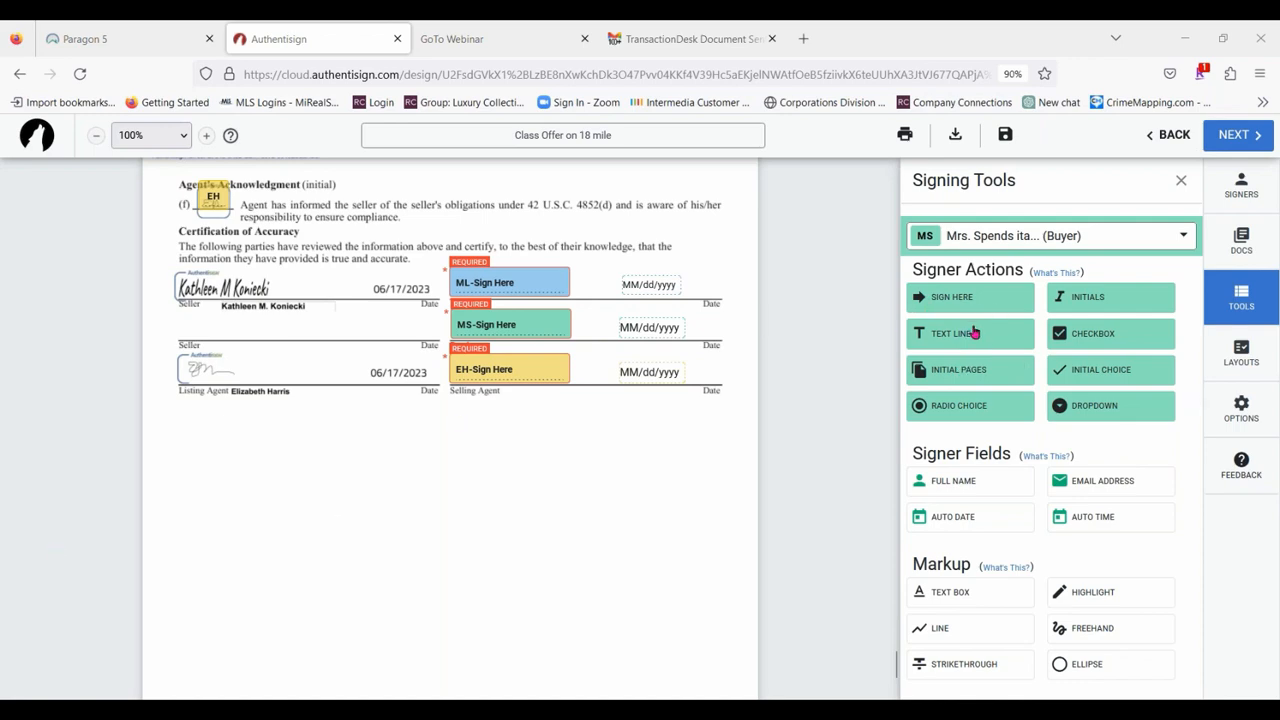
Review the documents from the LBP Addendum back to the terms and signature sections on the Buy and Sell Agreement's last page.
scroll(523, 491, "up", 10)
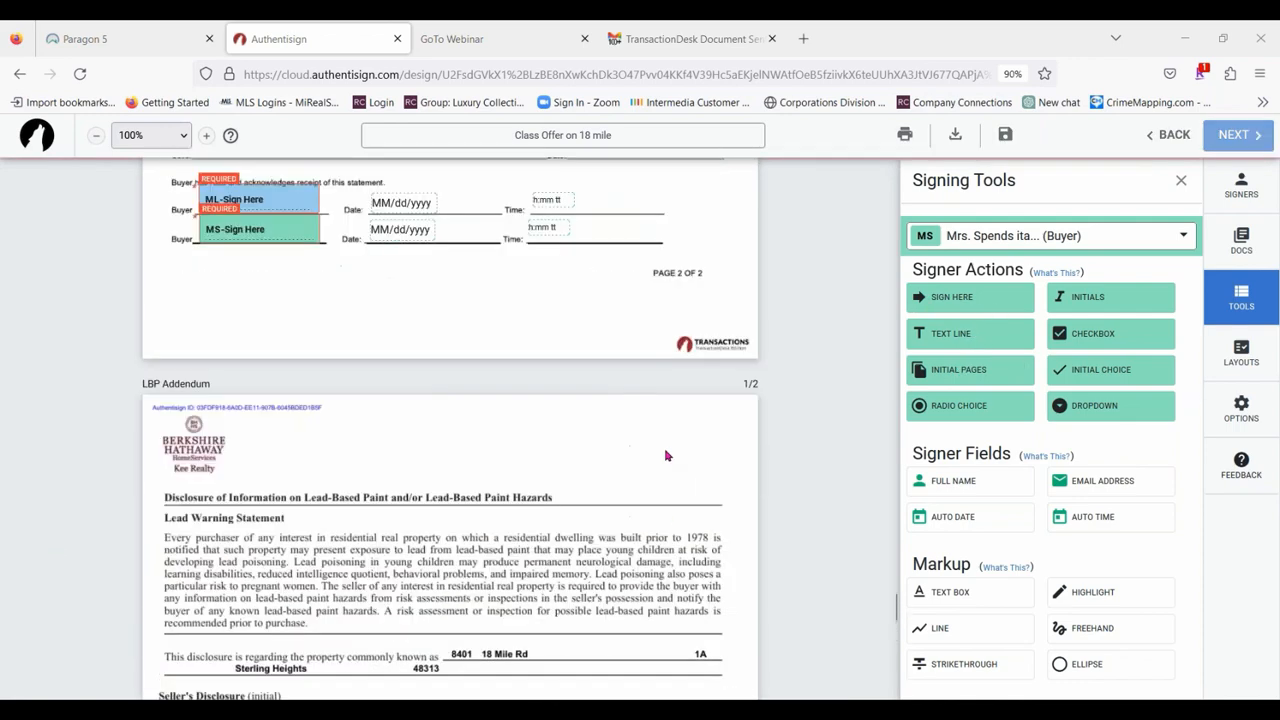
scroll(650, 450, "down", 15)
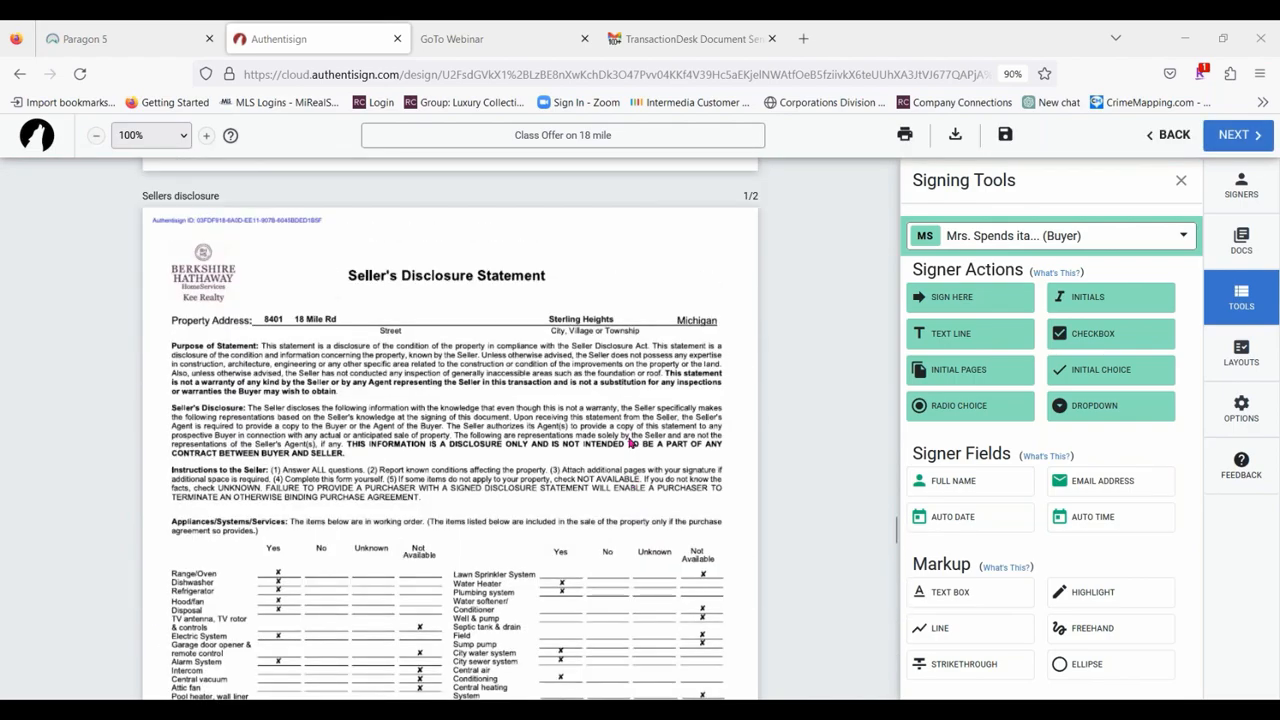
scroll(560, 400, "up", 20)
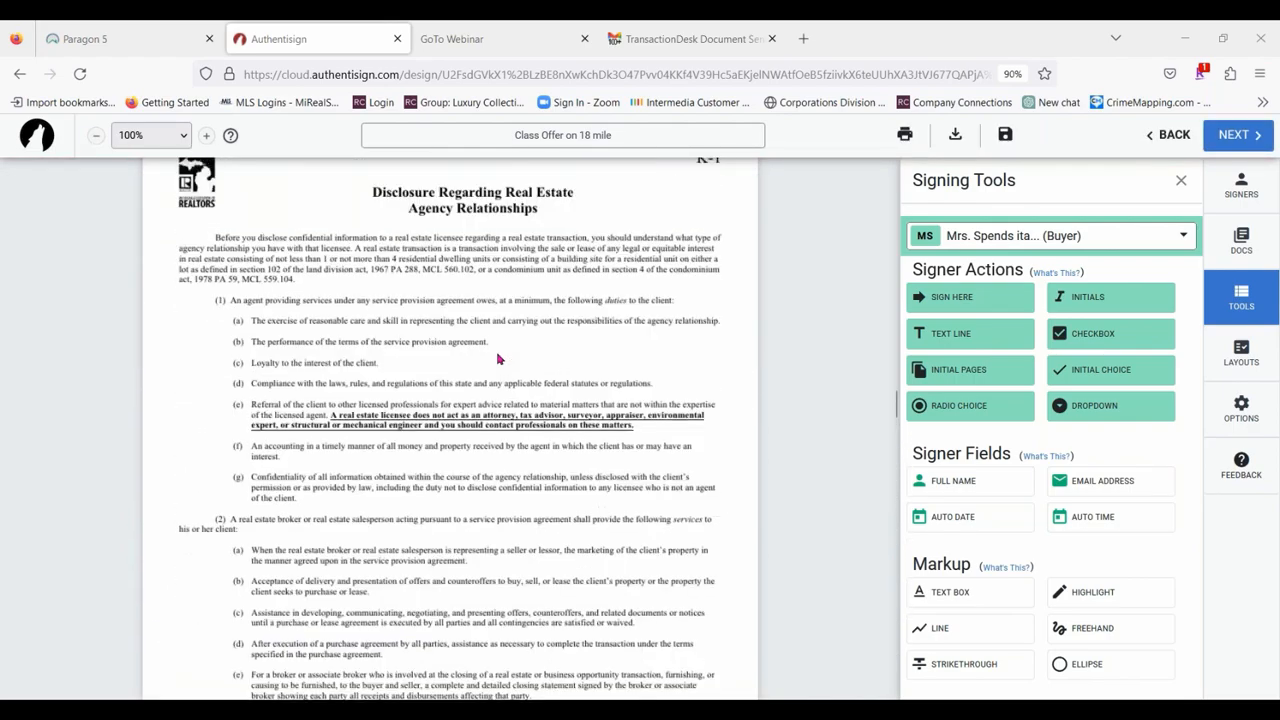
scroll(498, 358, "up", 20)
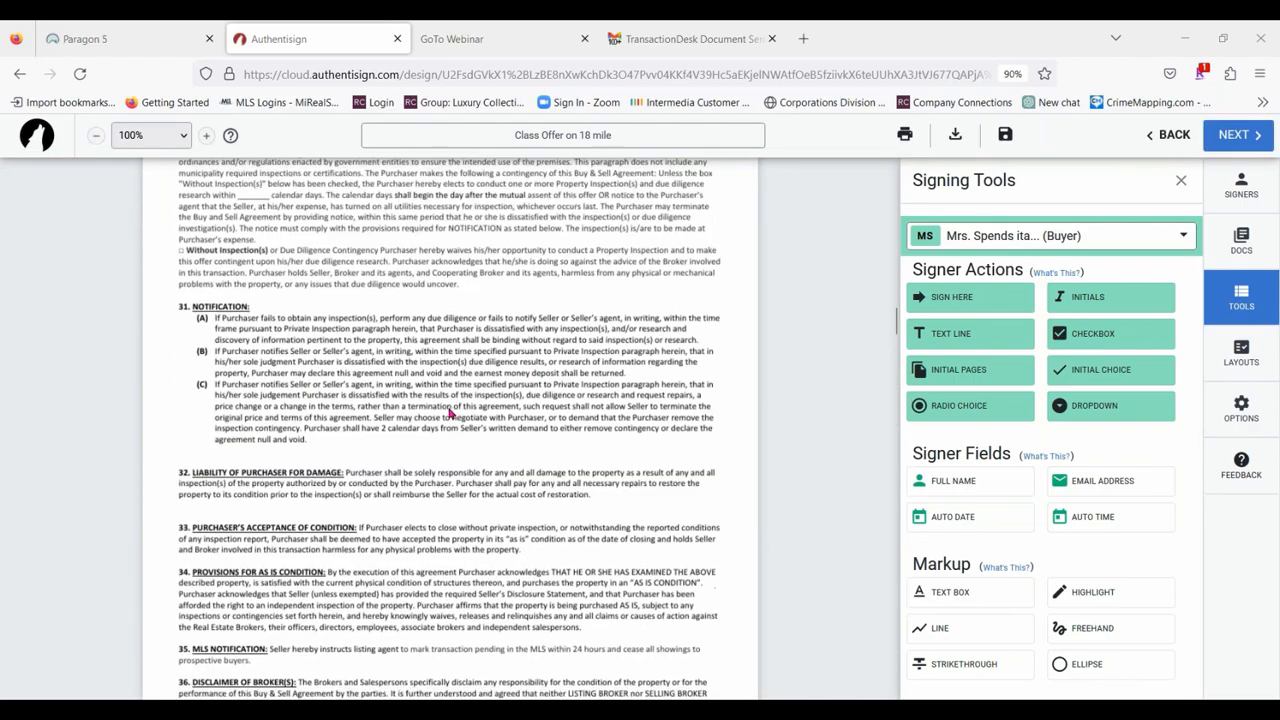
scroll(451, 413, "down", 5)
scroll(449, 409, "up", 6)
scroll(449, 409, "down", 6)
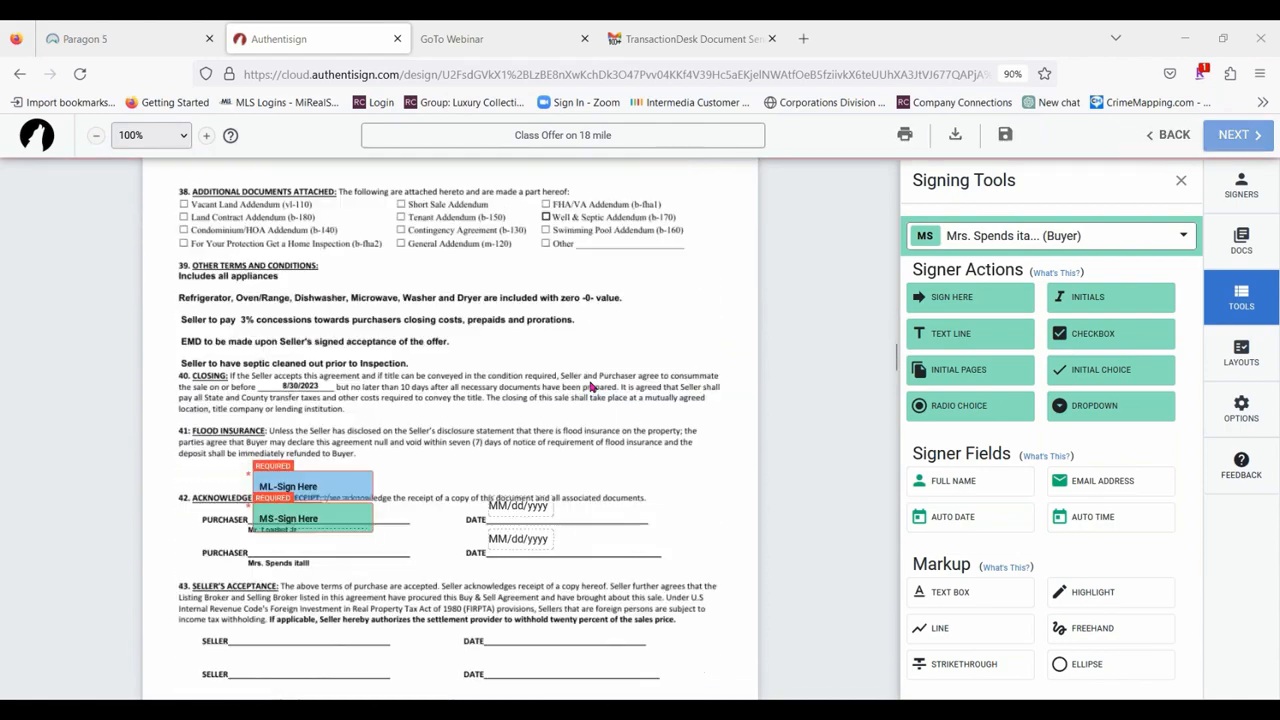
scroll(591, 387, "down", 2)
scroll(591, 387, "down", 2)
scroll(478, 476, "up", 3)
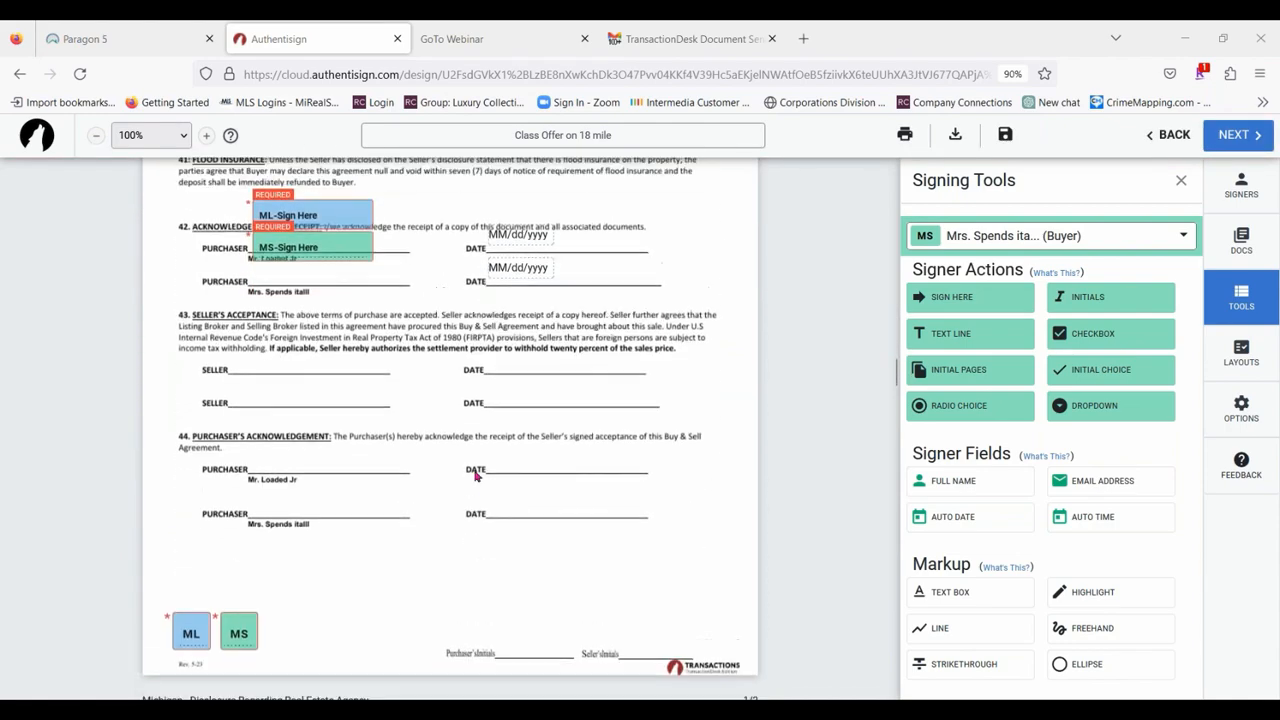
scroll(478, 476, "up", 1)
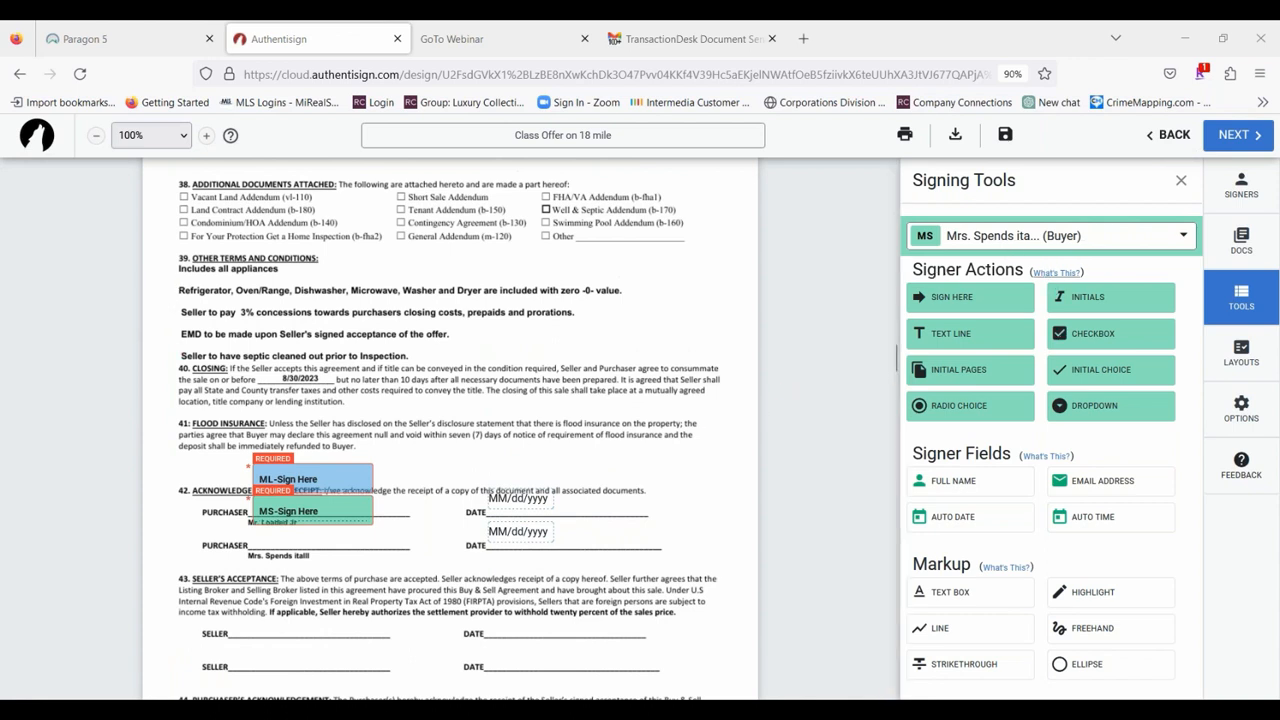
left_click(952, 333)
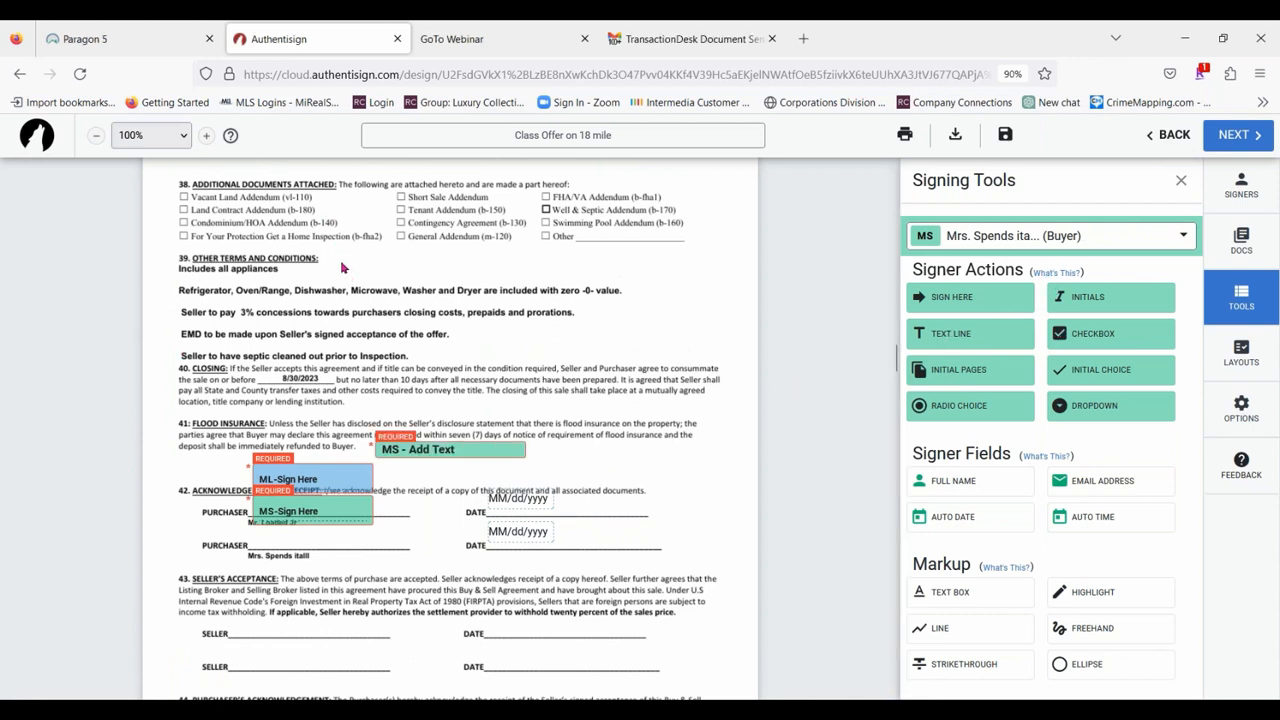
left_click(937, 336)
left_click(467, 456)
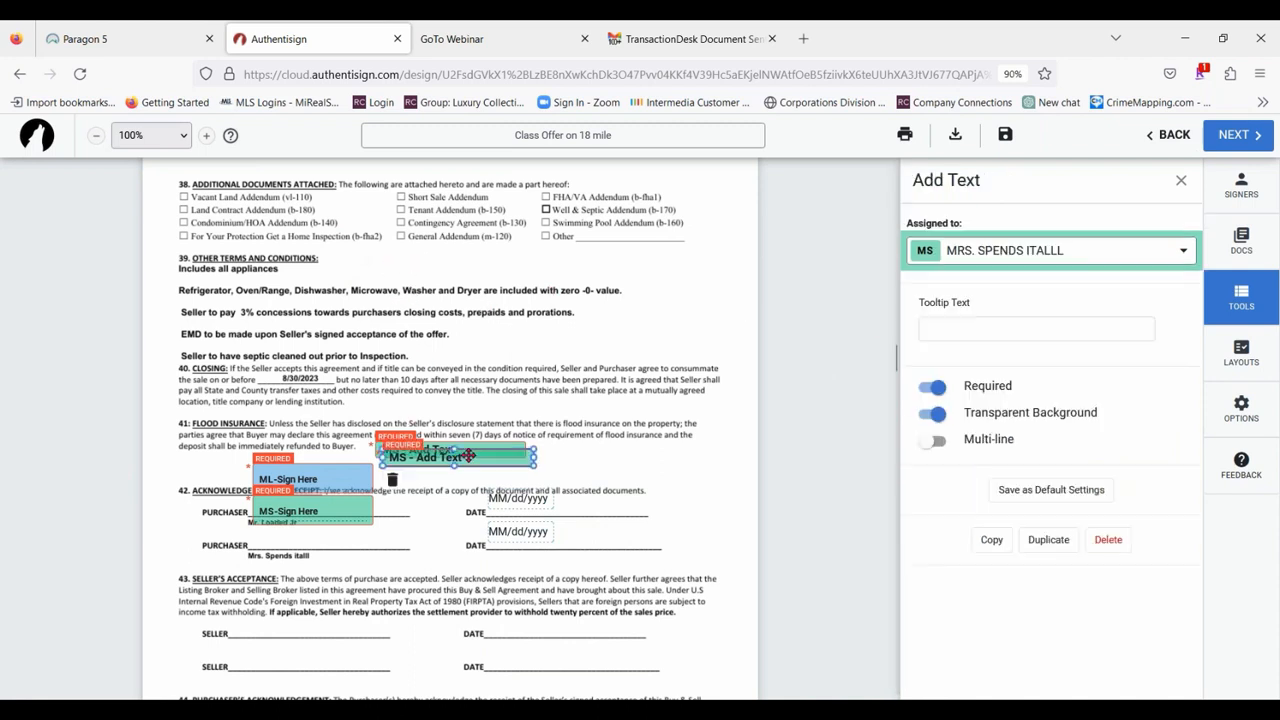
left_click(391, 480)
left_click(472, 450)
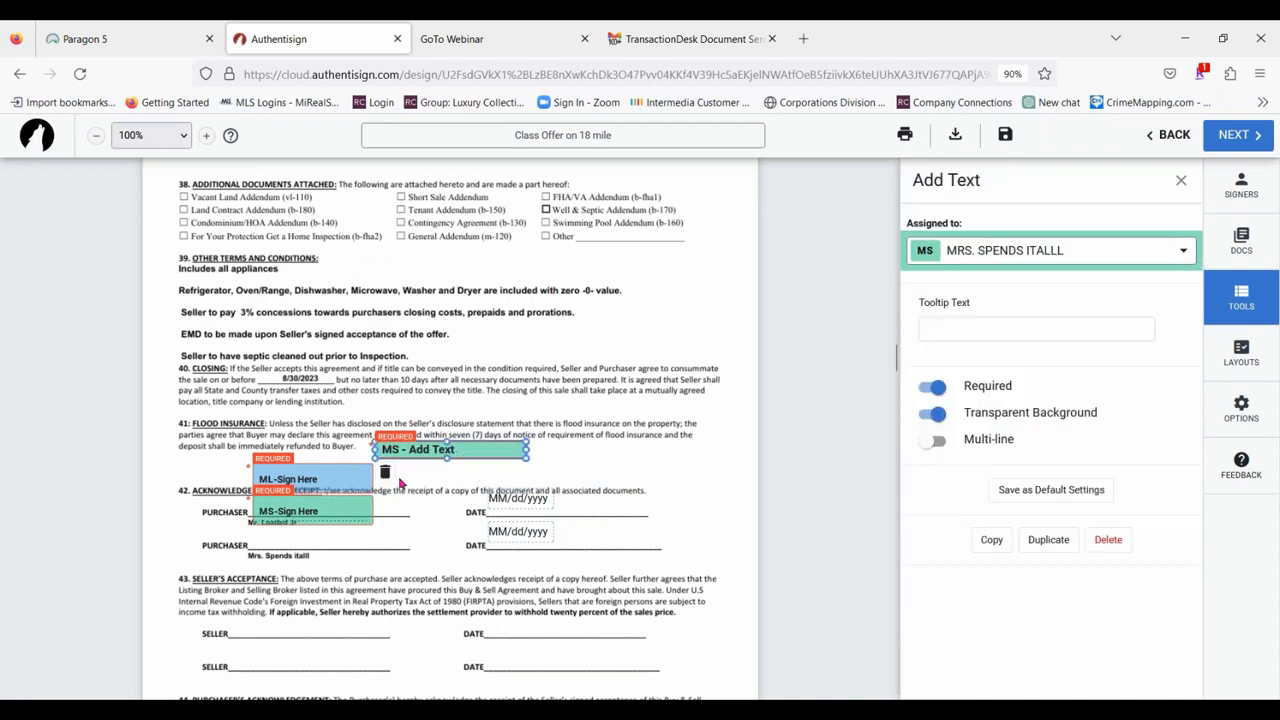
left_click(385, 472)
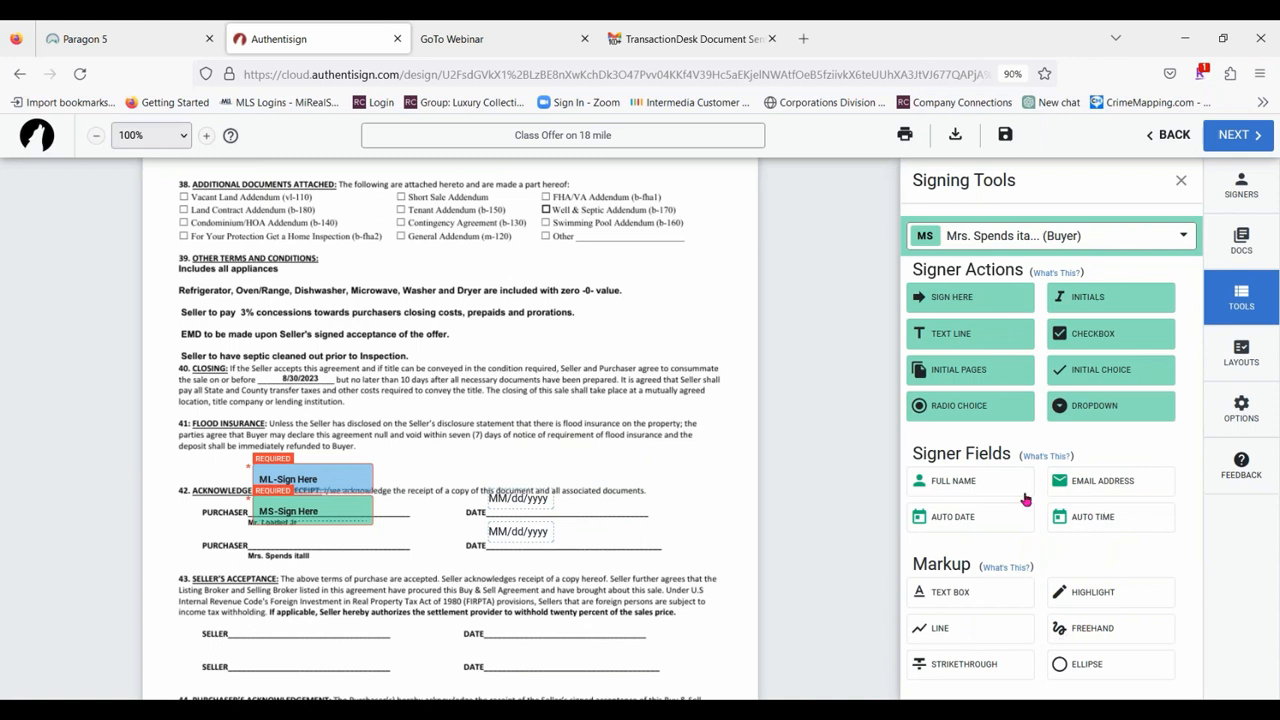
Add a text box reading "Power Generator is included with zero value." beside "Includes all appliances" in section 39, widened to fit one line.
left_click(970, 594)
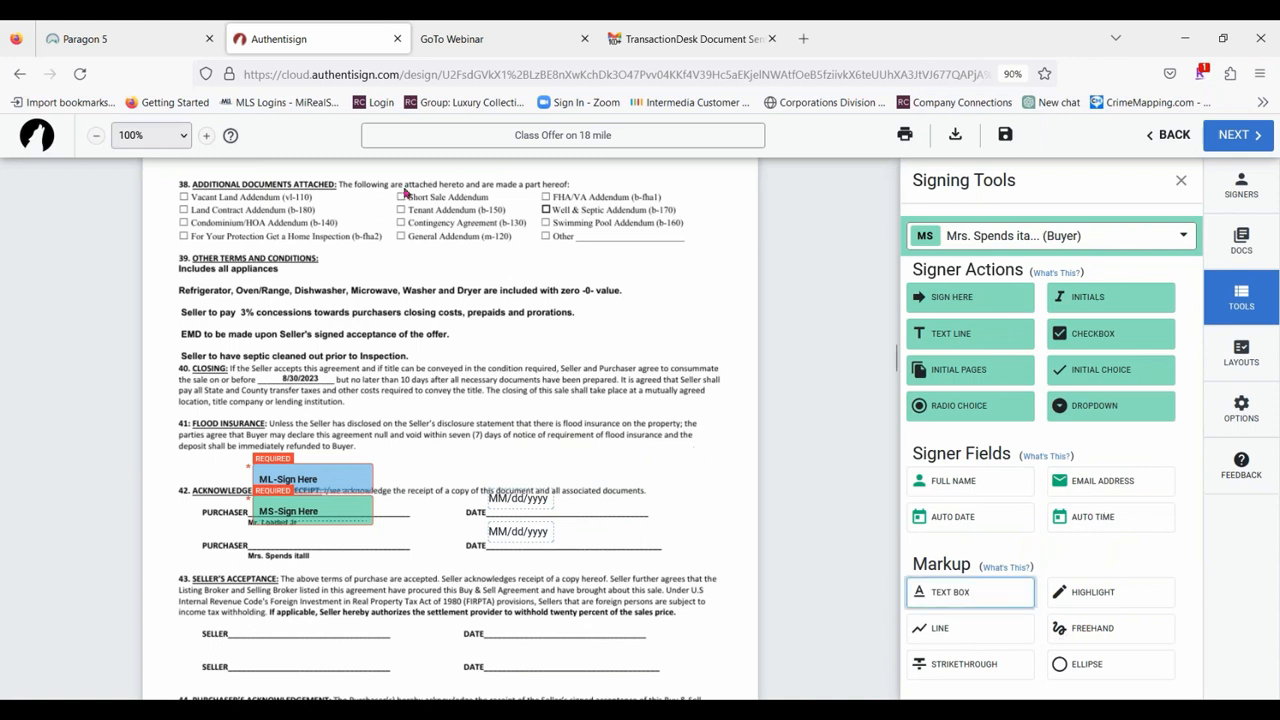
left_click(357, 265)
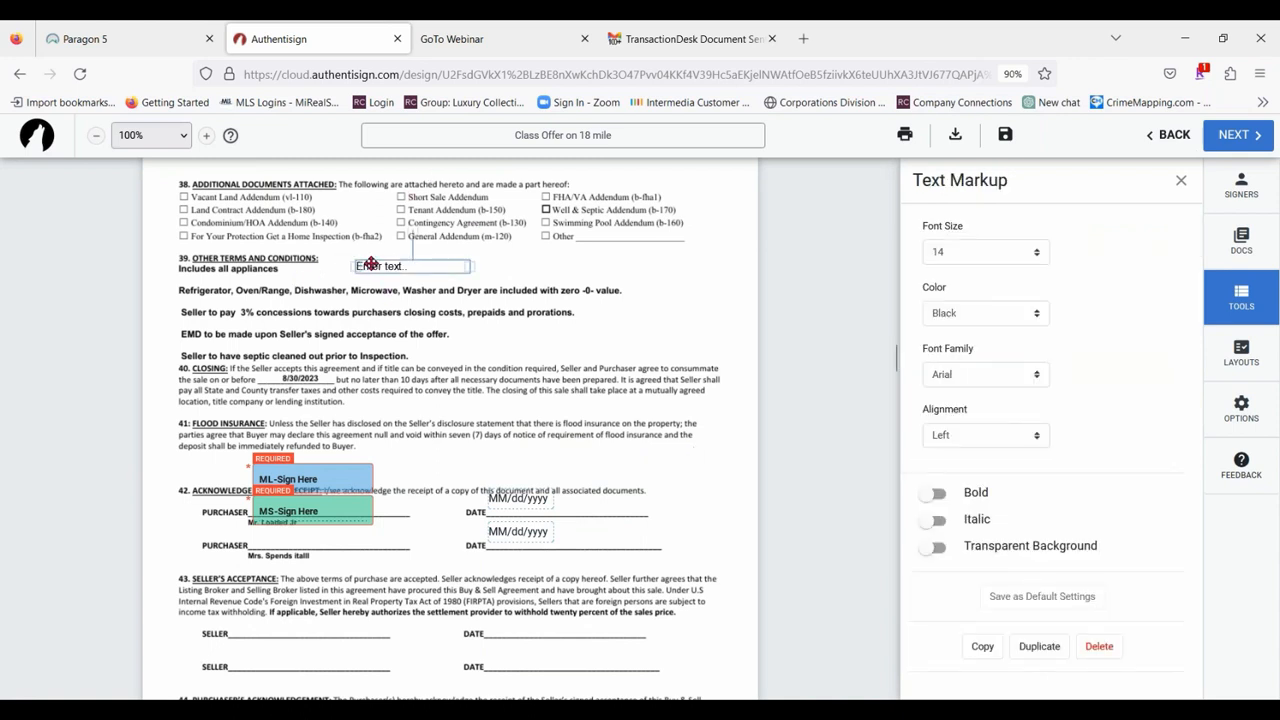
left_click(371, 263)
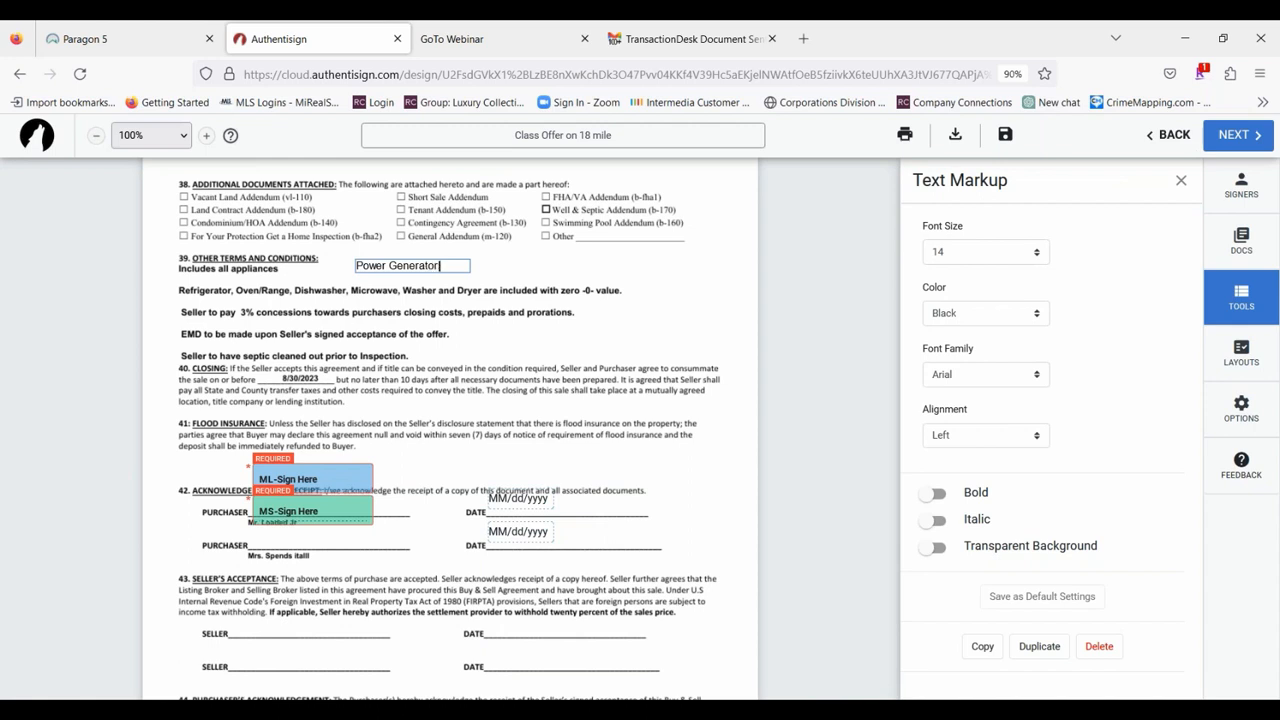
type("luded with zero value")
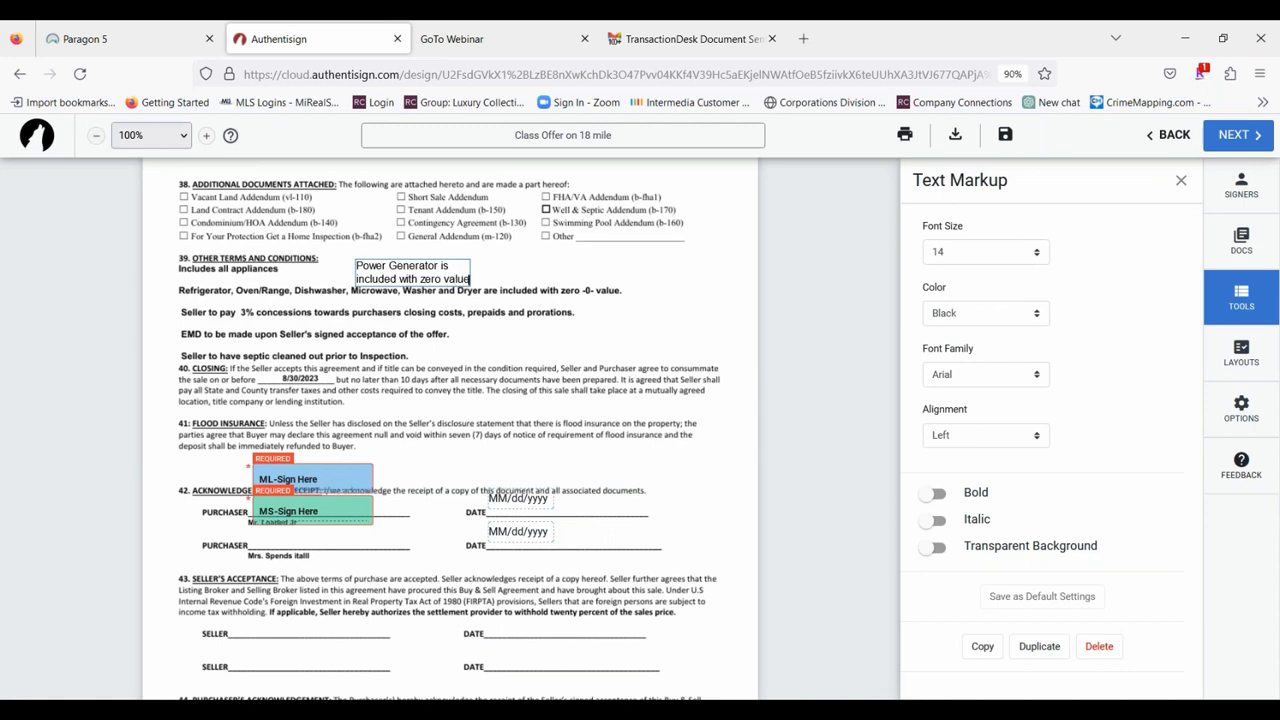
left_click(423, 336)
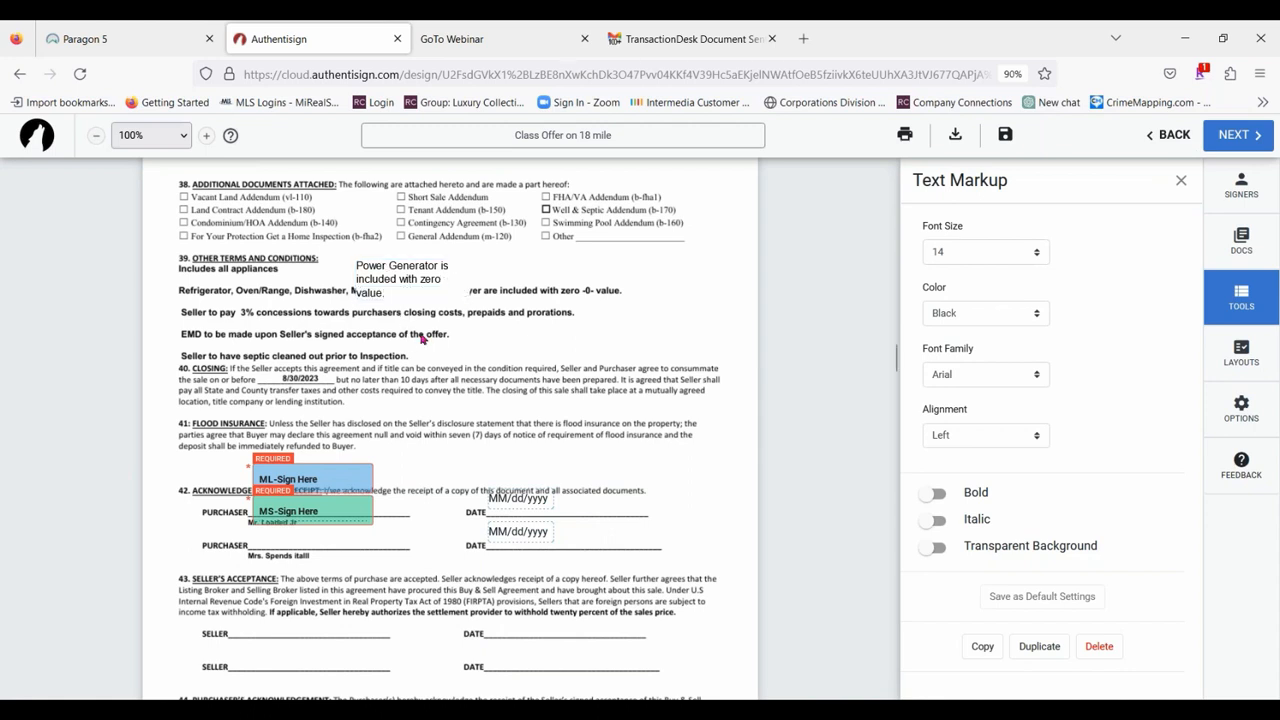
left_click(413, 267)
left_click_drag(661, 274, 587, 273)
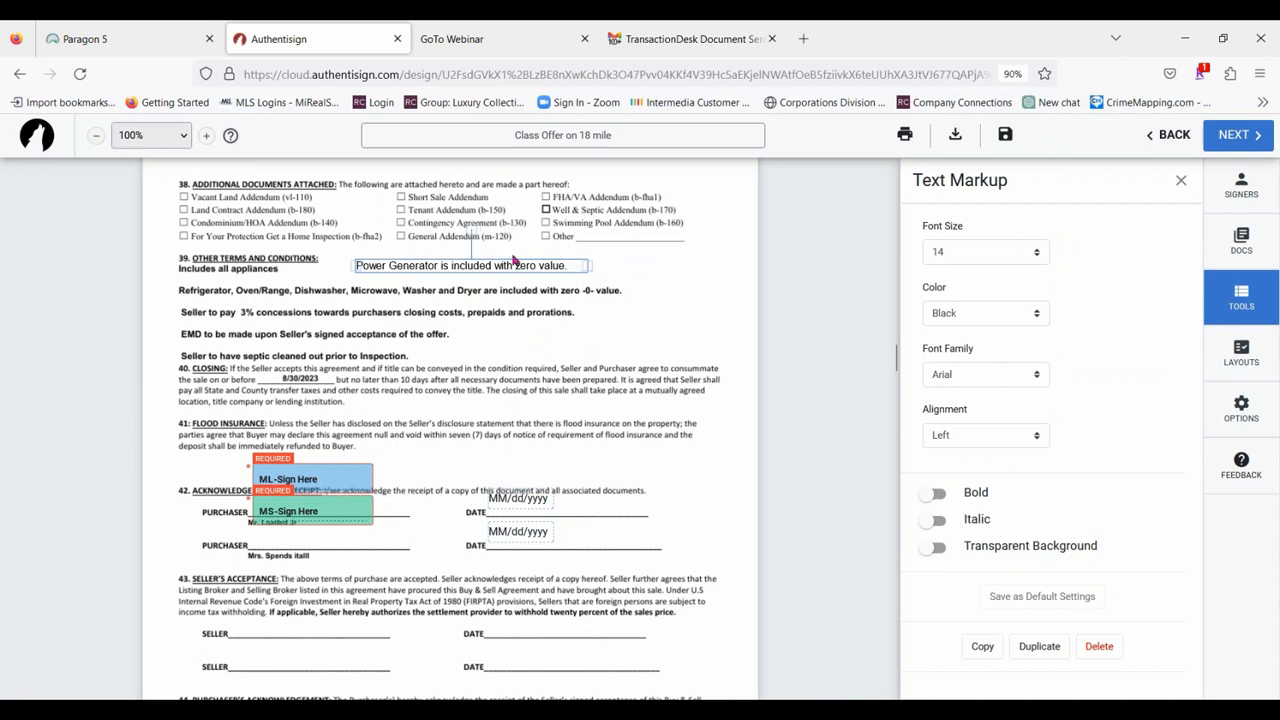
left_click_drag(510, 265, 494, 270)
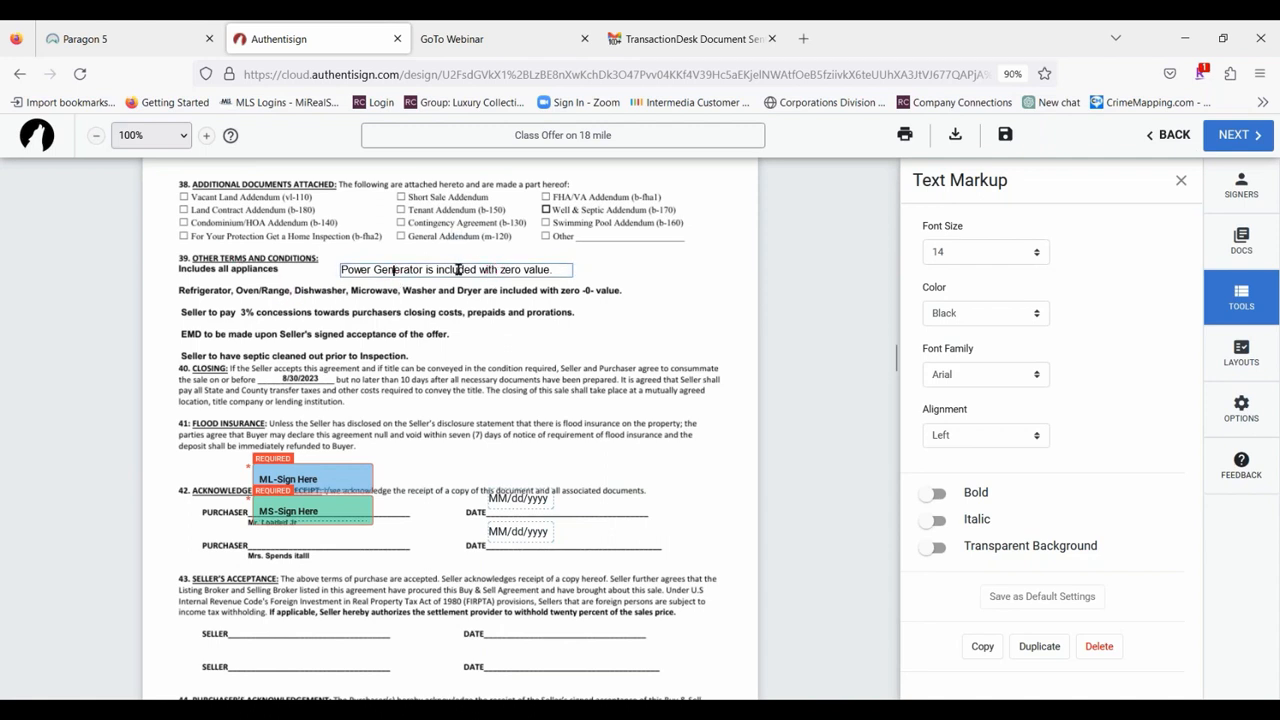
Format the power generator text as size 12, bold, with a transparent background, and move it closer to "Includes all appliances".
left_click(1016, 256)
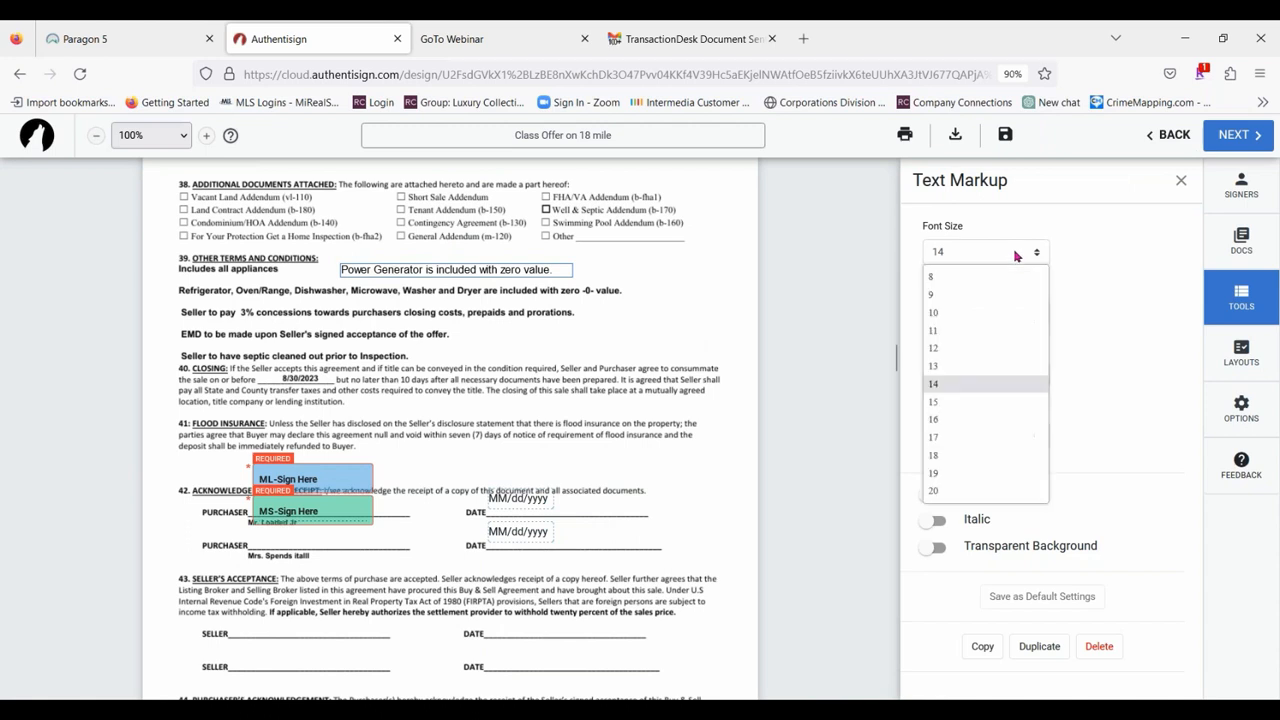
left_click(956, 350)
left_click_drag(447, 265, 411, 268)
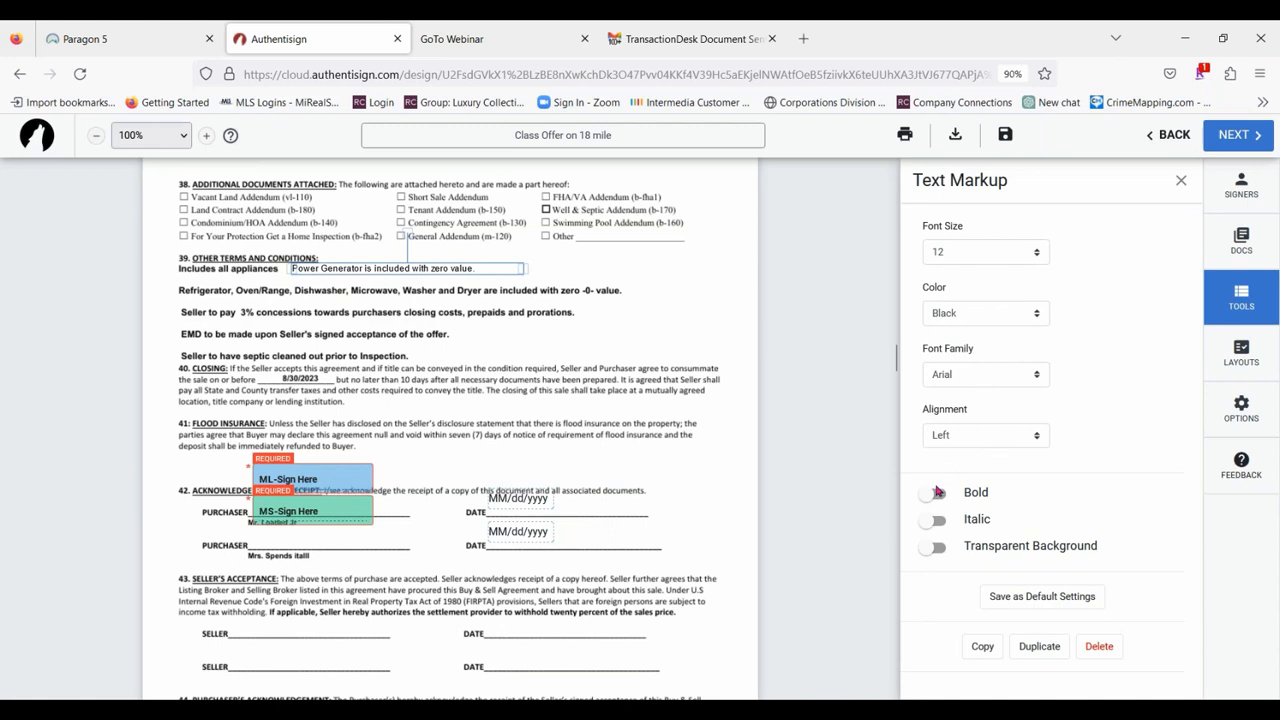
left_click(936, 492)
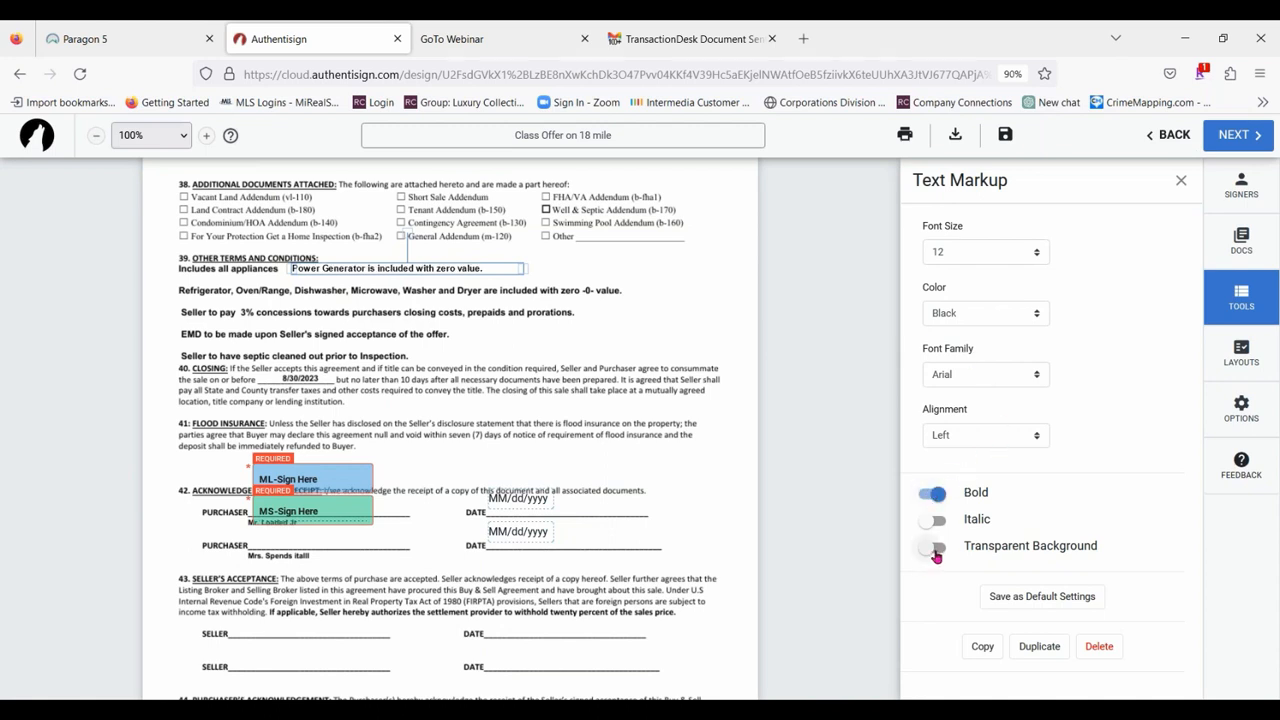
left_click(935, 549)
Set the power generator text to Times New Roman, size 14, and position it in the blank space above the Refrigerator line.
left_click(1003, 376)
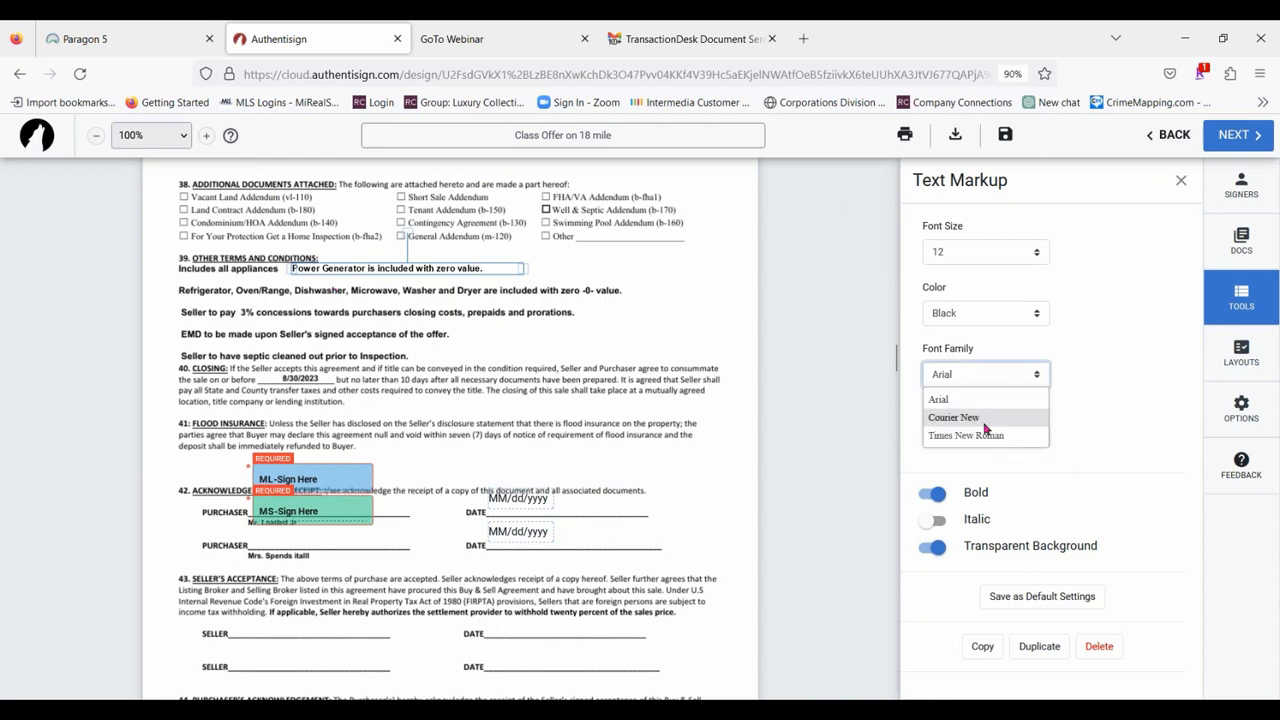
left_click(980, 436)
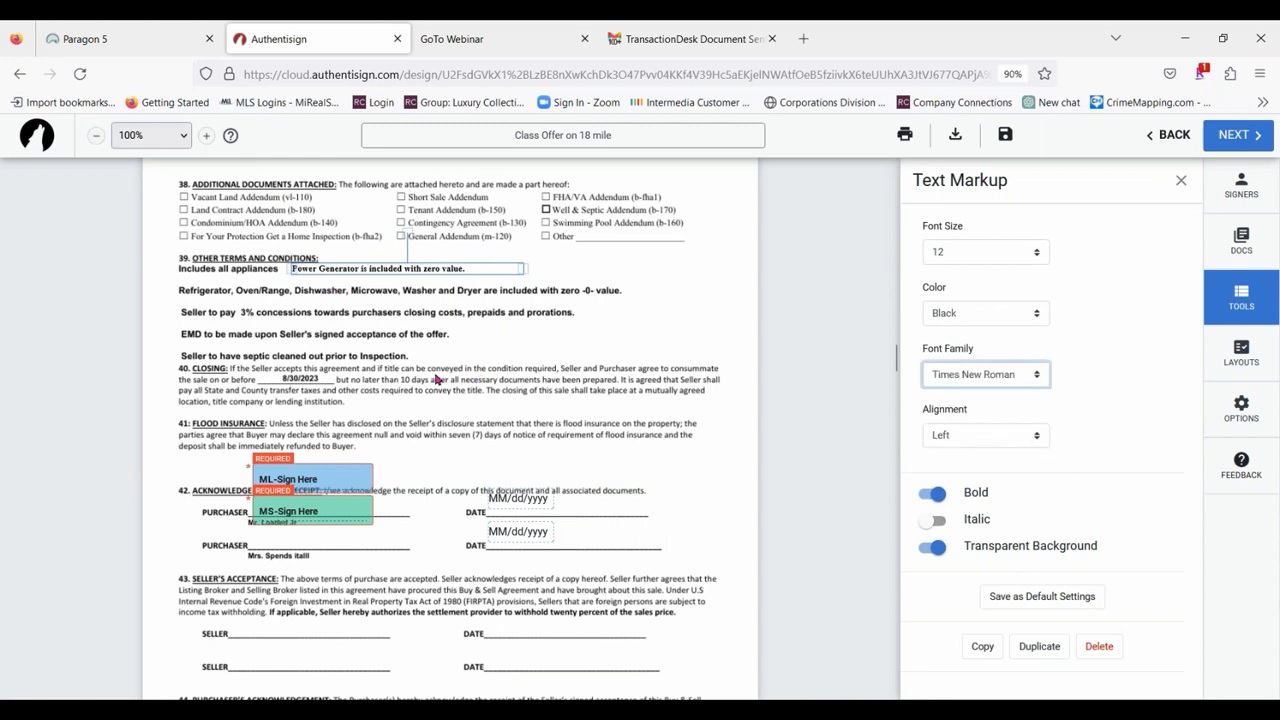
left_click_drag(503, 267, 655, 302)
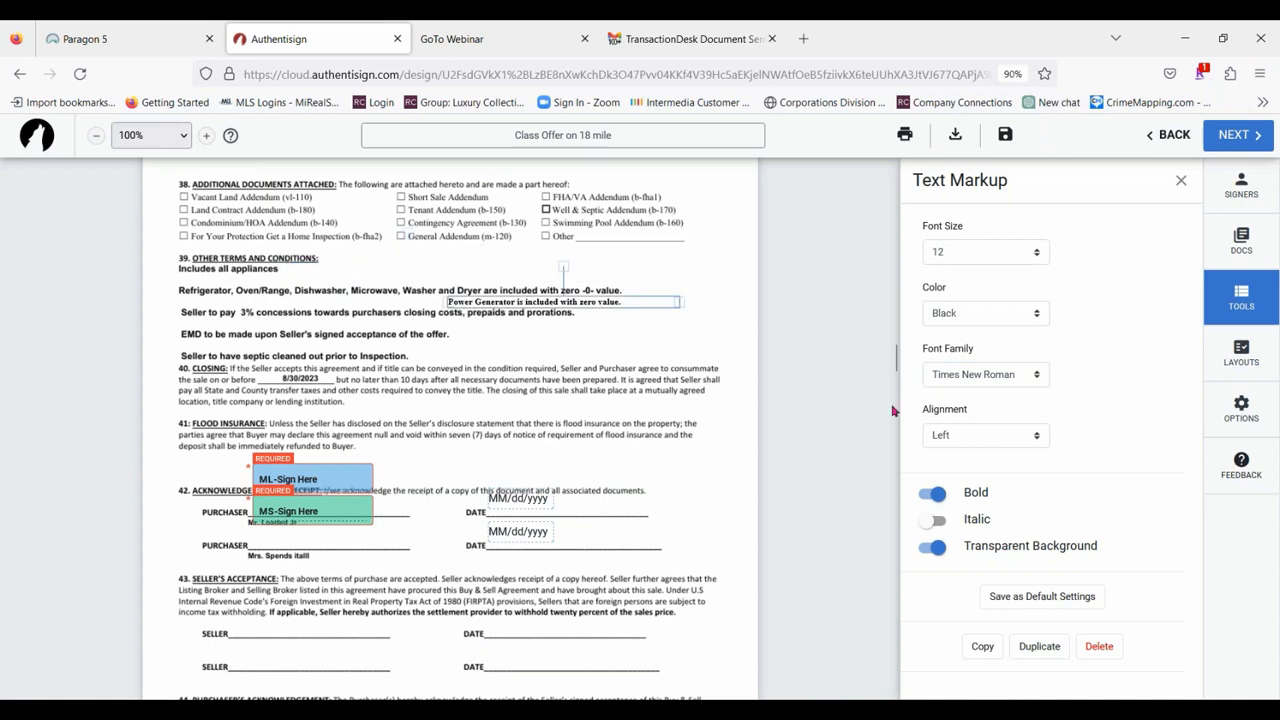
left_click(1005, 262)
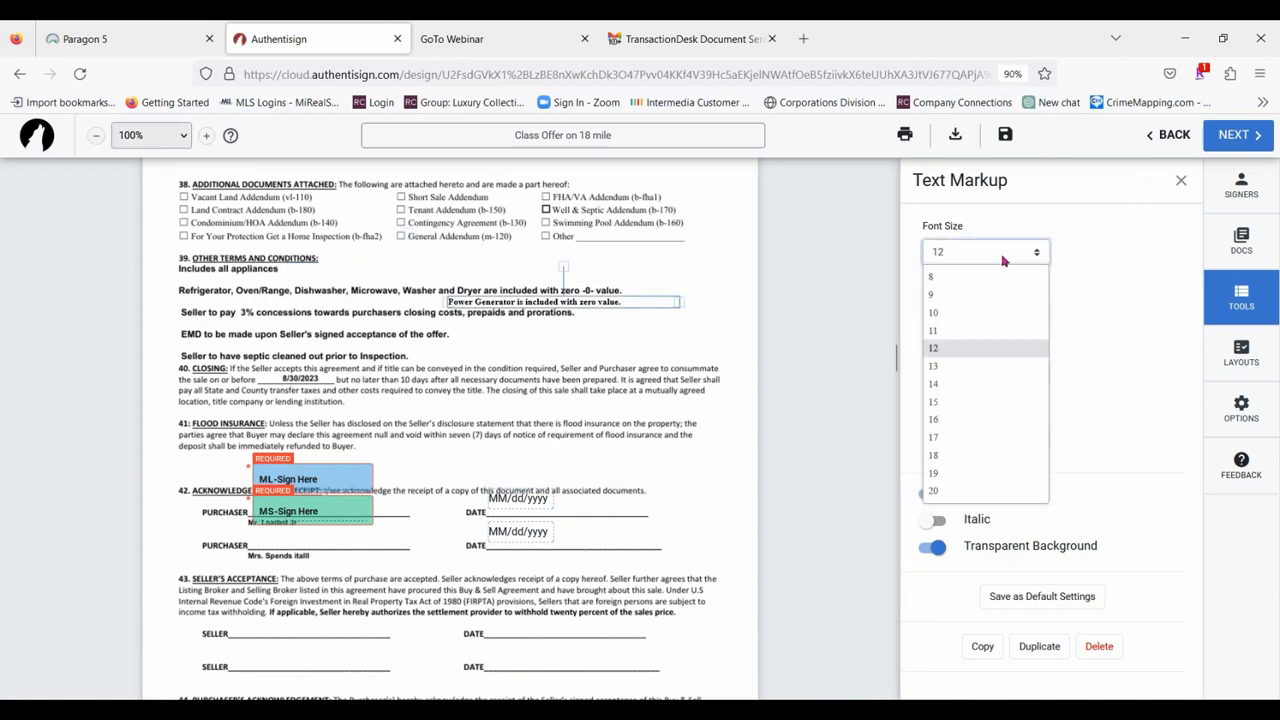
left_click(940, 386)
left_click_drag(648, 303, 562, 270)
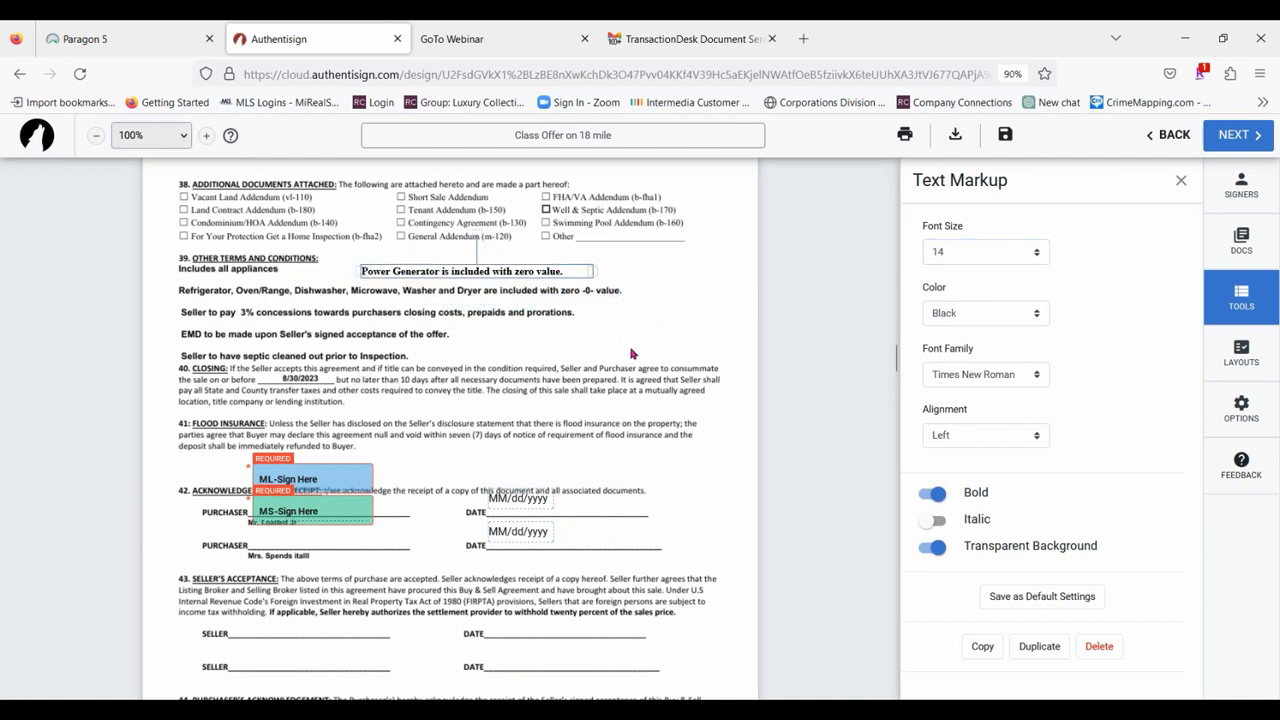
left_click(816, 295)
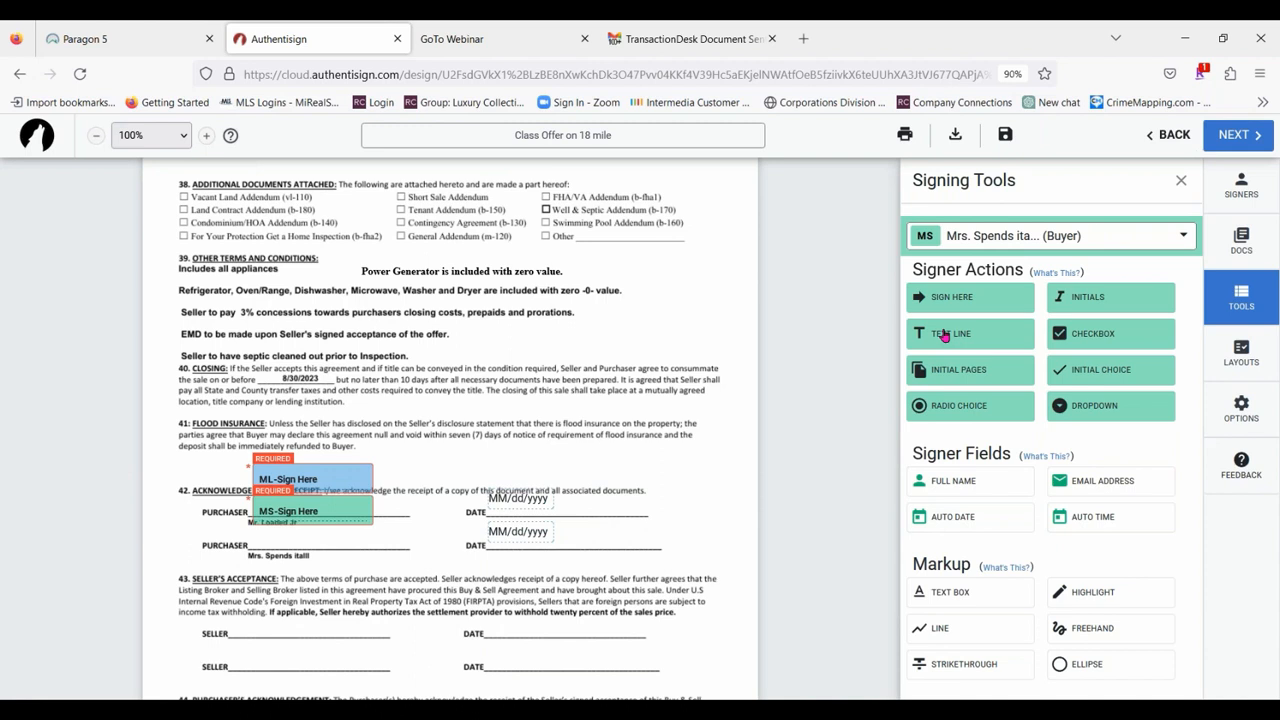
Check the signer list and review the placed fields from the Buy and Sell Agreement through the LBP Addendum.
left_click(1143, 233)
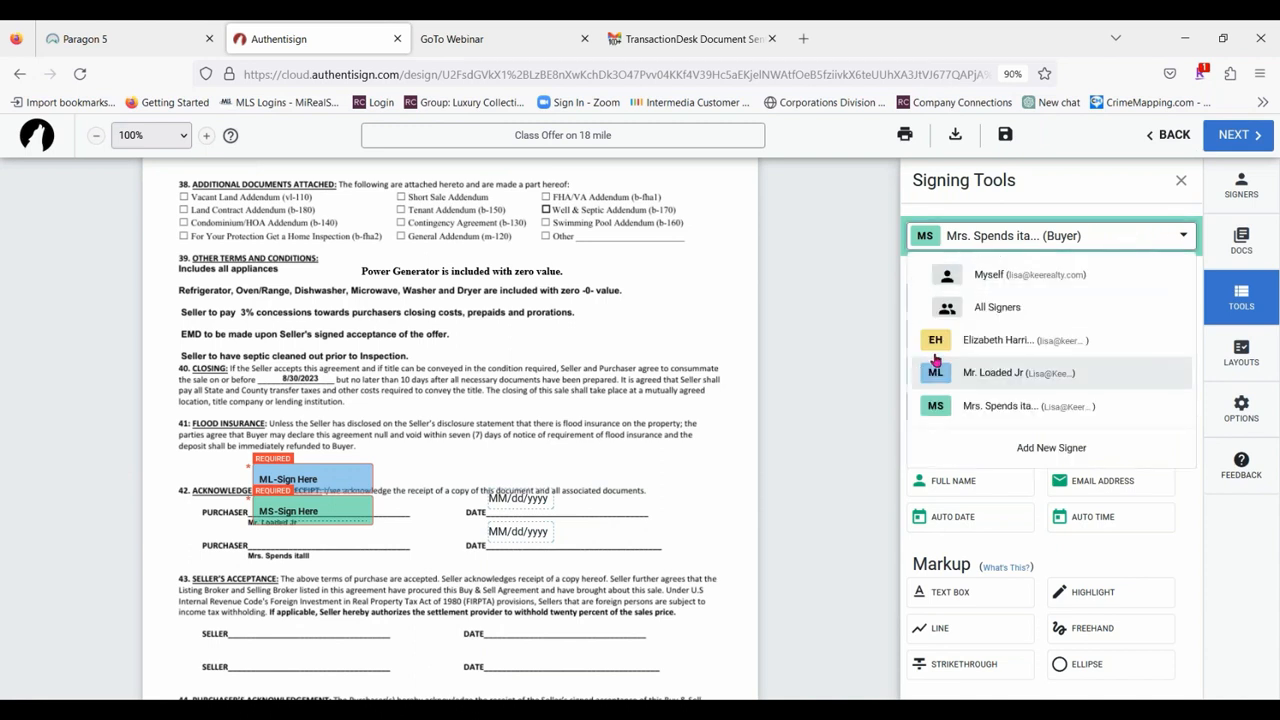
left_click(1133, 234)
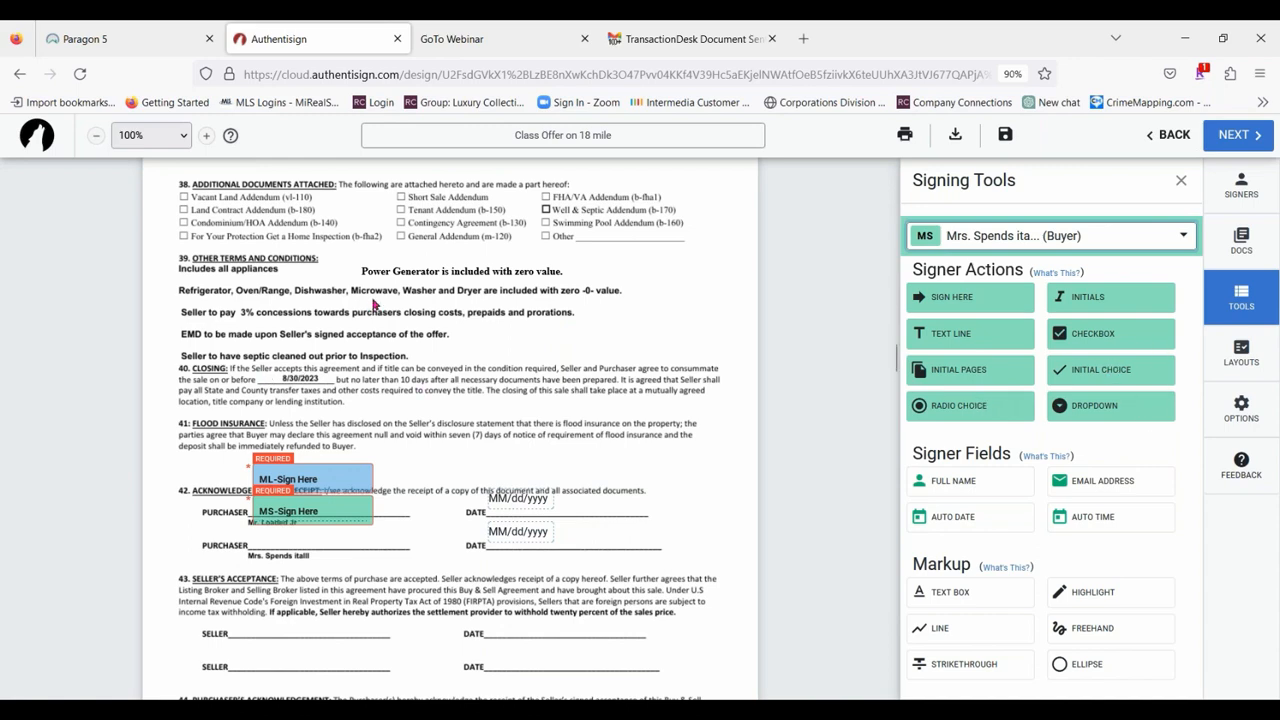
scroll(375, 303, "up", 4)
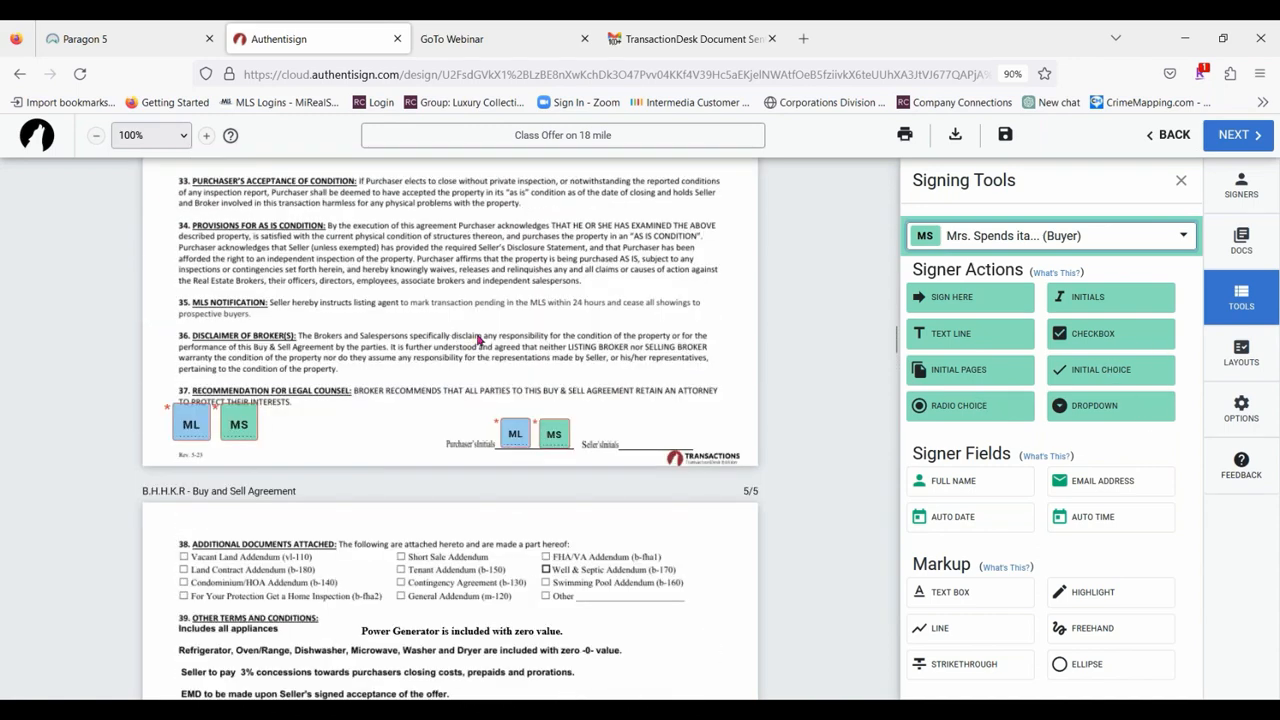
scroll(478, 340, "down", 15)
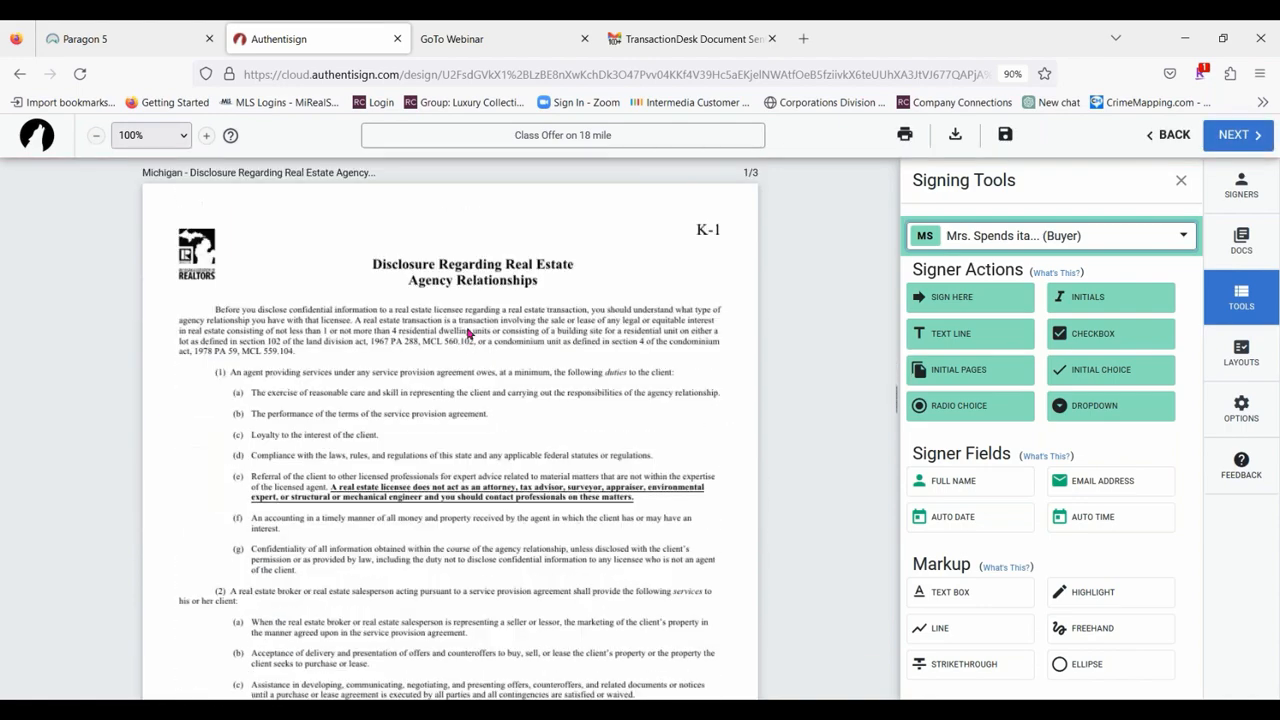
scroll(466, 333, "down", 20)
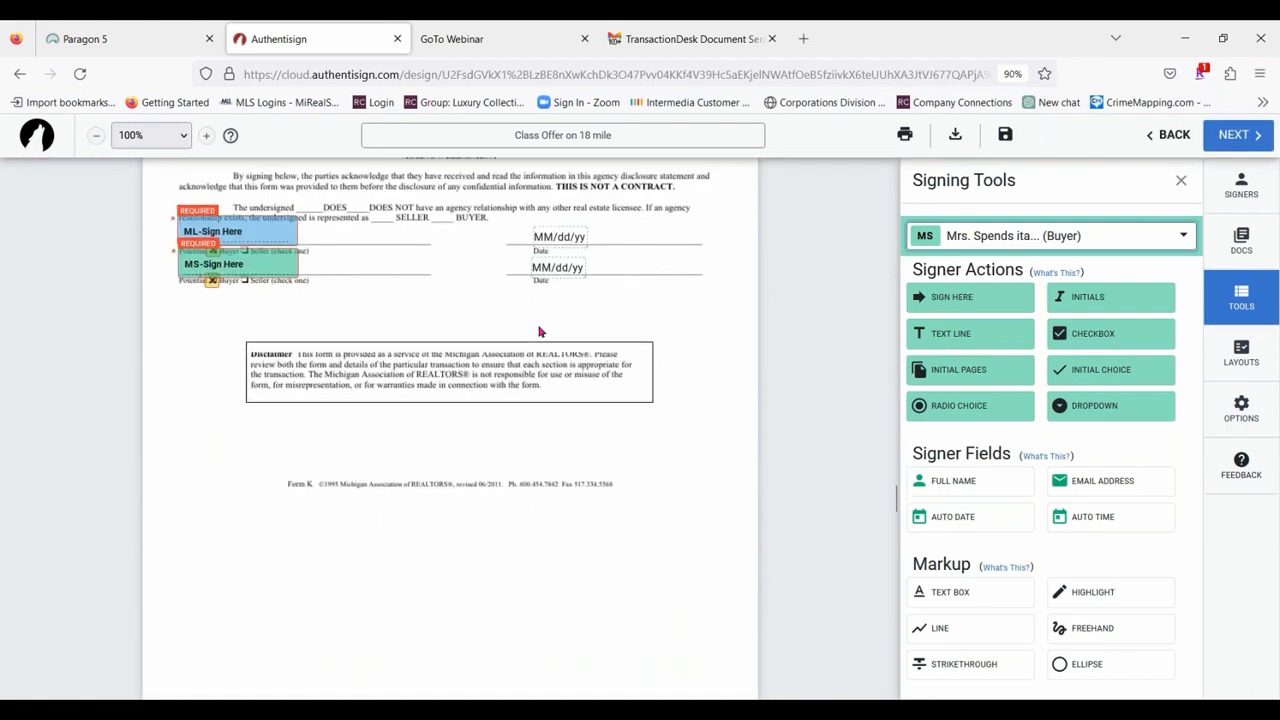
scroll(538, 332, "down", 15)
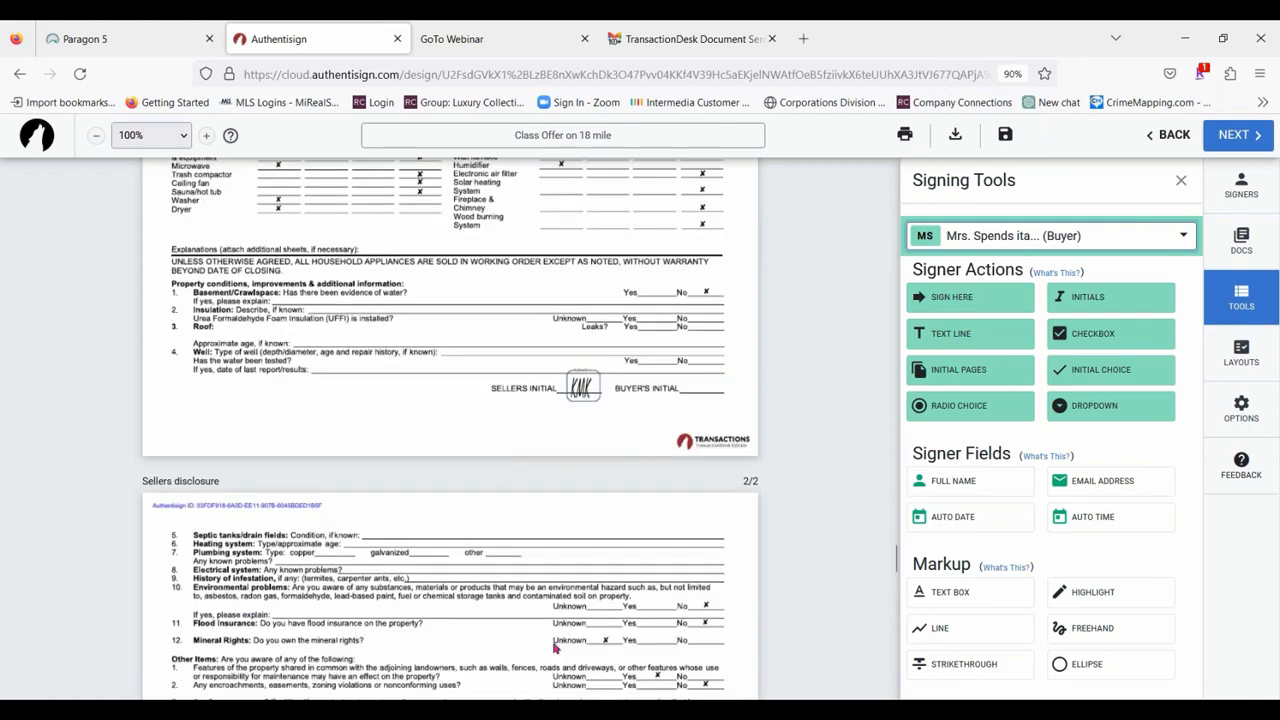
scroll(458, 435, "down", 12)
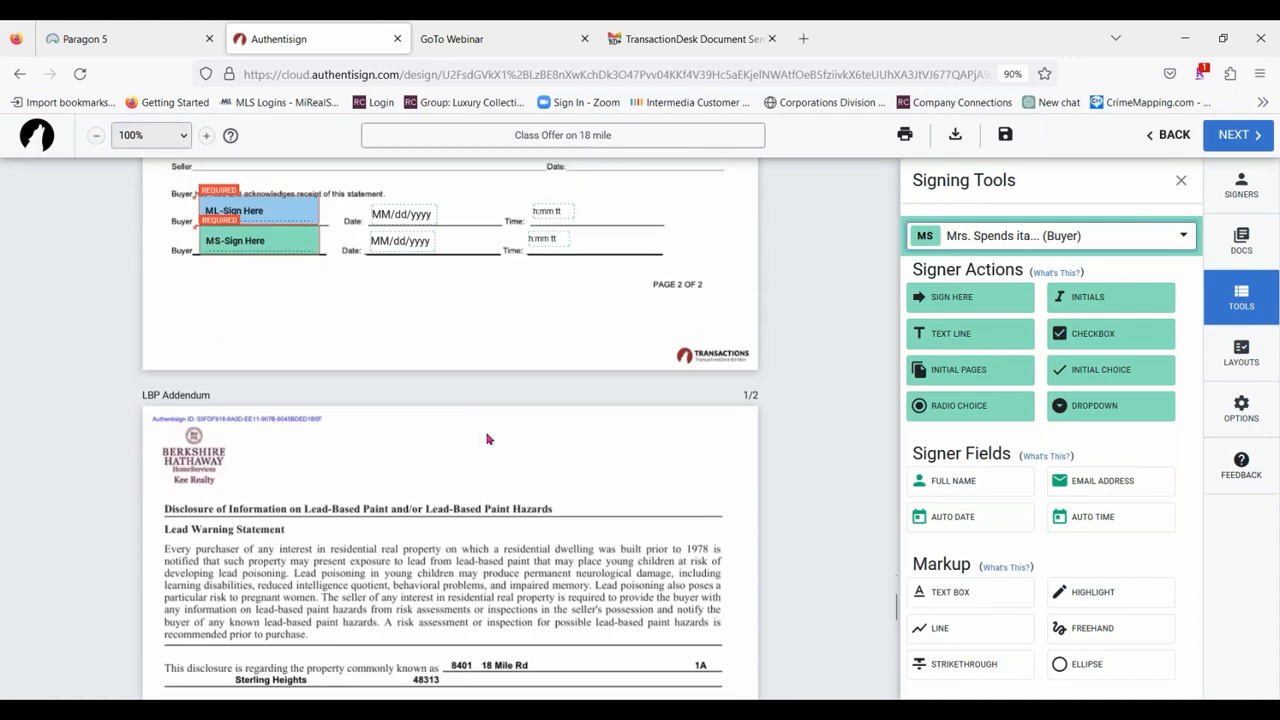
scroll(488, 439, "down", 8)
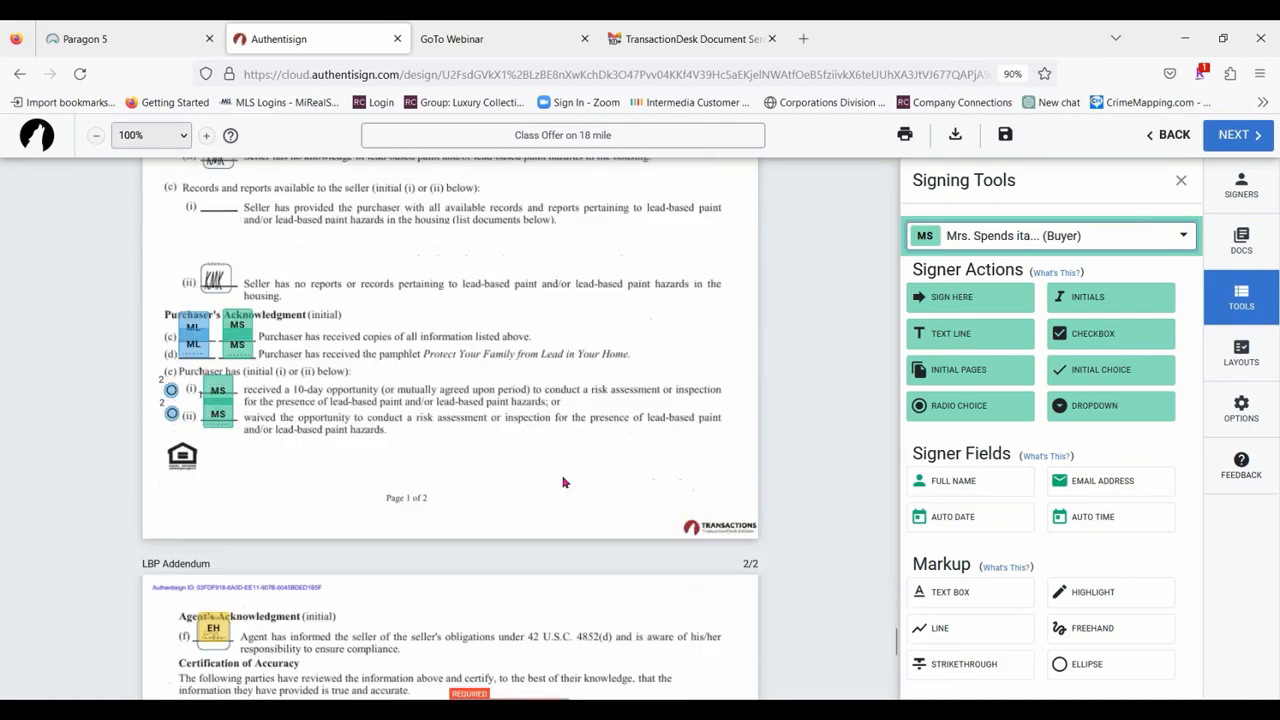
Try out a dropdown field for the MS buyer at the bottom of the LBP Addendum's first page and delete it.
left_click(1109, 408)
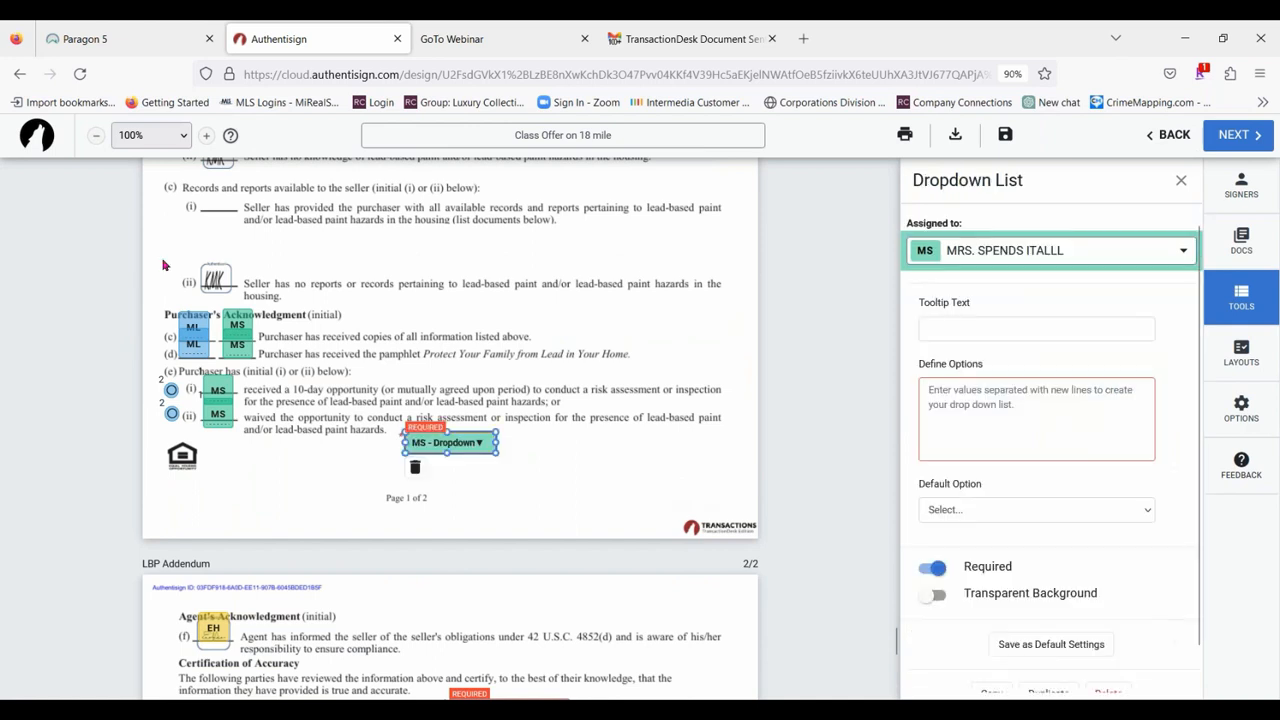
left_click_drag(481, 443, 662, 456)
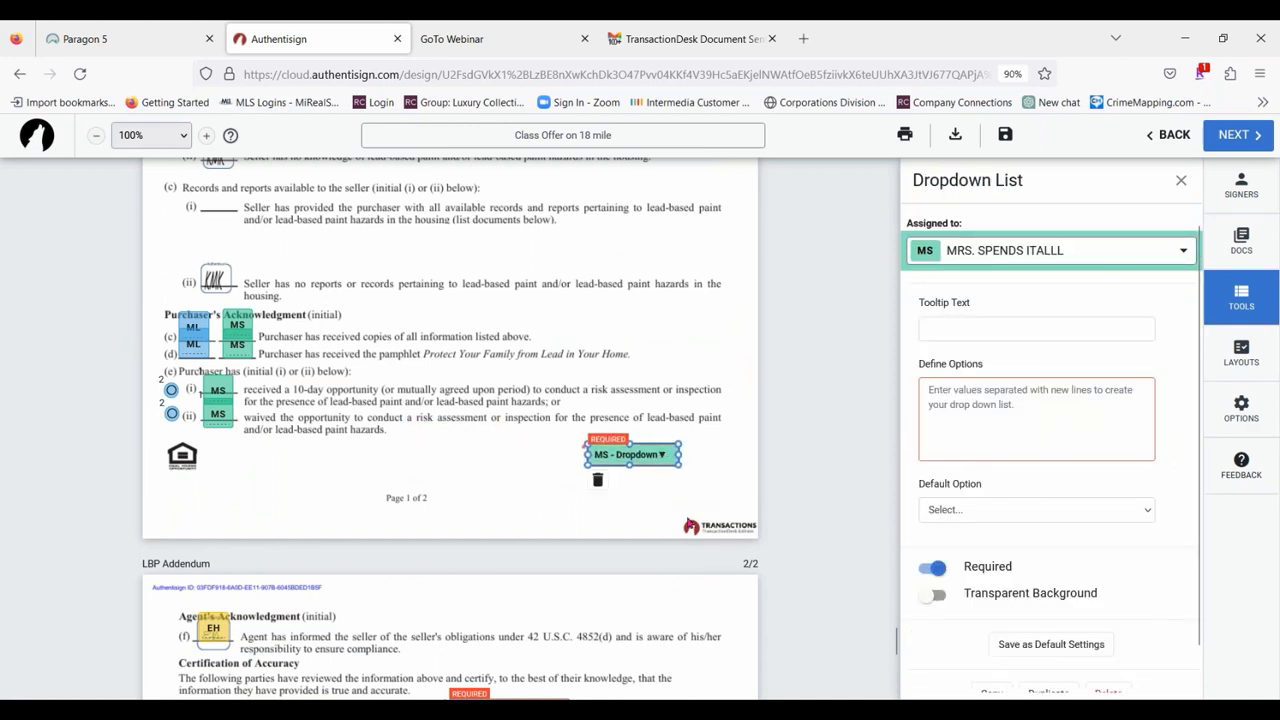
left_click(968, 331)
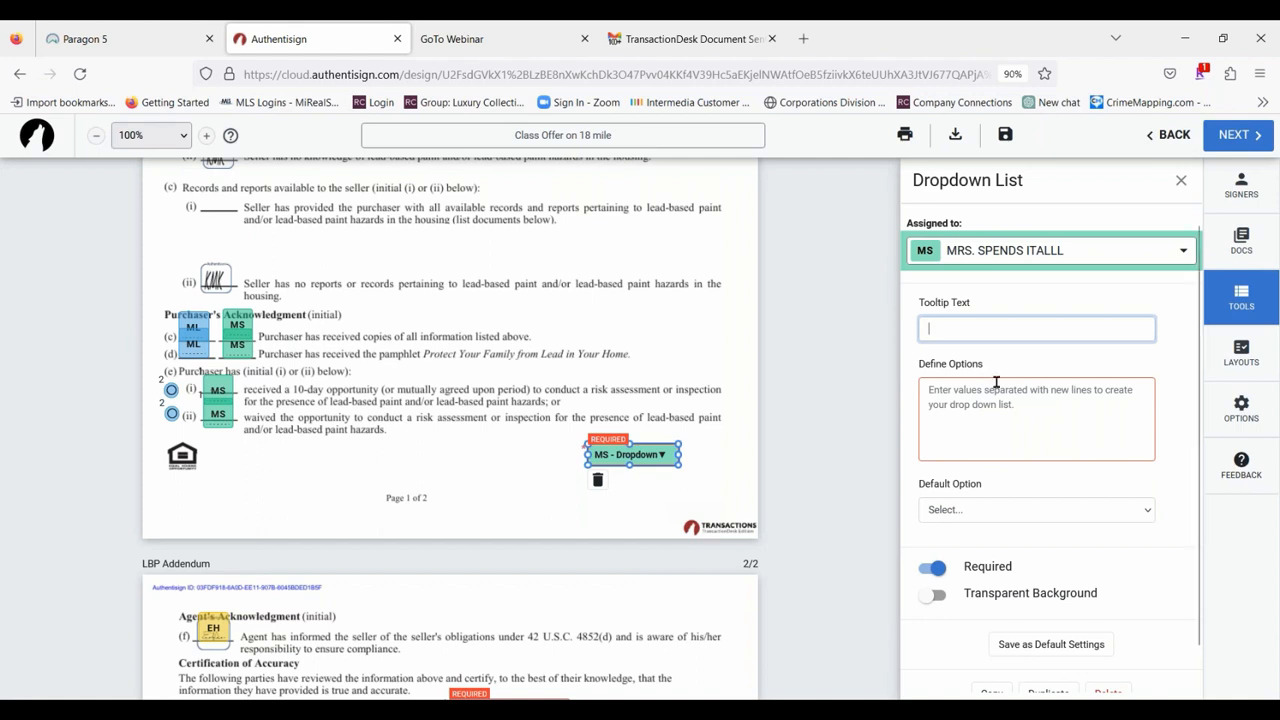
left_click(601, 488)
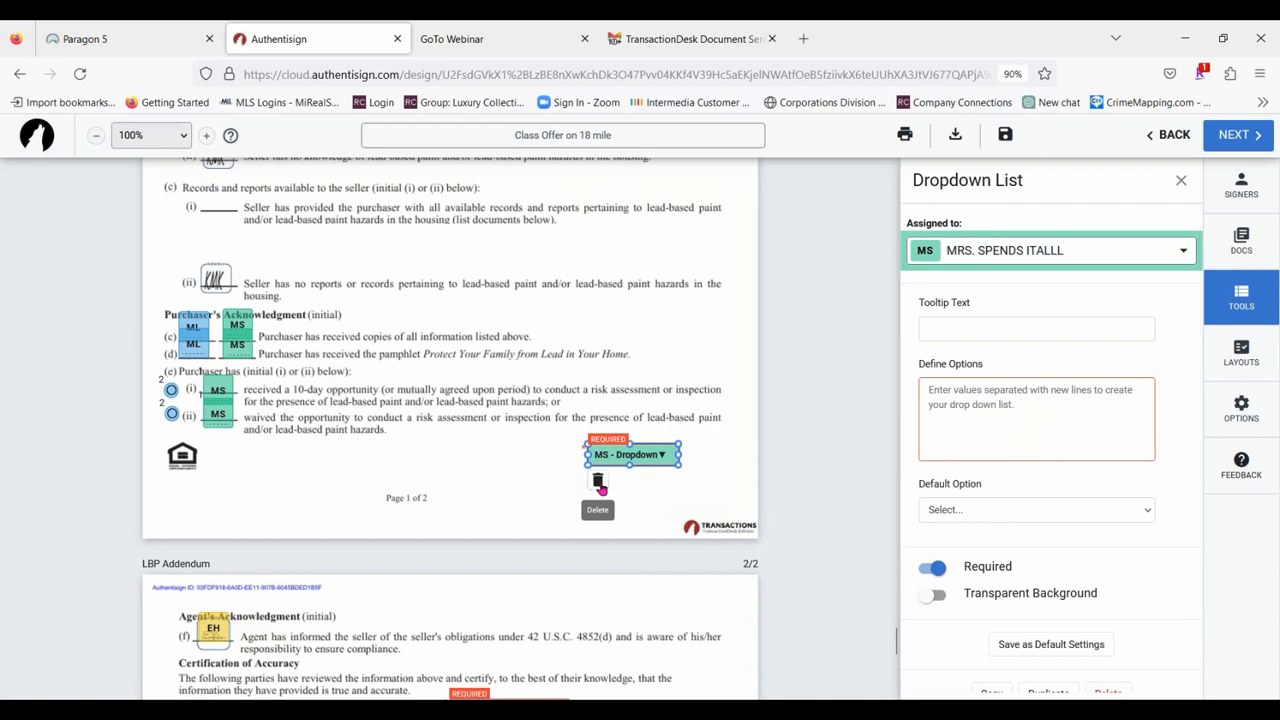
left_click(599, 484)
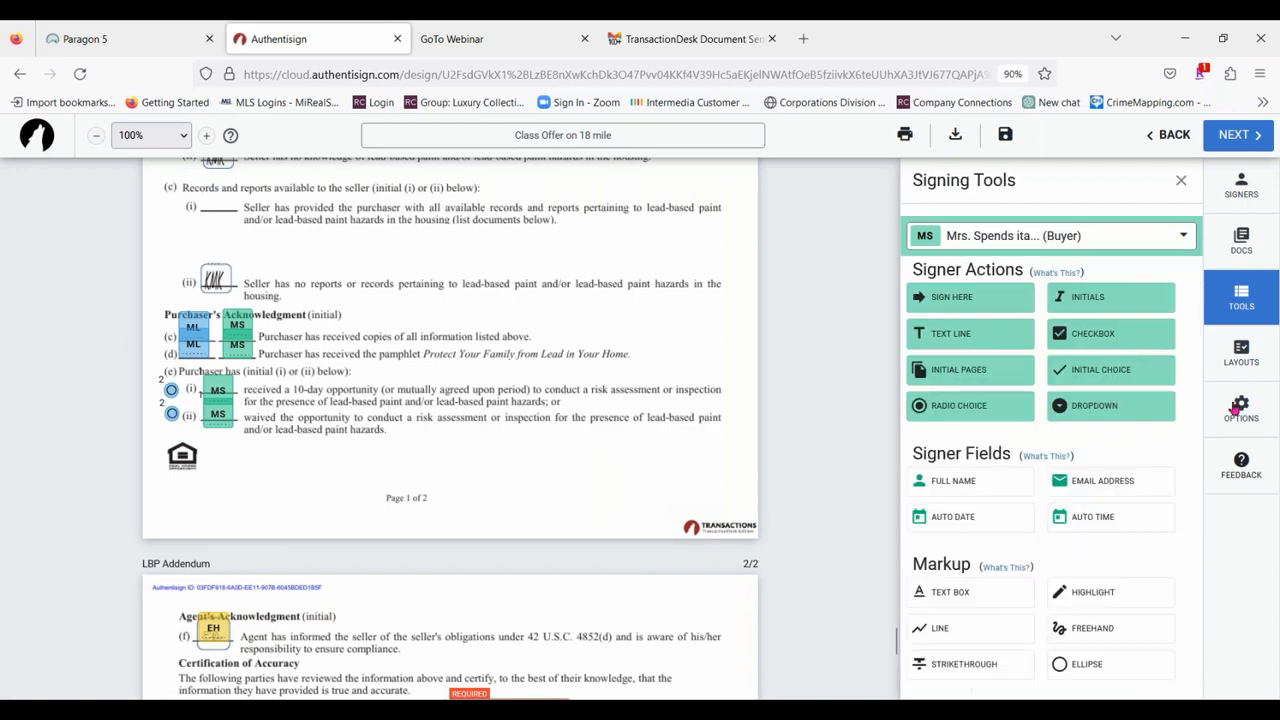
Review the signature, date, time and initial fields placed on the LBP Addendum and the Sellers disclosure.
scroll(509, 286, "down", 7)
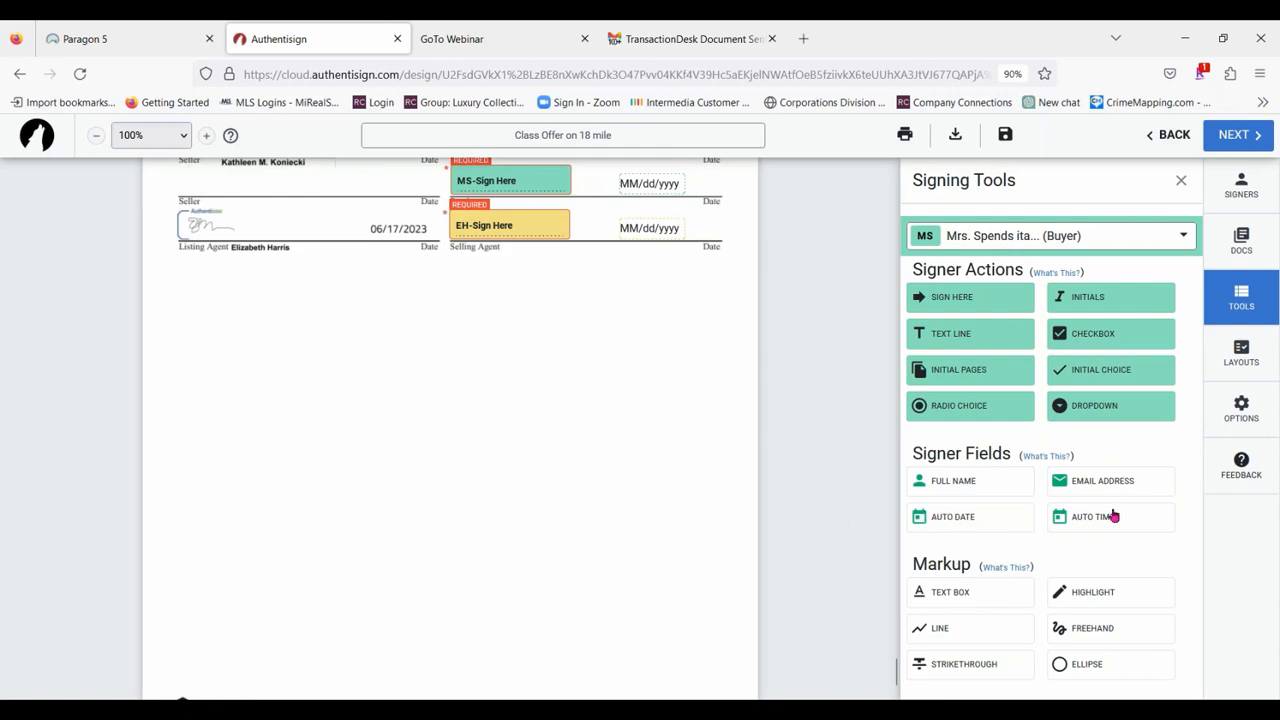
scroll(466, 391, "up", 2)
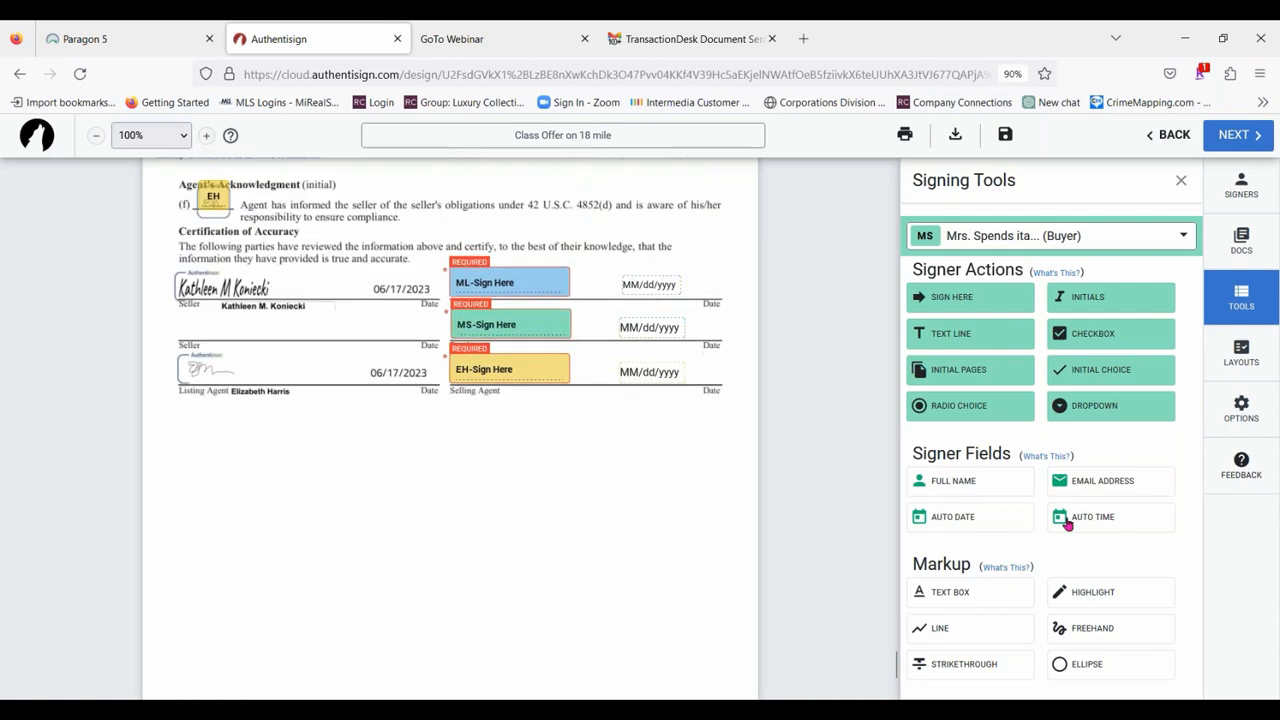
scroll(674, 484, "down", 4)
scroll(523, 517, "up", 10)
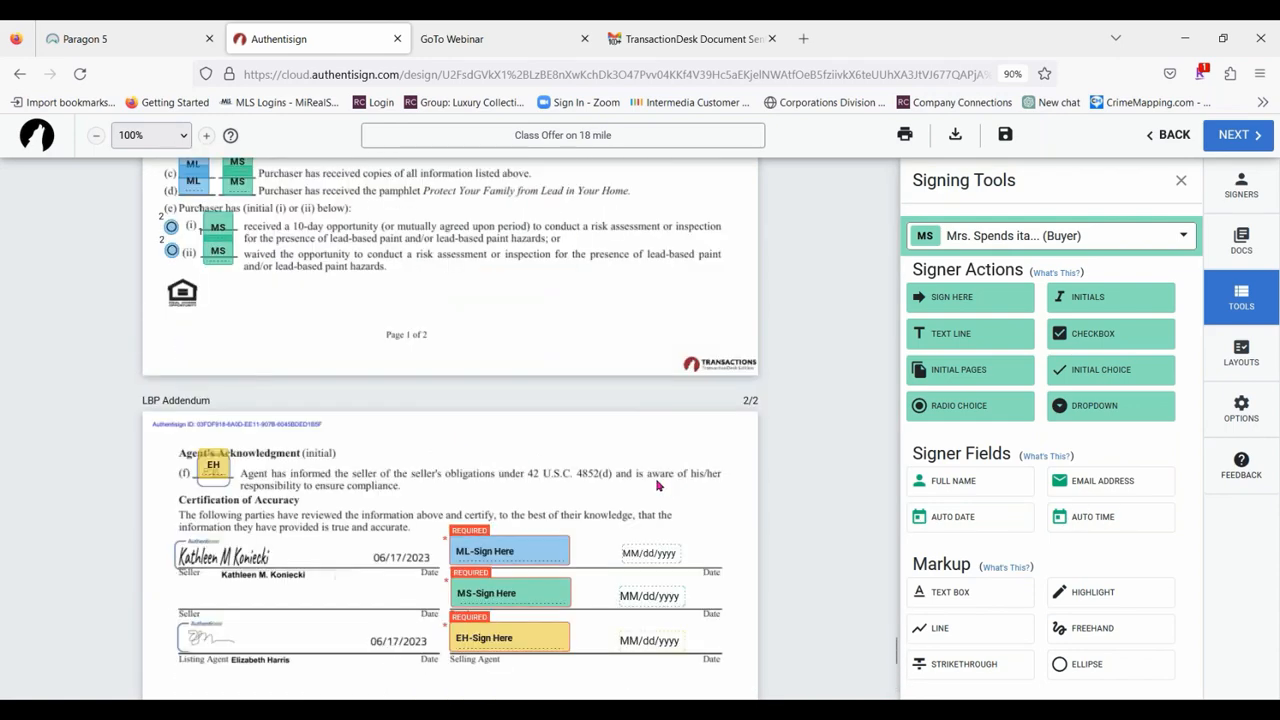
scroll(517, 519, "up", 5)
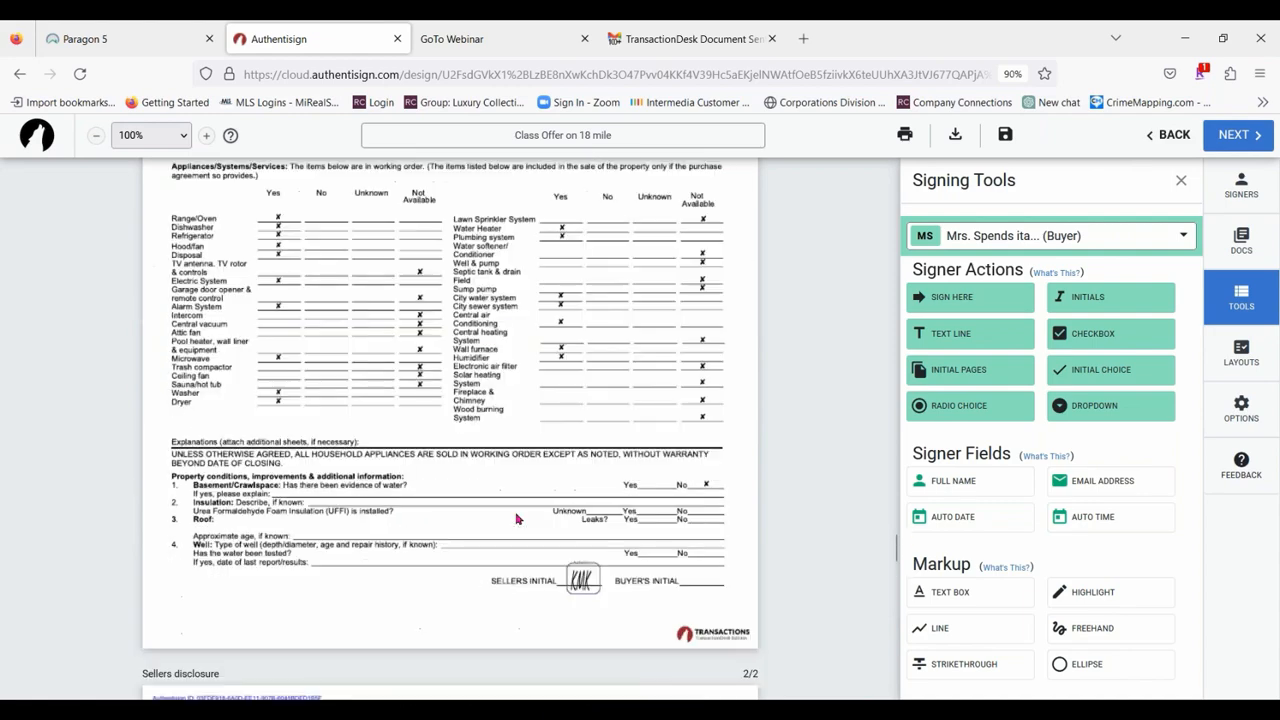
scroll(517, 516, "down", 12)
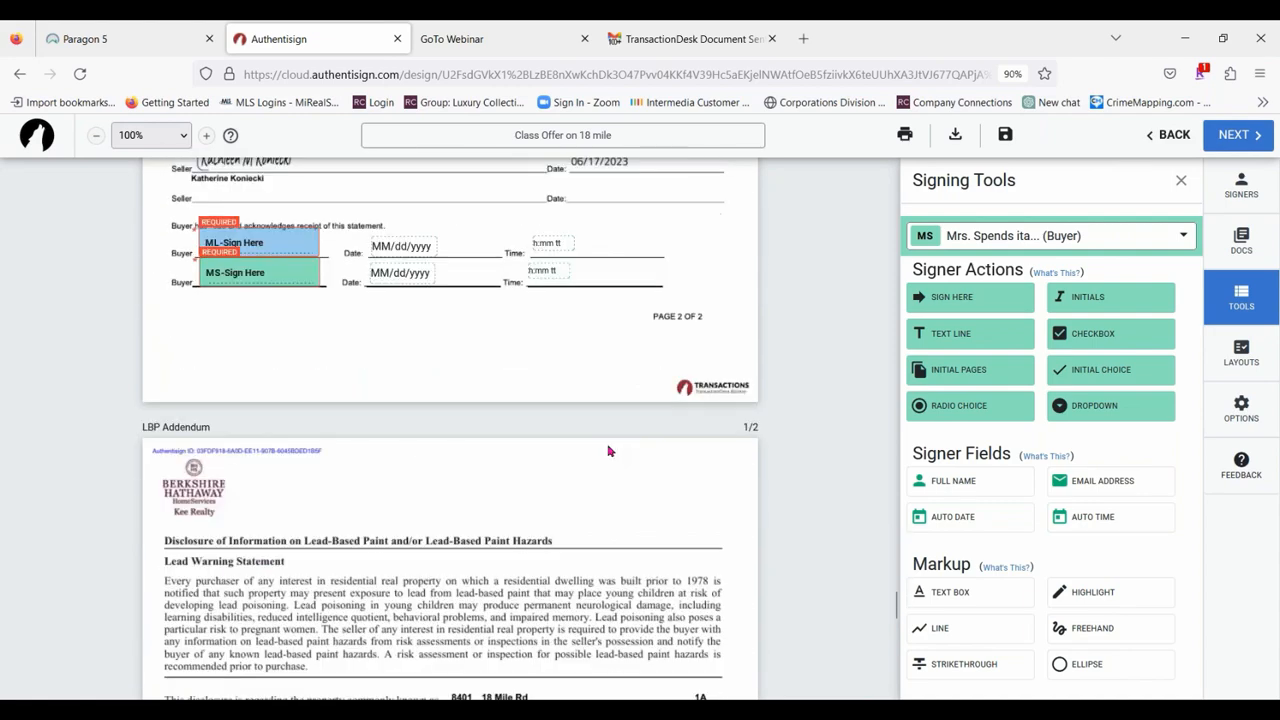
scroll(600, 445, "down", 1)
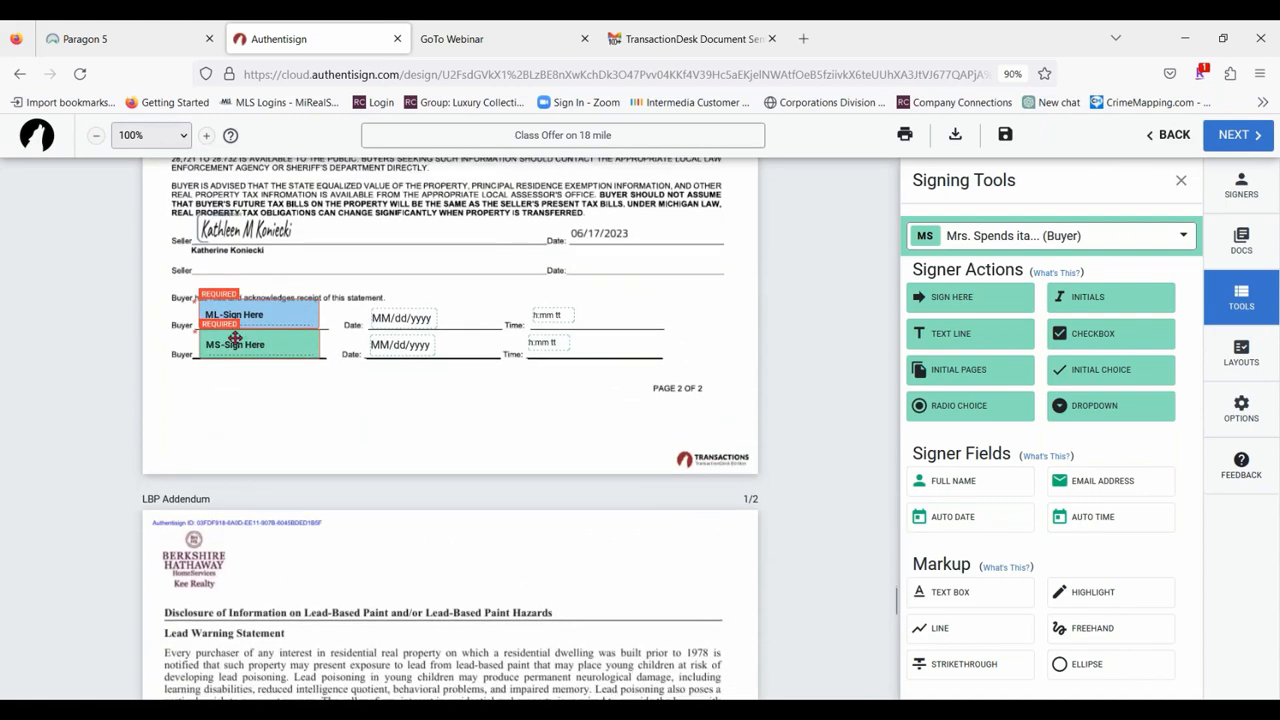
scroll(458, 401, "down", 2)
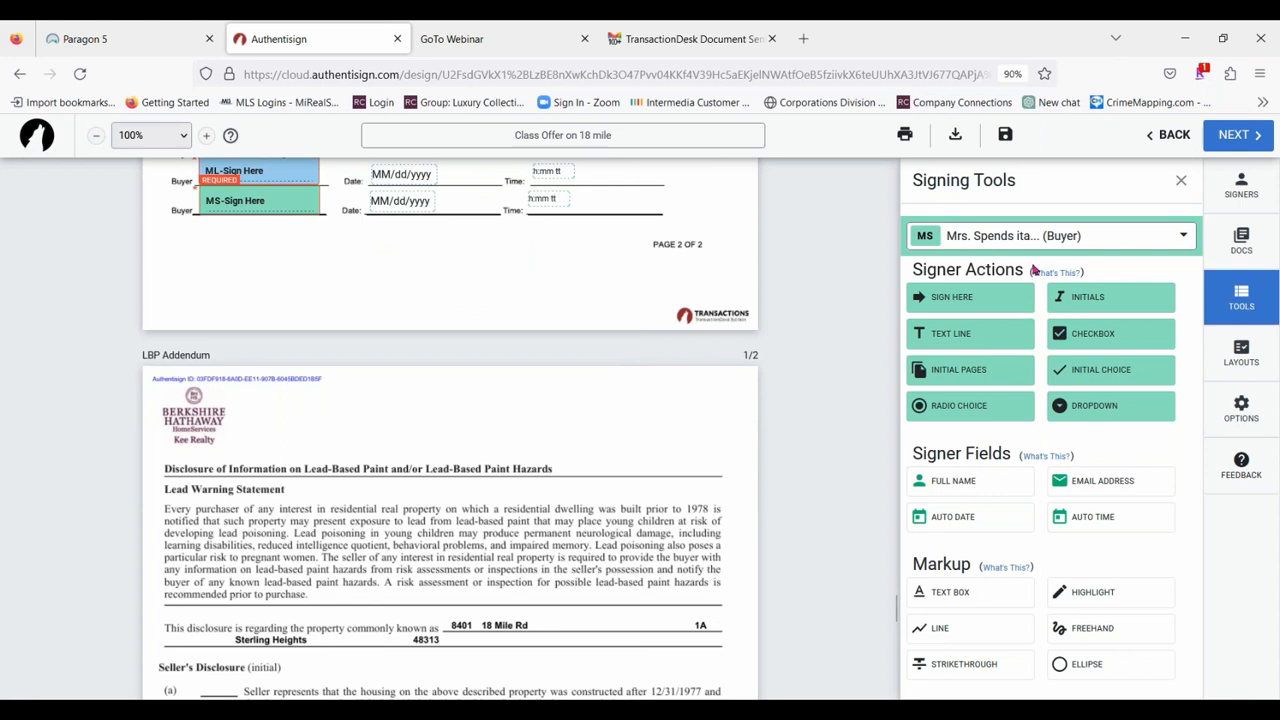
Place the MS buyer's full name field just below her signature on the Sellers disclosure's second page, at the smallest scale.
left_click_drag(1006, 477, 206, 228)
left_click(263, 226)
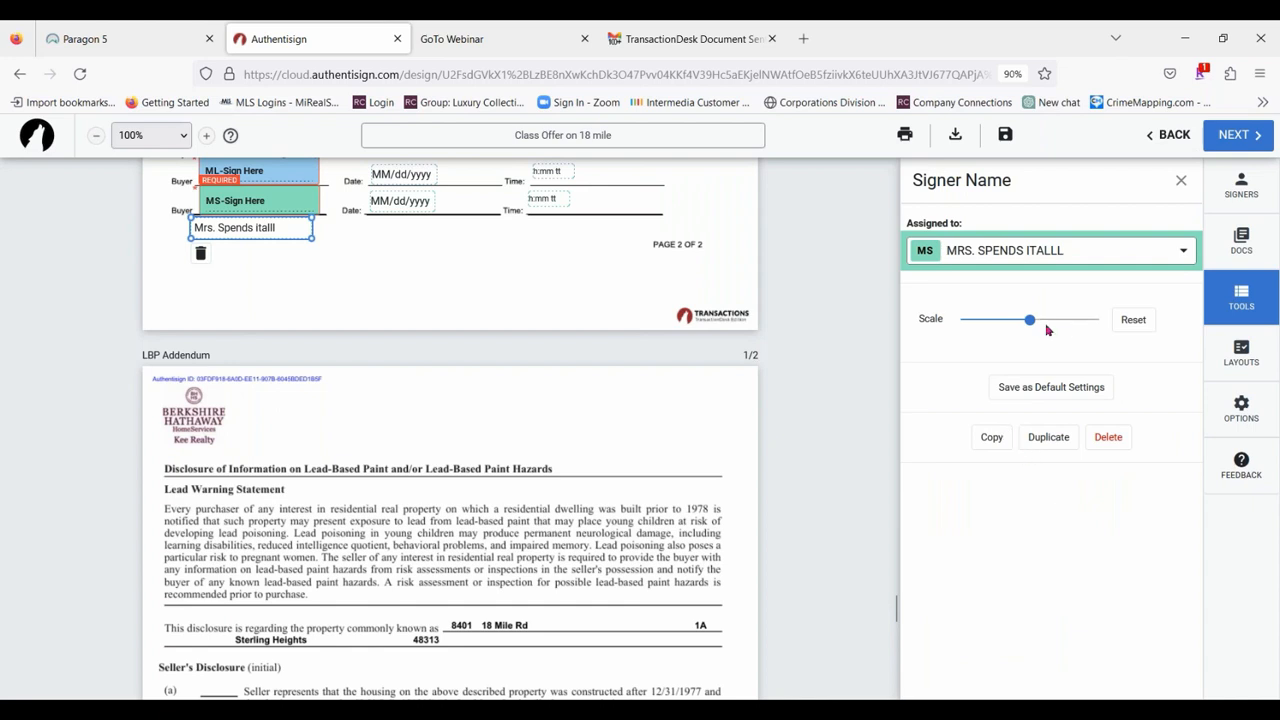
left_click_drag(1030, 321, 962, 331)
left_click_drag(256, 224, 256, 219)
left_click(448, 292)
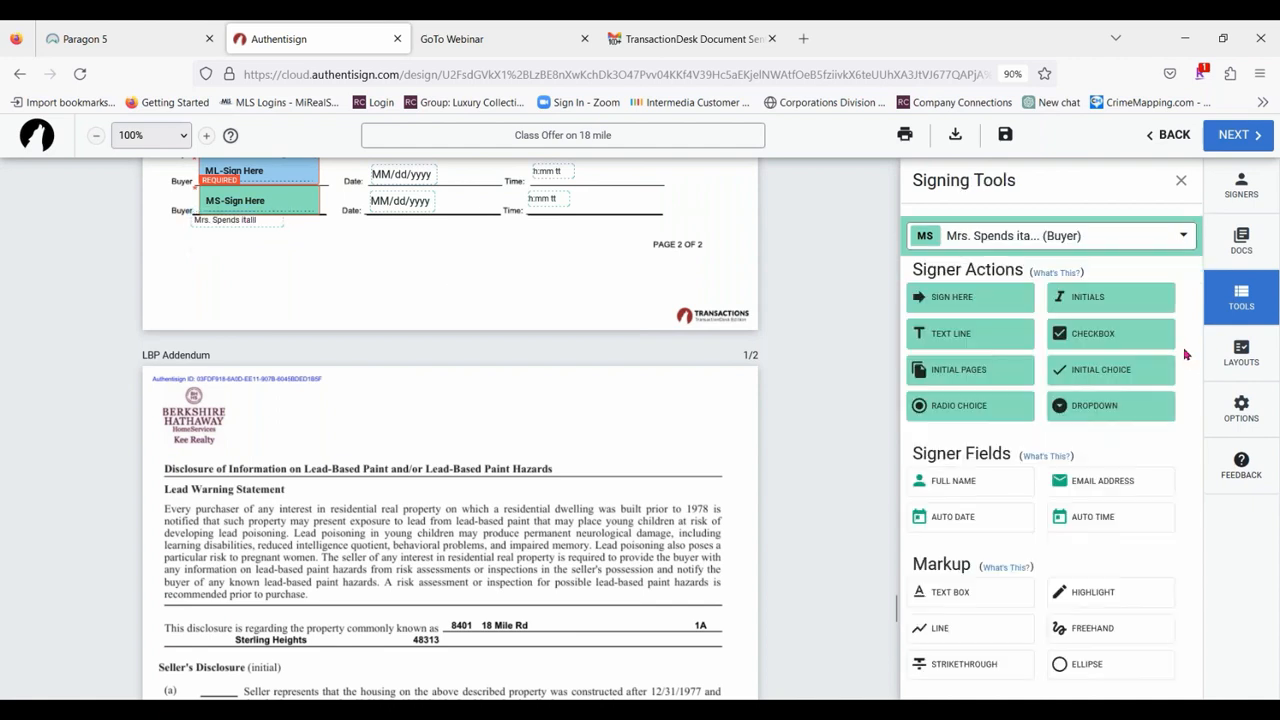
Place the ML buyer's full name field at the smallest scale directly under his signature on the Sellers disclosure's second page.
left_click(1030, 235)
left_click(1008, 372)
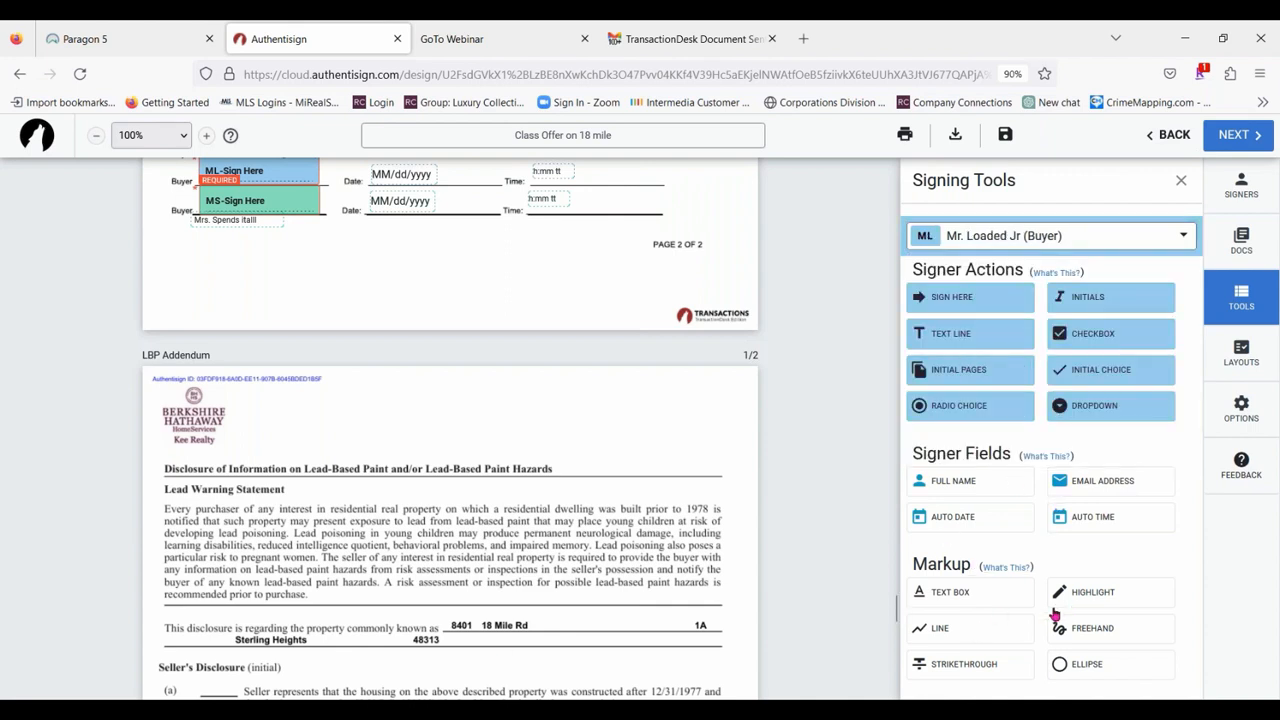
mouse_move(995, 502)
left_mouse_down()
mouse_move(260, 296)
mouse_move(265, 270)
mouse_move(278, 272)
mouse_move(186, 206)
mouse_move(294, 260)
left_mouse_up()
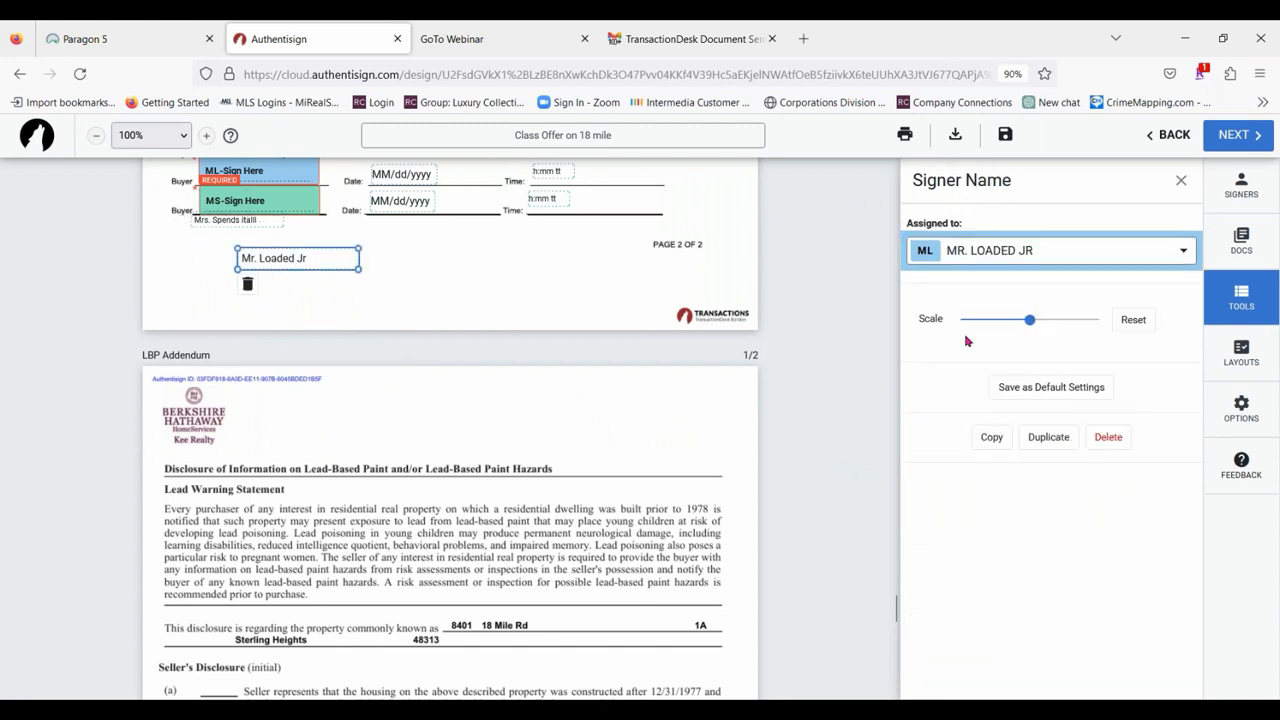
left_click_drag(1029, 319, 960, 319)
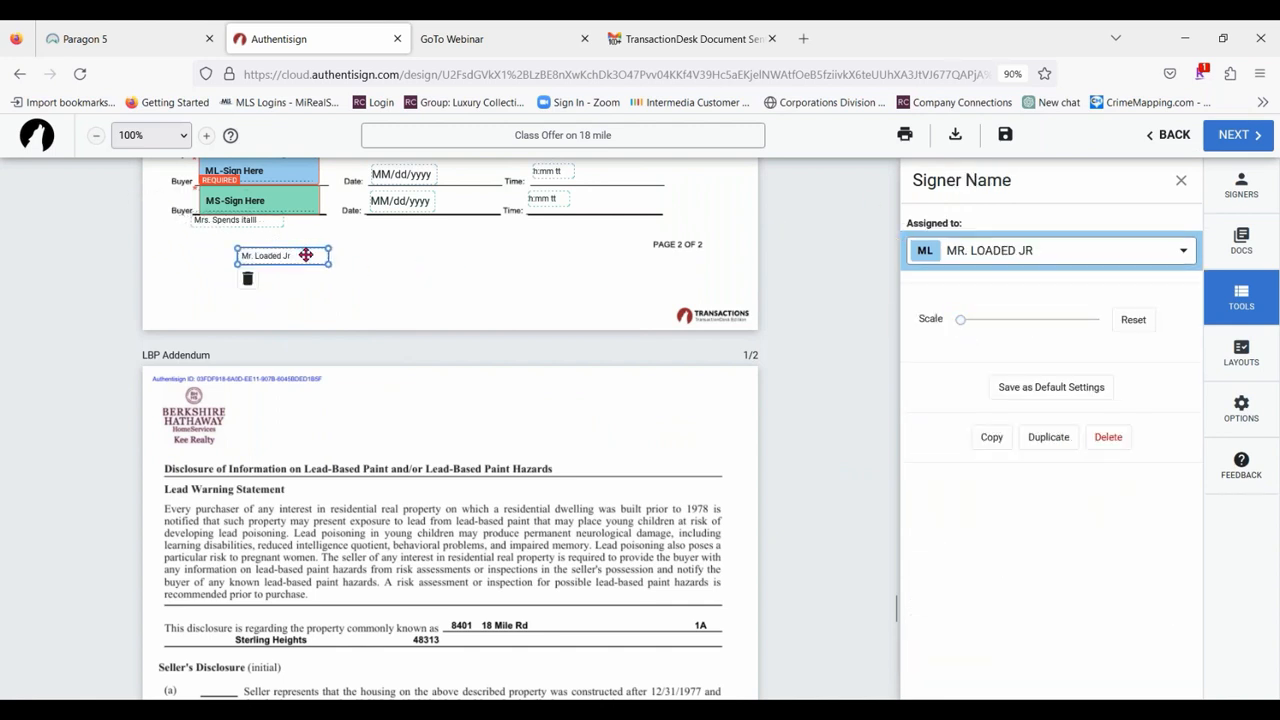
mouse_move(299, 258)
left_mouse_down()
mouse_move(251, 204)
mouse_move(262, 180)
mouse_move(265, 191)
left_mouse_up()
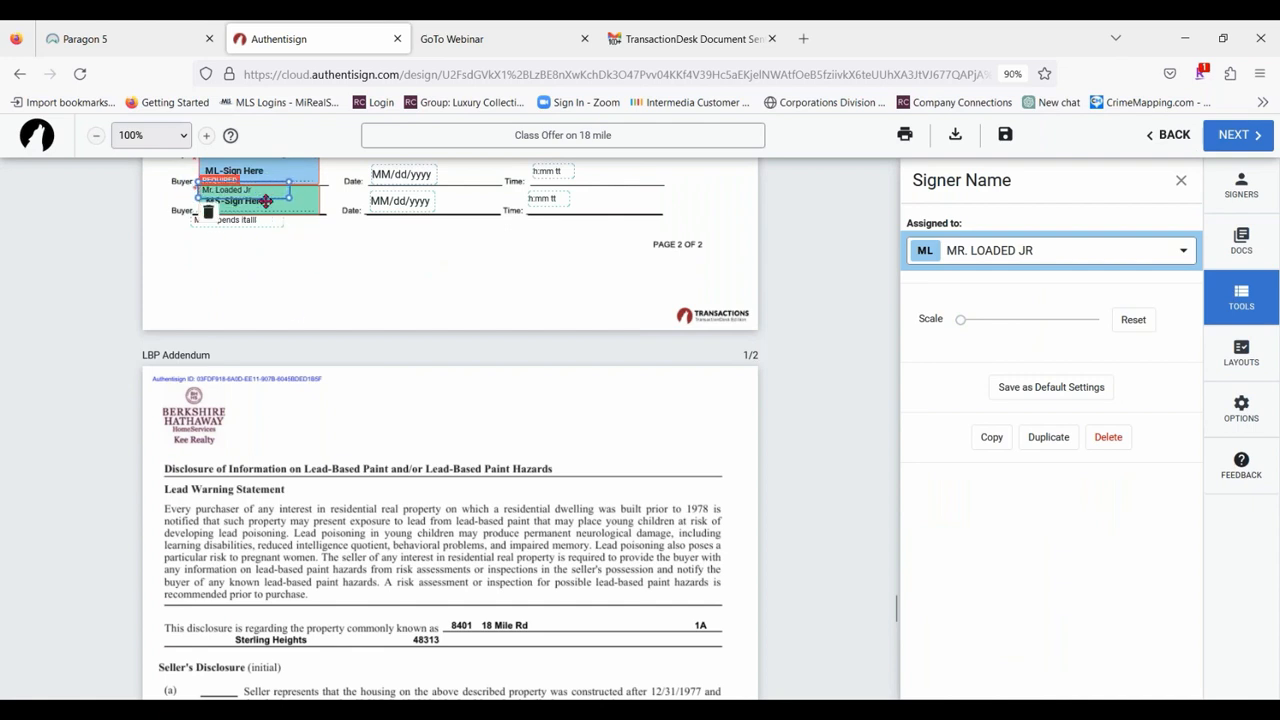
left_click(300, 313)
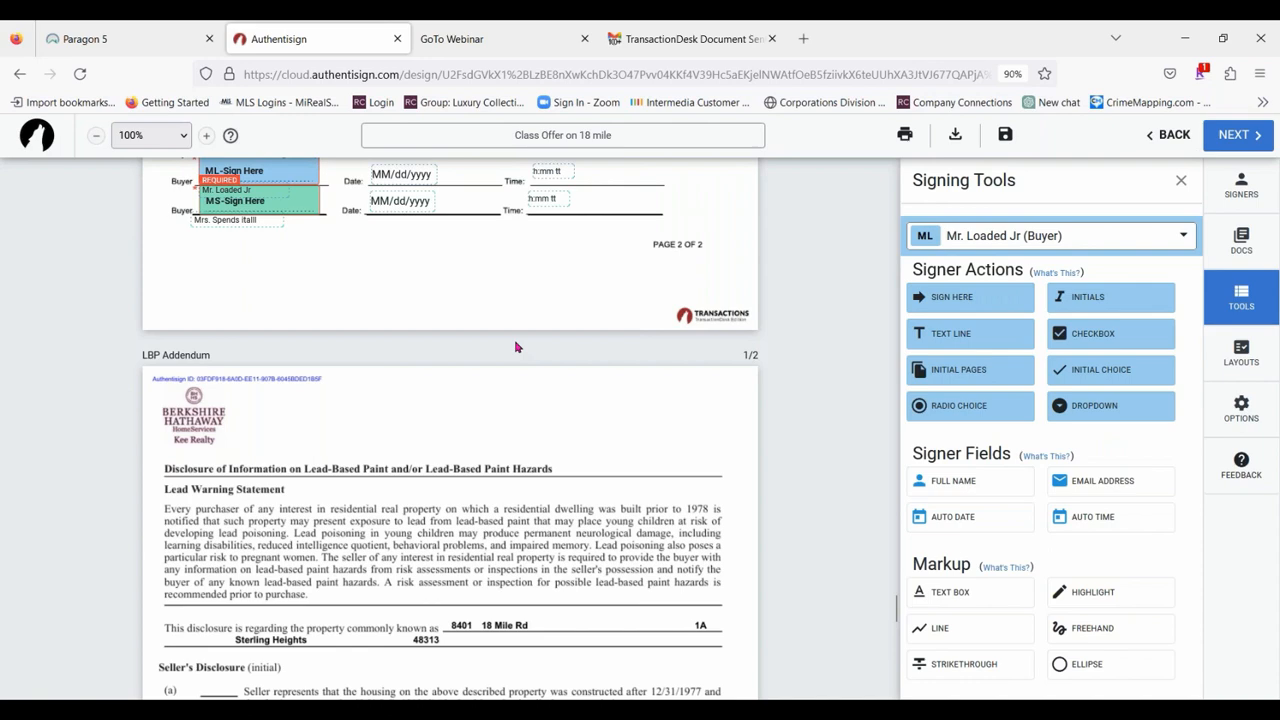
scroll(538, 437, "down", 10)
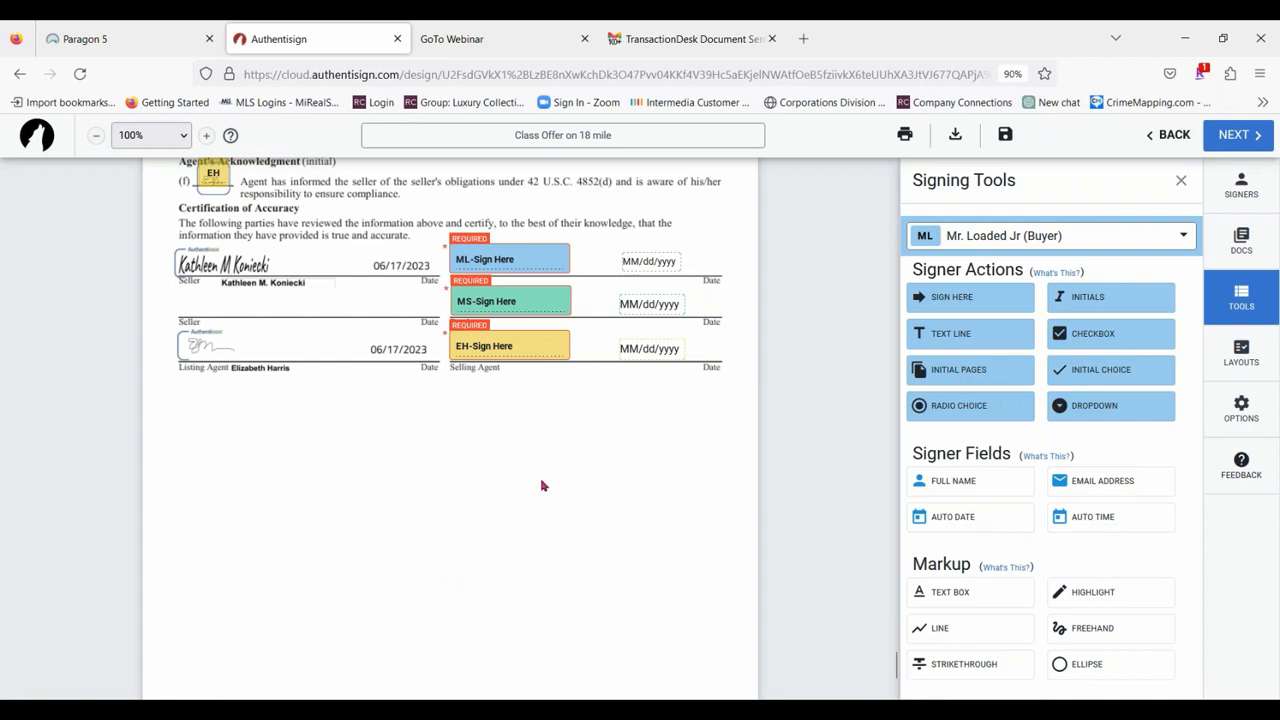
scroll(535, 479, "up", 10)
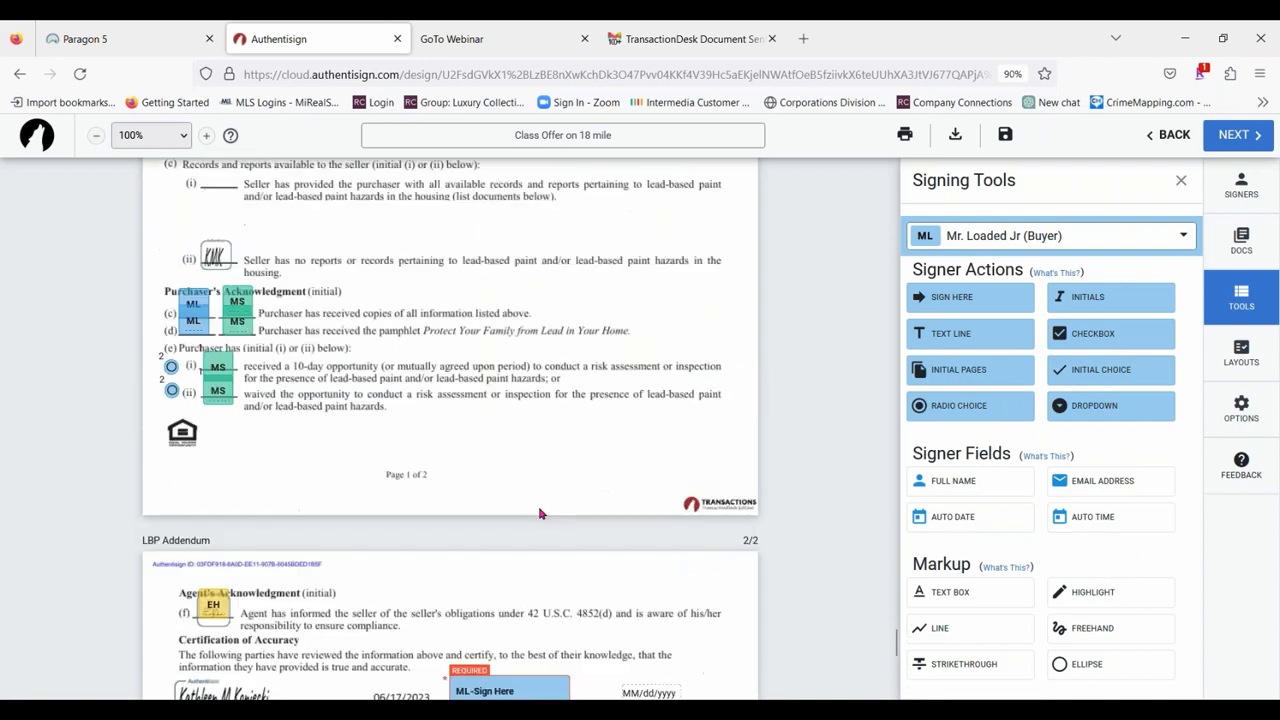
scroll(568, 494, "up", 3)
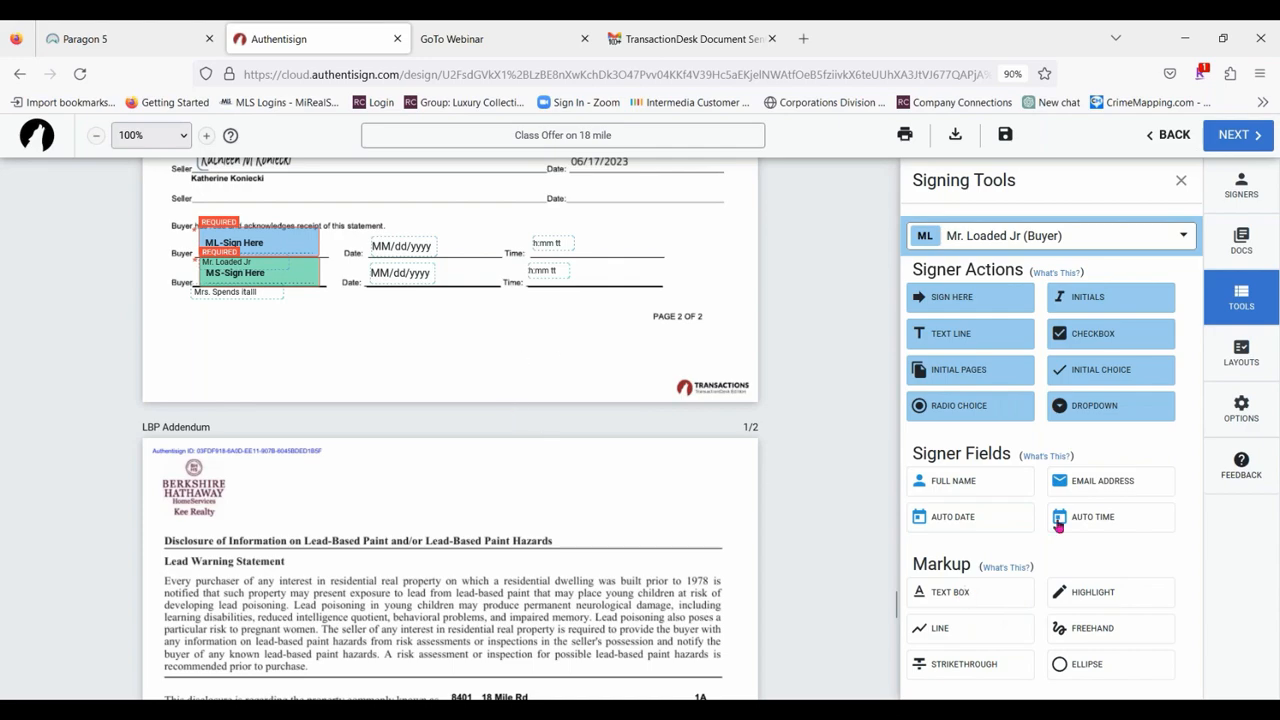
Highlight the entire Possession paragraph in section 9 of the Buy and Sell Agreement in yellow.
left_click(1143, 598)
scroll(407, 391, "up", 15)
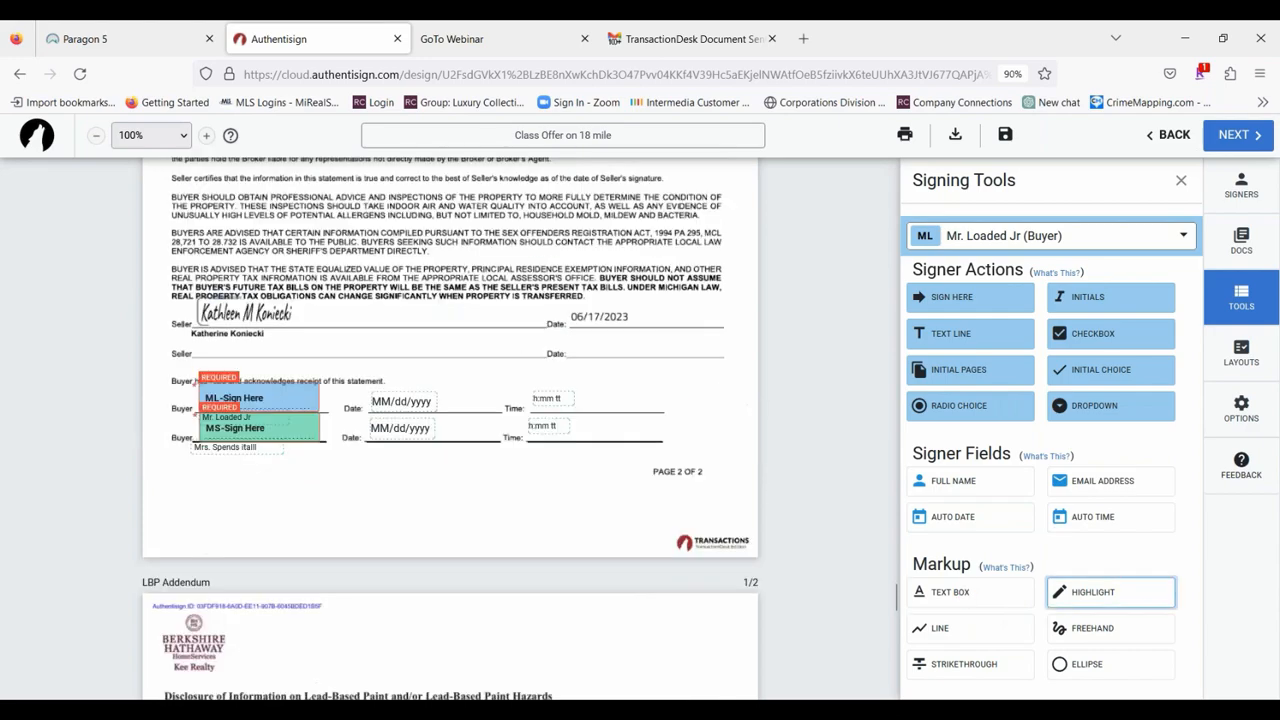
scroll(457, 383, "down", 15)
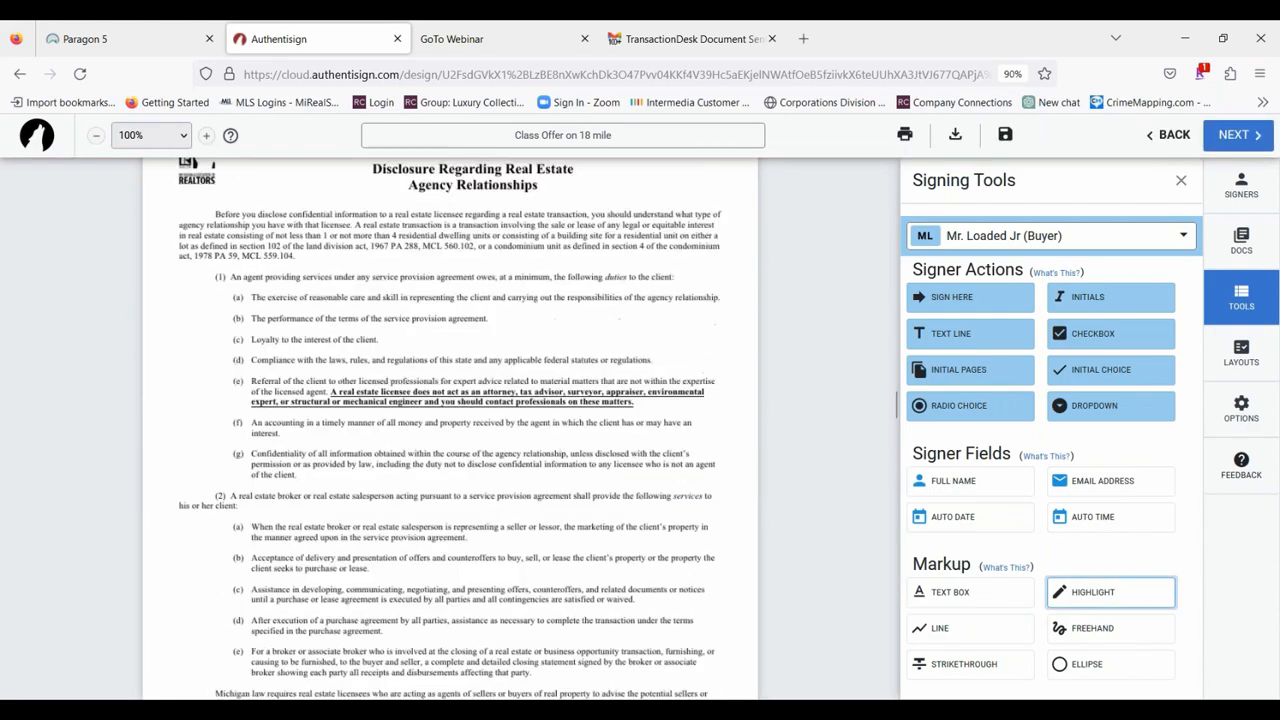
scroll(457, 383, "down", 5)
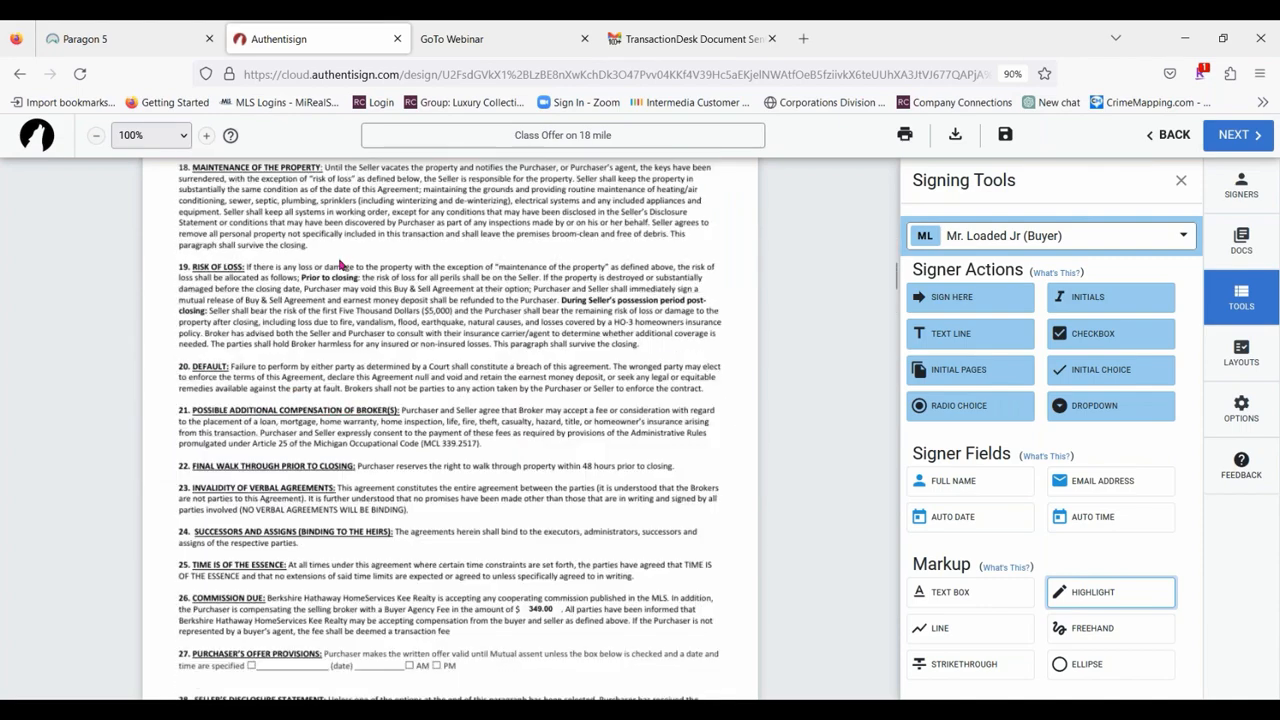
scroll(370, 367, "up", 10)
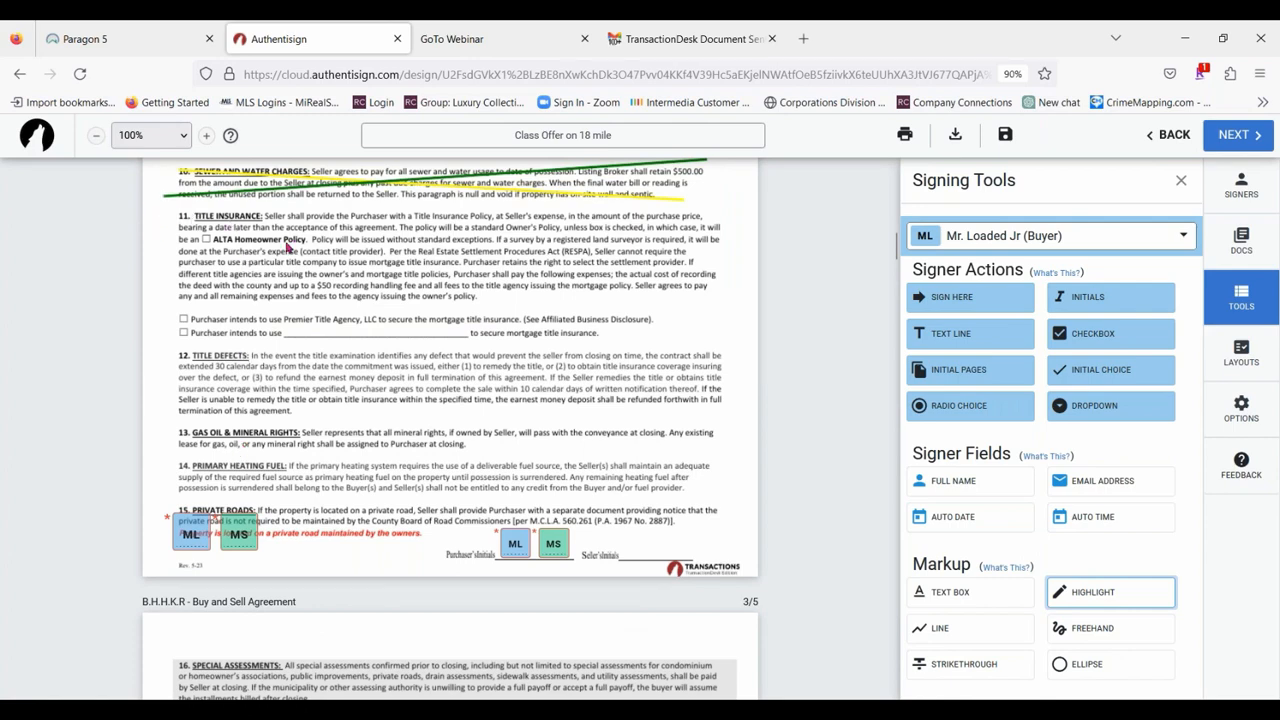
scroll(289, 246, "up", 5)
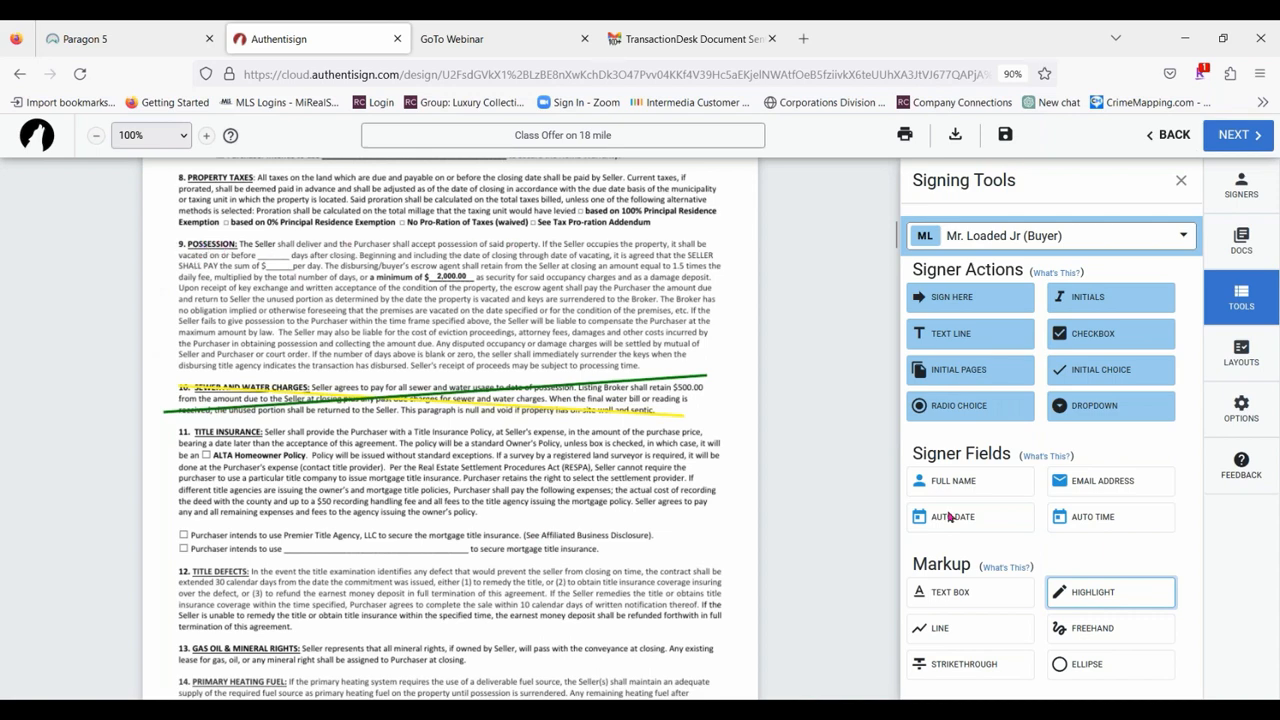
left_click(1116, 598)
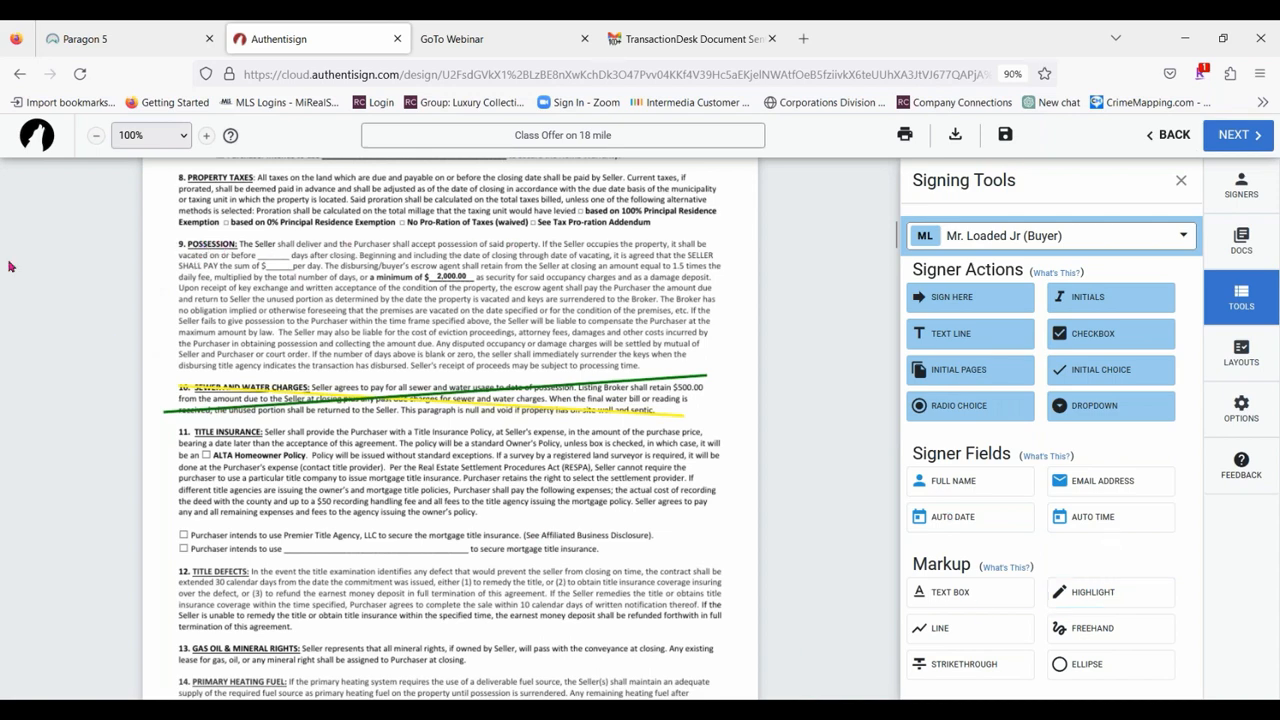
left_click(1077, 594)
mouse_move(170, 240)
left_mouse_down()
mouse_move(234, 282)
mouse_move(524, 352)
mouse_move(740, 376)
left_mouse_up()
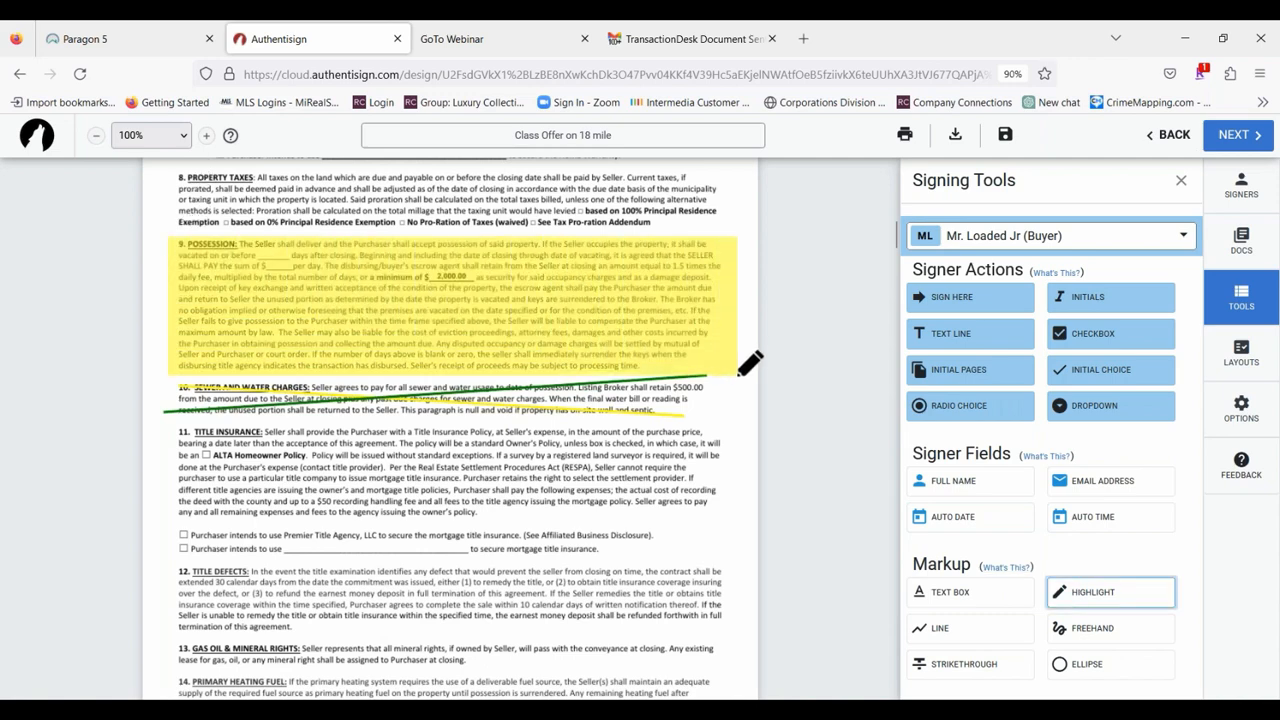
left_click(494, 293)
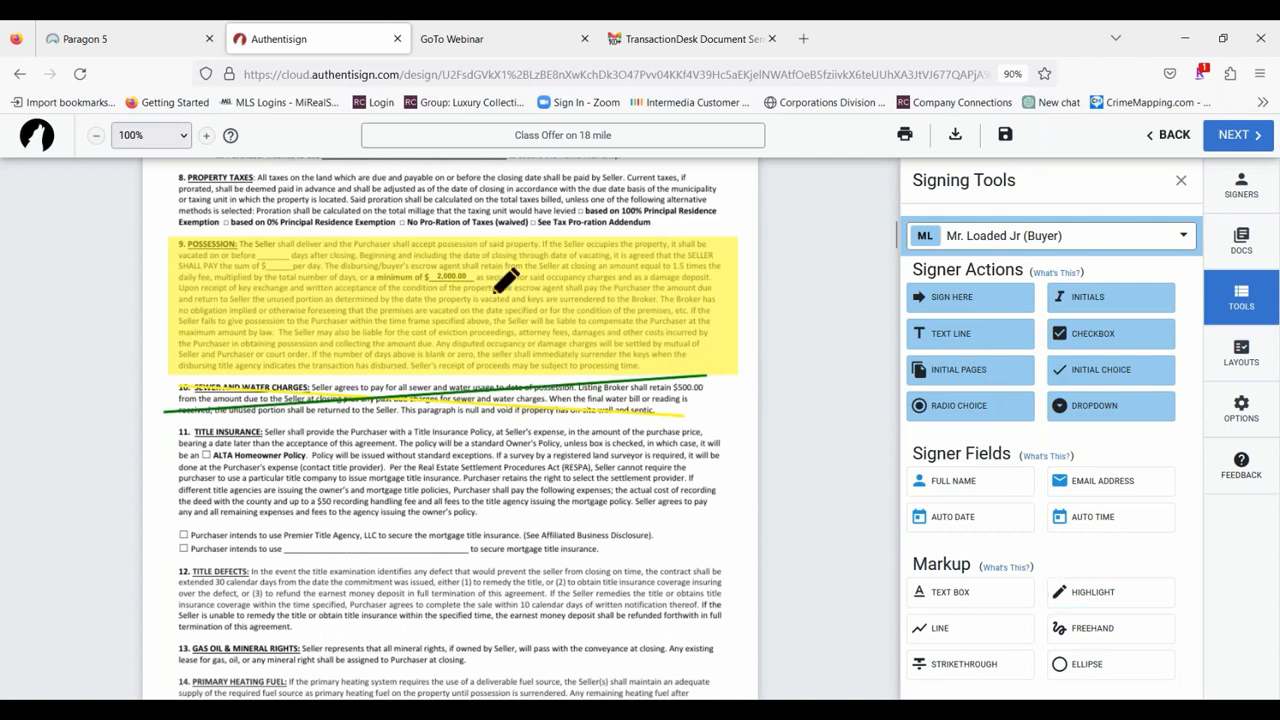
Set the opacity of the Possession paragraph's highlight to .25.
left_click(669, 331)
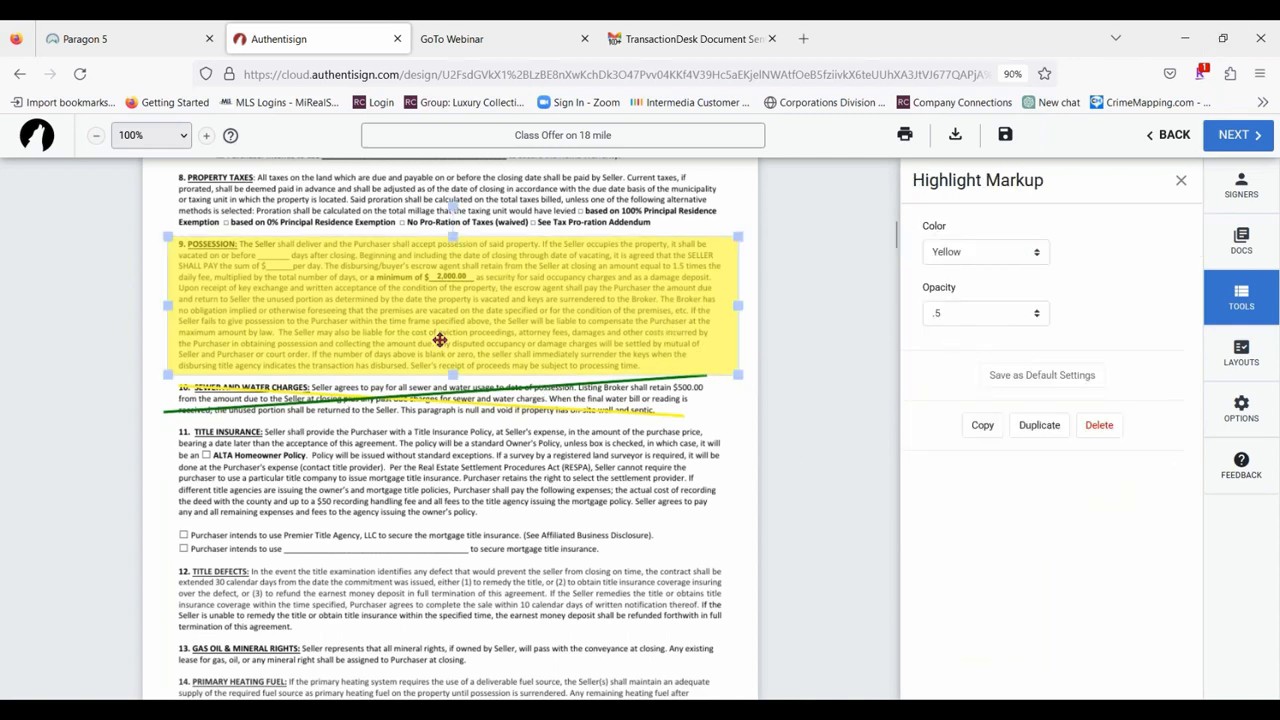
left_click(1011, 314)
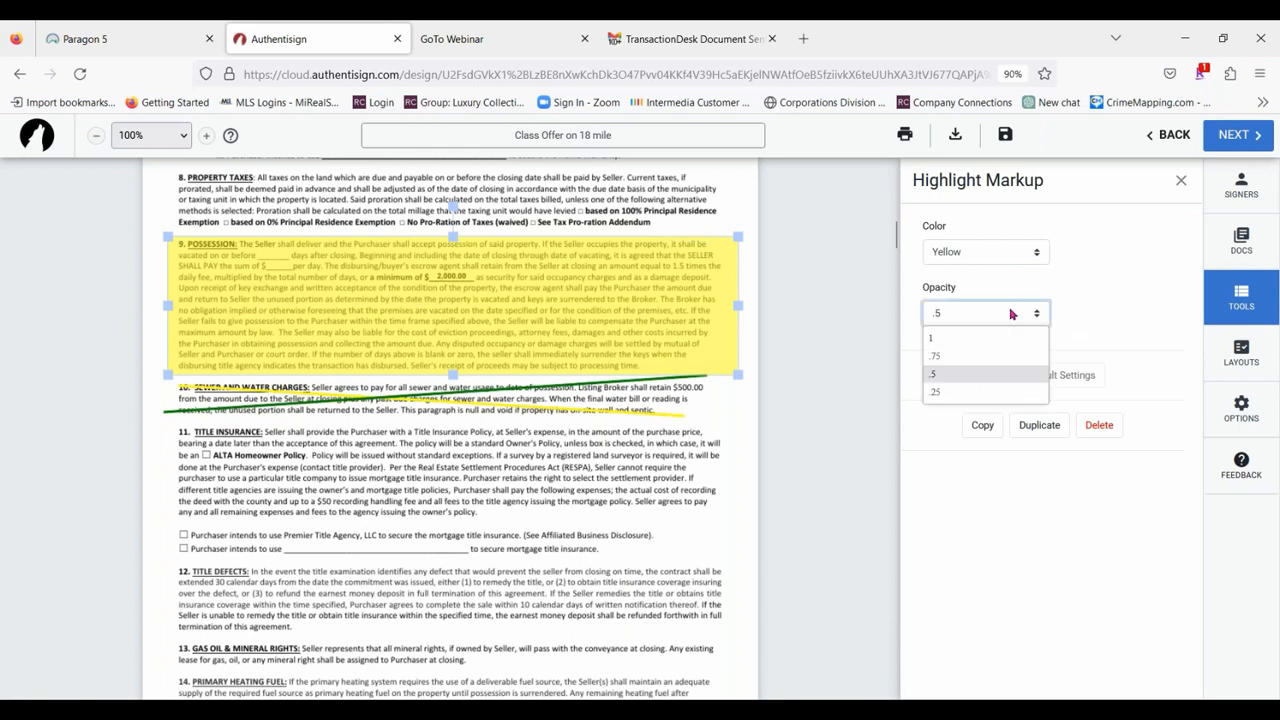
left_click(961, 391)
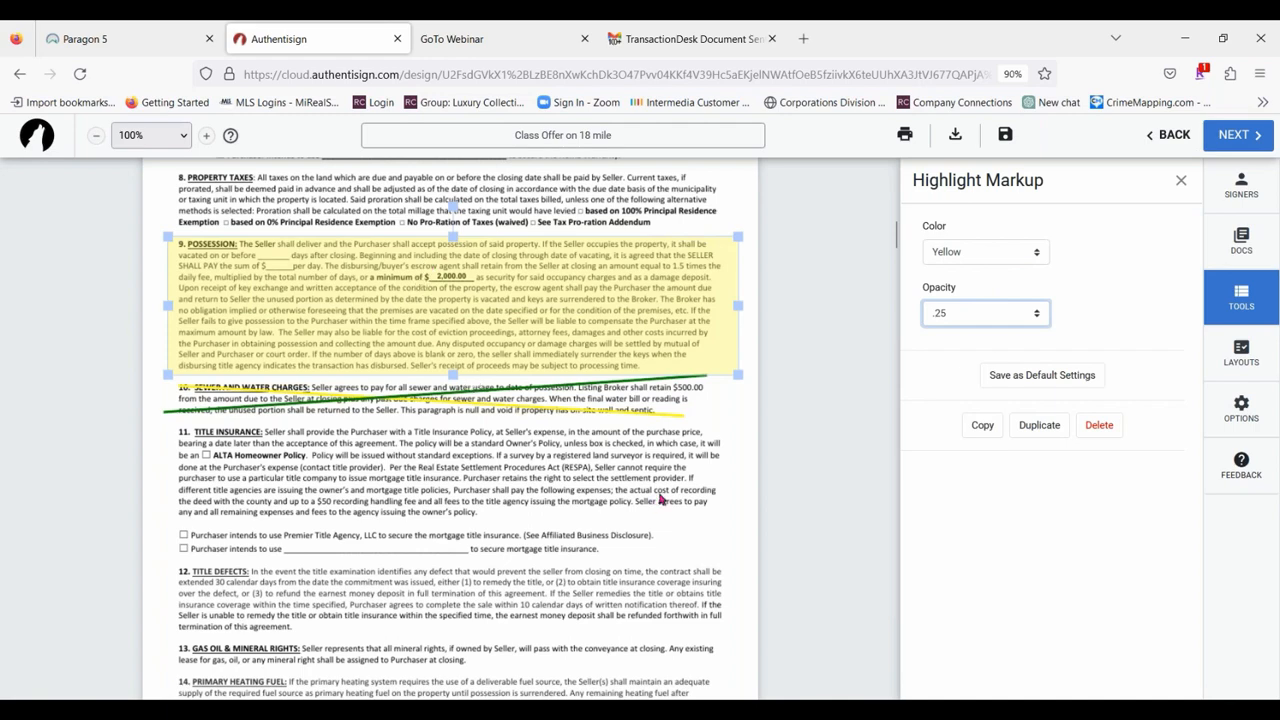
left_click(663, 500)
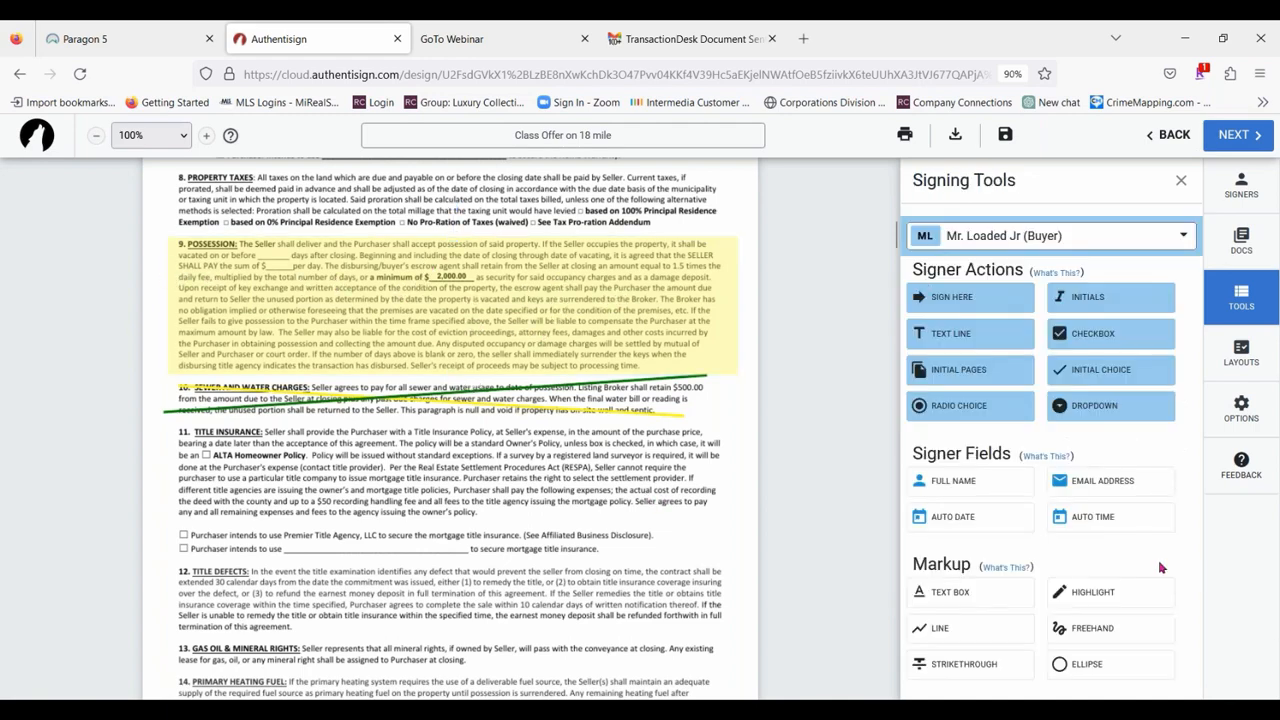
Try gray and white on the Possession paragraph's highlight before settling on blue as its color.
left_click(651, 320)
left_click(977, 253)
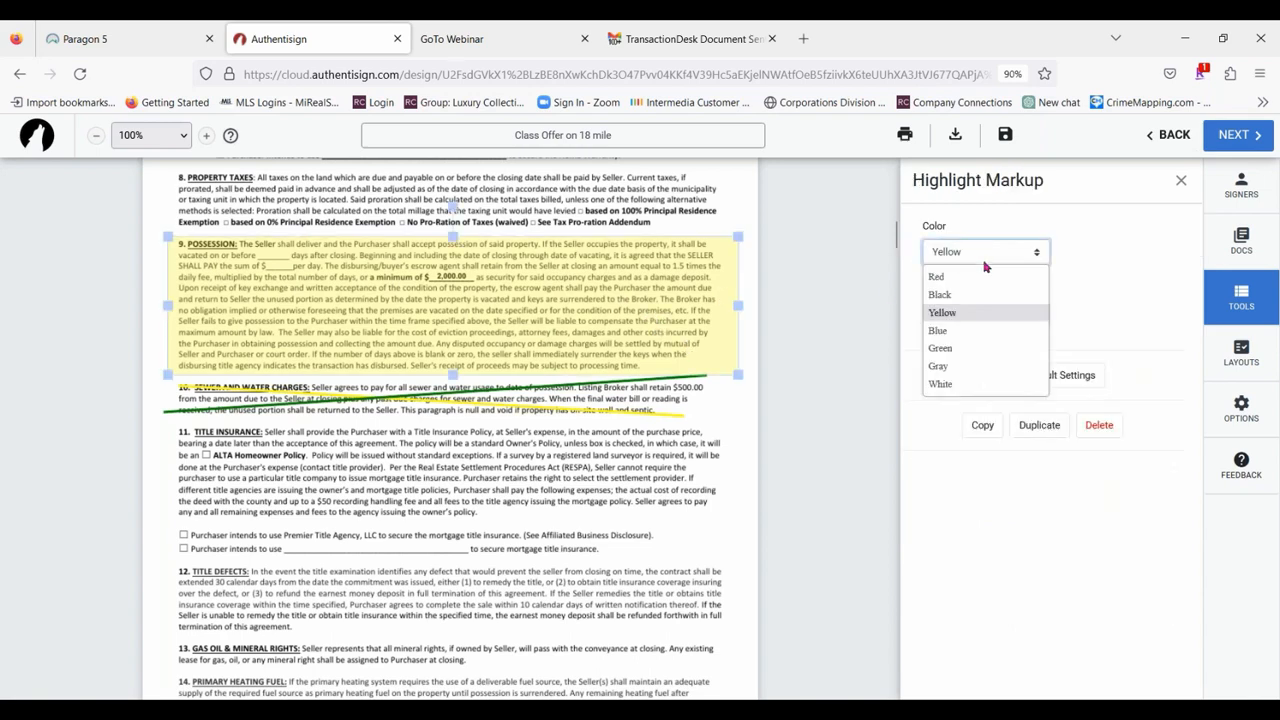
left_click(955, 366)
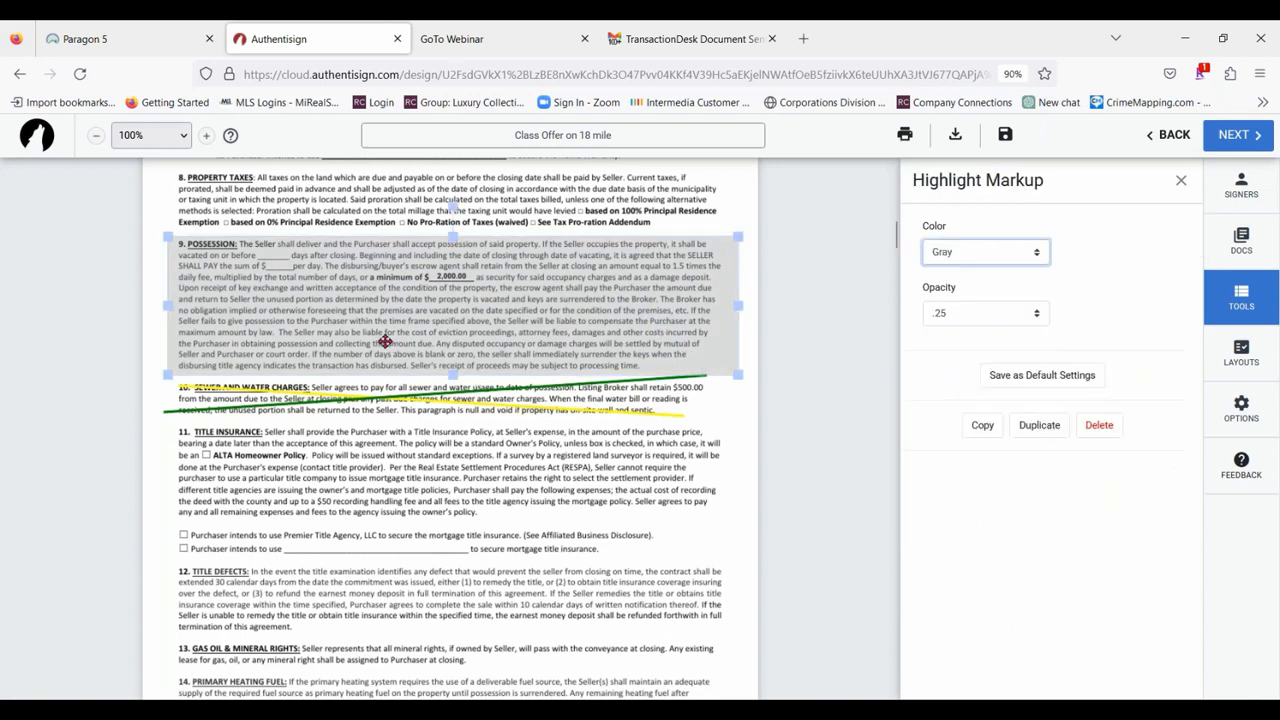
left_click(996, 256)
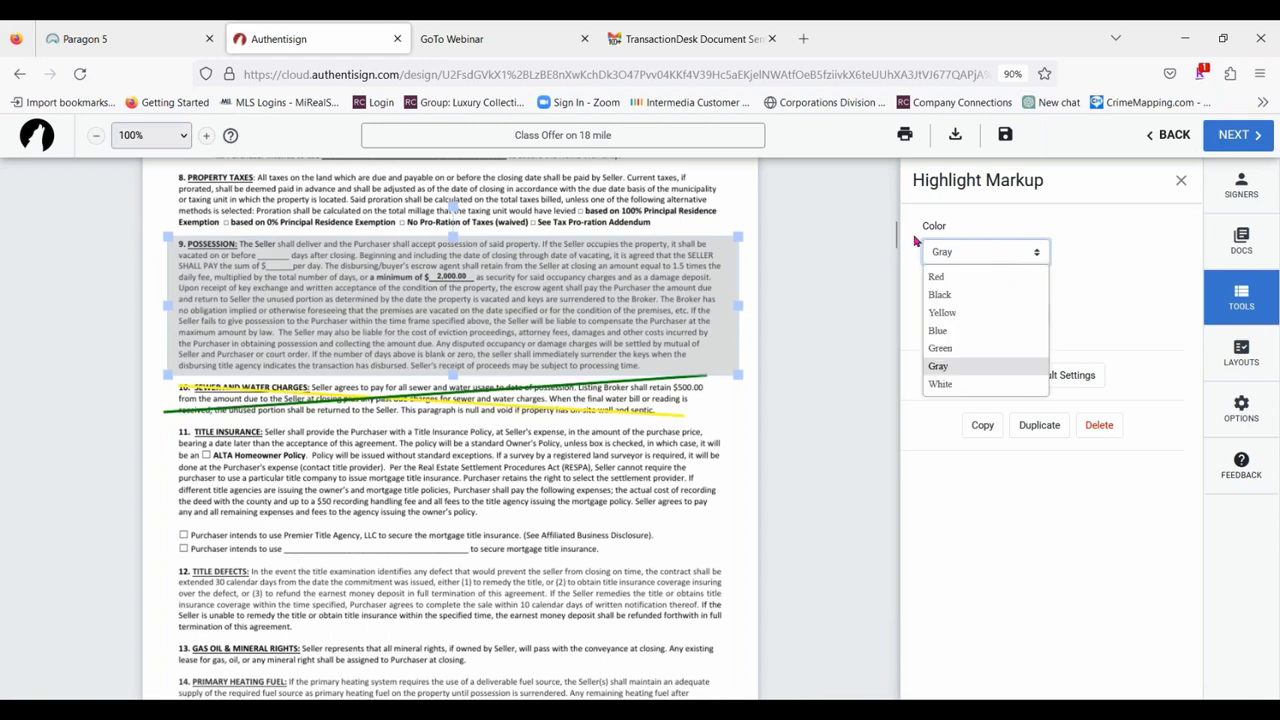
left_click(966, 384)
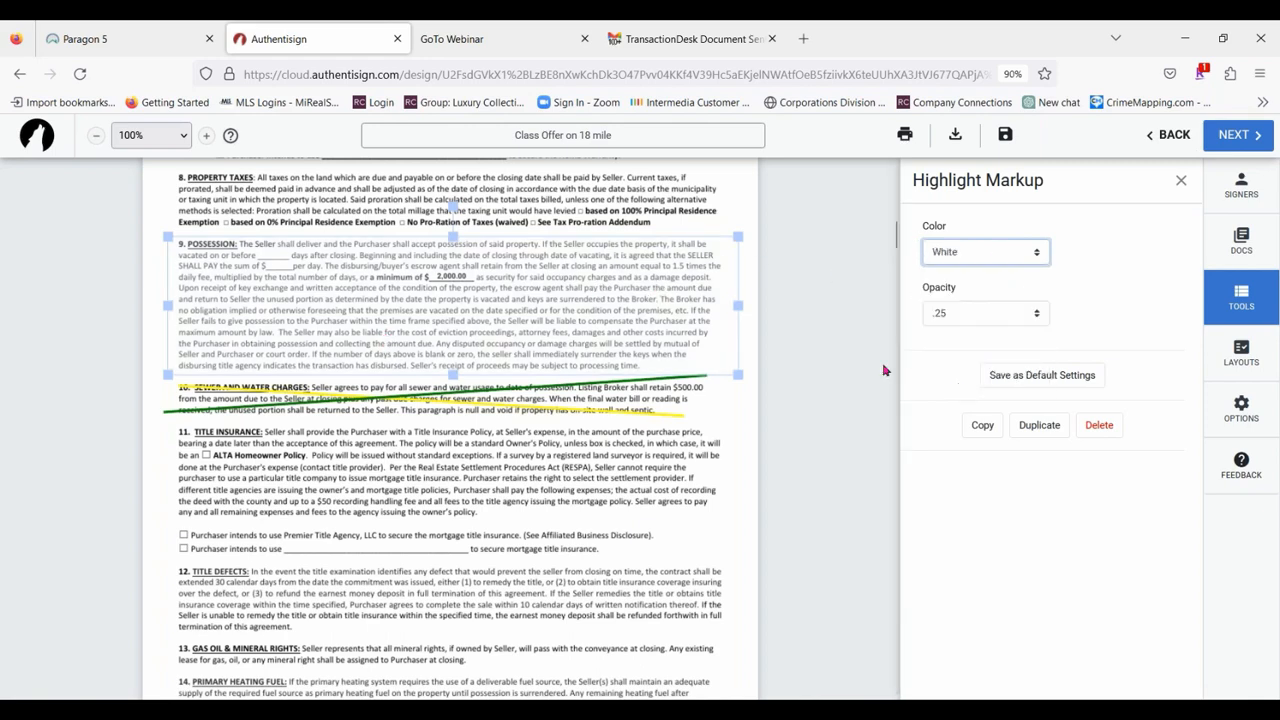
left_click(1021, 261)
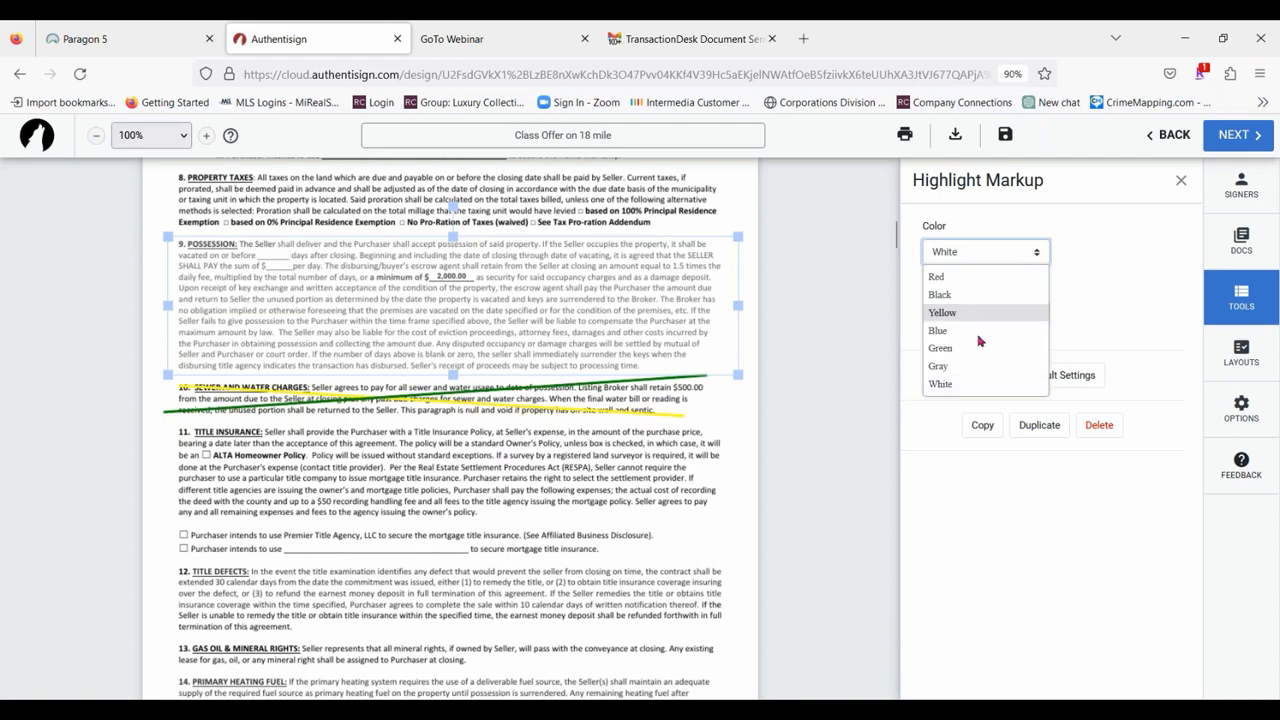
left_click(964, 334)
left_click(694, 475)
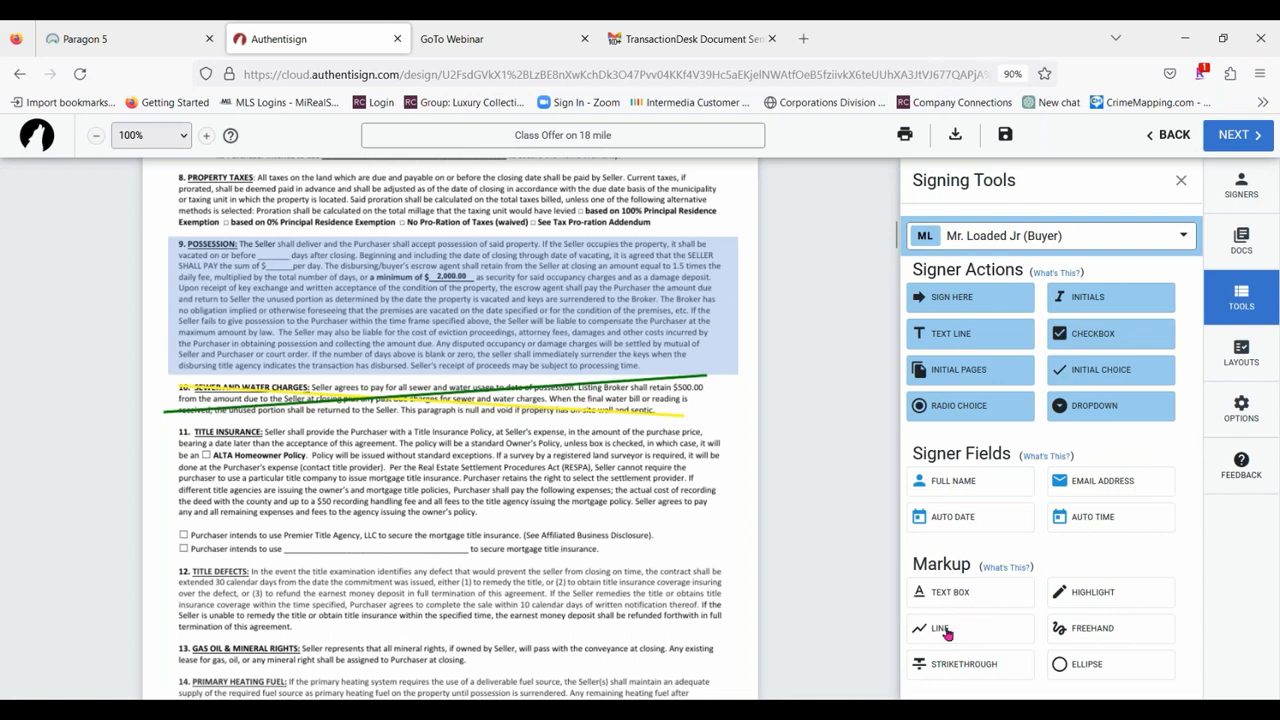
Draw a straight line markup across the first line of section 12, Title Defects, in the Buy and Sell Agreement.
scroll(340, 455, "down", 3)
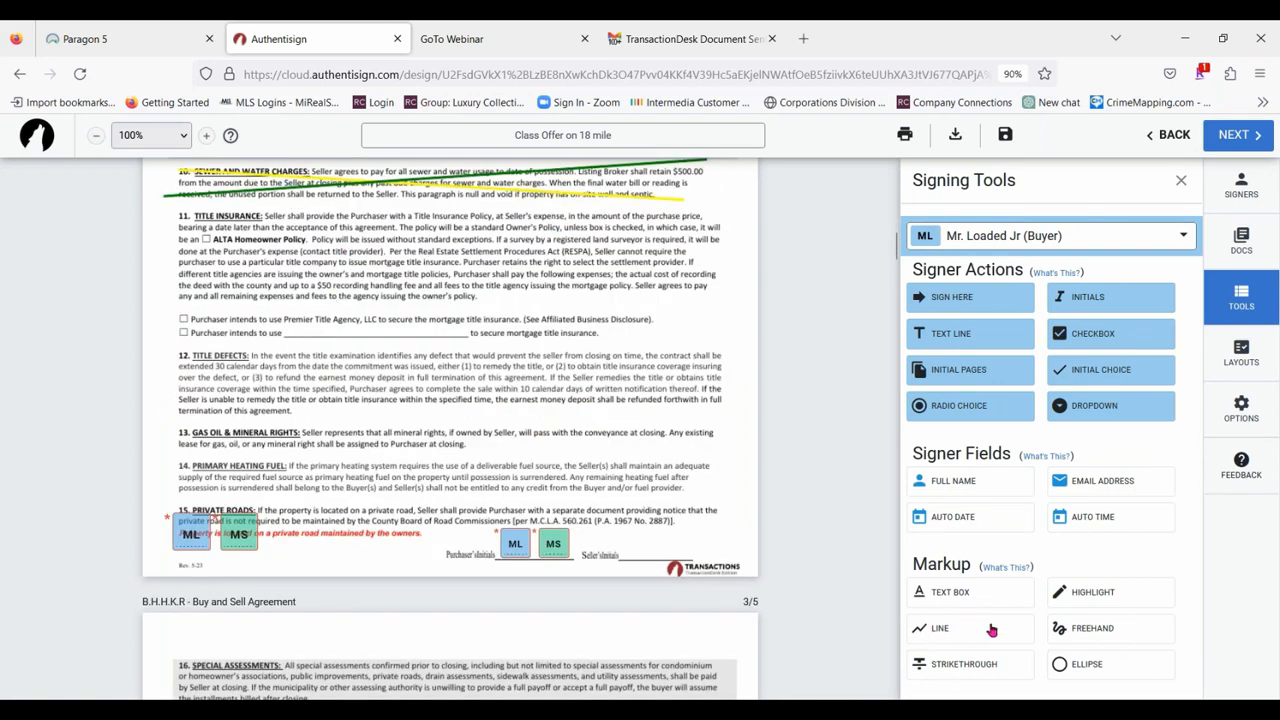
left_click(992, 630)
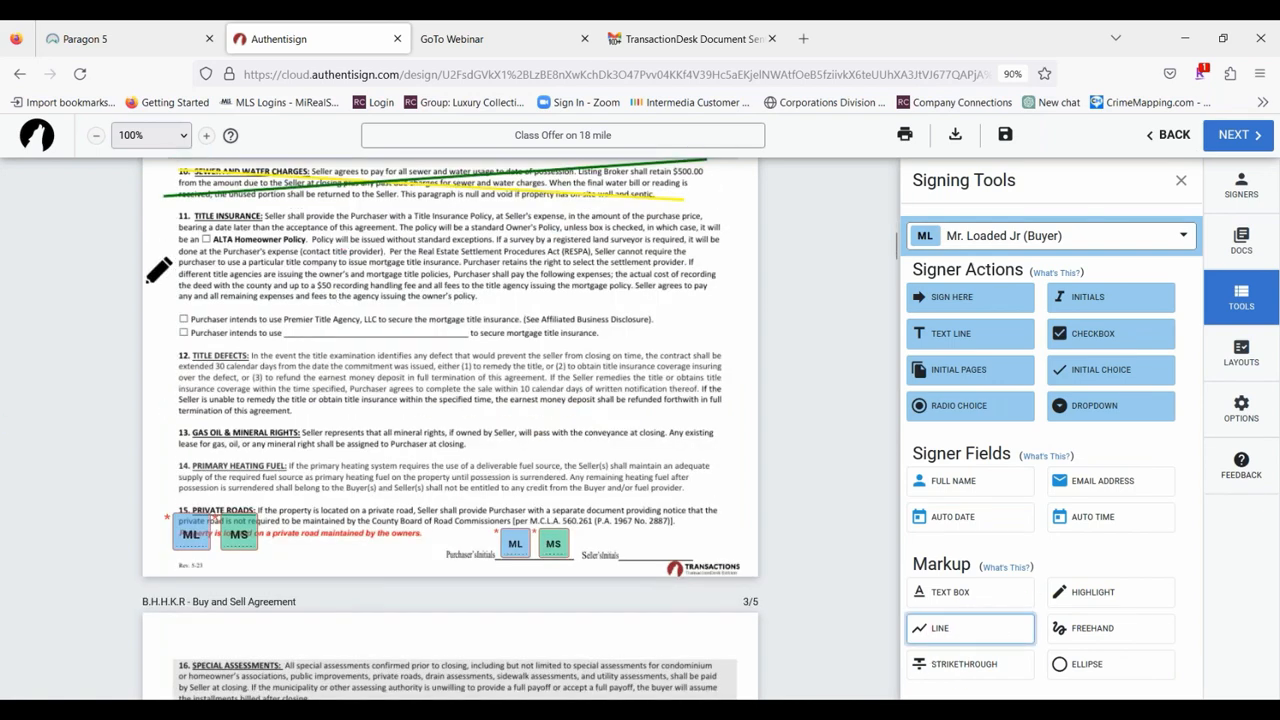
scroll(172, 275, "down", 1)
mouse_move(165, 285)
left_mouse_down()
mouse_move(362, 290)
mouse_move(680, 262)
mouse_move(732, 336)
mouse_move(709, 414)
mouse_move(736, 283)
left_mouse_up()
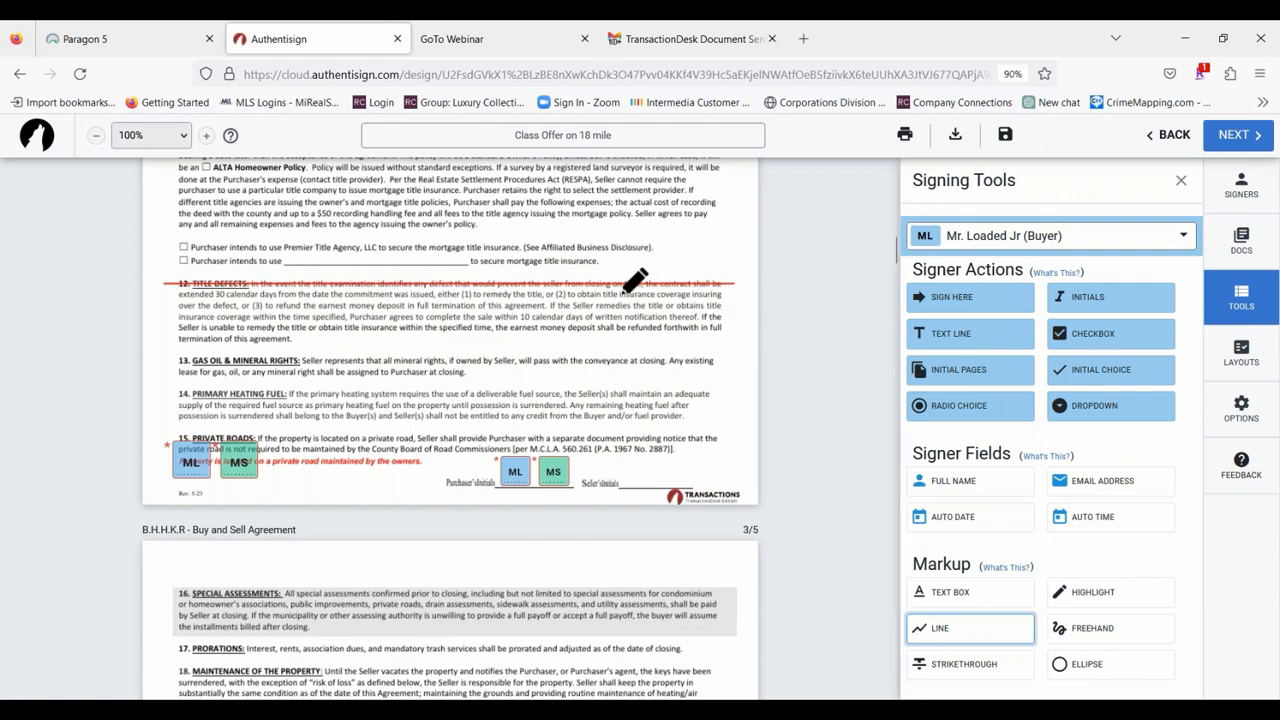
left_click(800, 320)
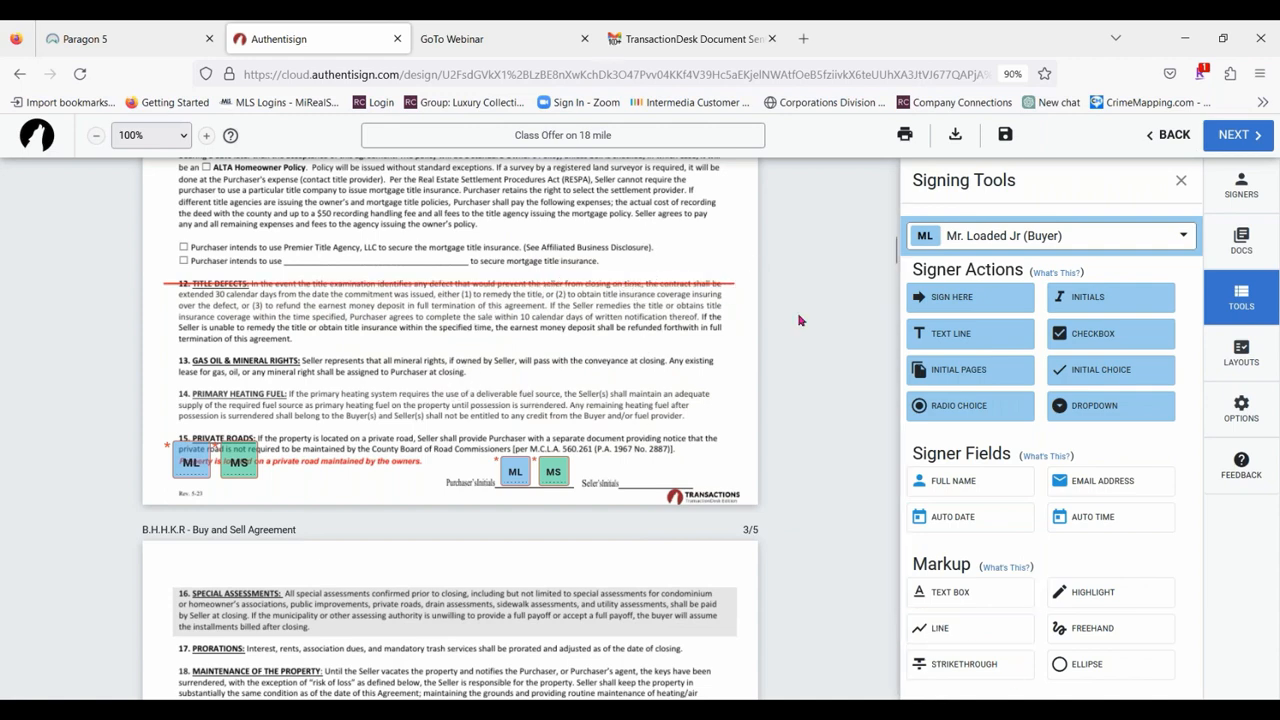
Set the Title Defects line markup's stroke width to 6 and its color to green.
left_click(625, 284)
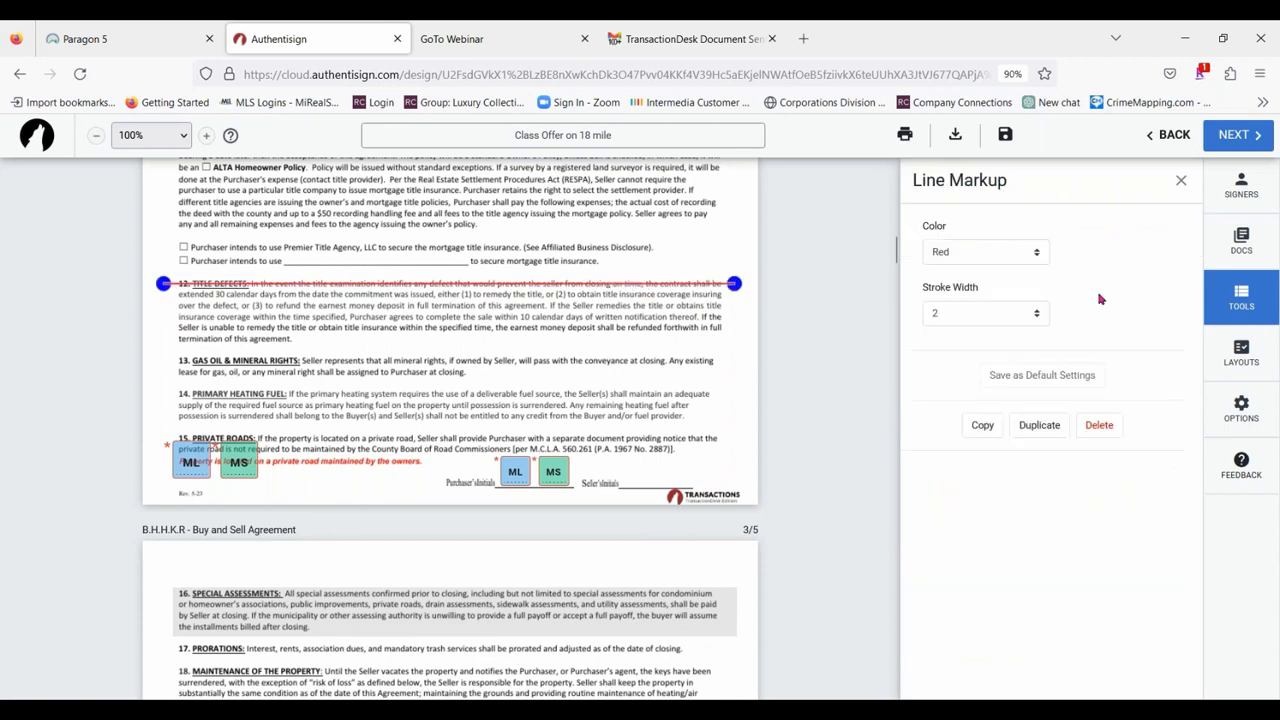
left_click(1046, 318)
left_click(945, 426)
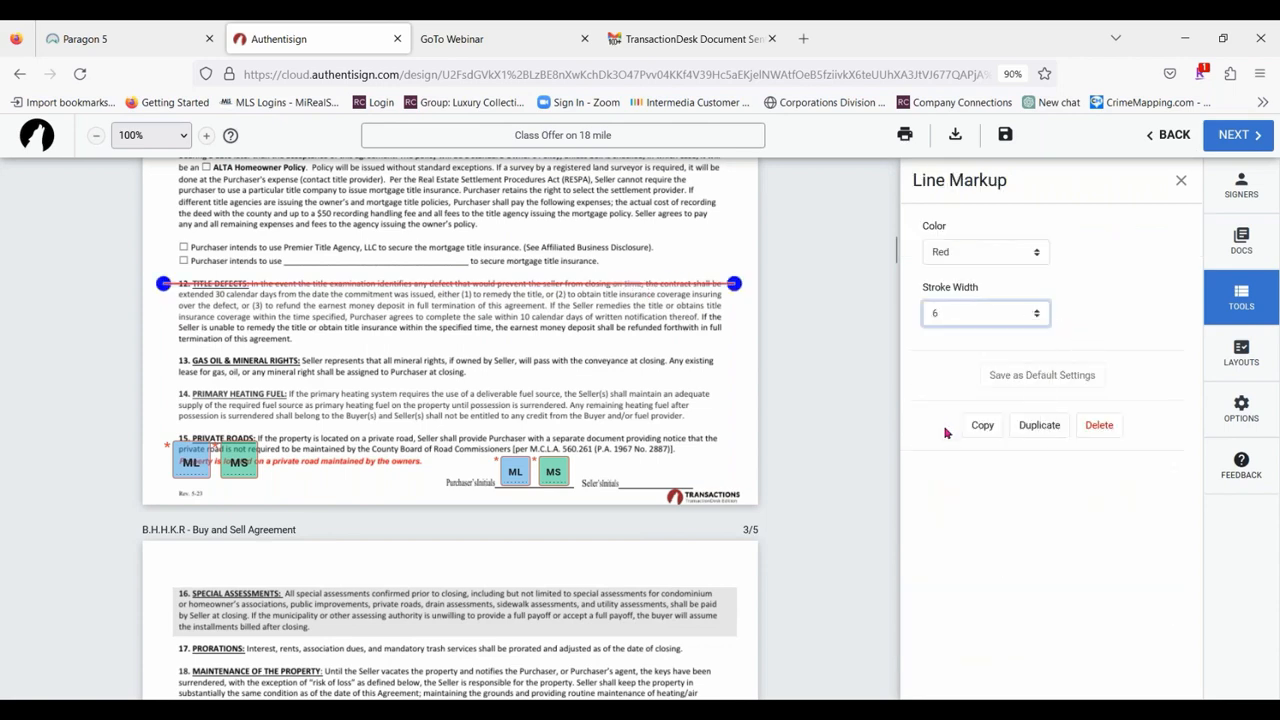
left_click(1040, 253)
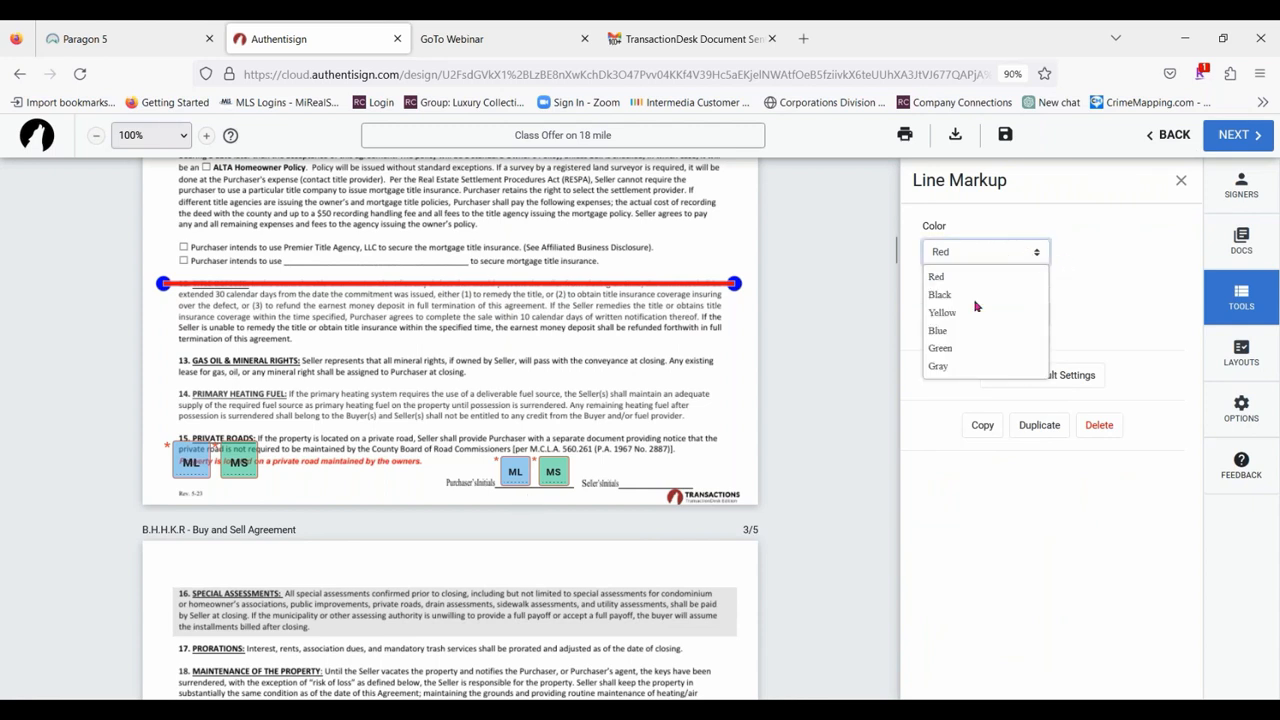
left_click(960, 350)
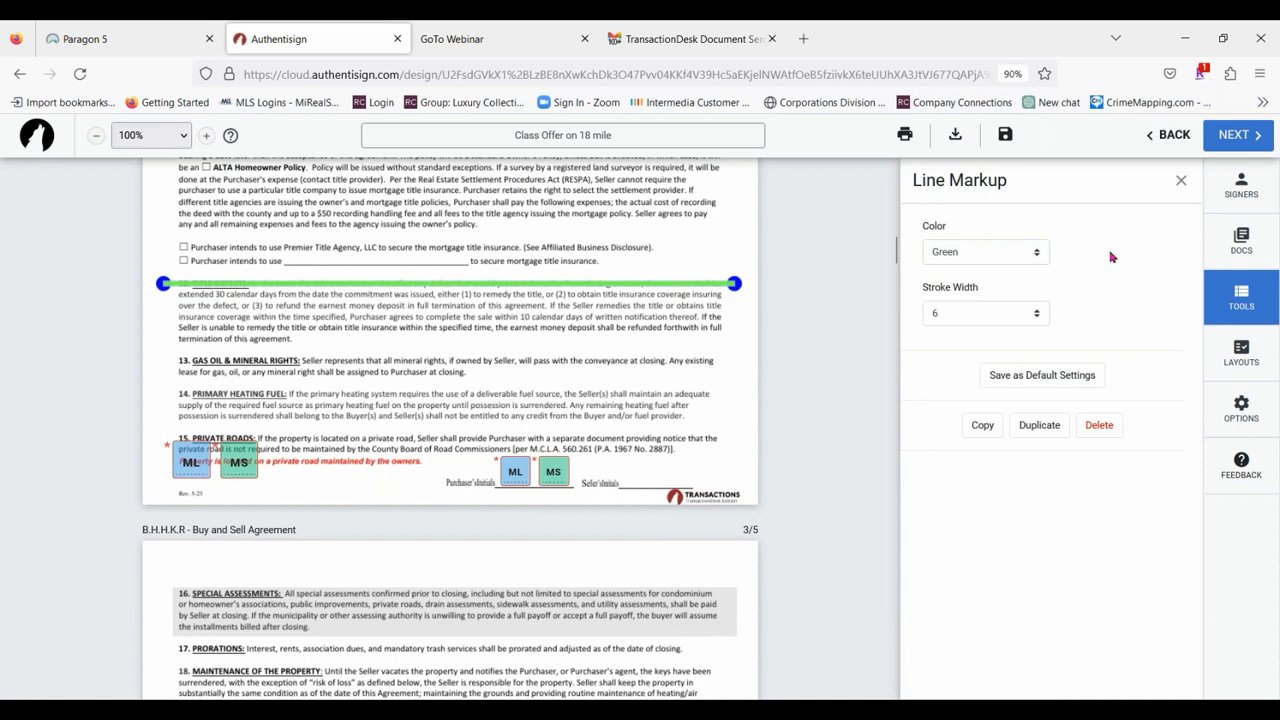
left_click(1212, 296)
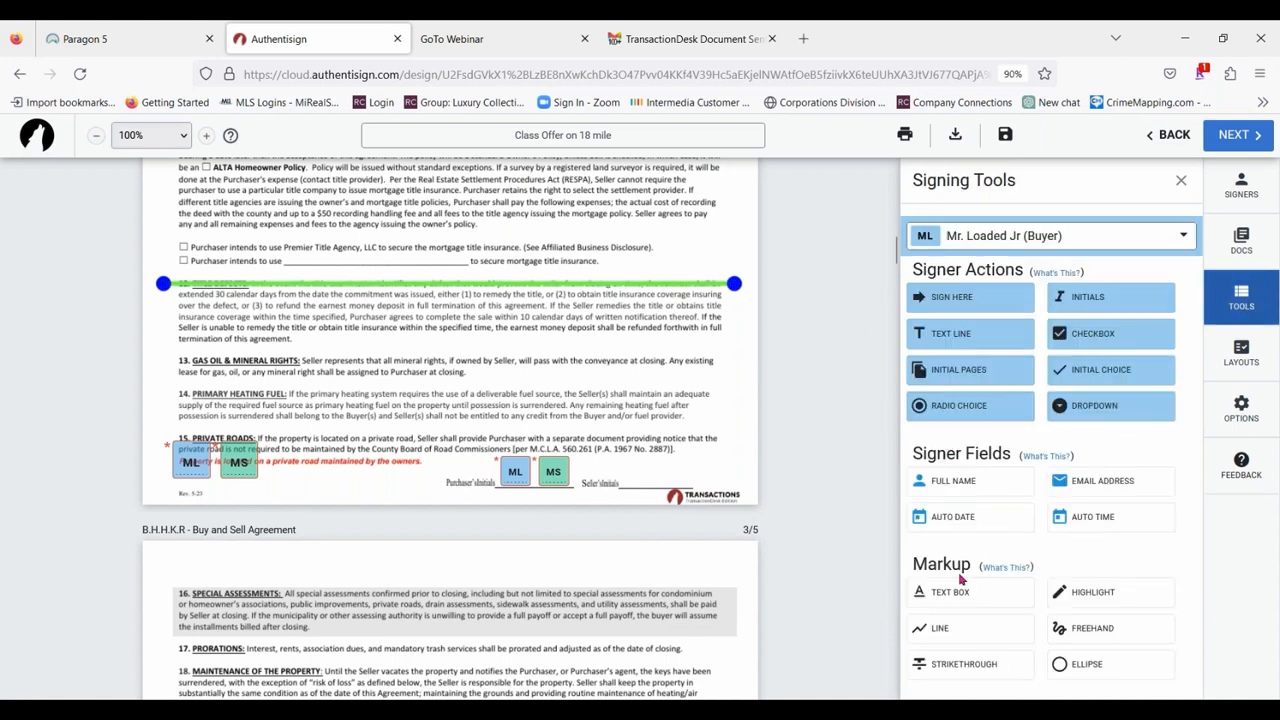
Add a strikethrough markup across section 13, Gas Oil & Mineral Rights, and shift it down onto the paragraph's first line of text.
left_click(945, 665)
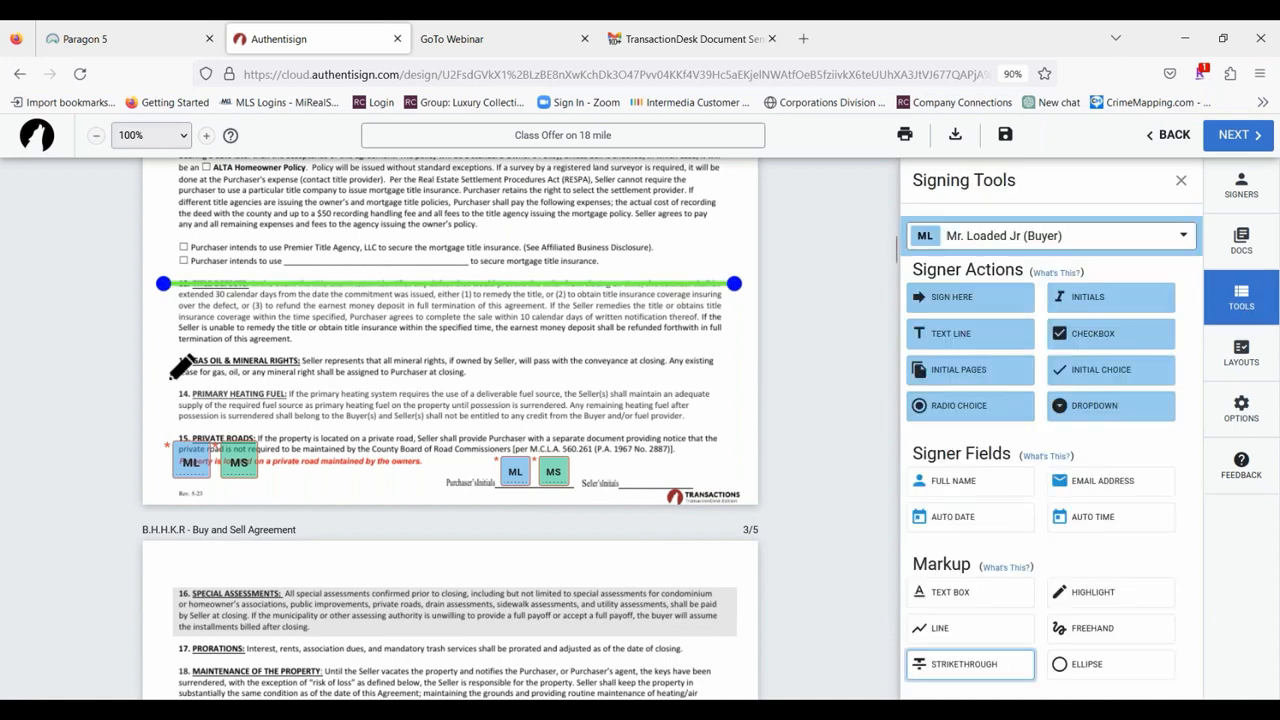
left_click_drag(165, 355, 735, 356)
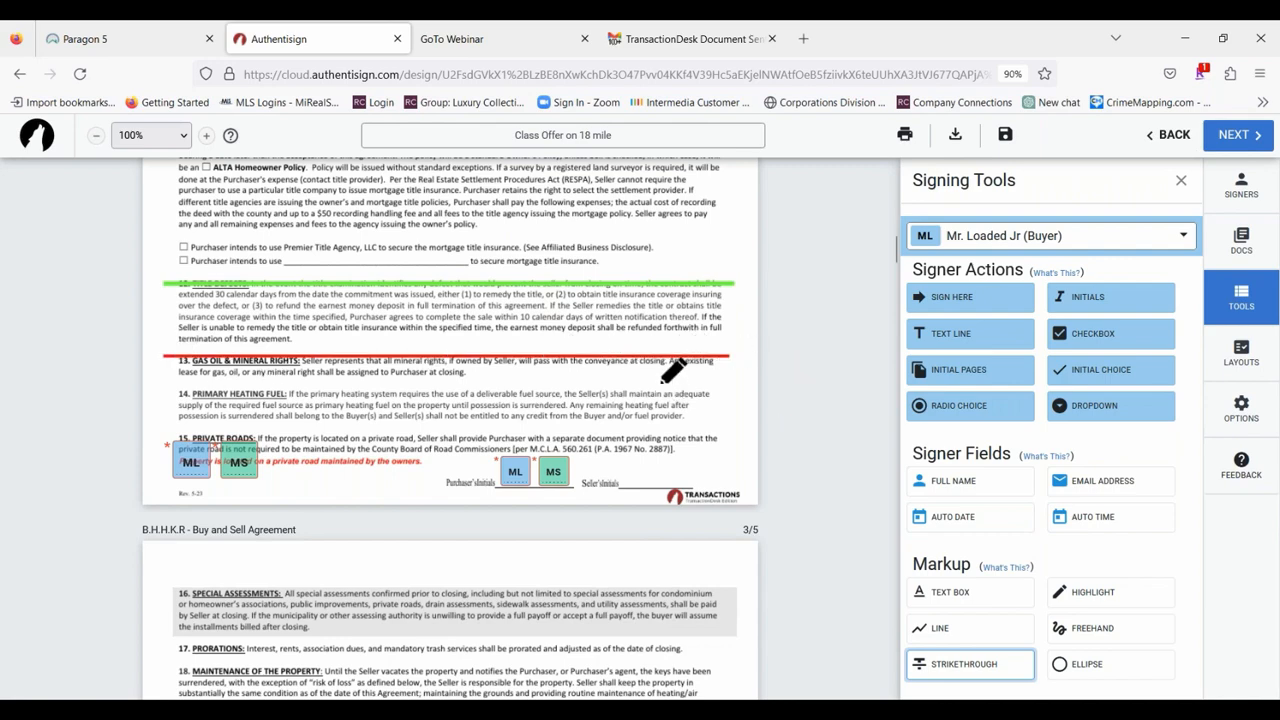
left_click(987, 665)
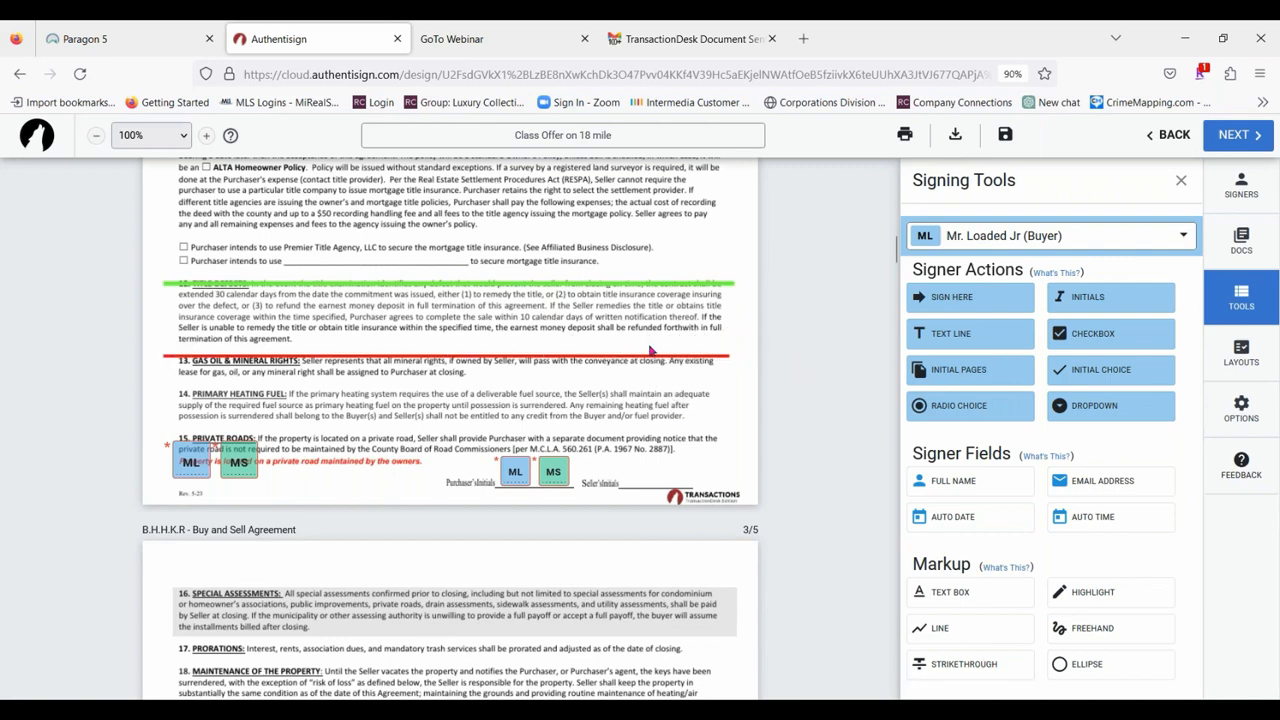
left_click(643, 355)
left_click_drag(643, 355, 646, 360)
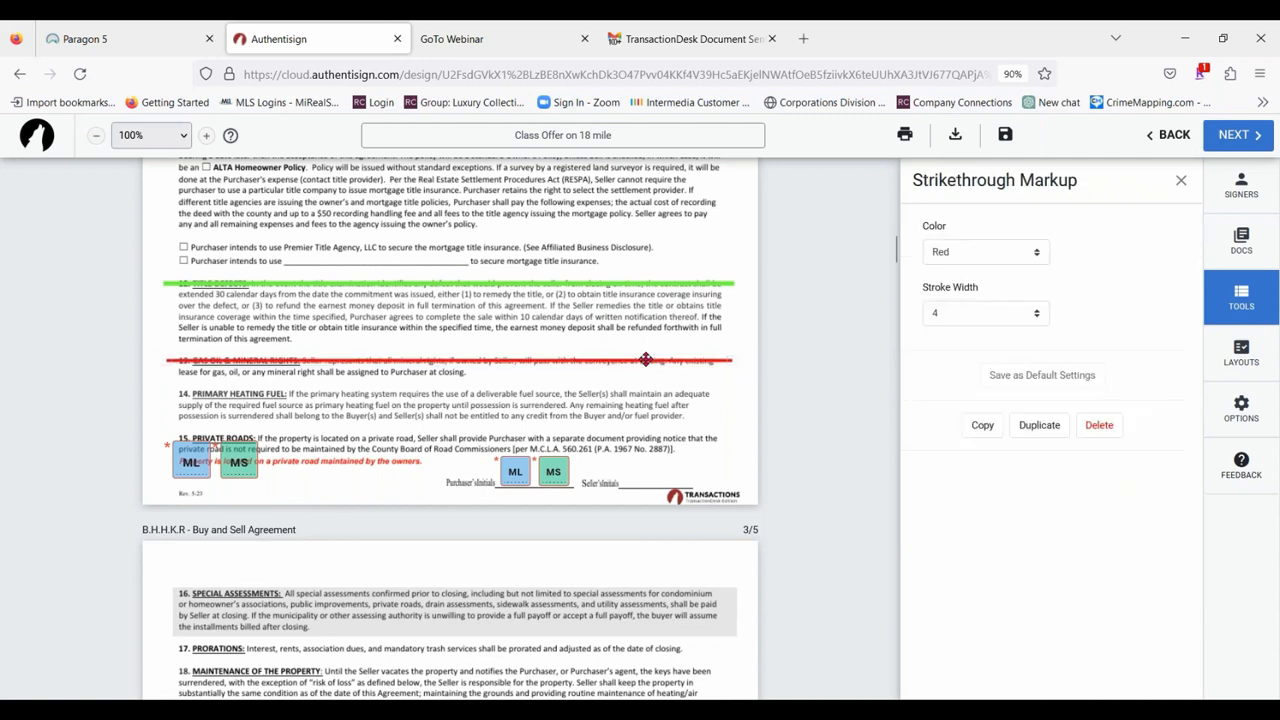
Change the Gas Oil & Mineral Rights strikethrough's color to black and close its settings.
right_click(644, 359)
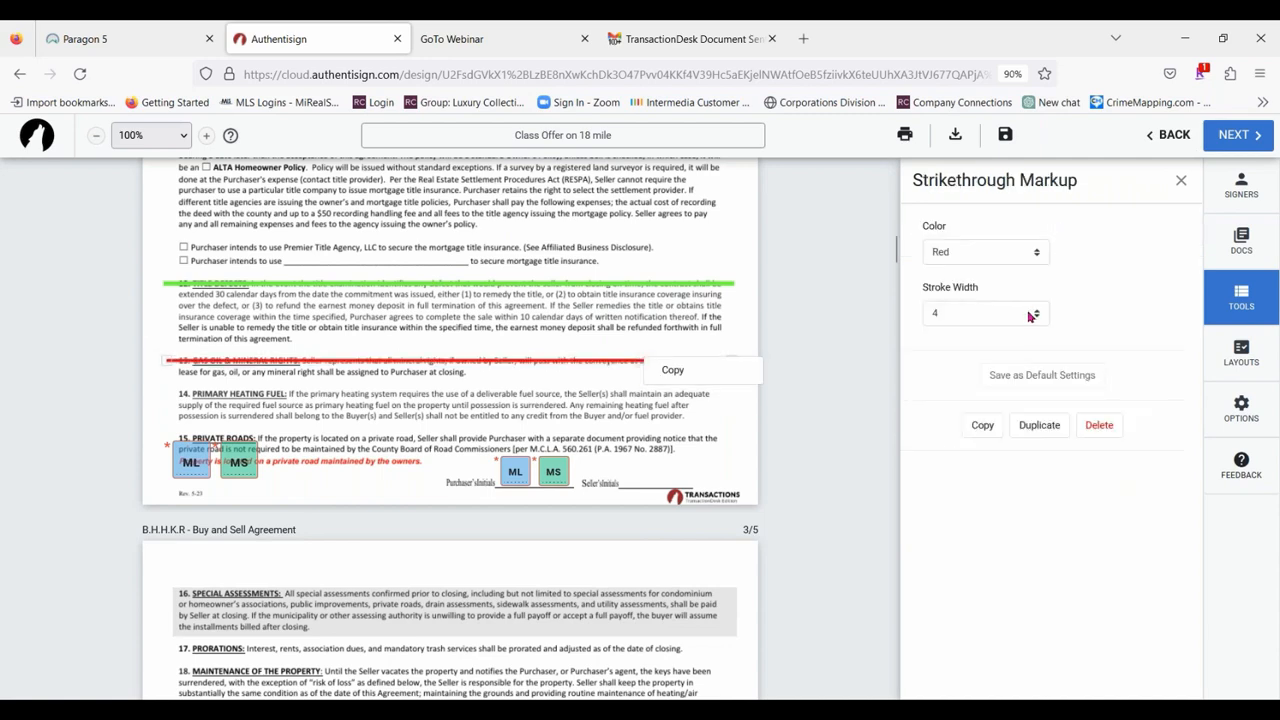
left_click(1018, 247)
left_click(1020, 252)
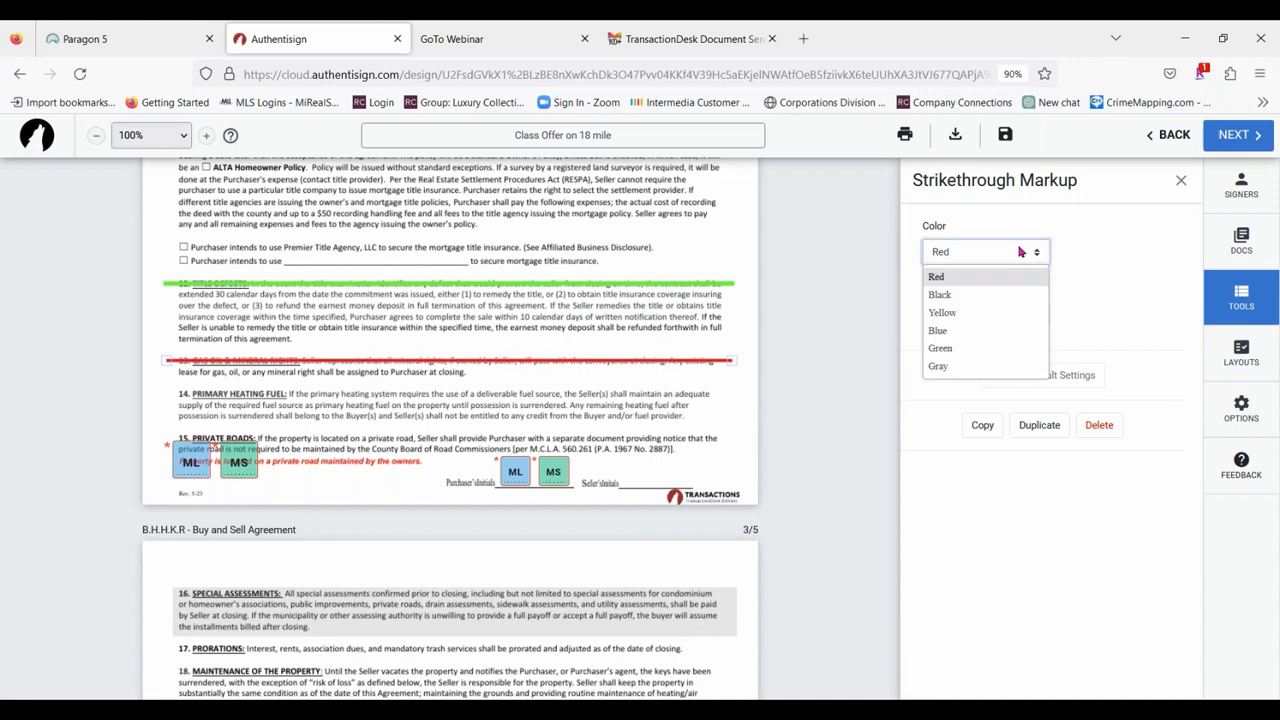
left_click(991, 305)
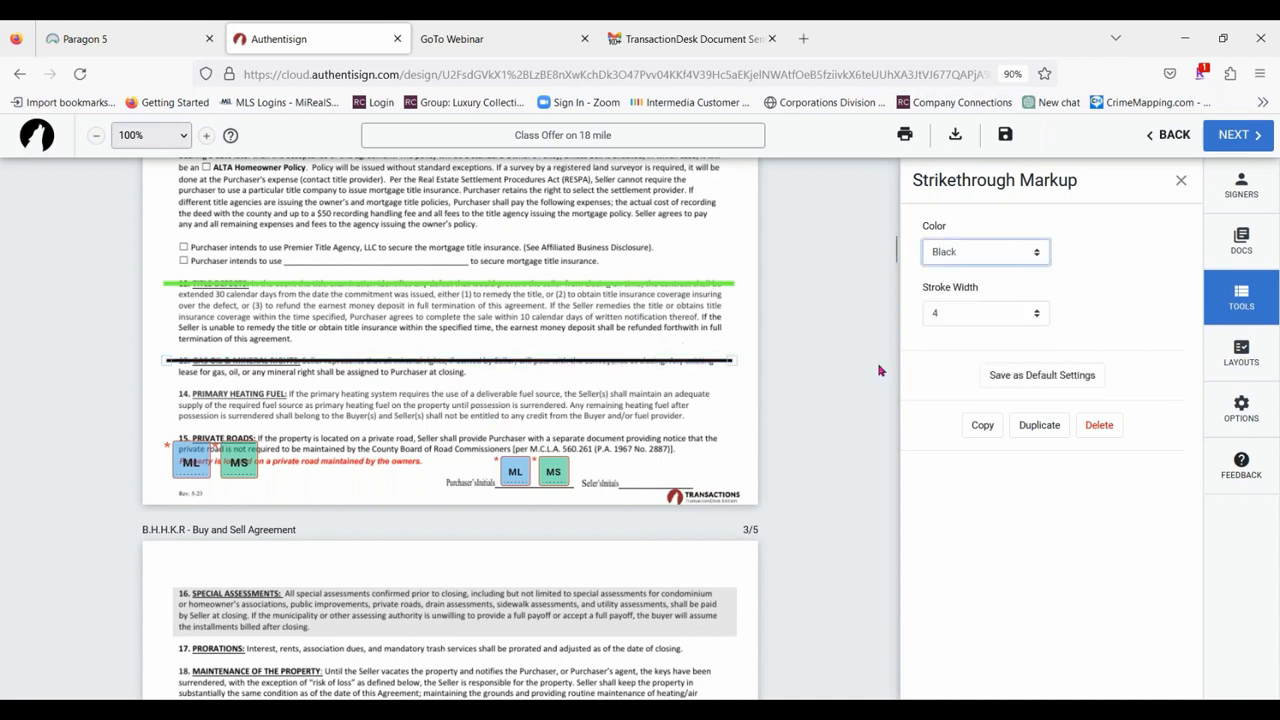
left_click(1182, 181)
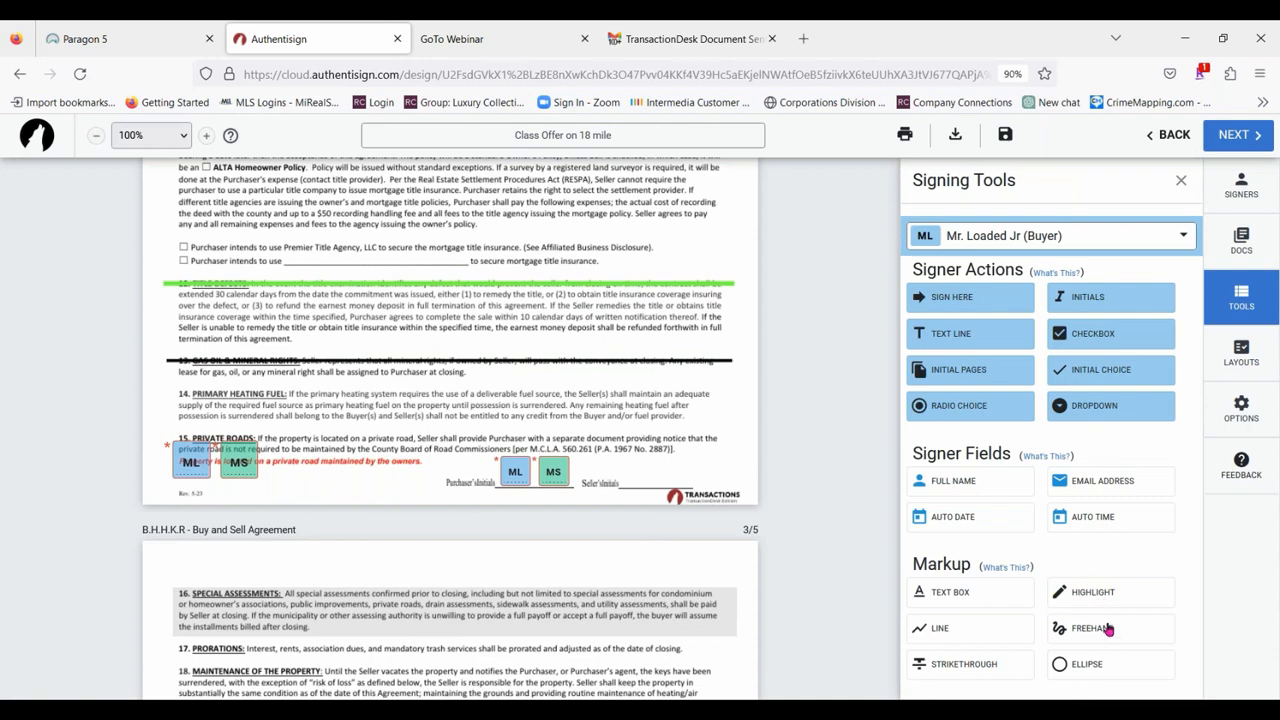
Draw a freehand stroke across the first line of section 19, Risk of Loss, in the Buy and Sell Agreement.
left_click(1108, 628)
scroll(551, 346, "down", 2)
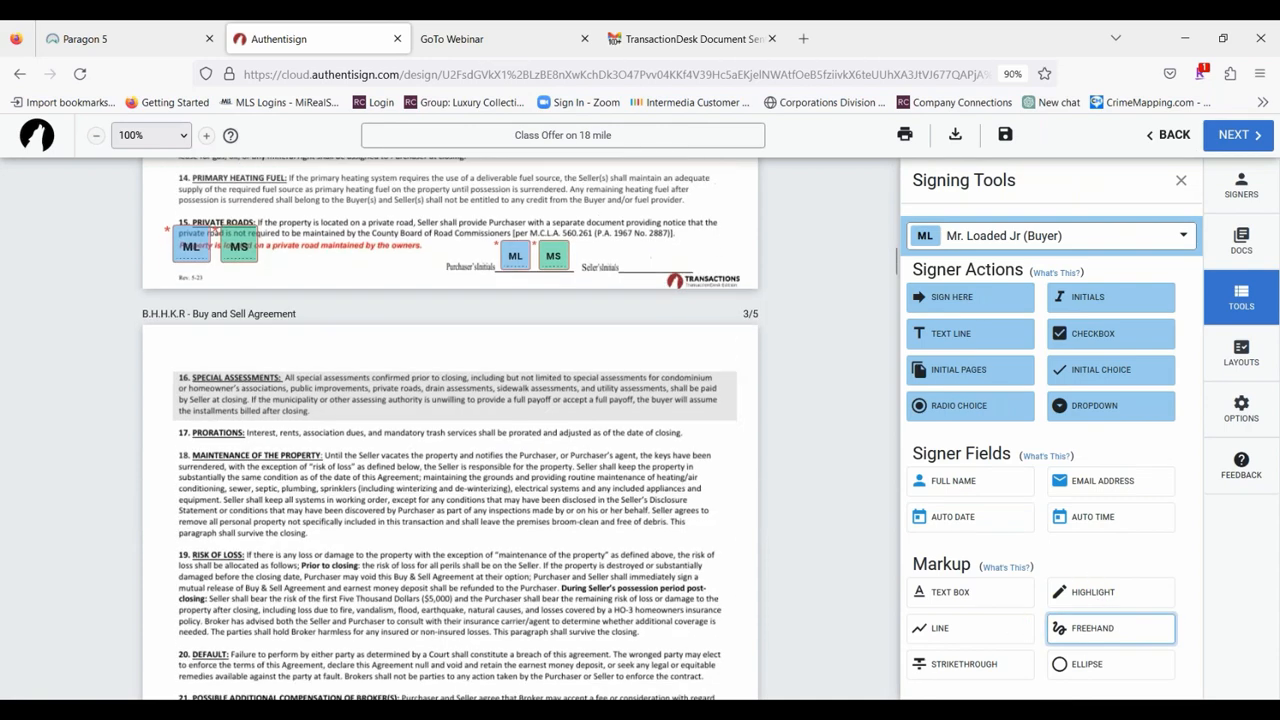
scroll(450, 430, "down", 3)
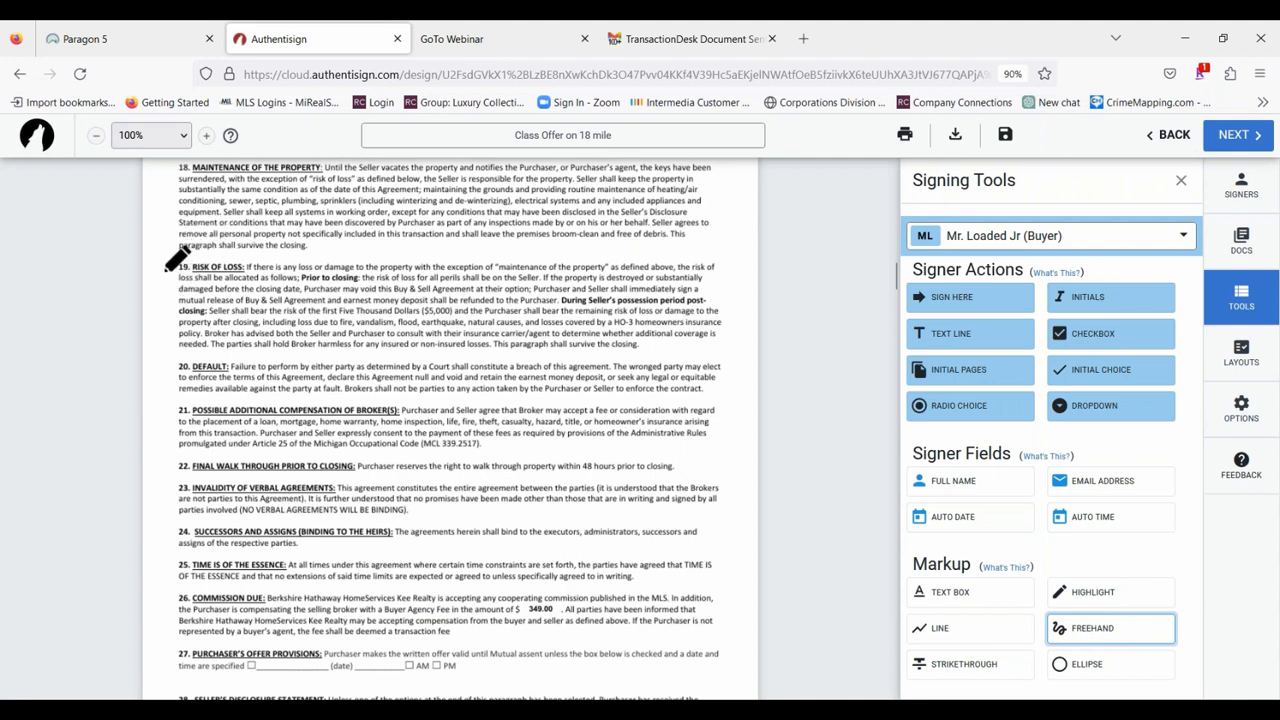
left_click_drag(167, 269, 735, 268)
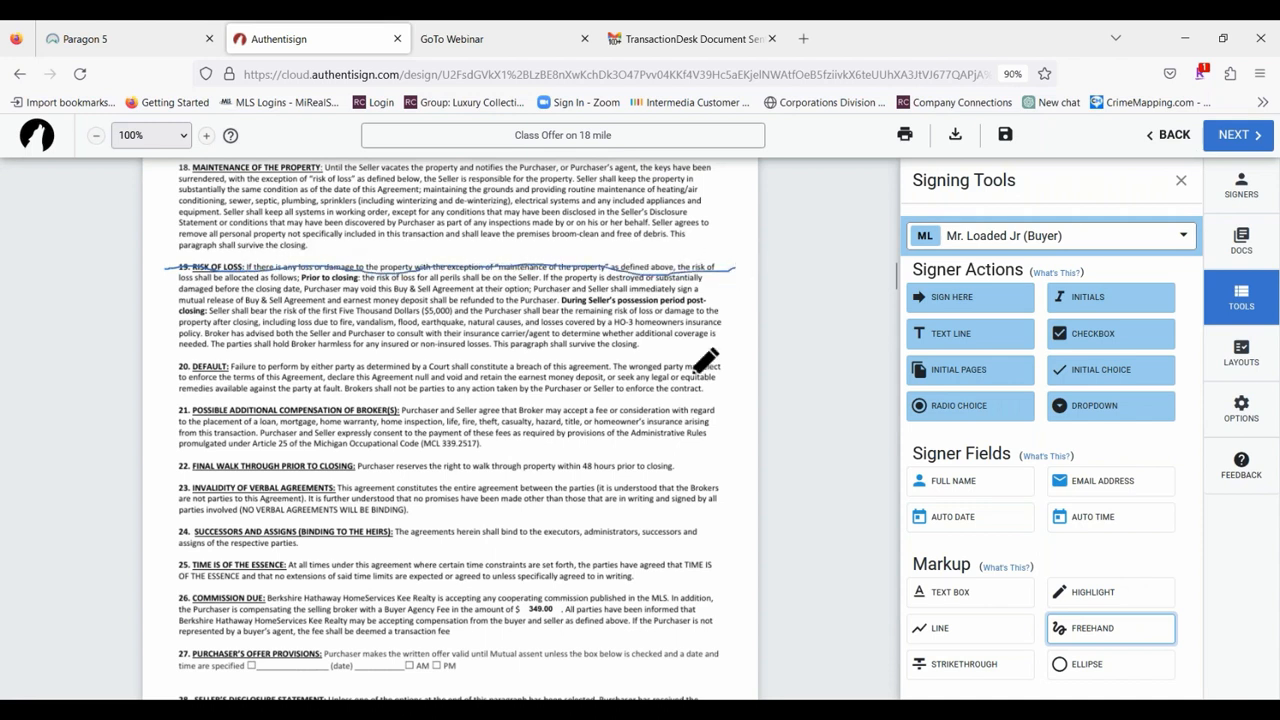
left_click(1087, 632)
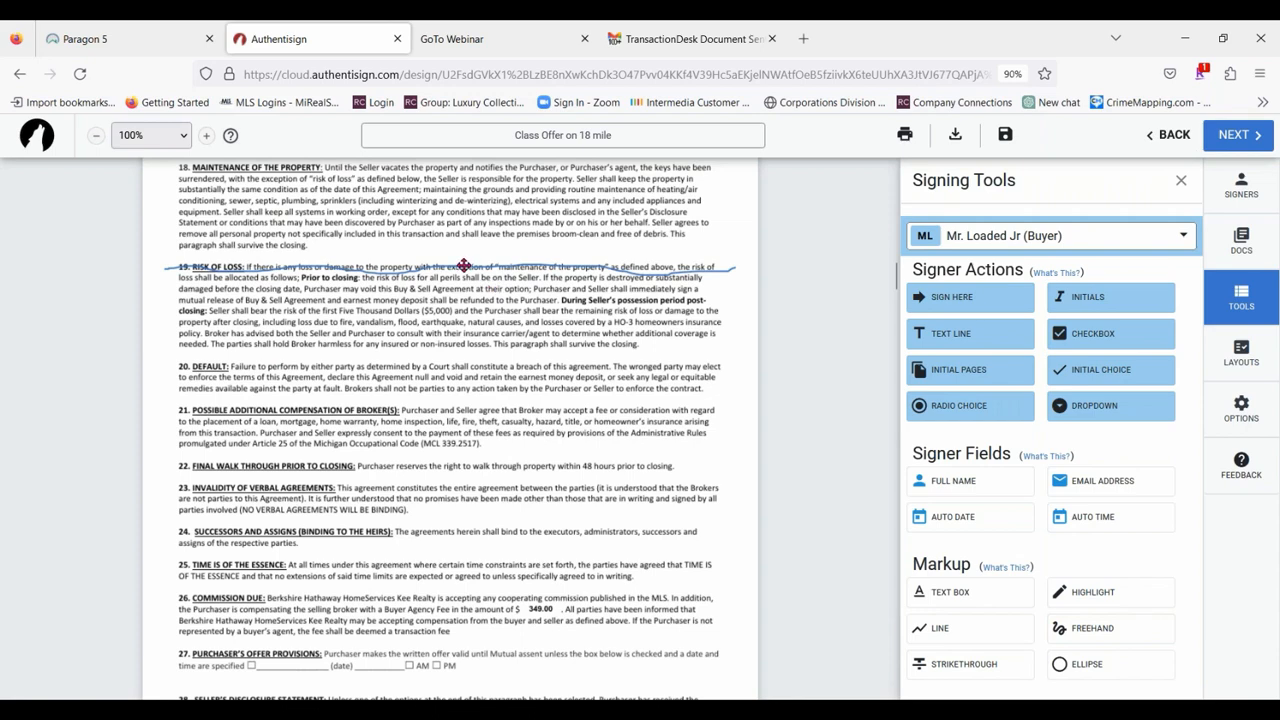
Set the Risk of Loss freehand stroke's width to 4 and its color to yellow, after trying green.
left_click(466, 265)
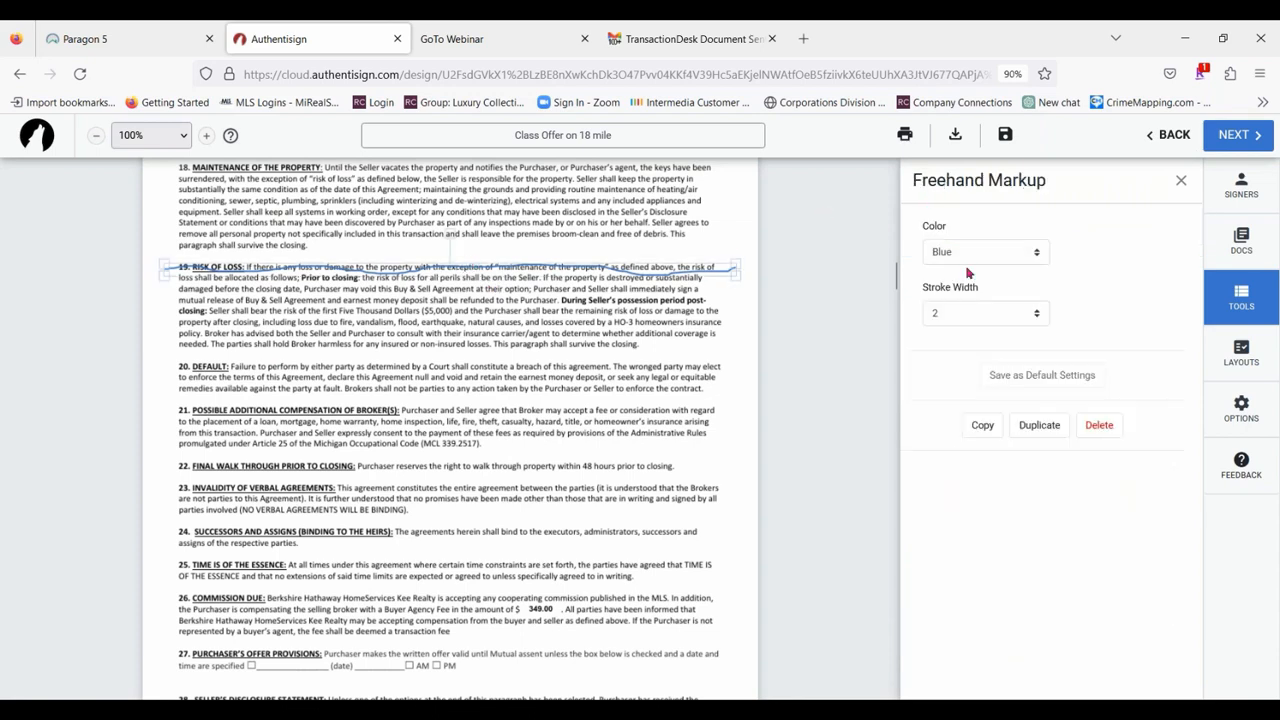
left_click(978, 317)
left_click(956, 386)
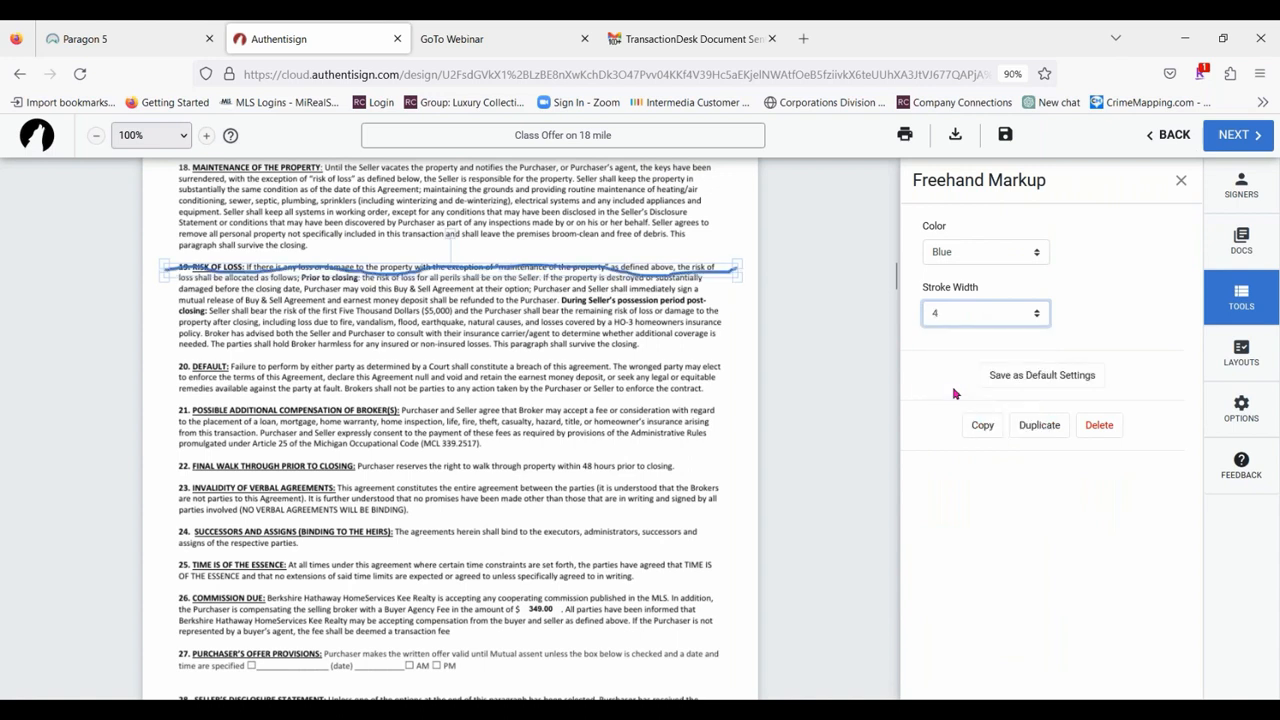
left_click(1010, 257)
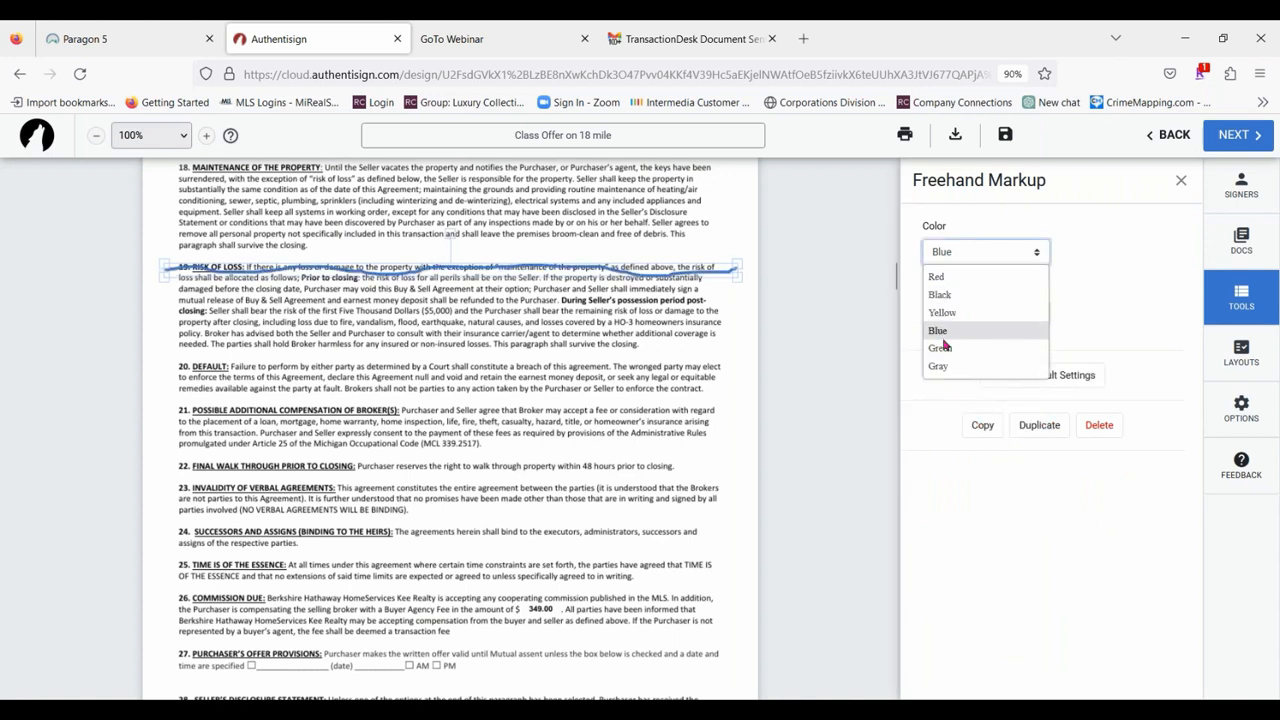
left_click(960, 276)
left_click(968, 253)
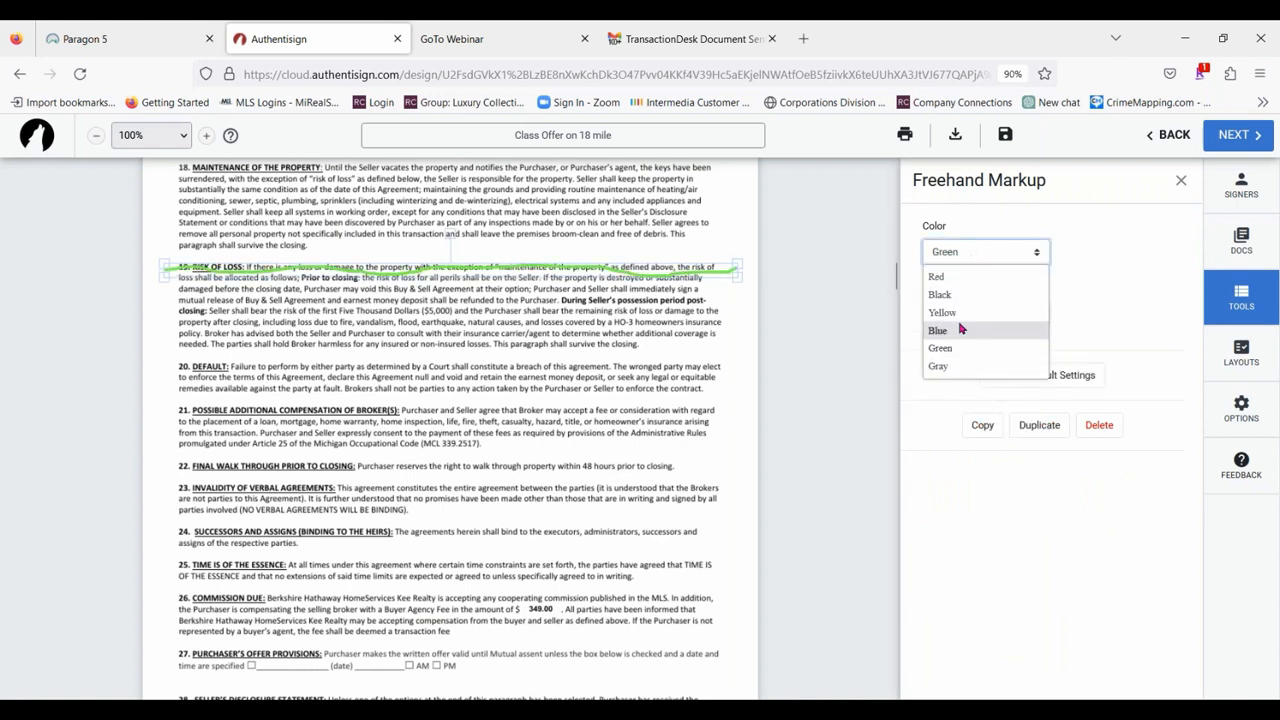
left_click(962, 315)
left_click(542, 374)
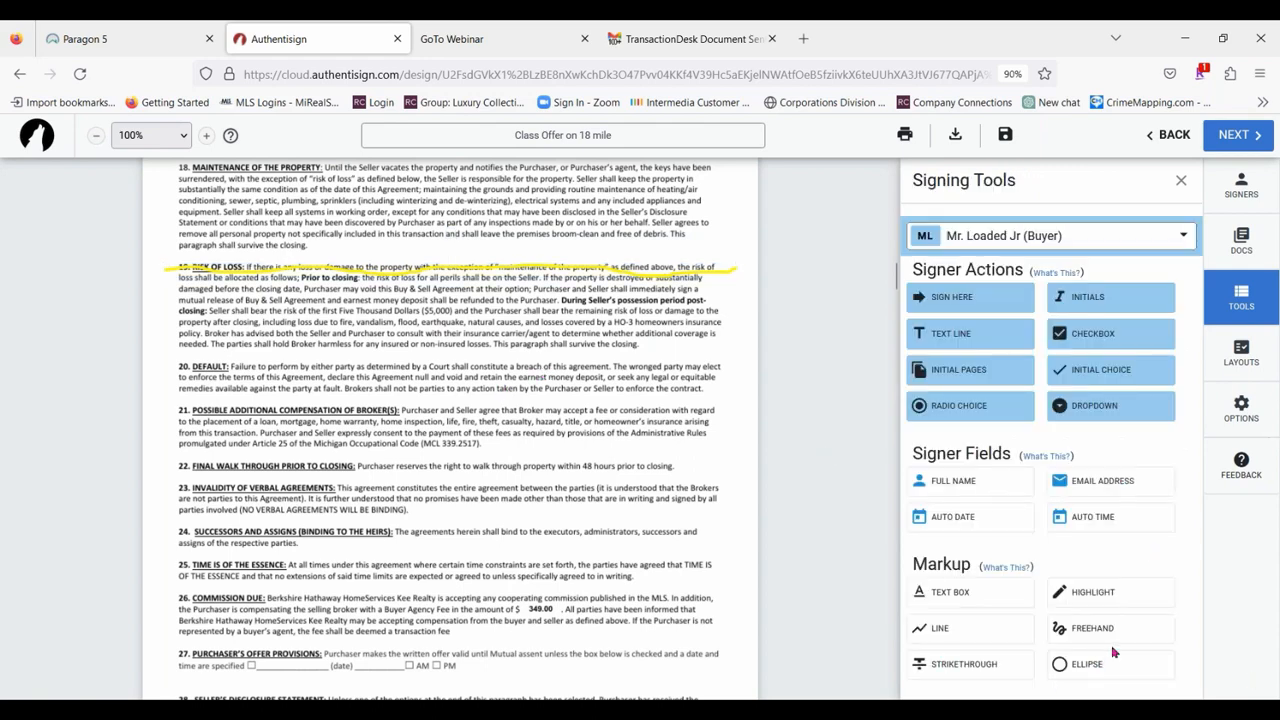
scroll(435, 478, "down", 3)
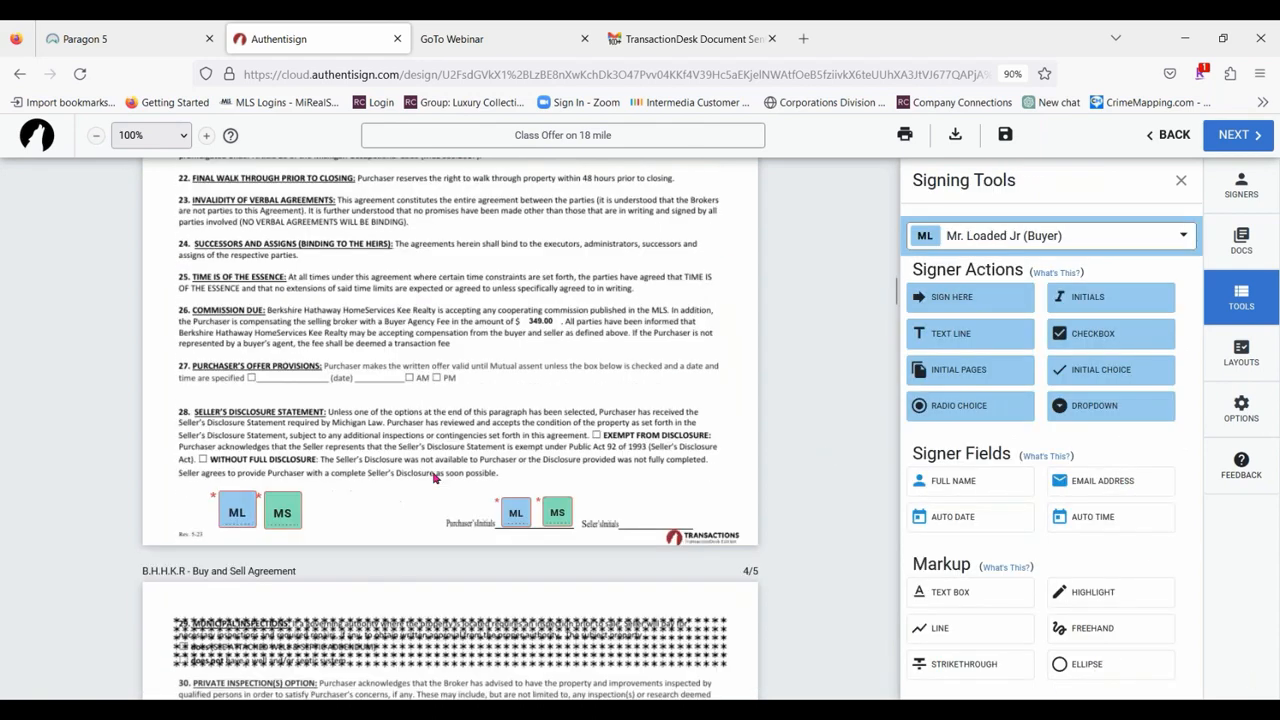
scroll(435, 478, "up", 3)
scroll(435, 478, "down", 2)
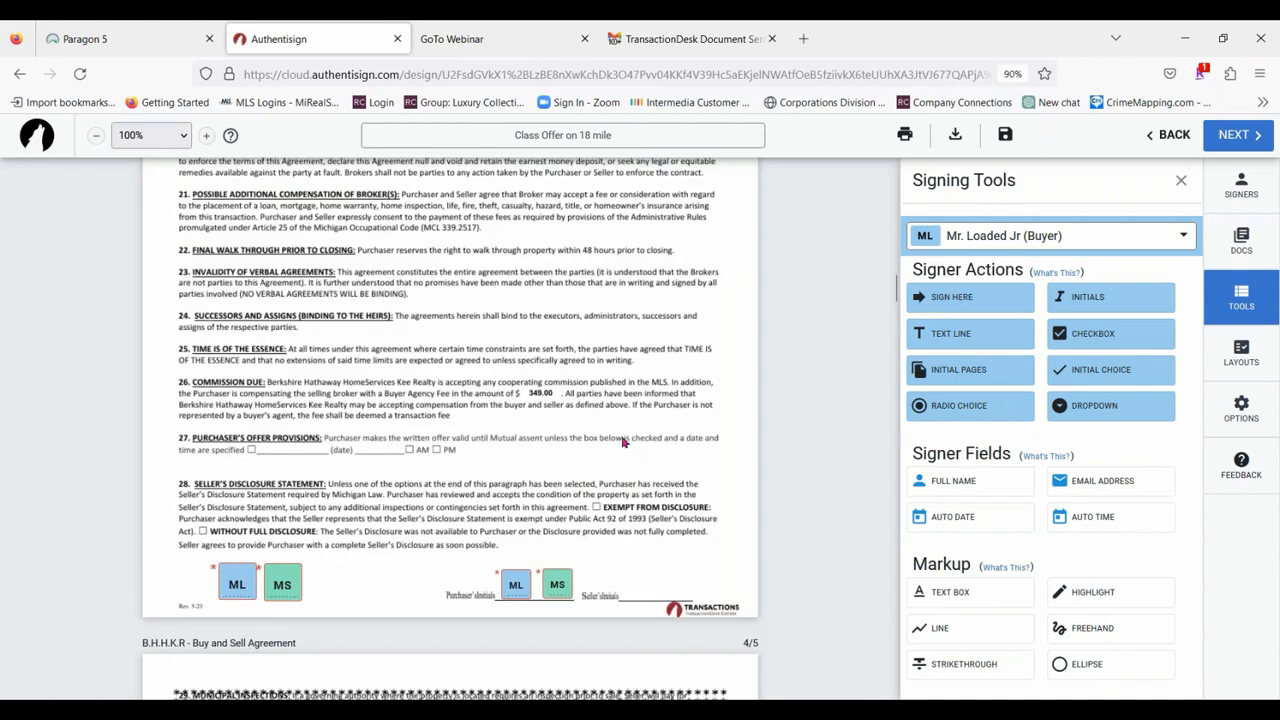
scroll(622, 441, "up", 7)
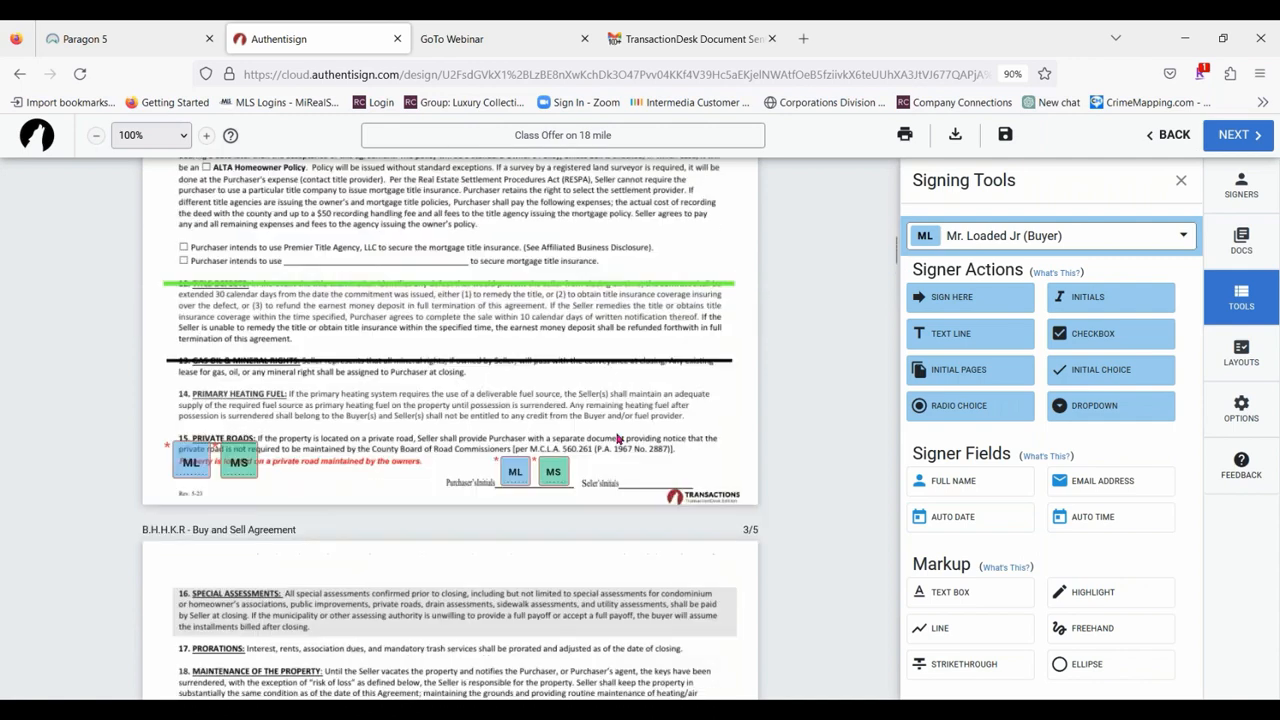
Draw an ellipse around the 5,000.00 amount in section 4, Earnest Money, and close the signing tools.
scroll(492, 368, "up", 3)
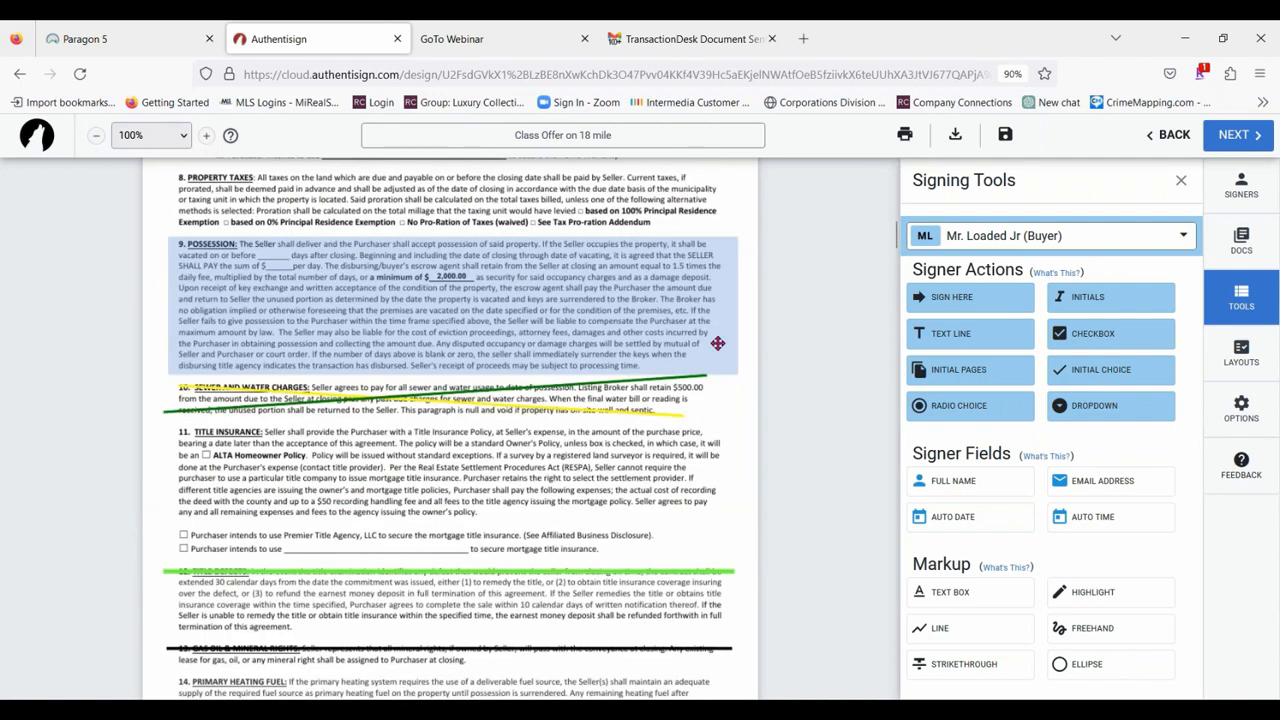
scroll(580, 348, "up", 2)
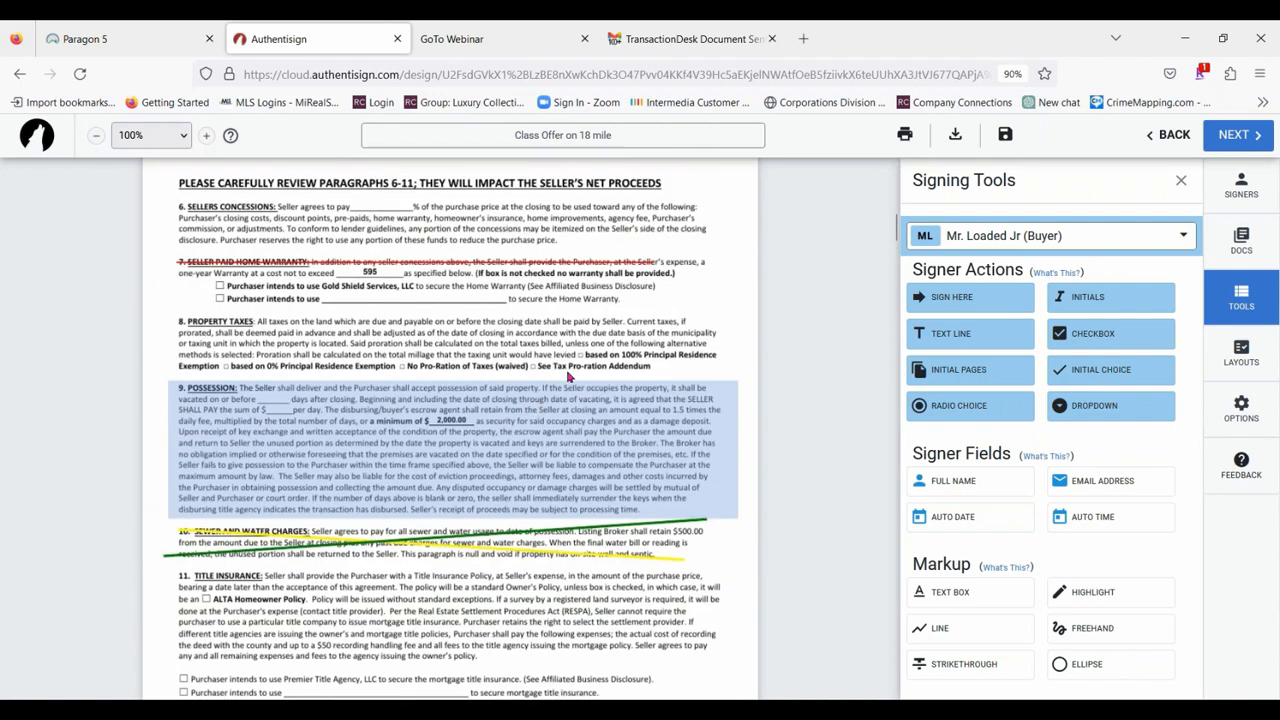
scroll(520, 376, "up", 4)
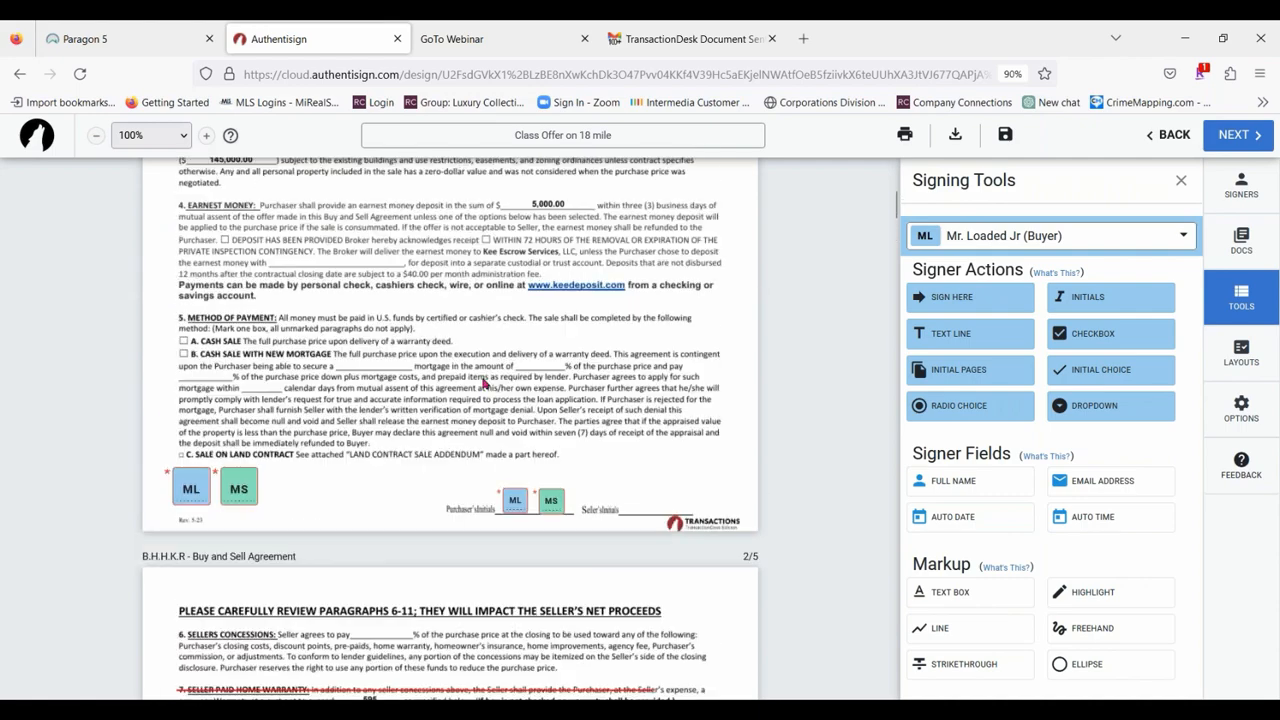
scroll(600, 372, "down", 1)
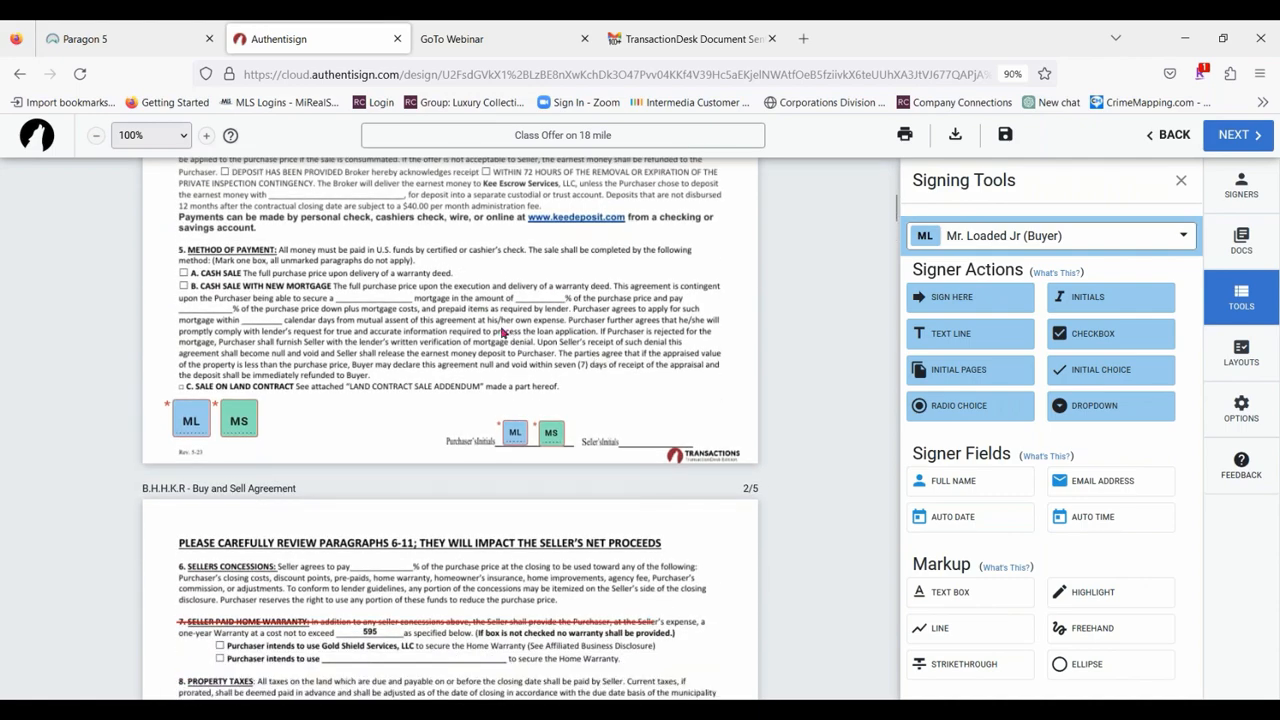
scroll(480, 337, "up", 3)
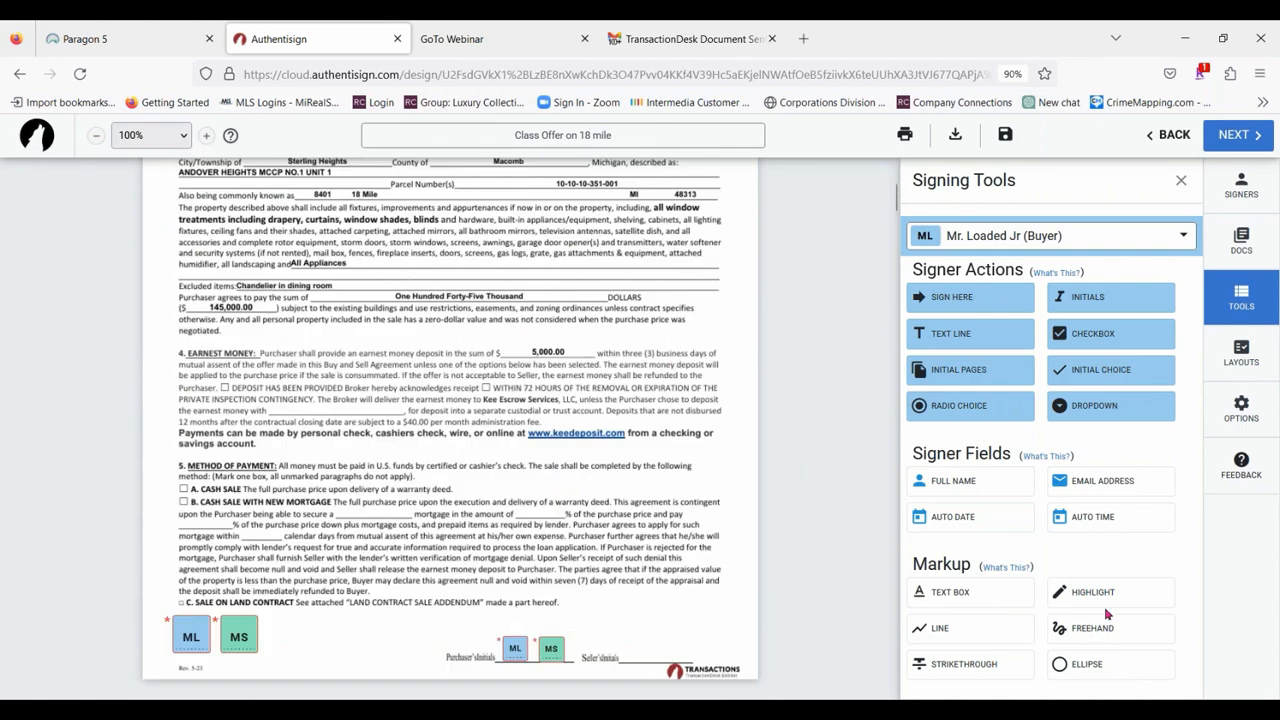
left_click(1066, 664)
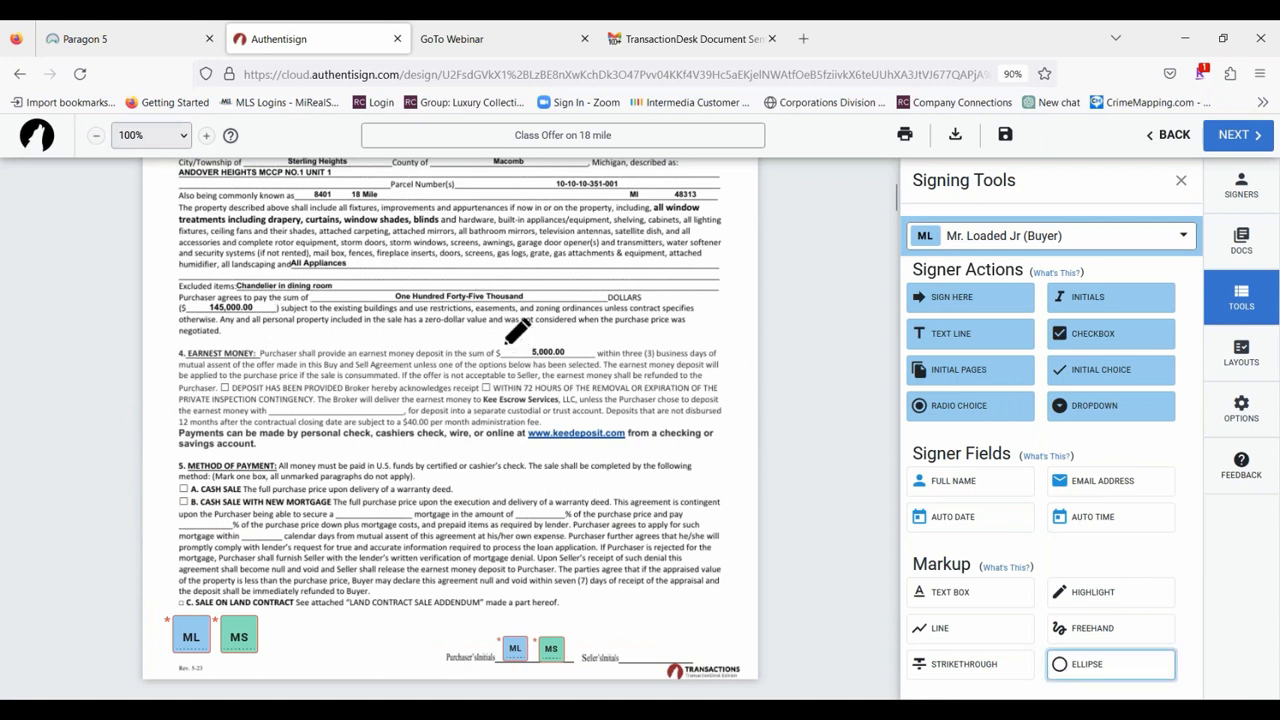
left_click_drag(506, 342, 606, 364)
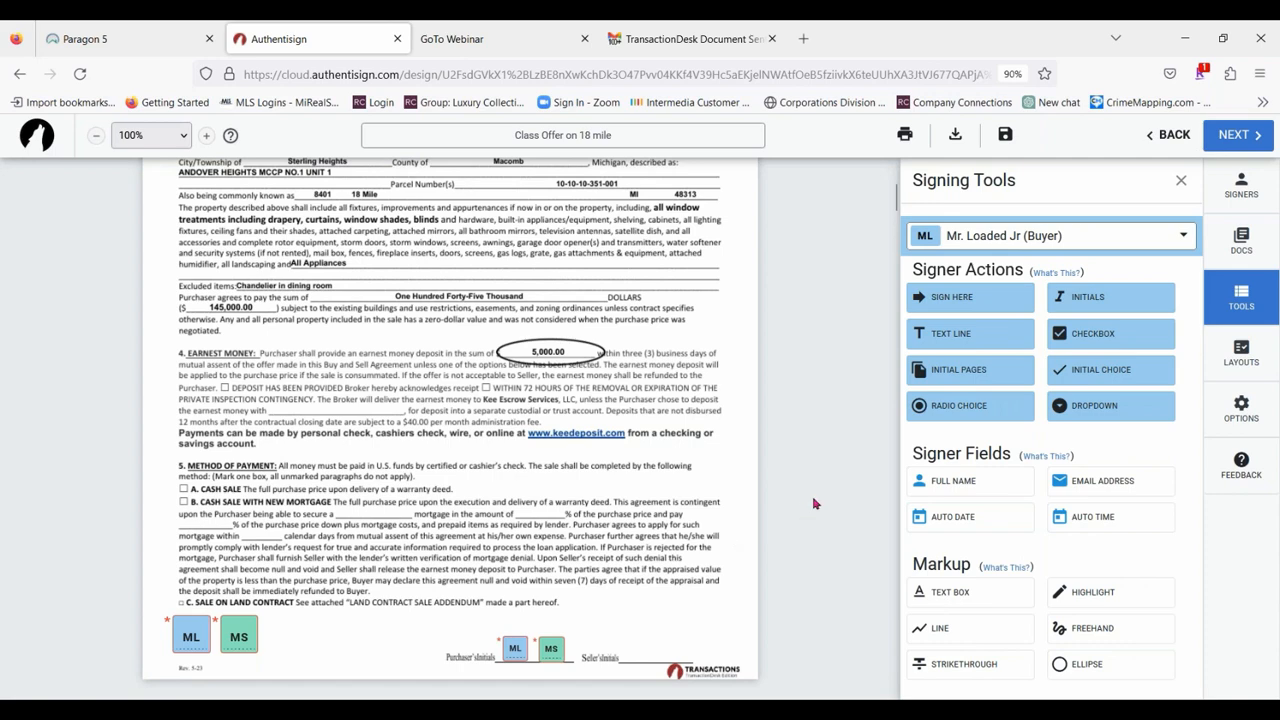
left_click(1181, 181)
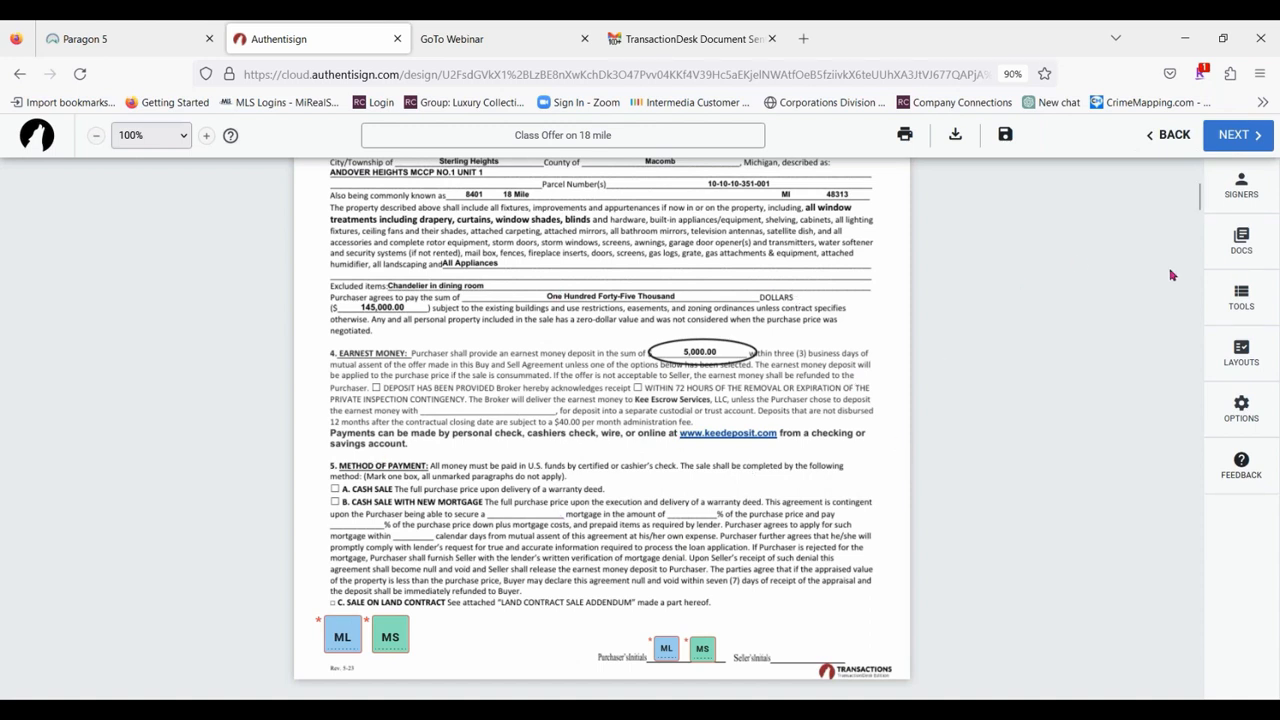
Choose the R.L.K.R - Seller's Disclosure Statement layout for the Sellers disclosure document, but close the layout assignment without applying it.
left_click(1245, 352)
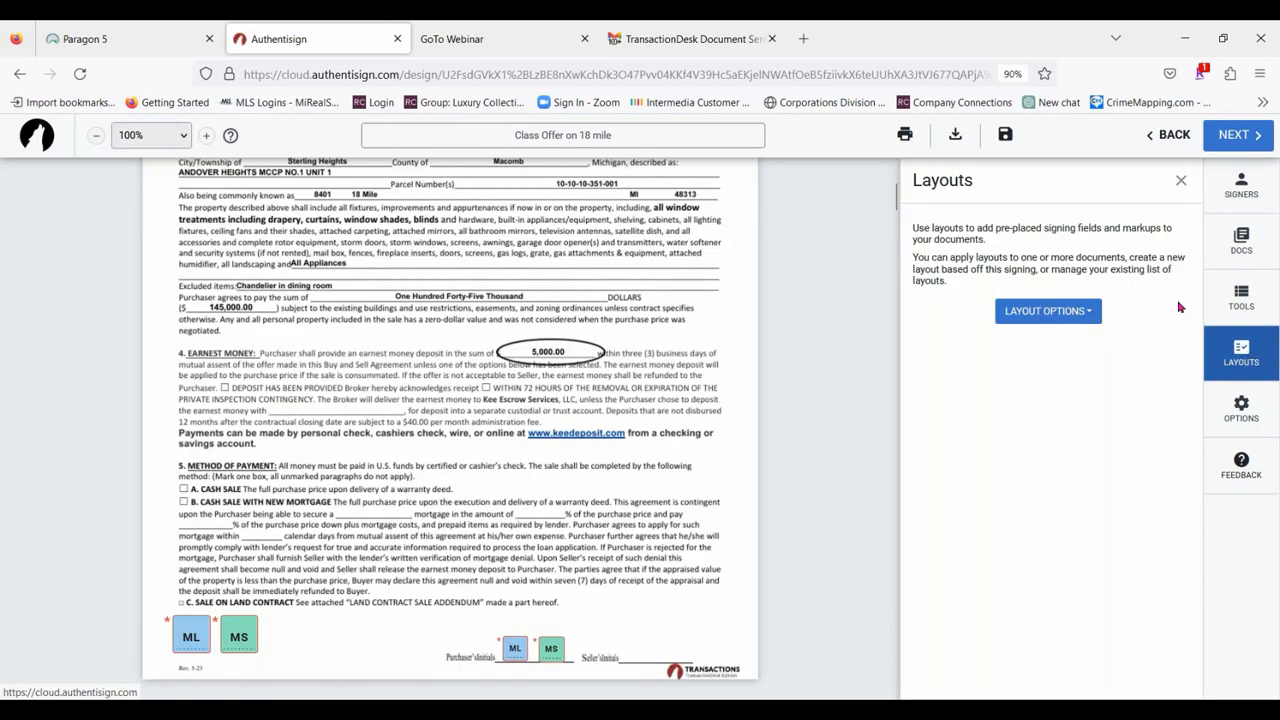
left_click(1066, 310)
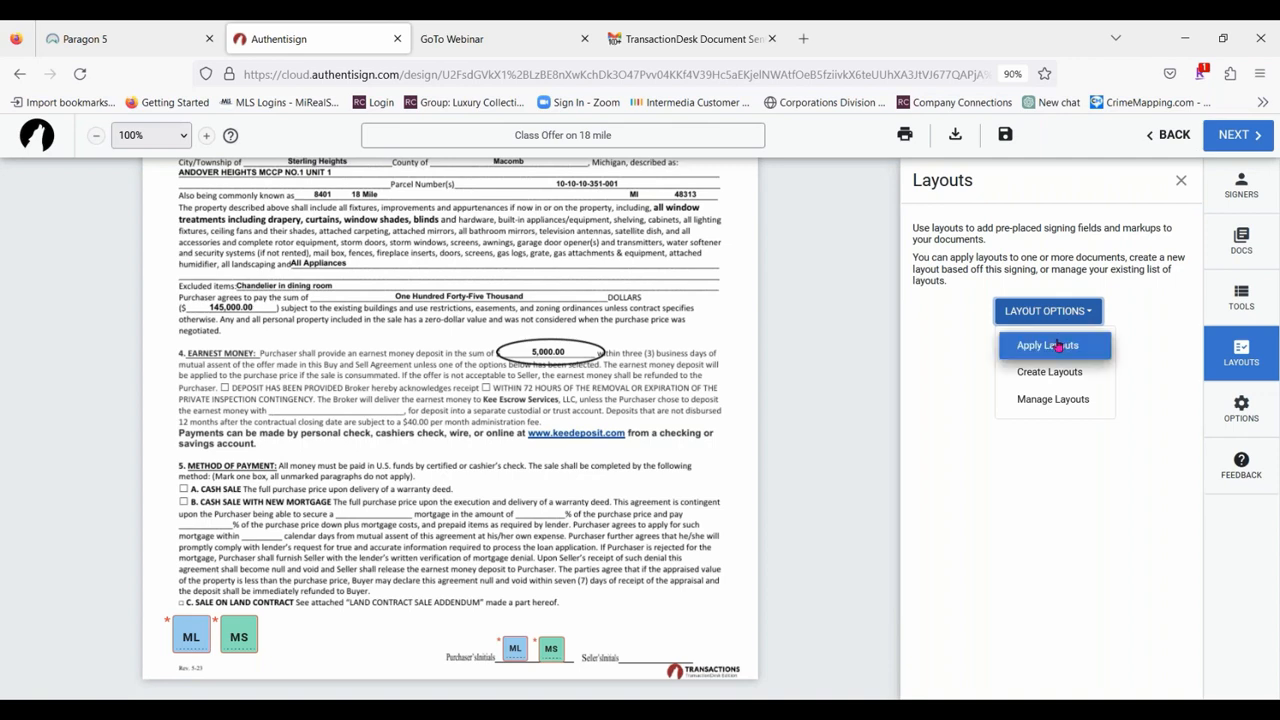
left_click(1058, 345)
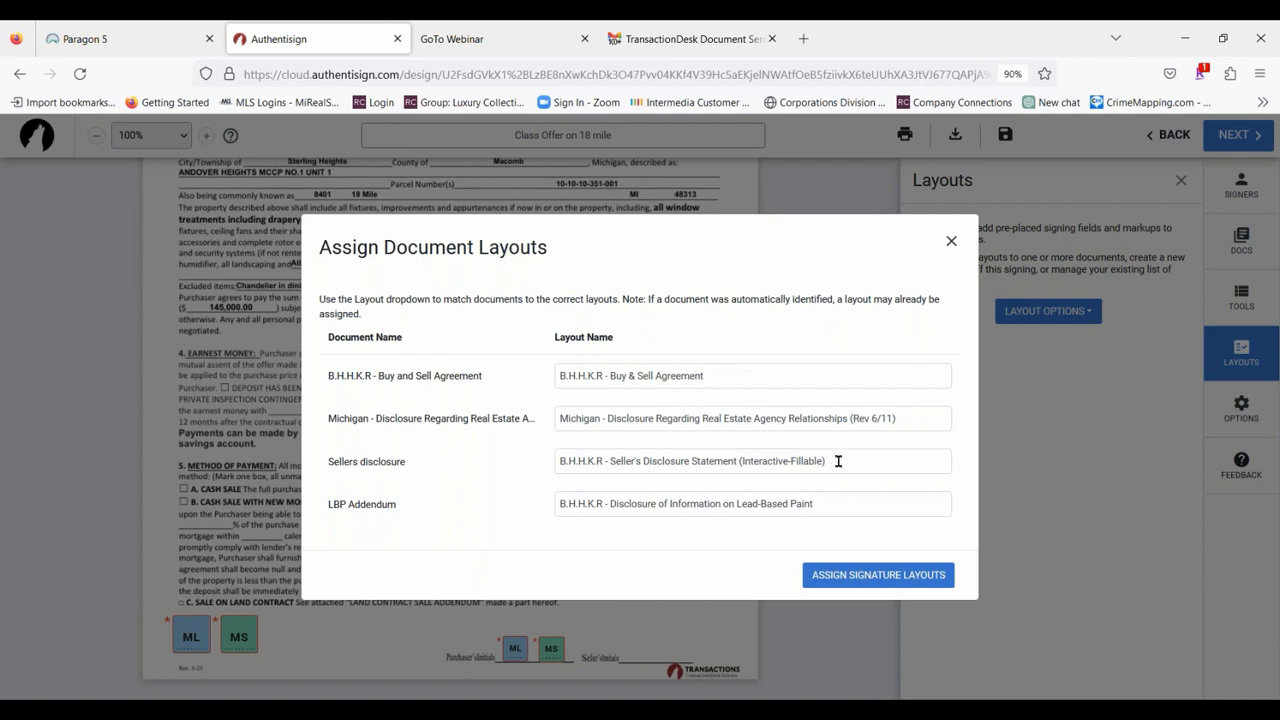
left_click(680, 462)
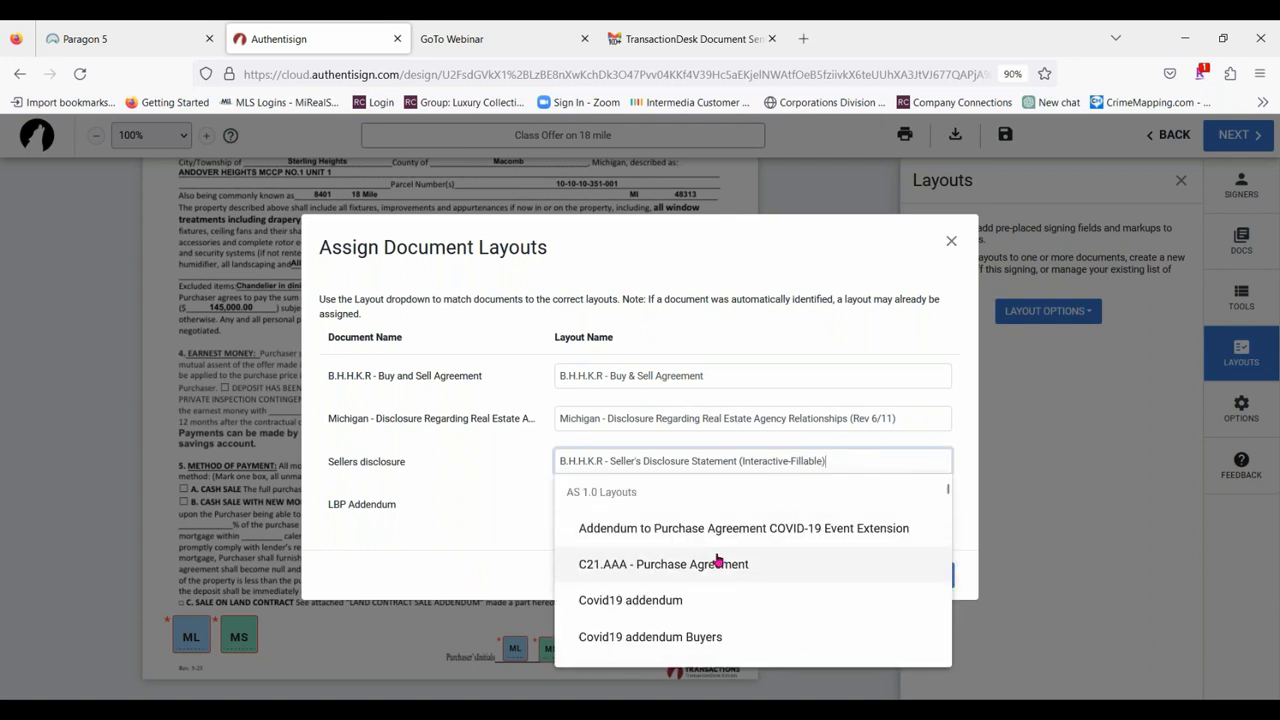
scroll(800, 535, "down", 5)
scroll(800, 550, "down", 5)
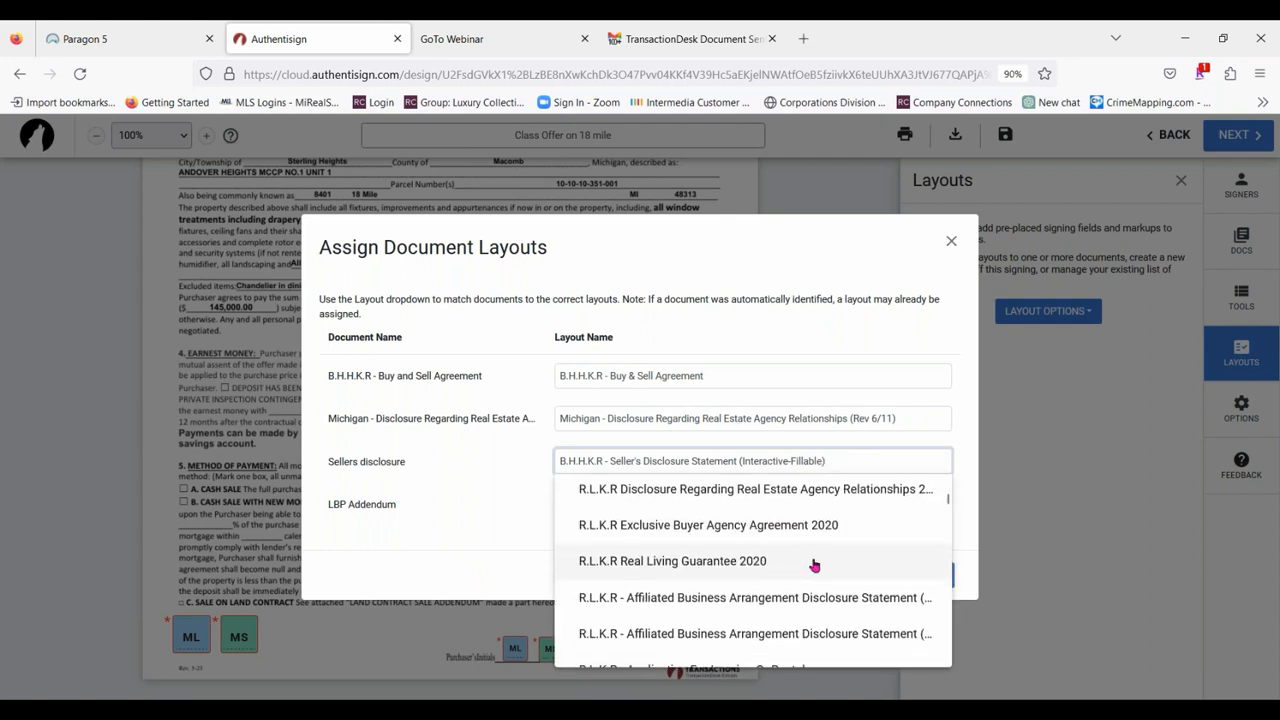
scroll(894, 634, "down", 5)
scroll(866, 623, "up", 4)
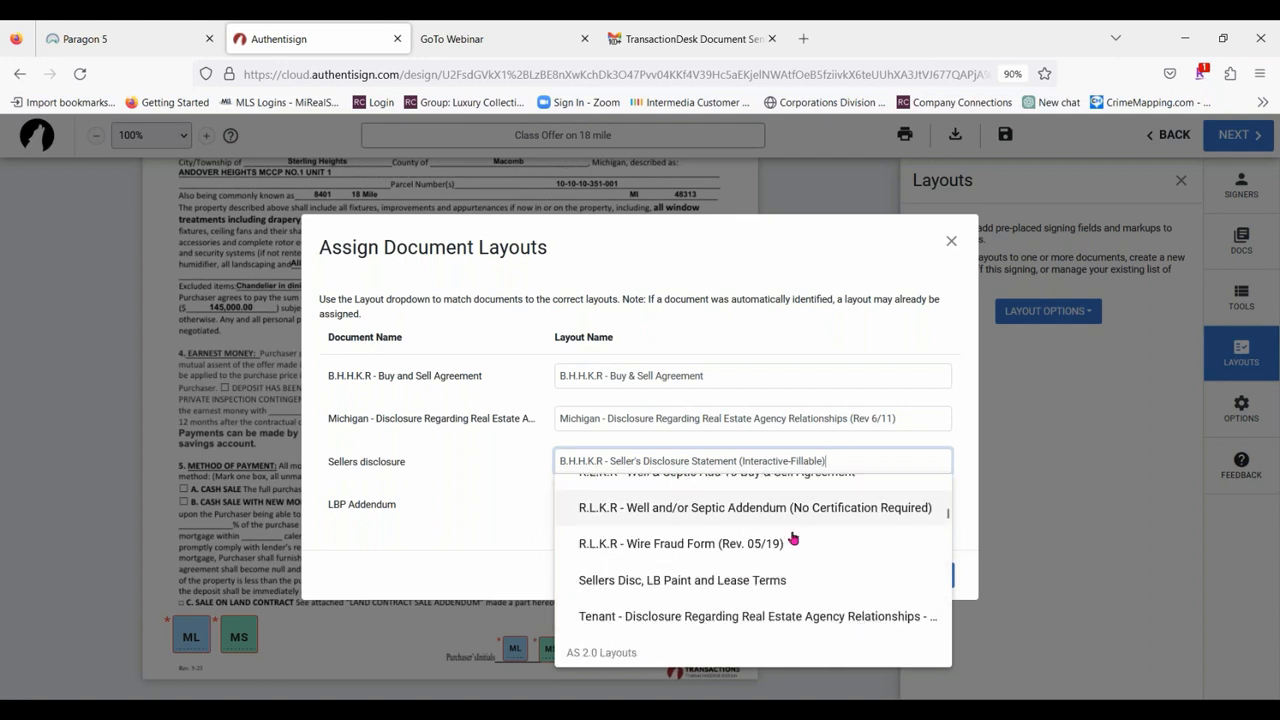
scroll(837, 576, "up", 3)
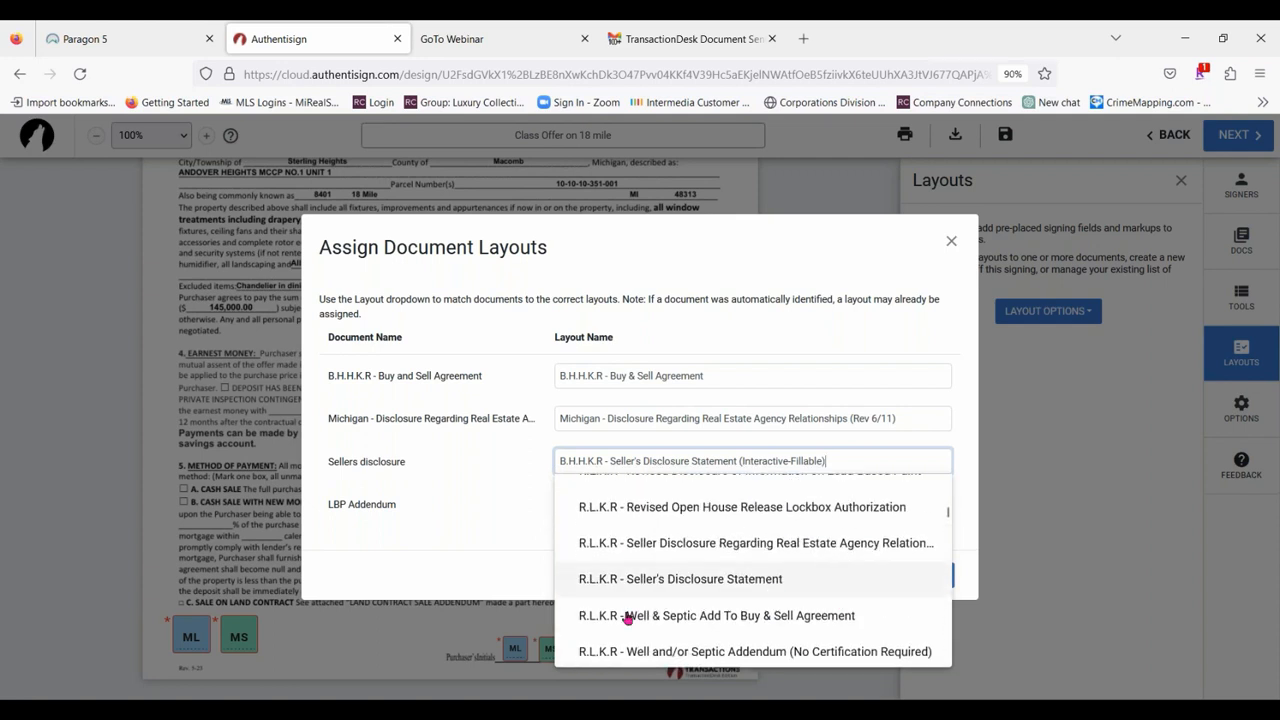
left_click(791, 592)
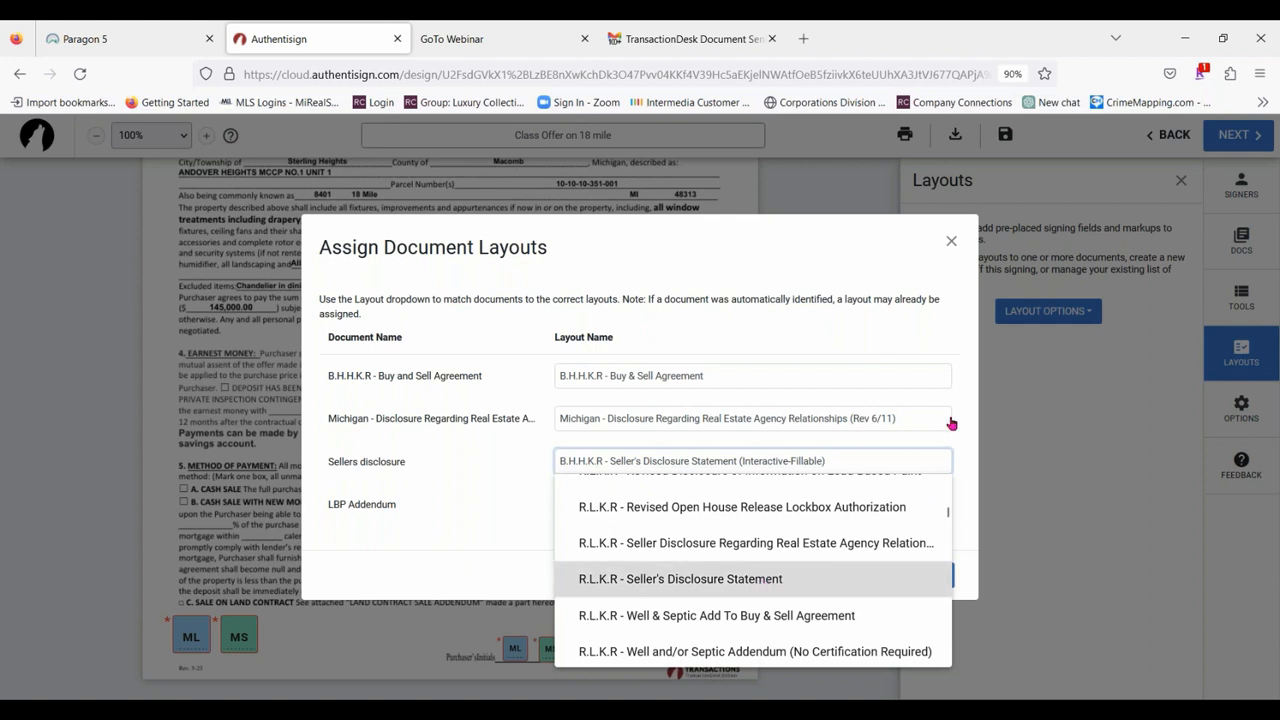
left_click(551, 515)
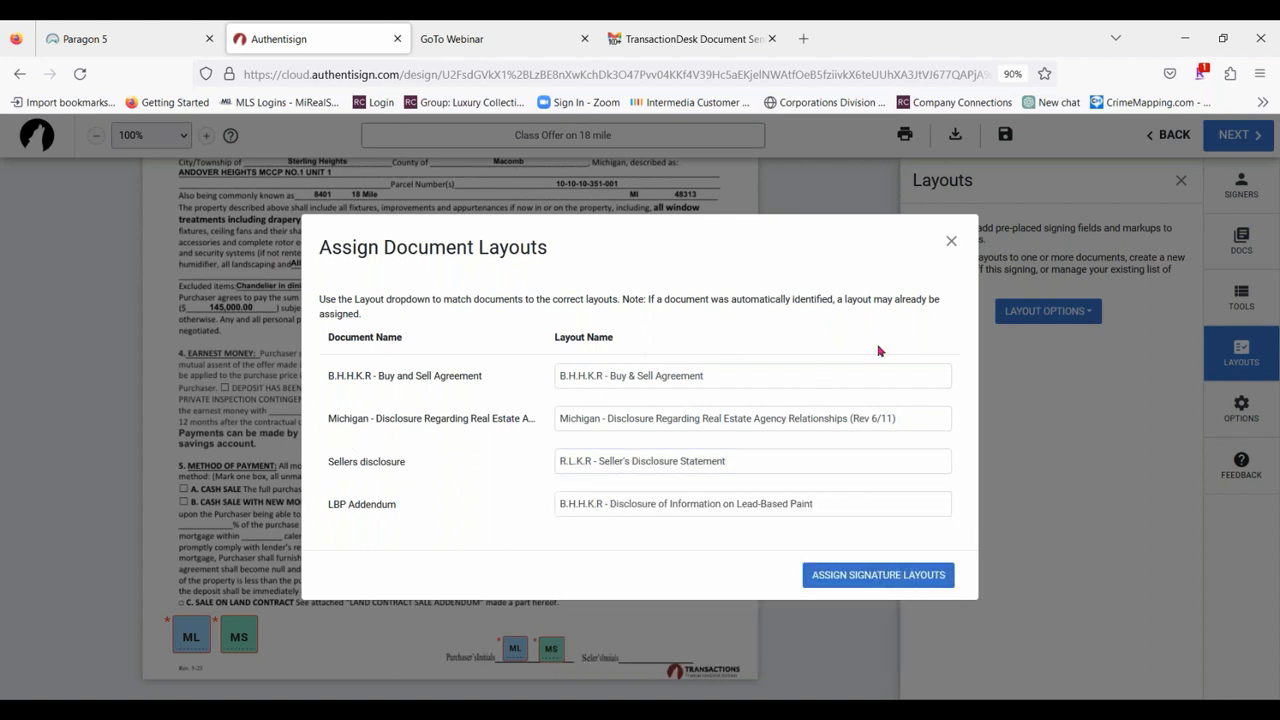
left_click(952, 243)
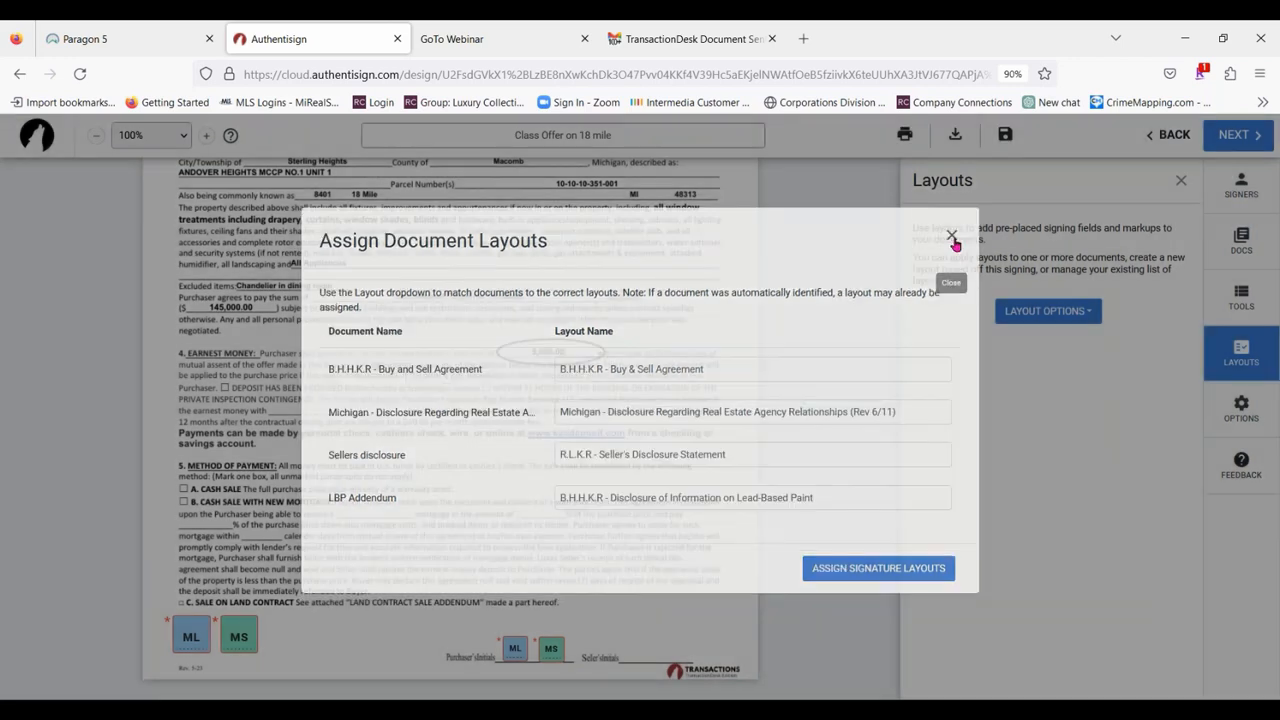
Review the Create Signing Layouts dialog with its layout name for the Michigan agency disclosure, and close it without creating a layout.
left_click(1244, 352)
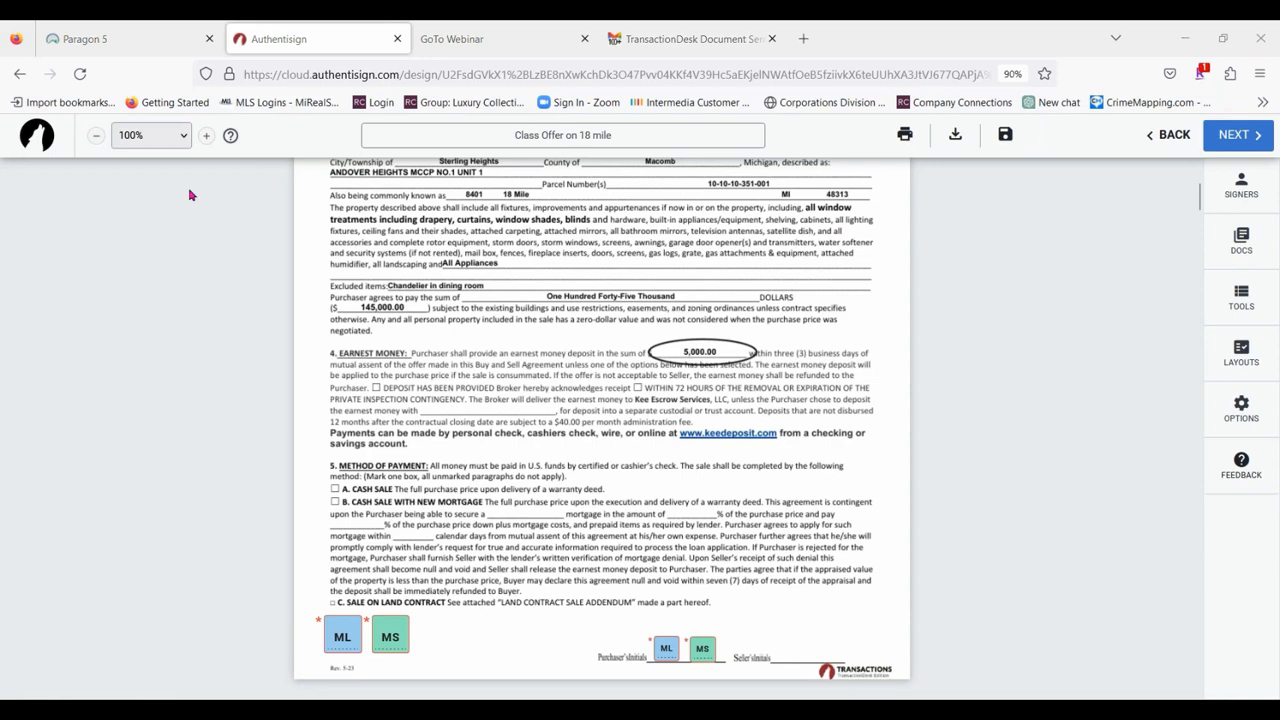
left_click(1243, 362)
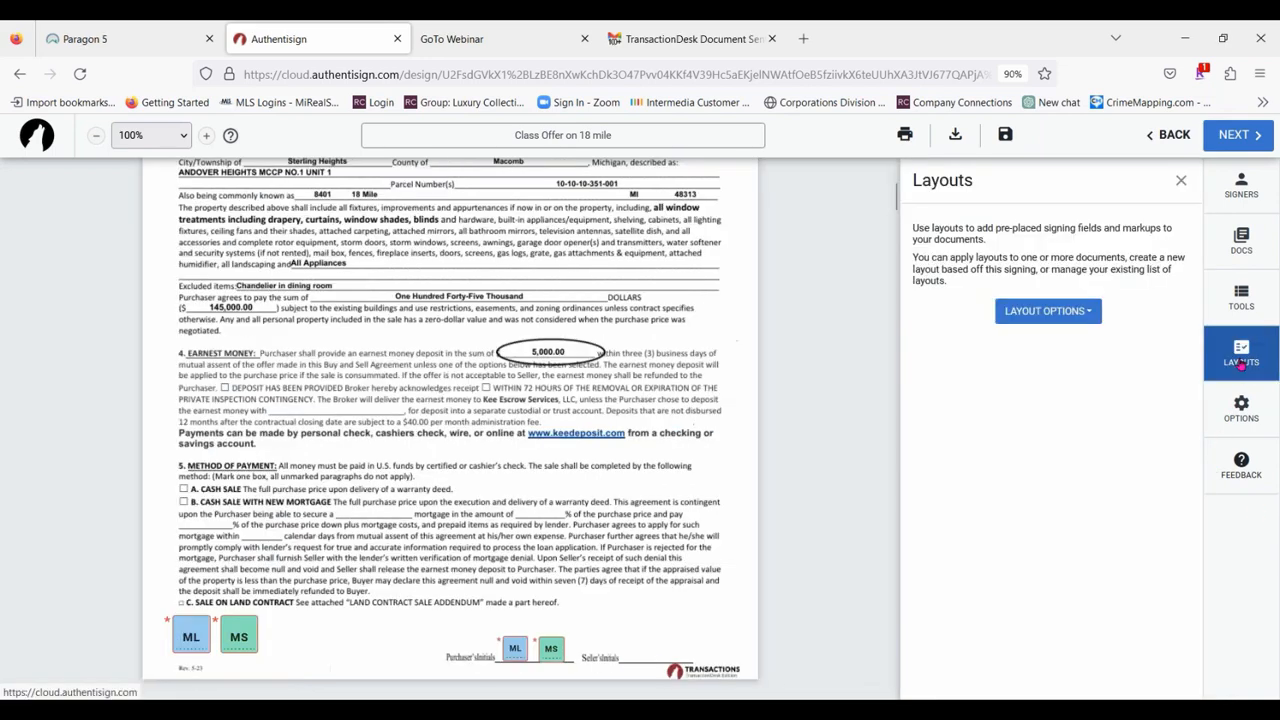
left_click(1063, 312)
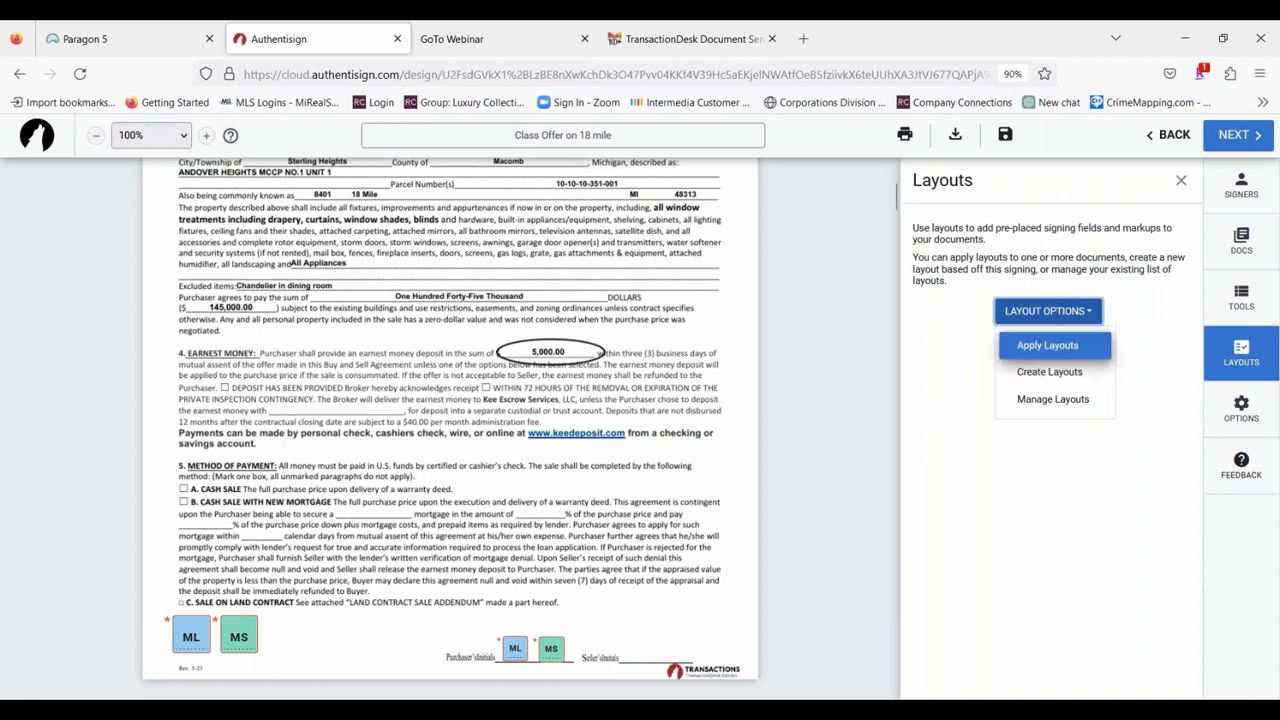
left_click(1062, 376)
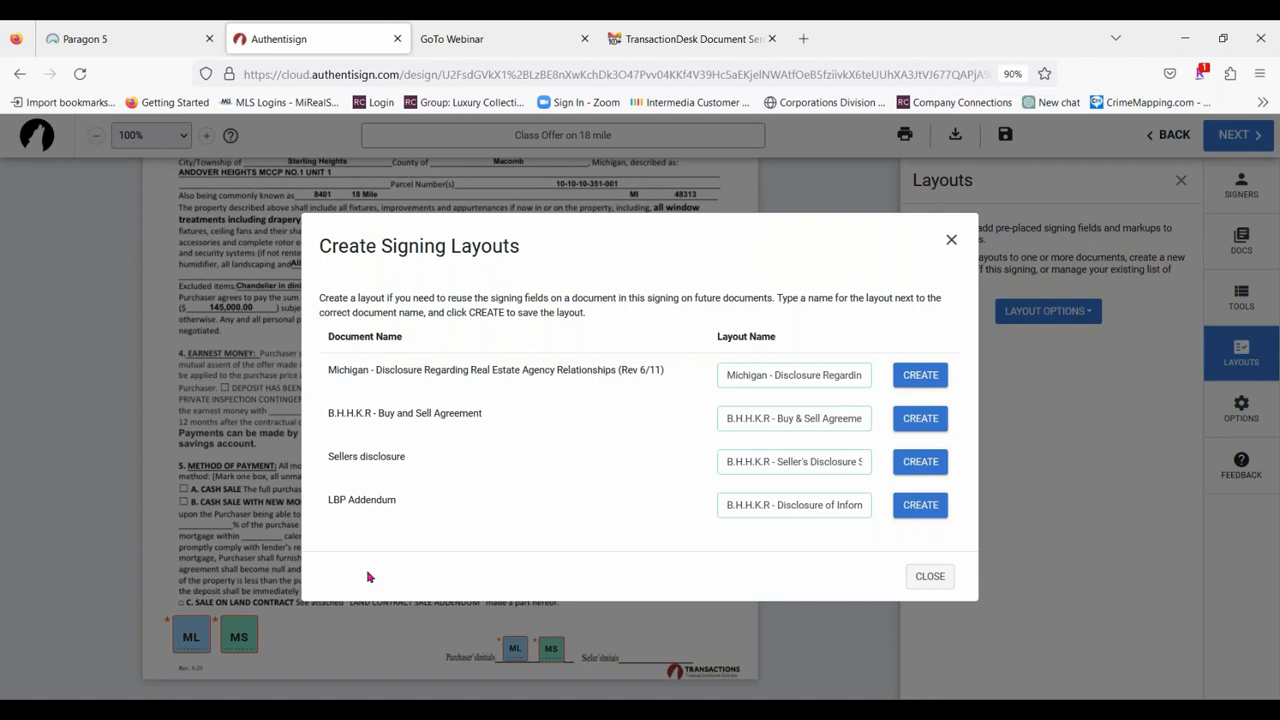
left_click(835, 375)
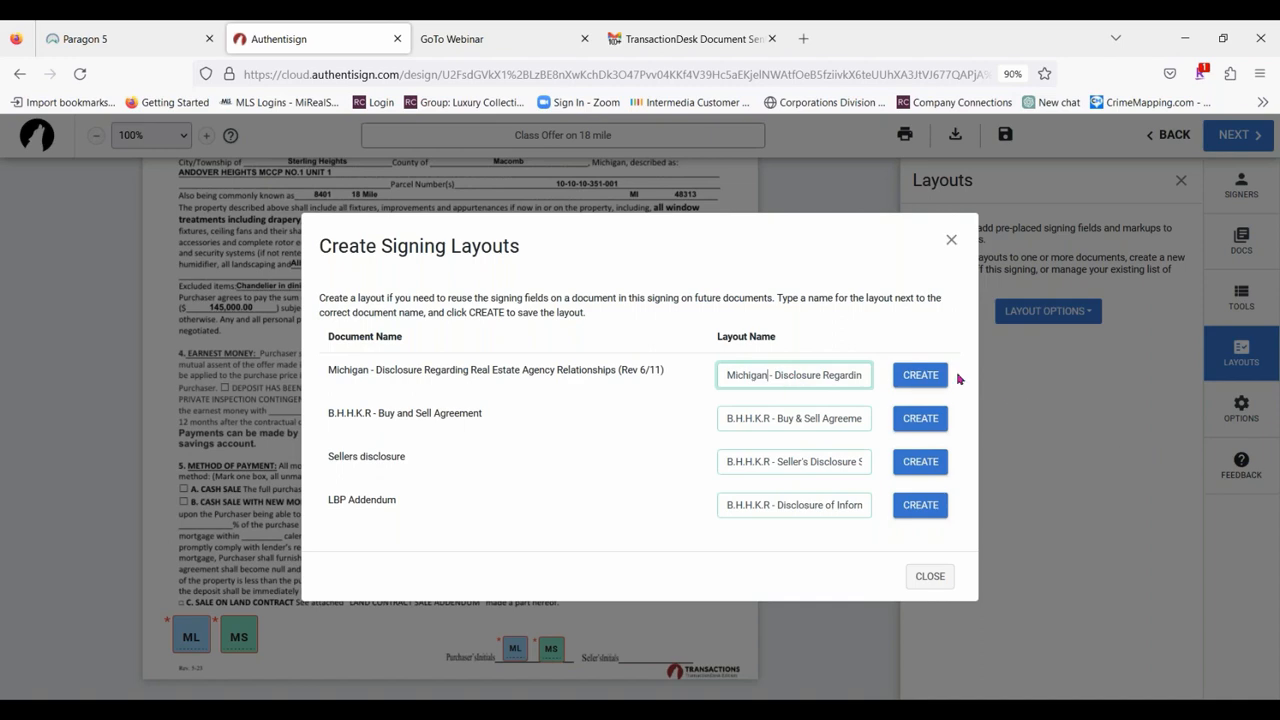
left_click(952, 240)
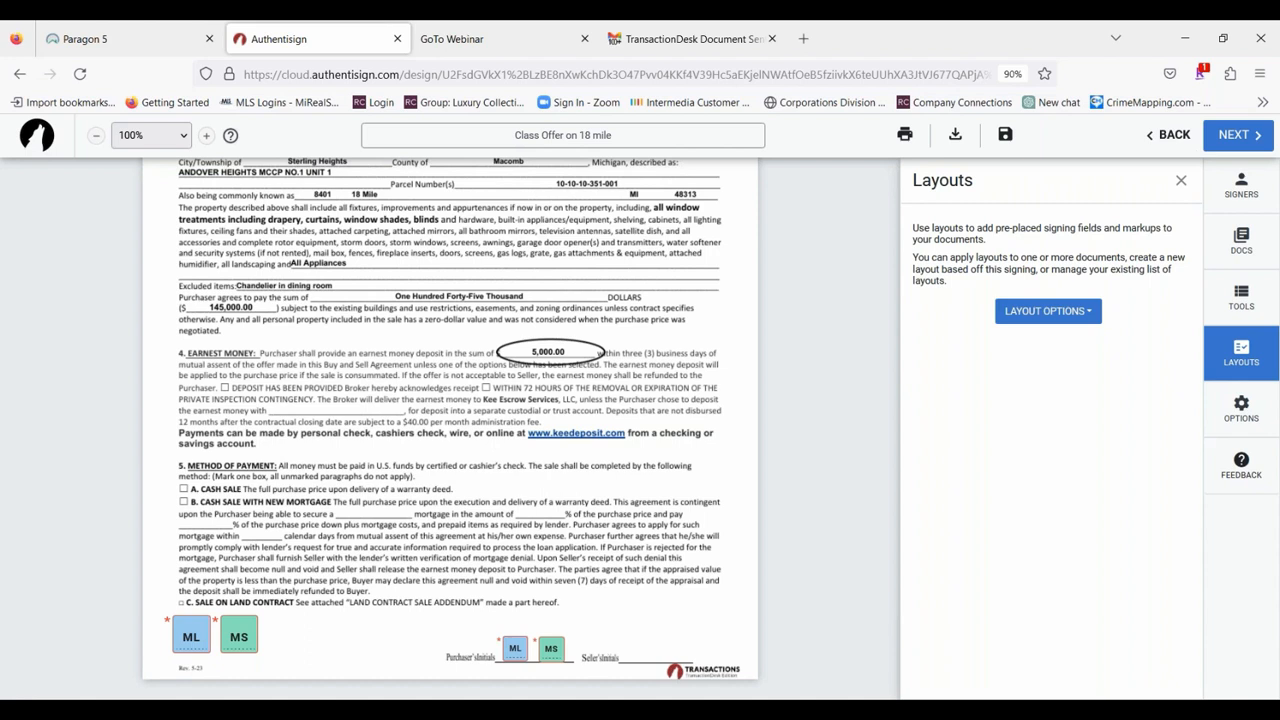
Decline the participant acknowledgement for changing the signature, and review the signing details and expiration date options.
left_click(1265, 407)
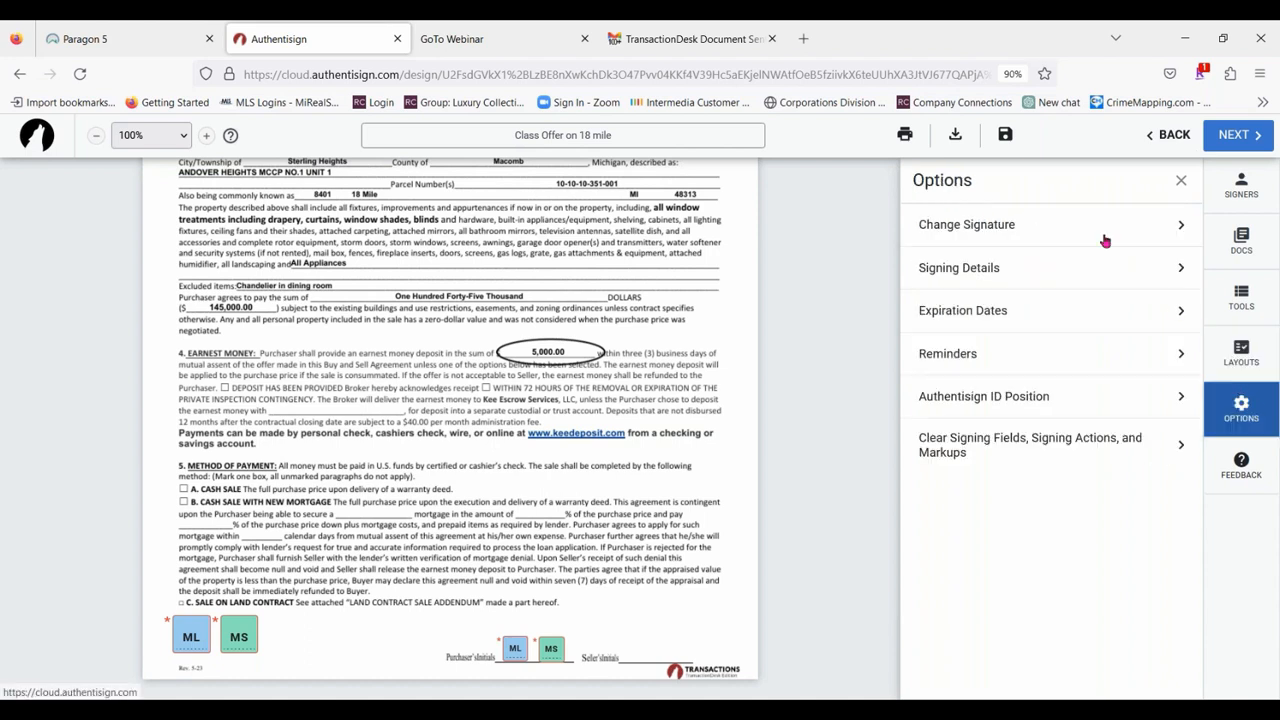
left_click(992, 224)
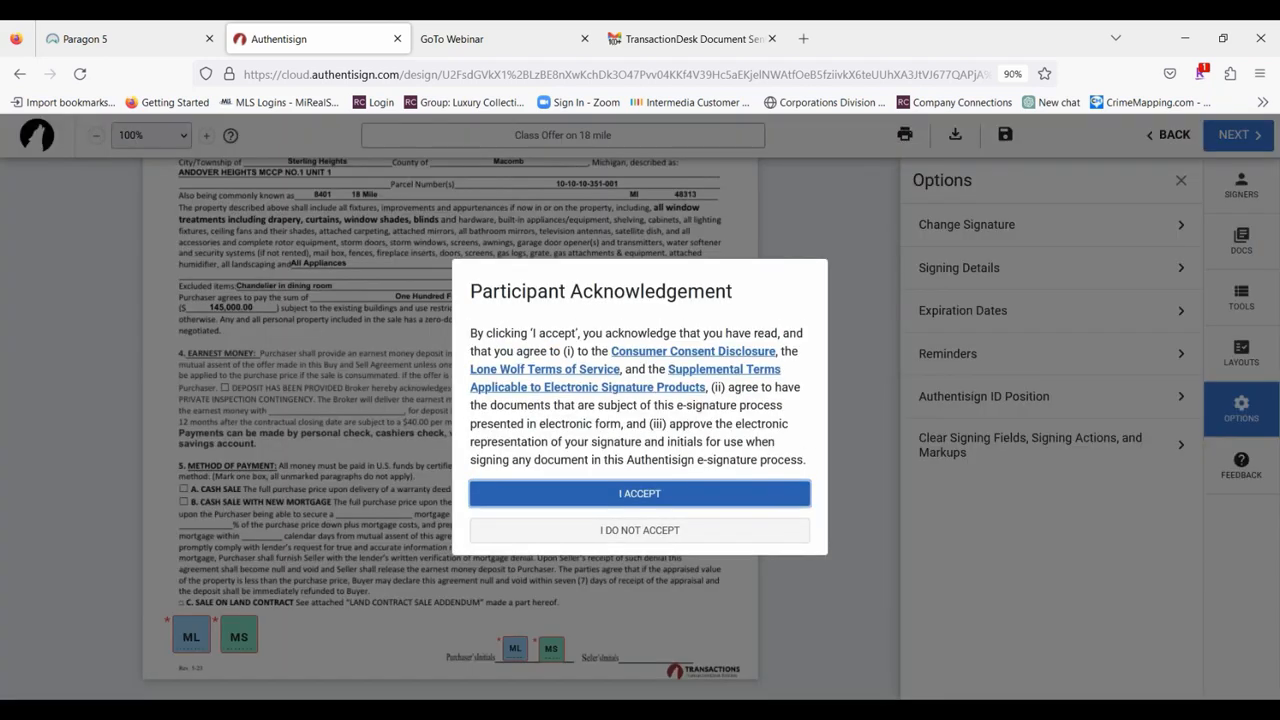
left_click(673, 531)
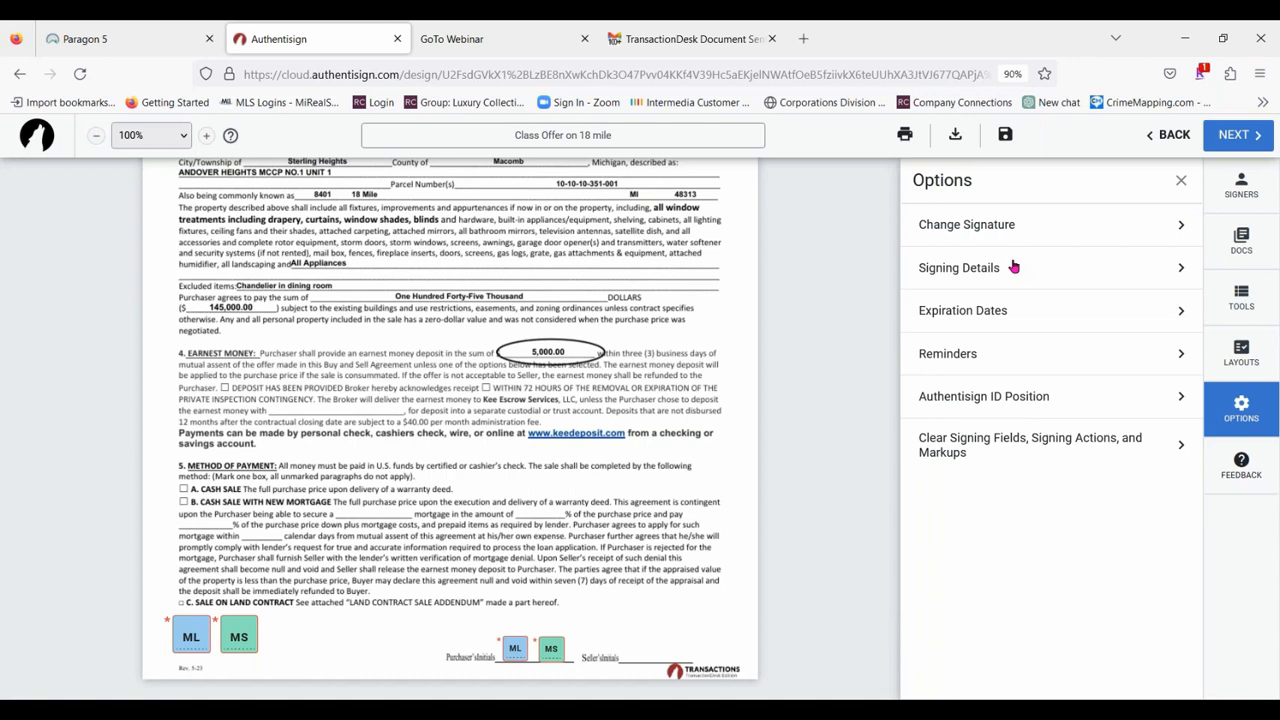
left_click(1013, 267)
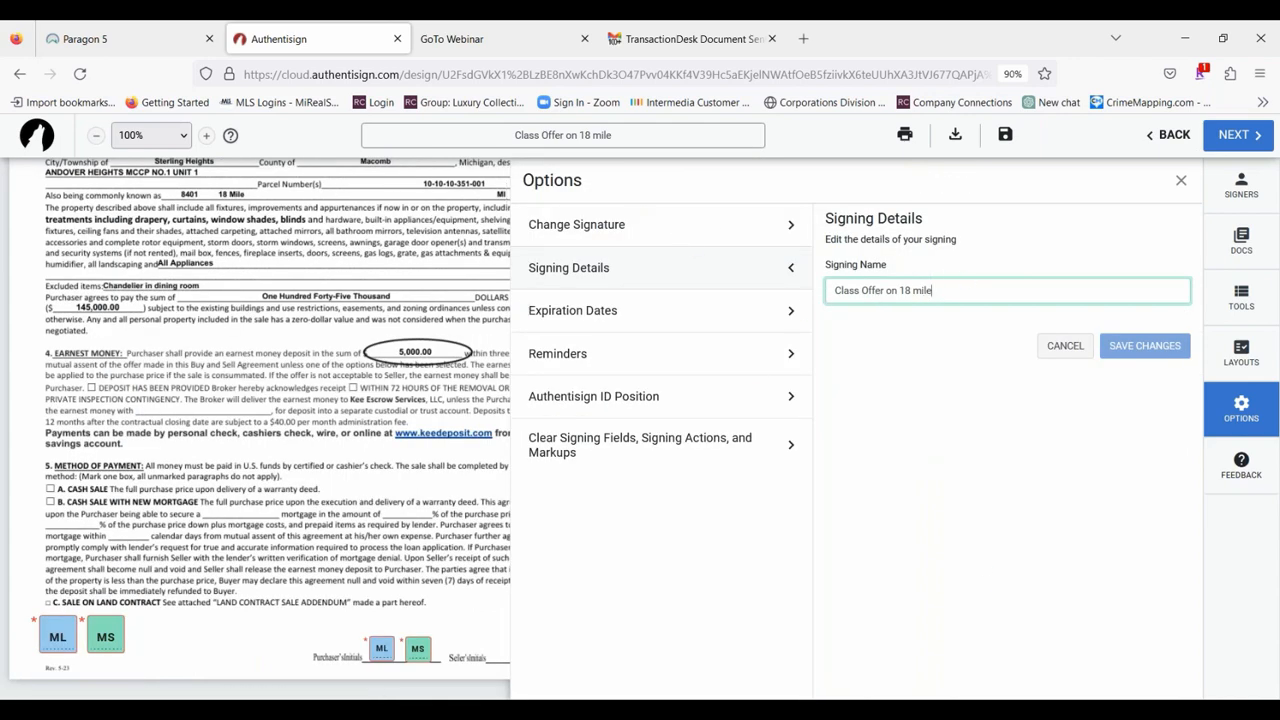
left_click(615, 315)
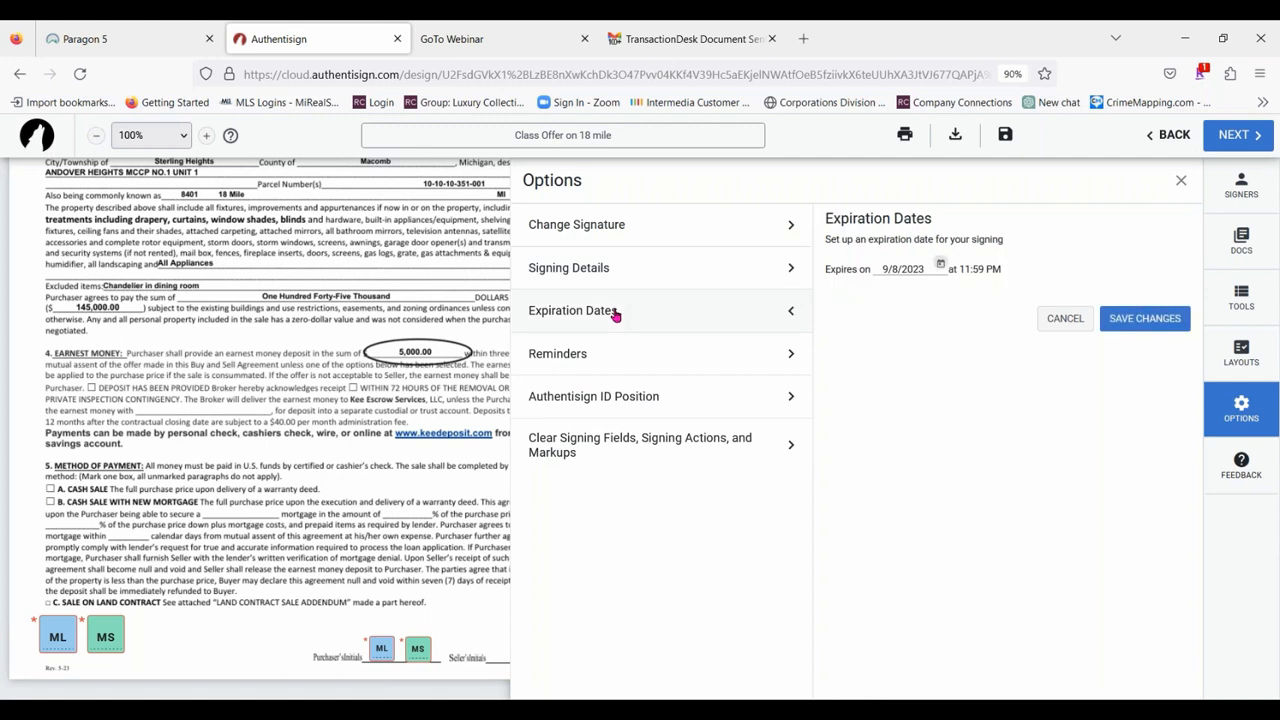
Set the signing to send a reminder every 1 day at 9 AM and save the reminder settings.
left_click(651, 361)
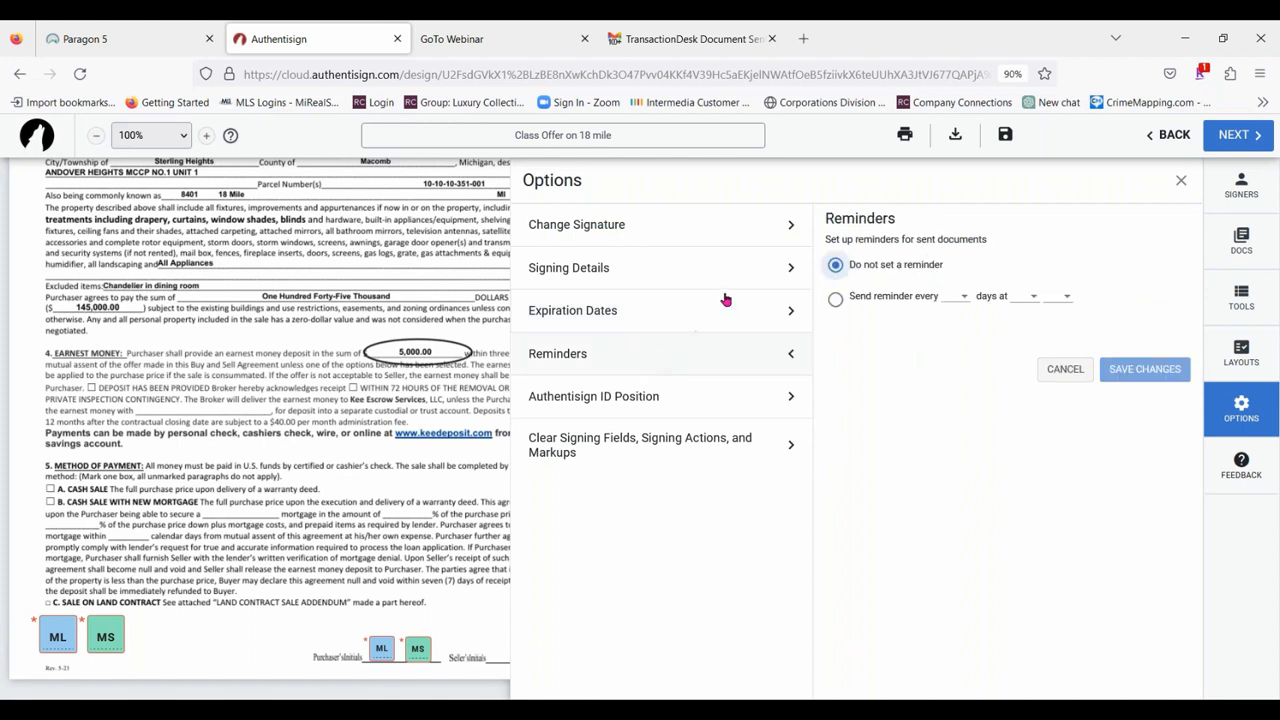
left_click(838, 300)
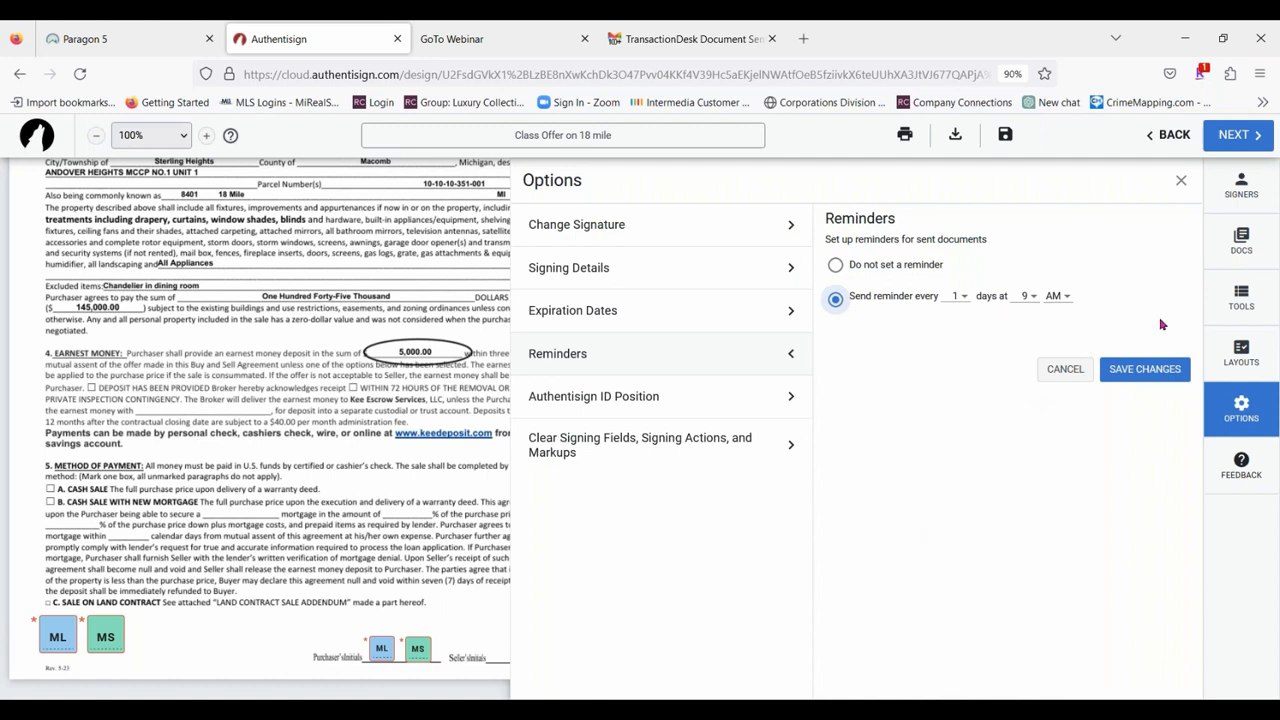
left_click(1148, 377)
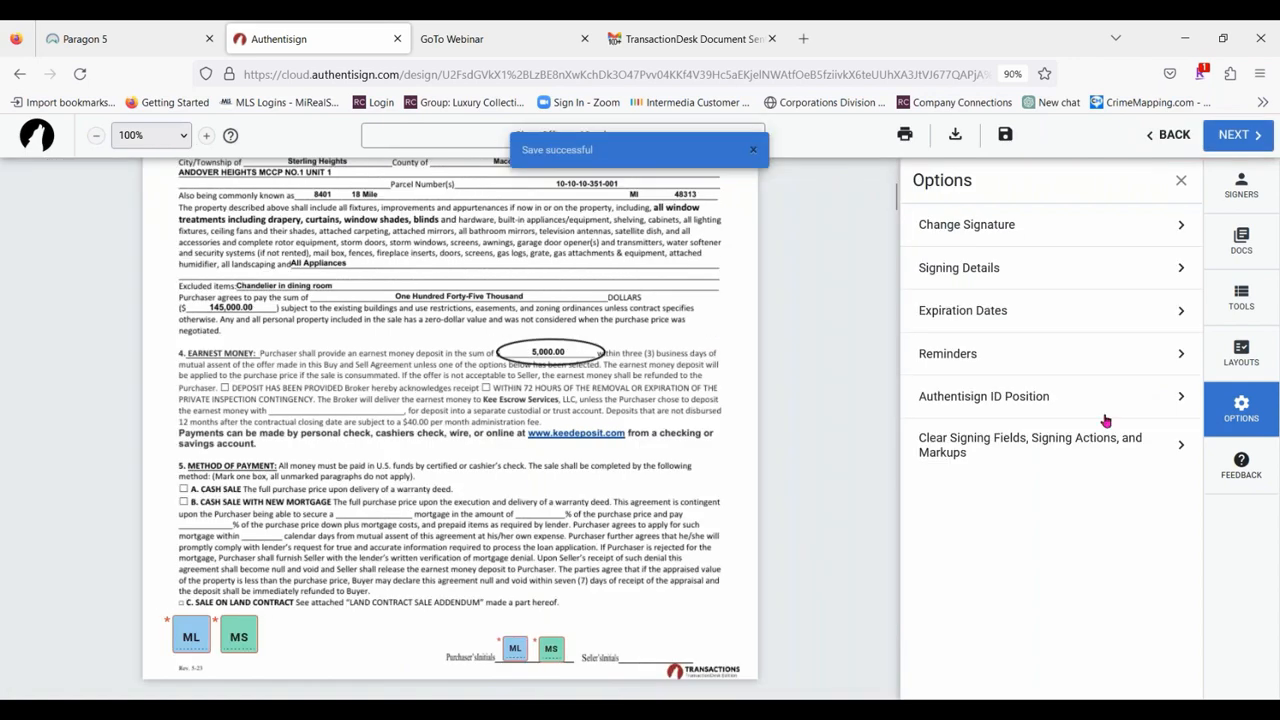
Set the Authentisign ID position to Bottom Right and save it, and review the option for clearing signing fields and markups.
left_click(1025, 396)
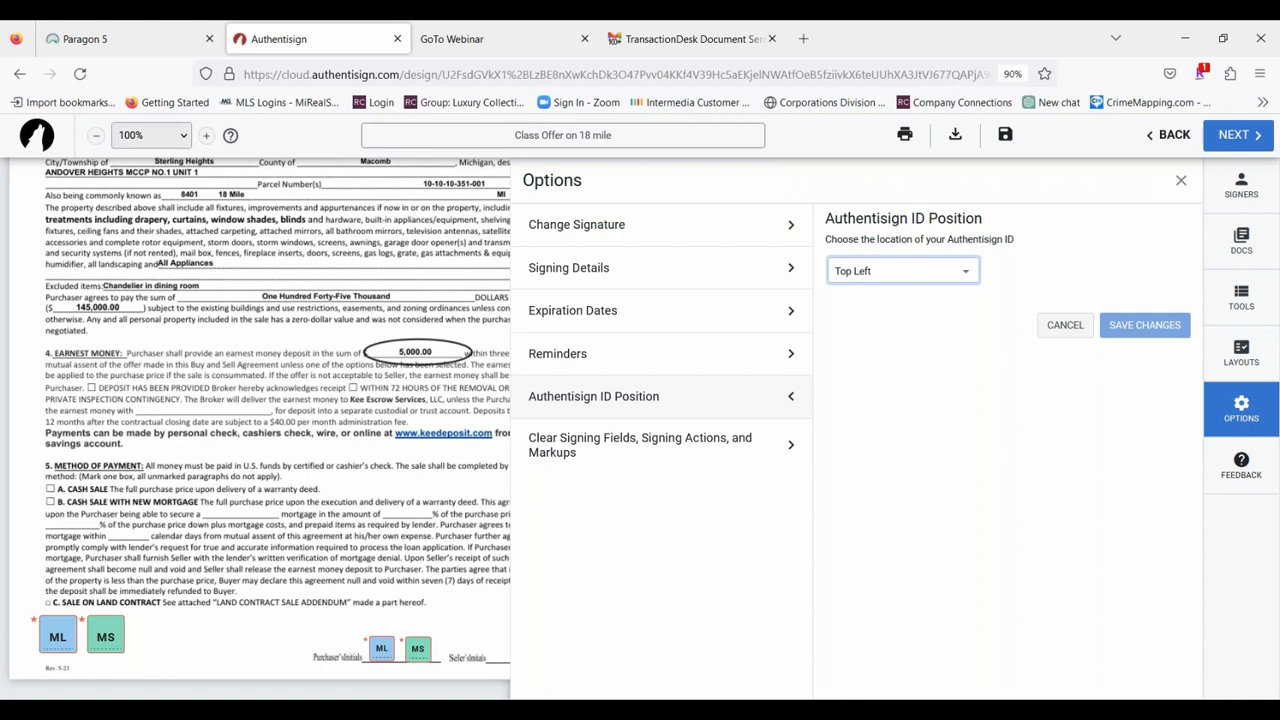
left_click(957, 280)
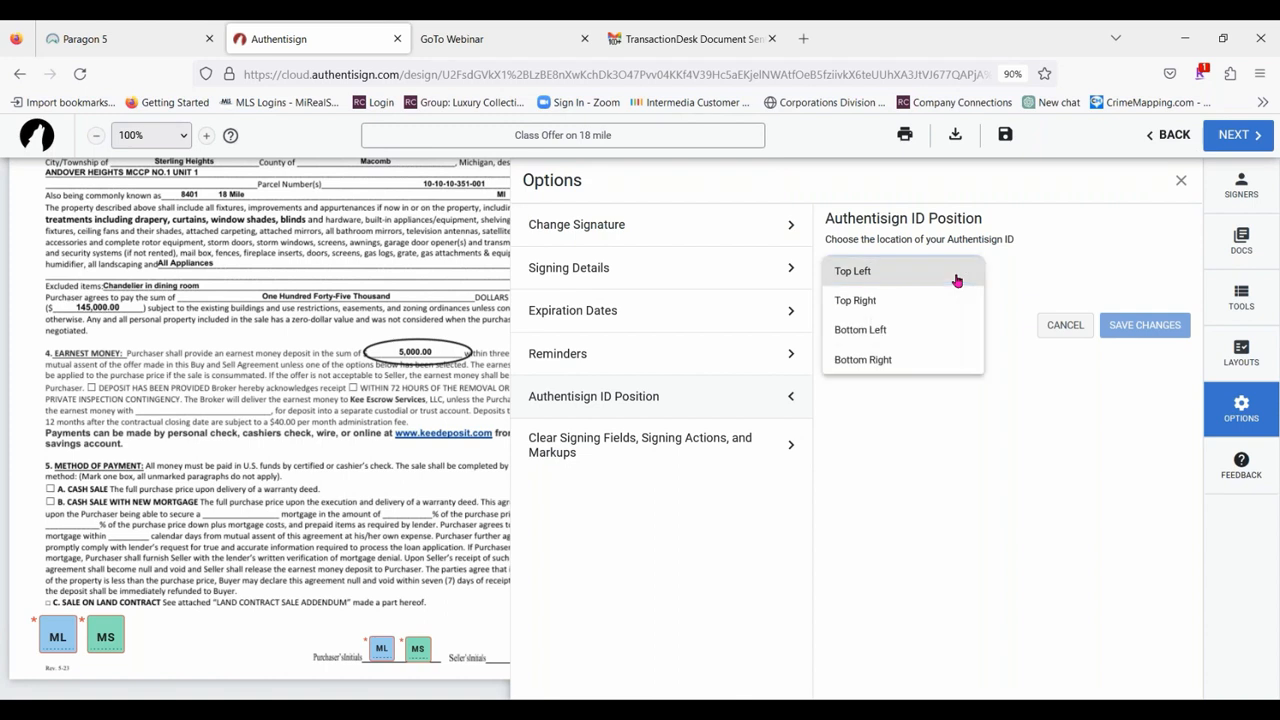
left_click(863, 362)
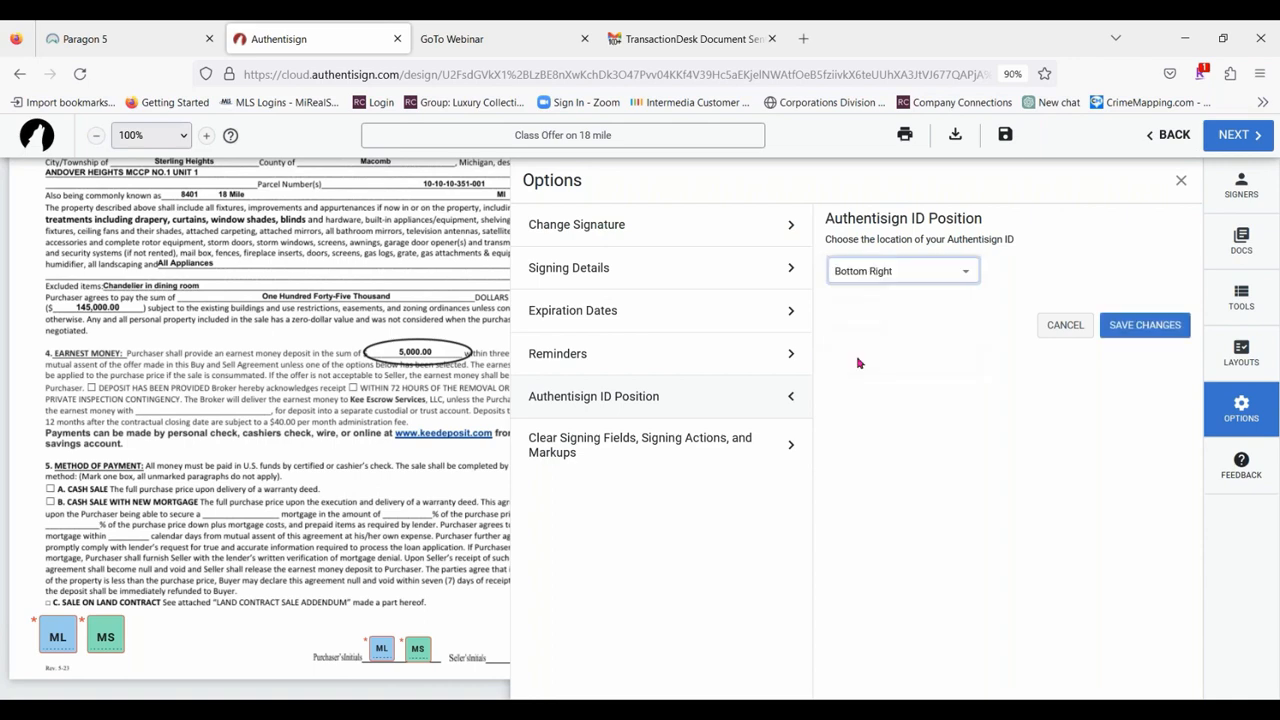
left_click(1132, 329)
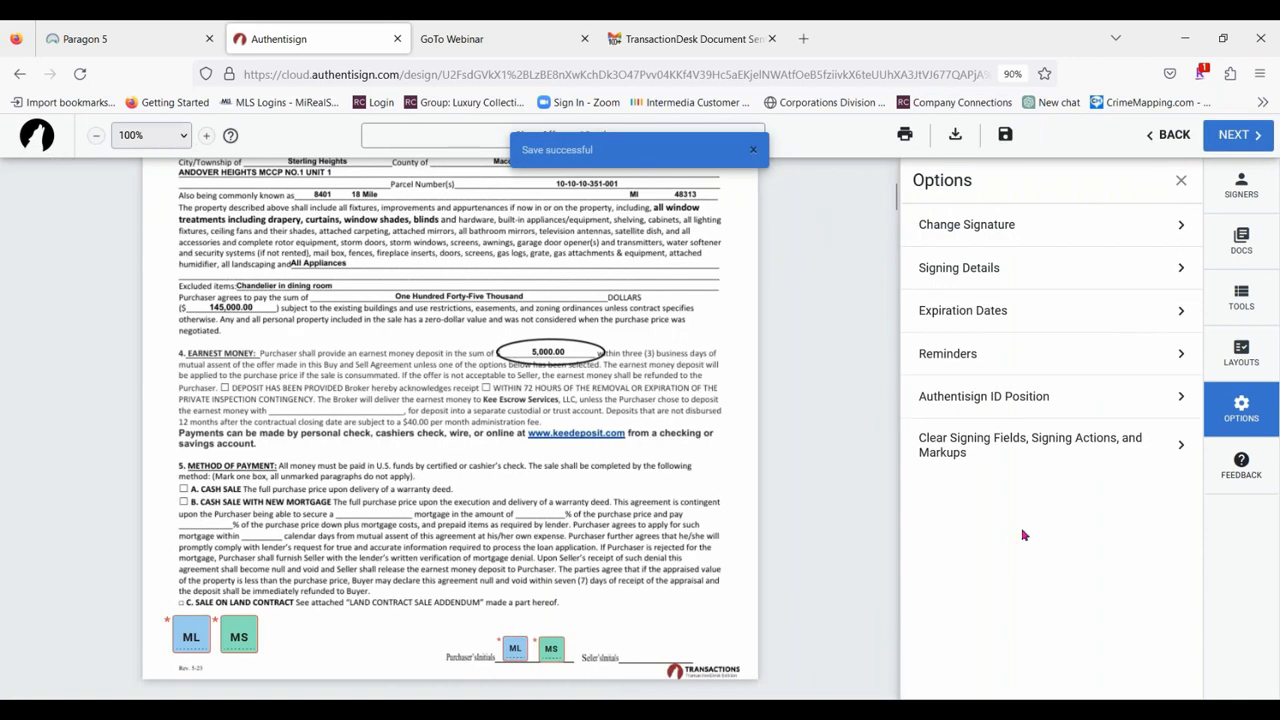
left_click(1058, 442)
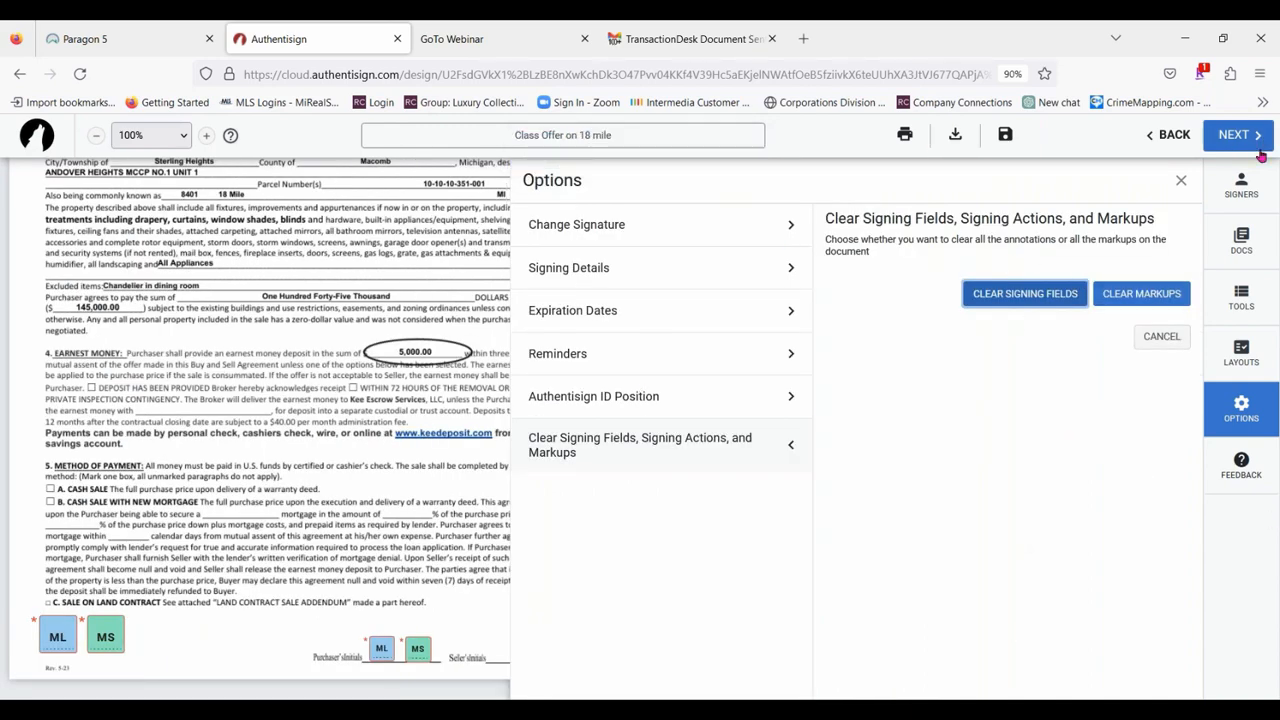
left_click(1180, 182)
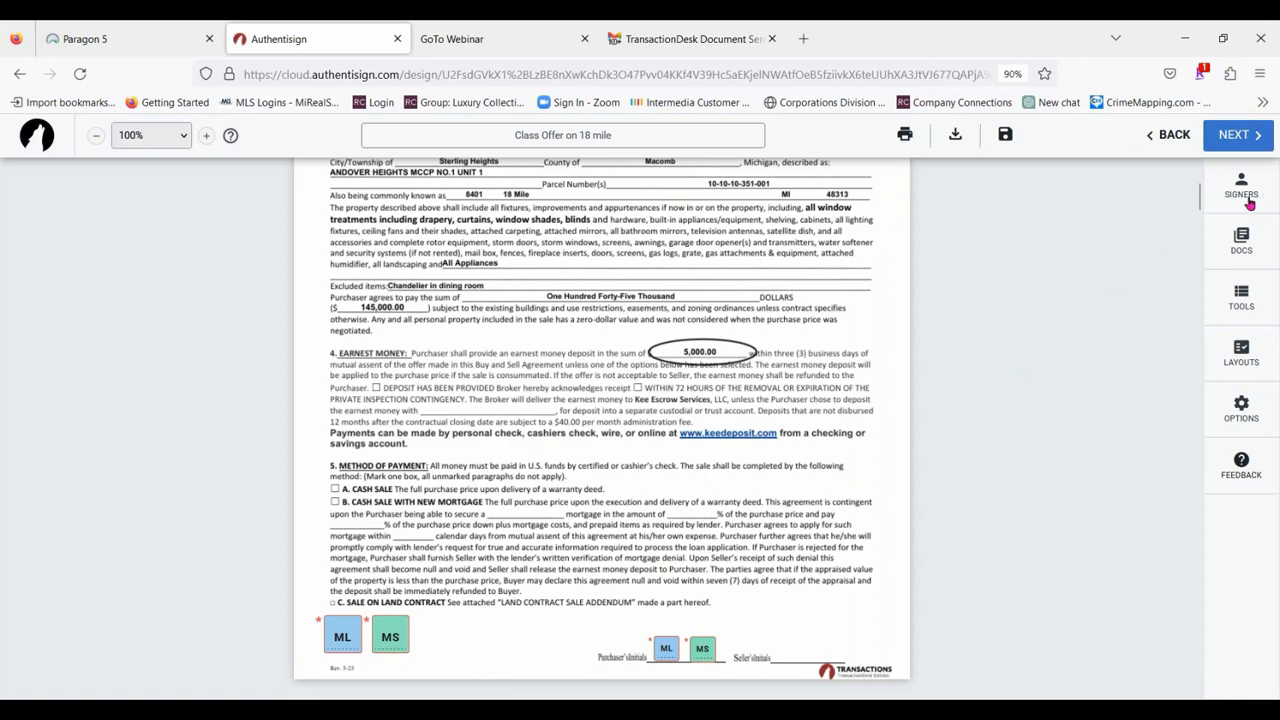
Proceed to finalizing the signing setup and customize the first signer's invitation email with the subject "Offer for Class on 18 mile".
left_click(1240, 137)
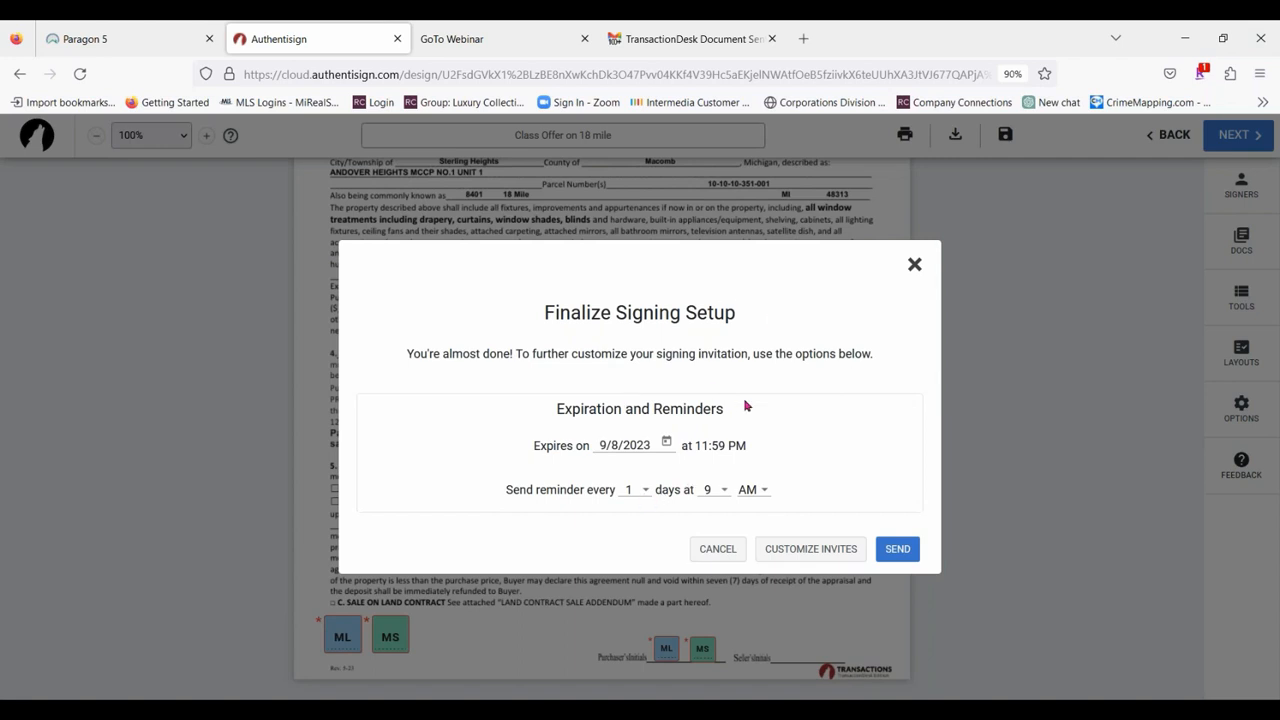
left_click(830, 556)
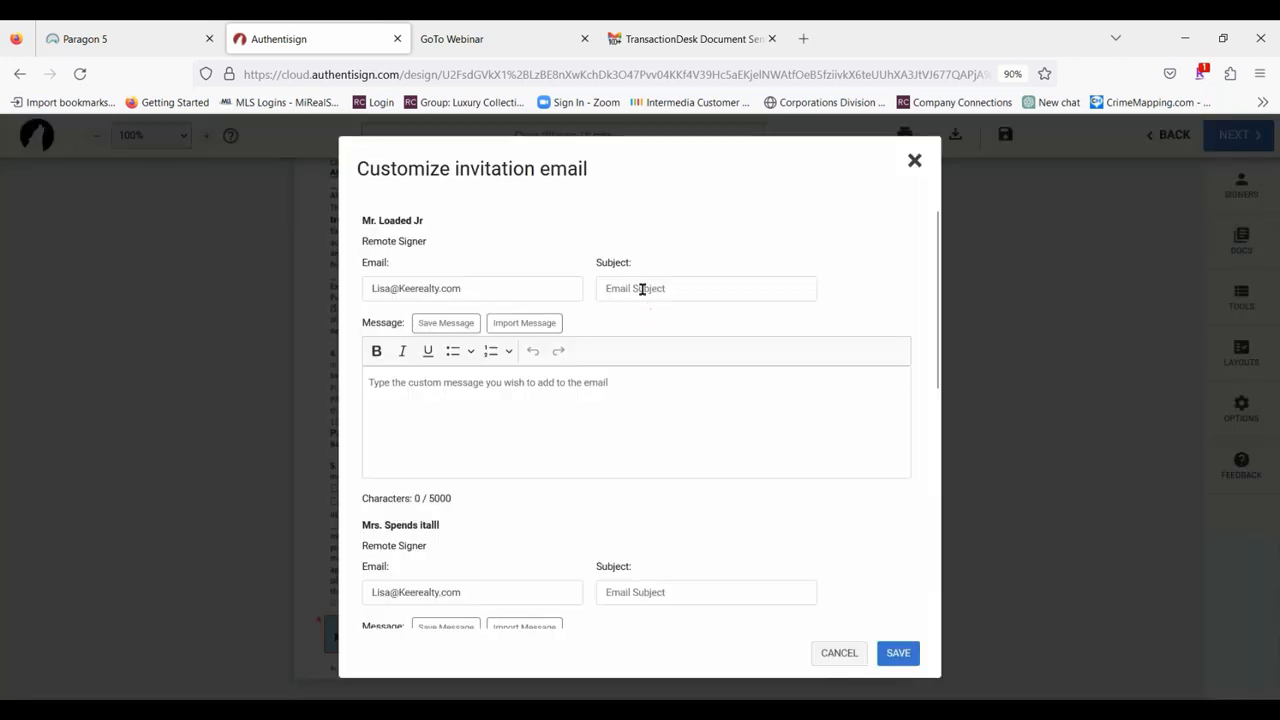
left_click(641, 288)
type("O")
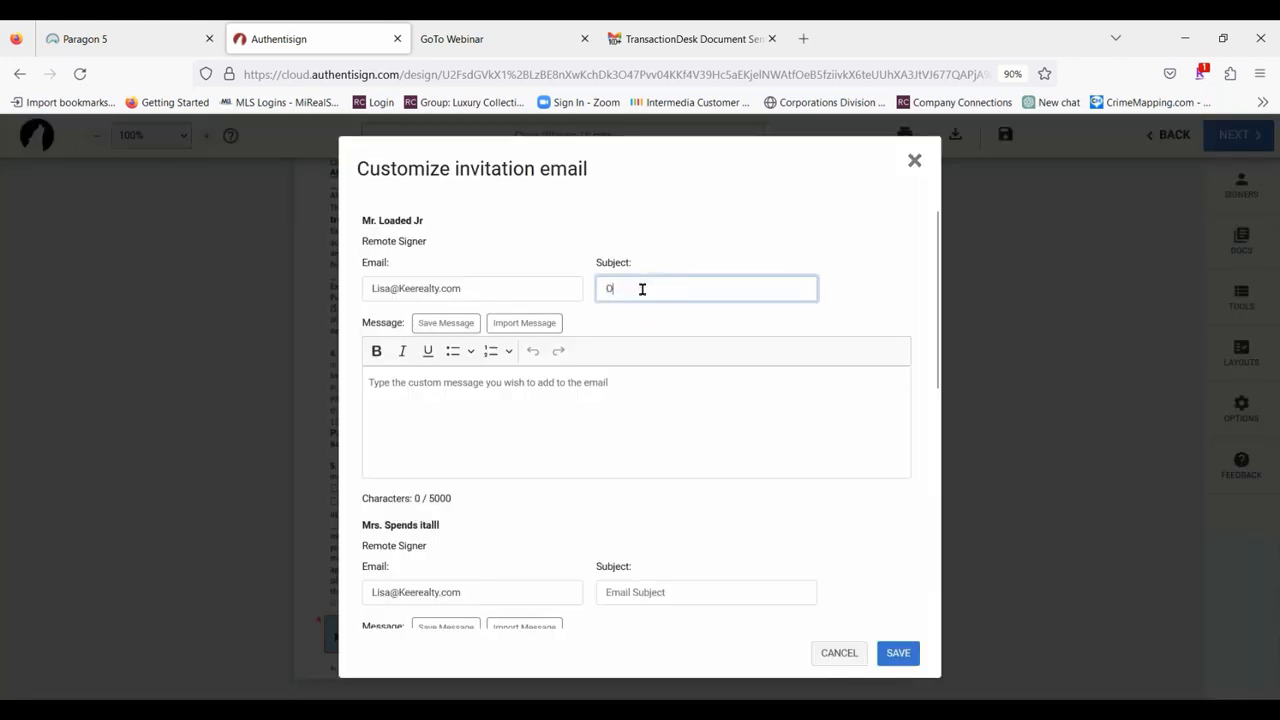
type("ffer for Class on 18 mile")
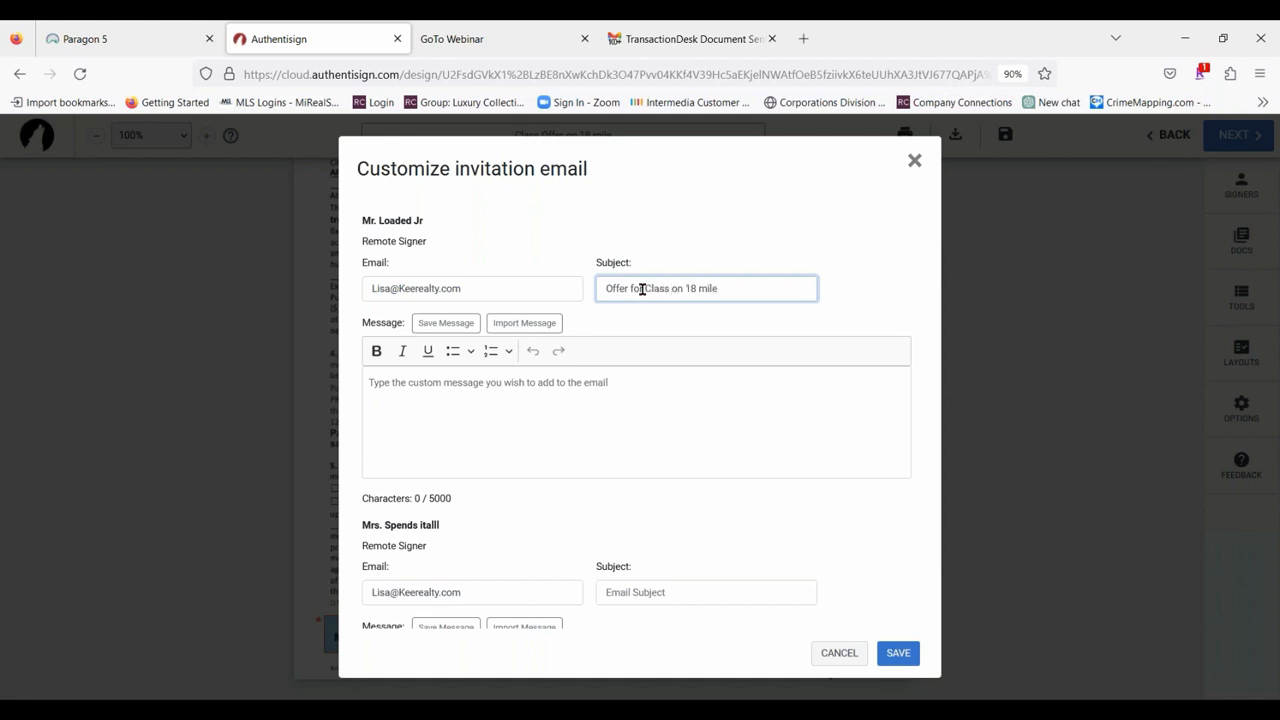
Copy the first signer's email subject into the subject fields of the other two remote signers' invitations.
left_click_drag(783, 297, 506, 266)
key("ctrl+c")
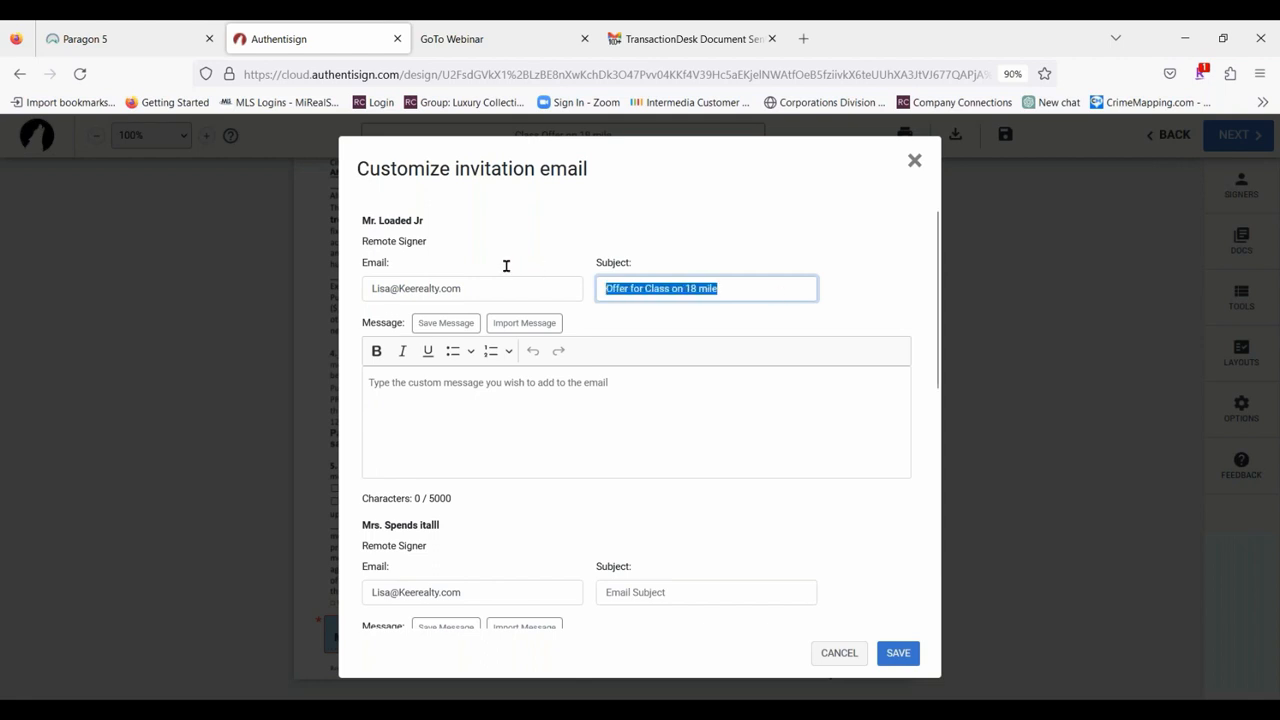
left_click(623, 590)
key("ctrl+v")
scroll(746, 557, "down", 4)
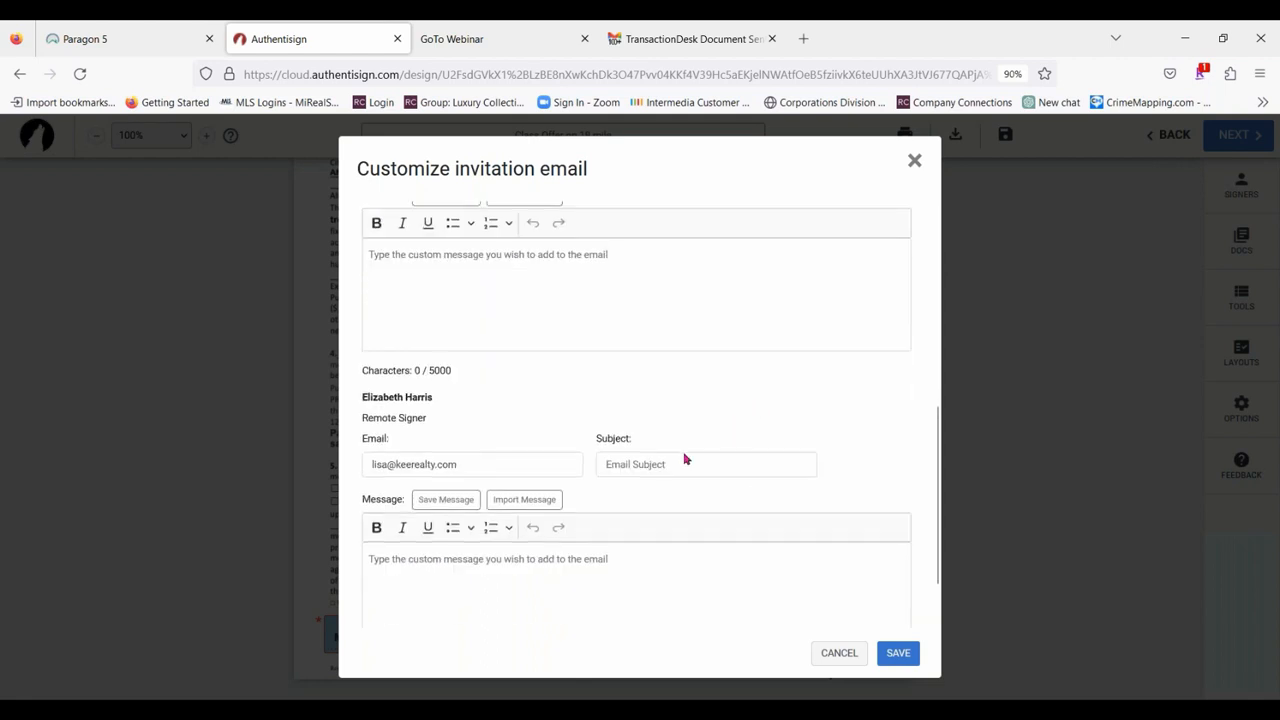
left_click(666, 462)
key("ctrl+v")
scroll(701, 460, "up", 5)
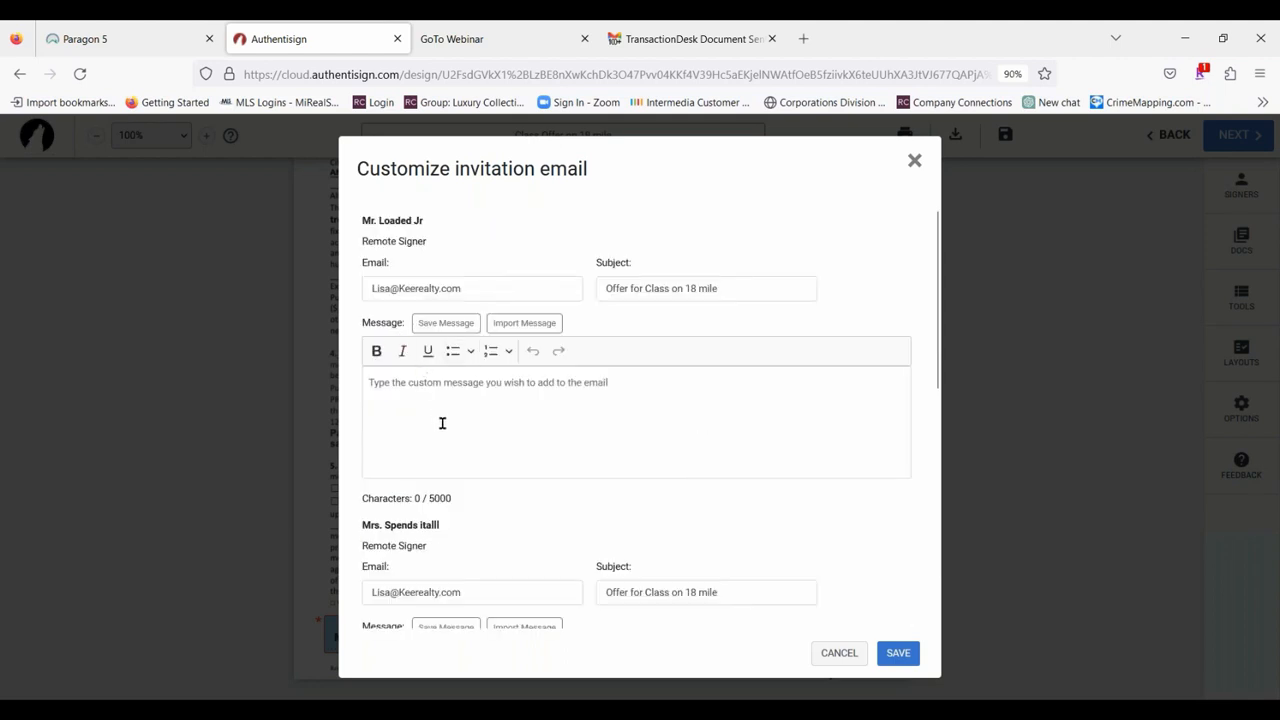
Save the customized invitation emails without a custom message and send the signing.
left_click(436, 416)
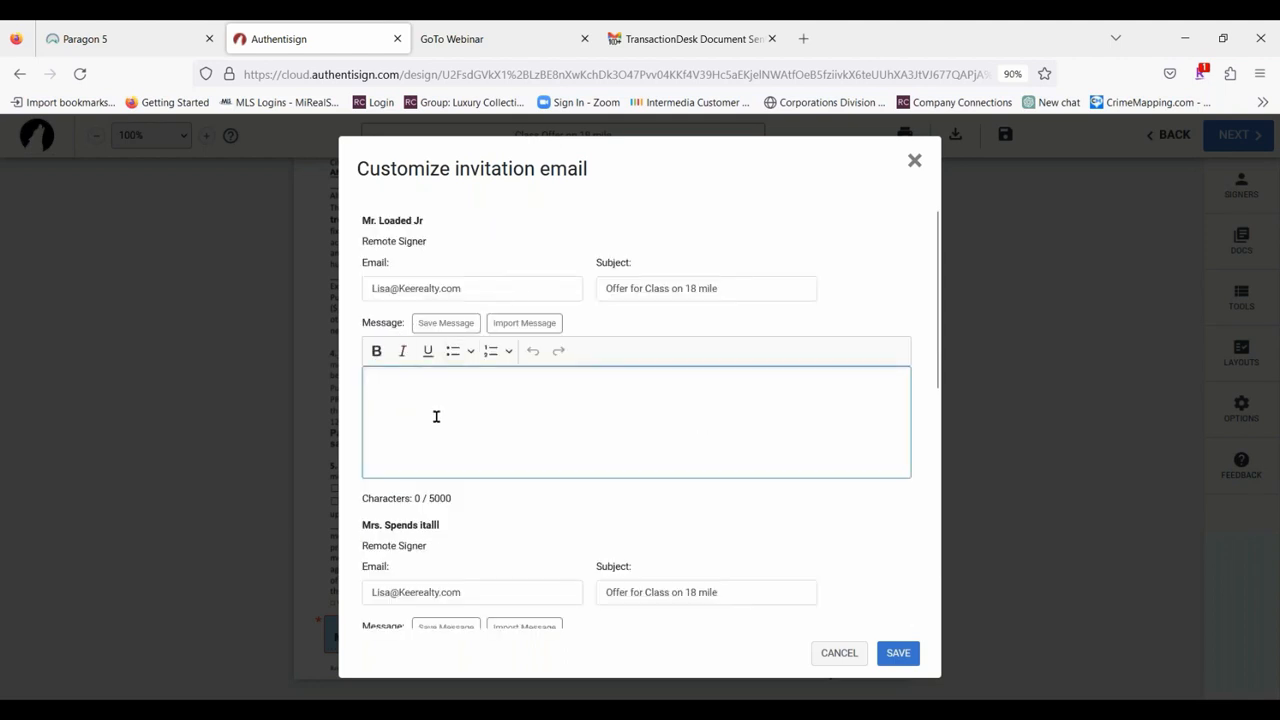
left_click(893, 653)
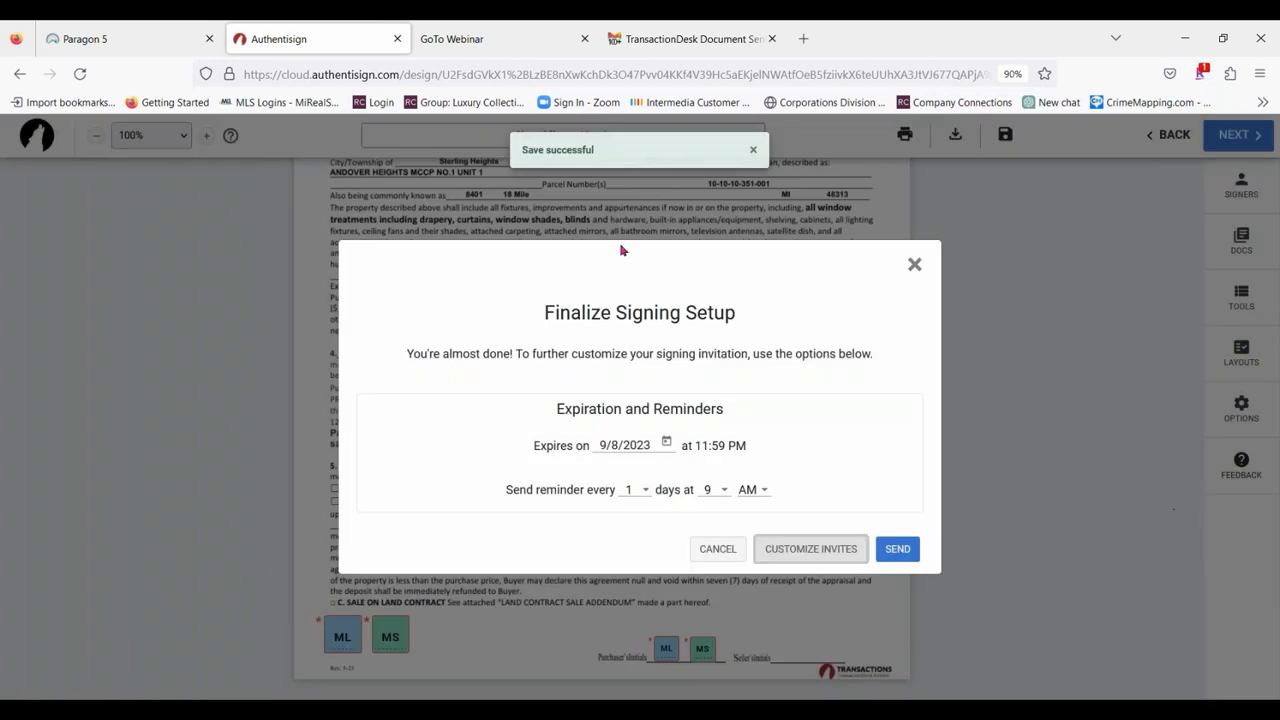
left_click(897, 549)
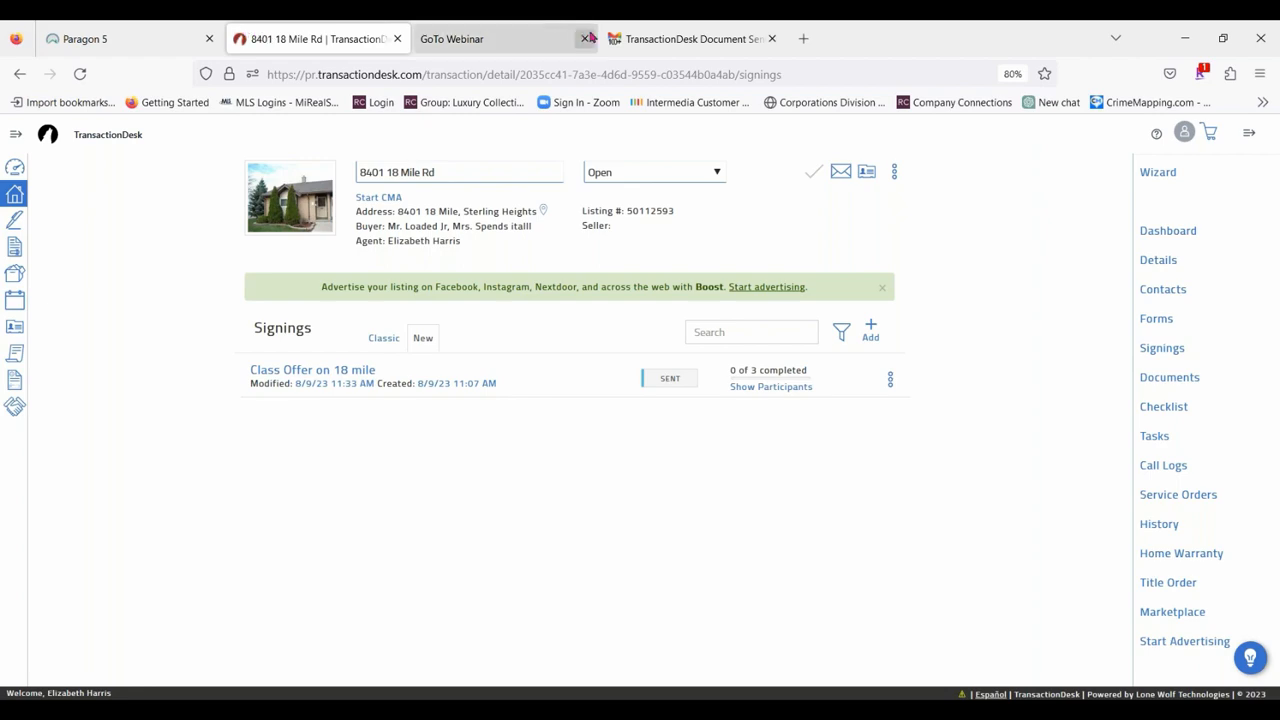
Switch to Gmail, go back to the inbox and refresh it for new mail.
left_click(650, 42)
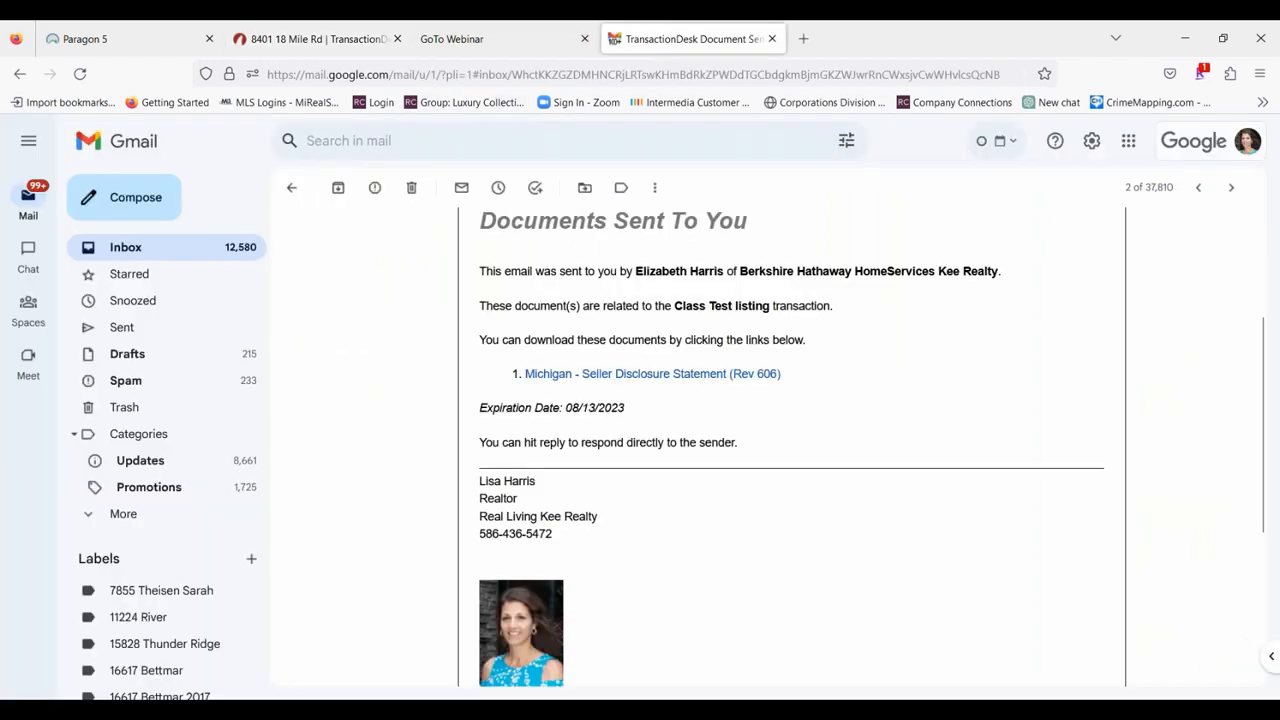
left_click(291, 188)
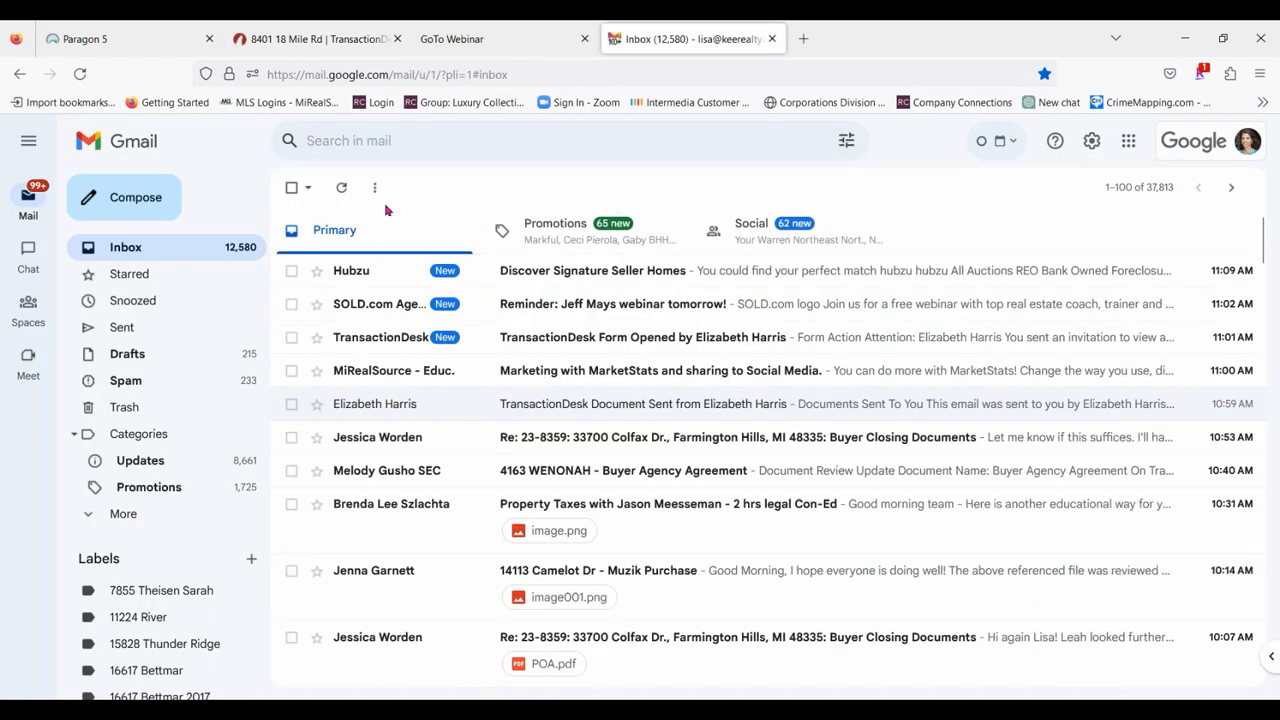
left_click(341, 192)
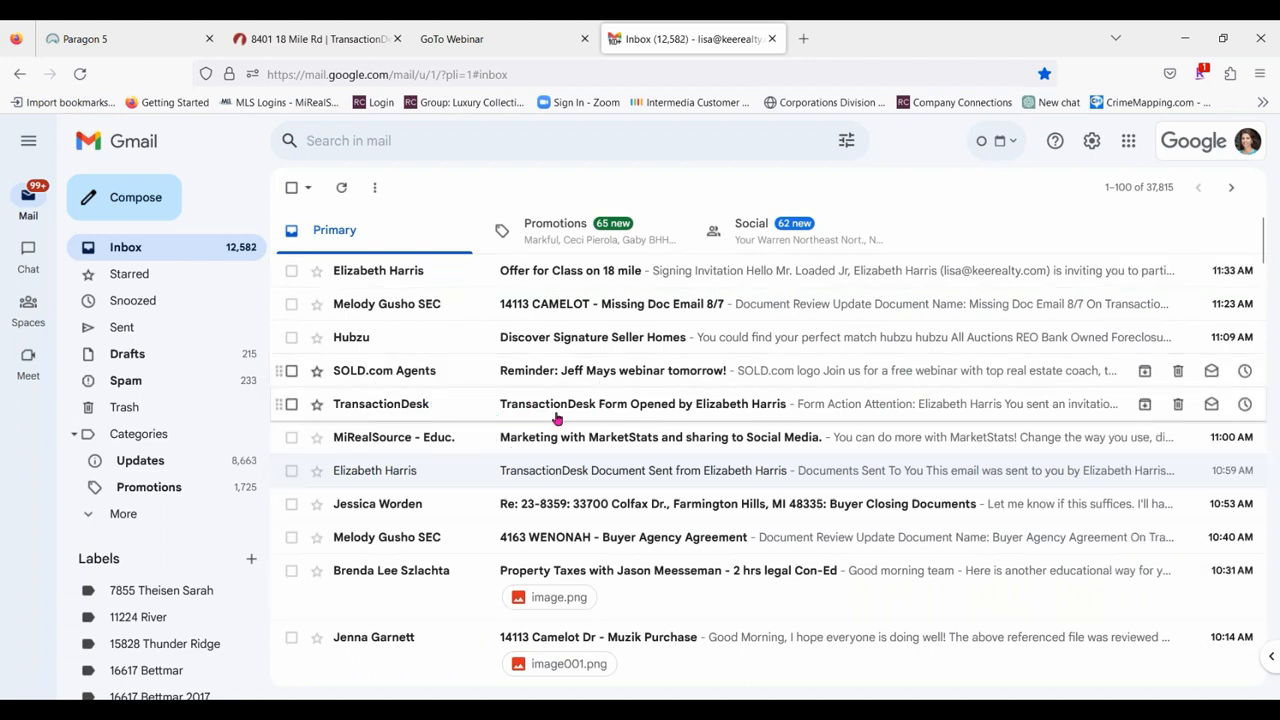
Read the TransactionDesk Form Opened notification for the seller disclosure form and return to the inbox.
left_click(869, 409)
scroll(781, 336, "down", 2)
scroll(781, 336, "down", 1)
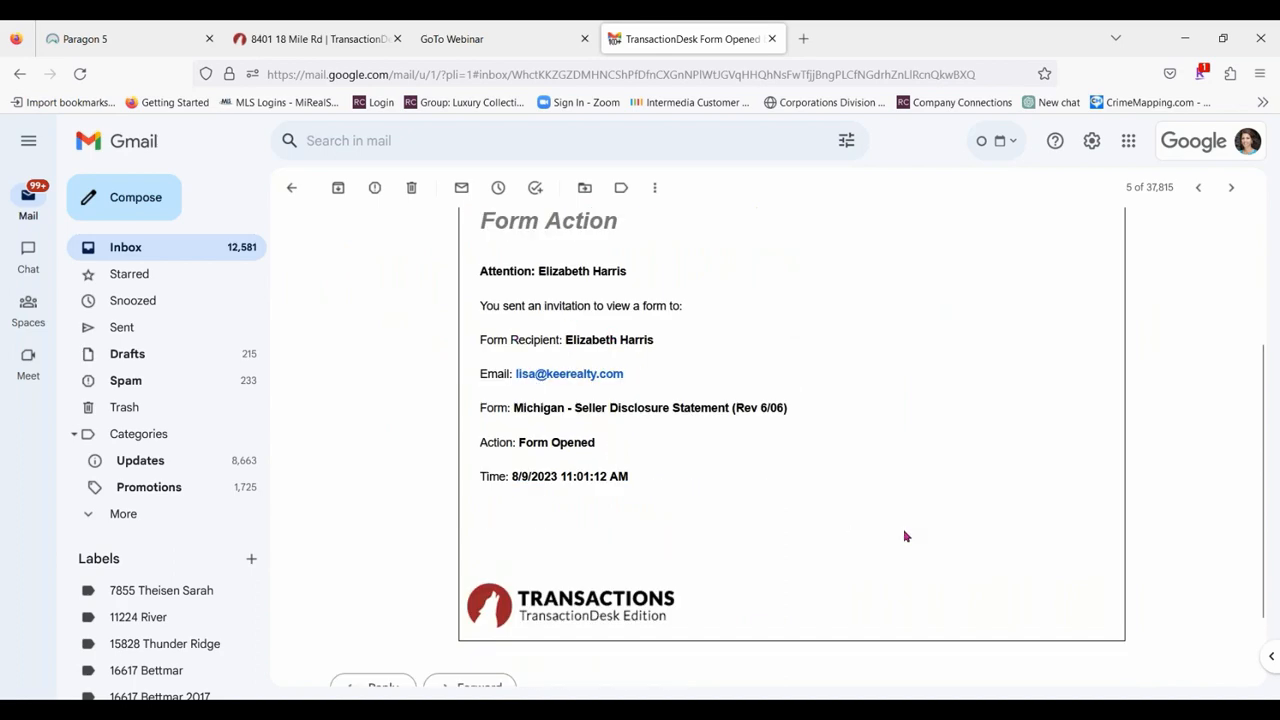
scroll(860, 526, "up", 3)
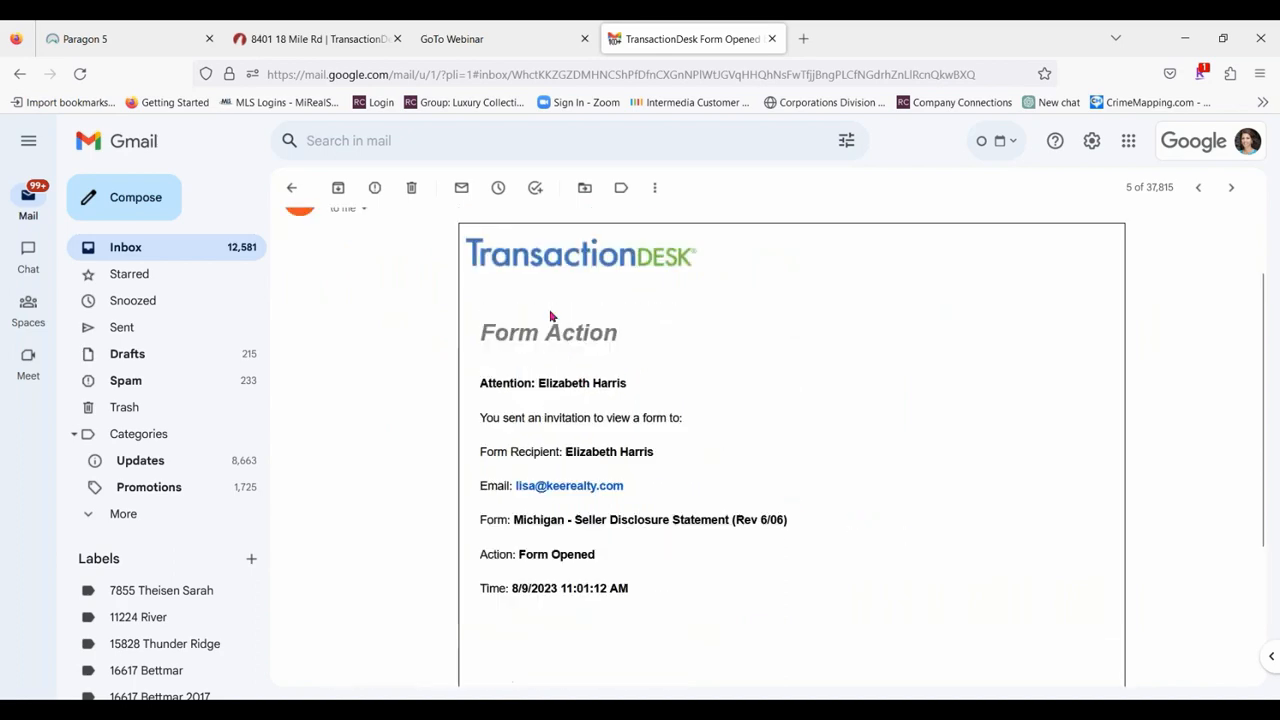
left_click(294, 188)
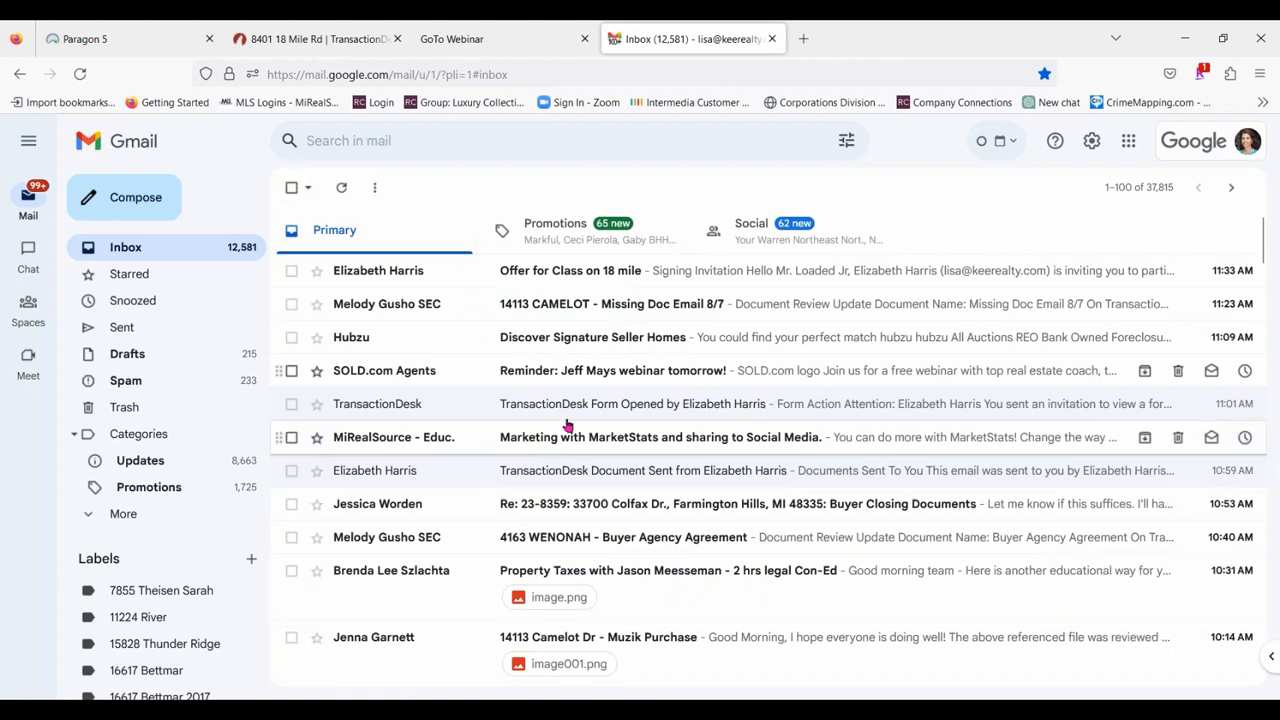
Start signing from the "Offer for Class on 18 mile" invitation email and accept the participant acknowledgement.
left_click(758, 271)
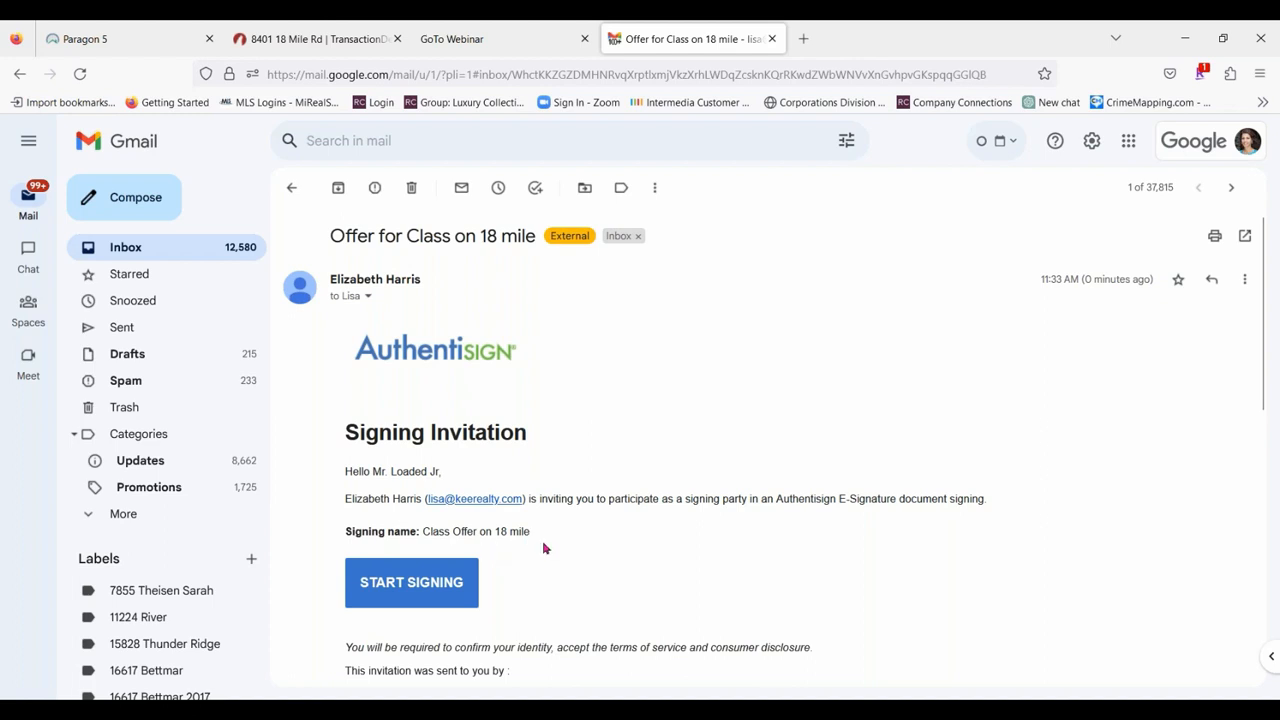
left_click(409, 583)
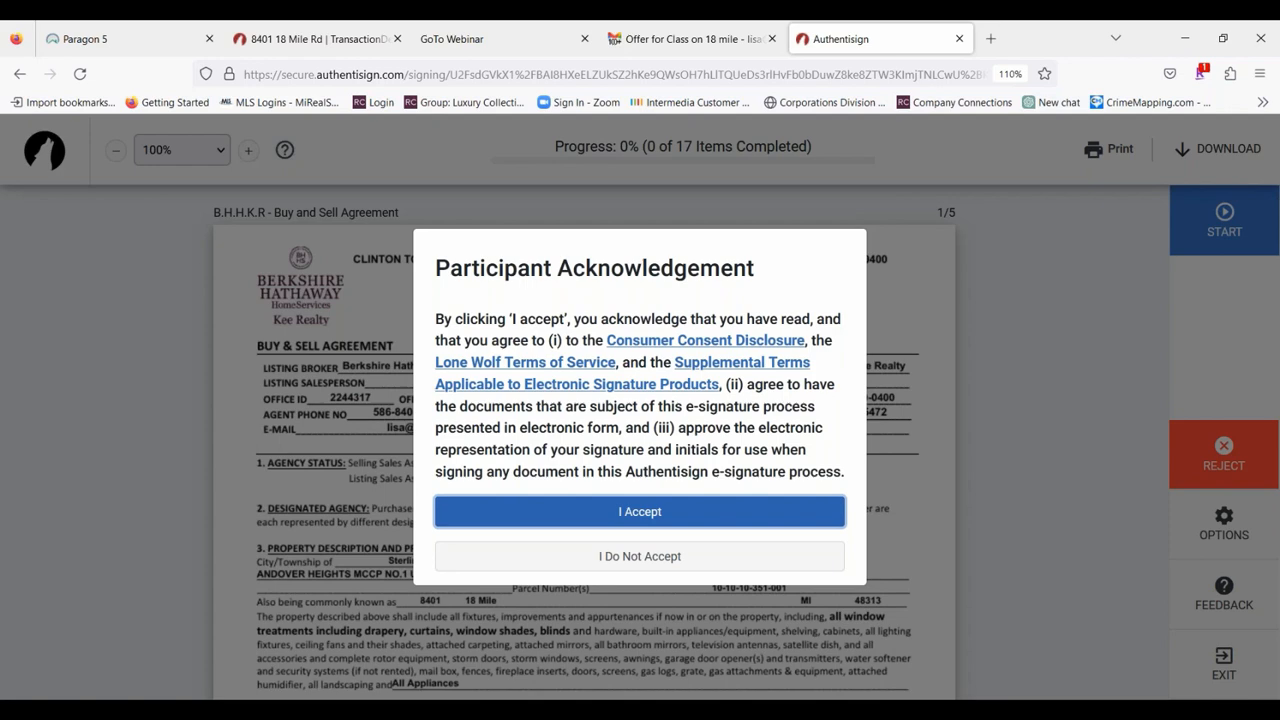
left_click(638, 511)
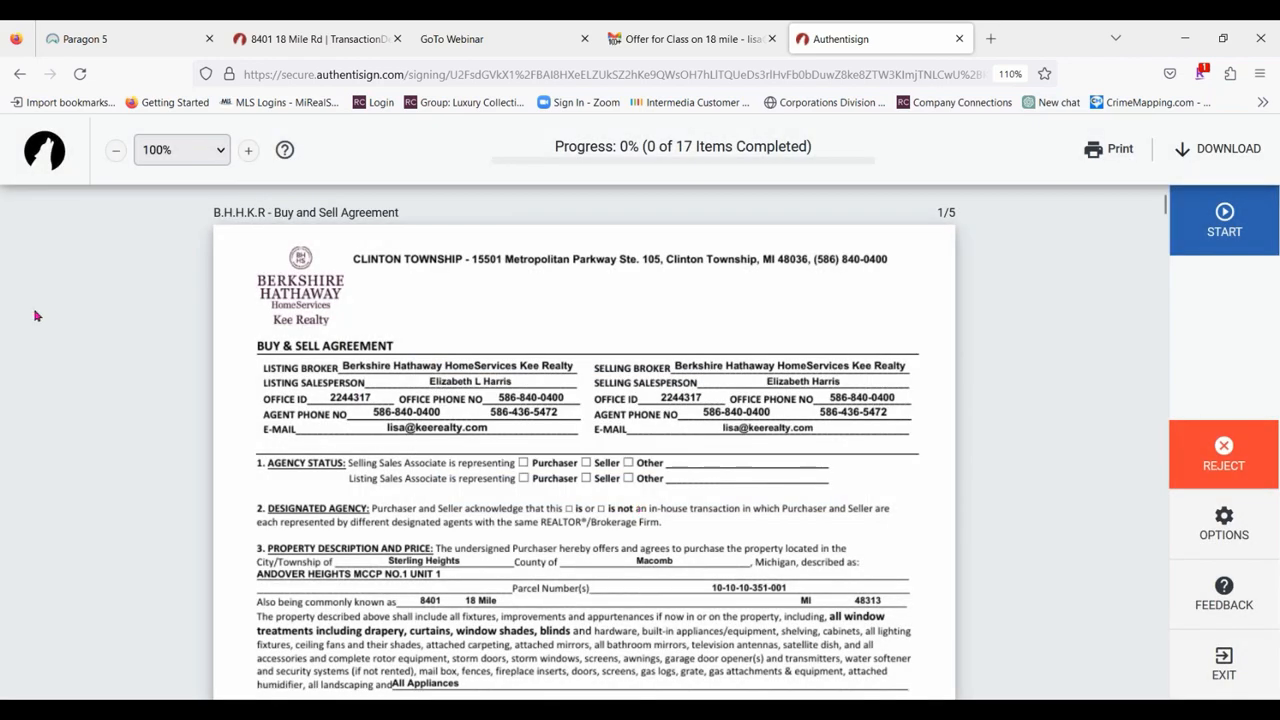
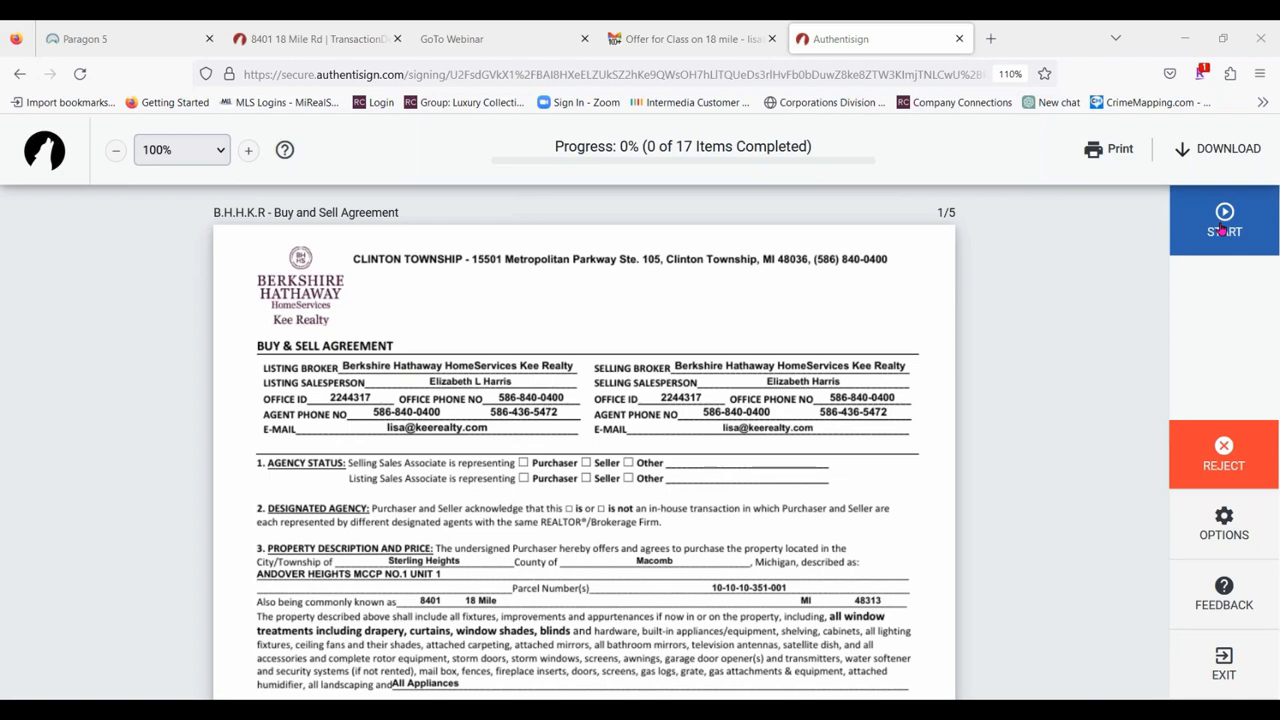
Start signing the Buy and Sell Agreement and open signature creation from the initials field on page 1.
left_click(1222, 230)
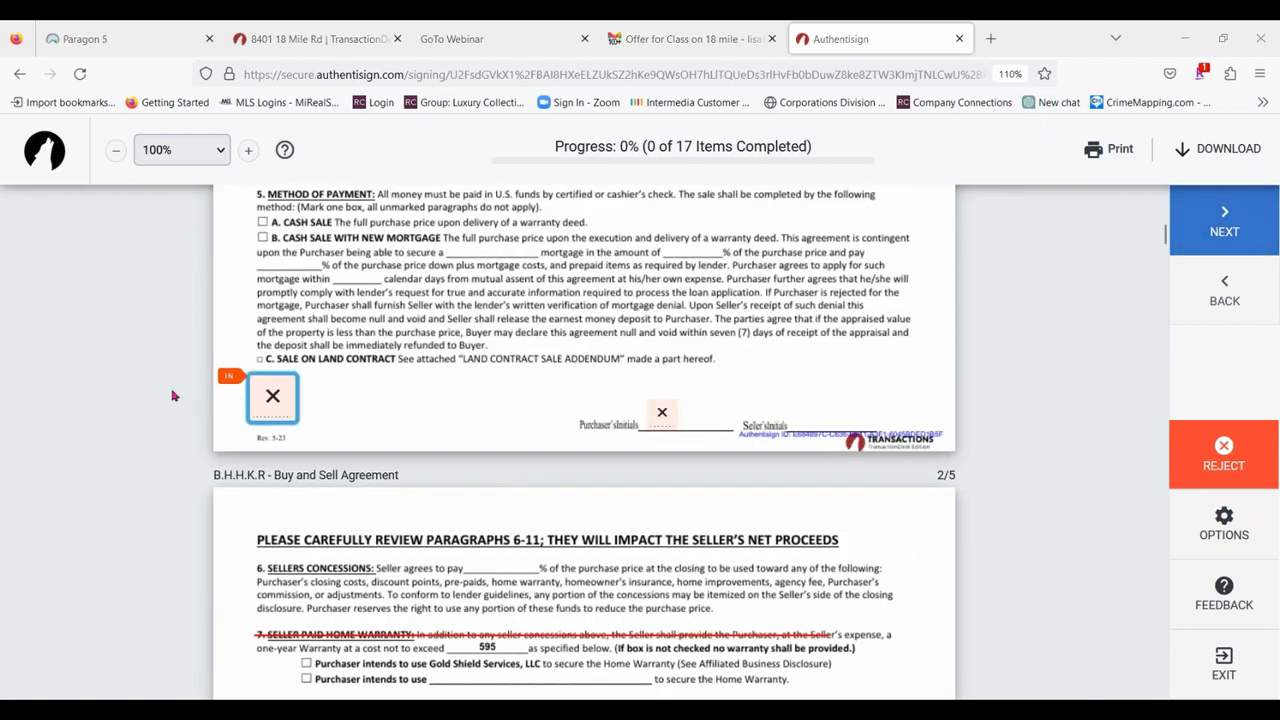
left_click(276, 398)
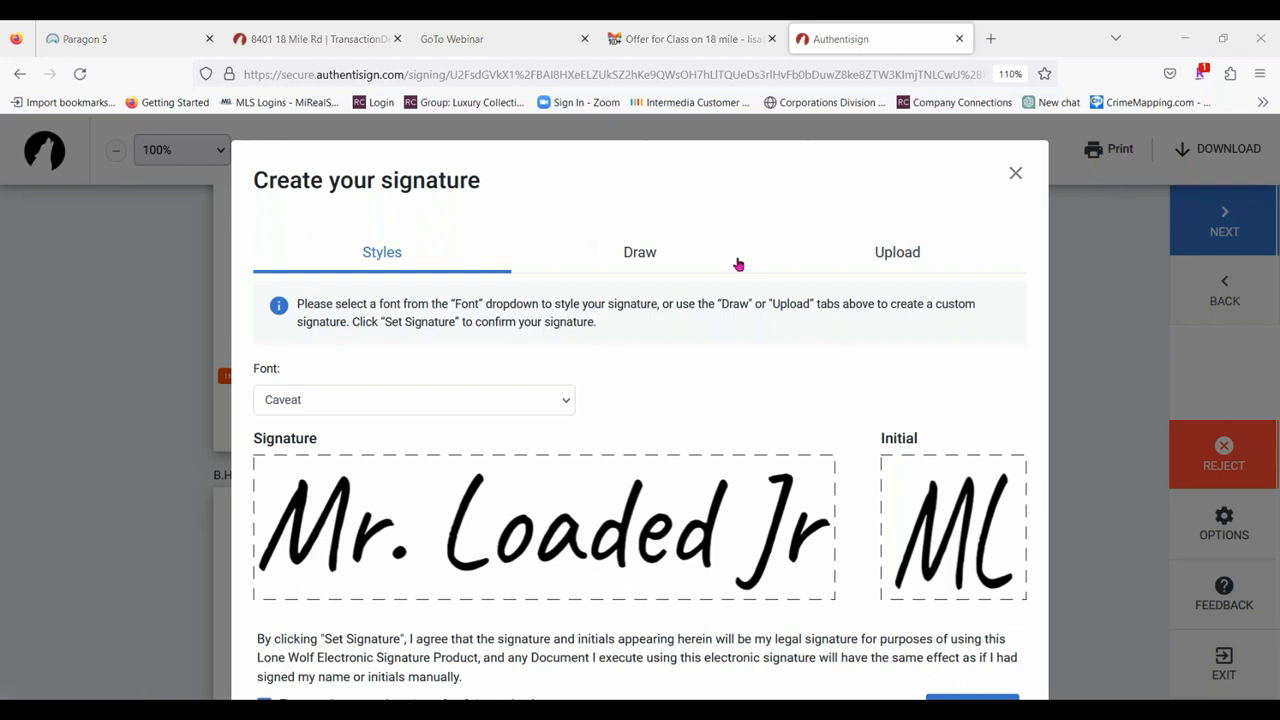
Try the signature style in the Sue Ellen Francisco, Tangerine, Rage Italic, Patrick Hand SC and Kristi fonts.
left_click(441, 404)
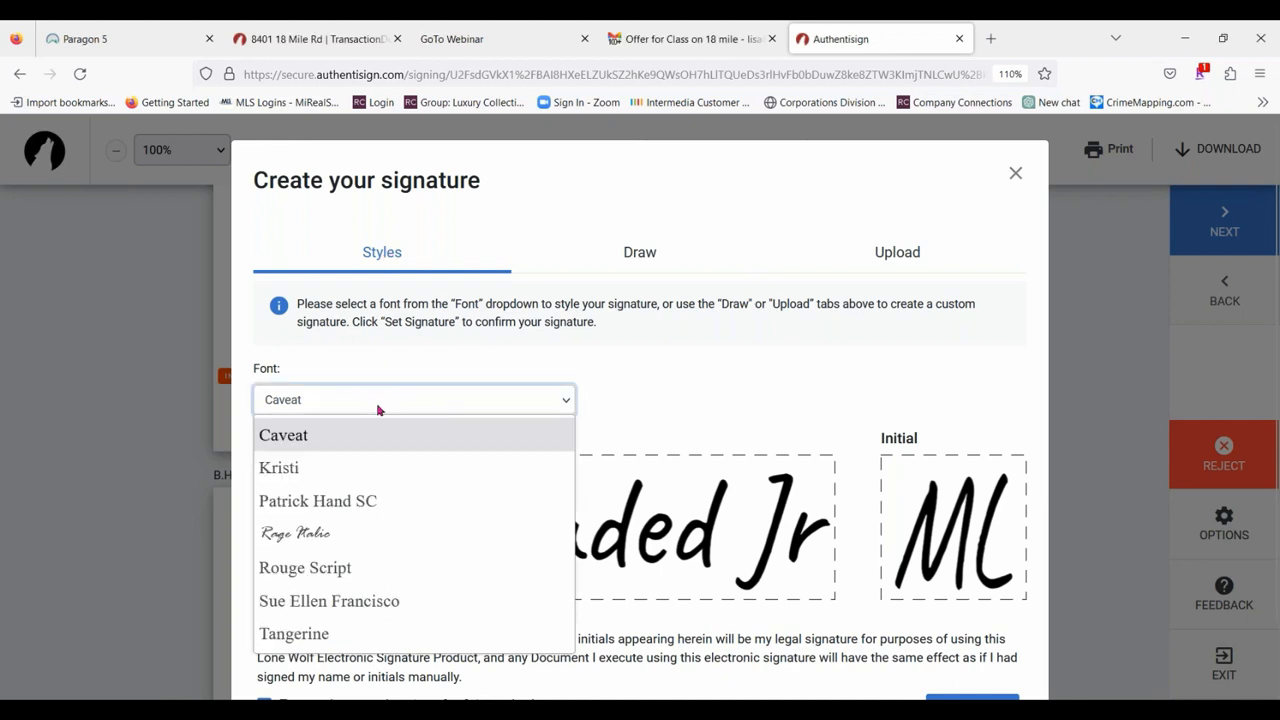
left_click(352, 601)
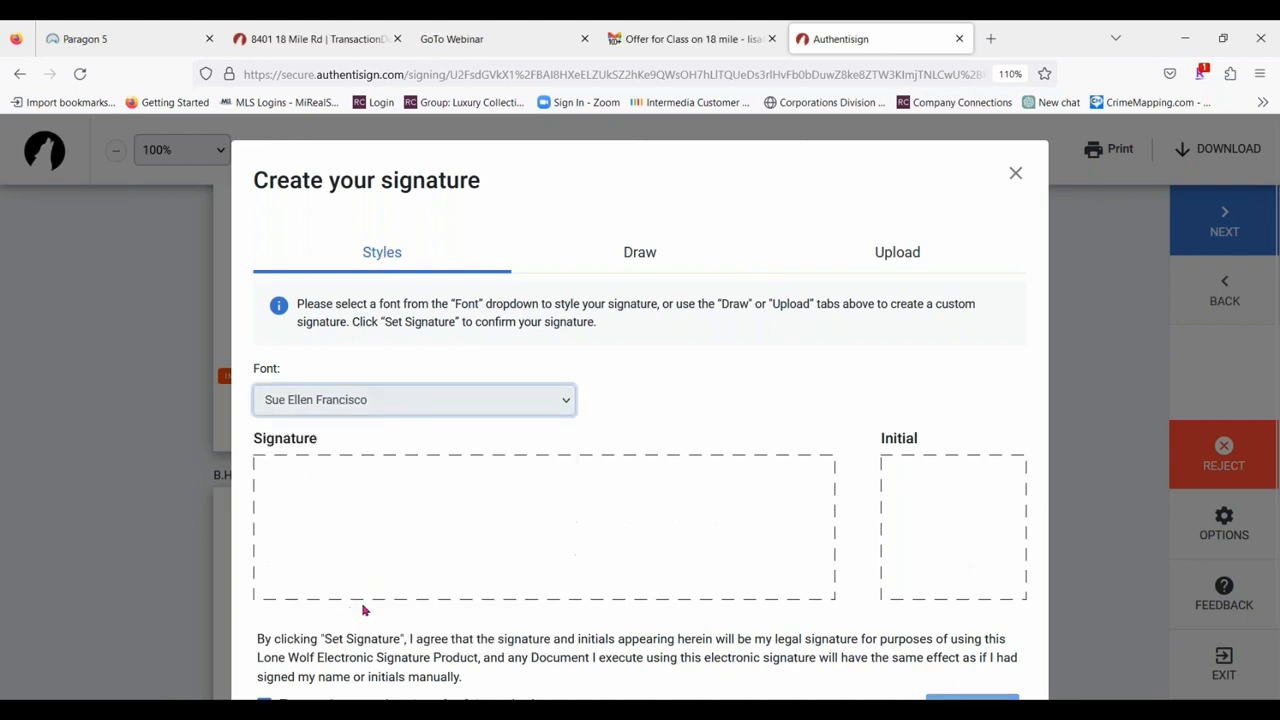
left_click(397, 400)
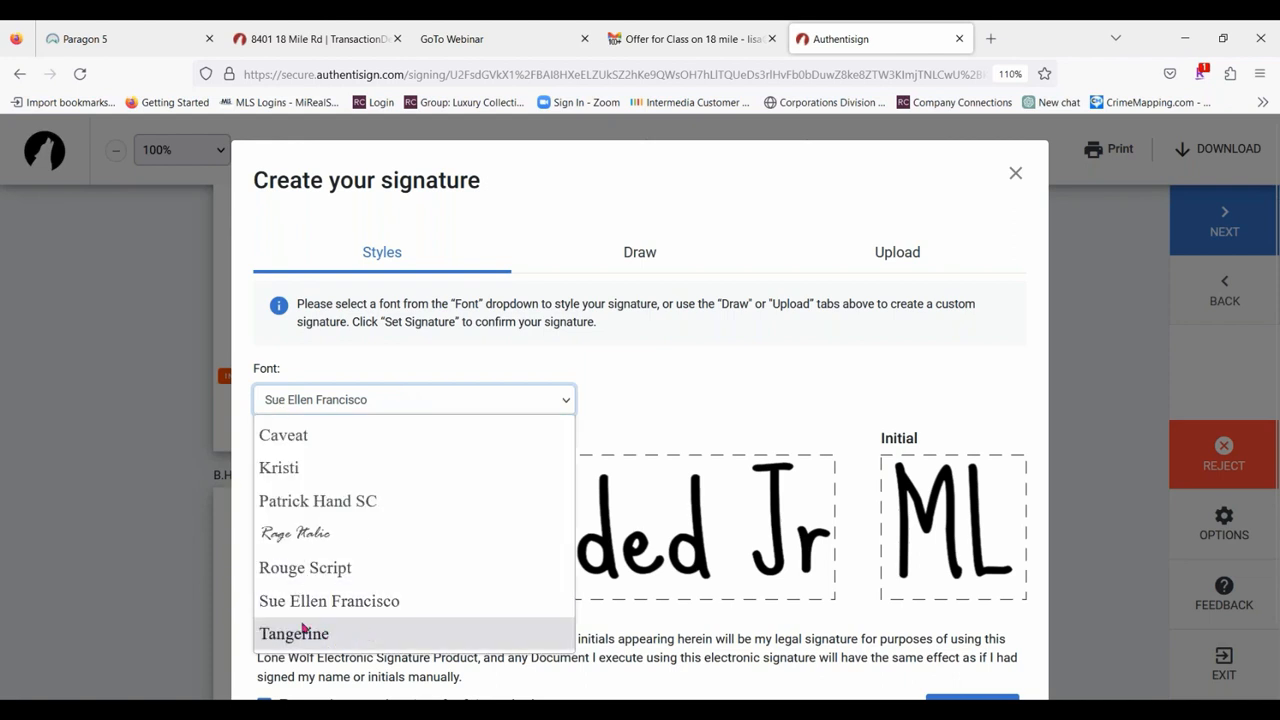
left_click(303, 630)
left_click(414, 403)
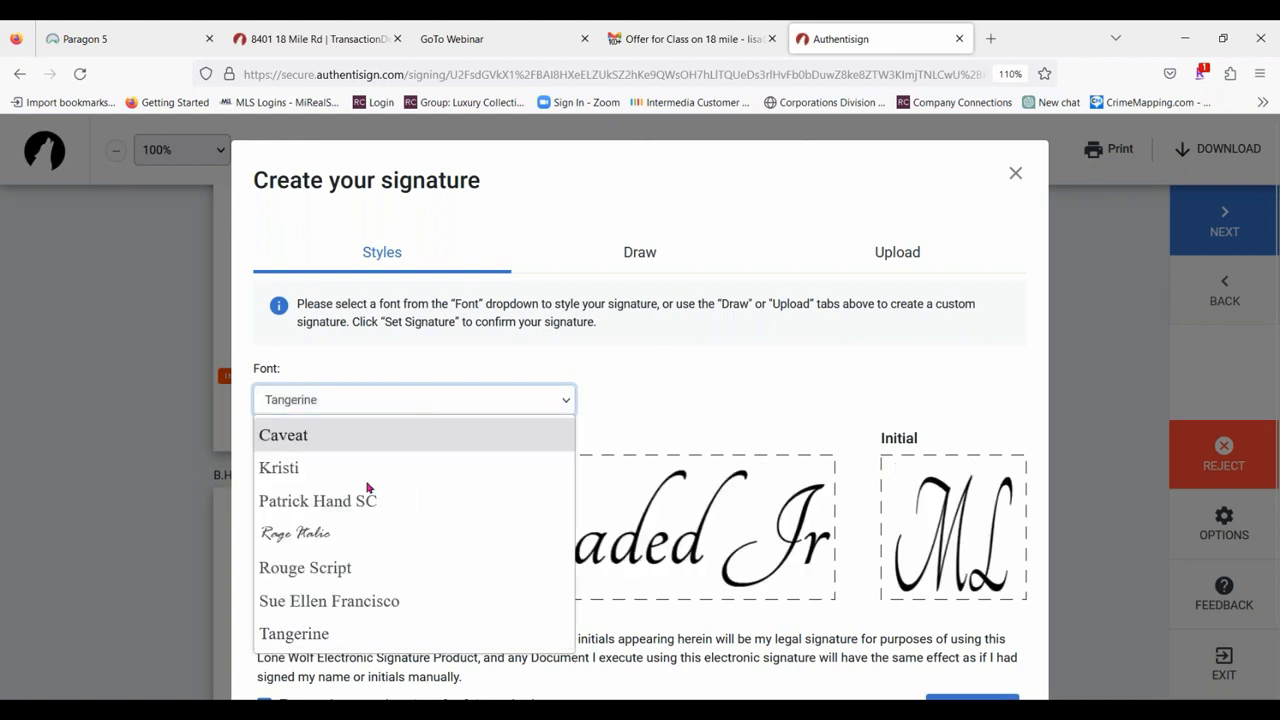
left_click(347, 531)
left_click(401, 405)
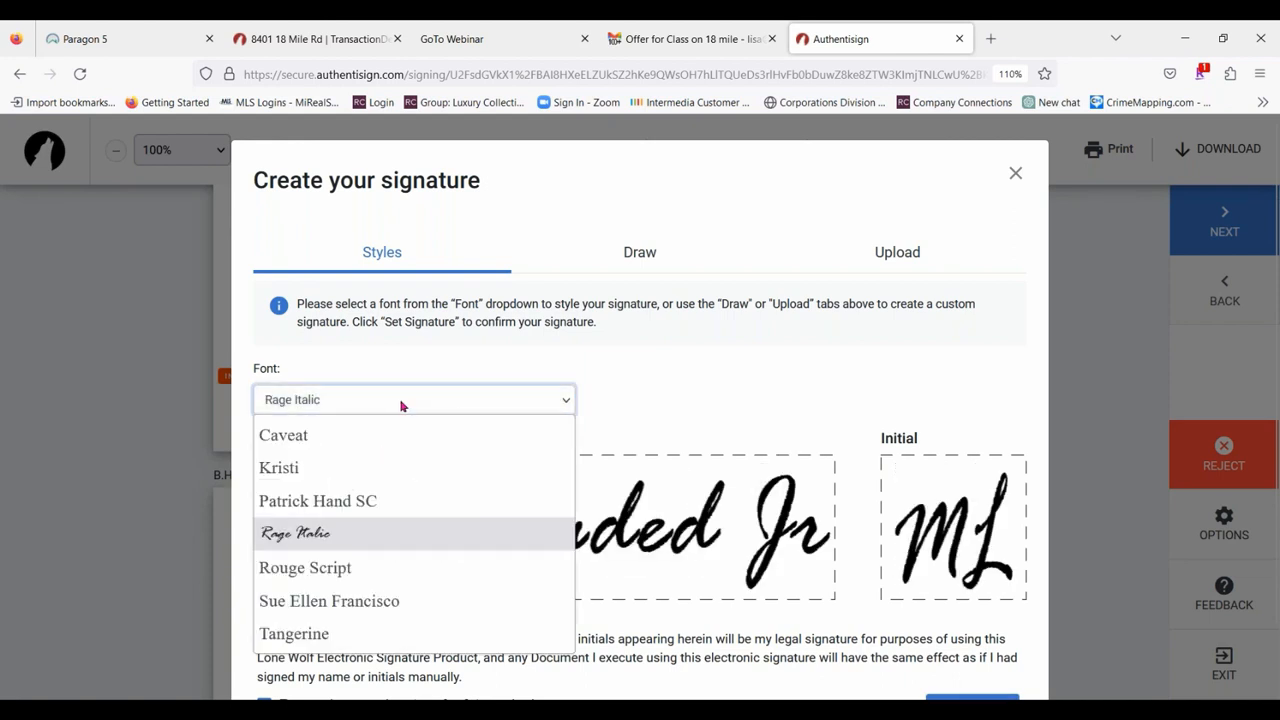
left_click(353, 510)
left_click(392, 410)
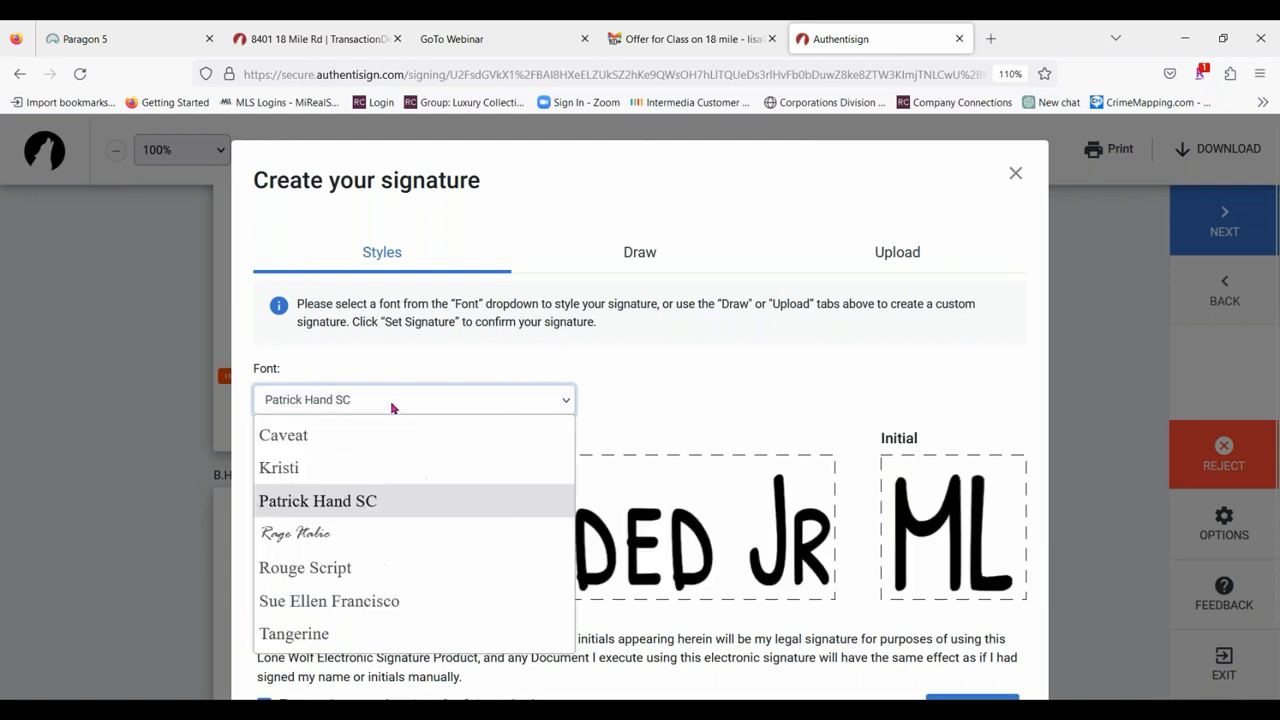
left_click(362, 468)
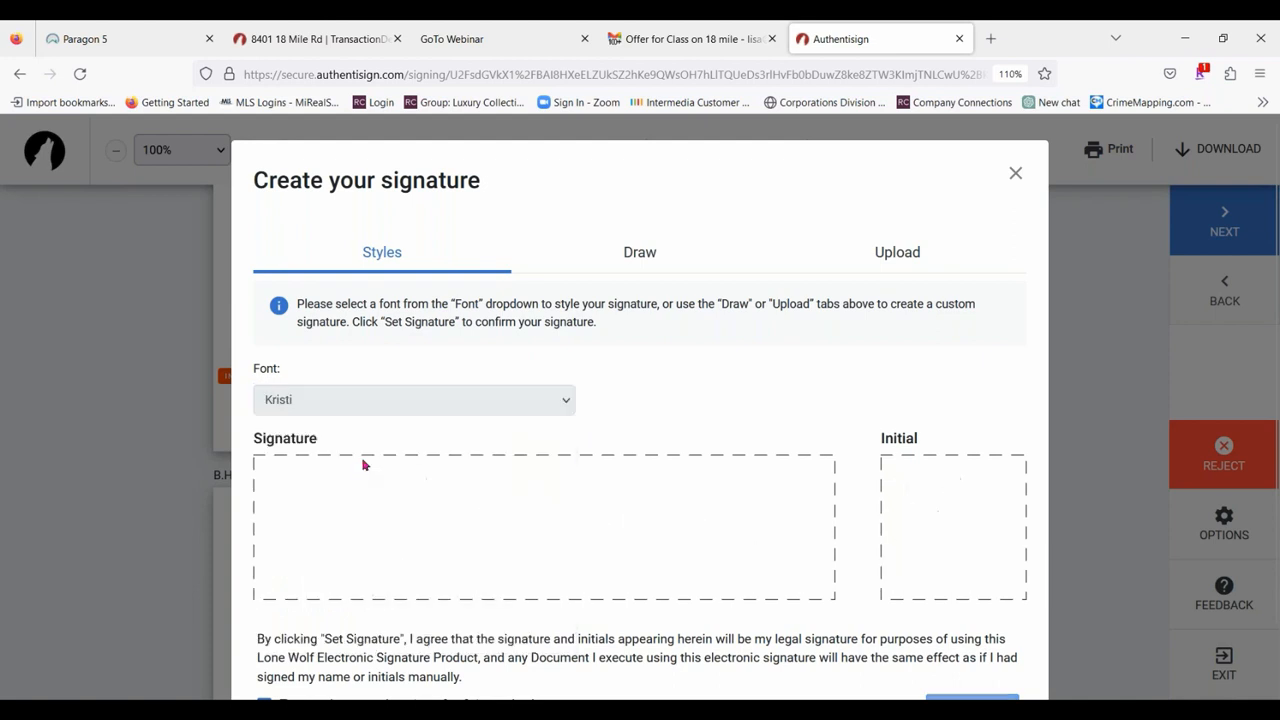
Switch to a hand-drawn signature and set the pen width to 4.
left_click(648, 256)
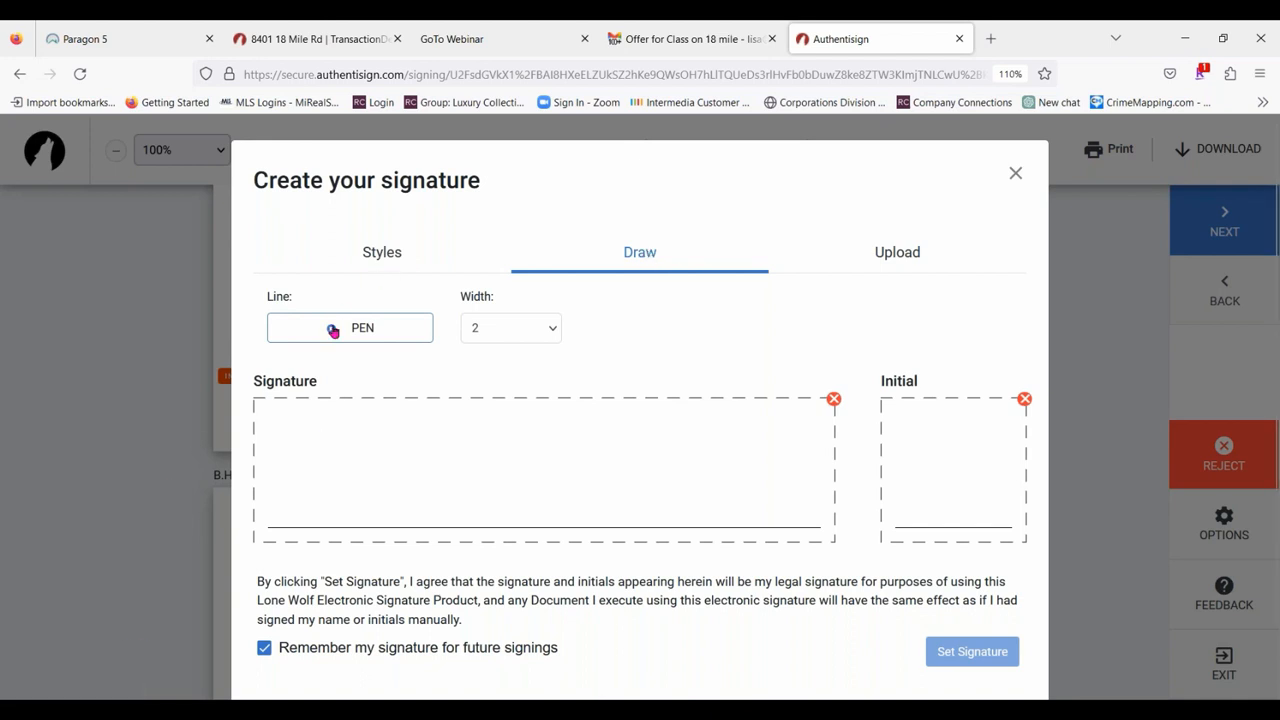
left_click(552, 330)
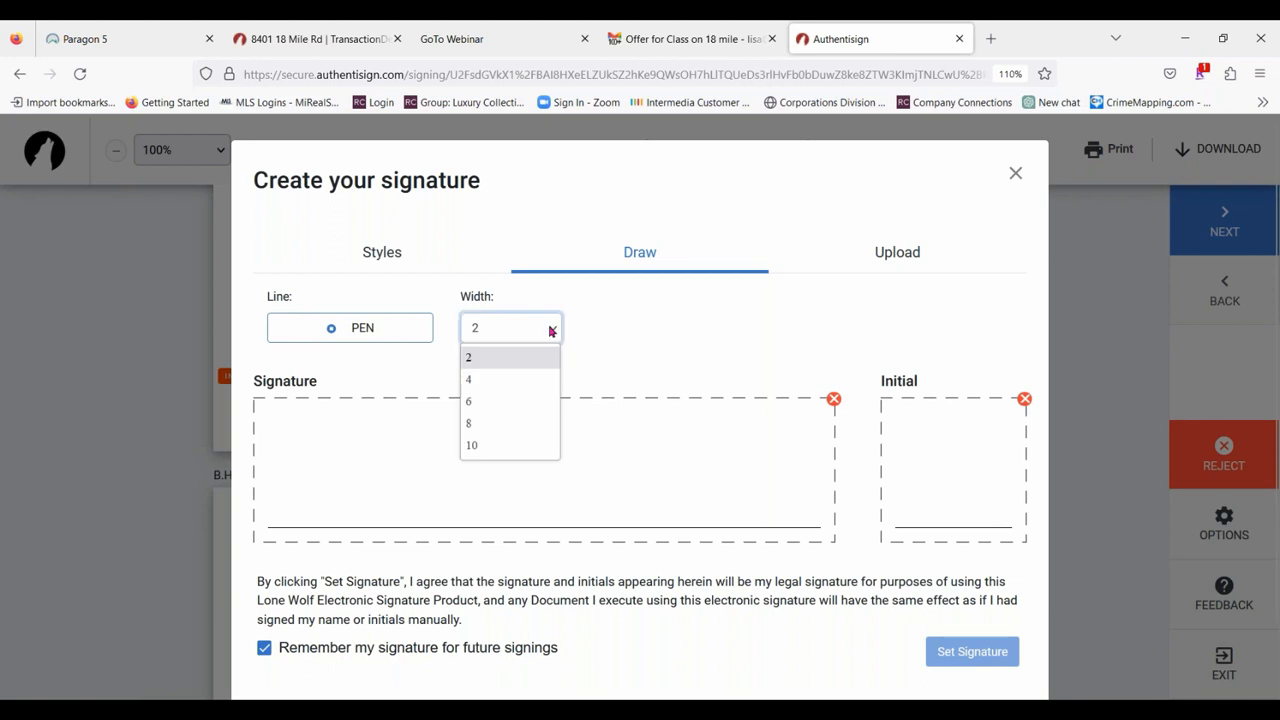
left_click(497, 379)
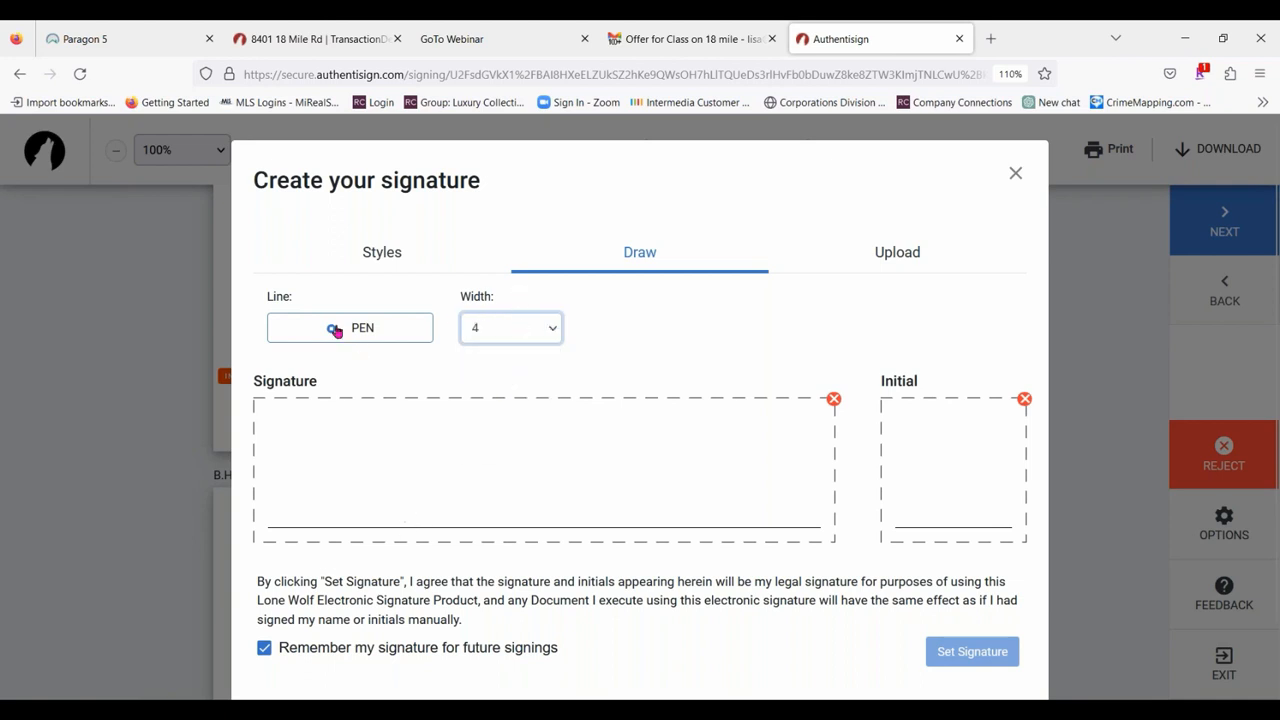
left_click(385, 331)
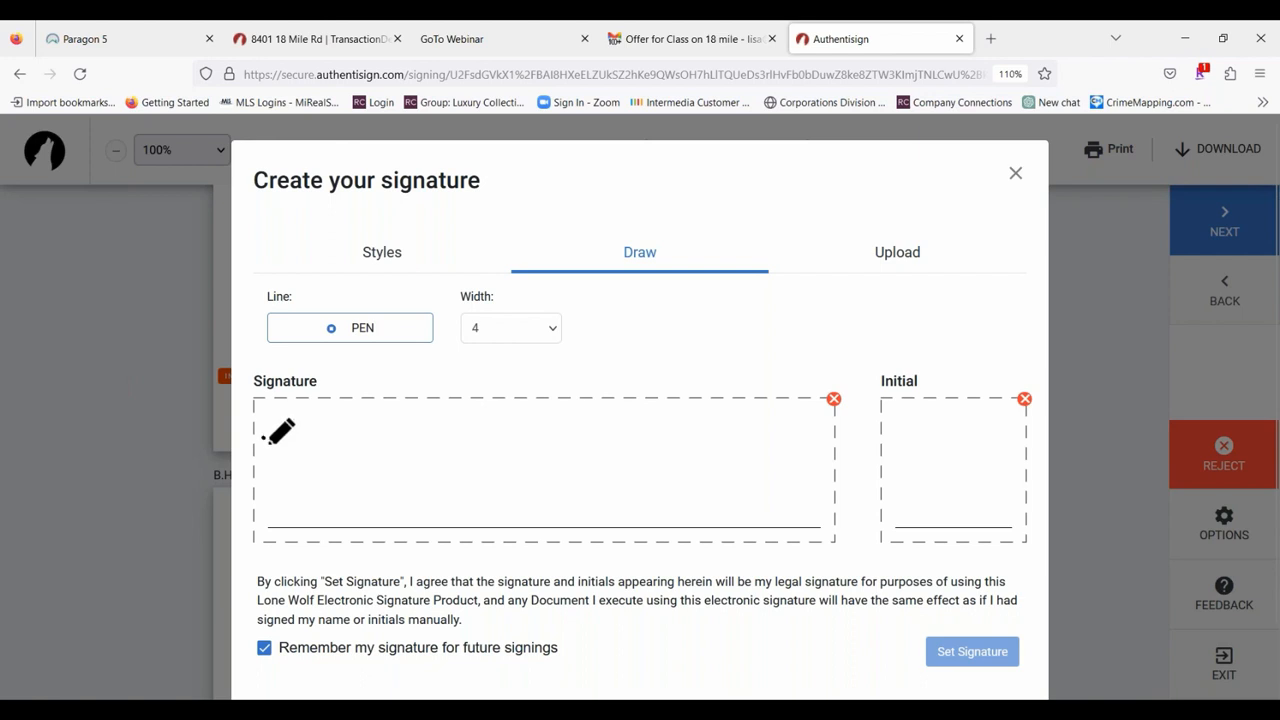
Try drawing the purchaser's full signature and initials by hand, and clear both boxes.
mouse_move(262, 438)
left_mouse_down()
mouse_move(302, 527)
mouse_move(347, 485)
mouse_move(401, 526)
left_mouse_up()
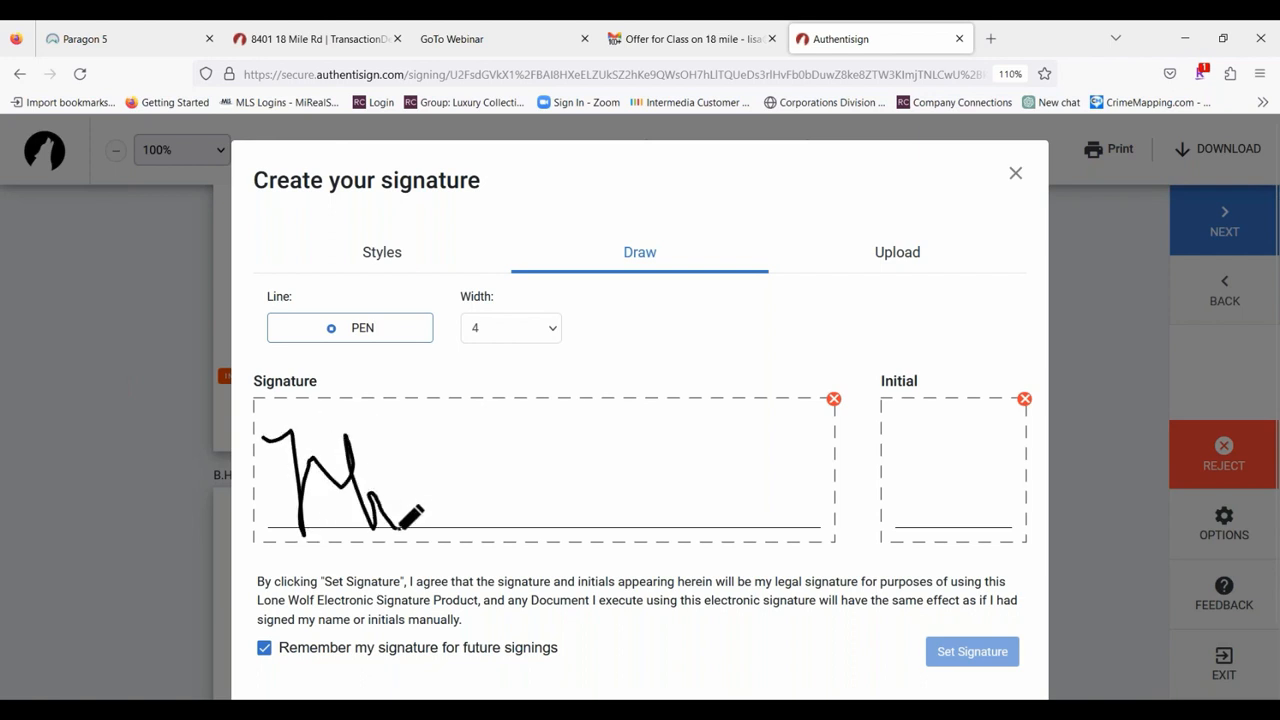
left_click(414, 516)
mouse_move(422, 413)
left_mouse_down()
mouse_move(478, 400)
mouse_move(440, 493)
mouse_move(522, 495)
mouse_move(541, 475)
mouse_move(556, 494)
mouse_move(601, 497)
mouse_move(638, 482)
mouse_move(634, 452)
mouse_move(685, 492)
mouse_move(760, 462)
left_mouse_up()
mouse_move(648, 448)
left_mouse_down()
mouse_move(738, 528)
mouse_move(760, 470)
mouse_move(752, 500)
left_mouse_up()
left_click(780, 497)
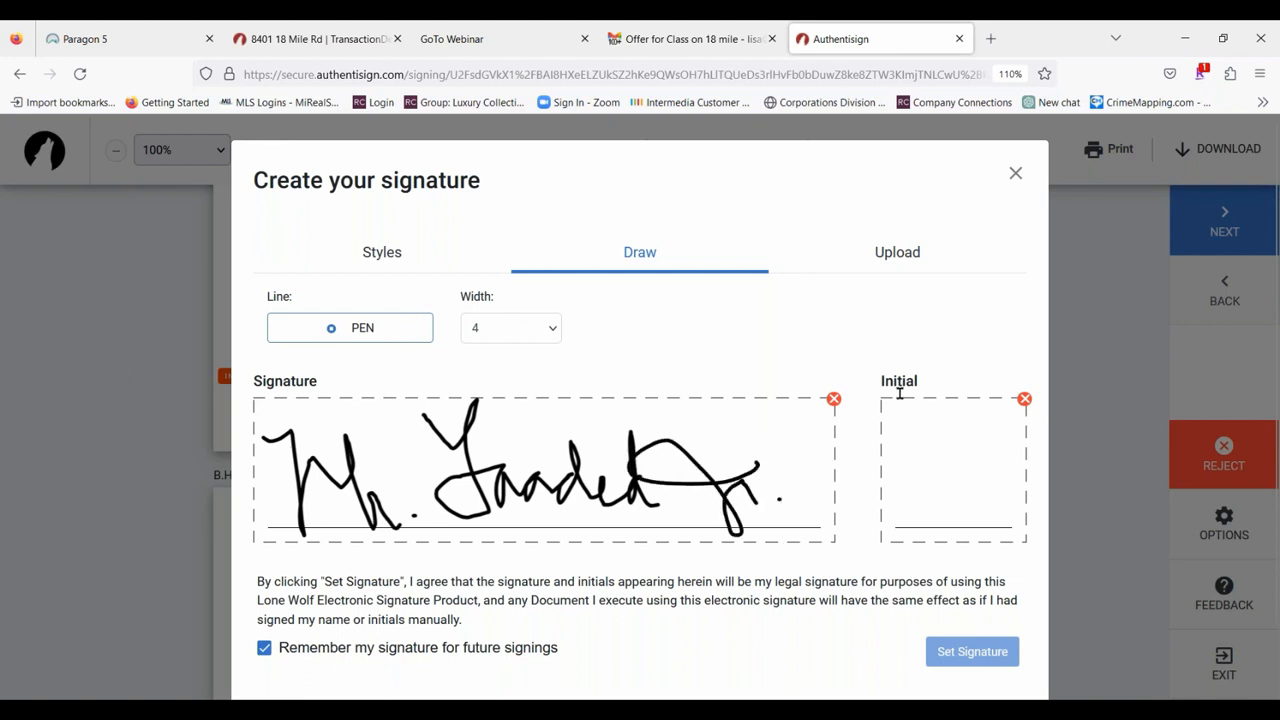
mouse_move(903, 440)
left_mouse_down()
mouse_move(1008, 420)
mouse_move(1020, 442)
mouse_move(1016, 536)
mouse_move(1024, 476)
left_mouse_up()
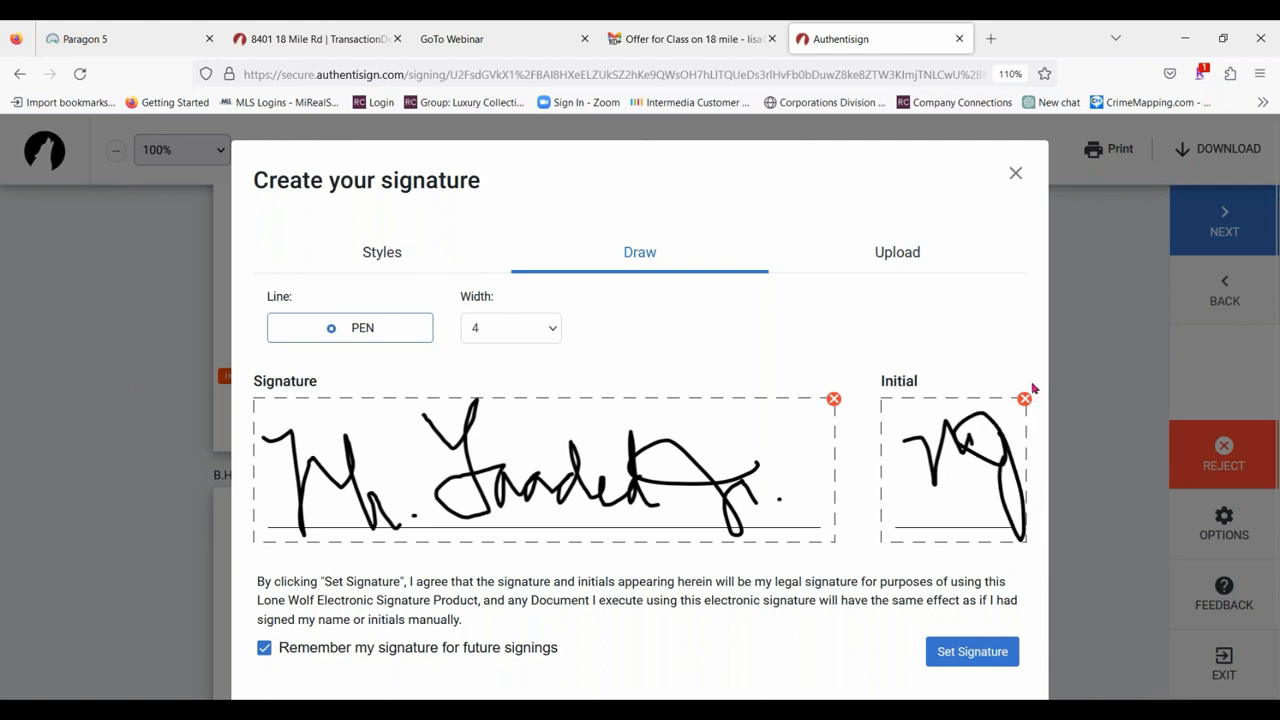
left_click(834, 399)
left_click(1023, 401)
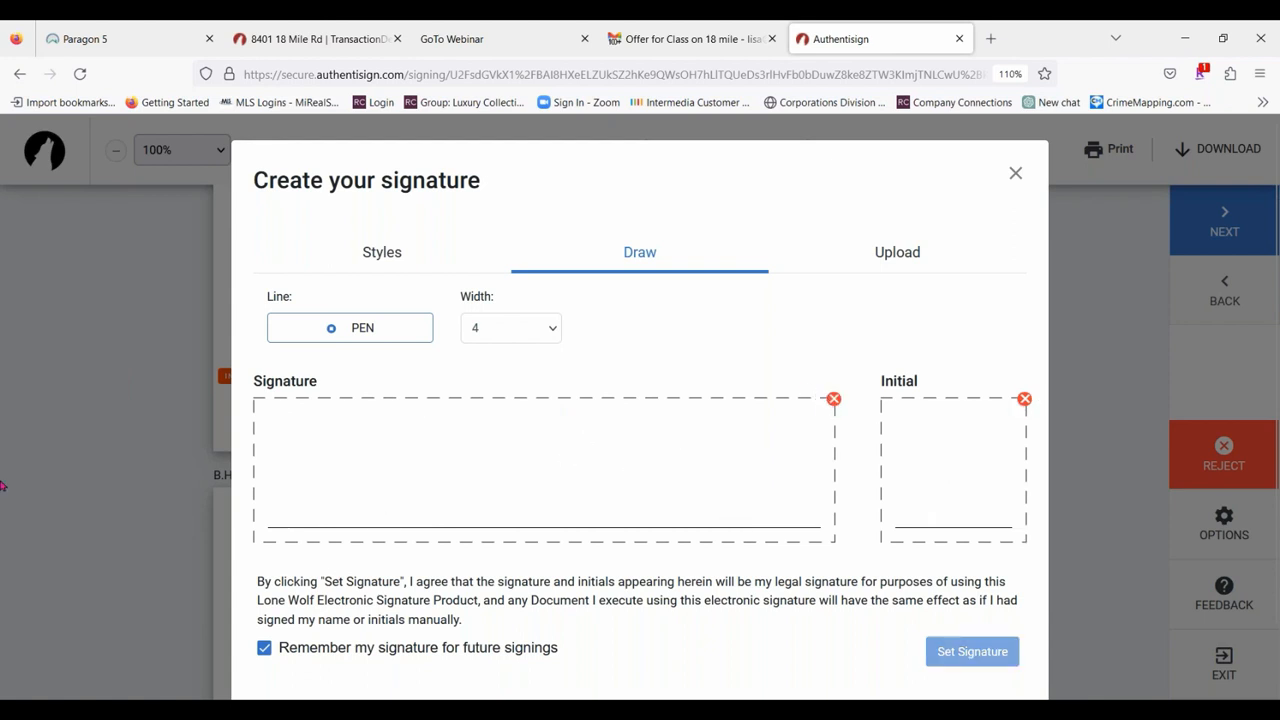
Draw the purchaser's signature in the signature box and smaller initials inside the initials box.
mouse_move(279, 438)
left_mouse_down()
mouse_move(284, 496)
mouse_move(318, 484)
mouse_move(370, 510)
mouse_move(440, 468)
mouse_move(532, 499)
mouse_move(588, 488)
mouse_move(616, 455)
mouse_move(633, 494)
mouse_move(758, 482)
mouse_move(750, 521)
left_mouse_up()
left_click(377, 505)
left_click(761, 502)
mouse_move(893, 457)
left_mouse_down()
mouse_move(950, 478)
mouse_move(992, 460)
left_mouse_up()
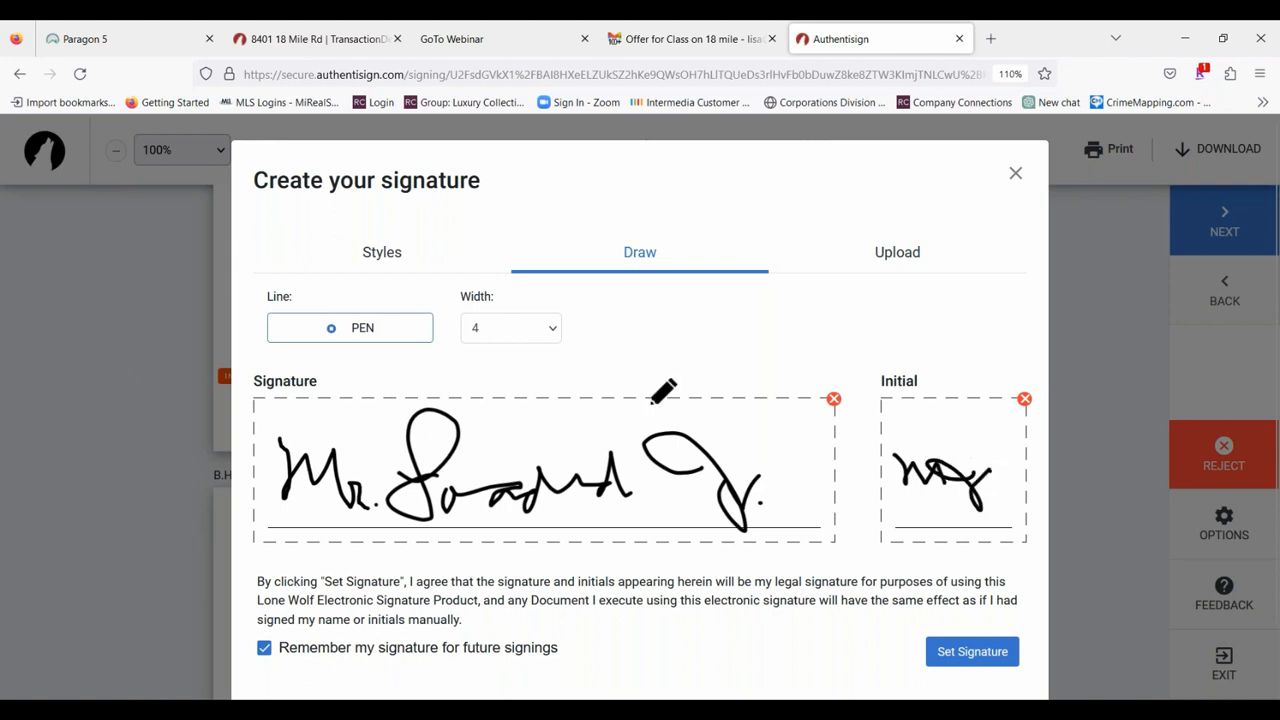
Clear only the signature box and redraw the purchaser's signature, keeping the drawn initials.
left_click(833, 399)
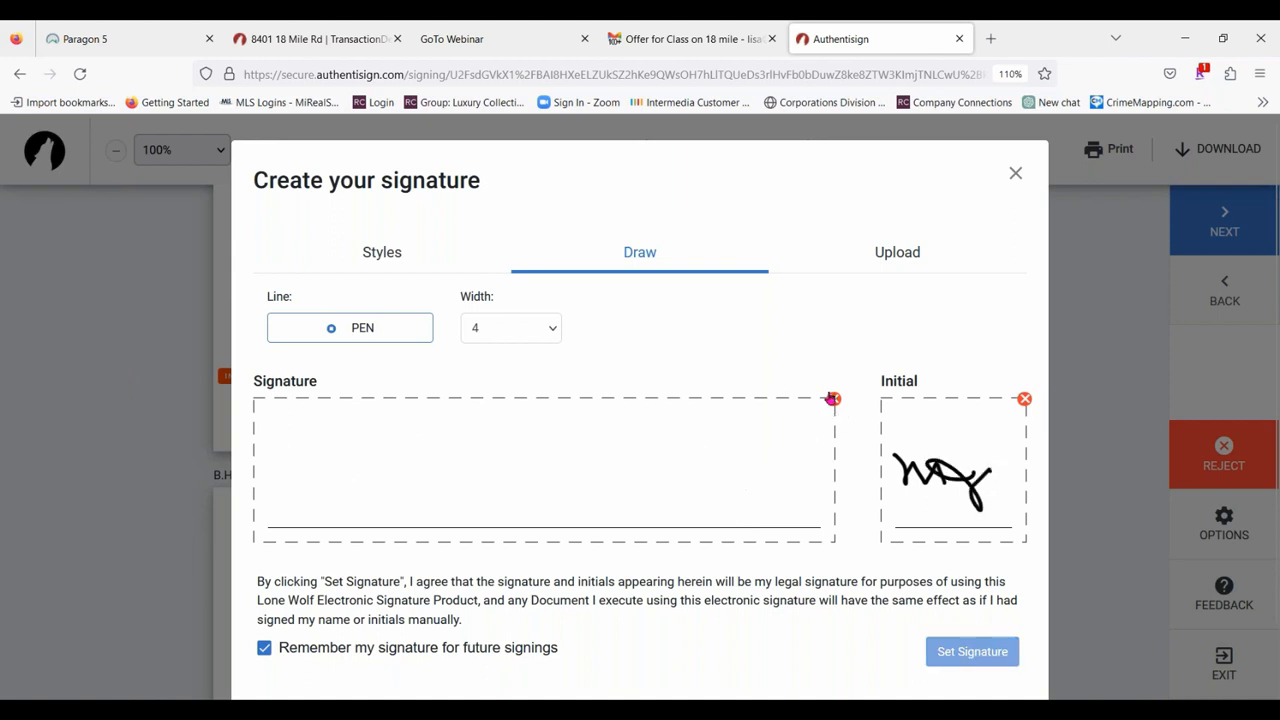
left_click_drag(280, 455, 388, 502)
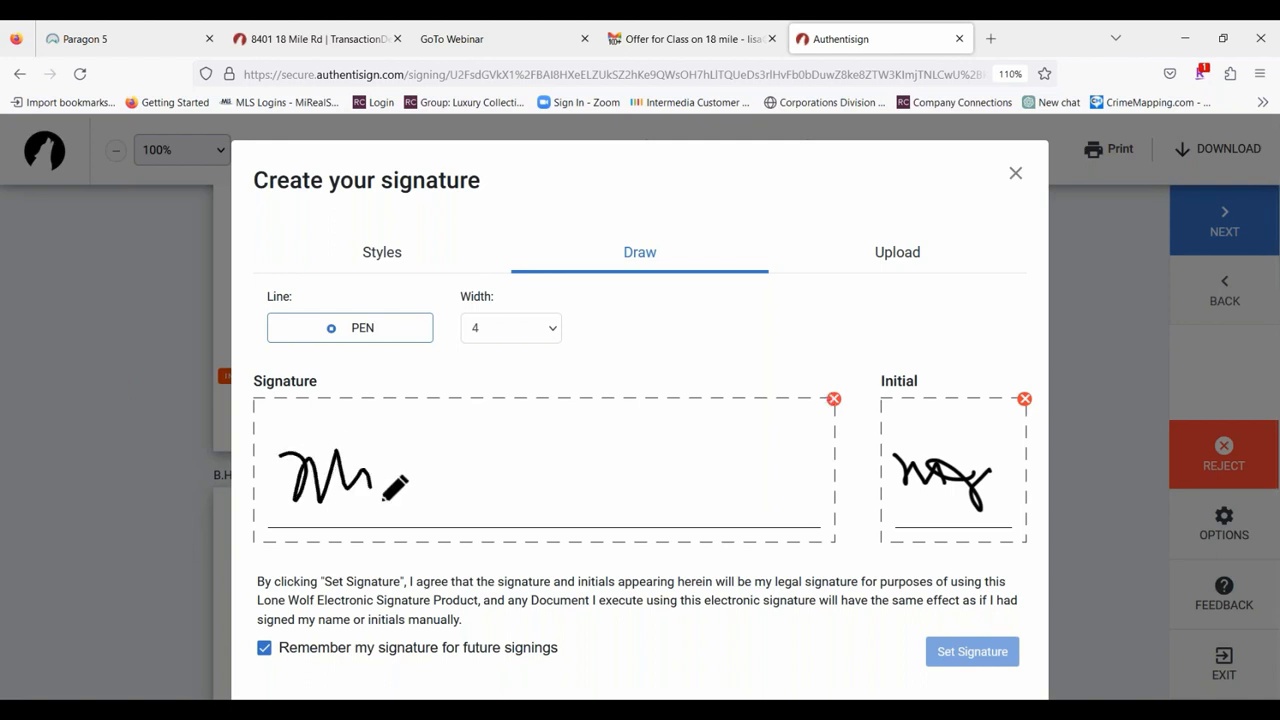
left_click(413, 494)
mouse_move(426, 452)
left_mouse_down()
mouse_move(471, 496)
mouse_move(599, 492)
left_mouse_up()
mouse_move(662, 465)
left_mouse_down()
mouse_move(706, 472)
mouse_move(720, 491)
left_mouse_up()
left_click(731, 485)
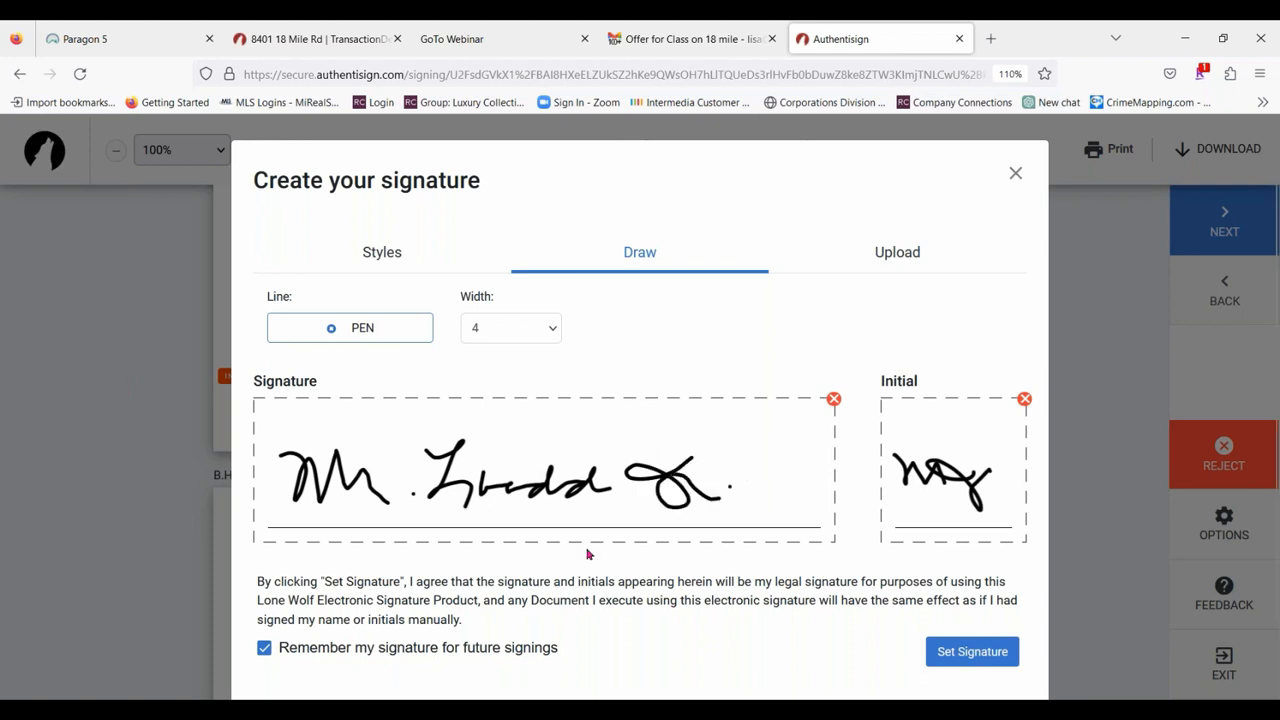
Turn off remembering the signature for future signings and set the drawn signature and initials.
scroll(590, 555, "down", 1)
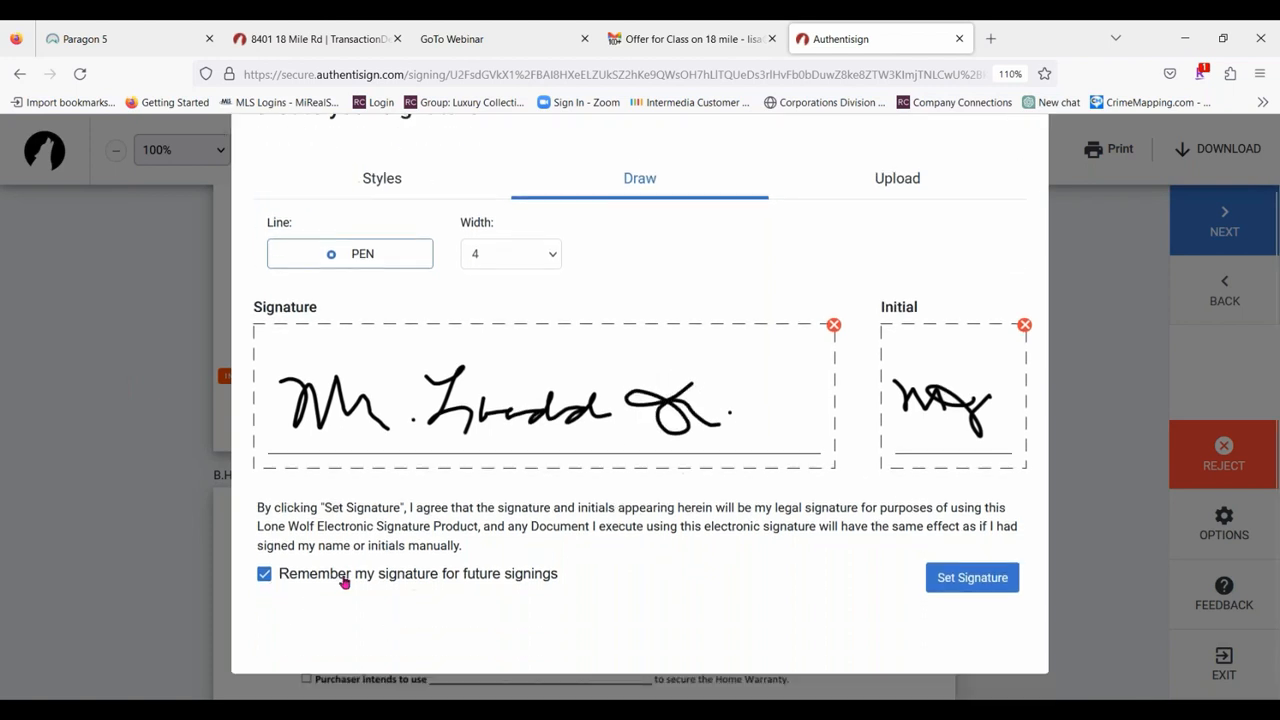
left_click(265, 574)
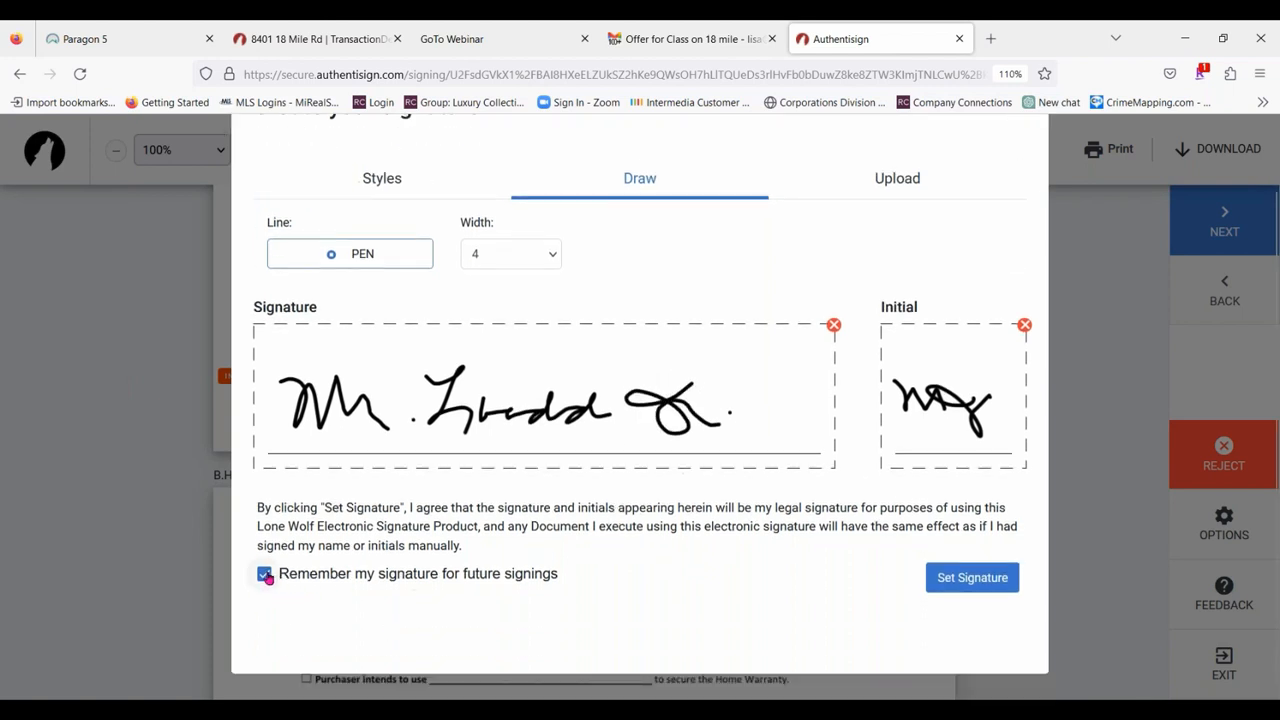
left_click(972, 580)
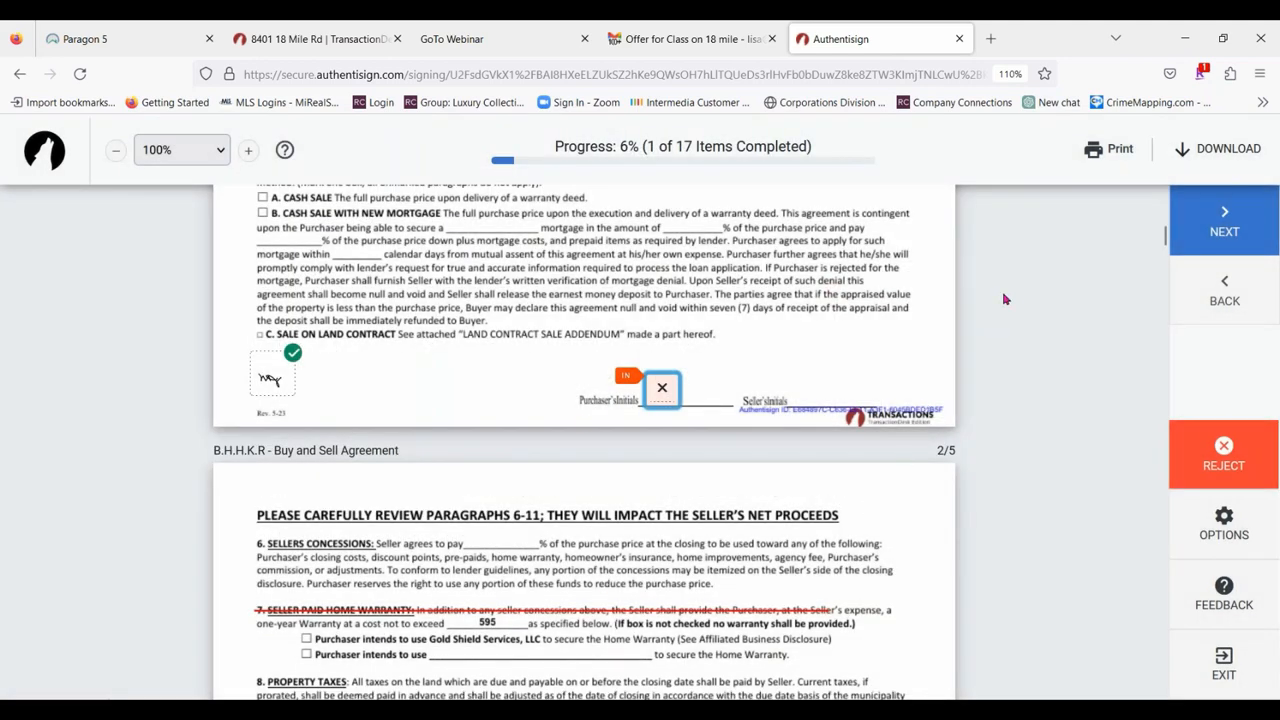
Complete the remaining initials and the other marked fields, in order, through the bottom of page 5 of the Buy and Sell Agreement.
left_click(662, 398)
left_click(272, 400)
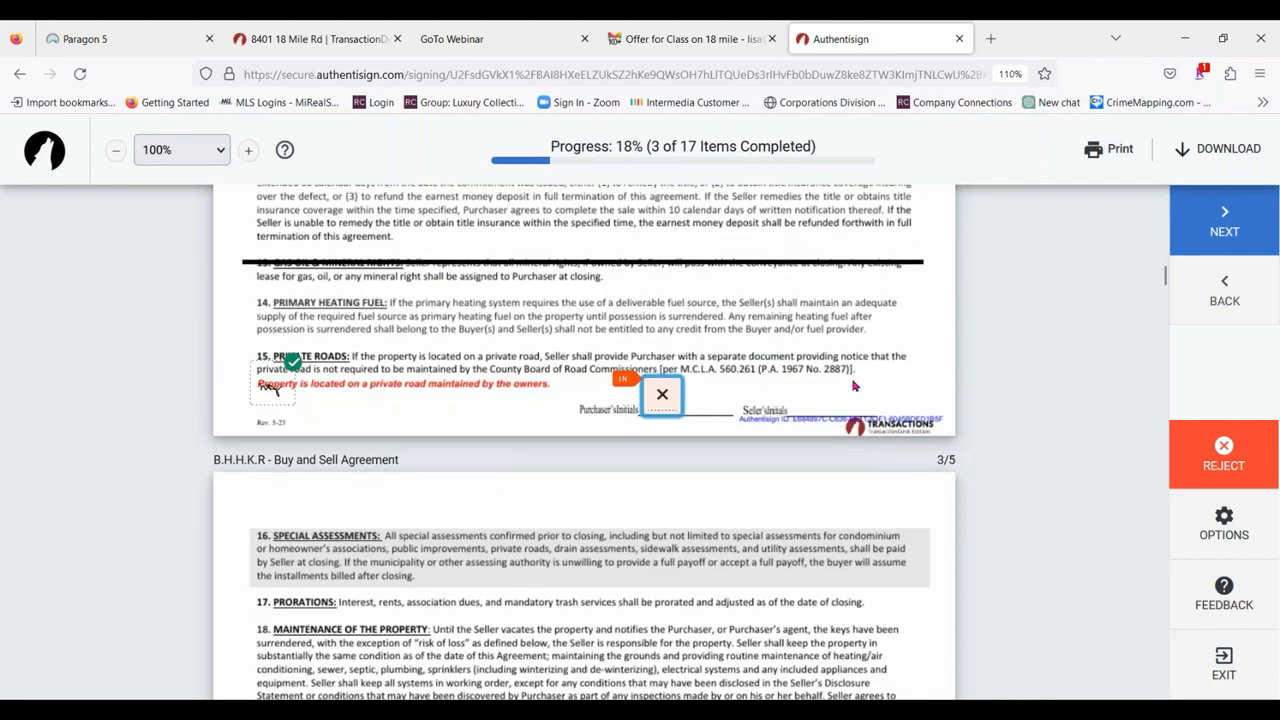
left_click(660, 395)
left_click(326, 402)
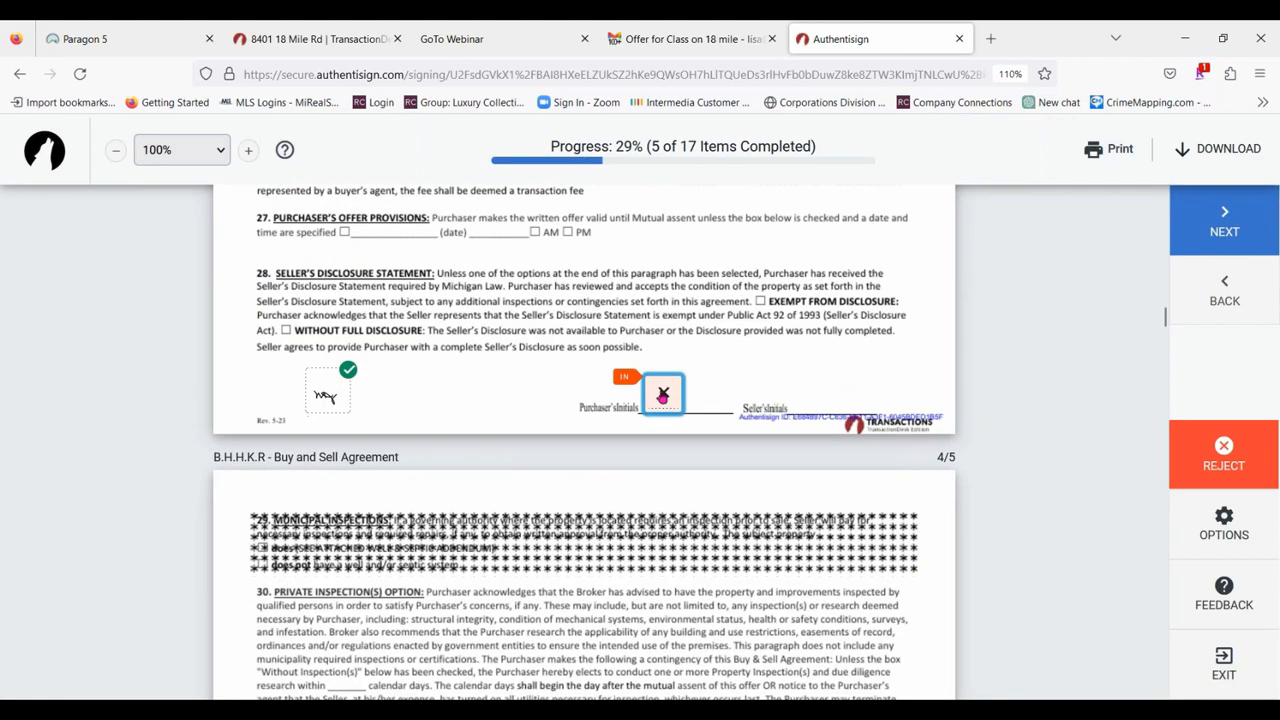
left_click(663, 400)
left_click(272, 398)
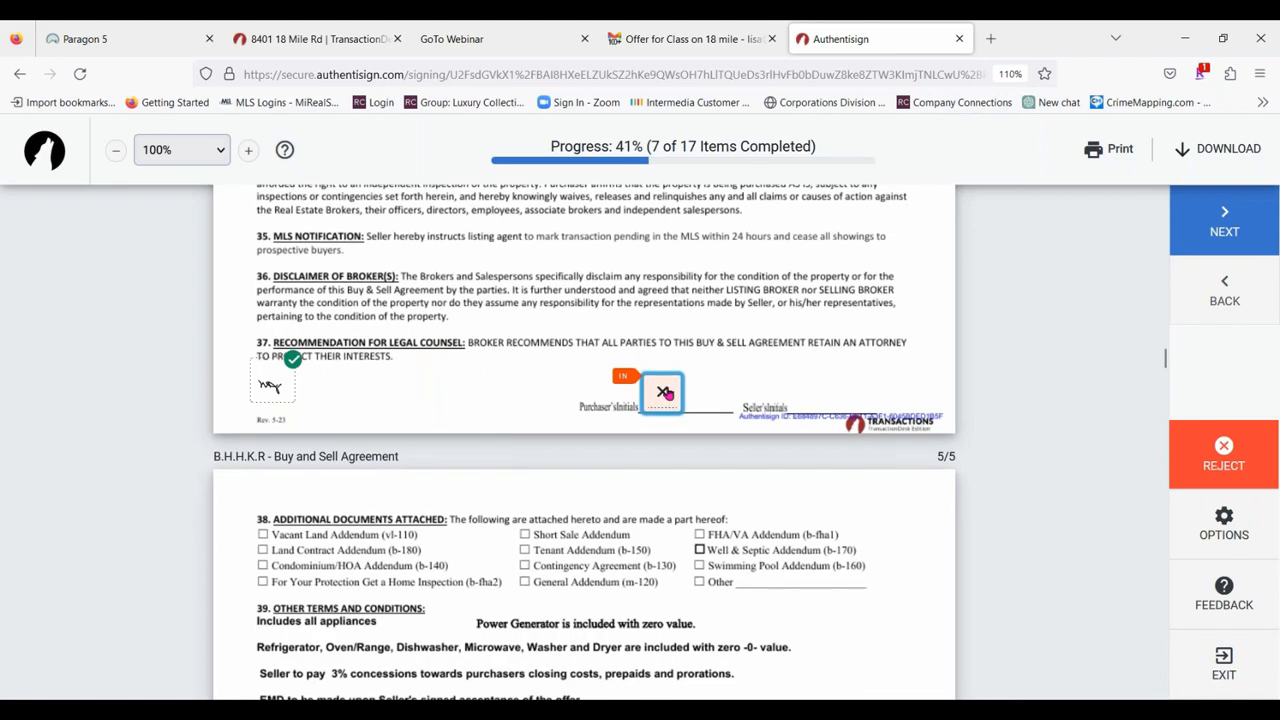
left_click(662, 398)
left_click(367, 396)
left_click(272, 400)
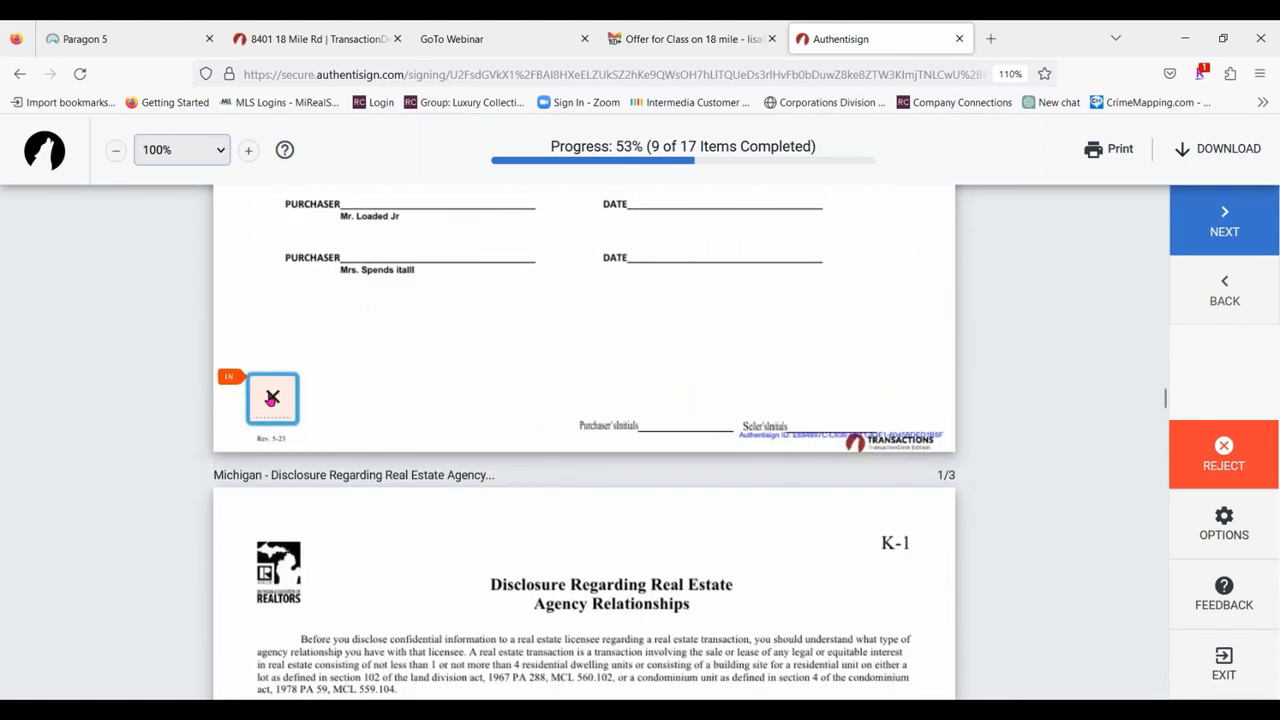
Complete the next marked fields in order, including the signature in the acknowledgment of the real estate agency disclosure.
left_click(342, 396)
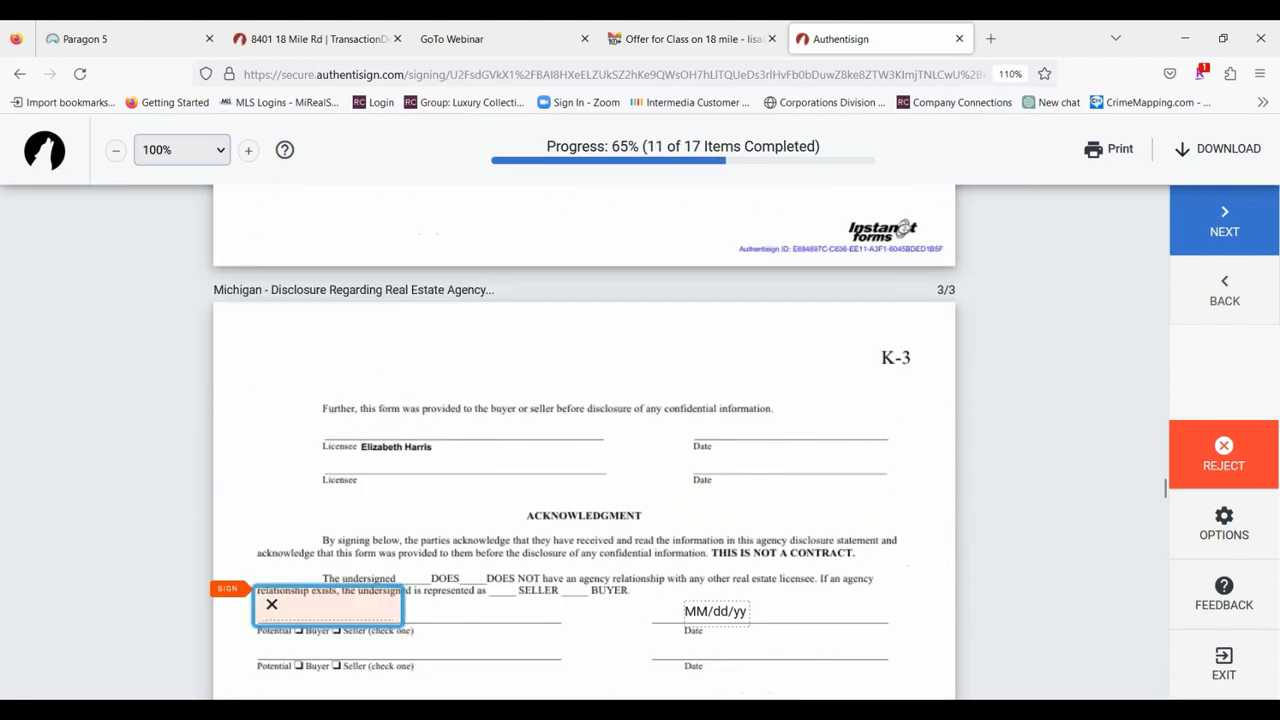
left_click(304, 400)
left_click(308, 388)
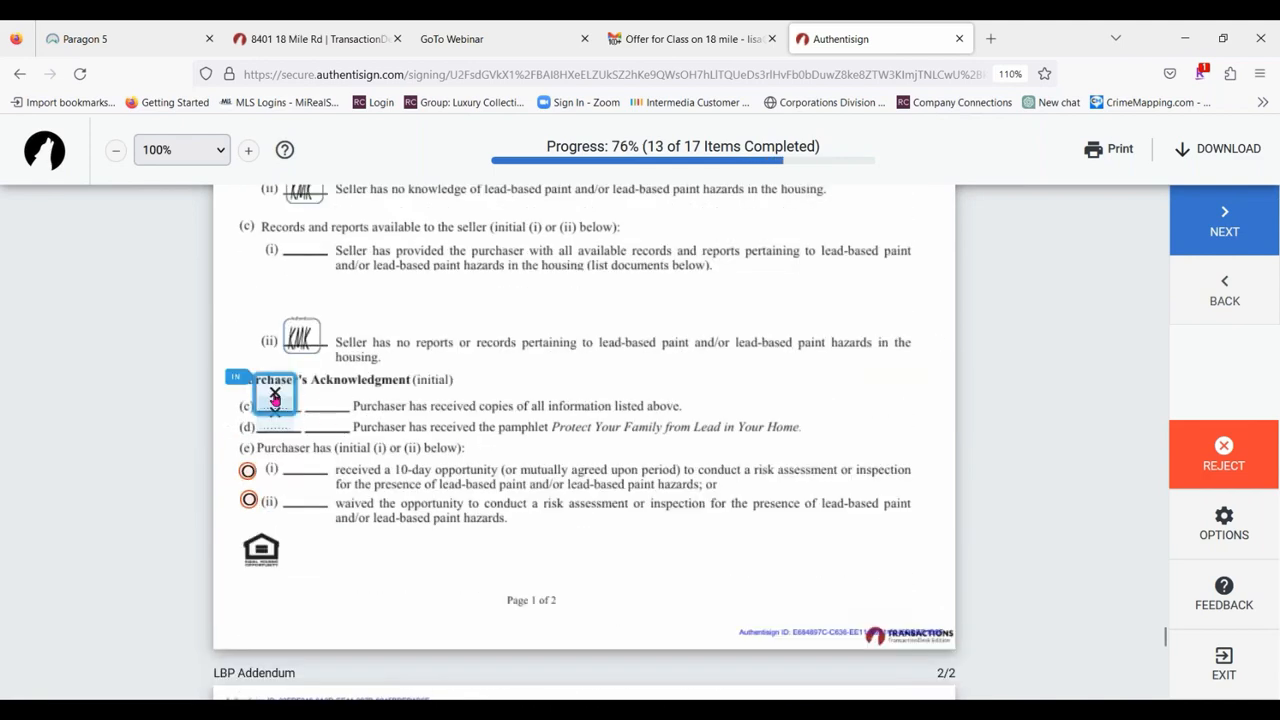
Accept the purchaser's initials for acknowledgments (c) and (d) on page 1 of the LBP Addendum.
left_click(275, 398)
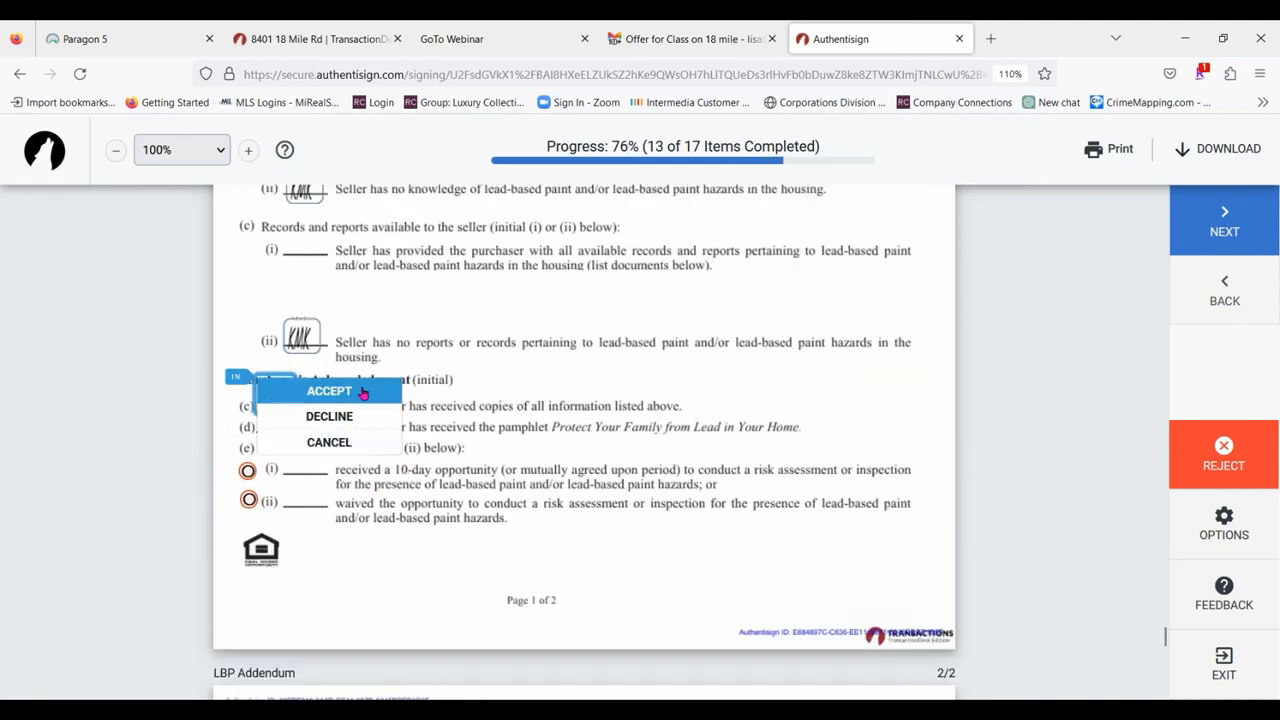
left_click(362, 392)
left_click(282, 403)
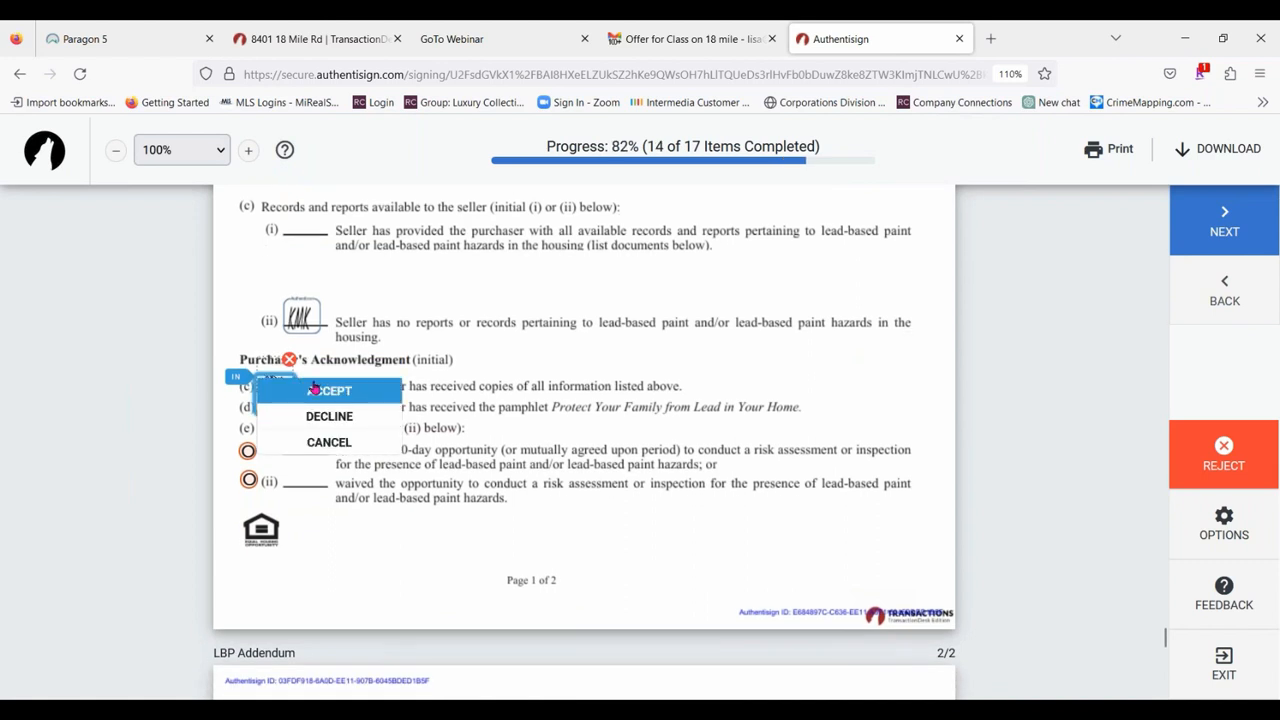
left_click(316, 390)
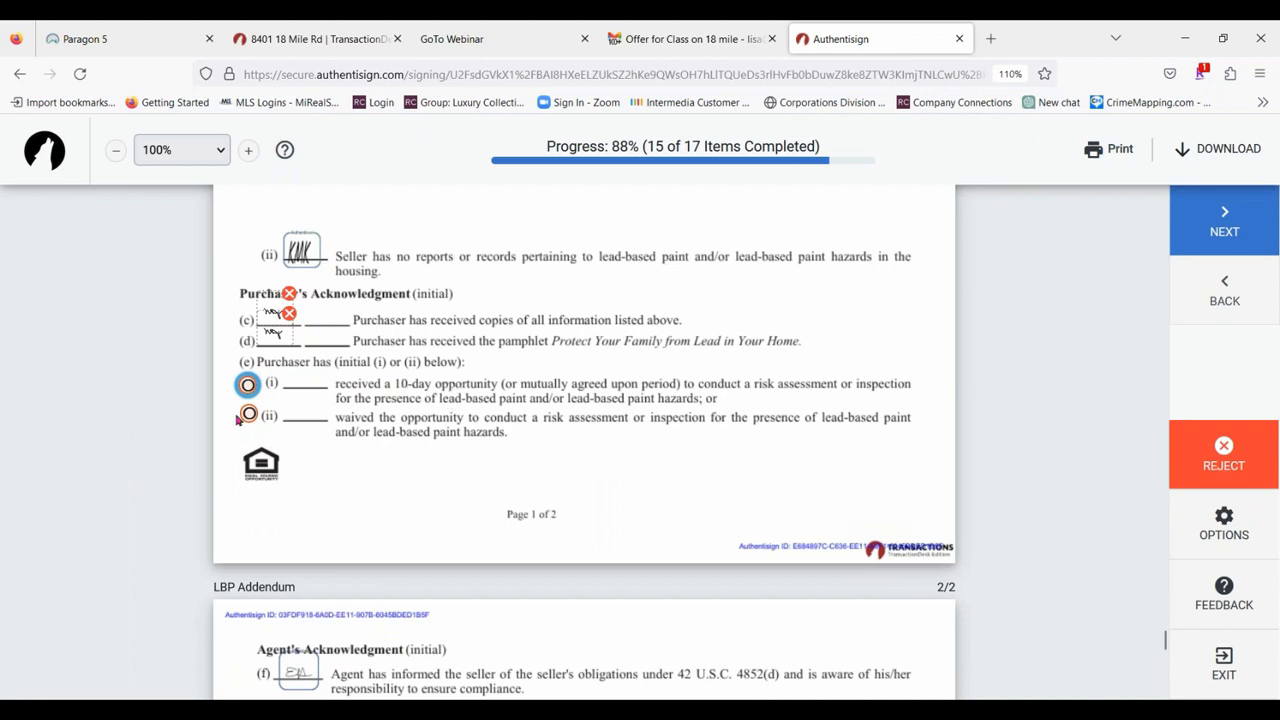
Mark option (i) under purchaser item (e) and change the choice to (ii), waiving the lead-based paint risk assessment.
left_click(247, 384)
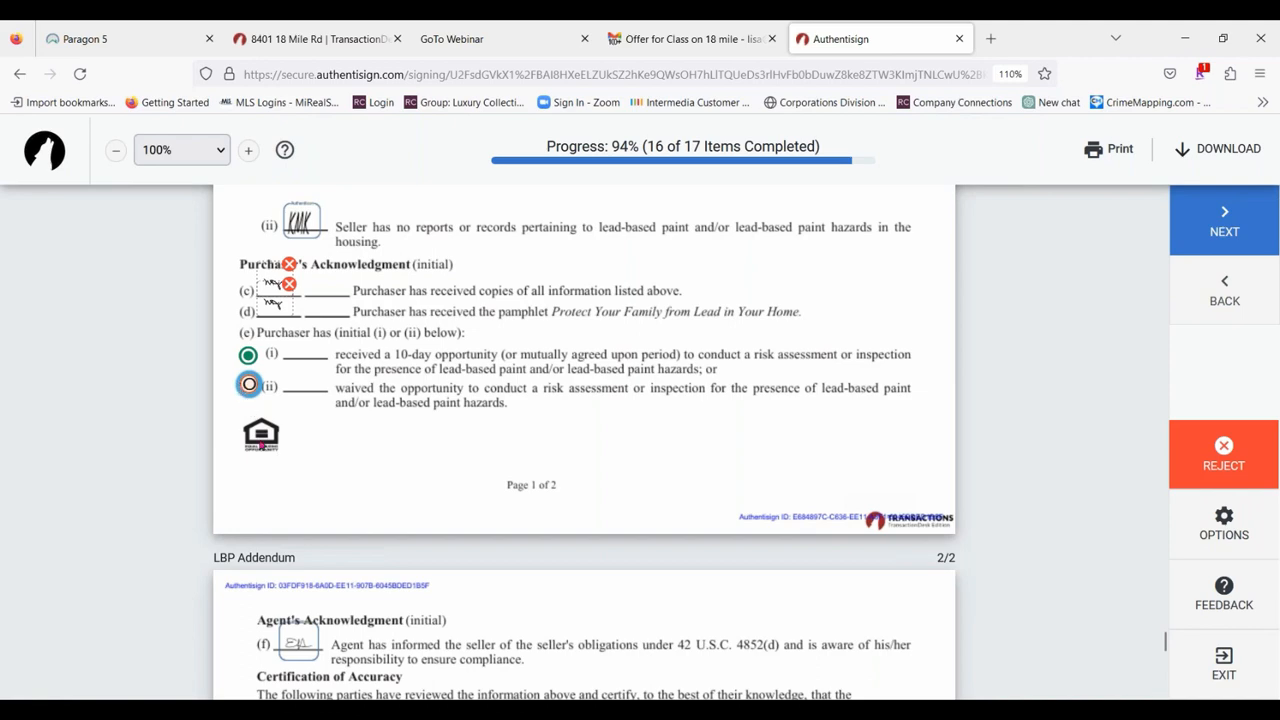
left_click(246, 384)
scroll(418, 300, "up", 3)
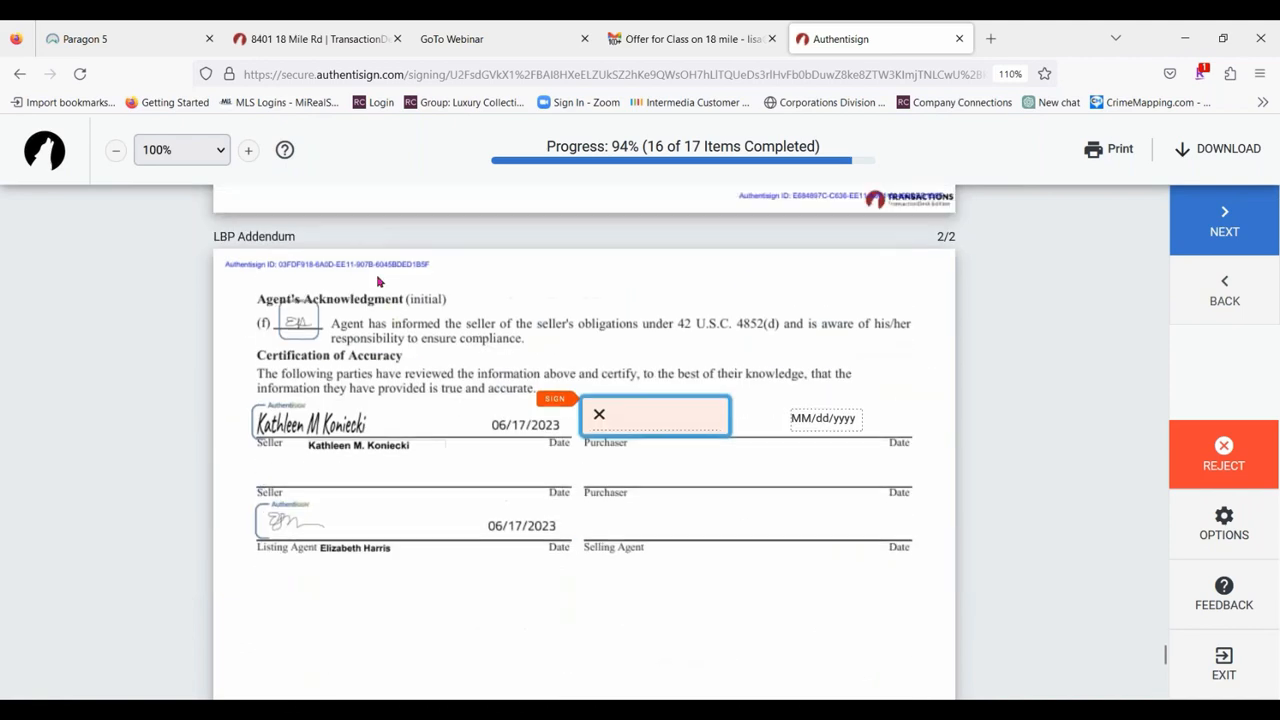
Sign the purchaser line under Certification of Accuracy on page 2 of the LBP Addendum, complete the signing and close the signing page.
scroll(708, 465, "down", 3)
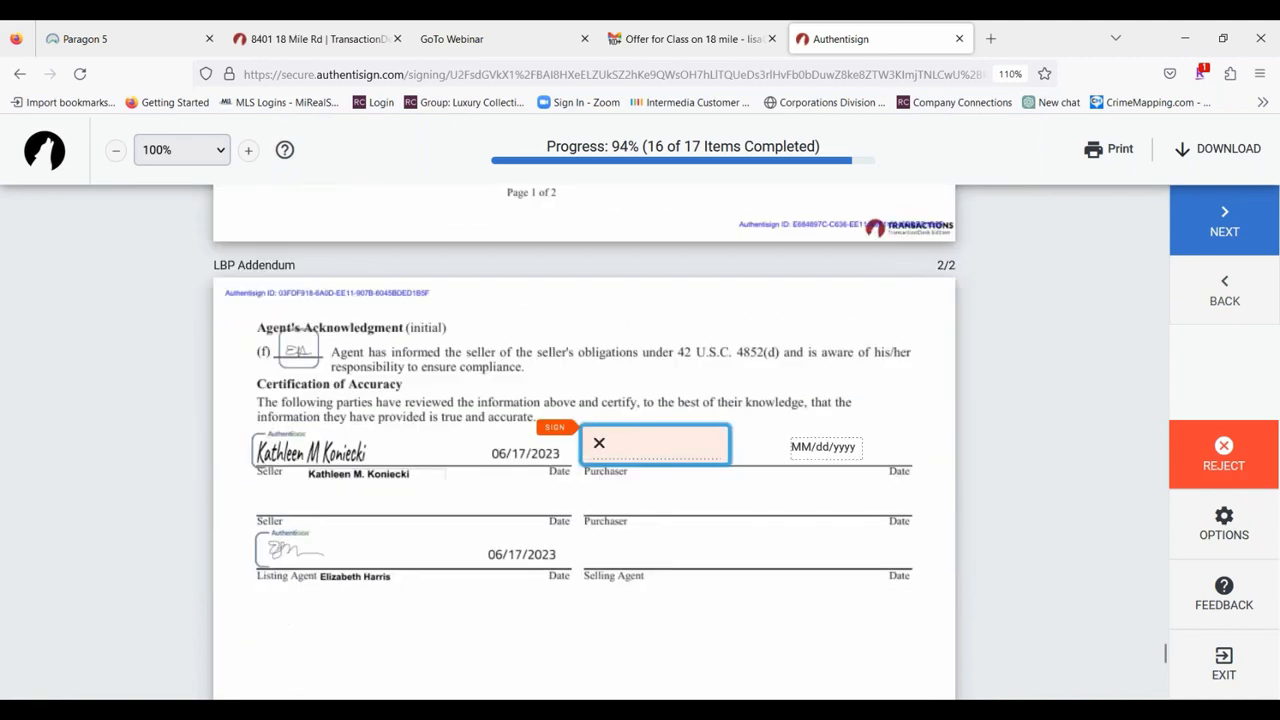
left_click(683, 396)
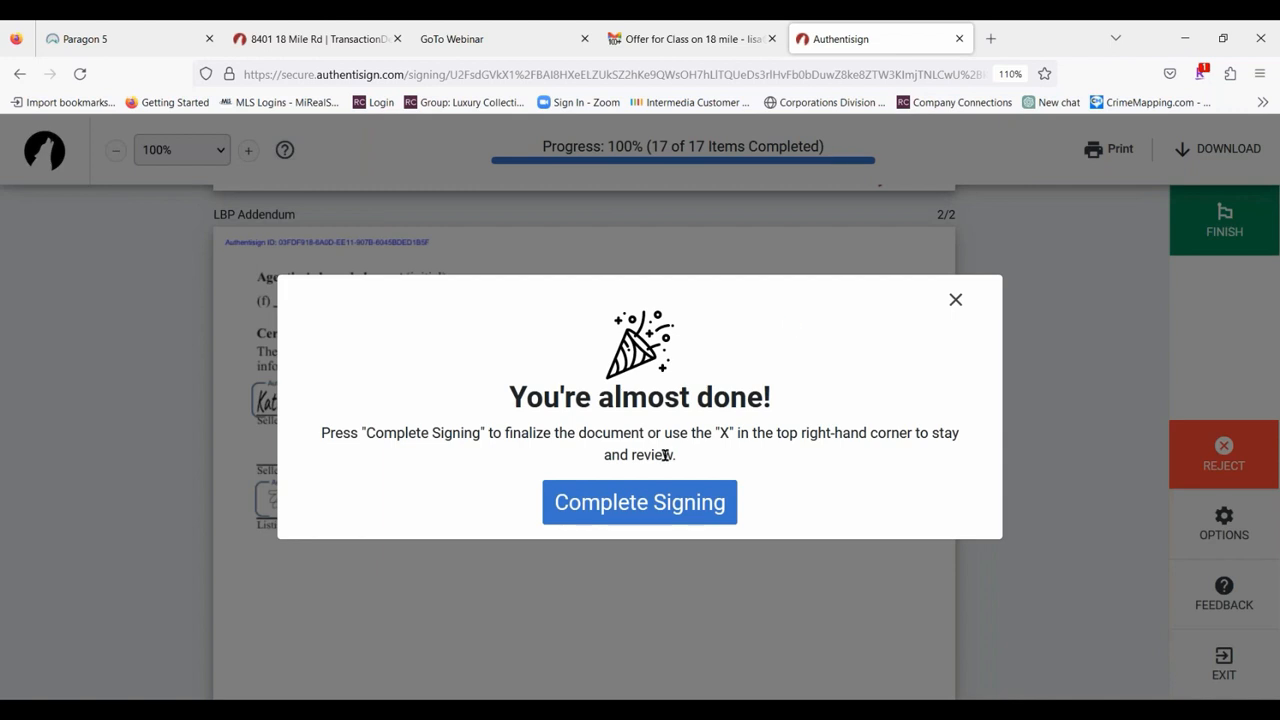
left_click(660, 502)
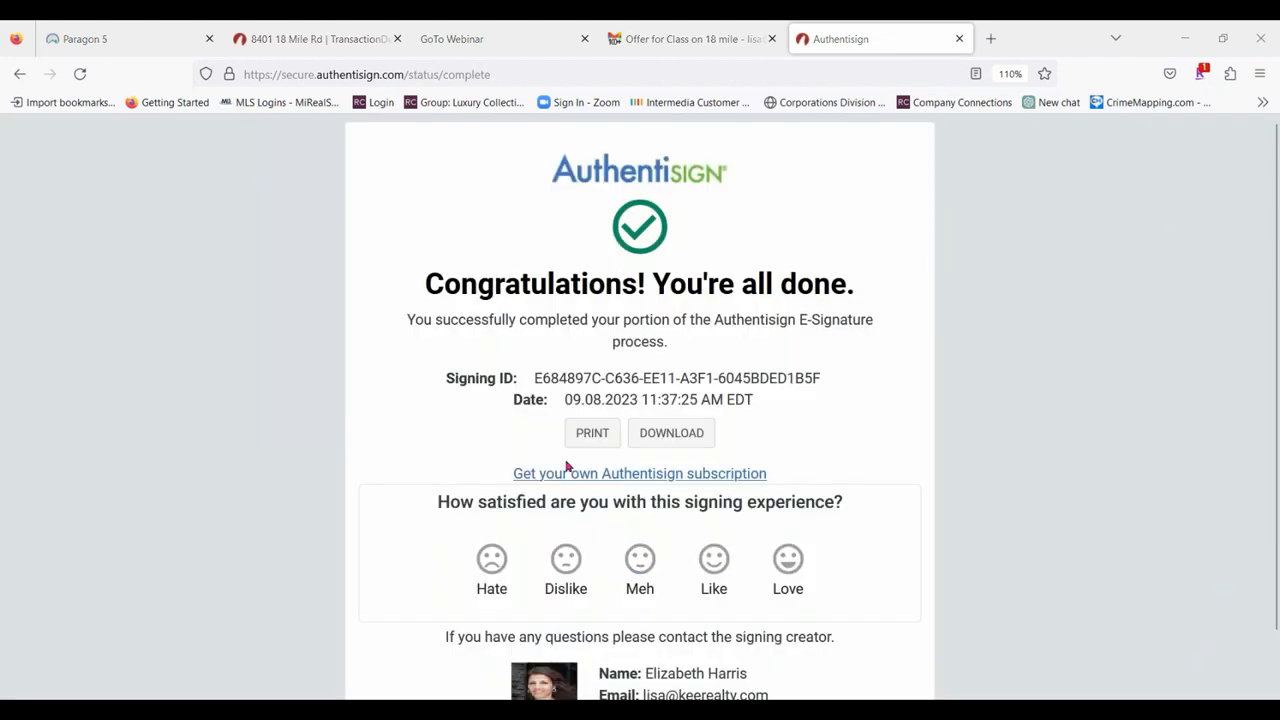
left_click(957, 38)
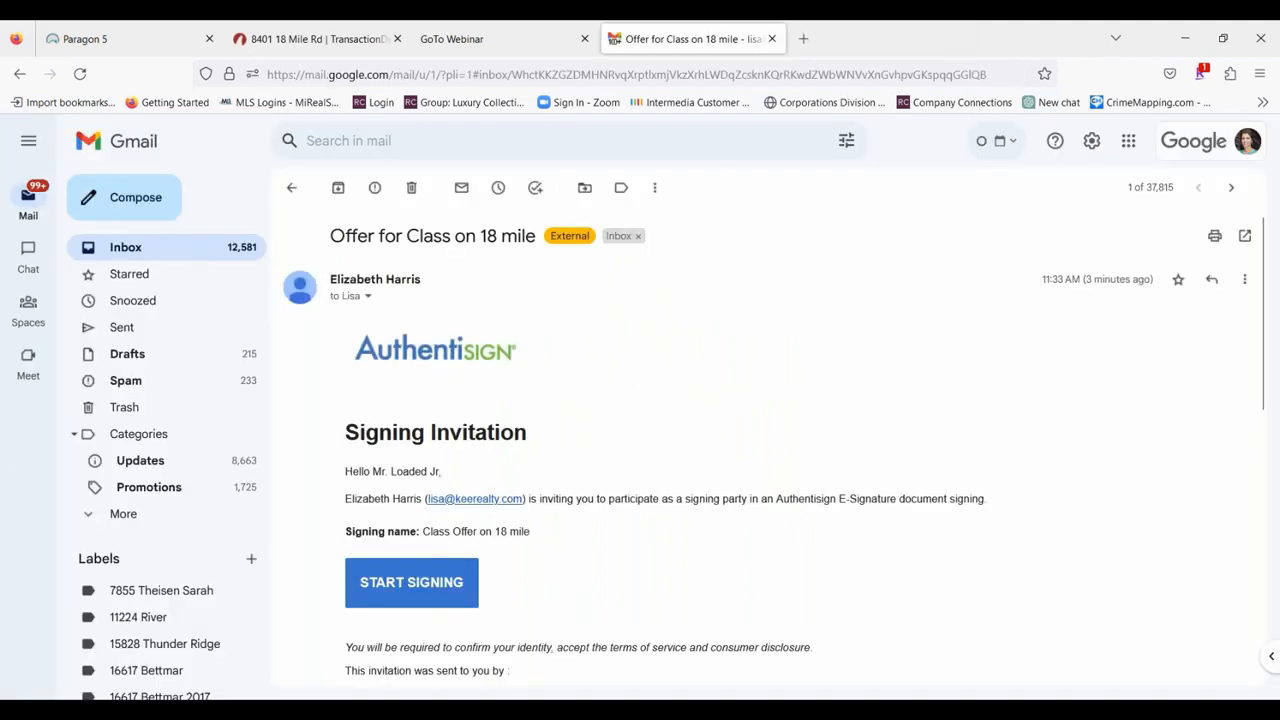
Open the newest Authentisign signing update email for the class offer, read its action details and return to the inbox.
left_click(148, 250)
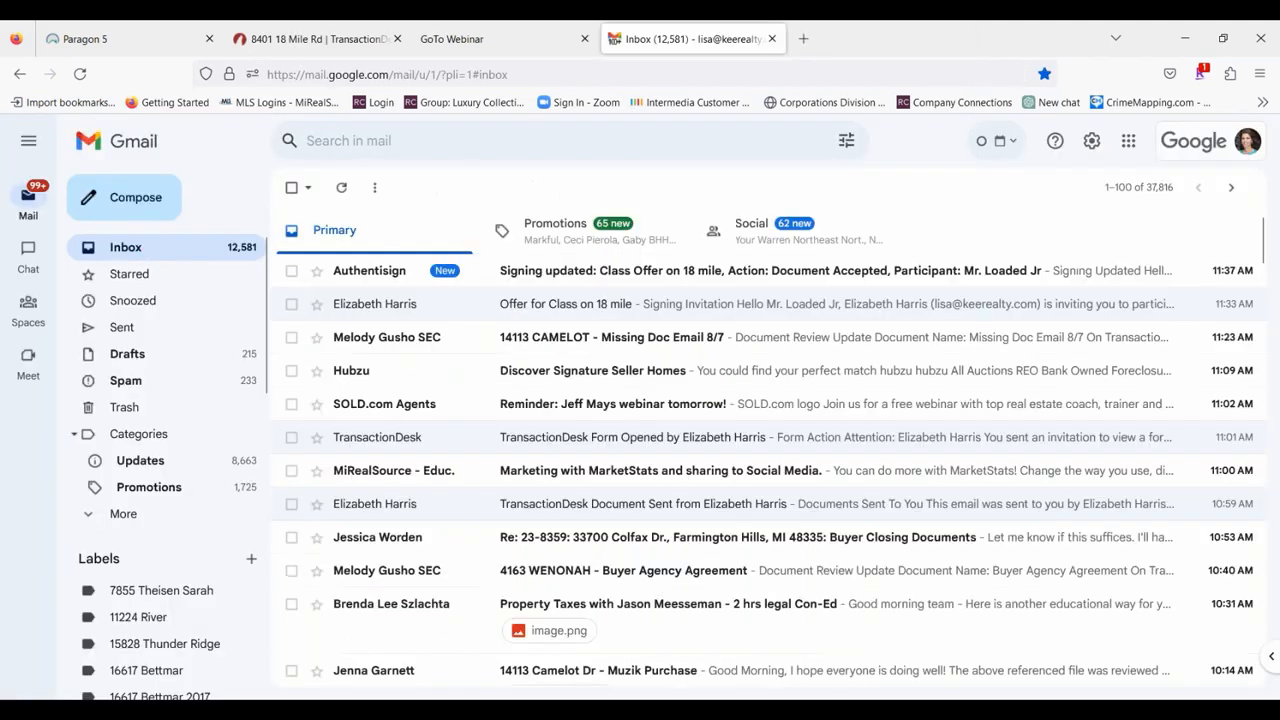
left_click(749, 272)
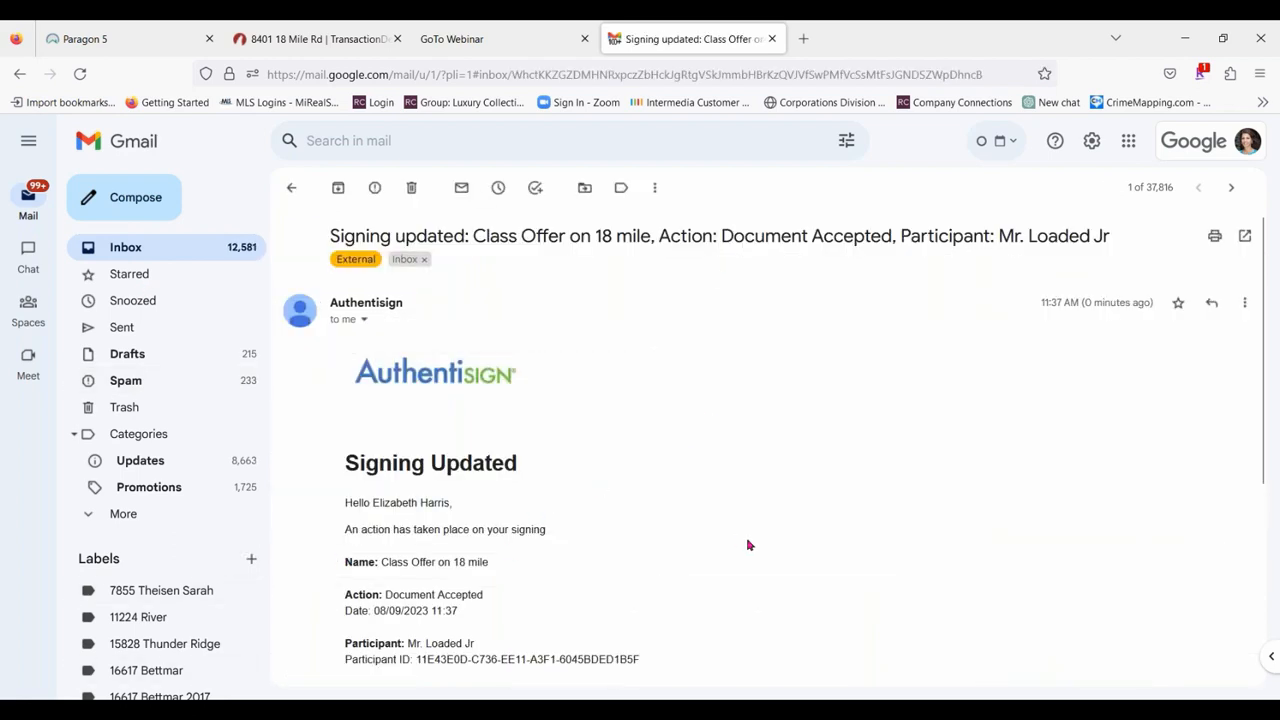
scroll(625, 504, "down", 2)
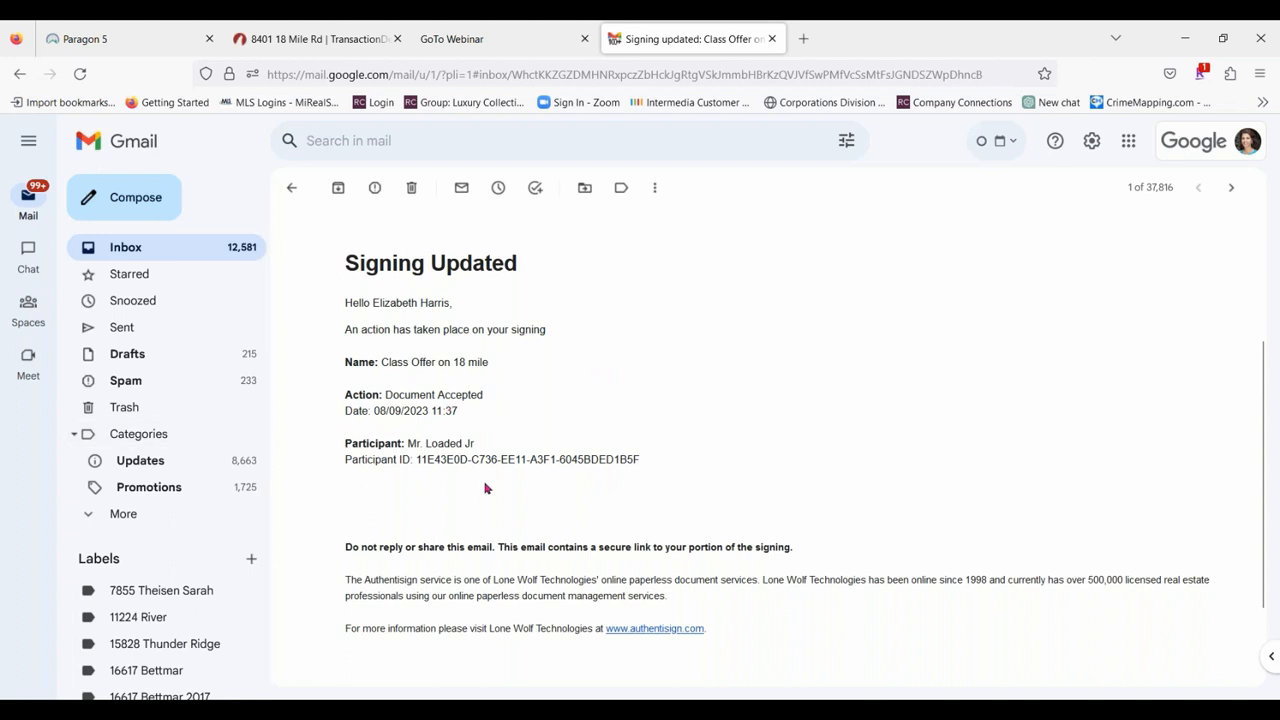
scroll(485, 488, "up", 4)
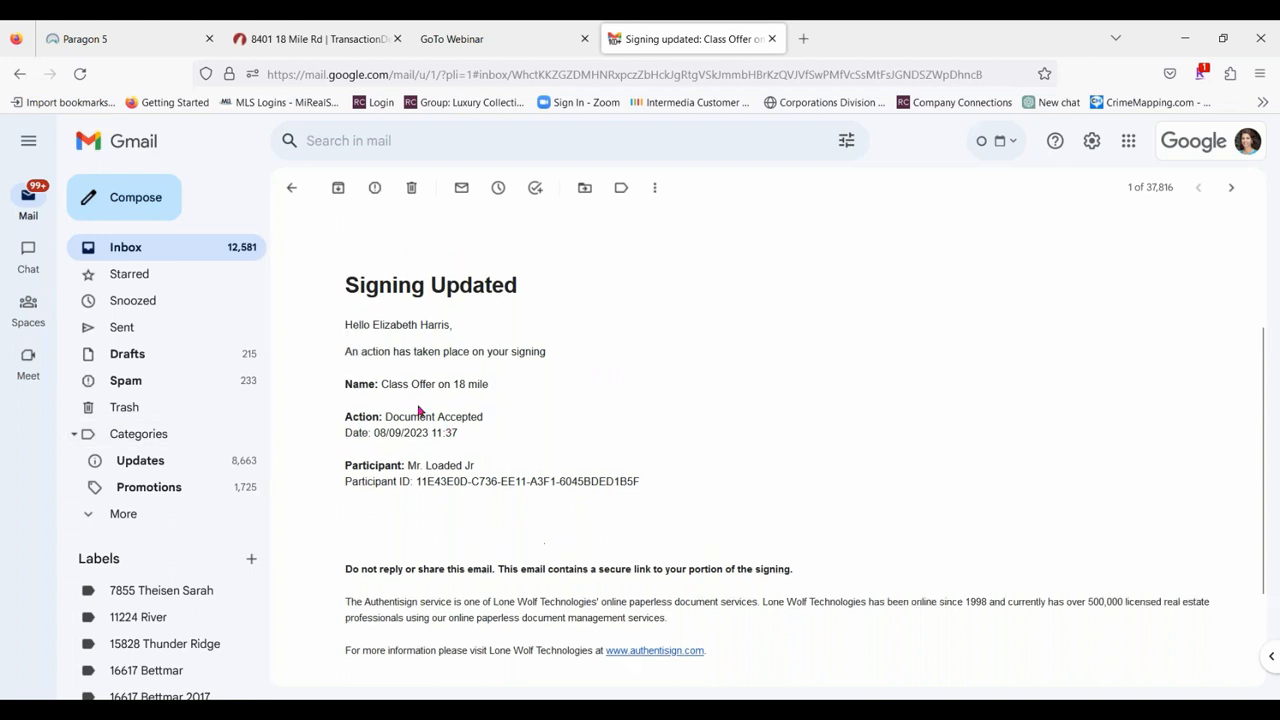
left_click(291, 187)
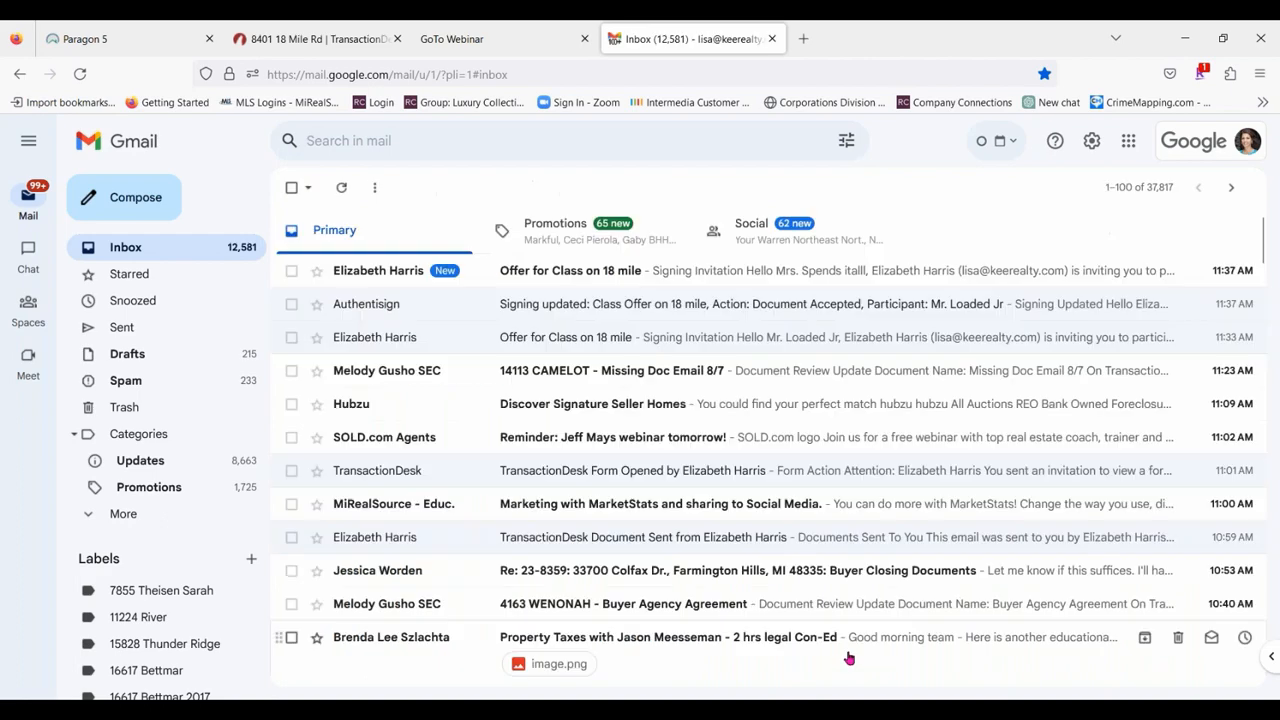
Start signing from the second purchaser's invitation email for the 18 mile offer and accept the participant acknowledgement.
left_click(690, 271)
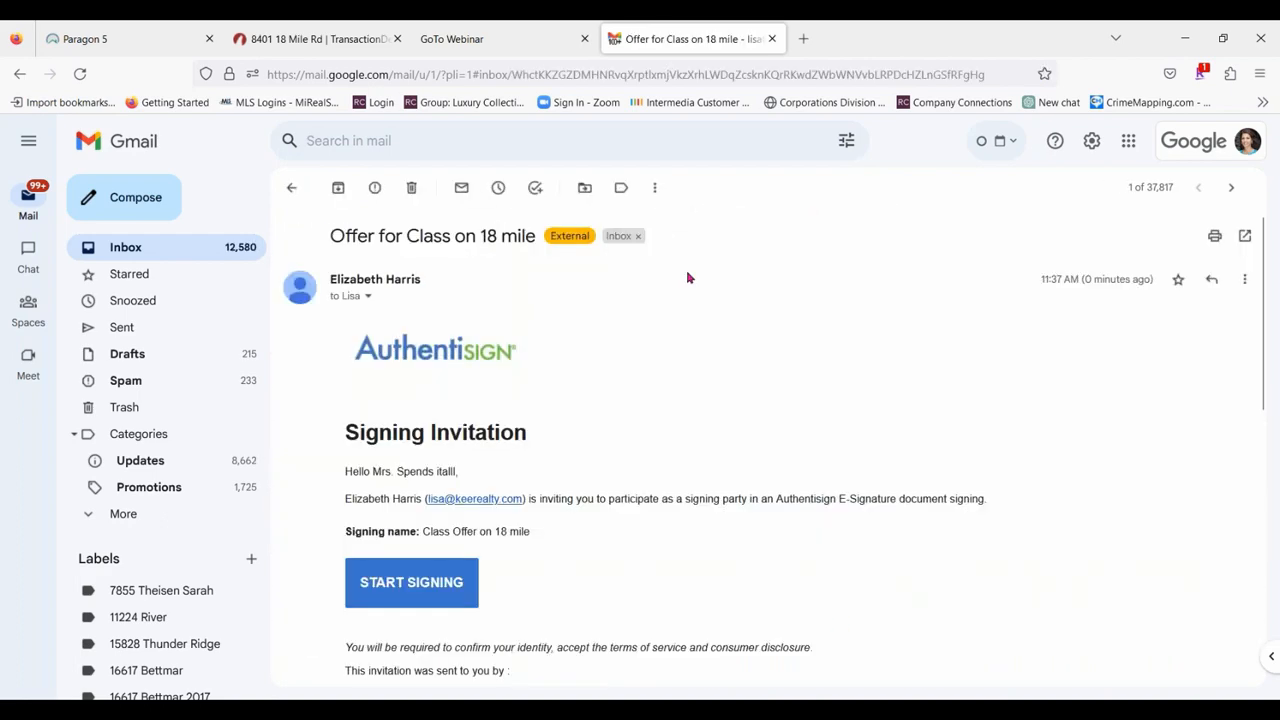
scroll(481, 292, "down", 3)
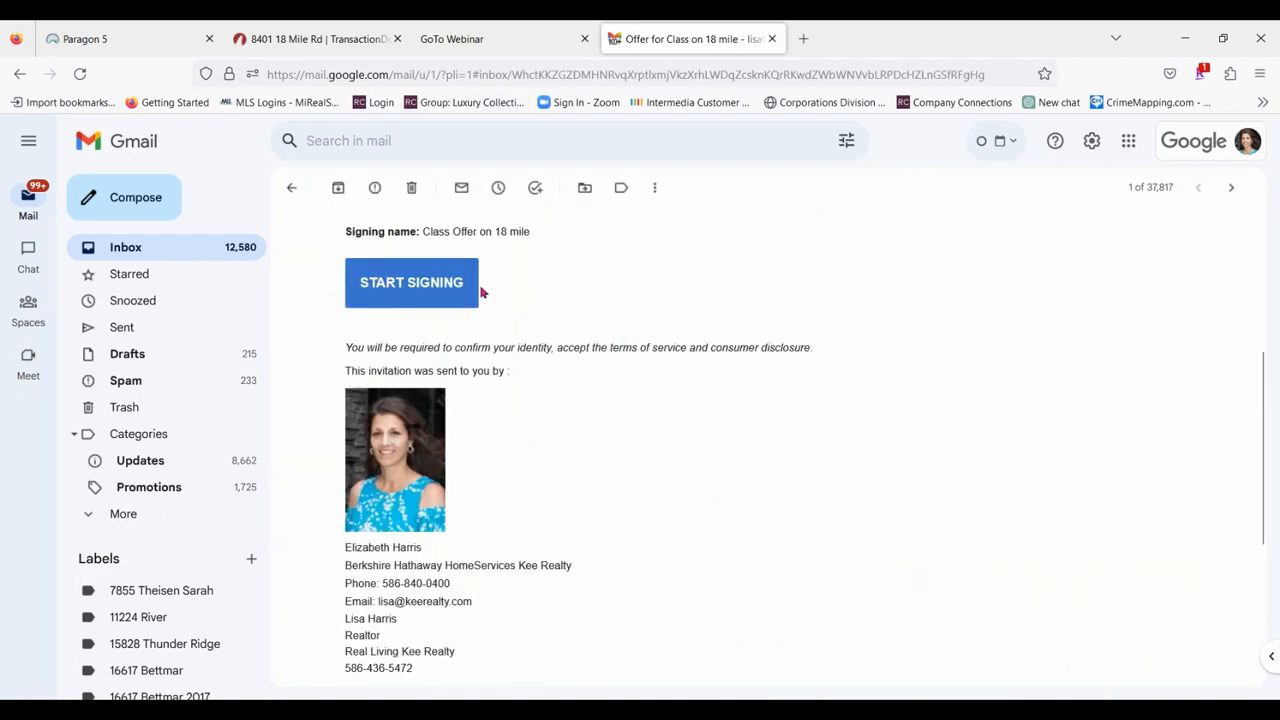
left_click(447, 293)
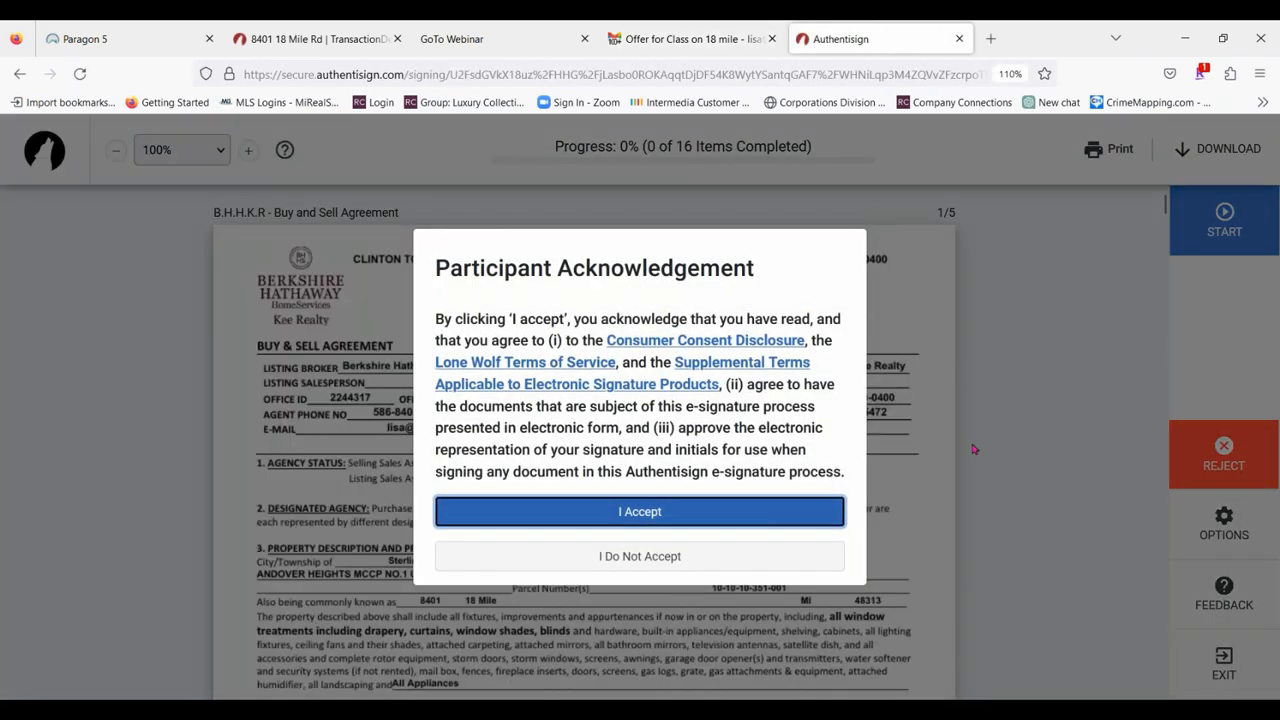
left_click(711, 513)
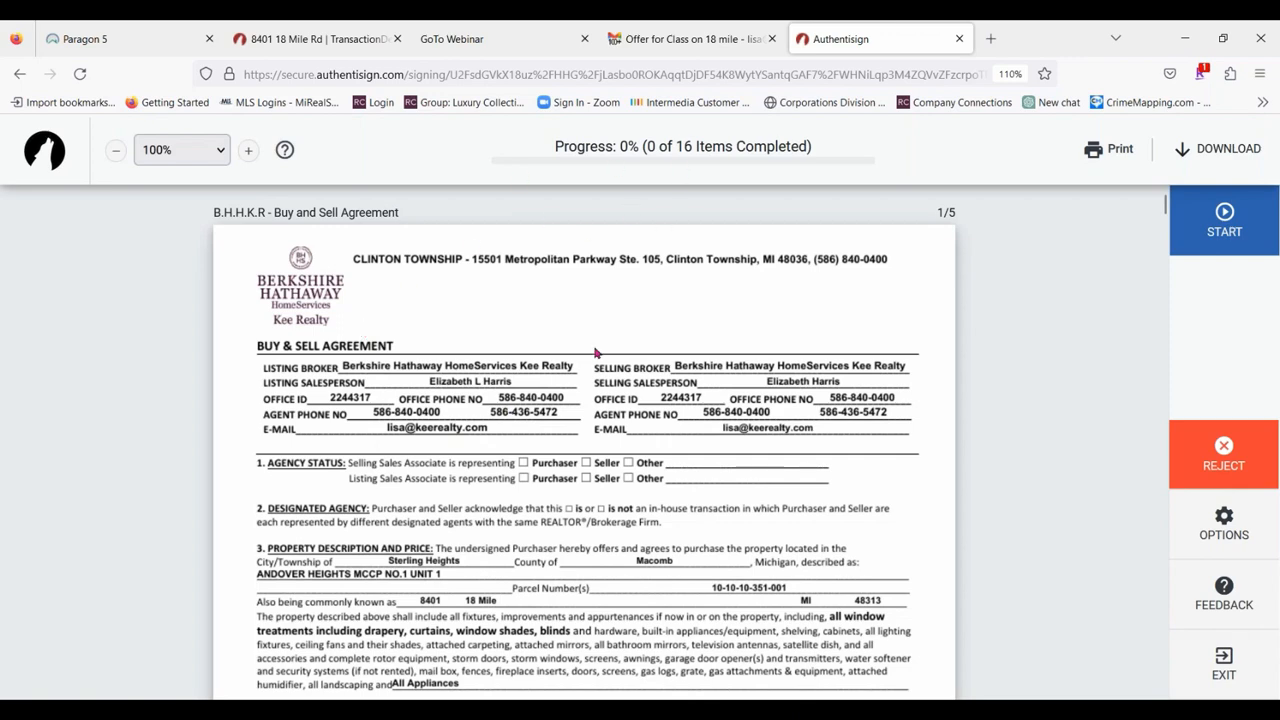
Begin at the first initial field and set the signature style, trying Sue Ellen Francisco and then choosing Rouge Script.
scroll(595, 352, "down", 2)
left_click(1195, 210)
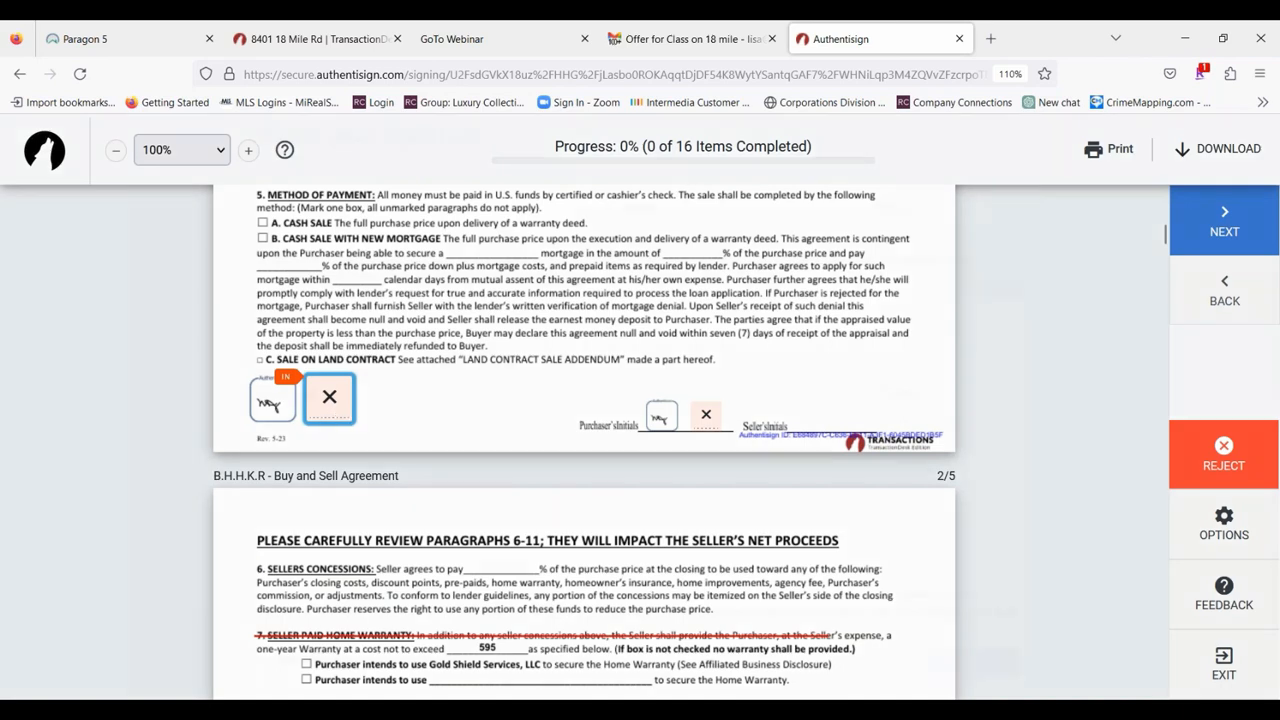
left_click(329, 398)
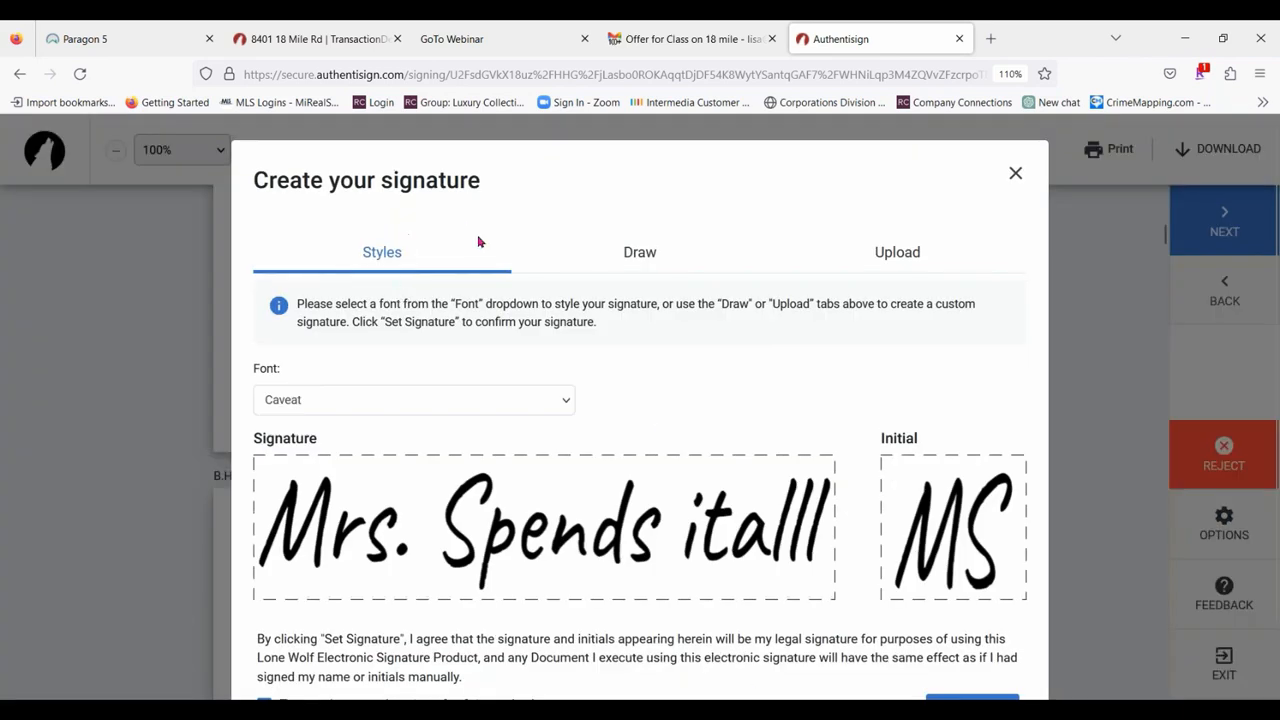
left_click(352, 397)
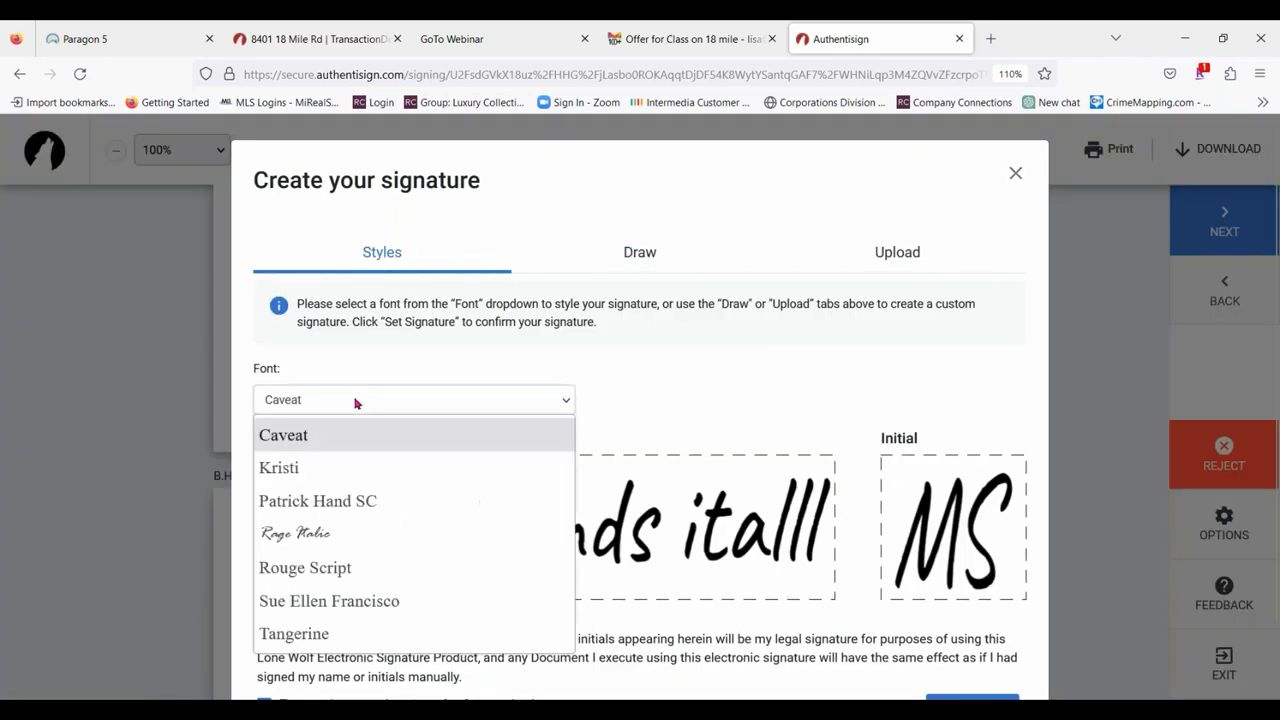
left_click(333, 602)
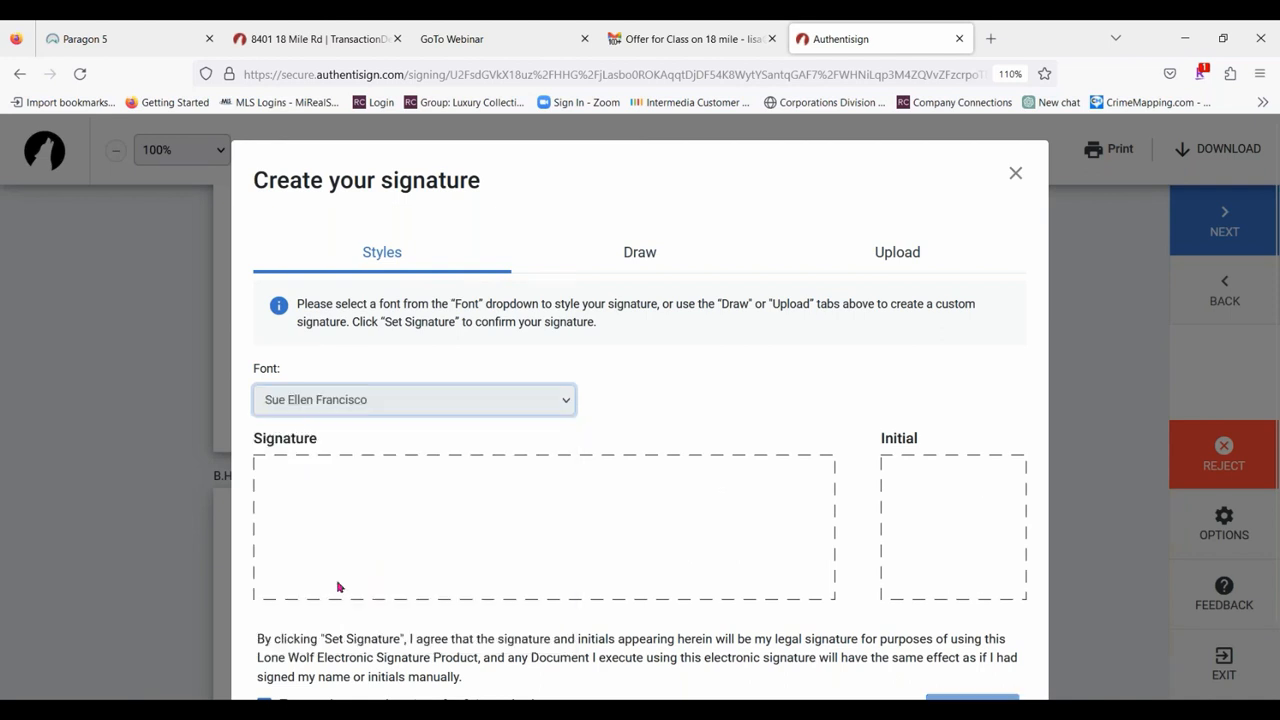
left_click(408, 397)
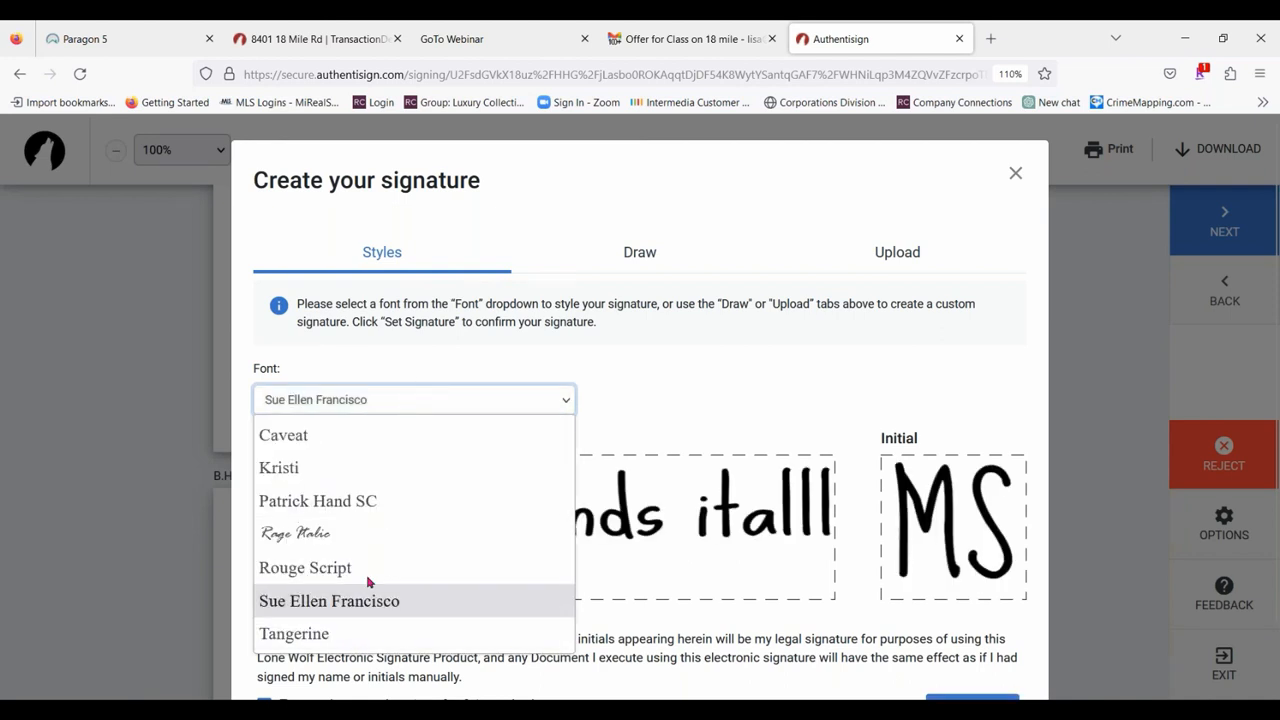
left_click(366, 568)
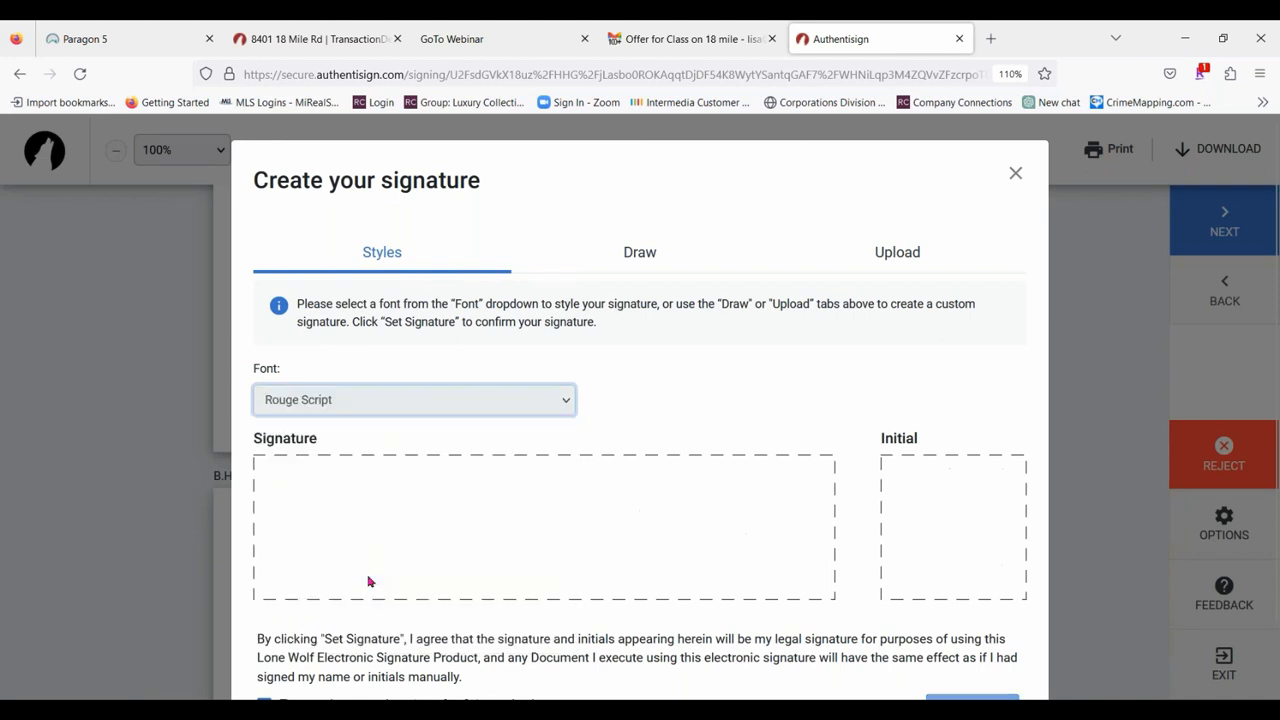
scroll(980, 615, "down", 1)
left_click(969, 650)
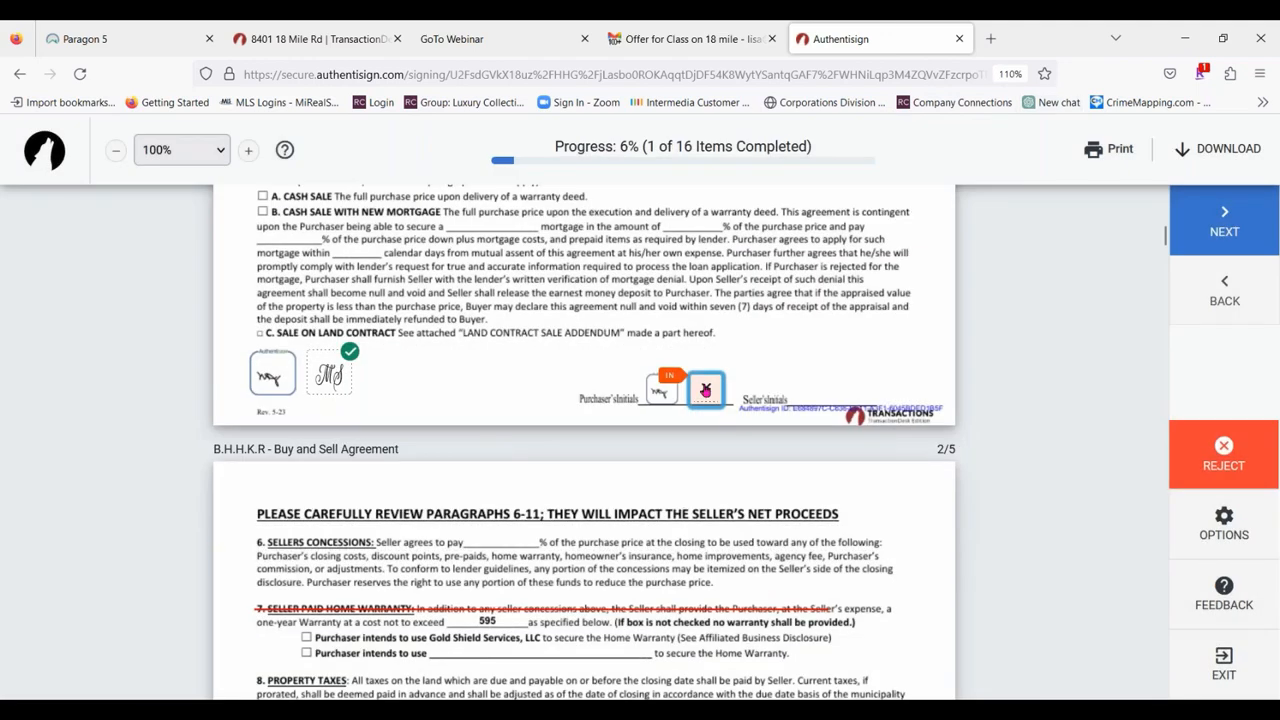
Fill in the second purchaser's remaining marked initials in the Buy and Sell Agreement, in order, up to the paragraph 42 signature.
left_click(705, 389)
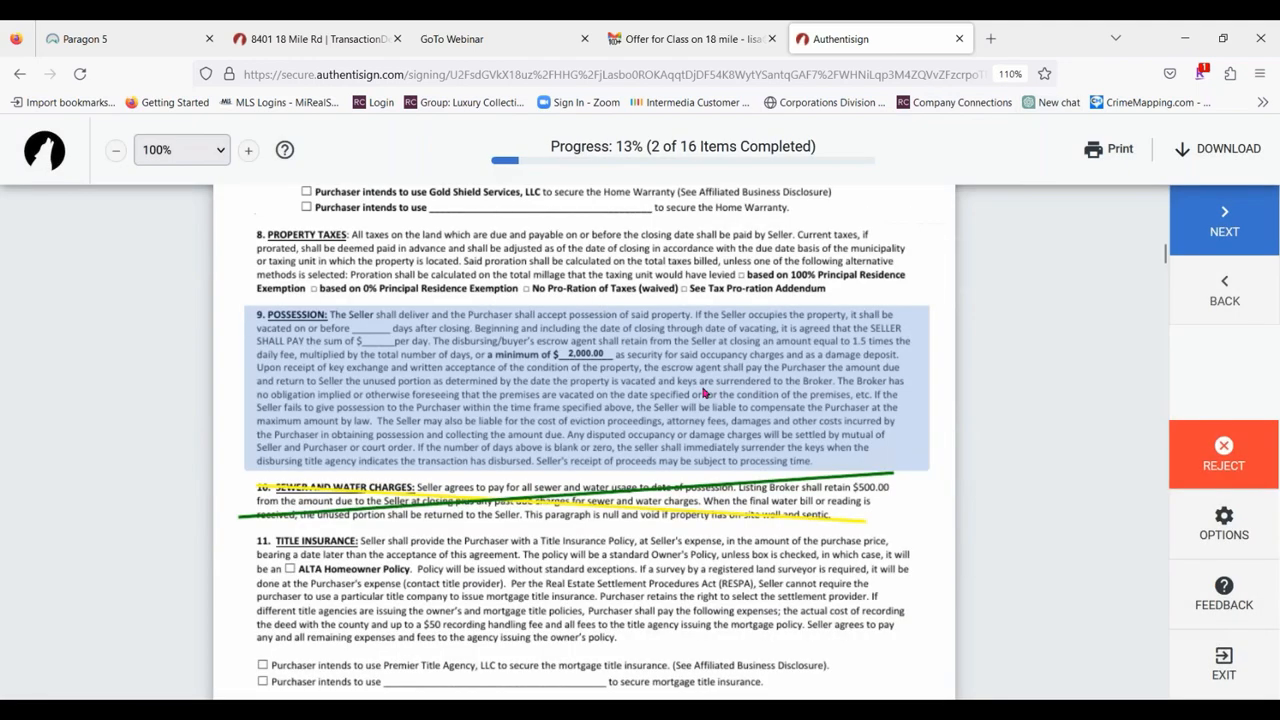
left_click(706, 405)
left_click(707, 398)
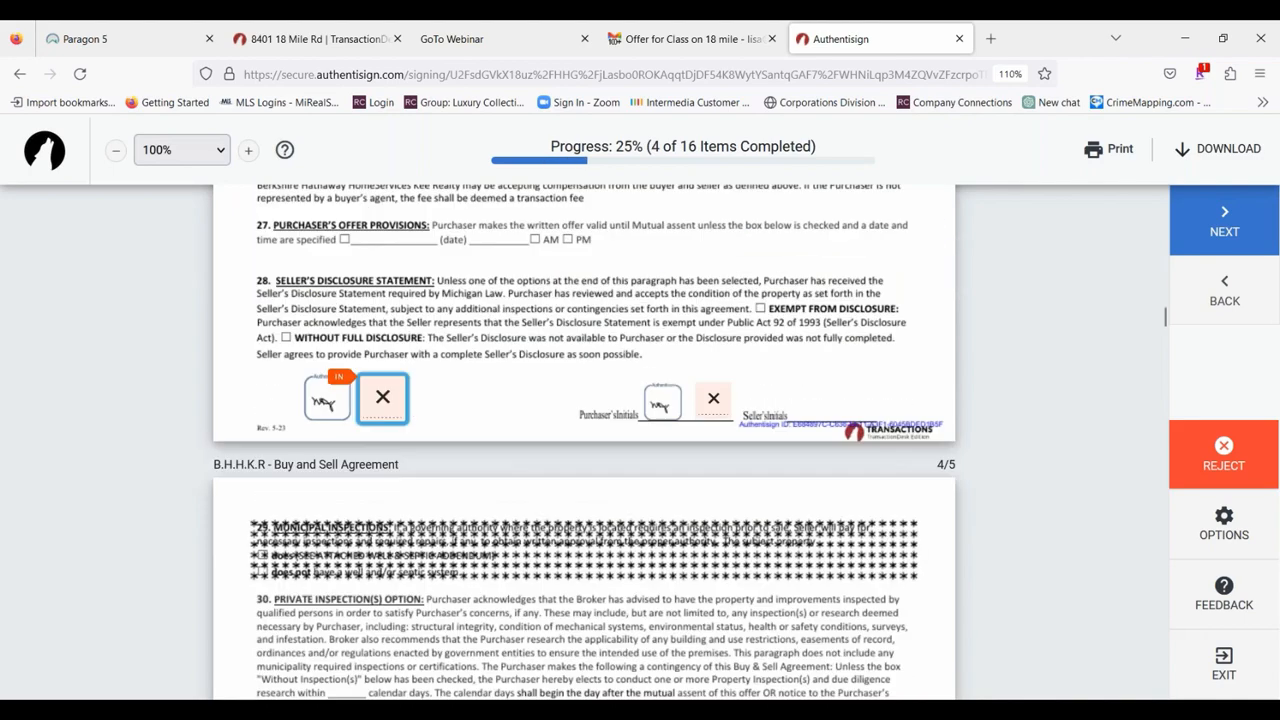
left_click(385, 405)
left_click(711, 401)
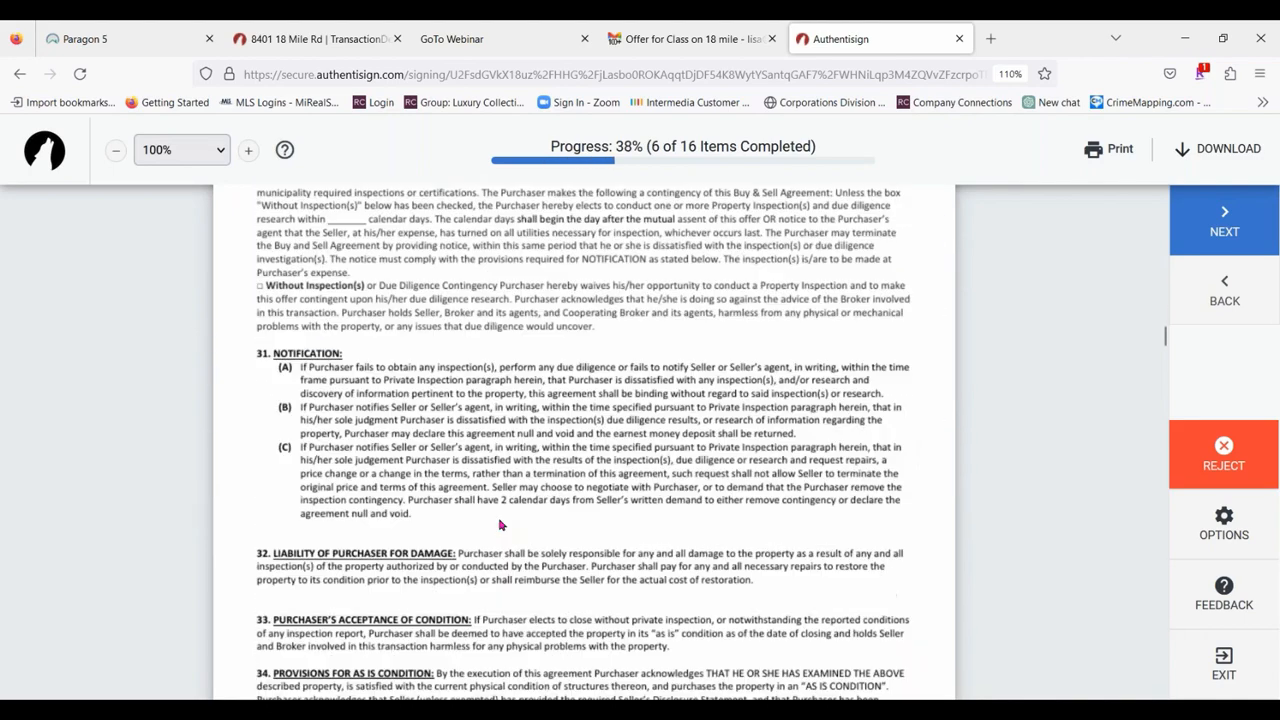
left_click(318, 415)
left_click(708, 404)
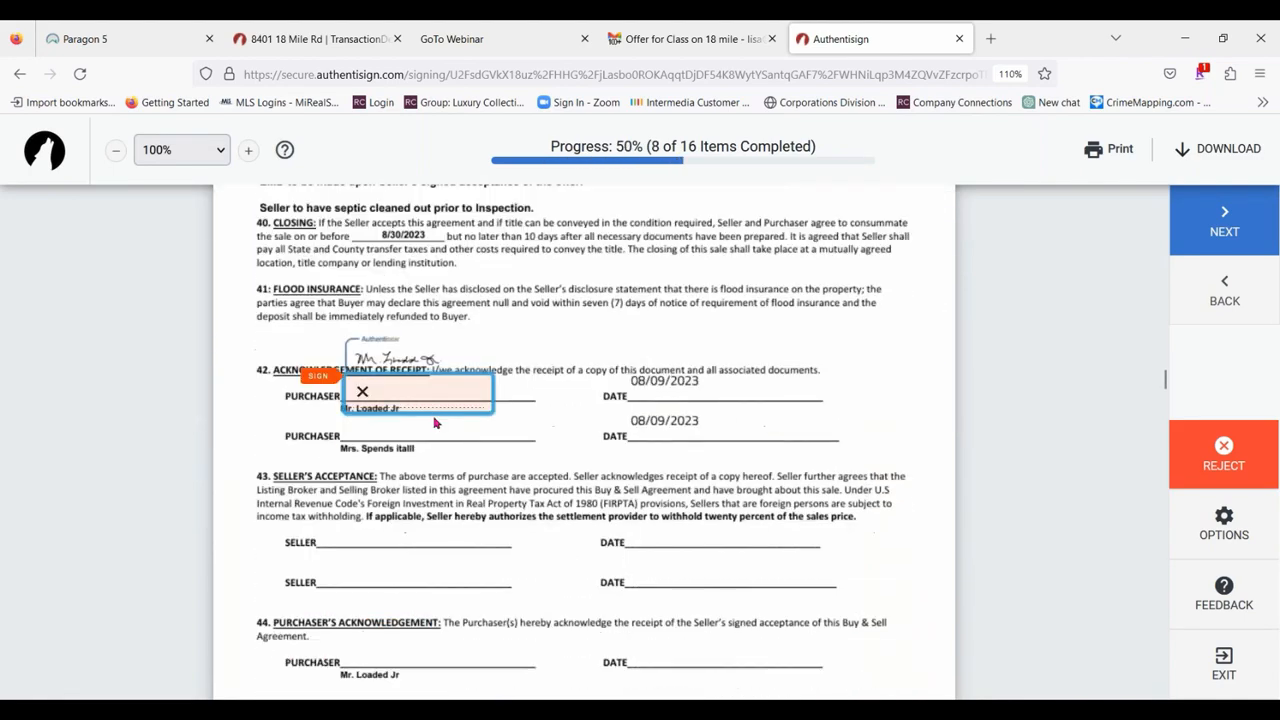
Sign the second purchaser's paragraph 42 receipt acknowledgment and complete the following marked fields through the buyer signature on the seller's disclosure statement.
left_click(428, 390)
left_click(327, 405)
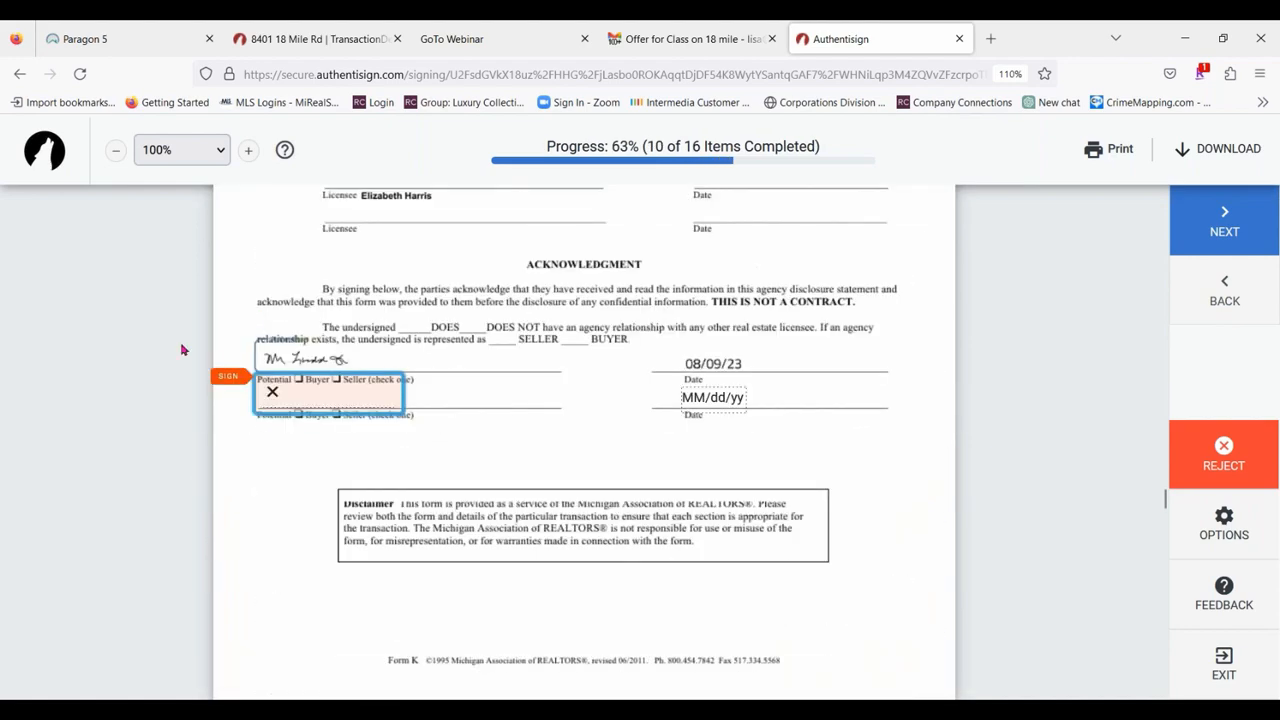
left_click(341, 405)
left_click(352, 402)
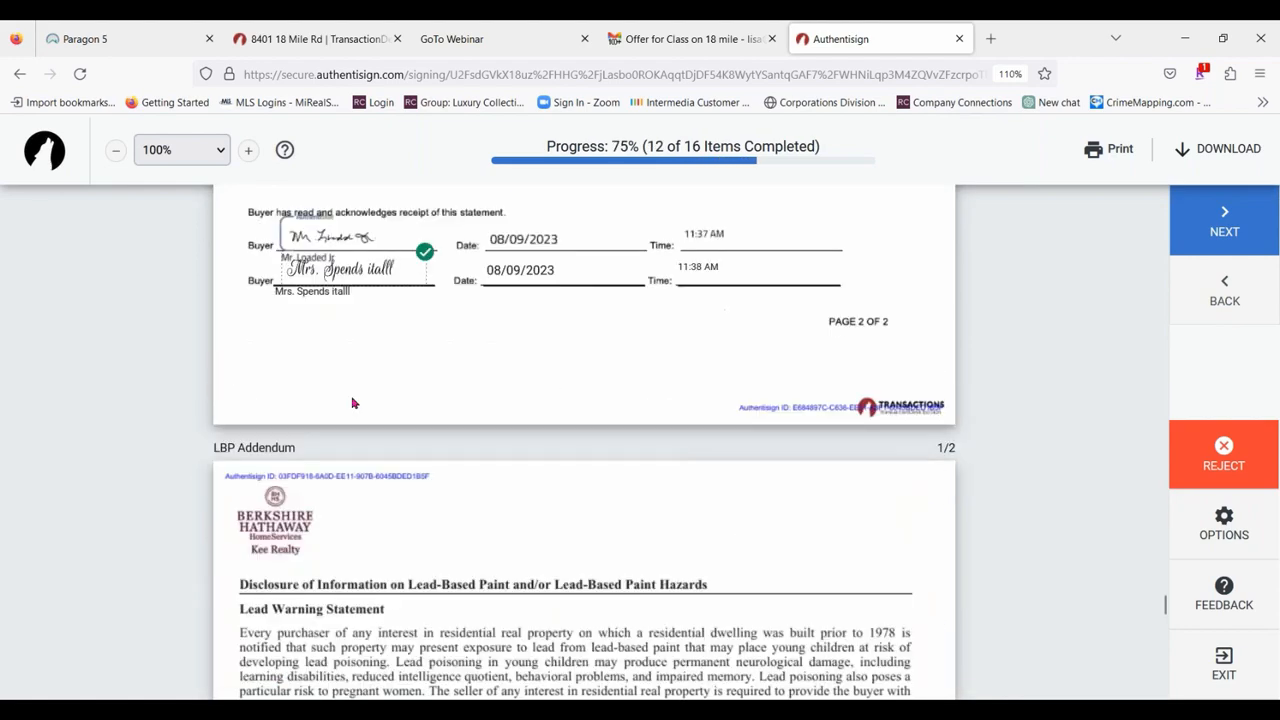
Accept the second purchaser's initials for (c) and (d) on the LBP Addendum and initial option (ii) under (e), checking the choice.
left_click(327, 397)
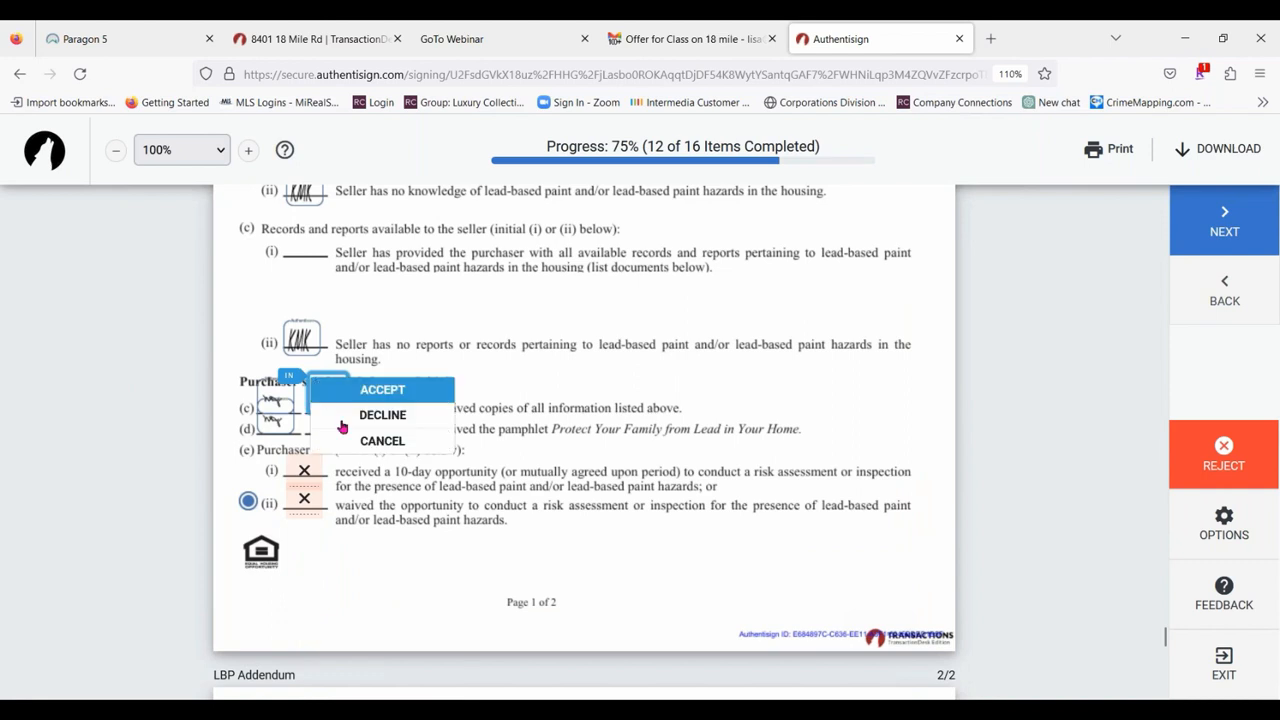
left_click(403, 388)
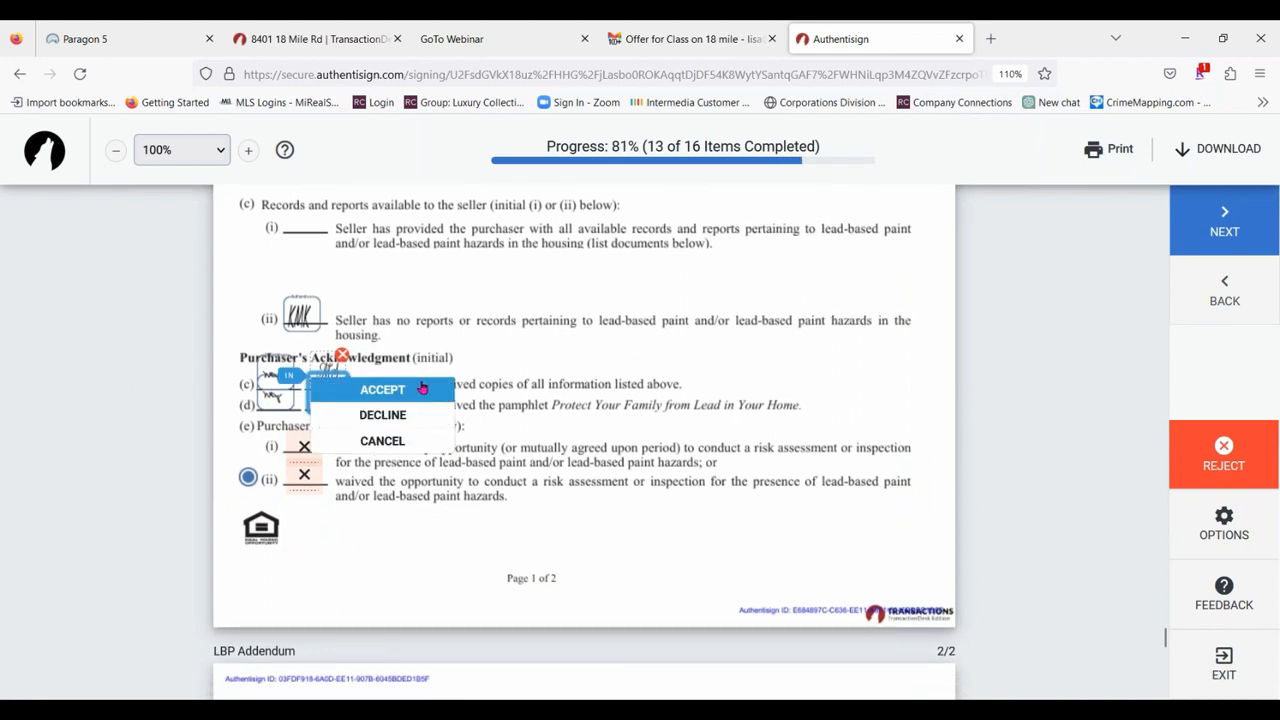
left_click(396, 388)
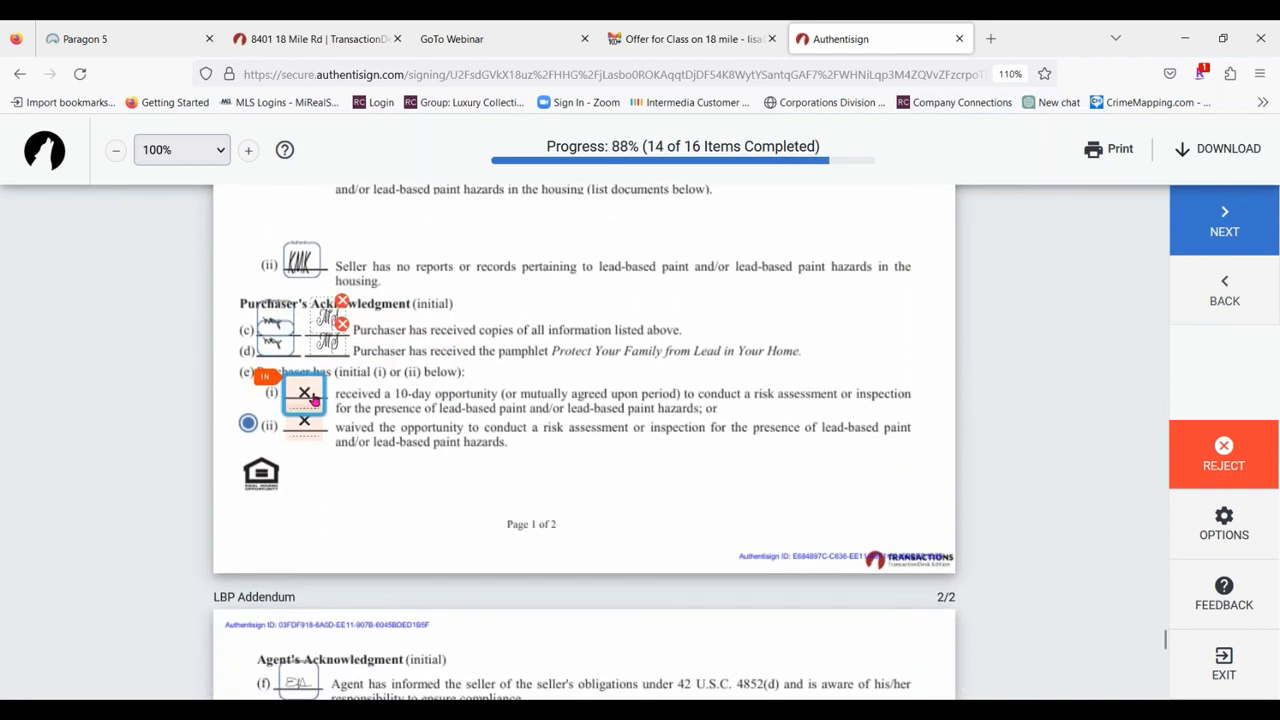
left_click(313, 400)
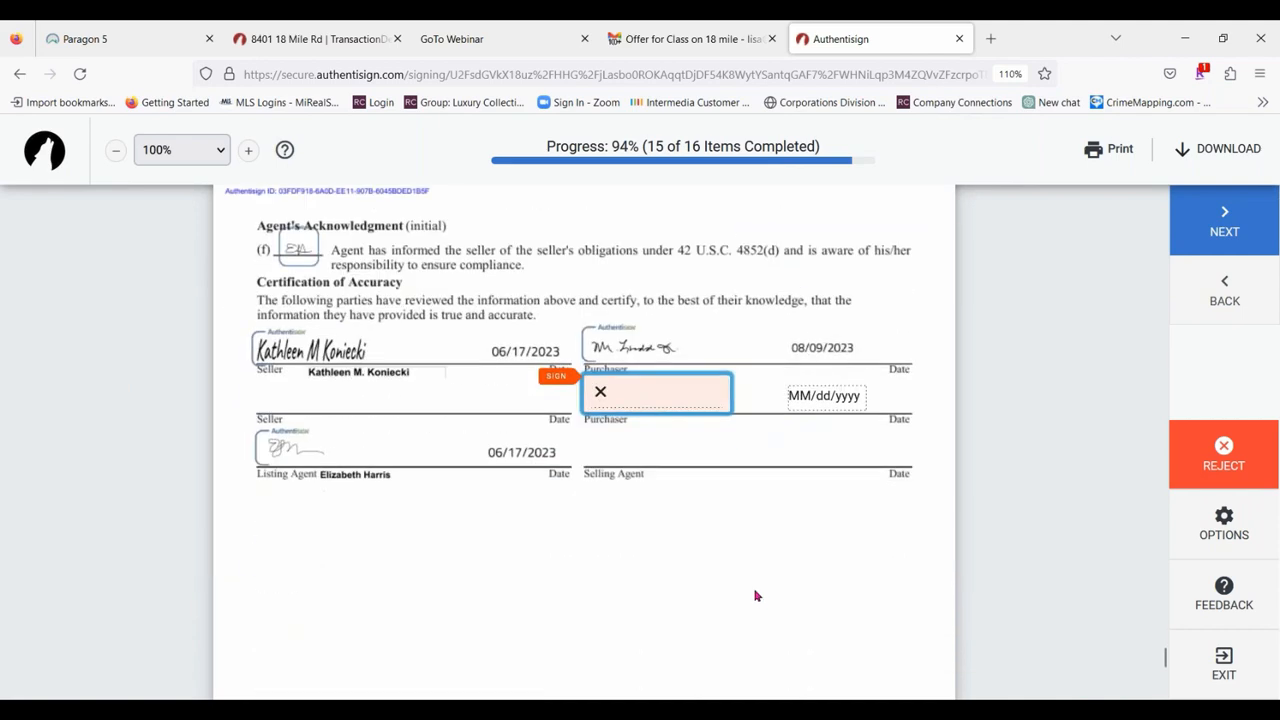
scroll(322, 456, "up", 5)
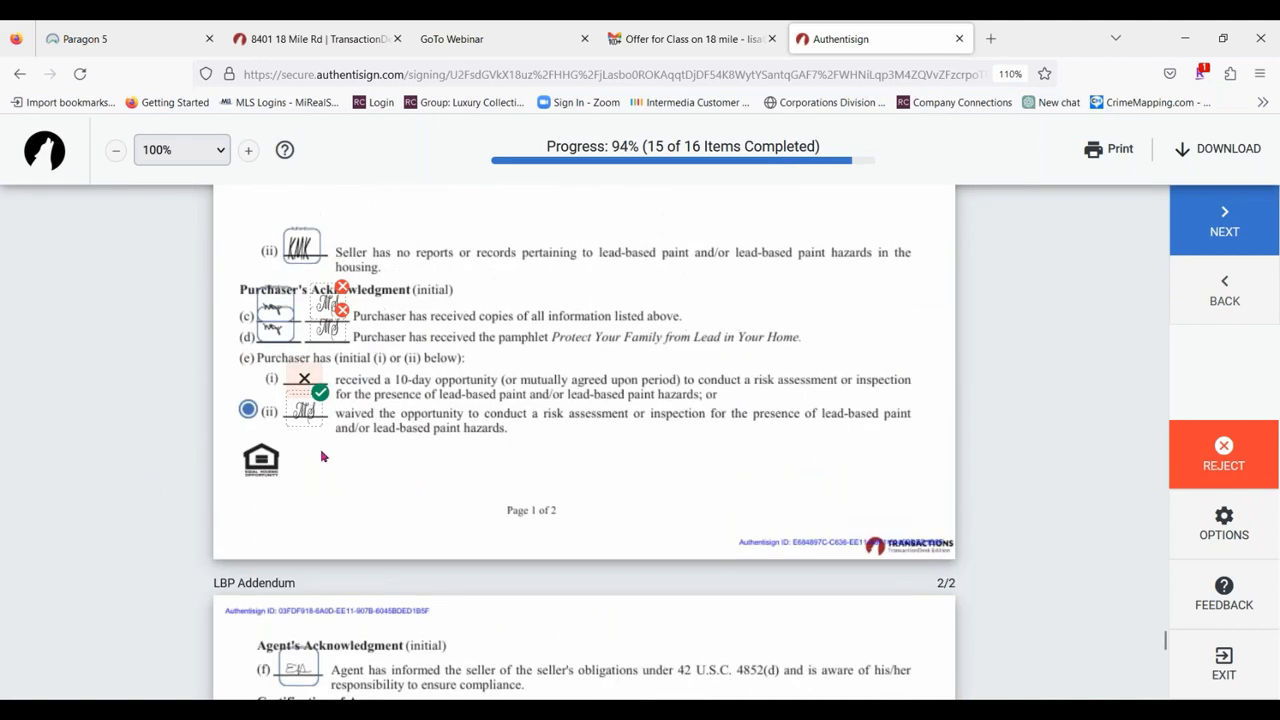
scroll(656, 466, "down", 5)
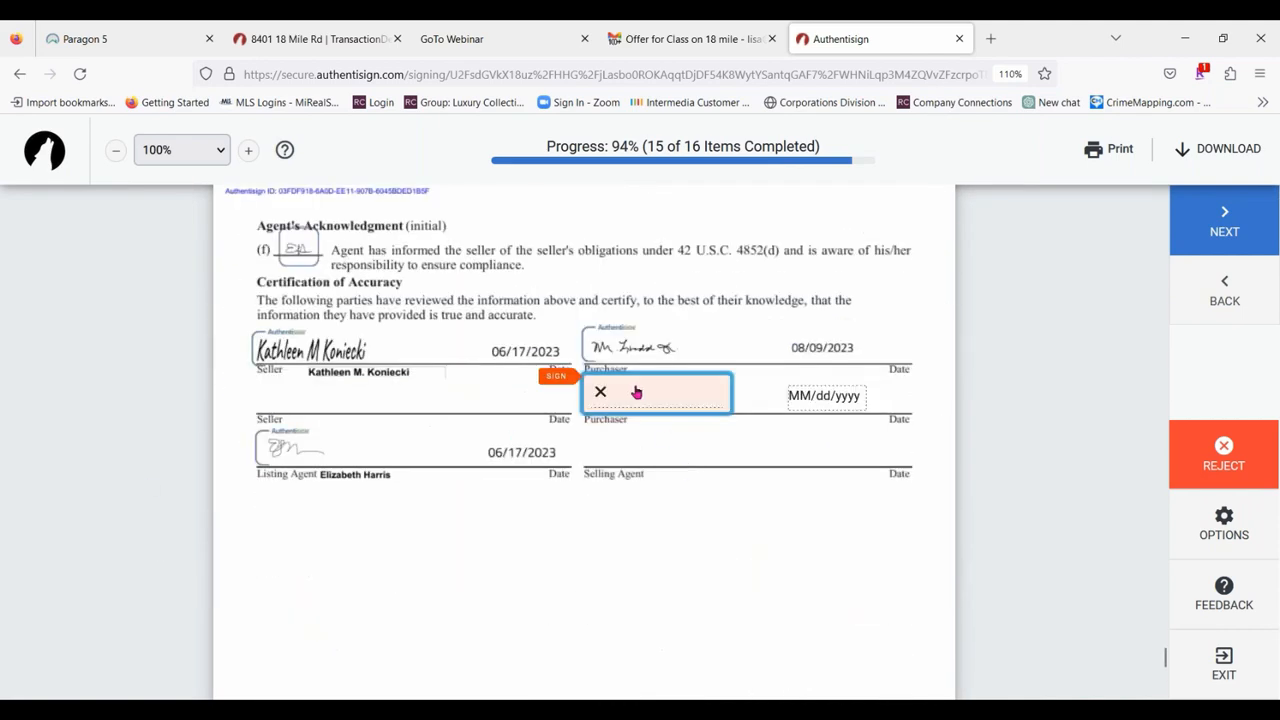
Sign the second purchaser line in the LBP Addendum's Certification of Accuracy, complete the signing and return to the email inbox.
left_click(636, 392)
left_click(643, 505)
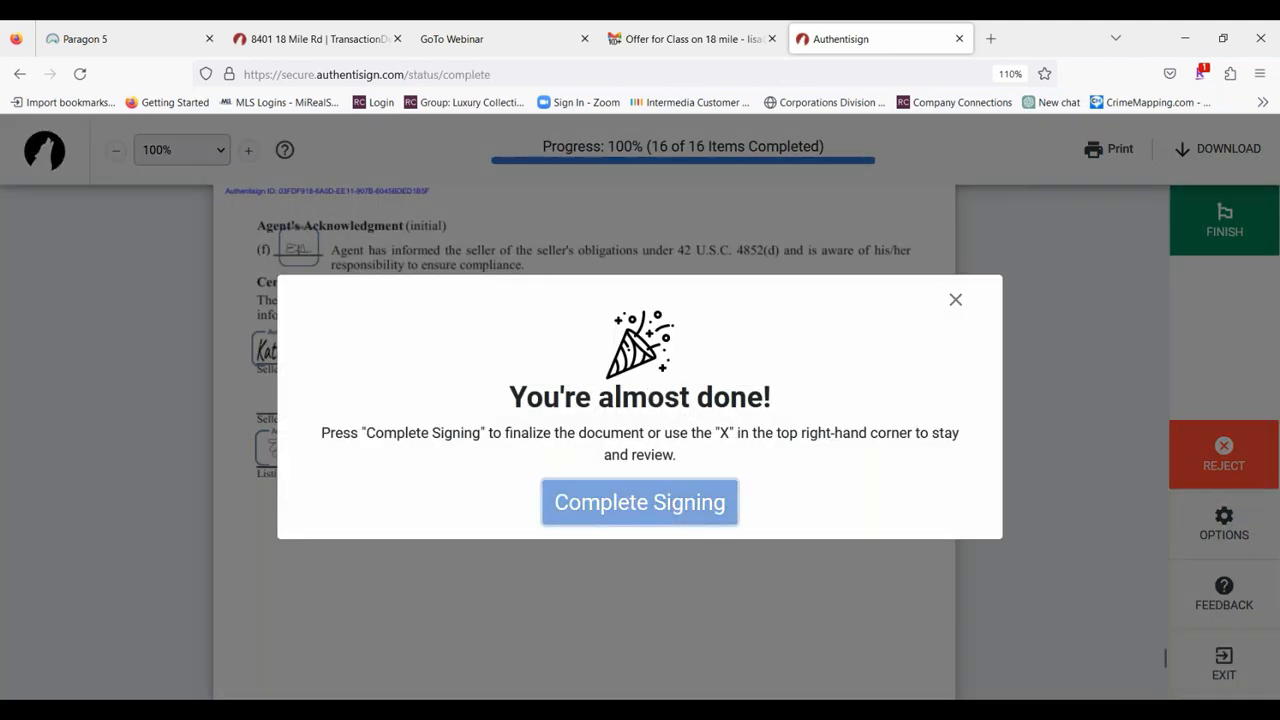
left_click(959, 39)
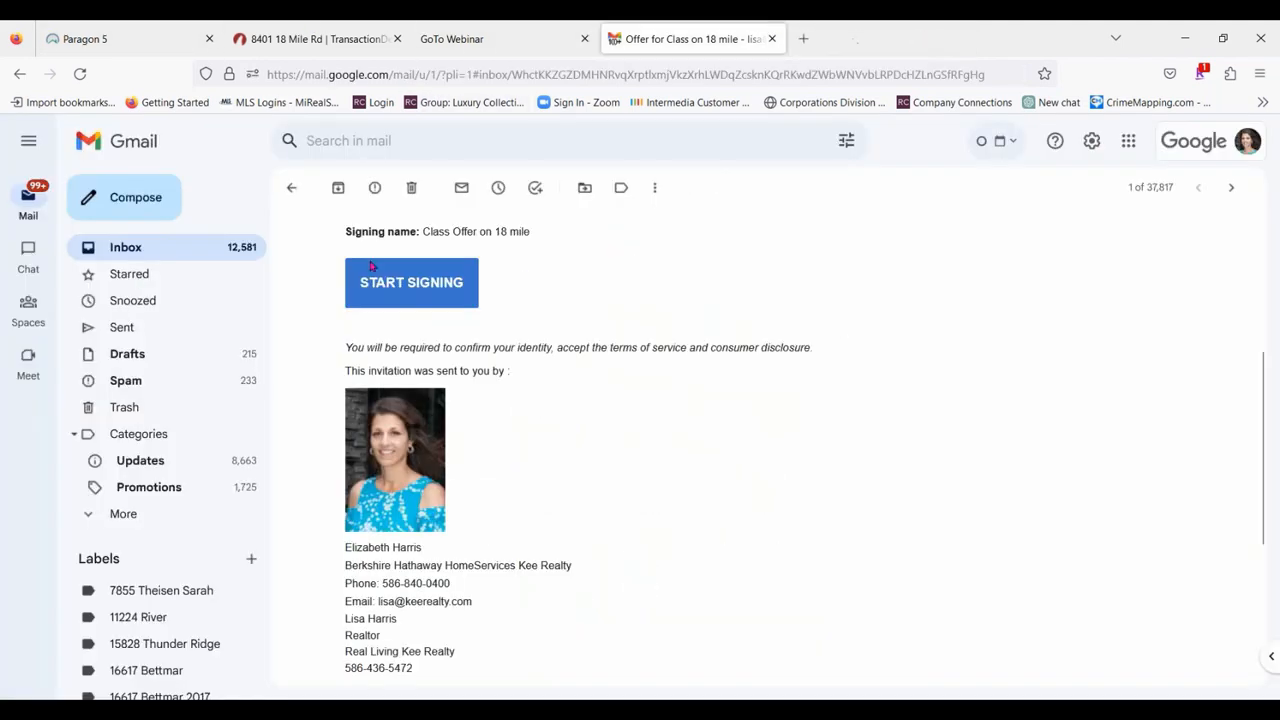
left_click(165, 255)
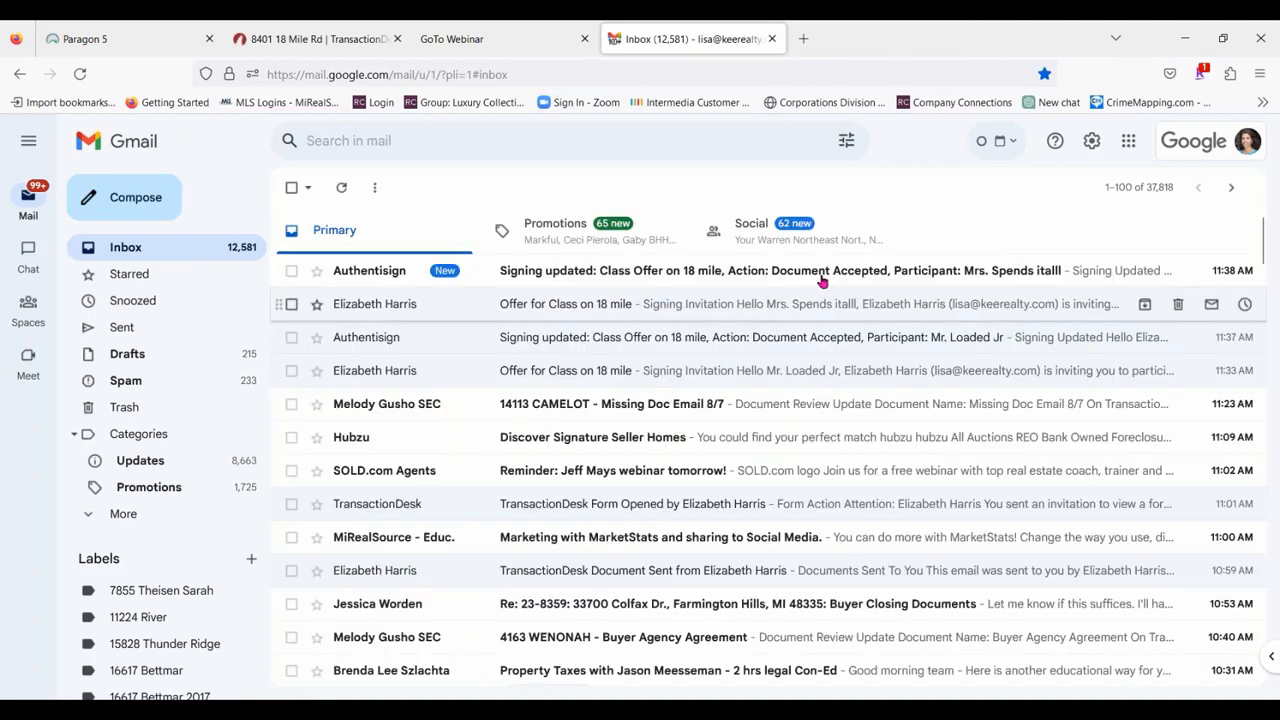
Check the signing update email for the second purchaser's accepted document and return to the inbox.
left_click(822, 282)
scroll(780, 434, "down", 2)
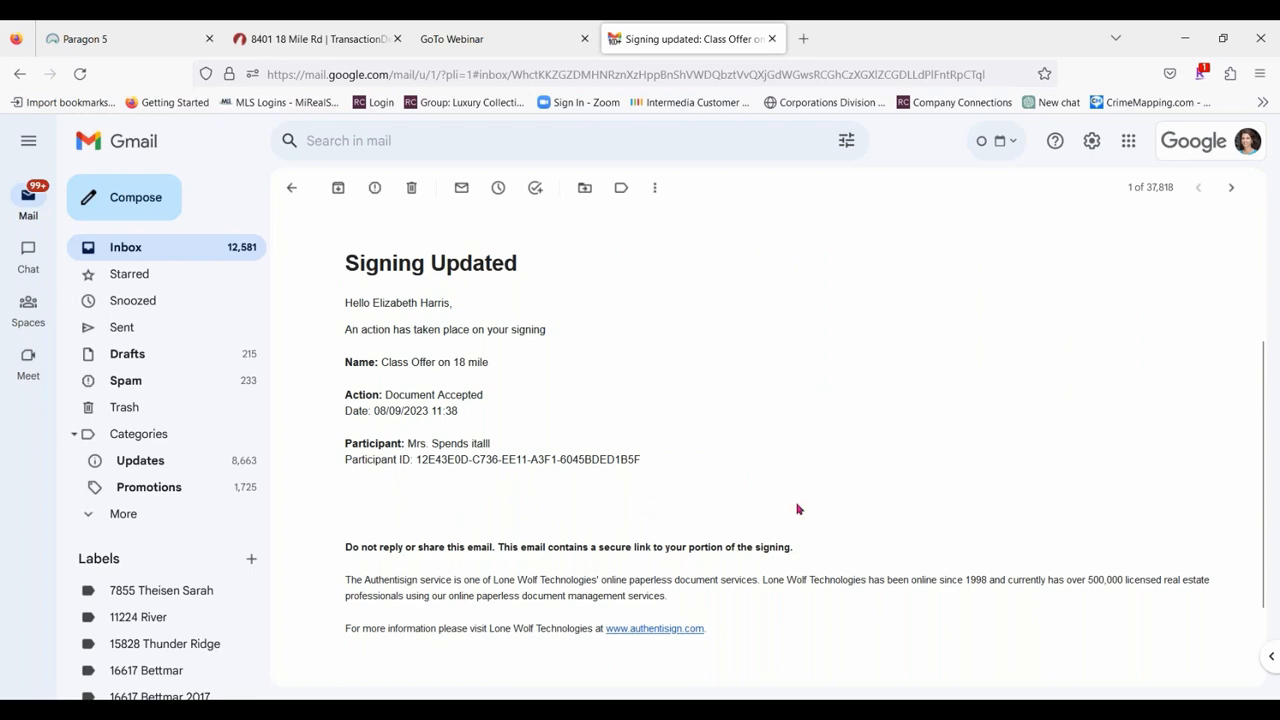
scroll(797, 510, "up", 2)
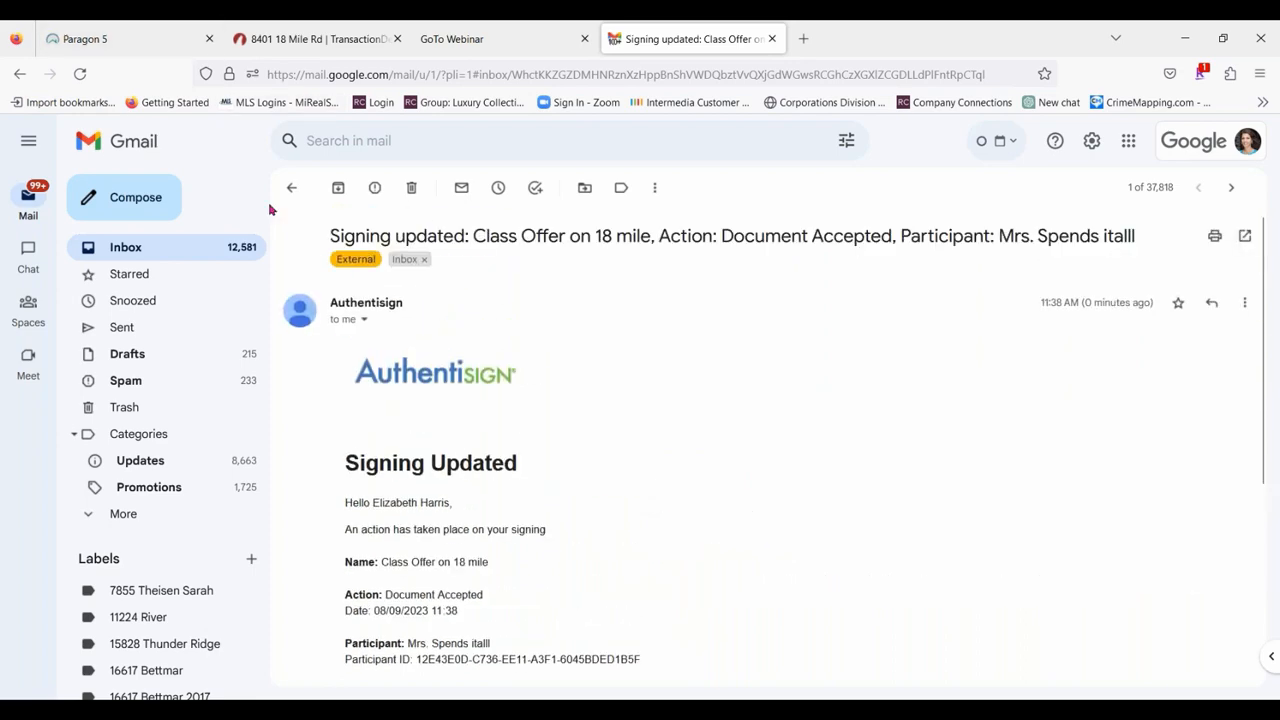
left_click(288, 196)
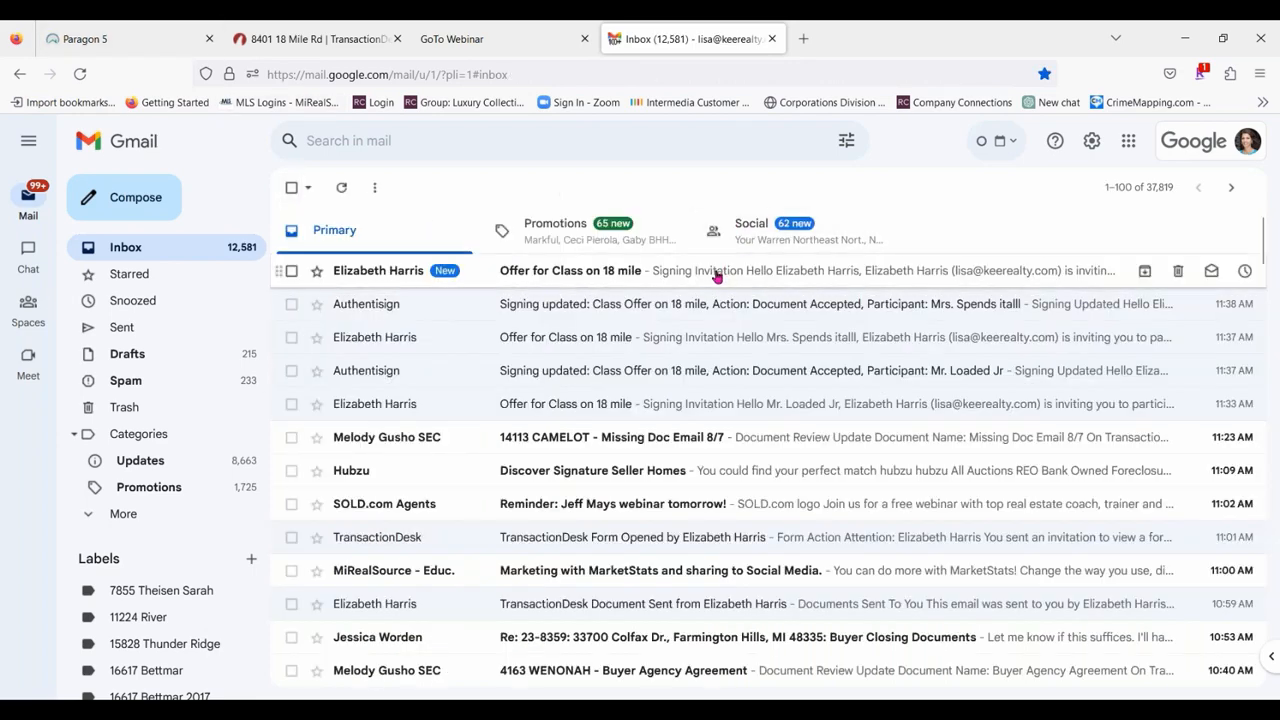
Open the agent's signing invitation for the class offer, accept the participant acknowledgement and start the signing.
left_click(716, 276)
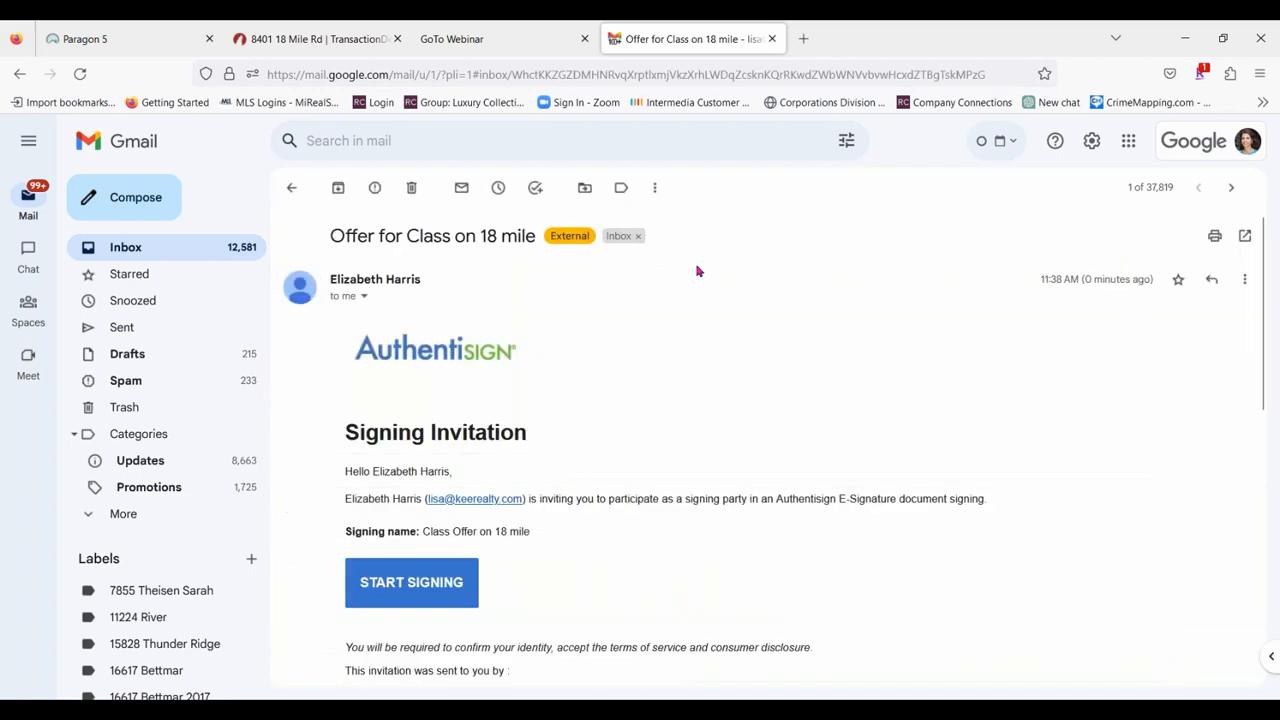
left_click(424, 592)
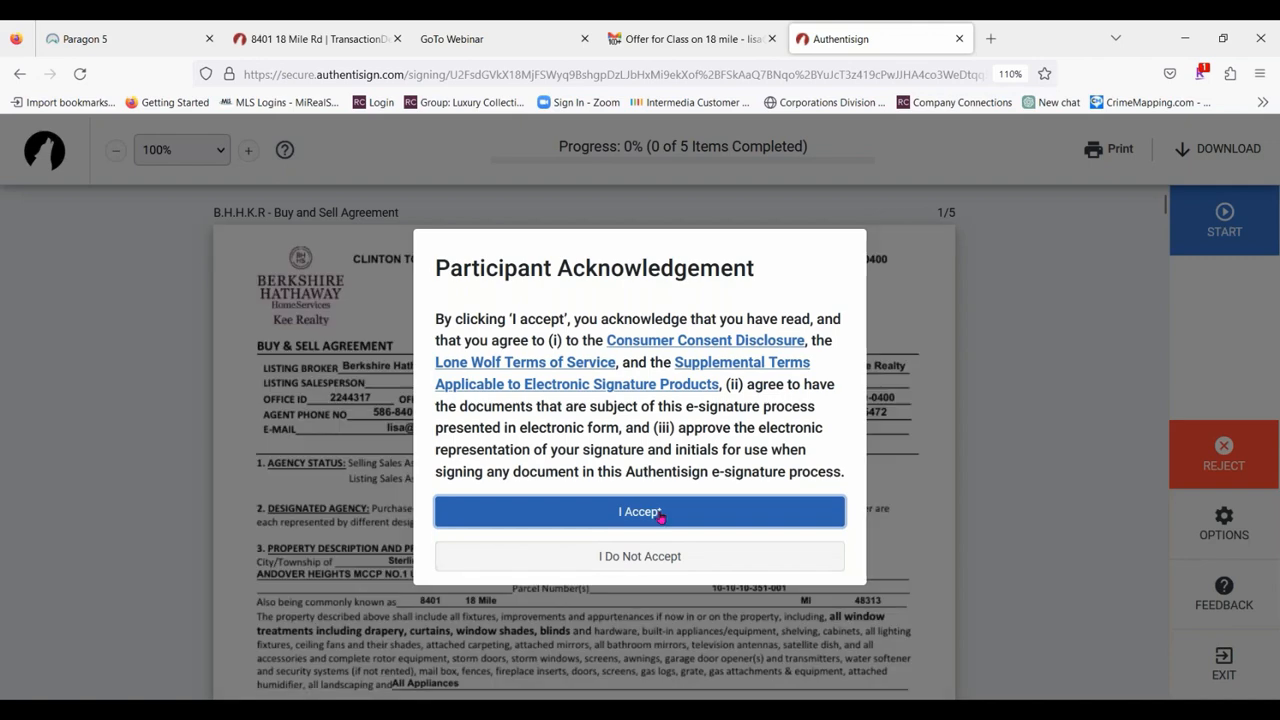
left_click(660, 514)
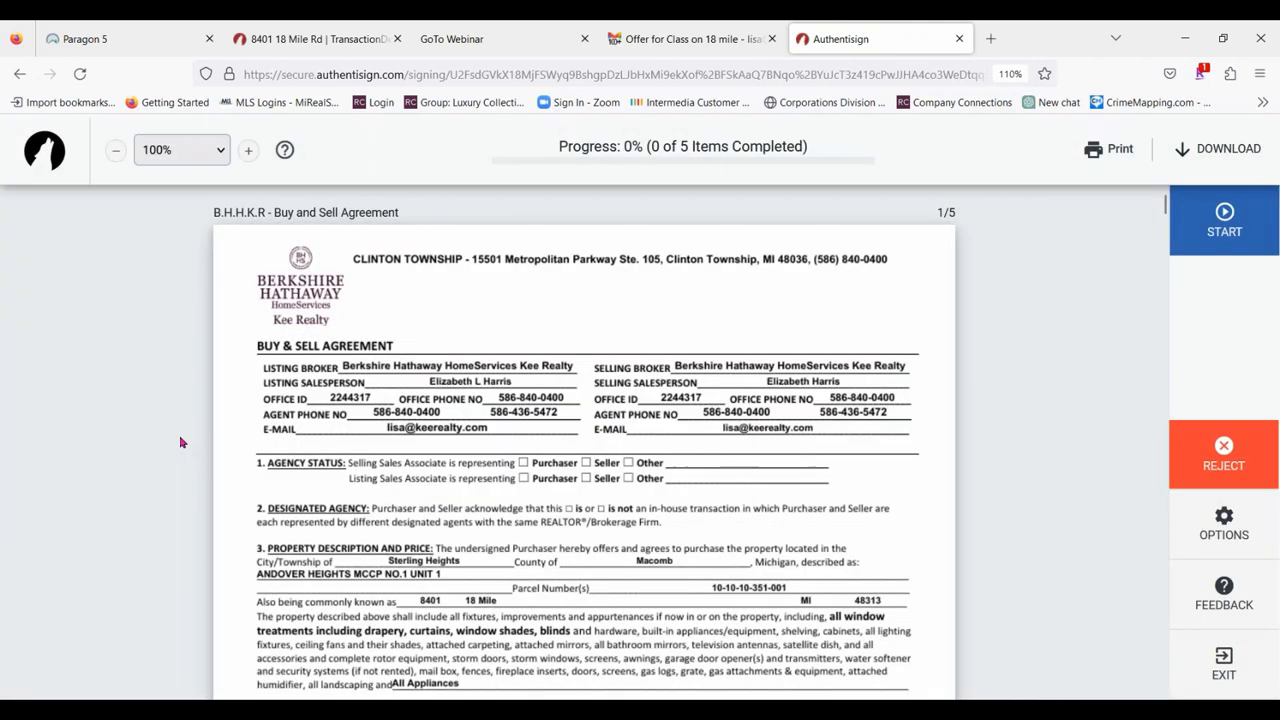
left_click(1240, 213)
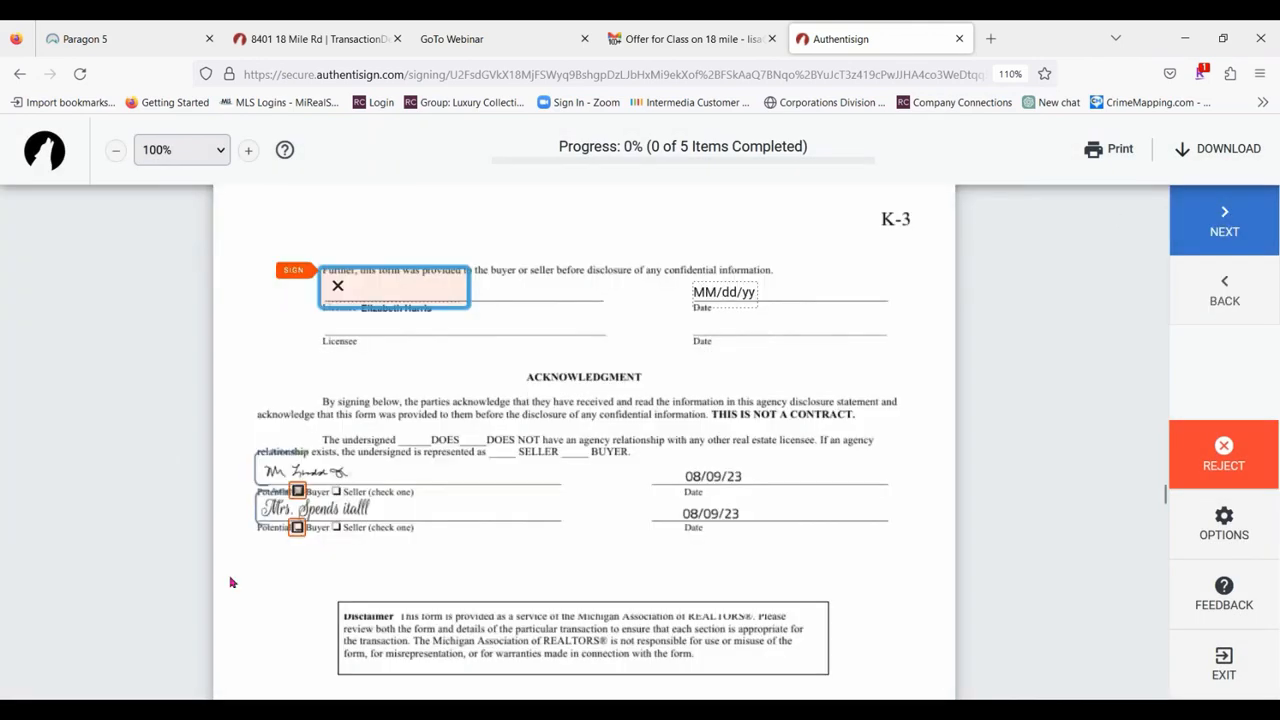
Sign the licensee line on the agency disclosure and mark both potential buyers as Buyer.
left_click(420, 300)
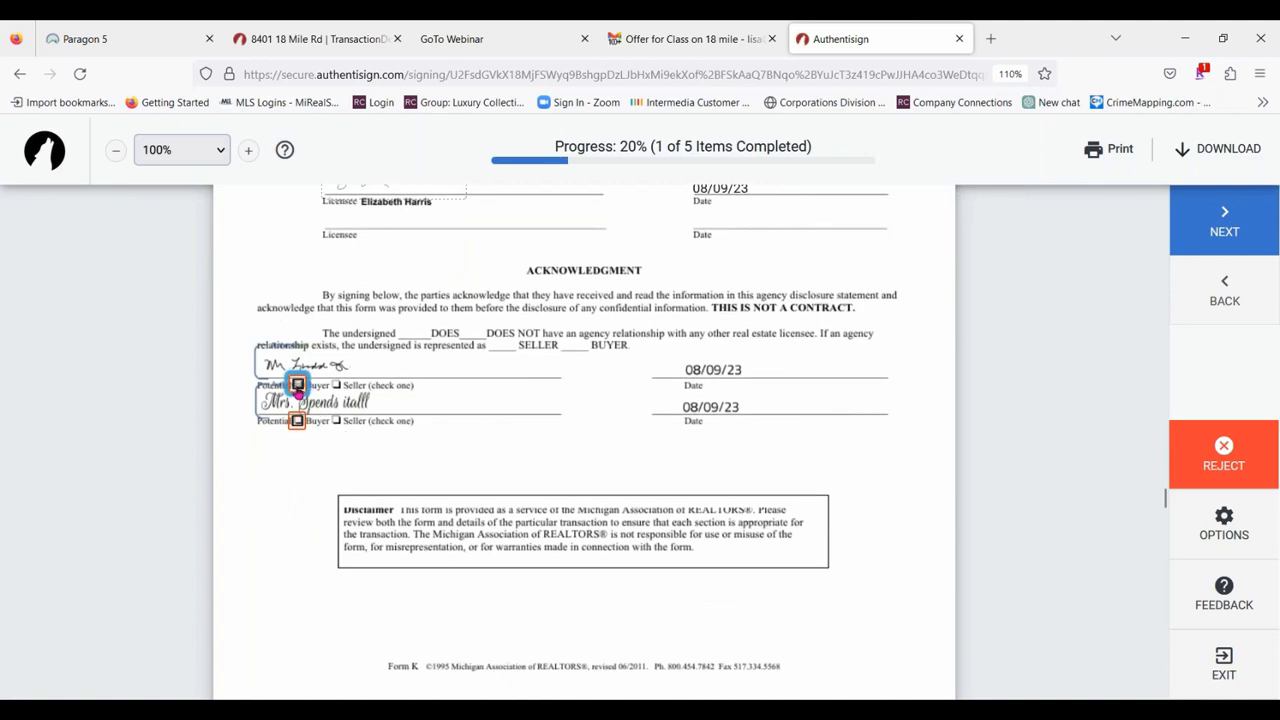
left_click(298, 386)
left_click(296, 384)
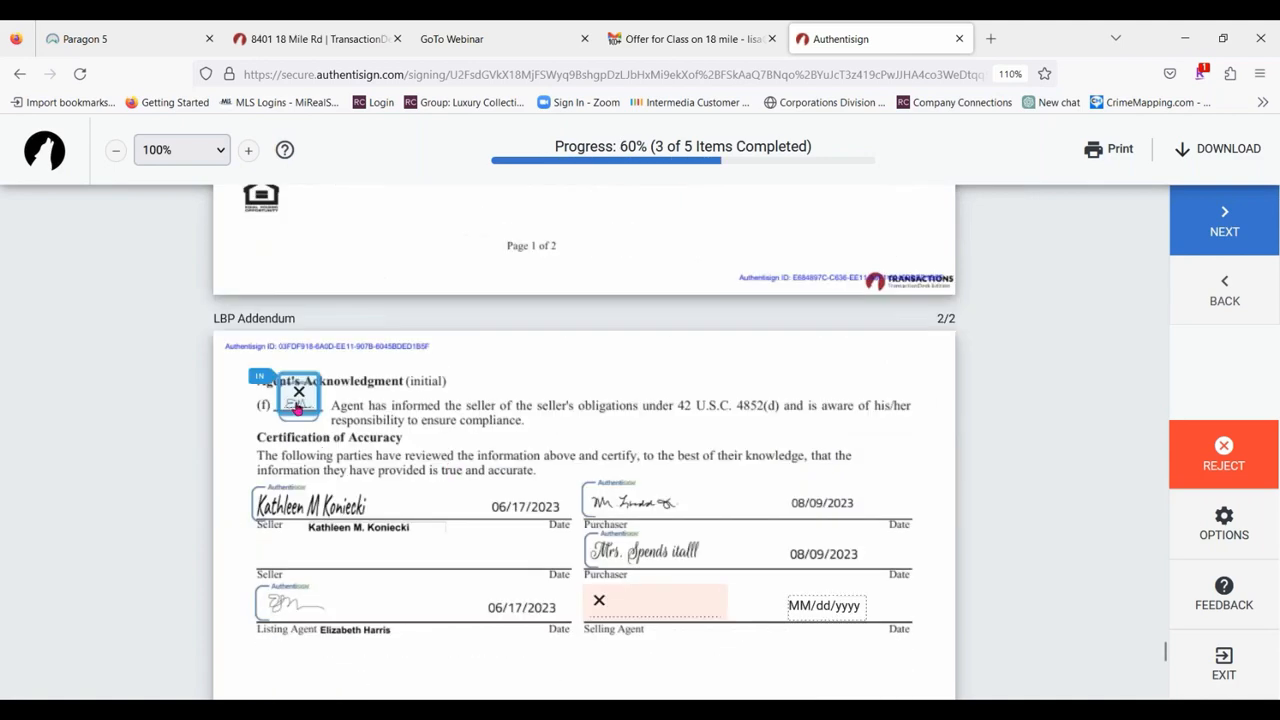
Accept the agent's initials at (f) on the LBP Addendum, sign the Selling Agent line and complete the signing, closing its page.
left_click(297, 408)
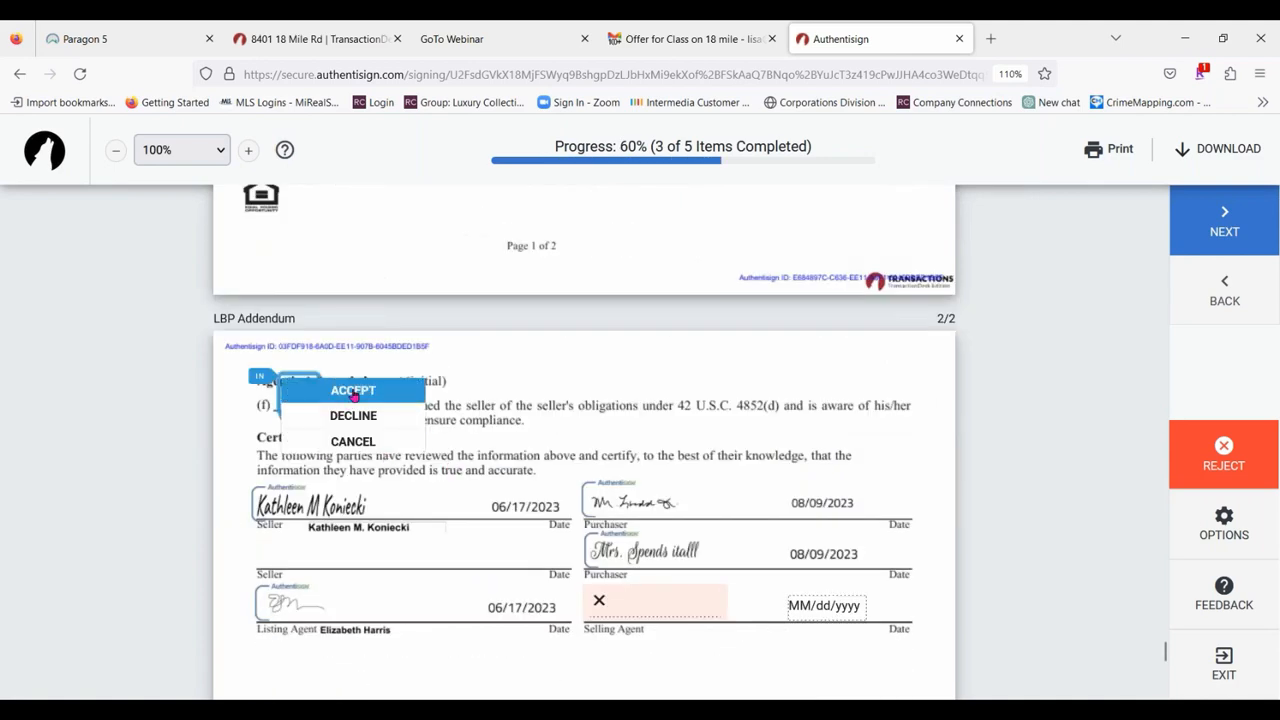
left_click(354, 391)
left_click(630, 404)
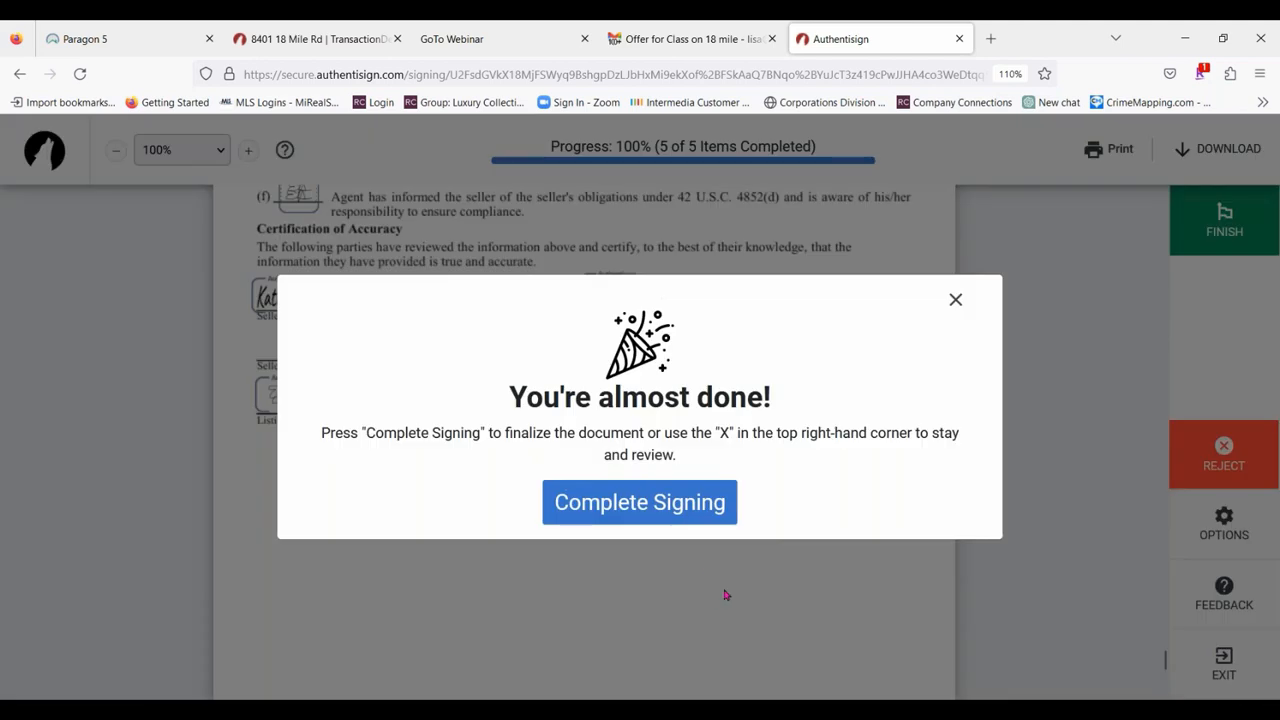
left_click(663, 505)
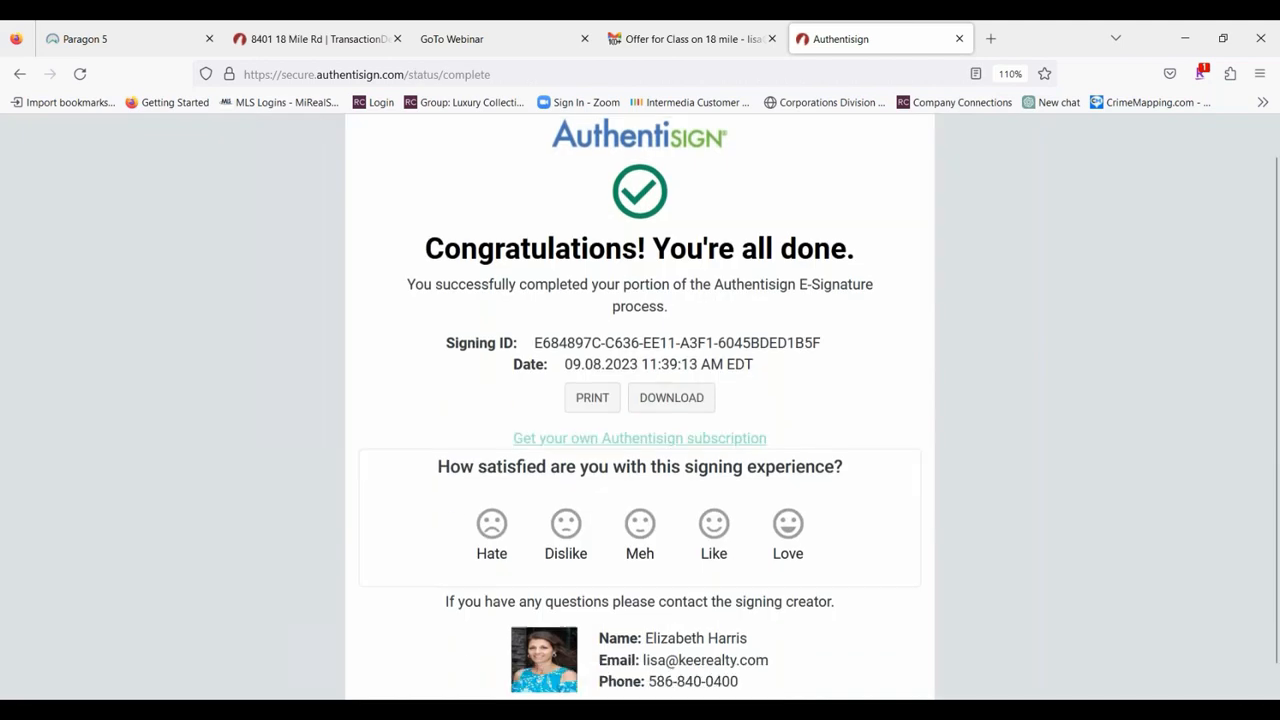
left_click(959, 39)
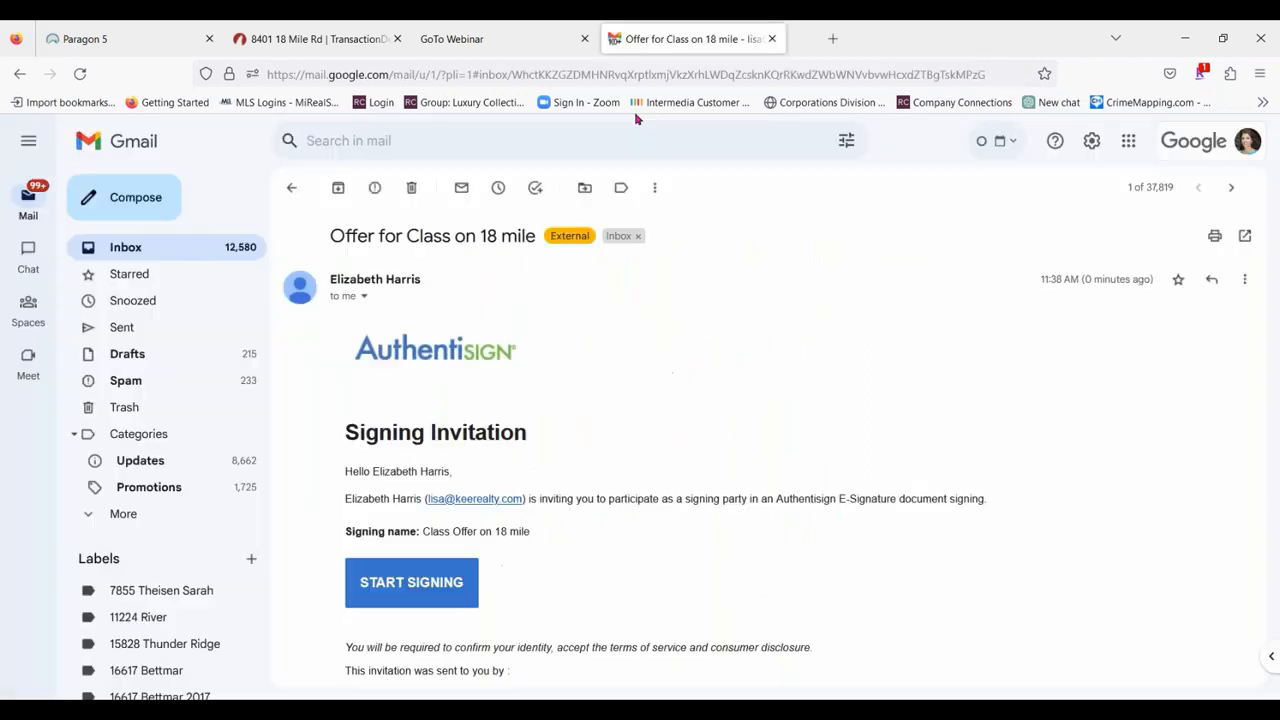
Check the signing update email for the agent's accepted document and return to the inbox.
left_click(299, 195)
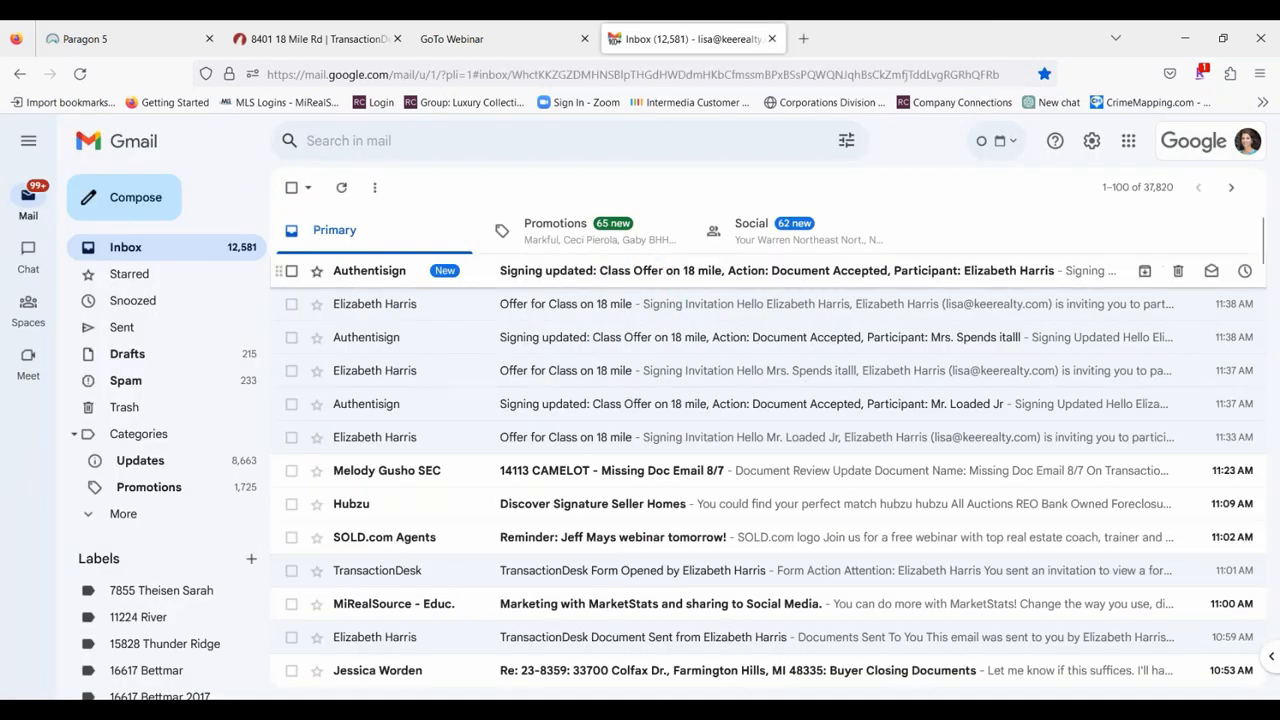
left_click(665, 270)
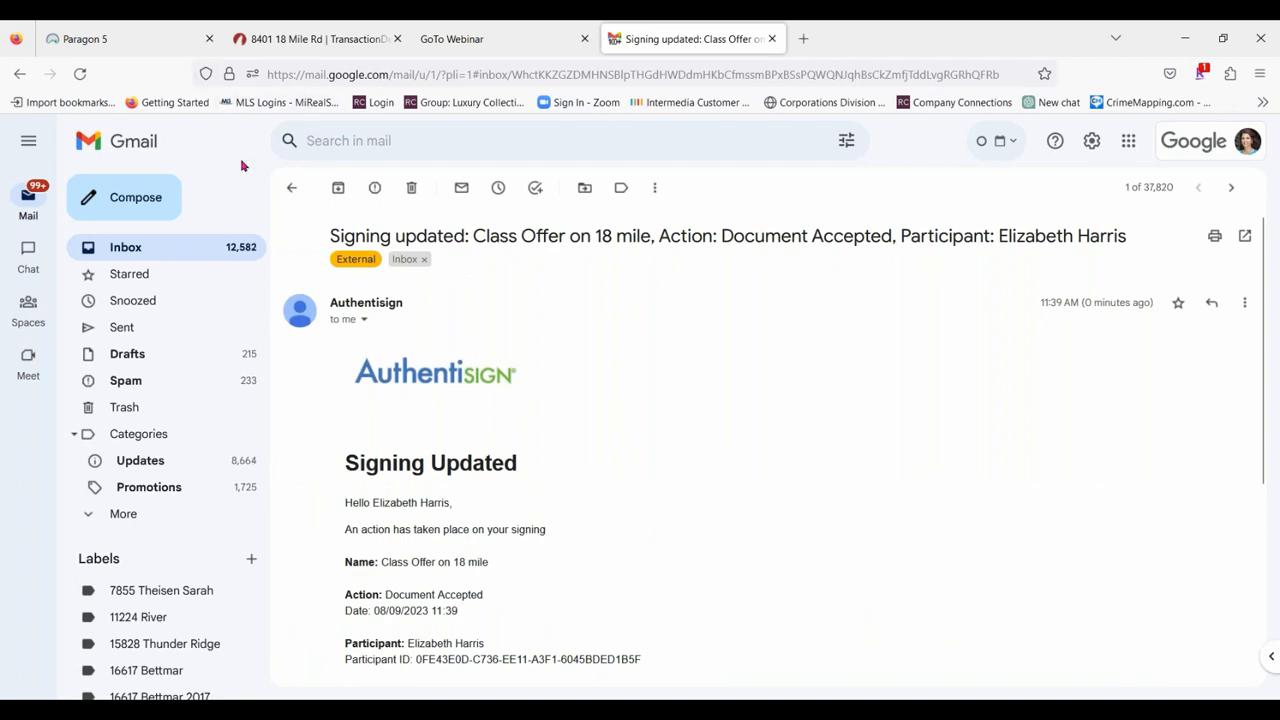
left_click(291, 188)
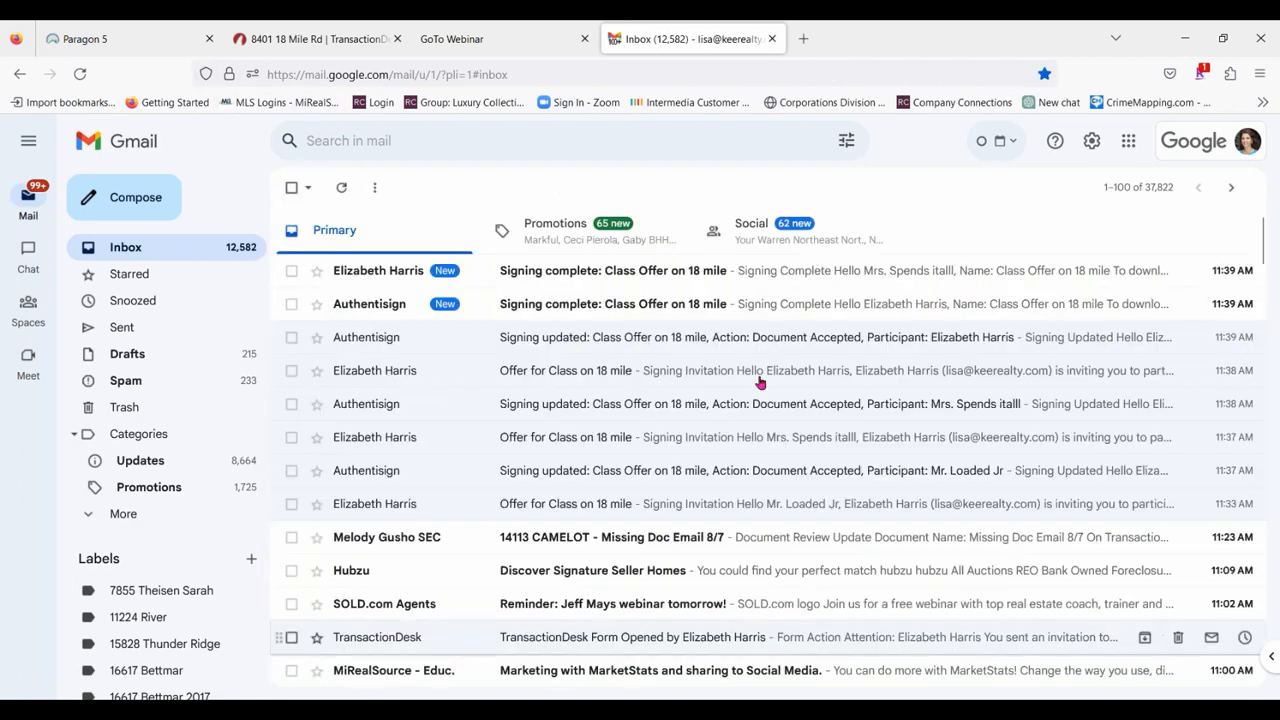
Download the combined signed documents from the second purchaser's signing completion email and open Class Offer on 18 mile.pdf.
left_click(777, 277)
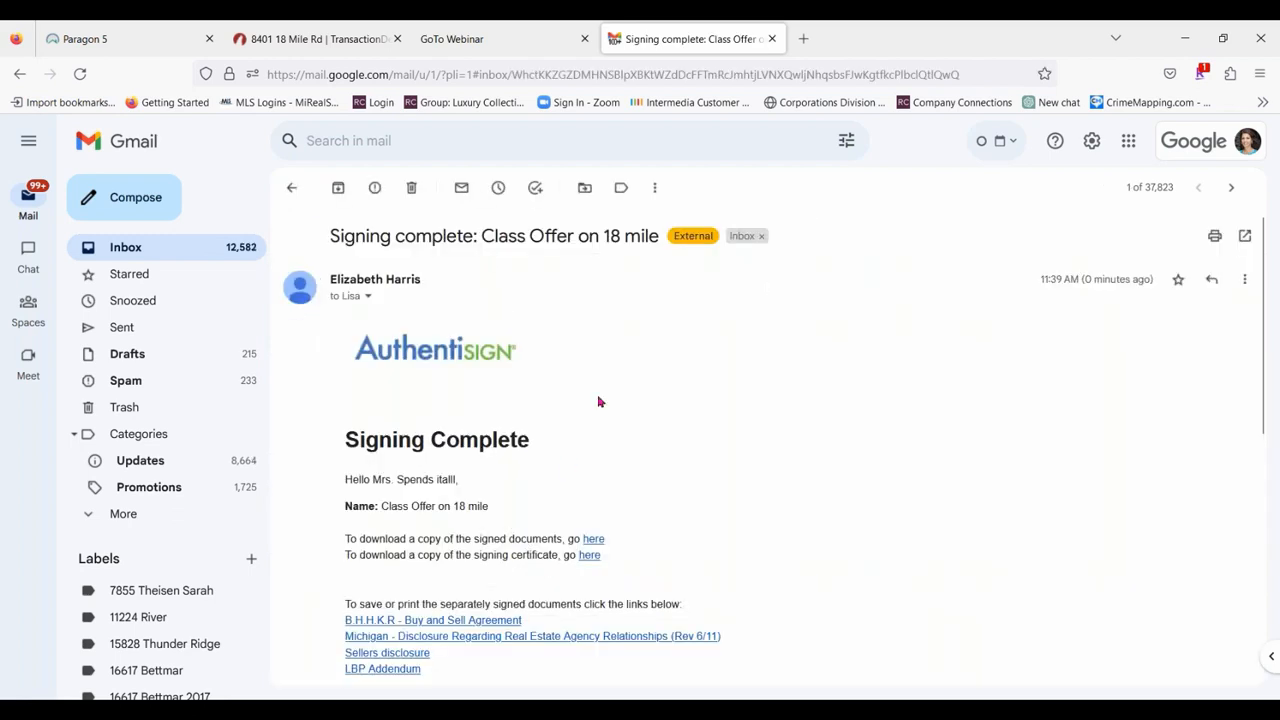
scroll(598, 402, "down", 2)
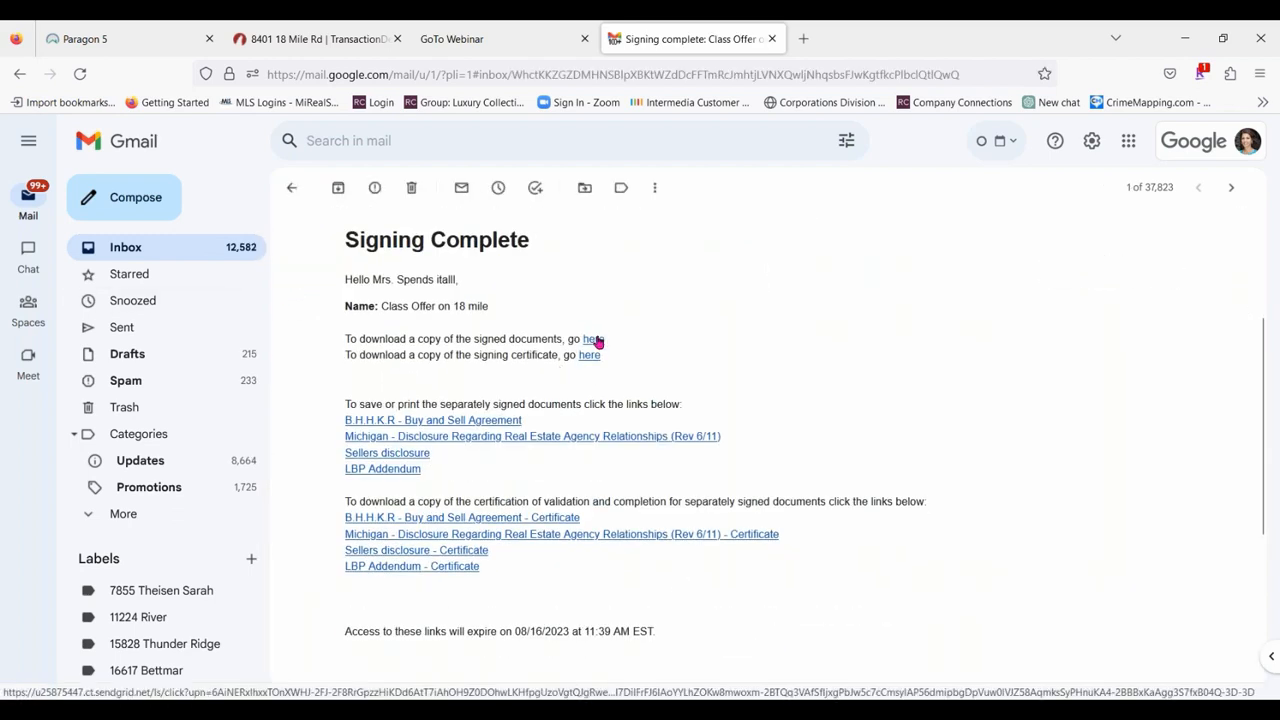
left_click(594, 339)
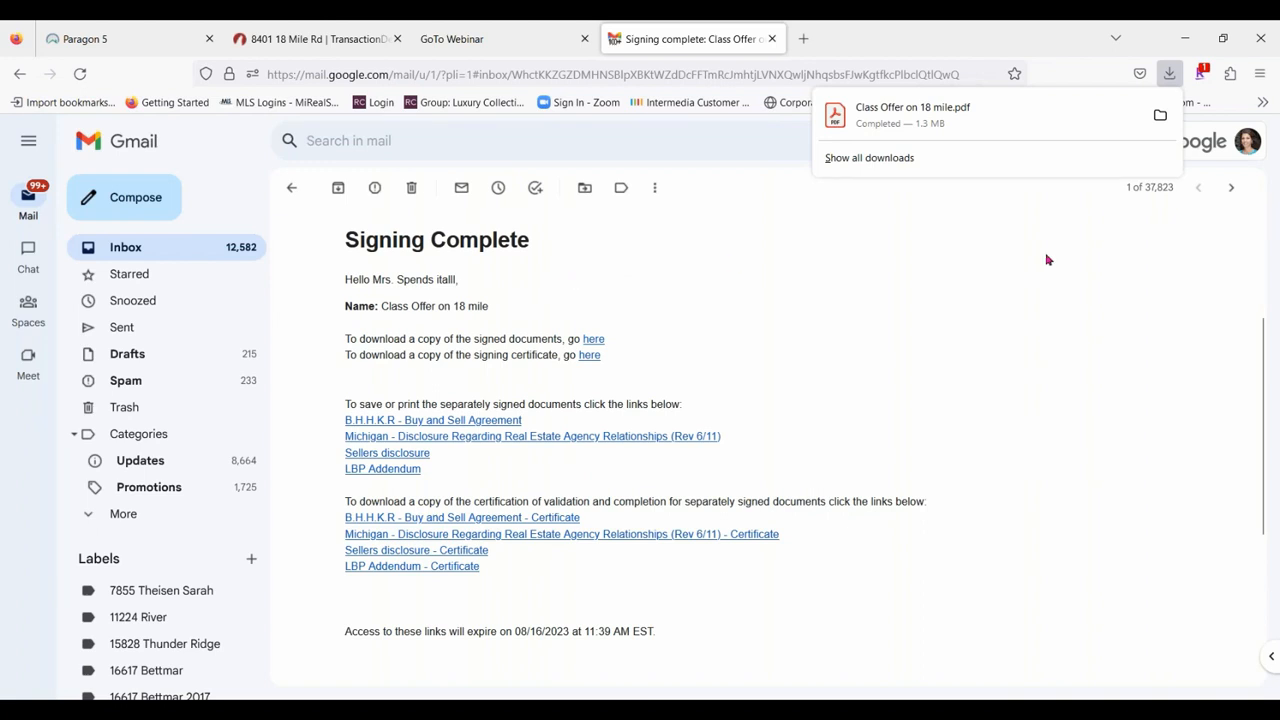
left_click(901, 118)
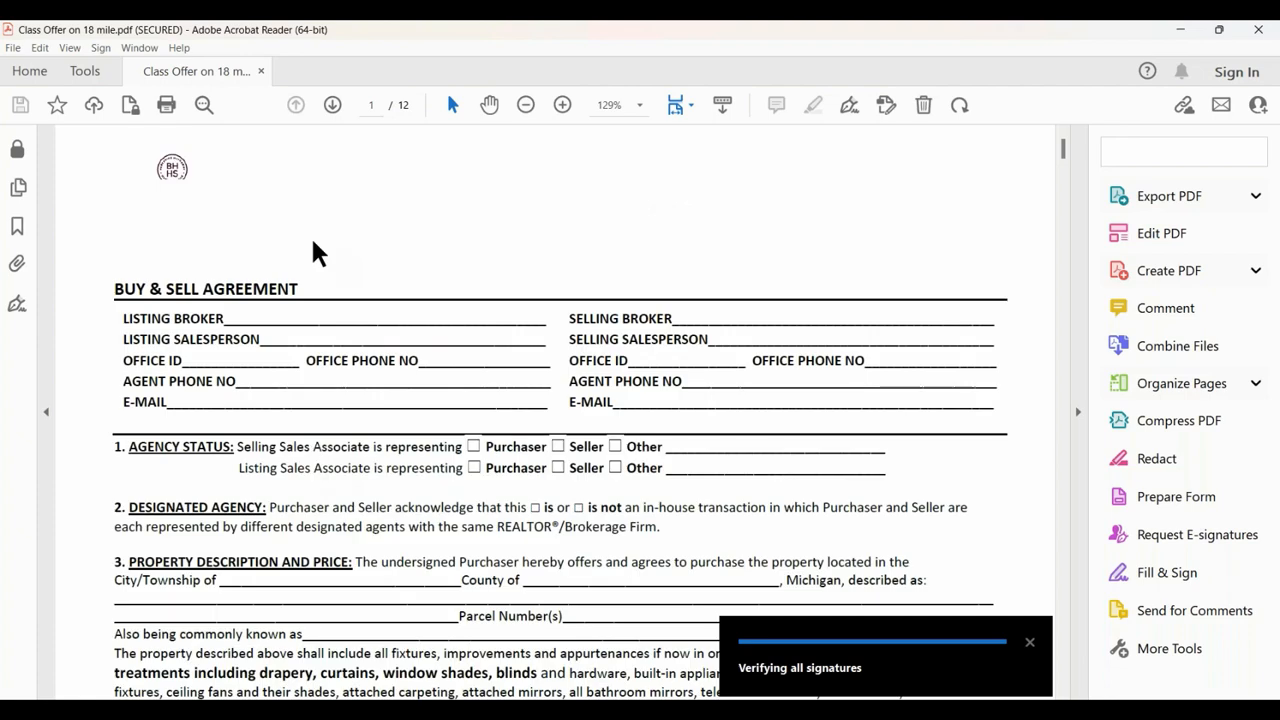
Review the terms, initials, signatures and dates in the signed offer PDF through the agency disclosure, and close it.
scroll(816, 371, "down", 10)
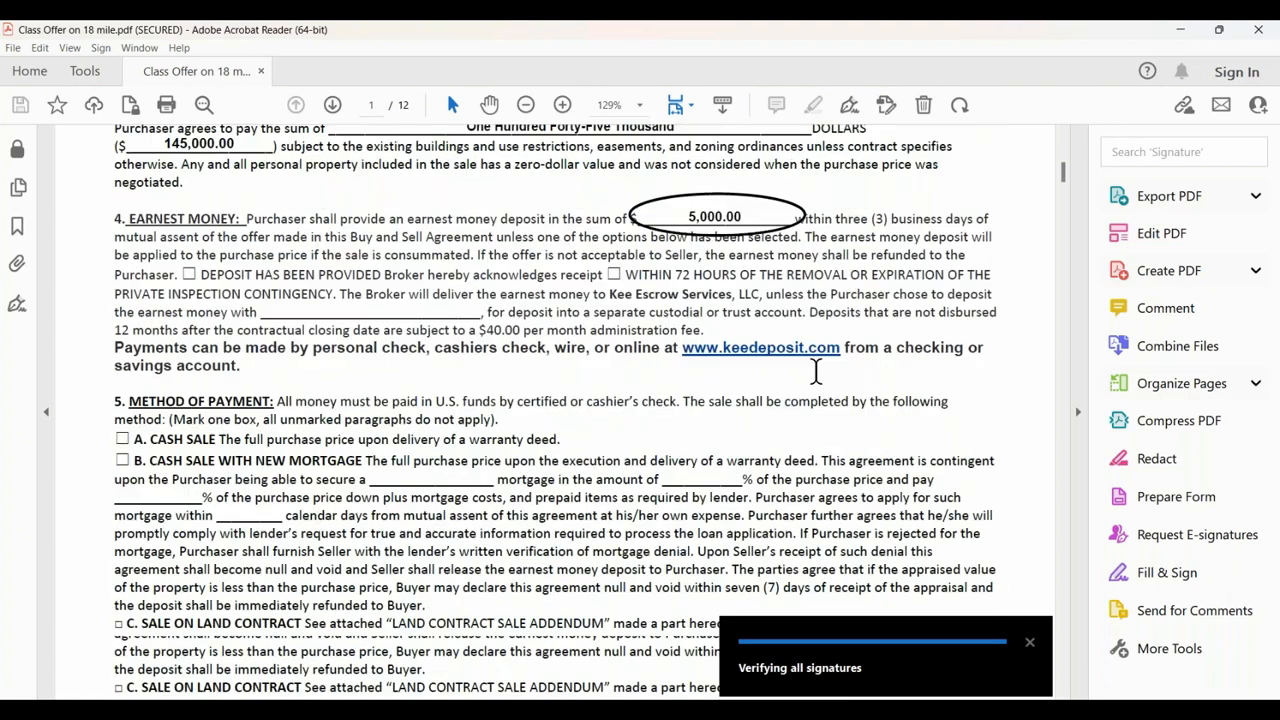
scroll(816, 371, "down", 15)
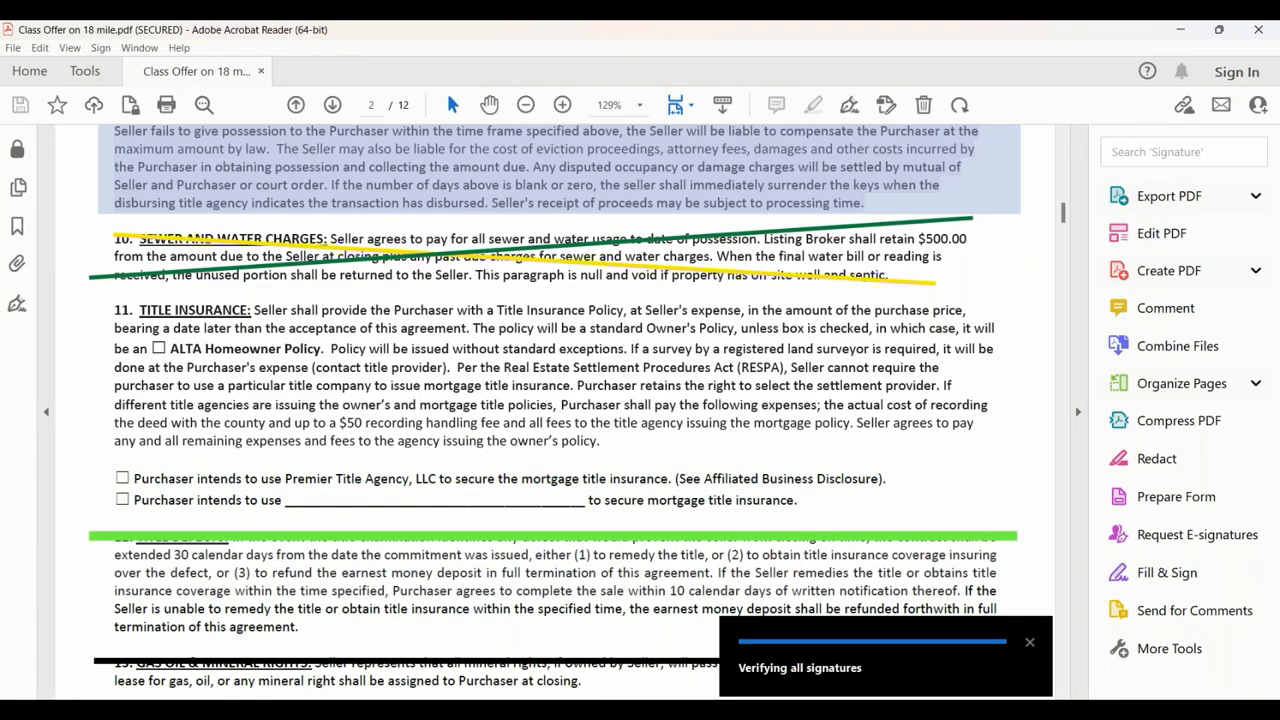
scroll(897, 323, "down", 4)
scroll(757, 357, "up", 6)
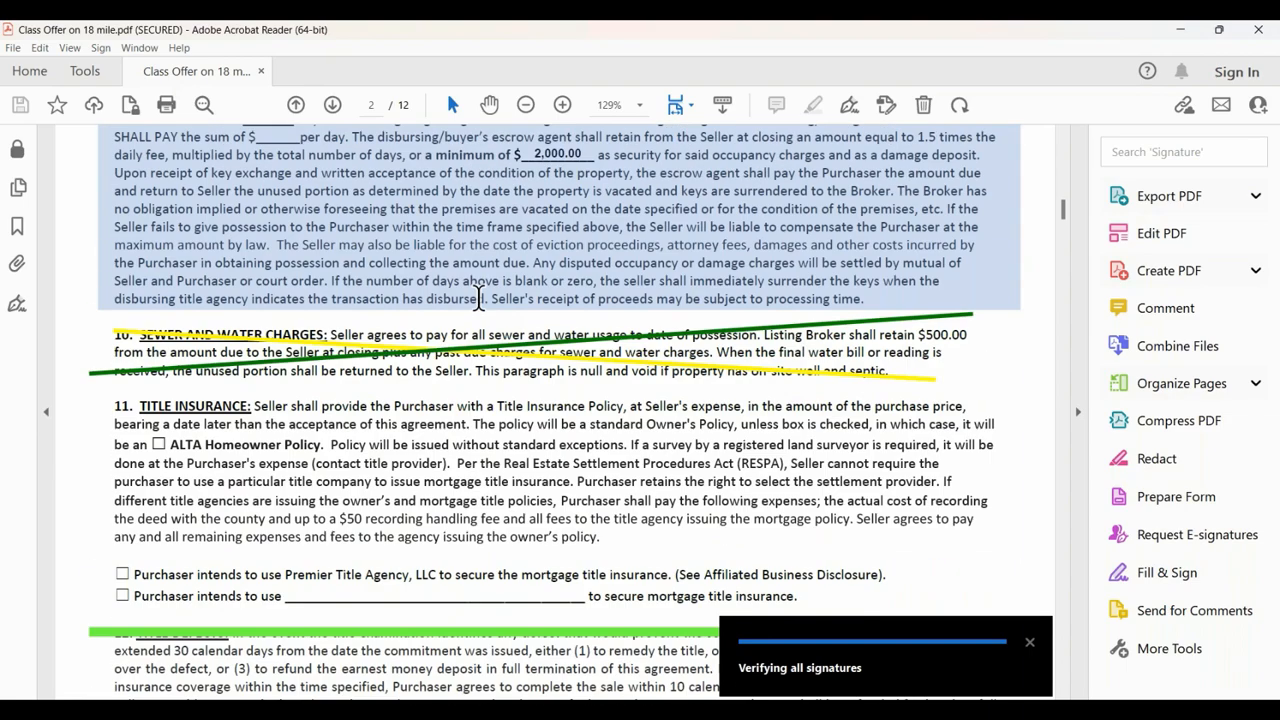
scroll(479, 298, "down", 15)
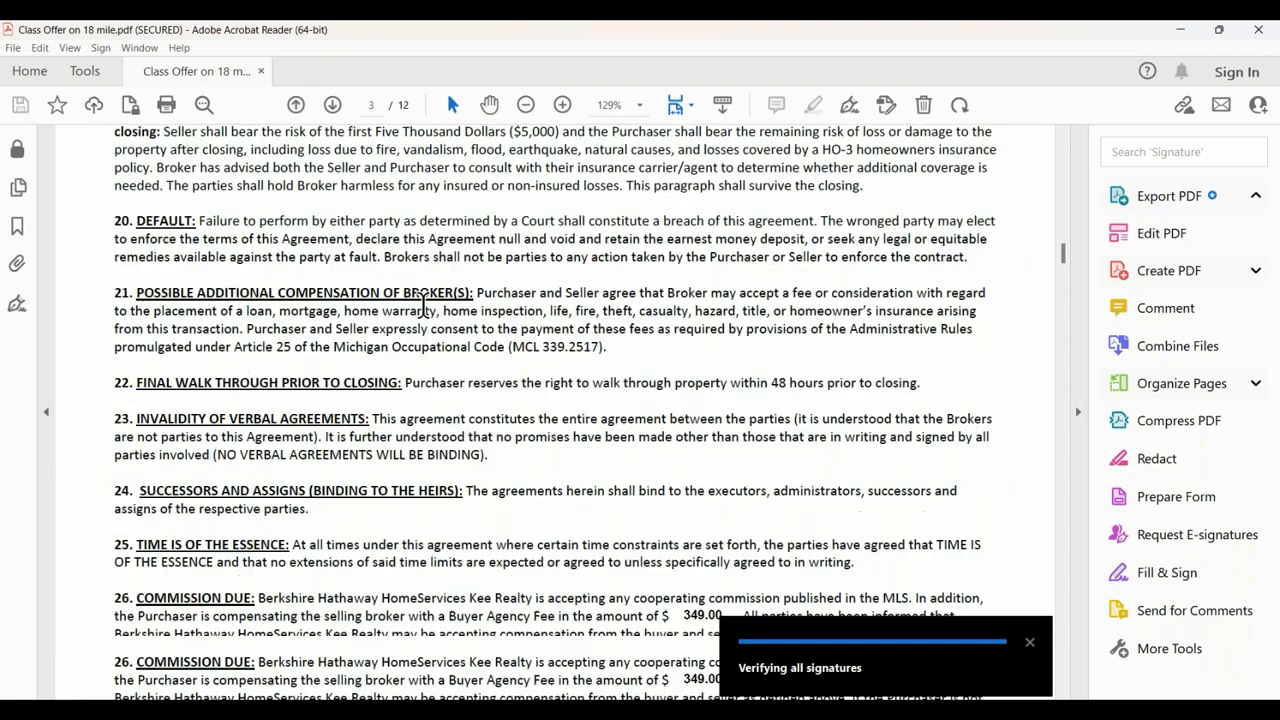
scroll(424, 303, "down", 20)
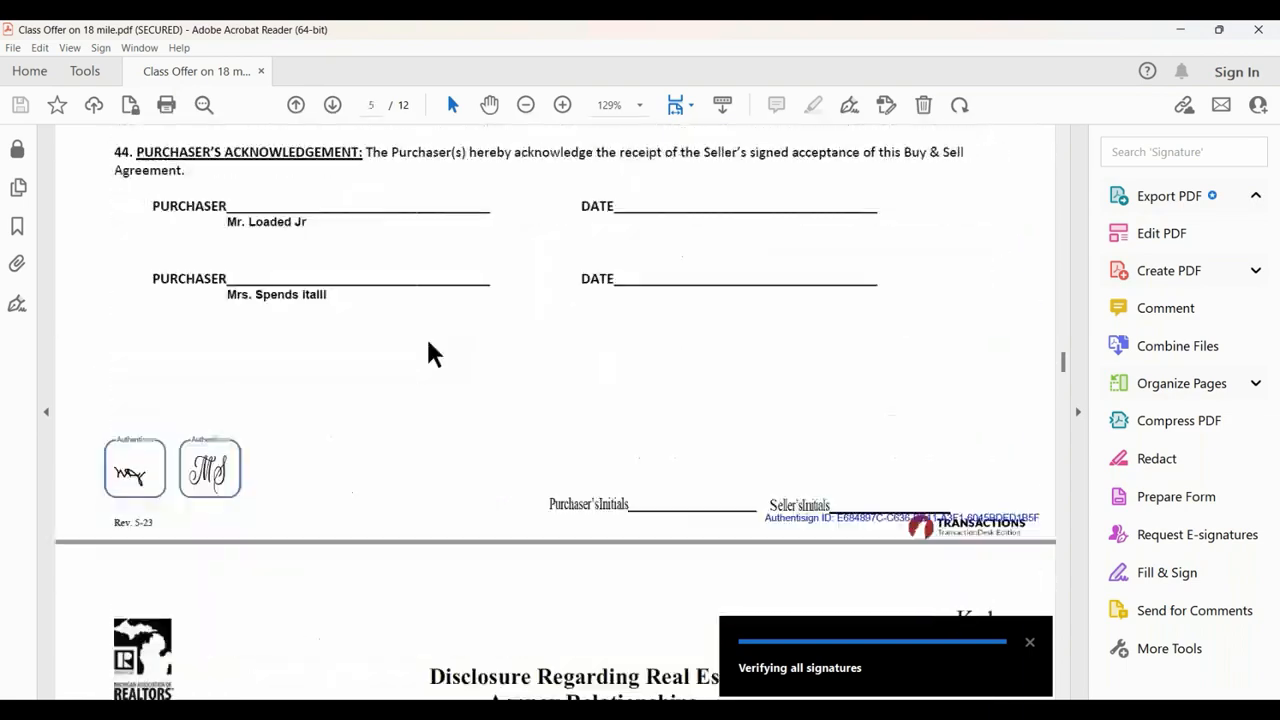
scroll(430, 352, "down", 20)
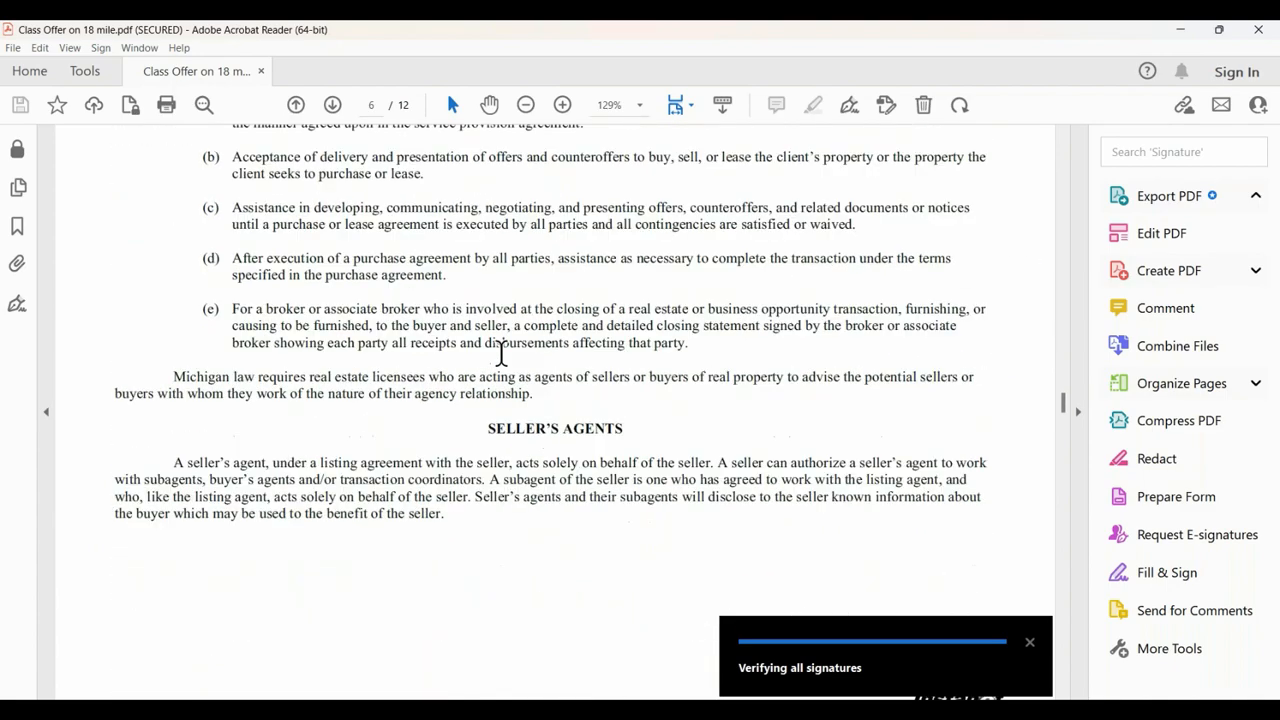
scroll(500, 352, "down", 20)
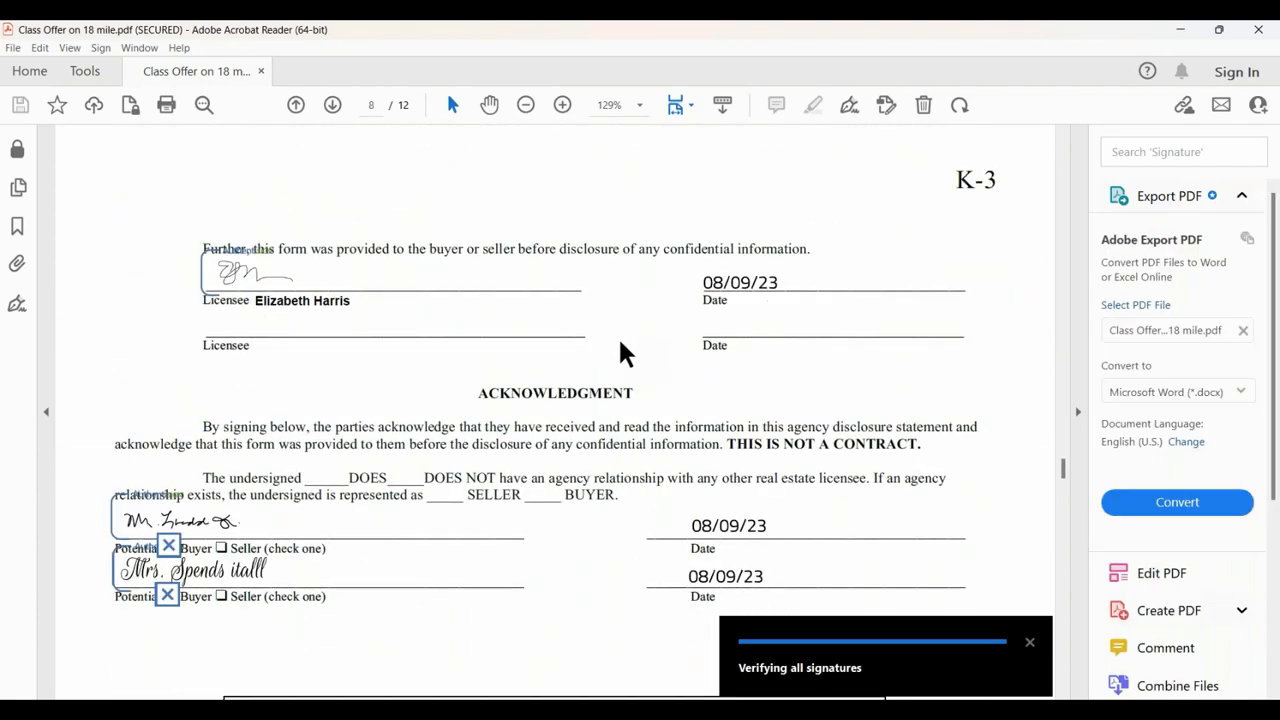
scroll(620, 350, "down", 5)
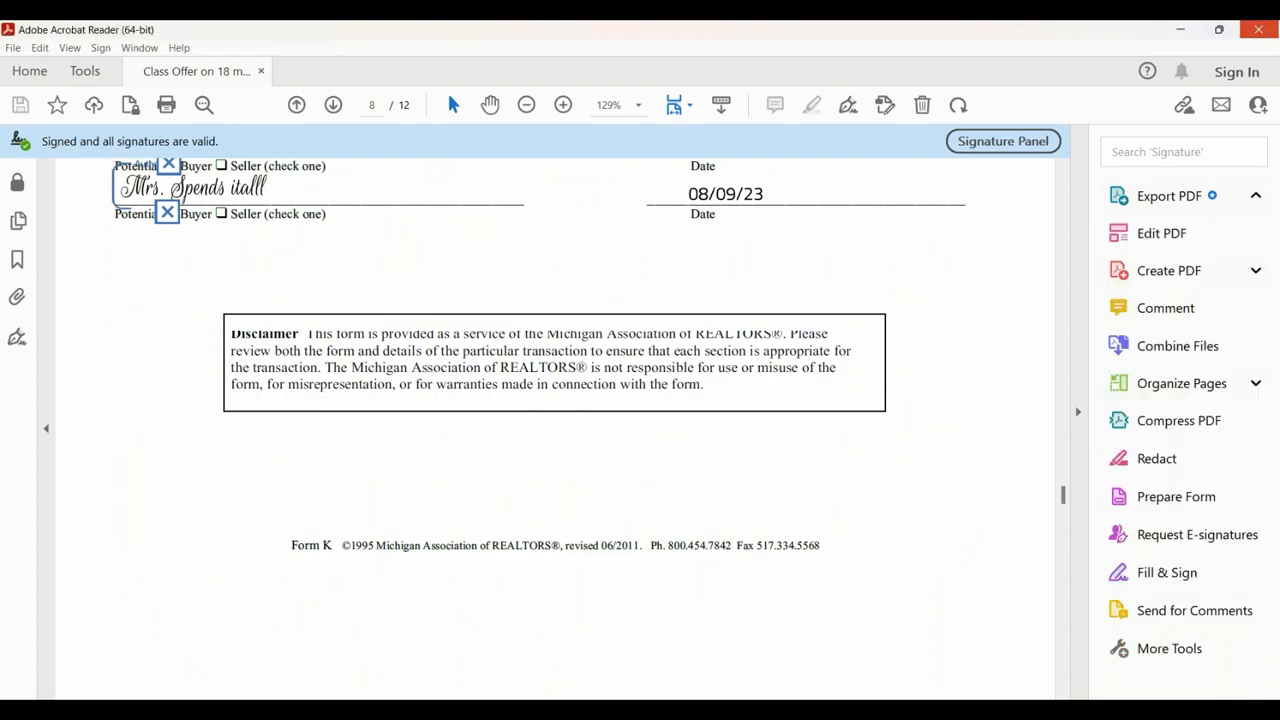
left_click(1258, 29)
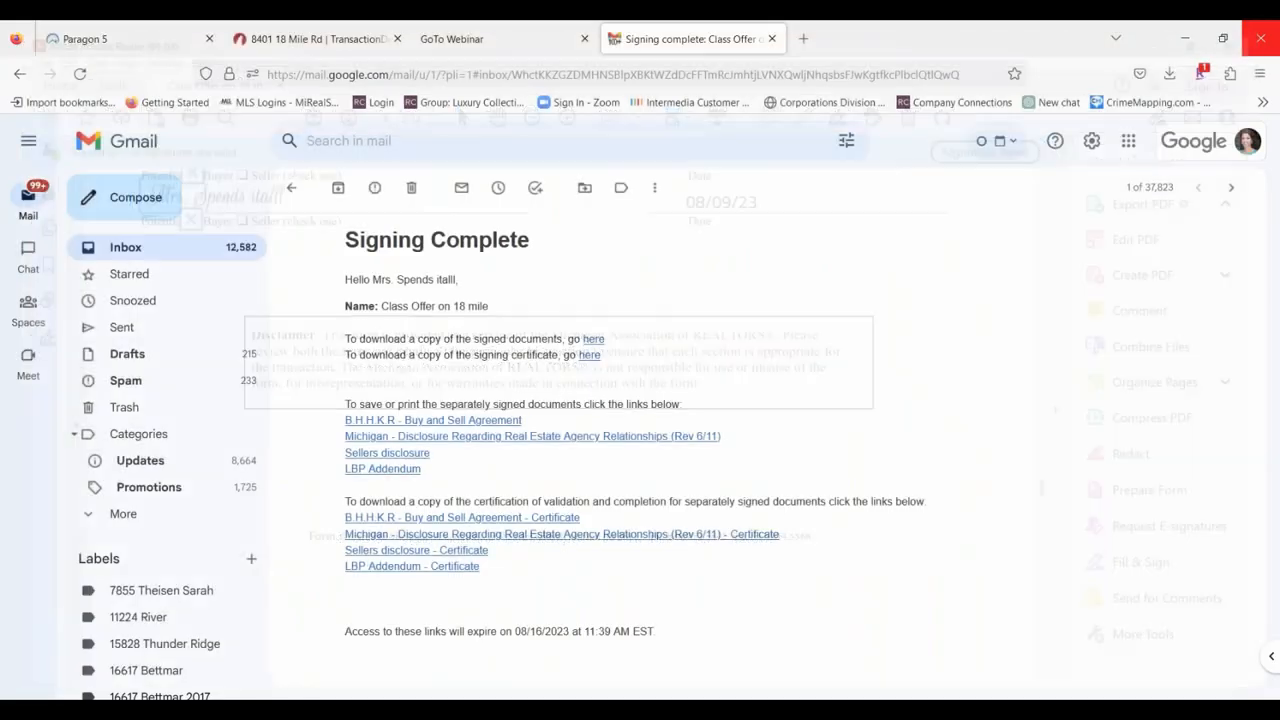
Switch to TransactionDesk and open the Class Offer on 18 mile folder in the transaction's documents.
left_click(440, 41)
left_click(284, 32)
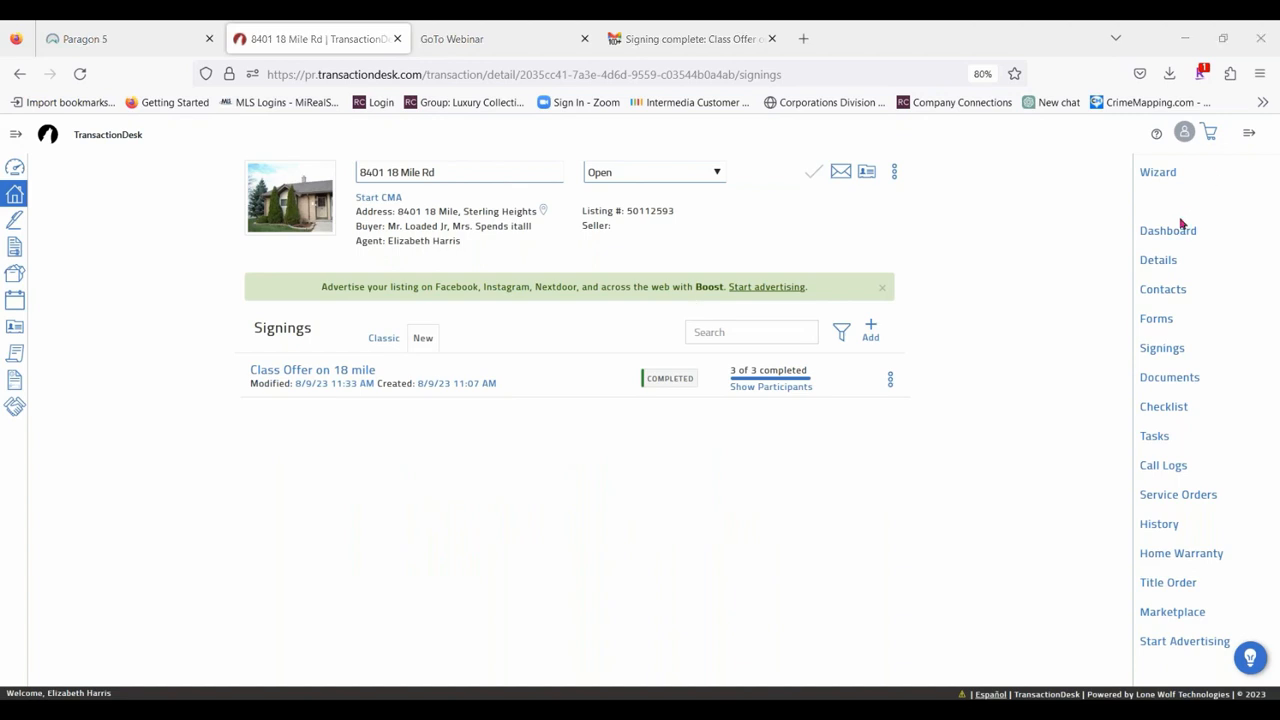
left_click(1181, 383)
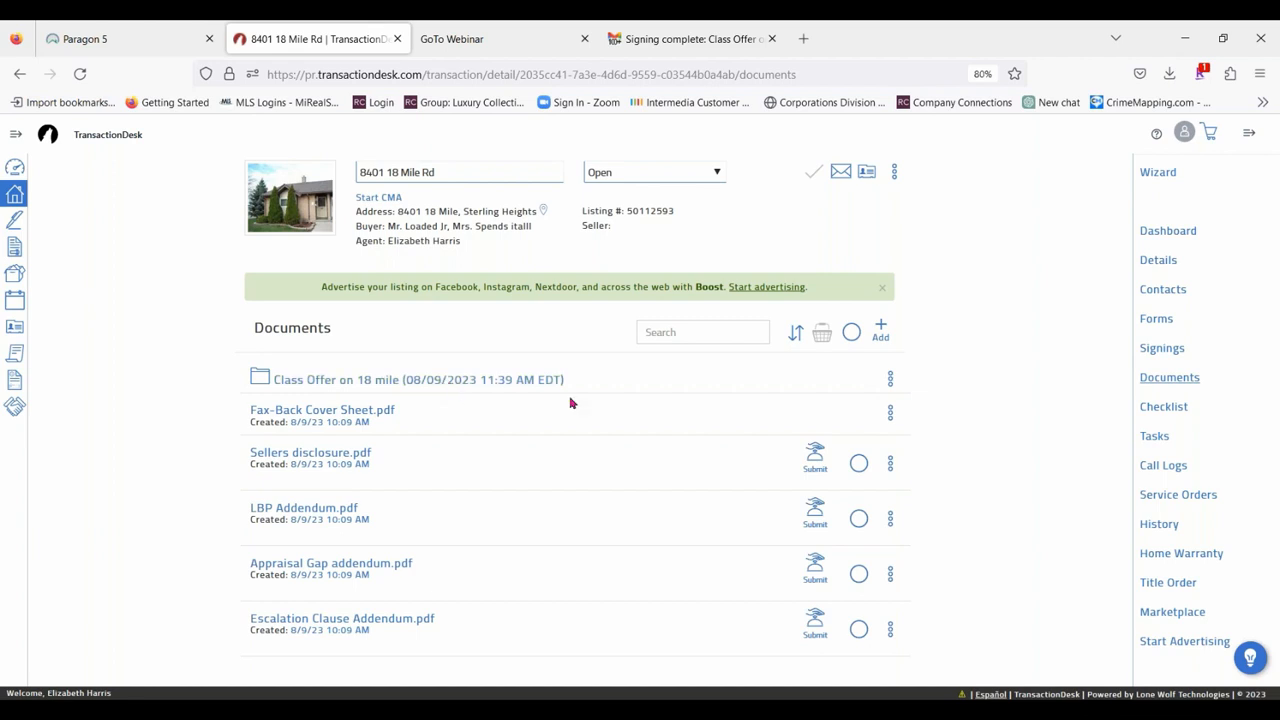
left_click(329, 386)
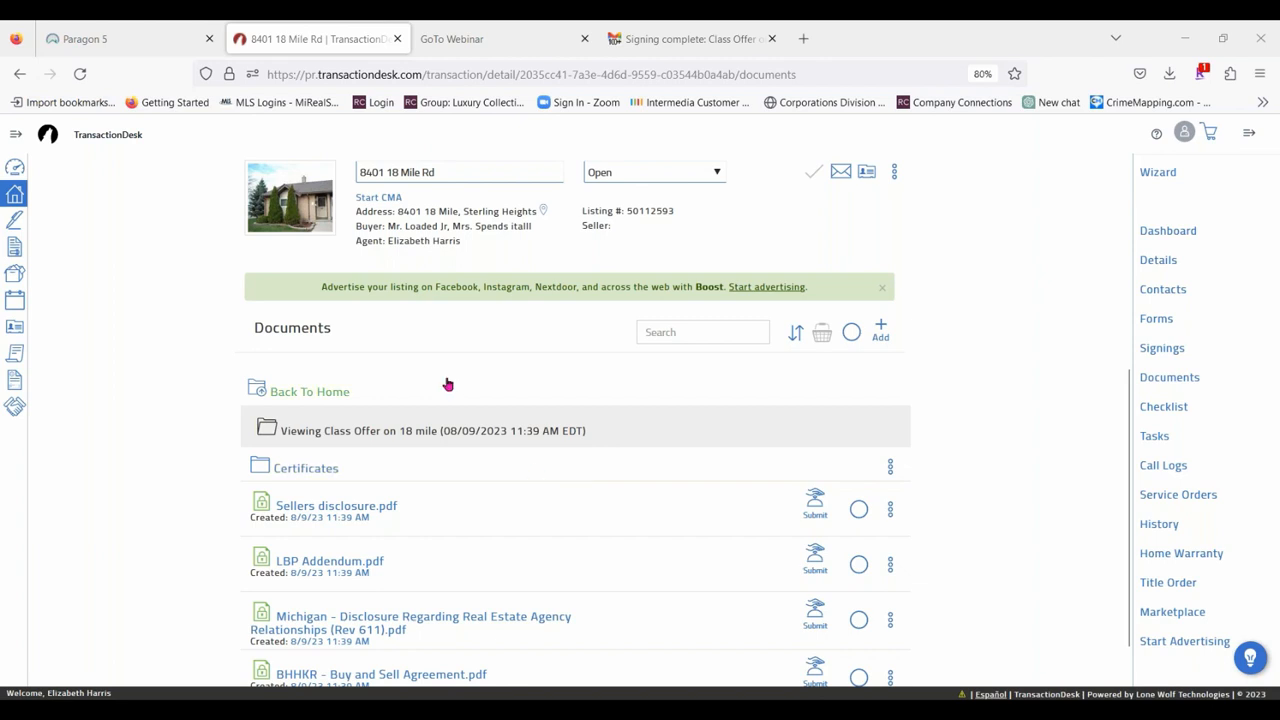
Preview the signed Sellers disclosure.pdf from the class offer folder.
scroll(446, 383, "down", 1)
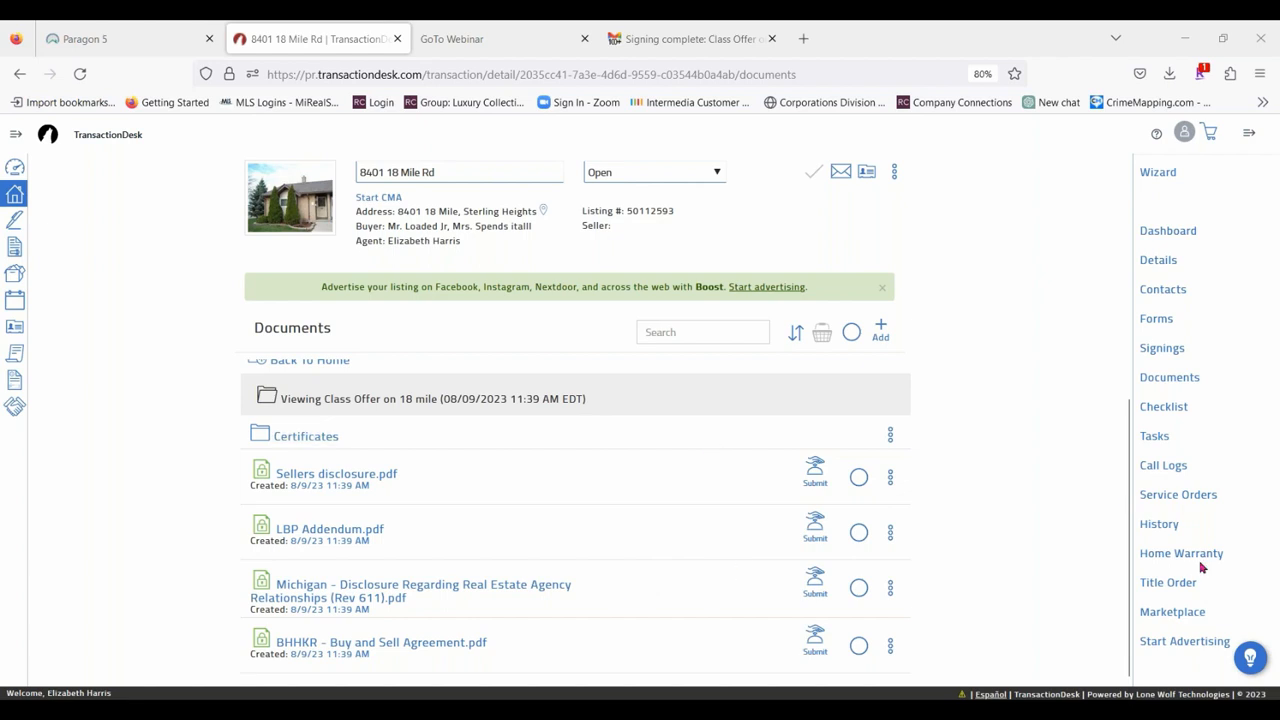
left_click(890, 478)
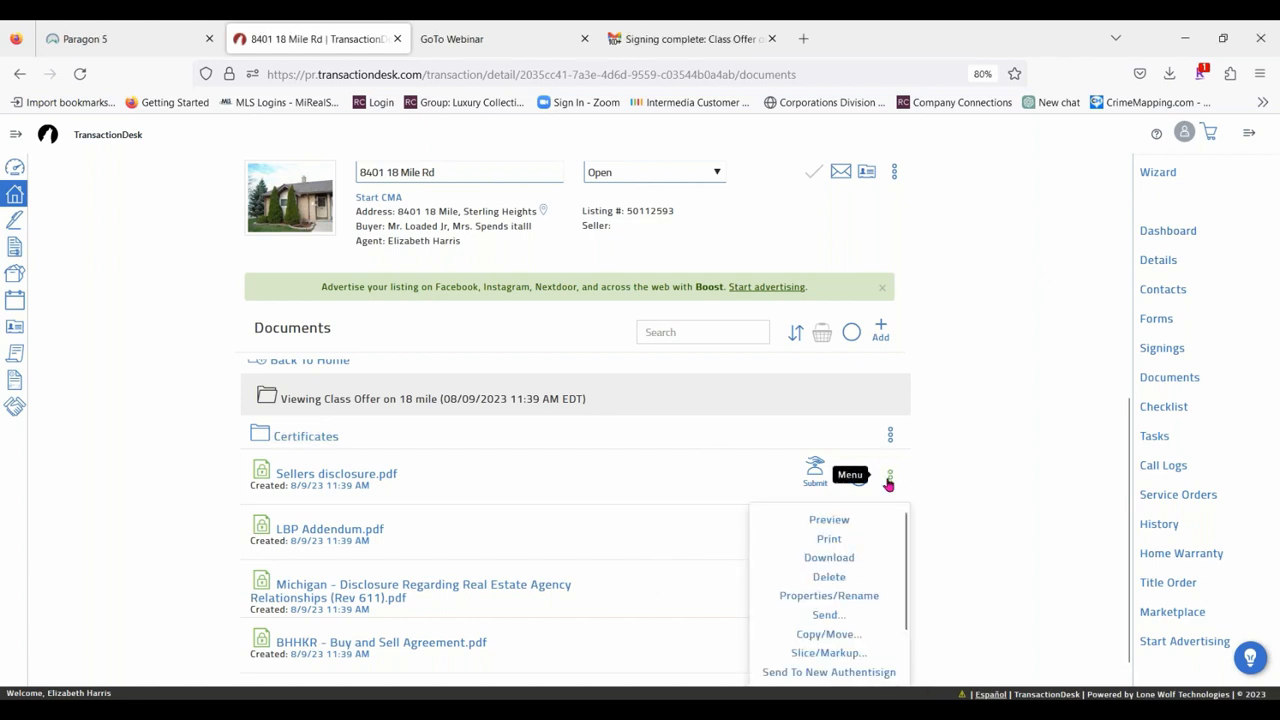
left_click(835, 520)
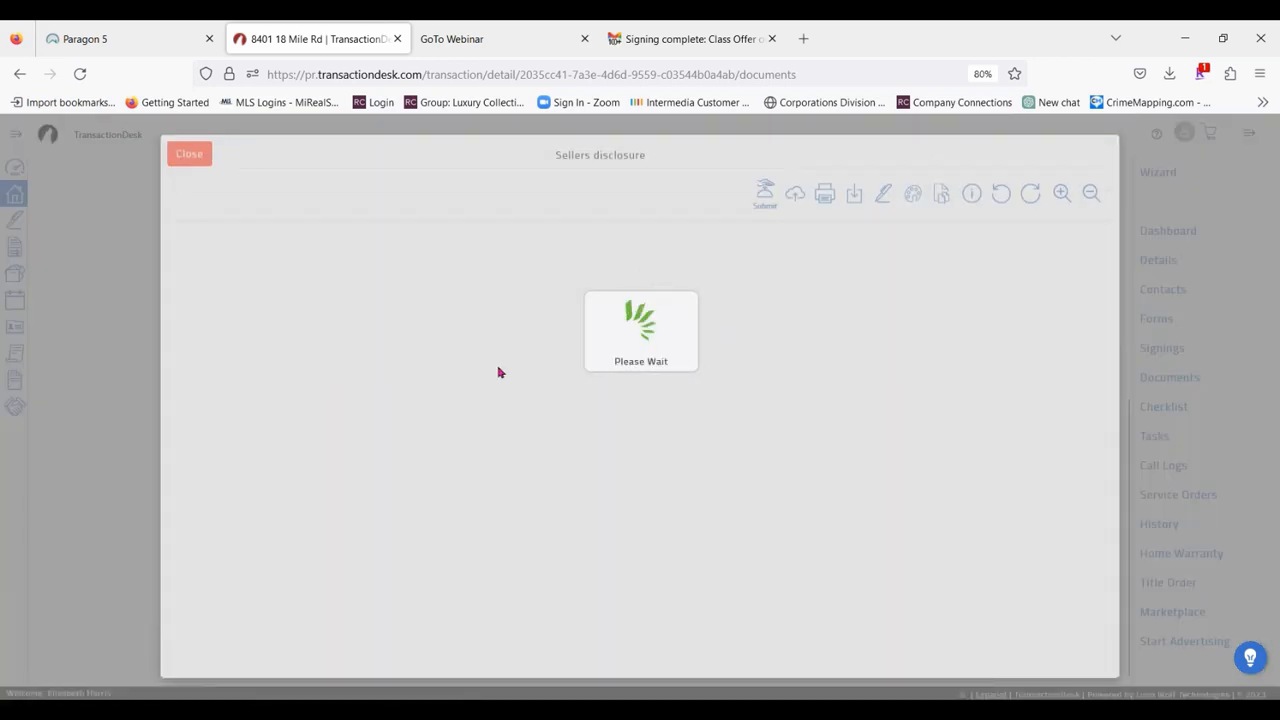
Review the signatures and dates at the end of the signed Sellers disclosure and close the preview.
scroll(757, 401, "down", 10)
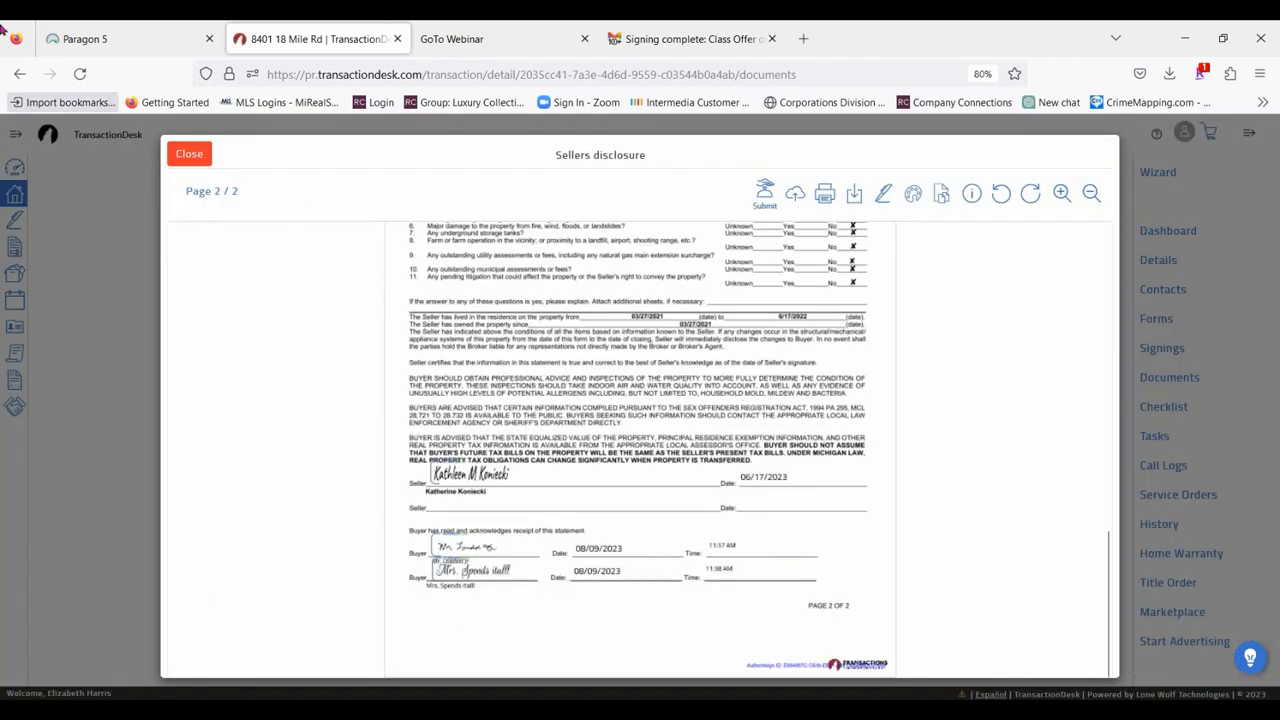
left_click(189, 154)
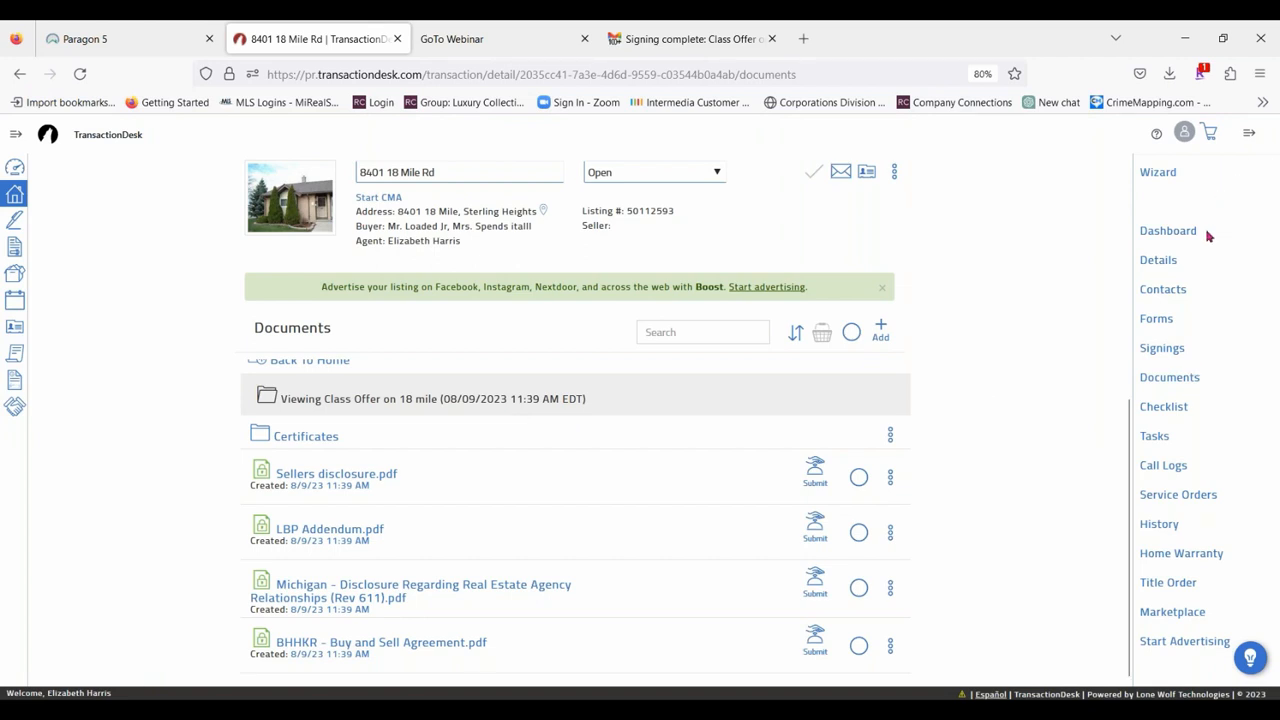
Review the details and additional actions of the Class Offer on 18 mile signing in the transaction's signings, and close it.
left_click(1186, 350)
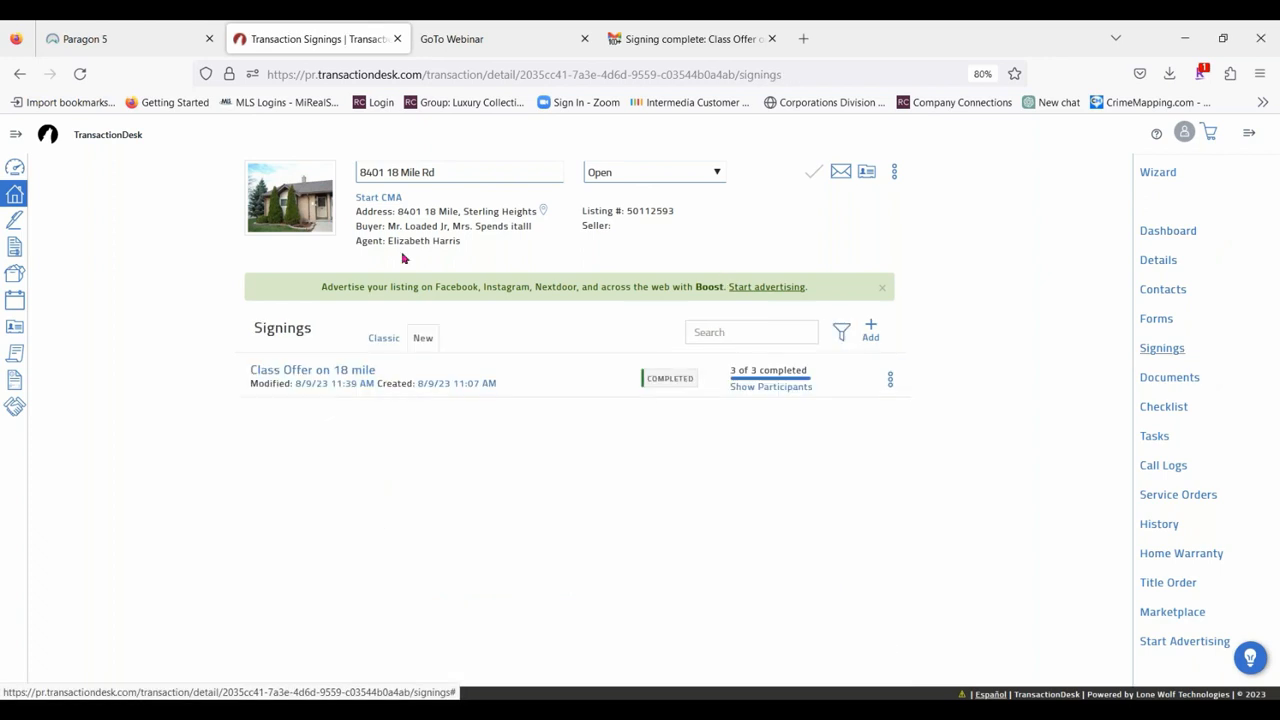
left_click(297, 371)
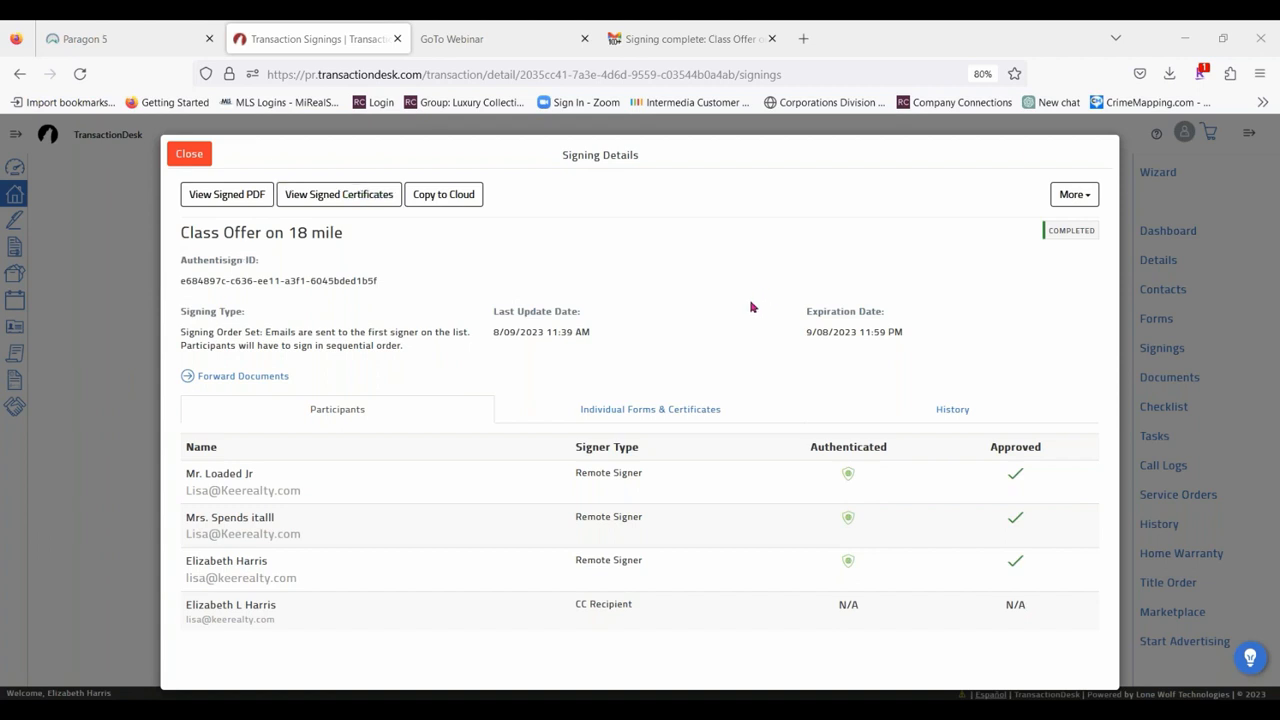
left_click(1083, 198)
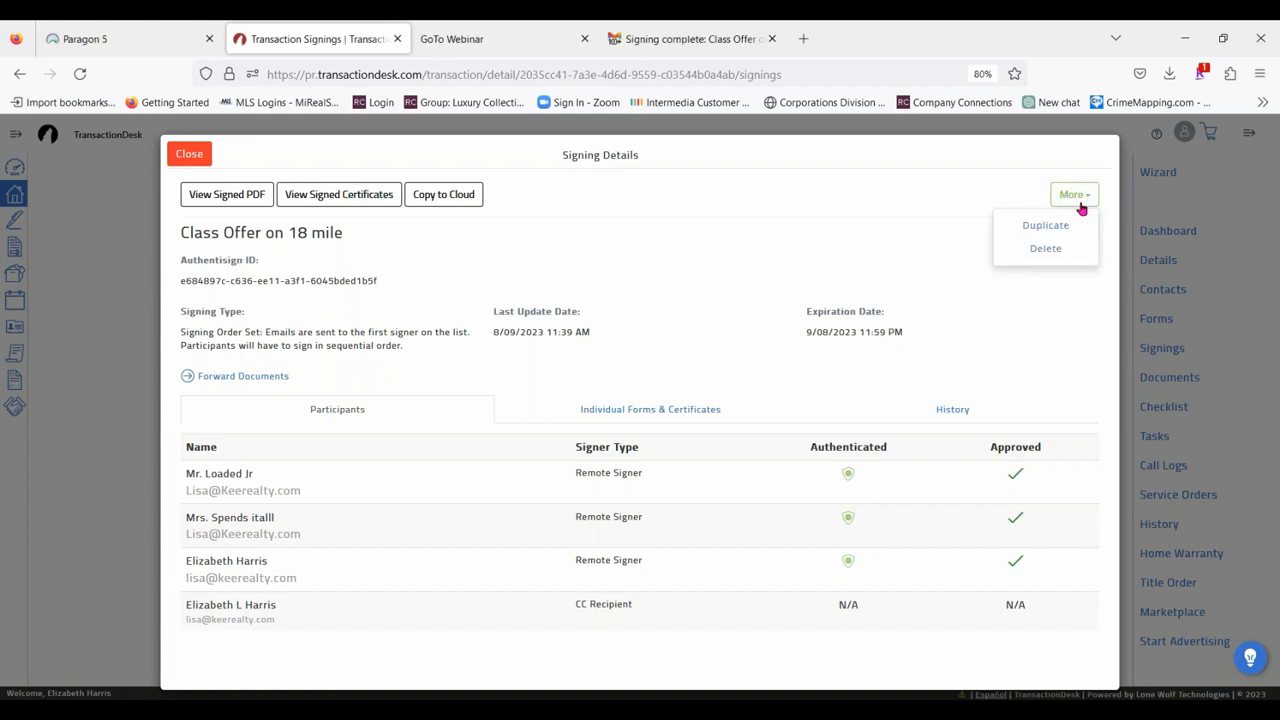
left_click(770, 287)
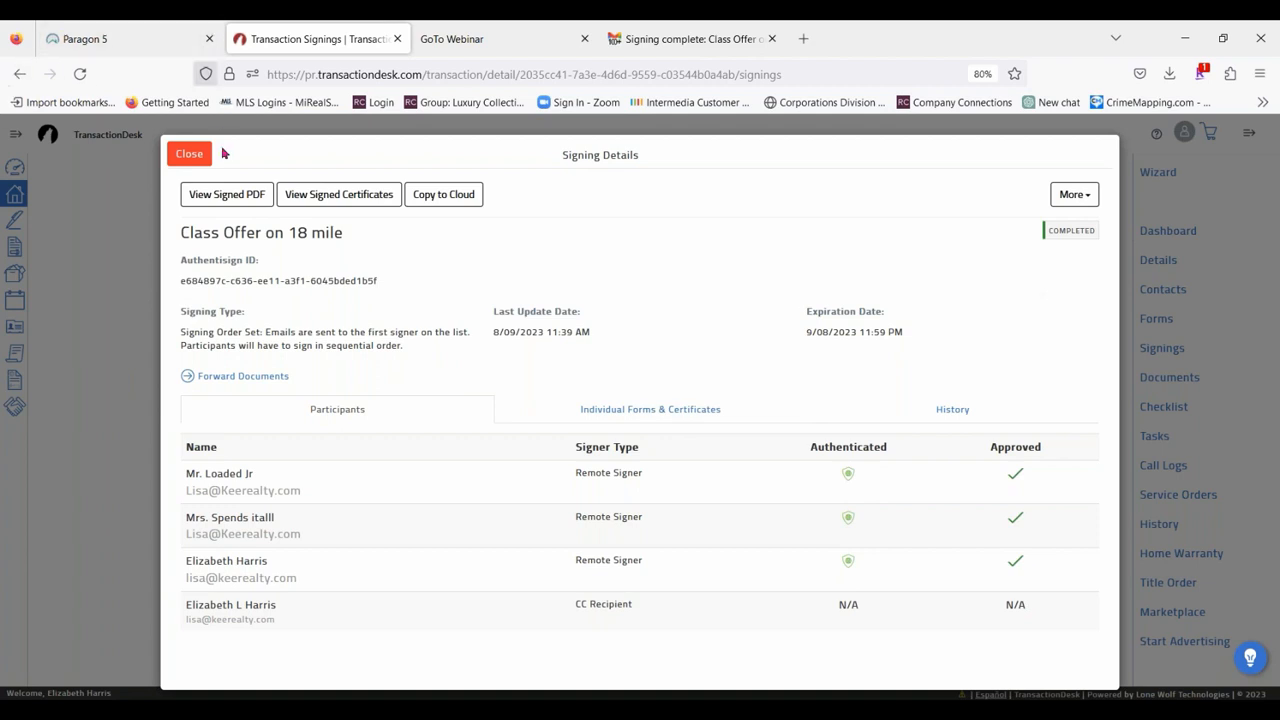
left_click(190, 154)
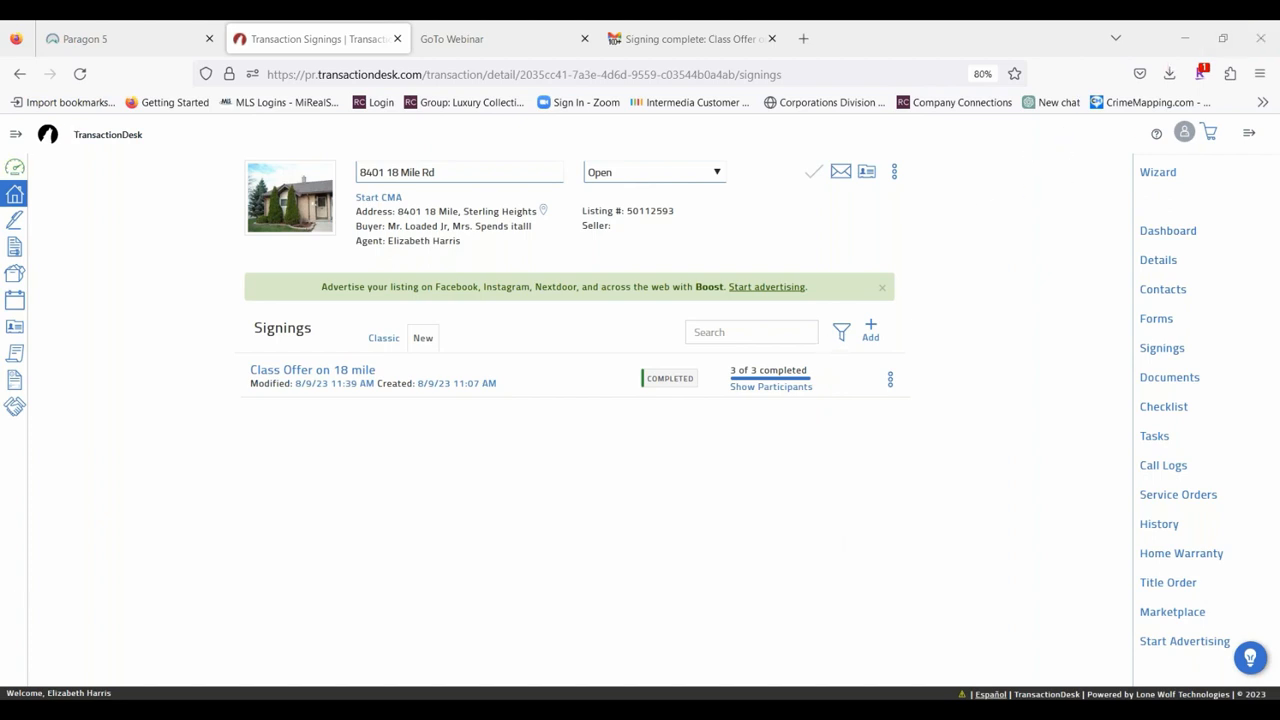
Look through the agent dashboard and the account-wide transactions, signings and forms libraries.
left_click(15, 137)
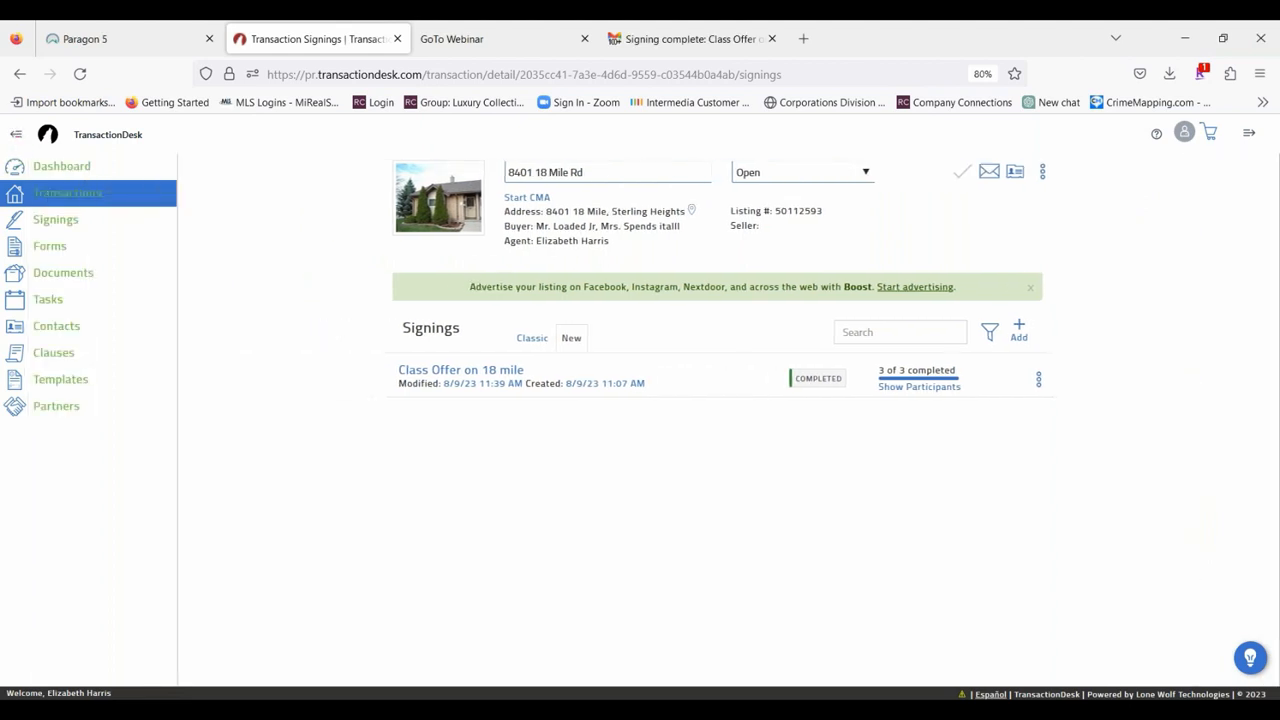
left_click(62, 167)
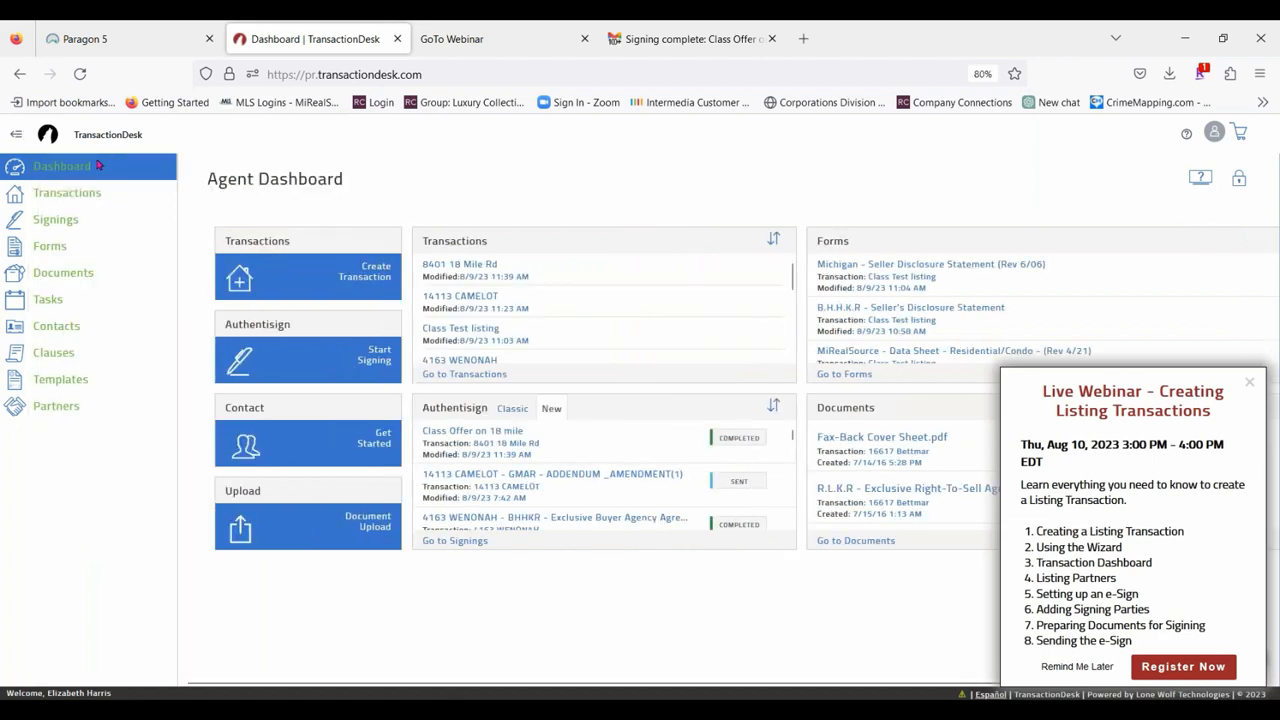
left_click(46, 194)
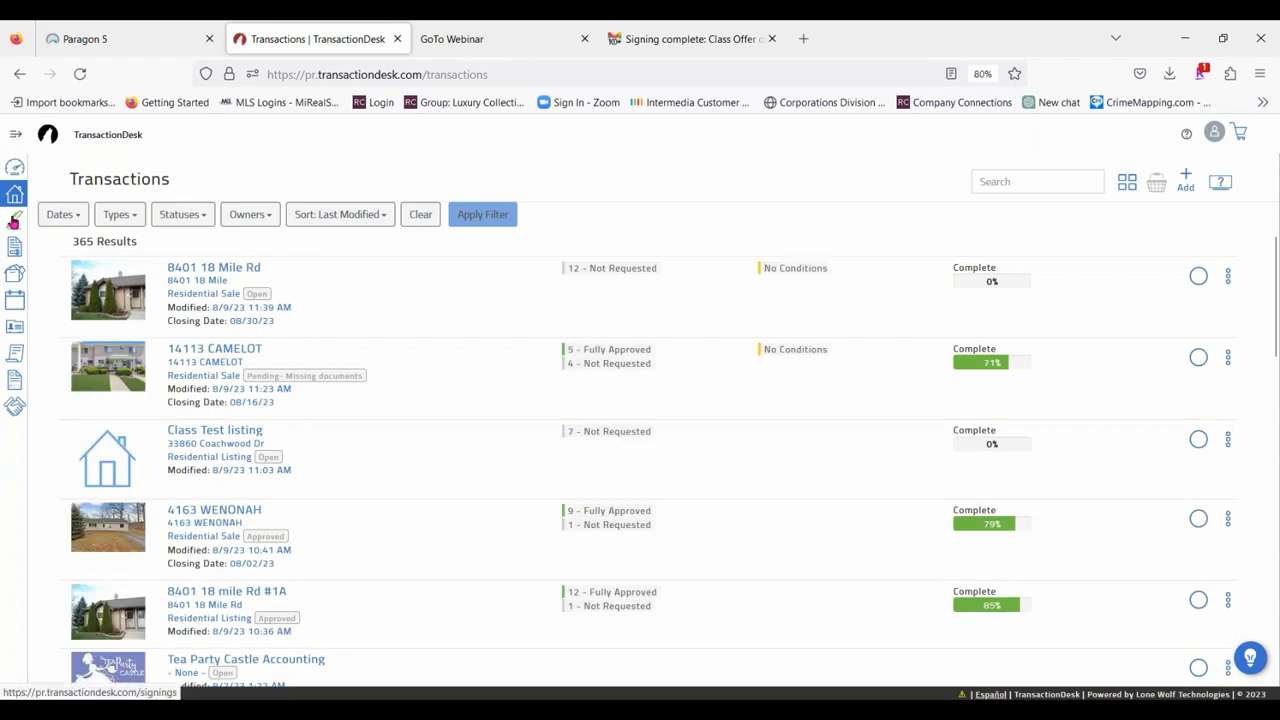
left_click(14, 221)
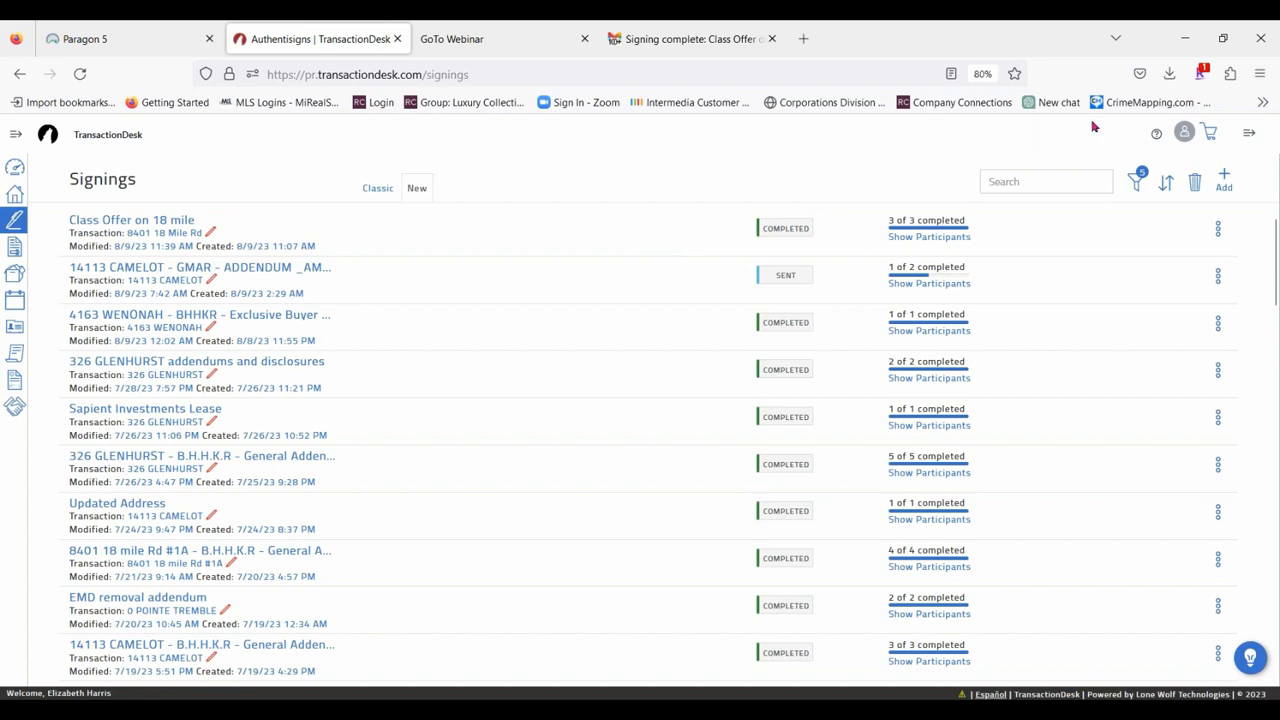
left_click(14, 247)
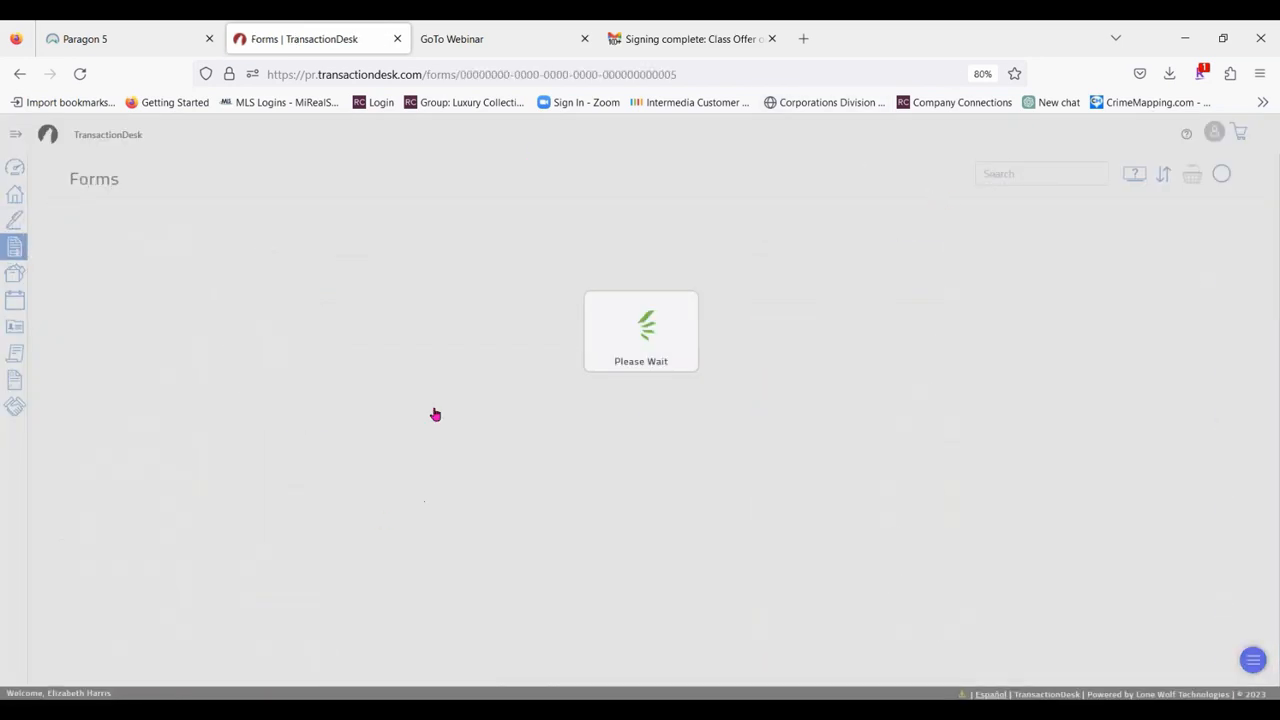
scroll(117, 244, "down", 3)
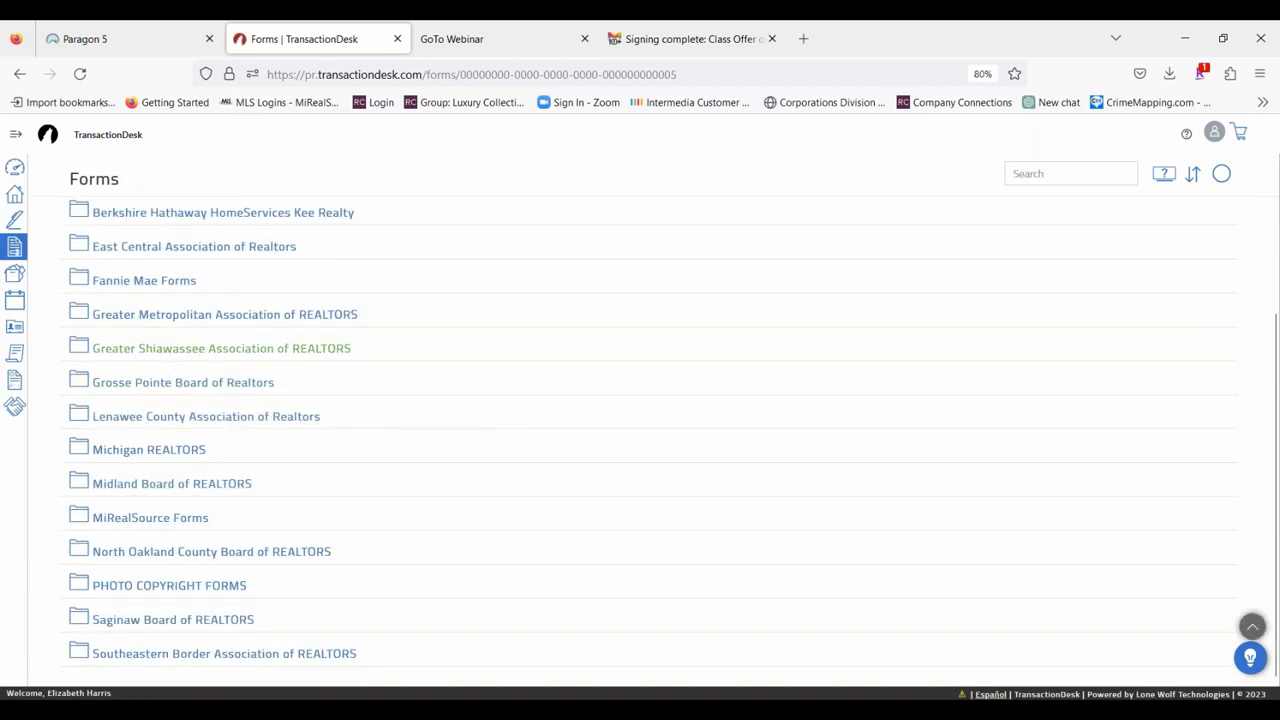
Look through the account-wide documents, tasks and contacts lists.
left_click(15, 133)
left_click(15, 272)
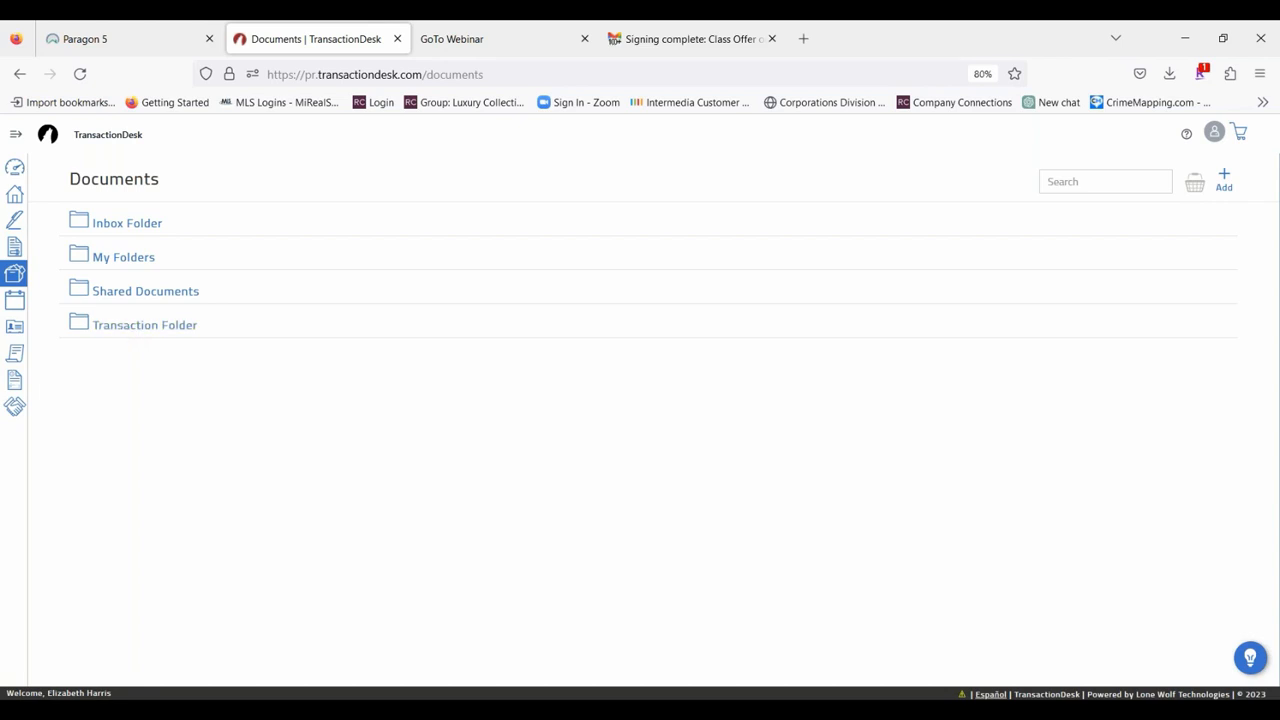
left_click(16, 302)
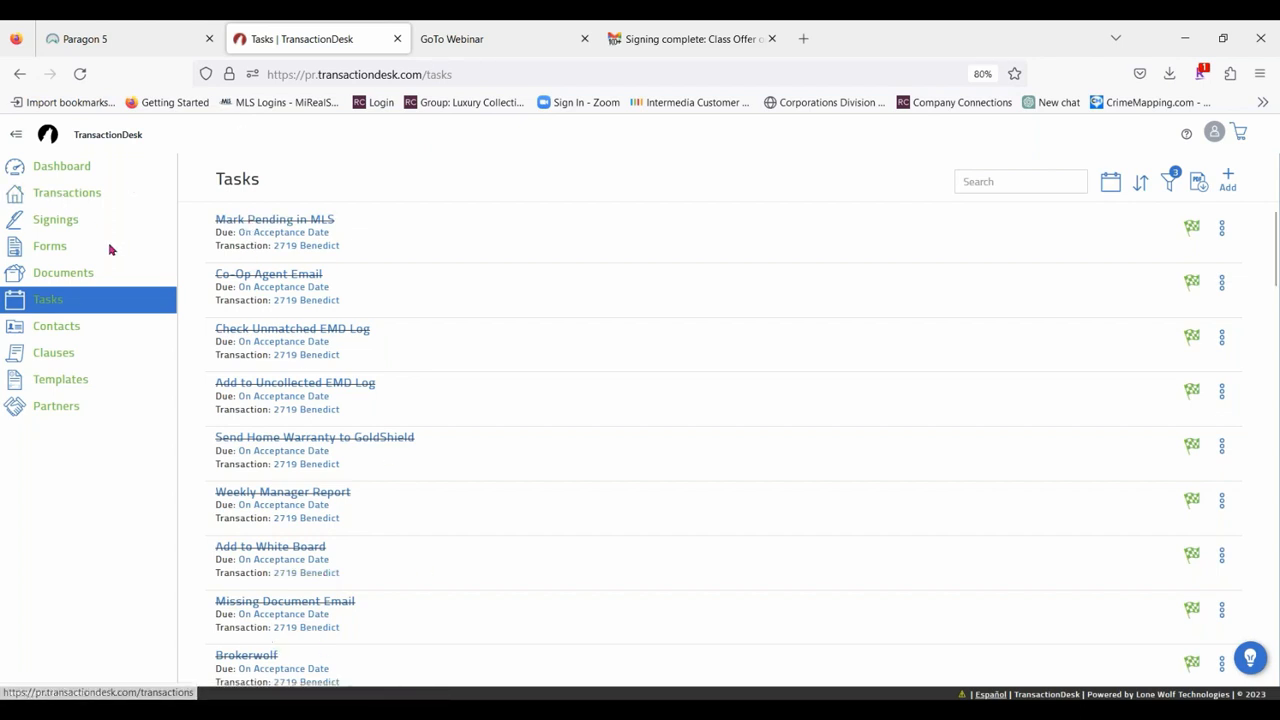
left_click(56, 326)
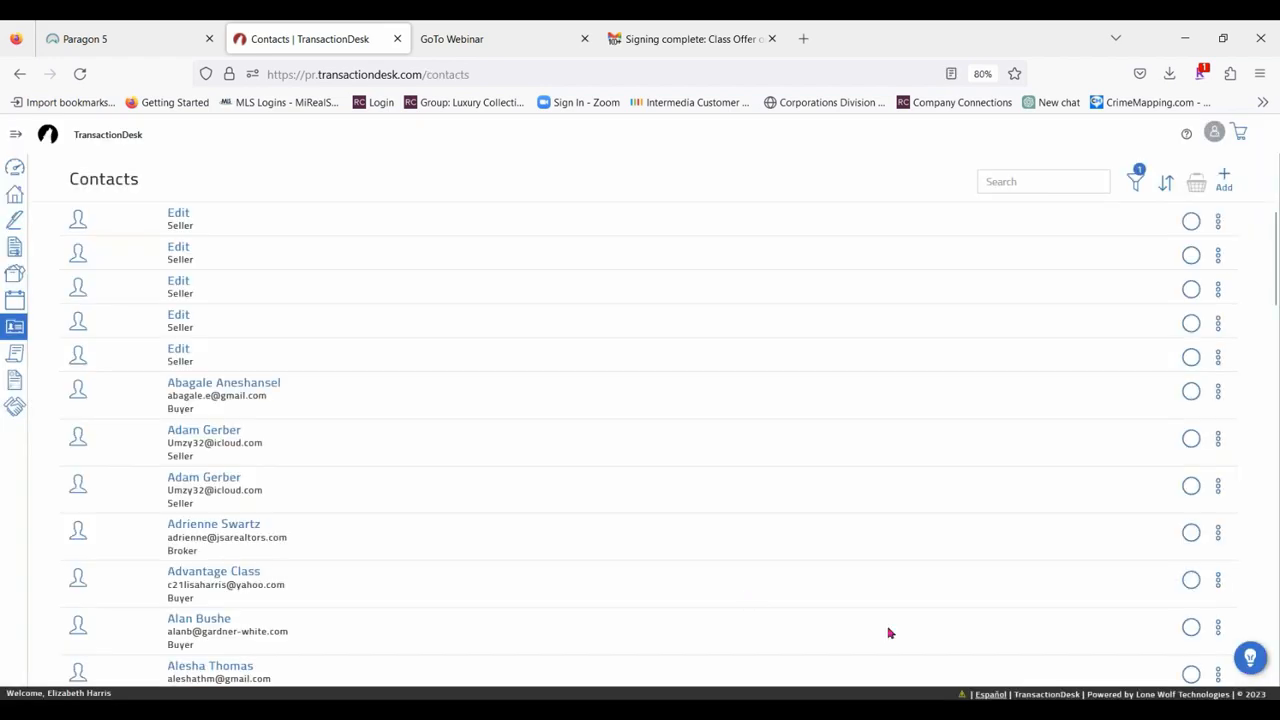
scroll(420, 283, "down", 12)
scroll(532, 440, "down", 15)
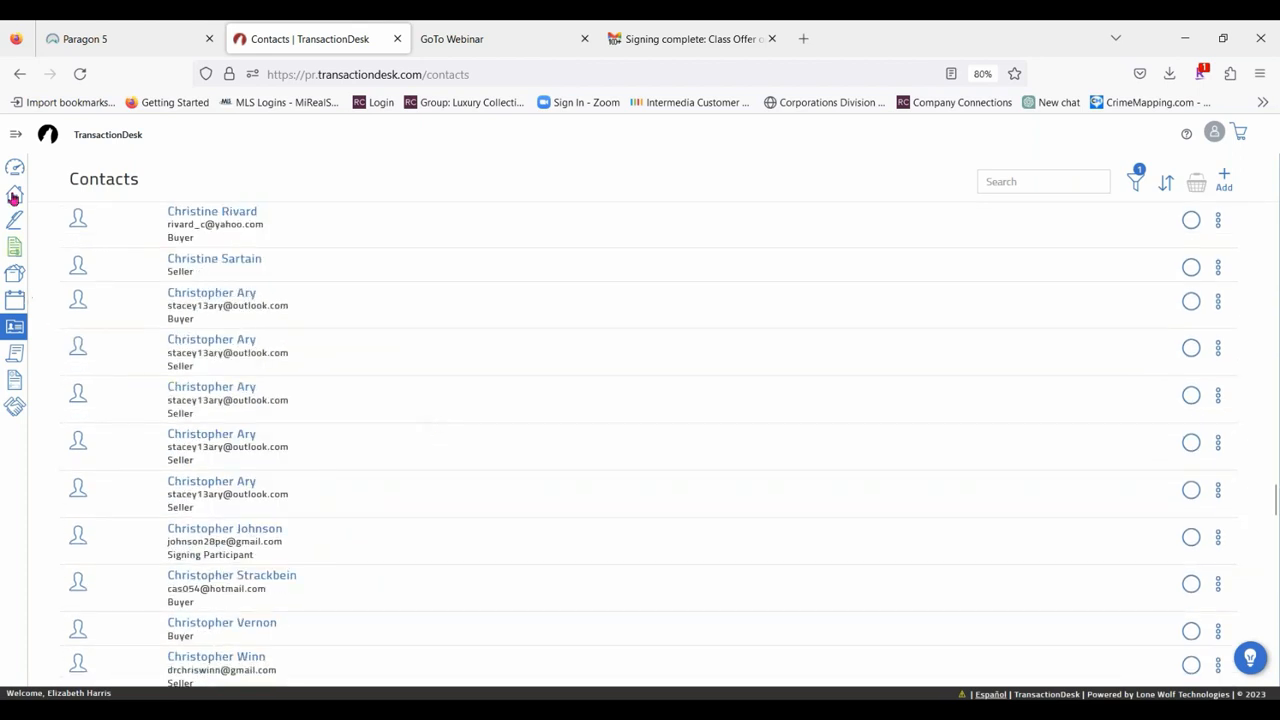
Open the Personal Clauses folder in the account's clauses.
left_click(15, 134)
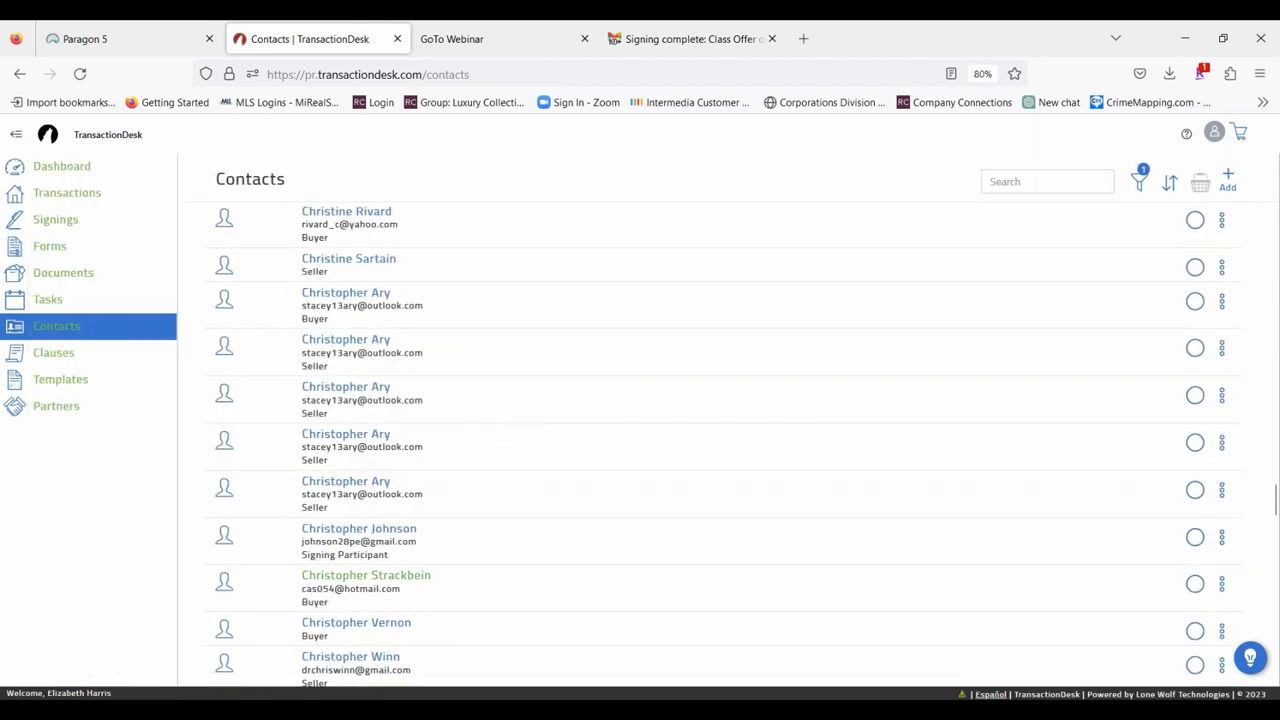
left_click(57, 353)
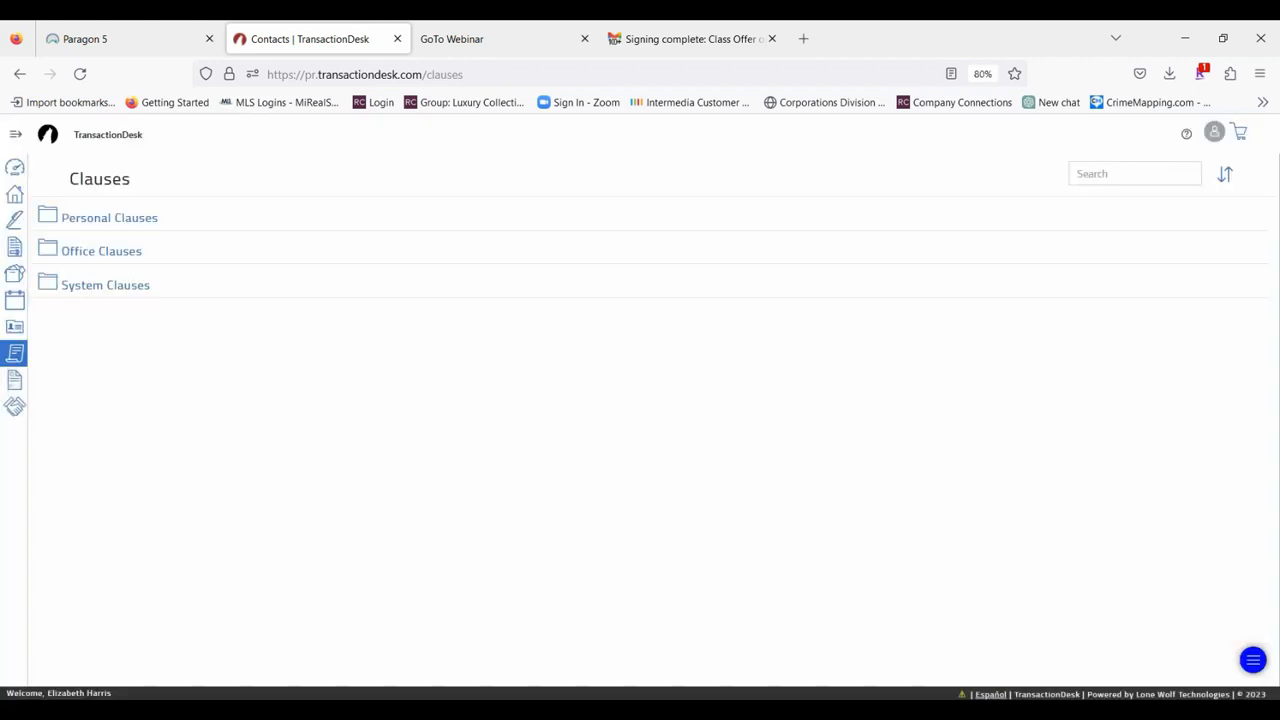
left_click(128, 214)
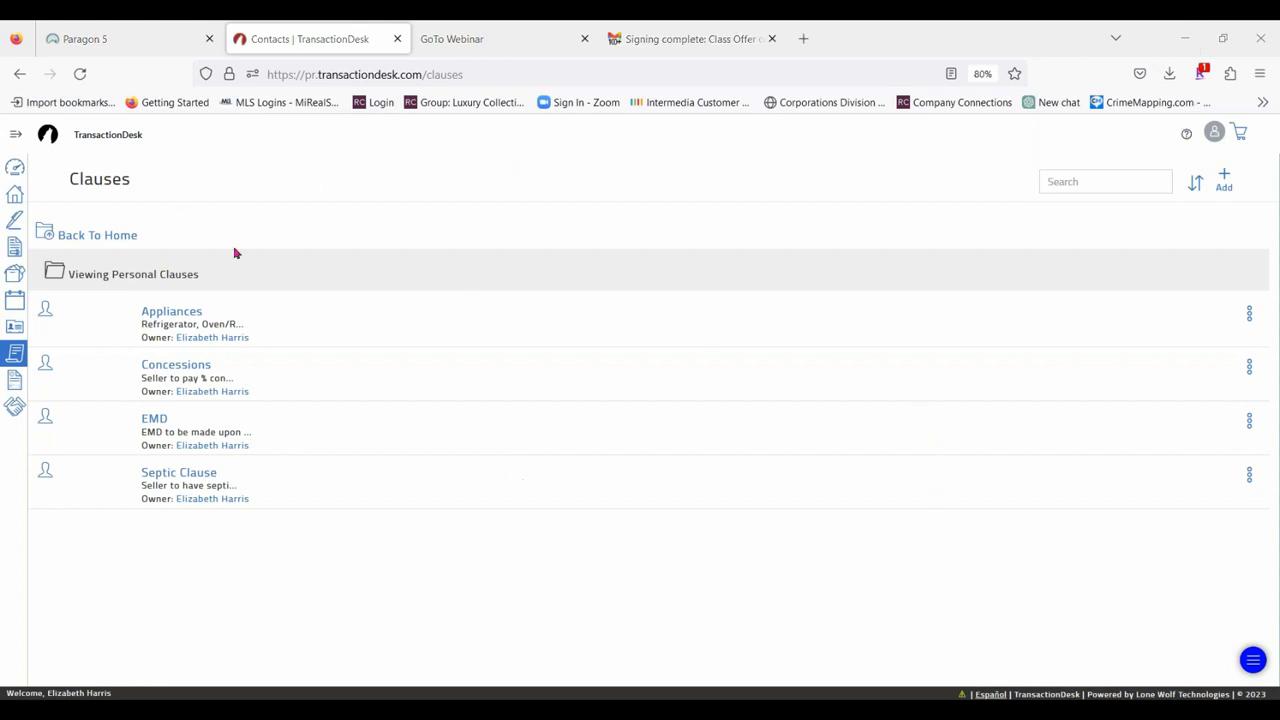
left_click(1228, 184)
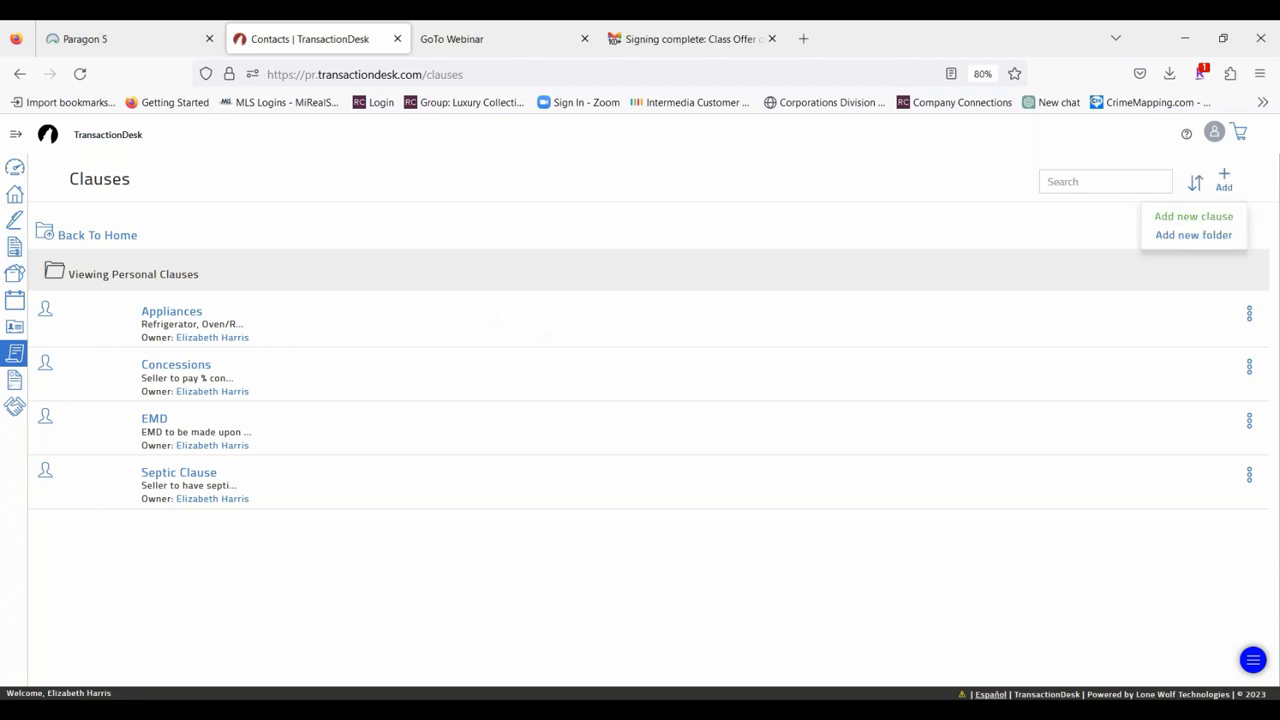
left_click(1210, 216)
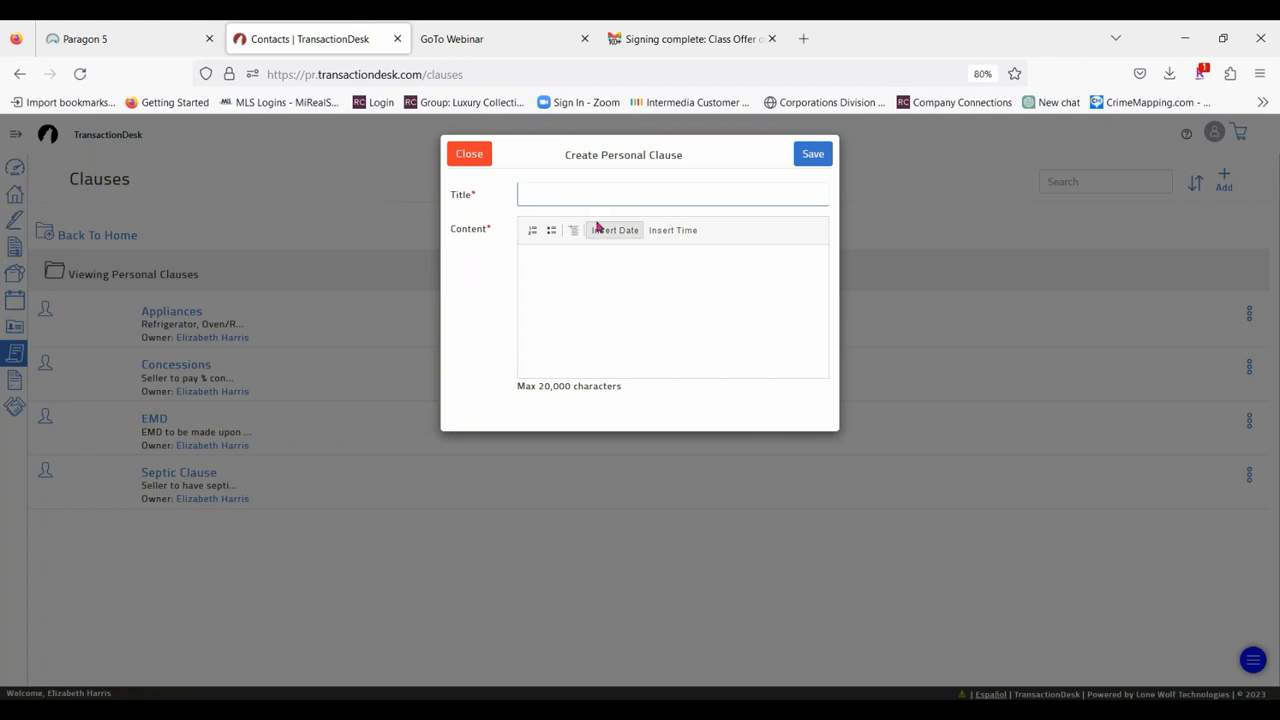
left_click(574, 186)
type("A")
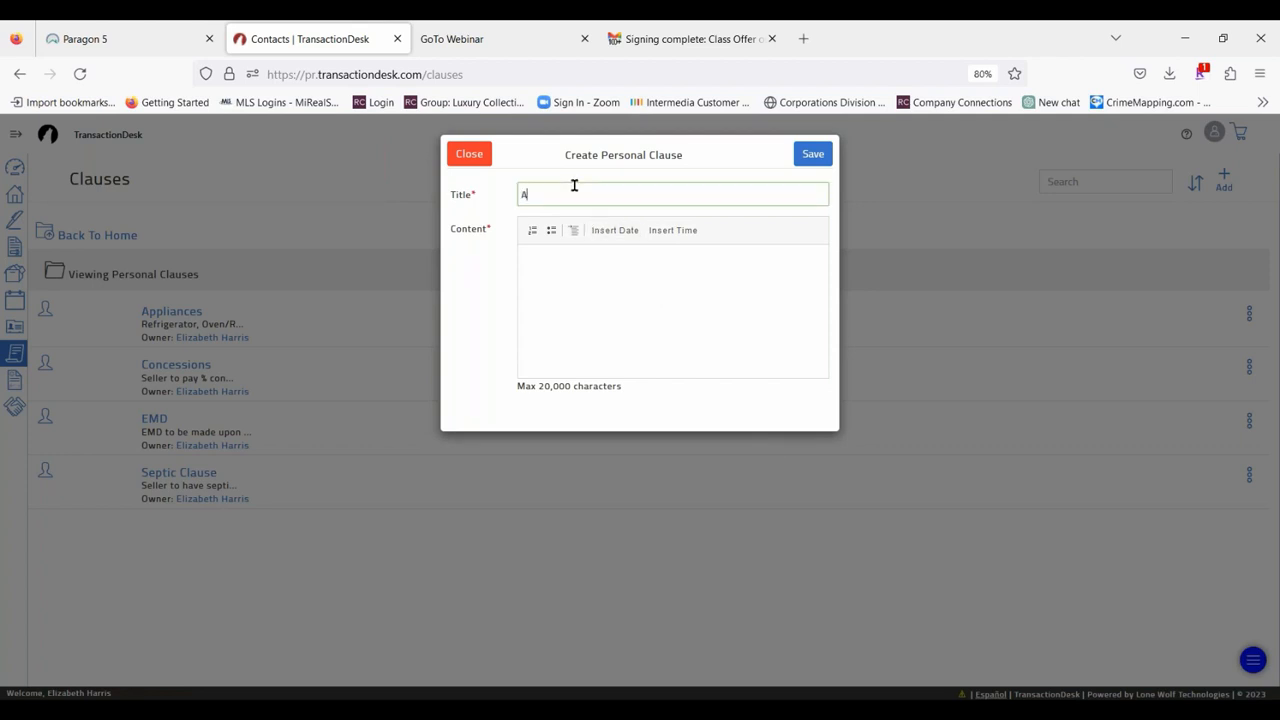
type("ppliances")
left_click(608, 268)
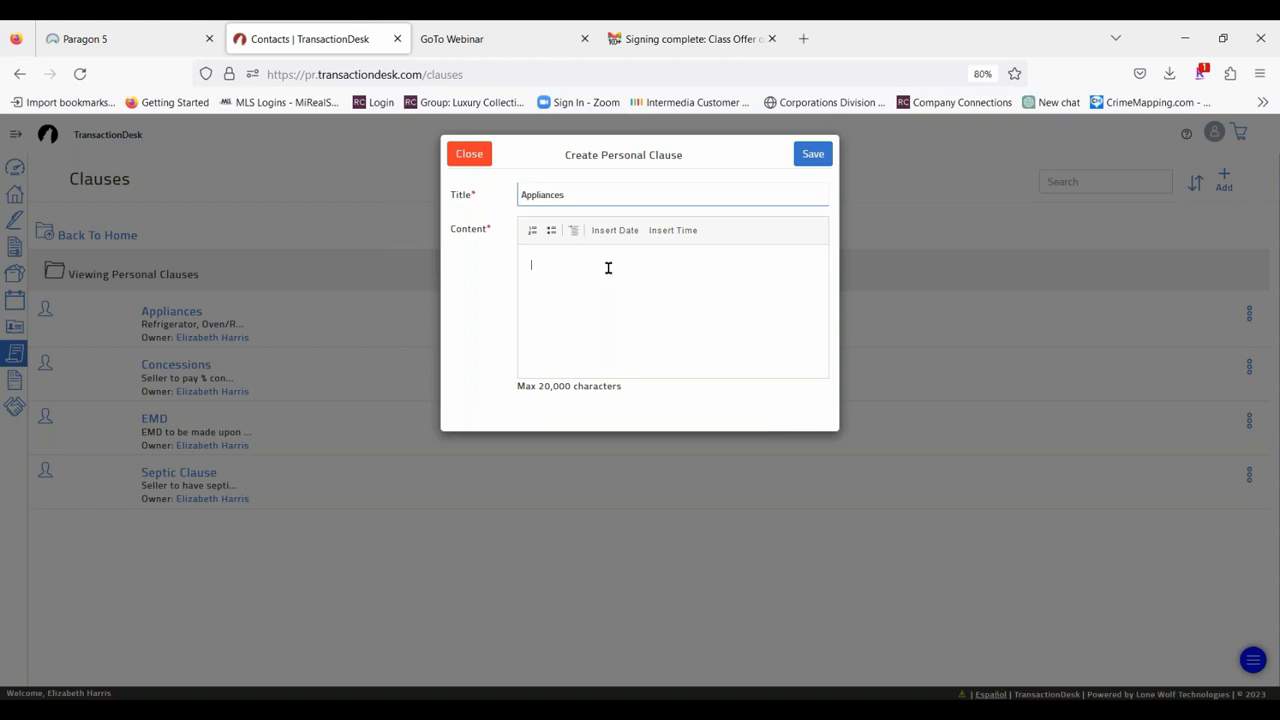
left_click(477, 159)
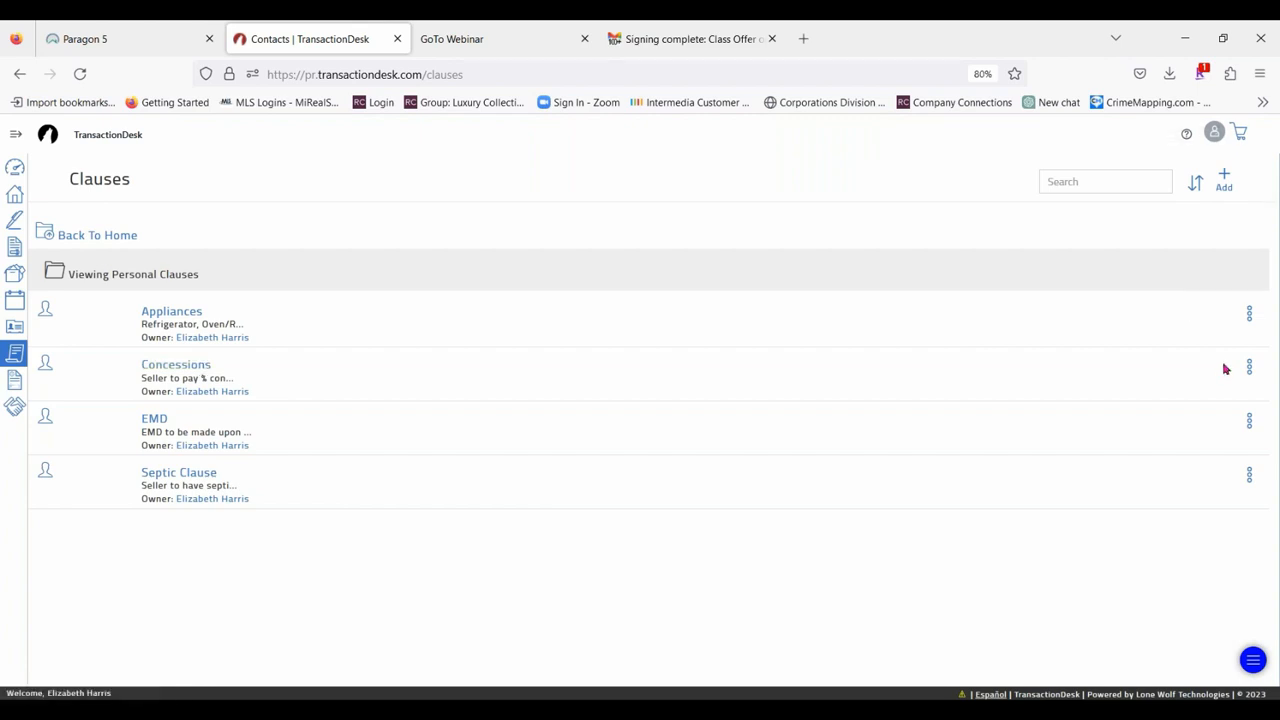
View the wording of the existing Appliances clause, close it, and return to the clause folders.
left_click(1249, 314)
left_click(1214, 342)
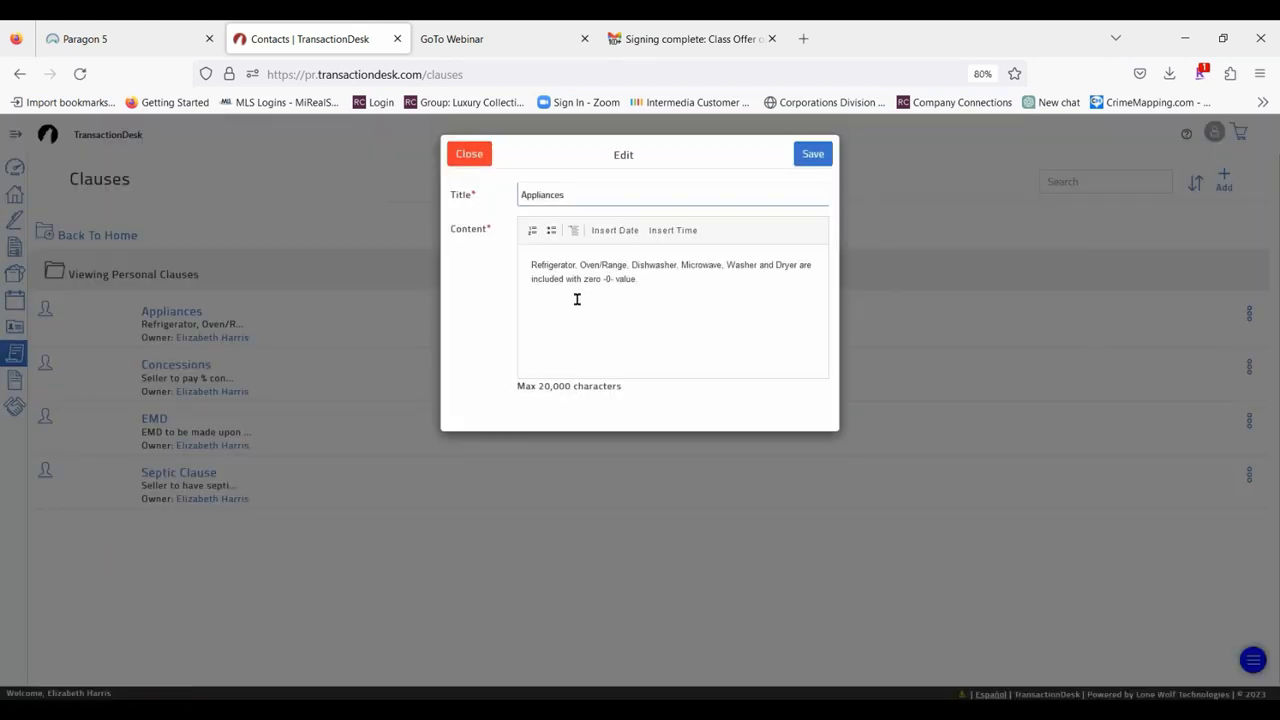
left_click(486, 157)
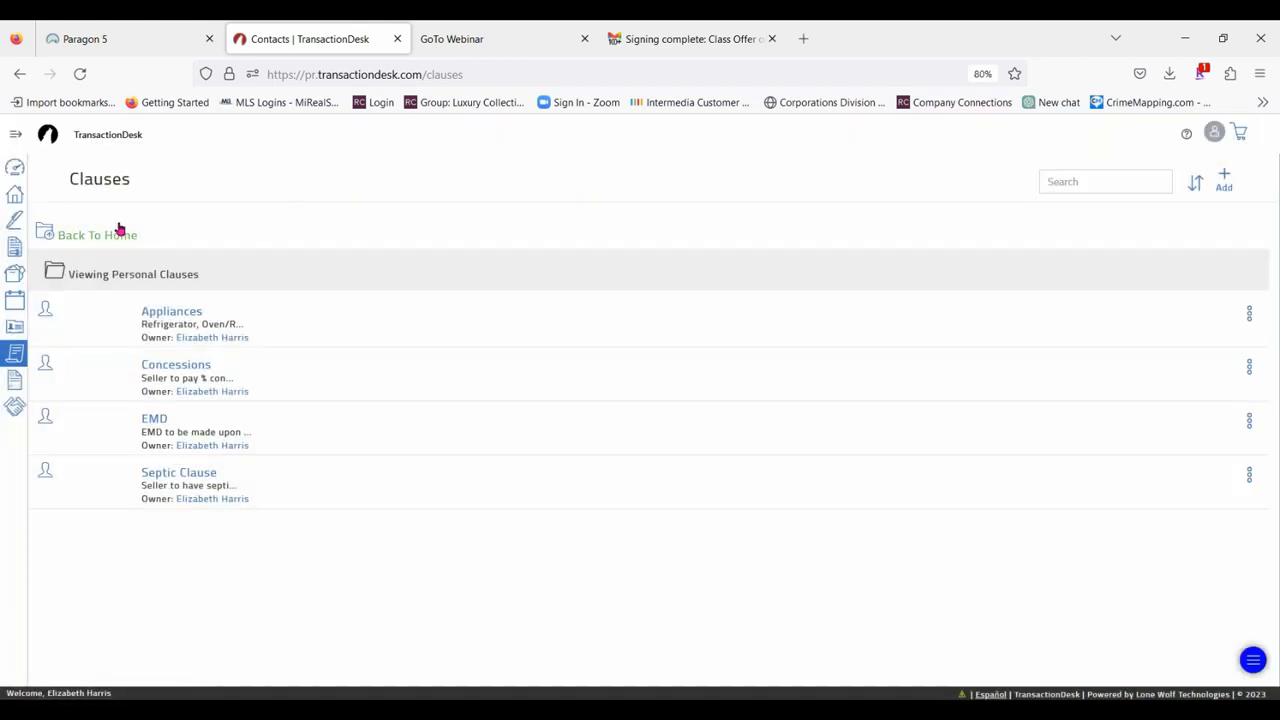
left_click(118, 231)
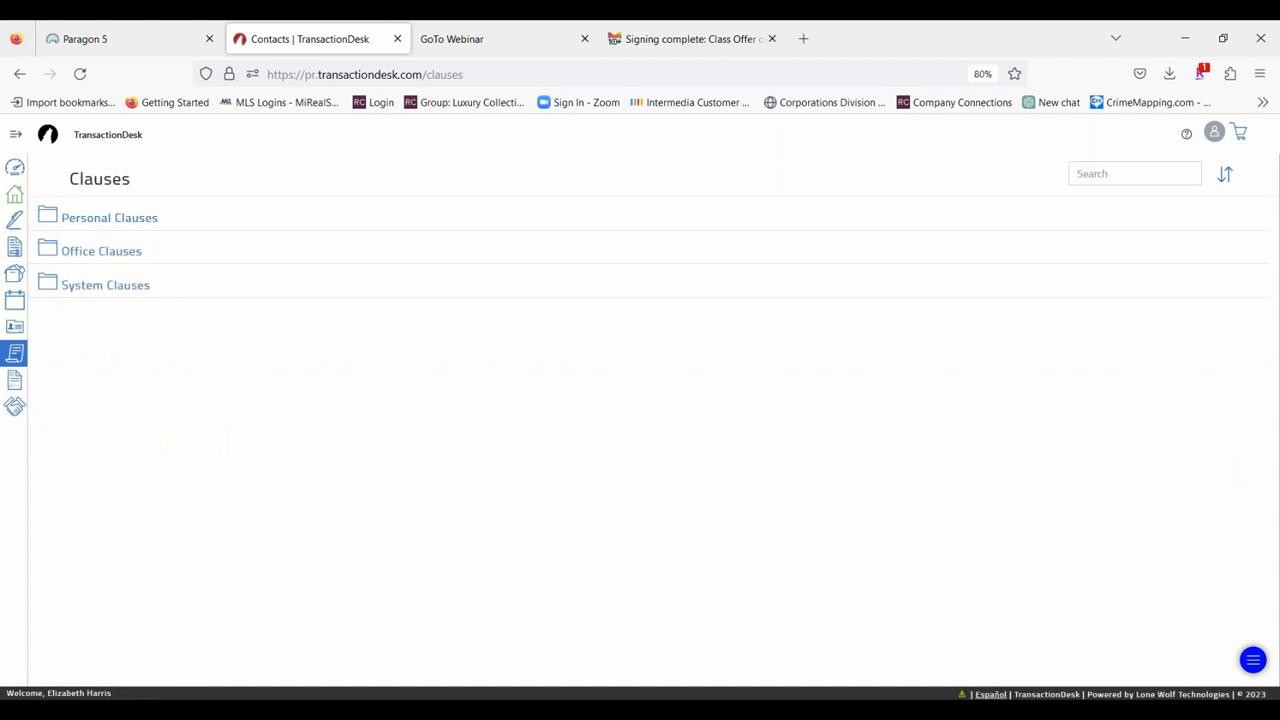
Open the transaction templates and check the actions available for the Class tes template.
left_click(15, 134)
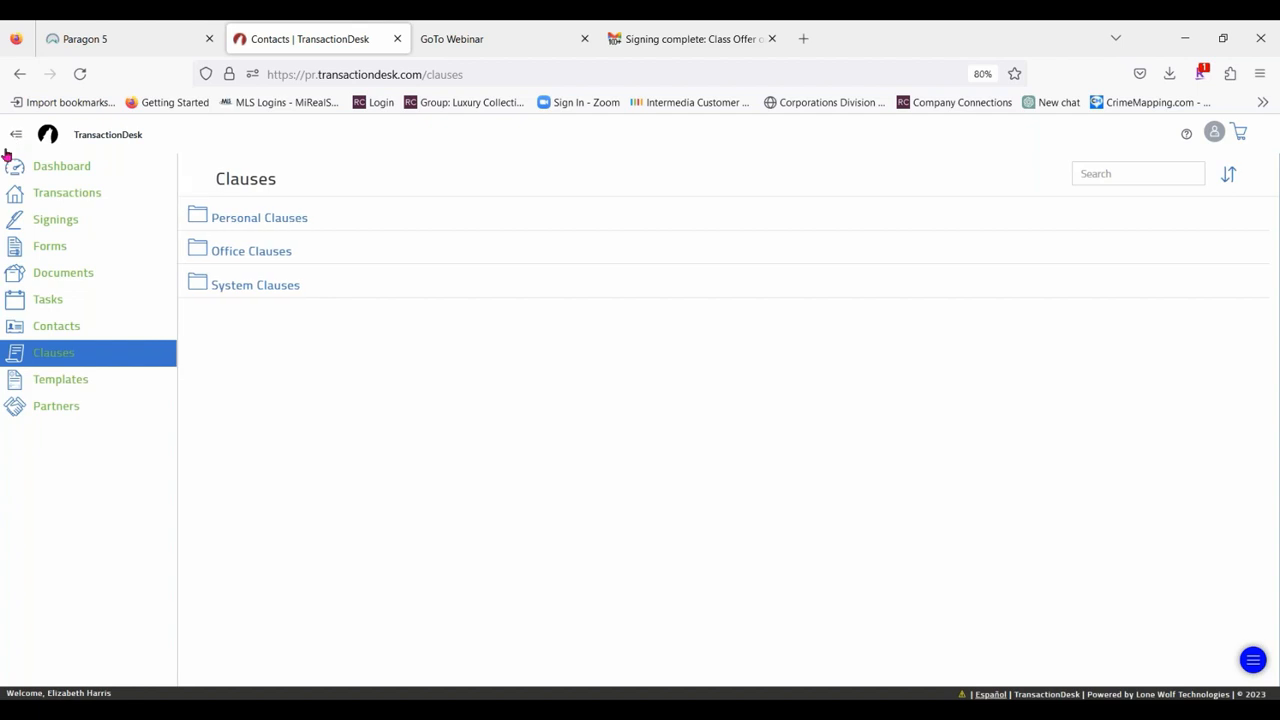
left_click(52, 380)
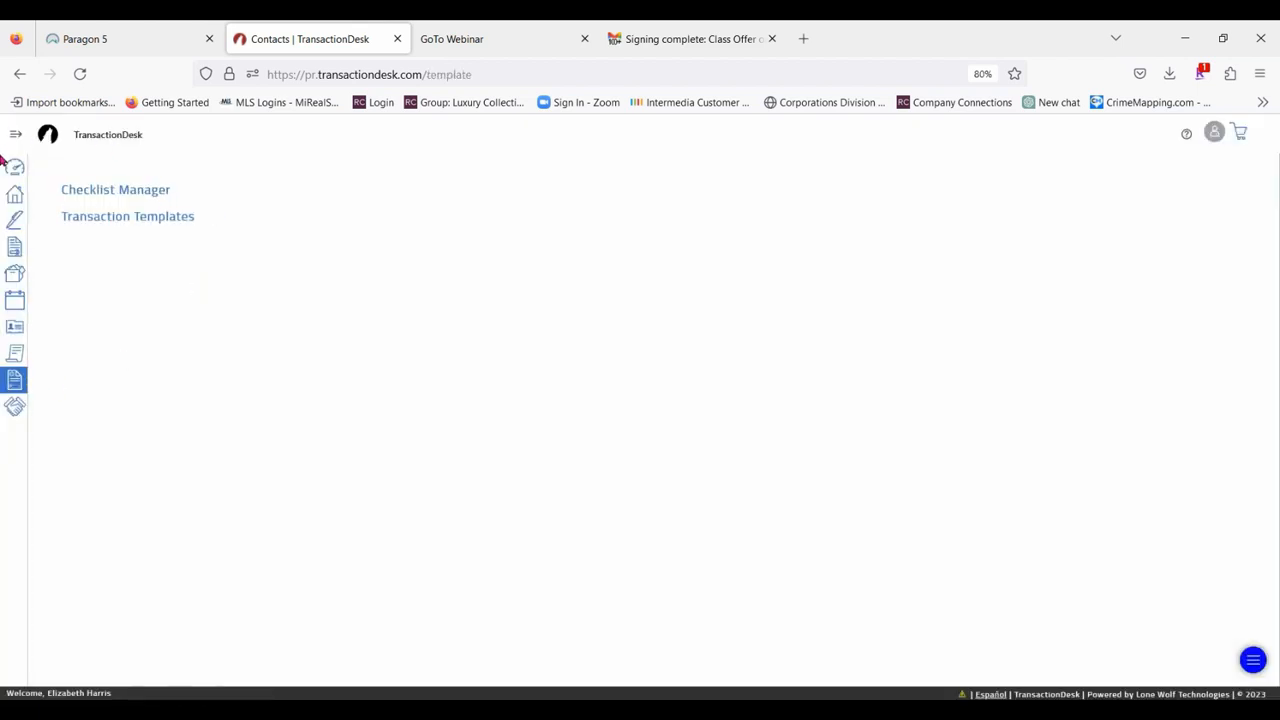
left_click(140, 220)
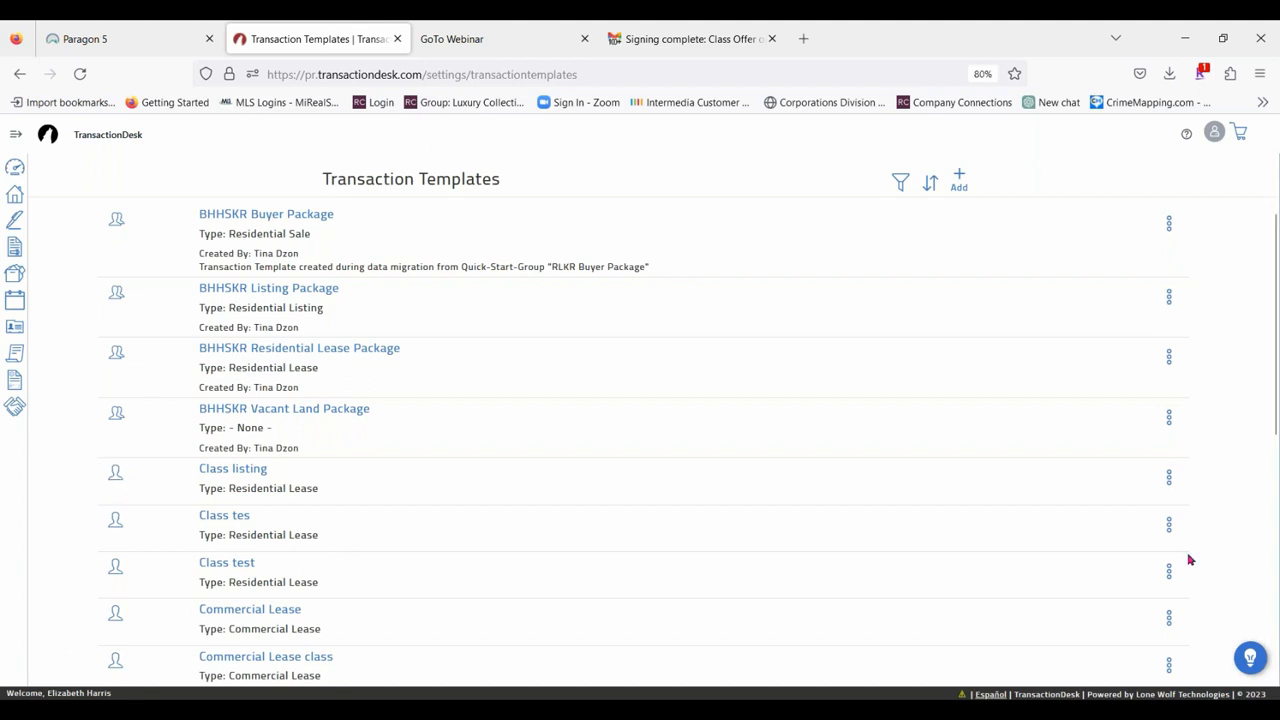
left_click(1165, 528)
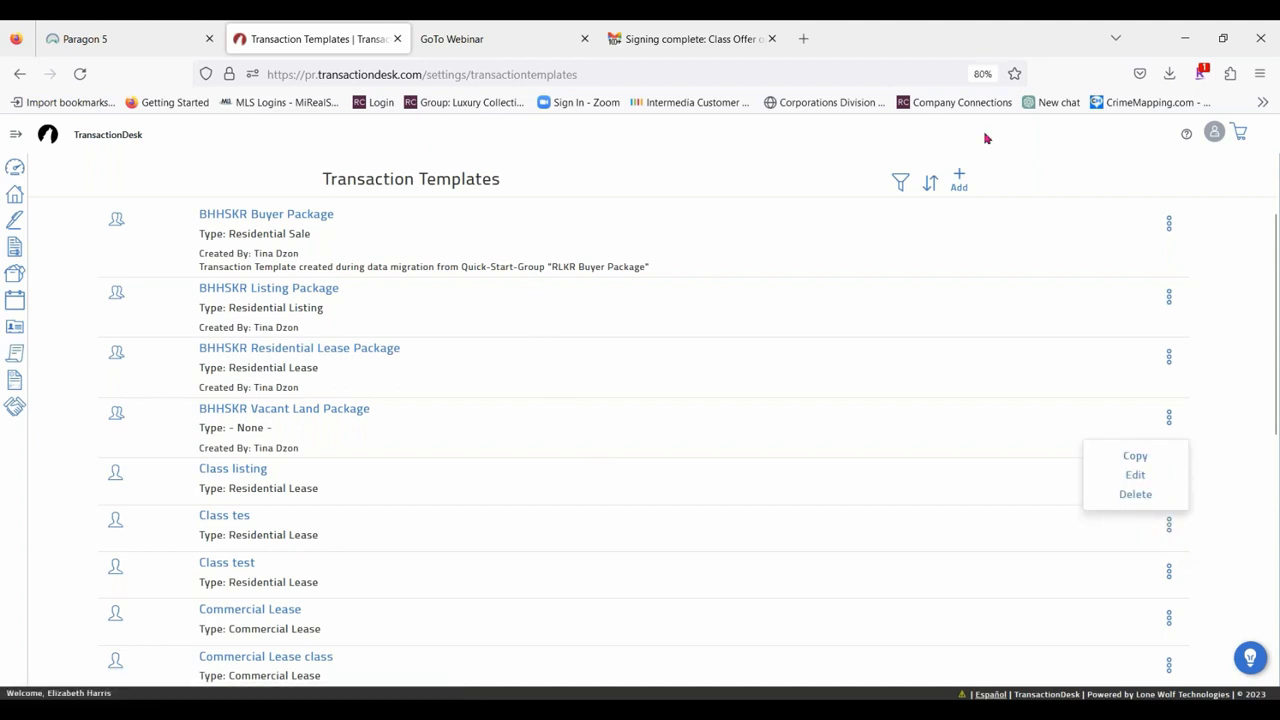
Create a transaction template named Class Test listing with the type Residential Listing.
left_click(961, 180)
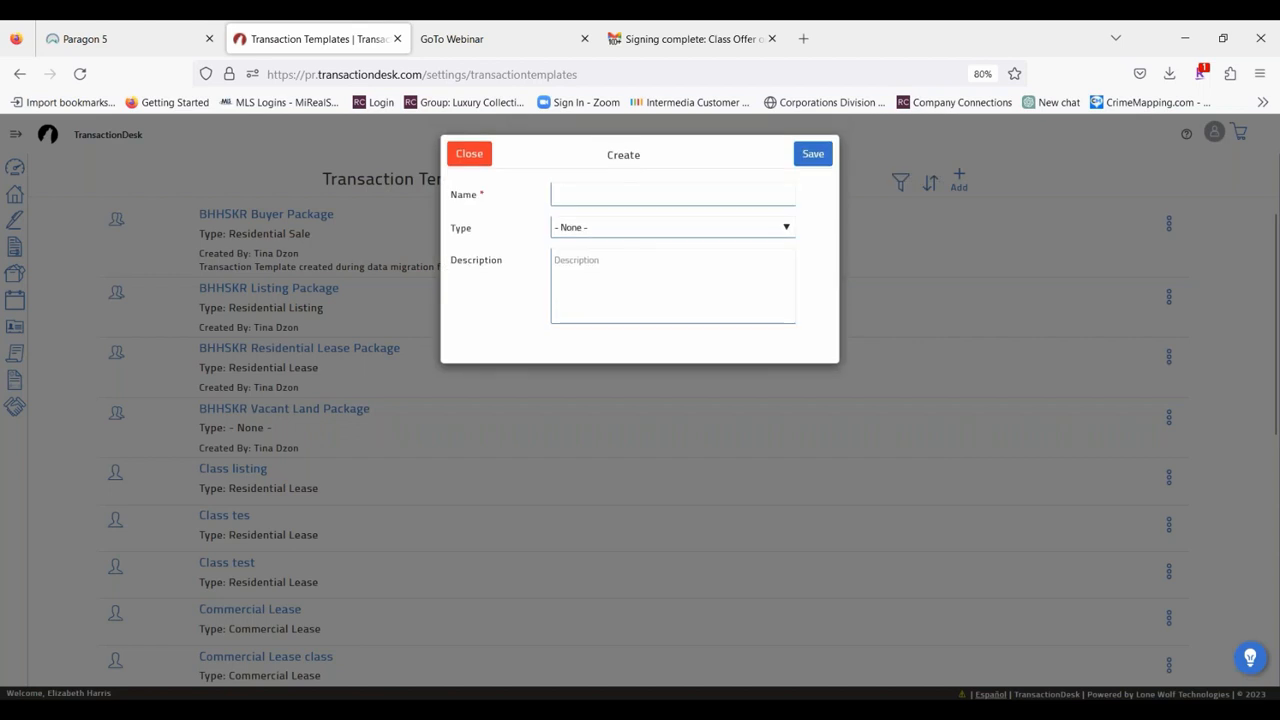
left_click(605, 190)
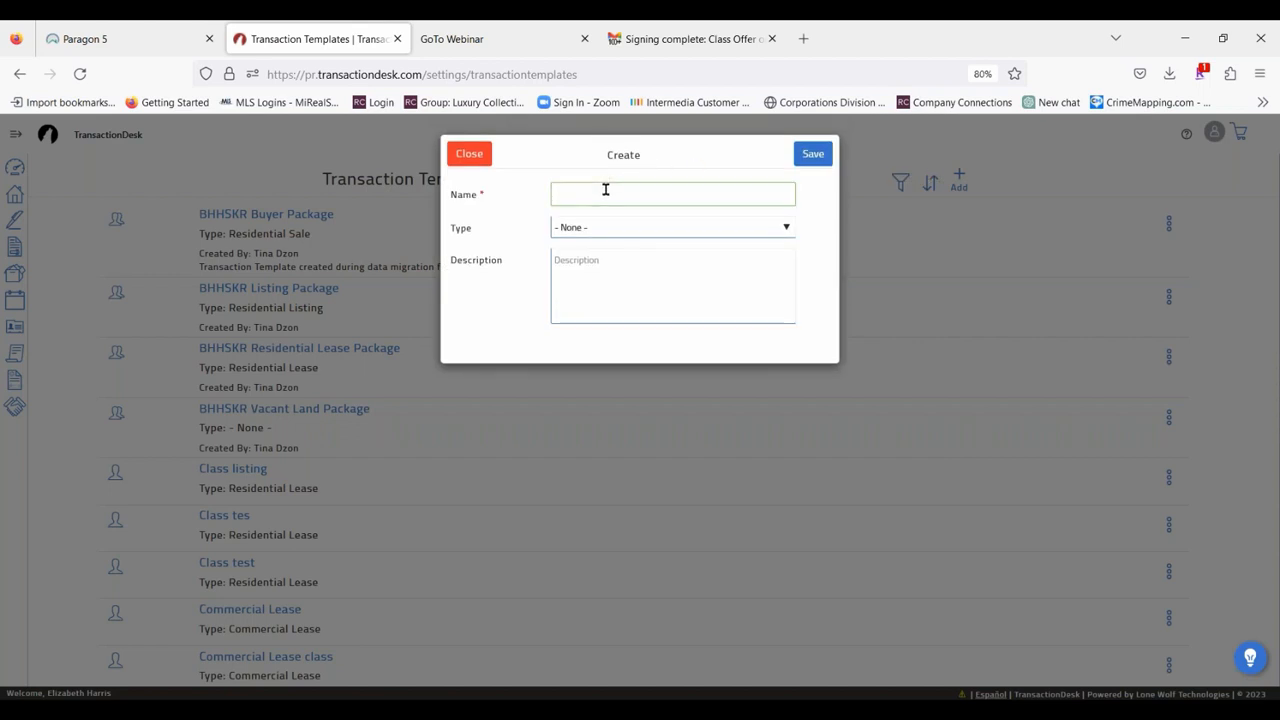
type("Clas")
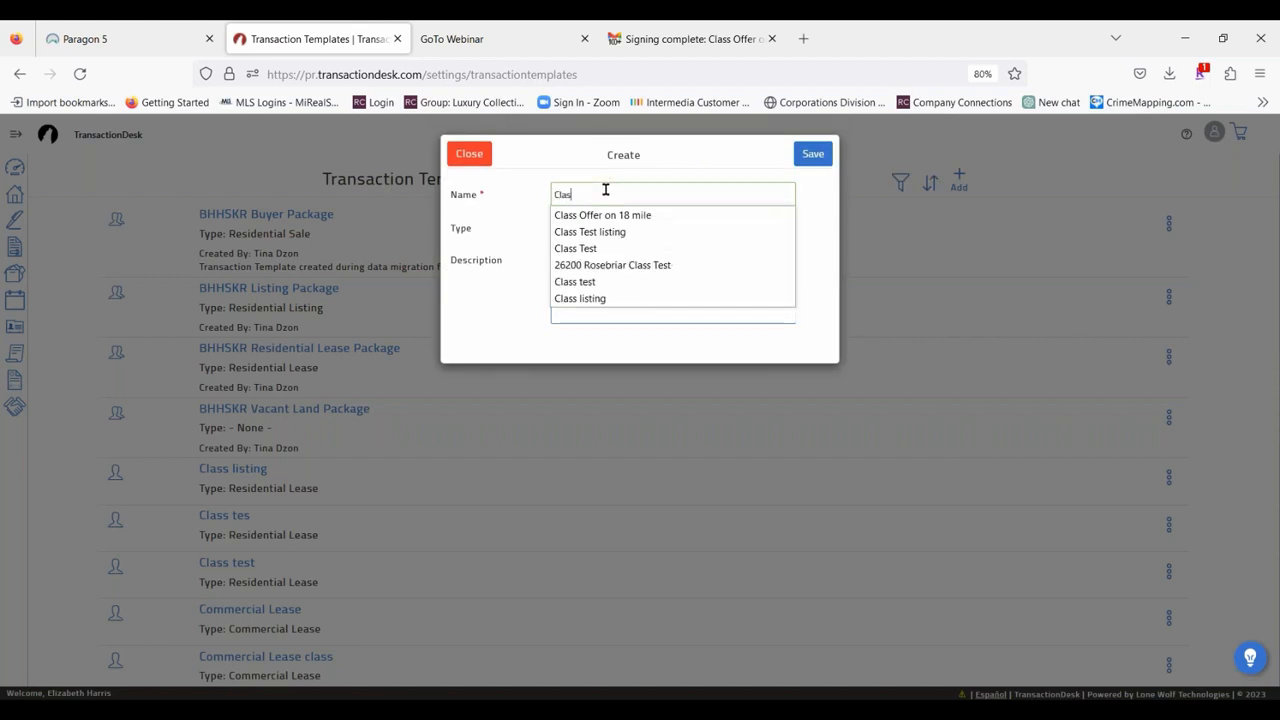
type("s Test")
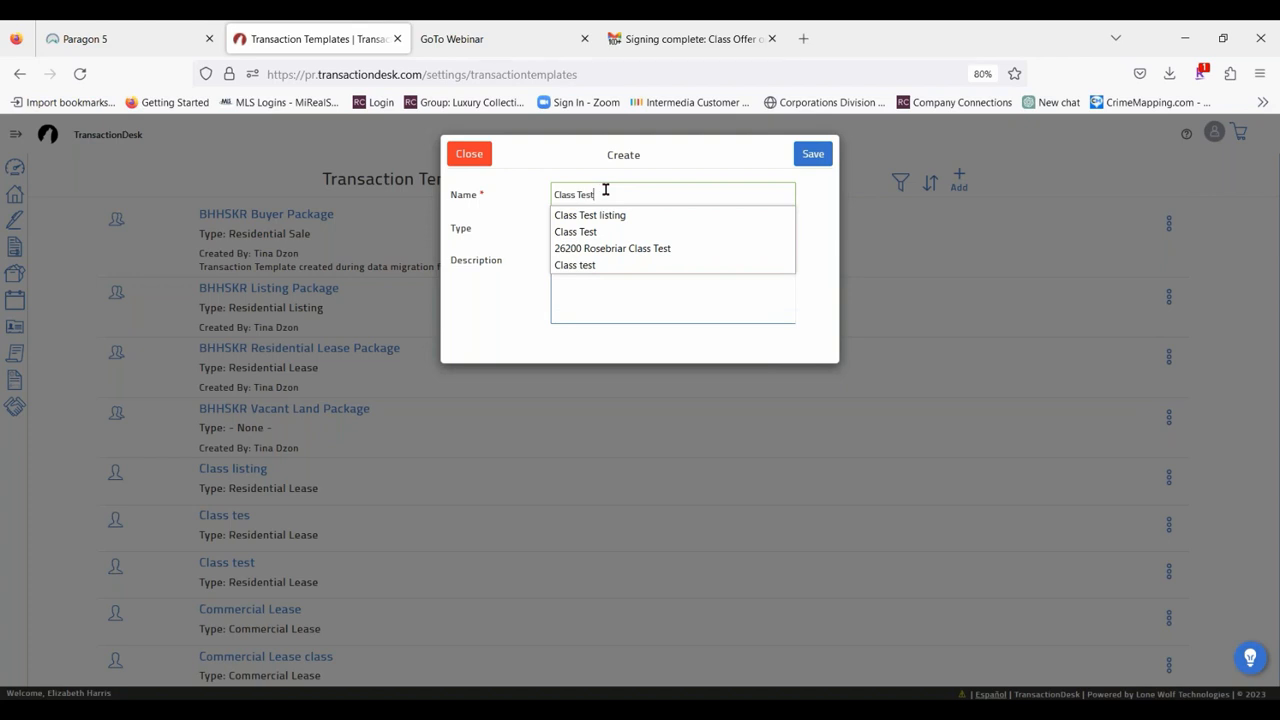
left_click(620, 217)
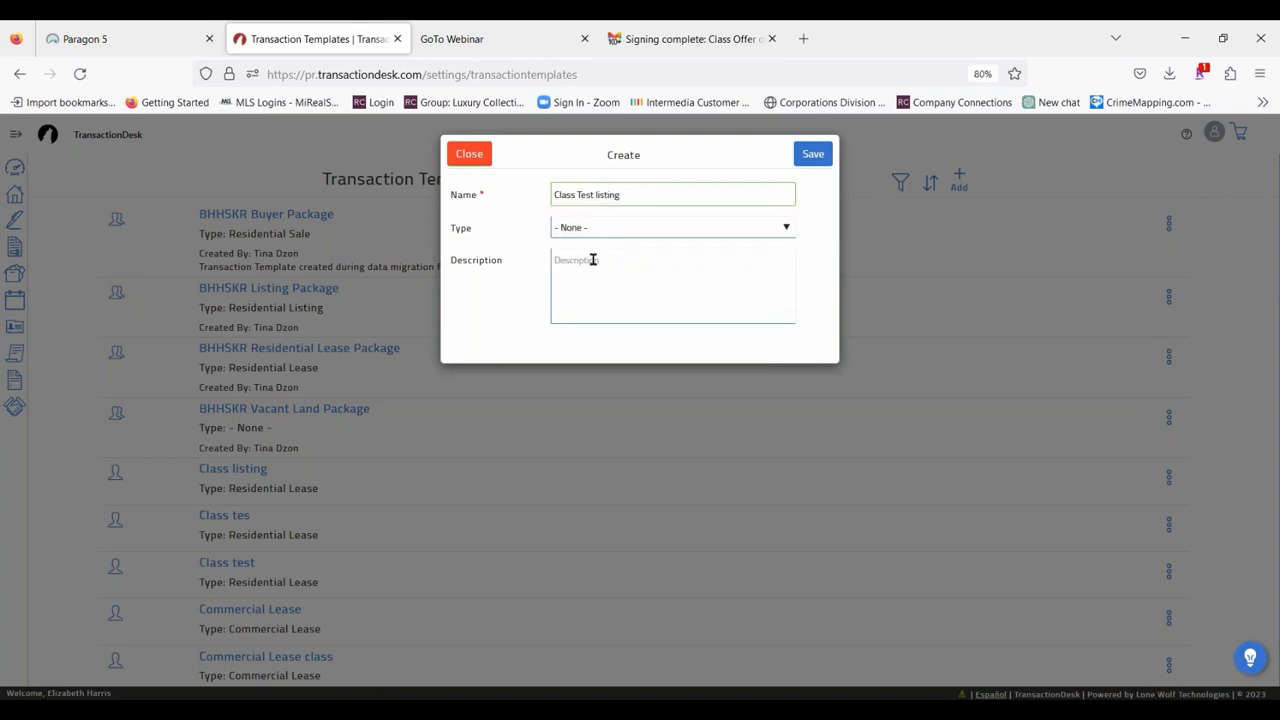
left_click(599, 227)
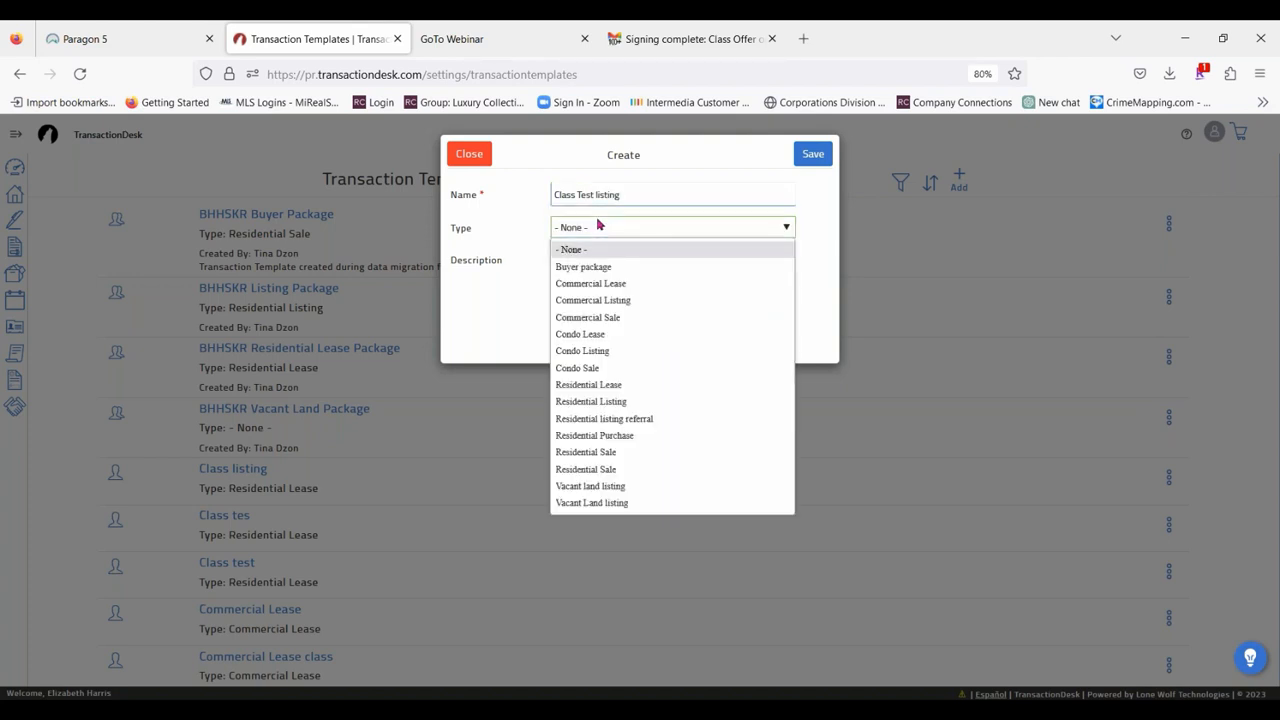
left_click(621, 400)
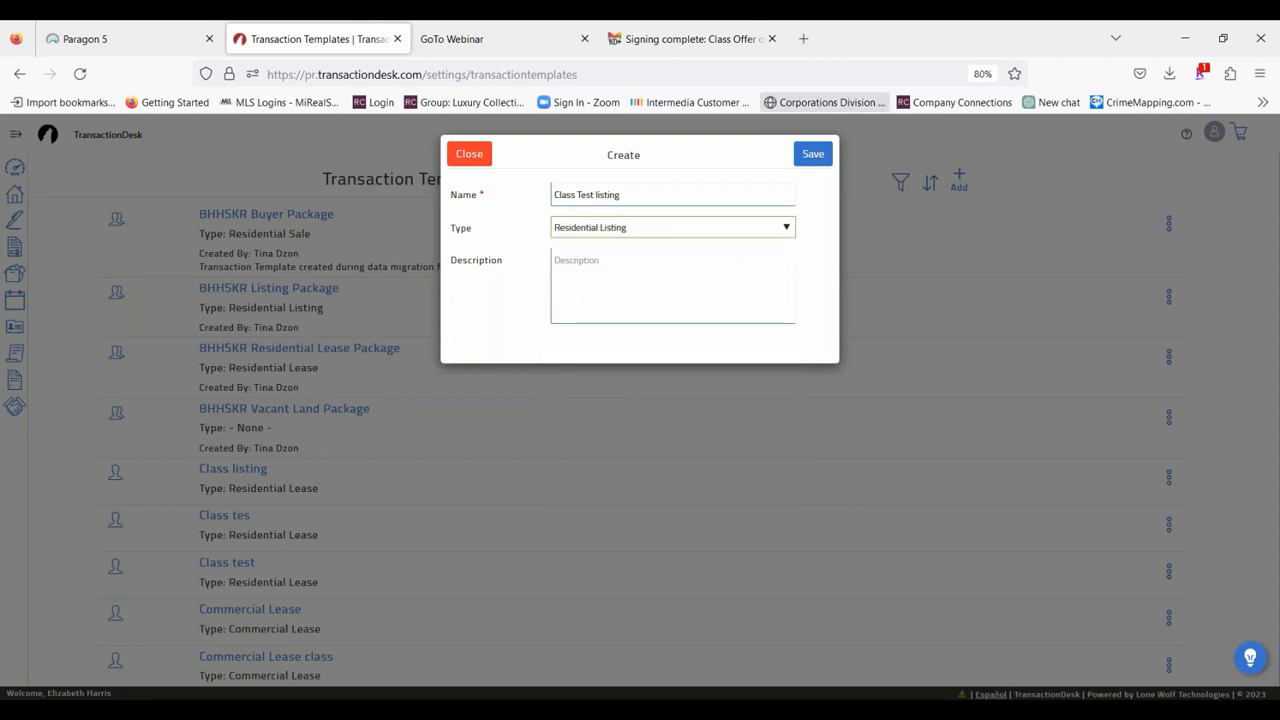
left_click(813, 154)
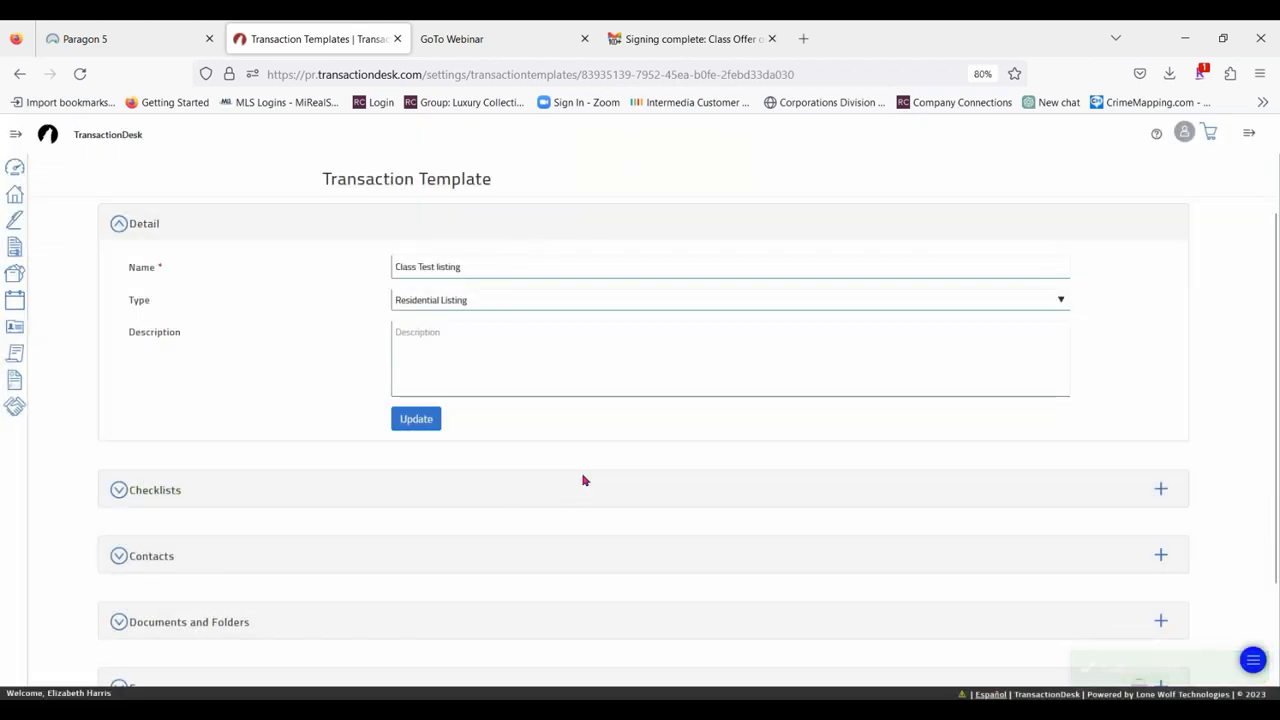
Select the Affiliated Business Arrangement Disclosure Statement, Buy & Sell Agreement and Disclosure Regarding Real Estate Agency Relationships forms from the Berkshire Hathaway HomeServices Kee Realty folder.
scroll(583, 480, "down", 2)
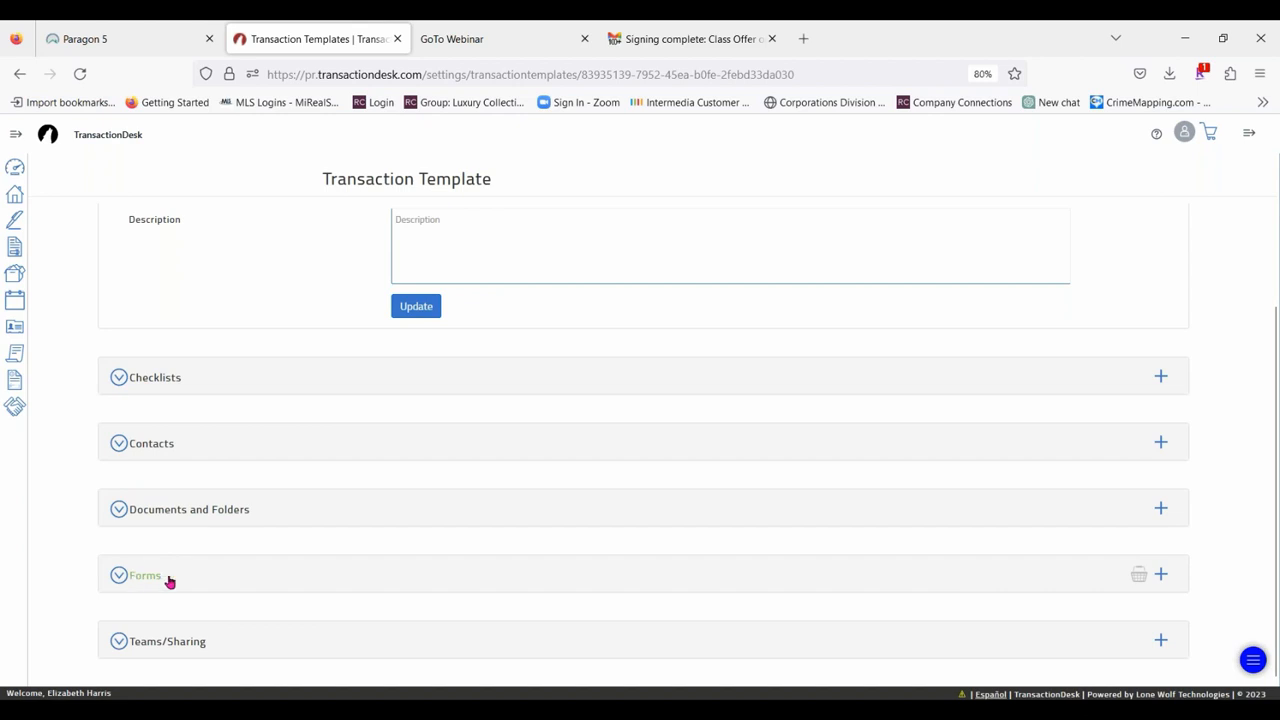
left_click(1162, 577)
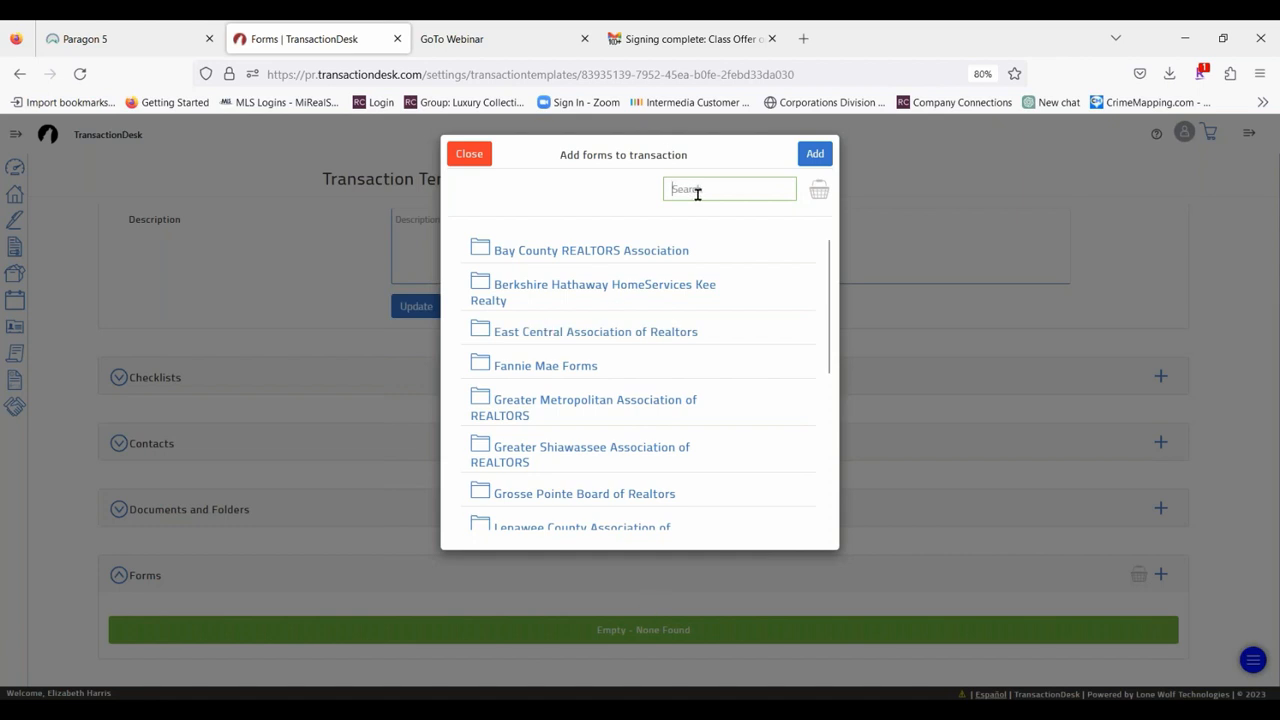
left_click(493, 286)
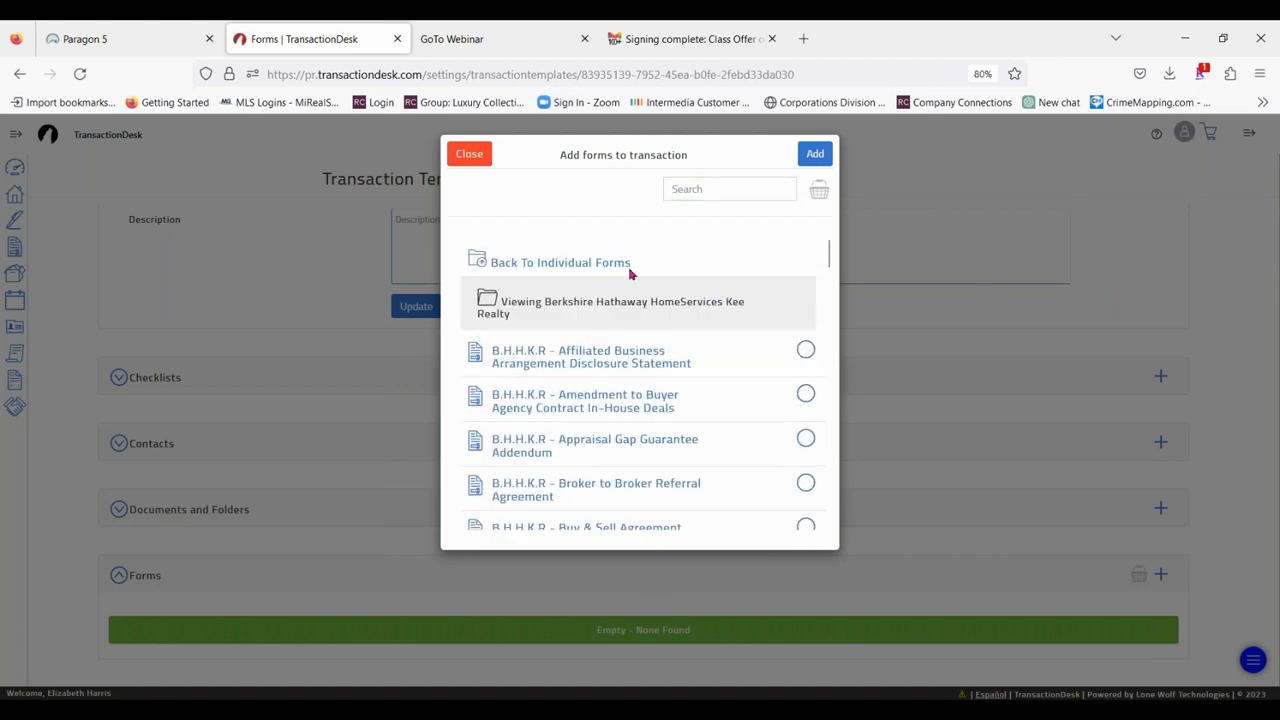
left_click(805, 350)
scroll(763, 329, "down", 2)
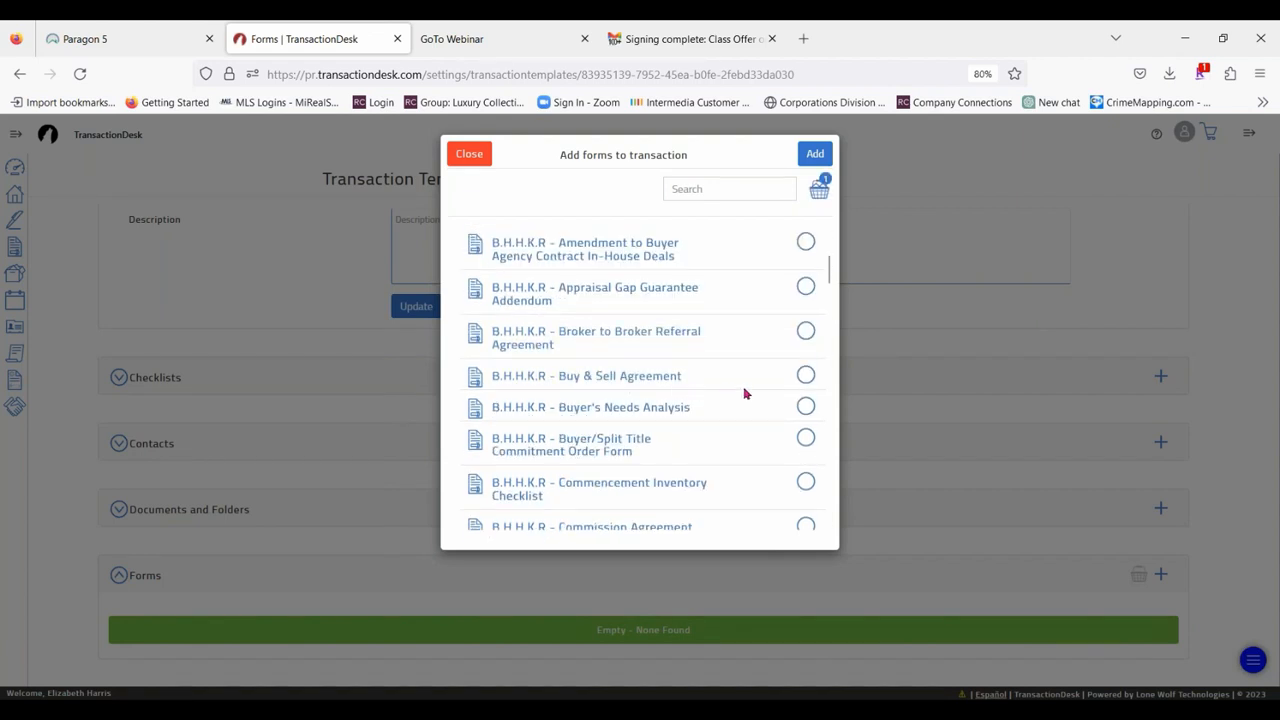
left_click(806, 375)
scroll(760, 320, "down", 2)
scroll(700, 303, "down", 2)
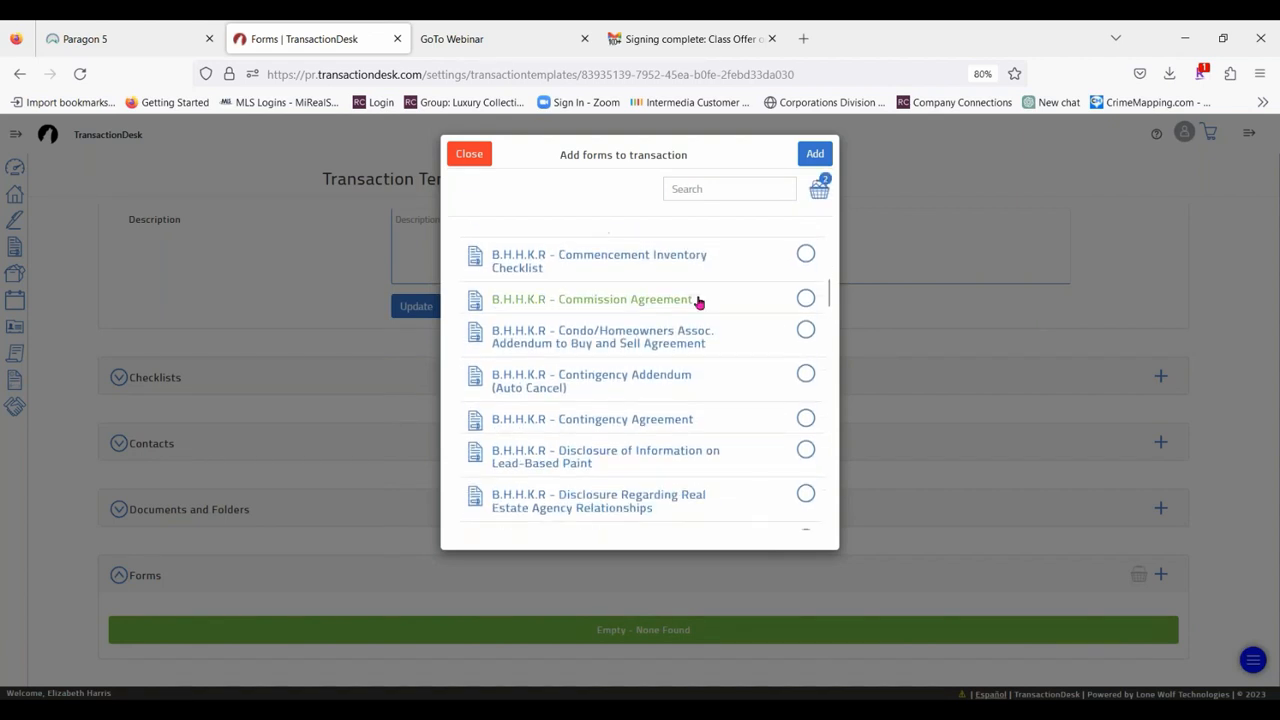
scroll(685, 306, "down", 2)
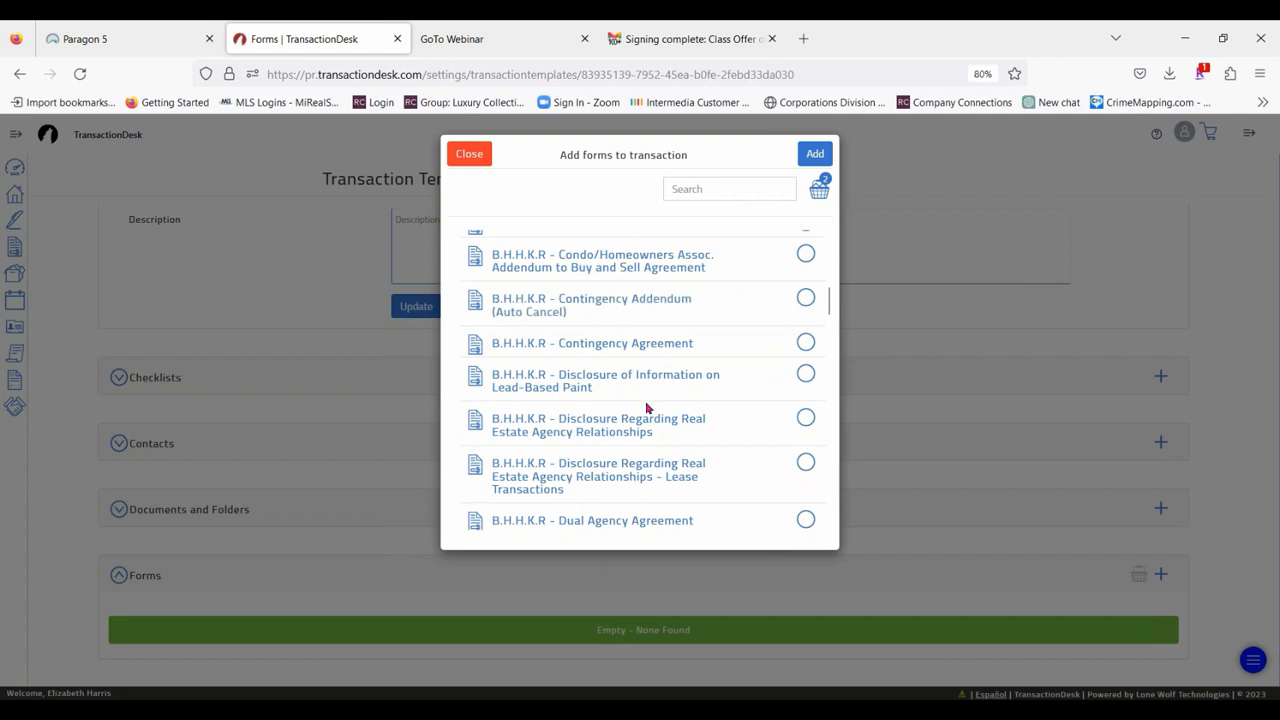
left_click(805, 420)
scroll(692, 336, "up", 6)
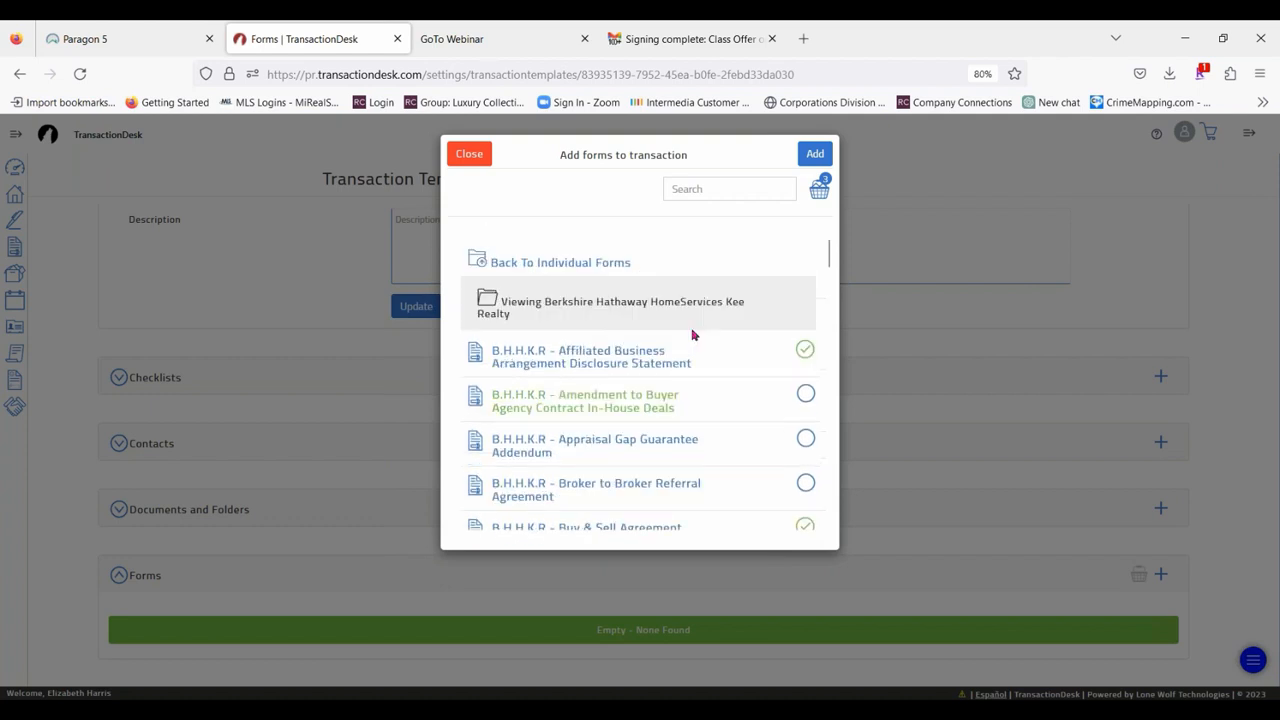
Select the Coming Soon Status Listing Addendum from the MiRealSource Forms folder and add all chosen forms to the template.
left_click(580, 262)
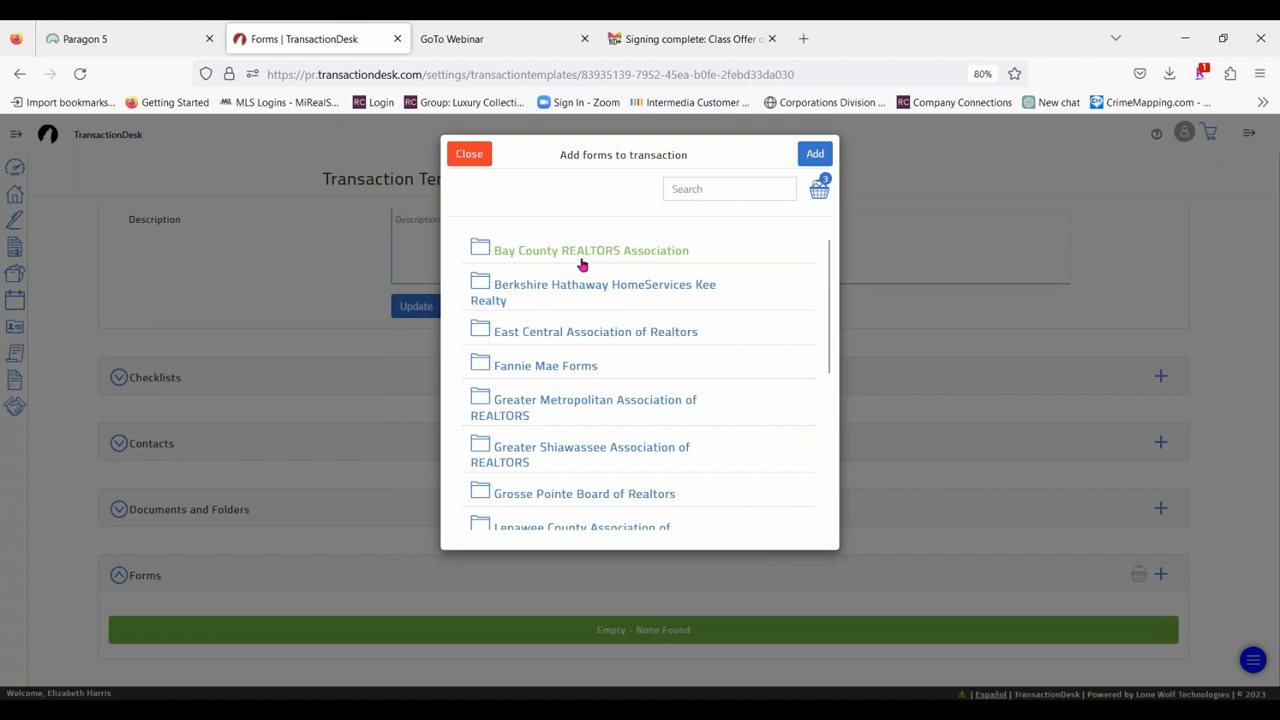
scroll(590, 345, "down", 3)
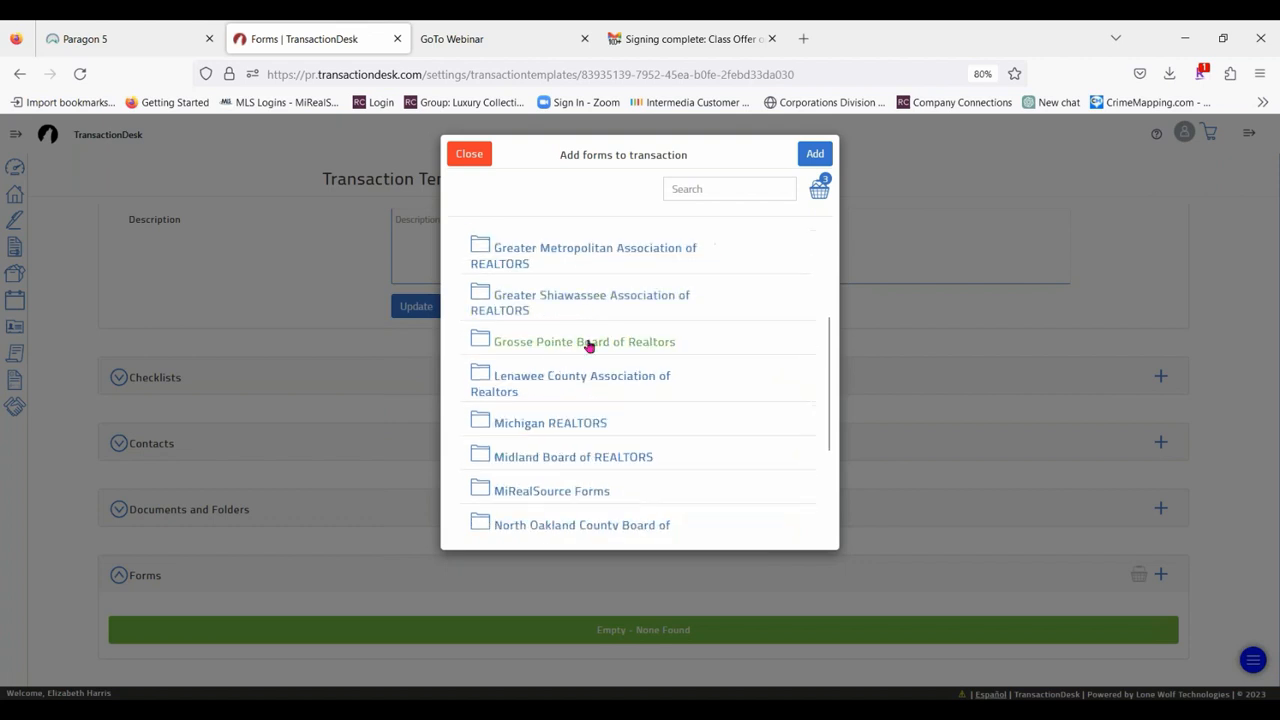
scroll(590, 345, "down", 3)
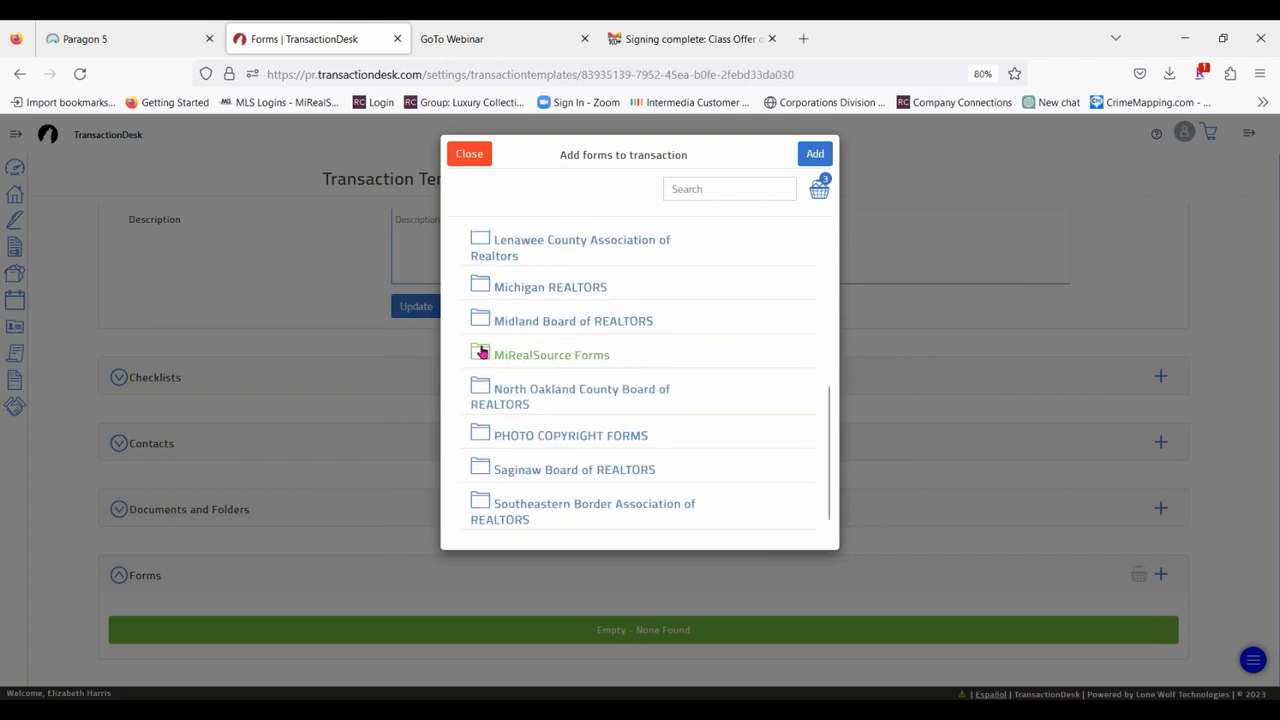
left_click(481, 352)
scroll(788, 368, "down", 5)
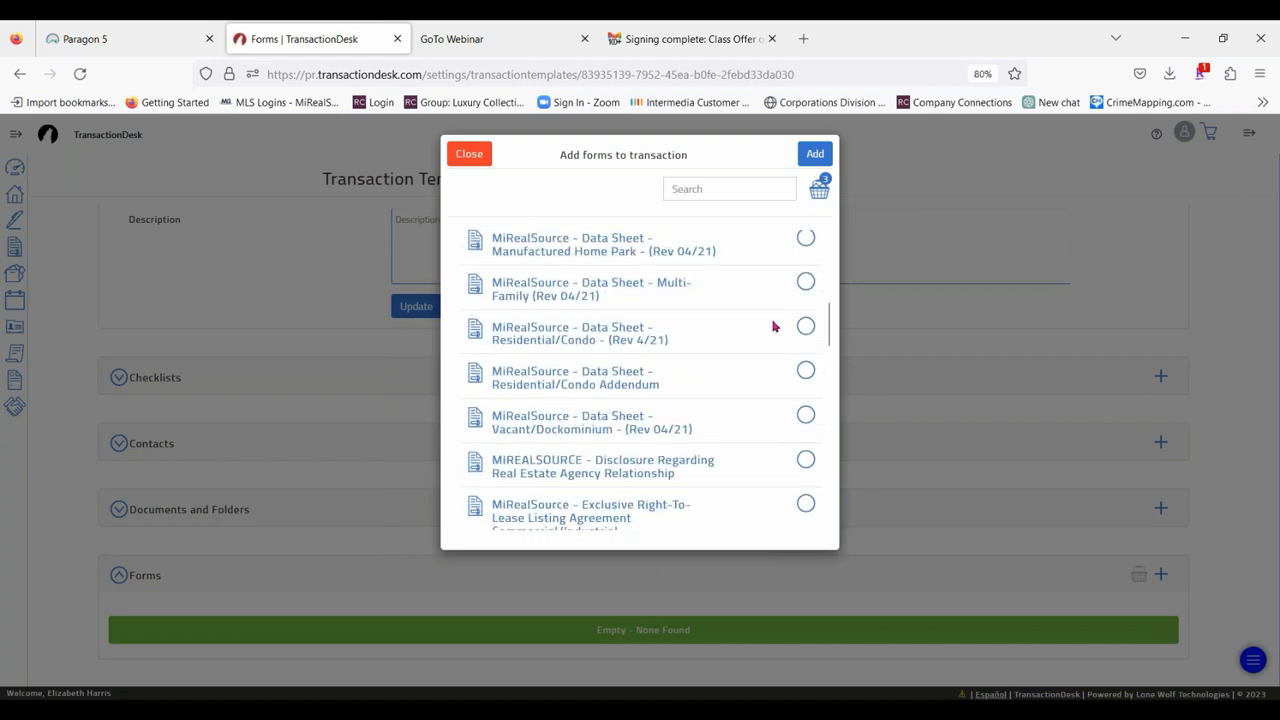
scroll(772, 326, "up", 3)
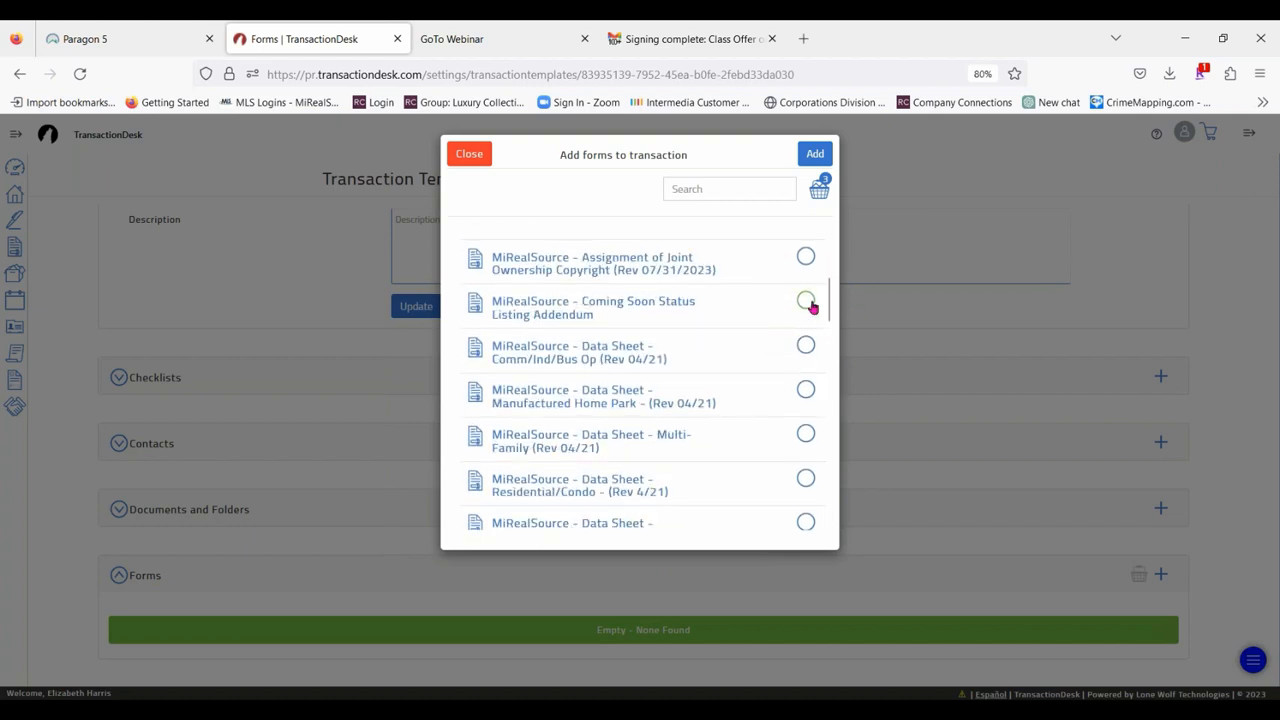
left_click(806, 301)
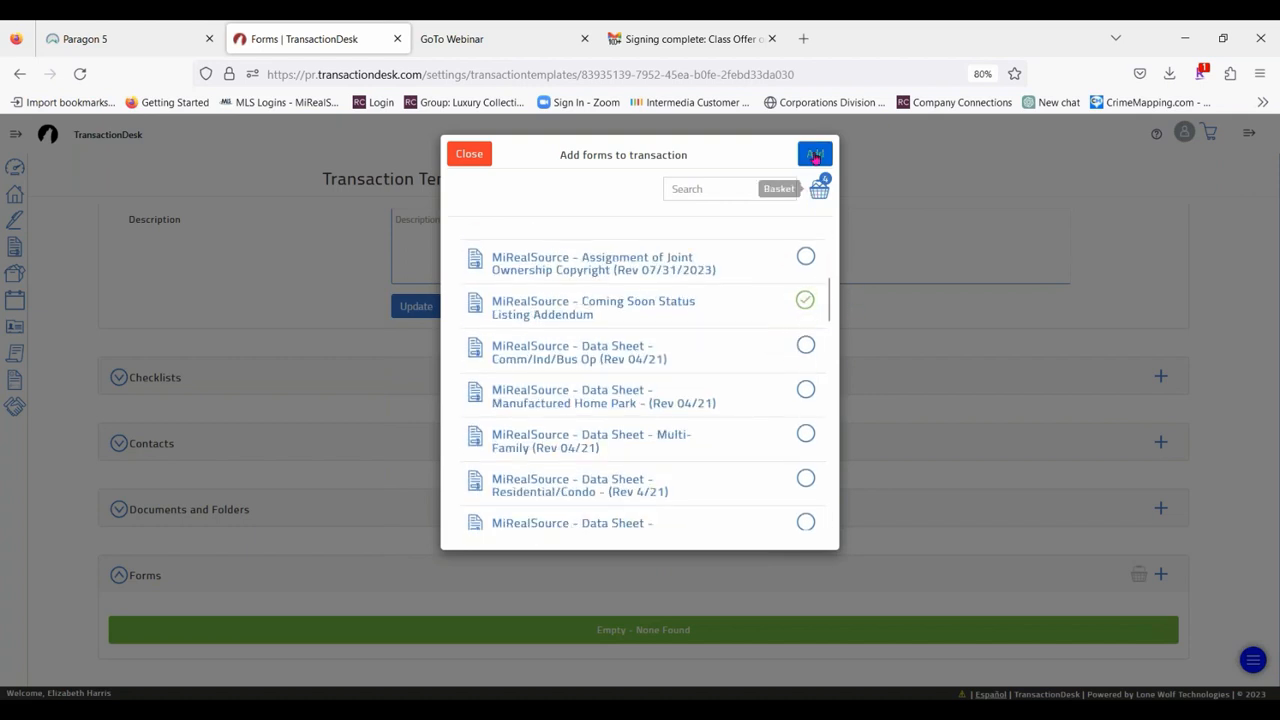
left_click(815, 155)
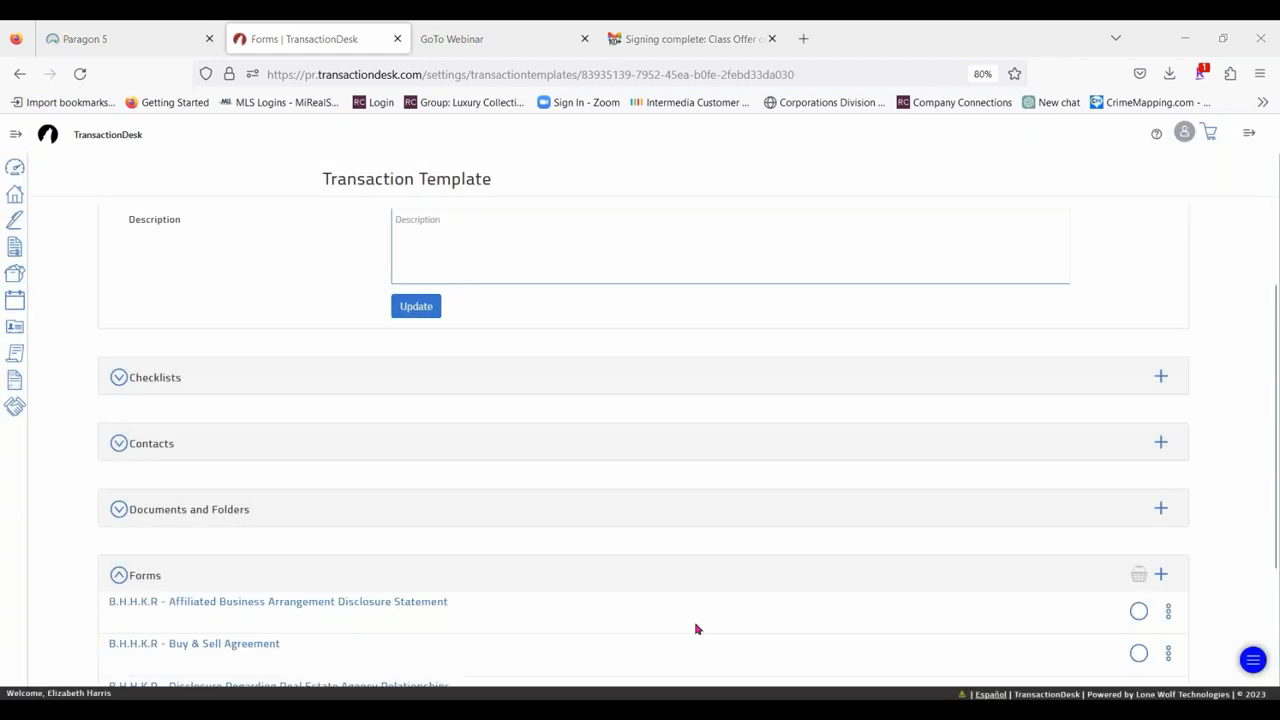
Move the Buy & Sell Agreement above the Affiliated Business Arrangement Disclosure Statement in the template's forms.
scroll(801, 312, "down", 1)
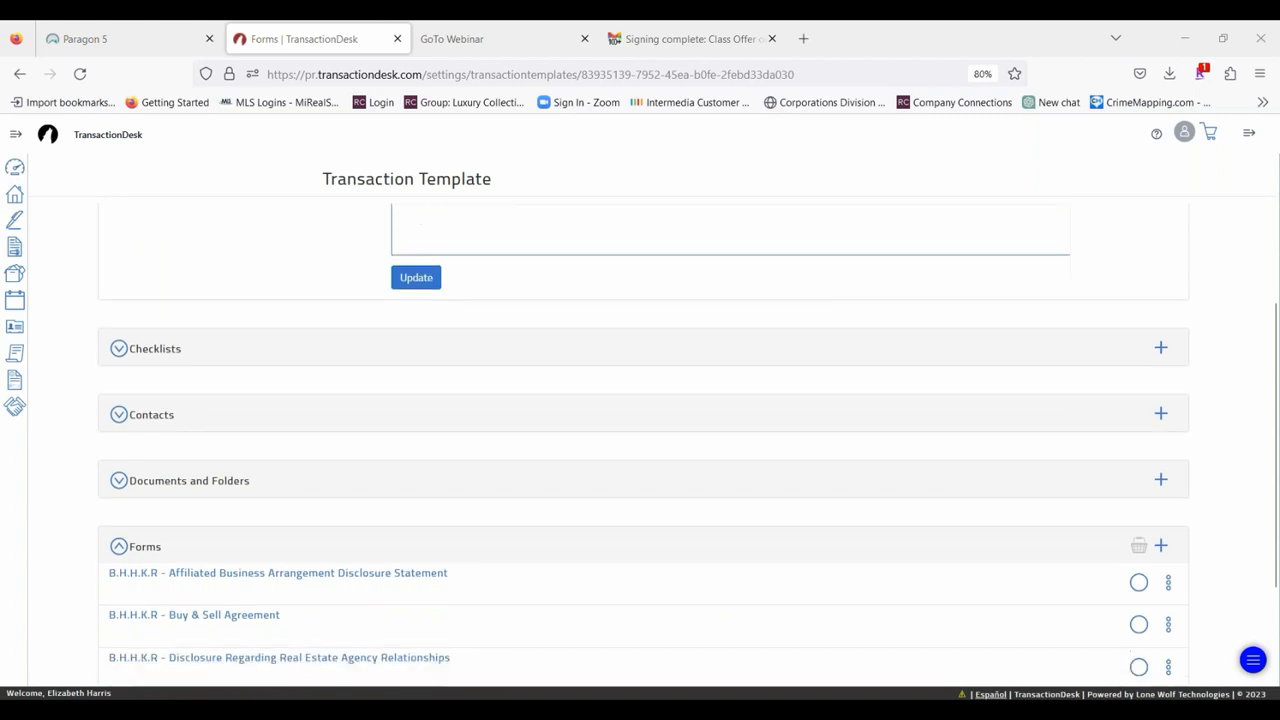
scroll(540, 457, "down", 2)
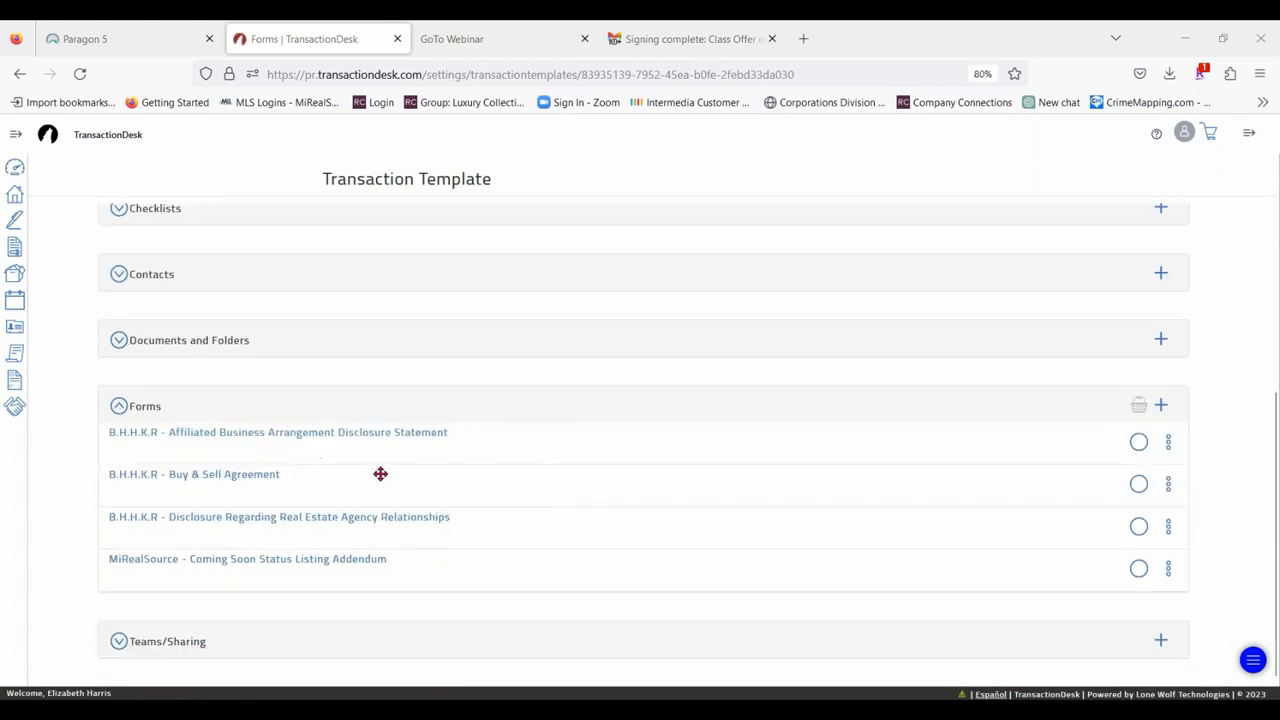
left_click_drag(380, 474, 471, 478)
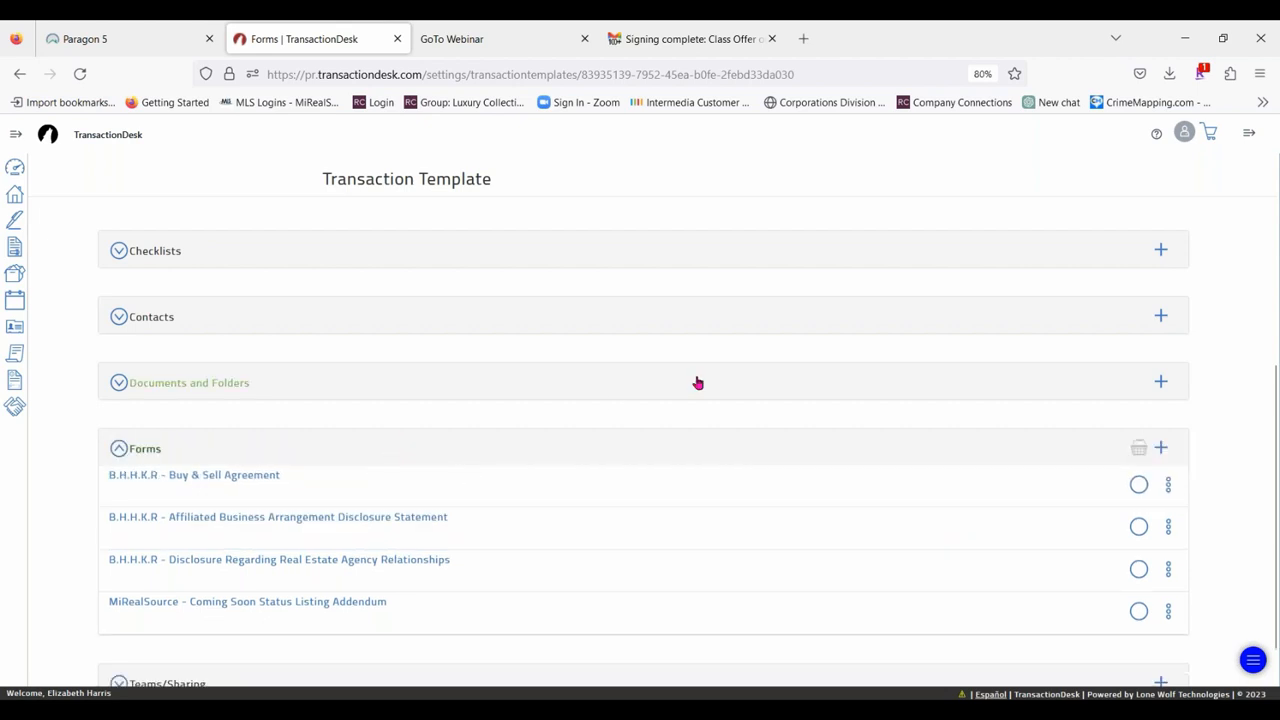
Delete the B.H.H.K.R Buy & Sell Agreement from the template's forms.
left_click(1166, 486)
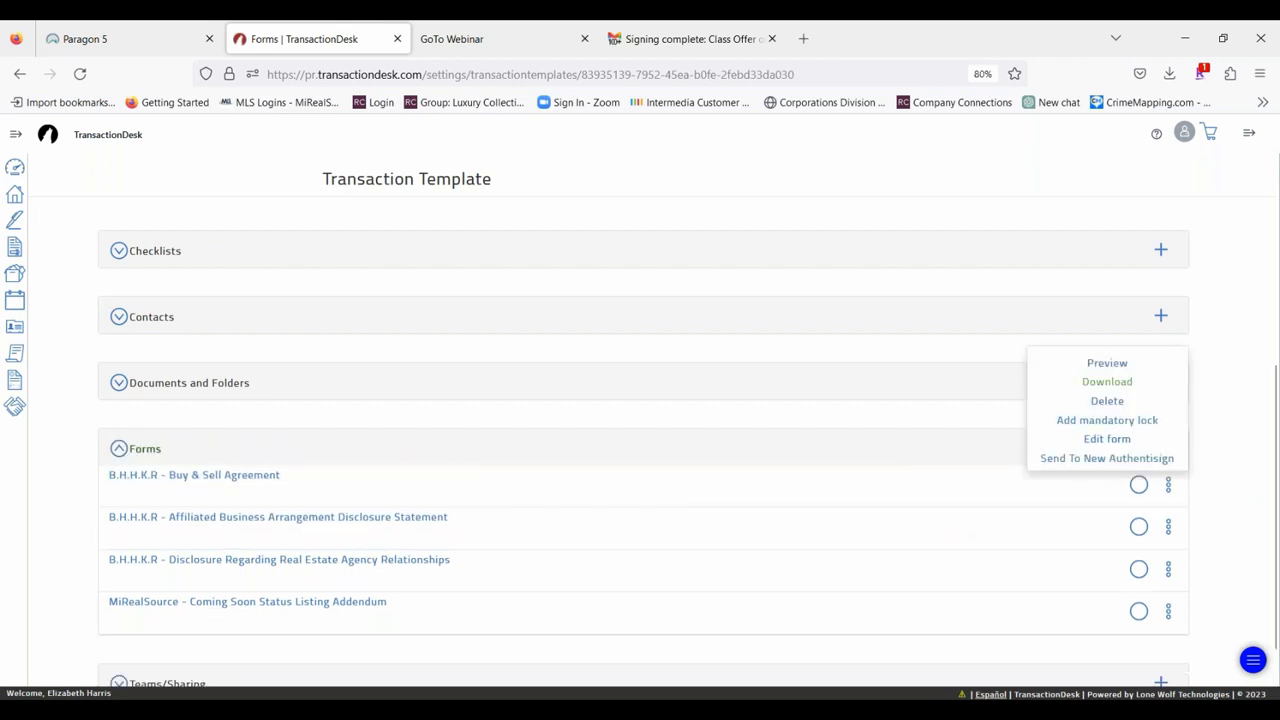
left_click(1107, 402)
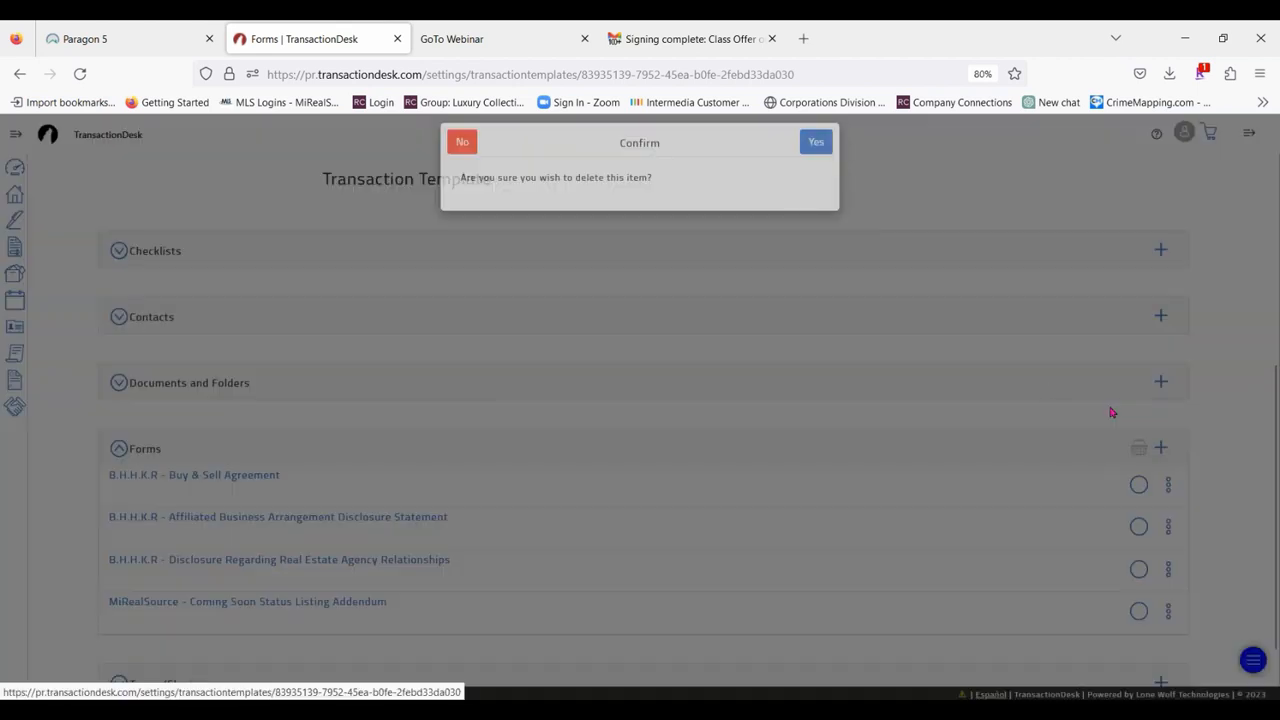
left_click(816, 154)
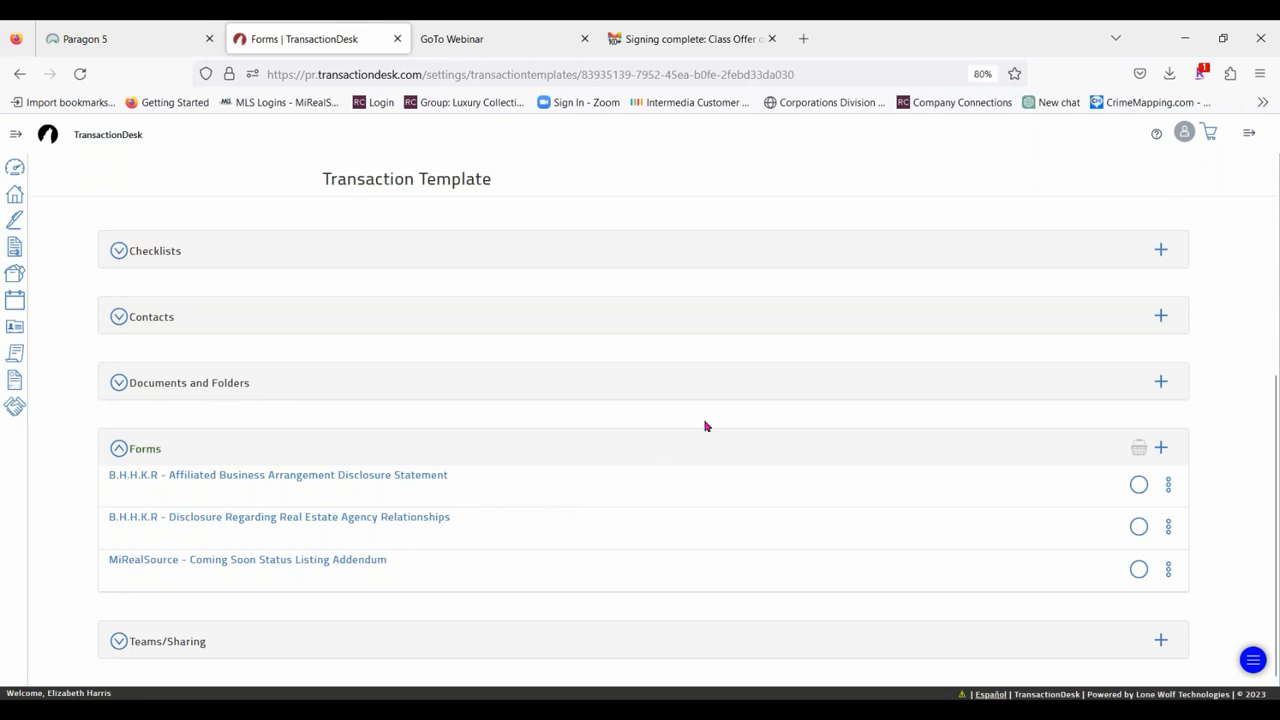
scroll(700, 424, "up", 5)
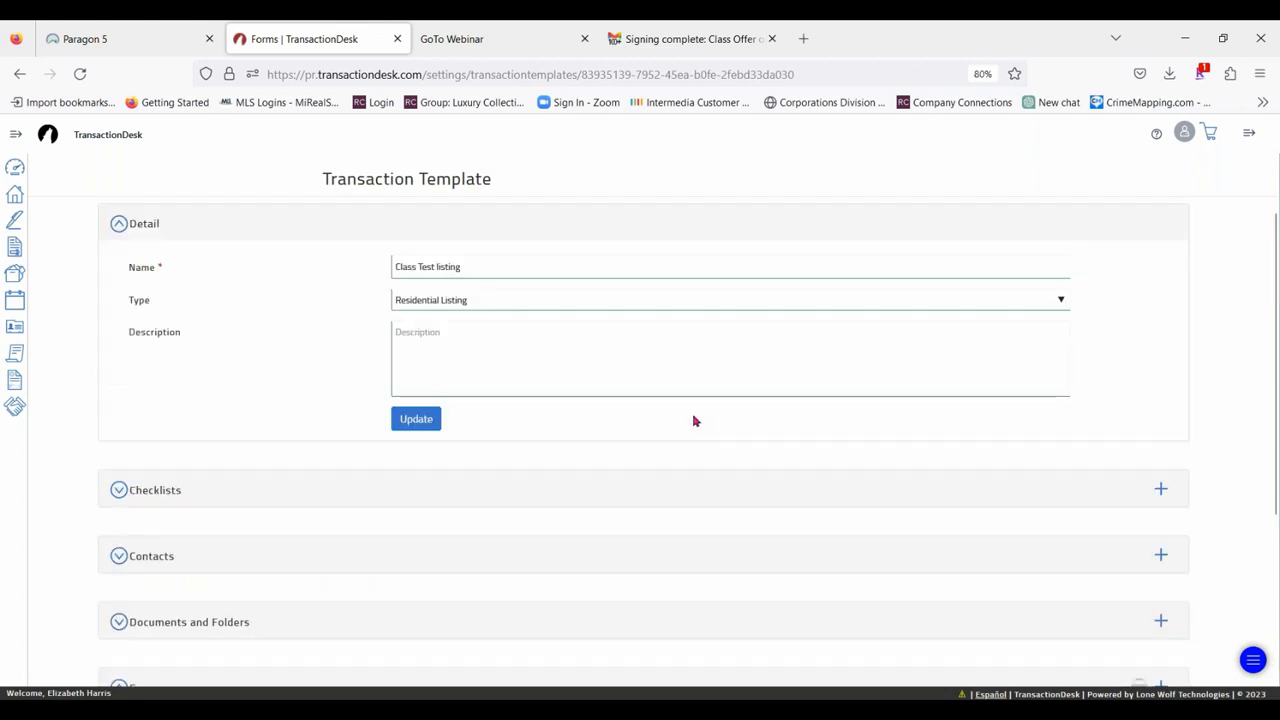
scroll(695, 421, "down", 5)
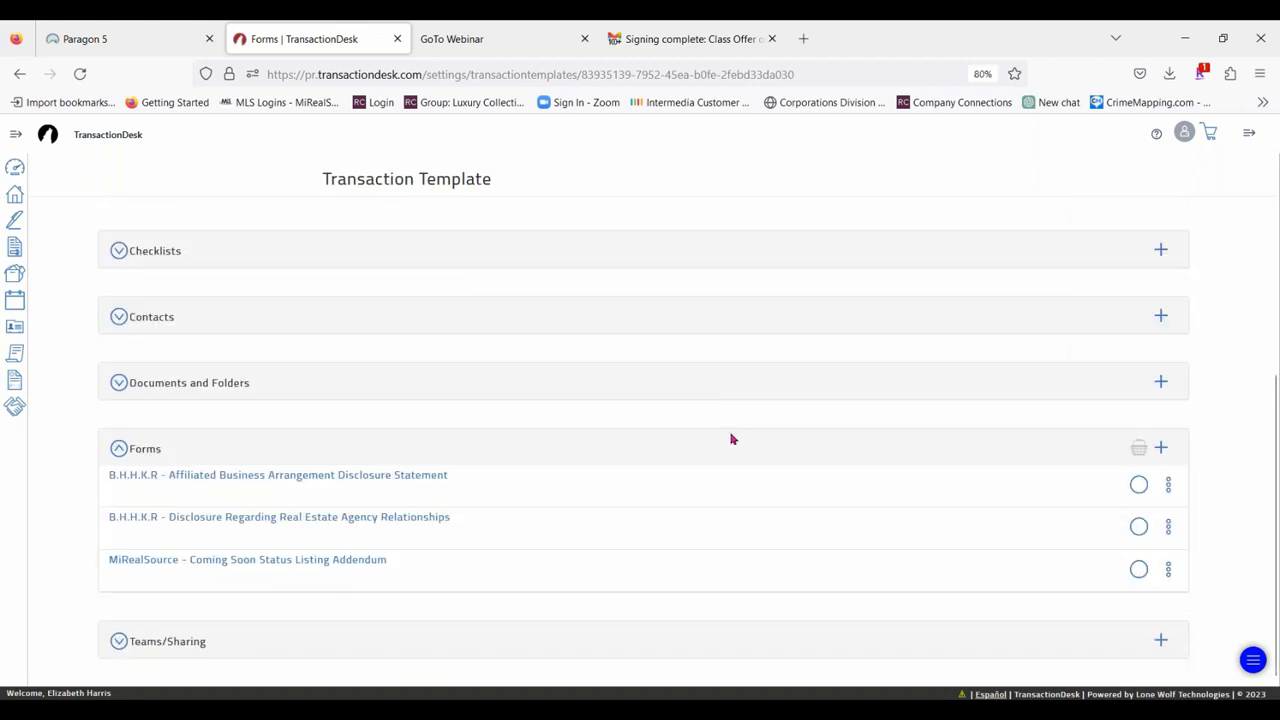
scroll(557, 537, "up", 5)
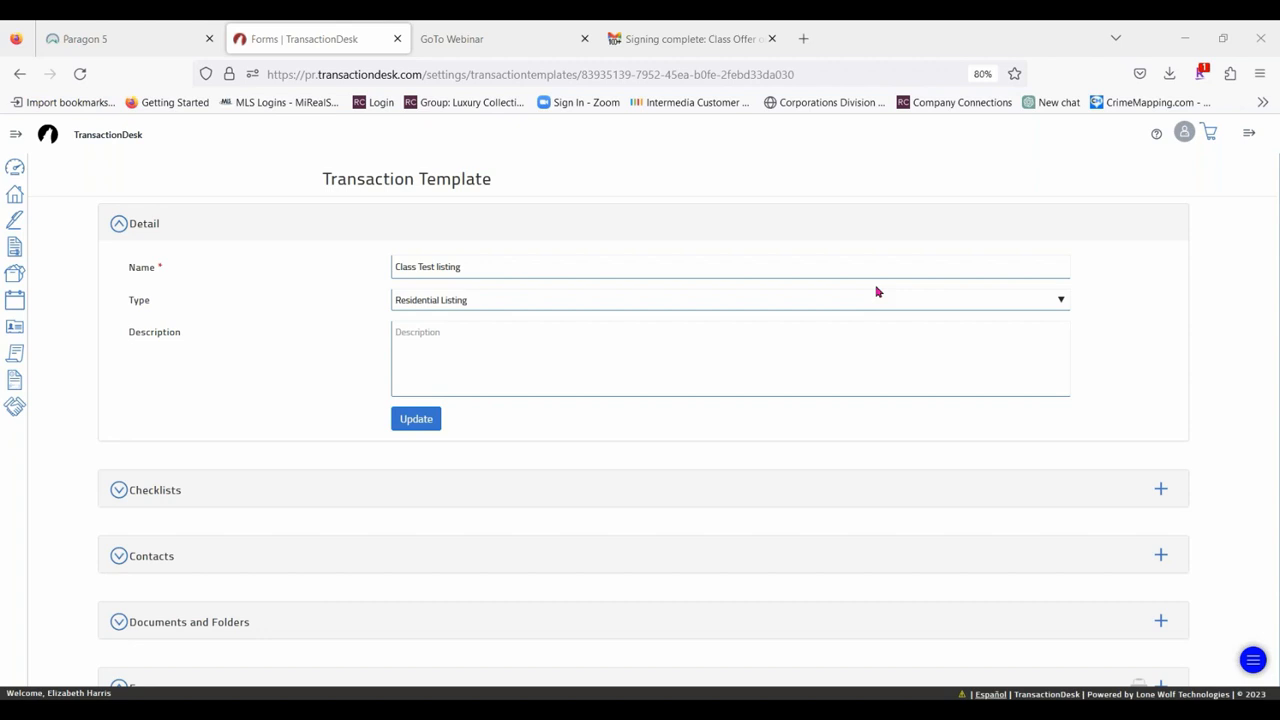
Switch to Paragon and open the Education folder of handouts and cheat sheets in the MLS documents.
left_click(96, 36)
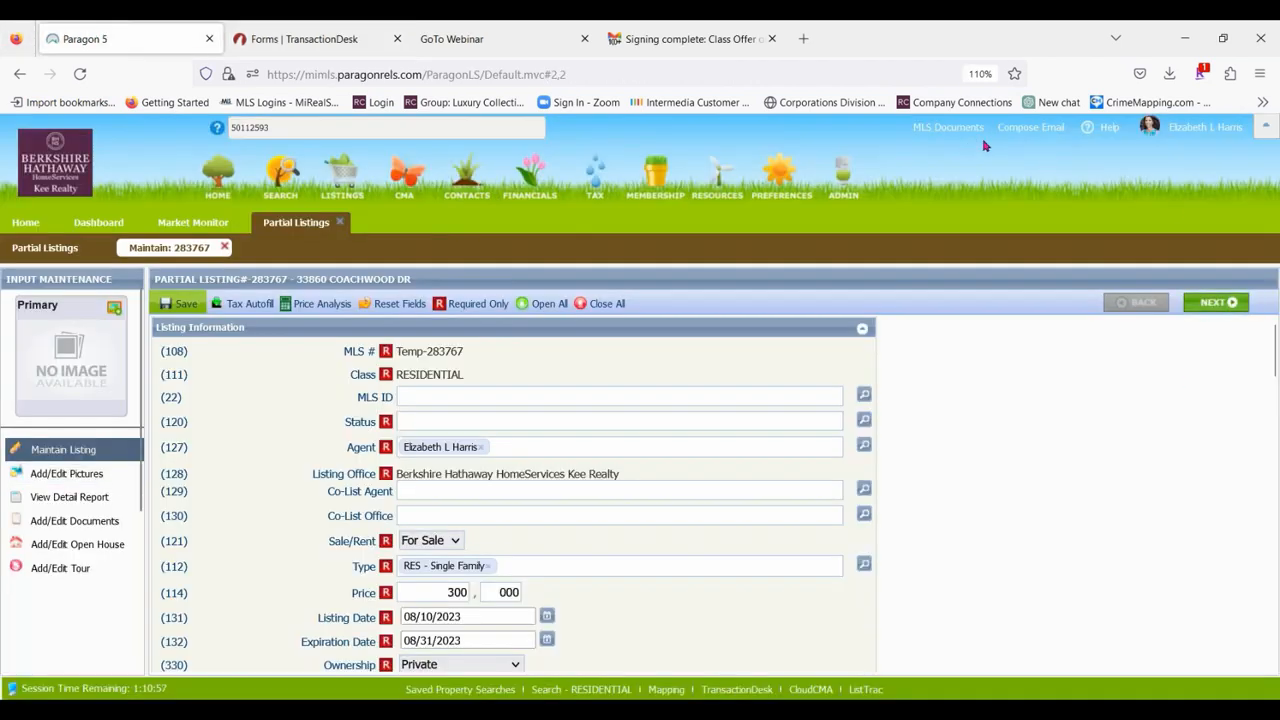
left_click(935, 128)
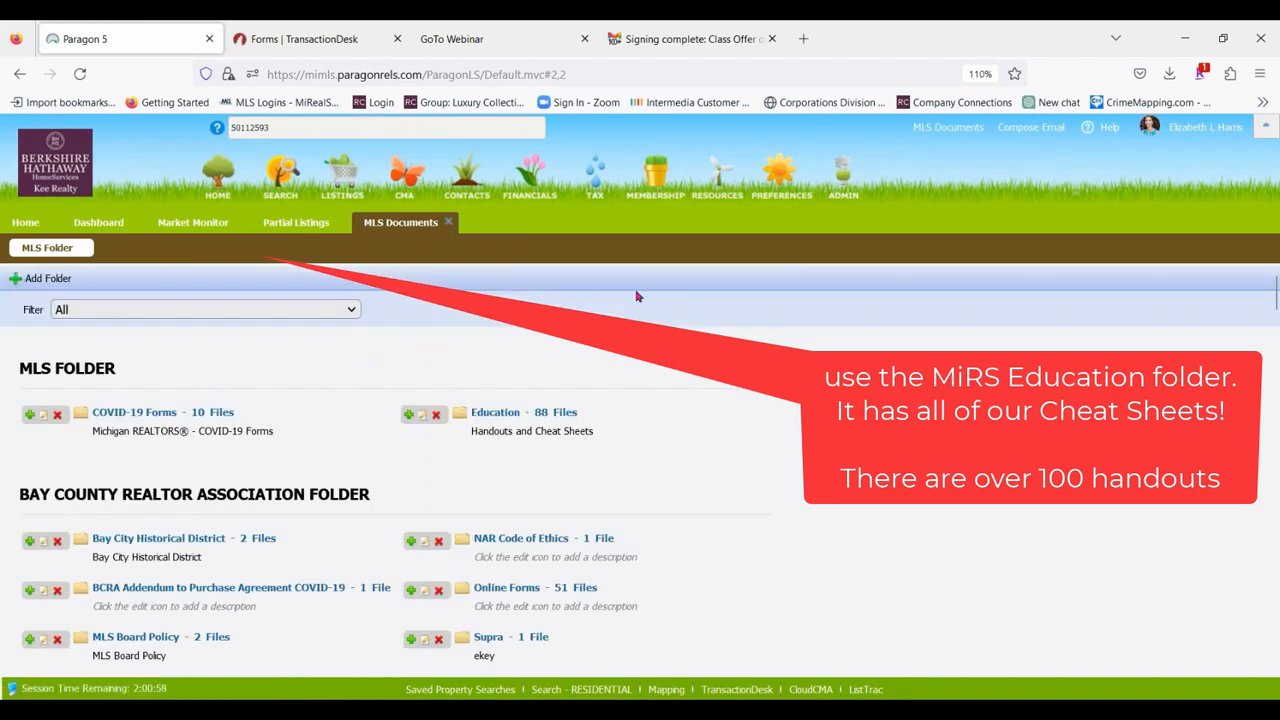
left_click(500, 412)
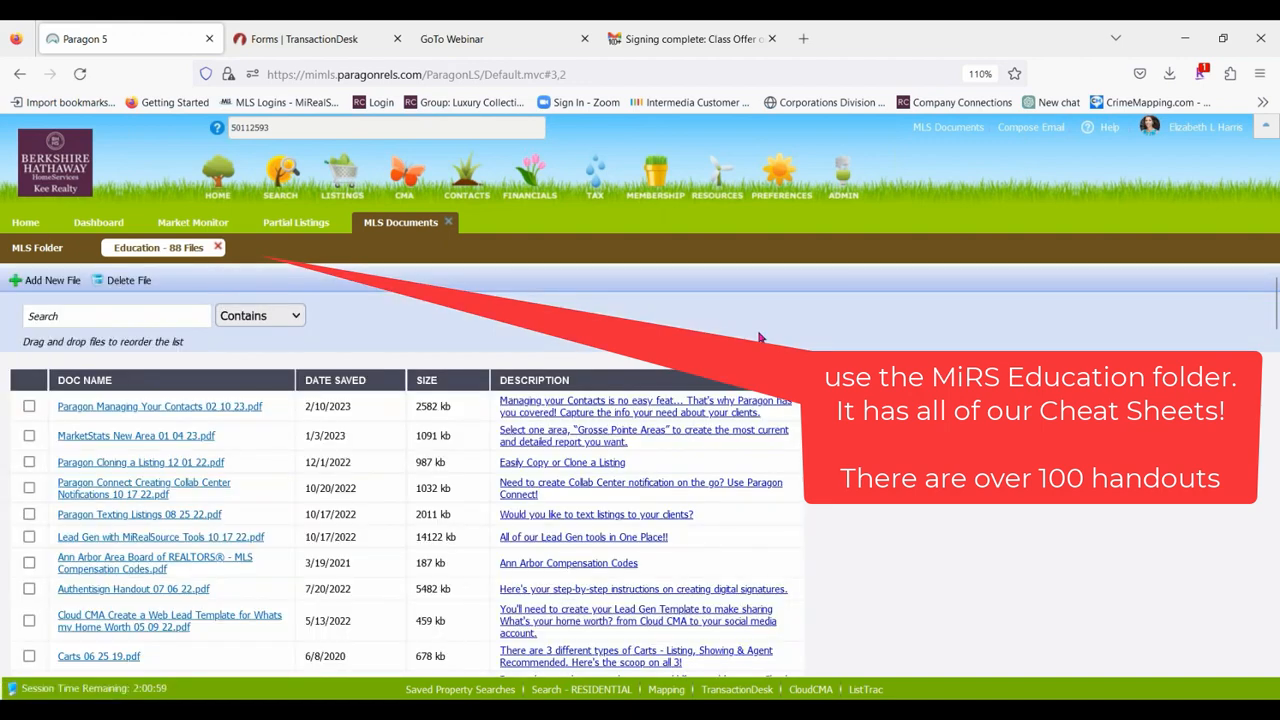
Search the Education folder for documents containing "Transaction desk" and look through the matching handouts.
left_click(70, 316)
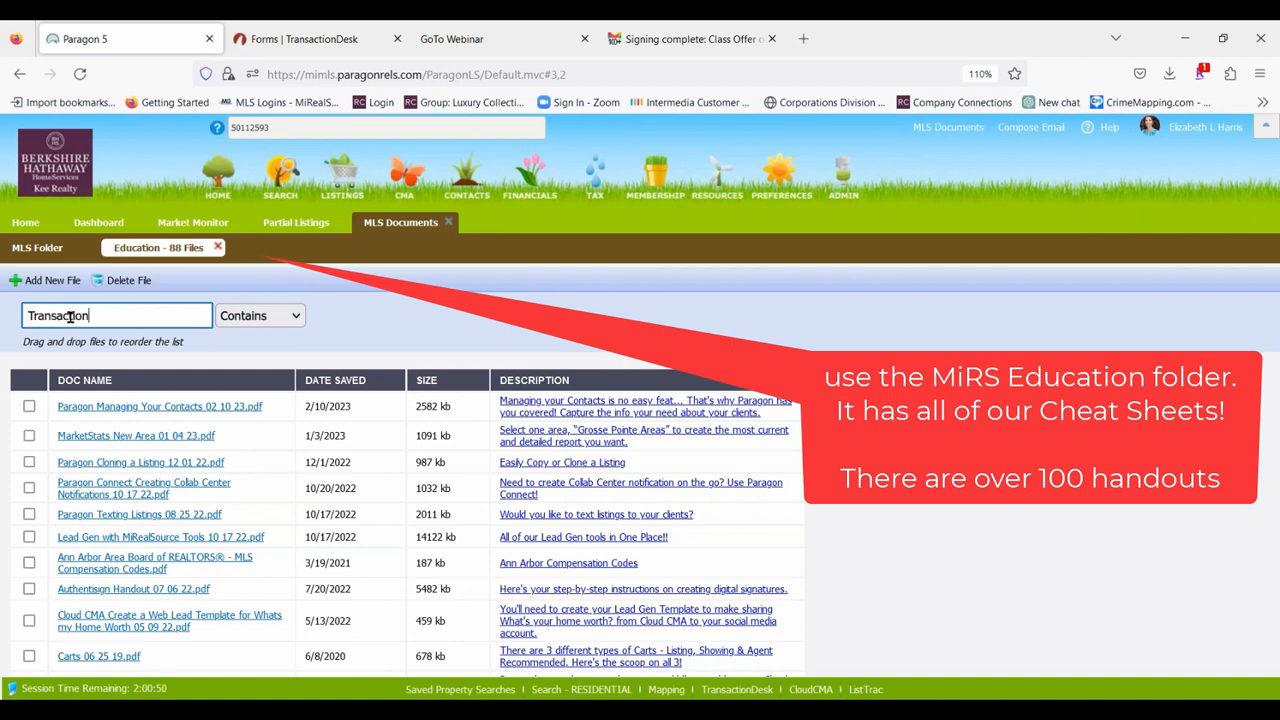
type("Transaction desk")
key("Return")
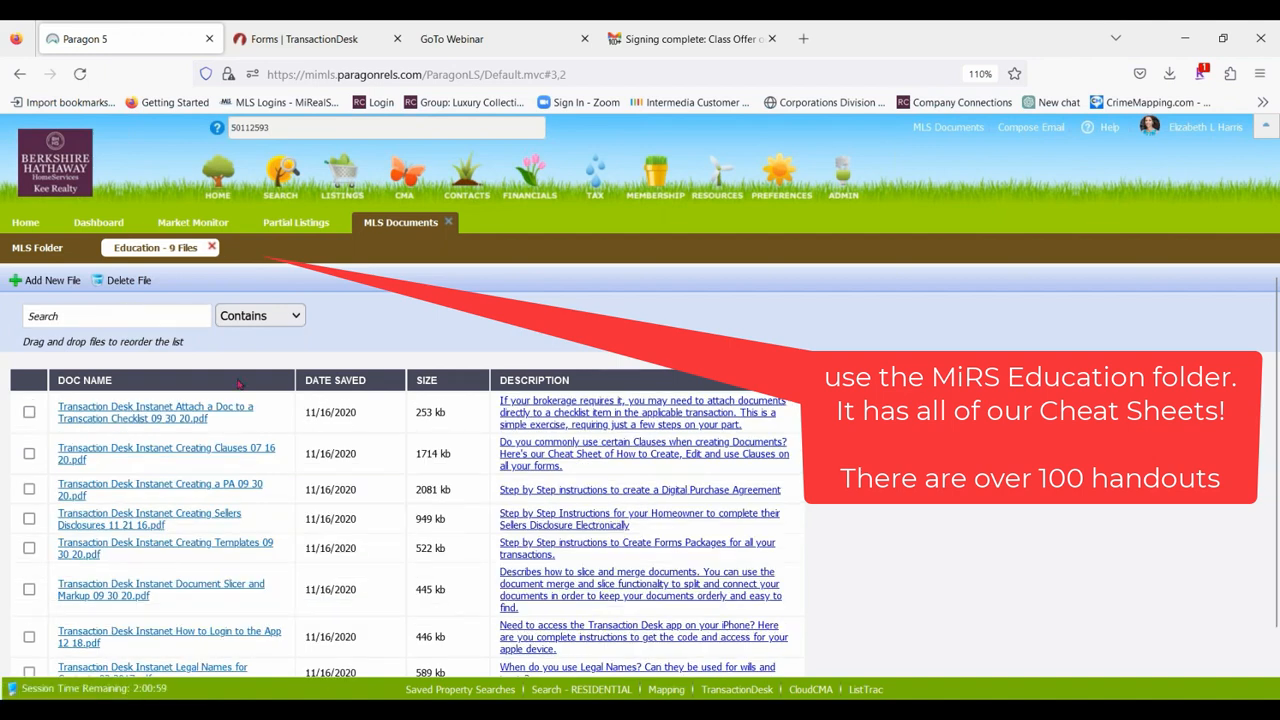
scroll(250, 580, "down", 1)
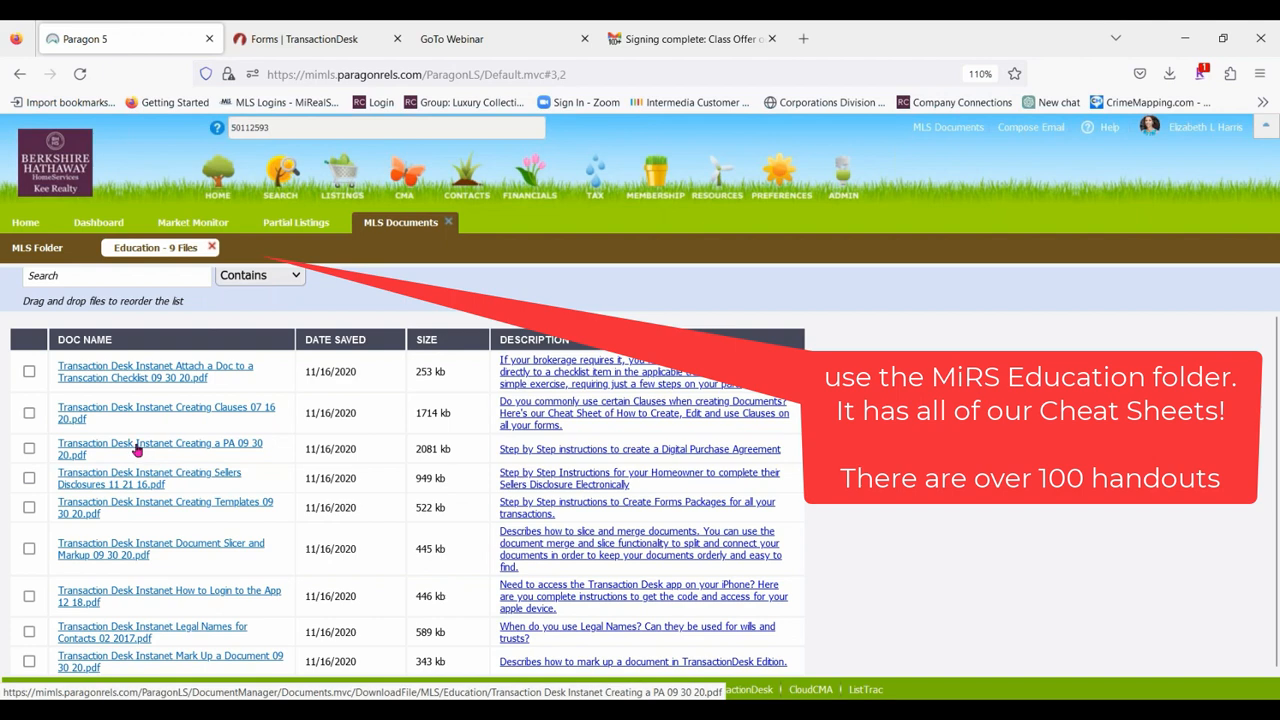
scroll(360, 327, "up", 1)
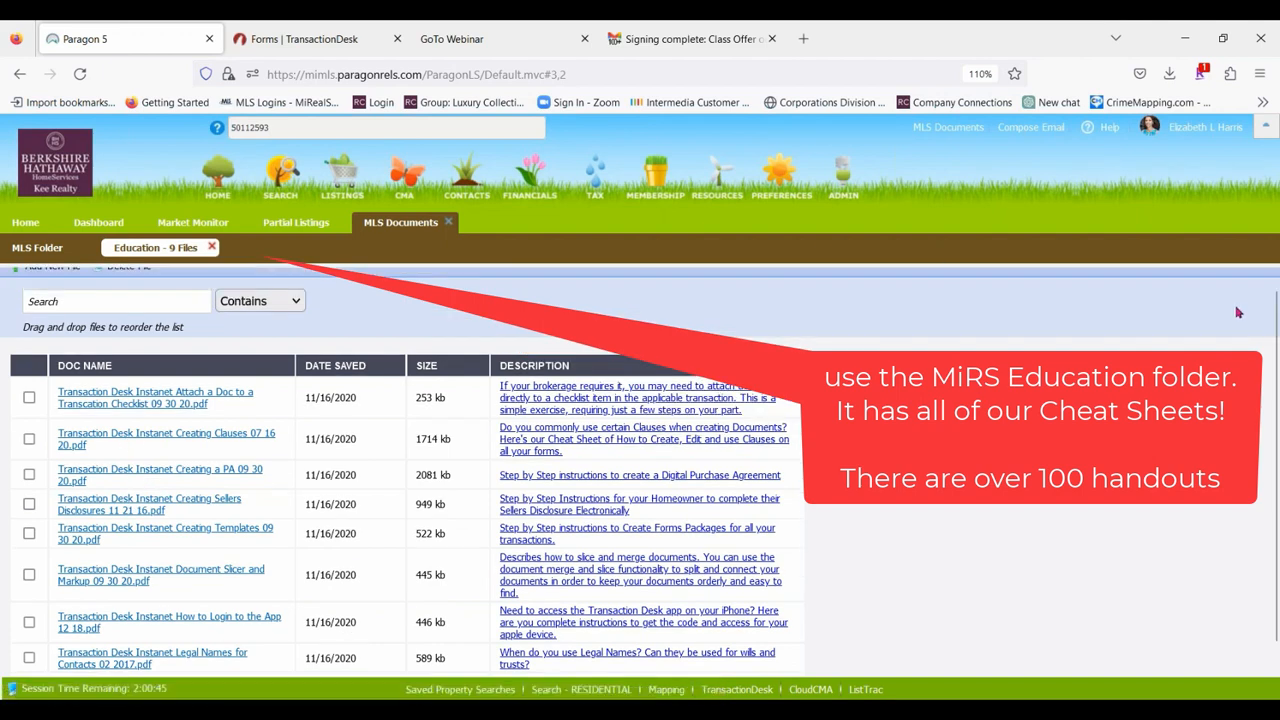
Download and open the handout "Transaction Desk Instanet Creating a PA 09 30 20.pdf", read through its pages and close it.
left_click(161, 477)
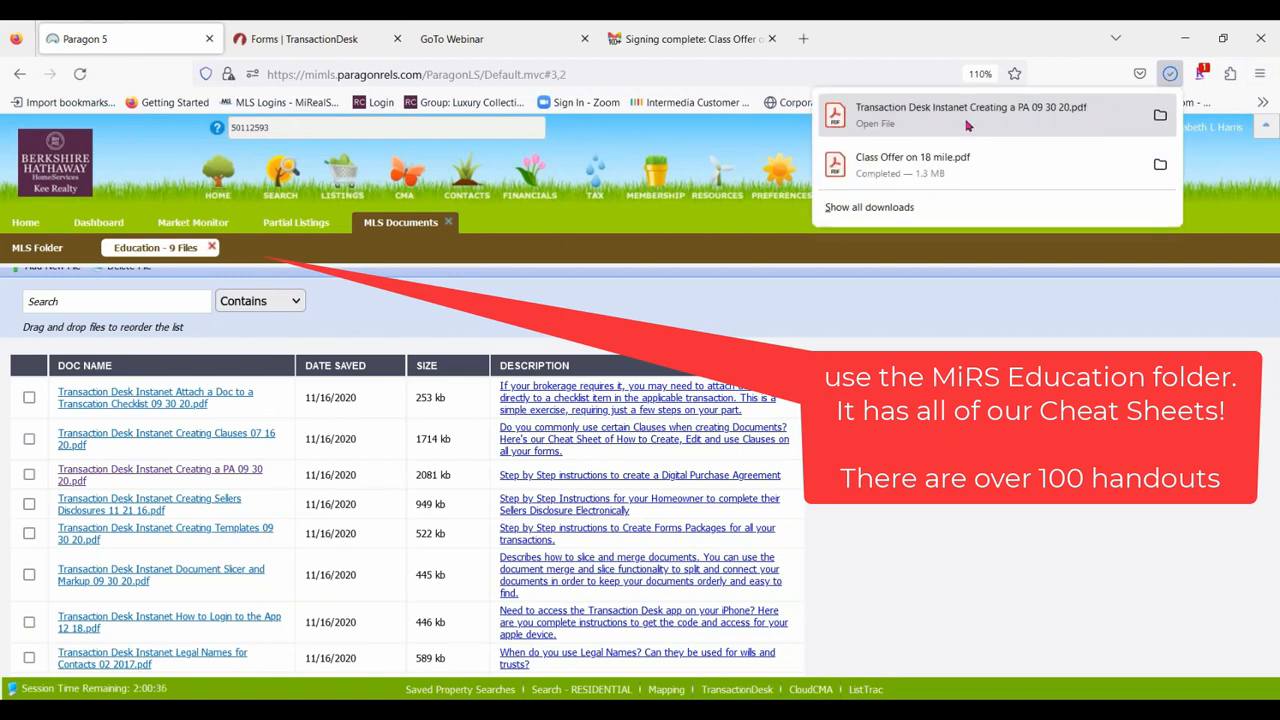
left_click(967, 115)
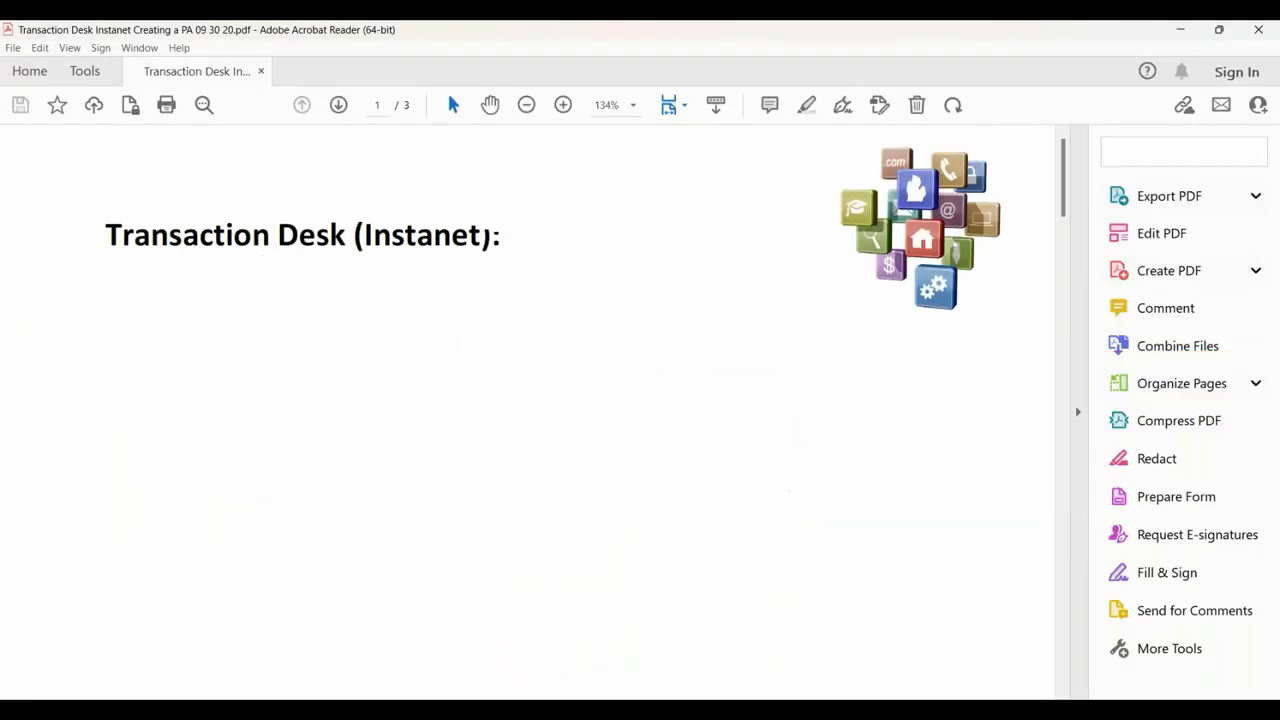
scroll(540, 410, "down", 4)
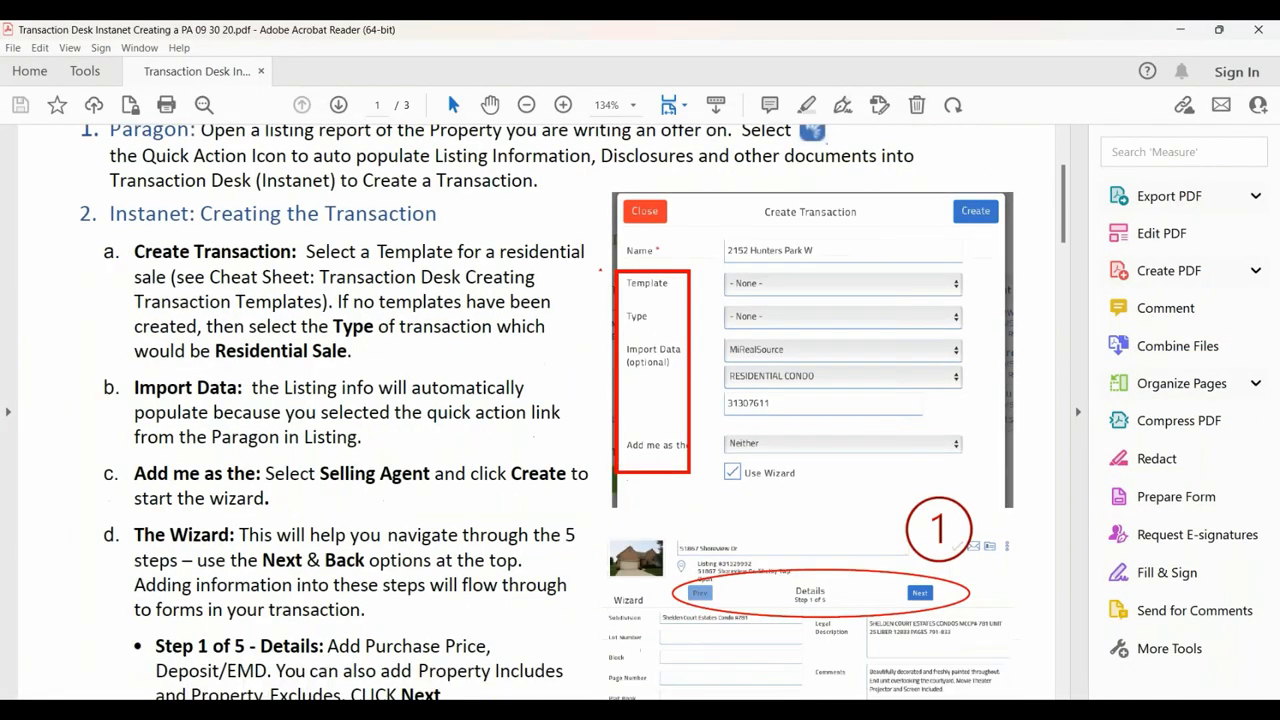
scroll(641, 309, "down", 14)
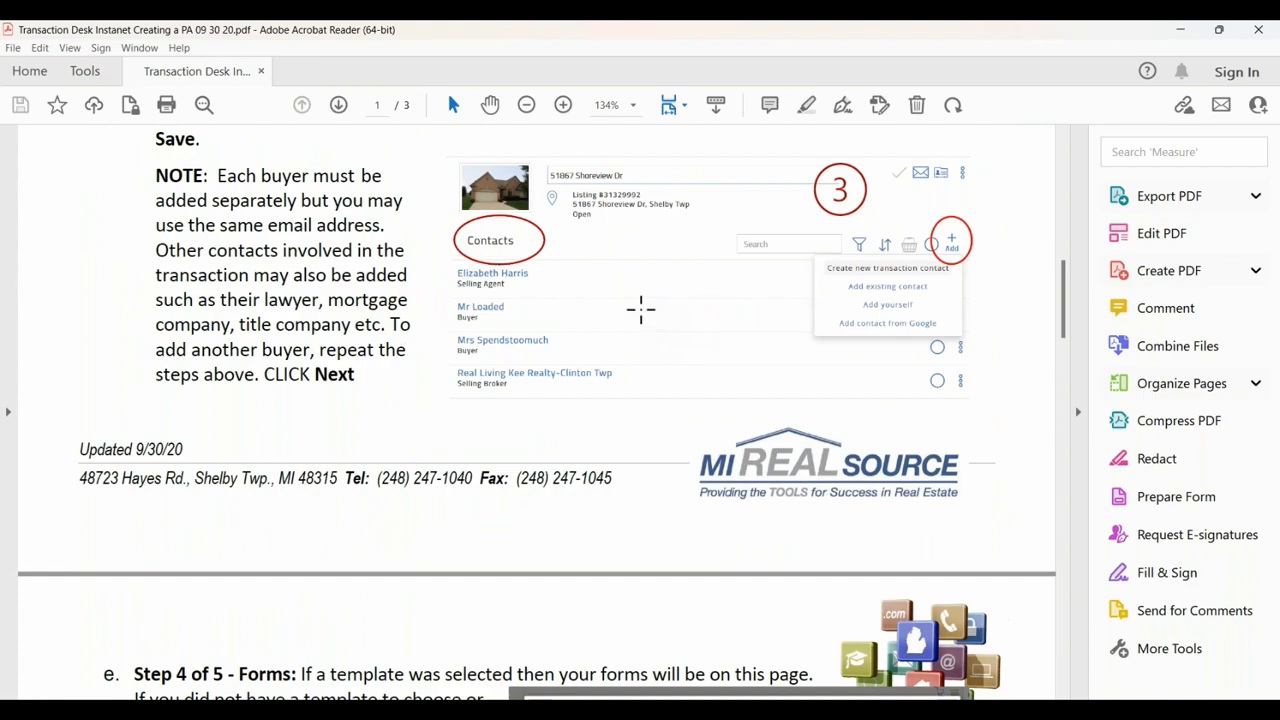
scroll(641, 309, "down", 13)
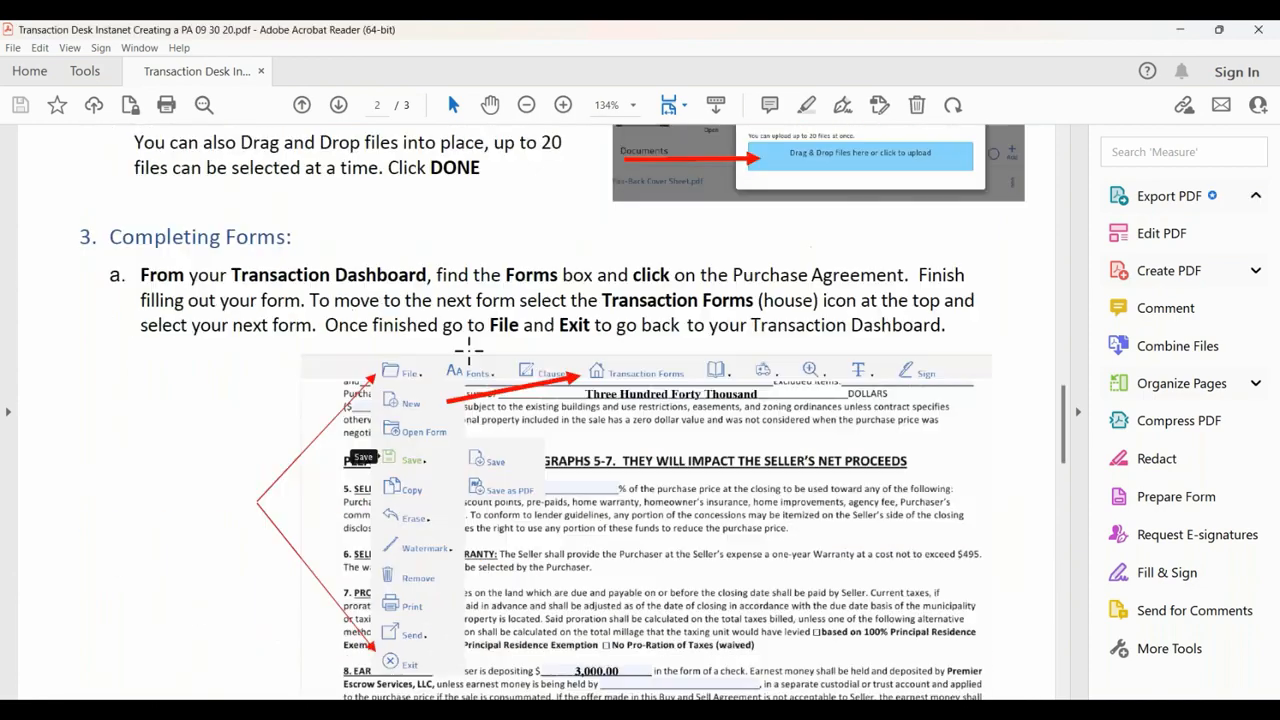
scroll(469, 348, "down", 15)
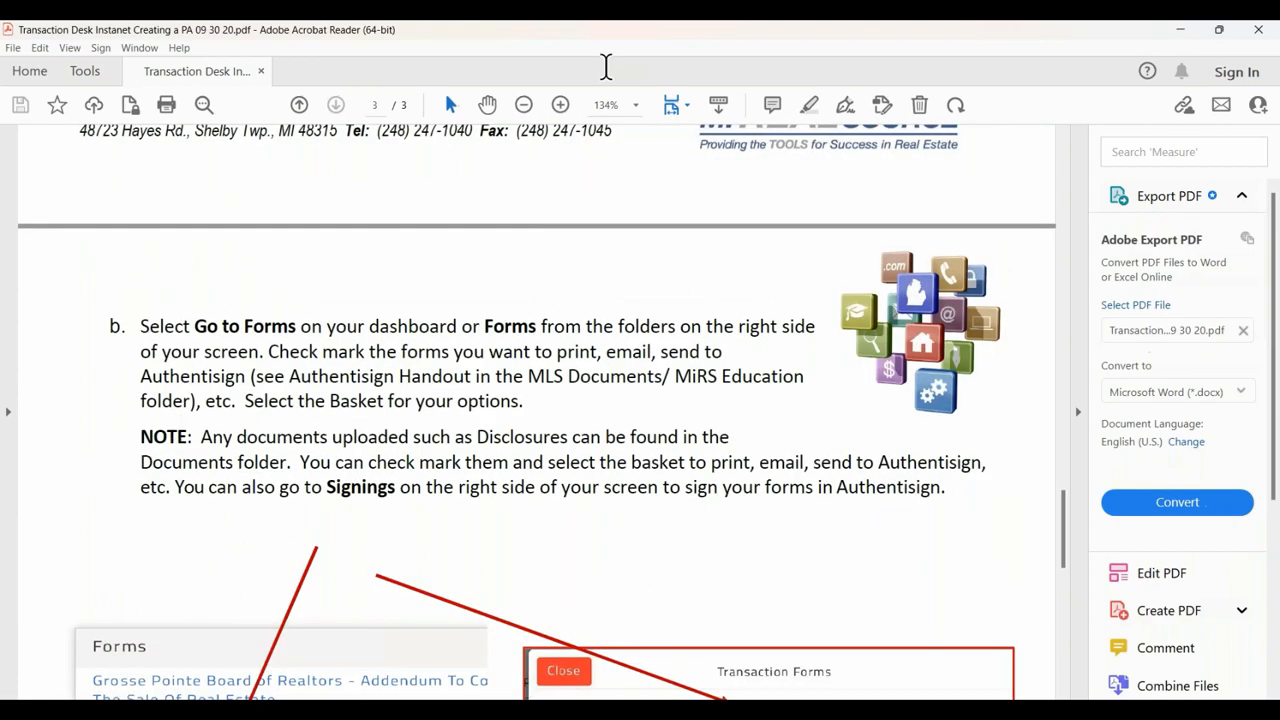
left_click(1258, 29)
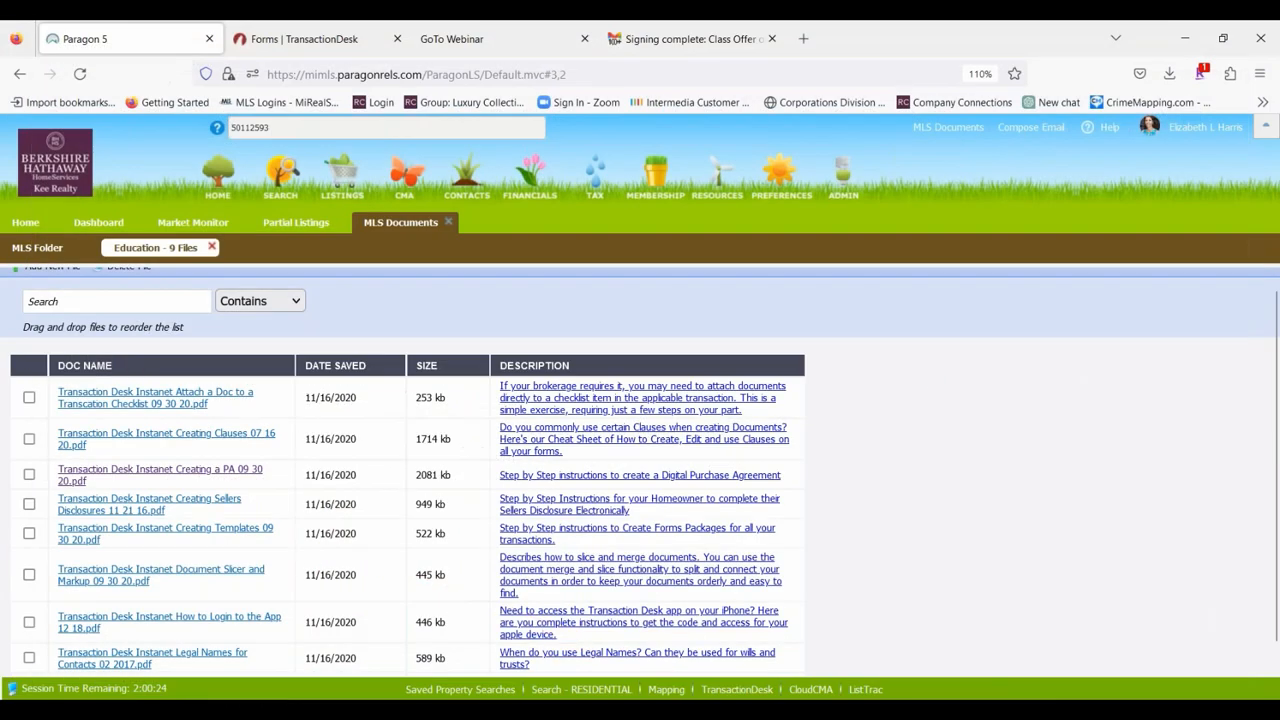